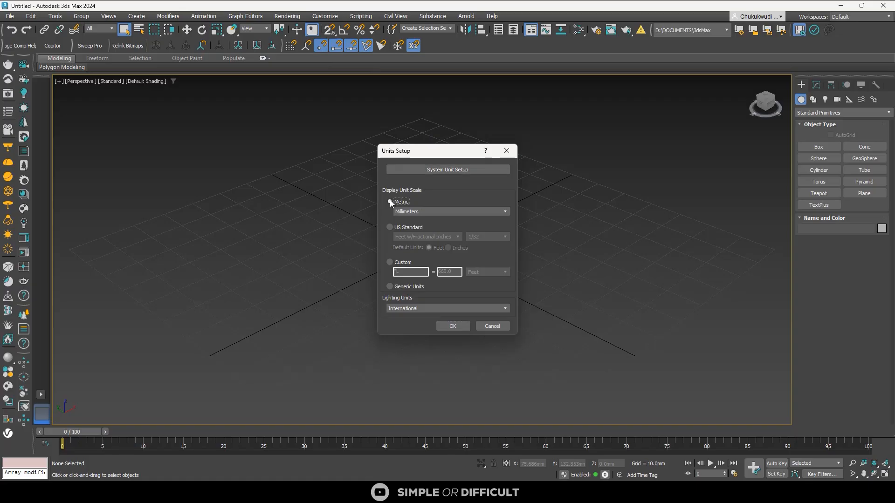
# Set the display units to metric millimetres and accept a system unit scale of 1 unit = 1 millimetre
pyautogui.click(410, 213)
pyautogui.click(423, 212)
pyautogui.click(455, 168)
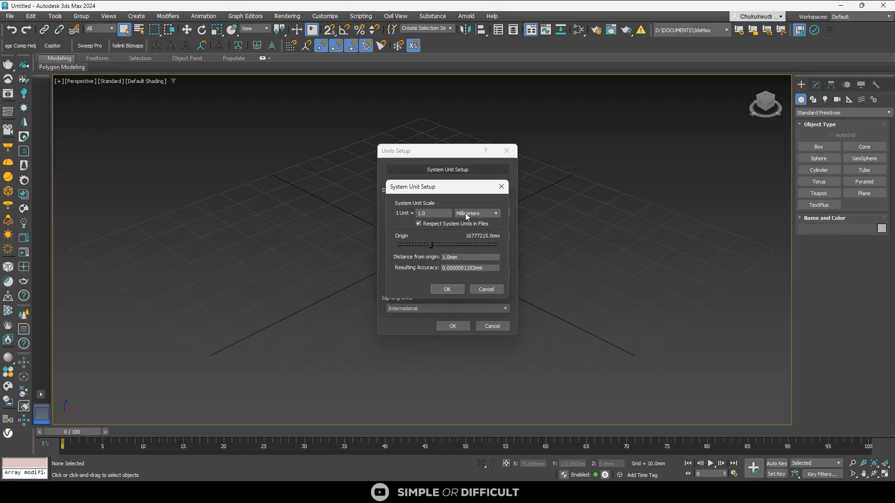
pyautogui.click(446, 289)
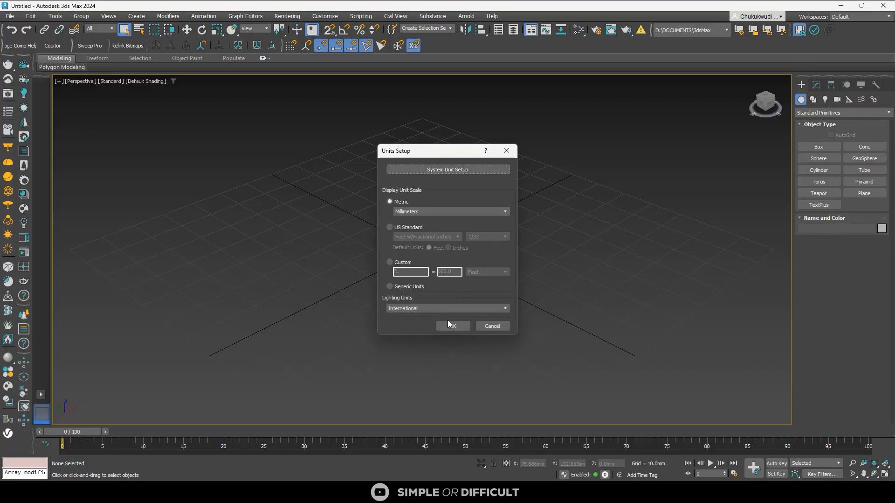
pyautogui.click(451, 325)
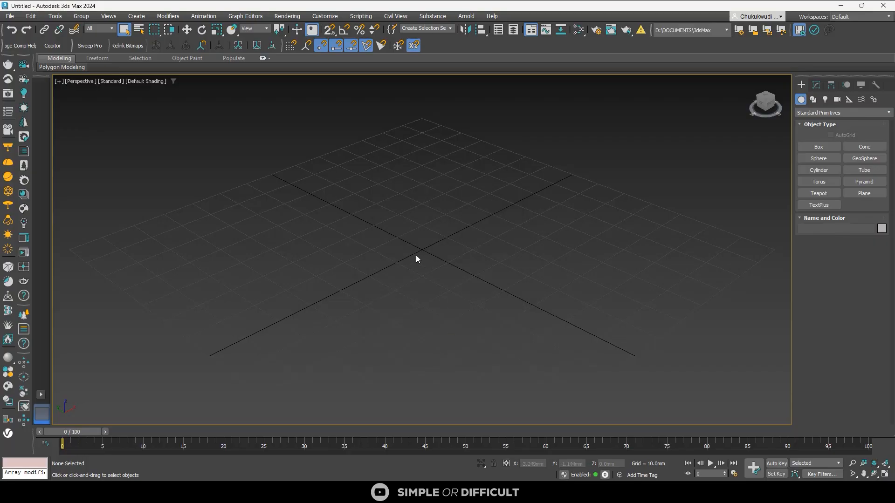
# Switch from the single Perspective viewport to the four-viewport layout
pyautogui.scroll(-5, 416, 255)
pyautogui.click(41, 395)
pyautogui.hotkey('alt', 'w')
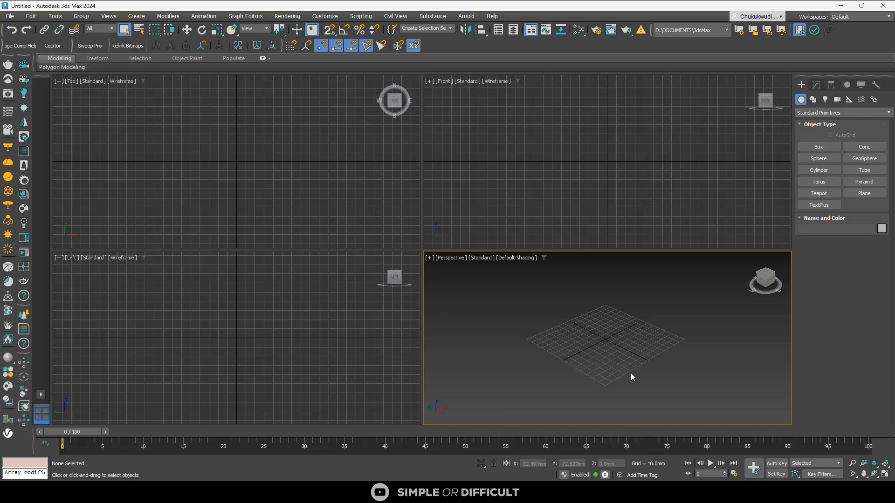
# Apply the living-room image from the INSPOS folder in File Explorer as the Perspective viewport's background
pyautogui.moveTo(894, 269); pyautogui.dragTo(595, 113)
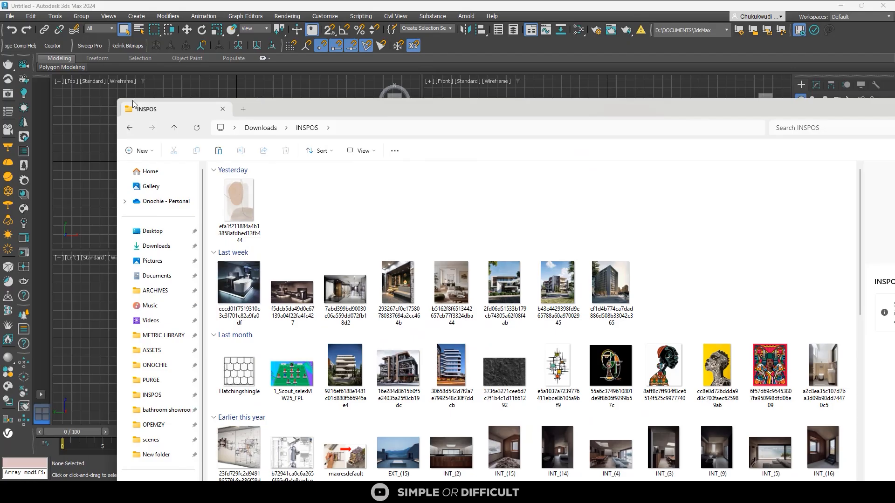
pyautogui.moveTo(115, 102); pyautogui.dragTo(481, 102)
pyautogui.moveTo(737, 114); pyautogui.dragTo(278, 84)
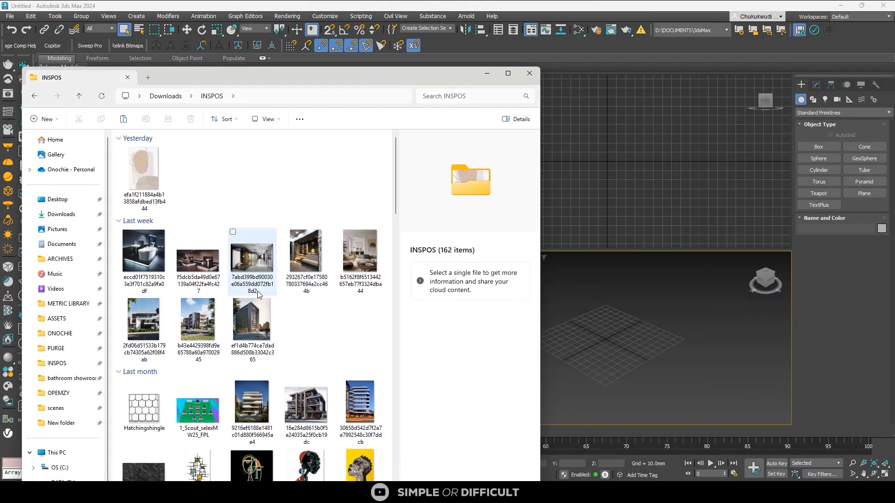
pyautogui.click(360, 264)
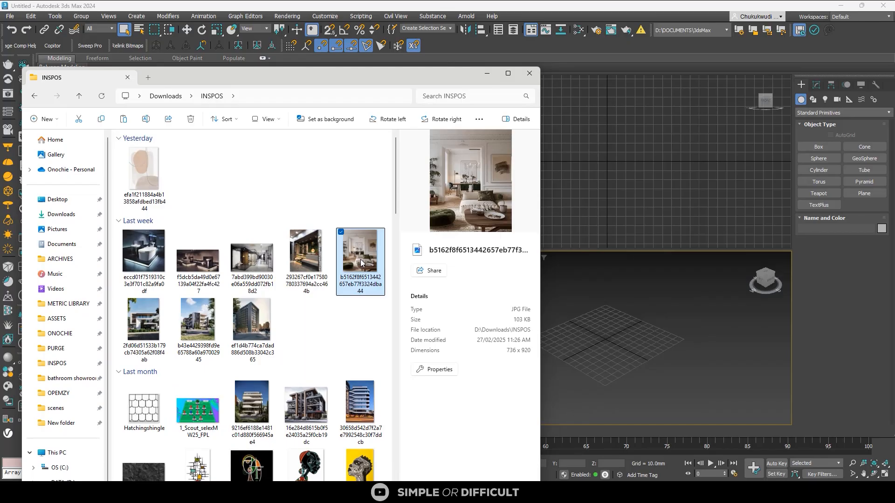
pyautogui.moveTo(362, 260); pyautogui.dragTo(623, 329)
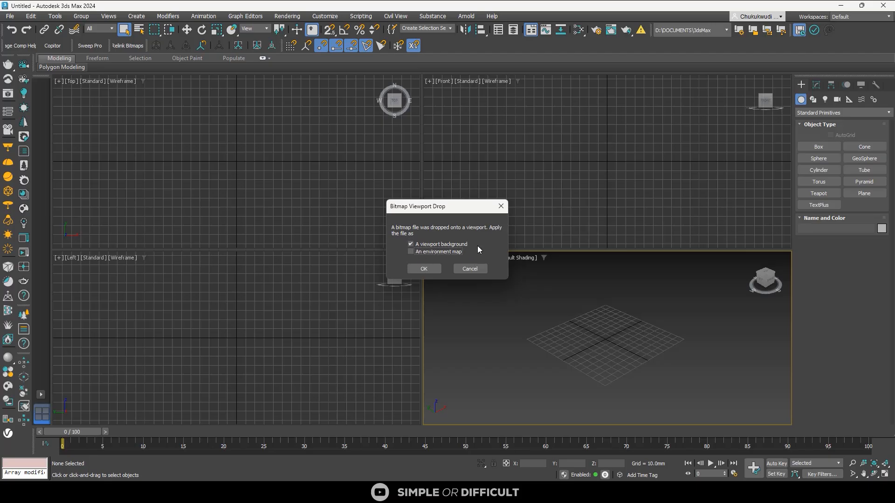
pyautogui.click(432, 270)
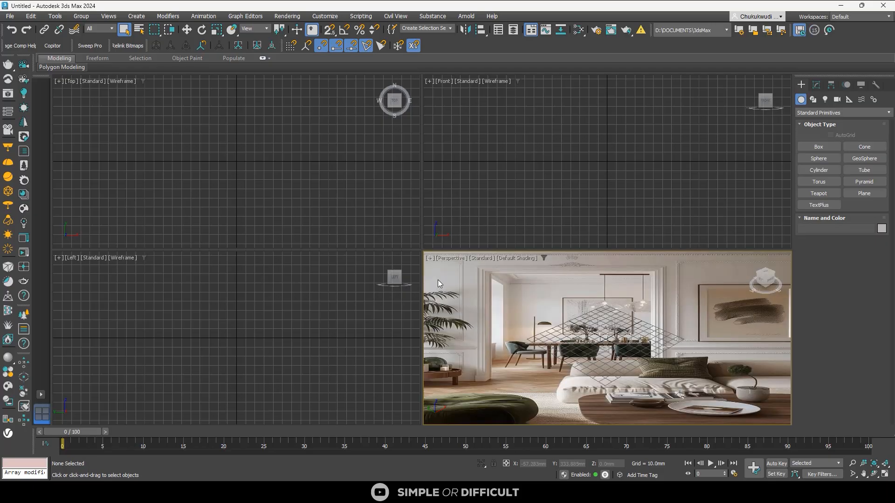
# Hide the grid in the Perspective viewport and preview the background image at full viewport size before returning to four viewports
pyautogui.press('g')
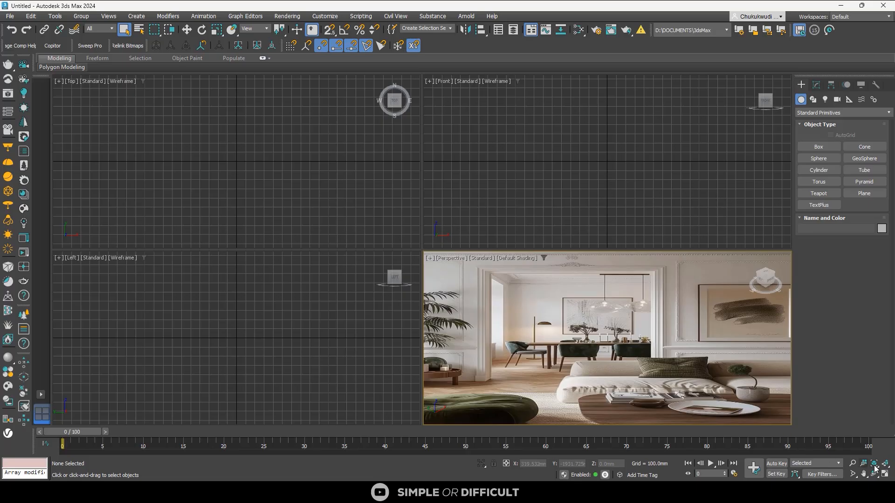
pyautogui.click(884, 474)
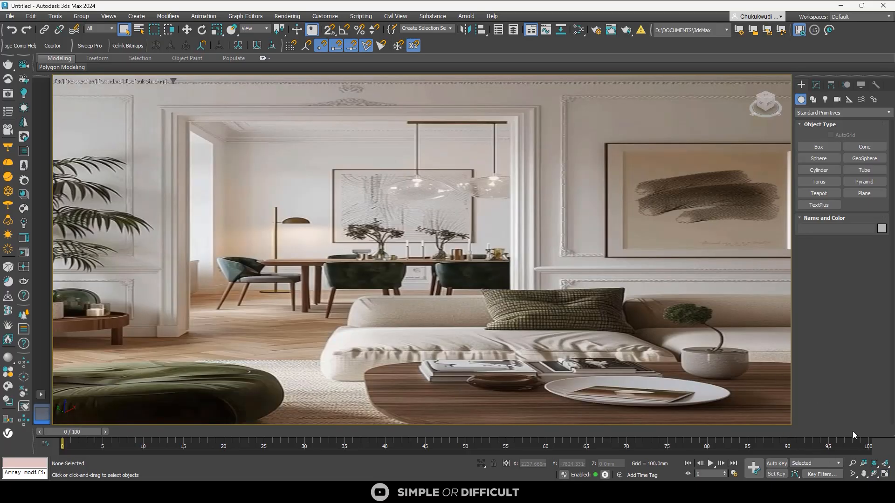
pyautogui.click(884, 474)
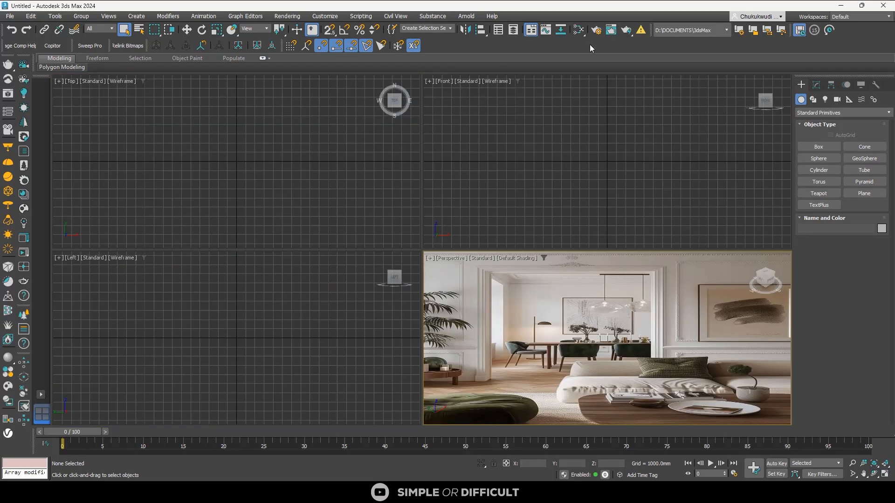
# Change the render output size preset to Custom in Render Setup
pyautogui.click(596, 30)
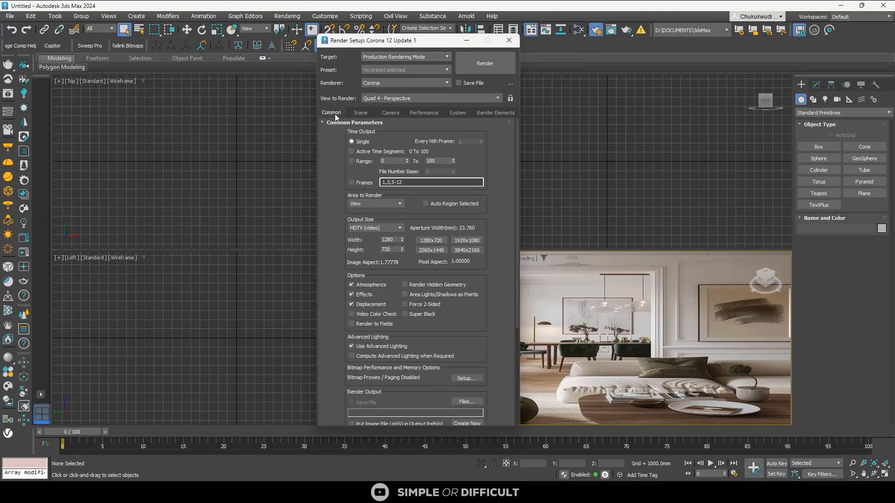
pyautogui.click(382, 228)
pyautogui.click(382, 237)
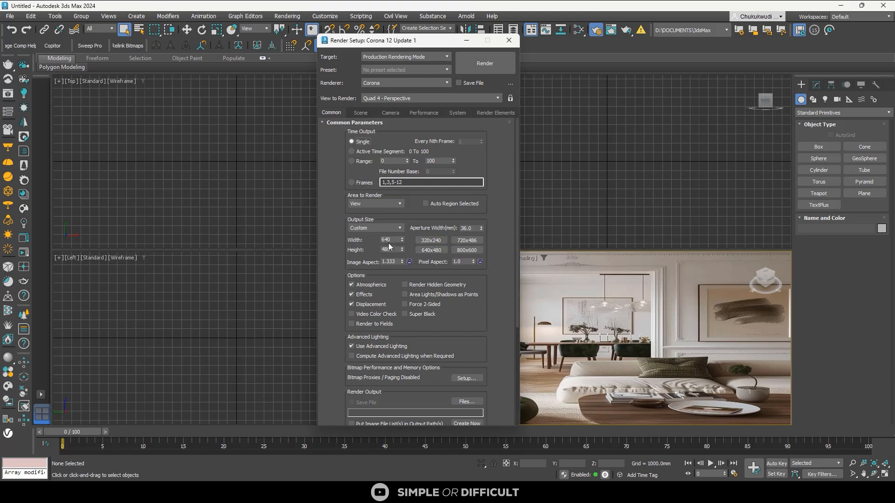
# Look up the living-room image's pixel dimensions in the INSPOS folder in File Explorer
pyautogui.moveTo(681, 492)
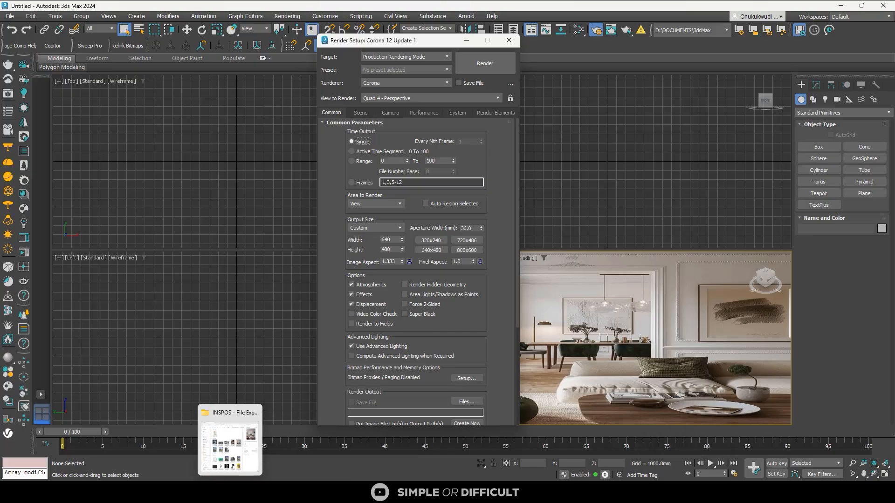
pyautogui.click(235, 466)
pyautogui.click(360, 254)
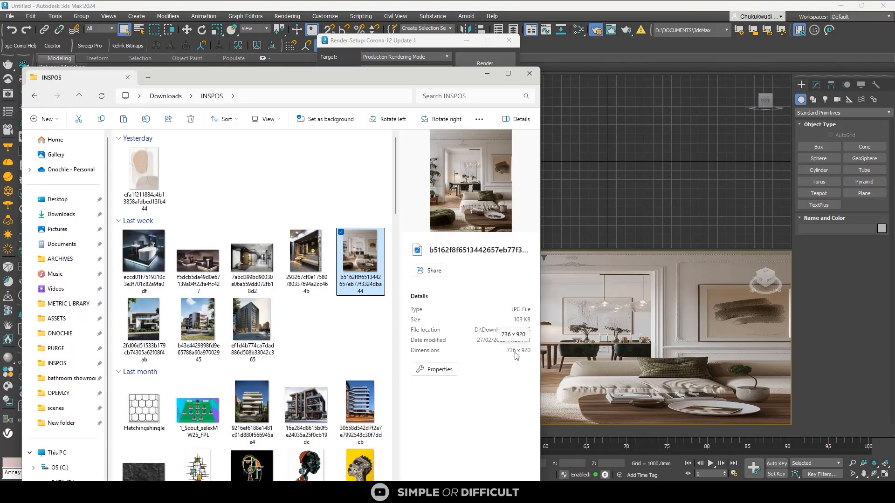
# Set the render output width to 736 and height to 920, lock the image aspect, and close Render Setup
pyautogui.click(487, 73)
pyautogui.doubleClick(395, 239)
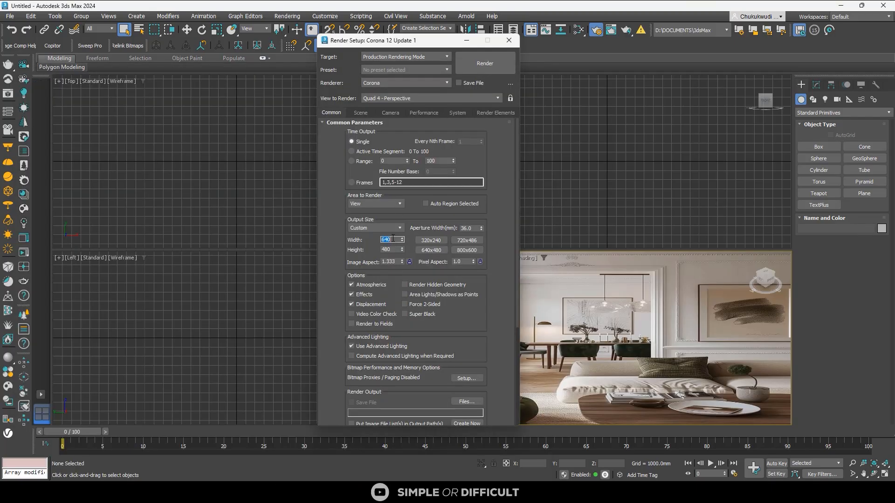
pyautogui.write('736')
pyautogui.doubleClick(385, 249)
pyautogui.write('920')
pyautogui.press('Return')
pyautogui.click(409, 262)
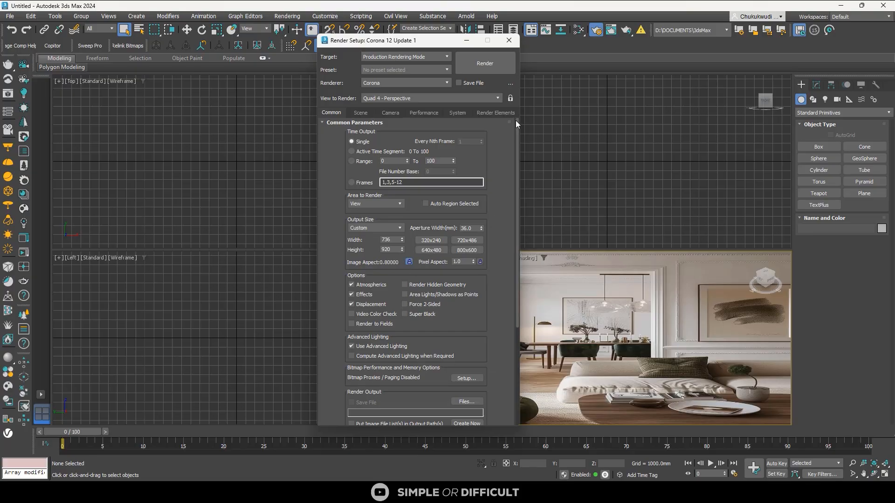
pyautogui.click(508, 40)
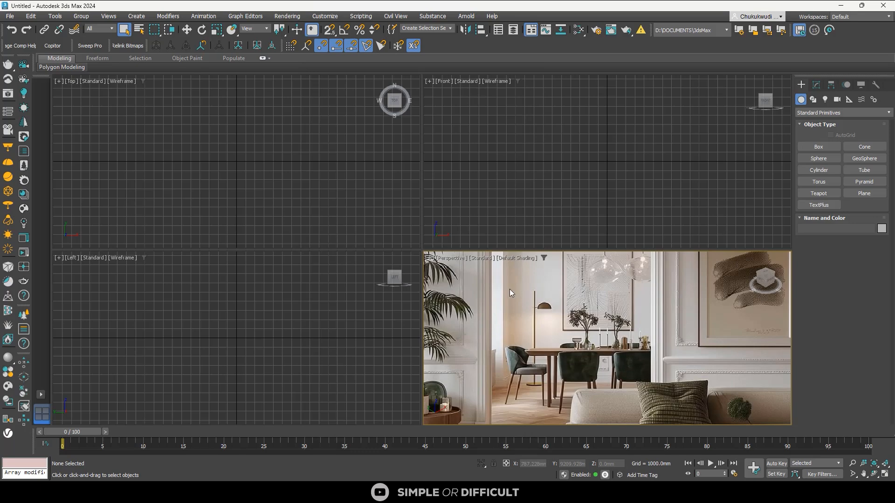
# Show safe frames in the Perspective viewport and maximize it
pyautogui.hotkey('shift', 'f')
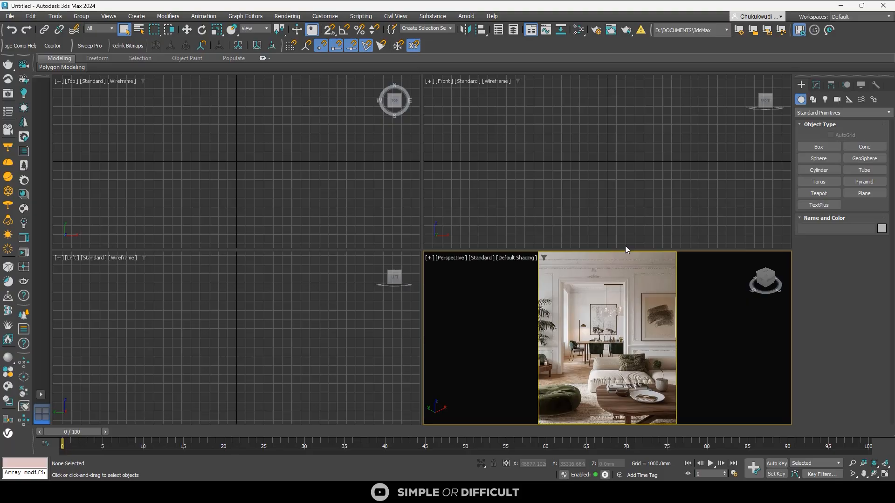
pyautogui.hotkey('alt', 'w')
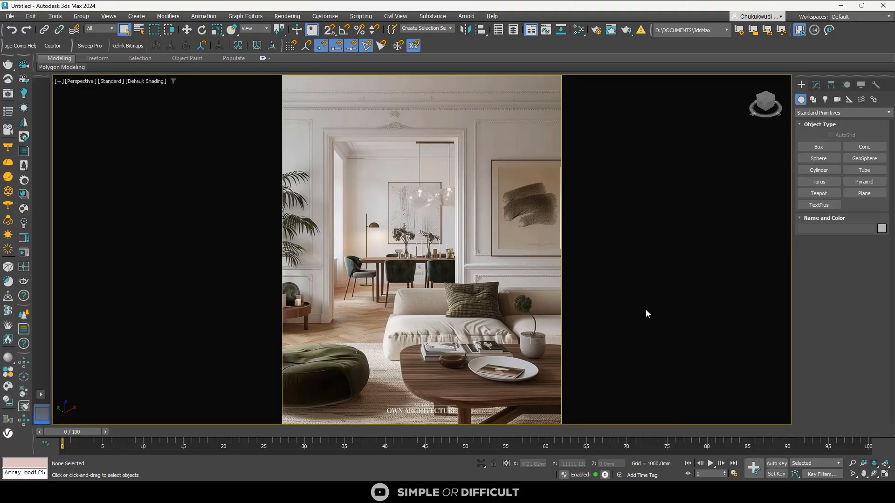
# Create a box about 5073 mm long, 3111 mm wide and 4332 mm high and move it sideways in front of the dining table
pyautogui.click(818, 147)
pyautogui.moveTo(378, 292); pyautogui.dragTo(485, 319)
pyautogui.click(497, 255)
pyautogui.keyDown('alt'); pyautogui.moveTo(452, 329); pyautogui.dragTo(412, 291, button='middle'); pyautogui.keyUp('alt')
pyautogui.scroll(-3, 413, 288)
pyautogui.moveTo(412, 291); pyautogui.dragTo(387, 290, button='middle')
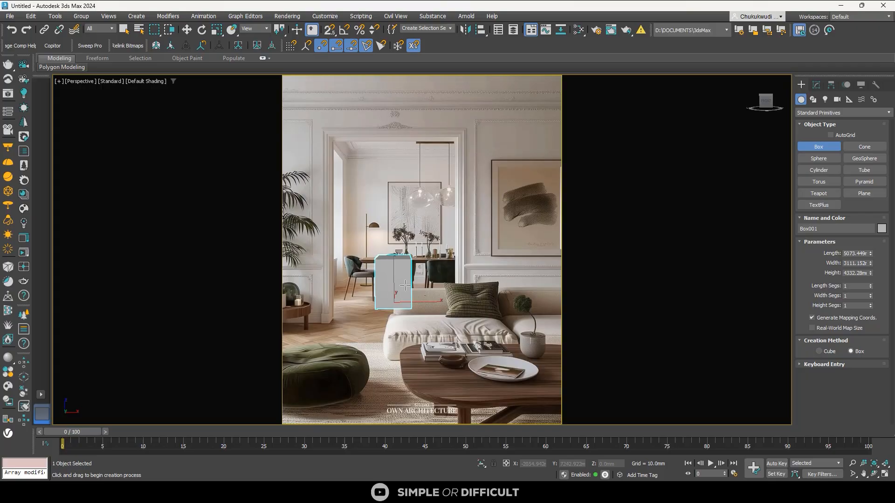
pyautogui.click(187, 30)
pyautogui.moveTo(417, 304); pyautogui.dragTo(448, 304)
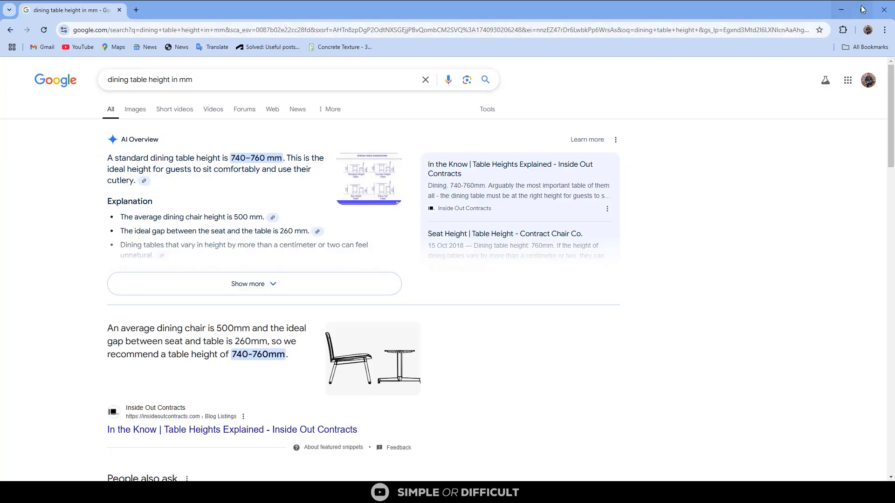
# Close the browser's dining table height search and set the box's height to 780 mm
pyautogui.click(885, 12)
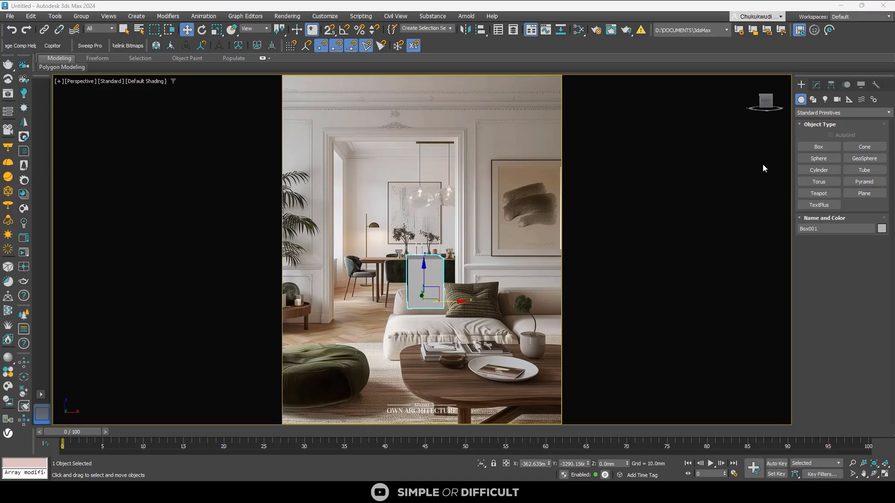
pyautogui.click(819, 87)
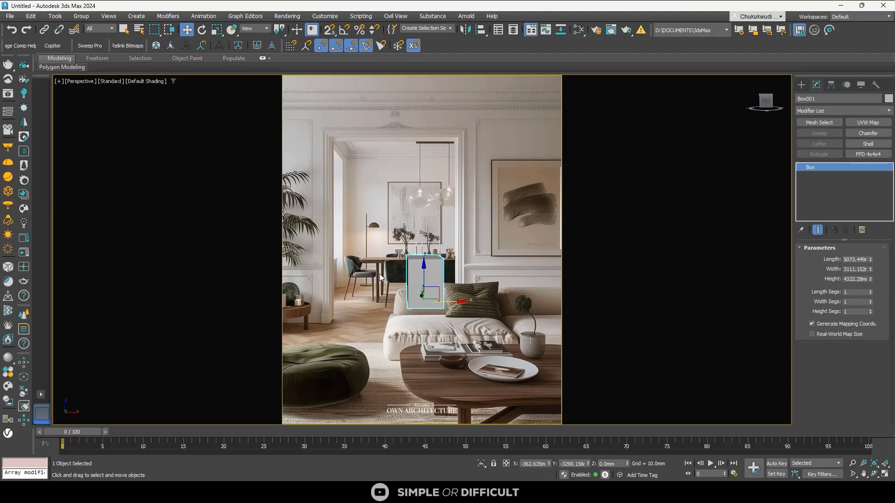
pyautogui.doubleClick(845, 279)
pyautogui.write('780.')
pyautogui.press('Return')
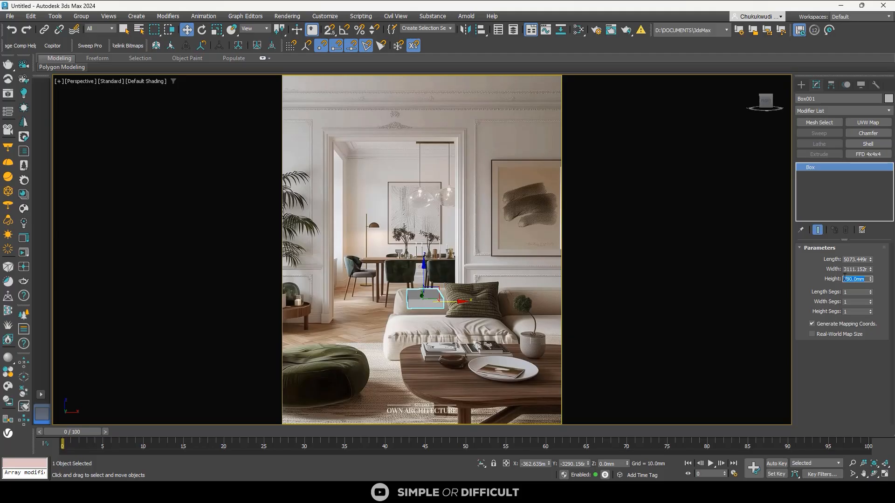
# Reduce the box's length to about 1268 mm to suit the dining table in the photo
pyautogui.scroll(3, 417, 312)
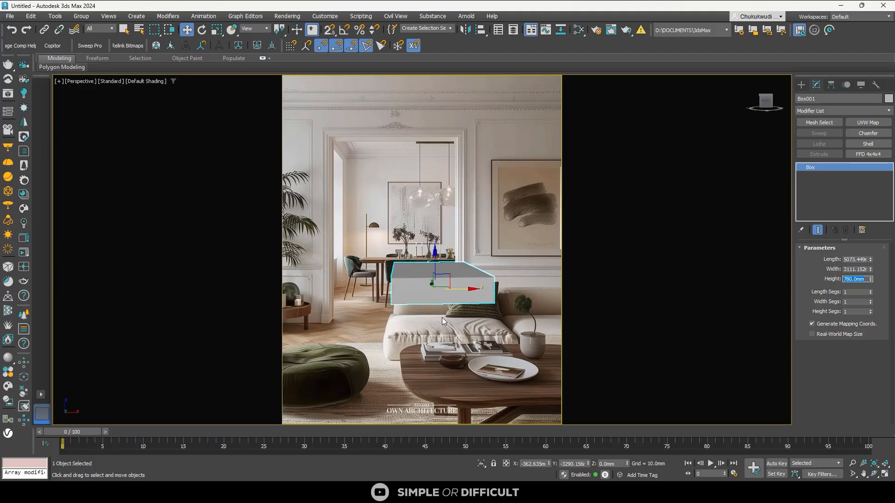
pyautogui.moveTo(441, 317); pyautogui.dragTo(425, 313, button='middle')
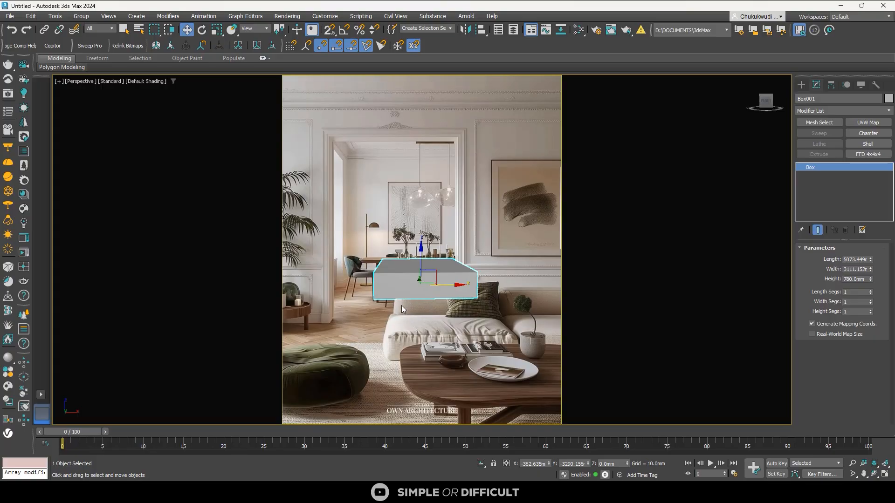
pyautogui.keyDown('alt'); pyautogui.moveTo(401, 306); pyautogui.dragTo(412, 308, button='middle'); pyautogui.keyUp('alt')
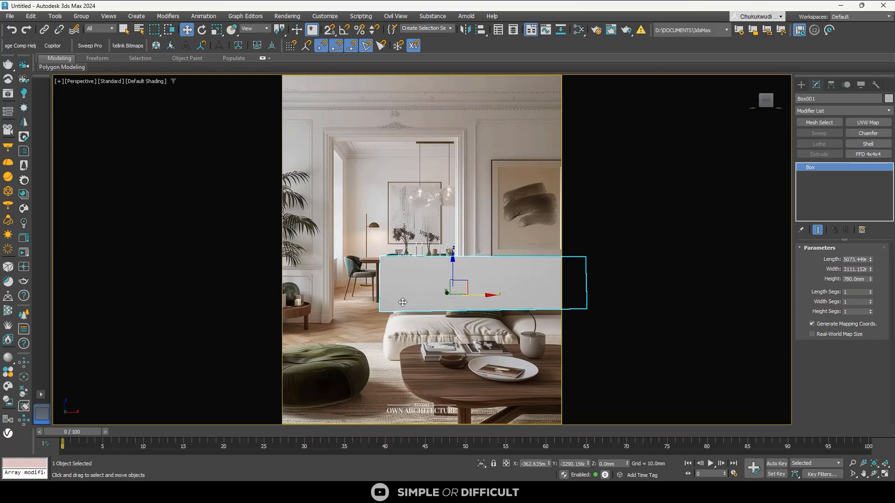
pyautogui.keyDown('alt'); pyautogui.moveTo(401, 303); pyautogui.dragTo(401, 291, button='middle'); pyautogui.keyUp('alt')
pyautogui.scroll(-2, 402, 305)
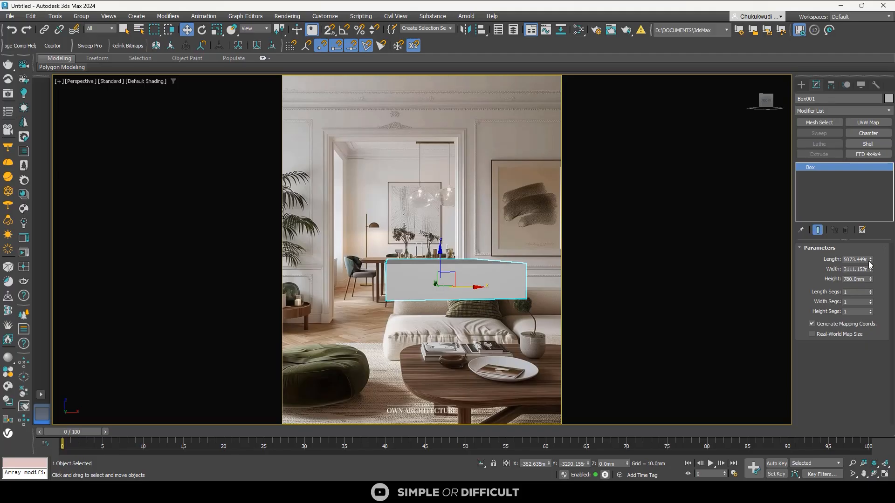
pyautogui.moveTo(870, 264); pyautogui.dragTo(870, 298)
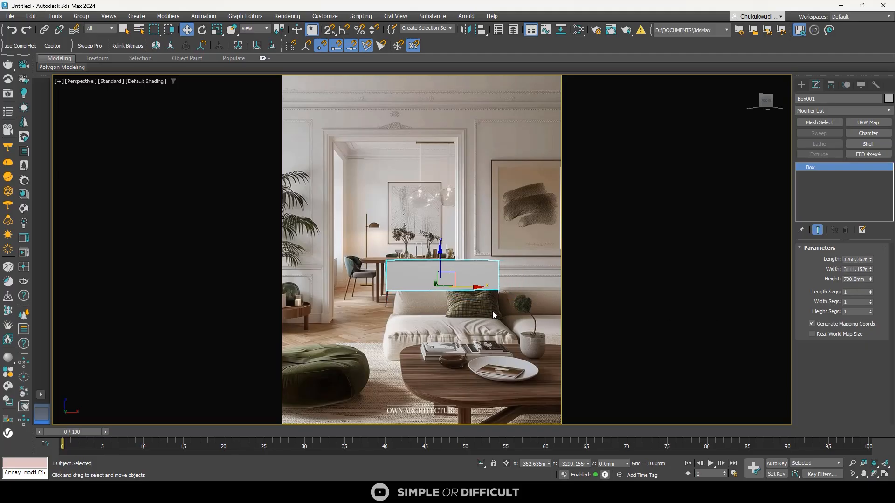
# Reduce the box's width to about 1431 mm and move it along X to about -1434 mm, over the dining table
pyautogui.moveTo(492, 311)
pyautogui.keyDown('alt'); pyautogui.mouseDown(button='middle')
pyautogui.moveTo(486, 333)
pyautogui.moveTo(487, 319)
pyautogui.mouseUp(button='middle'); pyautogui.keyUp('alt')
pyautogui.scroll(3, 444, 295)
pyautogui.moveTo(440, 294); pyautogui.dragTo(459, 299, button='middle')
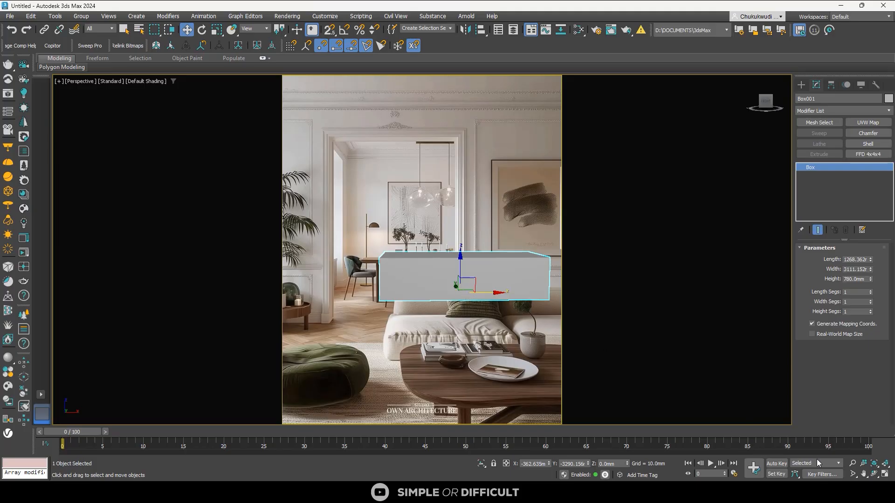
pyautogui.click(851, 464)
pyautogui.moveTo(413, 303); pyautogui.dragTo(405, 291)
pyautogui.moveTo(406, 291); pyautogui.dragTo(401, 290, button='middle')
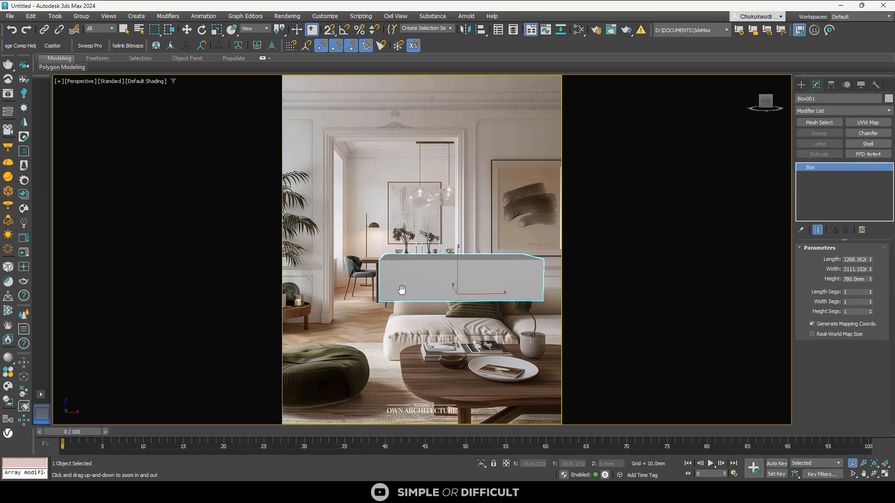
pyautogui.moveTo(870, 270); pyautogui.dragTo(835, 289)
pyautogui.click(187, 31)
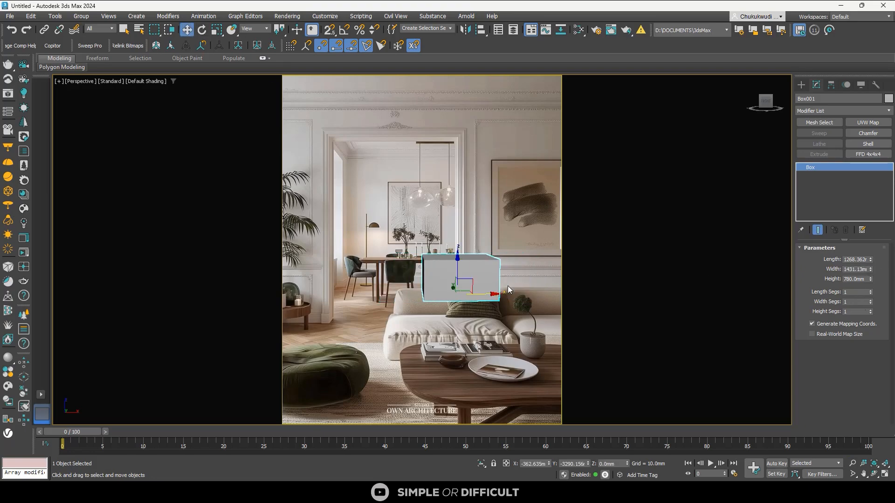
pyautogui.moveTo(485, 298); pyautogui.dragTo(429, 297)
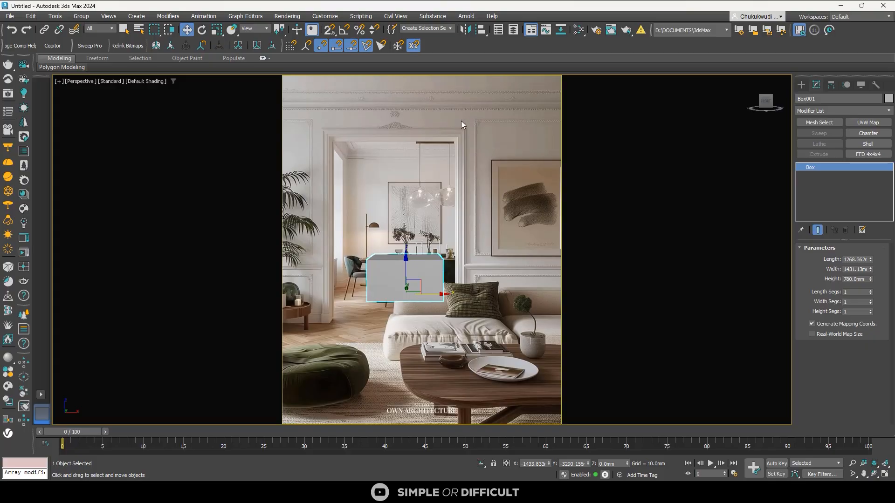
# Start the Perspective Match utility and show its vanishing lines over the photo
pyautogui.click(847, 87)
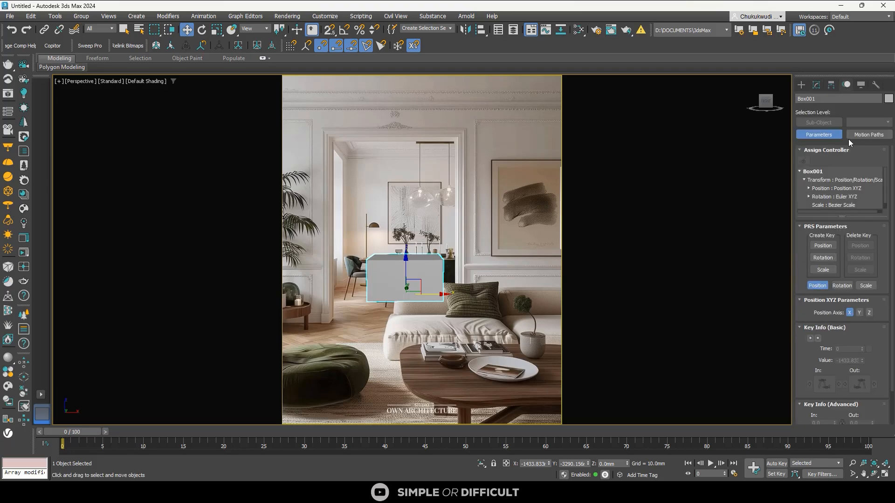
pyautogui.click(875, 86)
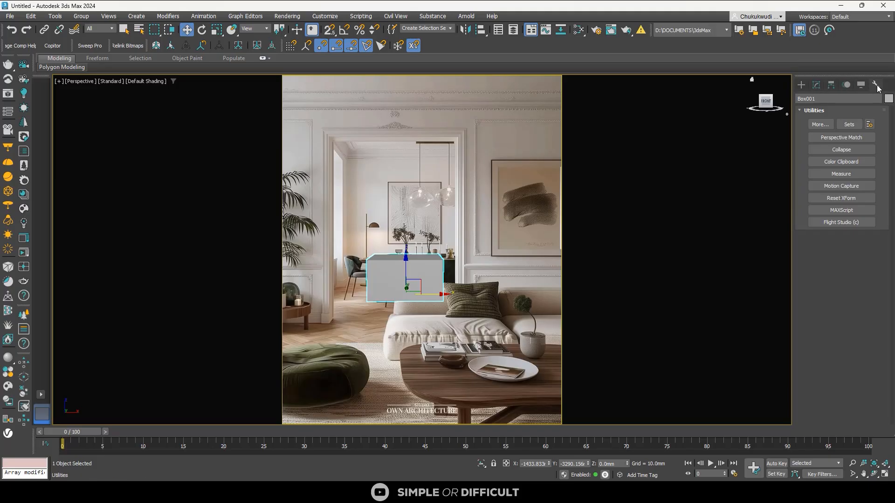
pyautogui.click(848, 138)
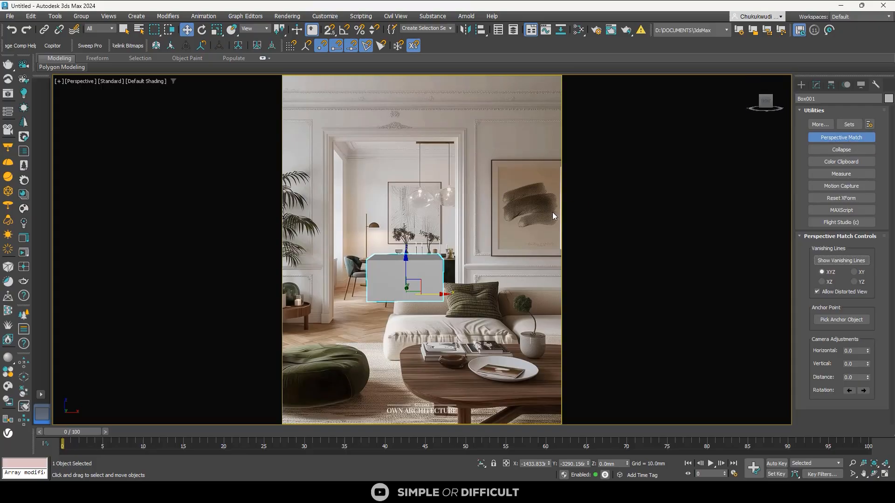
pyautogui.click(834, 261)
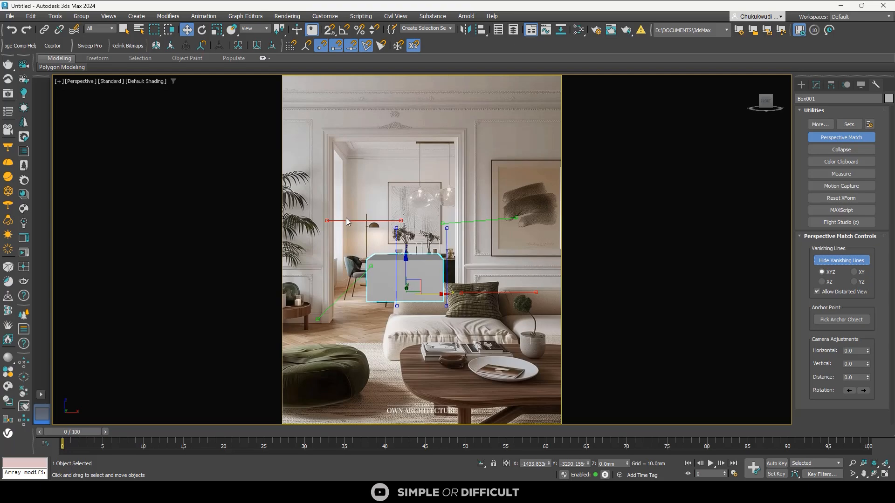
# Move one red vanishing line to the receding window edge inside the doorway and the other to the floor beside the doorway's left jamb
pyautogui.moveTo(347, 222); pyautogui.dragTo(343, 161)
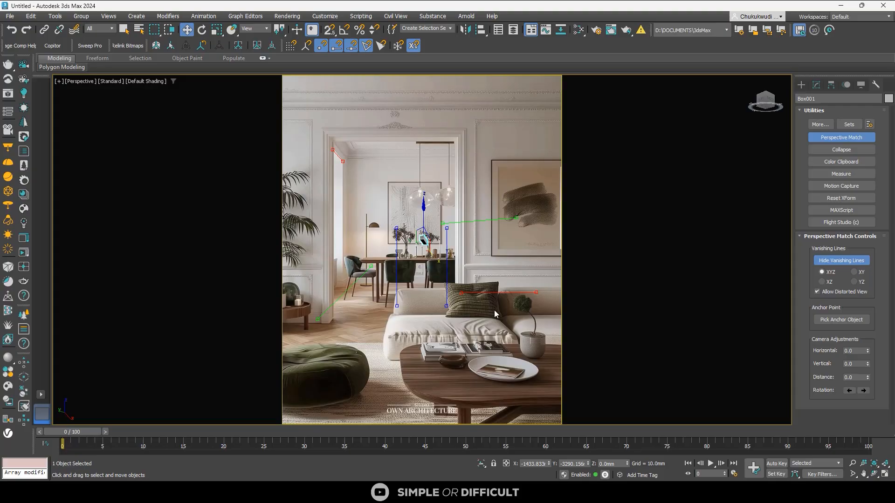
pyautogui.moveTo(488, 295); pyautogui.dragTo(359, 301)
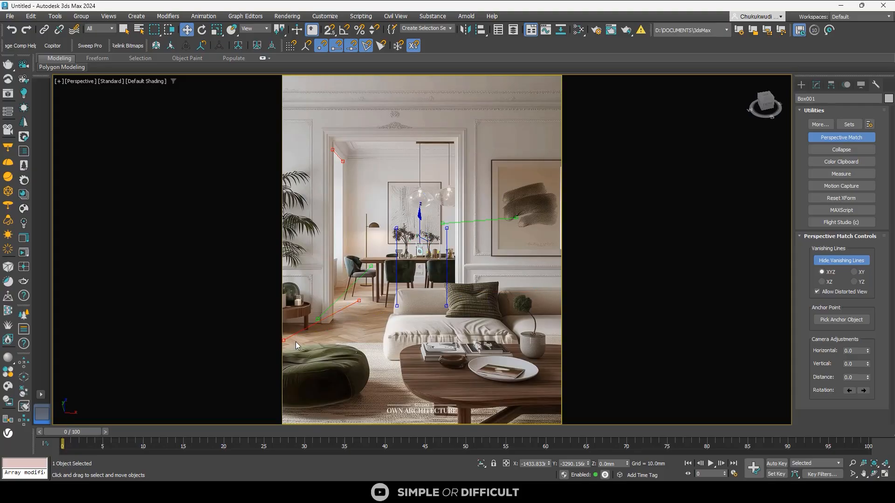
pyautogui.moveTo(285, 340); pyautogui.dragTo(331, 329)
# Move one green vanishing line to the doorway frame's top moulding and adjust its ends to run horizontally
pyautogui.moveTo(350, 301); pyautogui.dragTo(462, 133)
pyautogui.moveTo(411, 186); pyautogui.dragTo(325, 131)
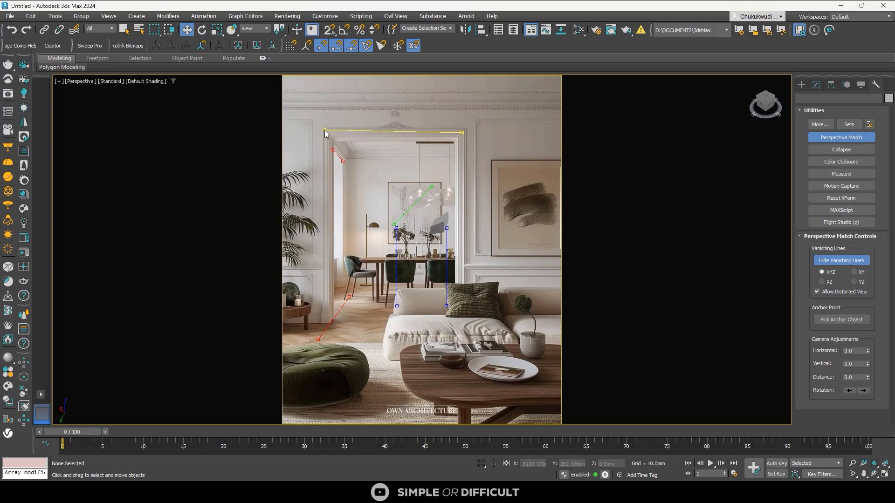
pyautogui.moveTo(460, 135); pyautogui.dragTo(442, 134)
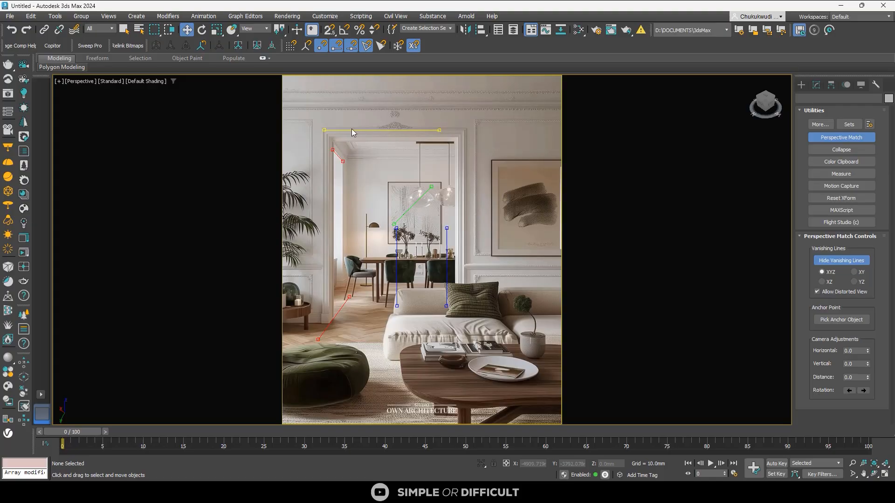
pyautogui.moveTo(326, 130); pyautogui.dragTo(337, 133)
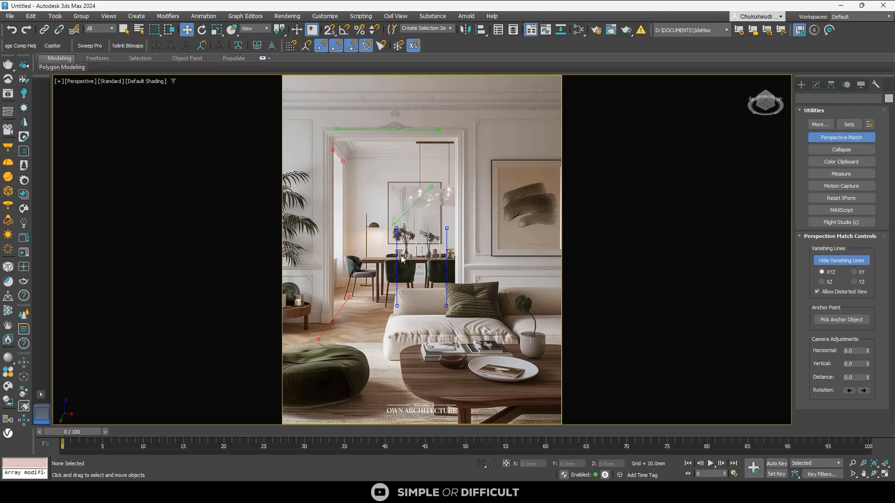
pyautogui.hotkey('shift', 'g')
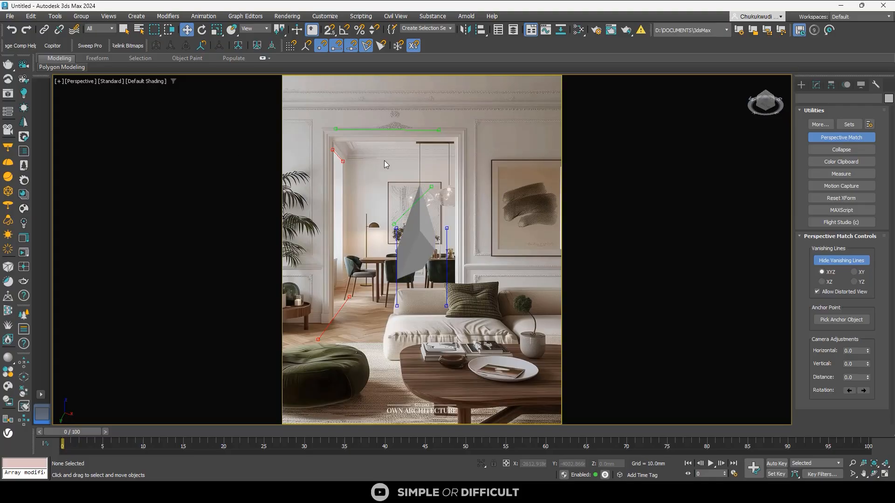
pyautogui.moveTo(439, 131); pyautogui.dragTo(441, 129)
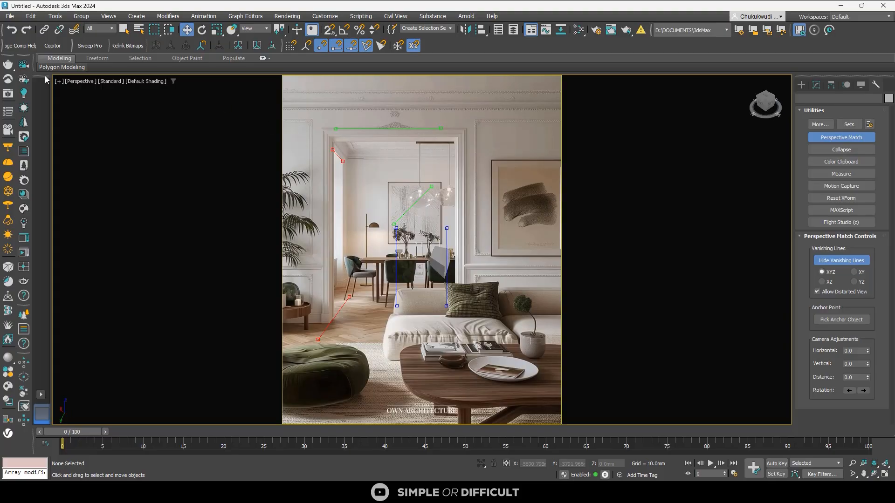
# Enable 2D Pan Zoom Mode and reposition both ends of the upper green line along the doorway's top moulding
pyautogui.click(59, 82)
pyautogui.click(87, 211)
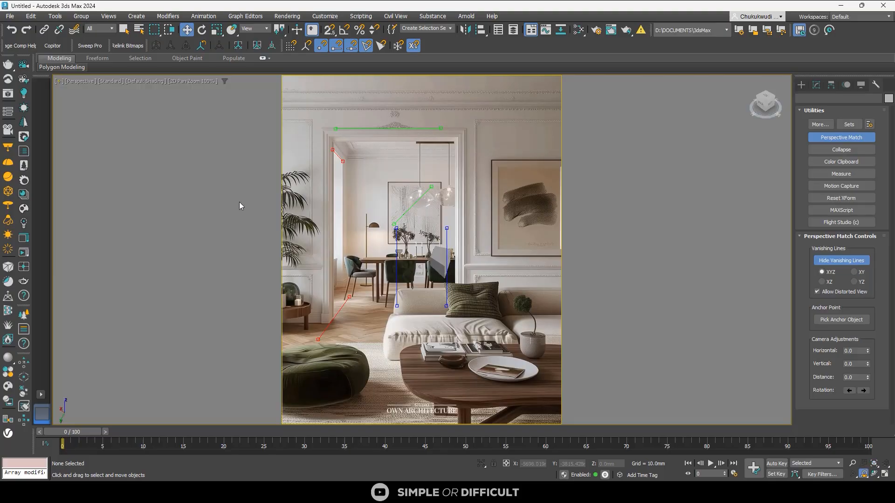
pyautogui.scroll(8, 365, 133)
pyautogui.moveTo(309, 125); pyautogui.dragTo(341, 120)
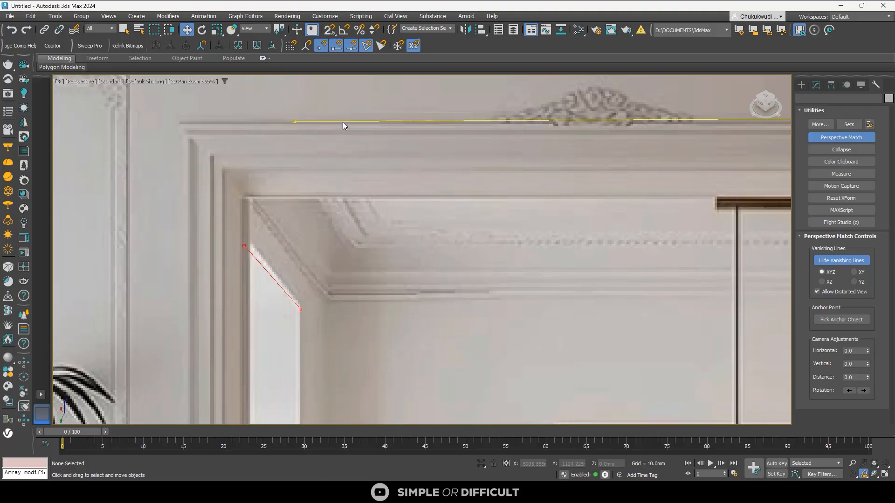
pyautogui.scroll(-8, 376, 161)
pyautogui.scroll(10, 497, 147)
pyautogui.moveTo(563, 135); pyautogui.dragTo(576, 154)
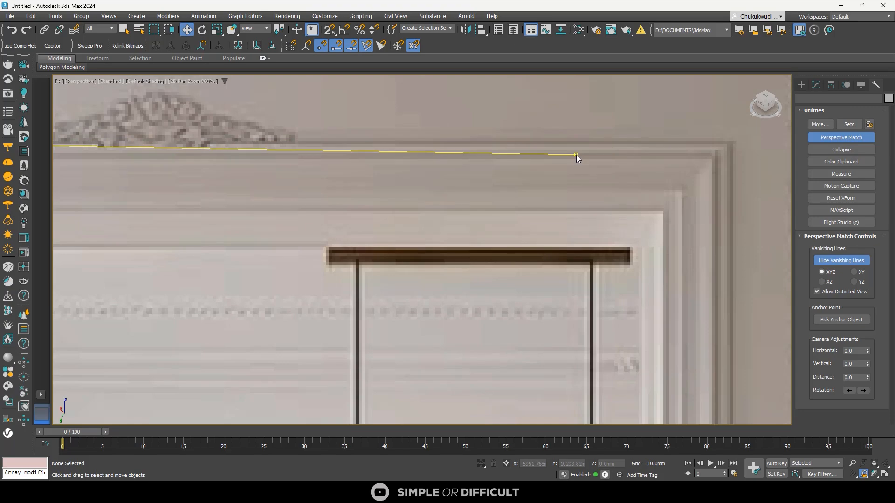
# Fine-tune both ends of the upper green line at pixel level so it follows the same moulding edge
pyautogui.scroll(-4, 424, 160)
pyautogui.scroll(10, 170, 149)
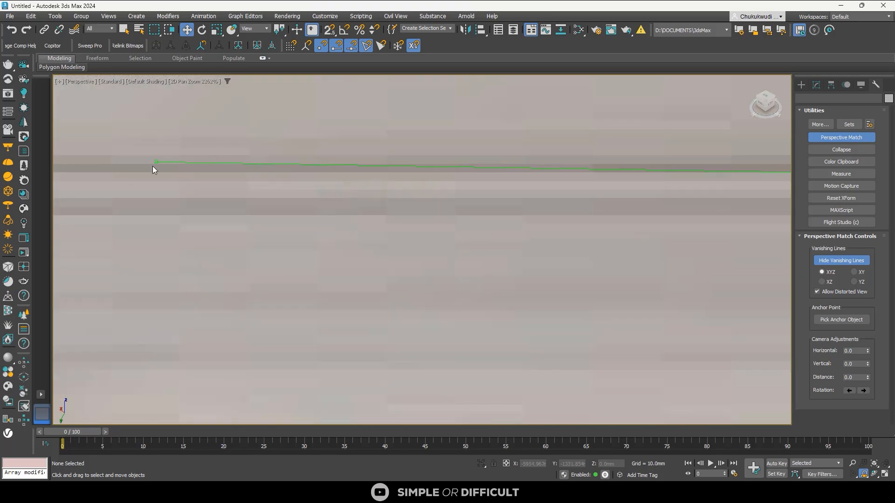
pyautogui.moveTo(153, 166); pyautogui.dragTo(150, 197)
pyautogui.scroll(-8, 187, 201)
pyautogui.scroll(12, 552, 199)
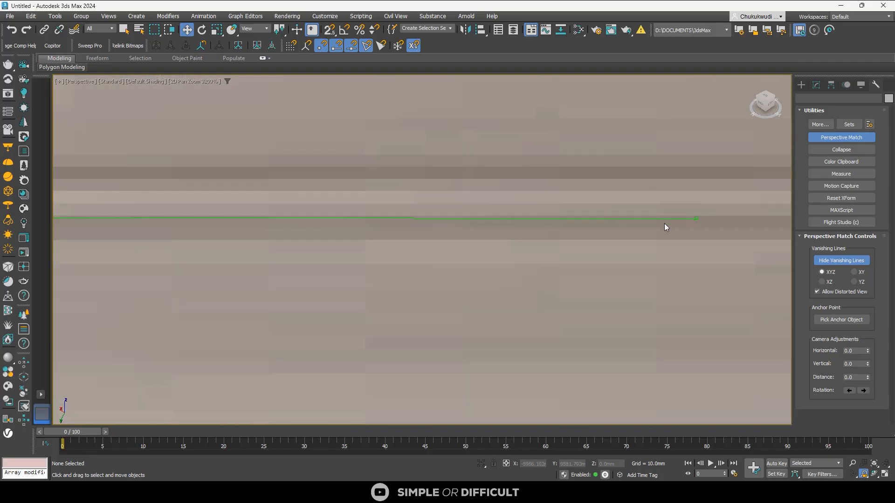
pyautogui.moveTo(694, 218); pyautogui.dragTo(697, 216)
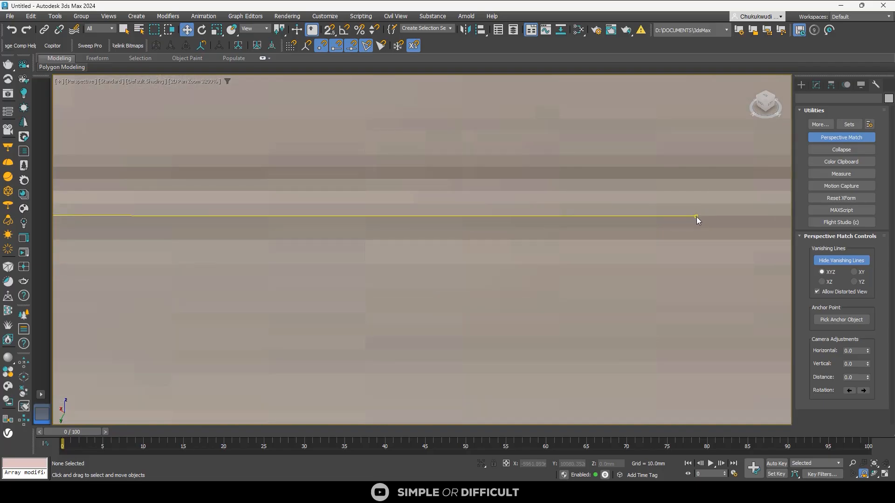
pyautogui.scroll(-2, 597, 220)
pyautogui.scroll(-9, 596, 219)
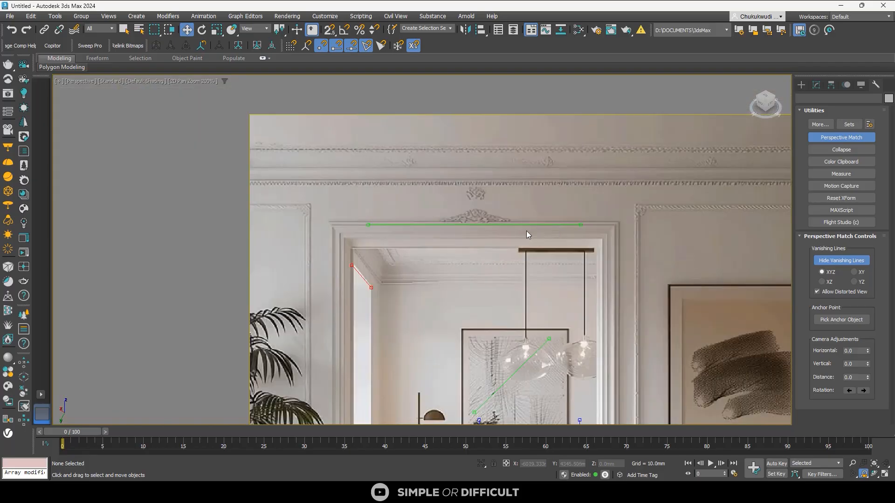
# Refine both ends of the upper red line along the slanted top edge of the window inside the doorway
pyautogui.scroll(9, 439, 253)
pyautogui.moveTo(404, 215); pyautogui.dragTo(401, 215)
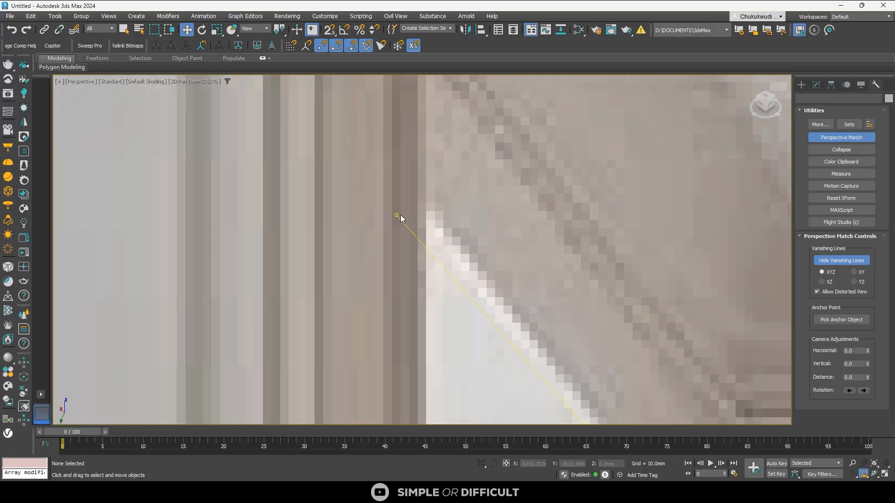
pyautogui.scroll(-6, 396, 213)
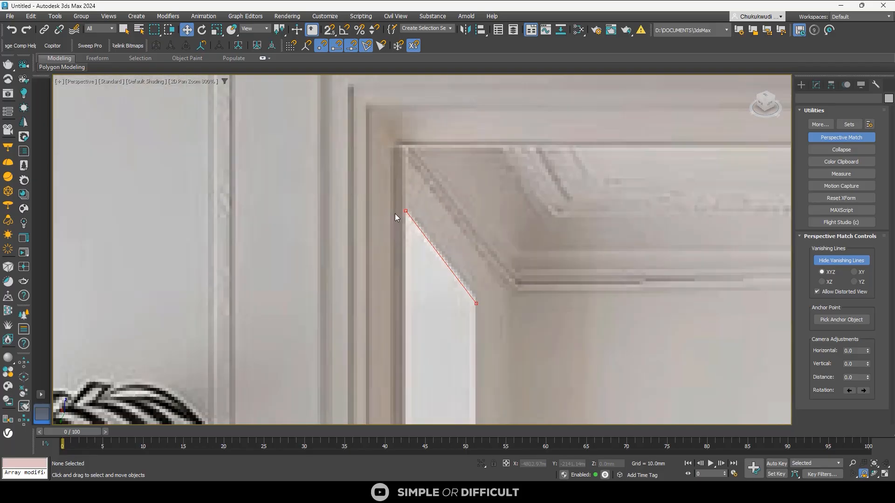
pyautogui.scroll(6, 469, 295)
pyautogui.moveTo(502, 357); pyautogui.dragTo(495, 330)
pyautogui.scroll(-8, 486, 309)
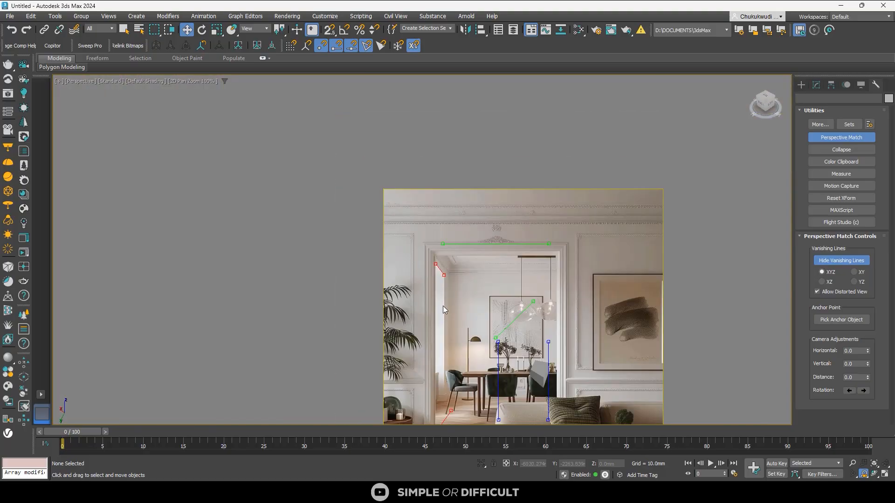
# Place the lower red line's ends along the short receding base edge of the doorway's left jamb
pyautogui.moveTo(443, 368); pyautogui.dragTo(396, 193, button='middle')
pyautogui.scroll(5, 405, 268)
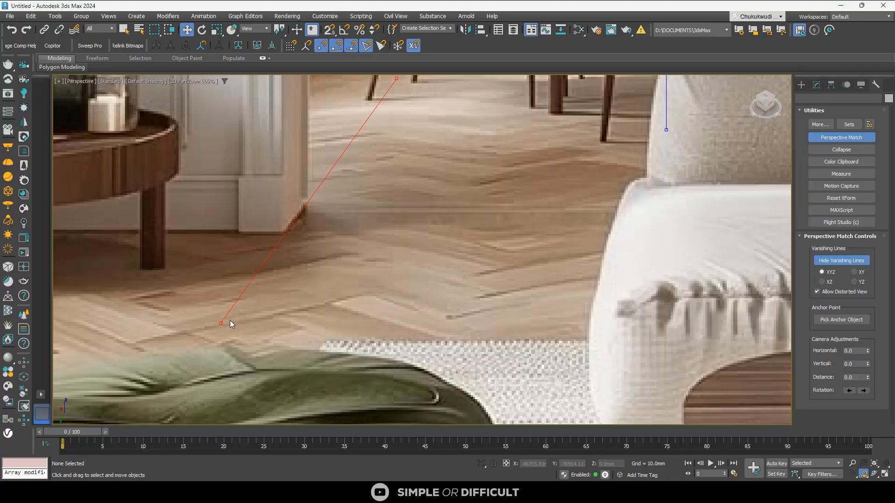
pyautogui.moveTo(220, 323); pyautogui.dragTo(265, 266)
pyautogui.scroll(-5, 320, 224)
pyautogui.scroll(1, 320, 223)
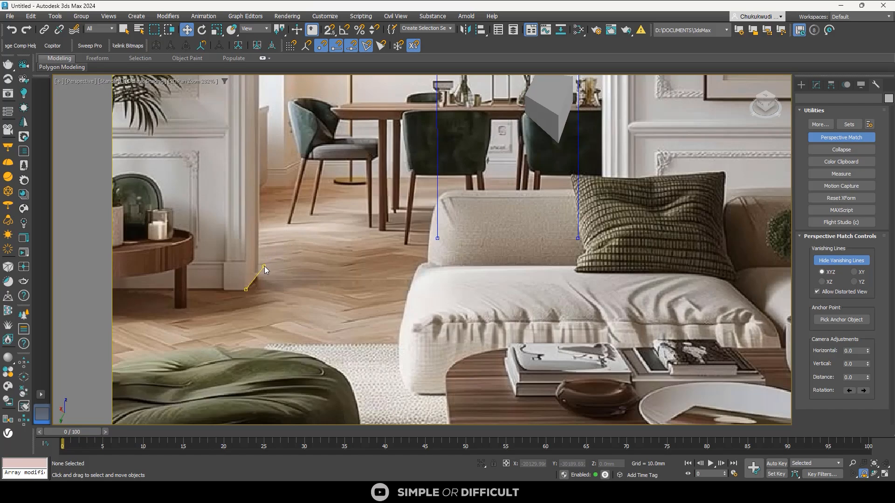
pyautogui.scroll(5, 249, 282)
pyautogui.moveTo(327, 200); pyautogui.dragTo(285, 264)
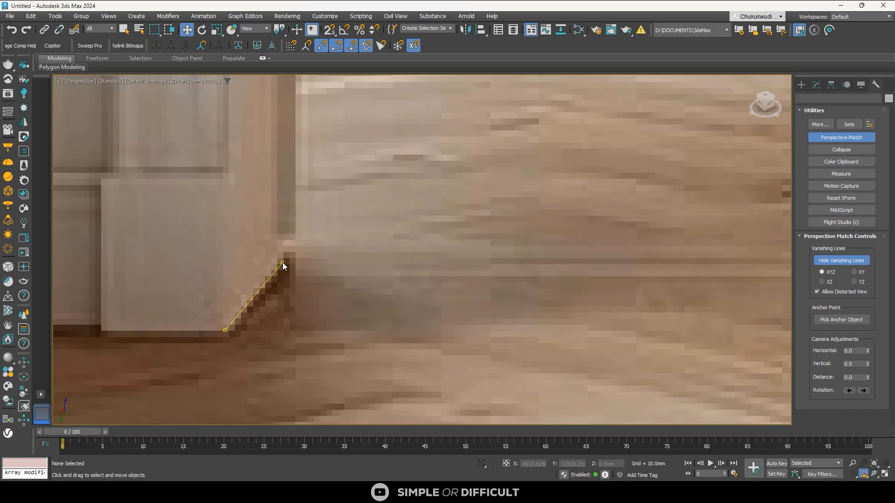
pyautogui.scroll(-6, 284, 265)
pyautogui.scroll(-1, 398, 163)
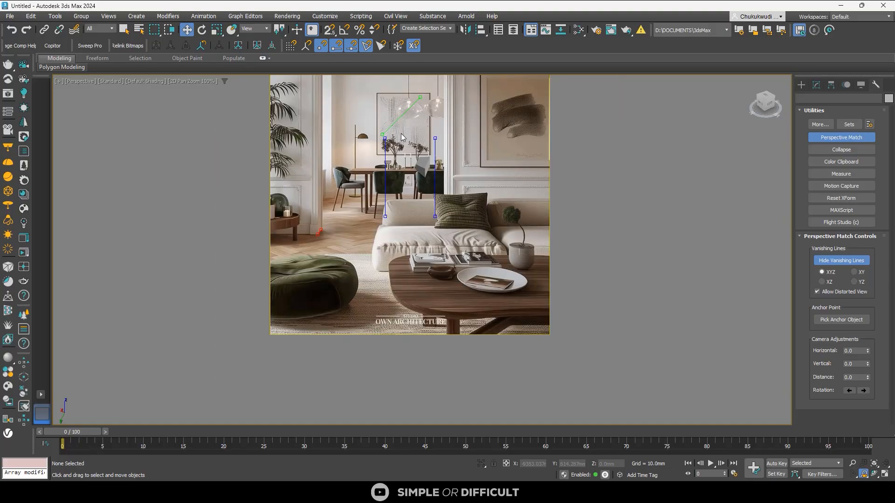
# Move the second green vanishing line onto the front edge of the dining tabletop
pyautogui.scroll(1, 402, 119)
pyautogui.moveTo(402, 120); pyautogui.dragTo(364, 176)
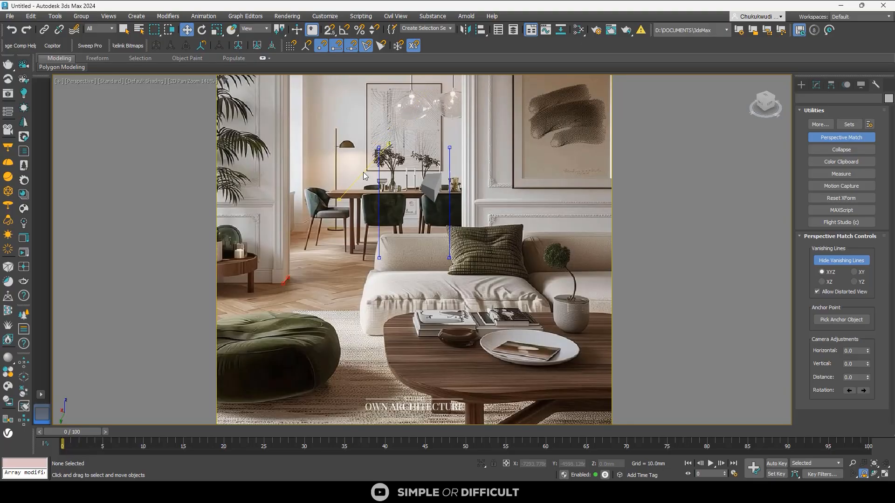
pyautogui.scroll(3, 373, 149)
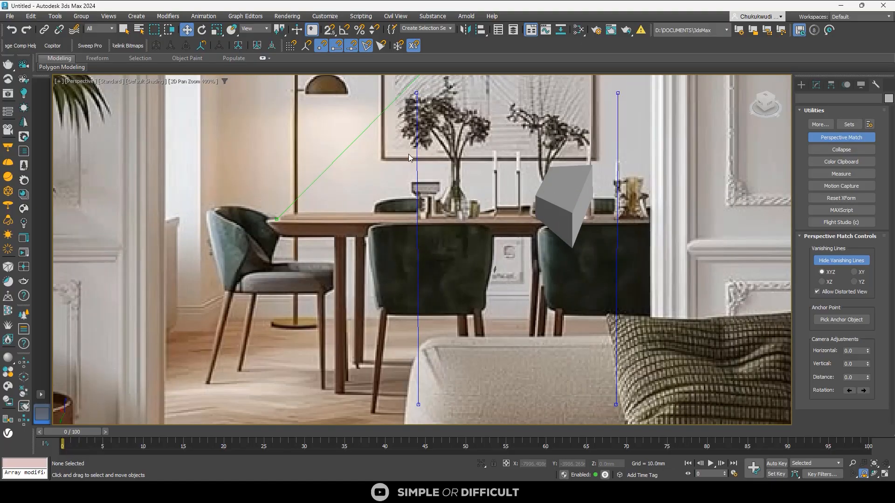
pyautogui.moveTo(404, 130); pyautogui.dragTo(475, 280)
pyautogui.scroll(5, 228, 300)
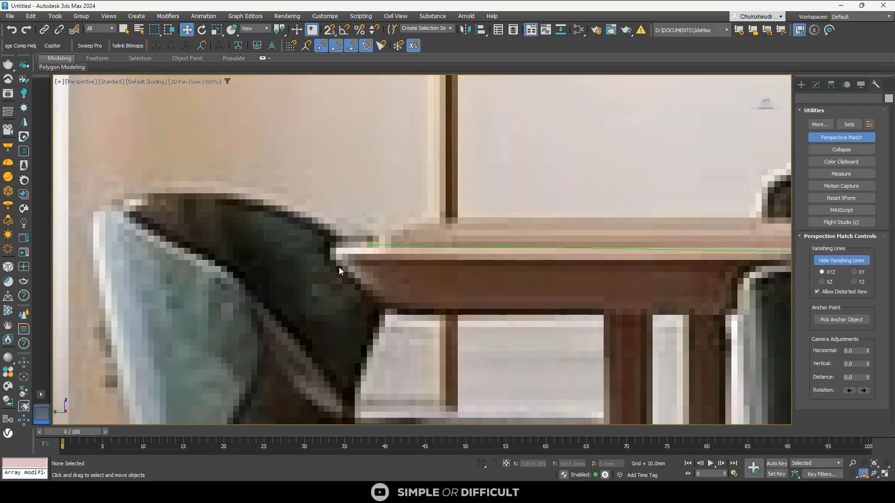
pyautogui.moveTo(367, 247); pyautogui.dragTo(369, 258)
# Fine-tune the lower green line's ends so it follows the bottom of the tabletop's light front edge
pyautogui.scroll(-5, 267, 260)
pyautogui.scroll(8, 481, 259)
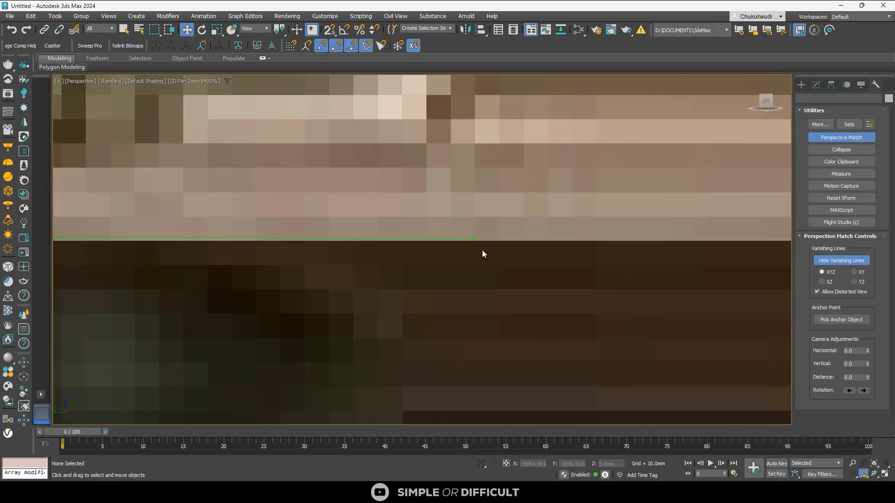
pyautogui.scroll(-4, 590, 232)
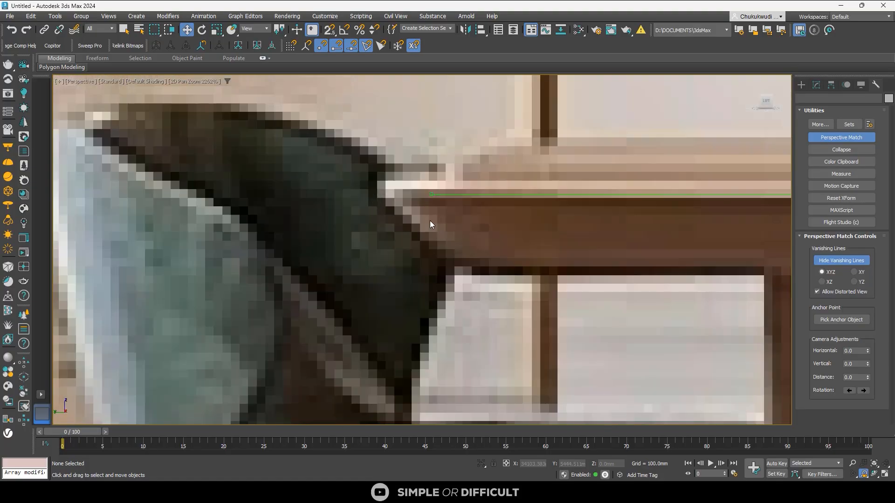
pyautogui.scroll(6, 429, 210)
pyautogui.moveTo(429, 196); pyautogui.dragTo(406, 202)
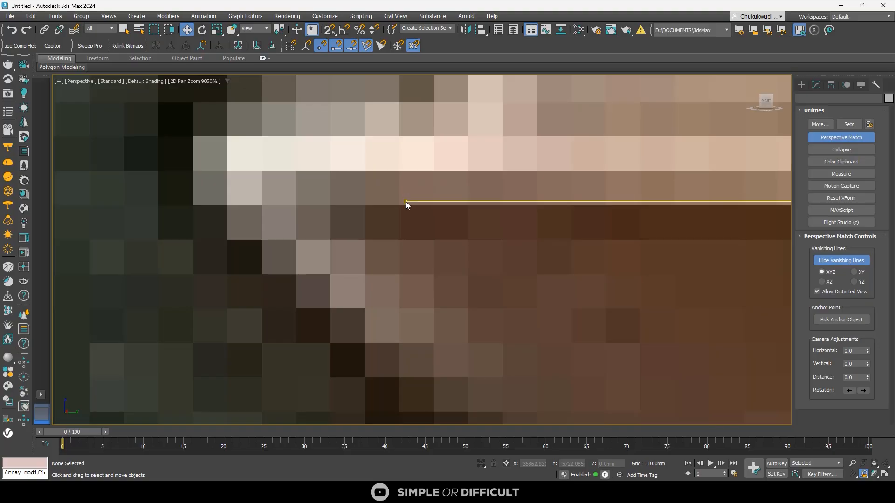
pyautogui.scroll(-12, 324, 213)
pyautogui.scroll(-8, 388, 210)
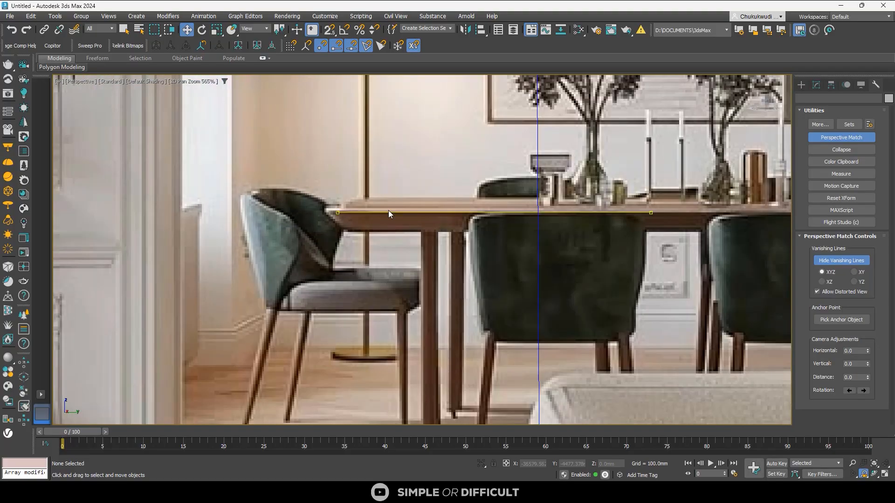
pyautogui.scroll(3, 432, 178)
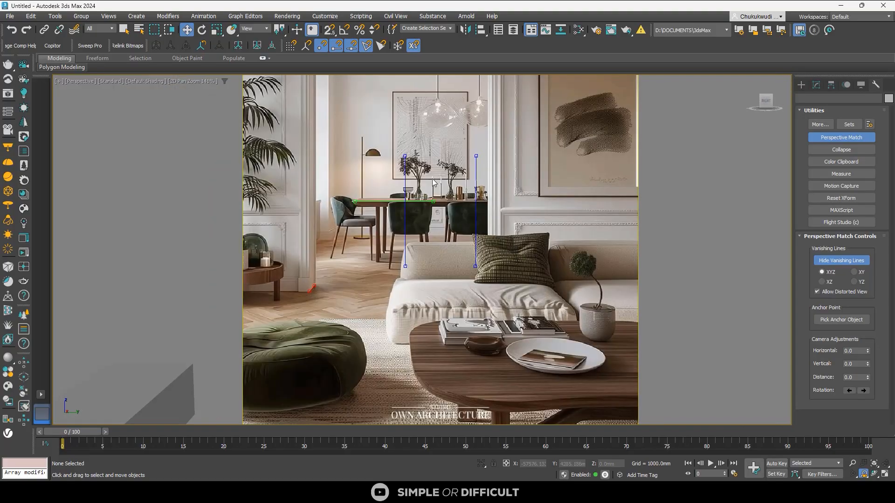
pyautogui.scroll(2, 560, 215)
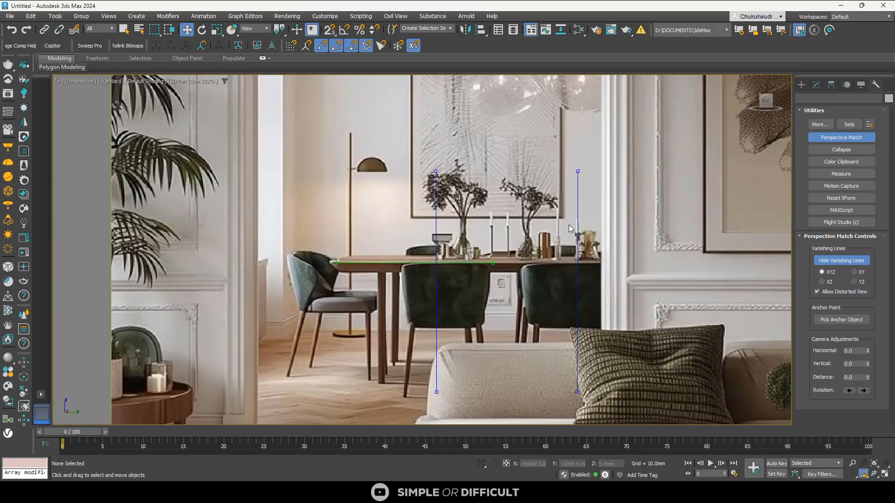
pyautogui.scroll(-2, 406, 223)
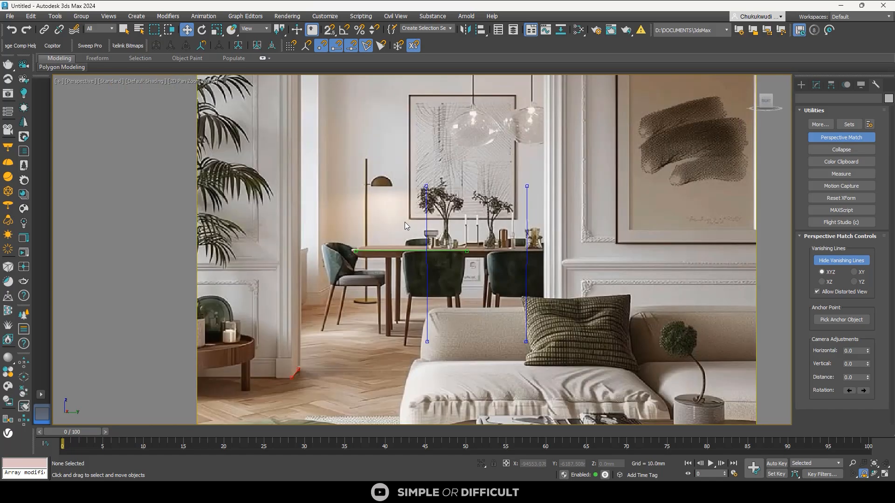
# Leave 2D Pan Zoom Mode and show the hidden box geometry over the reference photo again
pyautogui.scroll(-3, 553, 213)
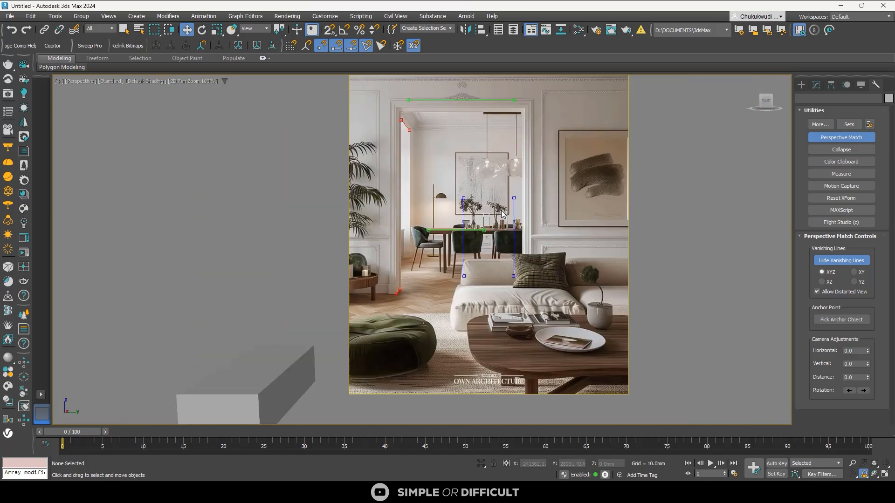
pyautogui.click(203, 81)
pyautogui.click(204, 90)
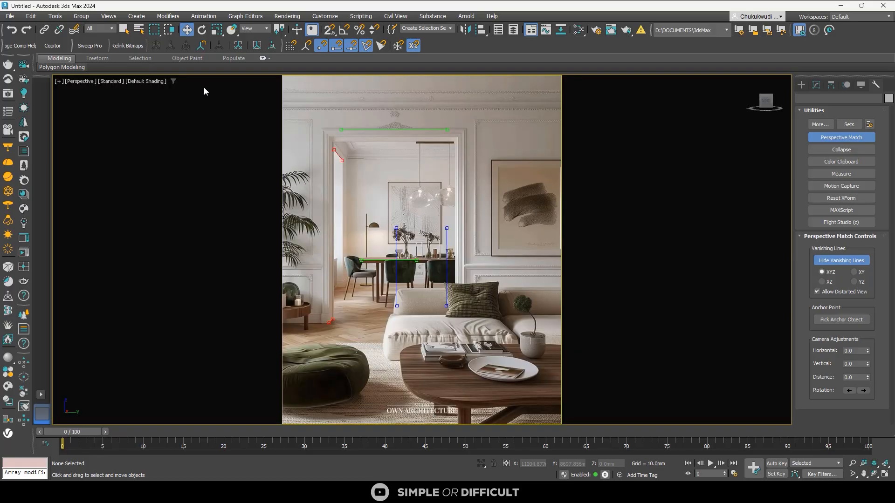
pyautogui.hotkey('shift', 'g')
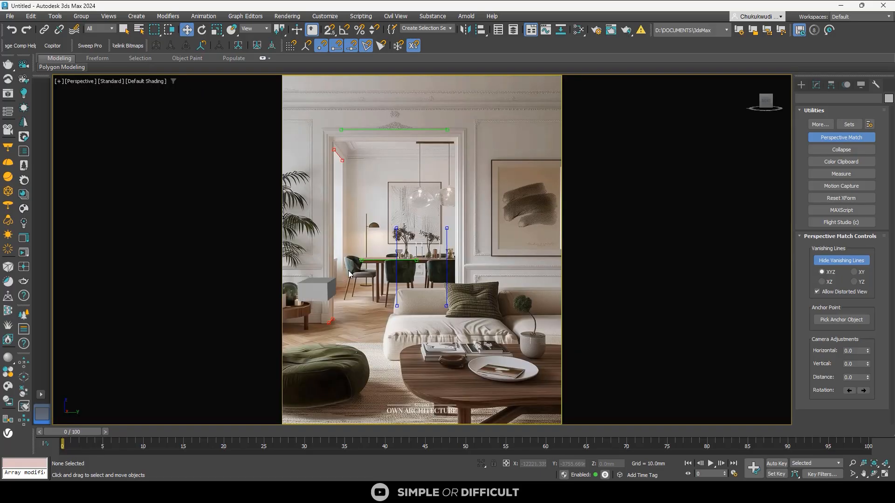
# Pan and zoom the perspective view until the box overlaps the dining table in the reference photo
pyautogui.scroll(2, 336, 284)
pyautogui.moveTo(335, 284); pyautogui.dragTo(421, 279, button='middle')
pyautogui.scroll(2, 397, 286)
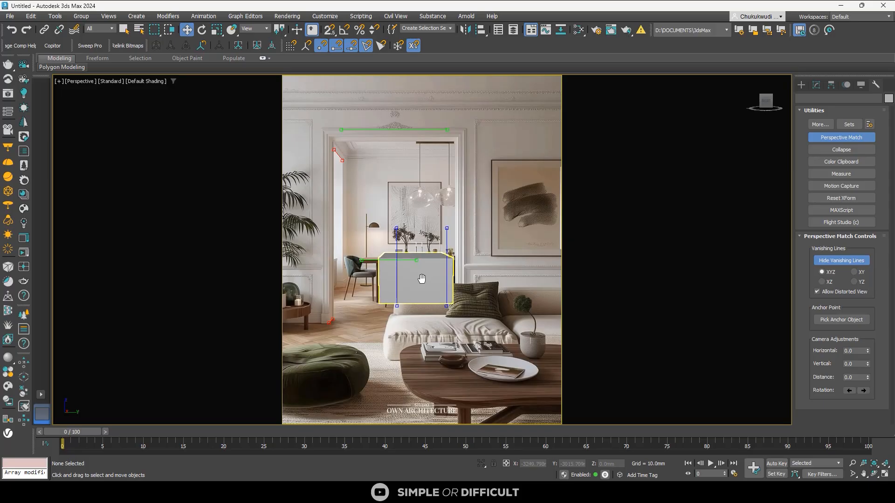
pyautogui.click(852, 463)
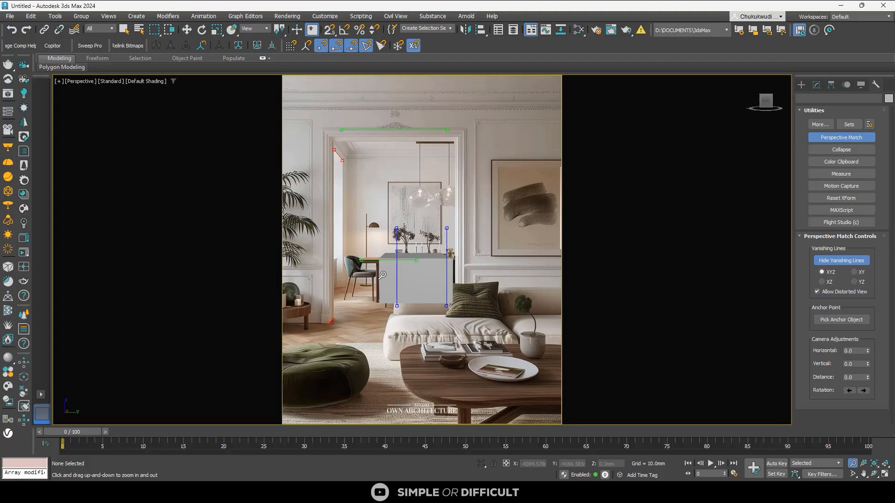
pyautogui.moveTo(384, 277); pyautogui.dragTo(386, 279)
pyautogui.moveTo(386, 279); pyautogui.dragTo(388, 277, button='middle')
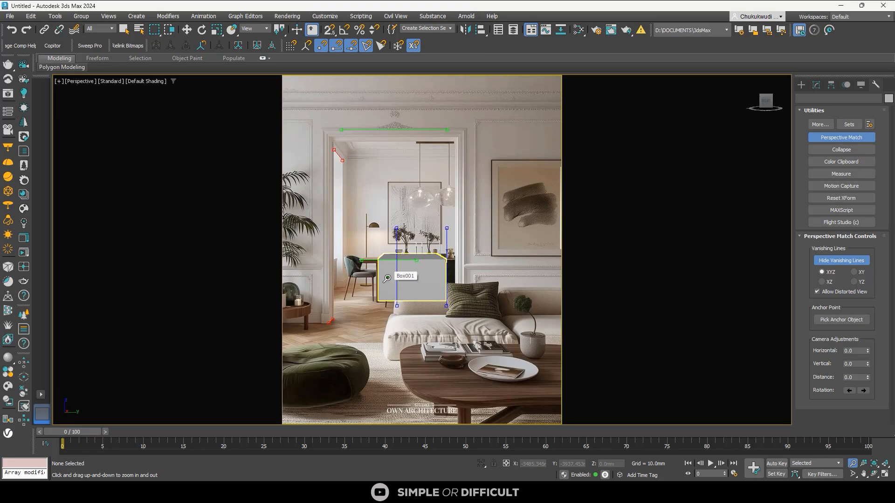
pyautogui.moveTo(386, 278); pyautogui.dragTo(386, 279)
pyautogui.moveTo(386, 278); pyautogui.dragTo(387, 278, button='middle')
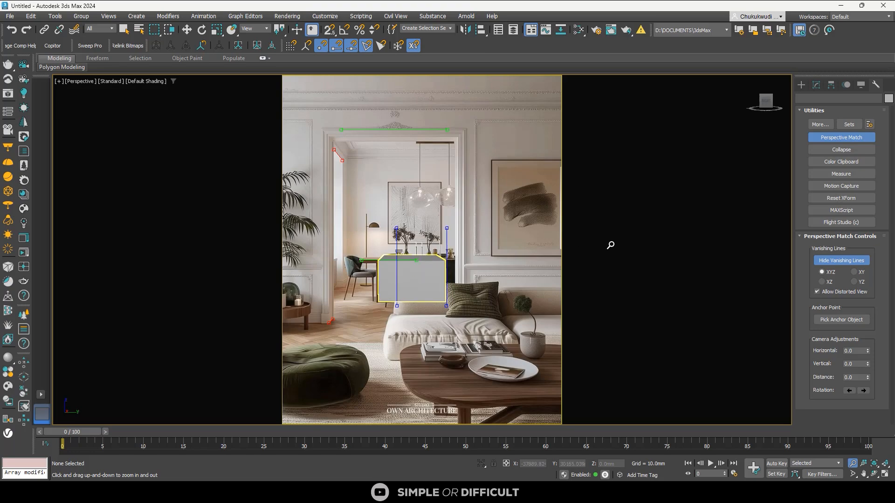
# Create a Corona camera from the matched perspective view
pyautogui.click(800, 85)
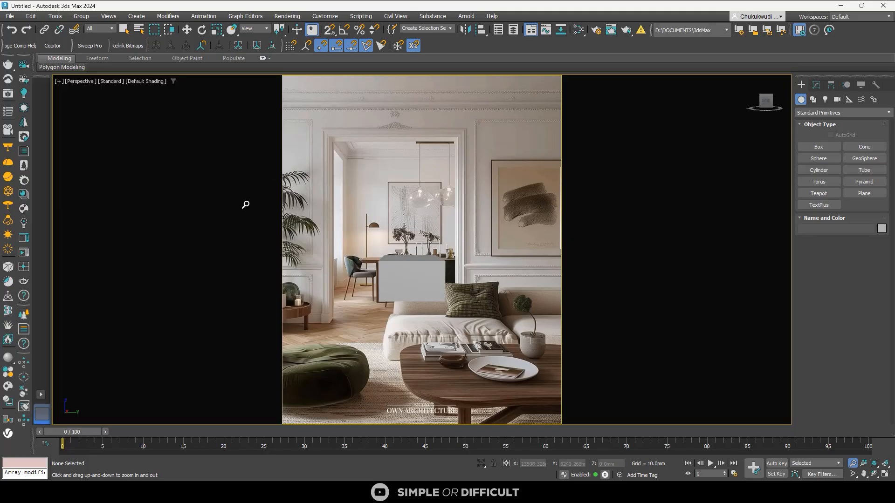
pyautogui.click(23, 81)
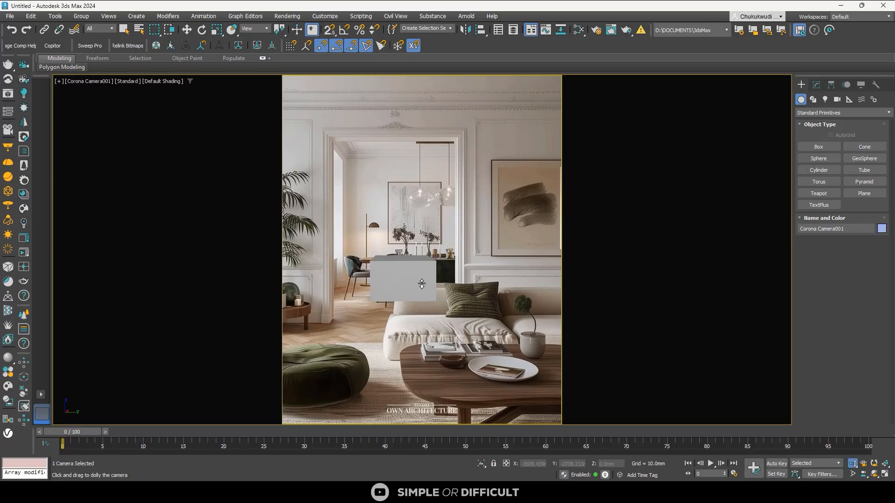
# Move the box across the floor to the doorway's left side and apply Wireframe Override to the camera view
pyautogui.click(187, 29)
pyautogui.click(429, 261)
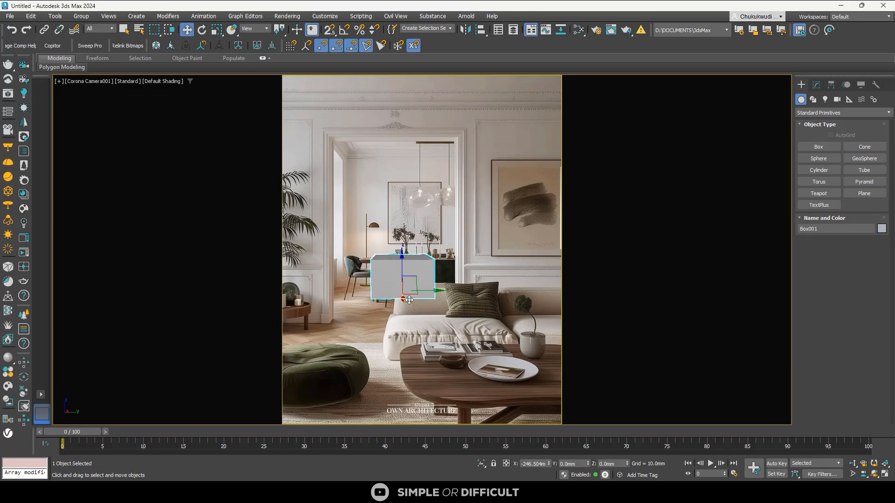
pyautogui.moveTo(435, 295); pyautogui.dragTo(403, 299)
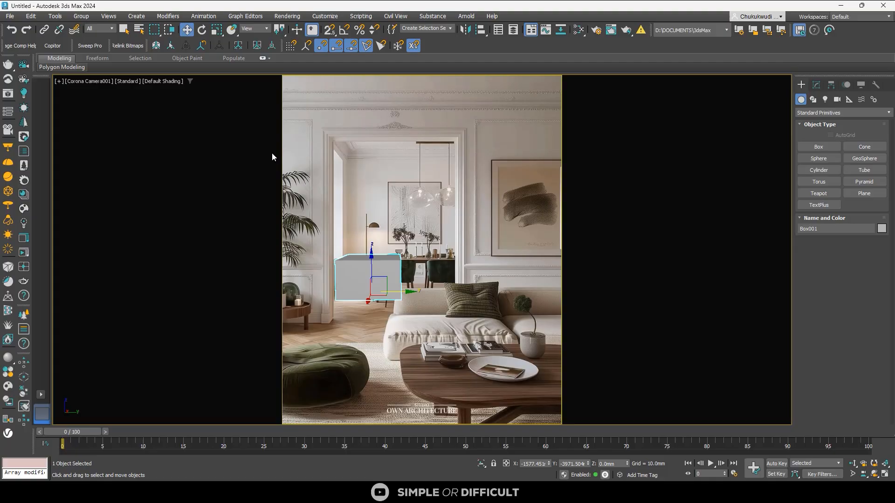
pyautogui.click(171, 81)
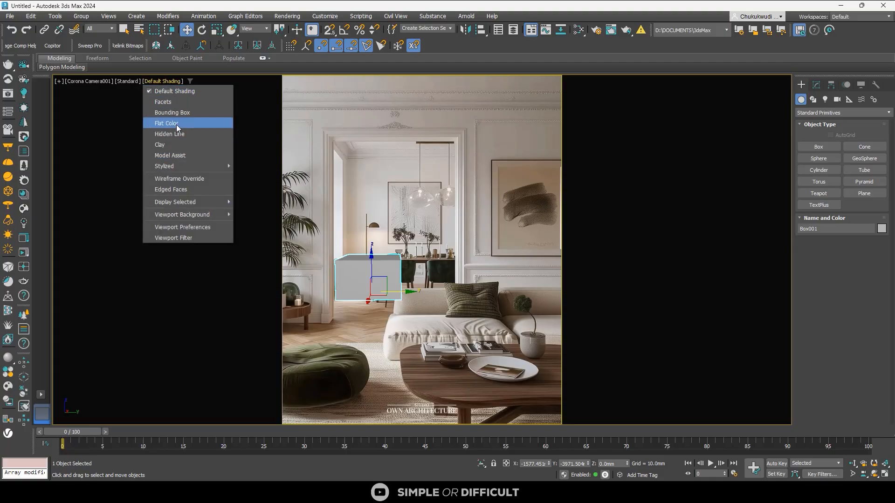
pyautogui.click(193, 179)
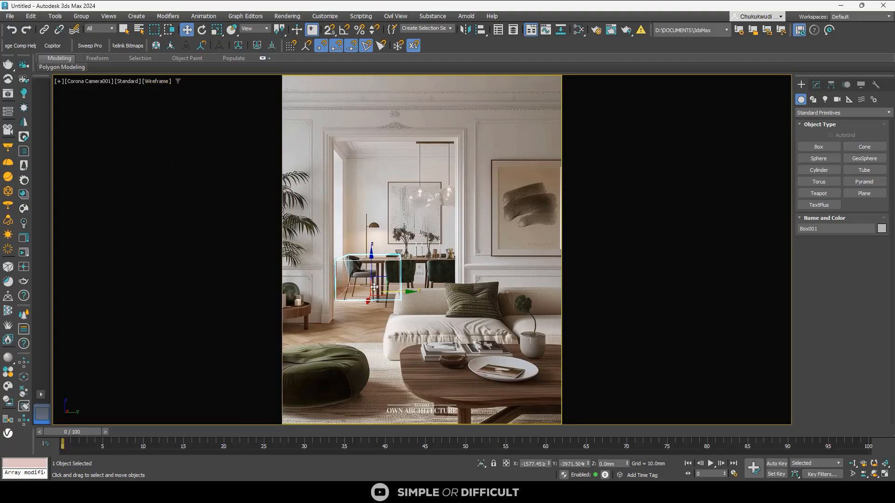
# Move the box forward across the floor and up toward the pendant lights, then back down to test its perspective
pyautogui.moveTo(385, 297); pyautogui.dragTo(391, 324)
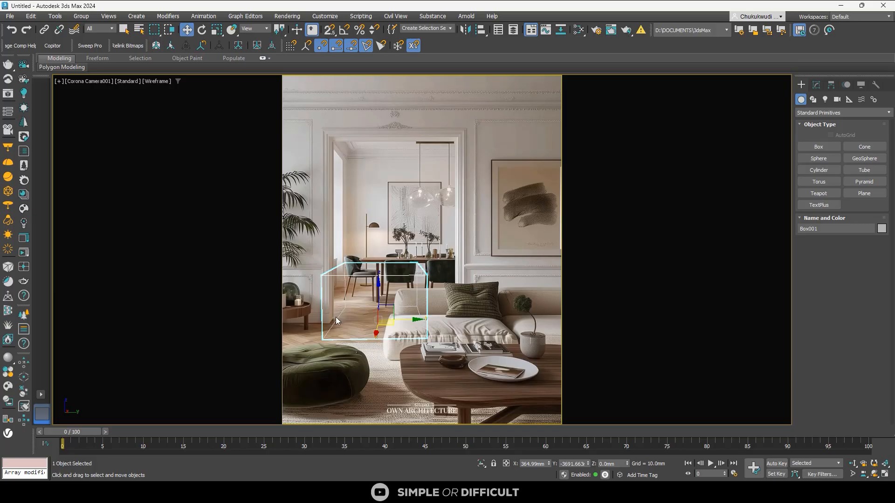
pyautogui.moveTo(382, 325); pyautogui.dragTo(435, 206)
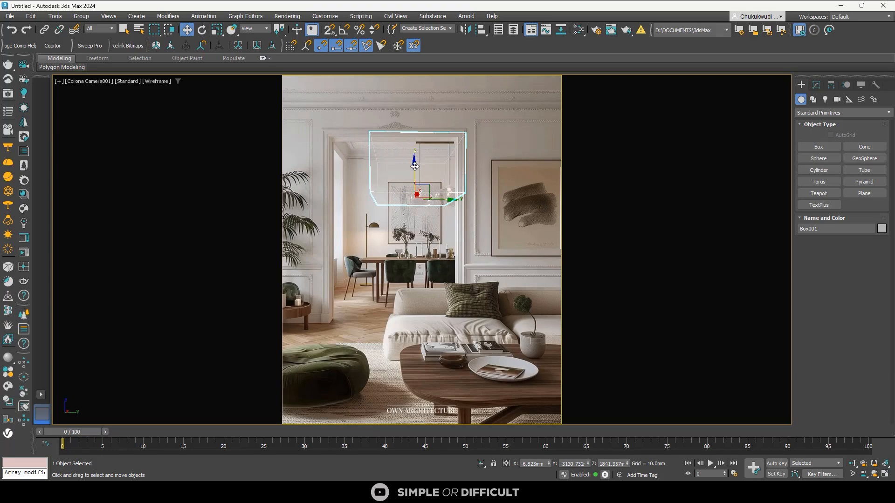
pyautogui.moveTo(415, 161); pyautogui.dragTo(418, 292)
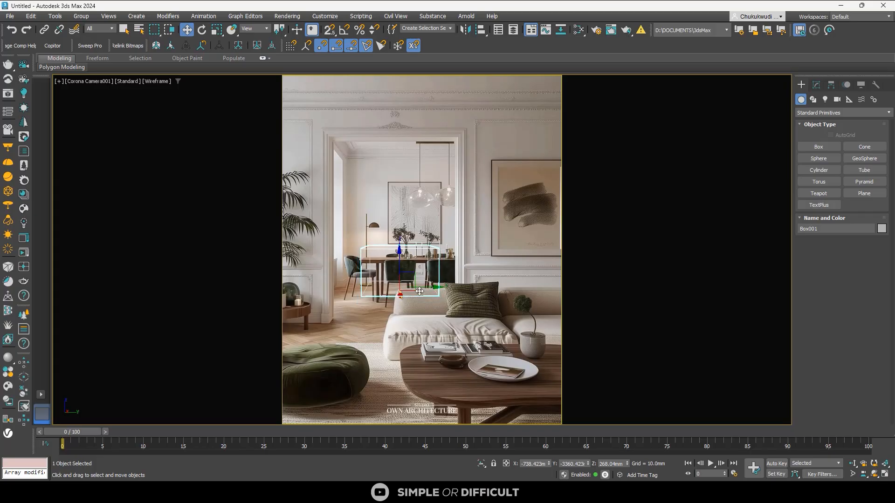
# Set the box's Z position to 0 mm and move it across the floor back to the dining table
pyautogui.doubleClick(609, 463)
pyautogui.press('Return')
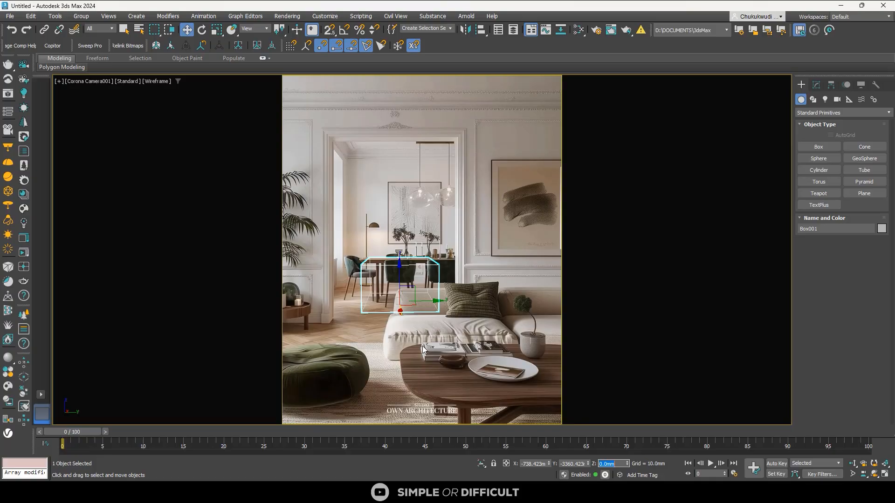
pyautogui.moveTo(401, 313); pyautogui.dragTo(400, 299)
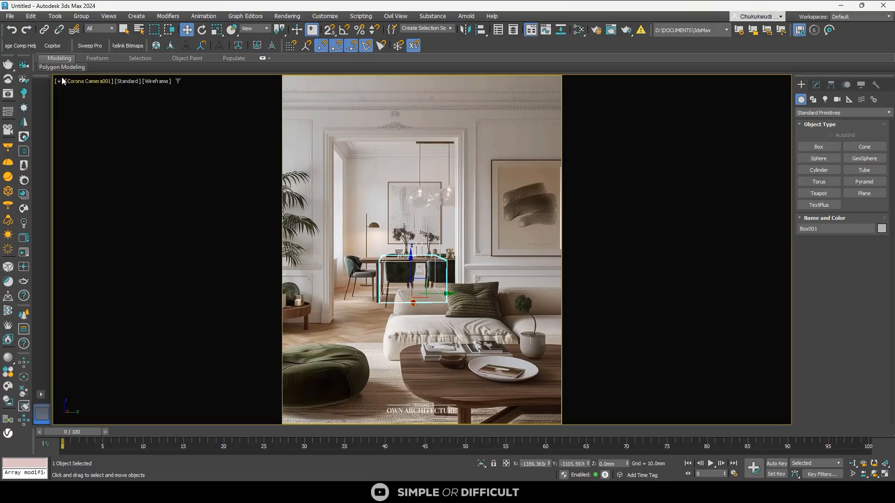
# Switch to the Perspective view, orbit it slightly and move the box along X so its top fits the tabletop
pyautogui.click(95, 82)
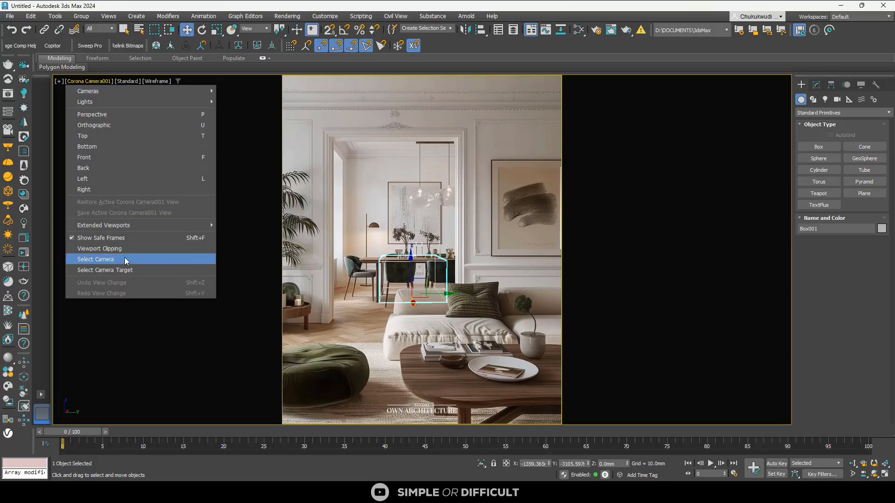
pyautogui.click(147, 114)
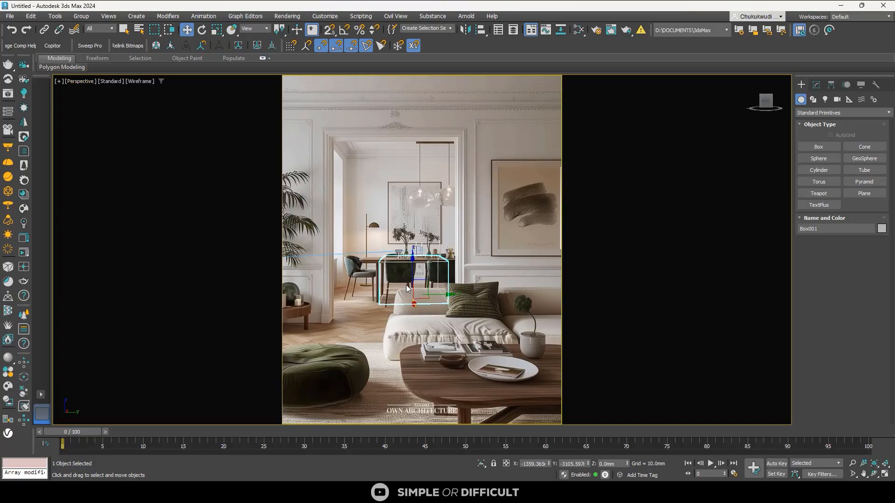
pyautogui.keyDown('alt'); pyautogui.moveTo(406, 284); pyautogui.dragTo(406, 277, button='middle'); pyautogui.keyUp('alt')
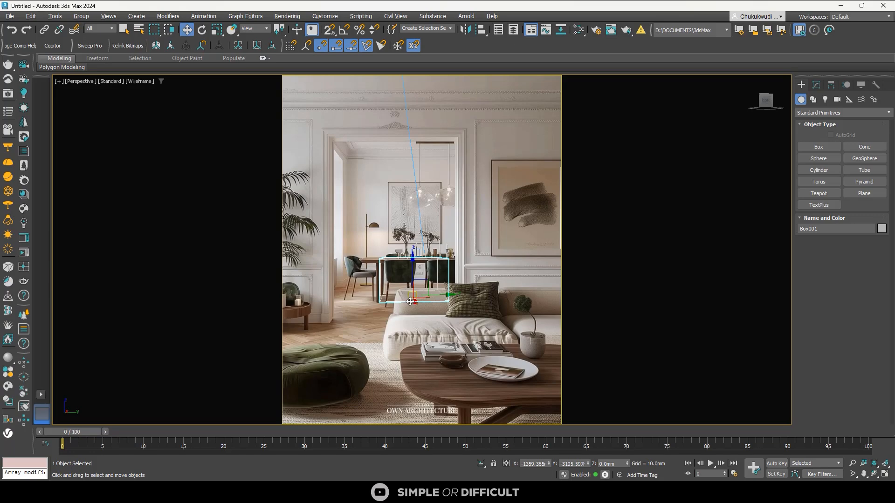
pyautogui.moveTo(412, 305)
pyautogui.mouseDown()
pyautogui.moveTo(422, 319)
pyautogui.moveTo(423, 302)
pyautogui.mouseUp()
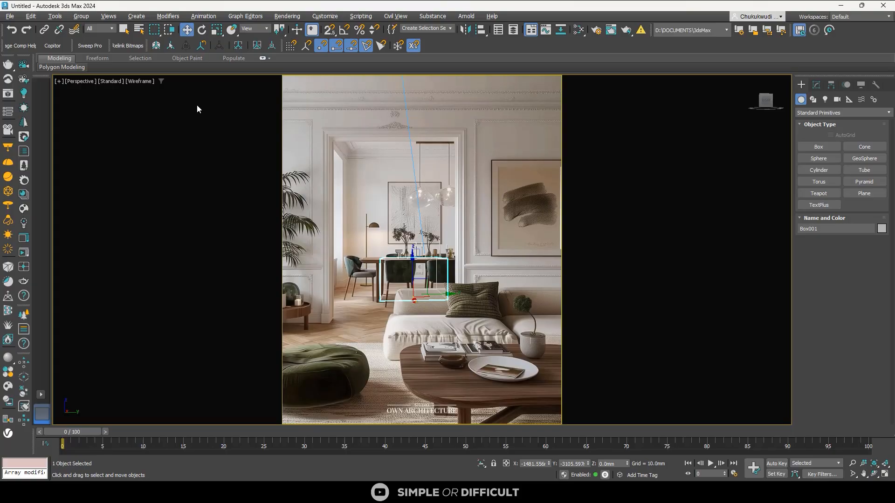
# Using 2D Pan Zoom Mode for a close view, shift the box along Y until its left edge meets the table's front leg
pyautogui.click(56, 81)
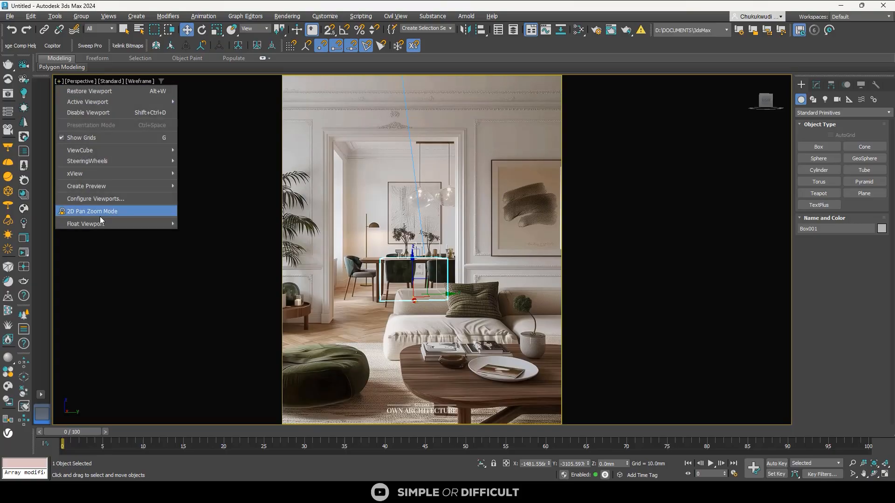
pyautogui.click(100, 212)
pyautogui.scroll(5, 387, 289)
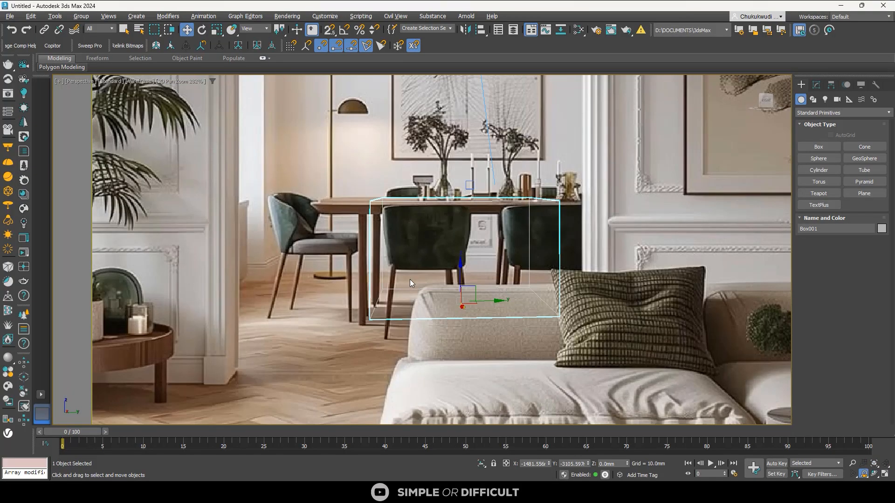
pyautogui.moveTo(423, 282); pyautogui.dragTo(425, 291, button='middle')
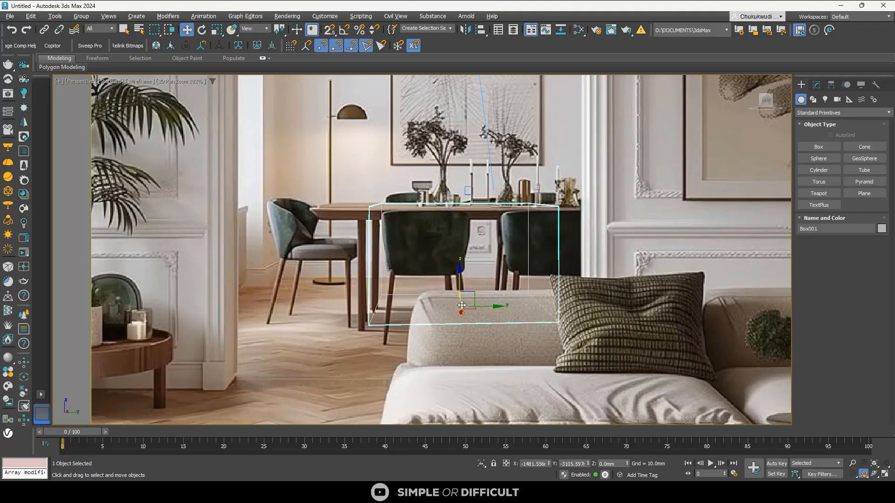
pyautogui.moveTo(490, 307); pyautogui.dragTo(484, 308)
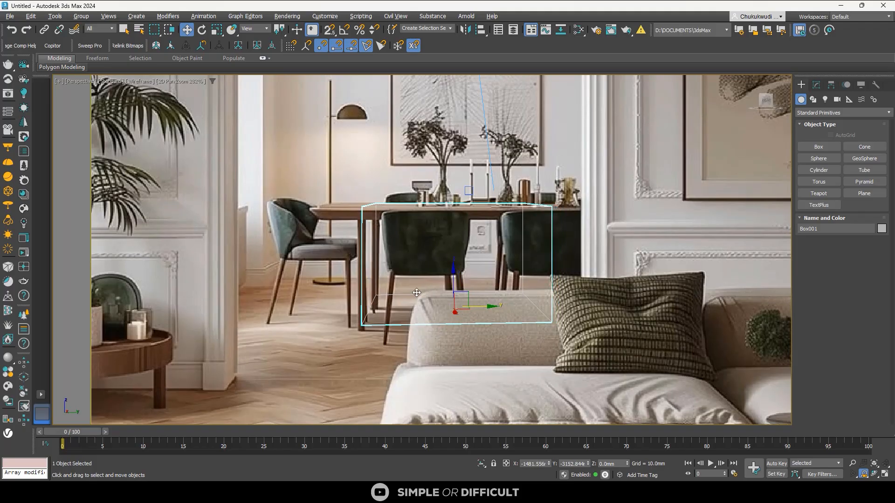
pyautogui.moveTo(416, 293); pyautogui.dragTo(419, 289, button='middle')
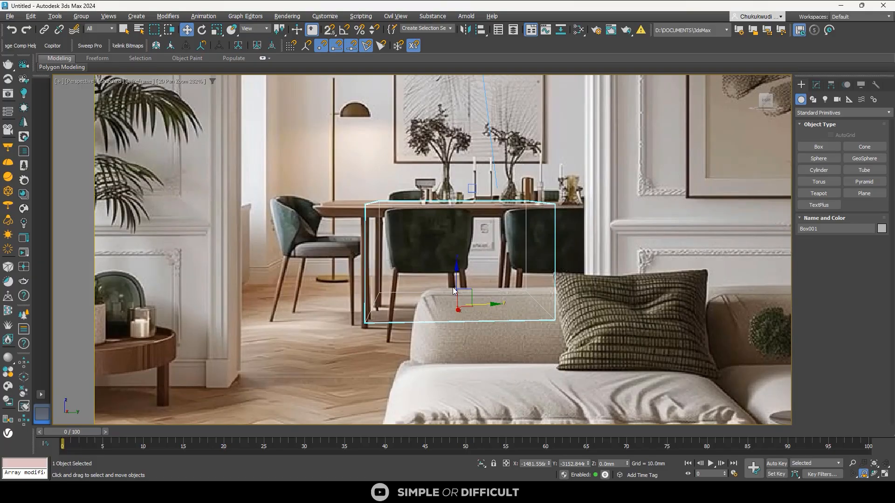
pyautogui.click(195, 81)
pyautogui.click(199, 90)
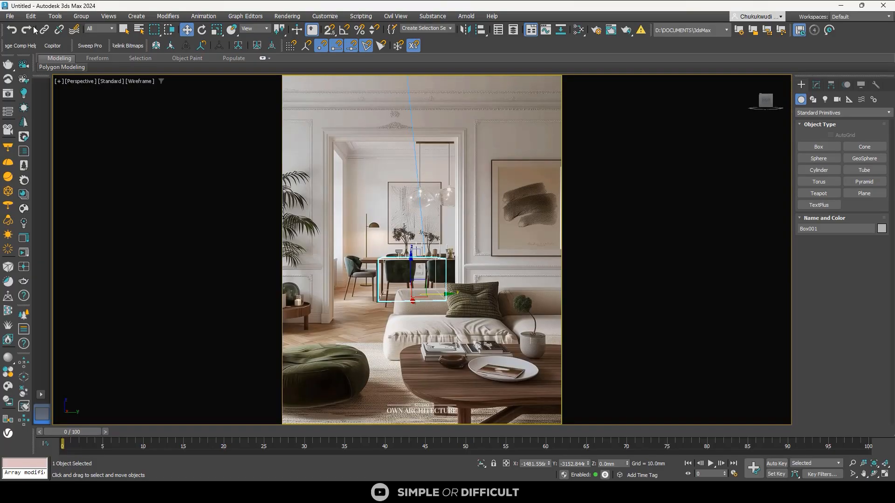
# Create a second Corona camera from the refined perspective view and reselect the box
pyautogui.click(12, 20)
pyautogui.click(166, 108)
pyautogui.click(29, 81)
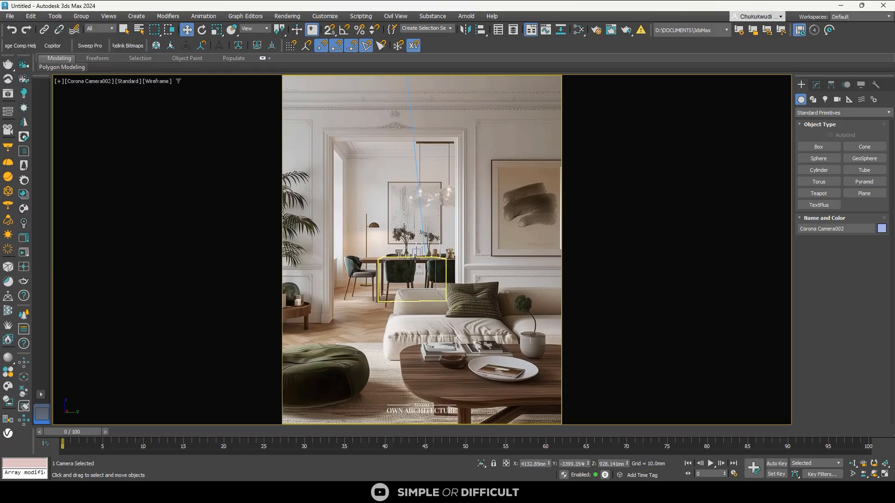
pyautogui.click(438, 283)
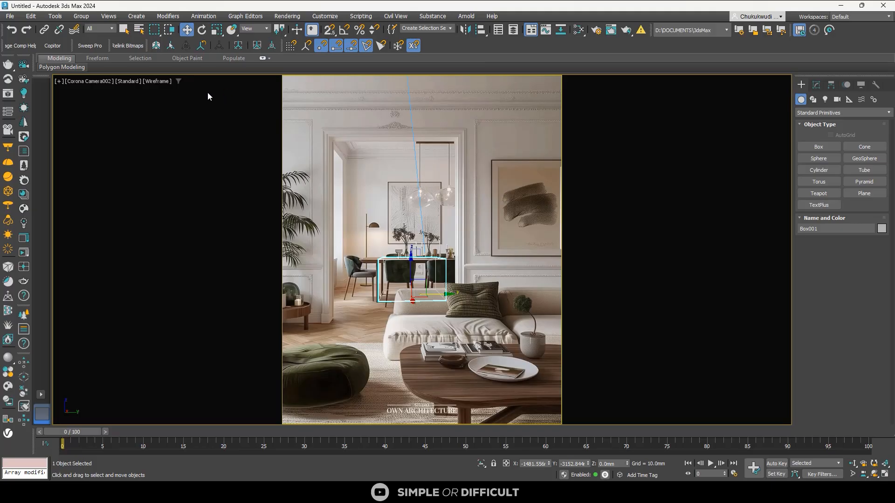
# Show the four-viewport layout and examine the table box and both cameras in the Top view
pyautogui.click(885, 475)
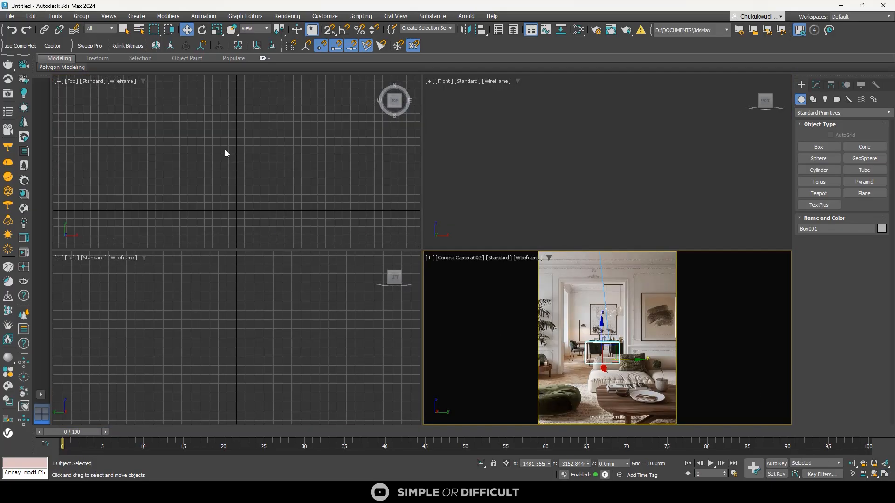
pyautogui.scroll(-5, 190, 141)
pyautogui.scroll(5, 216, 187)
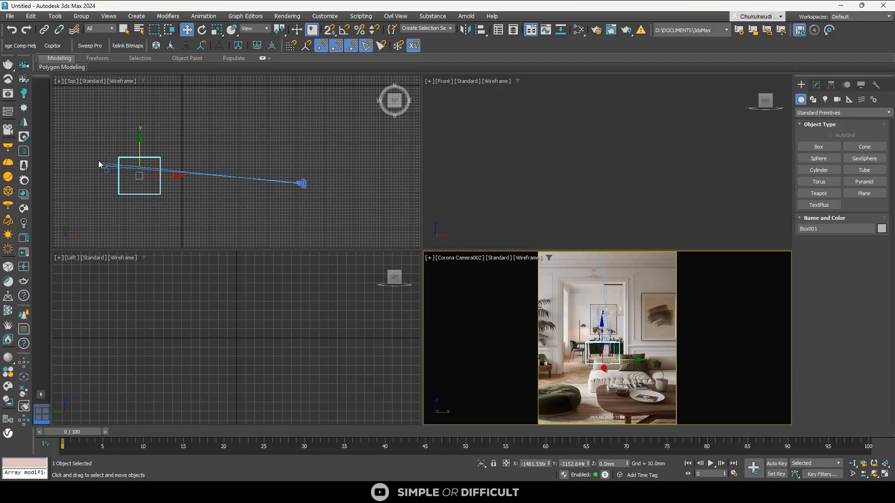
pyautogui.scroll(4, 98, 162)
pyautogui.scroll(3, 99, 160)
pyautogui.scroll(-6, 99, 159)
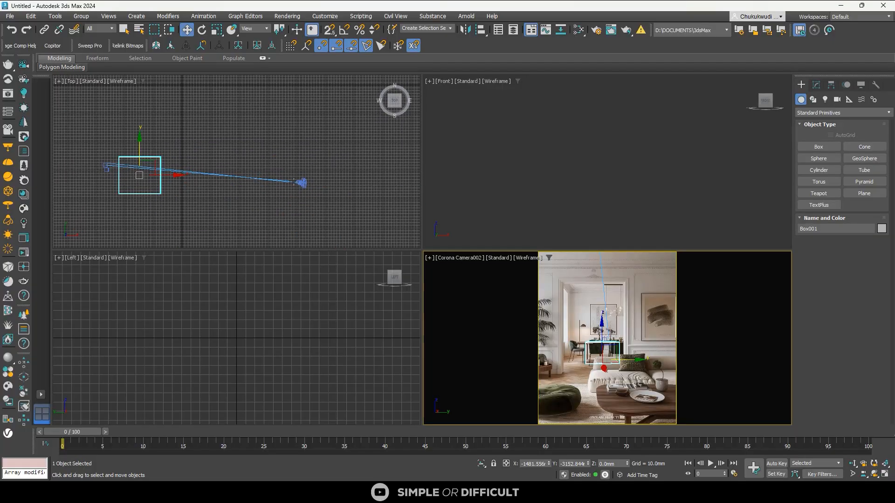
pyautogui.scroll(-3, 295, 183)
pyautogui.scroll(-2, 303, 196)
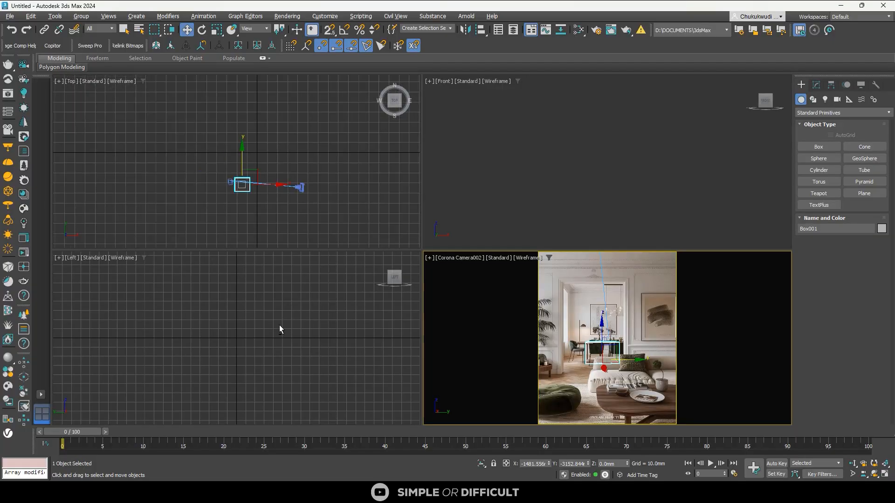
# Restore the orbited lower viewport to the Left view and examine the height difference between the two cameras
pyautogui.keyDown('alt'); pyautogui.moveTo(280, 325); pyautogui.dragTo(335, 290, button='middle'); pyautogui.keyUp('alt')
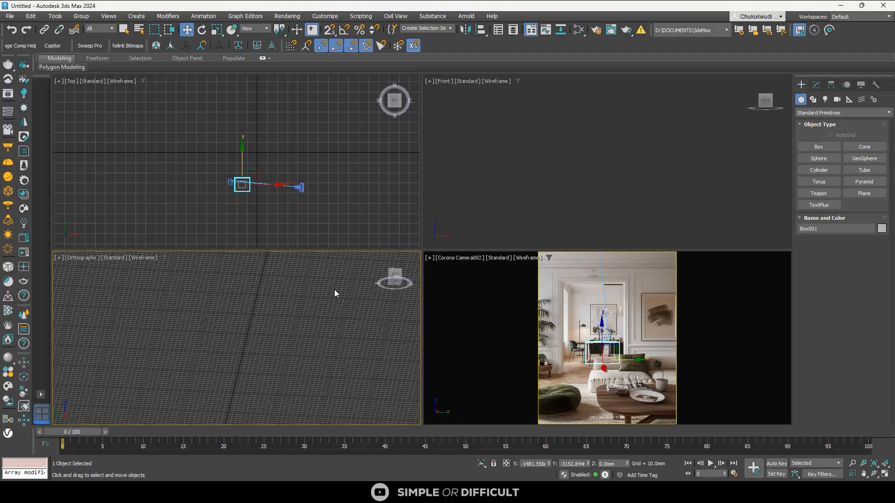
pyautogui.press('l')
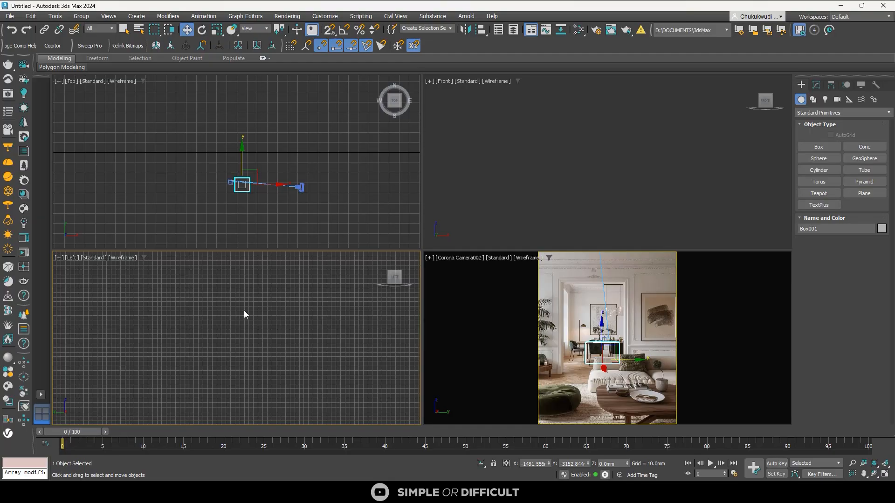
pyautogui.scroll(-5, 200, 301)
pyautogui.scroll(1, 361, 323)
pyautogui.scroll(1, 320, 269)
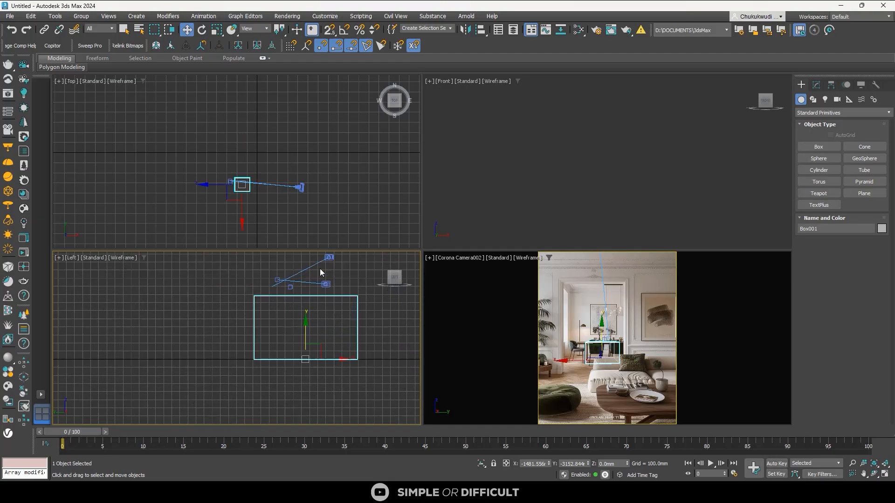
pyautogui.scroll(1, 320, 273)
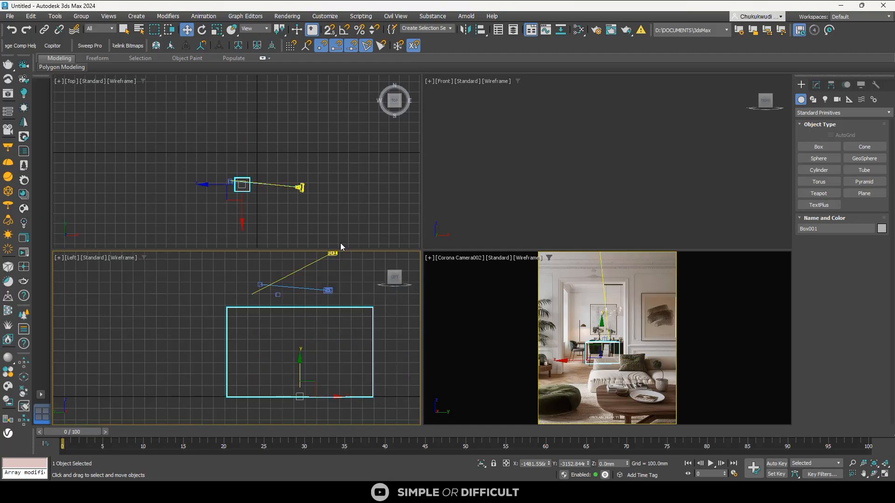
# Identify the camera in use from the camera viewport and delete the unused Corona Camera001 in the Left view
pyautogui.click(457, 258)
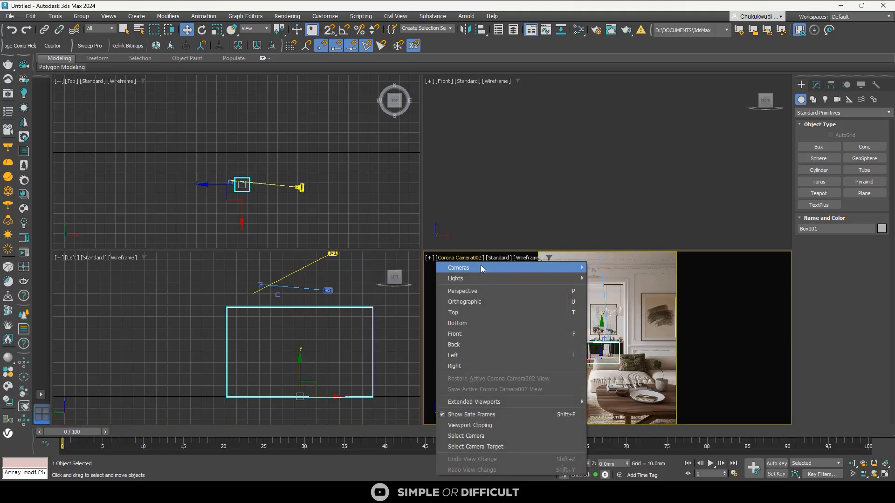
pyautogui.click(474, 436)
pyautogui.click(297, 271)
pyautogui.moveTo(291, 292); pyautogui.dragTo(270, 363, button='middle')
pyautogui.click(313, 325)
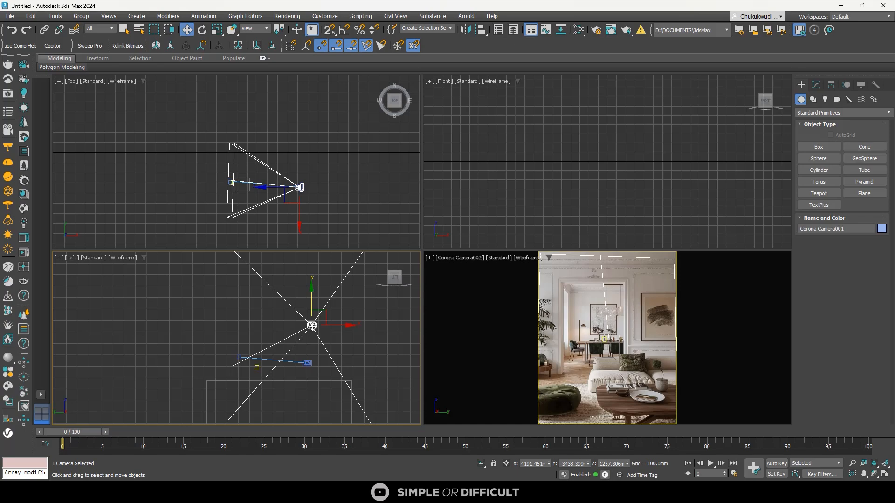
pyautogui.press('Delete')
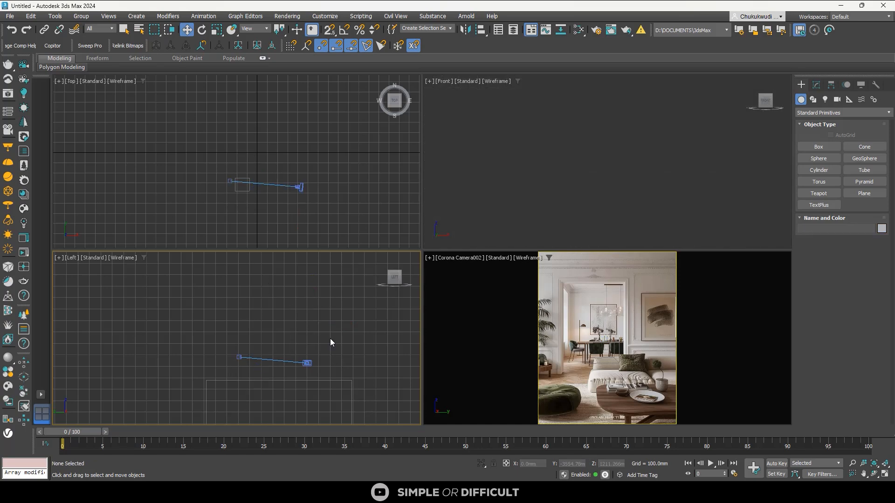
# Inspect the remaining Corona camera and its target, clear the selection and maximize the camera view
pyautogui.click(307, 363)
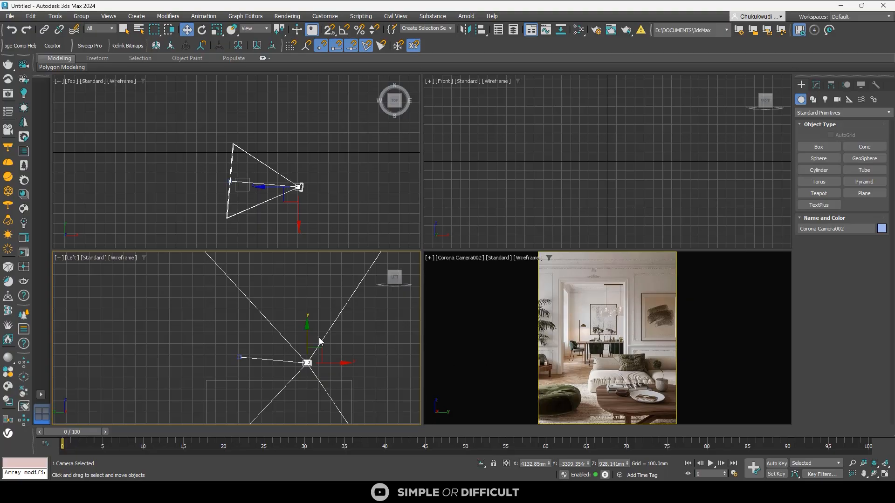
pyautogui.click(238, 357)
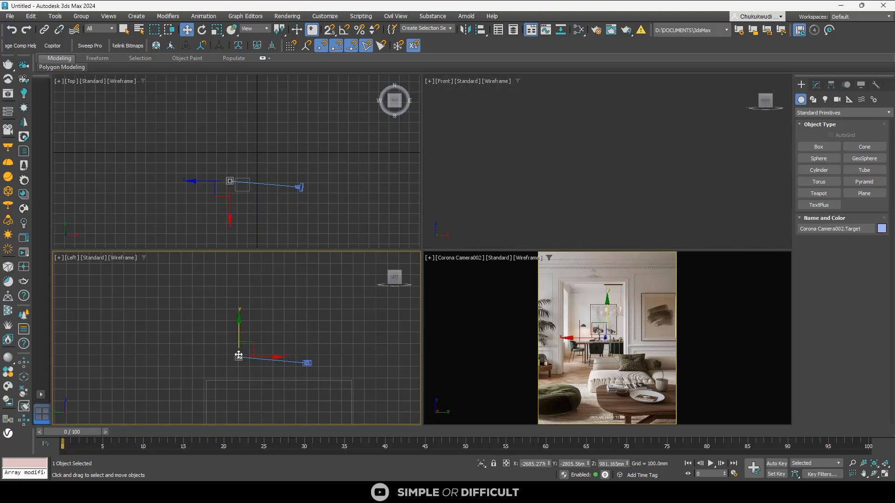
pyautogui.click(558, 339)
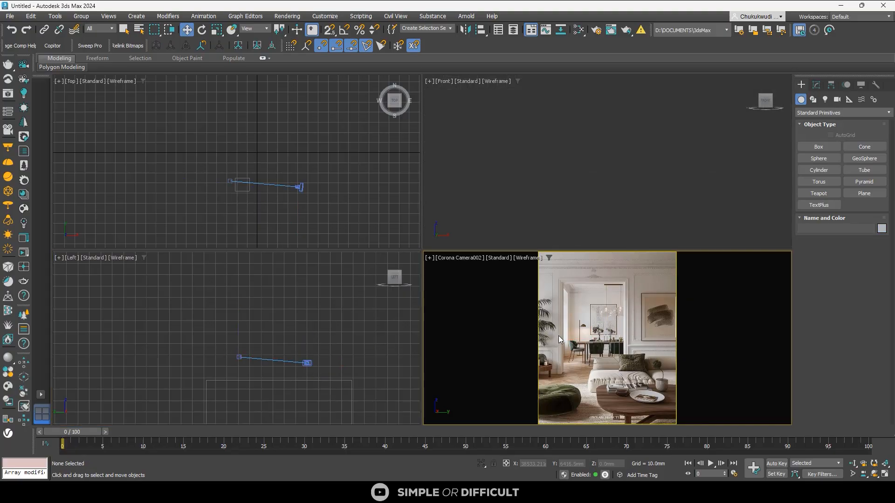
pyautogui.hotkey('alt', 'w')
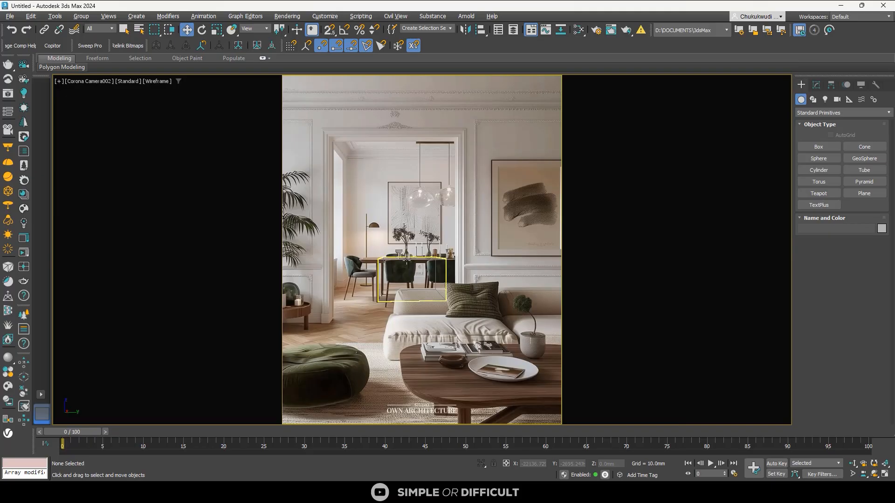
# Create a box on the living-room floor about 3008 mm long, 2303 mm wide and 1364 mm high
pyautogui.click(821, 148)
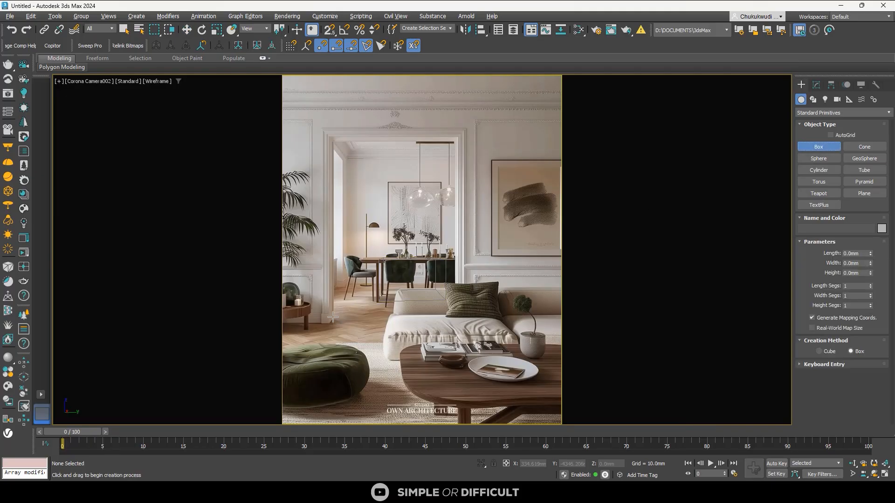
pyautogui.moveTo(332, 317); pyautogui.dragTo(725, 396)
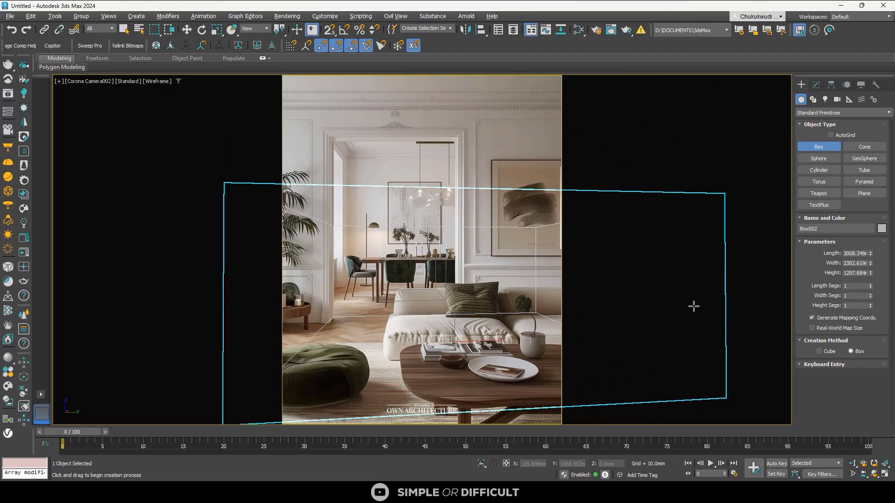
pyautogui.click(643, 302)
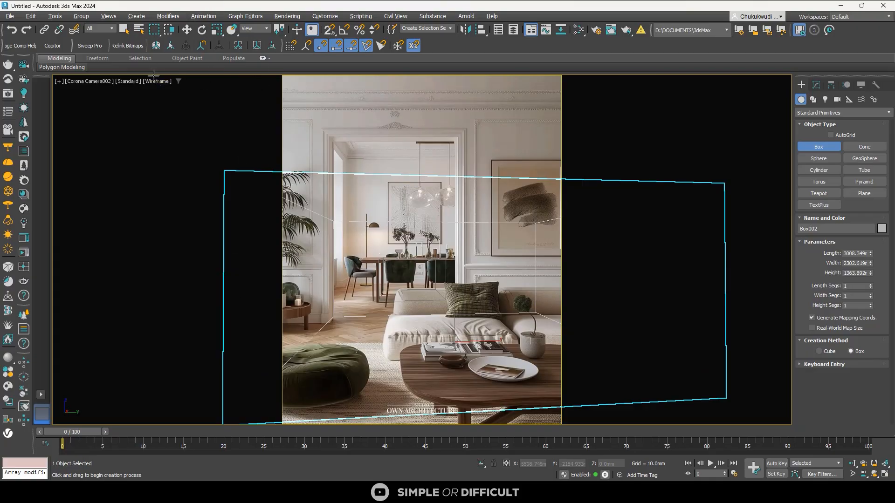
# Select the target of Corona Camera002 and move it along Y to about -3383 mm to straighten the view
pyautogui.click(79, 80)
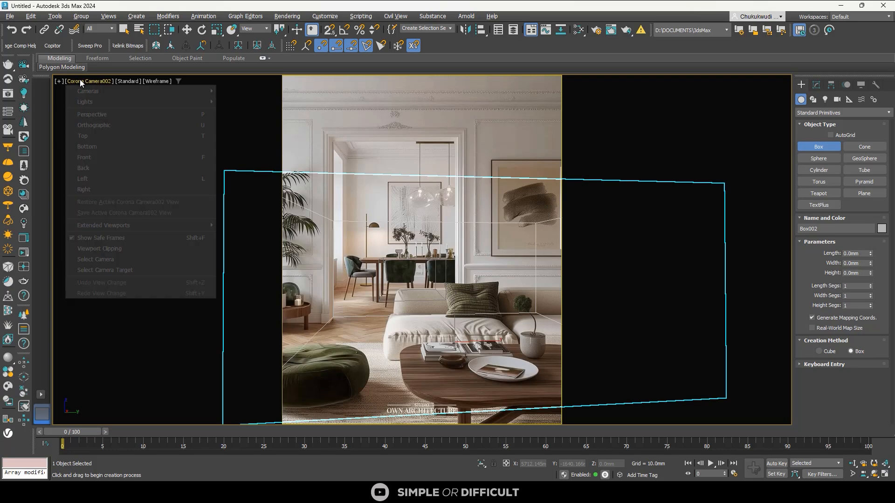
pyautogui.click(141, 270)
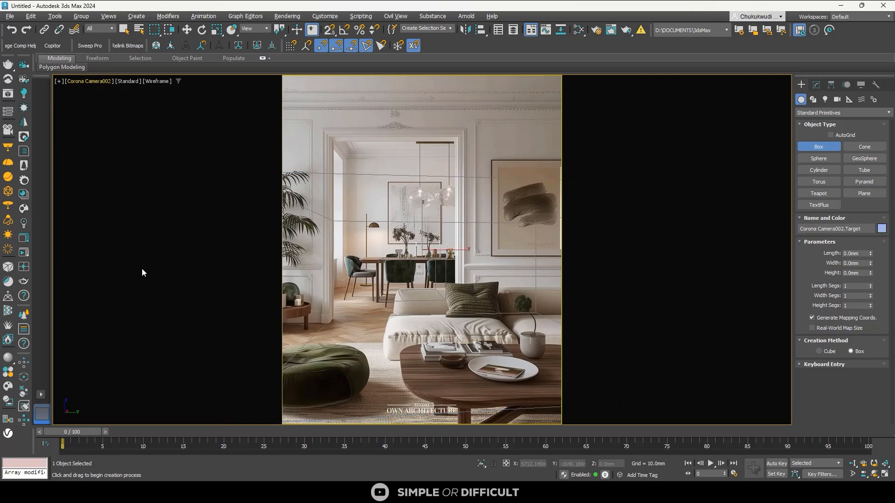
pyautogui.click(186, 30)
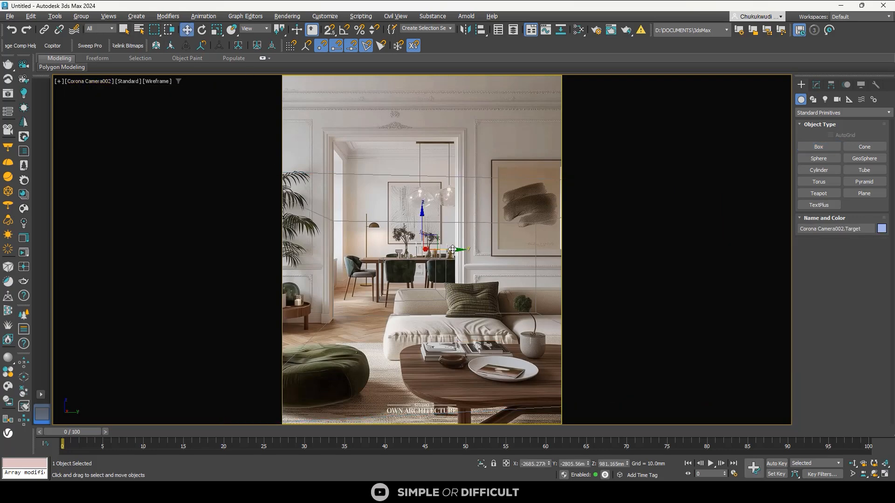
pyautogui.moveTo(453, 250); pyautogui.dragTo(430, 247)
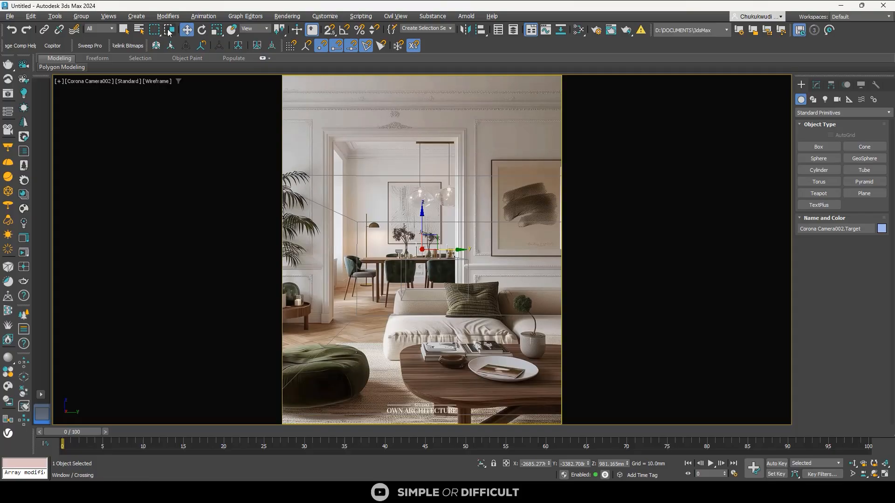
# Move the new box across the floor to about X 1844 mm, Y -3718 mm, and convert it to an Editable Poly
pyautogui.click(383, 176)
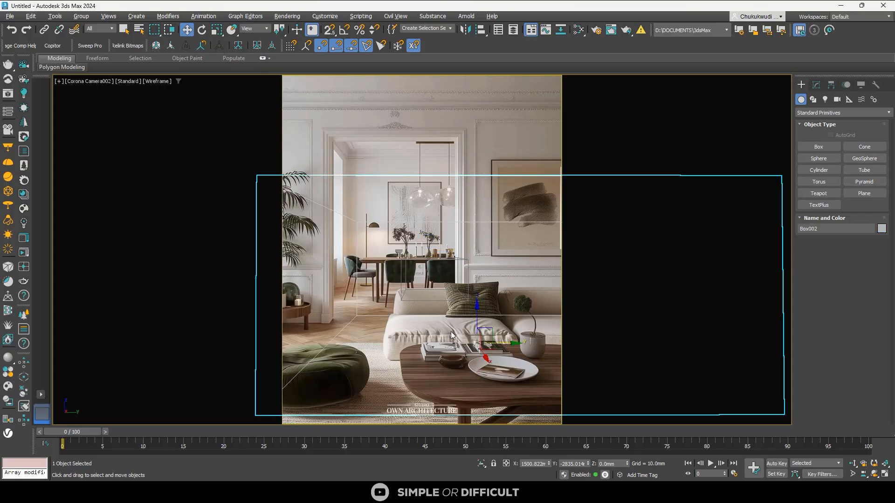
pyautogui.moveTo(490, 346); pyautogui.dragTo(399, 364)
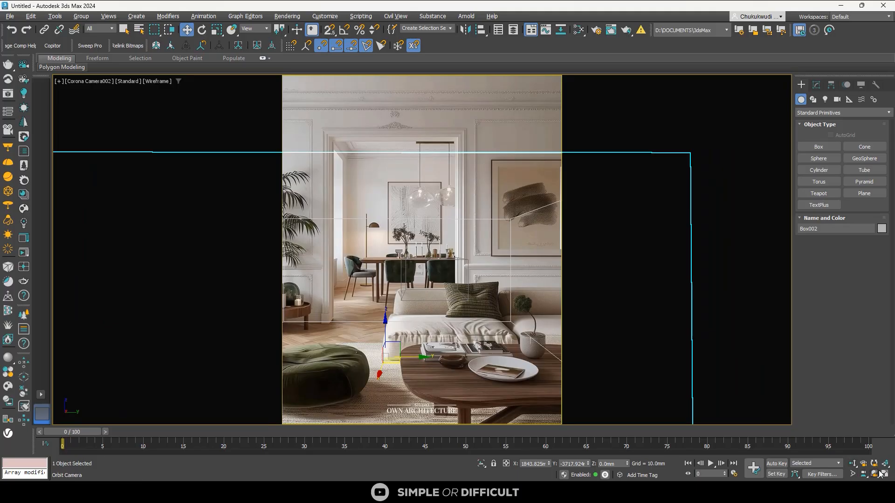
pyautogui.hotkey('alt', 'w')
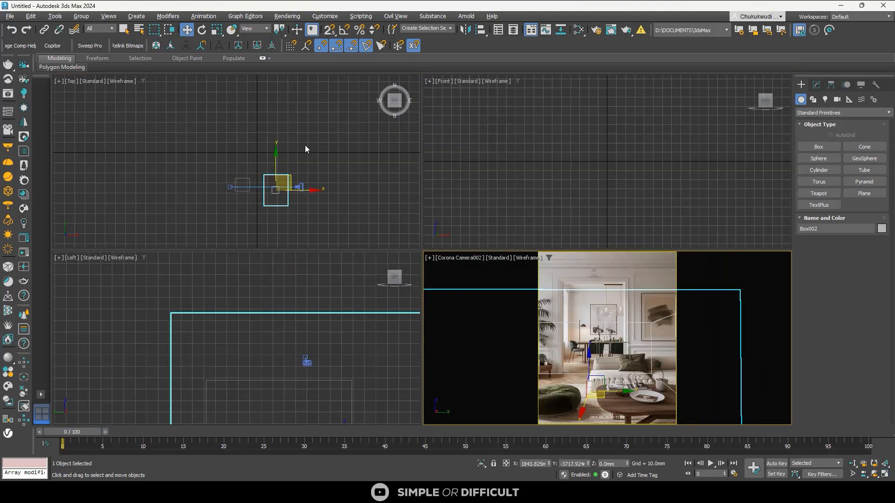
pyautogui.rightClick(287, 202)
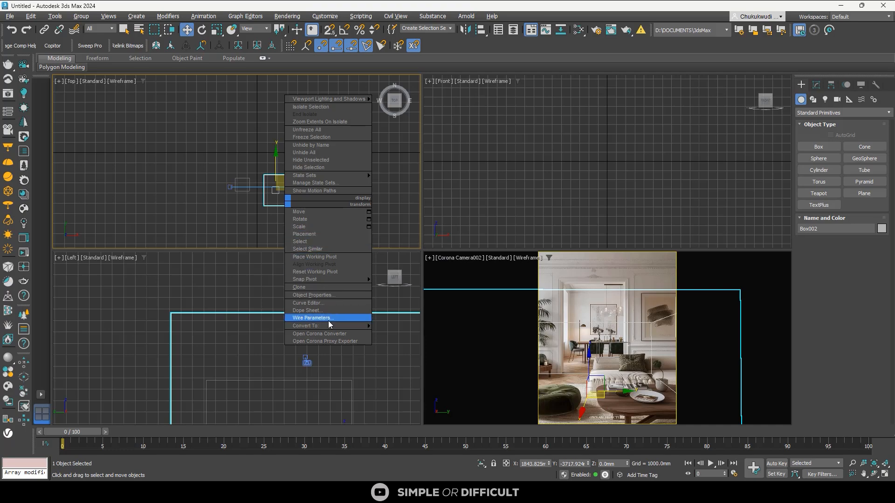
pyautogui.moveTo(331, 323)
pyautogui.click(409, 334)
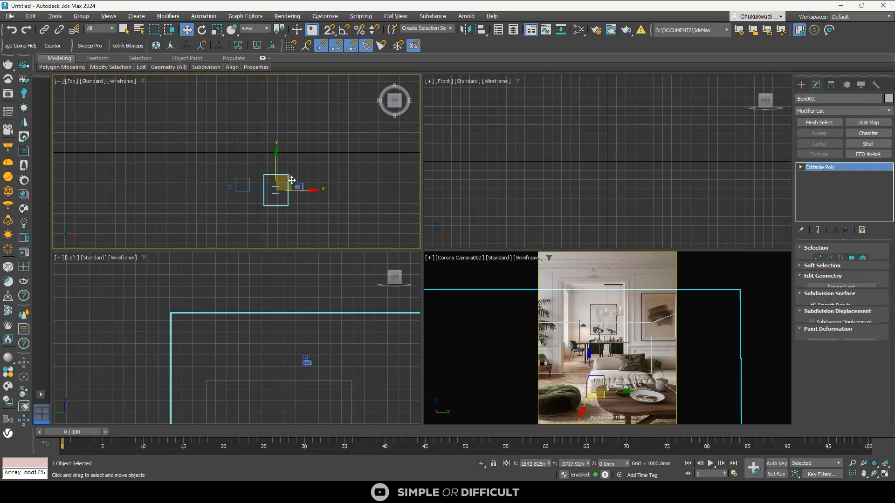
# Select all eight vertices of the box in the Top view and move them along X to about 1061 mm
pyautogui.scroll(3, 291, 180)
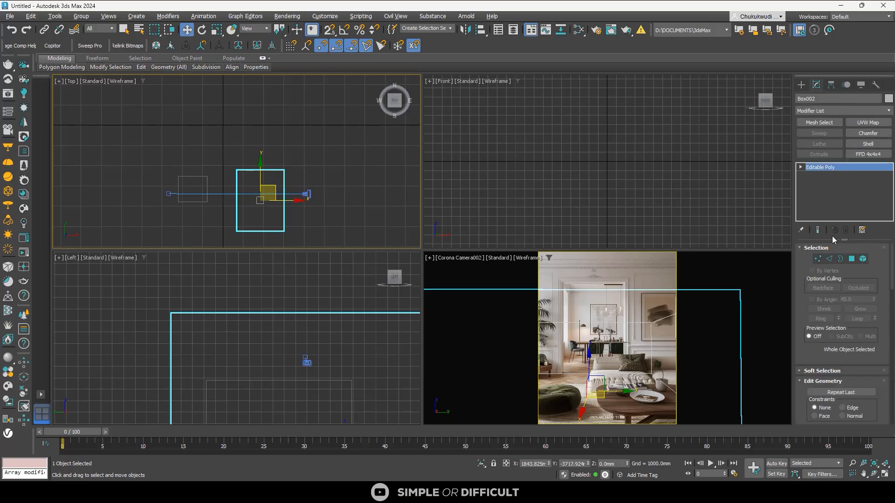
pyautogui.click(818, 259)
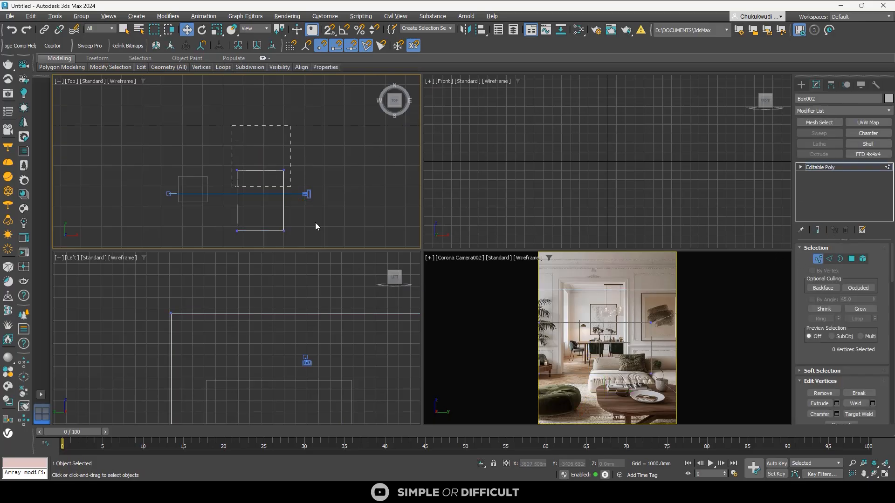
pyautogui.moveTo(315, 223); pyautogui.dragTo(321, 238)
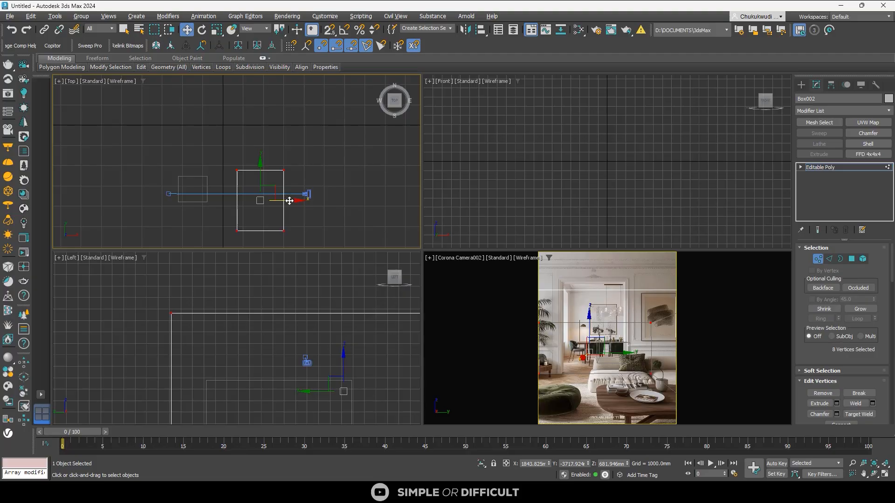
pyautogui.moveTo(289, 201); pyautogui.dragTo(274, 200)
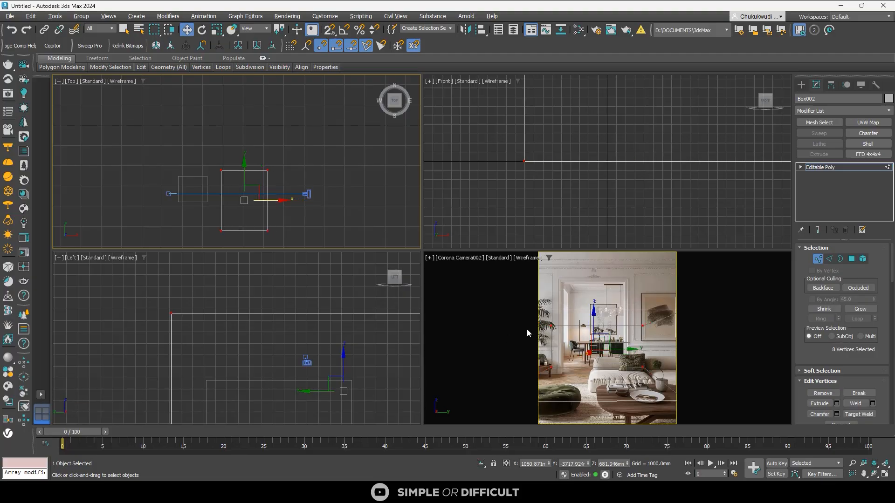
# Enlarge the lower viewports and move the box's four far-end vertices along X to about 750 mm
pyautogui.moveTo(456, 248); pyautogui.dragTo(473, 100)
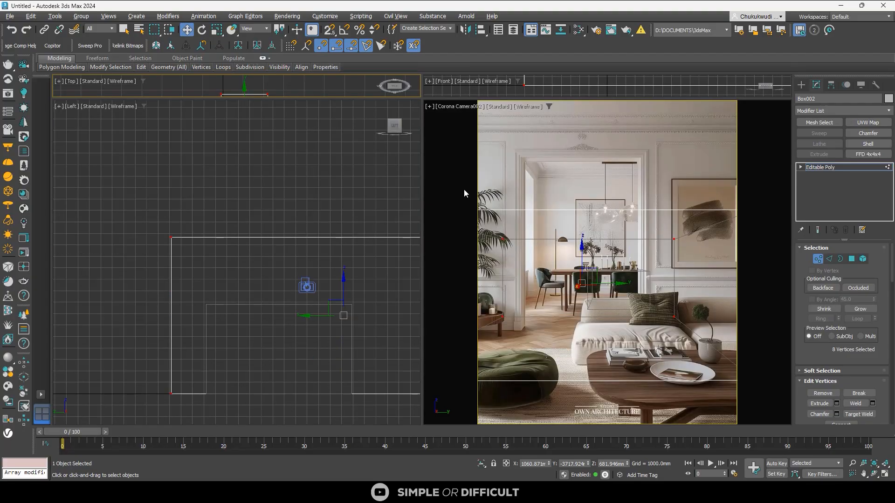
pyautogui.scroll(-4, 196, 269)
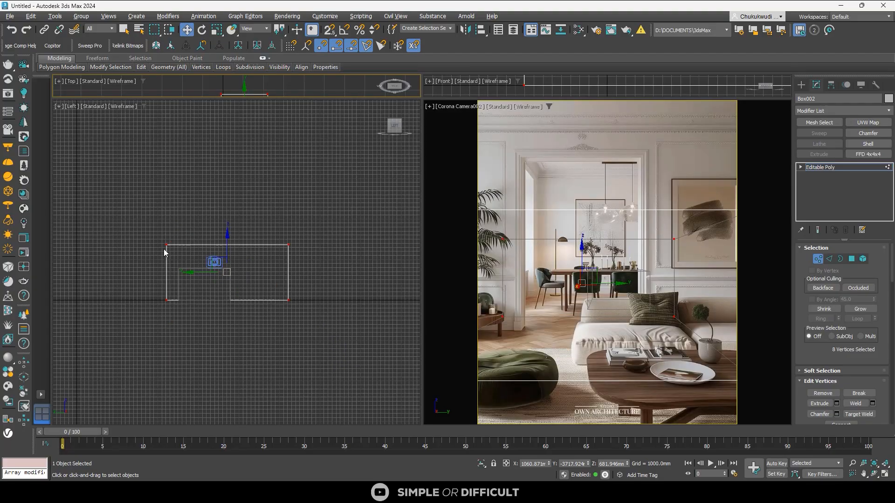
pyautogui.click(176, 291)
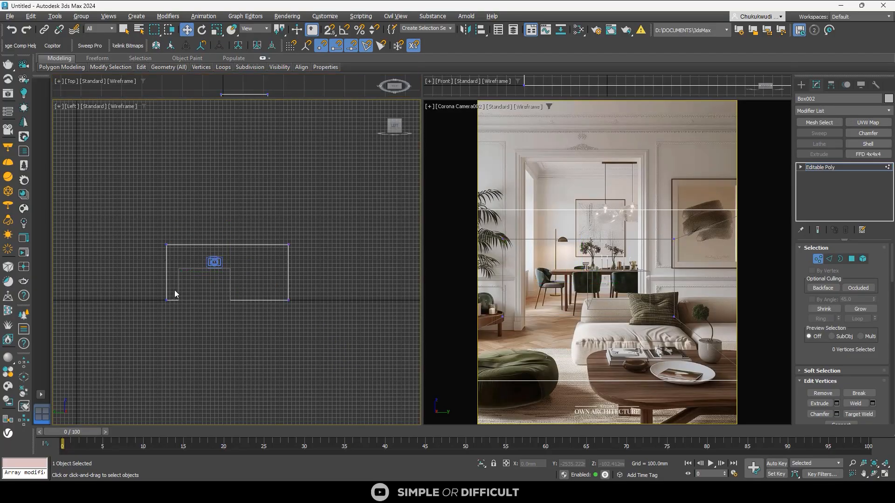
pyautogui.click(395, 116)
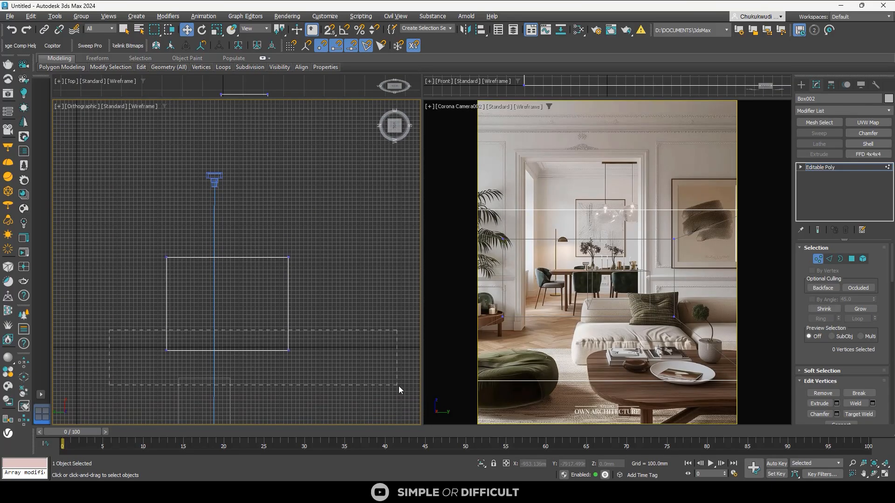
pyautogui.moveTo(399, 386); pyautogui.dragTo(398, 386)
pyautogui.scroll(2, 250, 346)
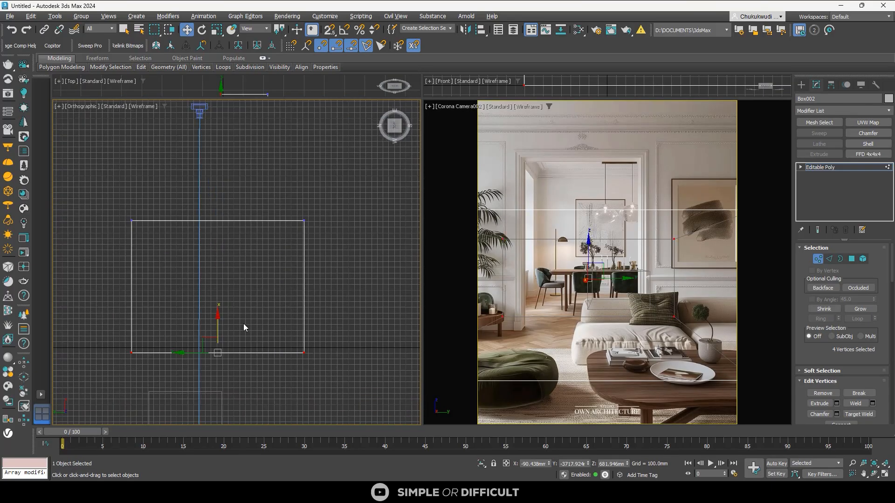
pyautogui.moveTo(224, 326); pyautogui.dragTo(238, 275)
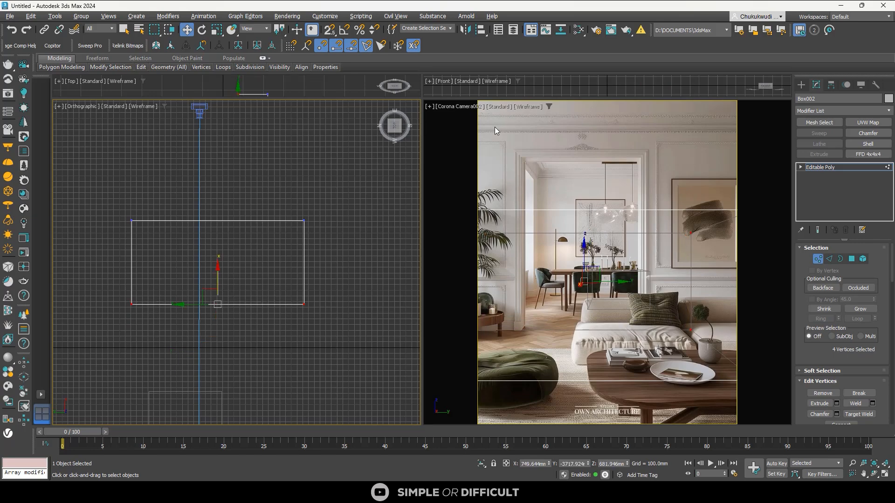
# Select the target of Corona Camera002 and move it along Y to about -3449 mm
pyautogui.click(466, 107)
pyautogui.click(466, 295)
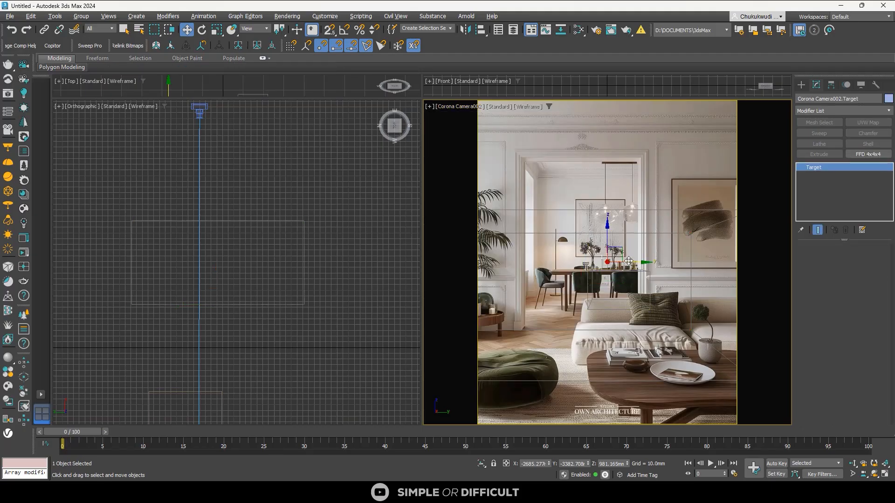
pyautogui.moveTo(630, 261); pyautogui.dragTo(626, 260)
# Select Corona Camera002 and enable automatic vertical tilt in its Tilt & Shift settings
pyautogui.click(468, 110)
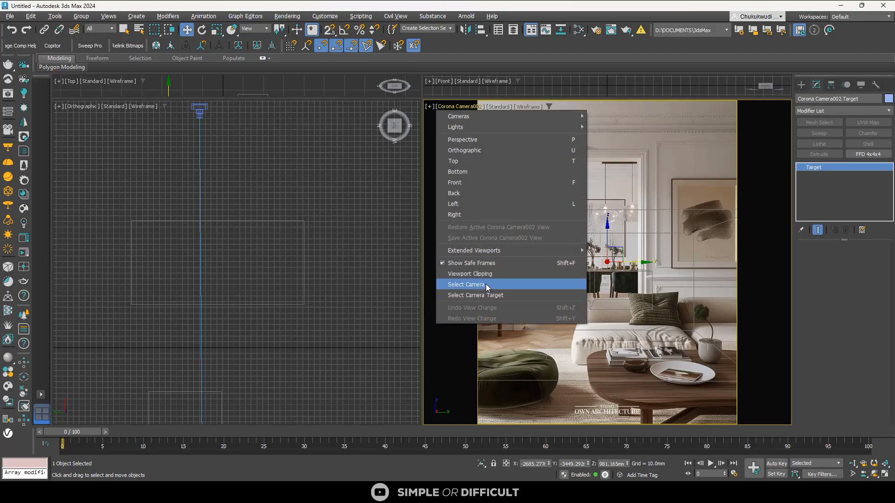
pyautogui.click(486, 285)
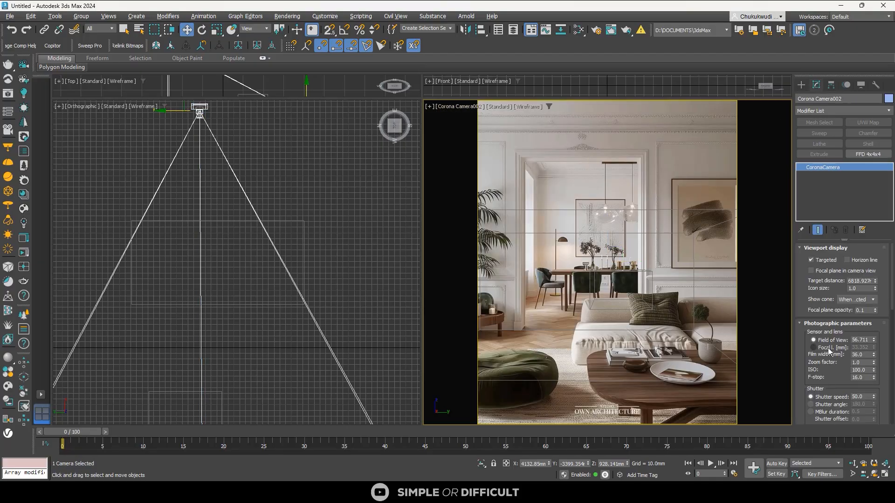
pyautogui.scroll(-1, 885, 410)
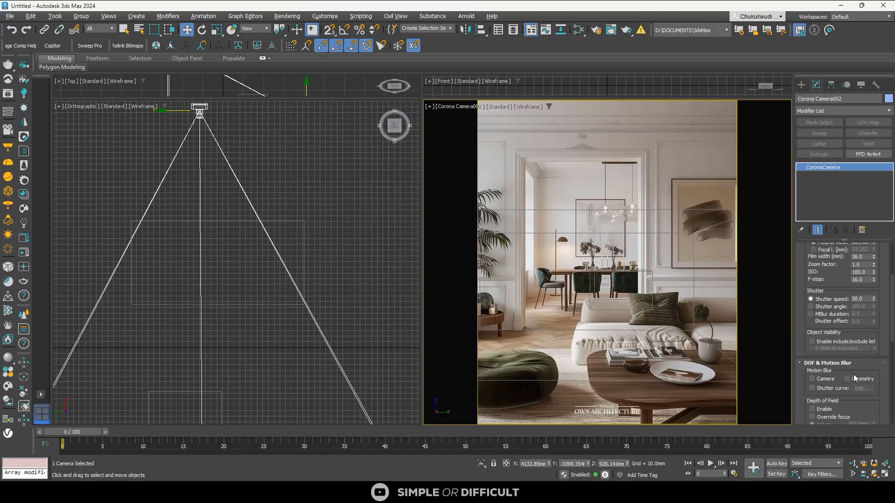
pyautogui.scroll(-3, 881, 403)
pyautogui.scroll(-1, 882, 403)
pyautogui.click(827, 372)
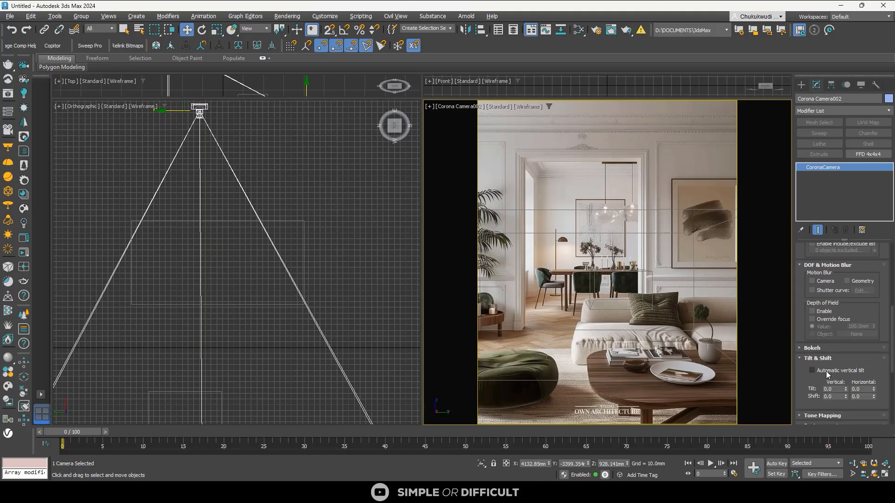
pyautogui.scroll(-5, 262, 199)
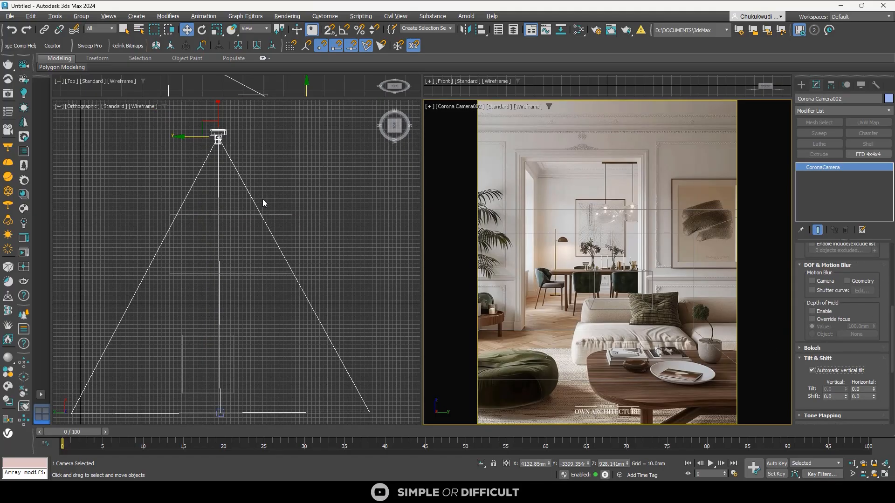
# Align Corona Camera002 to its target in Y position only, pivot point to pivot point
pyautogui.scroll(3, 242, 308)
pyautogui.scroll(-3, 245, 320)
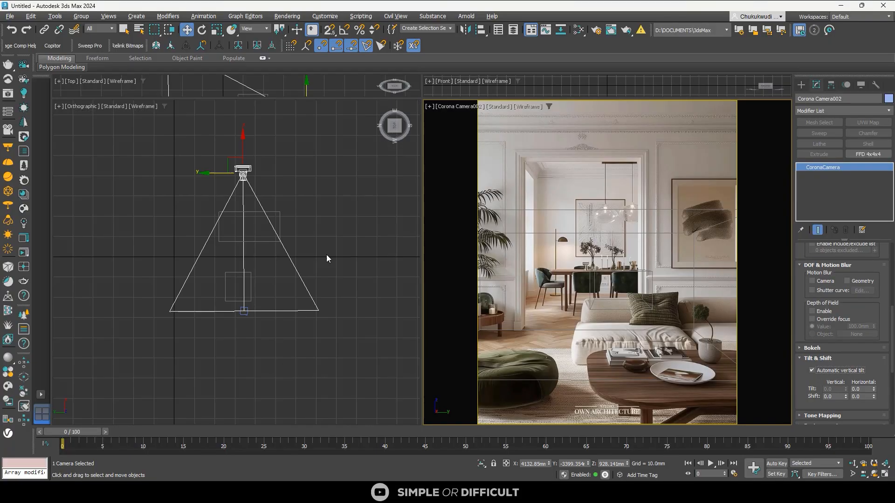
pyautogui.click(326, 254)
pyautogui.click(250, 172)
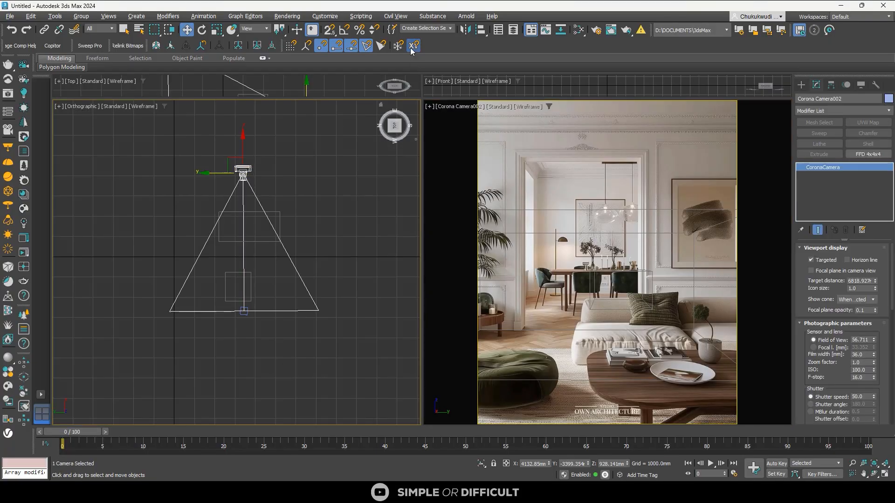
pyautogui.click(480, 30)
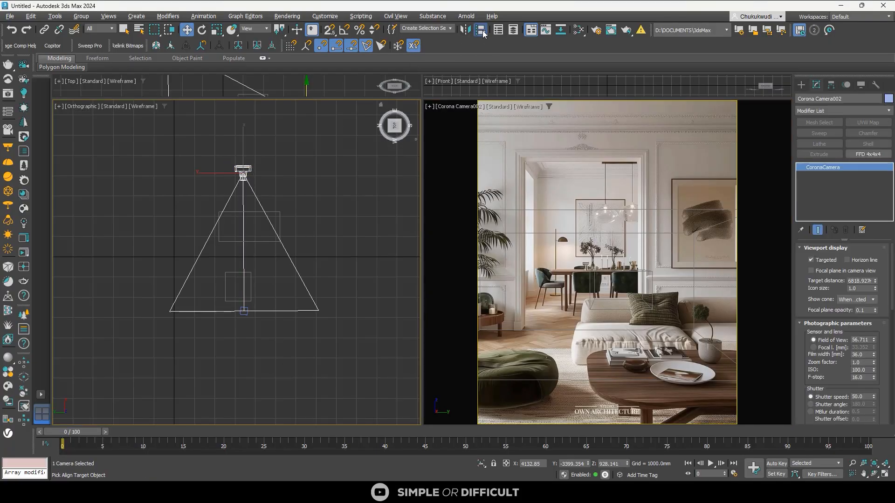
pyautogui.click(243, 317)
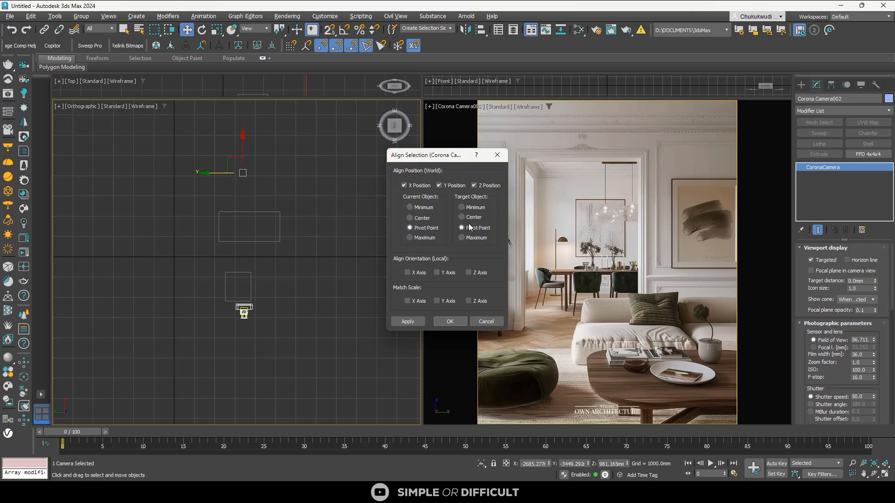
pyautogui.click(417, 185)
pyautogui.click(446, 185)
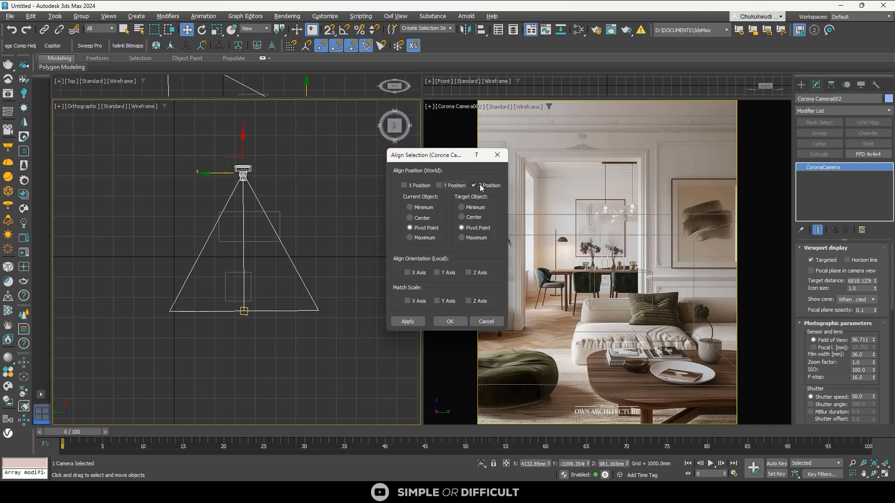
pyautogui.click(480, 186)
pyautogui.click(444, 185)
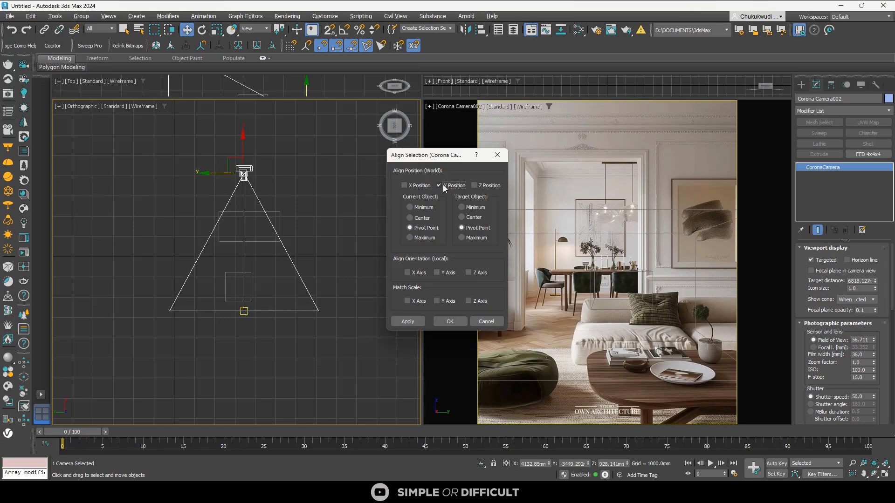
pyautogui.click(449, 321)
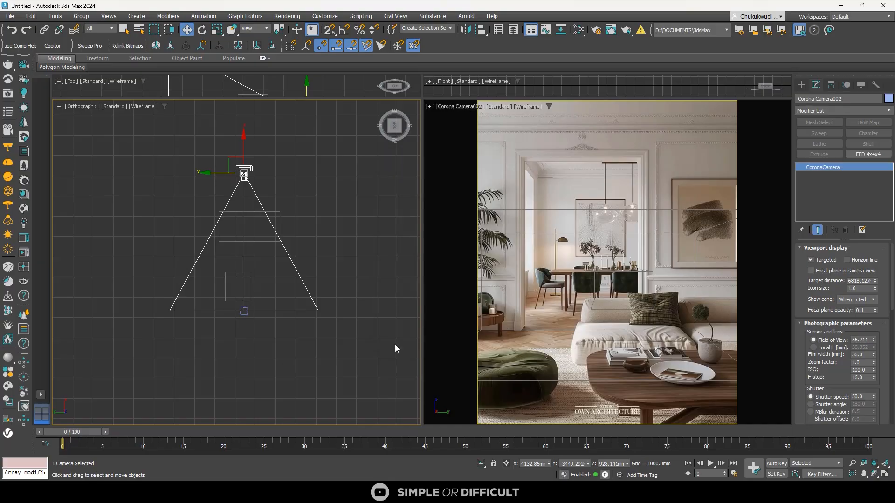
# Return to the box's vertices, hide the grid, and move the right side's four vertices along Y to about -6619 mm
pyautogui.click(351, 359)
pyautogui.click(542, 381)
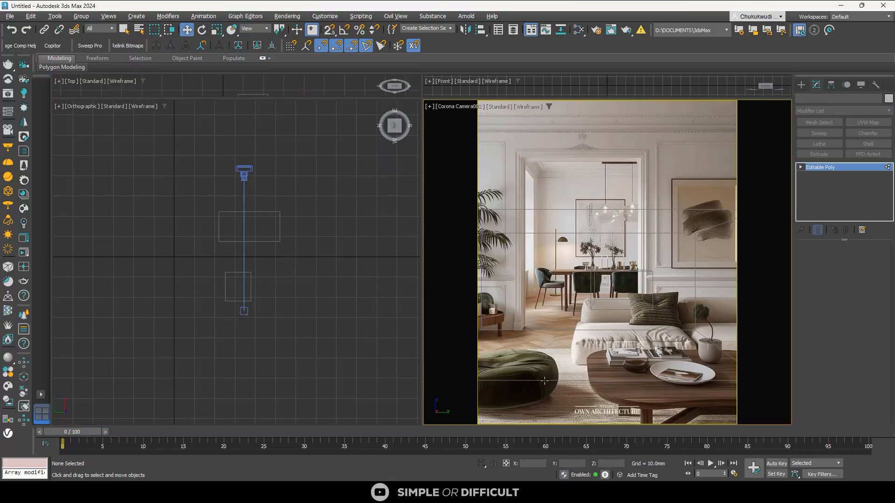
pyautogui.press('1')
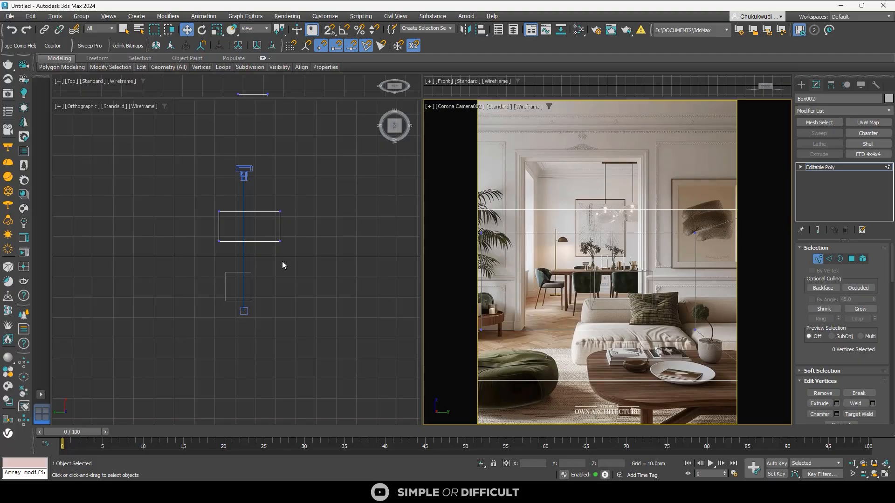
pyautogui.scroll(3, 200, 231)
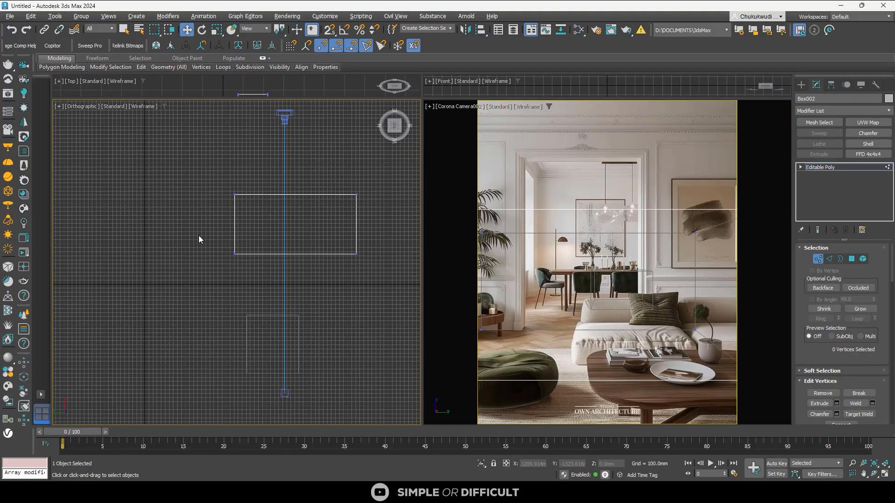
pyautogui.press('g')
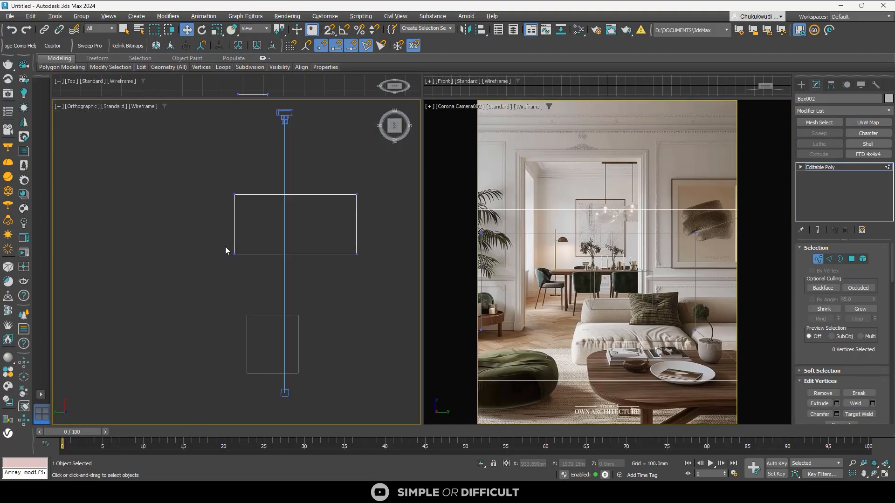
pyautogui.moveTo(195, 247); pyautogui.dragTo(406, 299)
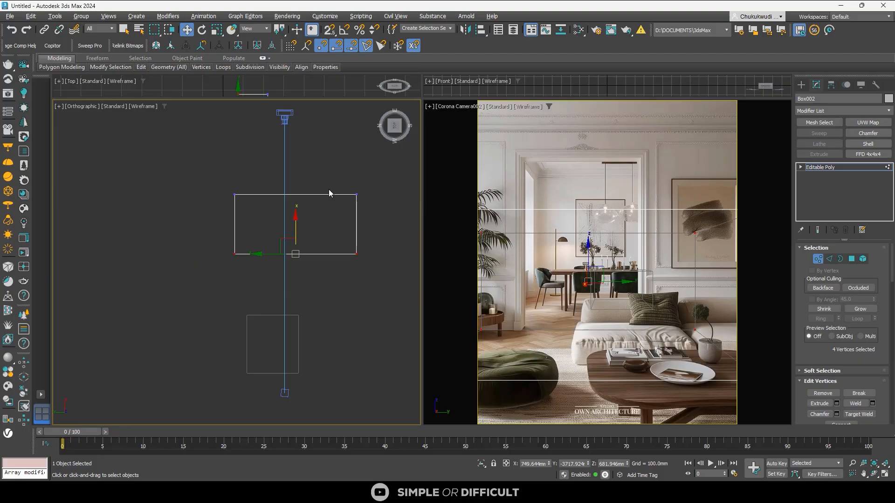
pyautogui.moveTo(399, 304); pyautogui.dragTo(397, 300)
pyautogui.scroll(-3, 150, 253)
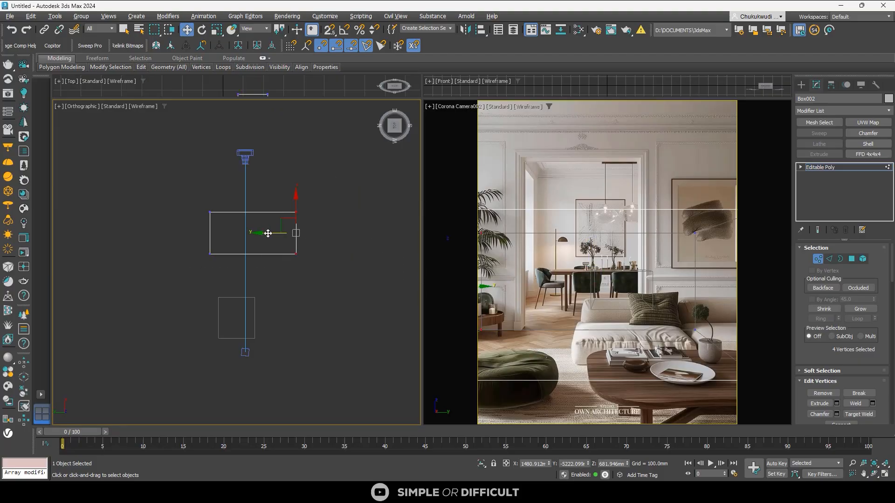
pyautogui.moveTo(271, 236); pyautogui.dragTo(308, 245)
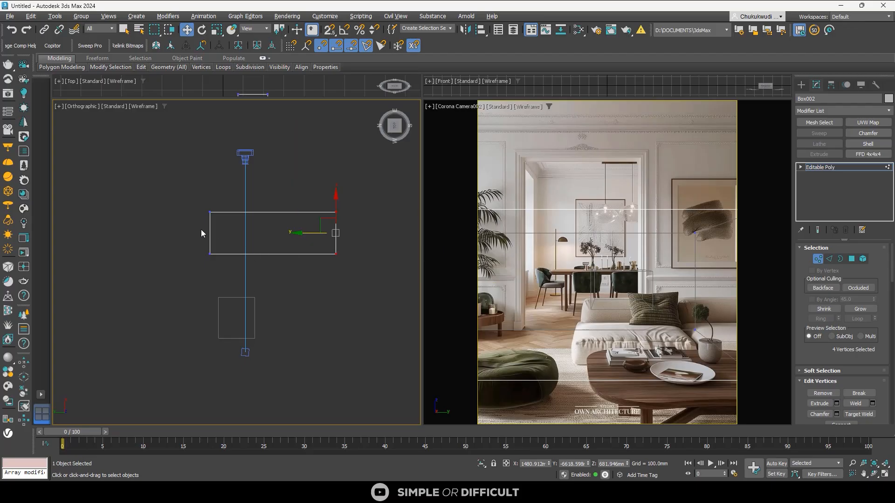
# Extend the box's near end along X to about 6144 mm, behind the camera, and its left side along Y to about -978 mm
pyautogui.moveTo(395, 239); pyautogui.dragTo(396, 240)
pyautogui.scroll(-3, 274, 206)
pyautogui.moveTo(278, 179); pyautogui.dragTo(279, 122)
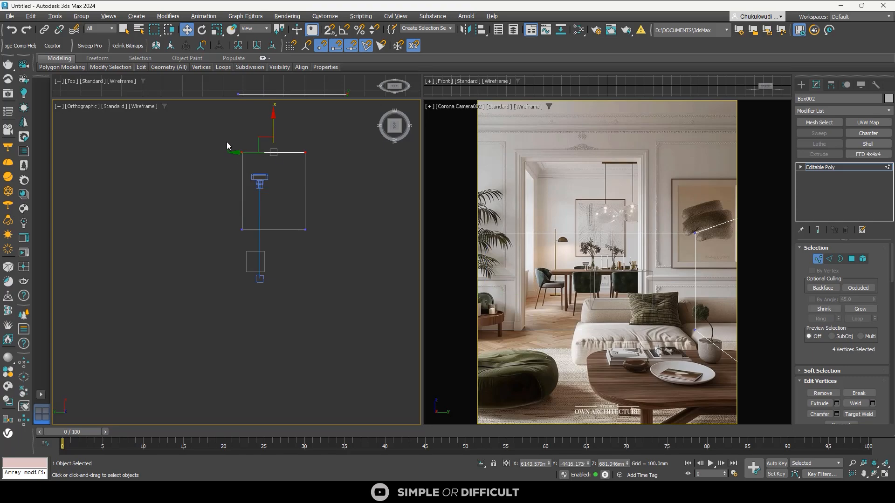
pyautogui.moveTo(267, 249); pyautogui.dragTo(267, 249)
pyautogui.moveTo(218, 191); pyautogui.dragTo(200, 193)
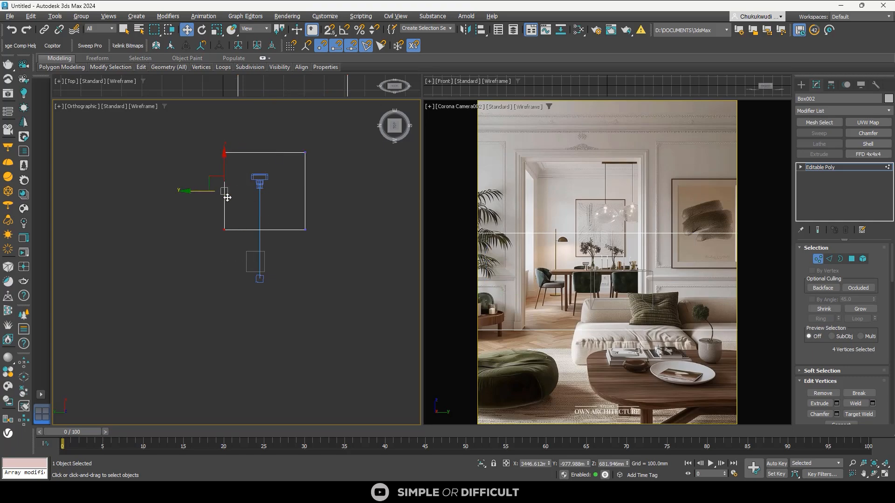
# Select the box's top polygon and raise it to a height of about 3016 mm to match the ceiling
pyautogui.click(505, 202)
pyautogui.click(852, 258)
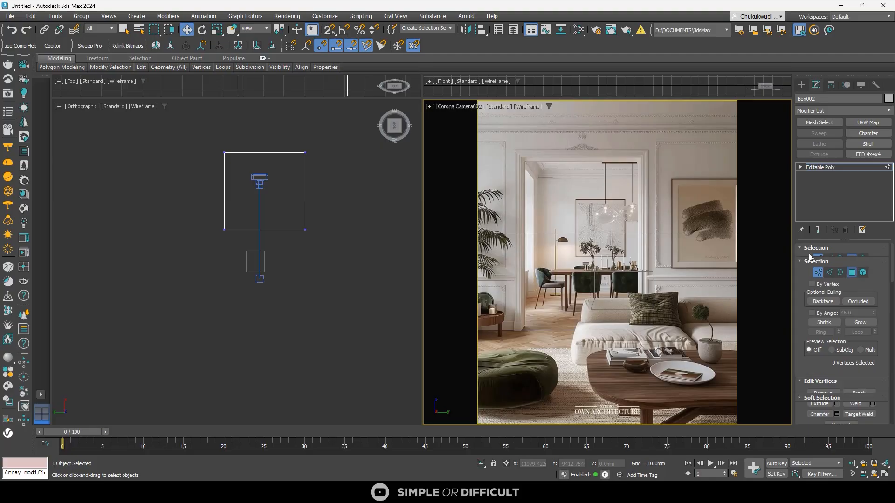
pyautogui.click(603, 199)
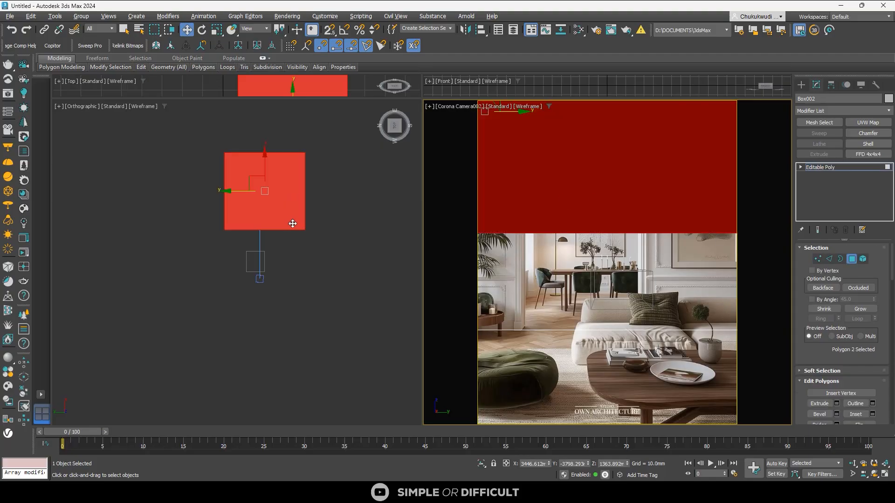
pyautogui.keyDown('alt'); pyautogui.moveTo(292, 224); pyautogui.dragTo(222, 167, button='middle'); pyautogui.keyUp('alt')
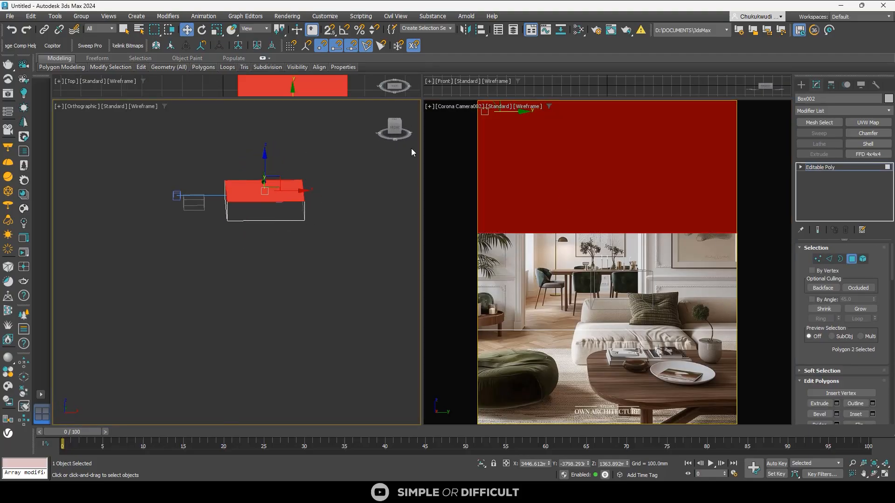
pyautogui.click(394, 127)
pyautogui.moveTo(267, 162); pyautogui.dragTo(268, 144)
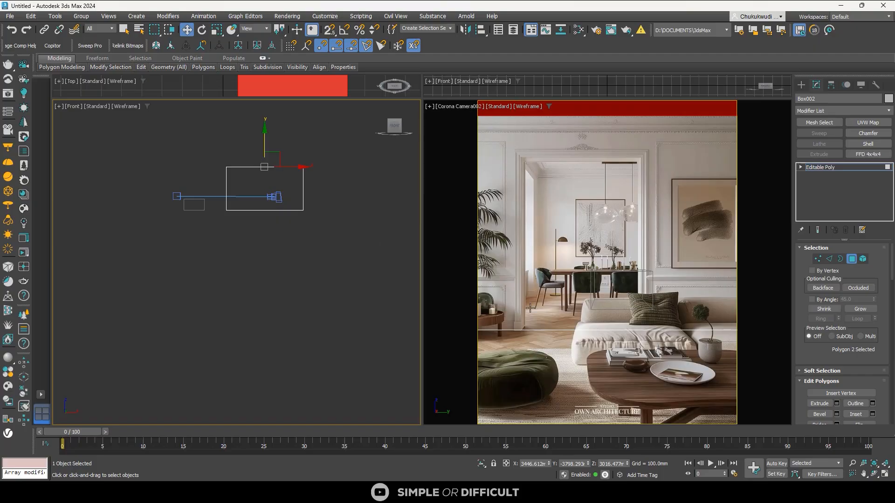
# Exit polygon editing, convert the room box to an Editable Poly again, and deselect it
pyautogui.click(284, 304)
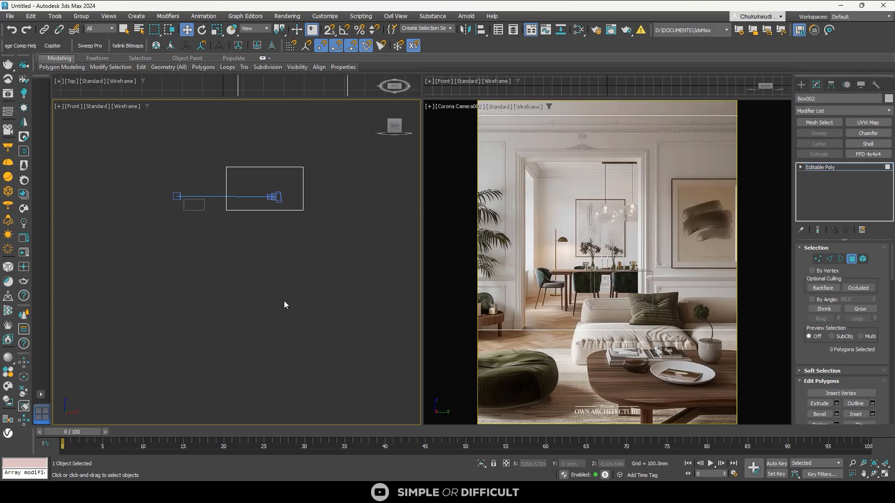
pyautogui.keyDown('alt'); pyautogui.moveTo(259, 302); pyautogui.dragTo(356, 333, button='middle'); pyautogui.keyUp('alt')
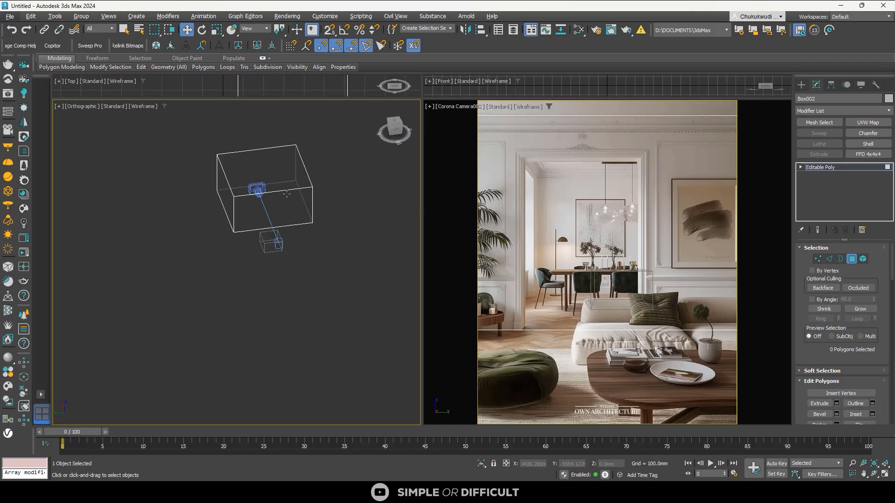
pyautogui.click(830, 258)
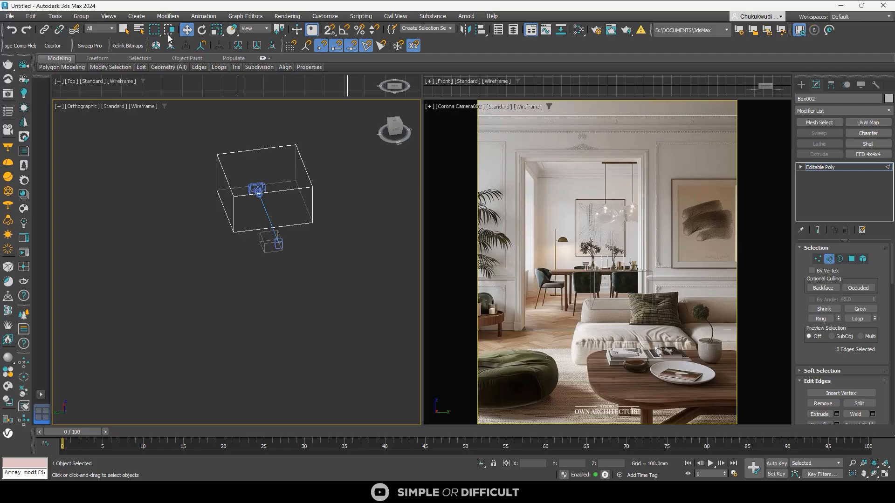
pyautogui.click(313, 189)
pyautogui.click(801, 85)
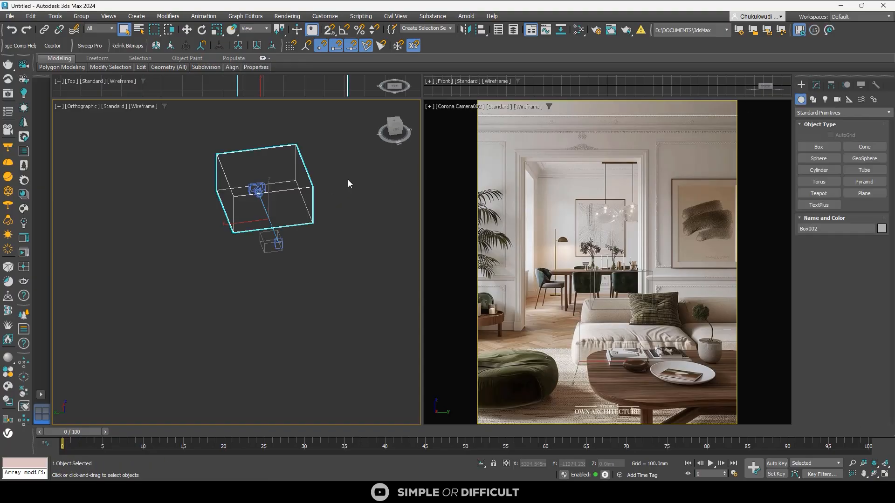
pyautogui.rightClick(300, 182)
pyautogui.moveTo(346, 304)
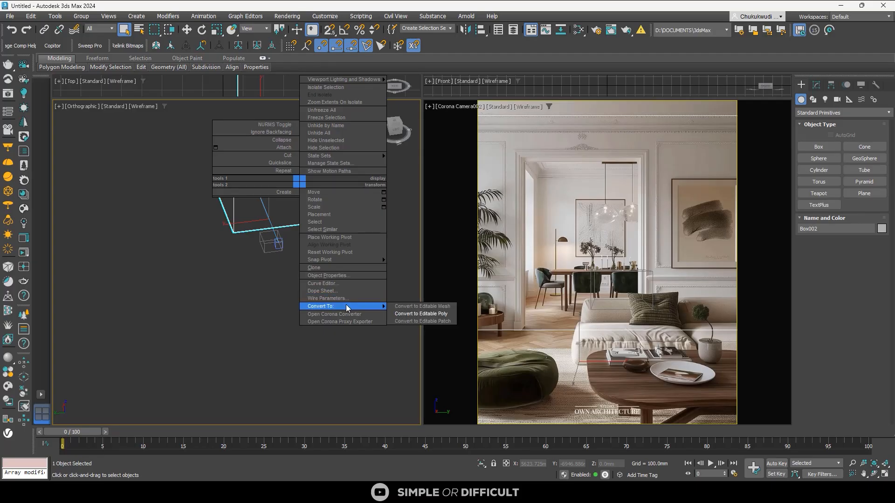
pyautogui.click(426, 315)
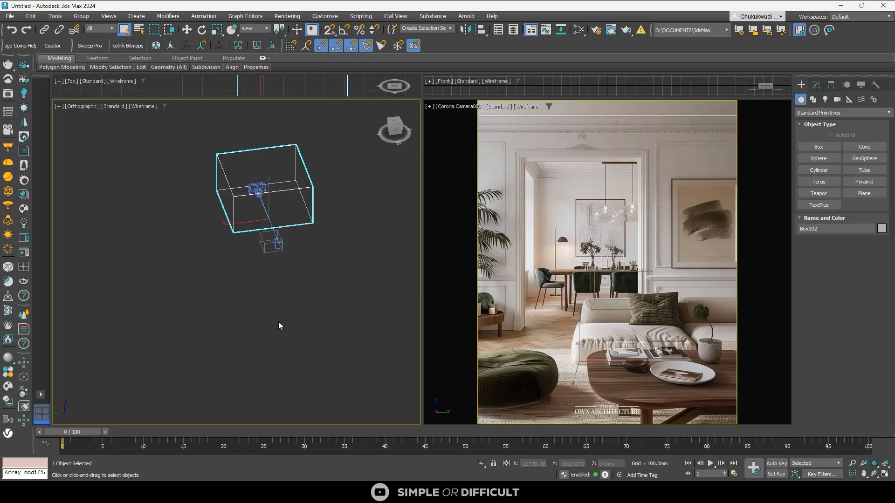
pyautogui.click(142, 162)
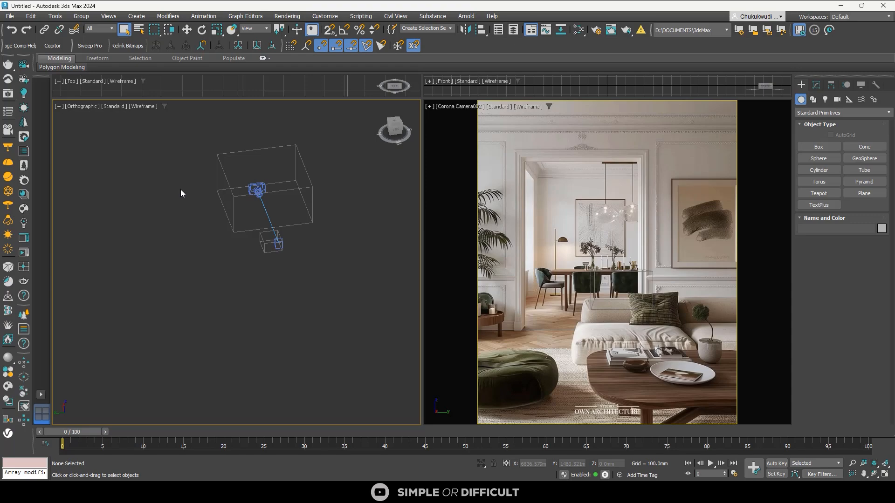
# Save the scene in the scenes folder as "interior tutorial 001"
pyautogui.hotkey('ctrl', 's')
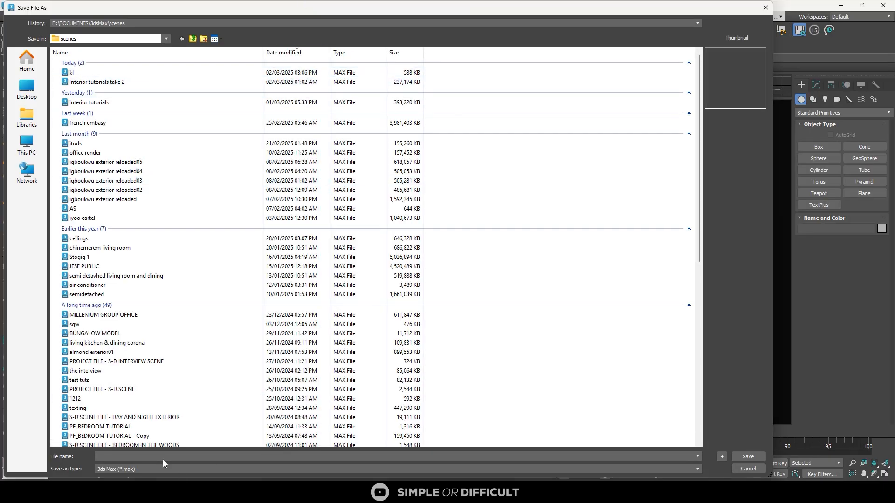
pyautogui.write('intr')
pyautogui.press('BackSpace')
pyautogui.write('erior ')
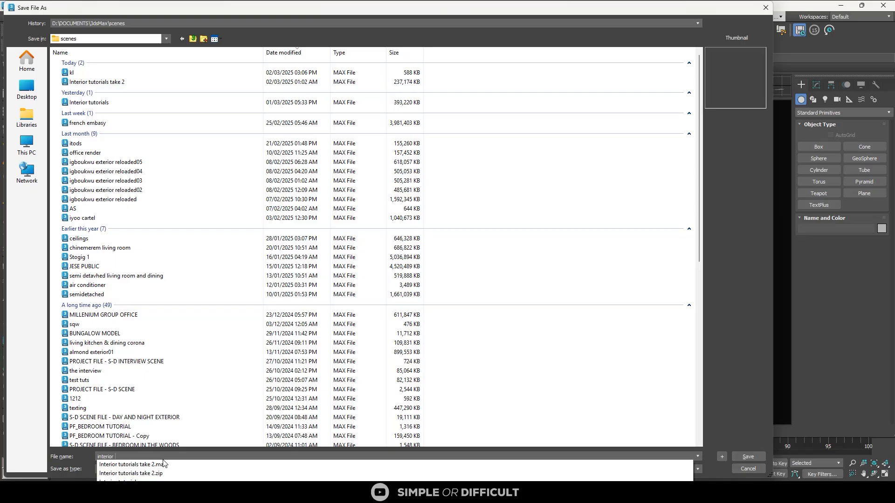
pyautogui.write('tutorial 001')
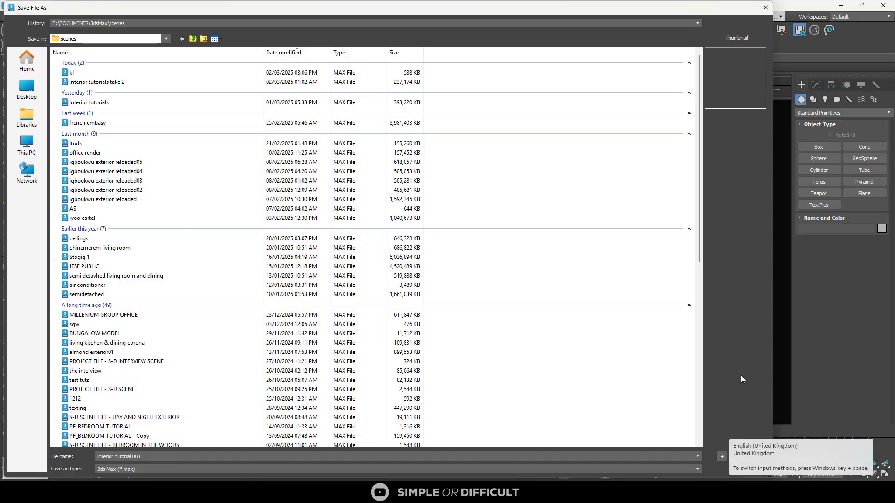
pyautogui.click(736, 455)
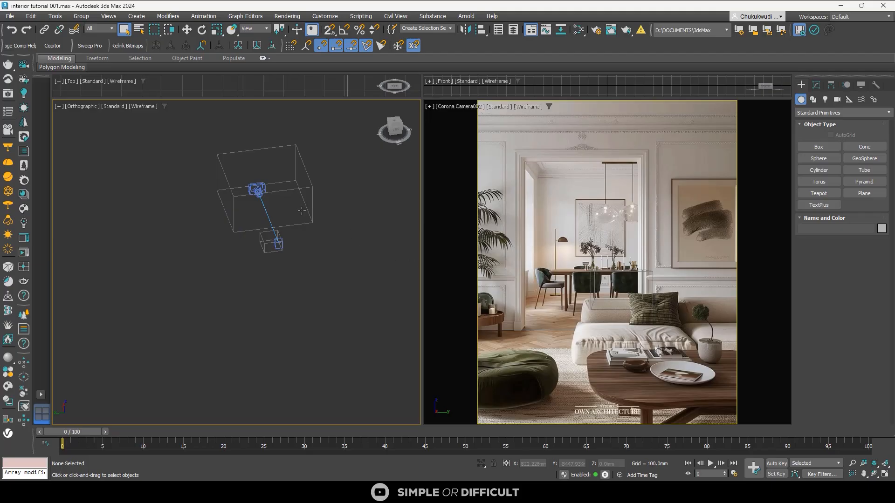
# Connect the upper and lower edges of the box's back wall with one vertical edge
pyautogui.click(311, 196)
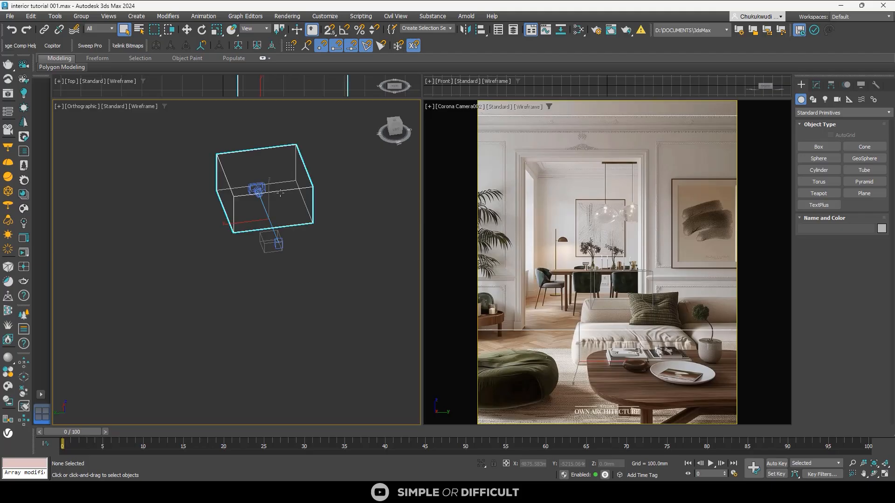
pyautogui.click(816, 85)
pyautogui.click(830, 259)
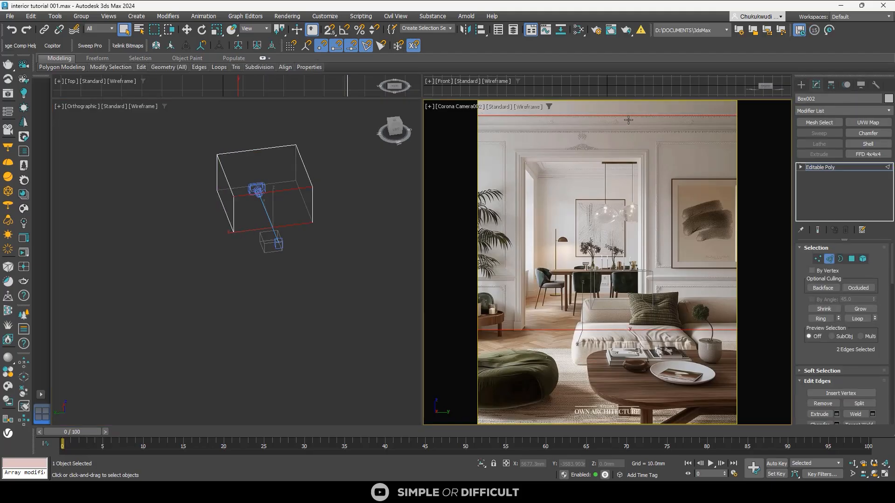
pyautogui.scroll(-3, 878, 391)
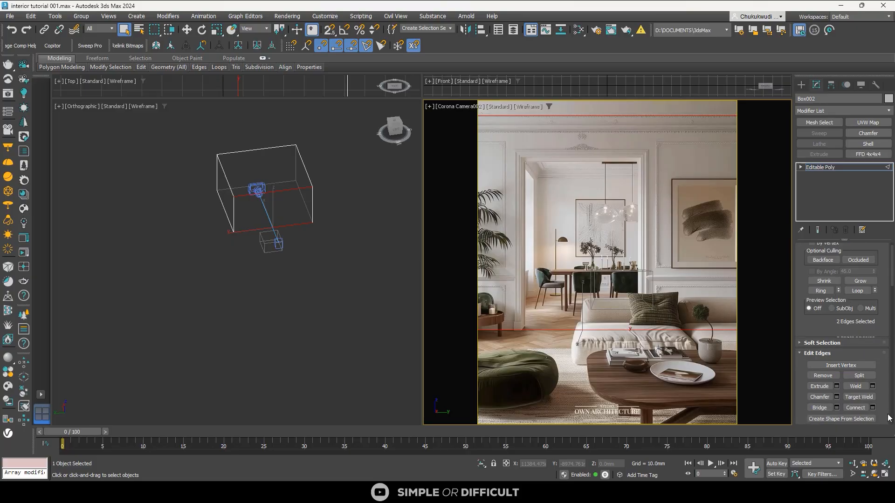
pyautogui.click(645, 245)
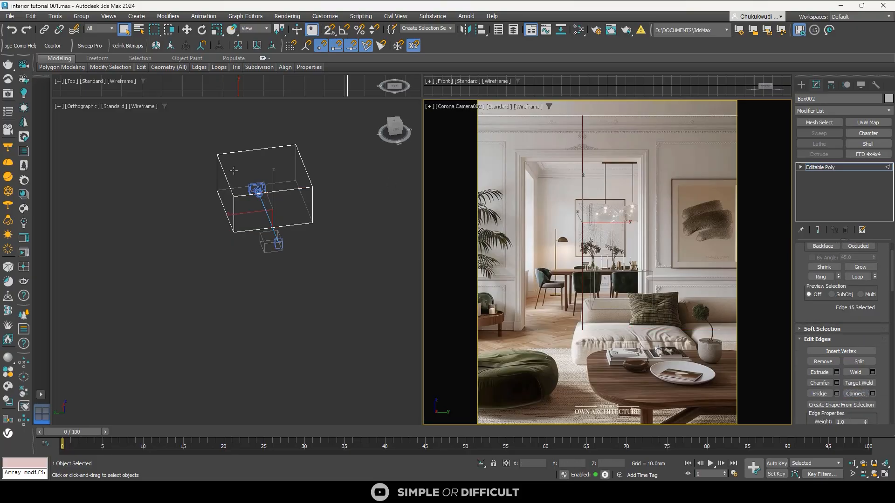
# Move the new vertical edge along Y to about -4663 mm, near the doorway's left side in the reference photo
pyautogui.click(188, 30)
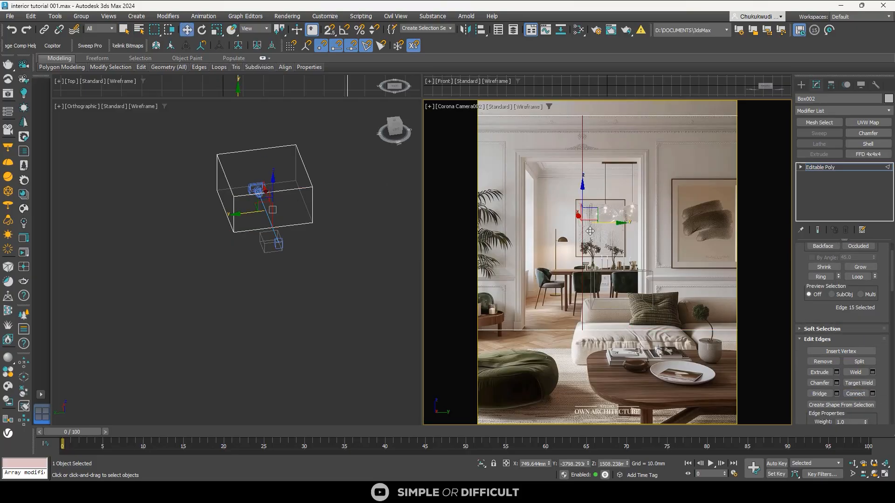
pyautogui.scroll(3, 261, 213)
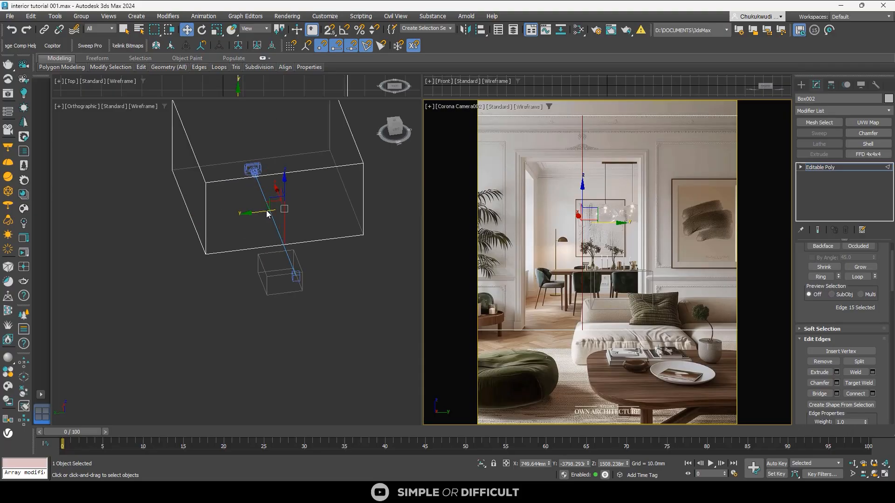
pyautogui.click(254, 214)
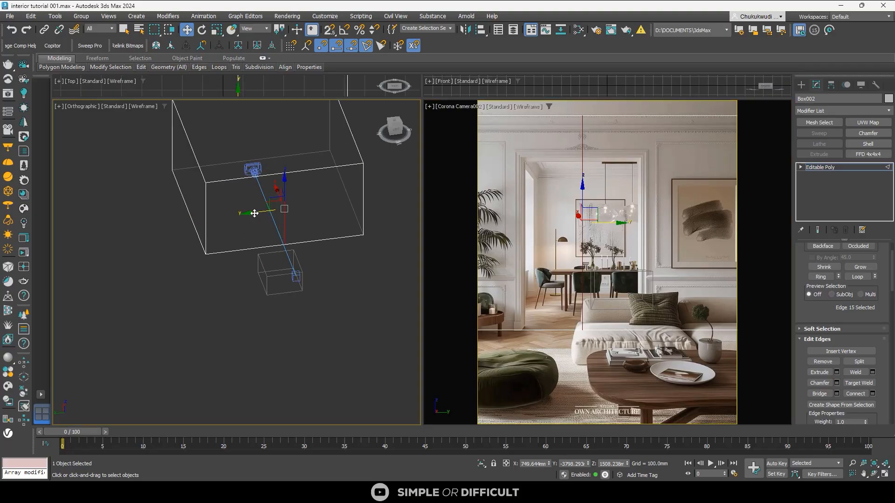
pyautogui.moveTo(254, 214); pyautogui.dragTo(278, 218)
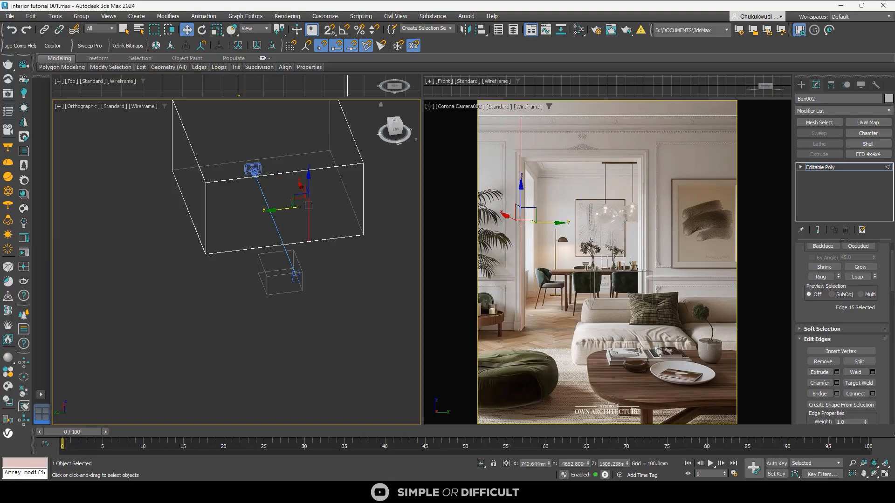
# Enable 2D Pan Zoom for the camera view and fine-tune the doorway's left edge along Y to about -4660 mm
pyautogui.click(428, 107)
pyautogui.click(440, 236)
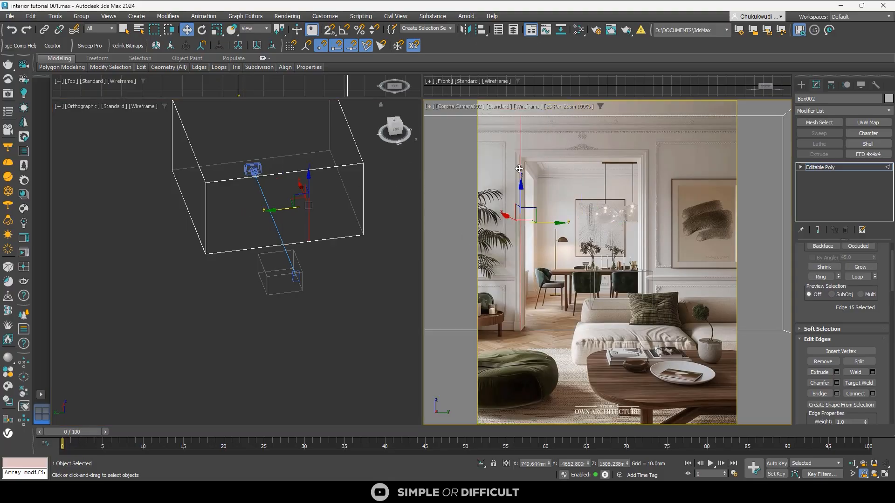
pyautogui.scroll(8, 528, 170)
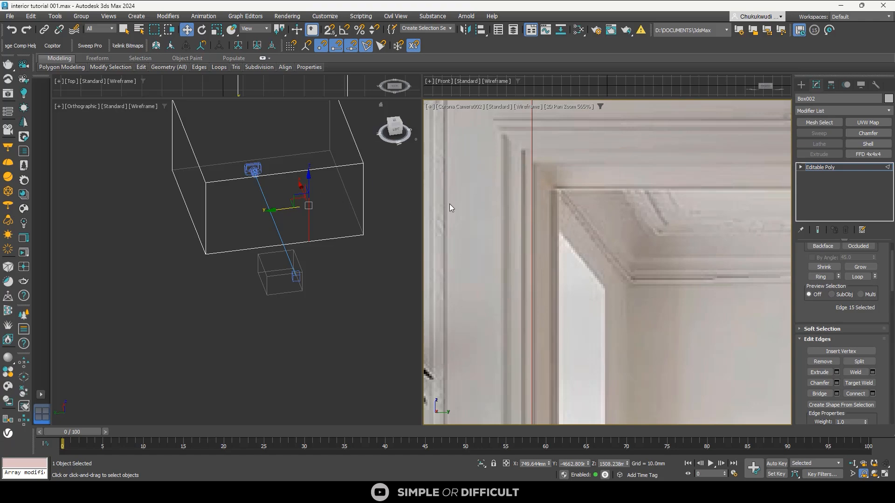
pyautogui.scroll(2, 545, 215)
pyautogui.scroll(3, 537, 209)
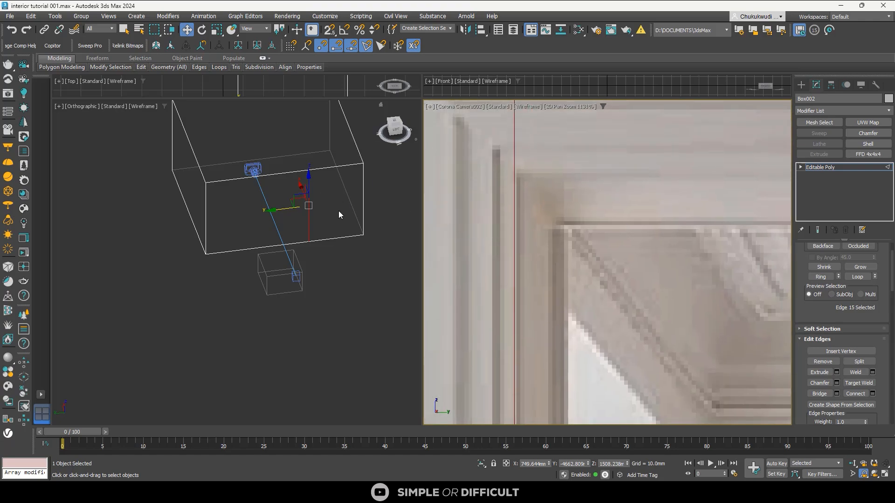
pyautogui.moveTo(282, 210); pyautogui.dragTo(281, 214)
pyautogui.scroll(-4, 508, 207)
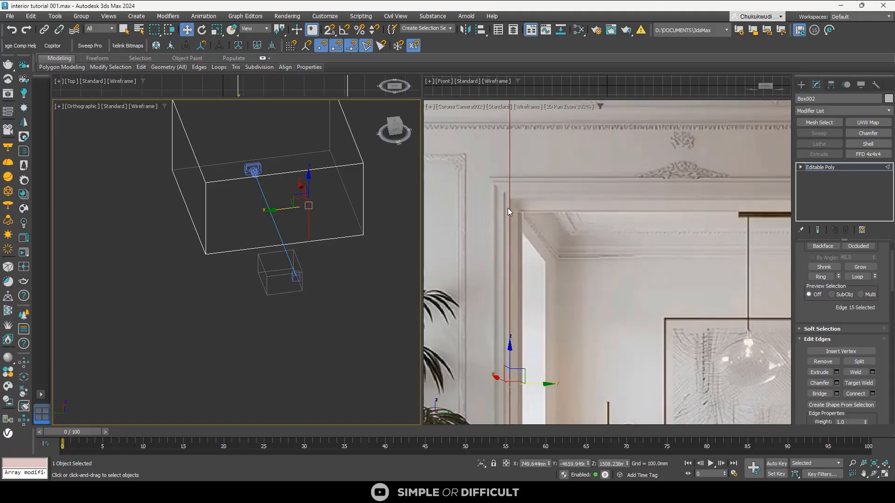
pyautogui.scroll(-4, 508, 208)
# Add a second vertical edge across the back wall and move it along Y to about -2968 mm, at the doorway's right side
pyautogui.moveTo(596, 155); pyautogui.dragTo(557, 356)
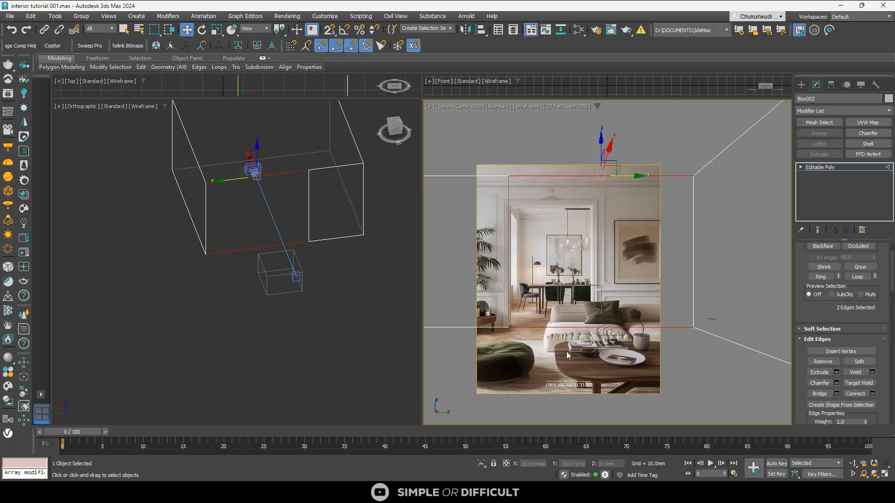
pyautogui.click(601, 248)
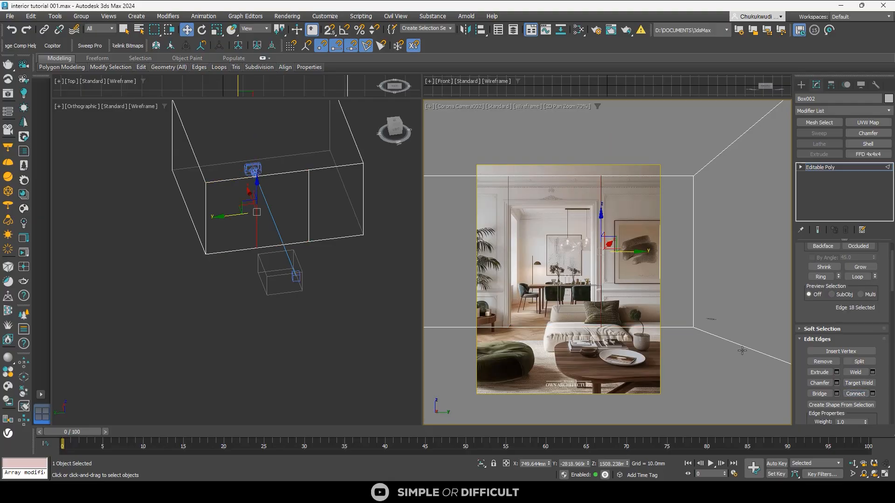
pyautogui.scroll(2, 610, 246)
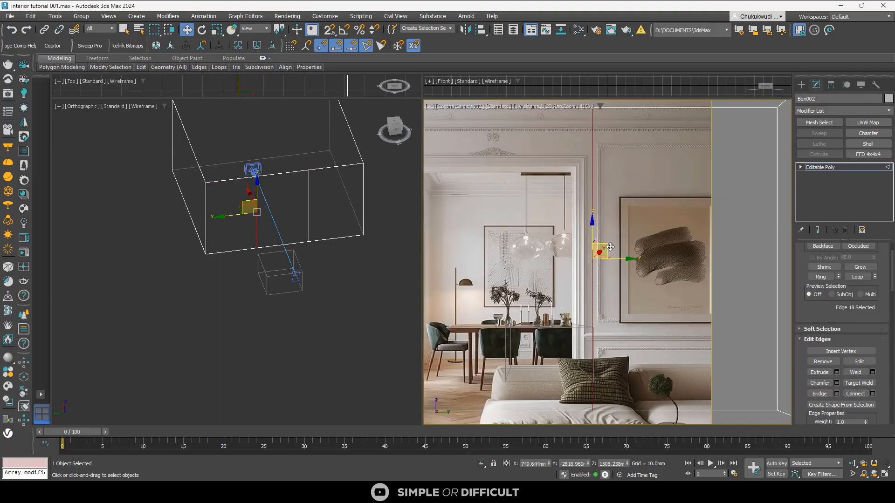
pyautogui.scroll(4, 590, 260)
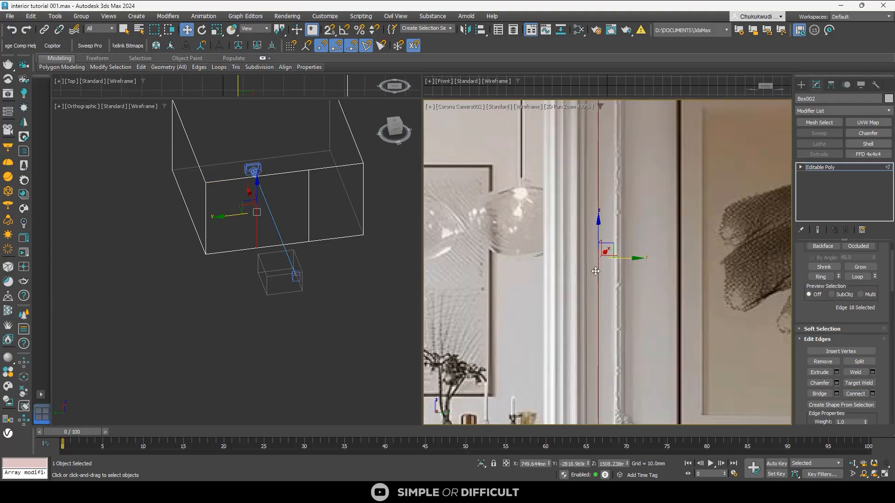
pyautogui.scroll(-2, 595, 267)
pyautogui.moveTo(590, 183); pyautogui.dragTo(581, 273, button='middle')
pyautogui.scroll(2, 587, 322)
pyautogui.moveTo(612, 373); pyautogui.dragTo(647, 291, button='middle')
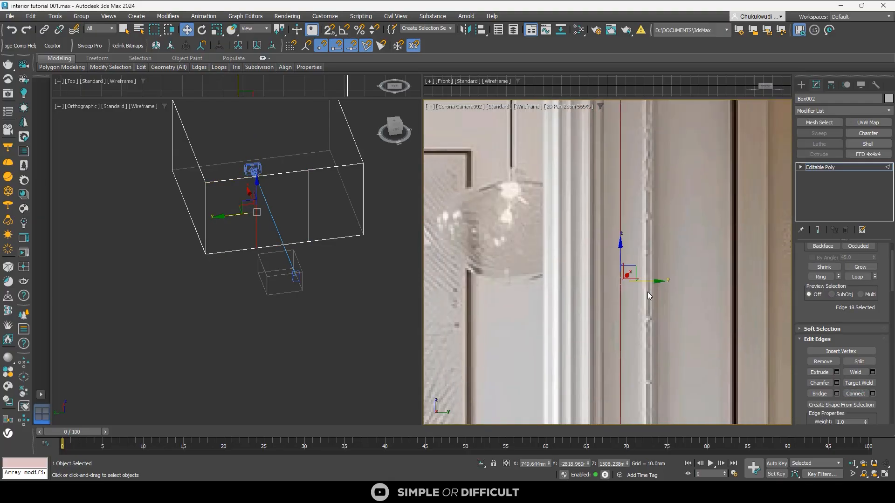
pyautogui.scroll(-2, 640, 303)
pyautogui.moveTo(620, 250); pyautogui.dragTo(606, 339, button='middle')
pyautogui.scroll(2, 566, 197)
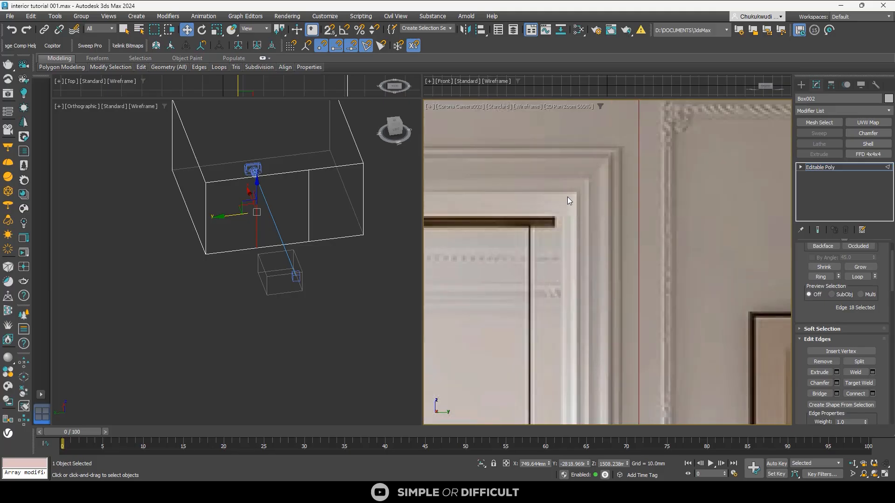
pyautogui.scroll(-2, 578, 240)
pyautogui.scroll(2, 570, 245)
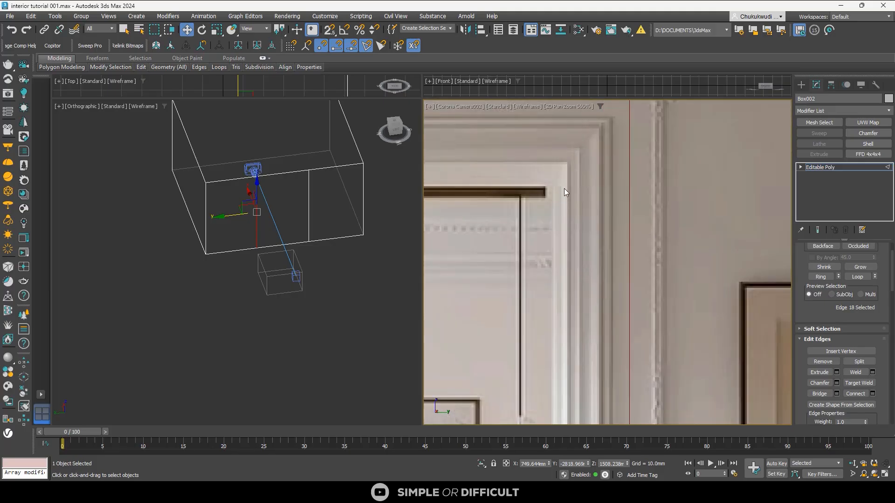
pyautogui.scroll(1, 569, 172)
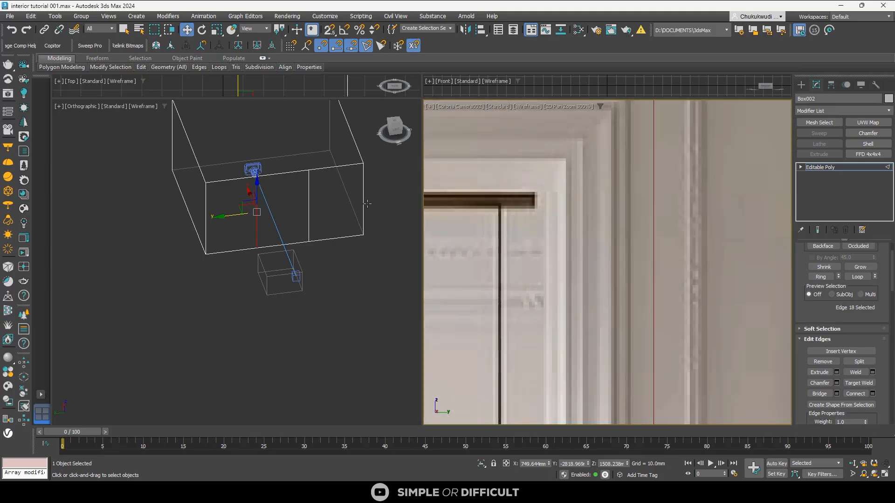
pyautogui.scroll(2, 555, 188)
pyautogui.moveTo(233, 217); pyautogui.dragTo(237, 219)
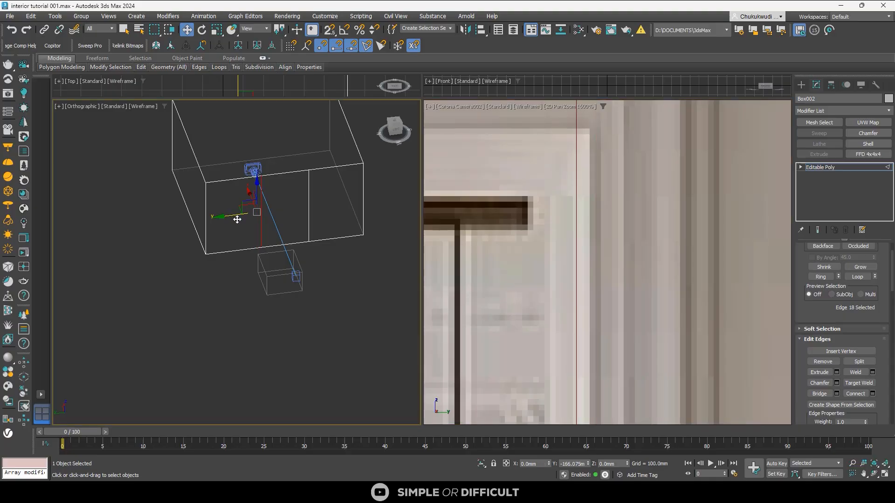
pyautogui.moveTo(237, 220); pyautogui.dragTo(236, 220)
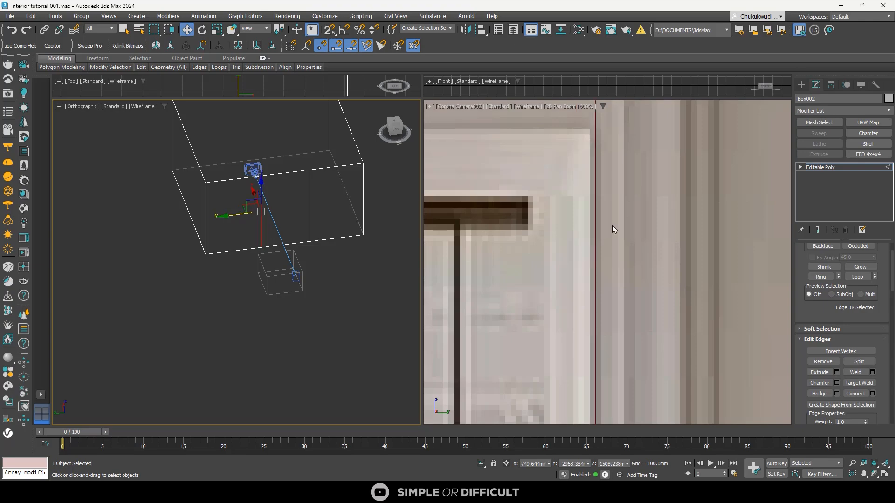
# Connect the back wall's four vertical edges with one horizontal edge and raise it along Z to about 2390 mm
pyautogui.scroll(-15, 611, 228)
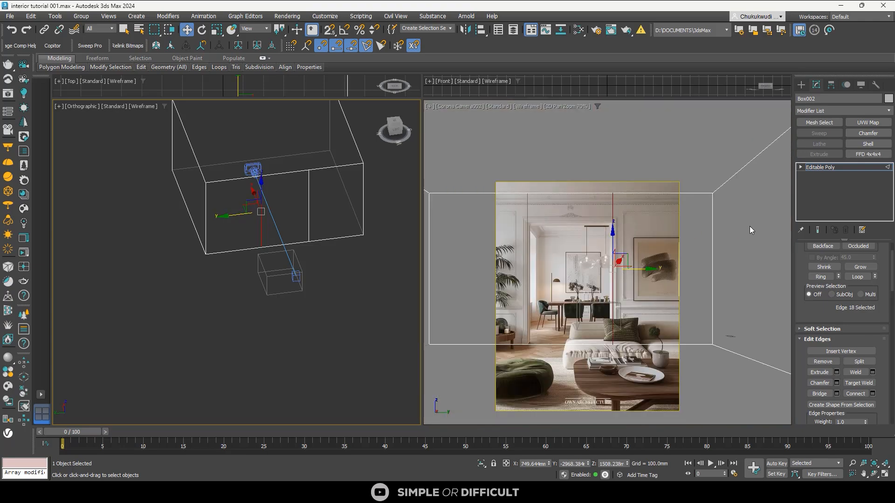
pyautogui.scroll(-2, 749, 225)
pyautogui.moveTo(753, 226); pyautogui.dragTo(476, 240)
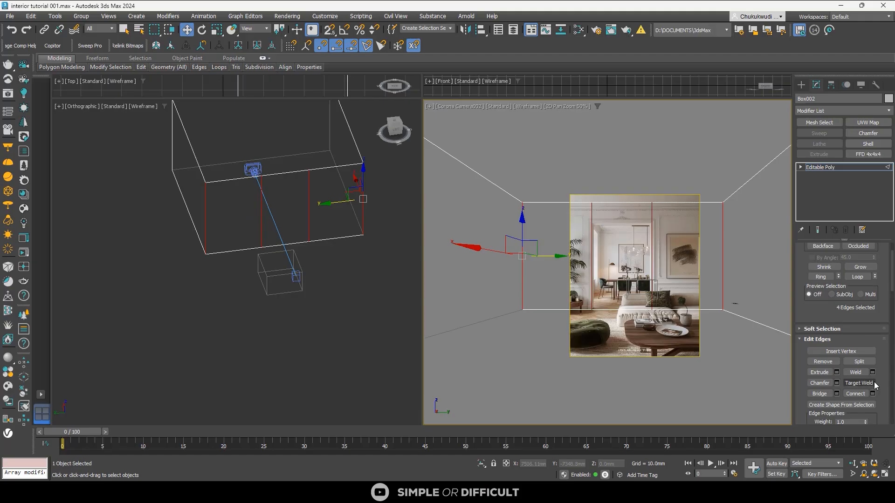
pyautogui.click(856, 394)
pyautogui.scroll(8, 617, 286)
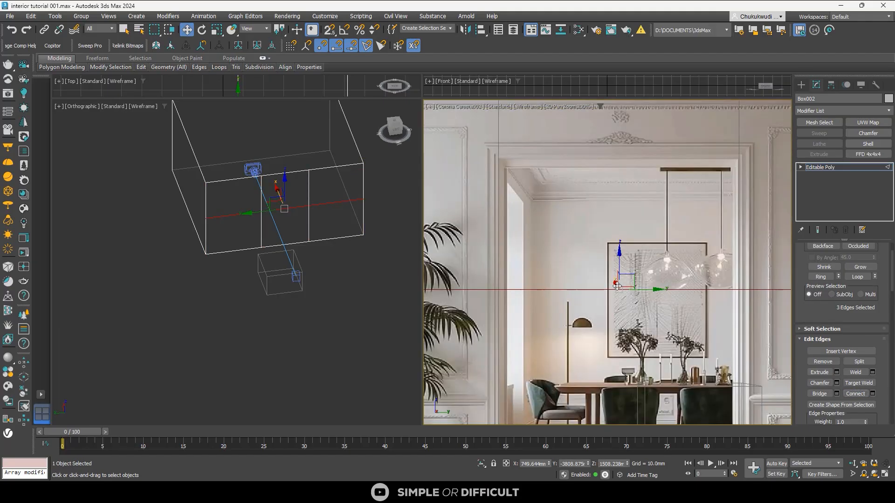
pyautogui.moveTo(617, 285); pyautogui.dragTo(618, 162)
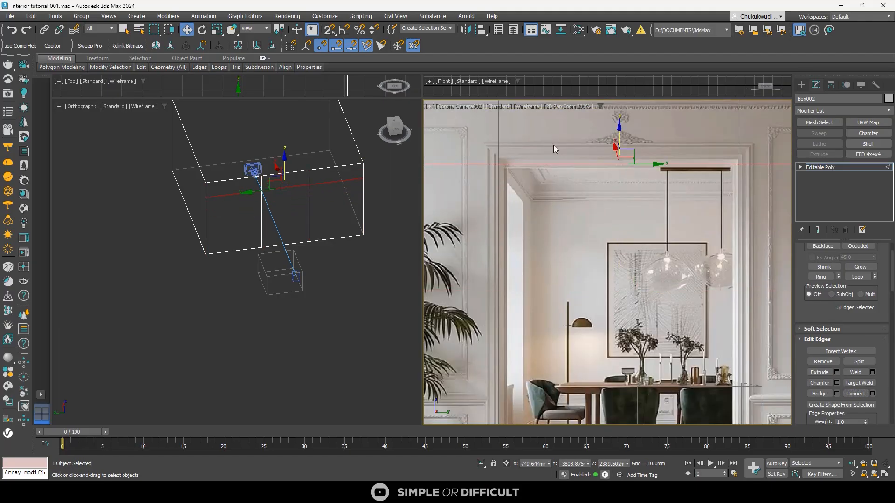
# Fine-tune the horizontal edge along Z to about 2431 mm, at the top of the doorway in the reference photo
pyautogui.scroll(3, 552, 145)
pyautogui.scroll(3, 694, 181)
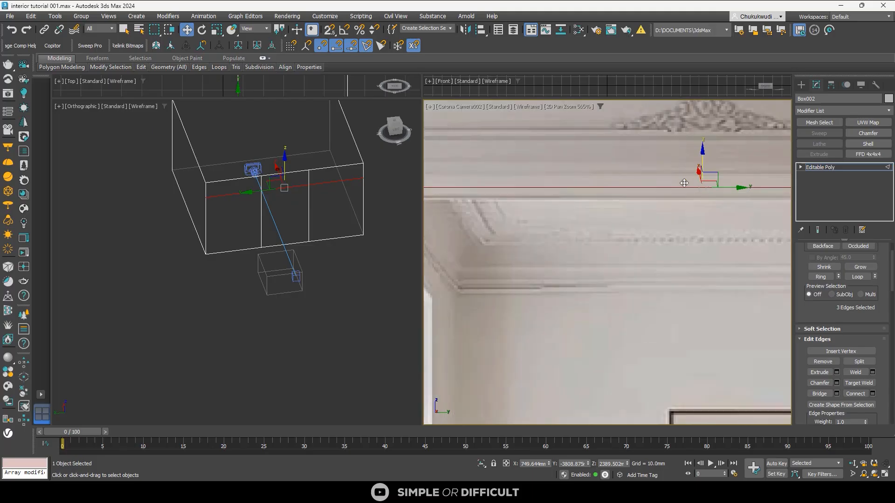
pyautogui.moveTo(435, 184); pyautogui.dragTo(587, 195, button='middle')
pyautogui.scroll(3, 544, 184)
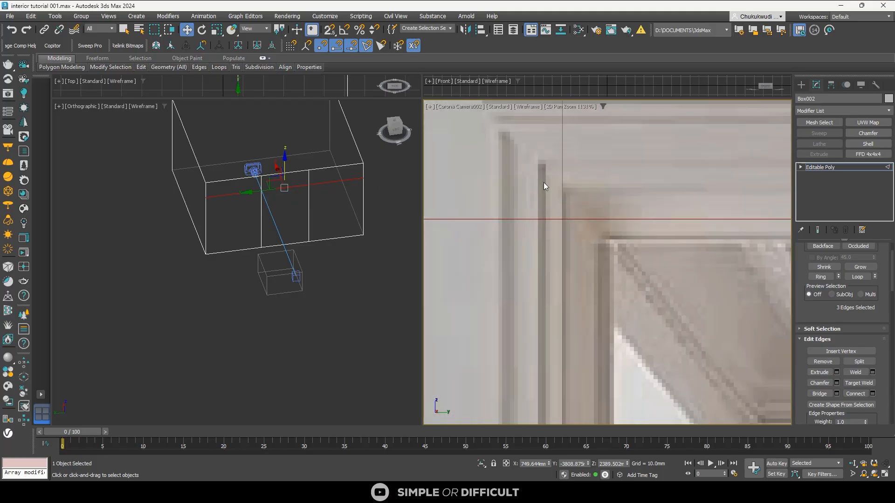
pyautogui.scroll(2, 545, 184)
pyautogui.scroll(3, 285, 189)
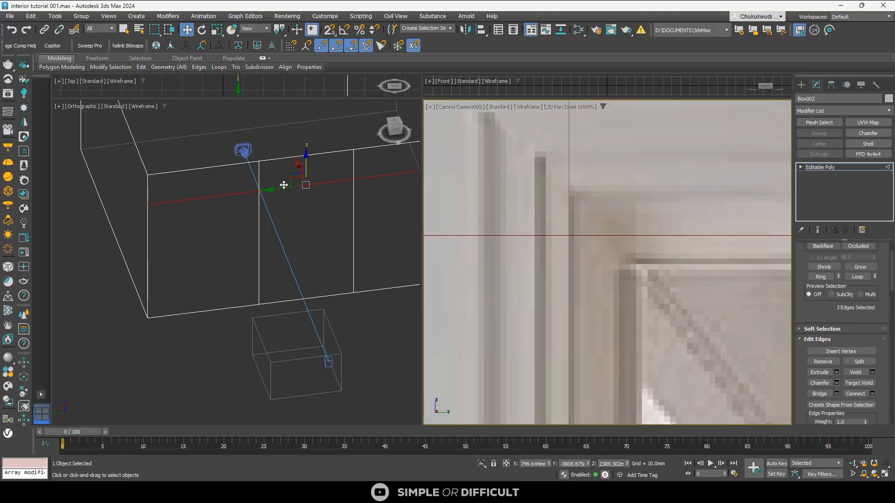
pyautogui.scroll(3, 293, 175)
pyautogui.click(315, 178)
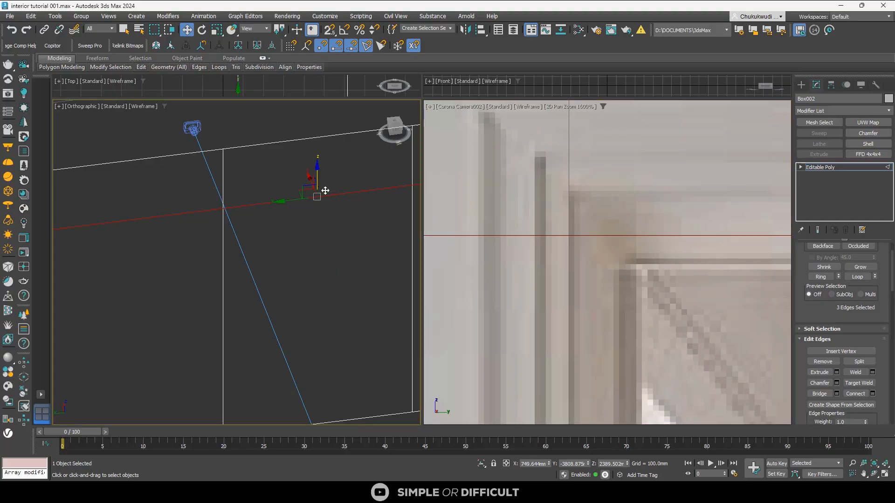
pyautogui.moveTo(326, 195)
pyautogui.keyDown('alt'); pyautogui.mouseDown(button='middle')
pyautogui.moveTo(337, 185)
pyautogui.moveTo(327, 180)
pyautogui.mouseUp(button='middle'); pyautogui.keyUp('alt')
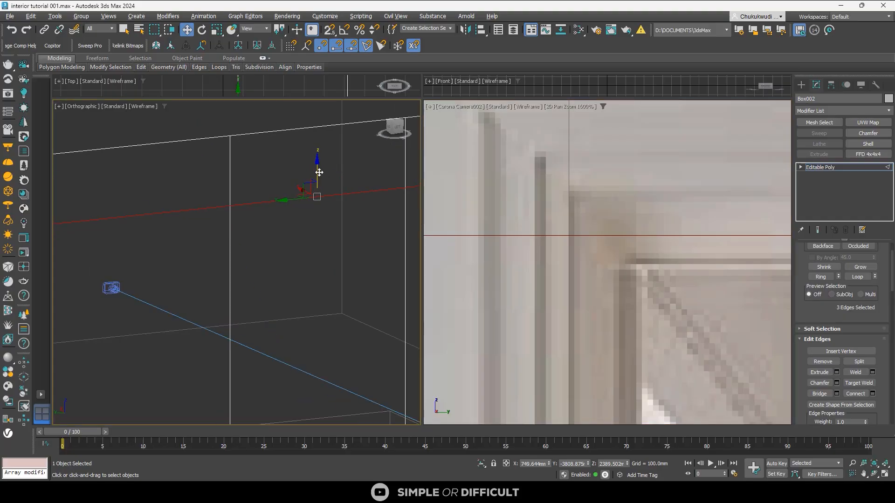
pyautogui.moveTo(319, 172); pyautogui.dragTo(320, 164)
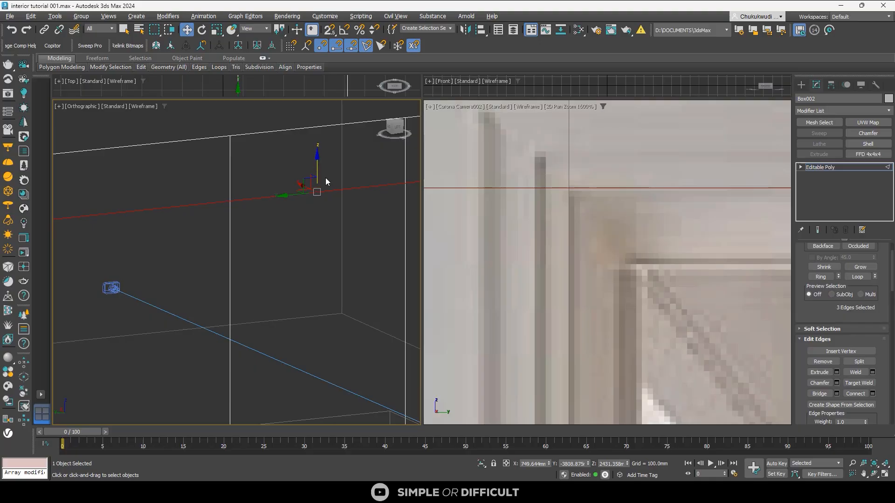
pyautogui.scroll(-10, 508, 199)
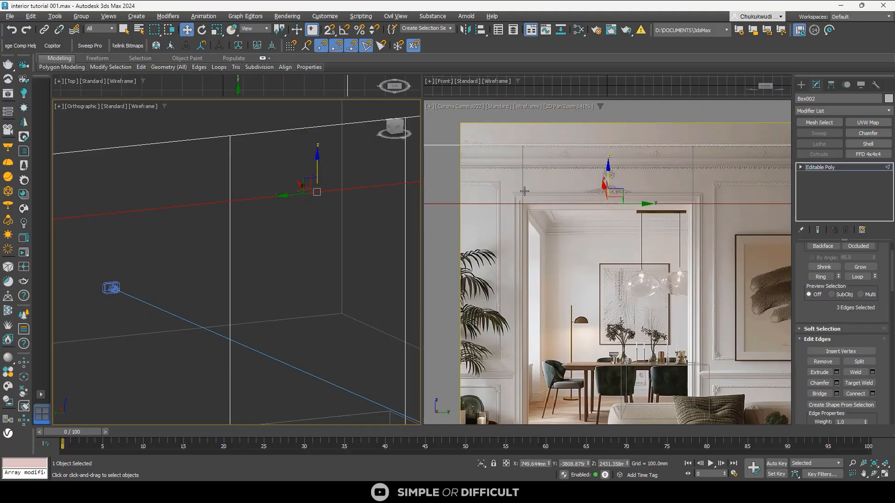
pyautogui.scroll(-2, 571, 213)
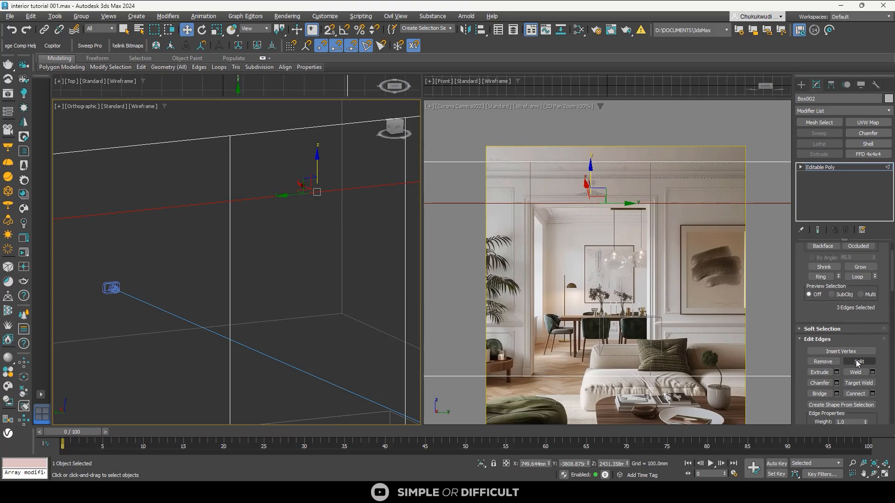
# Select the back-wall polygon enclosed by the doorway edges and delete it to open the doorway
pyautogui.click(801, 84)
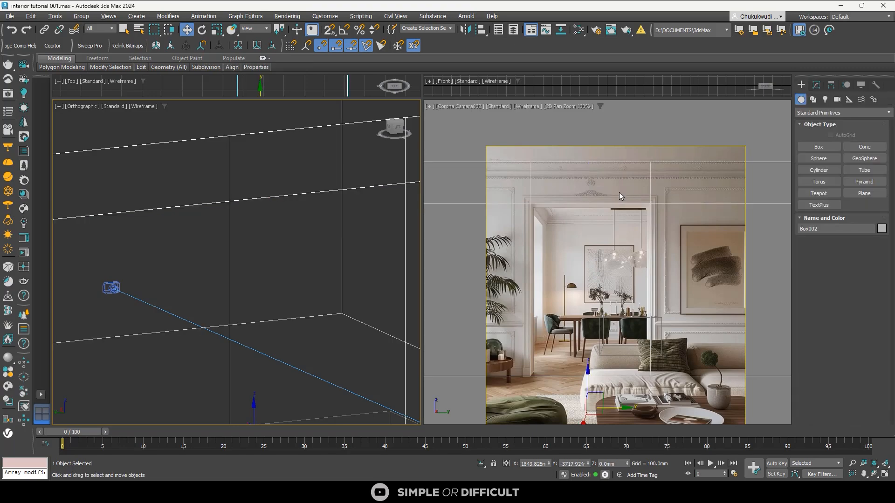
pyautogui.click(611, 201)
pyautogui.press('4')
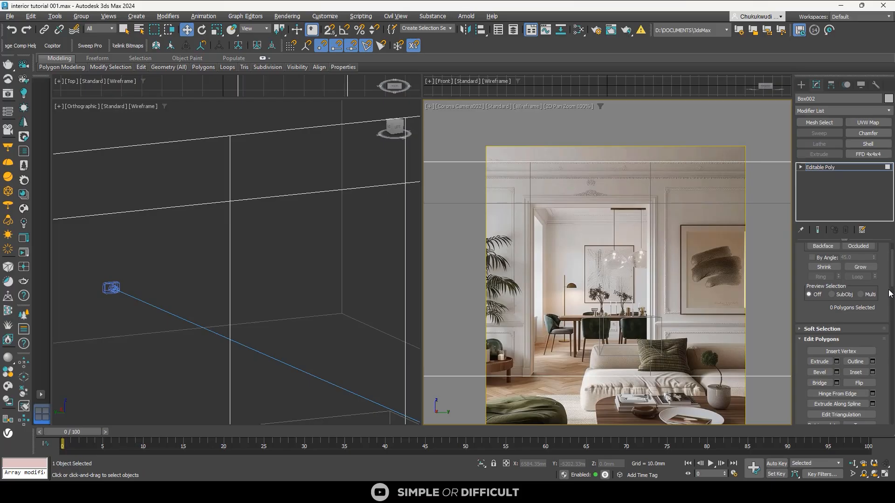
pyautogui.scroll(1, 891, 292)
pyautogui.scroll(2, 890, 268)
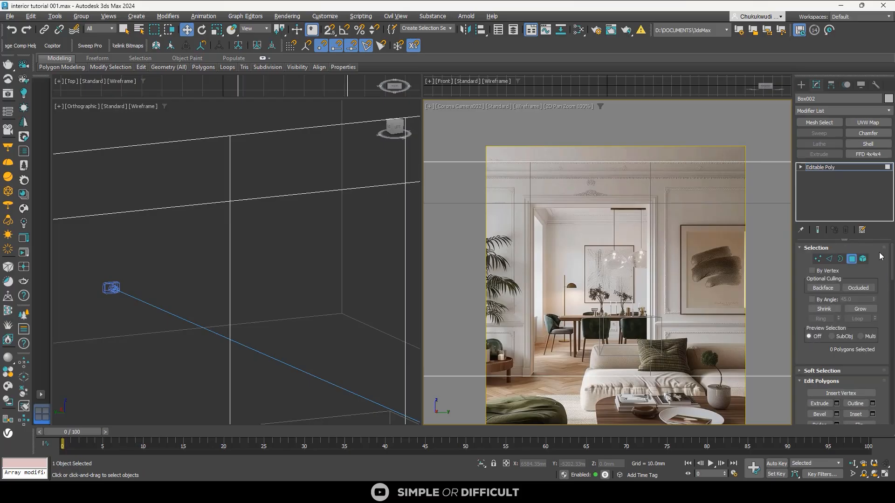
pyautogui.click(554, 232)
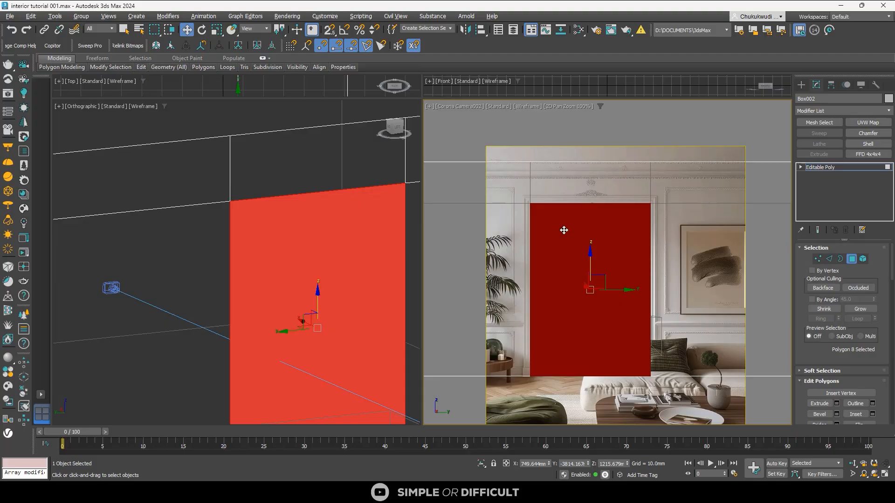
pyautogui.hotkey('ctrl', 'd')
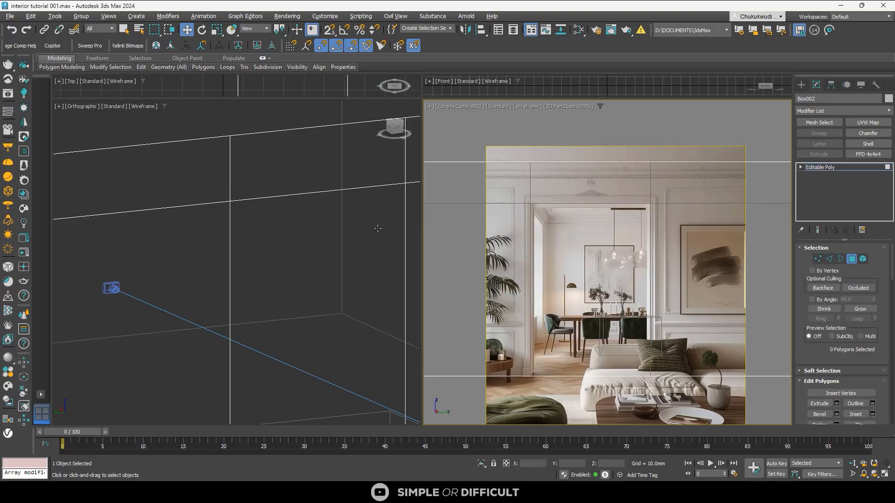
# Set both the camera view and the orthographic view to Default Shading and inspect the box's doorway opening
pyautogui.click(525, 109)
pyautogui.click(534, 118)
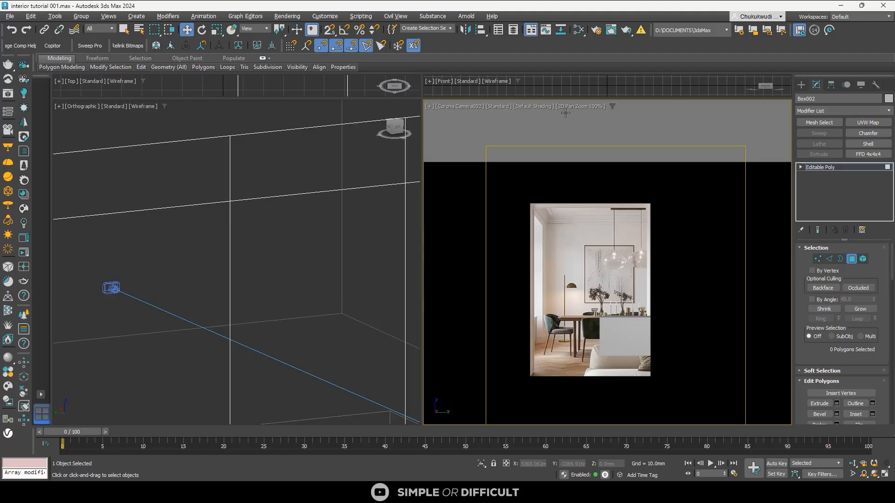
pyautogui.click(523, 106)
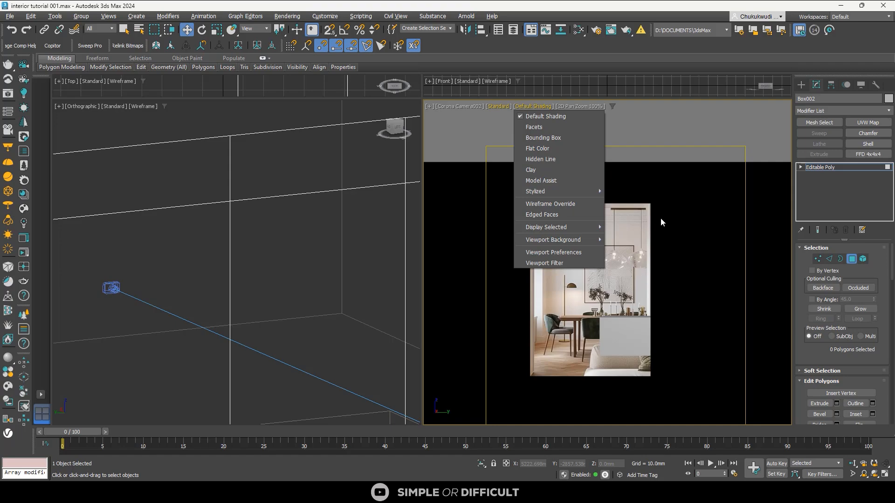
pyautogui.click(141, 107)
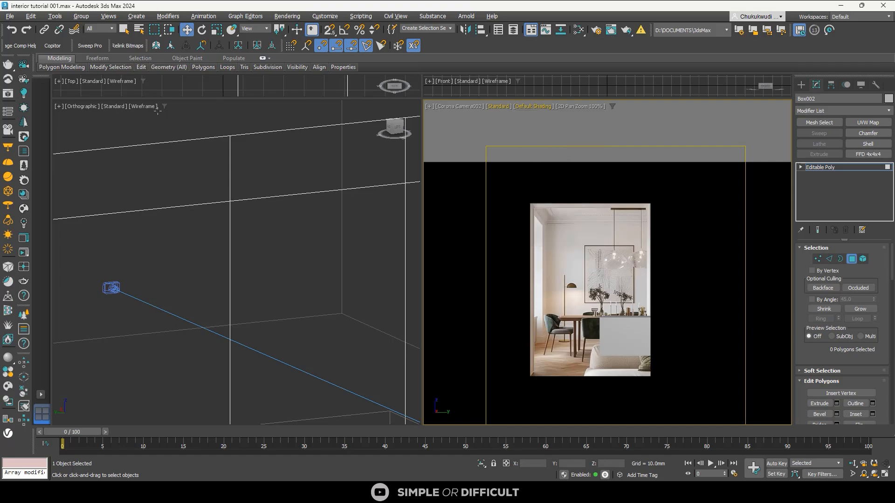
pyautogui.click(142, 106)
pyautogui.click(156, 117)
pyautogui.scroll(-6, 250, 202)
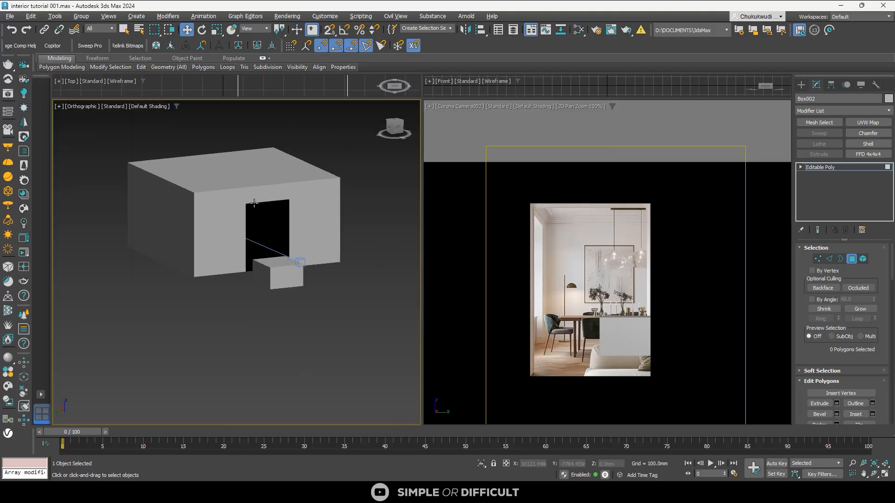
pyautogui.keyDown('alt'); pyautogui.moveTo(254, 215); pyautogui.dragTo(299, 208, button='middle'); pyautogui.keyUp('alt')
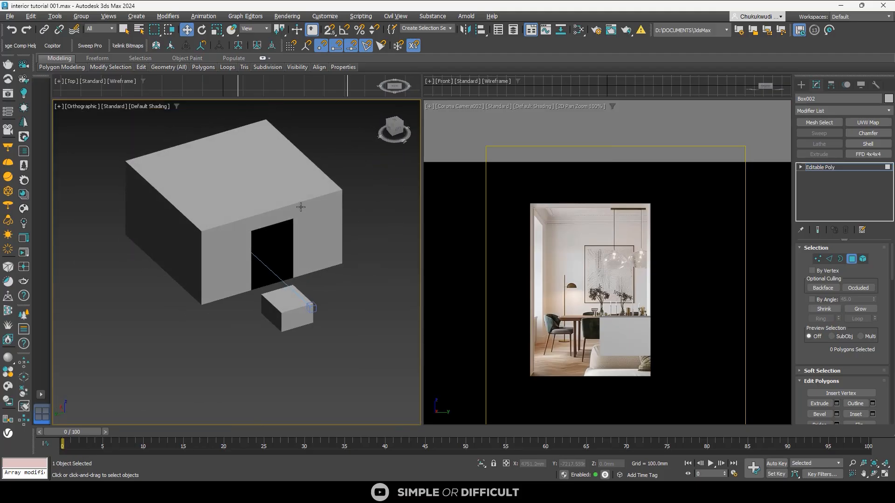
# Leave polygon editing and apply a Normal modifier to the room box to flip its faces inward
pyautogui.click(800, 85)
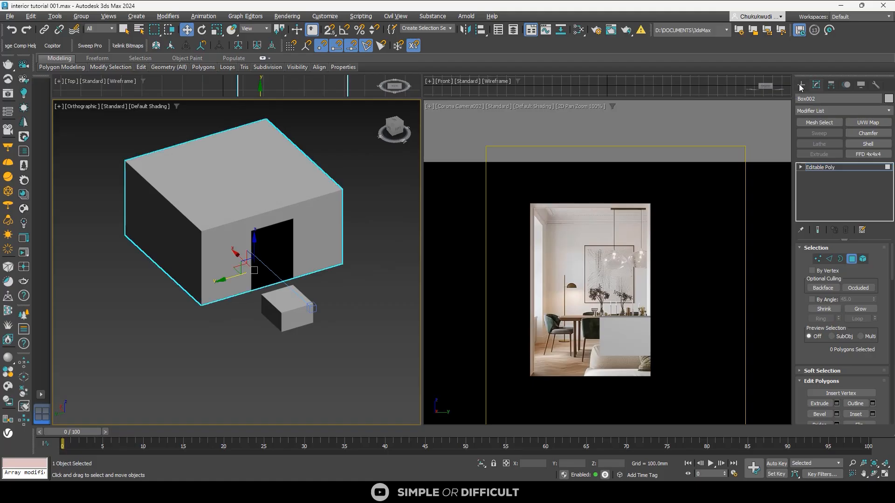
pyautogui.click(799, 85)
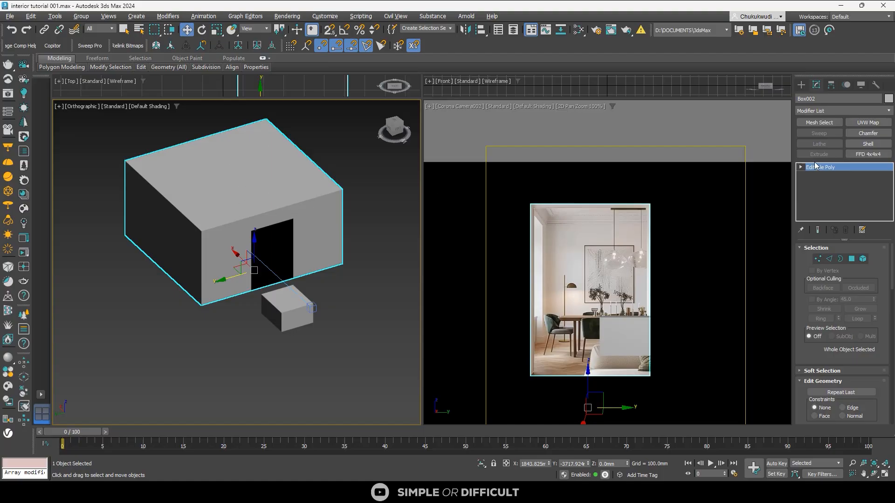
pyautogui.click(829, 111)
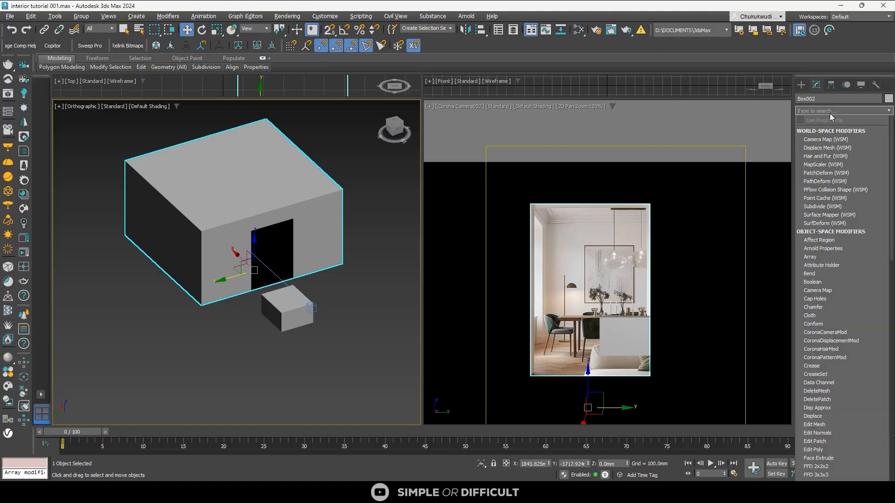
pyautogui.write('normal')
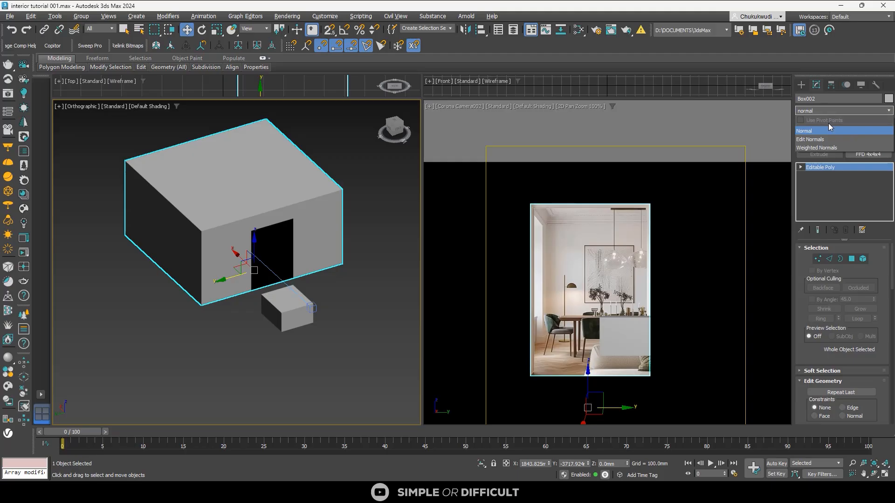
pyautogui.click(821, 131)
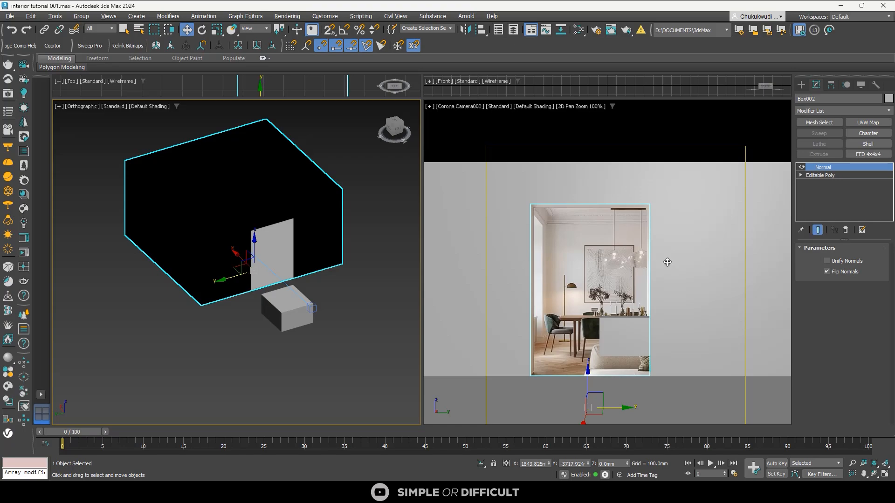
# Convert the room box to Editable Poly to collapse the Normal modifier, and deselect it
pyautogui.rightClick(425, 208)
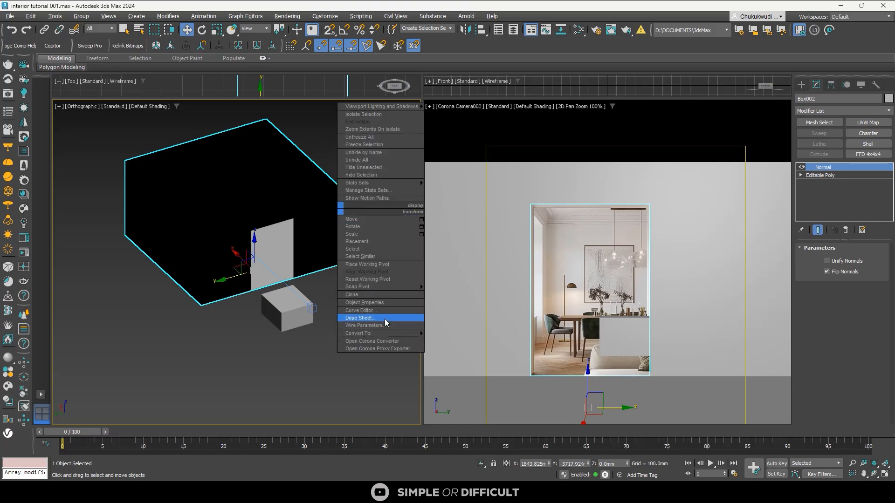
pyautogui.moveTo(373, 333)
pyautogui.click(477, 343)
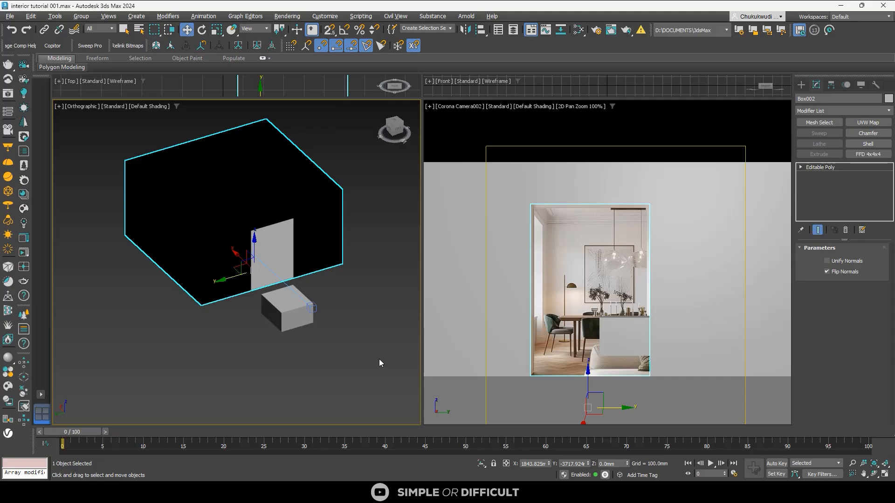
pyautogui.click(317, 376)
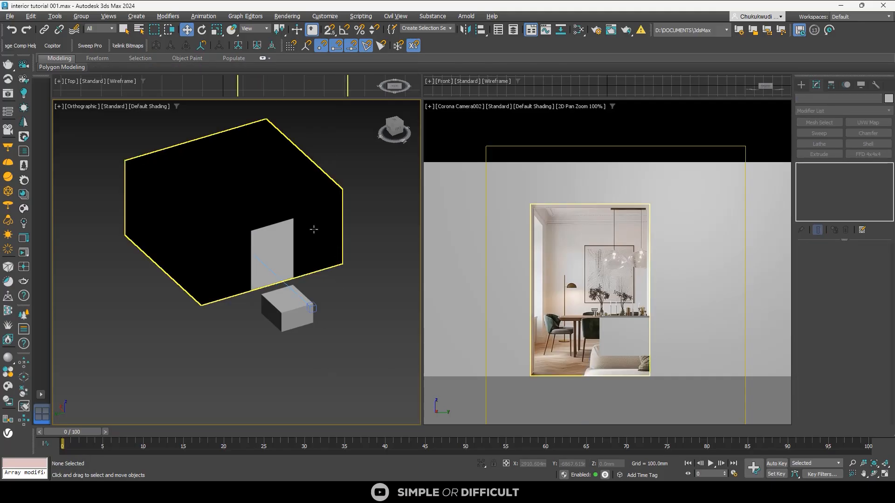
# Turn on edged faces for the camera view, switch it to wireframe, and examine the doorway outline against the reference photo
pyautogui.middleClick(530, 185)
pyautogui.press('F4')
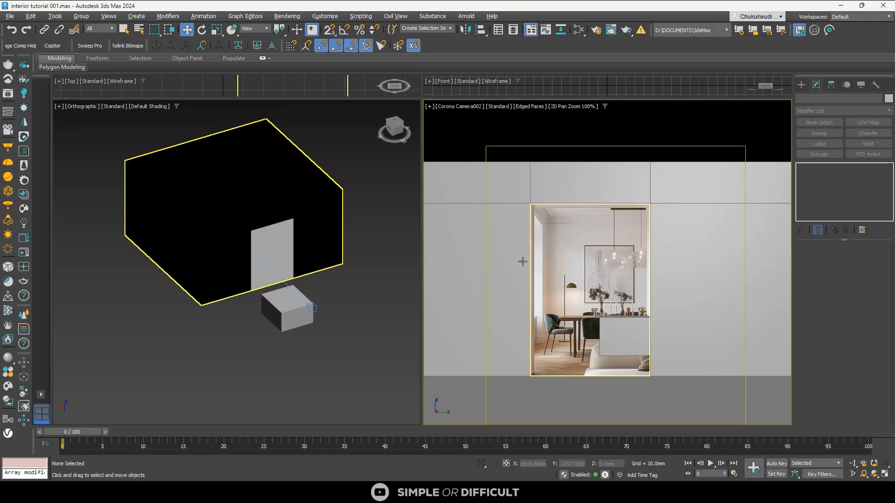
pyautogui.press('F3')
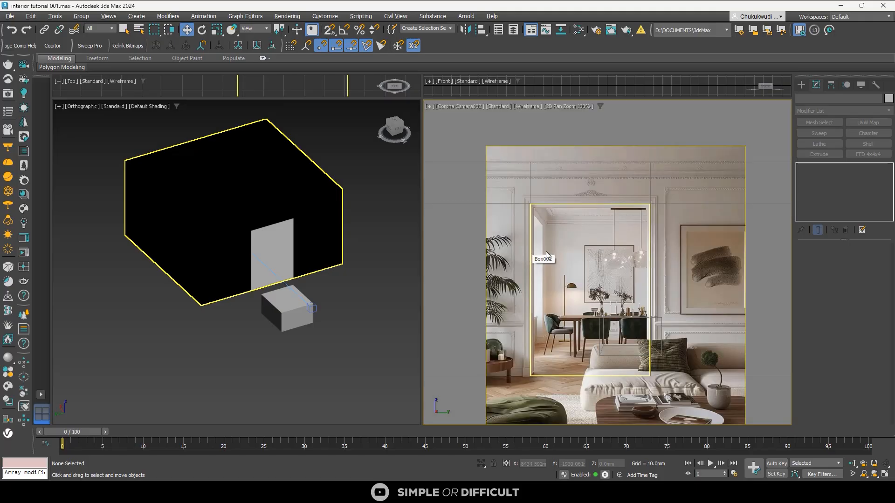
pyautogui.scroll(-2, 562, 247)
pyautogui.scroll(2, 585, 313)
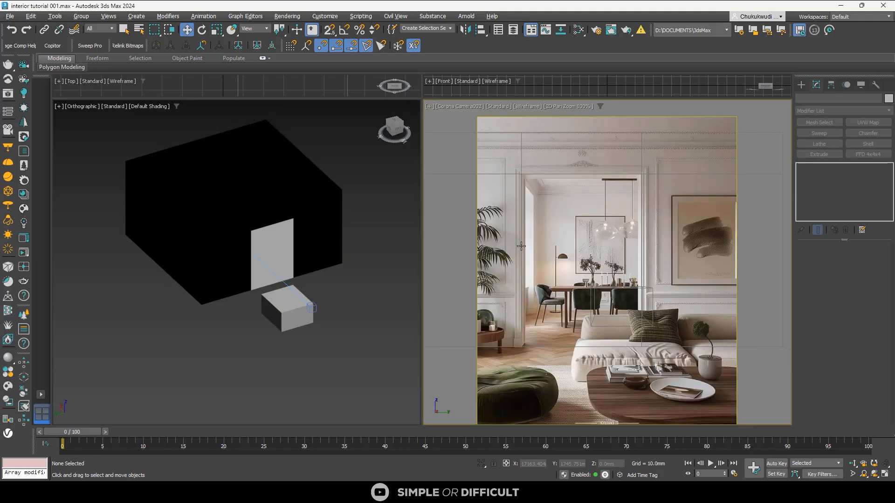
pyautogui.scroll(2, 546, 161)
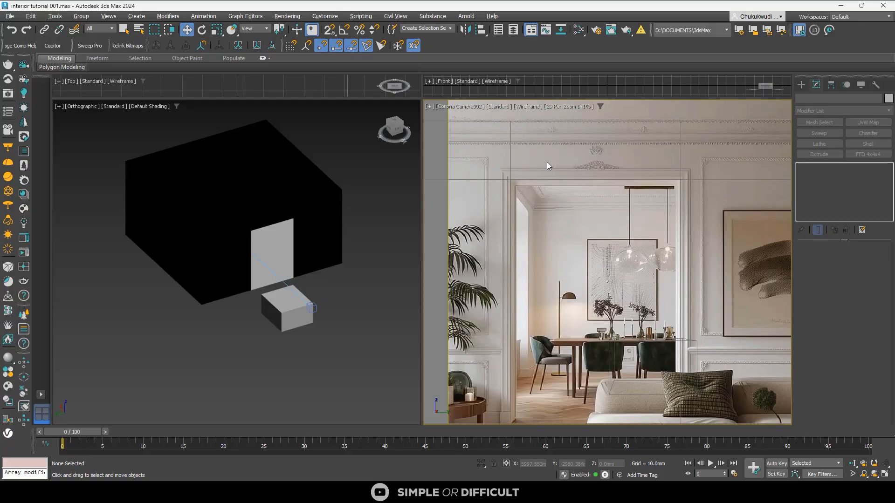
pyautogui.scroll(-1, 514, 230)
pyautogui.scroll(3, 515, 374)
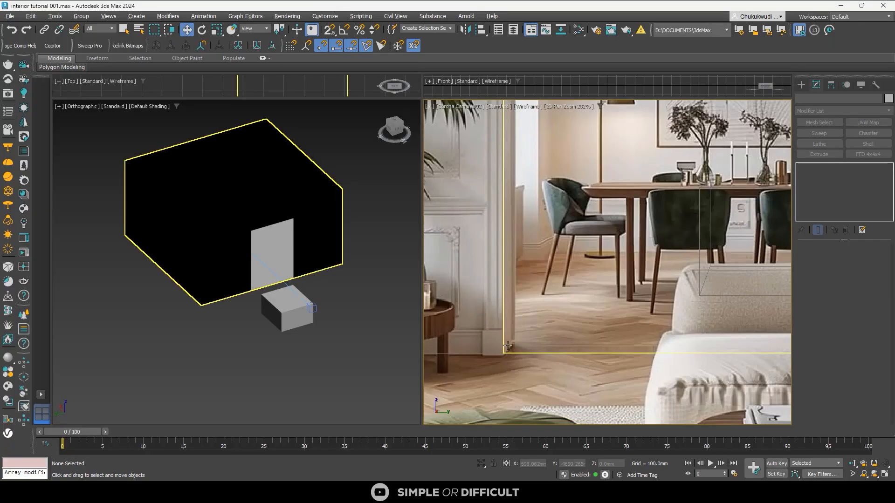
# Create a box about 5687 × 926 × 2976 mm along the outside of the room's doorway wall, using the top wireframe view
pyautogui.scroll(-2, 509, 347)
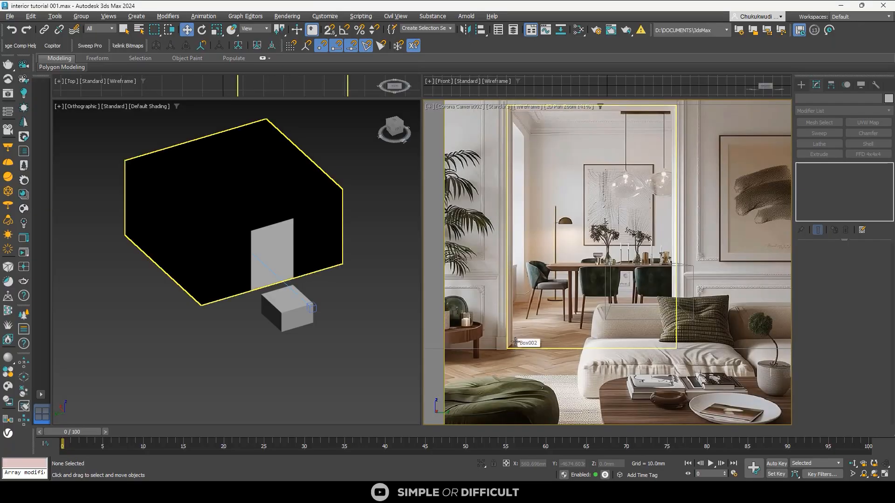
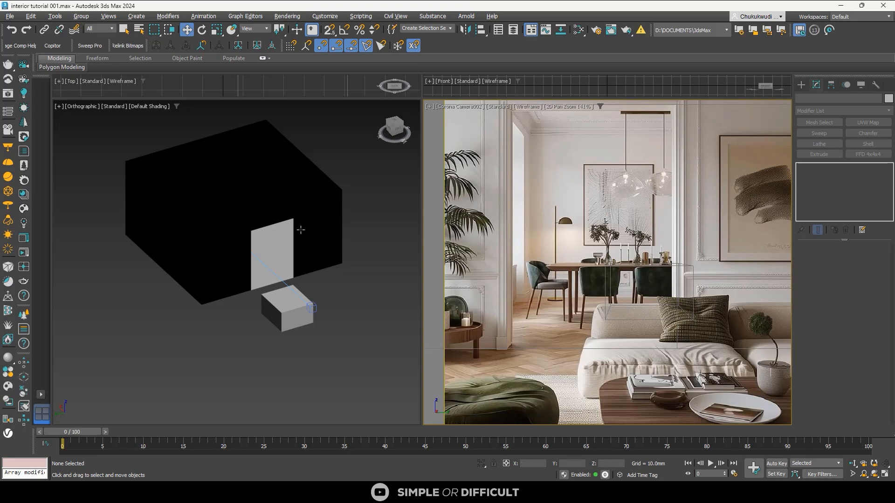
pyautogui.click(307, 290)
pyautogui.press('t')
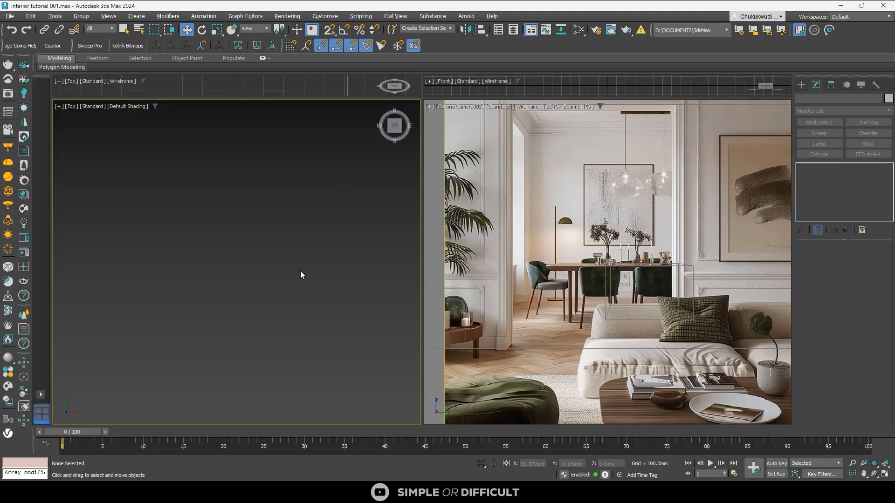
pyautogui.press('z')
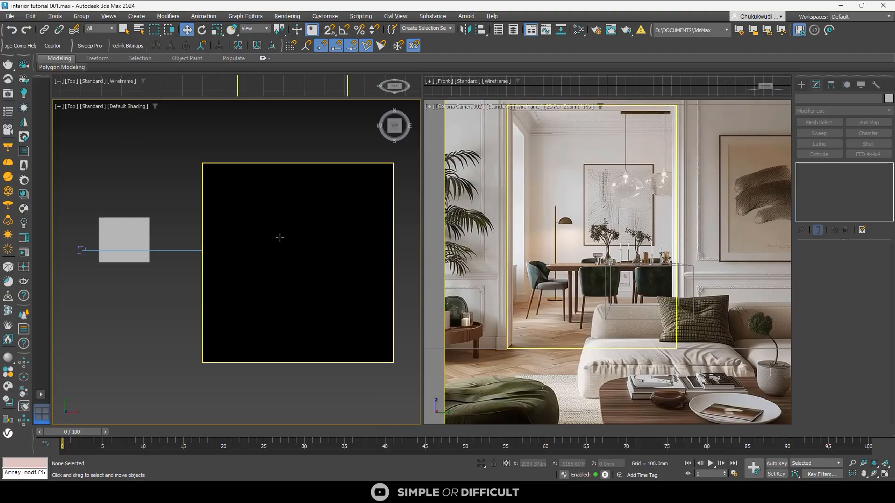
pyautogui.press('F3')
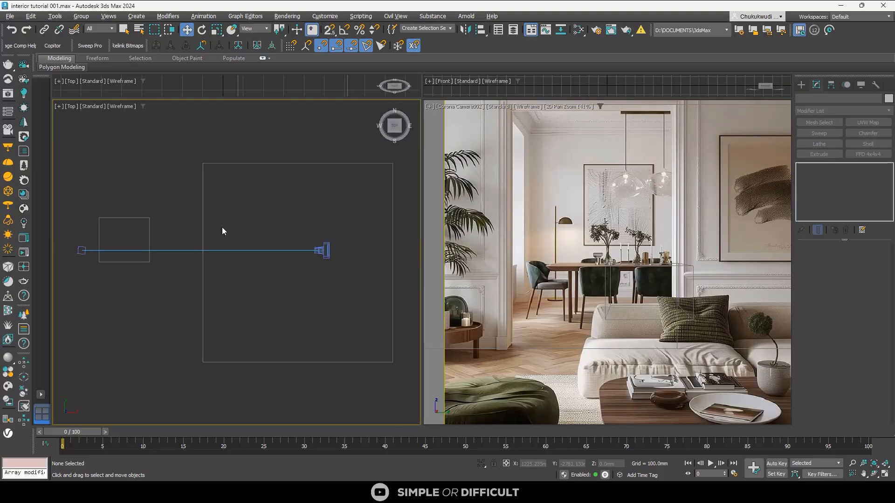
pyautogui.click(801, 84)
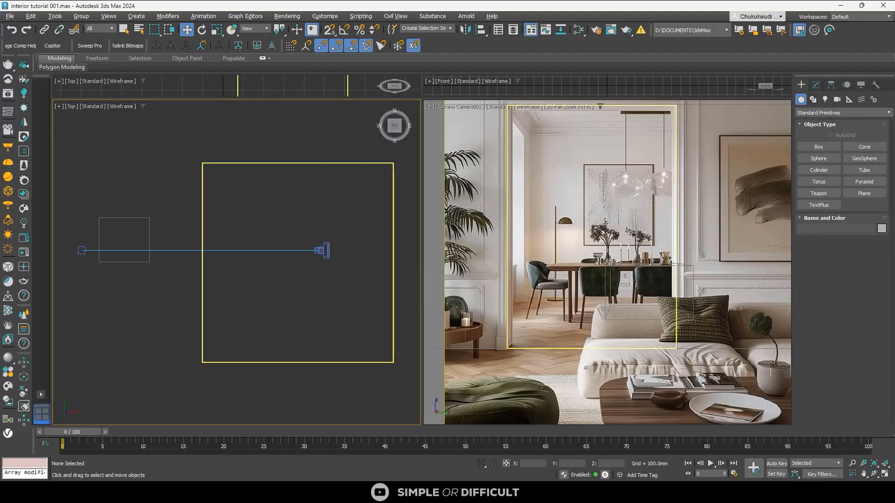
pyautogui.click(820, 146)
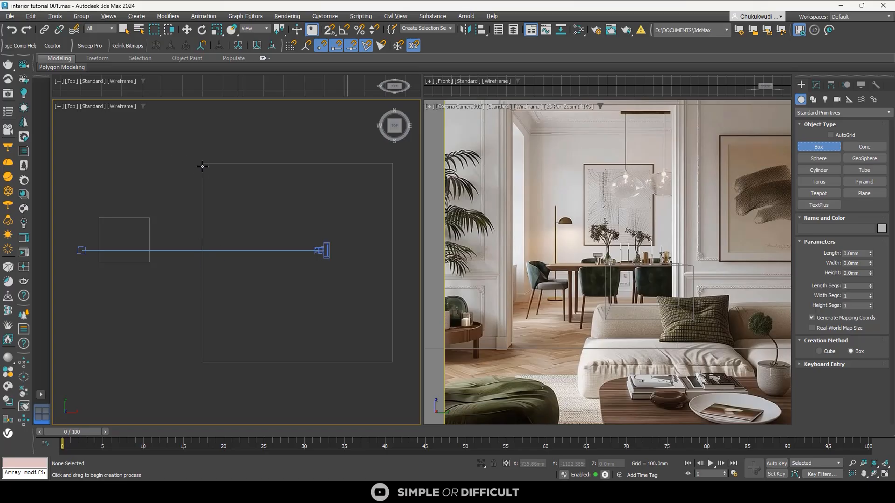
pyautogui.moveTo(202, 167); pyautogui.dragTo(169, 362)
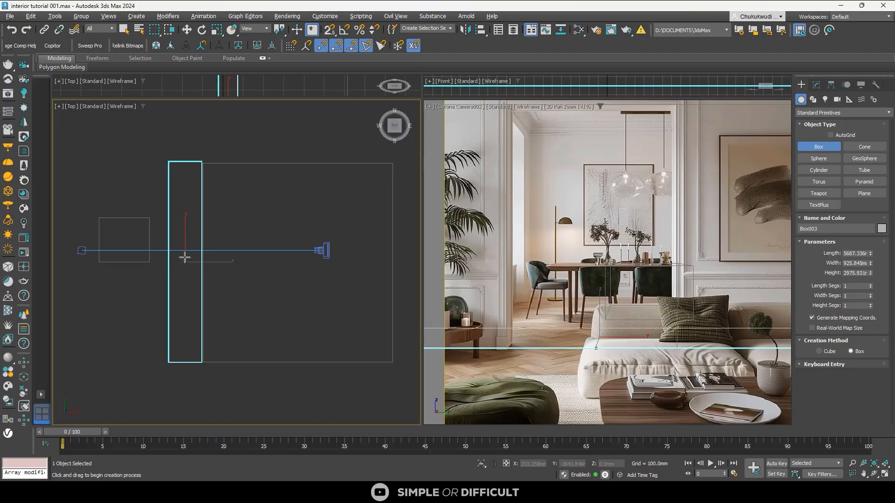
pyautogui.keyDown('alt'); pyautogui.moveTo(206, 271); pyautogui.dragTo(223, 214, button='middle'); pyautogui.keyUp('alt')
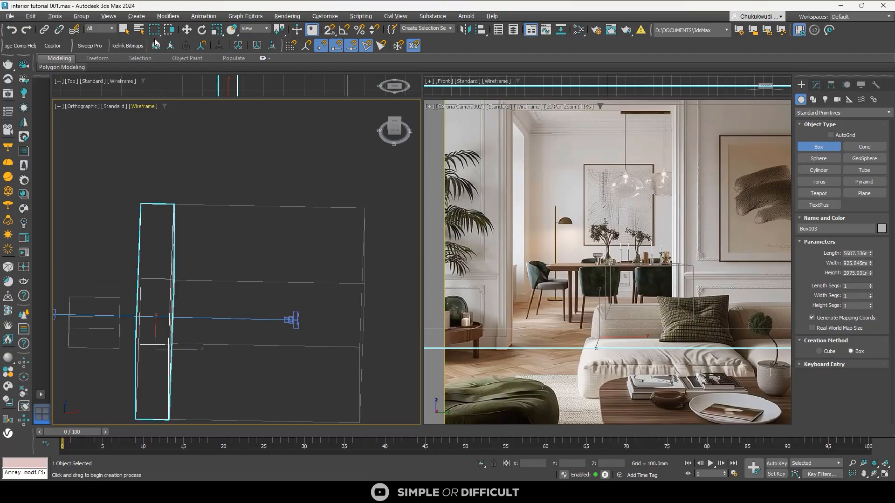
# Convert the new wall box to Editable Poly from the front view
pyautogui.click(187, 29)
pyautogui.scroll(-2, 174, 166)
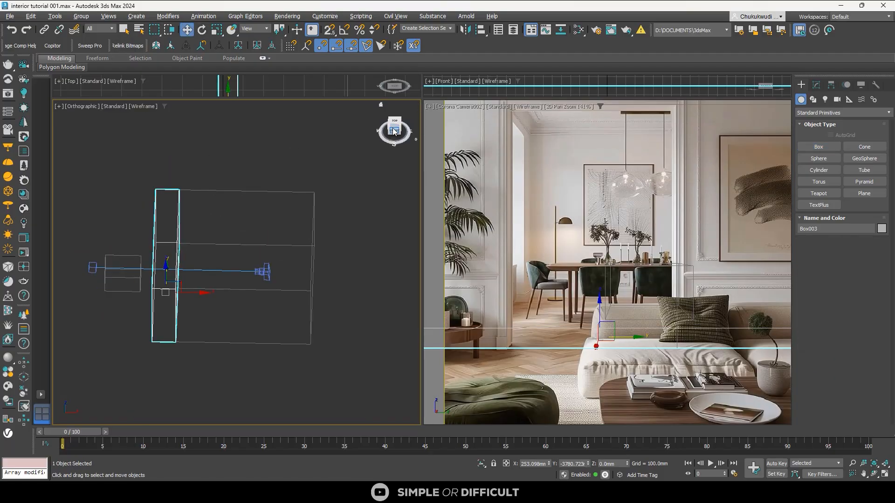
pyautogui.click(394, 131)
pyautogui.rightClick(151, 213)
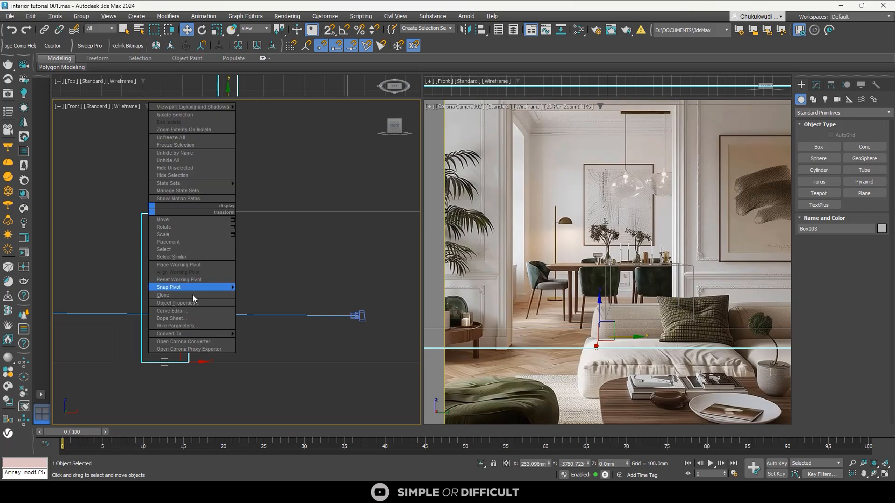
pyautogui.moveTo(224, 334)
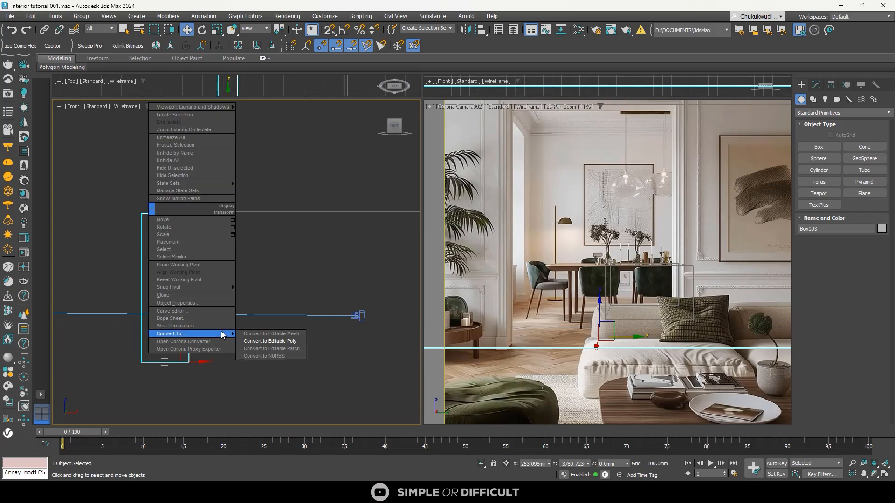
pyautogui.click(287, 346)
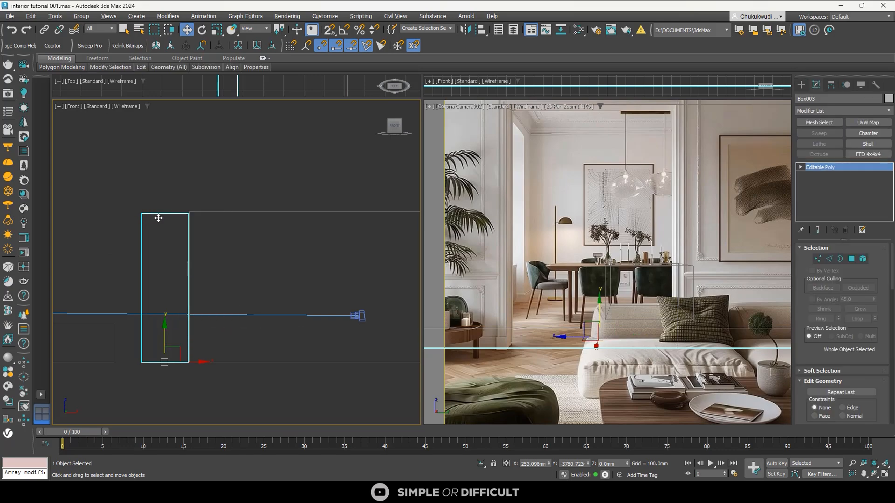
# Turn on vertex snapping, check the snap options, and raise the wall box's top vertices to the room's ceiling height
pyautogui.press('1')
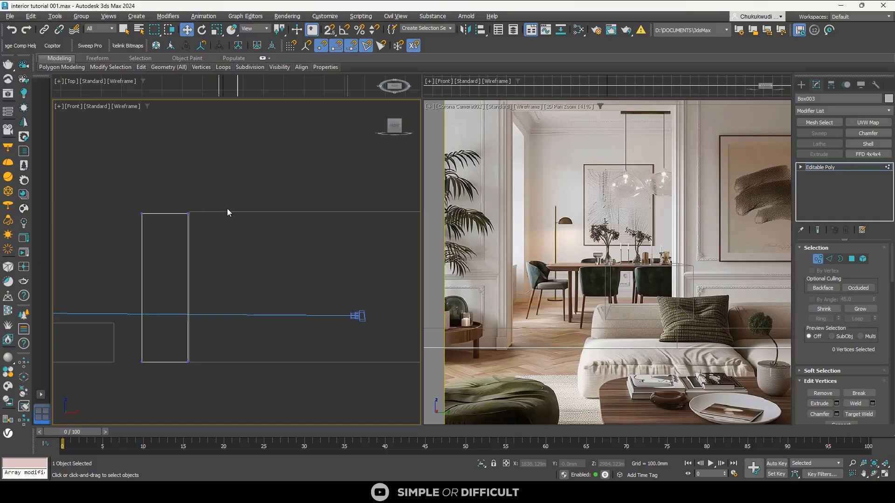
pyautogui.moveTo(216, 253); pyautogui.dragTo(210, 246)
pyautogui.scroll(3, 160, 216)
pyautogui.press('s')
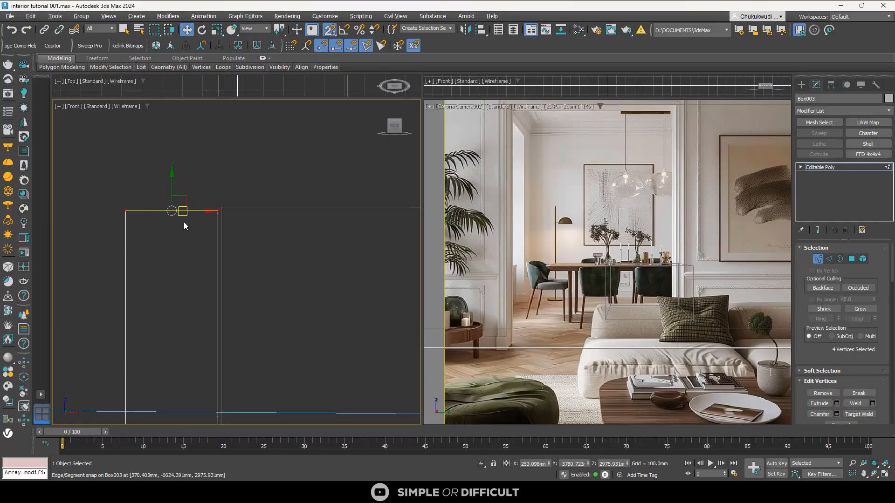
pyautogui.rightClick(340, 41)
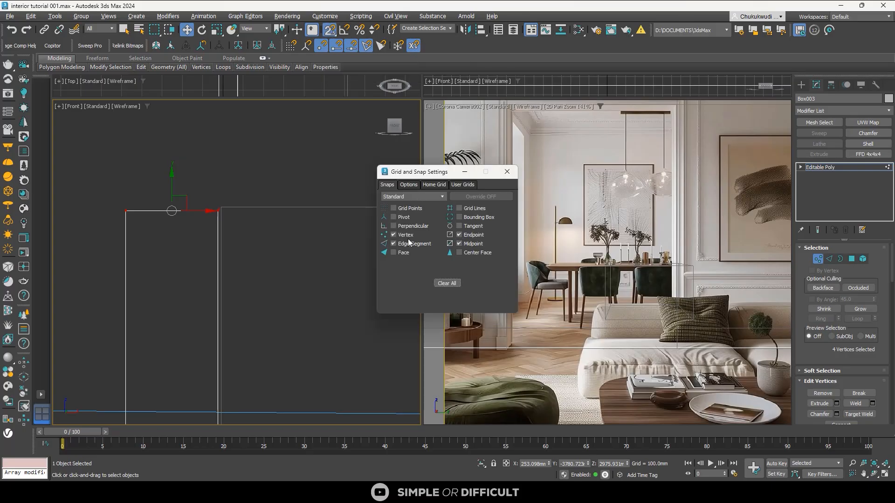
pyautogui.click(407, 184)
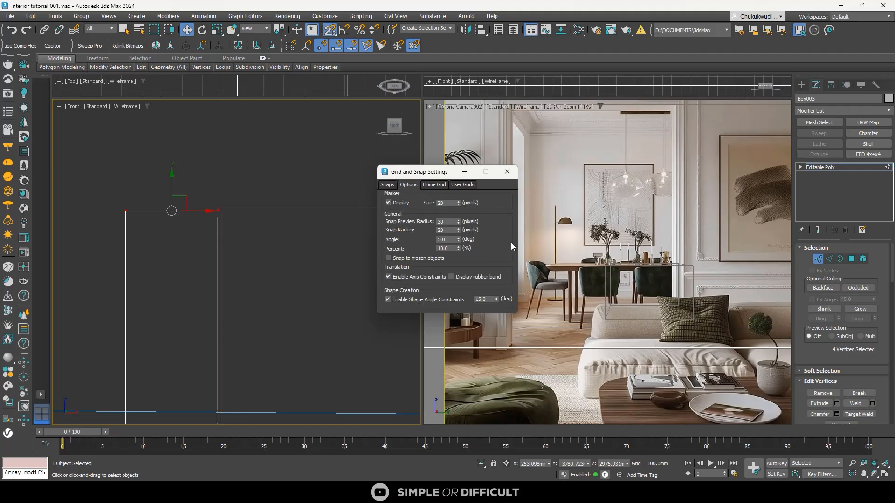
pyautogui.click(507, 172)
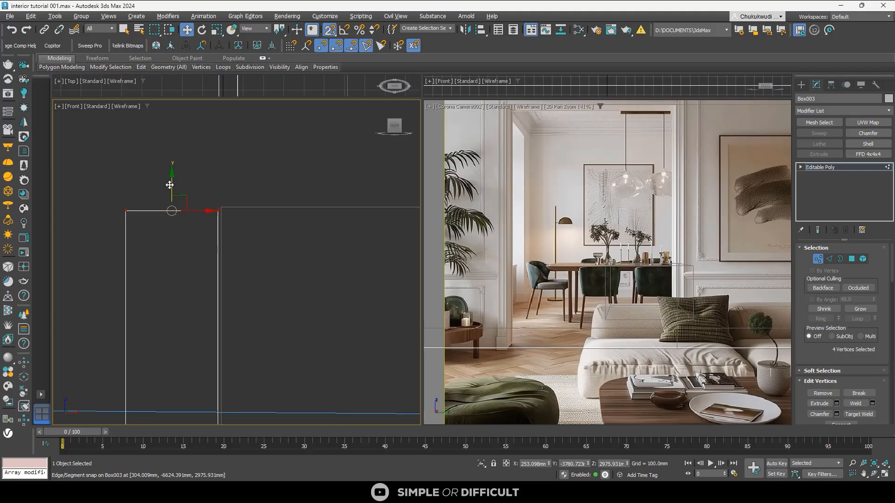
pyautogui.moveTo(172, 183); pyautogui.dragTo(227, 207)
pyautogui.scroll(-5, 227, 163)
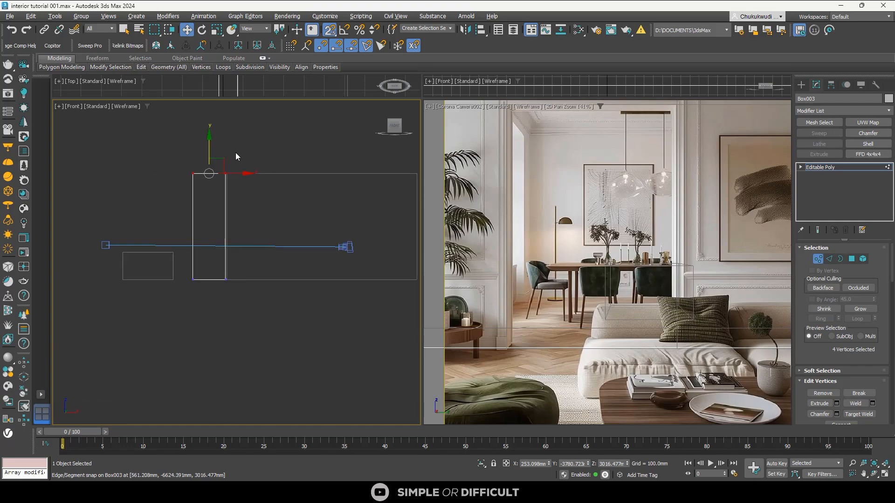
# Snap the wall box's room-side vertices flush against the room box's doorway wall
pyautogui.moveTo(214, 141); pyautogui.dragTo(220, 162)
pyautogui.moveTo(230, 198); pyautogui.dragTo(241, 282)
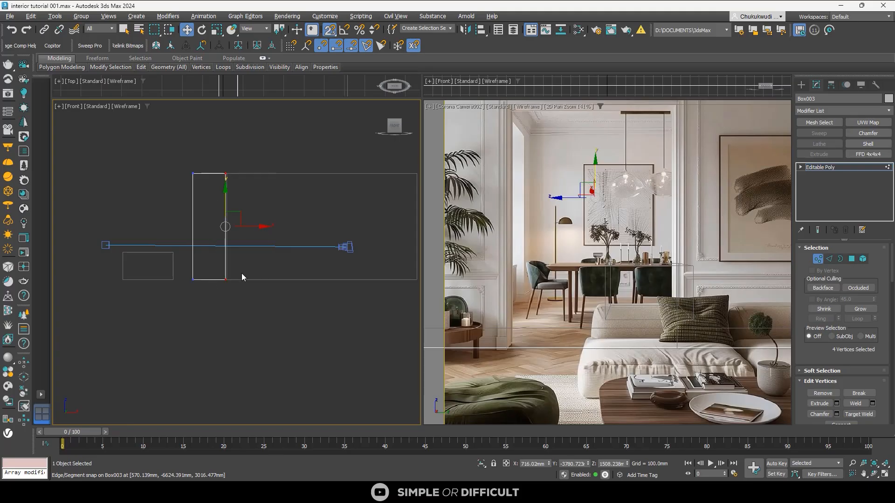
pyautogui.scroll(5, 220, 226)
pyautogui.moveTo(228, 230); pyautogui.dragTo(203, 244)
pyautogui.scroll(-4, 235, 247)
pyautogui.scroll(-3, 207, 248)
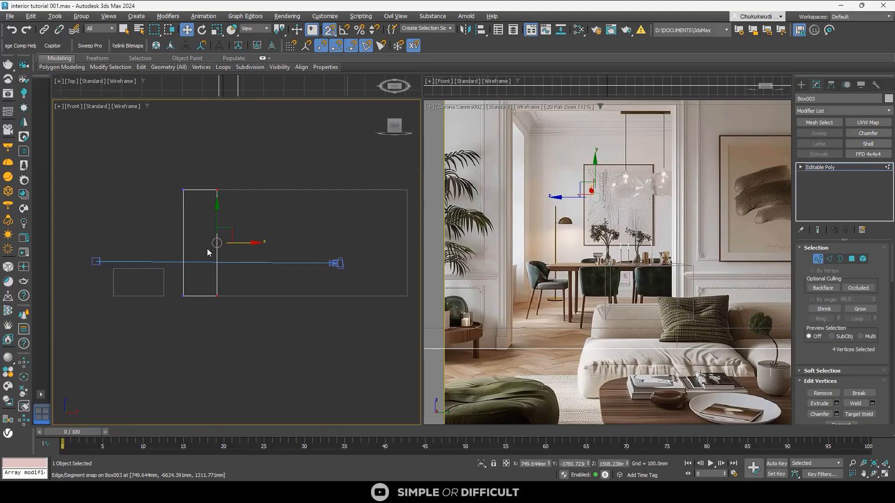
# Connect the wall box's four lengthwise edges with one vertical edge loop and snap it to the doorway's left side
pyautogui.keyDown('alt'); pyautogui.moveTo(267, 262); pyautogui.dragTo(203, 286, button='middle'); pyautogui.keyUp('alt')
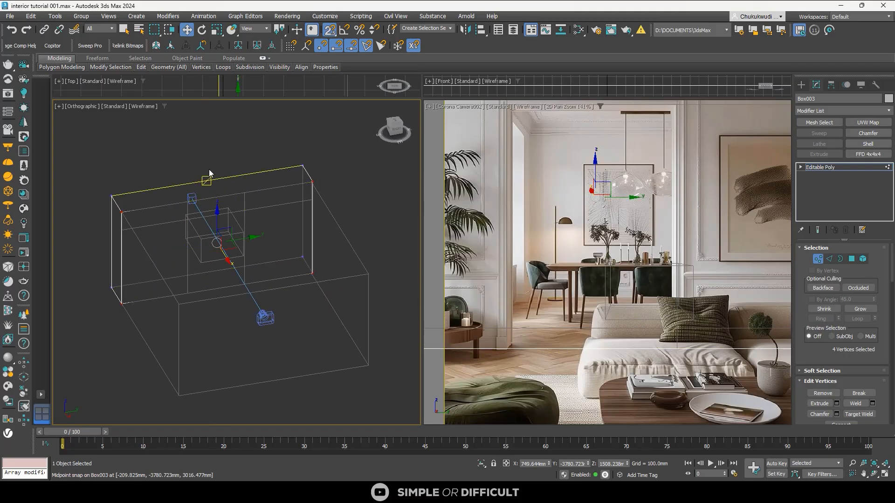
pyautogui.click(829, 259)
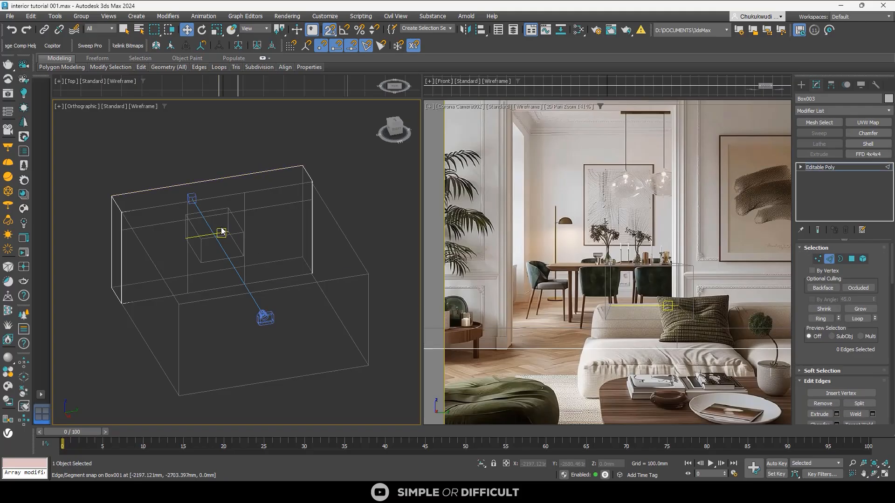
pyautogui.moveTo(213, 250); pyautogui.dragTo(205, 328)
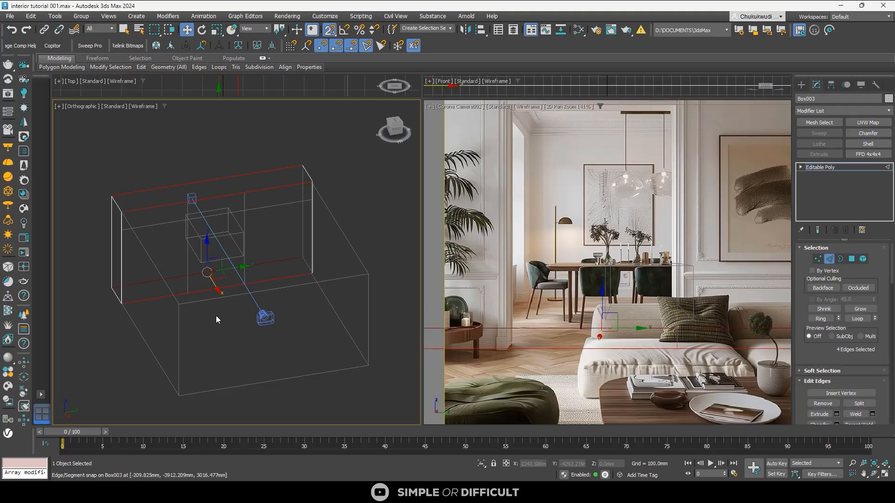
pyautogui.scroll(-2, 884, 402)
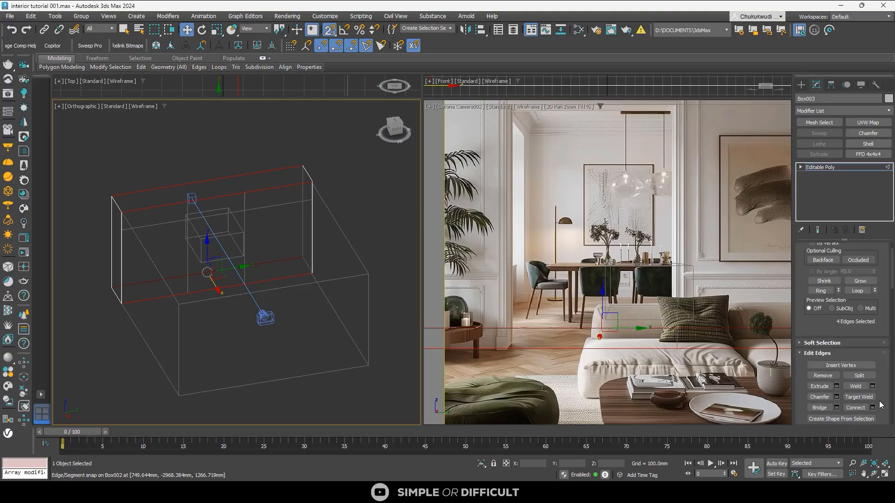
pyautogui.click(856, 407)
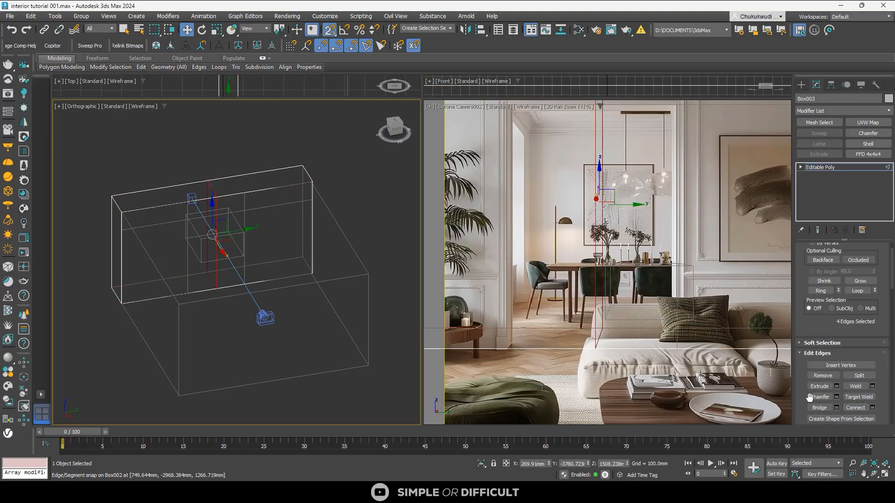
pyautogui.click(398, 130)
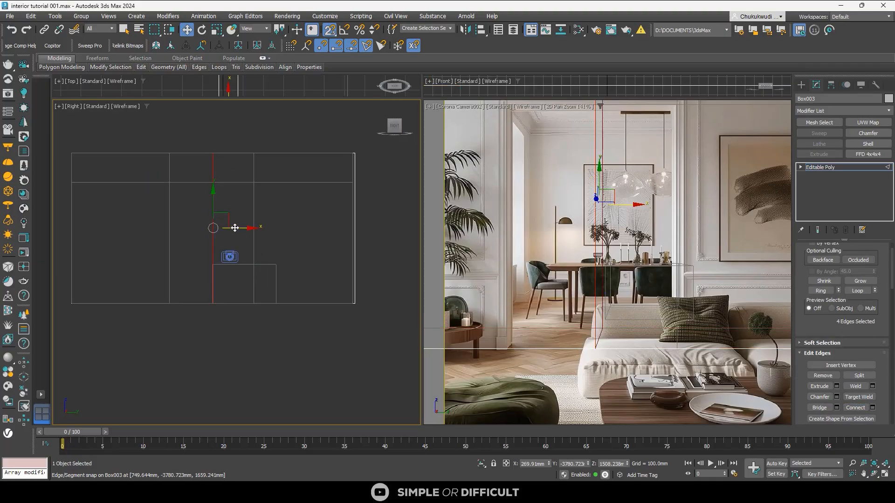
pyautogui.moveTo(218, 226); pyautogui.dragTo(177, 226)
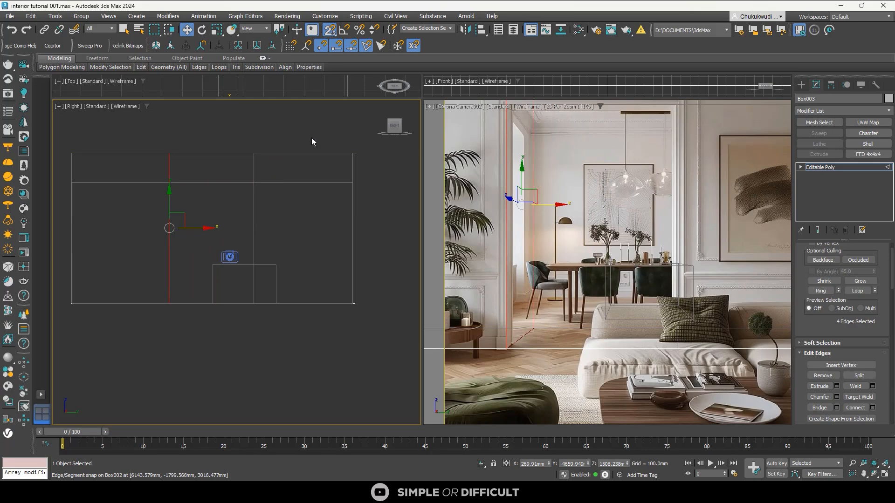
# Connect the lengthwise edges beyond that loop with a second vertical loop and snap it to the doorway's right side
pyautogui.moveTo(247, 368); pyautogui.dragTo(248, 368)
pyautogui.click(856, 408)
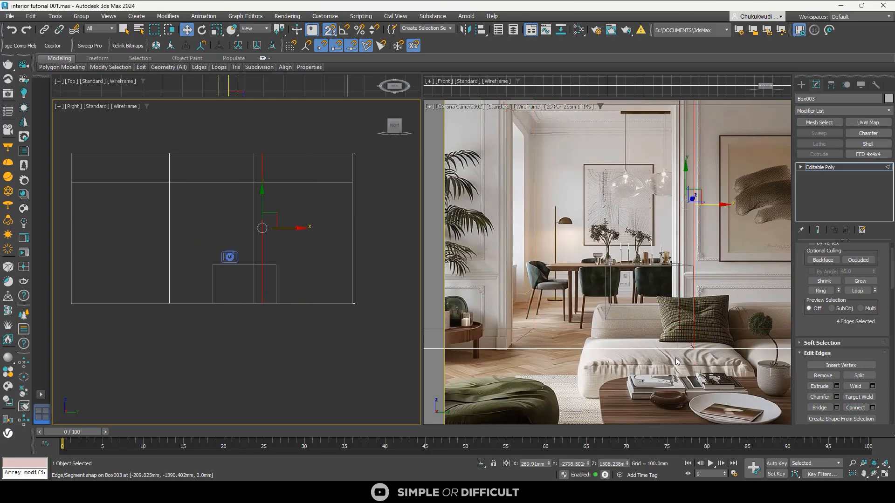
pyautogui.moveTo(287, 229); pyautogui.dragTo(255, 240)
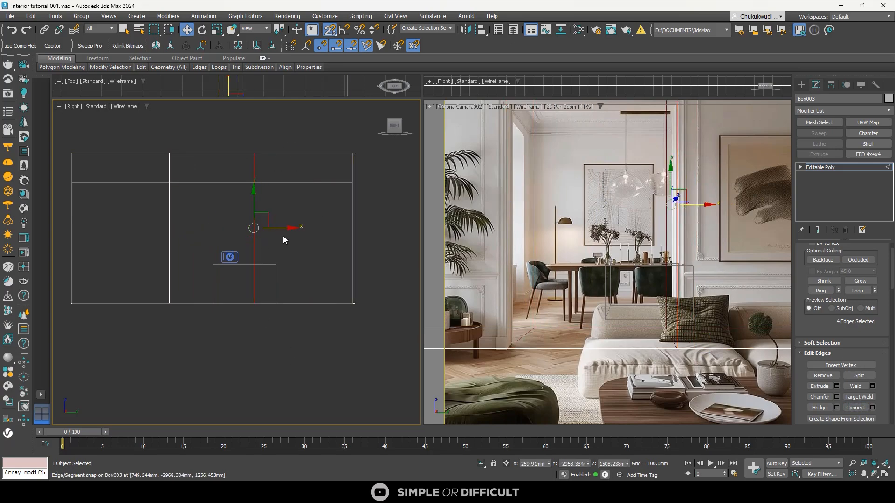
# Connect all the vertical edges of the wall box with a horizontal loop and snap it to the top of the doorway
pyautogui.moveTo(393, 185); pyautogui.dragTo(57, 192)
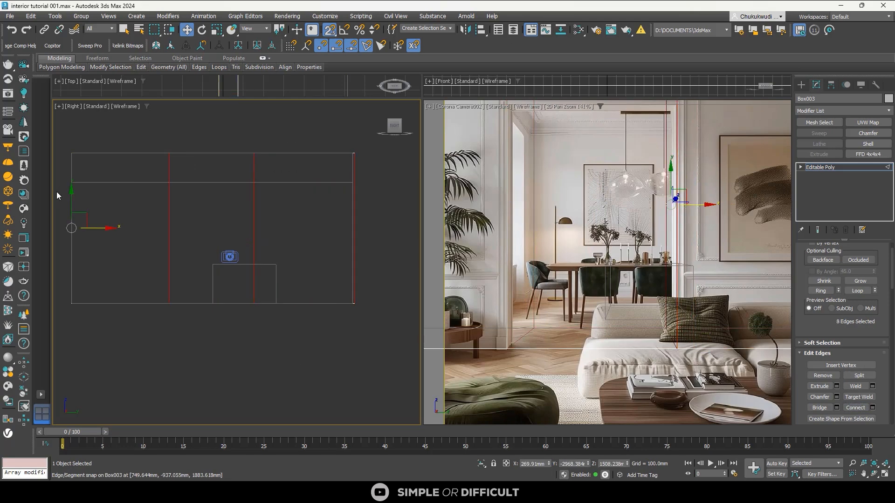
pyautogui.click(855, 408)
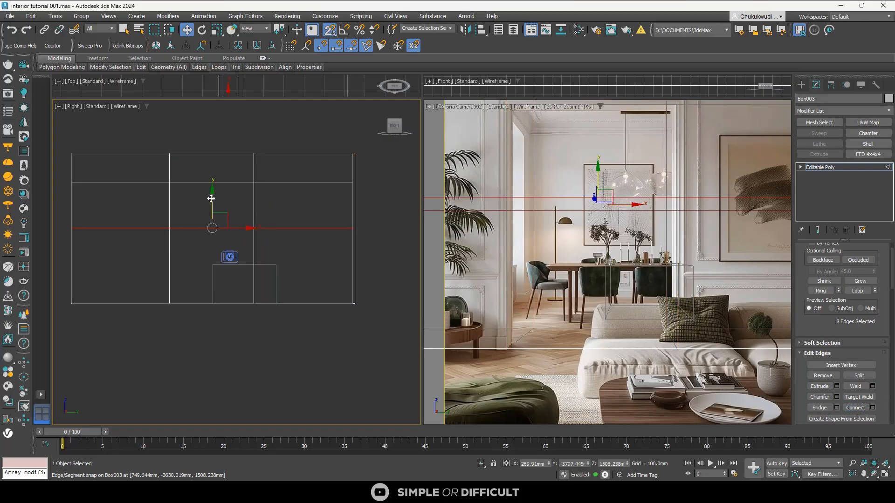
pyautogui.moveTo(213, 195)
pyautogui.mouseDown()
pyautogui.moveTo(222, 183)
pyautogui.moveTo(230, 192)
pyautogui.mouseUp()
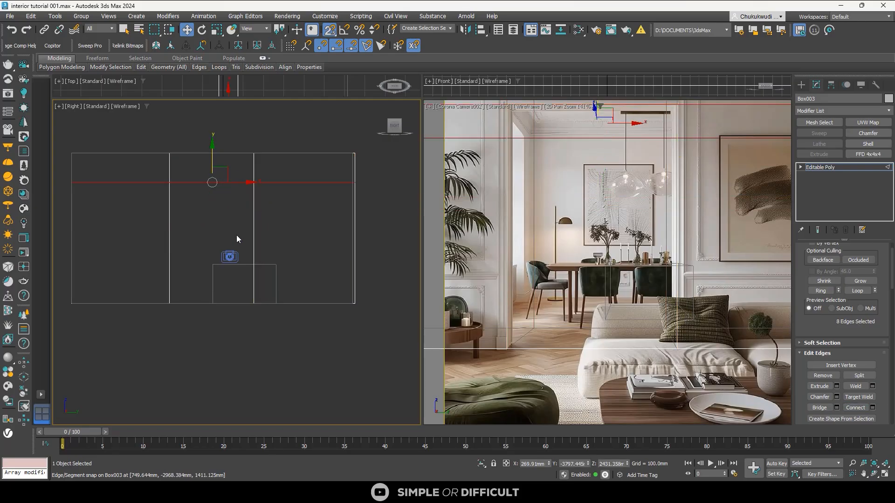
# Bridge the doorway polygons on both faces of the wall box to cut an open passage through the wall
pyautogui.keyDown('alt'); pyautogui.moveTo(237, 234); pyautogui.dragTo(263, 277, button='middle'); pyautogui.keyUp('alt')
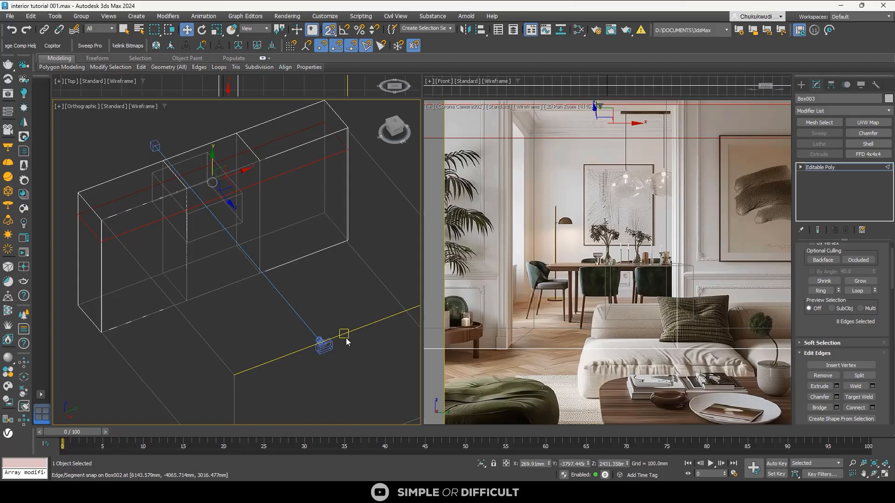
pyautogui.press('4')
pyautogui.click(246, 232)
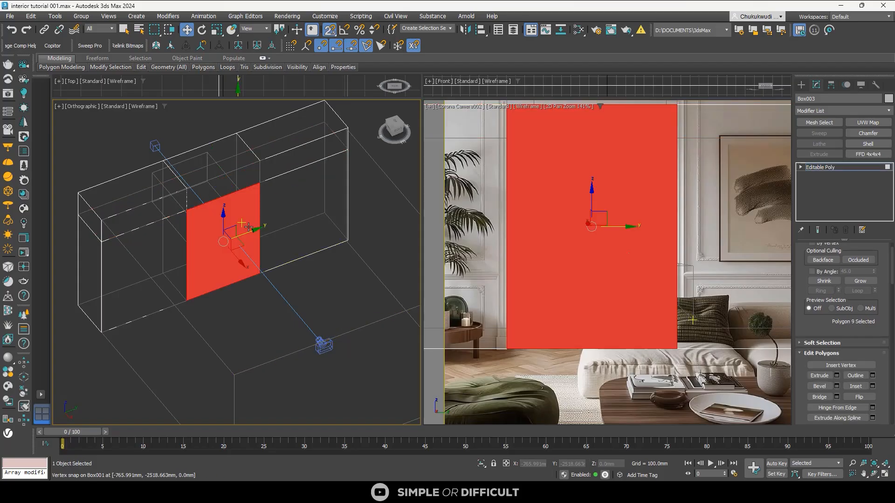
pyautogui.scroll(-3, 244, 240)
pyautogui.moveTo(239, 245); pyautogui.dragTo(405, 235, button='middle')
pyautogui.press('super')
pyautogui.press('super')
pyautogui.keyDown('ctrl'); pyautogui.click(237, 276); pyautogui.keyUp('ctrl')
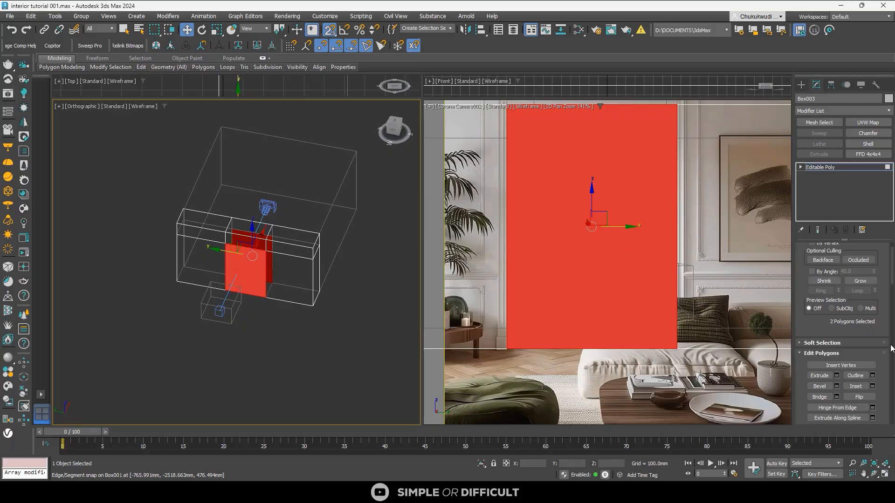
pyautogui.click(820, 397)
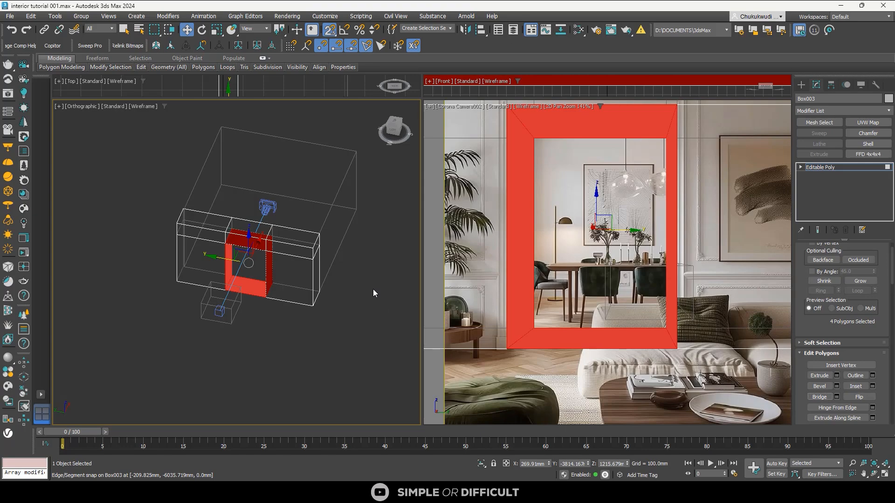
# Frame the whole wall box in a top view and compare the doorway's lower left corner with the reference photo
pyautogui.click(800, 85)
pyautogui.scroll(-2, 290, 272)
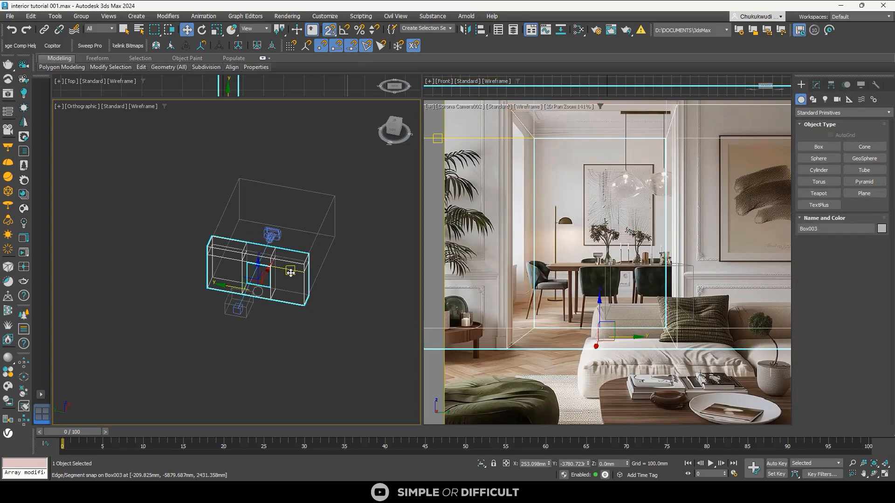
pyautogui.press('t')
pyautogui.press('z')
pyautogui.scroll(-2, 254, 242)
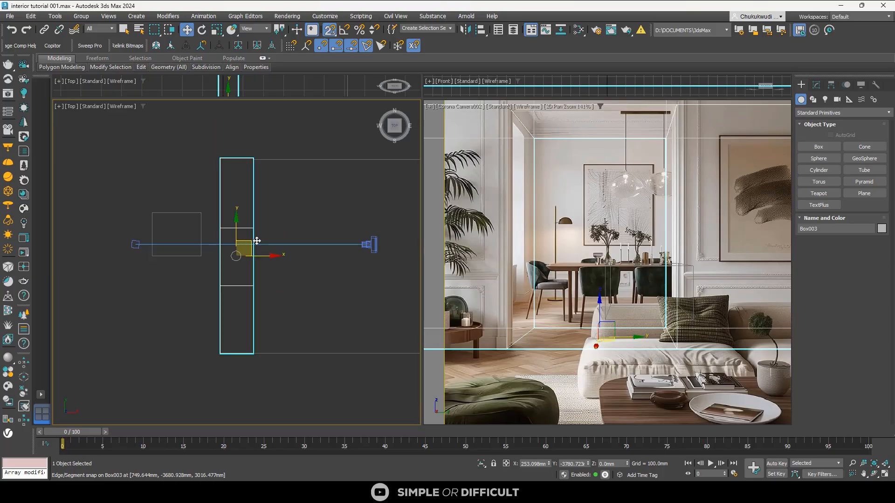
pyautogui.click(816, 84)
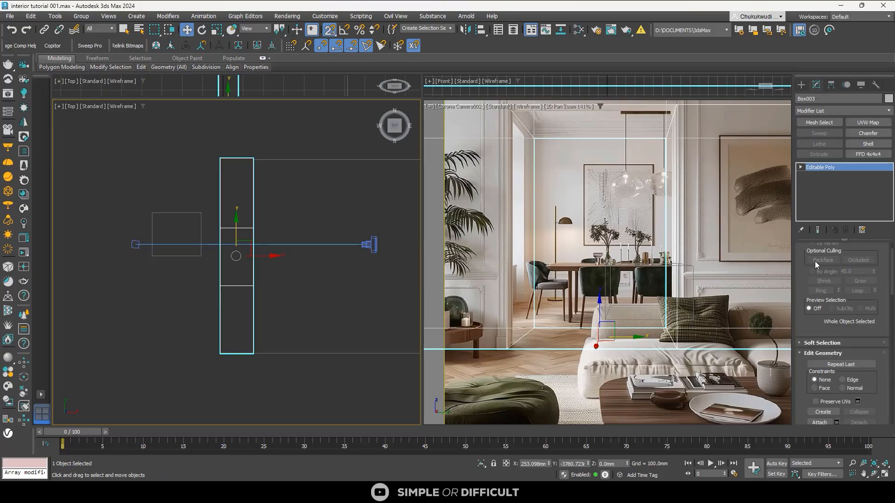
pyautogui.scroll(9, 510, 349)
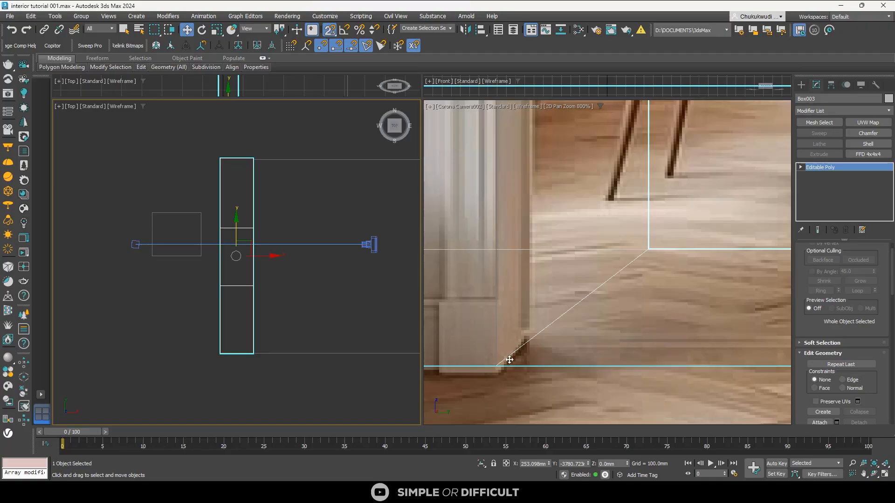
pyautogui.scroll(-2, 516, 351)
pyautogui.click(802, 86)
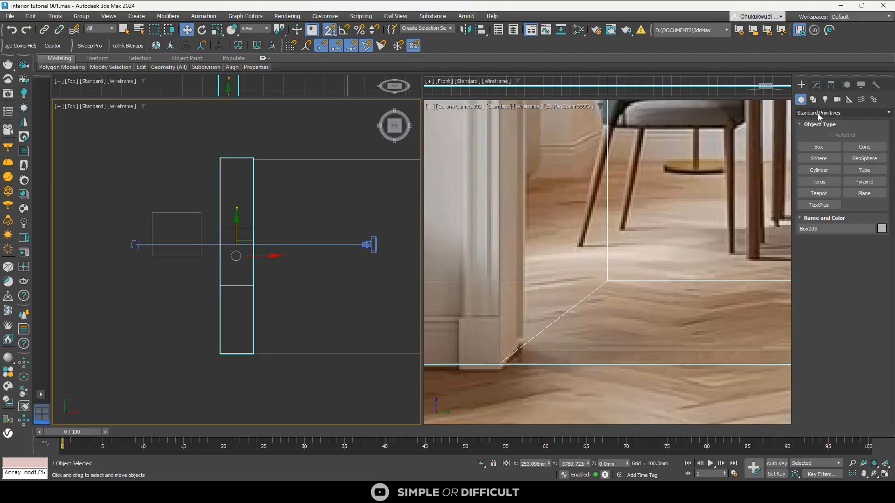
pyautogui.click(816, 86)
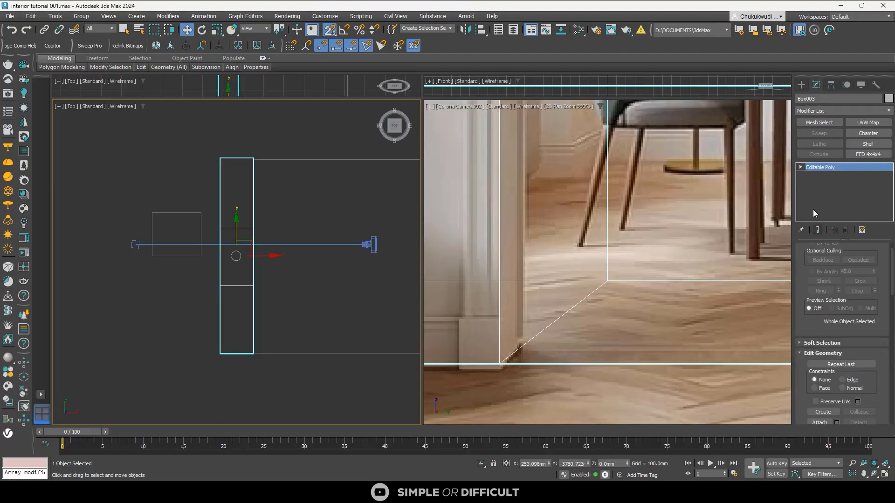
# Thin the wall by moving its far-side vertices toward the room to X of about 578 mm, matching the doorway depth in the photo
pyautogui.click(801, 167)
pyautogui.click(818, 176)
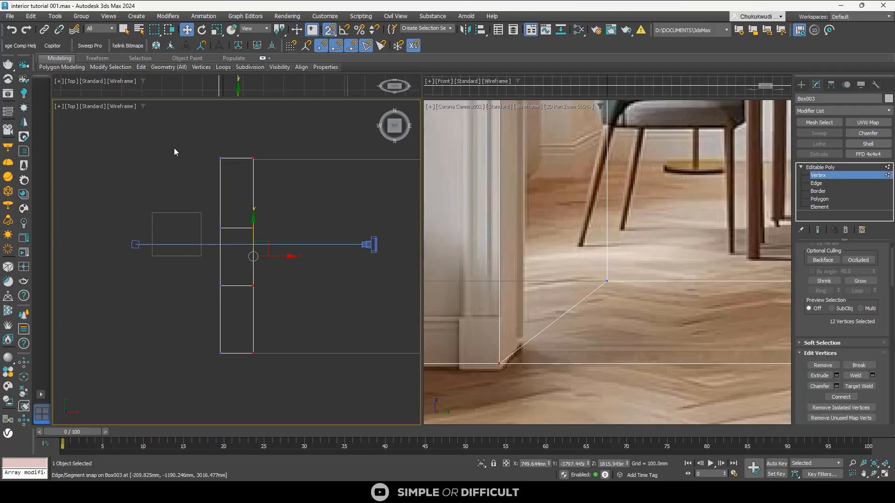
pyautogui.moveTo(240, 361); pyautogui.dragTo(239, 362)
pyautogui.press('s')
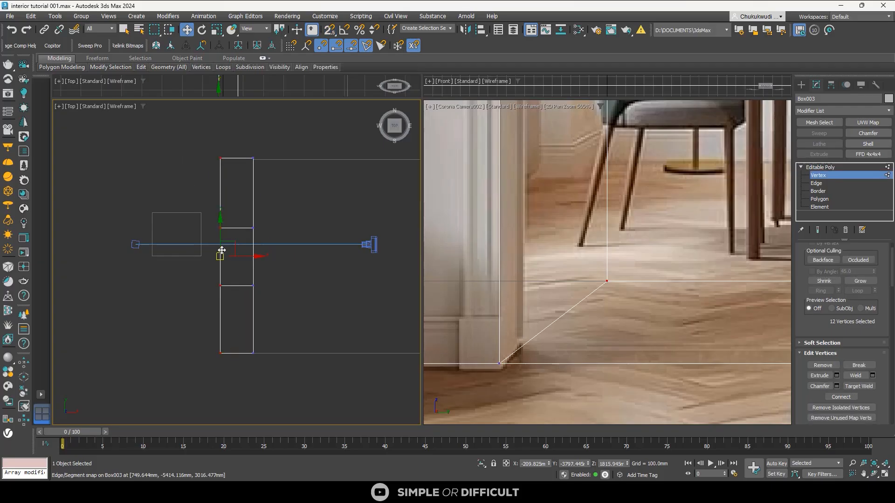
pyautogui.scroll(2, 242, 259)
pyautogui.scroll(2, 241, 257)
pyautogui.moveTo(219, 254); pyautogui.dragTo(293, 315)
pyautogui.scroll(-3, 204, 322)
pyautogui.scroll(-3, 555, 297)
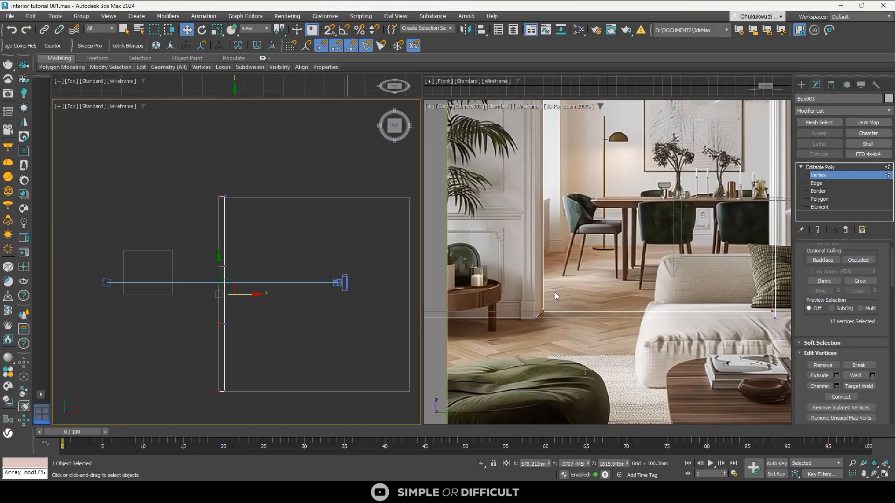
# Examine the doorway's upper corners and right jamb against the reference photo in the camera view
pyautogui.scroll(-3, 571, 209)
pyautogui.scroll(6, 561, 135)
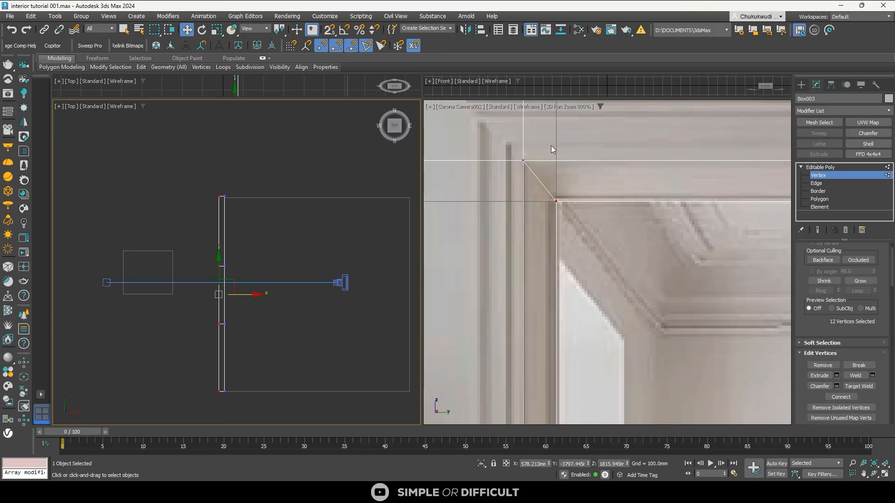
pyautogui.scroll(2, 545, 150)
pyautogui.scroll(-6, 527, 151)
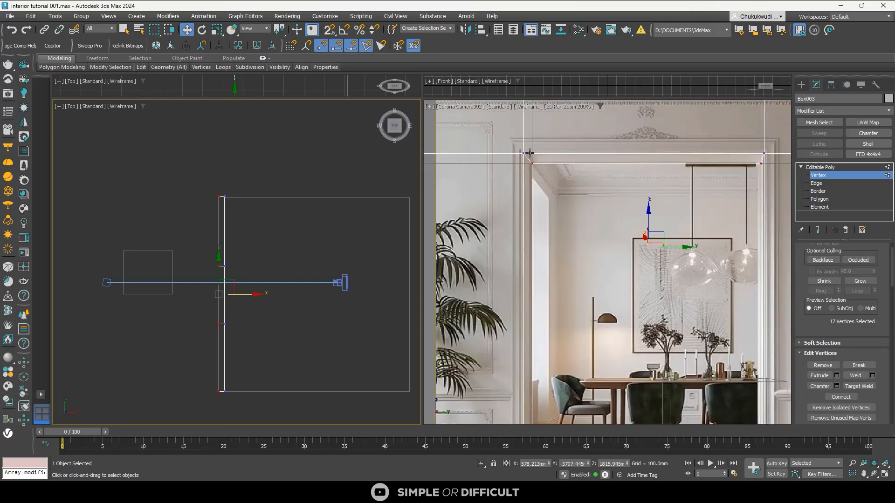
pyautogui.scroll(5, 529, 158)
pyautogui.scroll(-5, 643, 160)
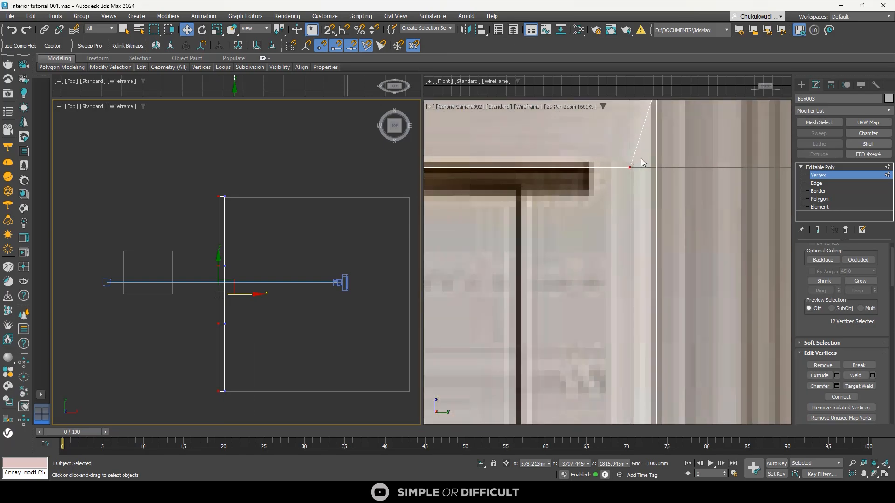
pyautogui.scroll(6, 634, 225)
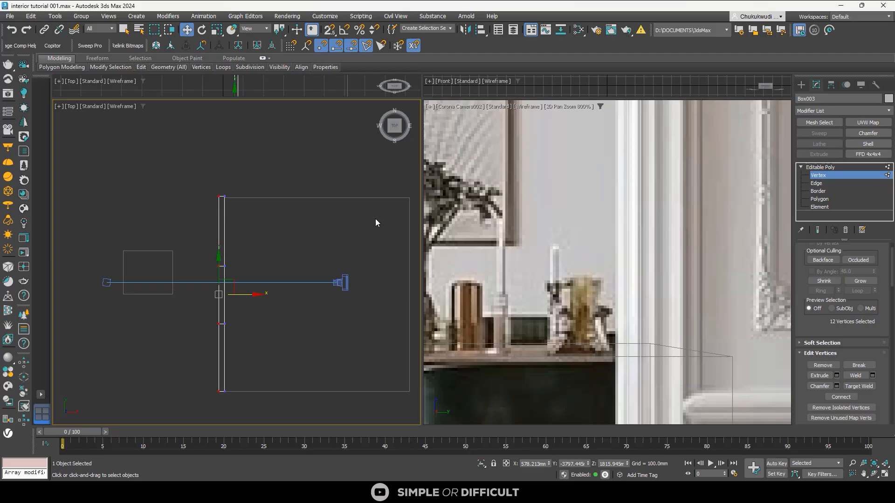
pyautogui.scroll(3, 230, 292)
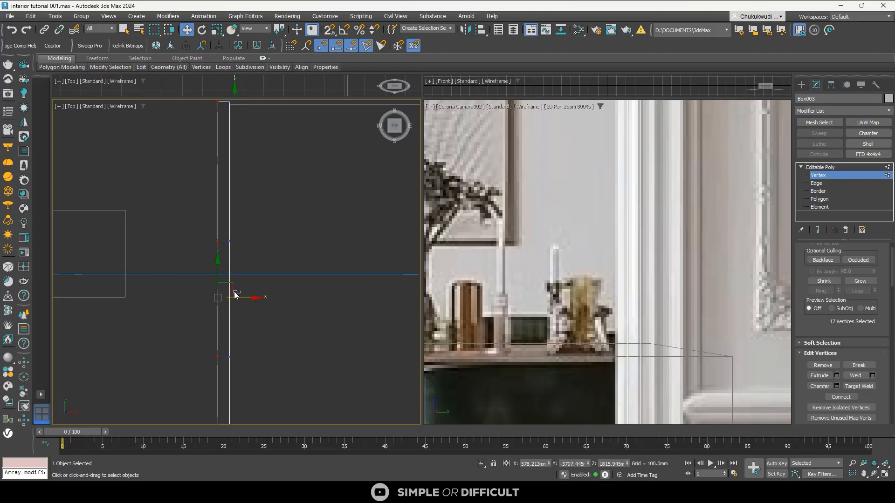
# Try thickening the wall by moving its far-side vertices away from the room to X of about 477 mm
pyautogui.click(234, 292)
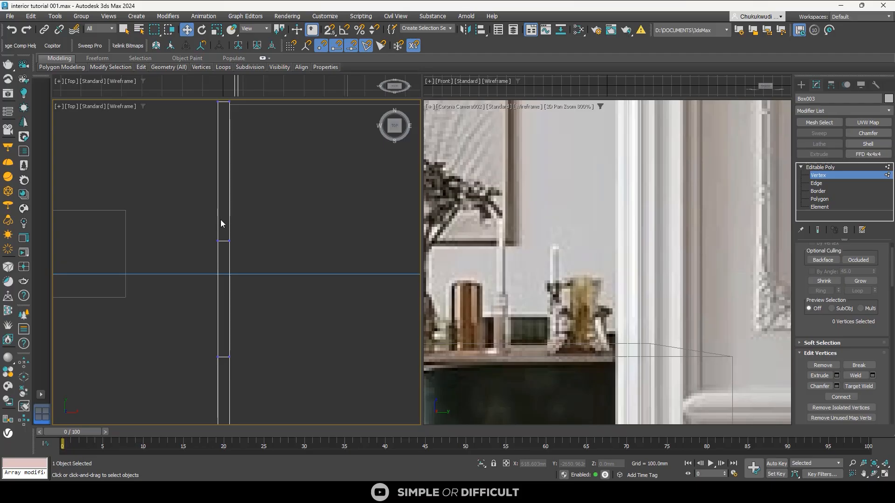
pyautogui.hotkey('ctrl', 'z')
pyautogui.scroll(3, 235, 295)
pyautogui.moveTo(235, 303); pyautogui.dragTo(207, 297)
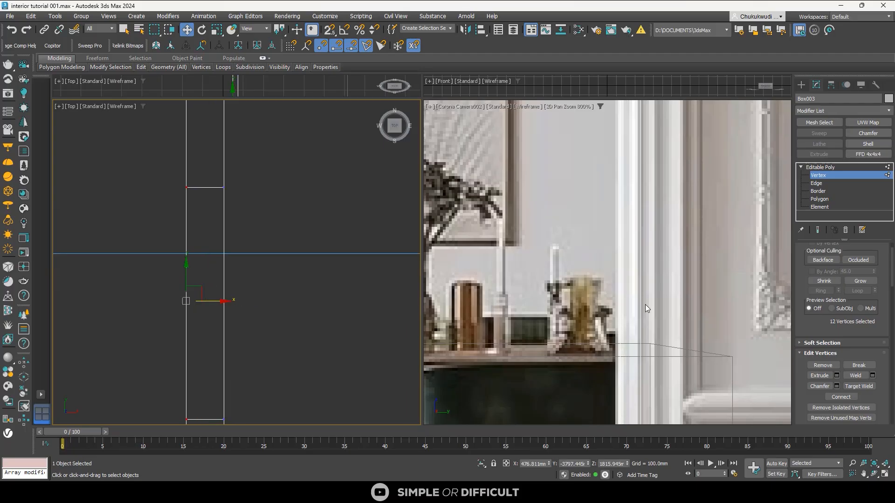
# Compare the inner edges of the doorway with the photo at the lower left and upper left corners
pyautogui.scroll(-4, 645, 304)
pyautogui.scroll(3, 479, 336)
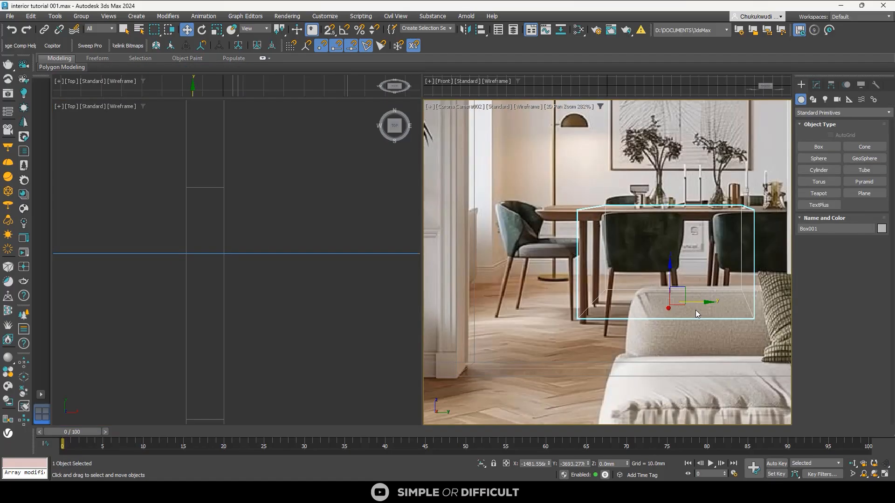
pyautogui.scroll(-3, 298, 265)
pyautogui.scroll(-4, 298, 264)
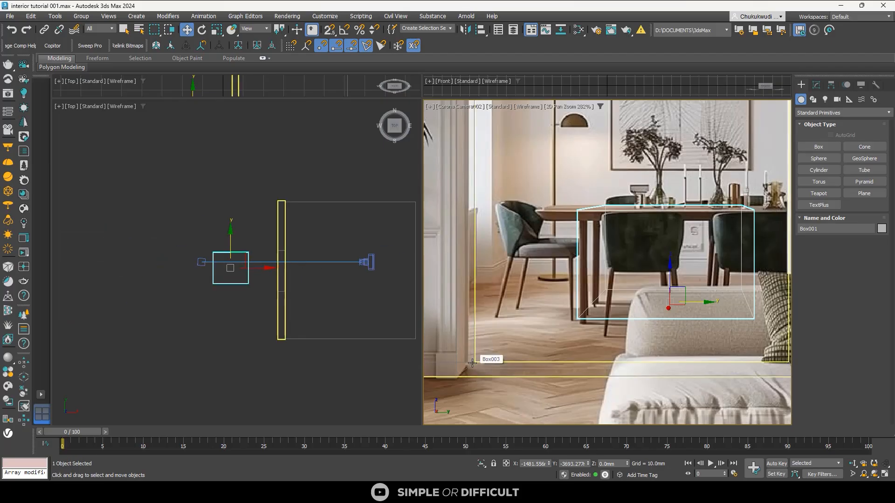
pyautogui.scroll(2, 218, 267)
pyautogui.scroll(3, 467, 369)
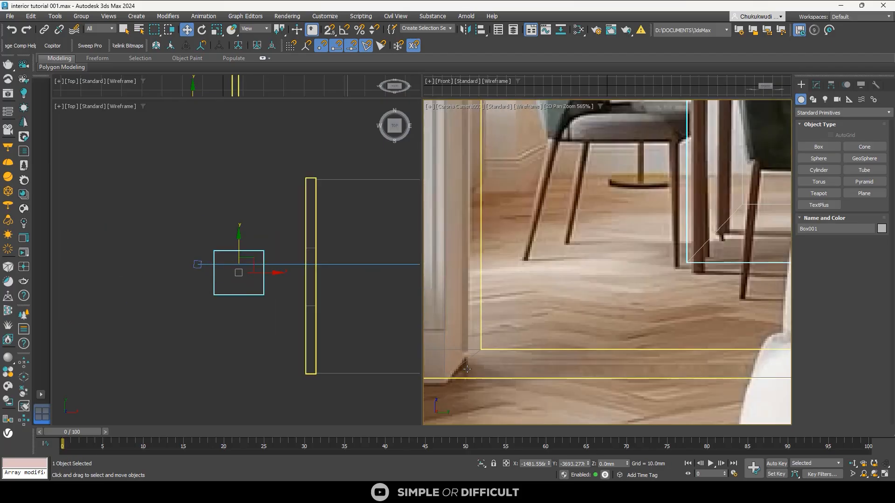
pyautogui.scroll(-9, 471, 353)
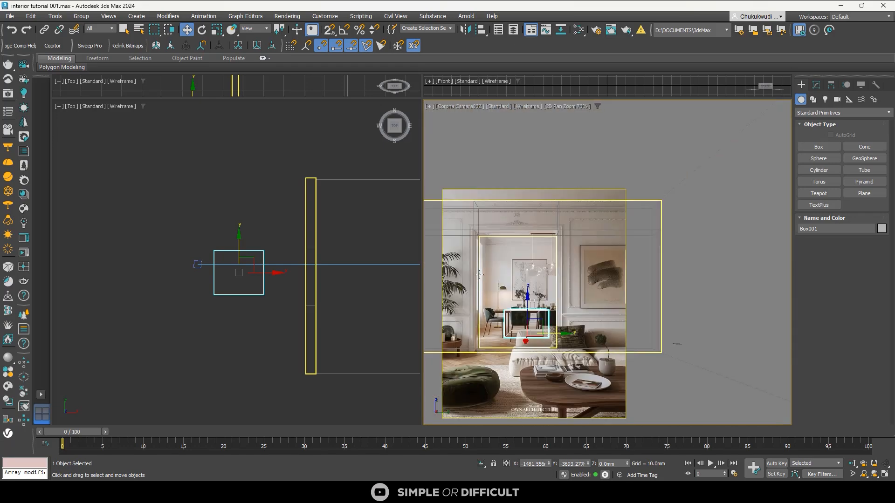
pyautogui.scroll(3, 468, 200)
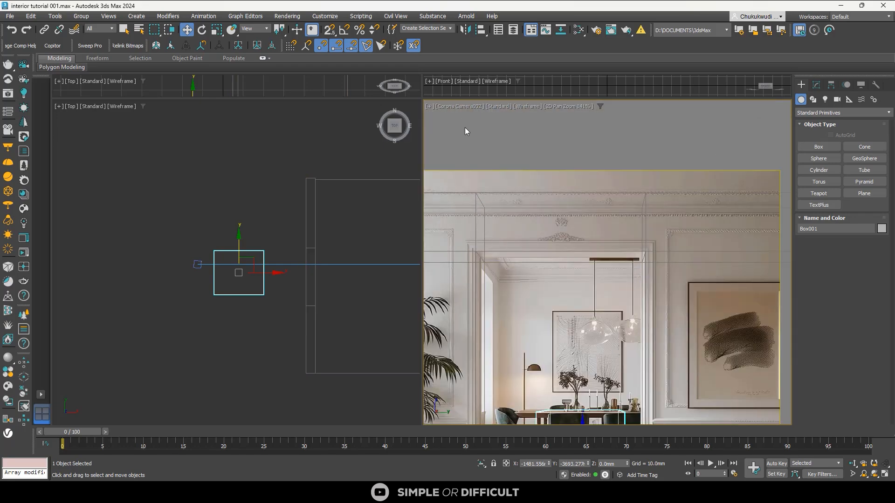
pyautogui.scroll(-3, 525, 226)
pyautogui.scroll(3, 523, 255)
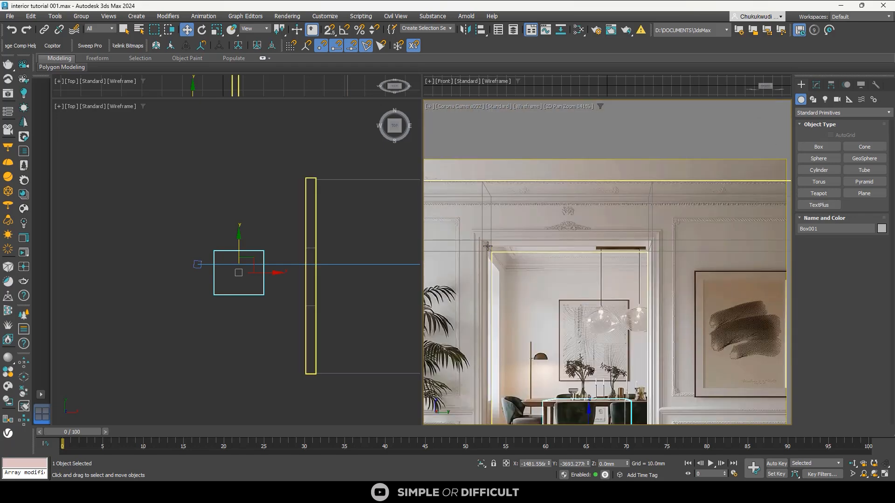
pyautogui.scroll(6, 522, 254)
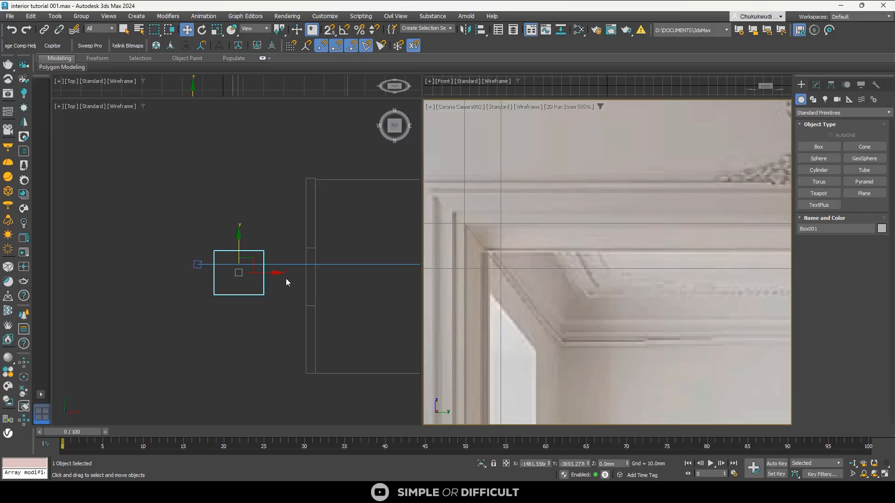
# Move the wall box's far-side vertices back toward the room to X of about 577 mm, aligning the inner doorway edge with the photo
pyautogui.click(309, 251)
pyautogui.press('1')
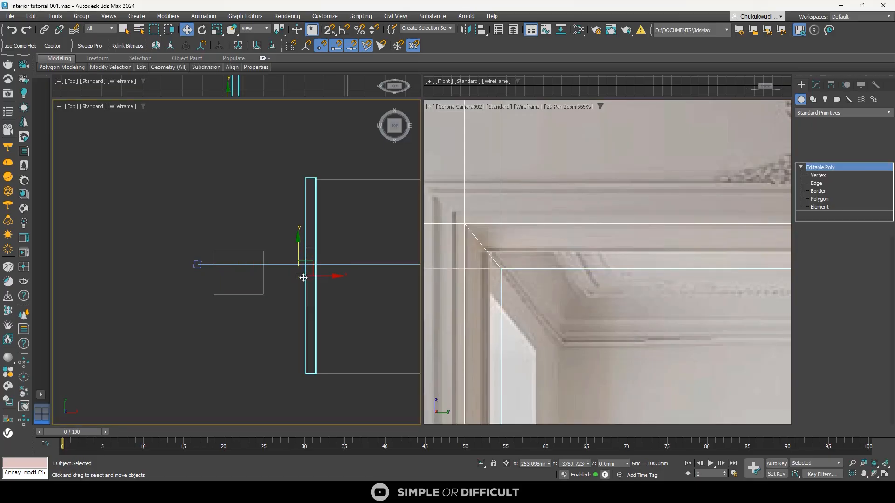
pyautogui.scroll(1, 312, 275)
pyautogui.moveTo(312, 273); pyautogui.dragTo(313, 237, button='middle')
pyautogui.scroll(-2, 302, 195)
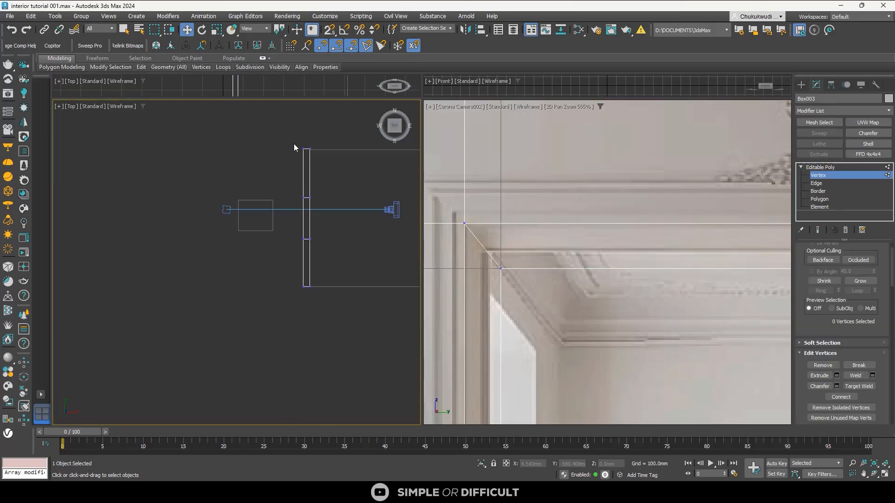
pyautogui.hotkey('ctrl', 'a')
pyautogui.scroll(4, 310, 224)
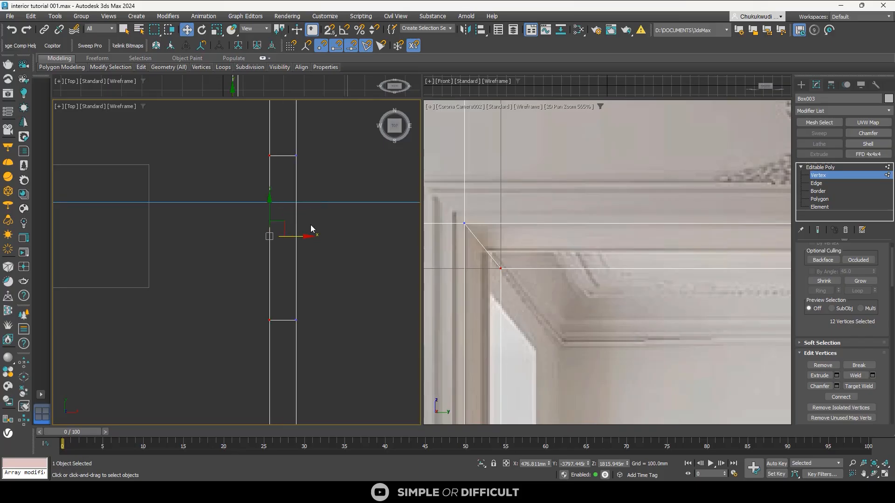
pyautogui.moveTo(296, 234); pyautogui.dragTo(306, 242)
pyautogui.scroll(-6, 385, 228)
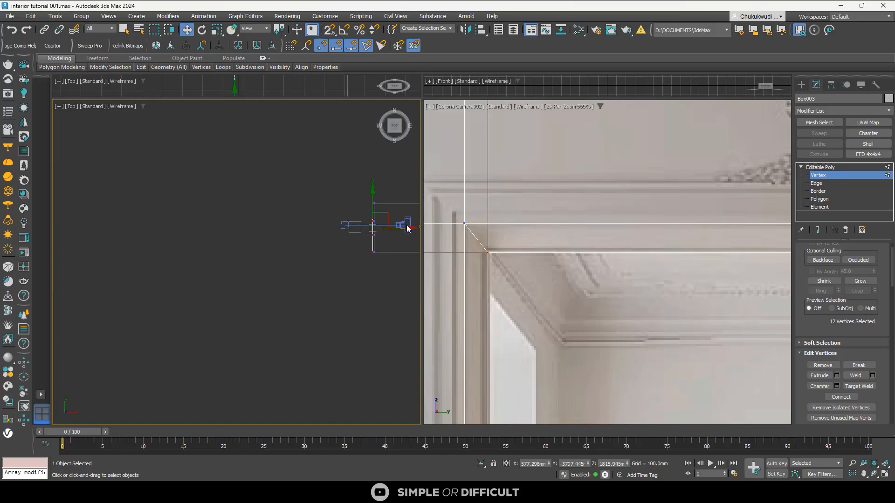
# Check the doorway's upper right corner and the overall fit of the wall against the reference photo
pyautogui.scroll(-3, 594, 237)
pyautogui.scroll(4, 614, 232)
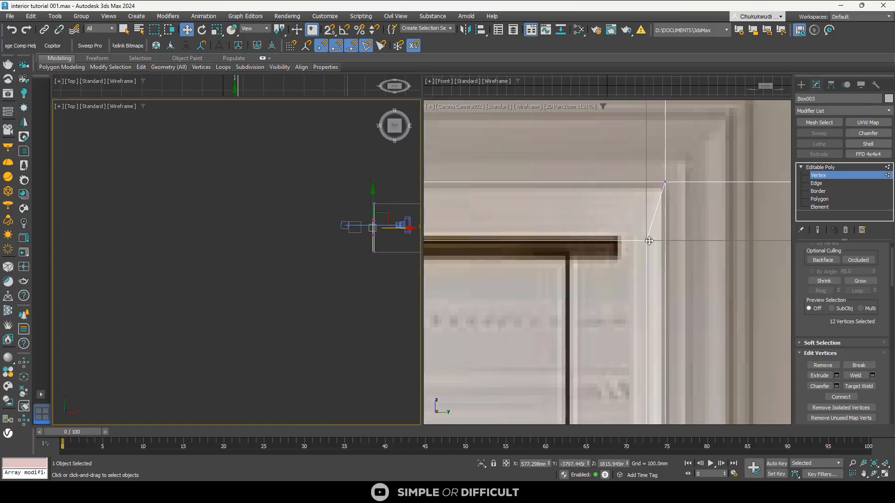
pyautogui.scroll(2, 660, 231)
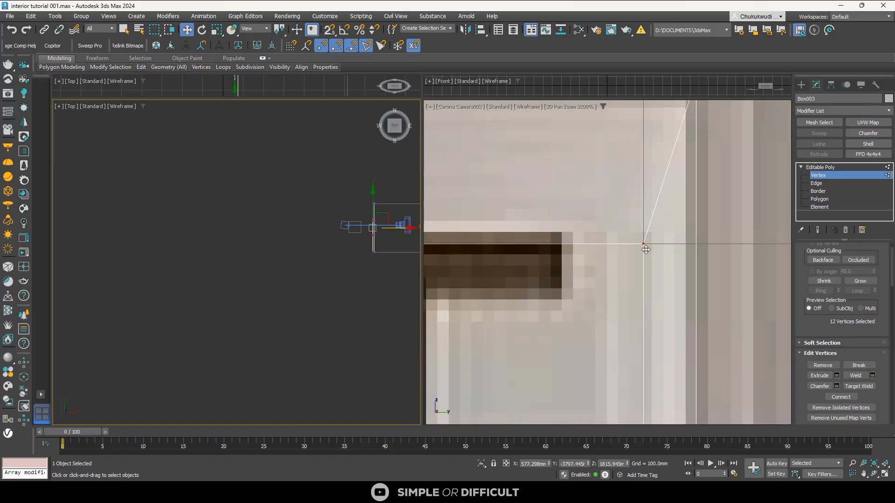
pyautogui.scroll(-1, 650, 247)
pyautogui.scroll(-5, 649, 251)
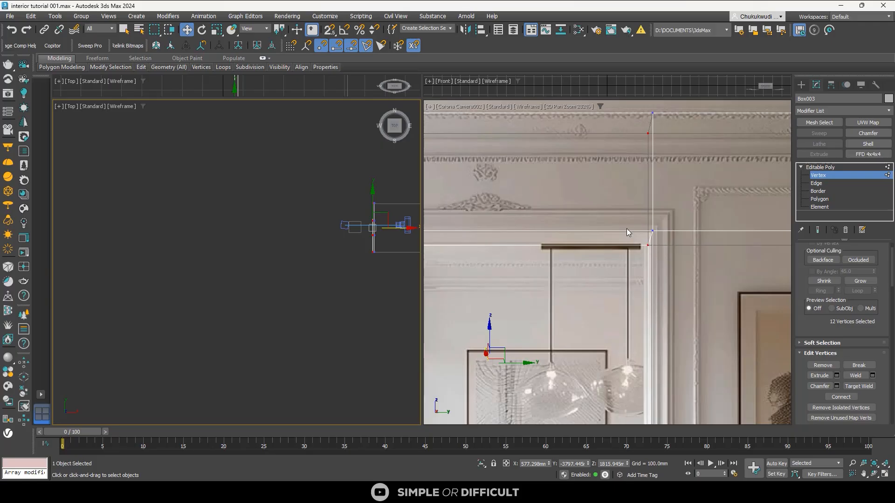
pyautogui.scroll(-3, 626, 232)
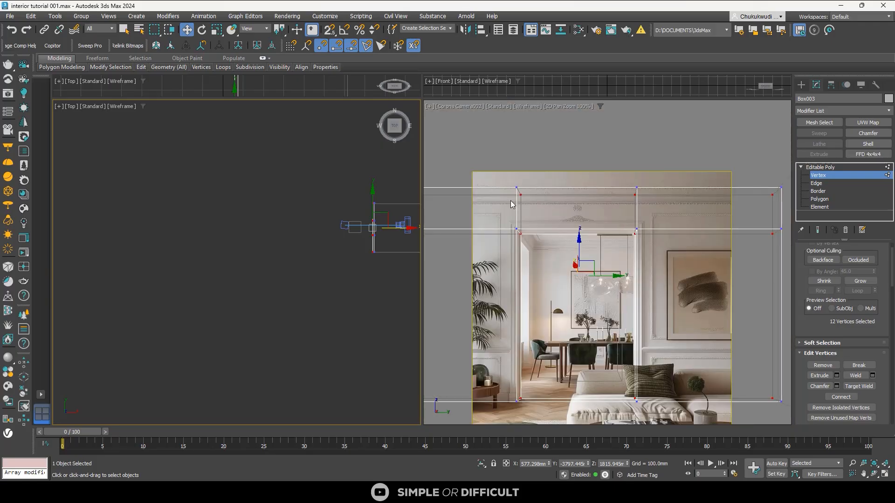
# Create a box beyond the doorway for the dining room's back wall, about 3920 mm long, 1156 mm wide and 3945 mm high
pyautogui.scroll(3, 509, 202)
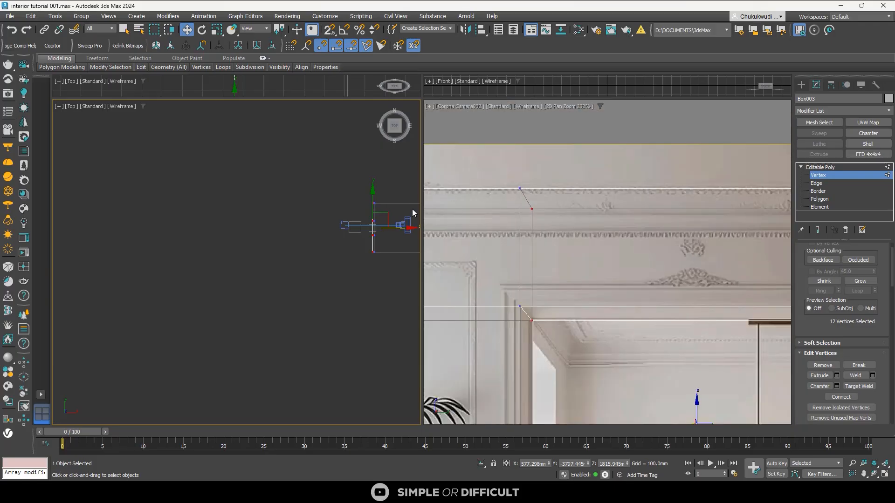
pyautogui.click(801, 85)
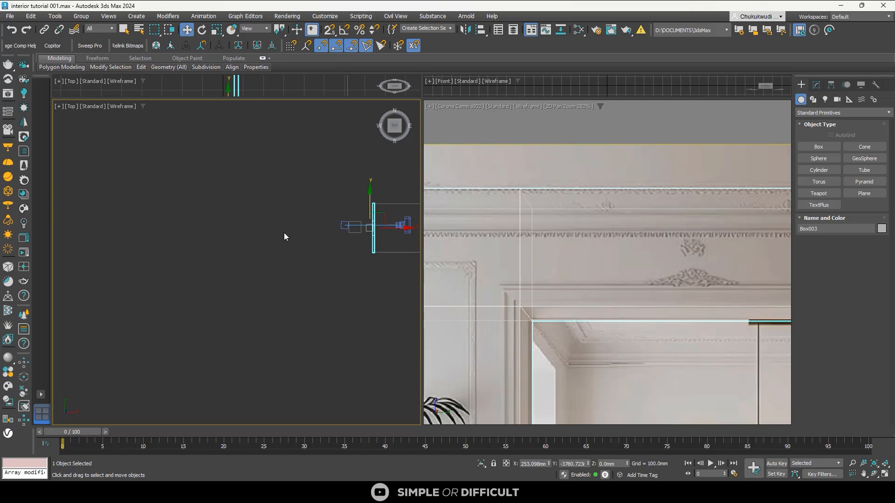
pyautogui.scroll(3, 383, 219)
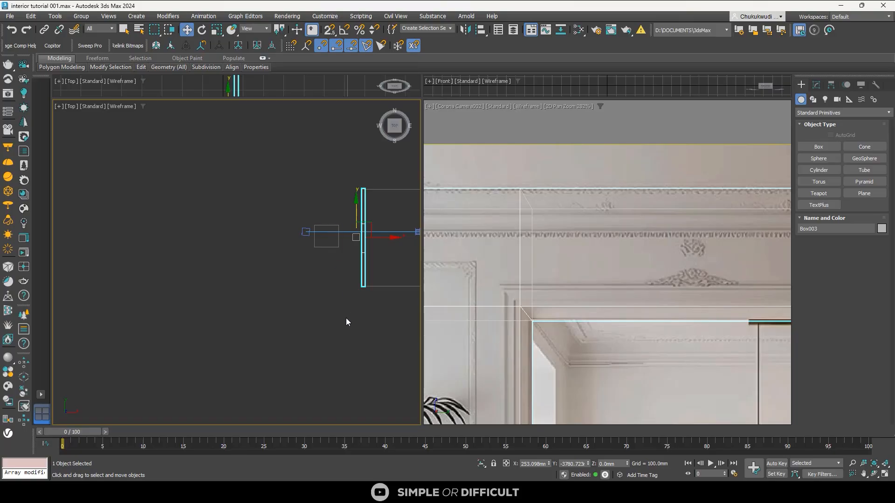
pyautogui.keyDown('alt'); pyautogui.moveTo(373, 298); pyautogui.dragTo(244, 249, button='middle'); pyautogui.keyUp('alt')
pyautogui.scroll(3, 251, 249)
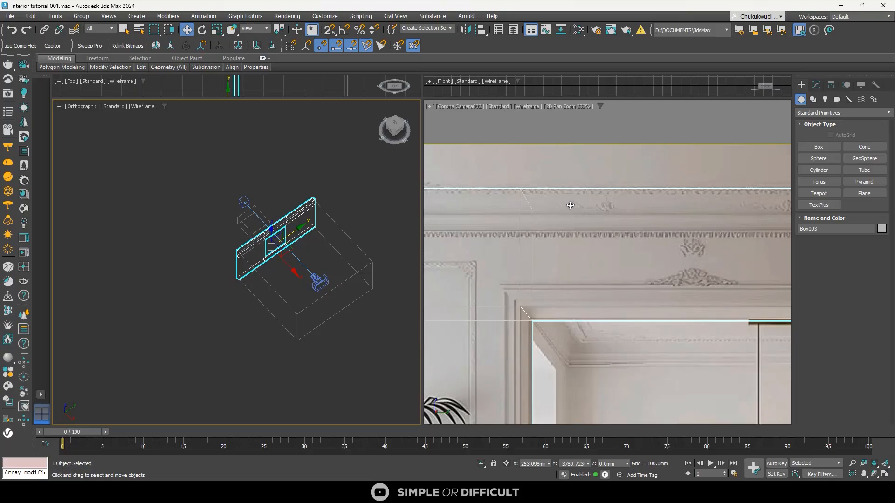
pyautogui.scroll(-5, 573, 208)
pyautogui.scroll(5, 575, 290)
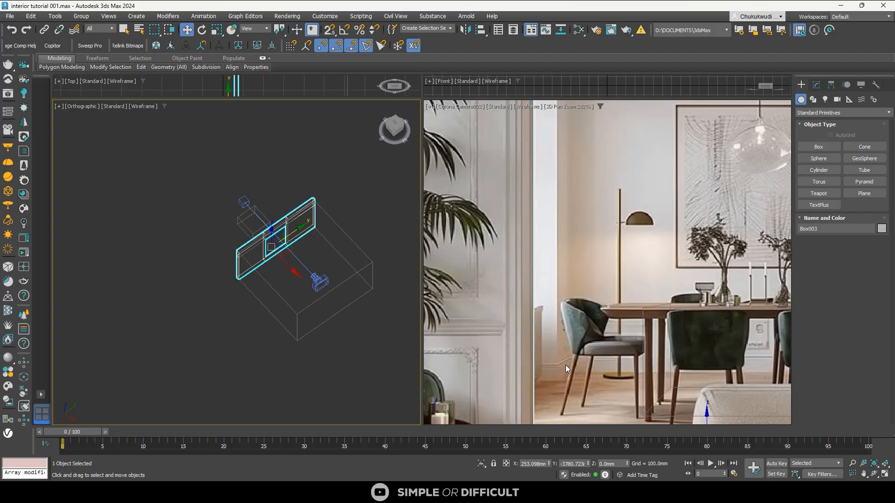
pyautogui.scroll(-6, 567, 367)
pyautogui.scroll(5, 568, 376)
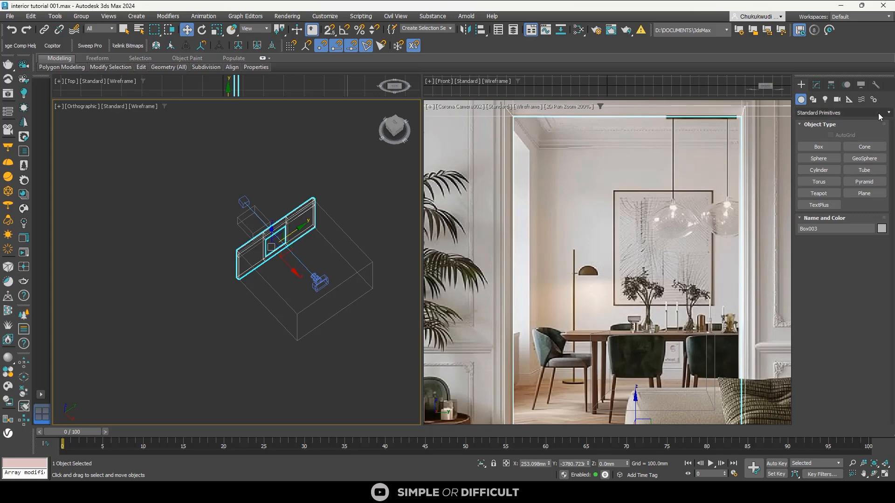
pyautogui.click(821, 147)
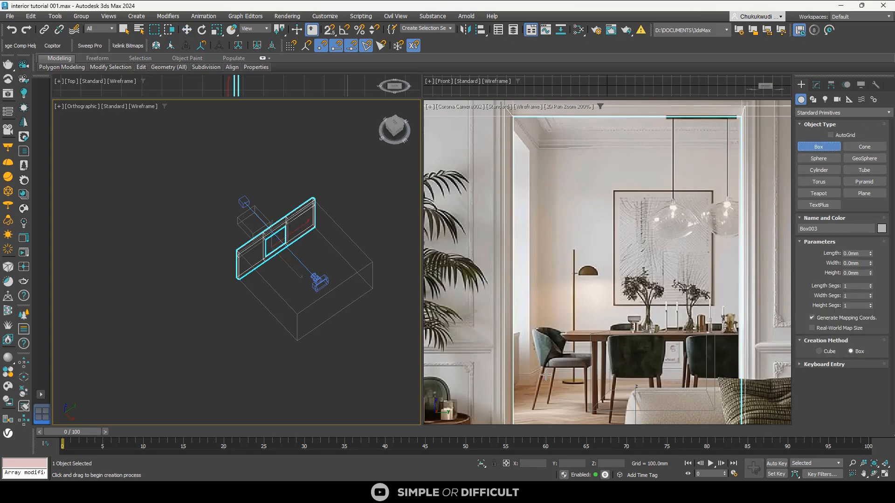
pyautogui.moveTo(544, 377); pyautogui.dragTo(807, 388)
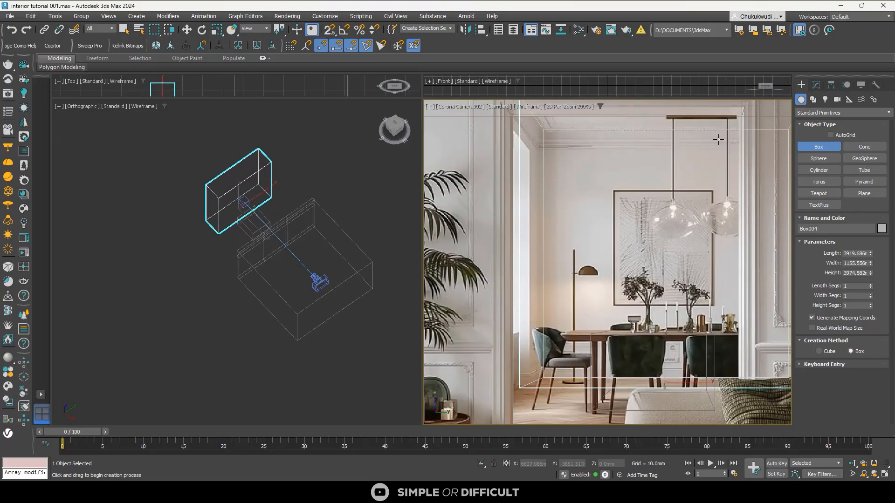
# Turn the camera view's 2D Pan Zoom Mode off and on again and compare the new box's upper corner with the dining-room corner in the photo
pyautogui.click(586, 107)
pyautogui.click(586, 114)
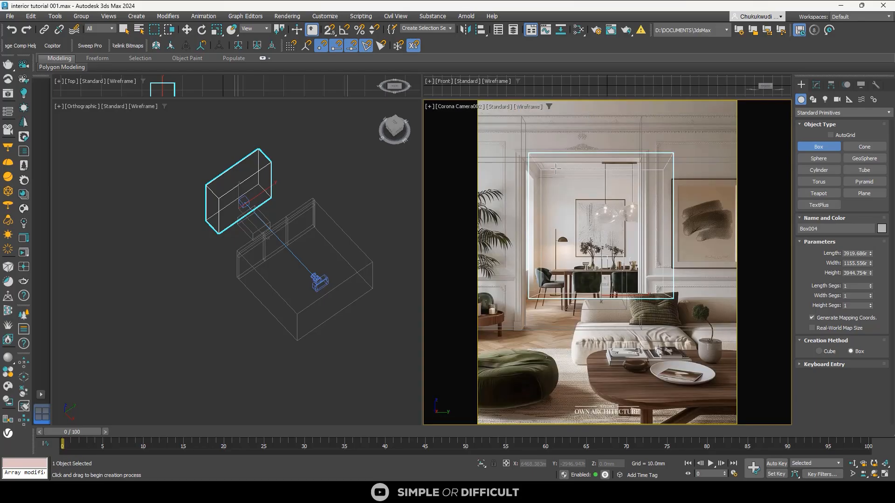
pyautogui.click(429, 107)
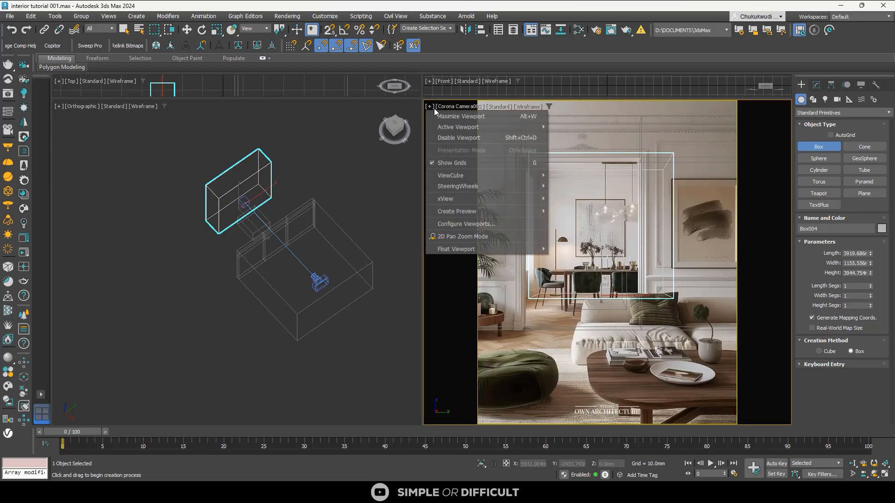
pyautogui.click(454, 237)
pyautogui.scroll(5, 533, 209)
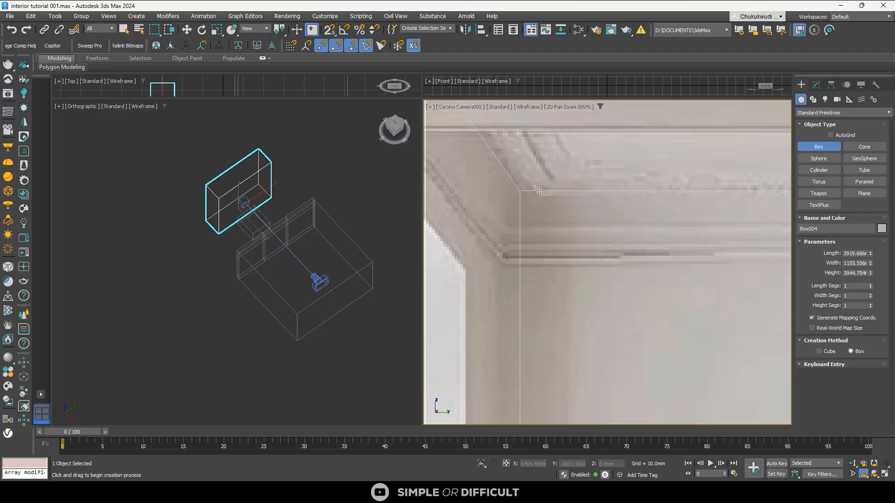
pyautogui.scroll(-4, 535, 192)
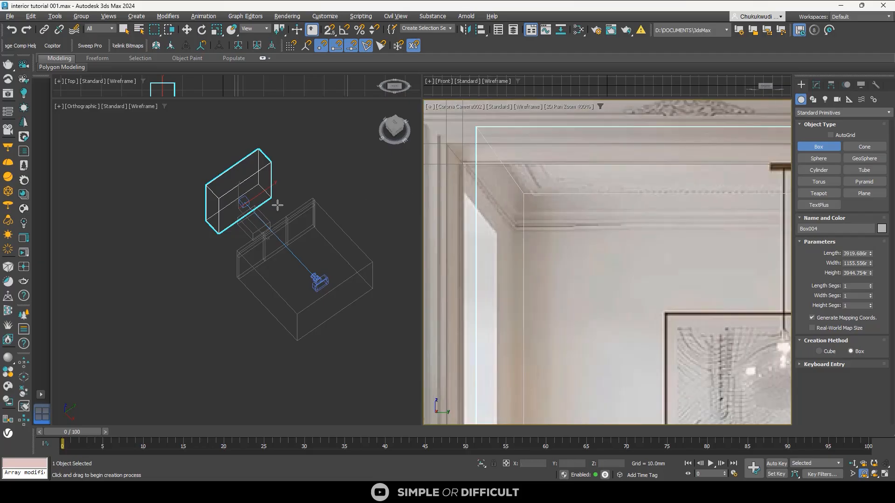
# Convert the new back-wall box to an Editable Poly and enter vertex editing
pyautogui.moveTo(277, 205)
pyautogui.keyDown('alt'); pyautogui.mouseDown(button='middle')
pyautogui.moveTo(279, 192)
pyautogui.moveTo(286, 196)
pyautogui.mouseUp(button='middle'); pyautogui.keyUp('alt')
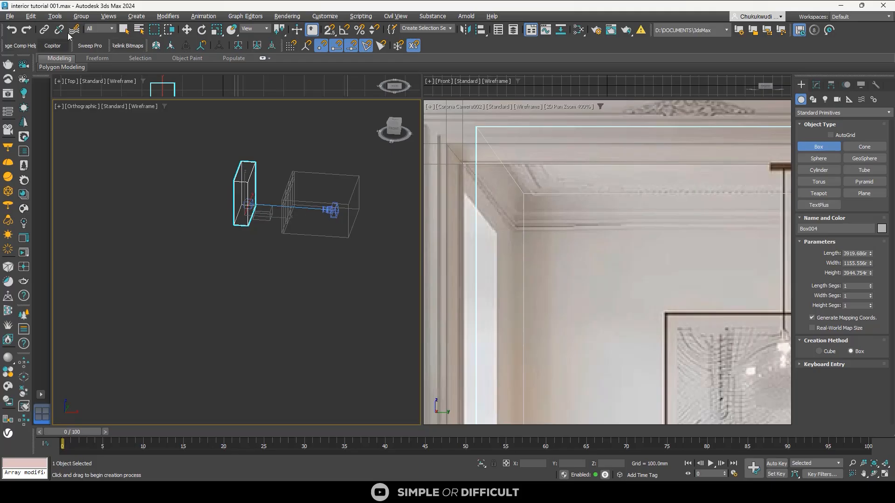
pyautogui.click(186, 29)
pyautogui.rightClick(247, 176)
pyautogui.moveTo(280, 300)
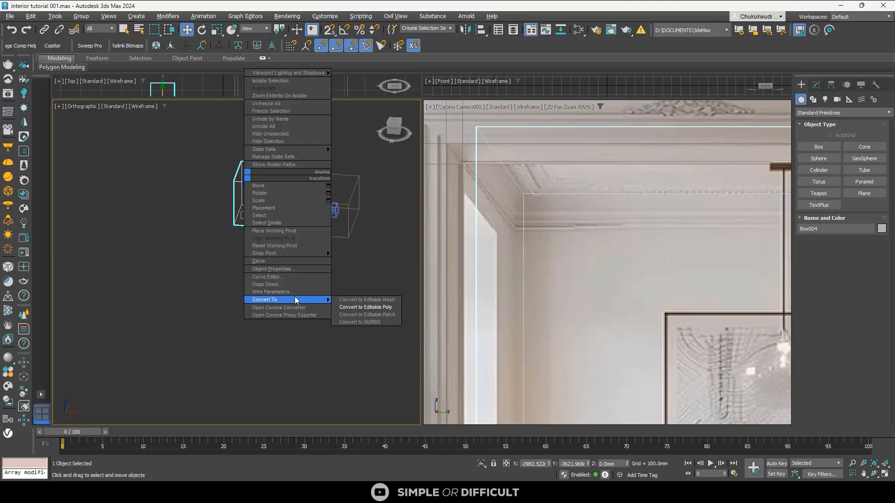
pyautogui.click(368, 308)
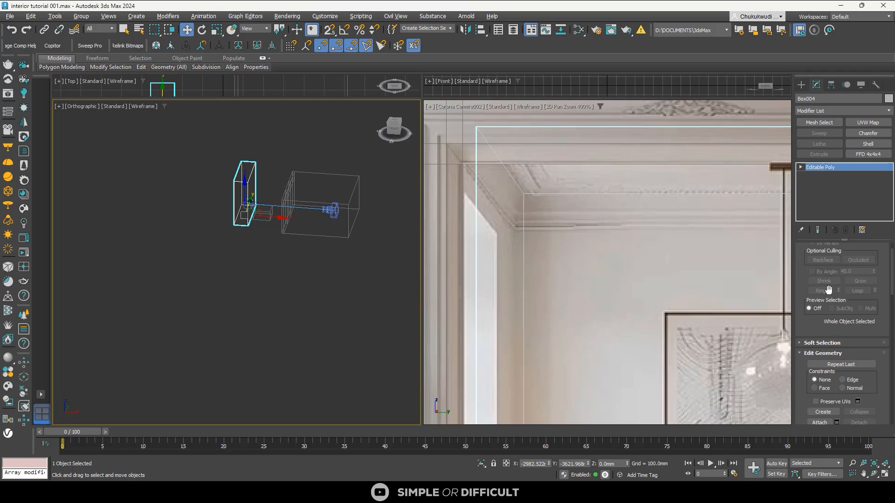
pyautogui.click(800, 167)
pyautogui.click(819, 175)
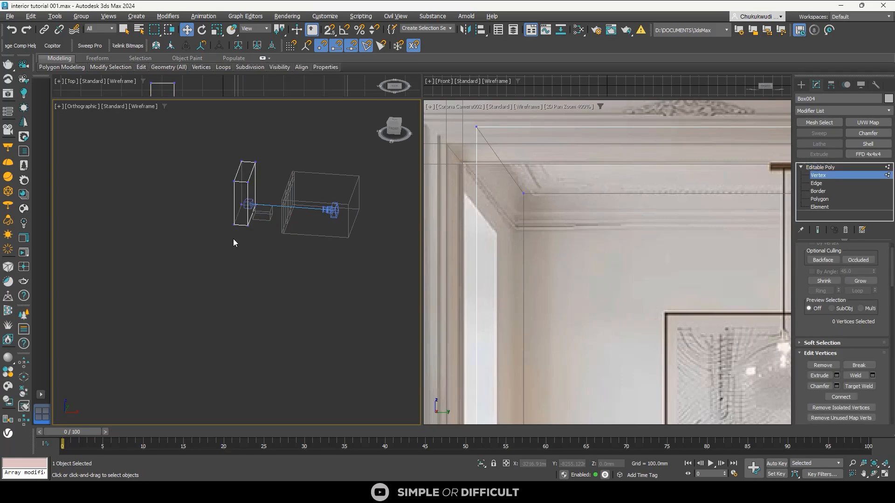
# Move the box's four window-side vertices outward to Y of about -5657 mm, aligning the edge with the photo's back-wall corner
pyautogui.keyDown('alt'); pyautogui.moveTo(247, 245); pyautogui.dragTo(254, 149, button='middle'); pyautogui.keyUp('alt')
pyautogui.moveTo(250, 110); pyautogui.dragTo(345, 277)
pyautogui.click(399, 134)
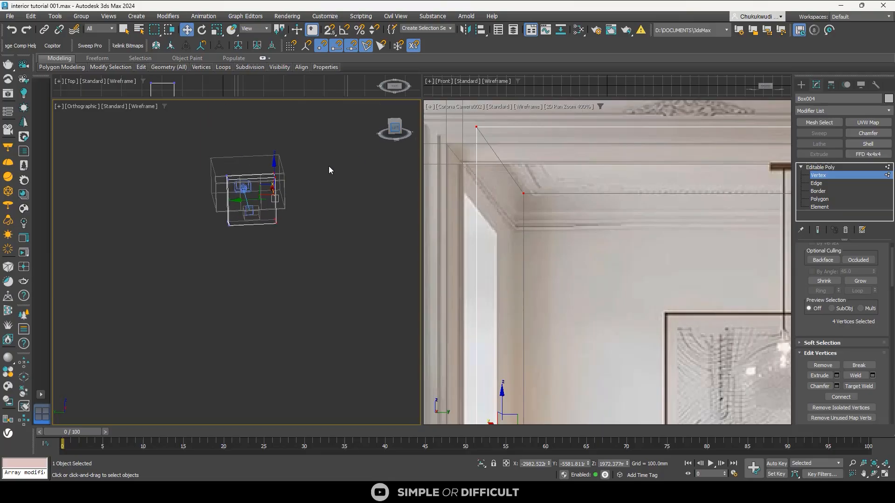
pyautogui.moveTo(308, 210); pyautogui.dragTo(310, 211)
pyautogui.scroll(-5, 577, 189)
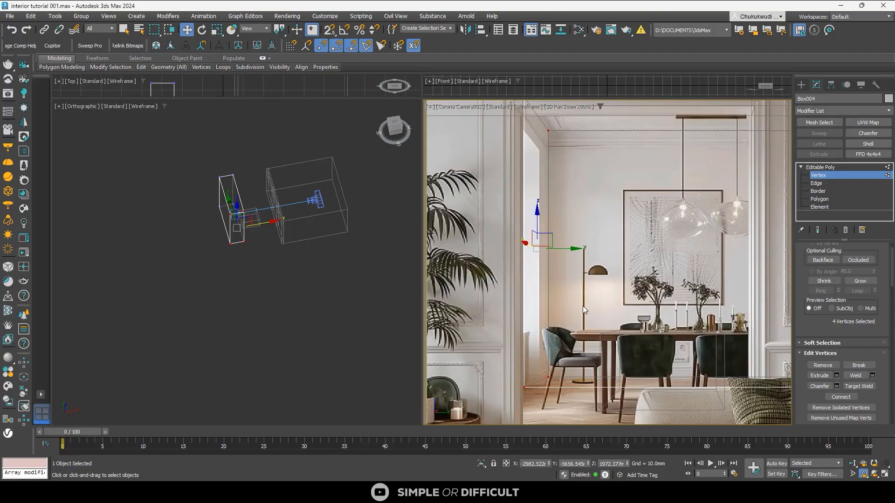
# Nudge the box's four top vertices down to Z of about 3944.1 mm in the front view, checking against the photo's ceiling line
pyautogui.moveTo(201, 162); pyautogui.dragTo(262, 217)
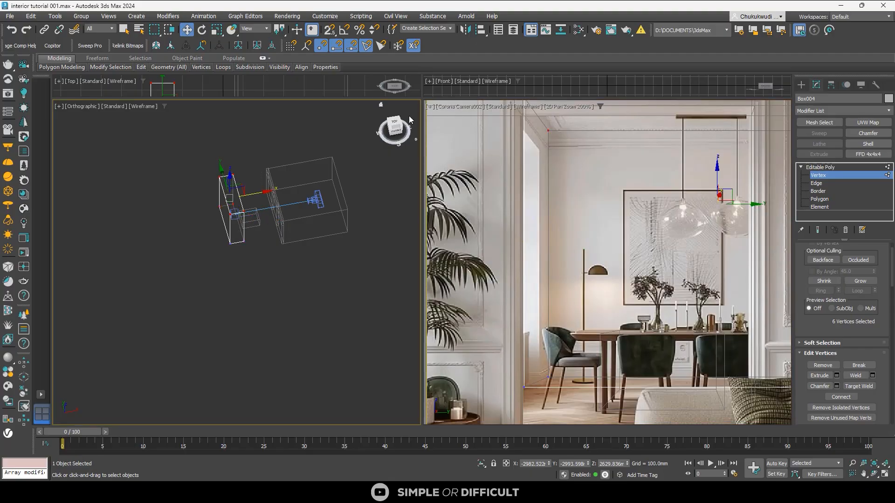
pyautogui.moveTo(395, 129); pyautogui.dragTo(342, 148)
pyautogui.press('f')
pyautogui.moveTo(189, 164); pyautogui.dragTo(249, 202)
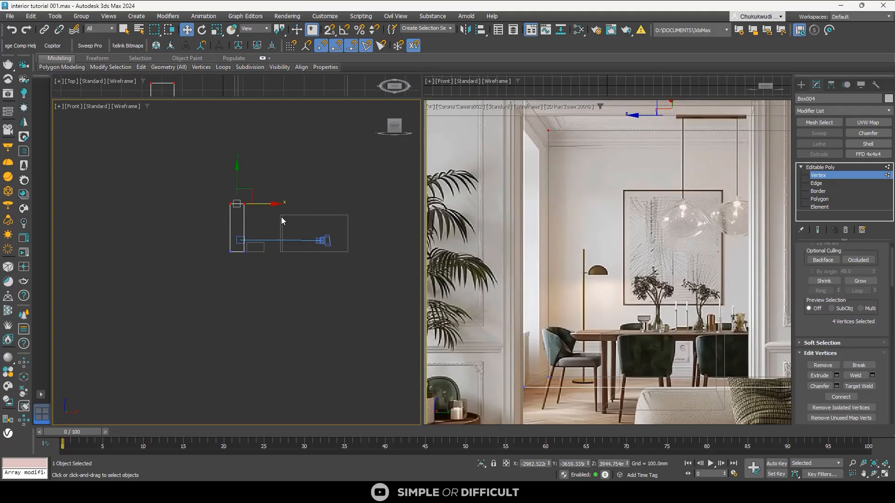
pyautogui.scroll(2, 589, 137)
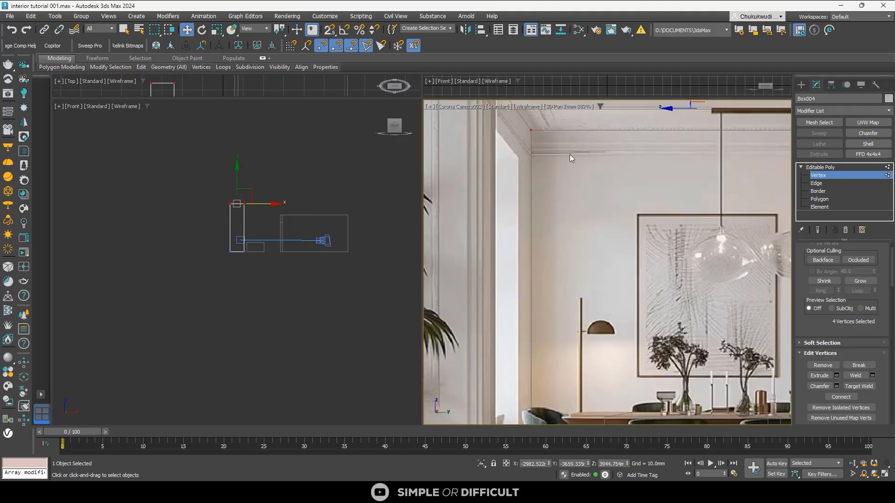
pyautogui.scroll(3, 564, 142)
pyautogui.scroll(1, 509, 139)
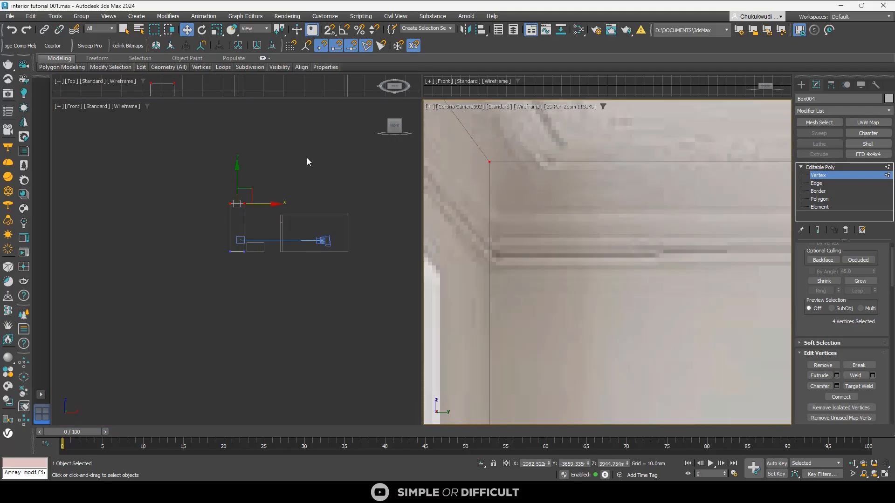
pyautogui.scroll(5, 241, 193)
pyautogui.moveTo(226, 207)
pyautogui.mouseDown()
pyautogui.moveTo(226, 222)
pyautogui.moveTo(227, 206)
pyautogui.mouseUp()
pyautogui.scroll(-6, 479, 245)
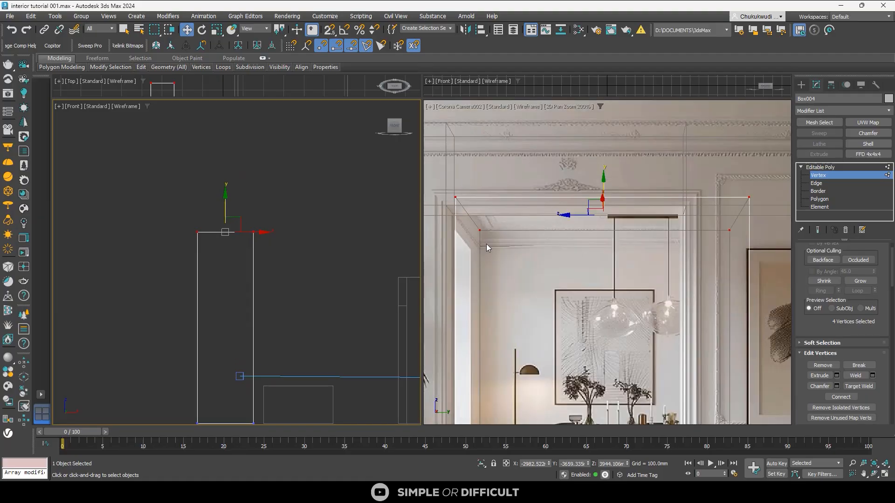
pyautogui.scroll(-3, 279, 261)
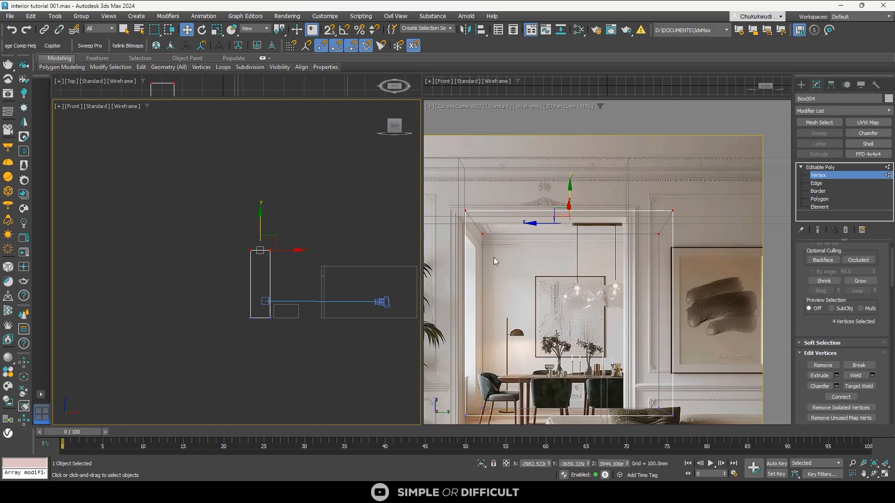
# Thin the box from the top view by moving its four camera-side vertices to X of about -3097 mm, and check the fit against the photo
pyautogui.keyDown('alt'); pyautogui.moveTo(275, 287); pyautogui.dragTo(275, 361, button='middle'); pyautogui.keyUp('alt')
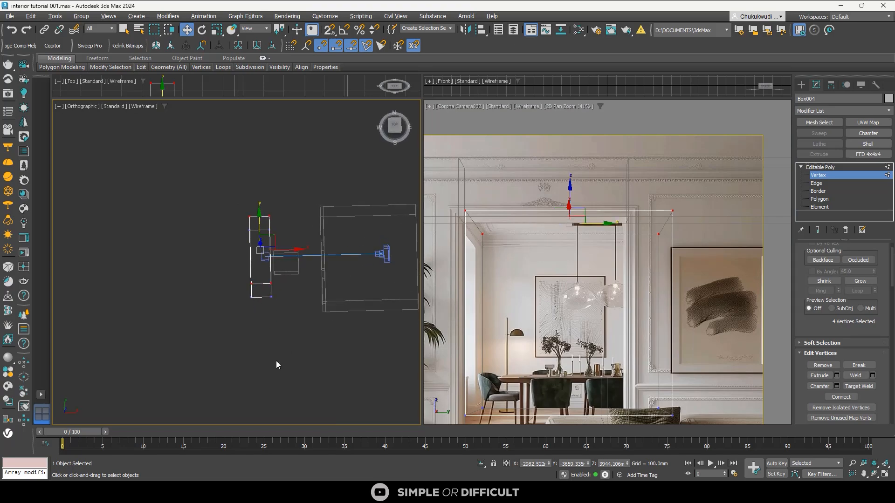
pyautogui.click(394, 126)
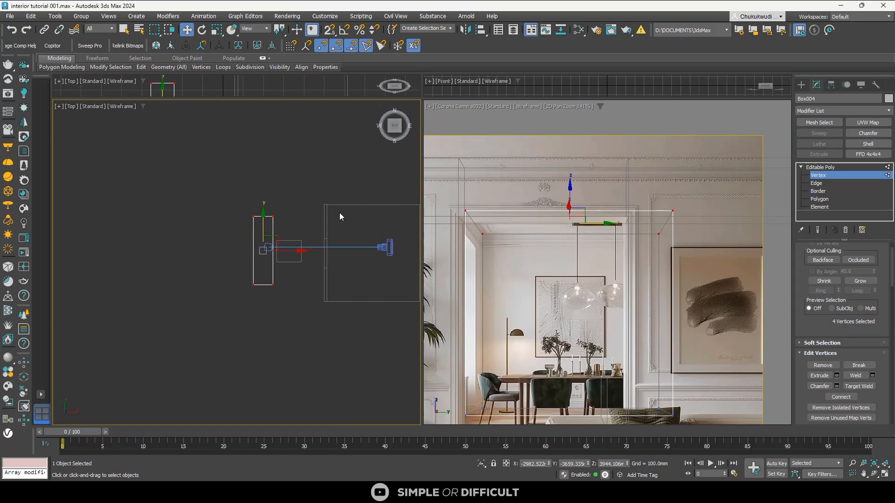
pyautogui.click(270, 185)
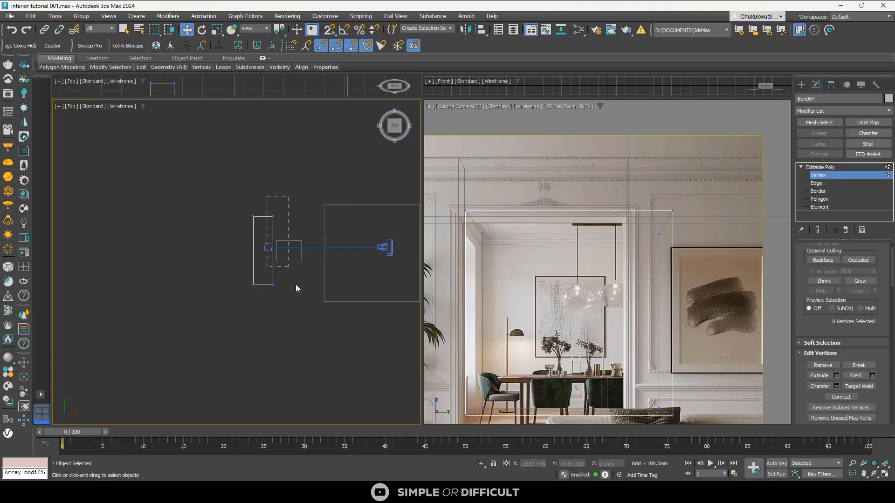
pyautogui.moveTo(296, 288); pyautogui.dragTo(265, 210)
pyautogui.scroll(5, 280, 271)
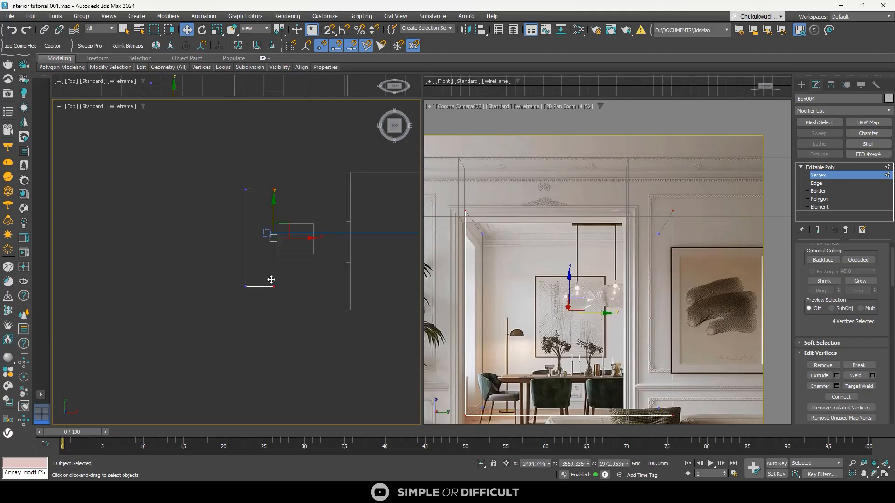
pyautogui.scroll(7, 466, 261)
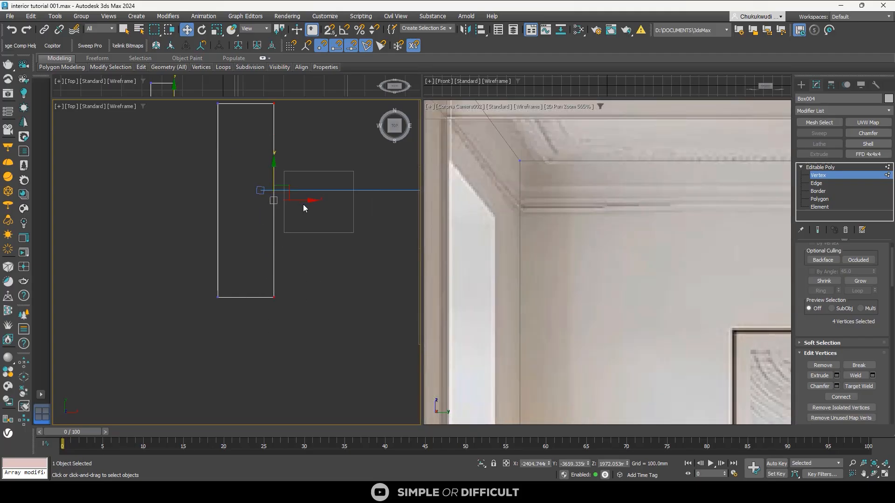
pyautogui.moveTo(303, 202); pyautogui.dragTo(269, 195)
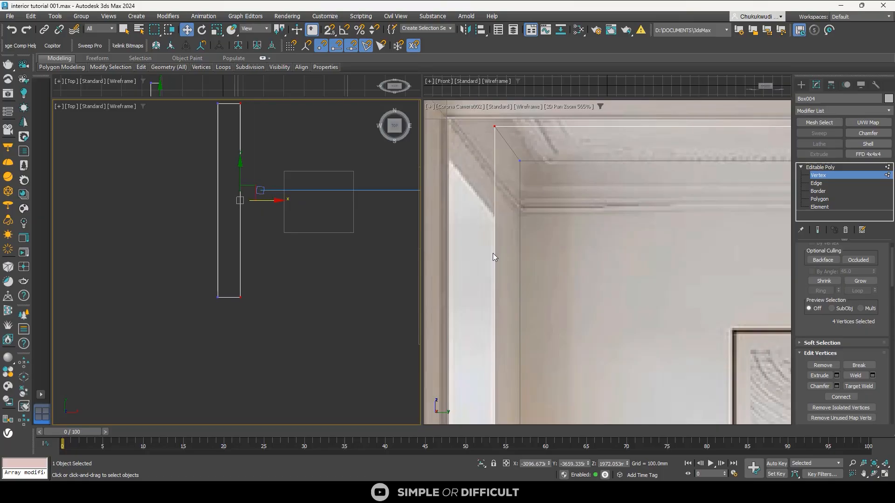
pyautogui.scroll(-5, 432, 237)
pyautogui.scroll(4, 471, 365)
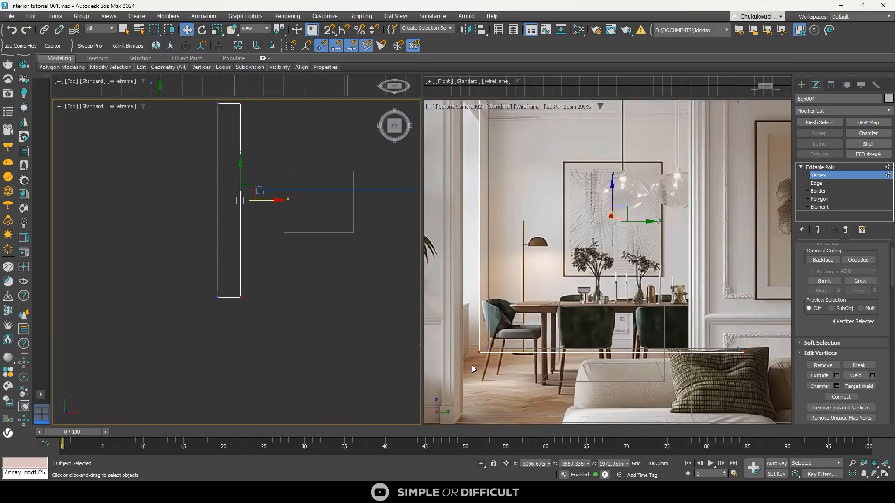
pyautogui.scroll(-2, 466, 359)
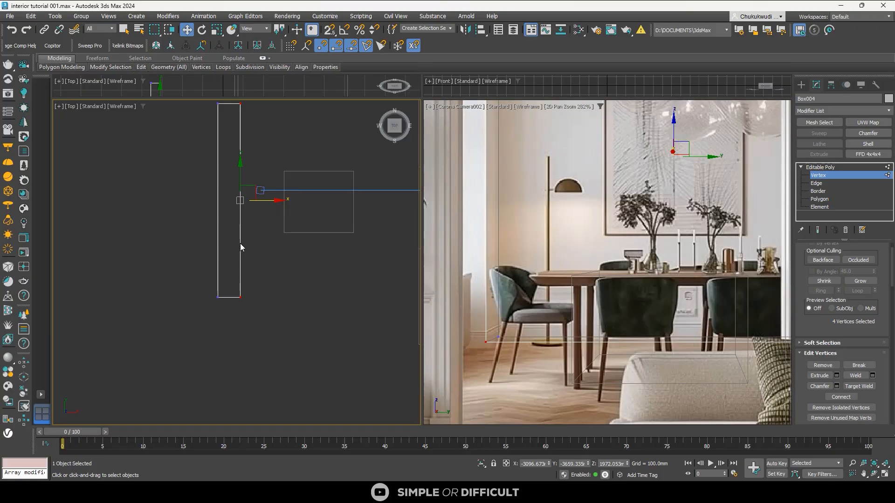
# Switch the back-wall box to polygon editing with its camera-facing side in view
pyautogui.keyDown('alt'); pyautogui.moveTo(250, 240); pyautogui.dragTo(342, 224, button='middle'); pyautogui.keyUp('alt')
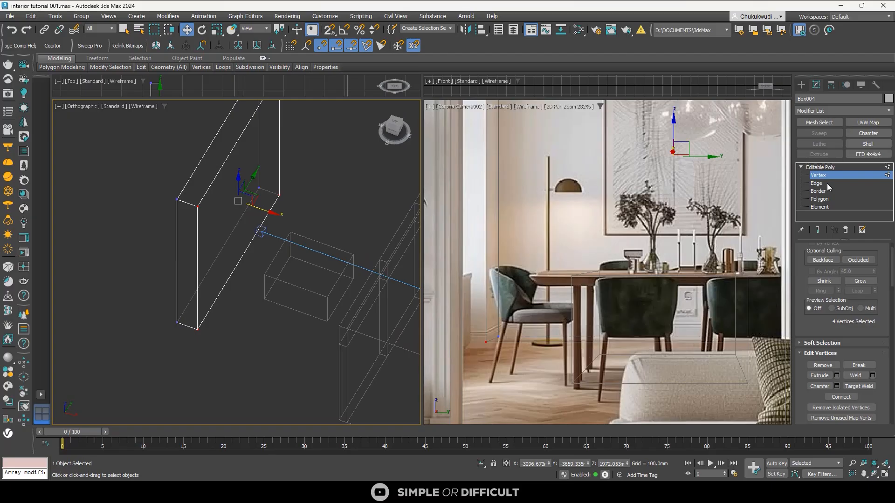
pyautogui.click(822, 201)
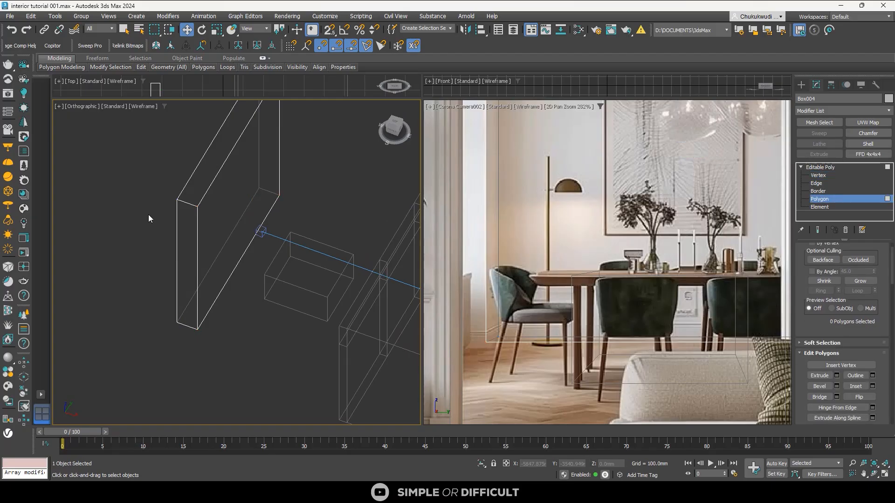
# Extend the rear wall box toward the camera by moving its front polygon flush against the back of the doorway wall
pyautogui.click(240, 211)
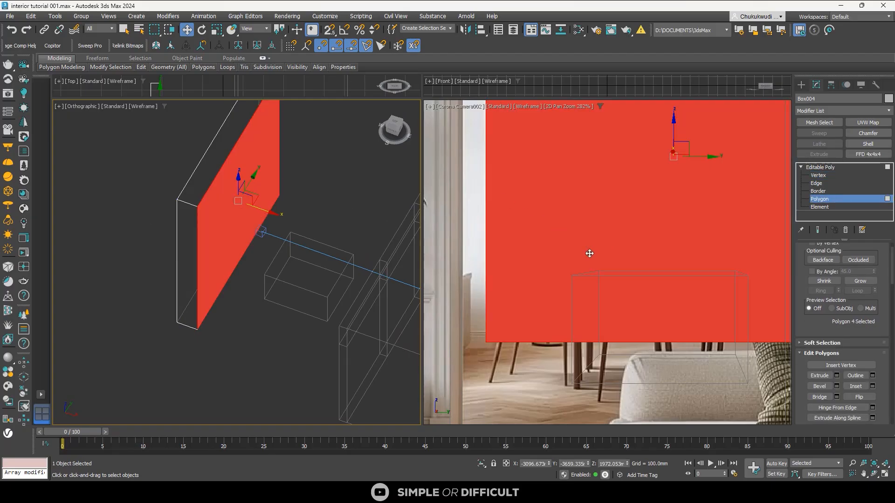
pyautogui.moveTo(264, 211); pyautogui.dragTo(381, 194)
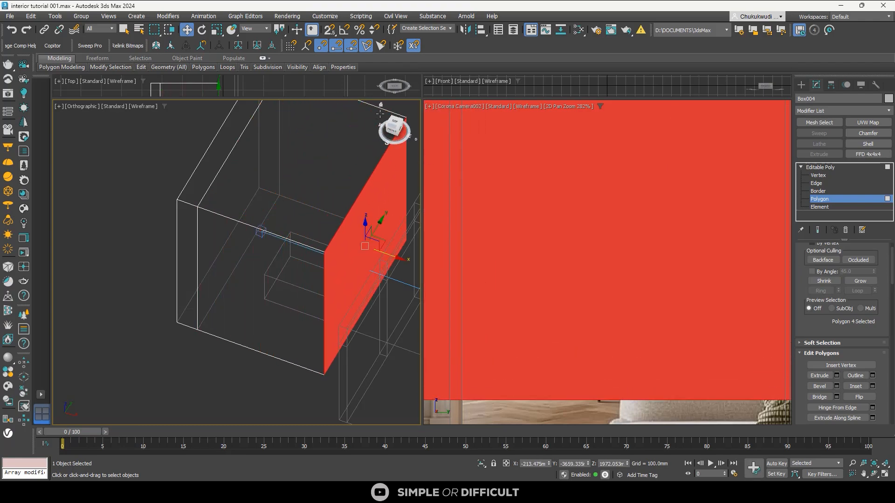
pyautogui.click(393, 122)
pyautogui.press('s')
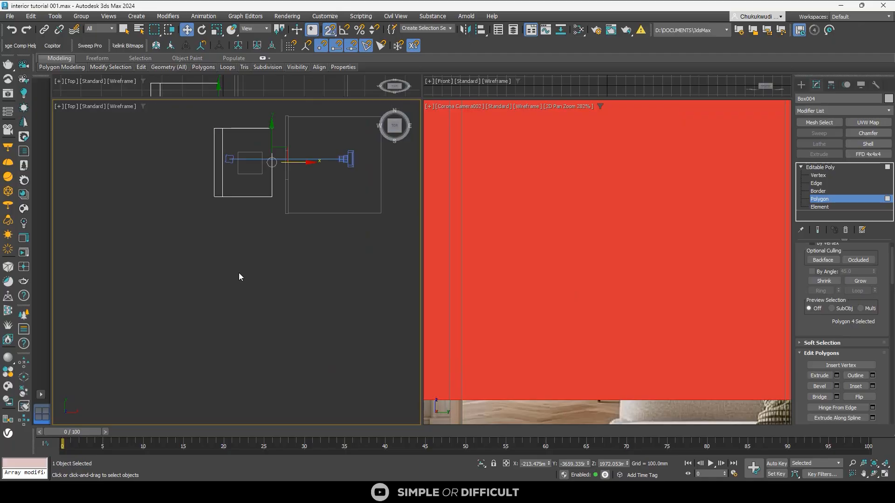
pyautogui.scroll(2, 275, 146)
pyautogui.moveTo(285, 197); pyautogui.dragTo(219, 270, button='middle')
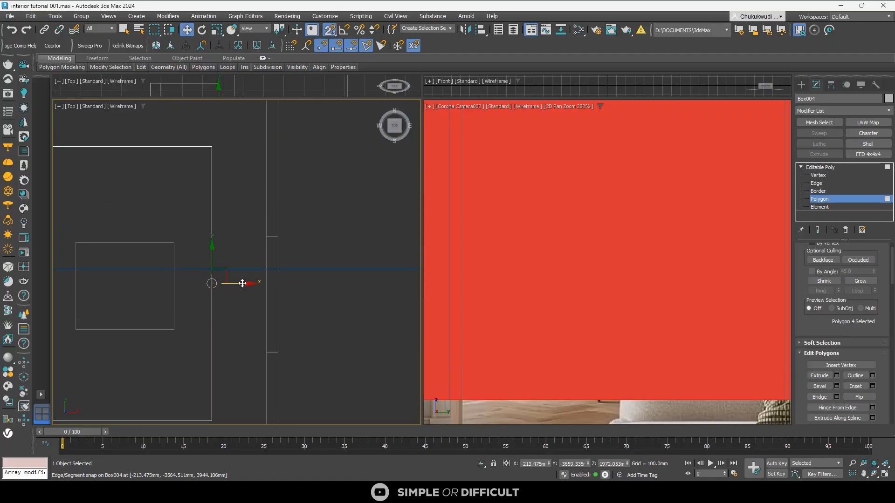
pyautogui.moveTo(242, 283); pyautogui.dragTo(264, 226)
pyautogui.scroll(-3, 214, 268)
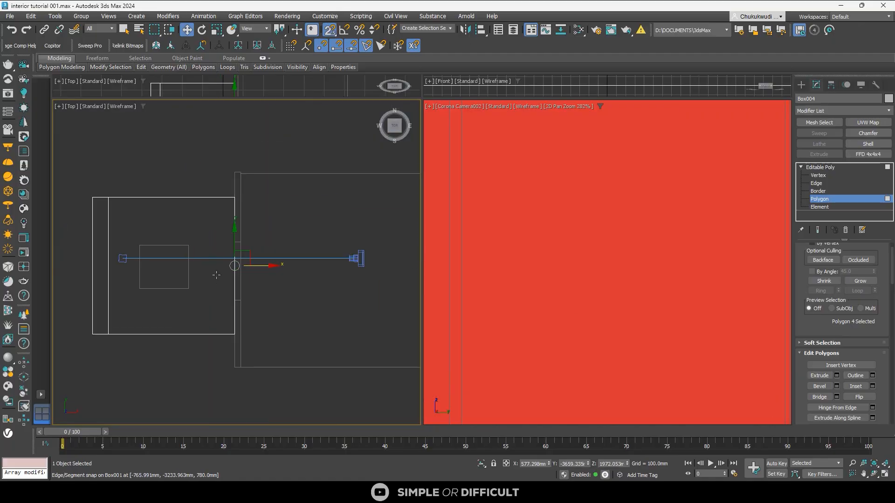
pyautogui.keyDown('alt'); pyautogui.moveTo(216, 275); pyautogui.dragTo(262, 241, button='middle'); pyautogui.keyUp('alt')
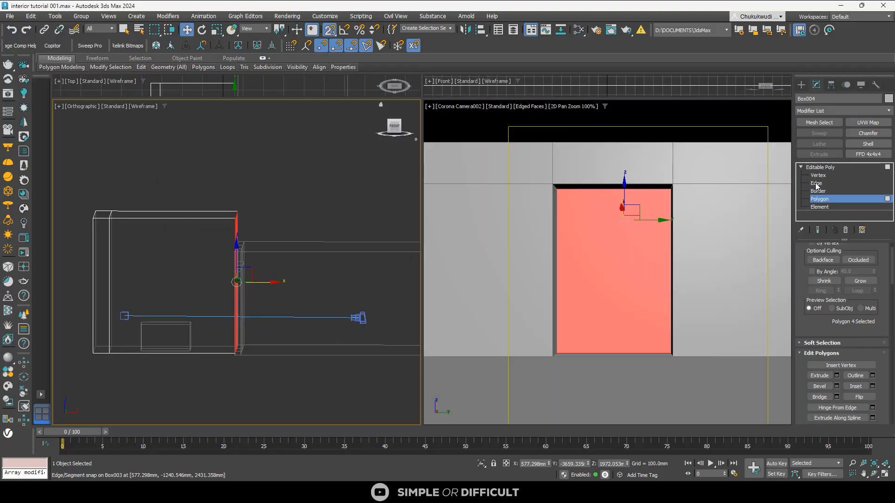
# Connect all vertical edges of the box with a horizontal edge loop and raise it to about 3055 mm
pyautogui.click(816, 183)
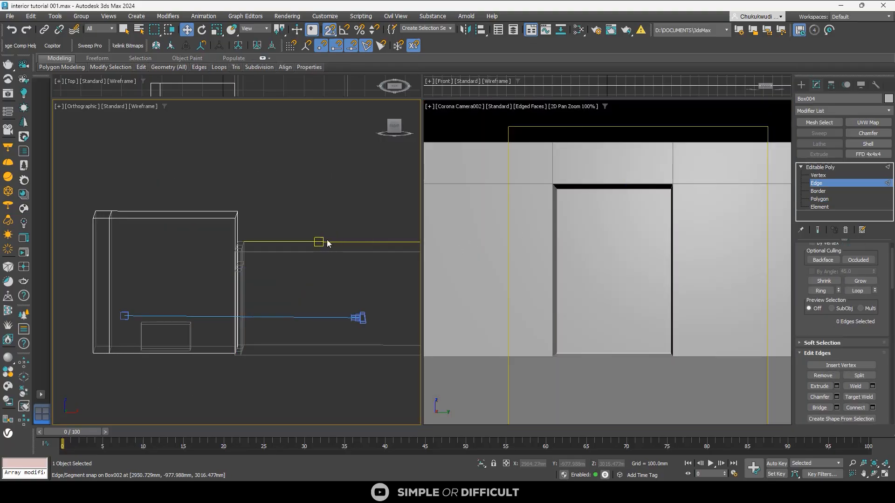
pyautogui.click(393, 128)
pyautogui.moveTo(299, 275); pyautogui.dragTo(88, 286)
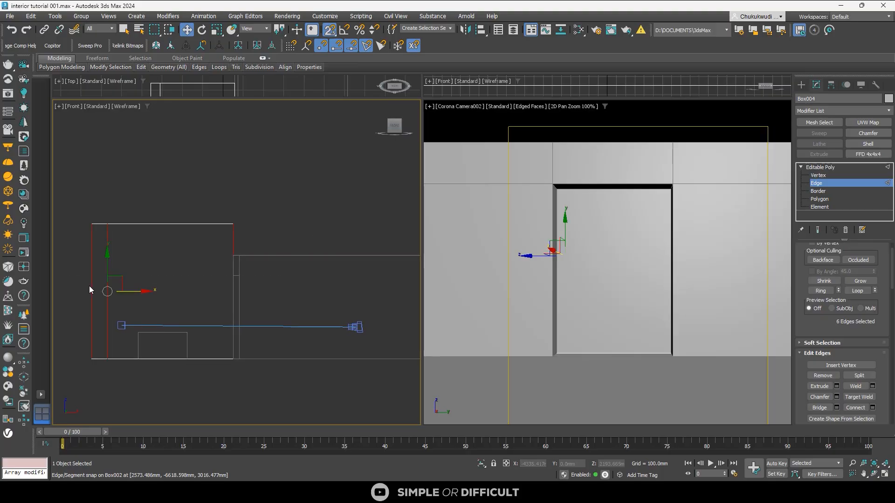
pyautogui.click(855, 408)
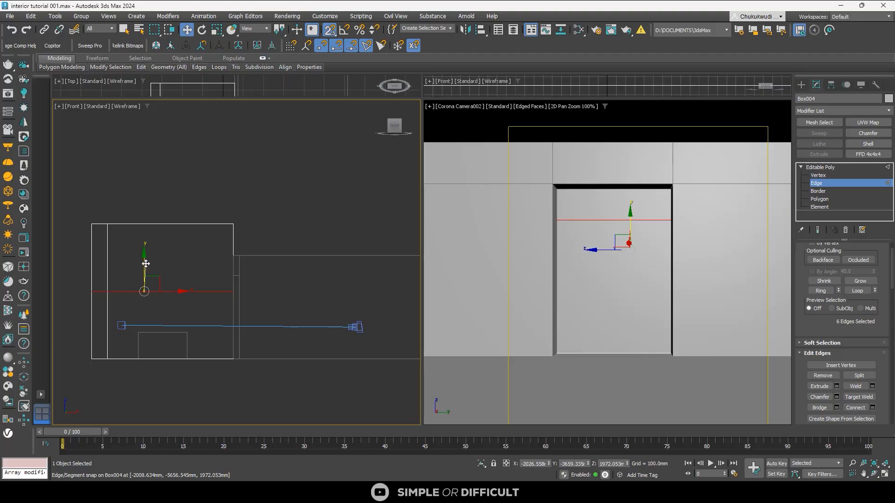
pyautogui.moveTo(145, 266); pyautogui.dragTo(172, 254)
pyautogui.keyDown('alt'); pyautogui.moveTo(208, 267); pyautogui.dragTo(400, 188, button='middle'); pyautogui.keyUp('alt')
pyautogui.click(390, 130)
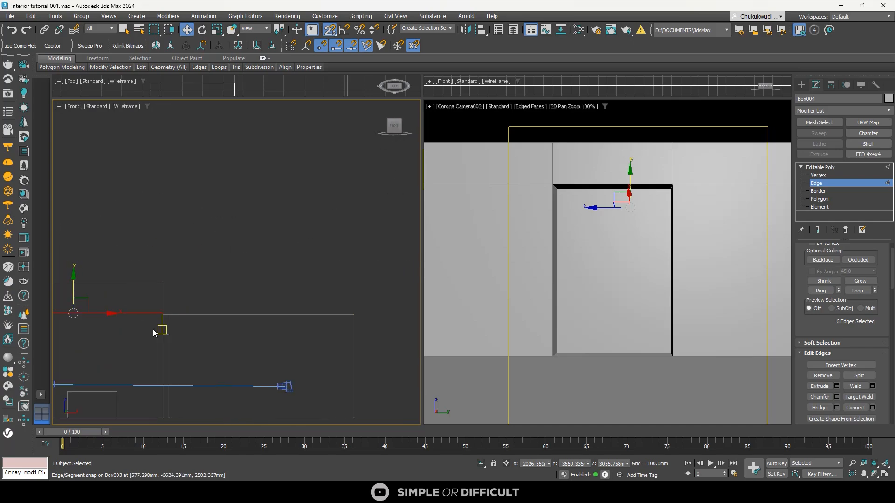
# Show the reference photo in the camera view and raise the horizontal edge loop to about 3480 mm
pyautogui.scroll(5, 155, 327)
pyautogui.moveTo(145, 307); pyautogui.dragTo(352, 277, button='middle')
pyautogui.moveTo(138, 221); pyautogui.dragTo(650, 221)
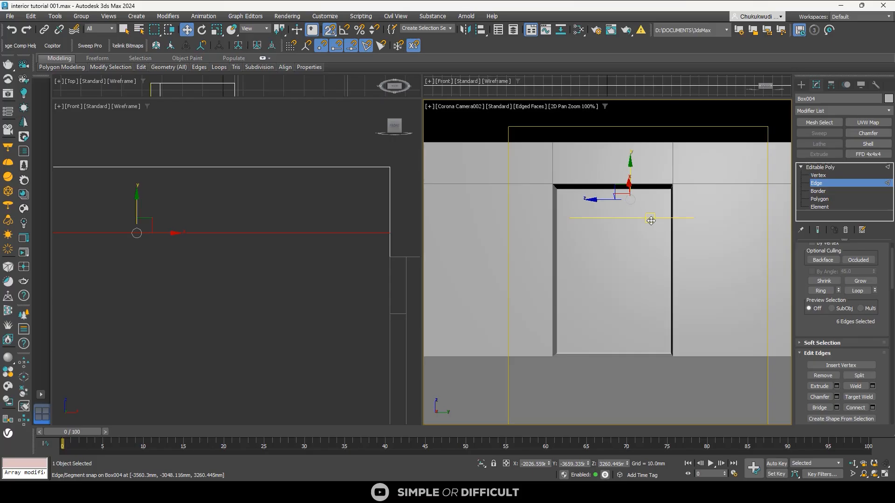
pyautogui.press('F3')
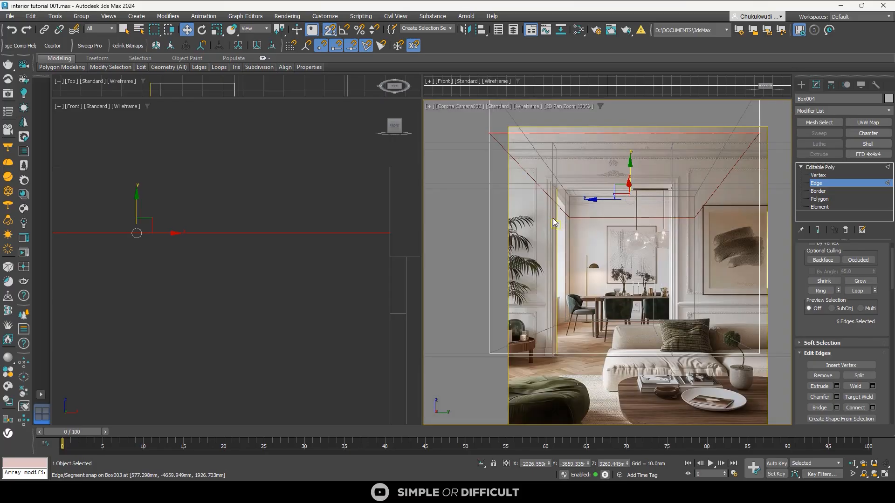
pyautogui.middleClick(267, 212)
pyautogui.scroll(-3, 264, 212)
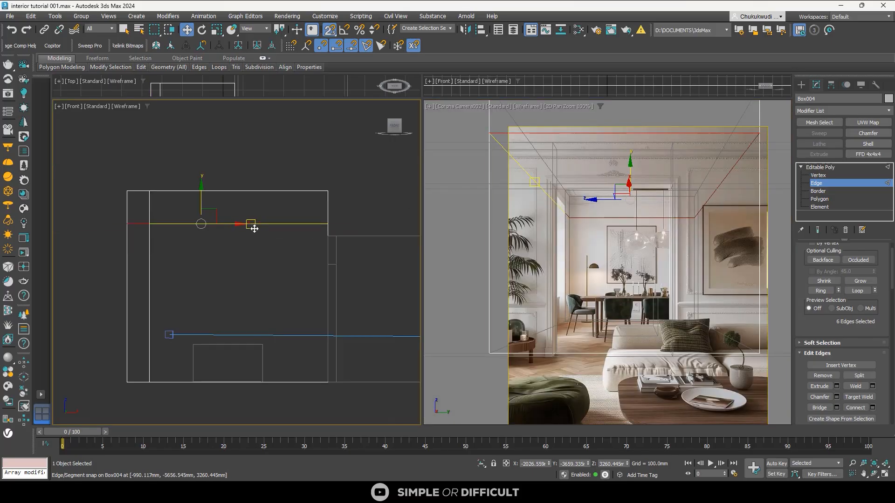
pyautogui.moveTo(201, 201); pyautogui.dragTo(219, 214)
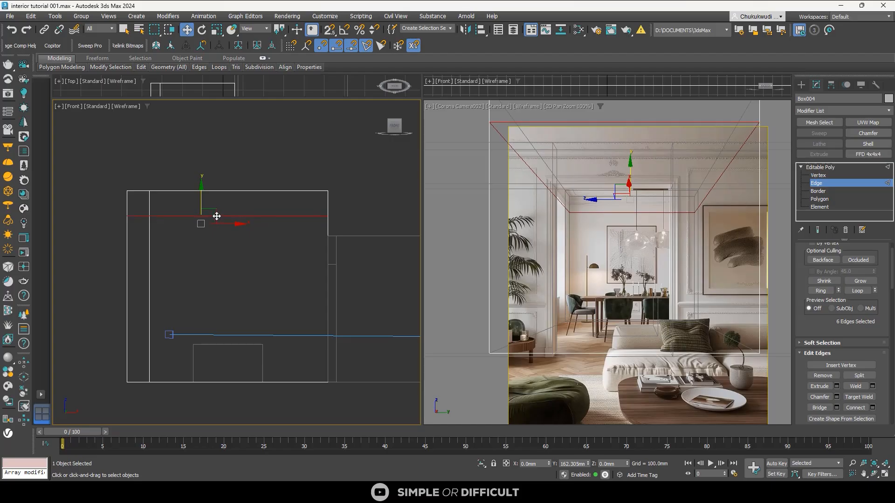
pyautogui.moveTo(217, 215); pyautogui.dragTo(214, 212)
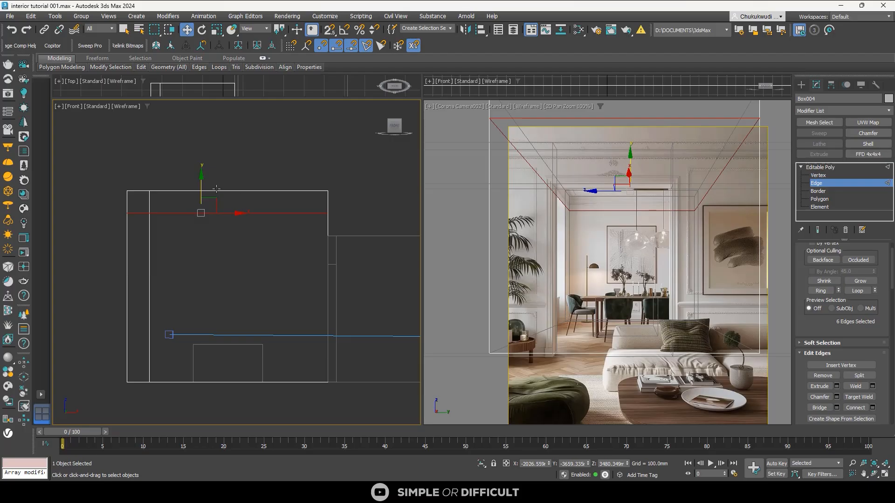
# Connect the box's lengthwise edges with a vertical edge loop and move it toward the doorway wall, at X about -376 mm
pyautogui.moveTo(272, 362); pyautogui.dragTo(272, 388)
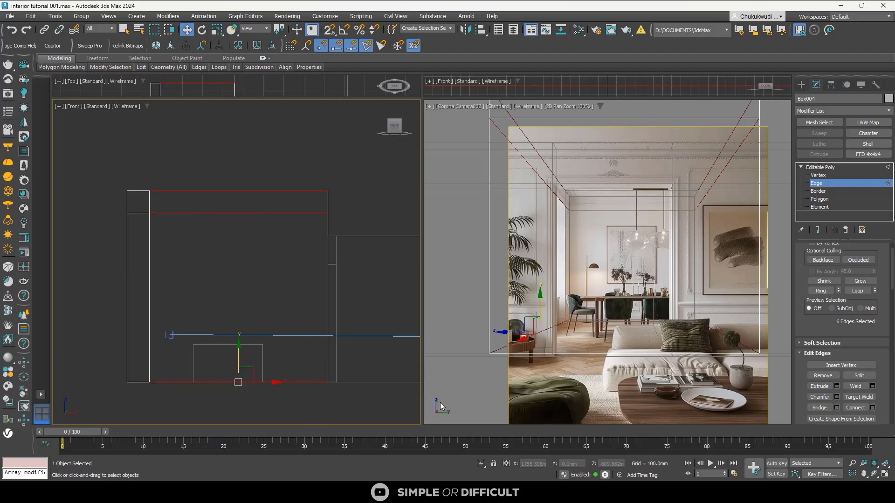
pyautogui.click(855, 408)
pyautogui.moveTo(266, 262); pyautogui.dragTo(309, 272)
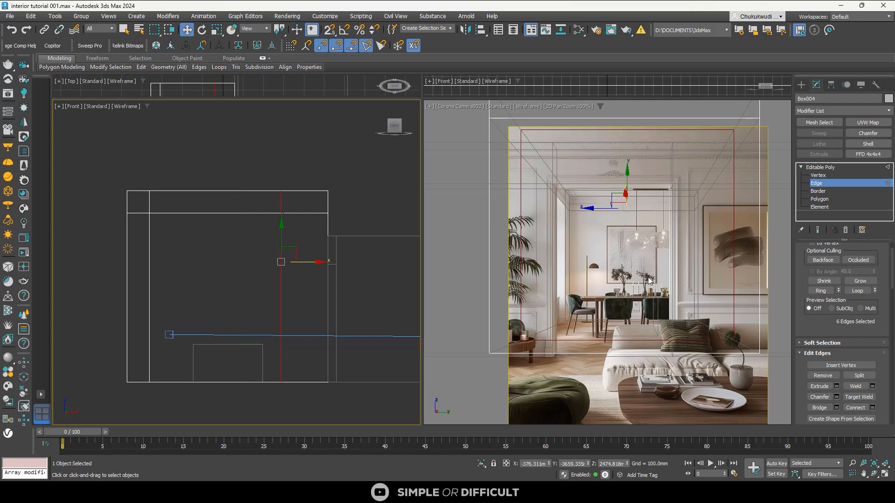
# Delete the large side-wall polygon between the two vertical loops, below the upper horizontal loop
pyautogui.press('4')
pyautogui.click(243, 286)
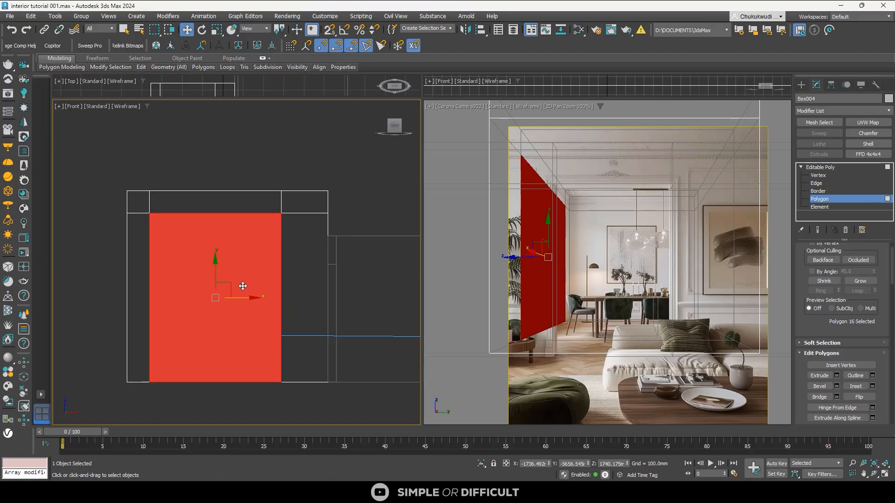
pyautogui.click(404, 267)
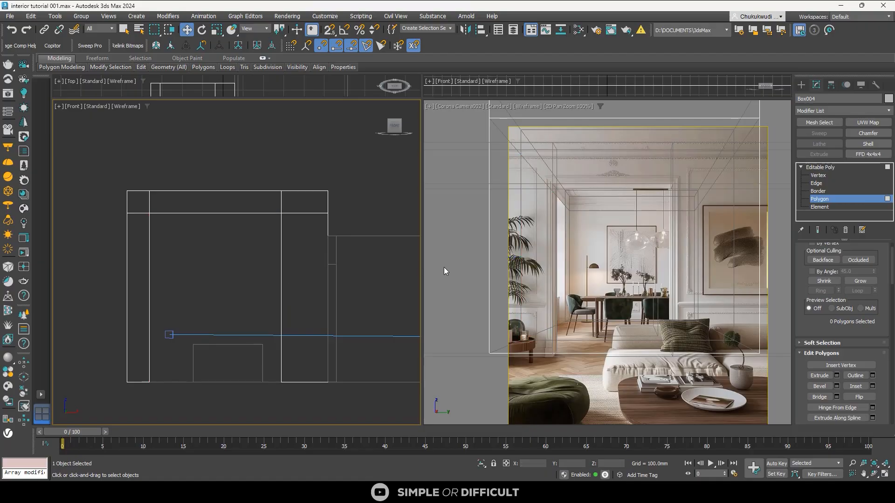
# Connect the two vertical edges of the box face at the doorway wall and raise the new edge slightly above the doorway
pyautogui.scroll(-4, 319, 288)
pyautogui.keyDown('alt'); pyautogui.moveTo(319, 288); pyautogui.dragTo(274, 322, button='middle'); pyautogui.keyUp('alt')
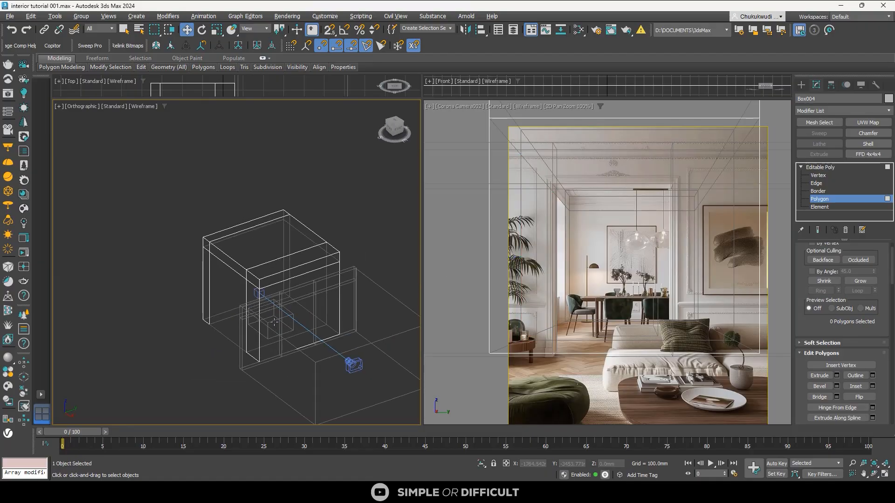
pyautogui.click(301, 311)
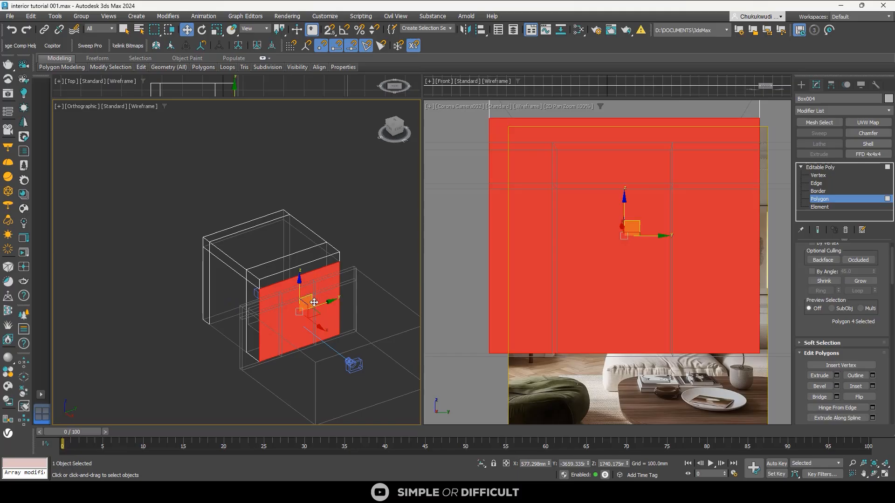
pyautogui.click(401, 130)
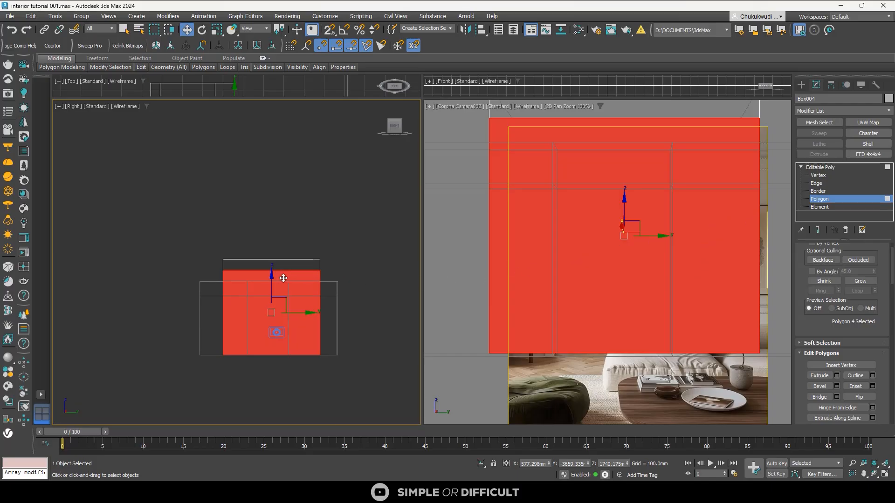
pyautogui.keyDown('alt'); pyautogui.moveTo(280, 290); pyautogui.dragTo(294, 308, button='middle'); pyautogui.keyUp('alt')
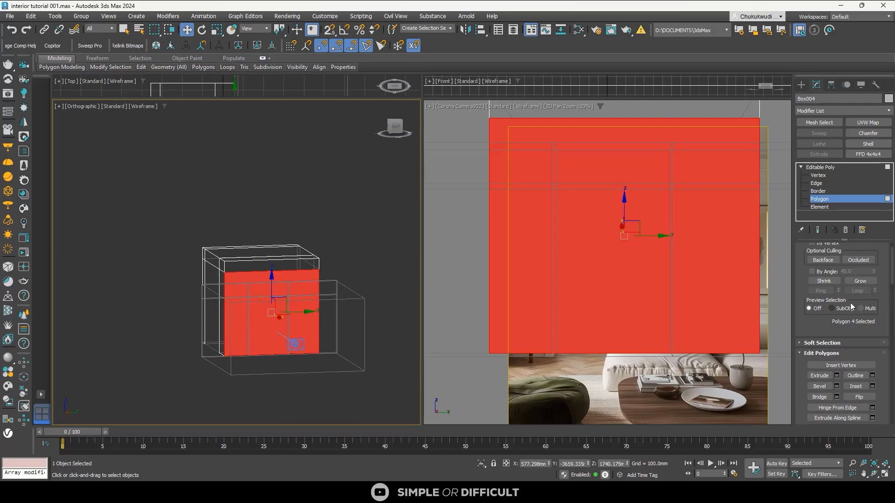
pyautogui.click(816, 183)
pyautogui.keyDown('alt'); pyautogui.moveTo(326, 307); pyautogui.dragTo(346, 328, button='middle'); pyautogui.keyUp('alt')
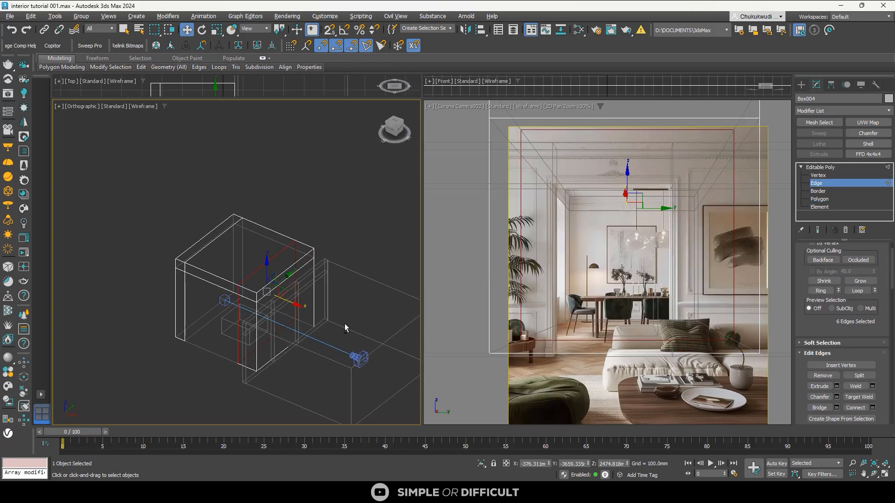
pyautogui.click(255, 314)
pyautogui.keyDown('ctrl'); pyautogui.click(313, 298); pyautogui.keyUp('ctrl')
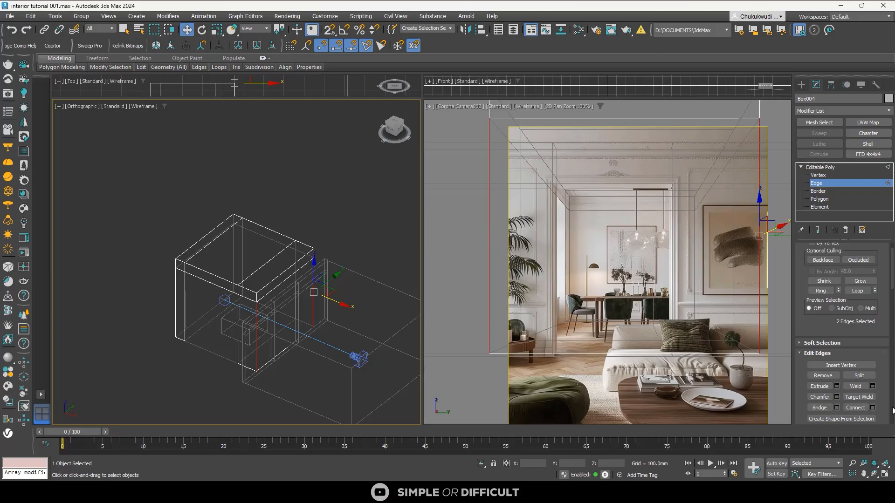
pyautogui.click(337, 319)
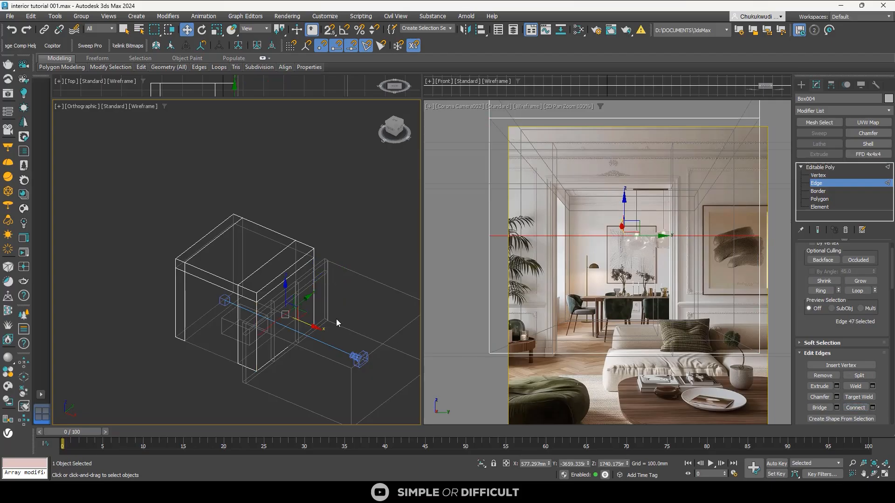
pyautogui.click(389, 130)
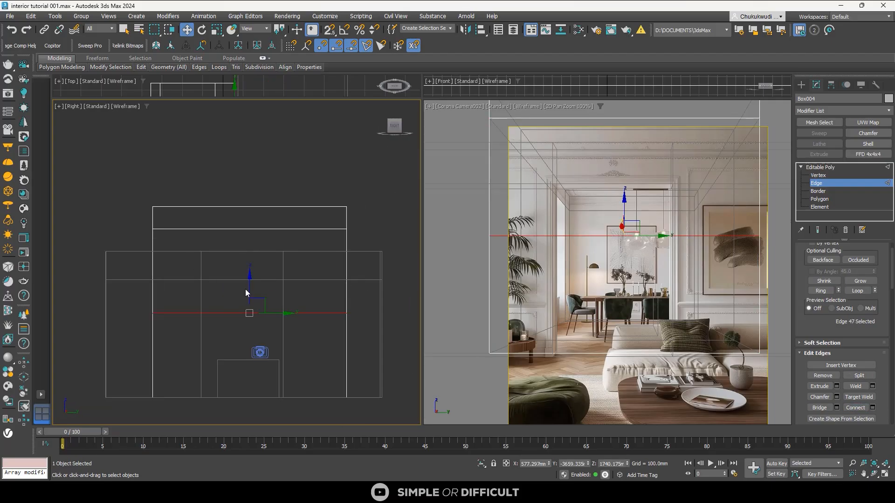
pyautogui.moveTo(250, 284); pyautogui.dragTo(256, 240)
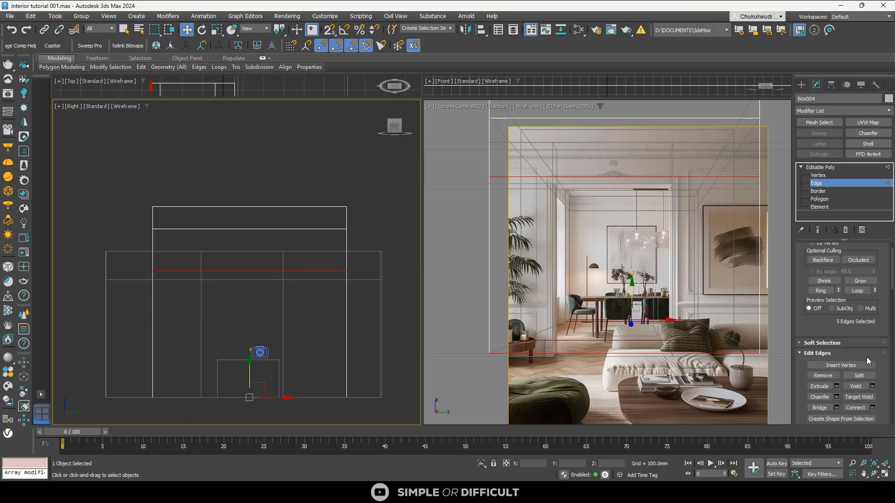
# Connect the face's upper and lower edges with two vertical segments and place one just outside each side of the doorway
pyautogui.click(848, 407)
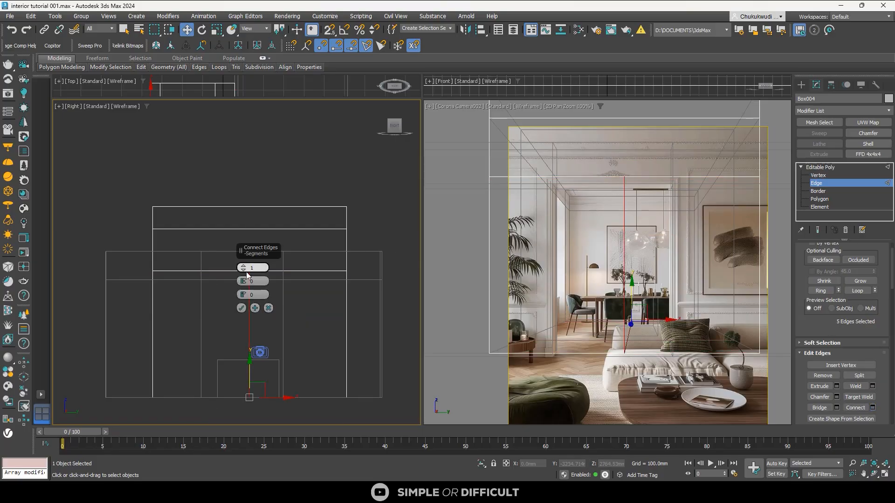
pyautogui.click(243, 266)
pyautogui.click(241, 308)
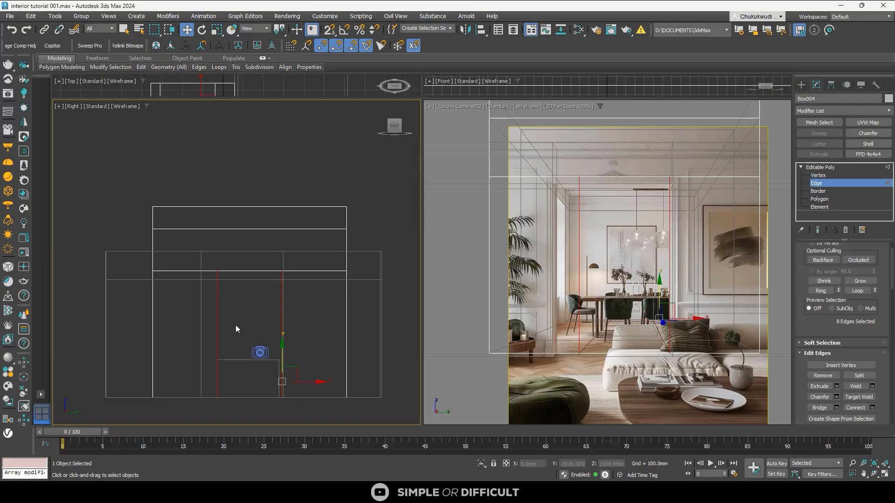
pyautogui.moveTo(304, 381); pyautogui.dragTo(274, 378)
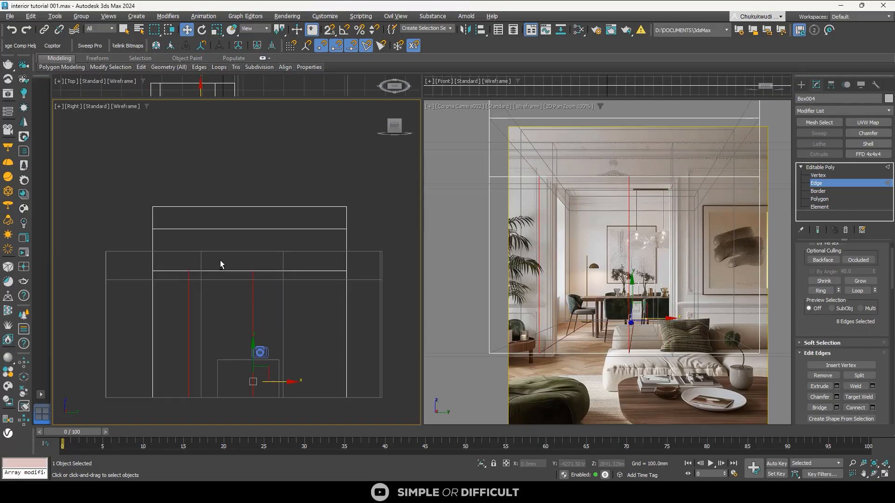
pyautogui.keyDown('alt'); pyautogui.moveTo(174, 345); pyautogui.dragTo(174, 345); pyautogui.keyUp('alt')
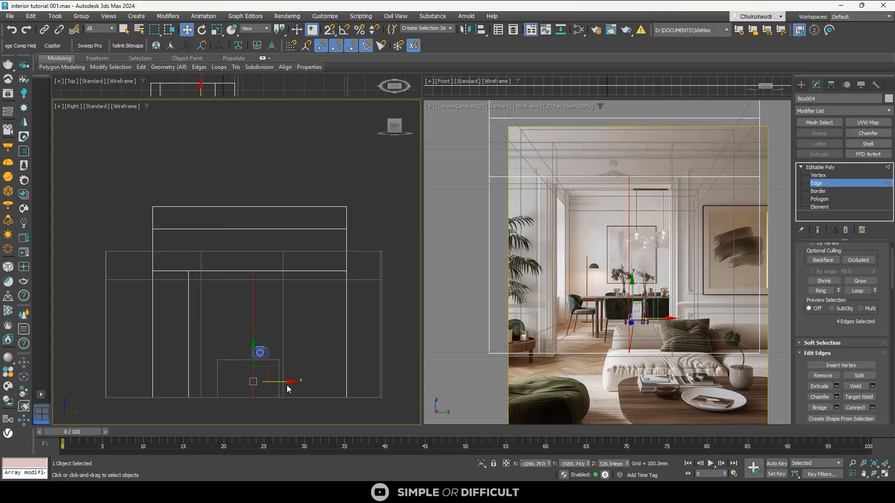
pyautogui.moveTo(287, 383); pyautogui.dragTo(329, 381)
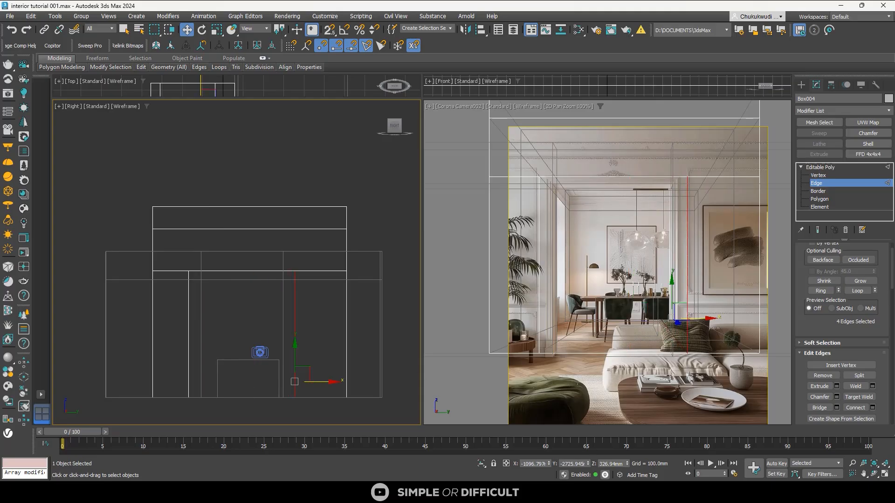
# Delete the central polygon framed by the two vertical segments to open the box toward the doorway
pyautogui.click(819, 199)
pyautogui.click(220, 290)
pyautogui.click(231, 317)
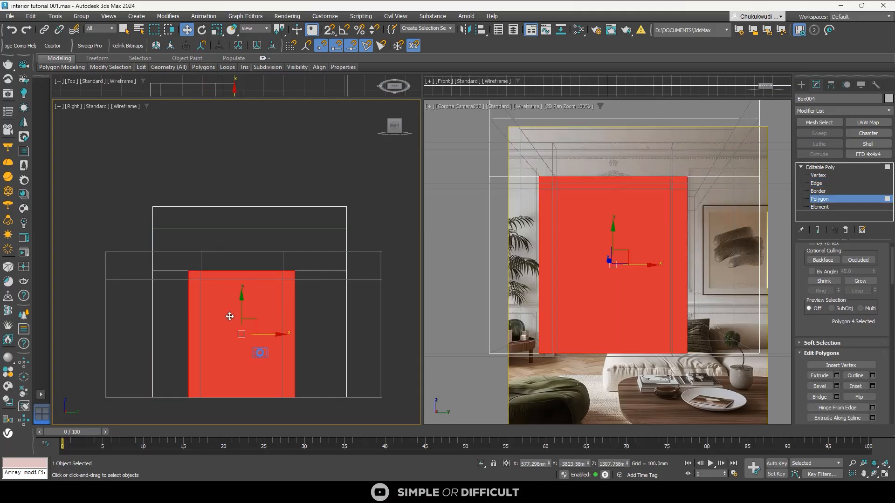
pyautogui.press('Delete')
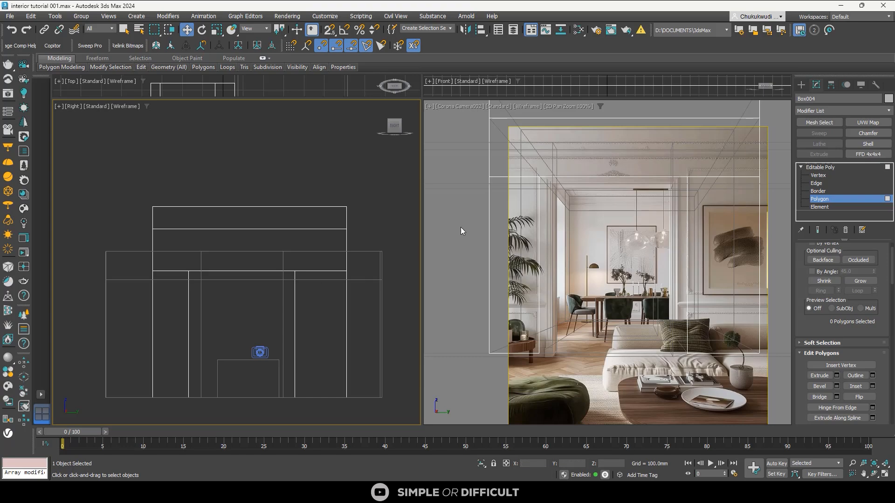
# Undo the doorway-facing opening, its connecting edges and the deletion of the side-wall polygon
pyautogui.click(658, 260)
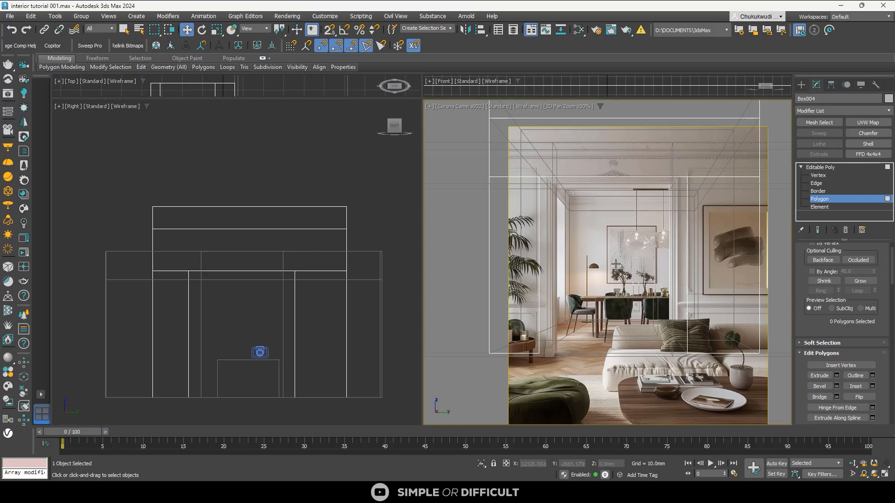
pyautogui.keyDown('alt'); pyautogui.moveTo(317, 273); pyautogui.dragTo(310, 298, button='middle'); pyautogui.keyUp('alt')
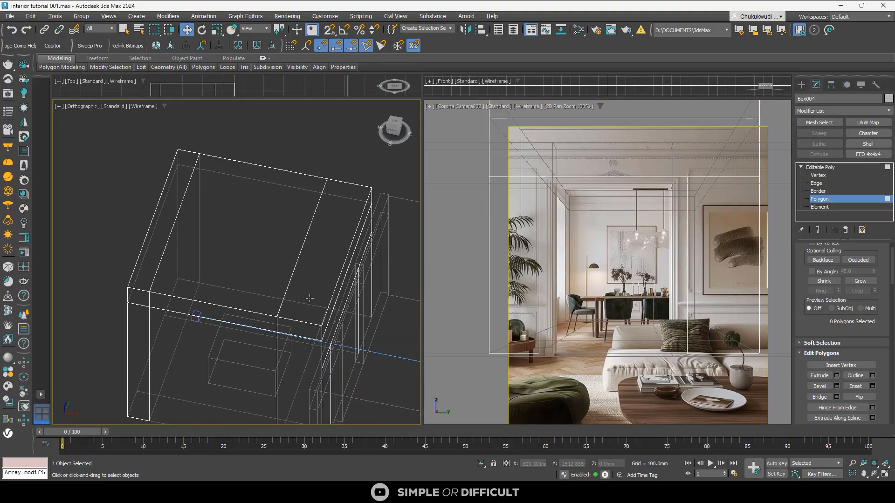
pyautogui.click(161, 309)
pyautogui.keyDown('alt'); pyautogui.moveTo(173, 297); pyautogui.dragTo(249, 322, button='middle'); pyautogui.keyUp('alt')
pyautogui.click(249, 323)
pyautogui.hotkey('ctrl', 'z')
pyautogui.hotkey('ctrl', 'z')
pyautogui.hotkey('ctrl', 'z')
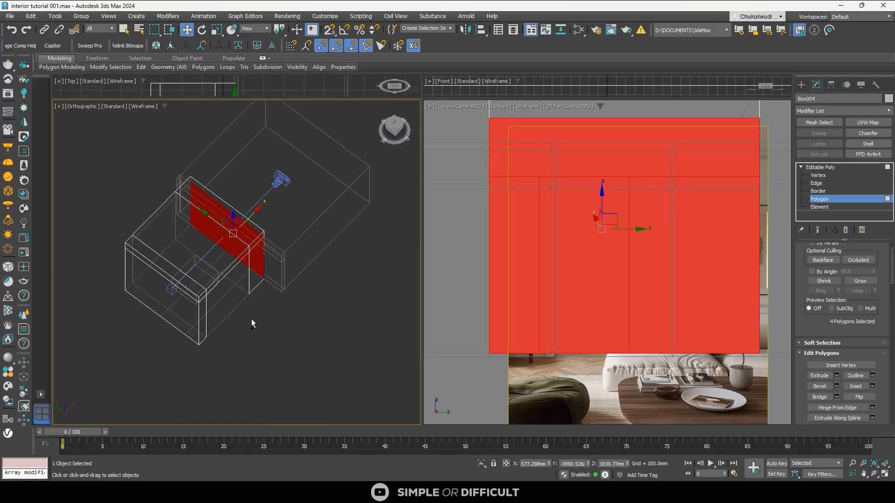
pyautogui.hotkey('ctrl', 'z')
pyautogui.hotkey('ctrl', 'z')
pyautogui.hotkey('ctrl', 'z')
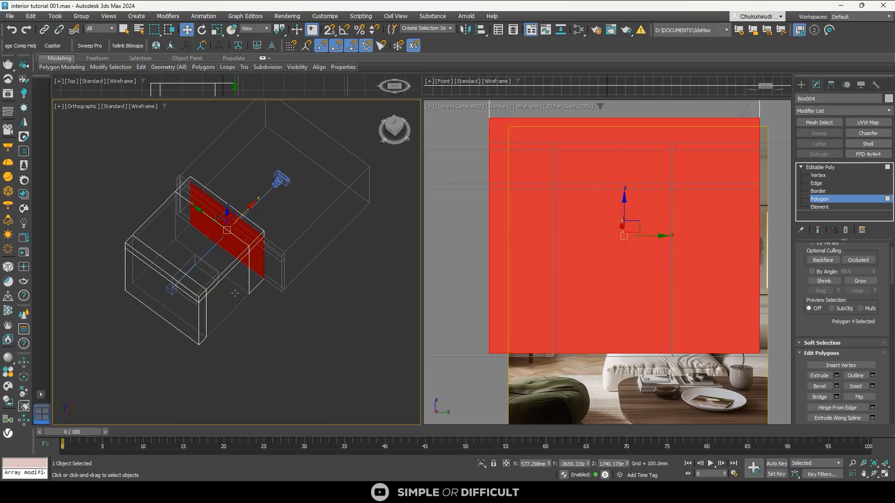
pyautogui.hotkey('ctrl', 'z')
pyautogui.hotkey('ctrl', 'z')
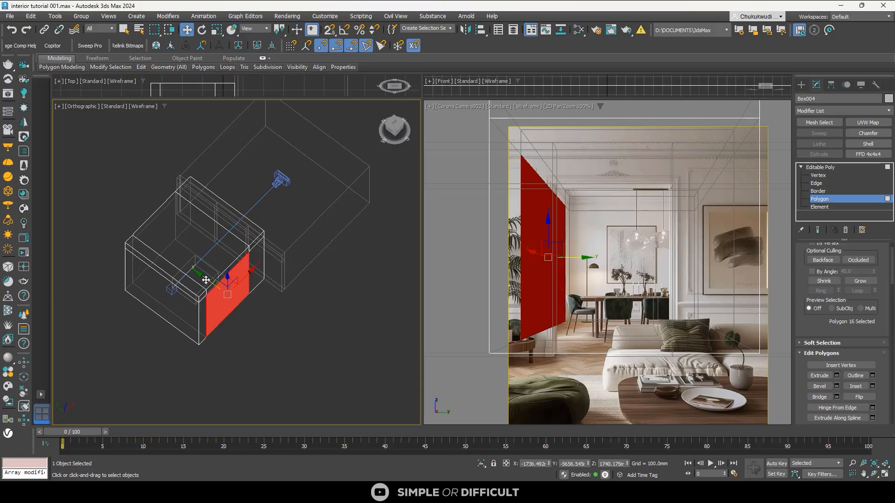
# Extrude the large side-wall polygon outward by about 549 mm and delete its outer face to leave a deep opening
pyautogui.moveTo(205, 279); pyautogui.dragTo(210, 288)
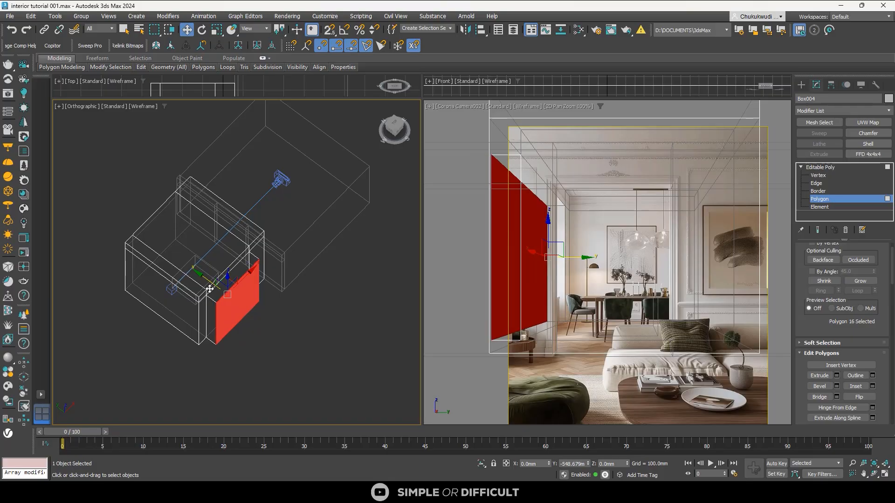
pyautogui.moveTo(210, 289); pyautogui.dragTo(210, 289)
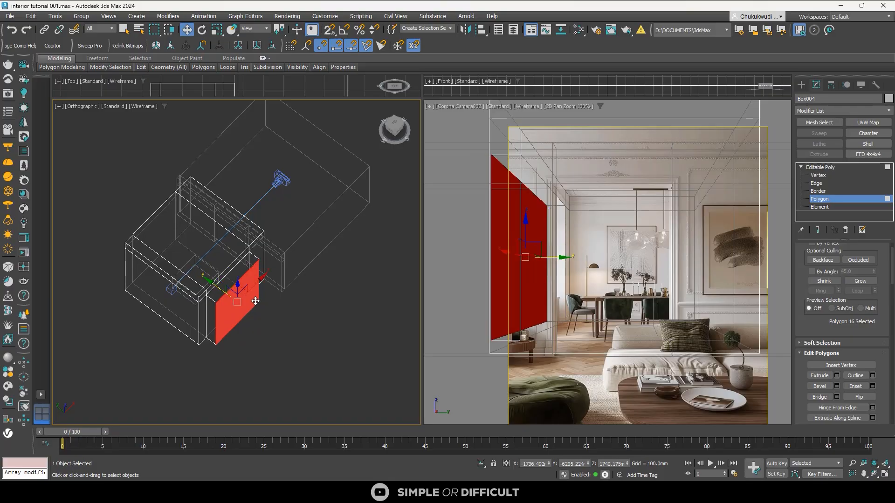
pyautogui.press('Delete')
# Connect the two vertical edges of the doorway-facing box face and raise the new edge slightly above the doorway
pyautogui.keyDown('alt'); pyautogui.moveTo(282, 341); pyautogui.dragTo(216, 310, button='middle'); pyautogui.keyUp('alt')
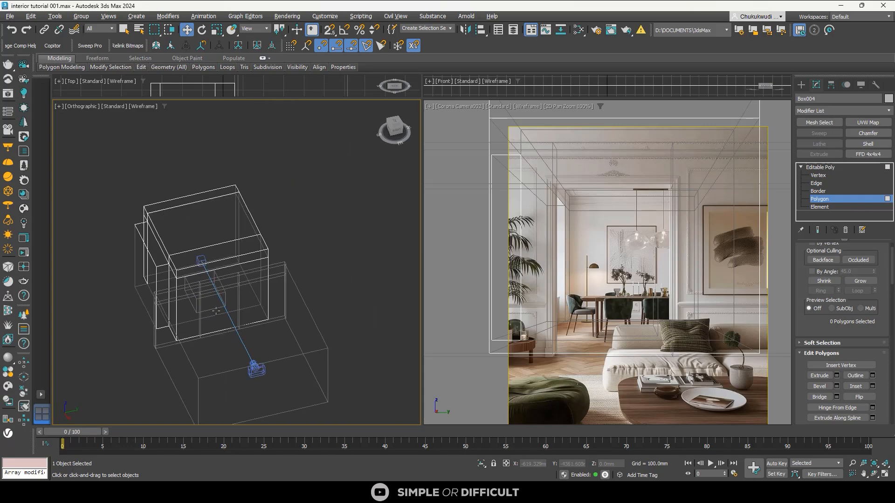
pyautogui.click(267, 280)
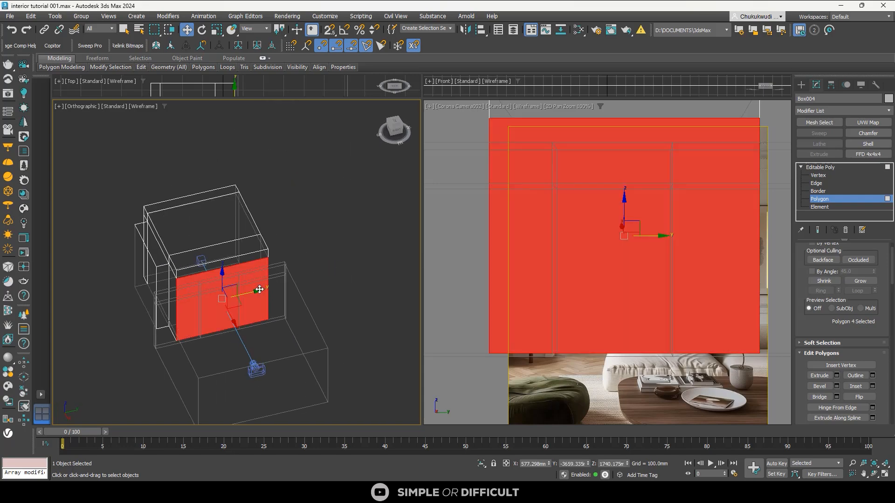
pyautogui.click(823, 184)
pyautogui.click(268, 278)
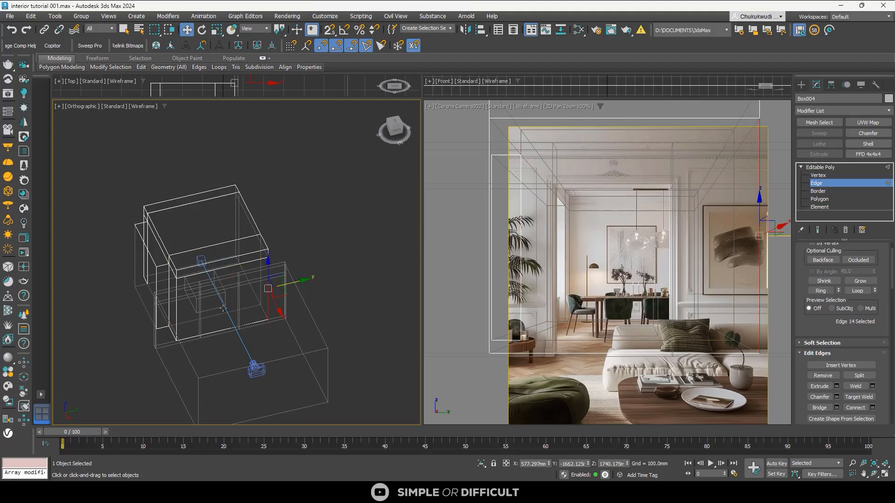
pyautogui.keyDown('ctrl'); pyautogui.click(177, 310); pyautogui.keyUp('ctrl')
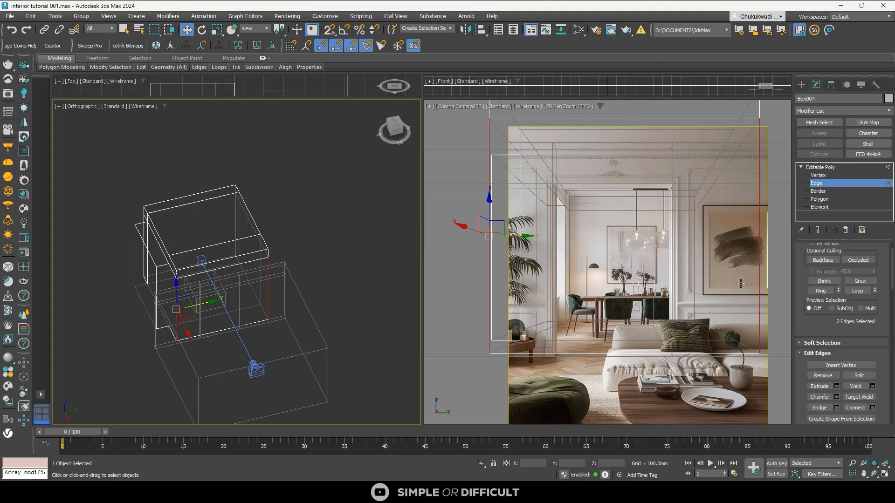
pyautogui.click(864, 409)
pyautogui.scroll(2, 216, 314)
pyautogui.keyDown('alt'); pyautogui.moveTo(231, 302); pyautogui.dragTo(225, 272, button='middle'); pyautogui.keyUp('alt')
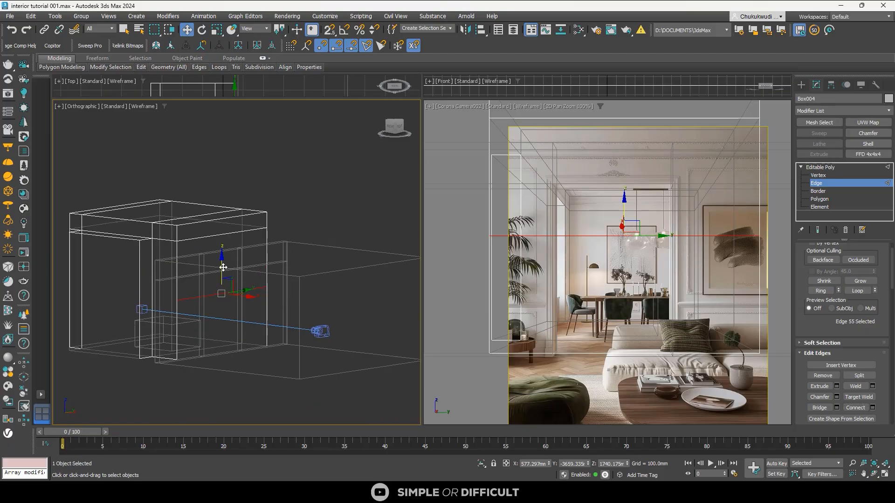
pyautogui.moveTo(223, 267); pyautogui.dragTo(224, 239)
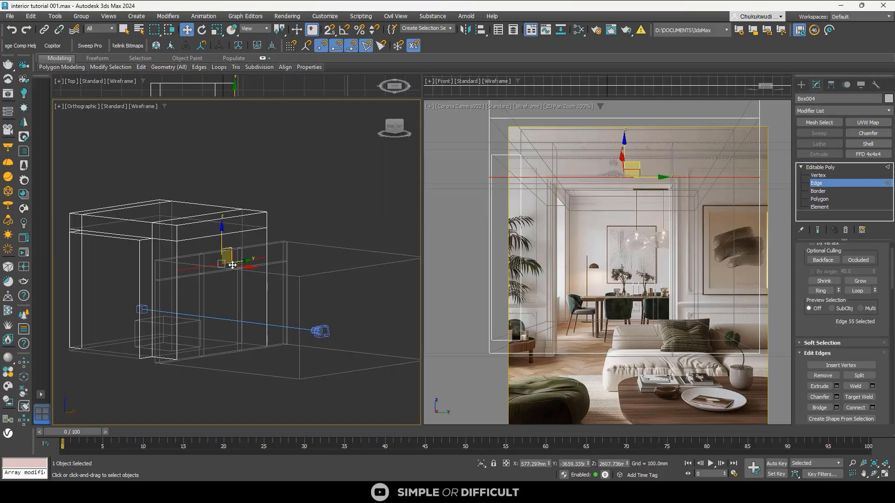
# Add two vertical segments between that face's raised edge and bottom edge, placing one just outside each side of the doorway
pyautogui.keyDown('alt'); pyautogui.moveTo(240, 267); pyautogui.dragTo(180, 264, button='middle'); pyautogui.keyUp('alt')
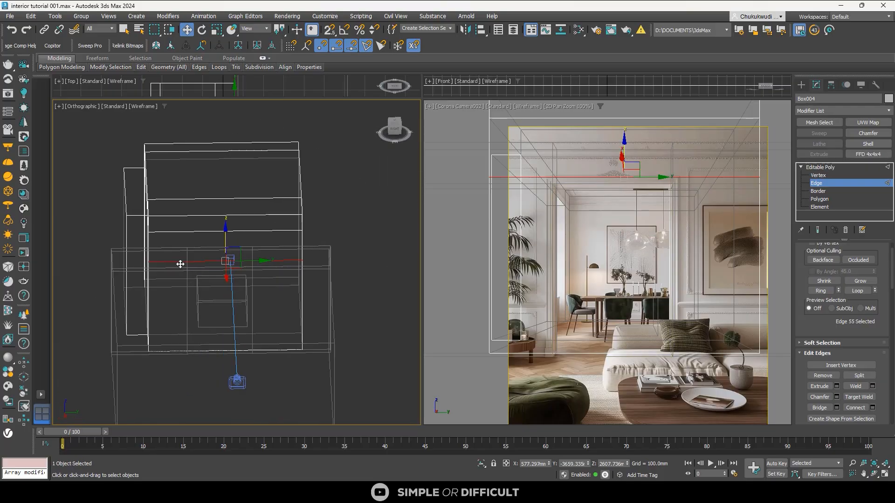
pyautogui.keyDown('ctrl'); pyautogui.click(184, 350); pyautogui.keyUp('ctrl')
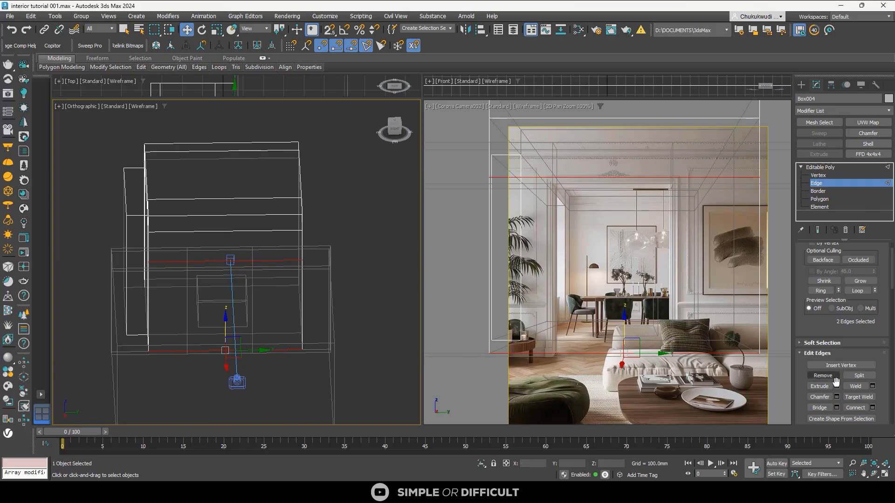
pyautogui.click(872, 408)
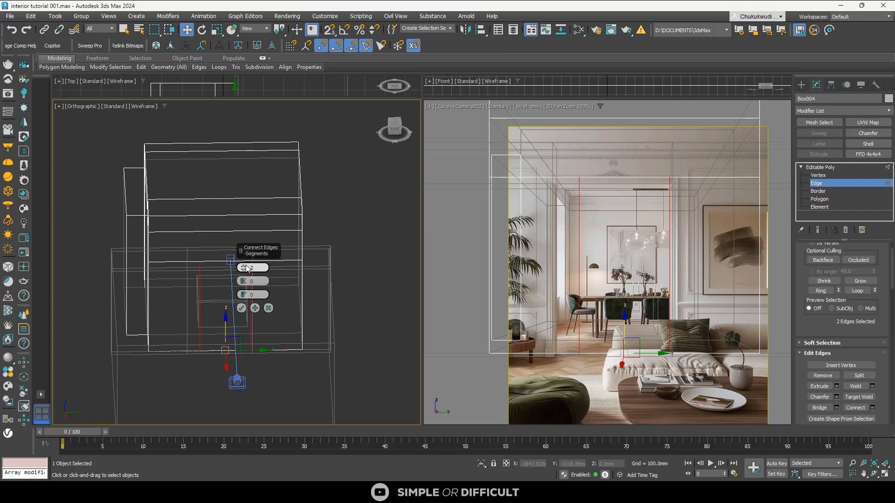
pyautogui.click(241, 308)
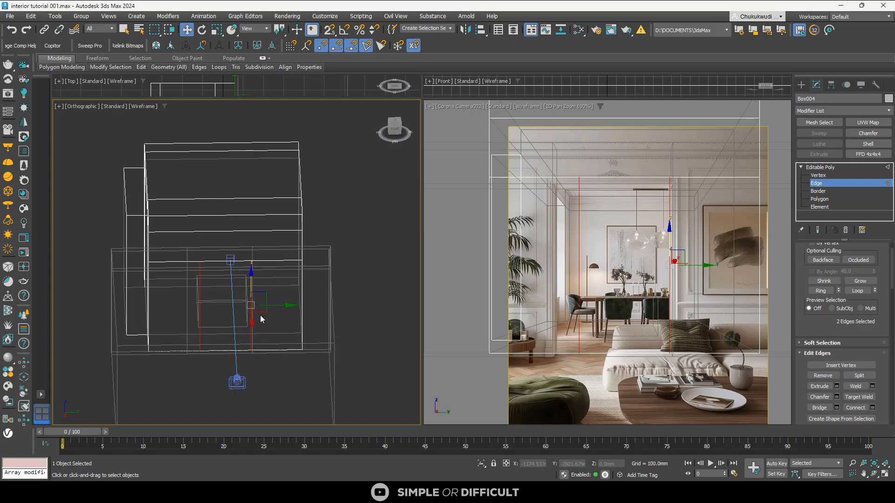
pyautogui.moveTo(276, 307); pyautogui.dragTo(224, 305)
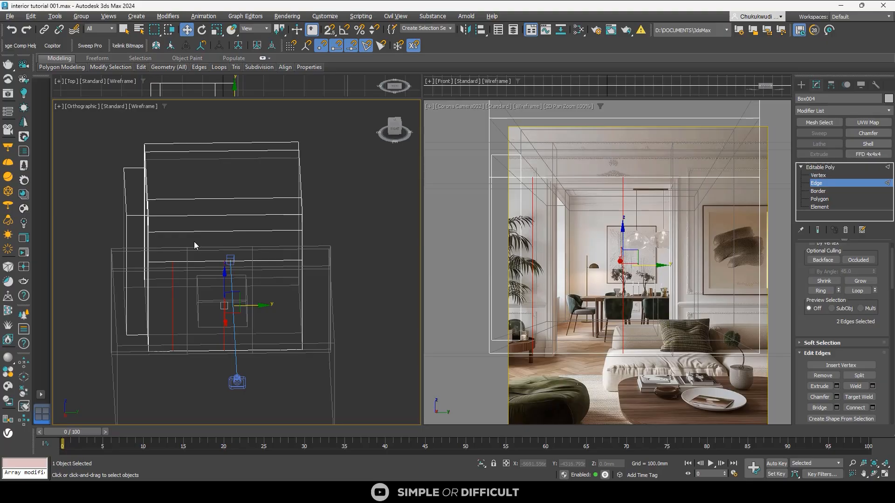
pyautogui.keyDown('alt'); pyautogui.moveTo(183, 267); pyautogui.dragTo(163, 289); pyautogui.keyUp('alt')
pyautogui.moveTo(255, 305); pyautogui.dragTo(300, 318)
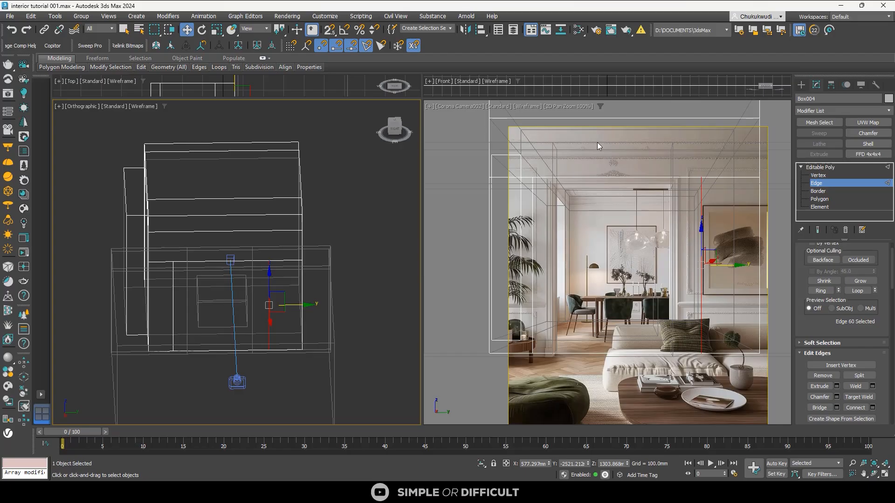
# Delete the central polygon between the two vertical segments, finish editing the box and deselect it
pyautogui.press('4')
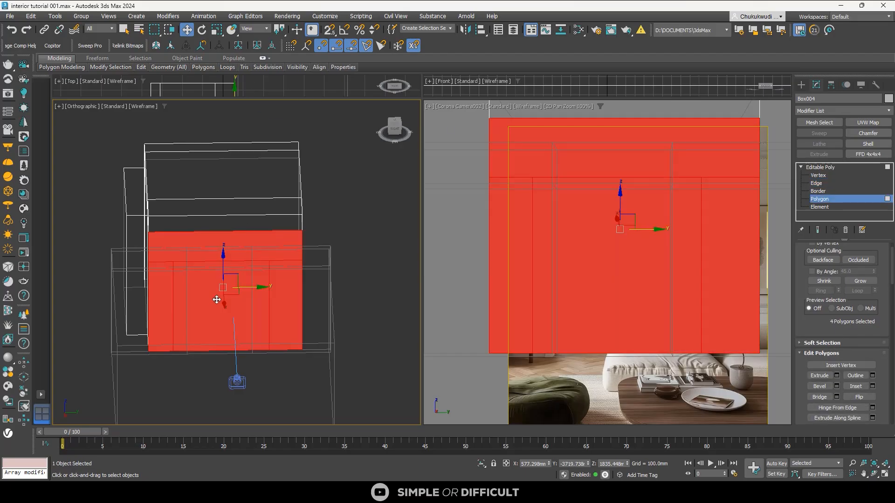
pyautogui.click(219, 303)
pyautogui.press('Delete')
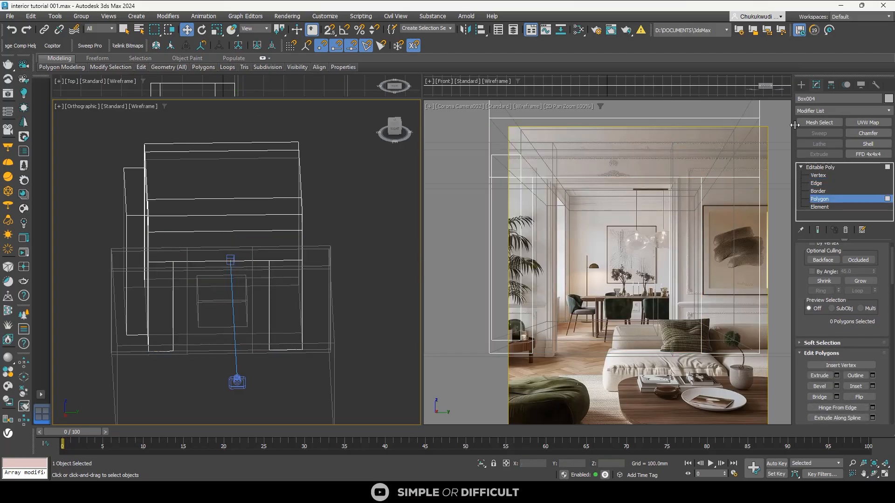
pyautogui.click(801, 85)
pyautogui.click(374, 216)
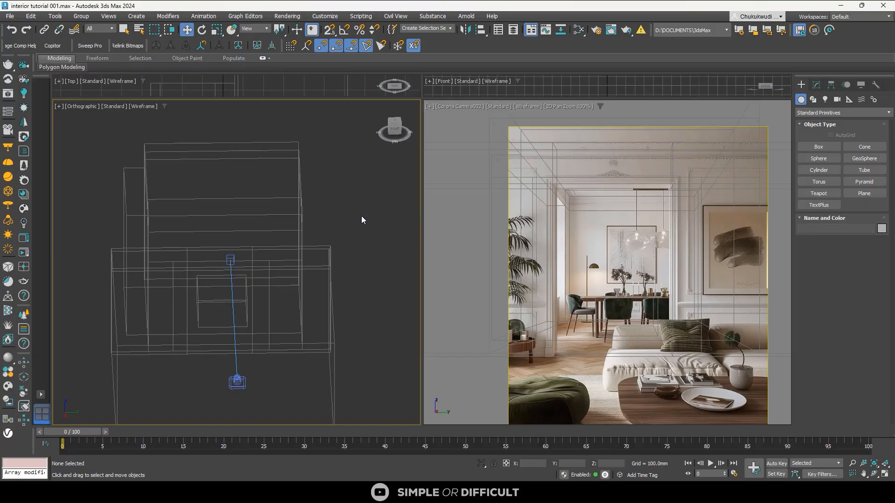
# Select the whole scene and create a CoronaLegacyMtl for it with reflection level 1.0 and glossiness 0.6
pyautogui.scroll(-4, 235, 228)
pyautogui.moveTo(235, 227)
pyautogui.keyDown('alt'); pyautogui.mouseDown(button='middle')
pyautogui.moveTo(269, 233)
pyautogui.moveTo(241, 239)
pyautogui.mouseUp(button='middle'); pyautogui.keyUp('alt')
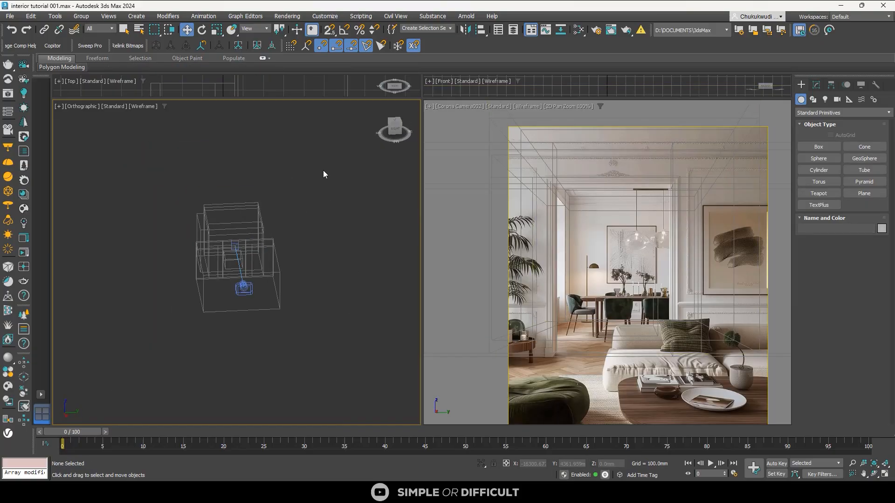
pyautogui.moveTo(325, 174); pyautogui.dragTo(153, 349)
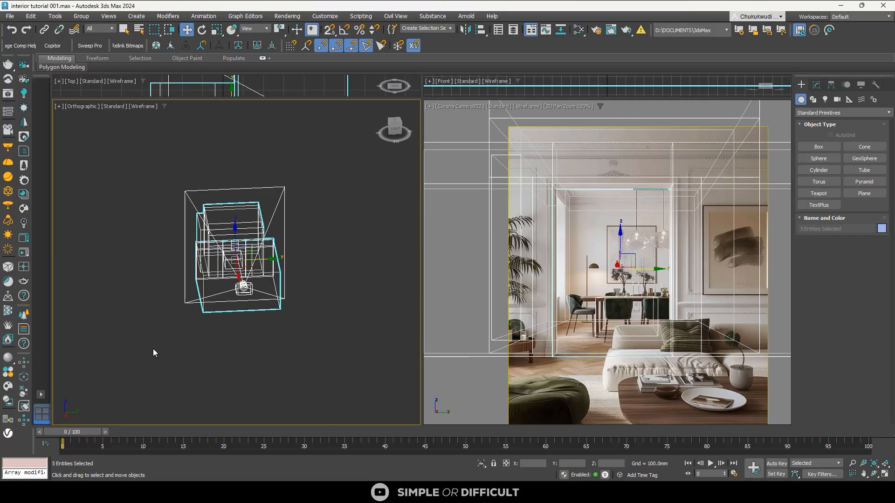
pyautogui.click(595, 31)
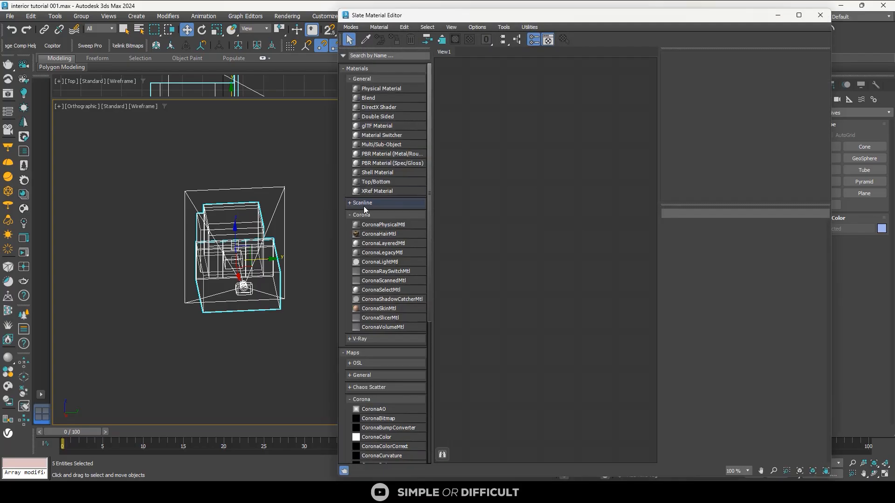
pyautogui.moveTo(390, 253); pyautogui.dragTo(528, 217)
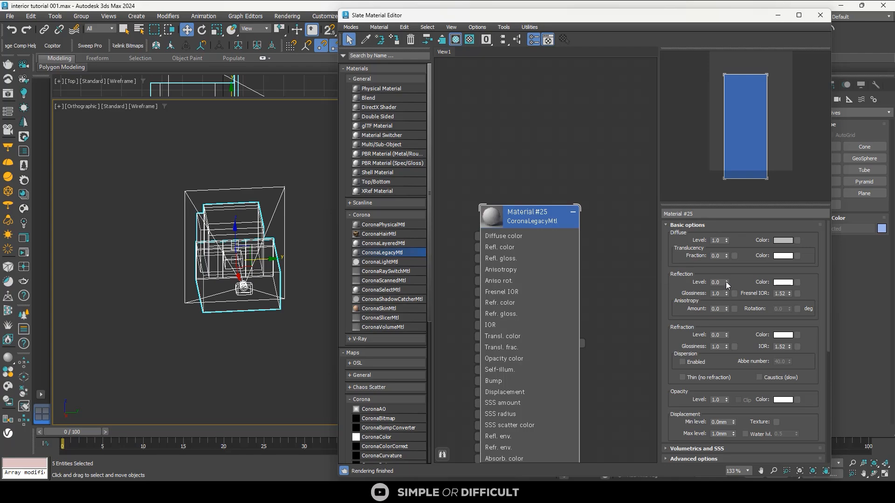
pyautogui.click(726, 281)
pyautogui.click(557, 153)
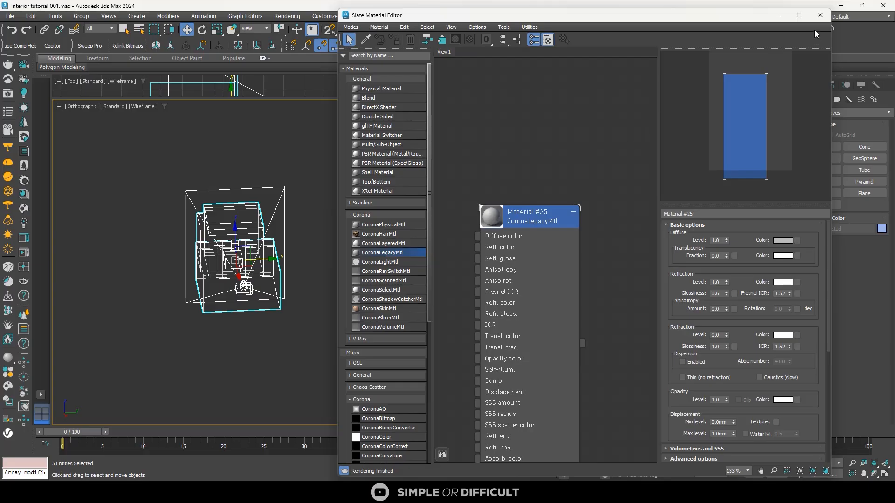
pyautogui.click(820, 15)
pyautogui.click(381, 189)
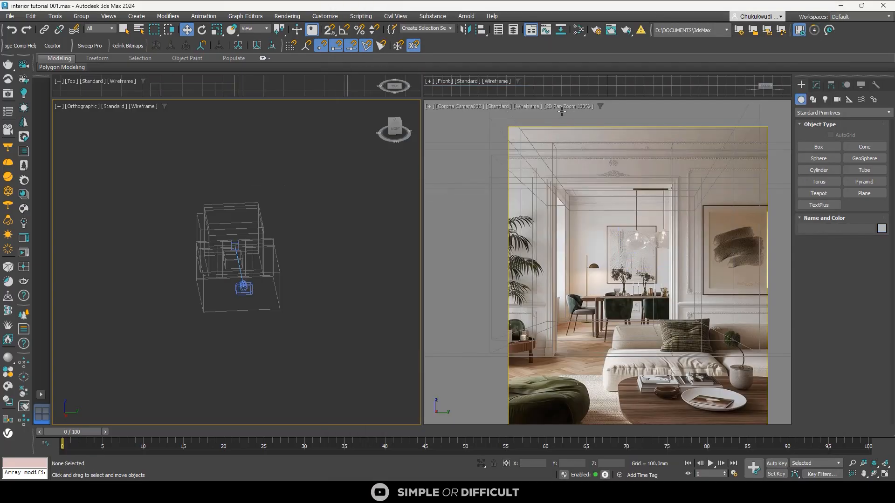
# Set the Corona camera view to Clay shading and turn off its 2D Pan Zoom mode
pyautogui.click(460, 107)
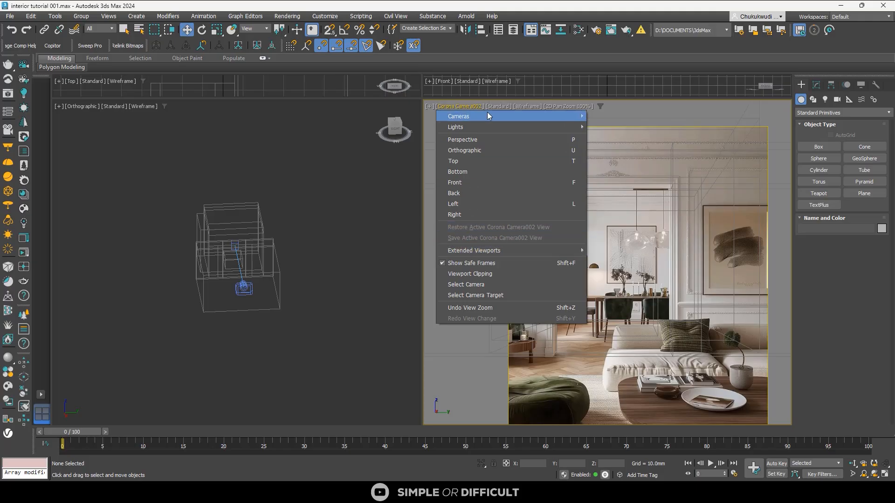
pyautogui.click(534, 105)
pyautogui.click(536, 105)
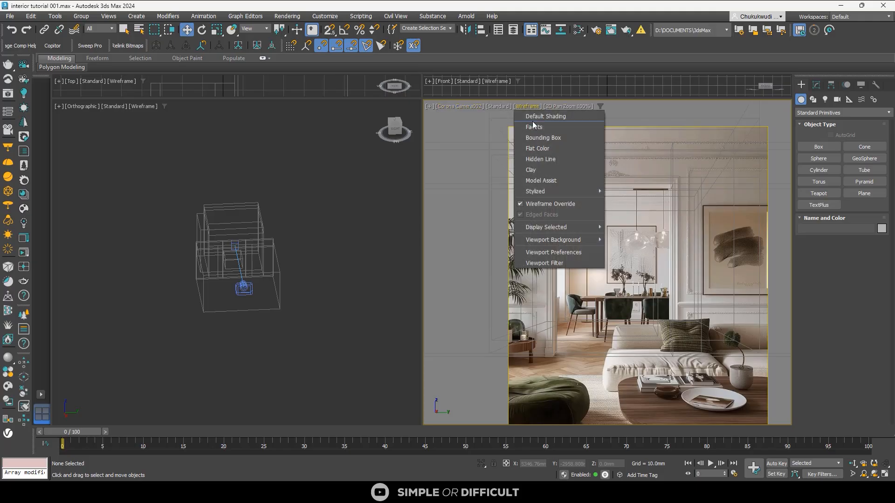
pyautogui.click(541, 174)
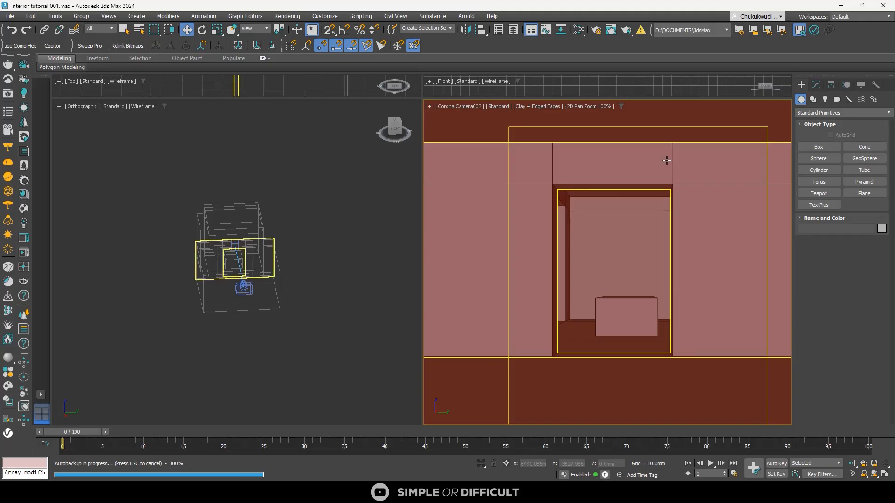
pyautogui.click(599, 107)
pyautogui.click(606, 116)
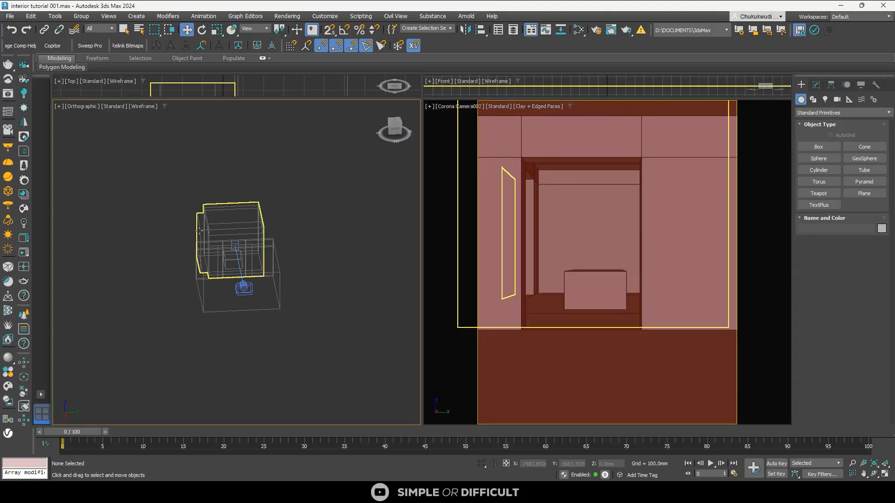
# Open the render settings for the Corona camera view and set denoising to the Intel CPU / GPU AI speed-quality hybrid mode
pyautogui.click(193, 215)
pyautogui.click(431, 162)
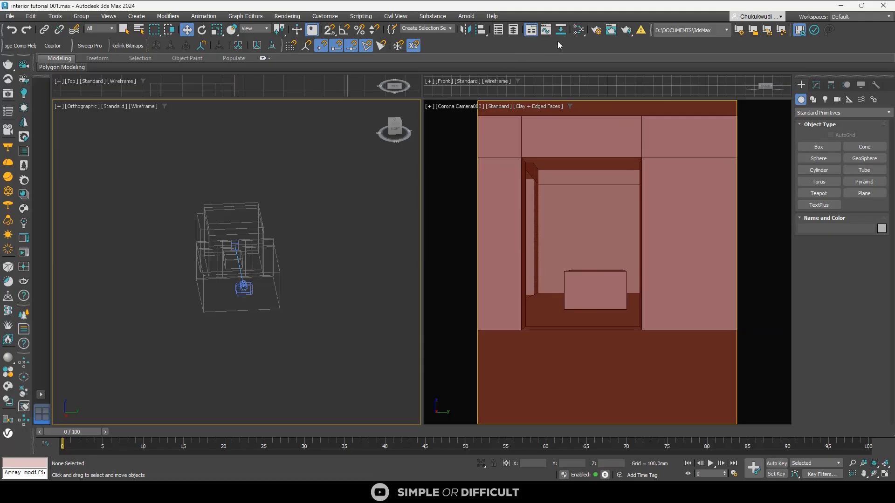
pyautogui.click(598, 31)
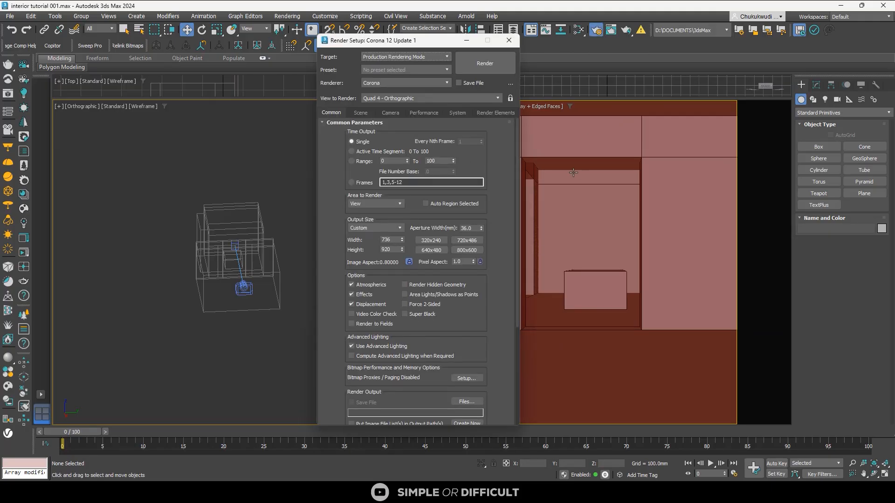
pyautogui.click(556, 163)
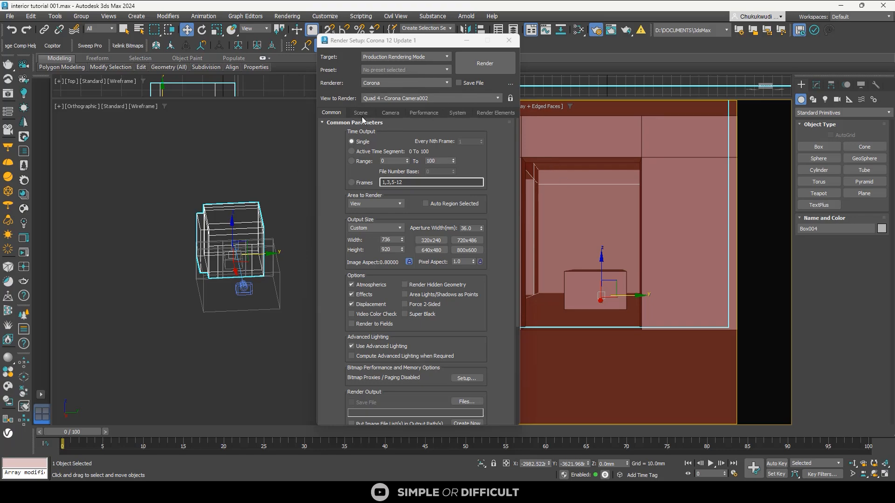
pyautogui.click(388, 112)
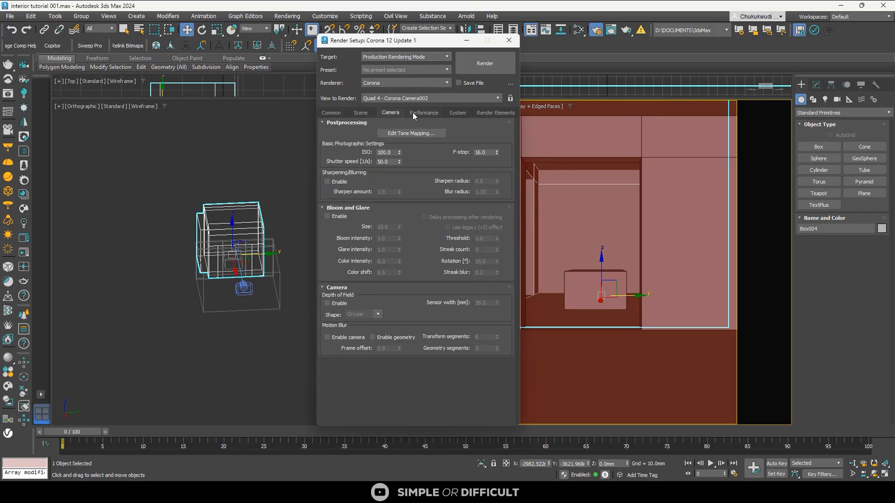
pyautogui.click(361, 112)
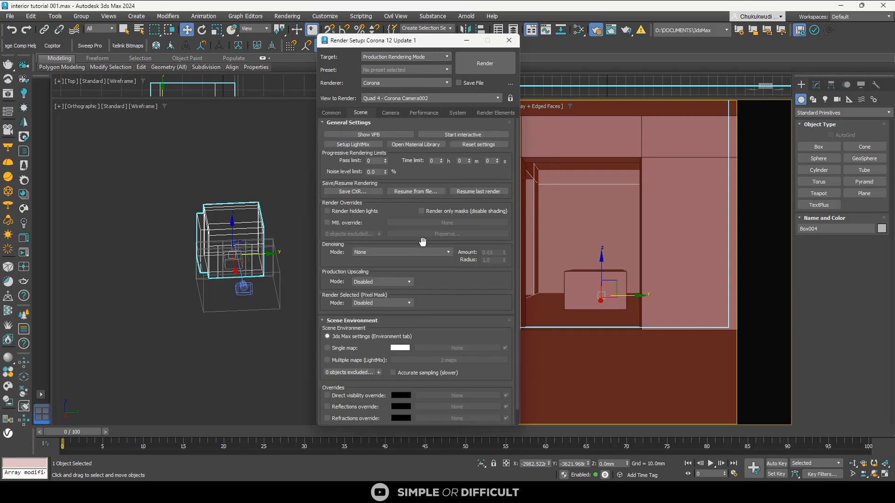
pyautogui.click(374, 254)
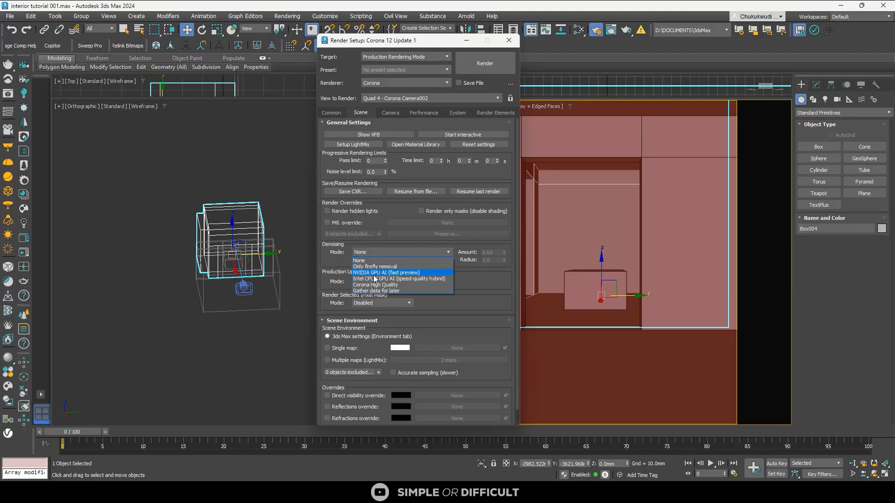
pyautogui.click(375, 278)
# Choose the denoiser used during interactive rendering in the performance settings
pyautogui.click(423, 113)
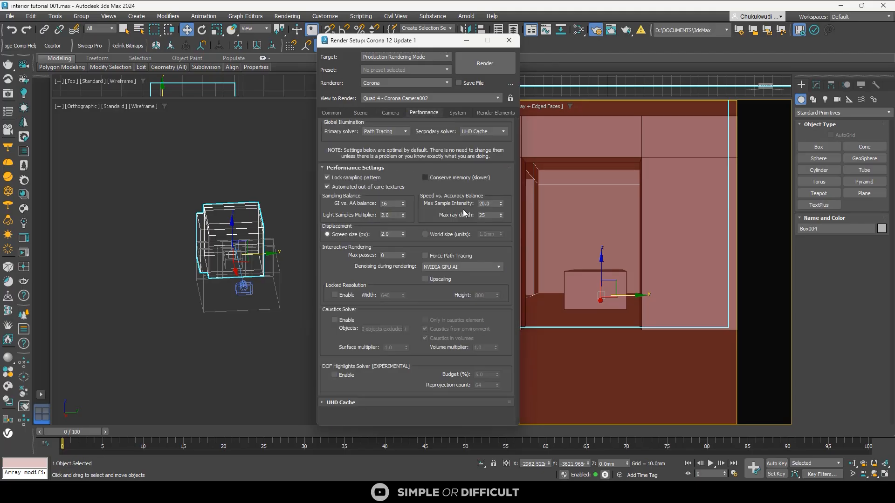
pyautogui.click(469, 269)
pyautogui.click(446, 276)
# Switch the scene environment to a single map and assign a CoronaBitmap to it
pyautogui.click(361, 113)
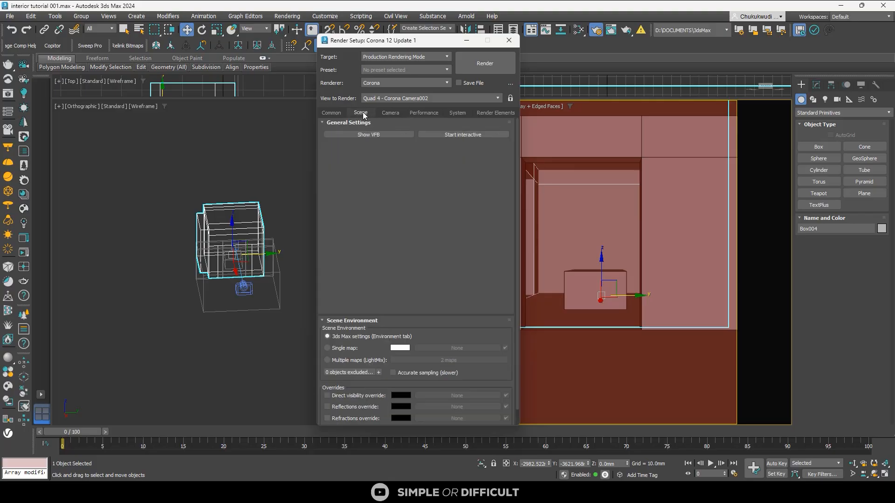
pyautogui.click(341, 349)
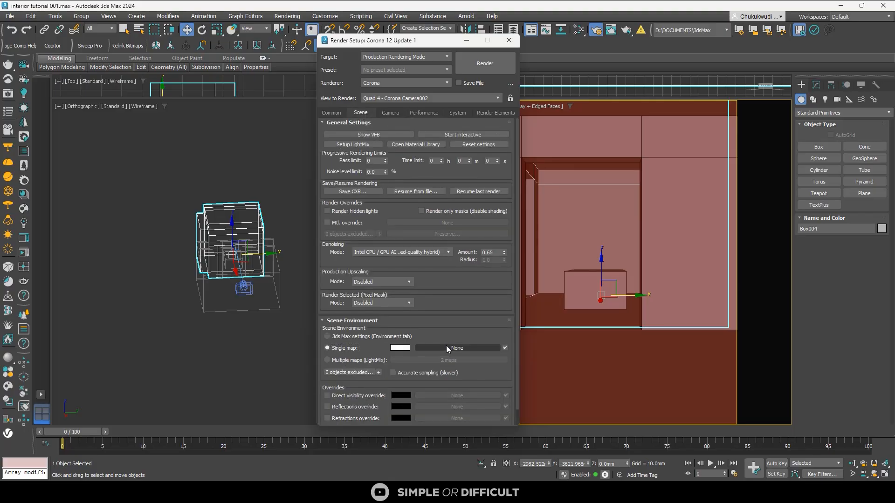
pyautogui.click(446, 348)
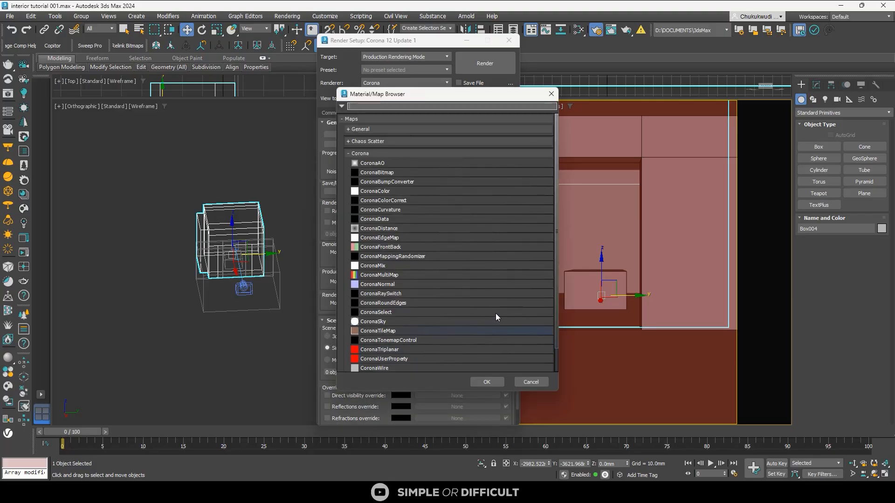
pyautogui.click(392, 173)
pyautogui.click(496, 382)
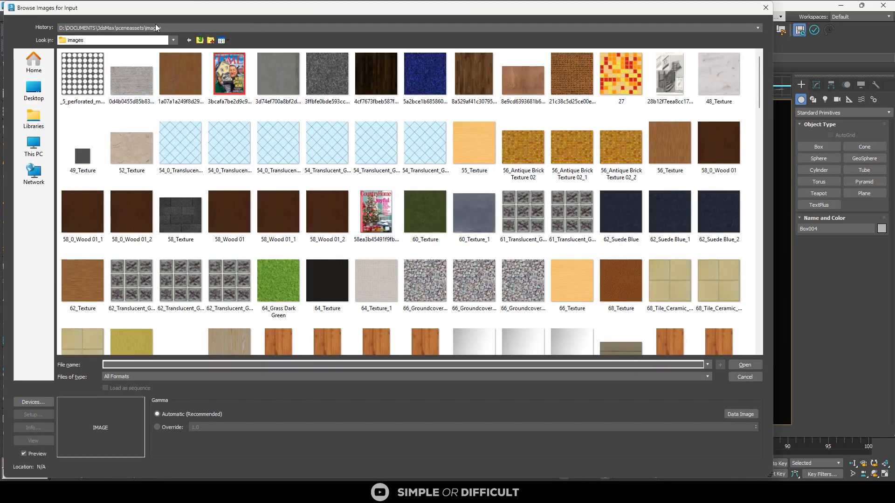
# Load kloofendal_43d_clear_4k (1).hdr from D:\Downloads with the default HDRI load settings, then close the render settings and deselect the box
pyautogui.click(156, 27)
pyautogui.click(107, 48)
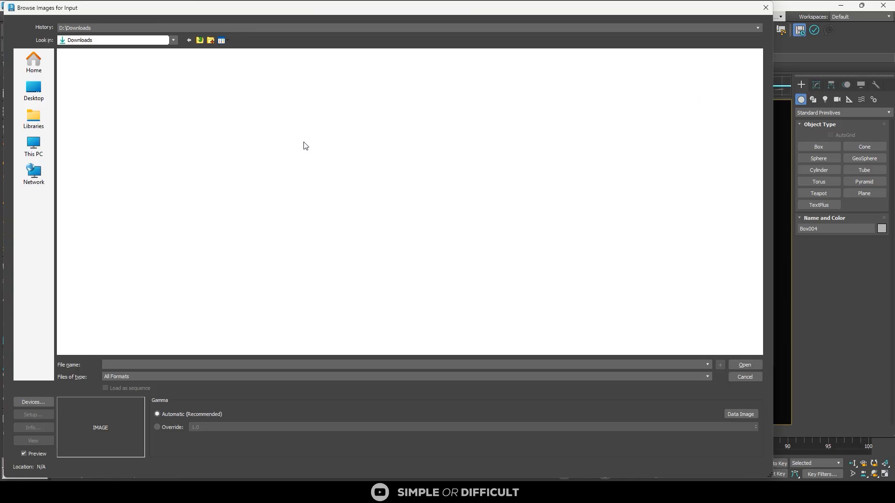
pyautogui.scroll(-10, 300, 167)
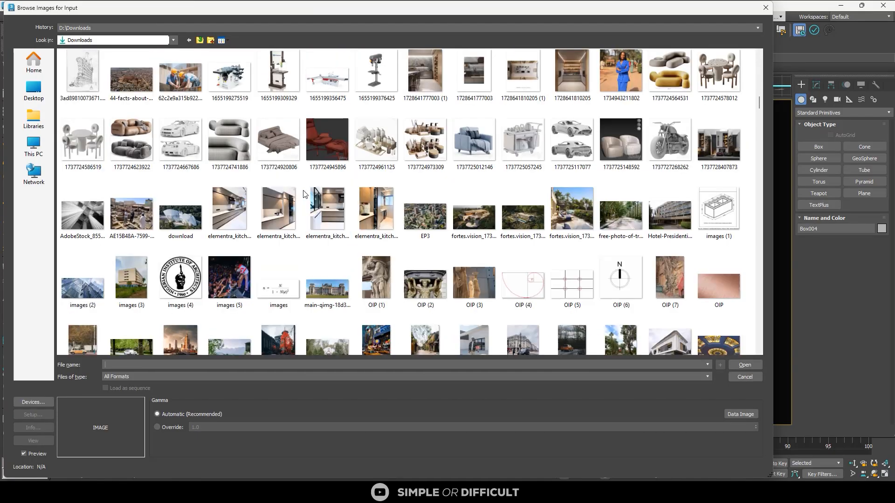
pyautogui.scroll(4, 298, 193)
pyautogui.click(279, 132)
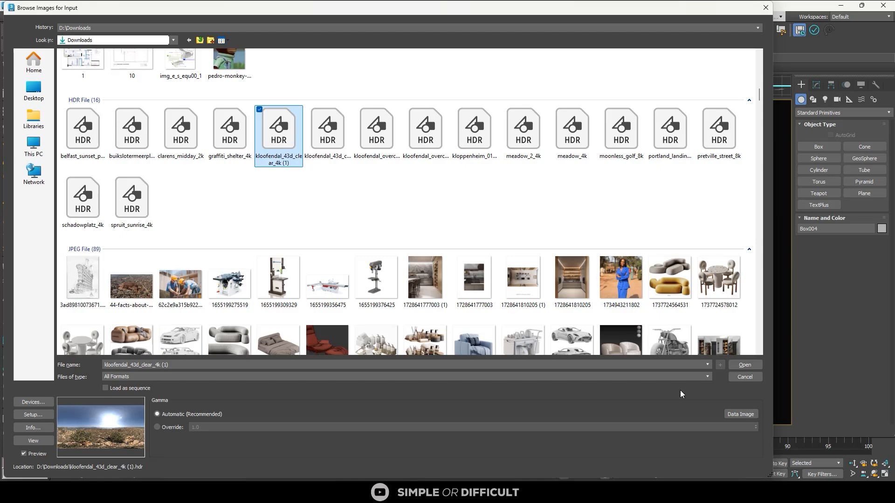
pyautogui.click(744, 365)
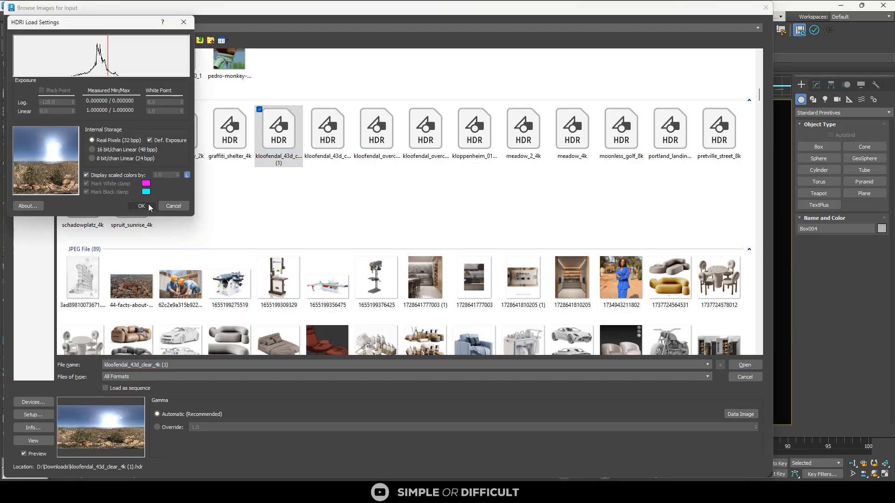
pyautogui.click(141, 206)
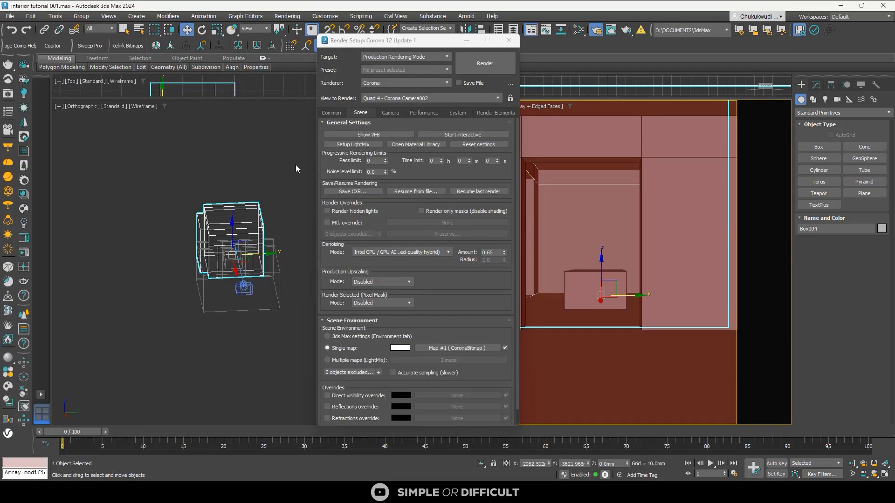
pyautogui.click(507, 43)
pyautogui.click(226, 146)
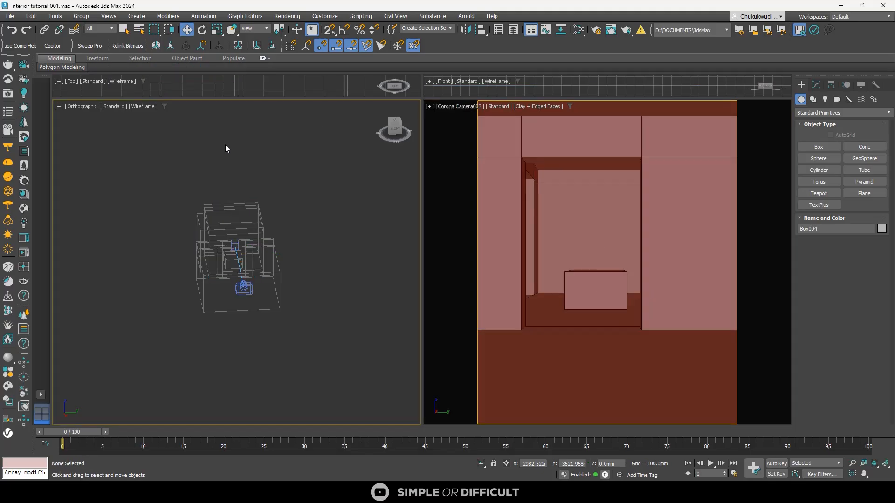
# Start an interactive render in the Corona frame buffer, minimise the error message window and move the buffer beside the camera view
pyautogui.click(24, 252)
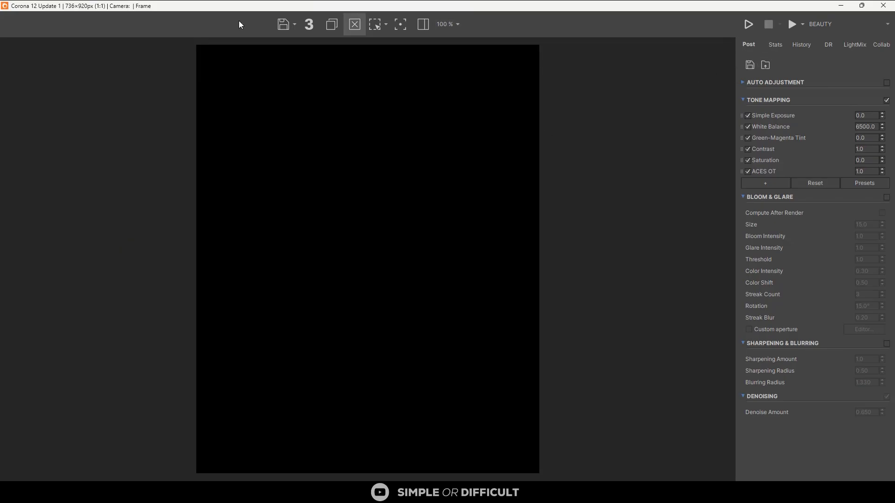
pyautogui.click(746, 27)
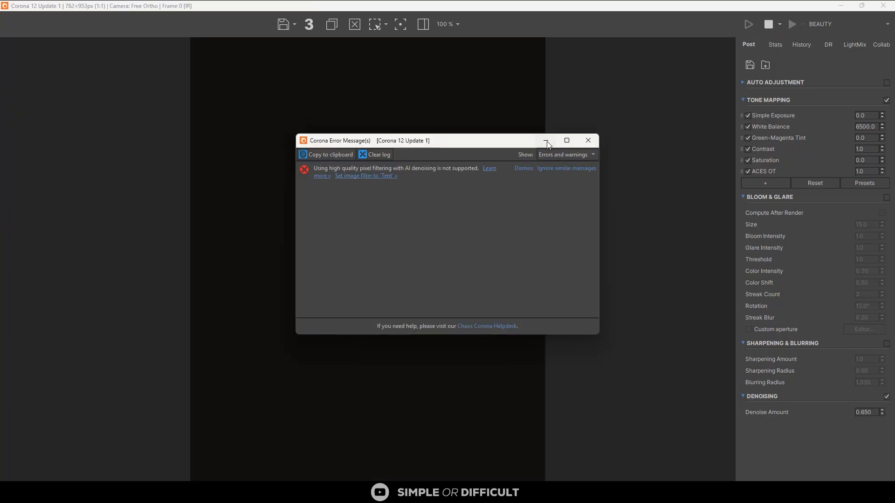
pyautogui.click(546, 142)
pyautogui.moveTo(624, 6); pyautogui.dragTo(252, 59)
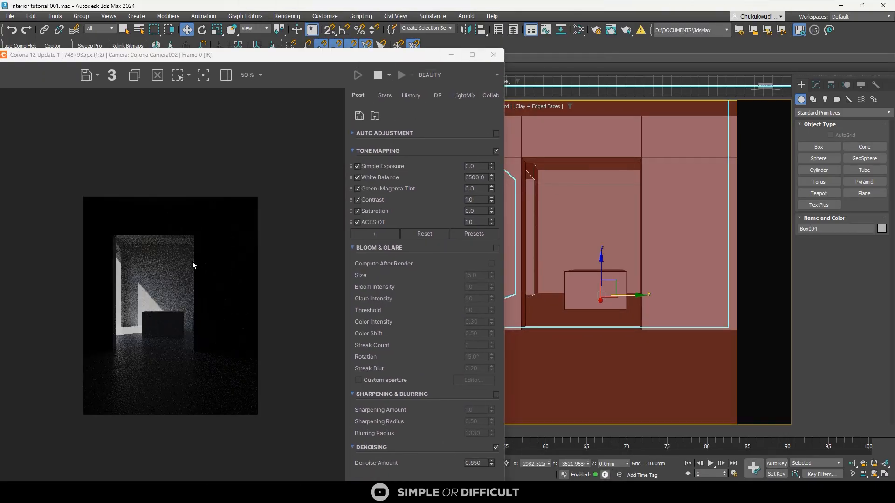
pyautogui.moveTo(357, 57); pyautogui.dragTo(394, 57)
# Lock the view to render to Corona Camera002 and close the render settings
pyautogui.click(595, 31)
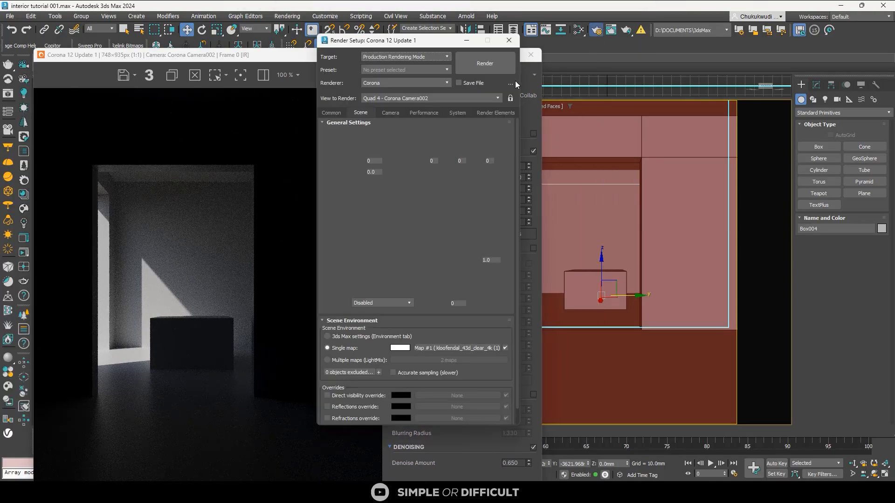
pyautogui.click(510, 98)
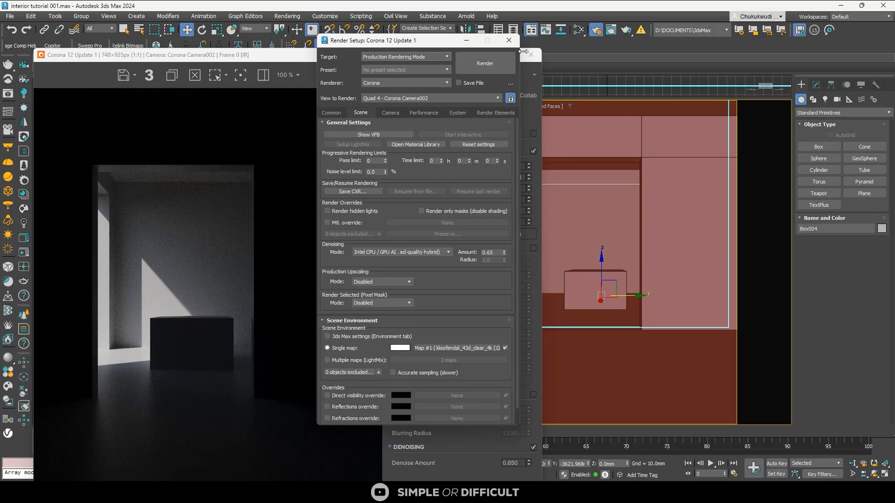
pyautogui.click(509, 41)
# Move the frame buffer clear of the orthographic view, deselect the box and examine the daylight in the interactive render
pyautogui.moveTo(317, 60); pyautogui.dragTo(600, 85)
pyautogui.click(133, 236)
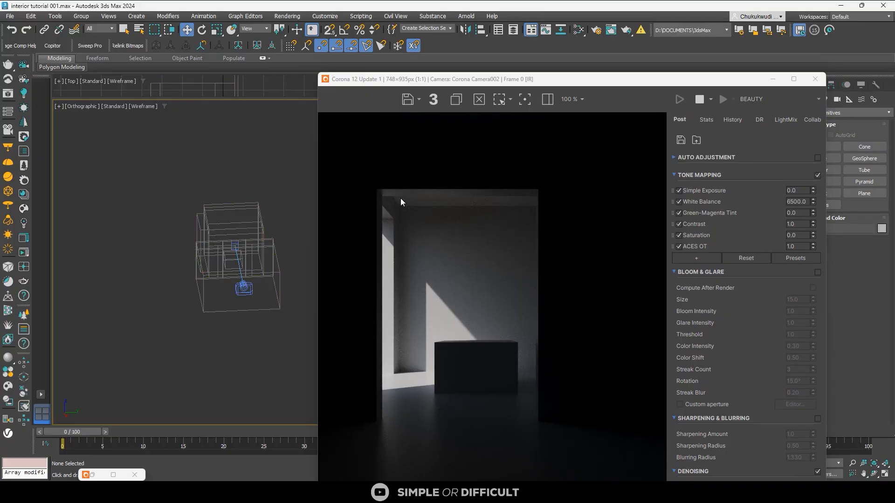
pyautogui.scroll(5, 401, 197)
pyautogui.scroll(-5, 400, 200)
pyautogui.scroll(-1, 430, 273)
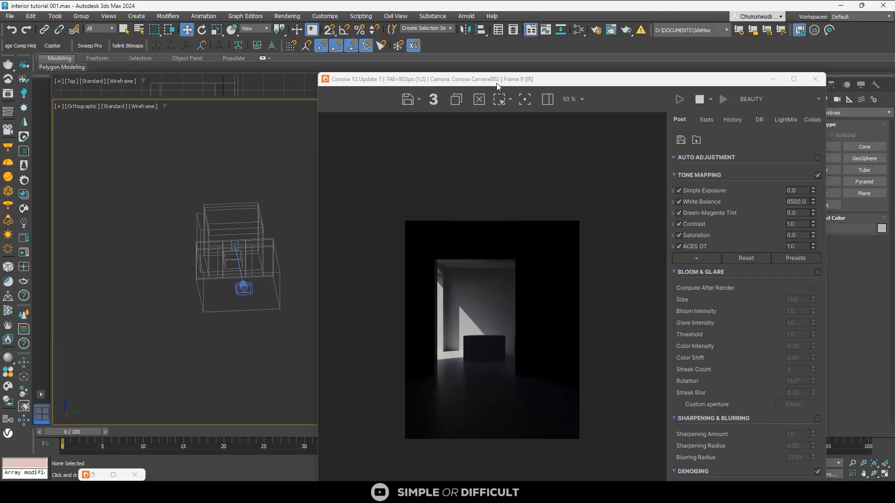
# Switch the Corona camera view to wireframe to compare the reference photo with the interactive render
pyautogui.moveTo(496, 83); pyautogui.dragTo(169, 54)
pyautogui.click(539, 165)
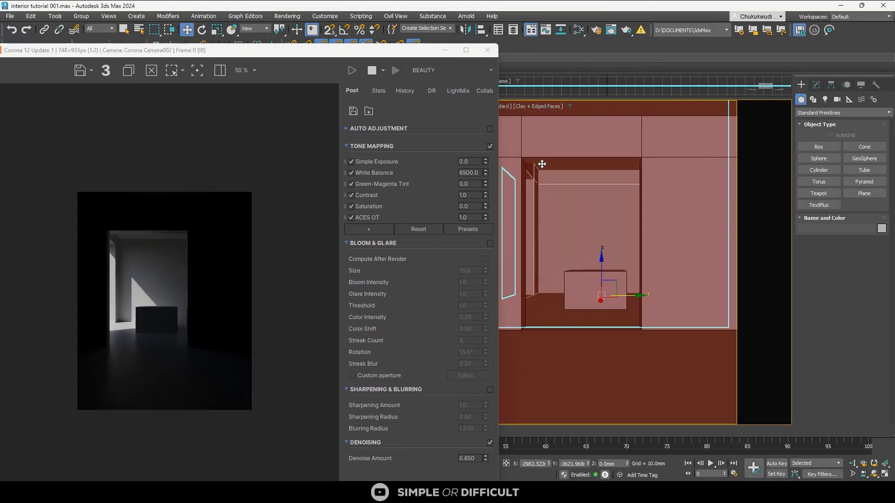
pyautogui.press('F3')
pyautogui.moveTo(390, 51); pyautogui.dragTo(290, 49)
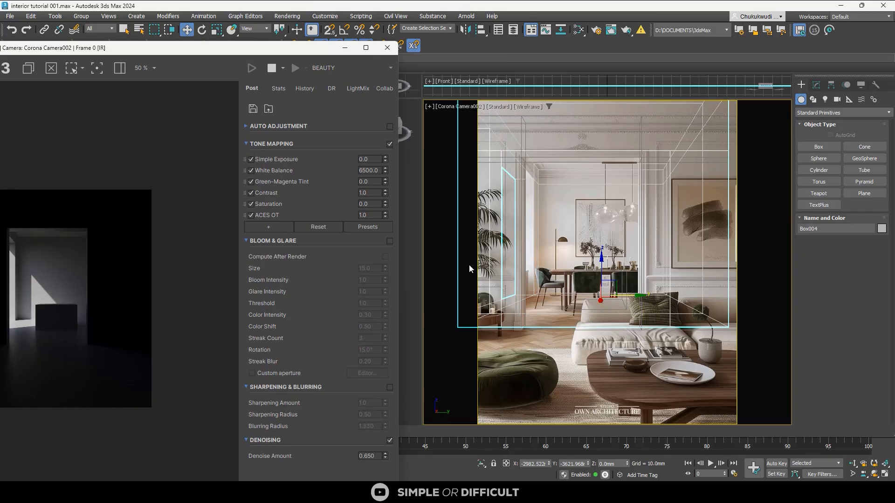
pyautogui.moveTo(262, 48); pyautogui.dragTo(655, 69)
# Select the front room's box and show it in a straight side view in the orthographic viewport
pyautogui.click(205, 287)
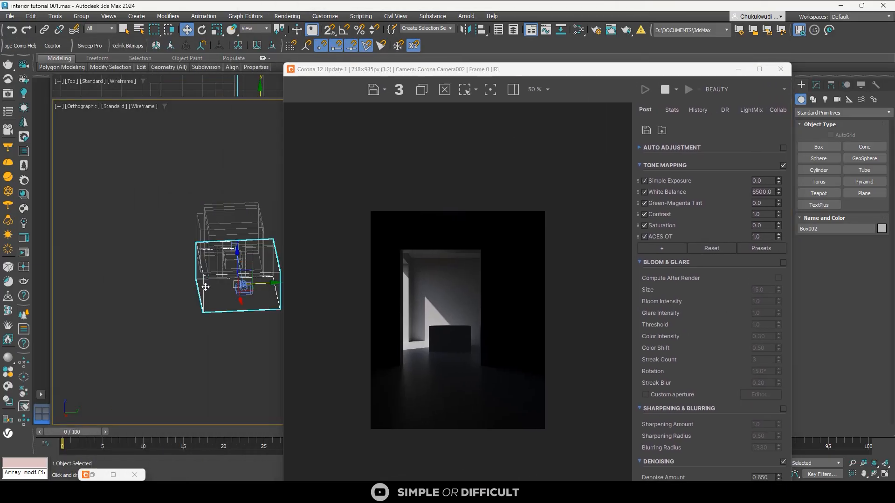
pyautogui.scroll(-3, 206, 287)
pyautogui.keyDown('alt'); pyautogui.moveTo(209, 289); pyautogui.dragTo(273, 284, button='middle'); pyautogui.keyUp('alt')
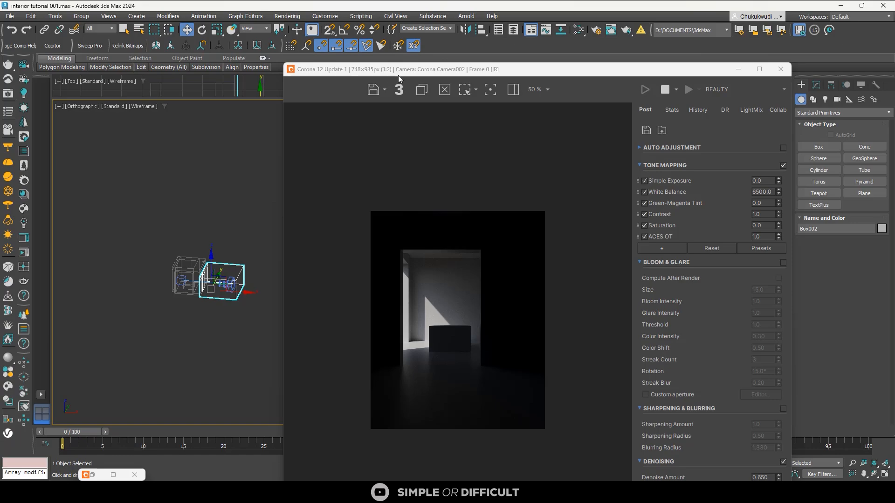
pyautogui.moveTo(409, 69); pyautogui.dragTo(459, 68)
pyautogui.keyDown('alt'); pyautogui.moveTo(224, 249); pyautogui.dragTo(256, 228, button='middle'); pyautogui.keyUp('alt')
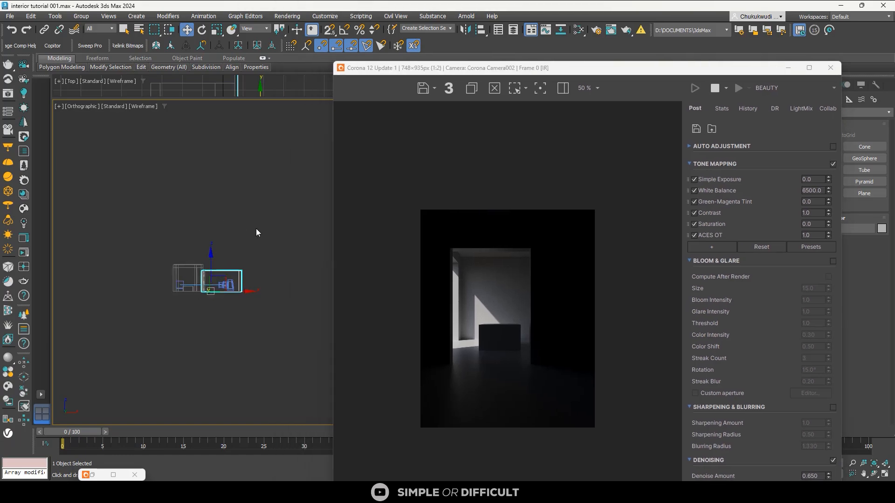
pyautogui.click(256, 232)
pyautogui.click(237, 275)
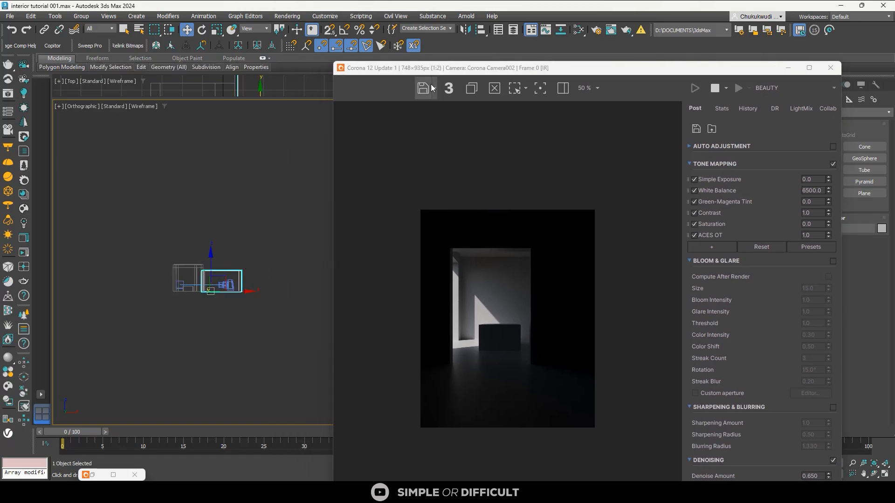
# Hide the frame buffer's side panel, narrow its window and place it so the orthographic view is uncovered
pyautogui.moveTo(467, 70)
pyautogui.mouseDown()
pyautogui.moveTo(593, 84)
pyautogui.moveTo(457, 74)
pyautogui.mouseUp()
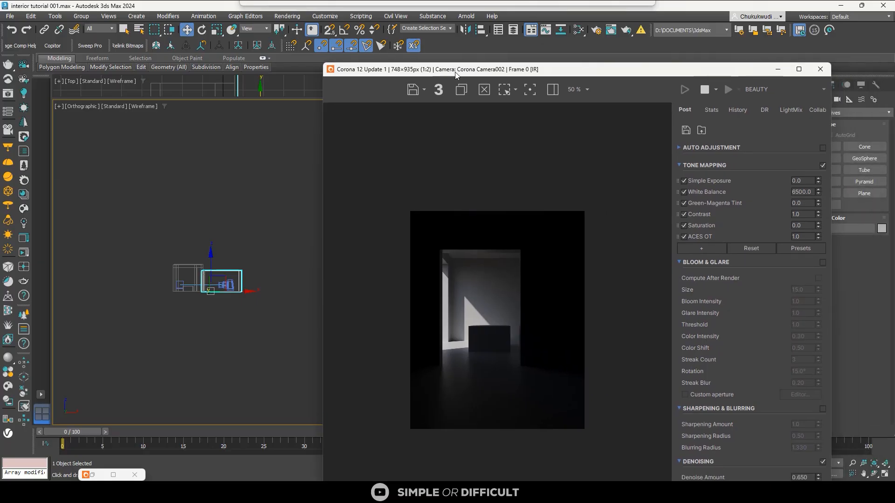
pyautogui.click(551, 90)
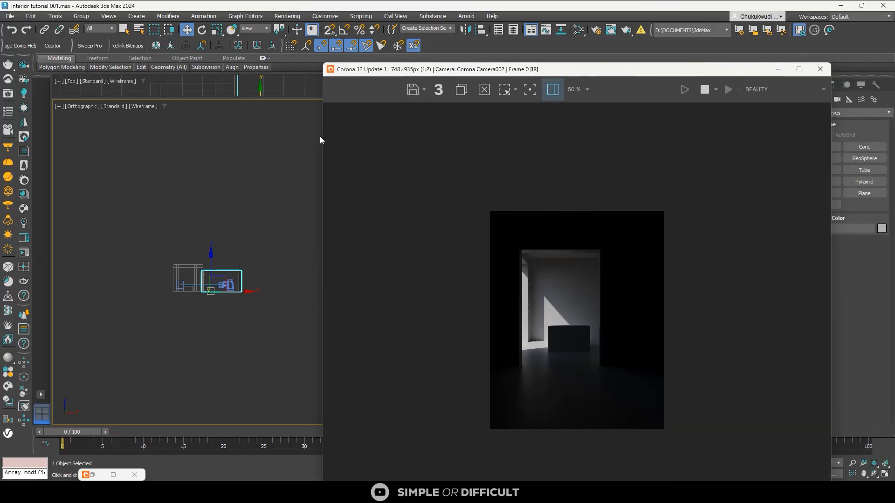
pyautogui.moveTo(321, 136); pyautogui.dragTo(609, 150)
pyautogui.scroll(-1, 549, 152)
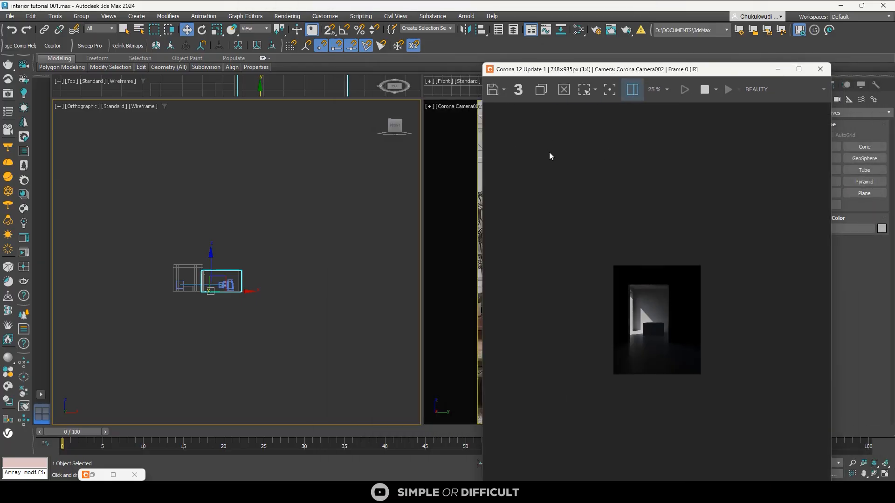
pyautogui.scroll(2, 613, 205)
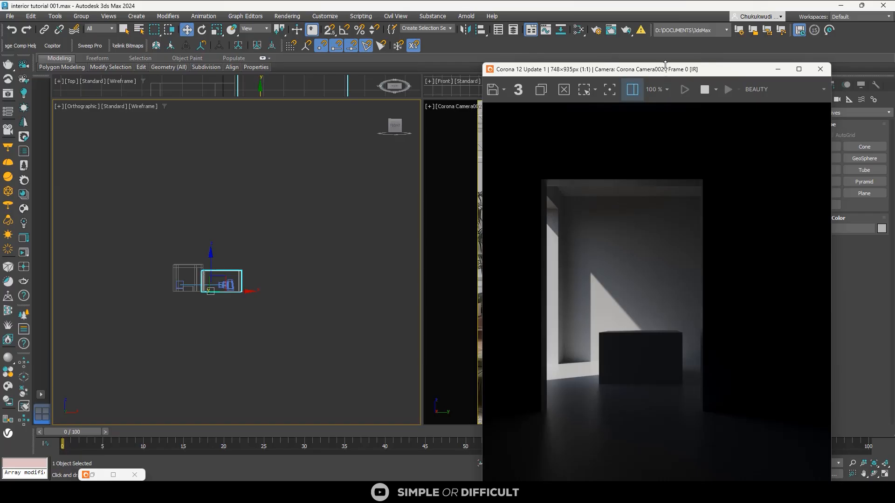
pyautogui.moveTo(669, 72); pyautogui.dragTo(744, 58)
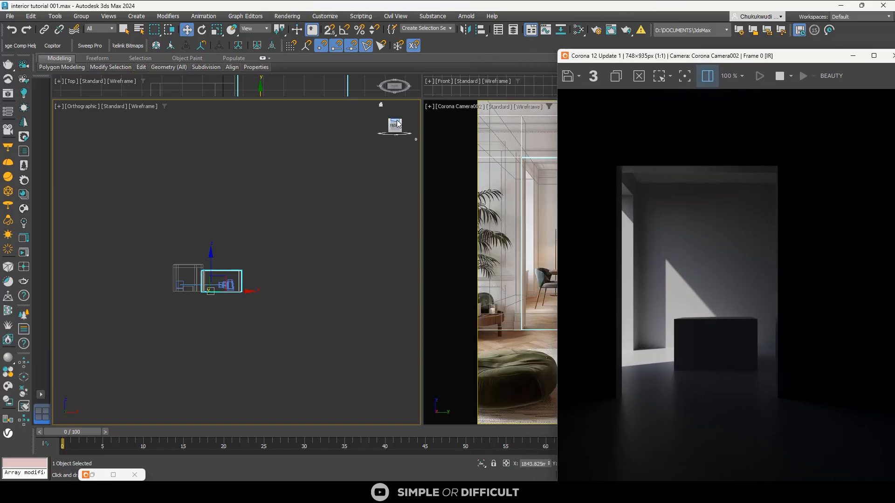
# In the Front view, connect the front room box's top and bottom edges and move the new vertical edge close to the doorway wall
pyautogui.moveTo(394, 126); pyautogui.dragTo(394, 135)
pyautogui.click(394, 134)
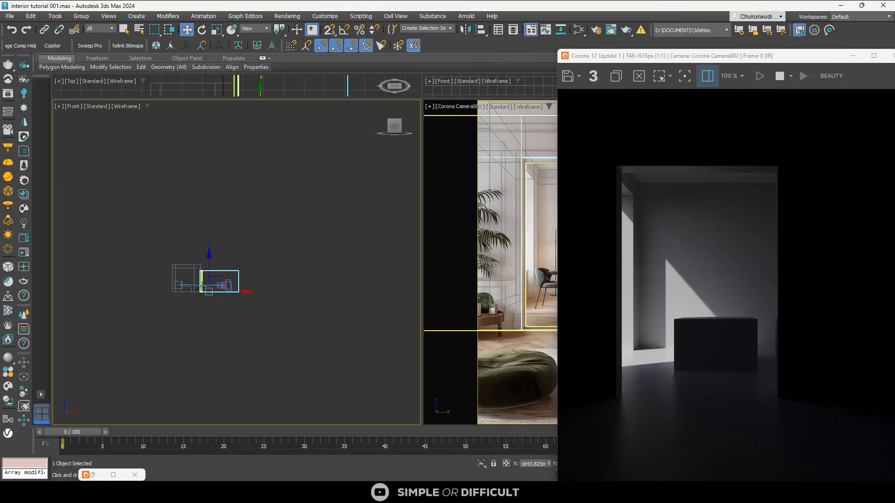
pyautogui.click(232, 203)
pyautogui.click(233, 204)
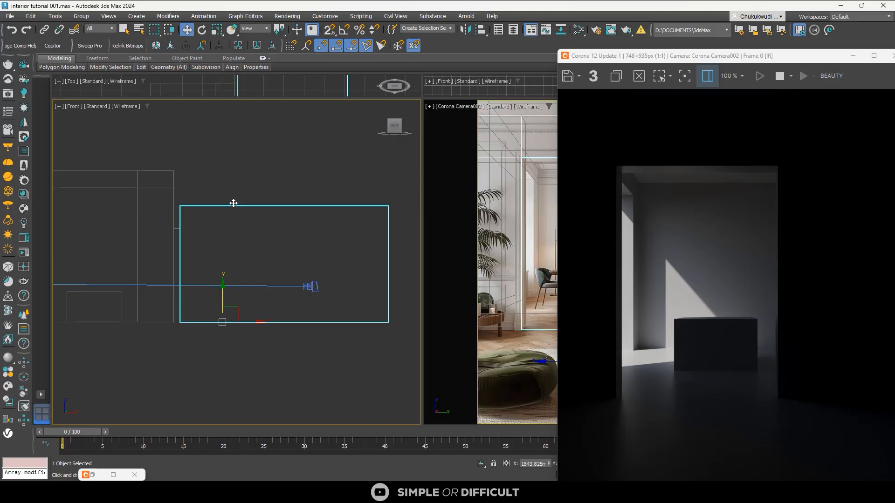
pyautogui.press('2')
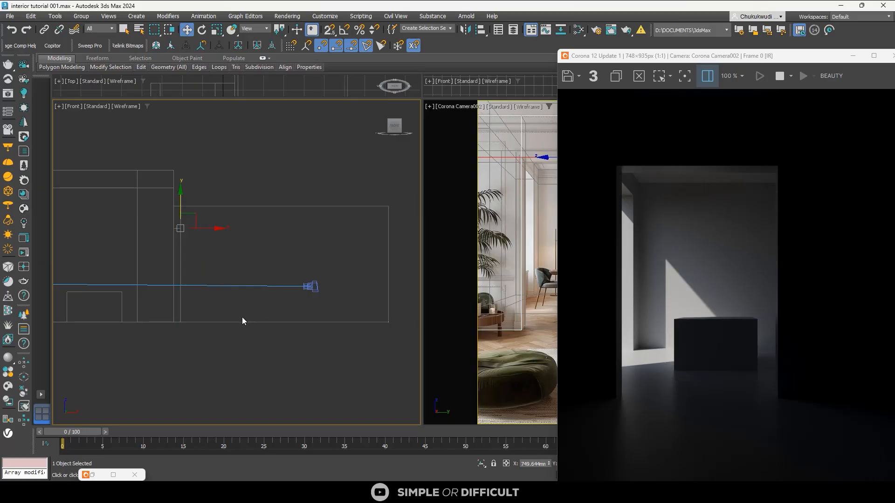
pyautogui.click(243, 321)
pyautogui.keyDown('ctrl'); pyautogui.click(304, 203); pyautogui.keyUp('ctrl')
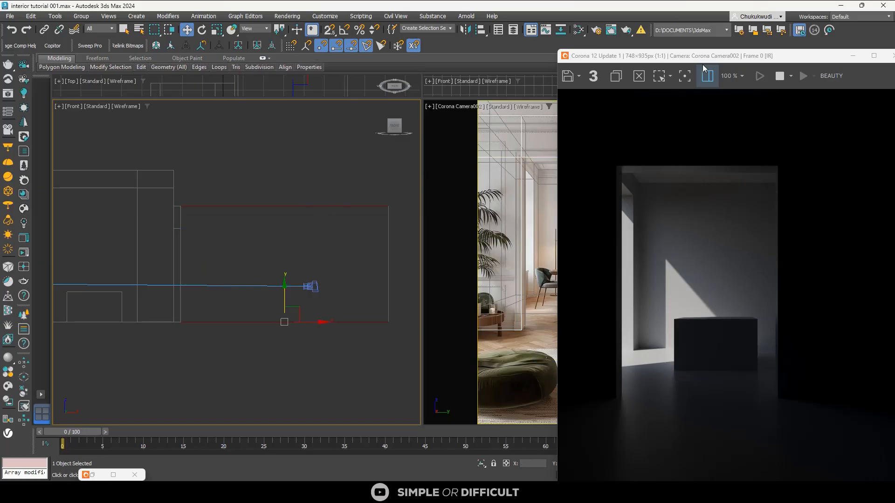
pyautogui.moveTo(699, 56); pyautogui.dragTo(535, 37)
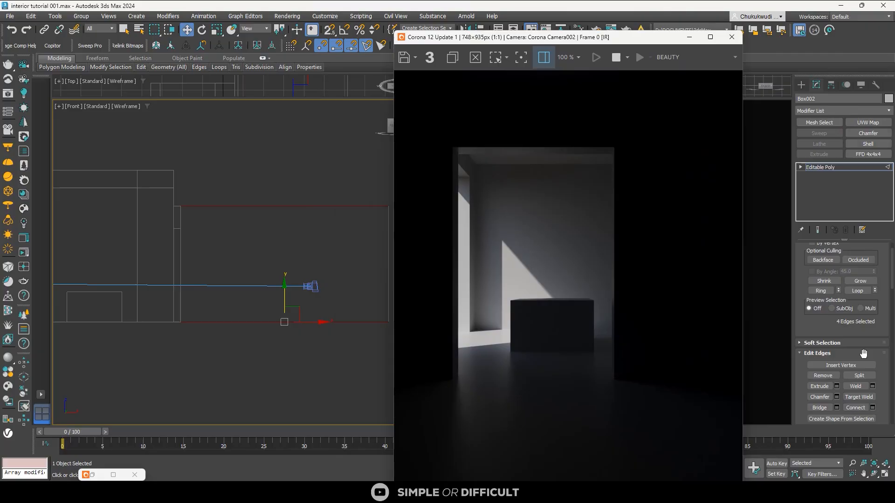
pyautogui.click(862, 408)
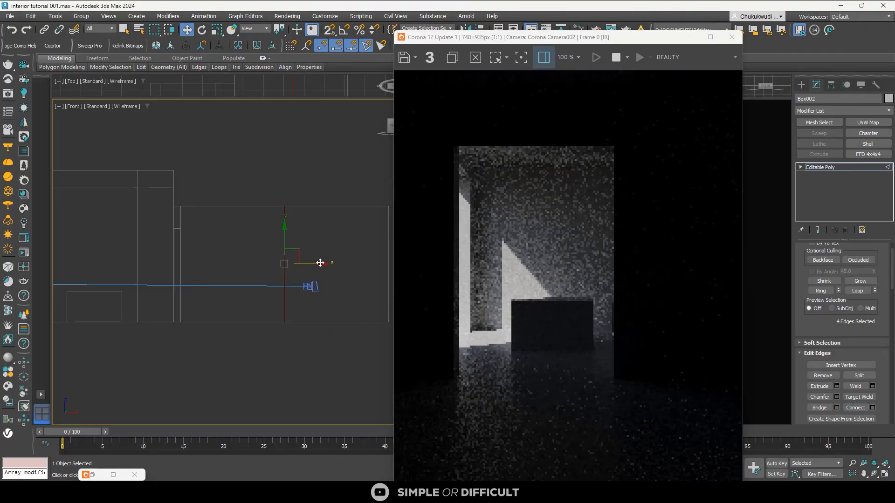
pyautogui.moveTo(255, 260); pyautogui.dragTo(230, 255)
# Connect the remaining top and bottom edges with a second vertical edge and place it just short of the camera
pyautogui.moveTo(328, 149); pyautogui.dragTo(266, 384)
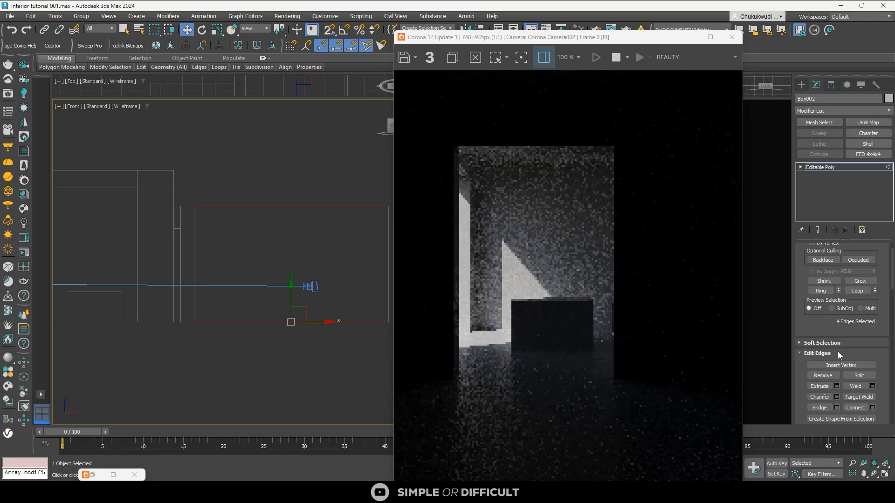
pyautogui.click(859, 408)
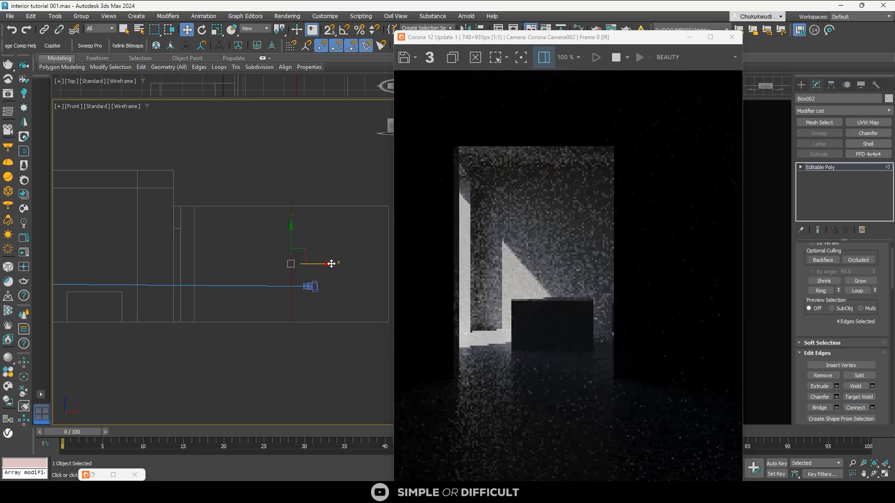
pyautogui.click(353, 233)
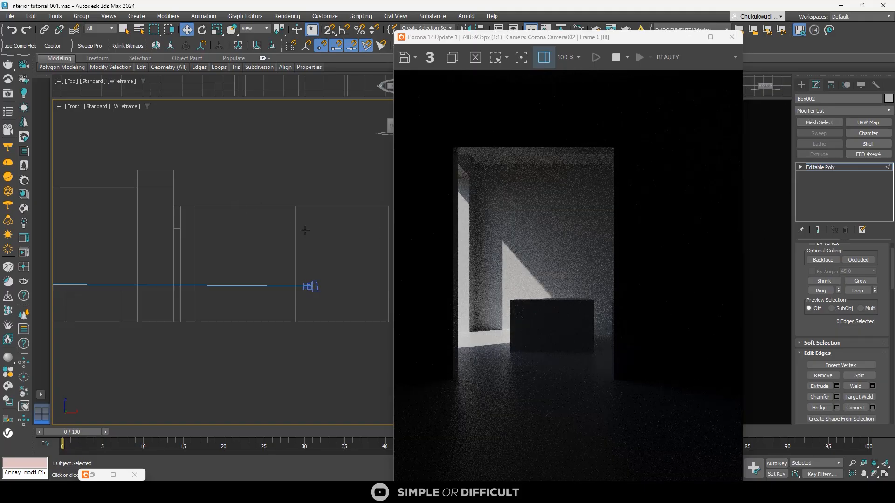
# Connect the two new vertical edges with a horizontal edge and raise it to just below the ceiling
pyautogui.moveTo(241, 244); pyautogui.dragTo(181, 245)
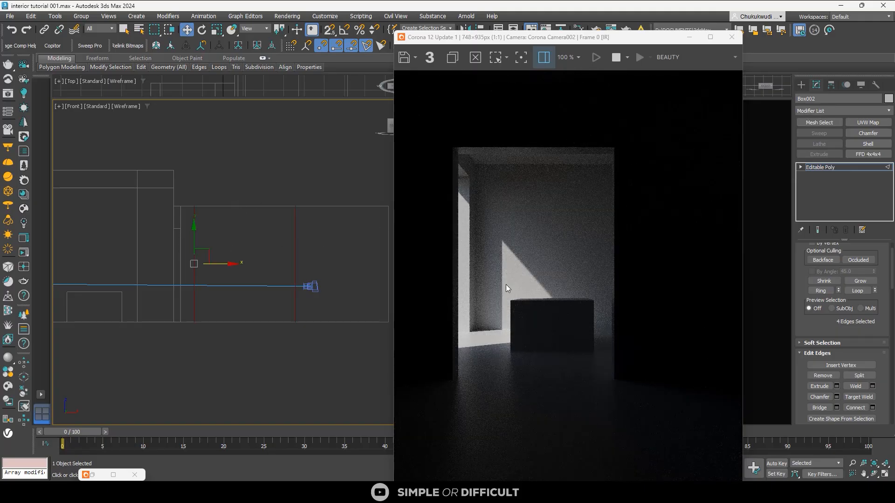
pyautogui.click(855, 408)
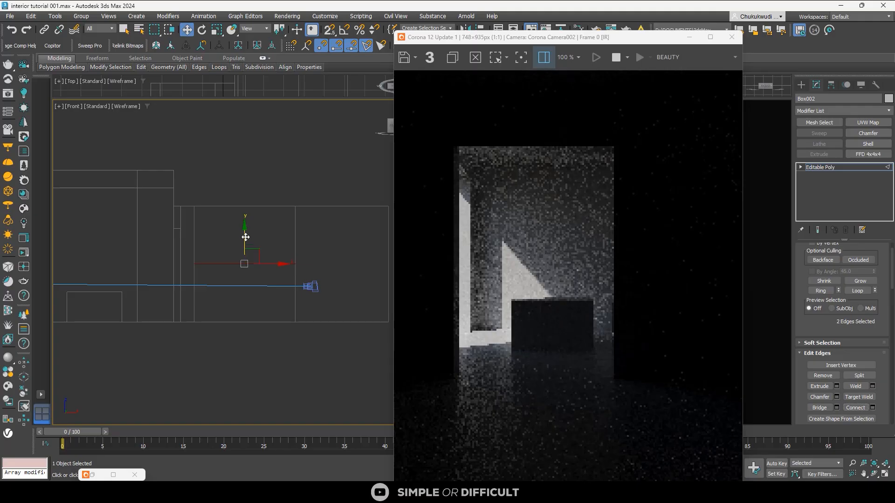
pyautogui.moveTo(179, 211); pyautogui.dragTo(166, 197)
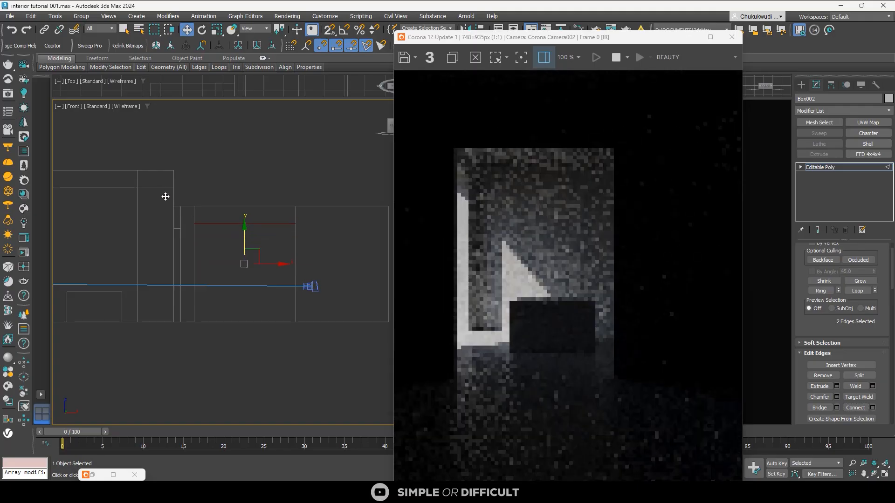
# Delete the side wall polygon enclosed by the new edges to open a window in the front room
pyautogui.press('4')
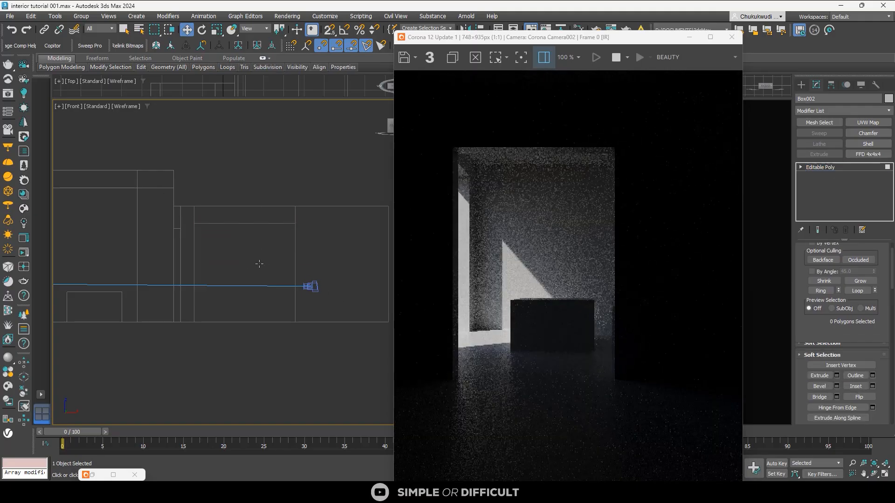
pyautogui.click(260, 264)
pyautogui.press('Delete')
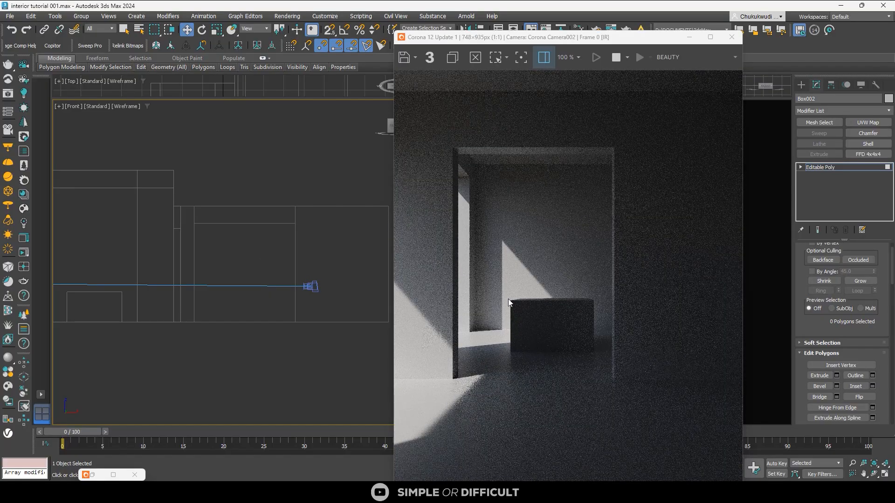
# Inspect the render full screen, restore the frame buffer with its side panel shown, and widen and reposition its window
pyautogui.moveTo(562, 41); pyautogui.dragTo(422, 38)
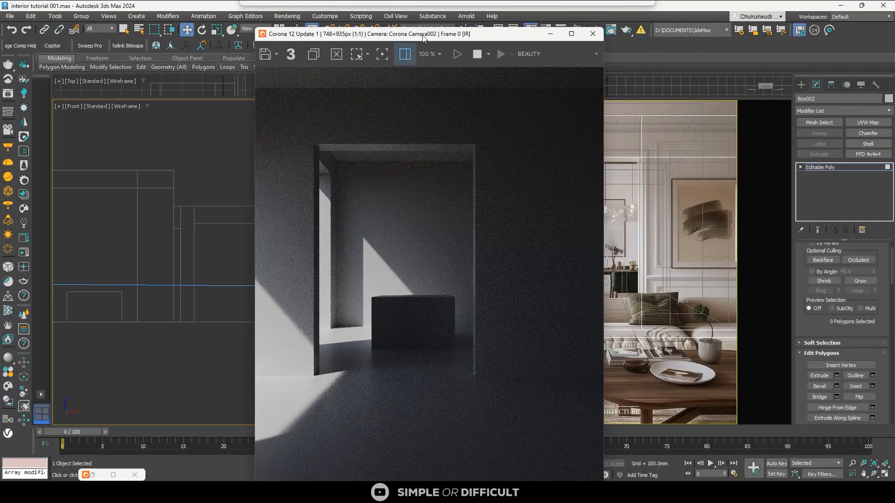
pyautogui.click(570, 34)
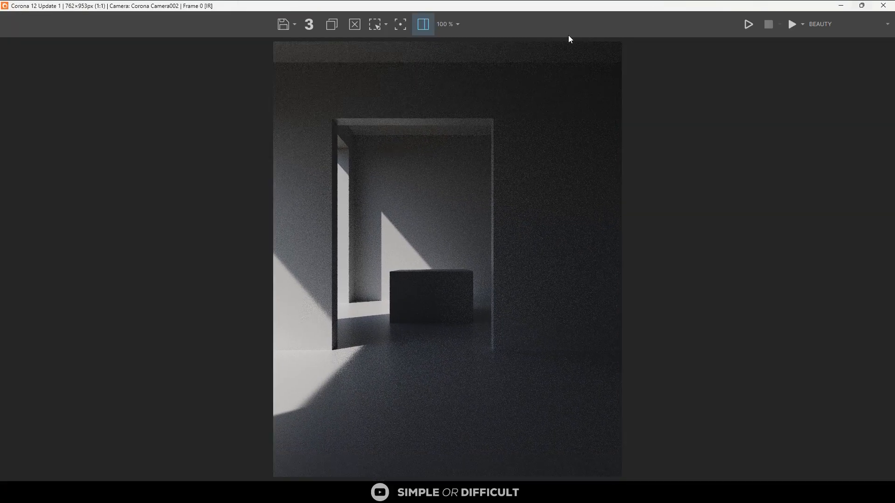
pyautogui.click(423, 23)
pyautogui.click(862, 5)
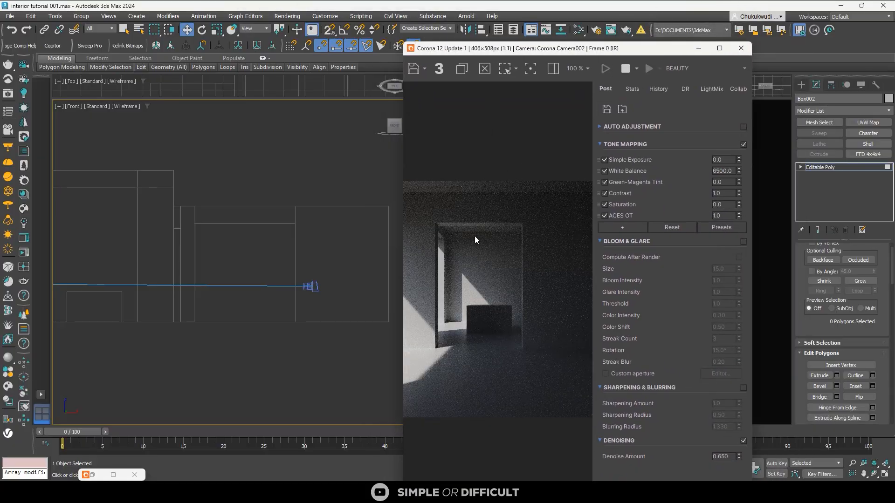
pyautogui.scroll(-1, 474, 235)
pyautogui.moveTo(400, 179); pyautogui.dragTo(193, 180)
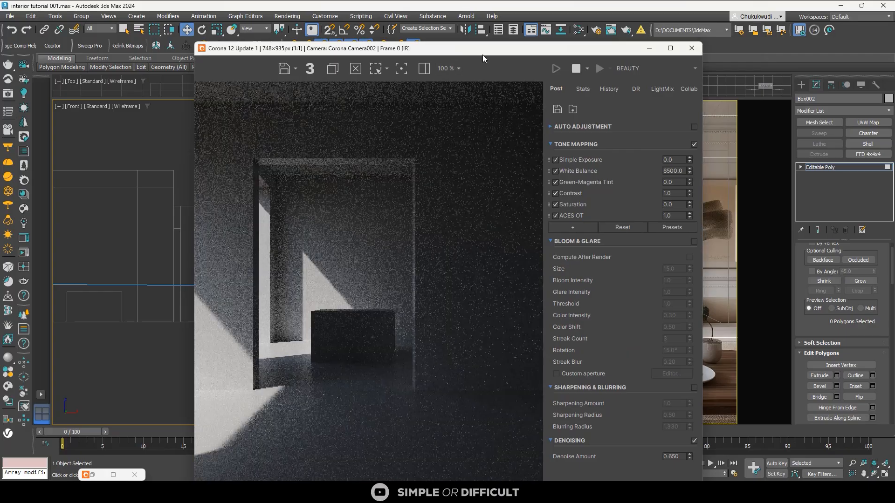
pyautogui.moveTo(483, 55); pyautogui.dragTo(620, 65)
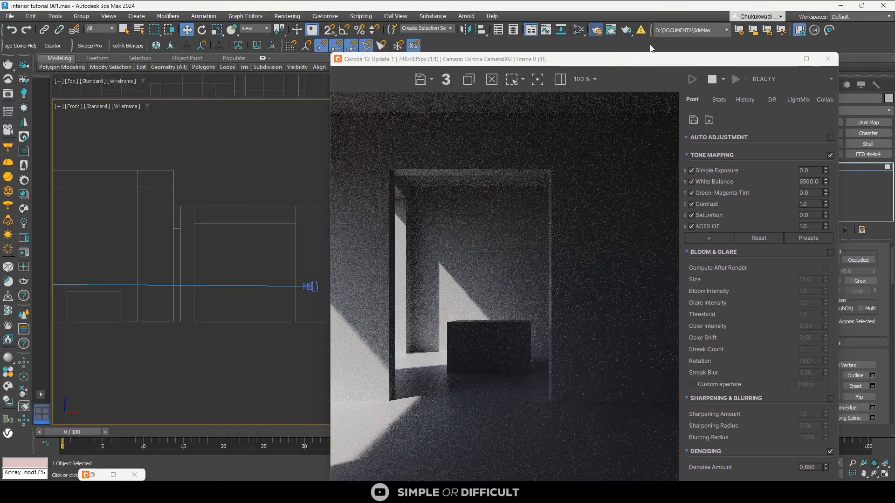
# Bring the kloofendal_43d_clear_4k scene environment map from Render Setup into the Slate Material Editor as an instance
pyautogui.click(596, 32)
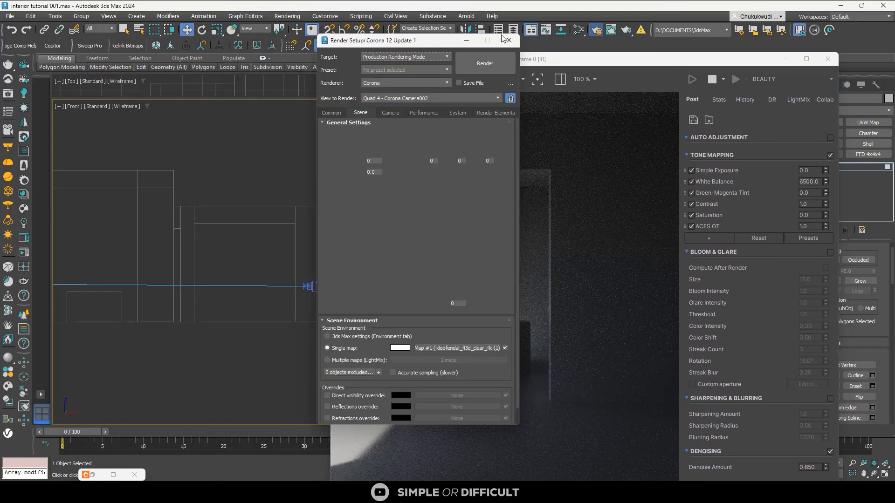
pyautogui.moveTo(459, 35); pyautogui.dragTo(670, 43)
pyautogui.click(580, 29)
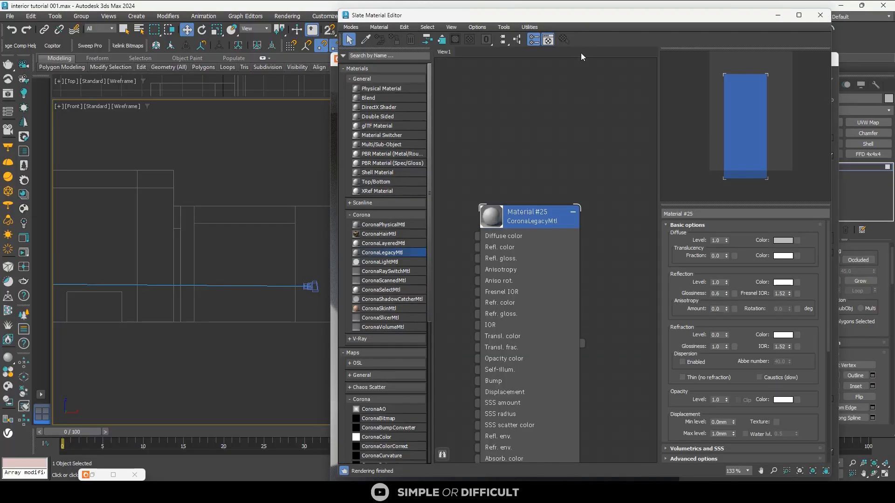
pyautogui.moveTo(610, 20); pyautogui.dragTo(229, 32)
pyautogui.scroll(-2, 208, 194)
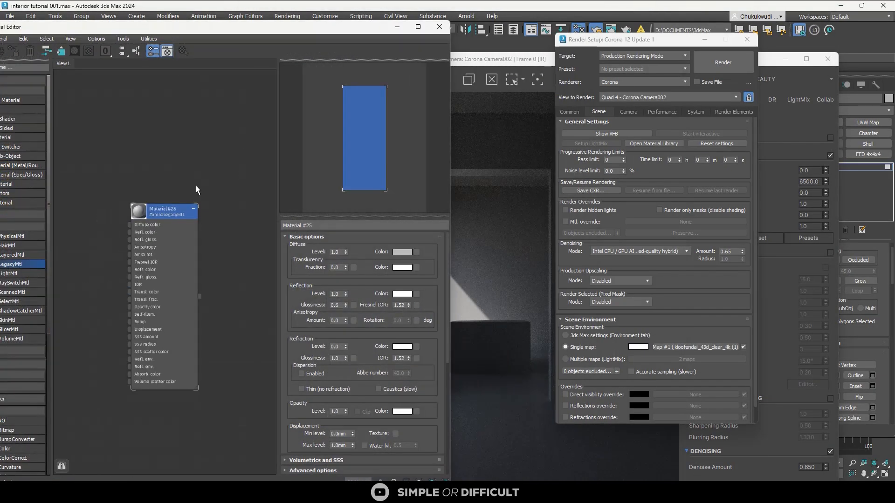
pyautogui.moveTo(208, 194); pyautogui.dragTo(140, 140, button='middle')
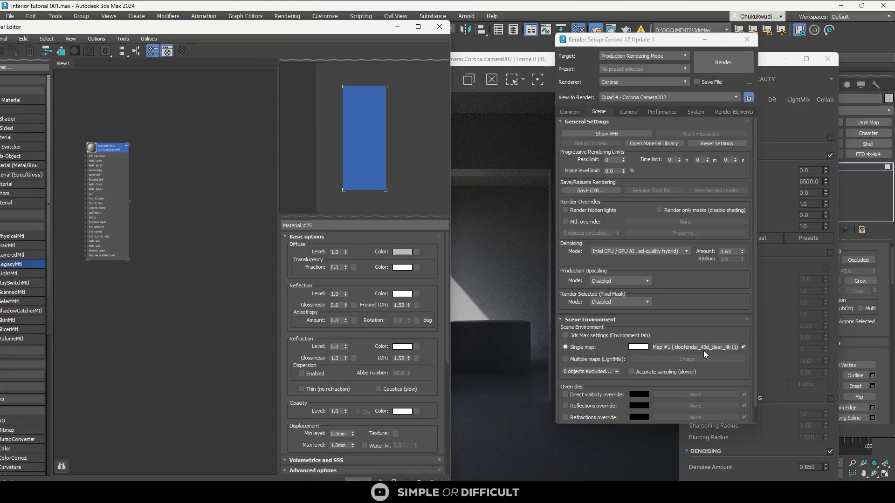
pyautogui.moveTo(704, 349); pyautogui.dragTo(216, 242)
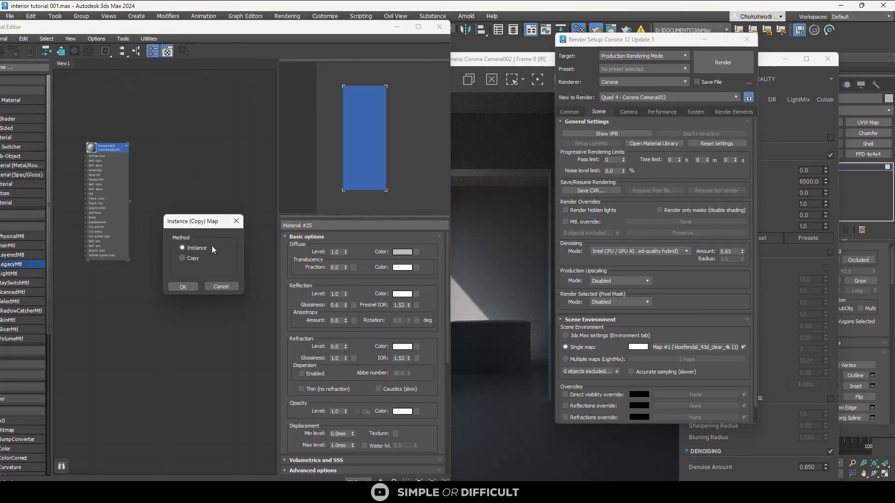
pyautogui.click(184, 286)
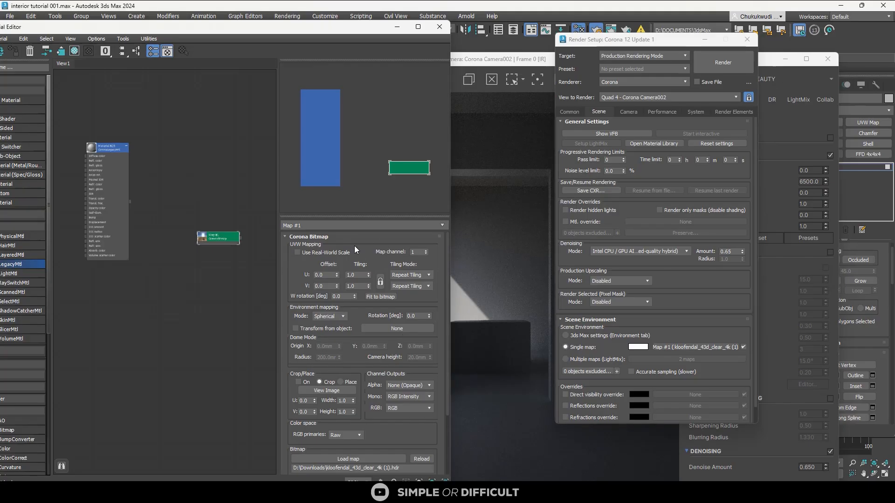
# Close Render Setup and arrange the material editor beside the frame buffer so the map settings and render are both visible
pyautogui.moveTo(317, 29); pyautogui.dragTo(717, 76)
pyautogui.click(747, 40)
pyautogui.moveTo(608, 59); pyautogui.dragTo(313, 24)
pyautogui.moveTo(692, 74); pyautogui.dragTo(592, 43)
pyautogui.scroll(3, 634, 247)
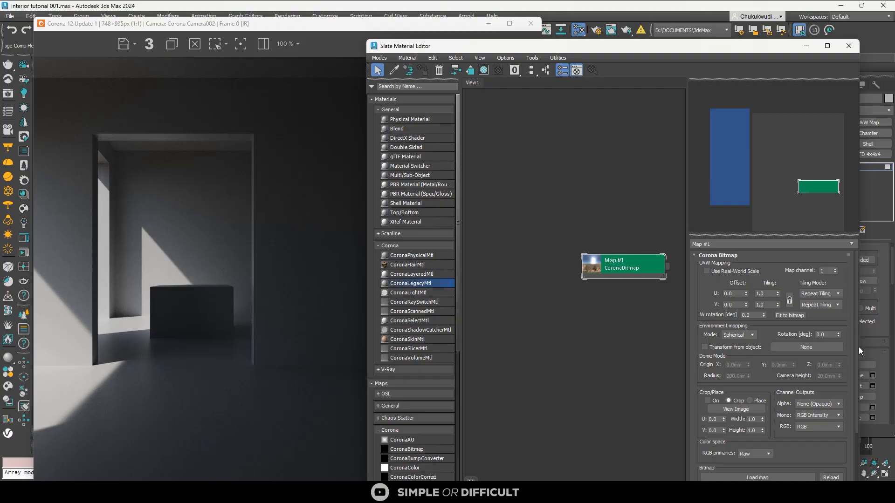
# Try environment map rotations of 30 and -30 degrees, and set the rotation to -60 degrees
pyautogui.doubleClick(824, 334)
pyautogui.write('30')
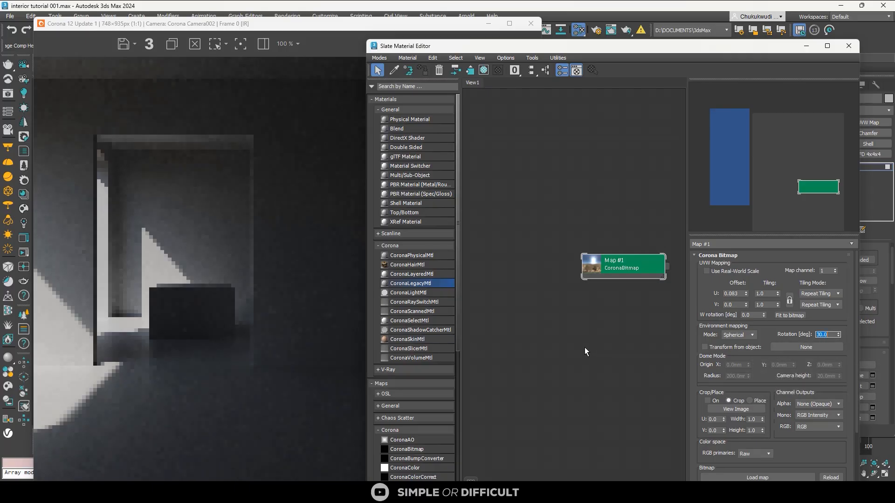
pyautogui.press('Return')
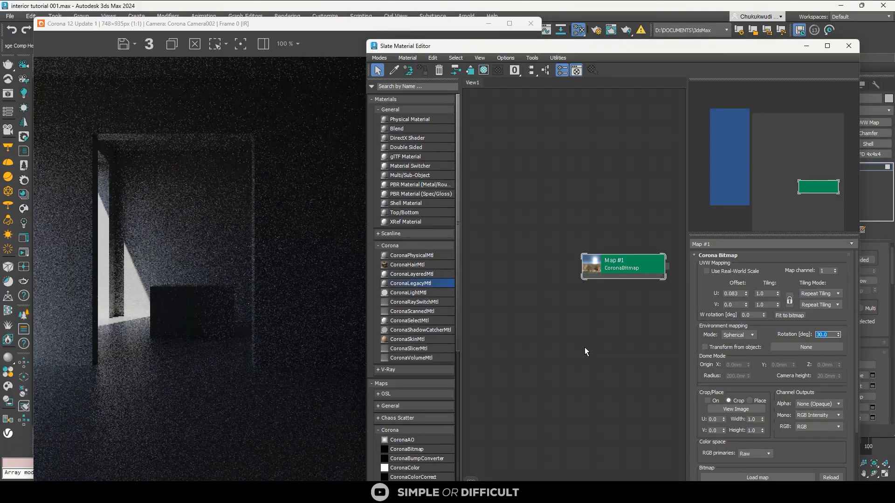
pyautogui.write('-30')
pyautogui.press('Return')
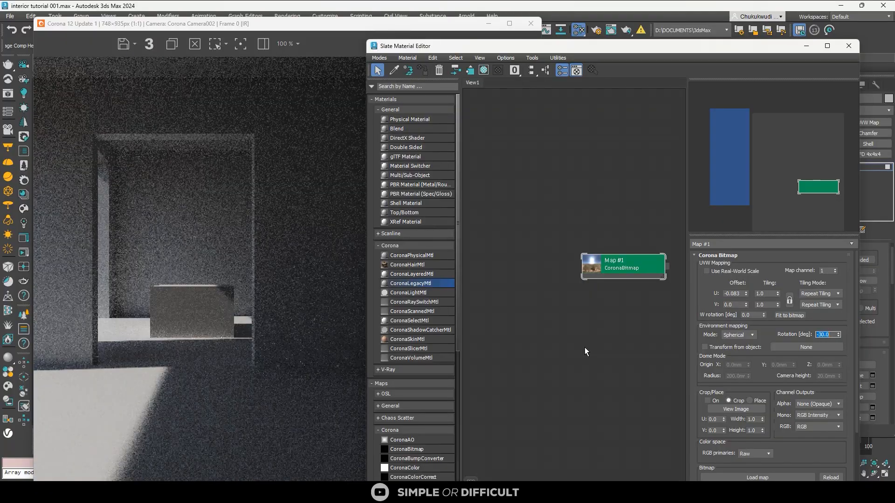
pyautogui.write('-60')
pyautogui.press('Return')
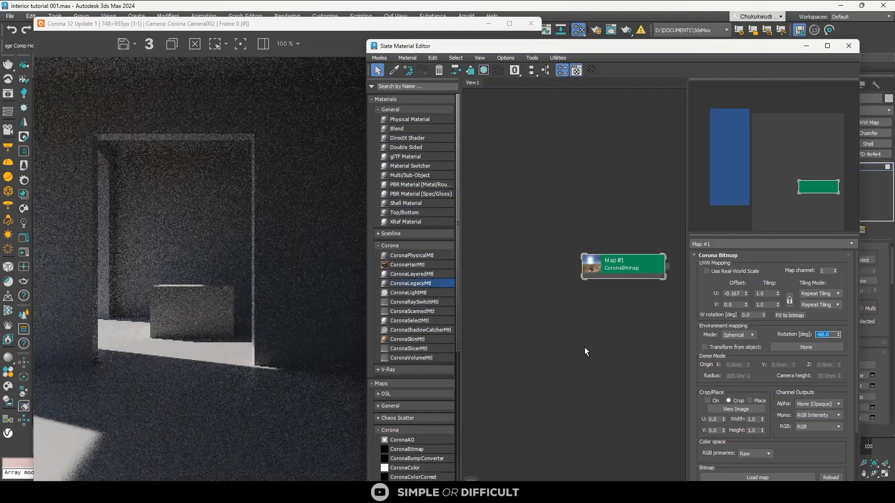
# Try environment map rotations of -90 and -120 degrees, and return the rotation to -60 degrees
pyautogui.write('-')
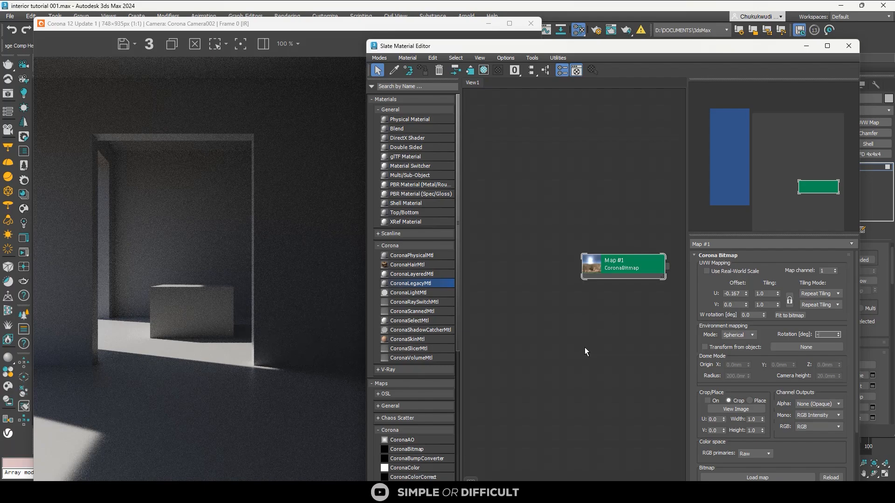
pyautogui.write('90')
pyautogui.press('Return')
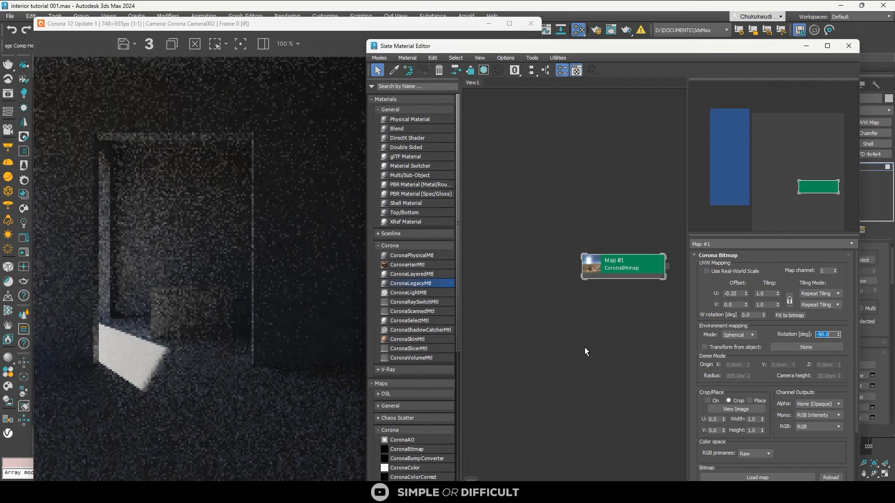
pyautogui.write('-120')
pyautogui.press('Return')
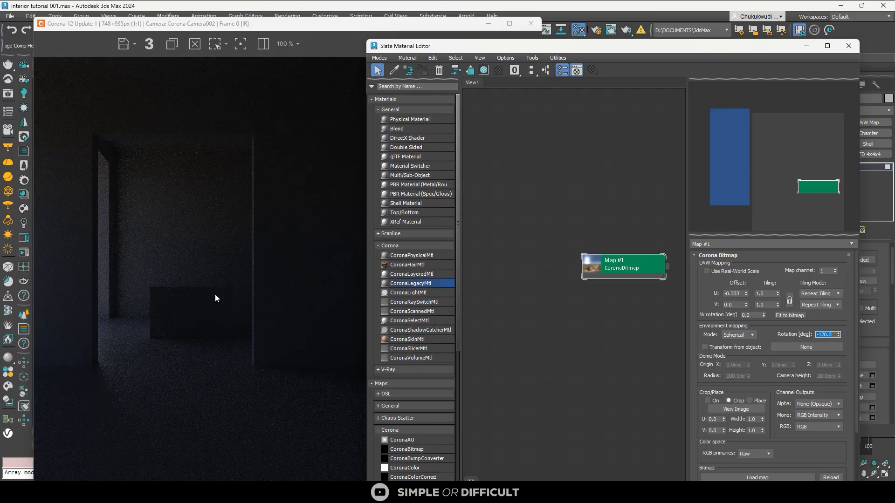
pyautogui.write('-90')
pyautogui.press('Return')
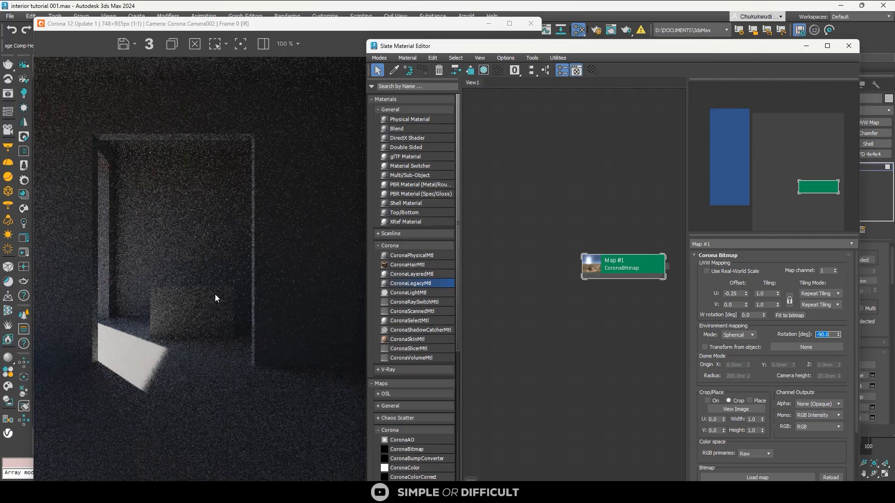
pyautogui.write('-60')
pyautogui.press('Return')
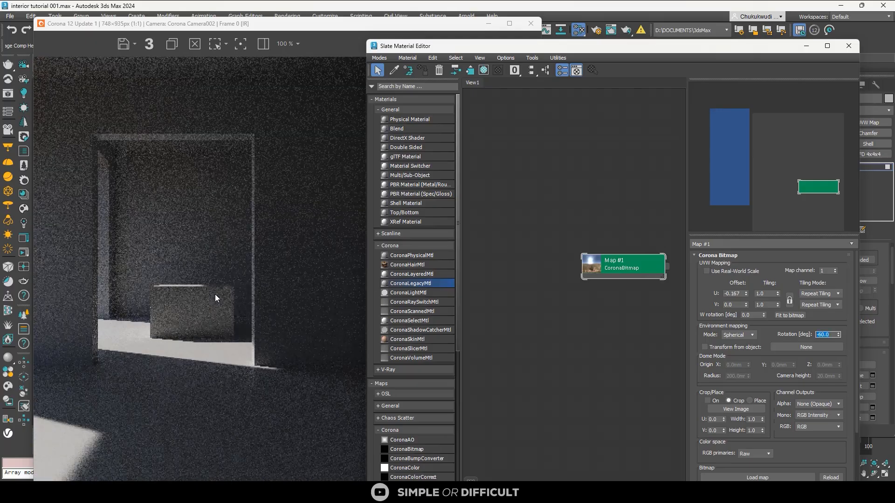
# Try environment map rotations of 60 and 30 degrees, and set the rotation to 0 degrees
pyautogui.write('60')
pyautogui.press('Return')
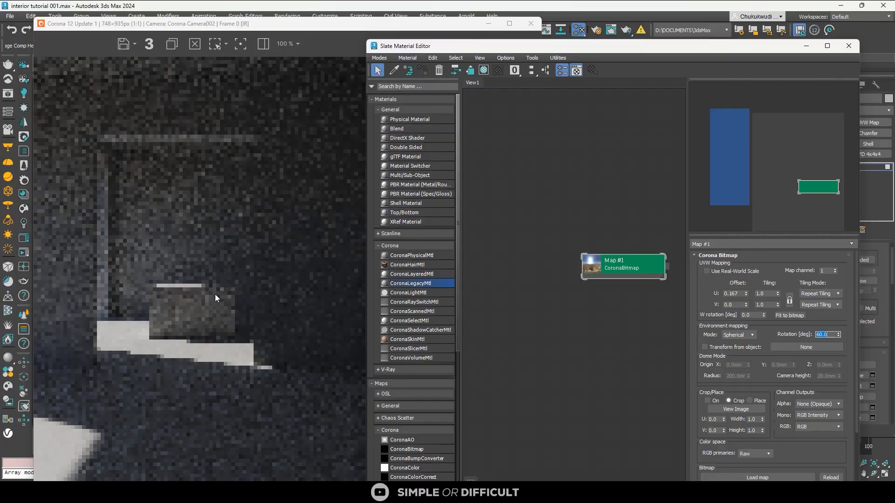
pyautogui.write('30')
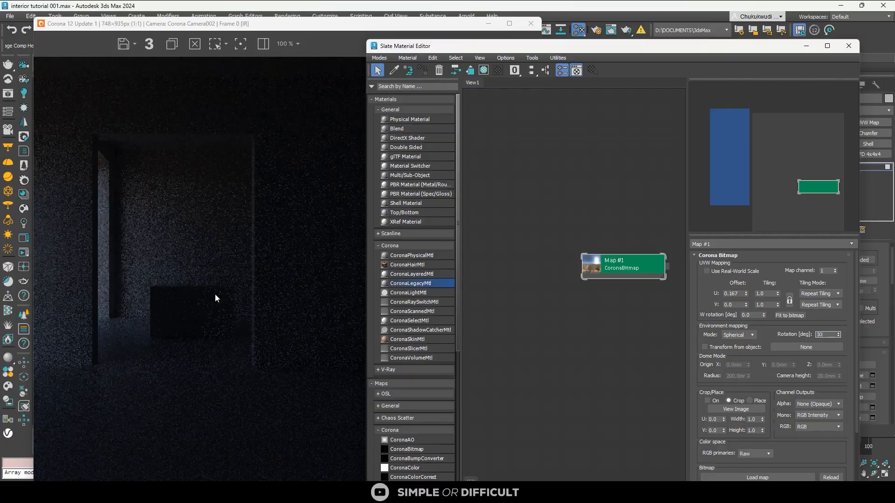
pyautogui.press('Return')
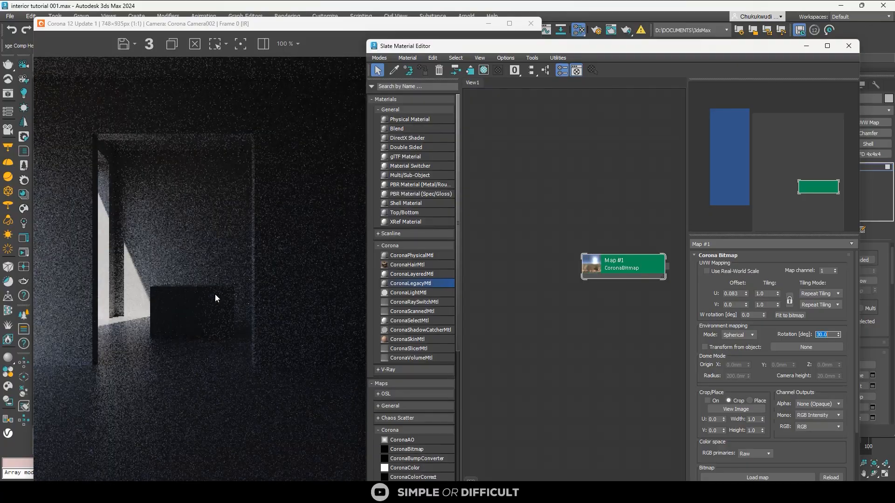
pyautogui.write('0')
pyautogui.press('Return')
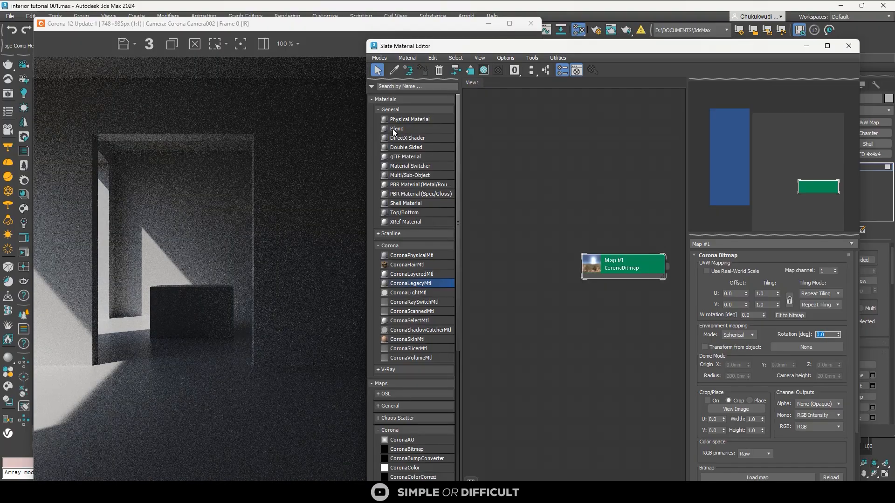
# Try darker and brighter tone mapping exposures in the frame buffer, and set Simple Exposure to about 2.84
pyautogui.click(415, 23)
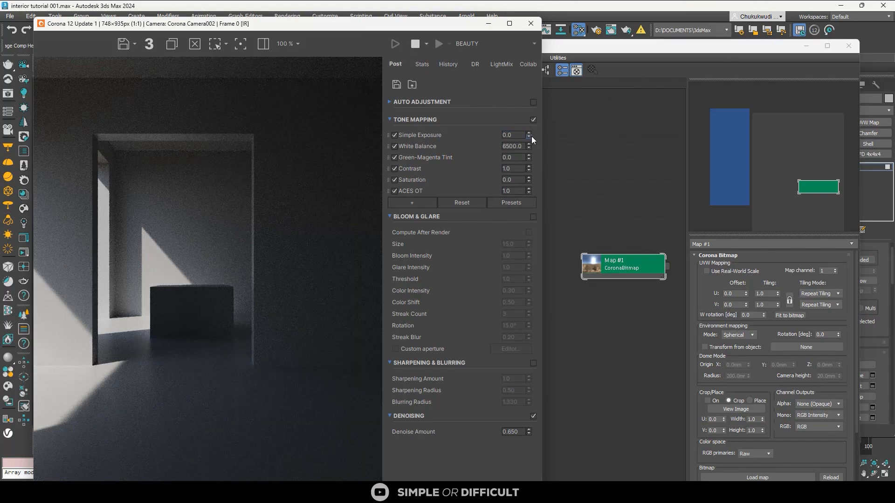
pyautogui.moveTo(530, 135); pyautogui.dragTo(557, 24)
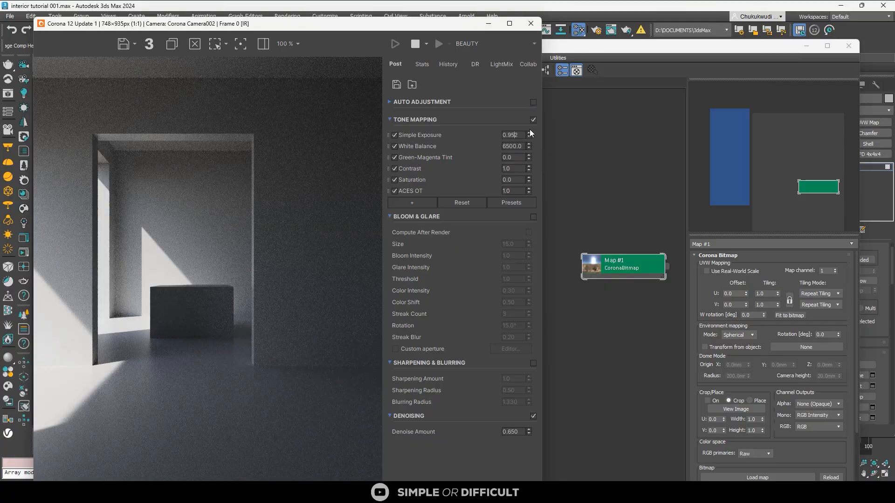
pyautogui.moveTo(529, 134); pyautogui.dragTo(539, 2)
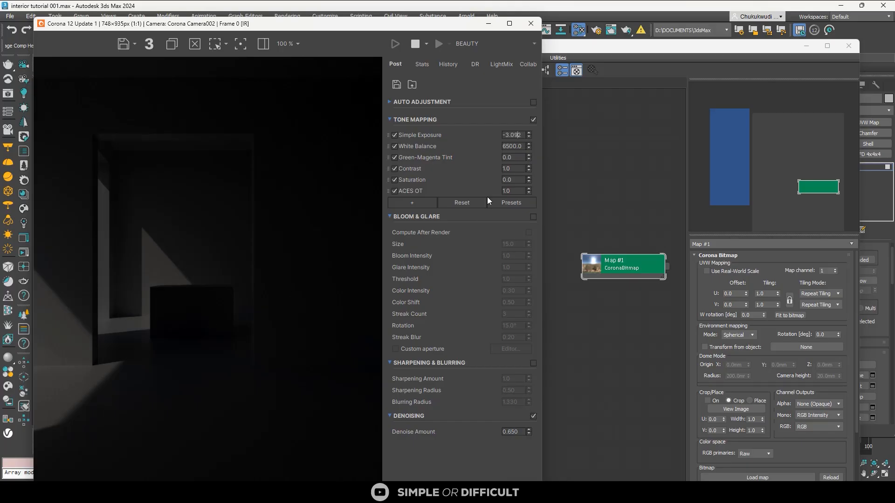
pyautogui.moveTo(528, 136); pyautogui.dragTo(551, 83)
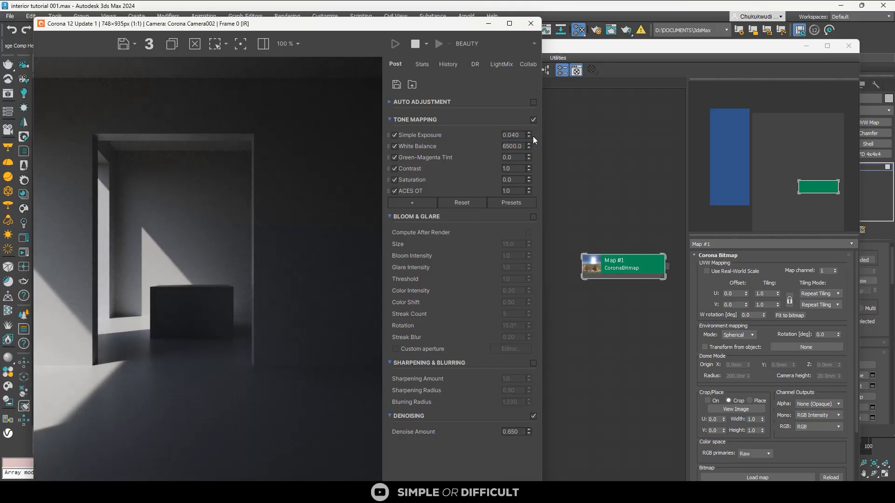
pyautogui.moveTo(529, 138); pyautogui.dragTo(546, 95)
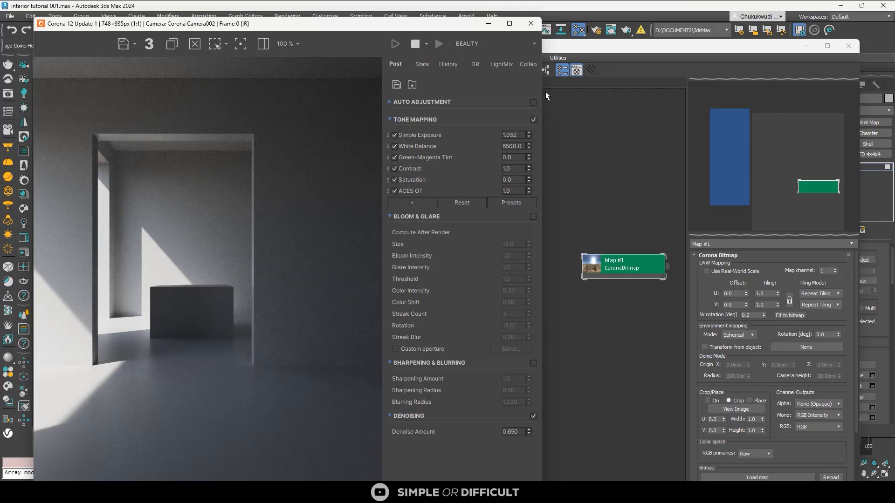
pyautogui.moveTo(529, 128)
pyautogui.mouseDown()
pyautogui.moveTo(541, 80)
pyautogui.moveTo(525, 141)
pyautogui.moveTo(534, 118)
pyautogui.mouseUp()
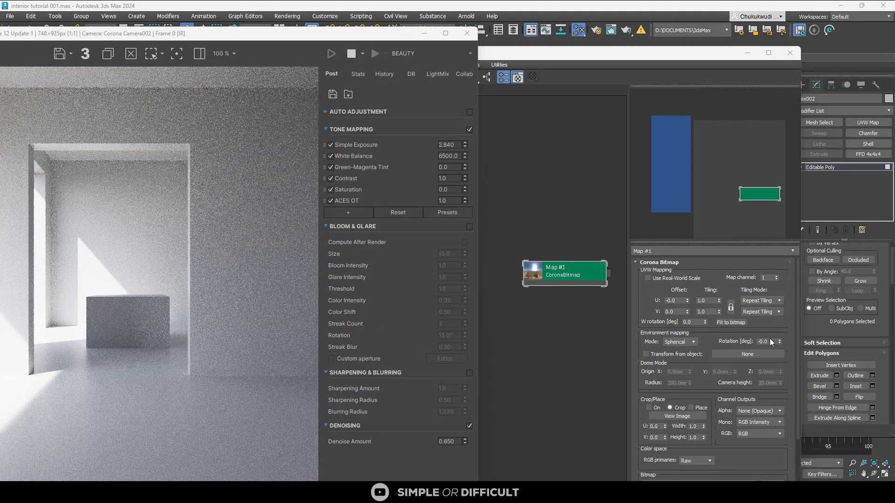
# Try environment map rotations of -30, -60 and -90 degrees, and set the rotation to -120 degrees
pyautogui.click(768, 341)
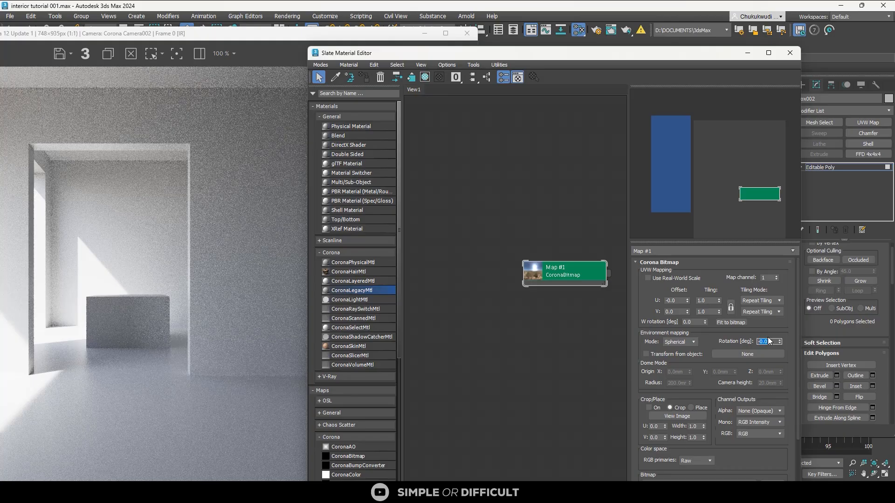
pyautogui.write('-30')
pyautogui.press('Return')
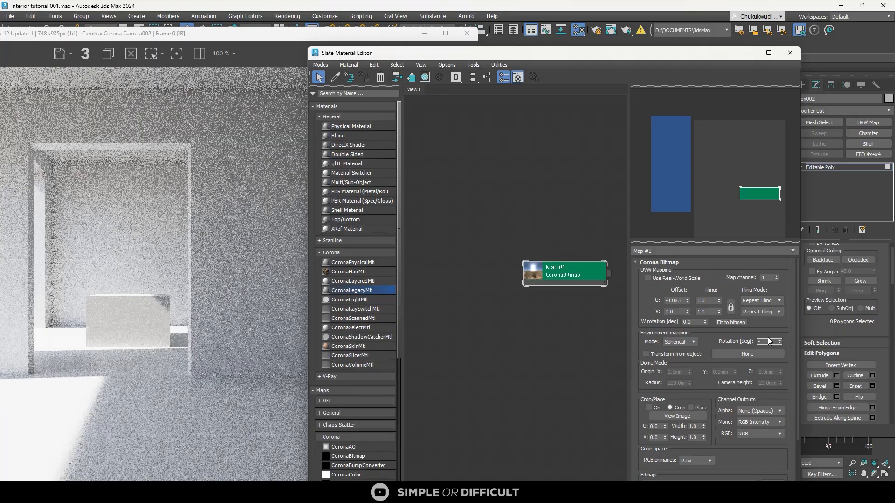
pyautogui.write('-60')
pyautogui.press('Return')
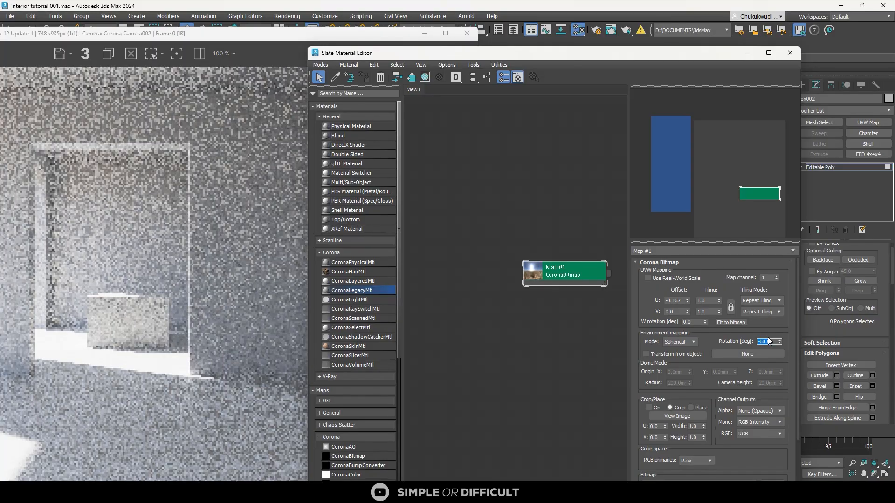
pyautogui.write('-')
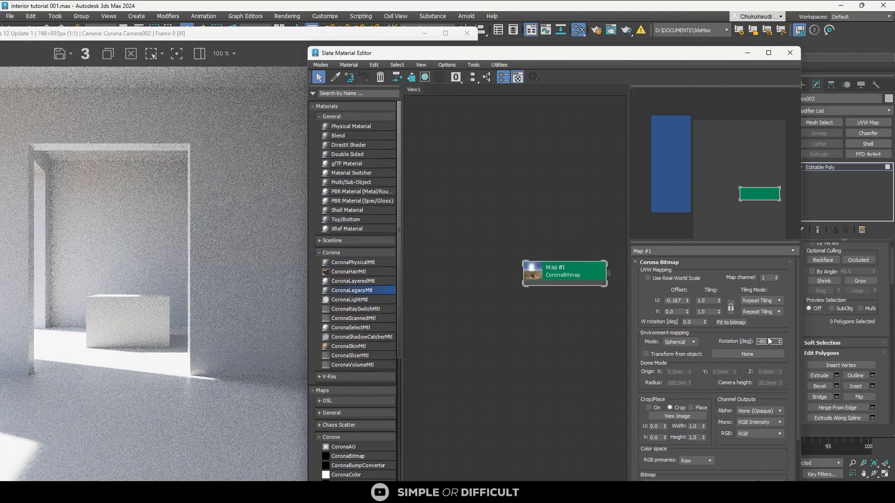
pyautogui.write('90')
pyautogui.press('Return')
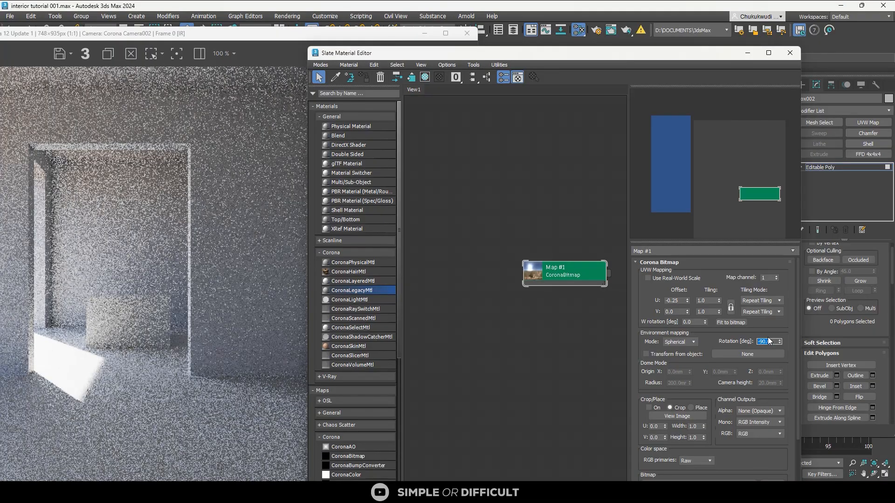
pyautogui.write('-120')
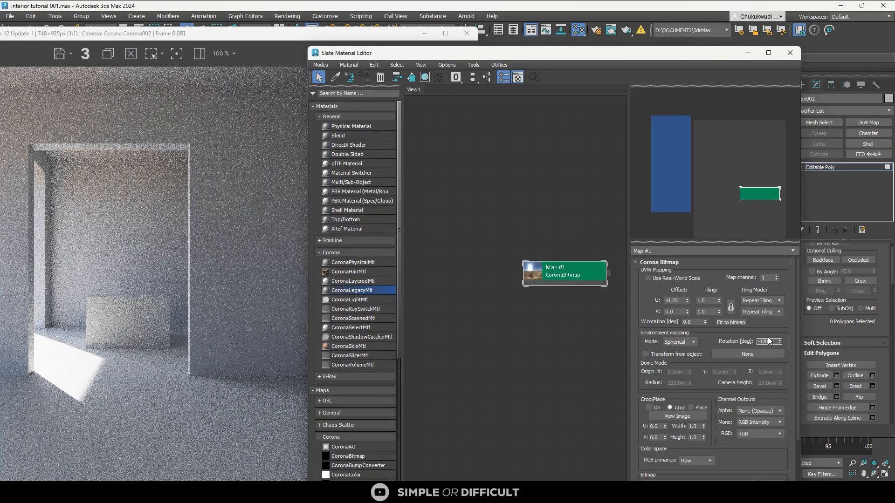
pyautogui.press('Return')
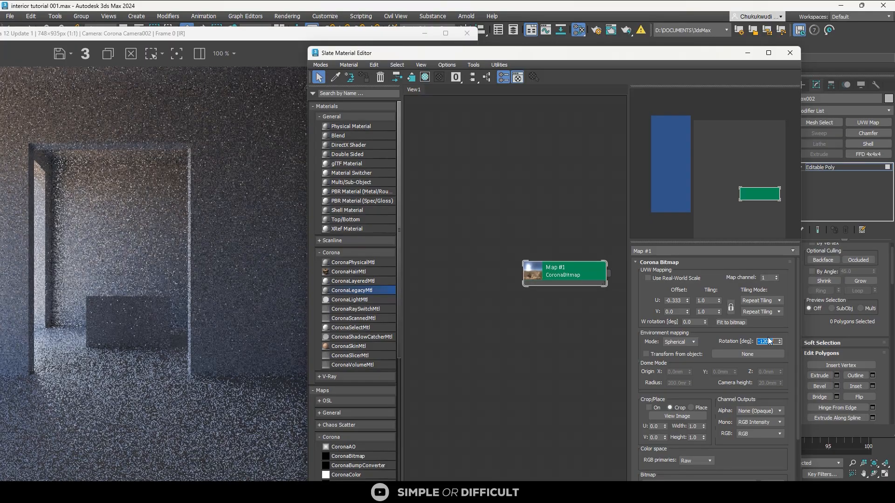
# Maximize the frame buffer and try Simple Exposure values up to about 5.2, settling on about 4.29
pyautogui.click(190, 119)
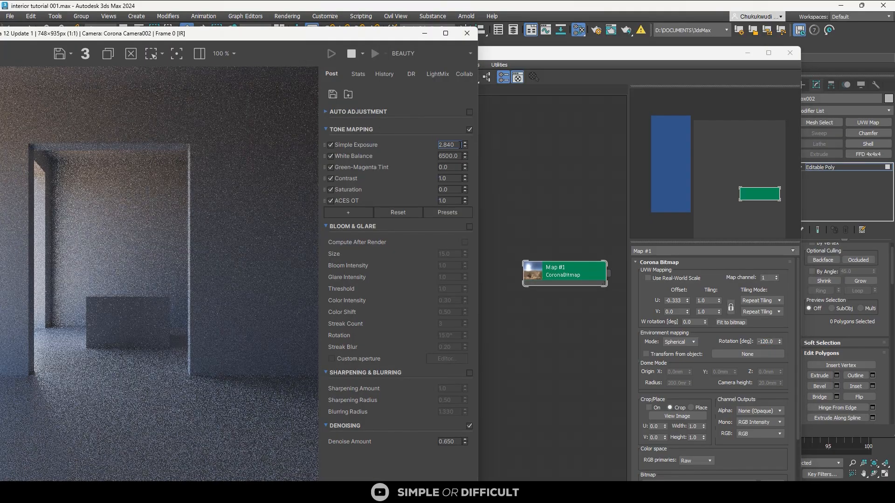
pyautogui.moveTo(465, 147); pyautogui.dragTo(485, 89)
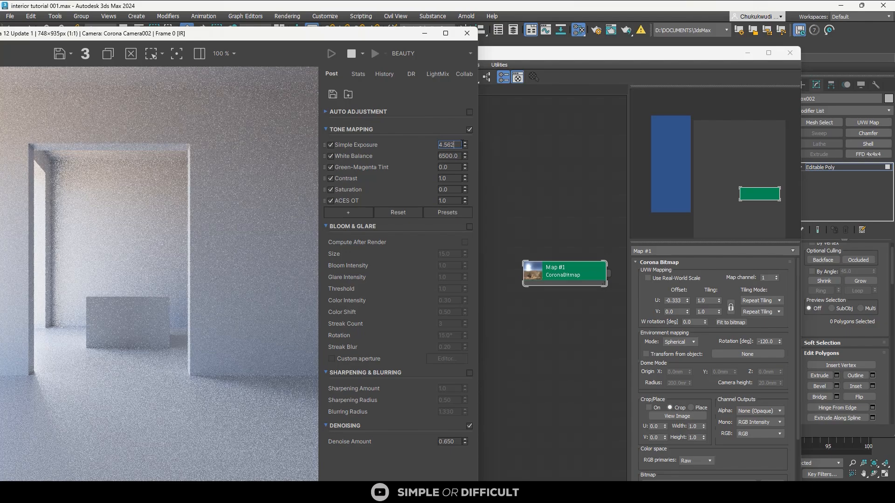
pyautogui.moveTo(466, 144); pyautogui.dragTo(466, 139)
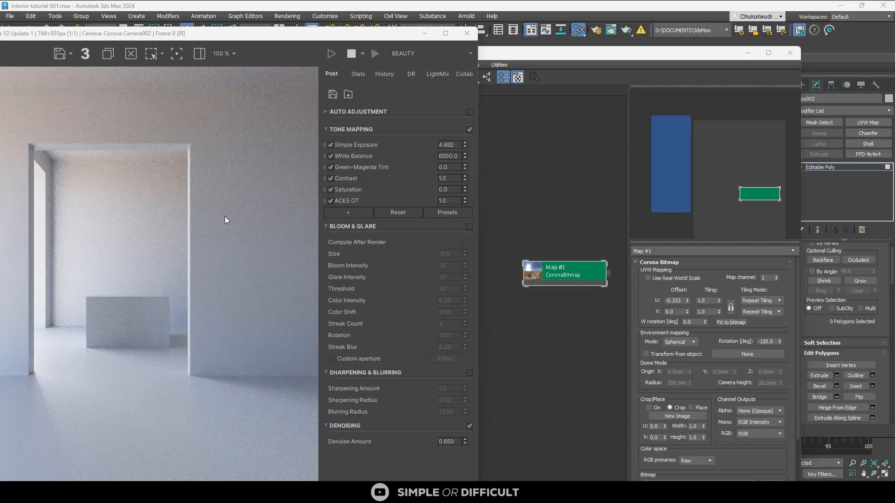
pyautogui.scroll(-1, 224, 217)
pyautogui.click(446, 34)
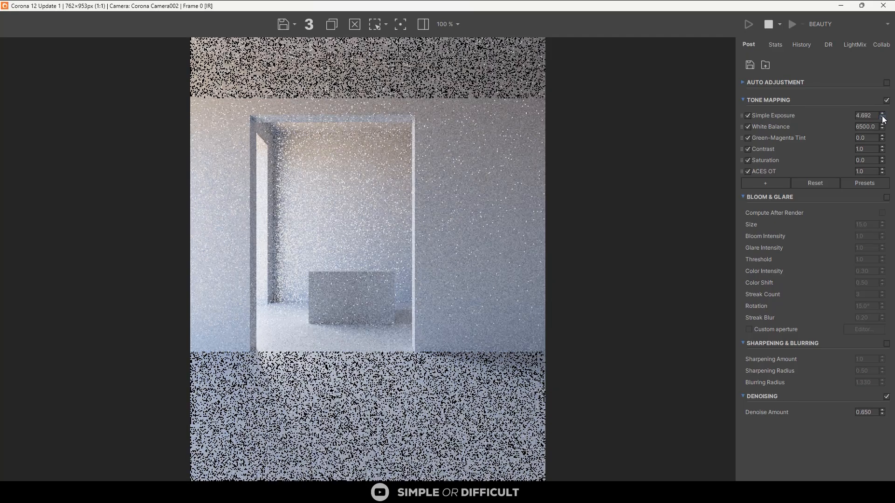
pyautogui.moveTo(882, 114); pyautogui.dragTo(884, 103)
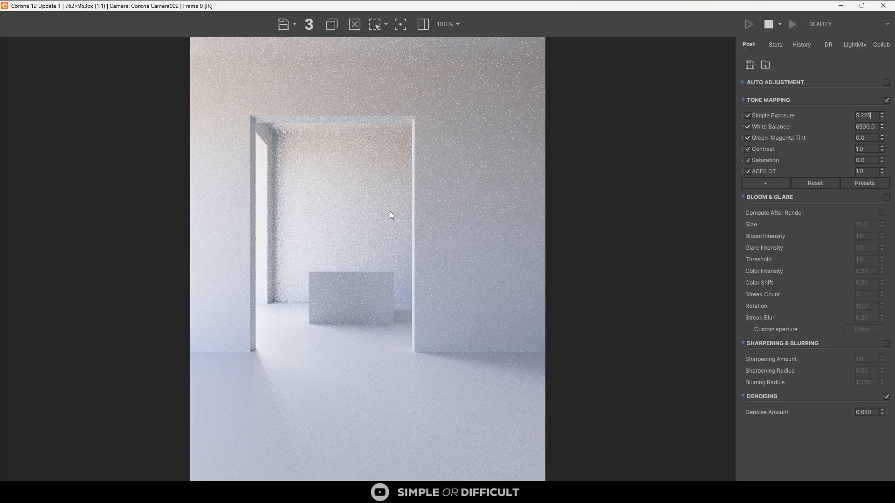
pyautogui.scroll(-1, 310, 316)
pyautogui.scroll(1, 321, 340)
pyautogui.moveTo(884, 119); pyautogui.dragTo(885, 138)
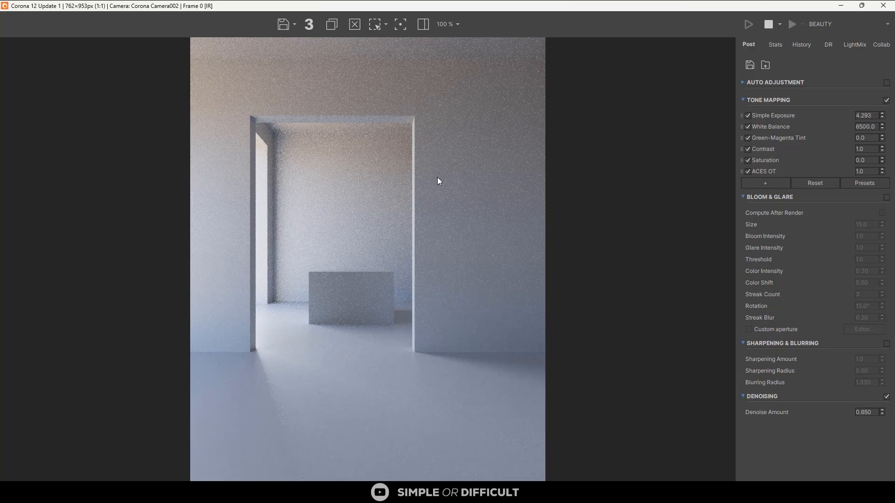
pyautogui.scroll(1, 426, 155)
pyautogui.scroll(-1, 427, 155)
pyautogui.scroll(-1, 427, 158)
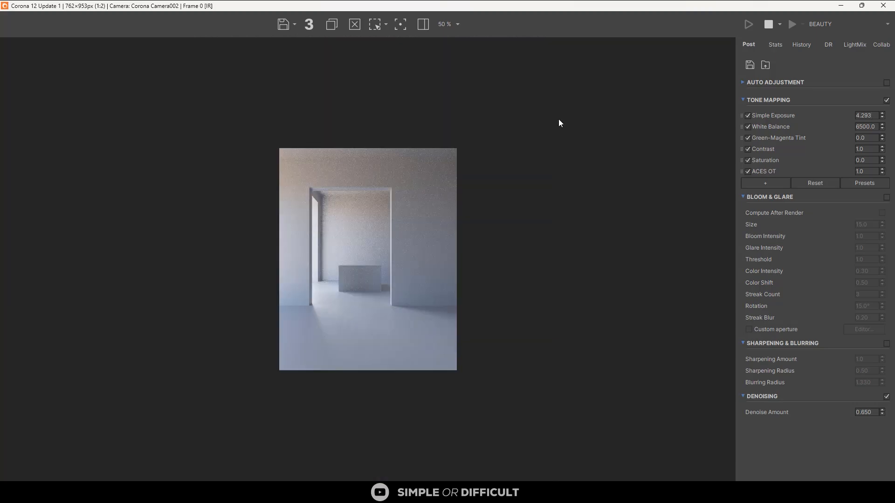
# Restore the frame buffer window and rearrange it with the material editor so the render and its tone mapping settings are unobstructed
pyautogui.moveTo(703, 6); pyautogui.dragTo(383, 39)
pyautogui.click(697, 55)
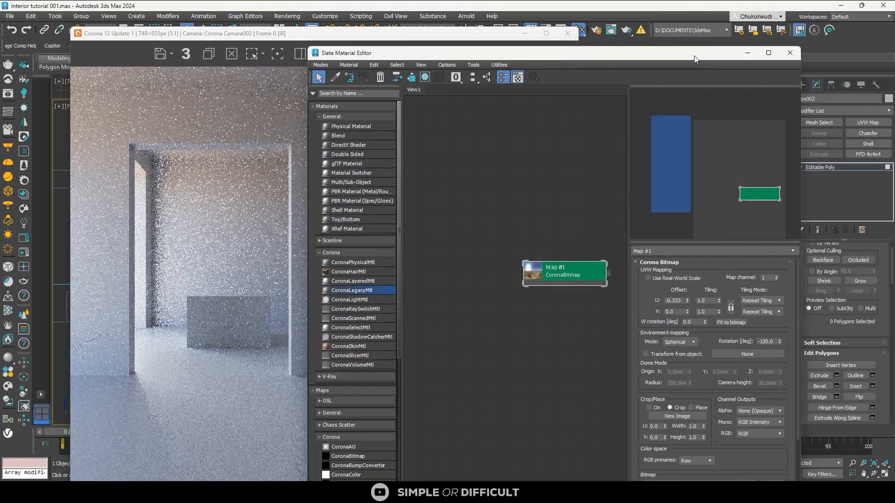
pyautogui.moveTo(669, 60); pyautogui.dragTo(326, 151)
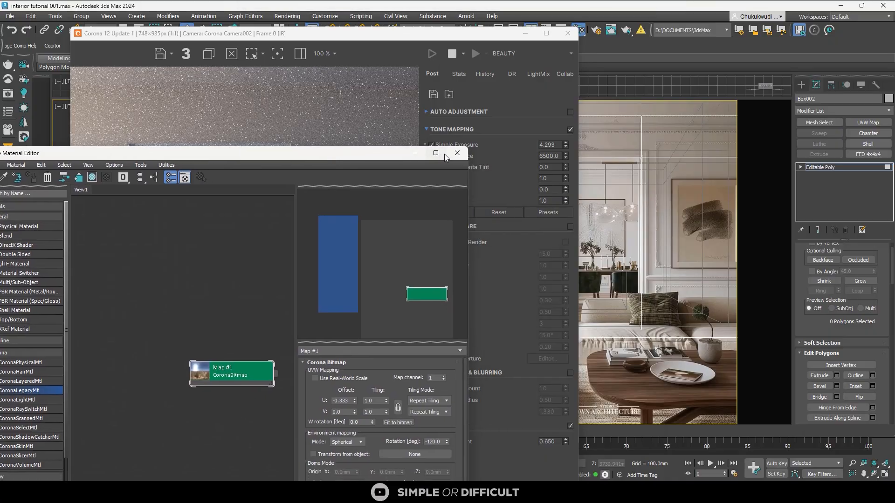
pyautogui.moveTo(489, 35); pyautogui.dragTo(664, 40)
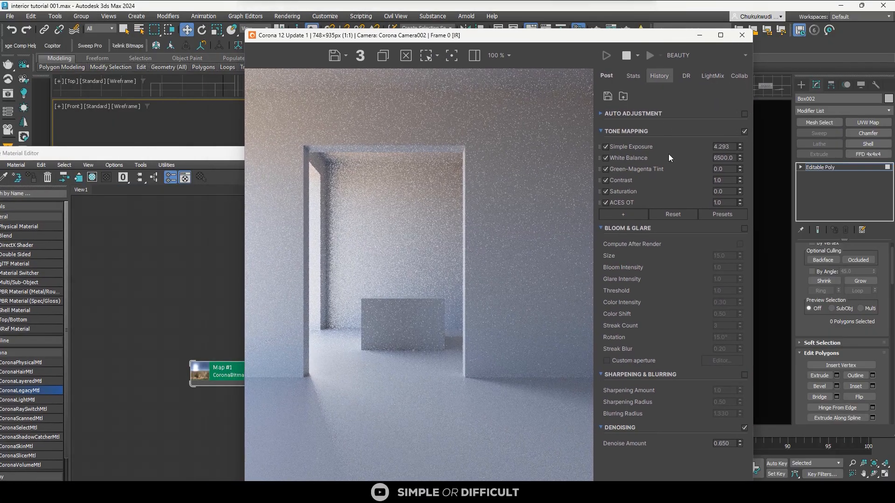
# Add a Reinhard Highlight Compression operator to the tone mapping and set its value to 55
pyautogui.click(618, 213)
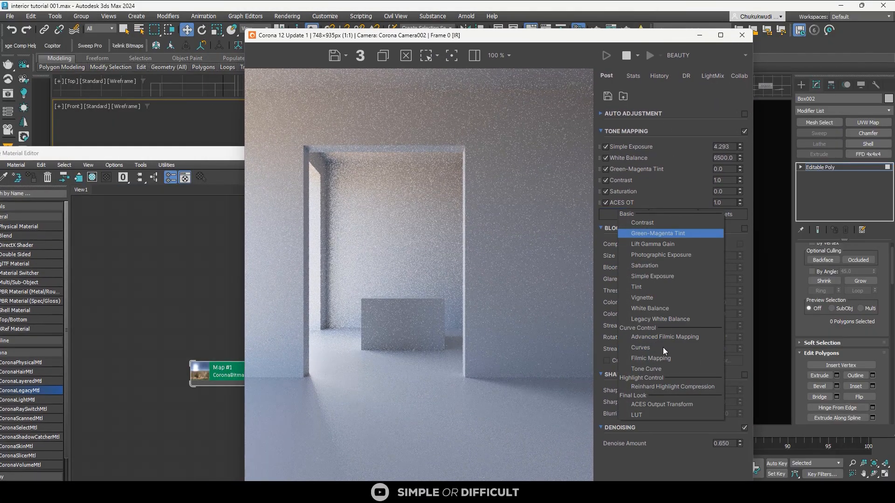
pyautogui.click(672, 386)
pyautogui.doubleClick(724, 213)
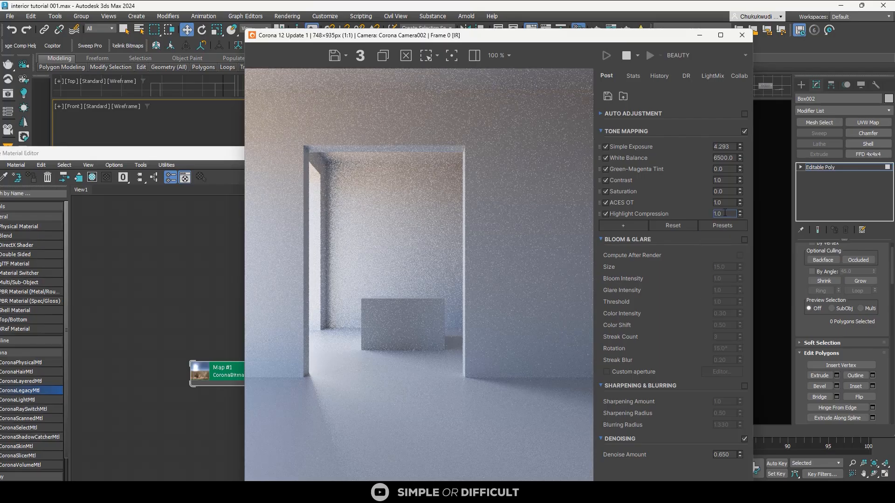
pyautogui.write('55')
pyautogui.press('Return')
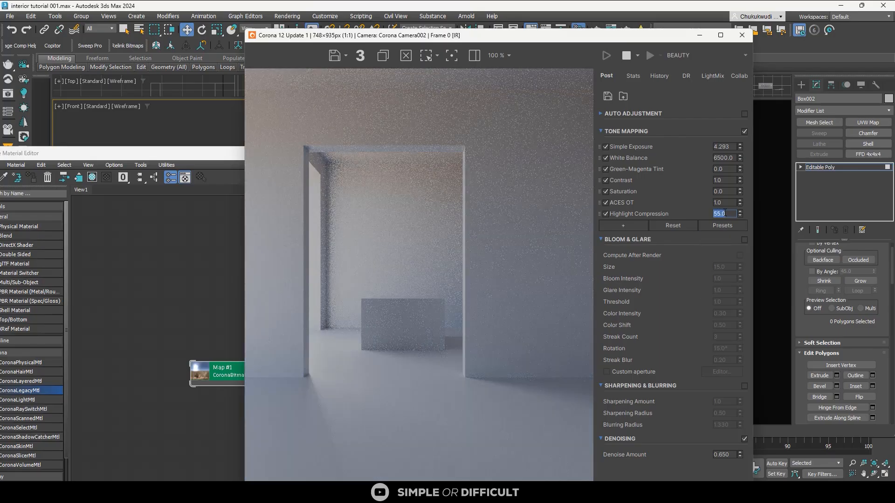
# Compare the render with ACES OT off and on, and set ACES OT to 0.3
pyautogui.doubleClick(717, 202)
pyautogui.click(605, 202)
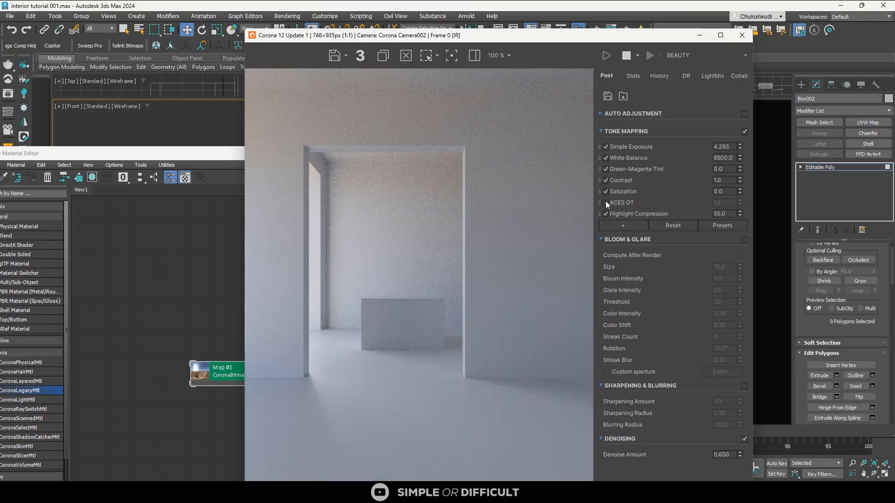
pyautogui.click(605, 202)
pyautogui.doubleClick(721, 203)
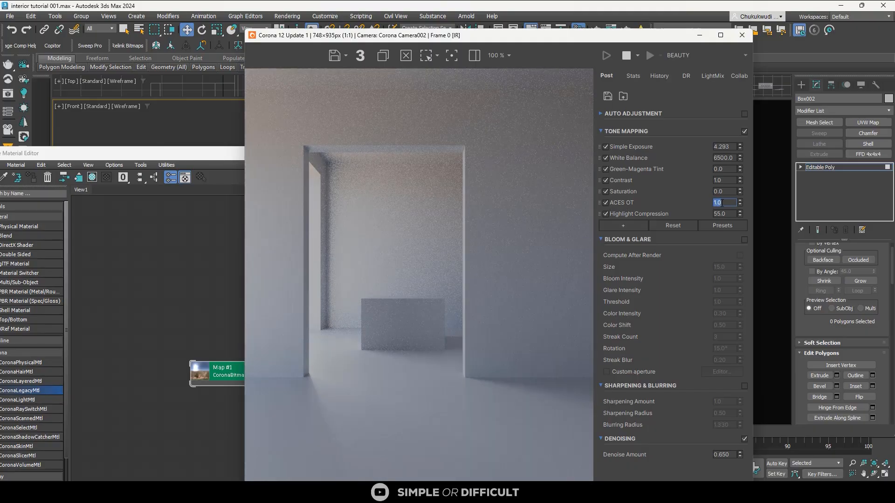
pyautogui.write('.3')
pyautogui.press('Return')
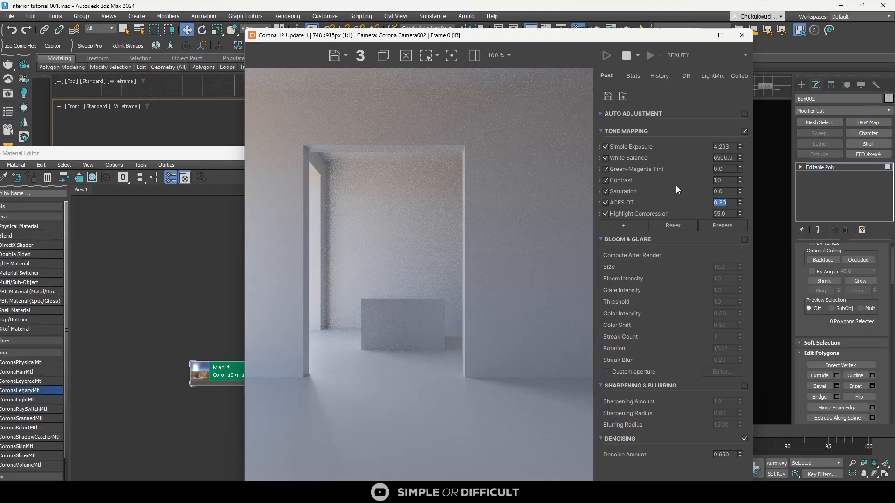
# Lower Saturation to about -0.044 and add an enabled LUT operator to the tone mapping with its opacity at 0.4
pyautogui.moveTo(740, 193); pyautogui.dragTo(740, 205)
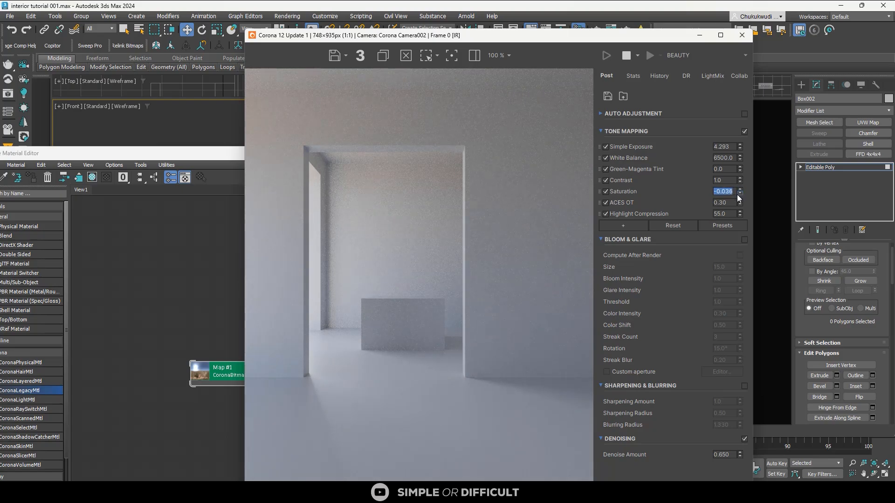
pyautogui.click(622, 225)
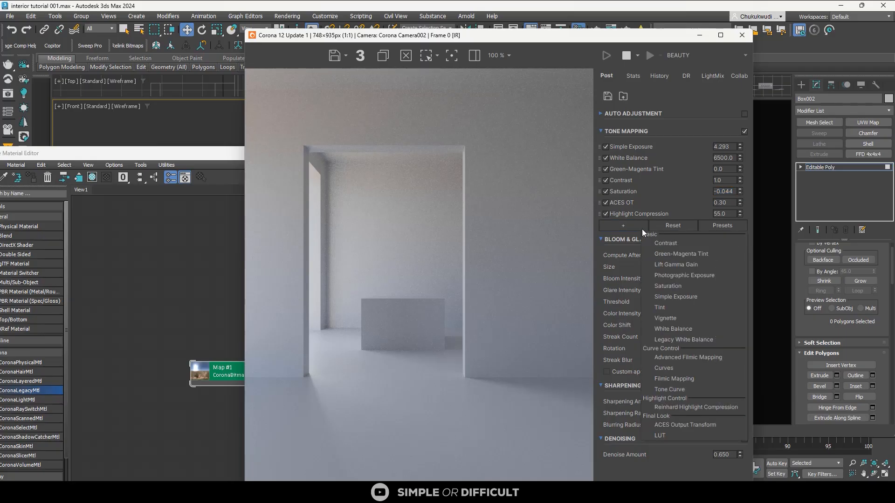
pyautogui.click(671, 435)
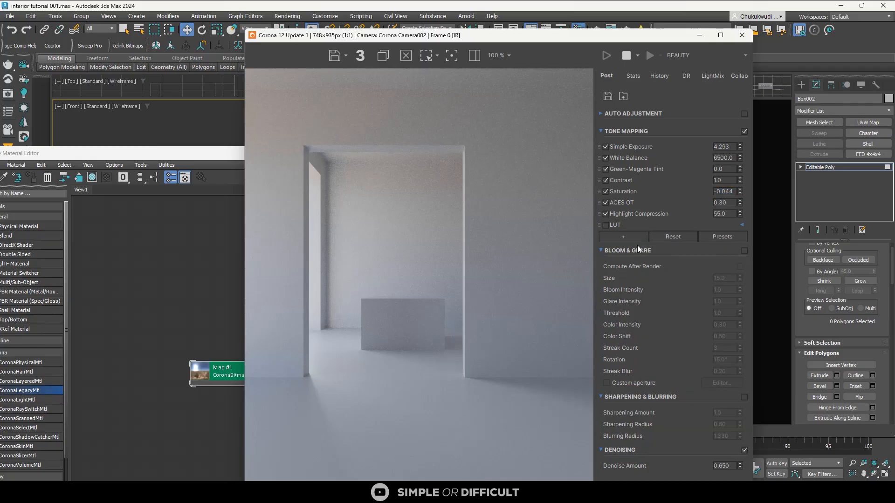
pyautogui.click(611, 227)
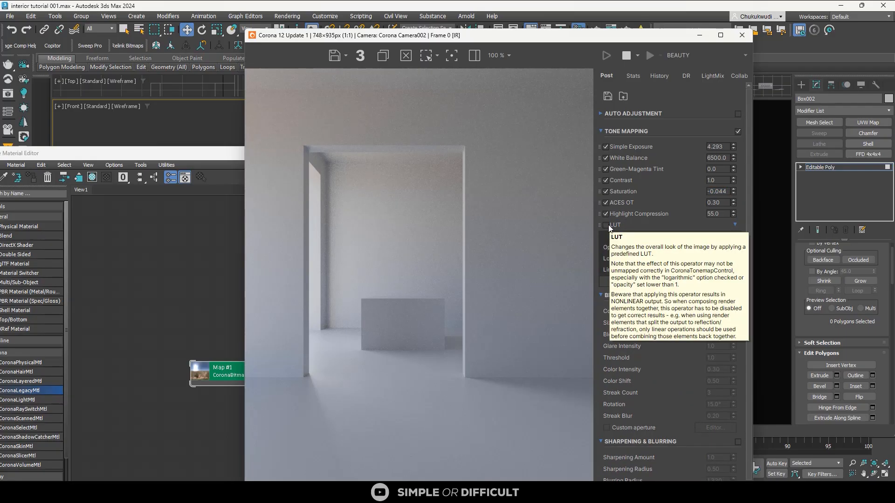
pyautogui.click(609, 227)
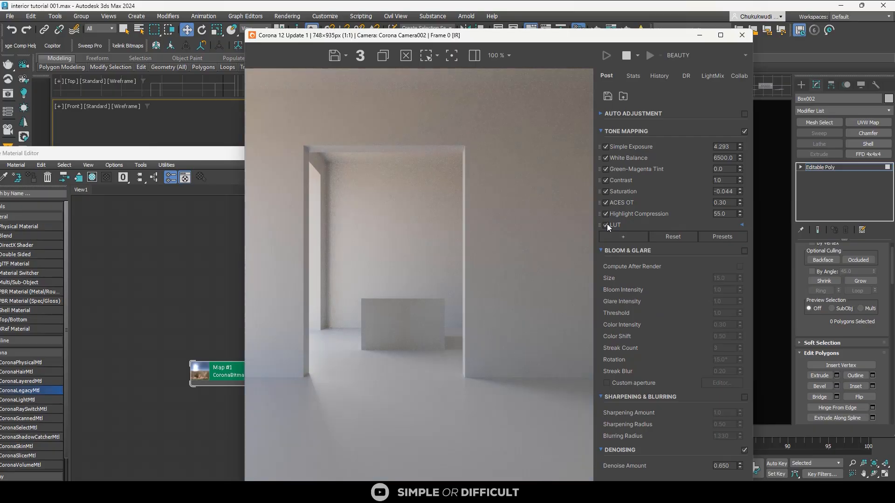
pyautogui.click(743, 227)
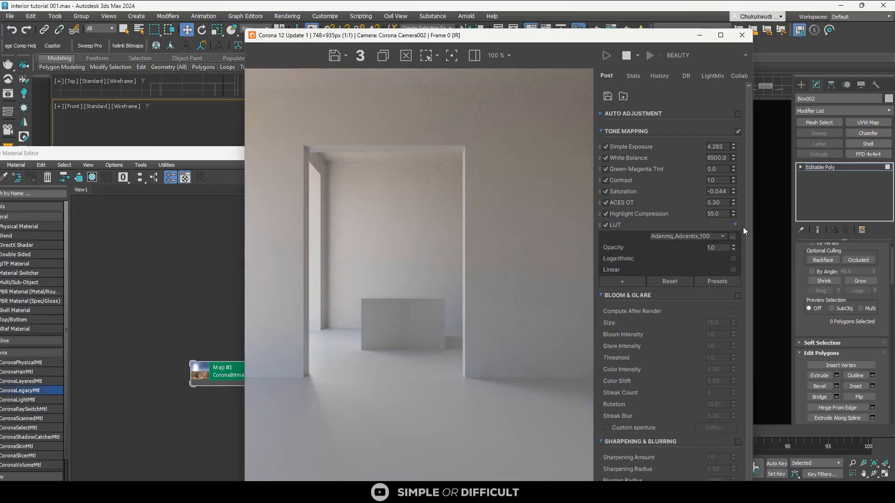
pyautogui.doubleClick(725, 247)
pyautogui.write('0.4')
pyautogui.press('Return')
# Raise White Balance to about 7236 and add a Vignette operator set to about 0.696
pyautogui.moveTo(733, 158); pyautogui.dragTo(735, 143)
pyautogui.click(620, 281)
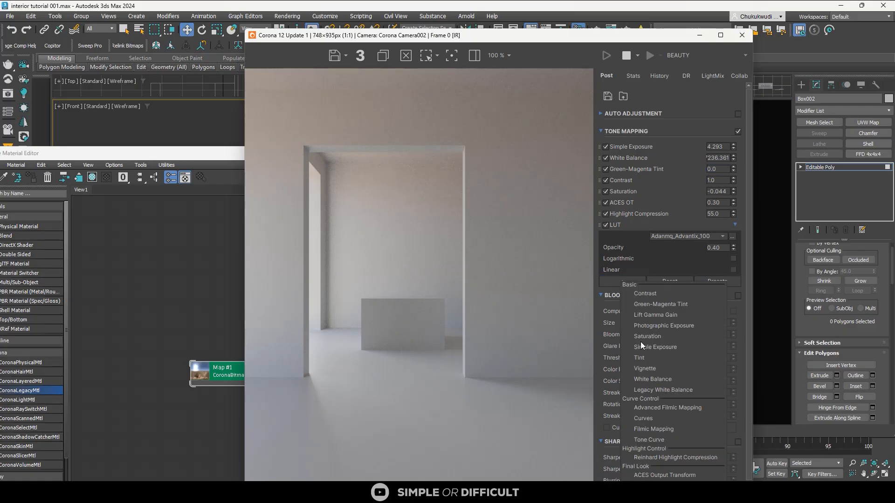
pyautogui.click(654, 366)
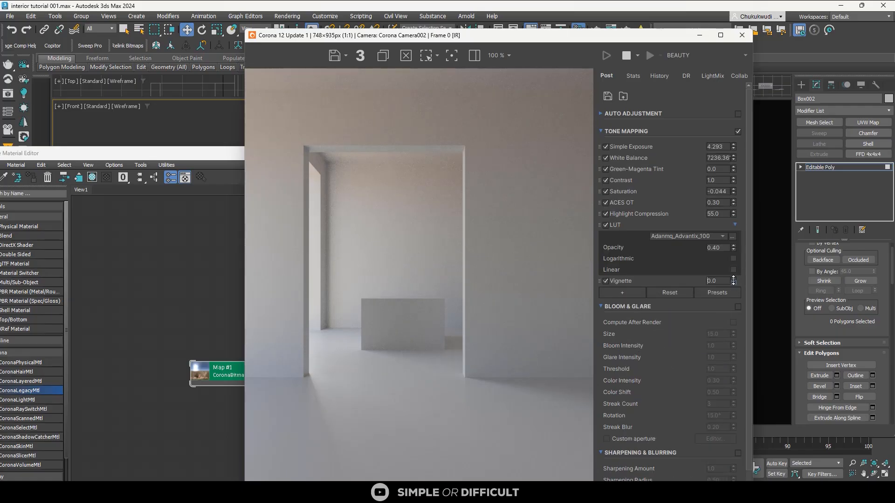
pyautogui.moveTo(734, 281); pyautogui.dragTo(743, 253)
pyautogui.moveTo(733, 280); pyautogui.dragTo(739, 236)
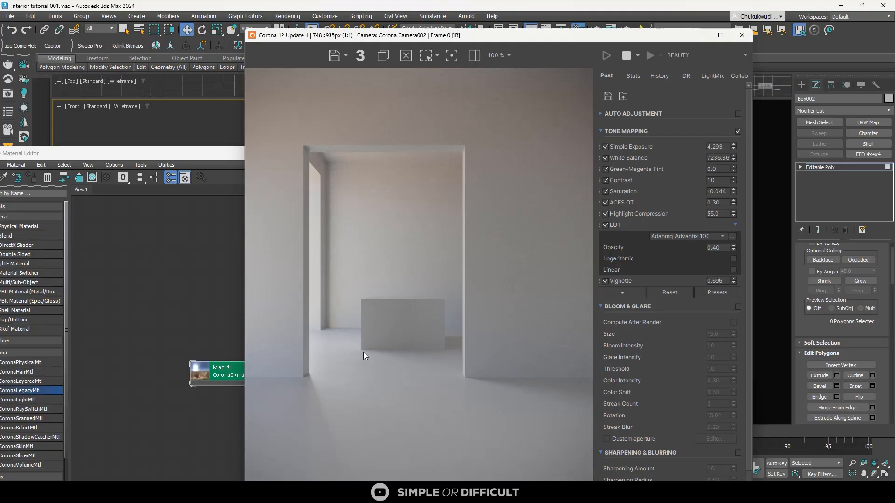
# Close the material editor and move the frame buffer aside to compare the render with the reference photo in the camera view
pyautogui.click(201, 155)
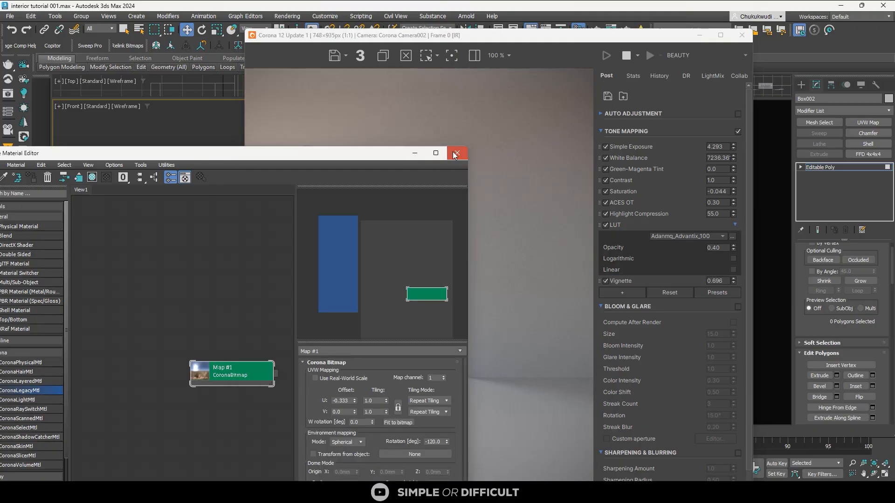
pyautogui.click(455, 153)
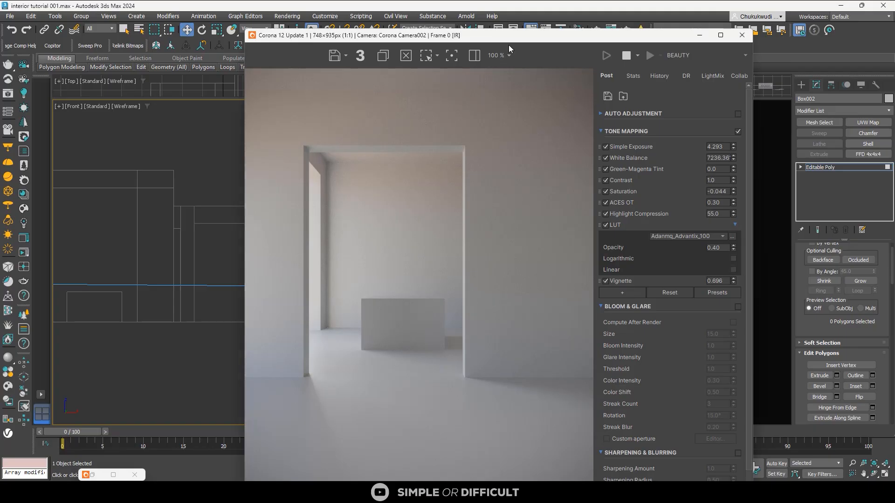
pyautogui.moveTo(508, 37); pyautogui.dragTo(262, 43)
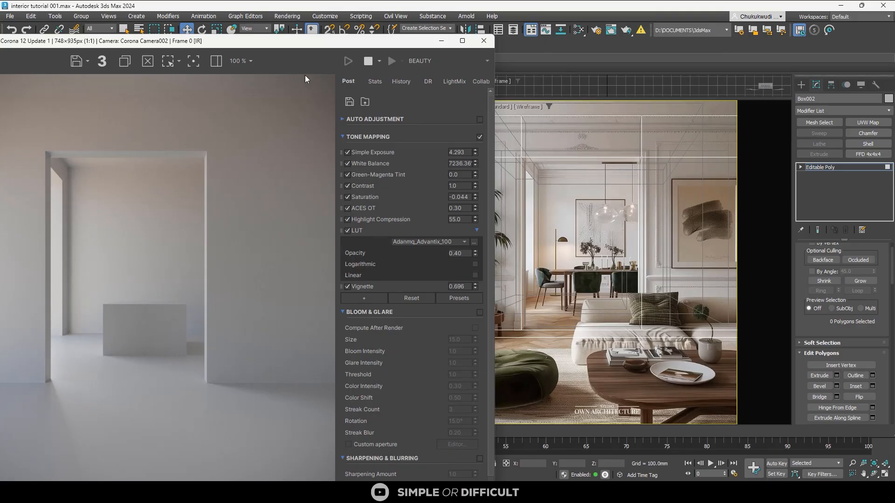
pyautogui.moveTo(316, 42); pyautogui.dragTo(698, 122)
pyautogui.scroll(-5, 279, 230)
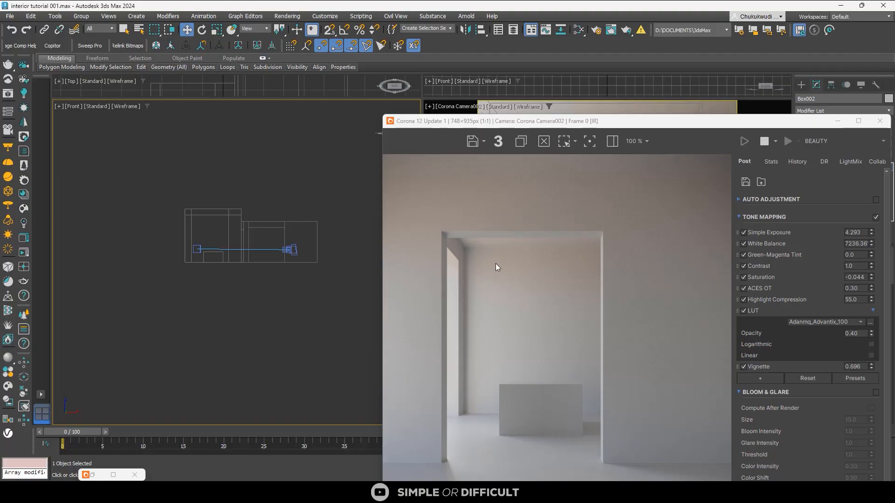
pyautogui.moveTo(602, 127); pyautogui.dragTo(198, 106)
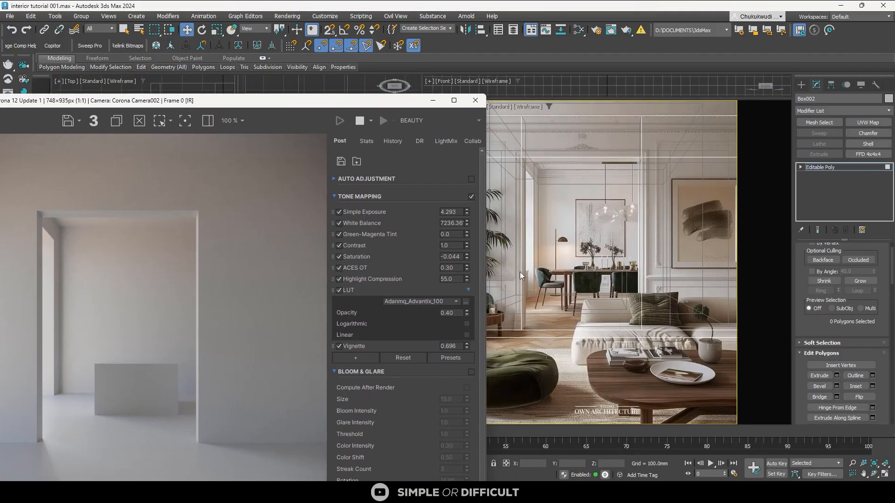
pyautogui.moveTo(345, 103); pyautogui.dragTo(396, 104)
pyautogui.moveTo(508, 106); pyautogui.dragTo(777, 96)
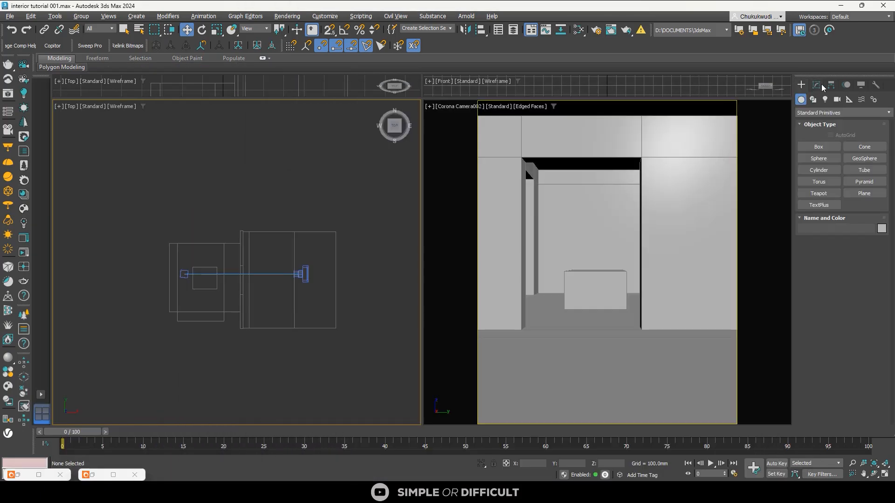
# Create a box along the dining room's window wall in the Top view, about 258 mm long, 3082 mm wide and 1045 mm high
pyautogui.click(816, 85)
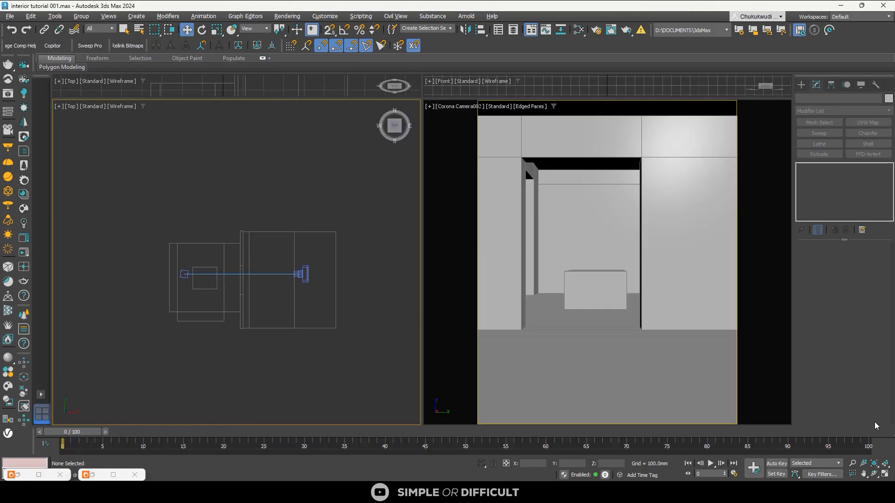
pyautogui.click(464, 106)
pyautogui.click(801, 84)
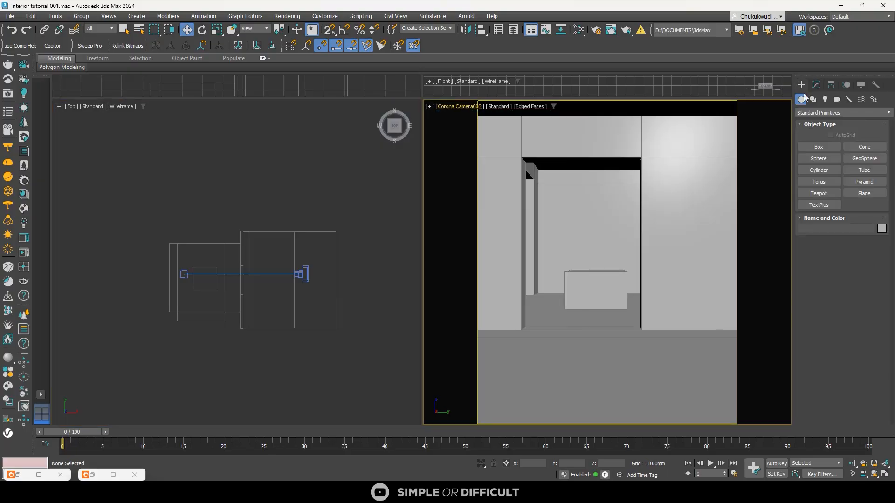
pyautogui.click(818, 147)
pyautogui.scroll(5, 149, 324)
pyautogui.middleClick(146, 284)
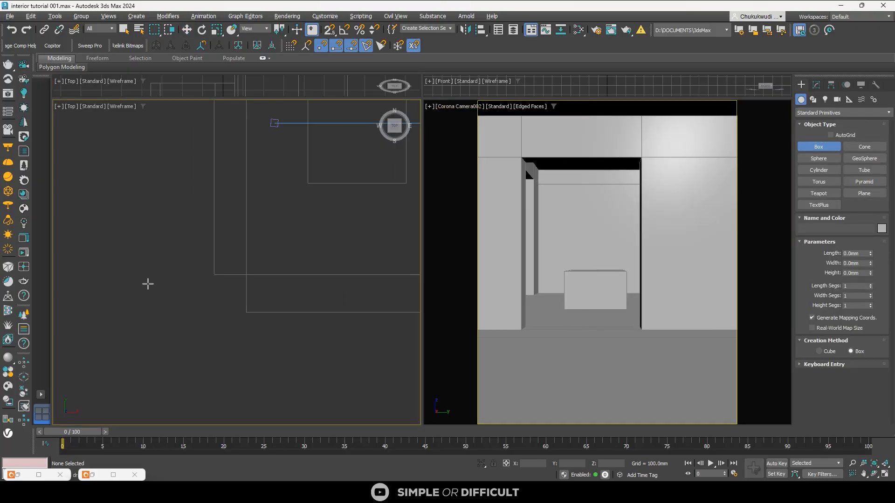
pyautogui.scroll(-4, 197, 293)
pyautogui.moveTo(202, 294); pyautogui.dragTo(104, 277, button='middle')
pyautogui.moveTo(120, 274); pyautogui.dragTo(226, 283)
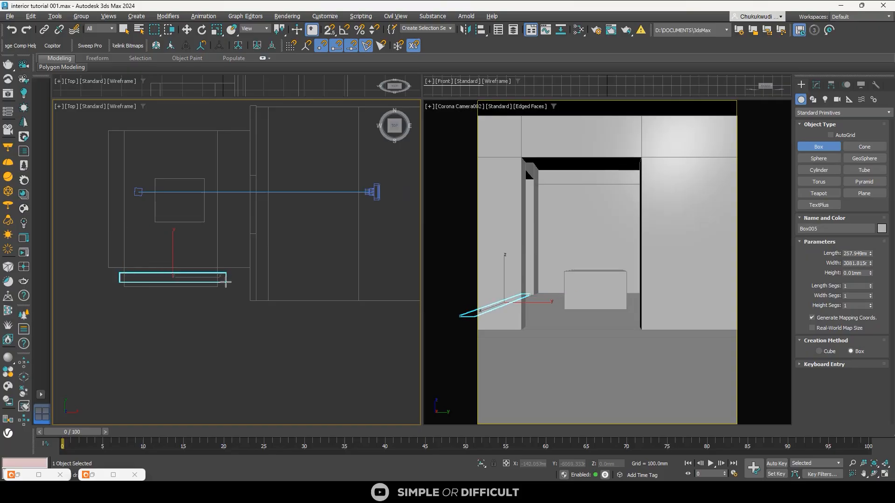
pyautogui.click(227, 244)
pyautogui.click(187, 30)
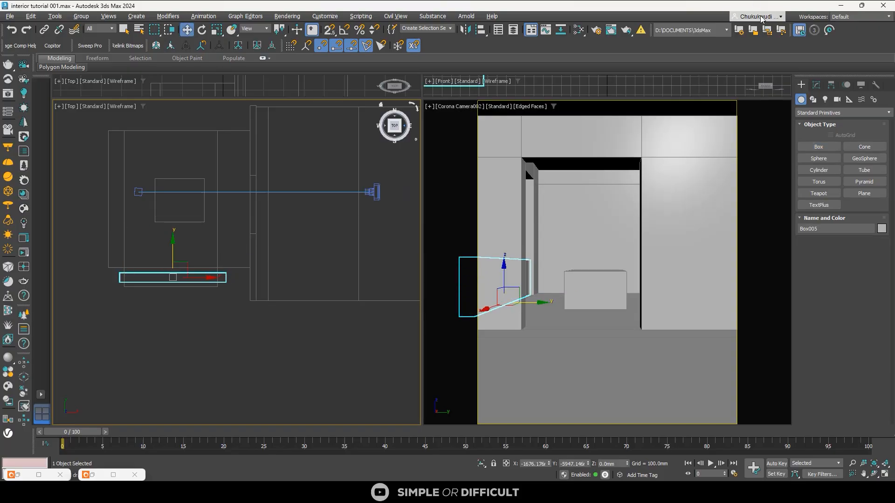
# Display the camera view as wireframe over the reference photo and select the new box by the window wall
pyautogui.click(458, 111)
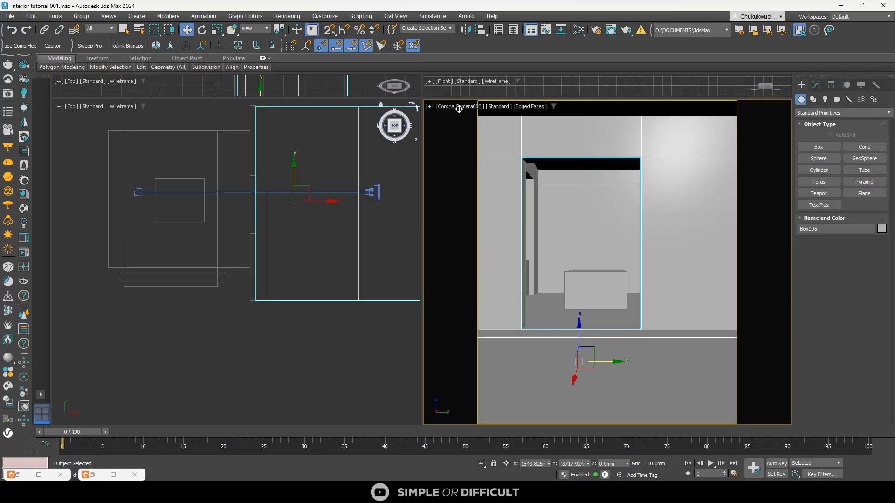
pyautogui.click(527, 107)
pyautogui.click(550, 204)
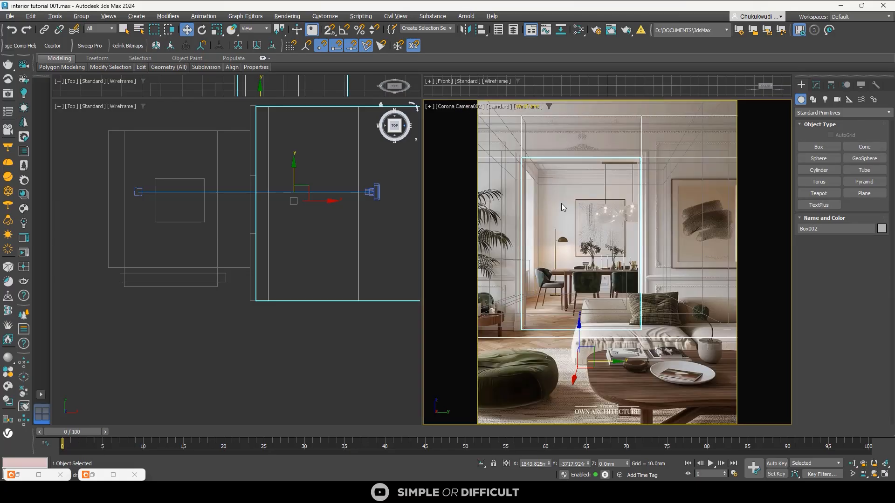
pyautogui.scroll(4, 217, 275)
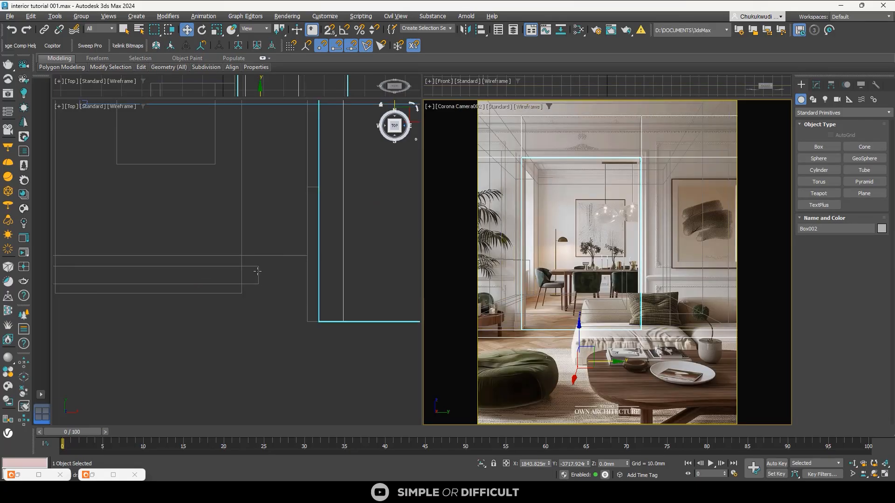
pyautogui.click(258, 271)
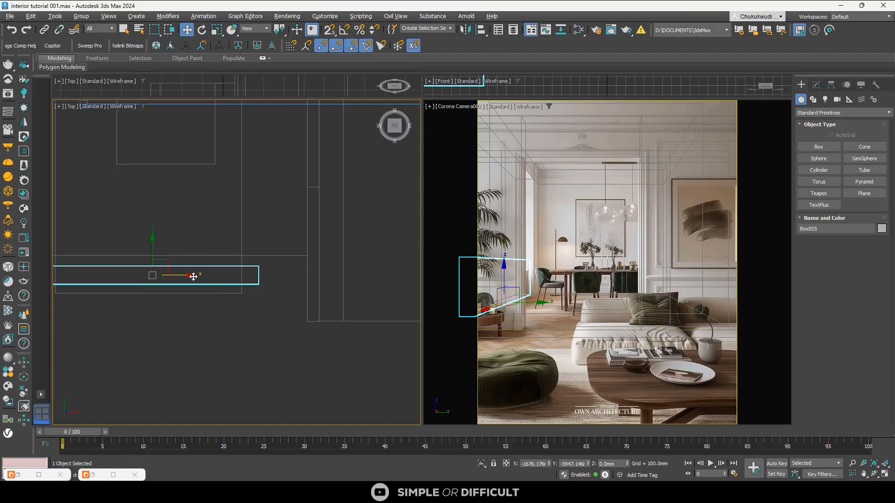
pyautogui.scroll(-2, 208, 274)
pyautogui.moveTo(208, 274); pyautogui.dragTo(313, 255, button='middle')
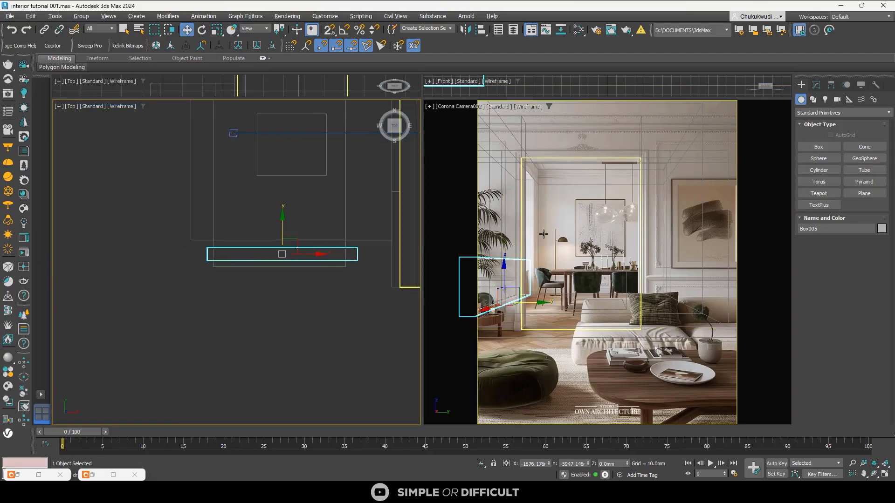
# Maximize the camera view and enable 2D Pan Zoom Mode for it
pyautogui.rightClick(446, 241)
pyautogui.hotkey('alt', 'w')
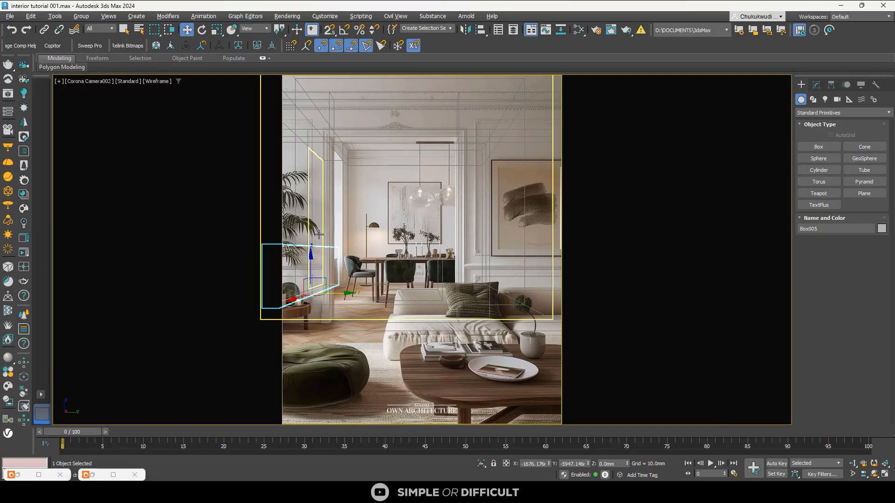
pyautogui.click(161, 83)
pyautogui.click(119, 81)
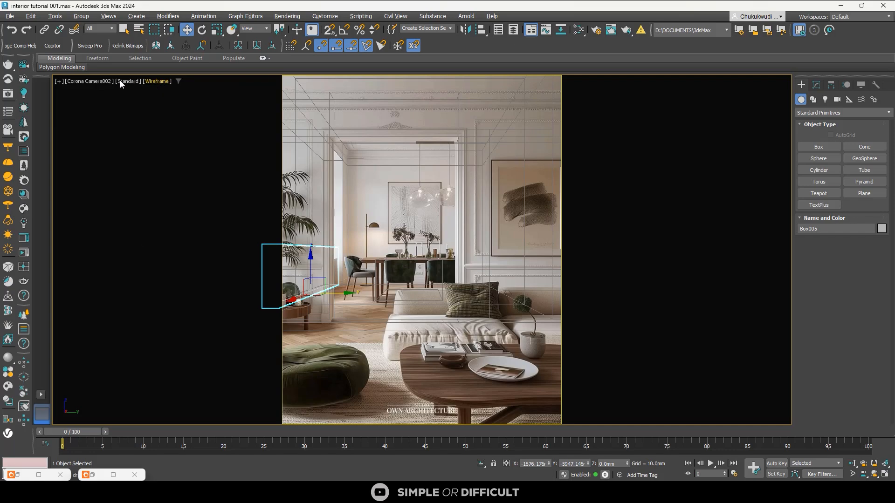
pyautogui.click(103, 81)
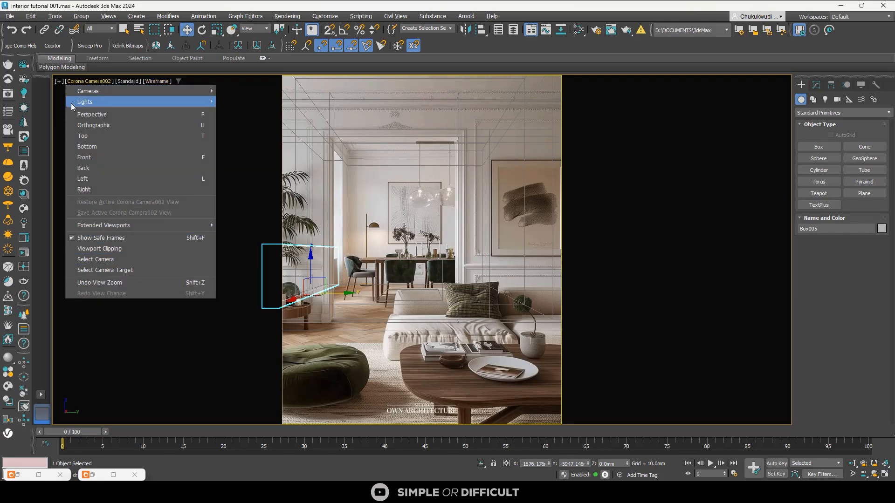
pyautogui.click(59, 82)
pyautogui.click(60, 82)
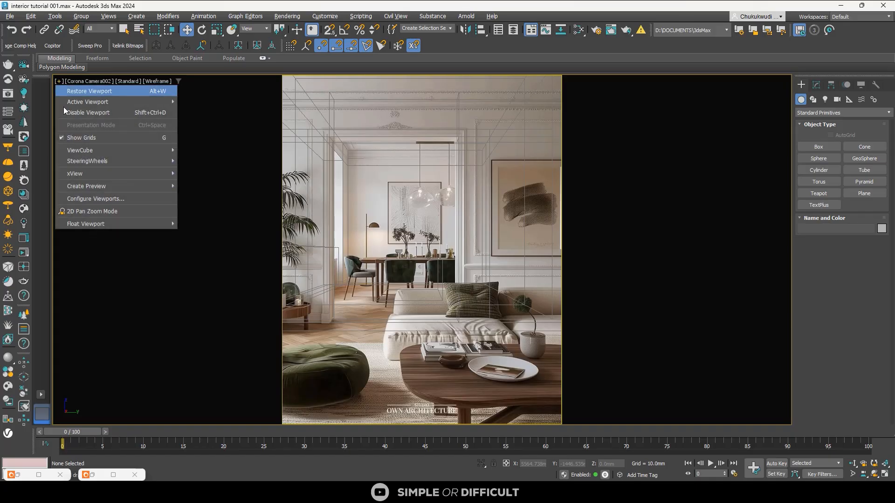
pyautogui.click(94, 211)
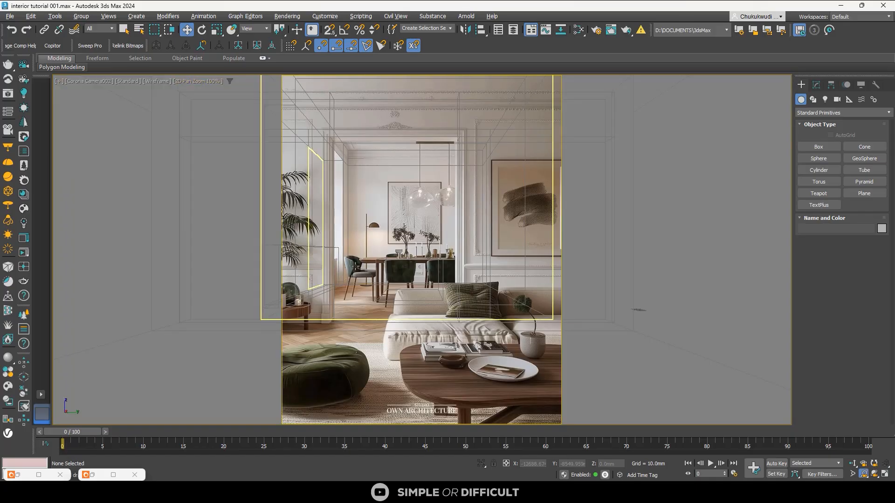
# Align the new box with the low window wall in the photo, moving it to about Y -5978 mm and Z -72 mm
pyautogui.scroll(5, 329, 214)
pyautogui.click(327, 192)
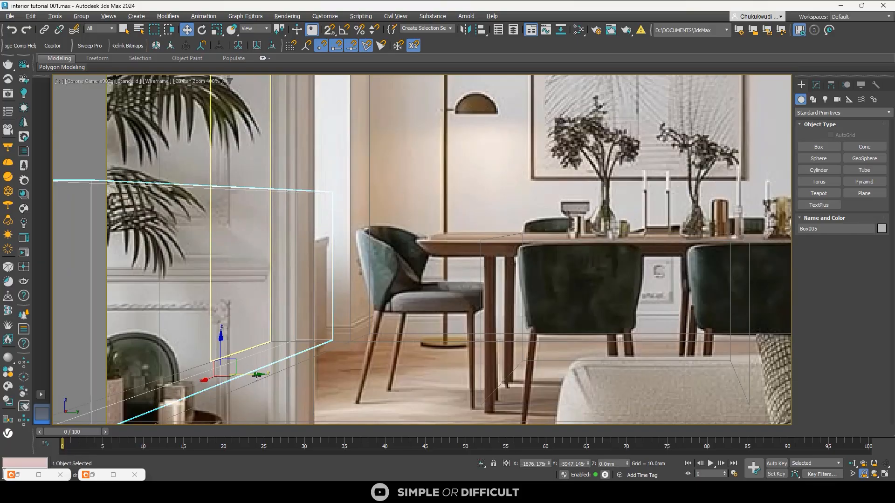
pyautogui.moveTo(256, 374)
pyautogui.mouseDown()
pyautogui.moveTo(236, 362)
pyautogui.moveTo(250, 369)
pyautogui.mouseUp()
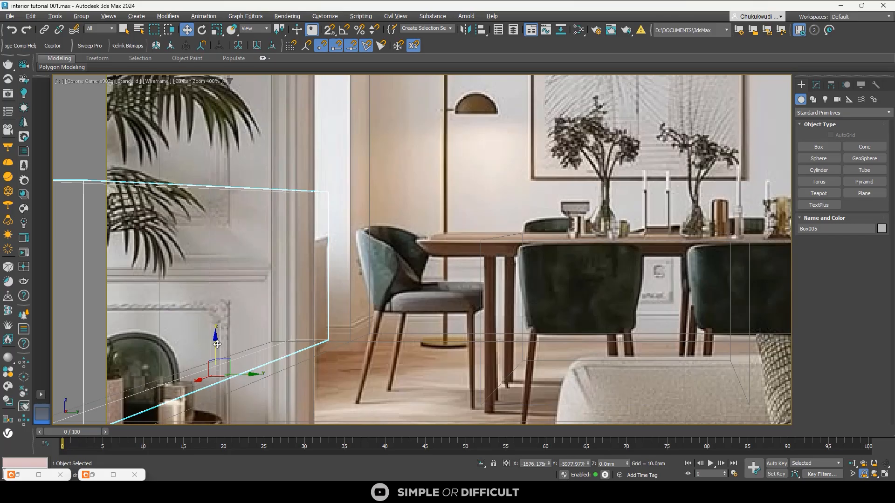
pyautogui.moveTo(216, 344); pyautogui.dragTo(215, 359)
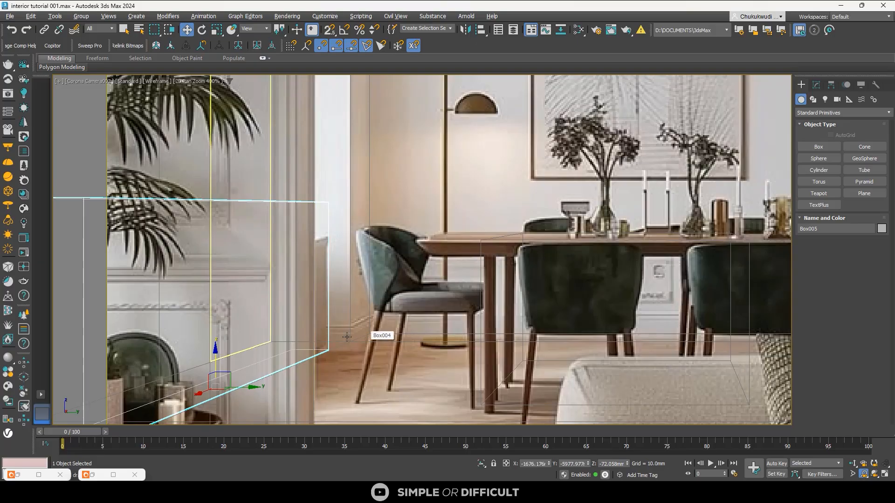
pyautogui.scroll(-3, 347, 336)
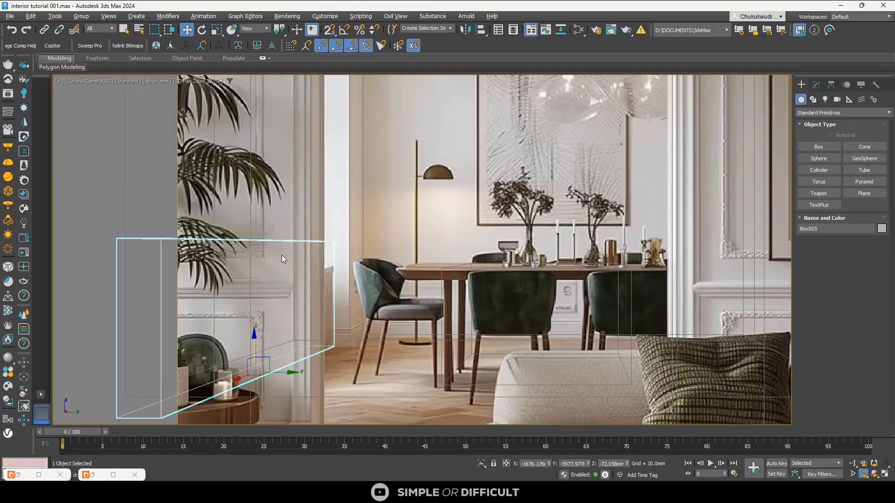
# Convert the low wall box to an editable poly and lower its four top vertices to about Z 742 mm to match the photo
pyautogui.click(816, 84)
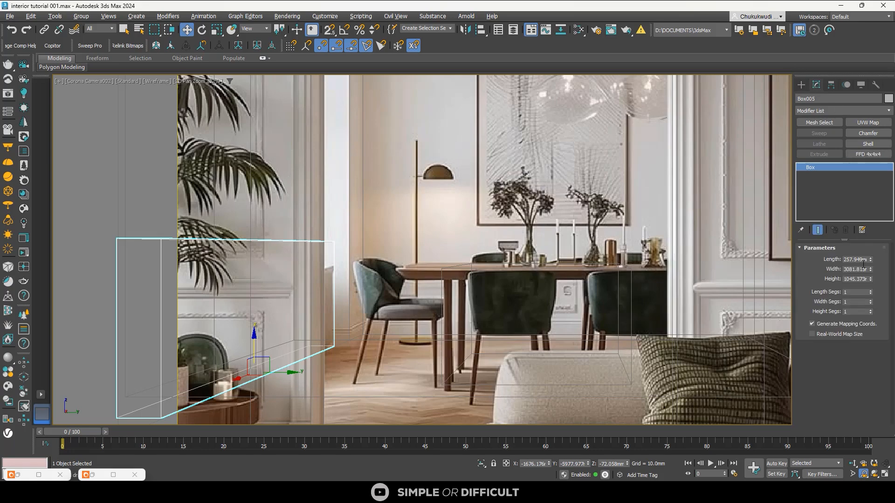
pyautogui.rightClick(329, 240)
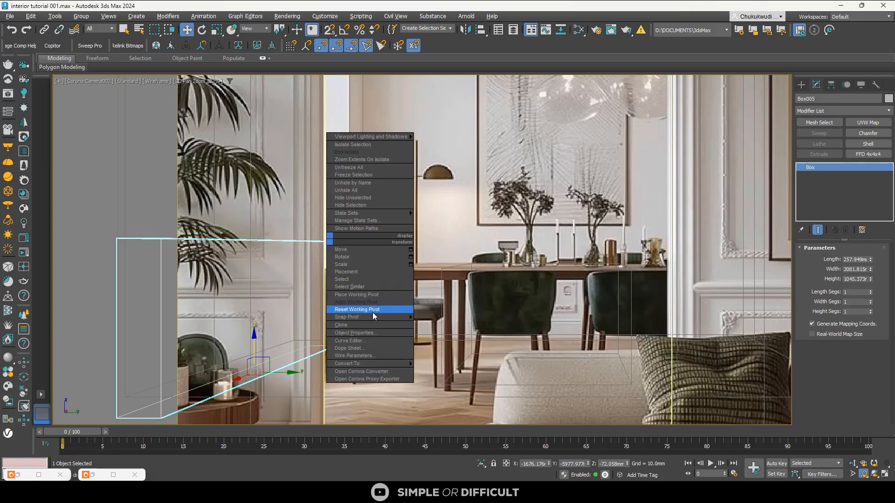
pyautogui.moveTo(372, 364)
pyautogui.click(447, 371)
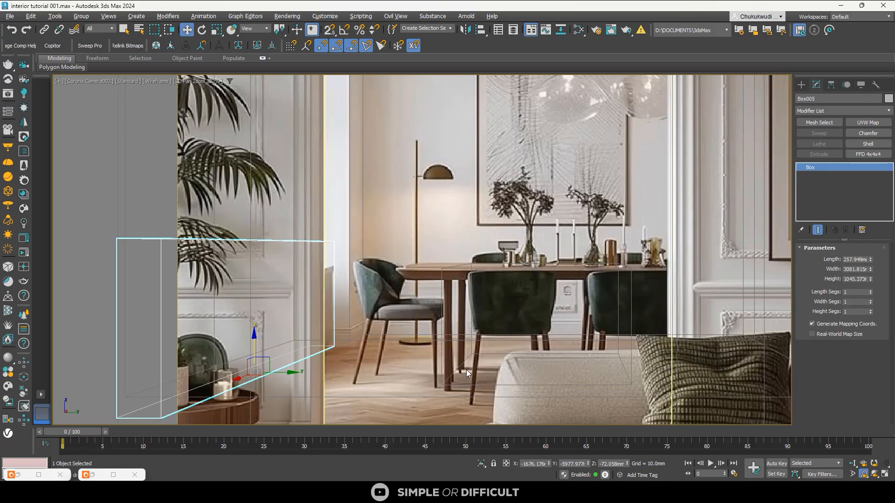
pyautogui.click(818, 259)
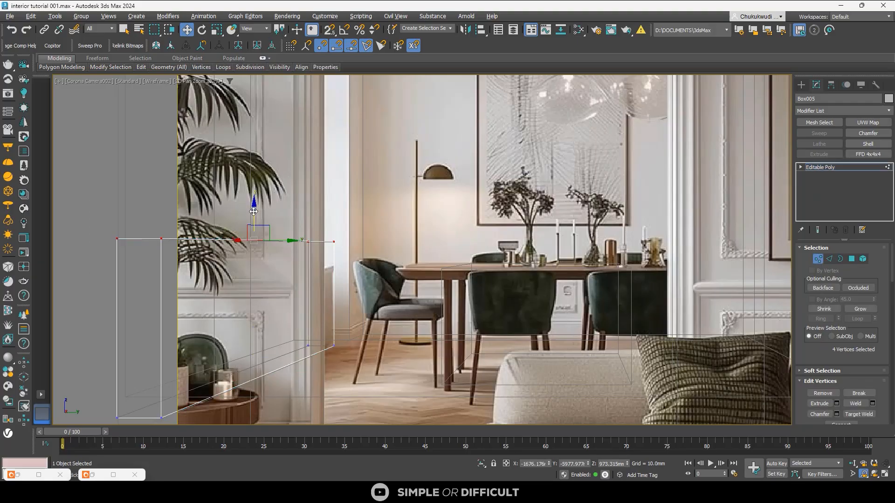
pyautogui.moveTo(253, 211); pyautogui.dragTo(254, 241)
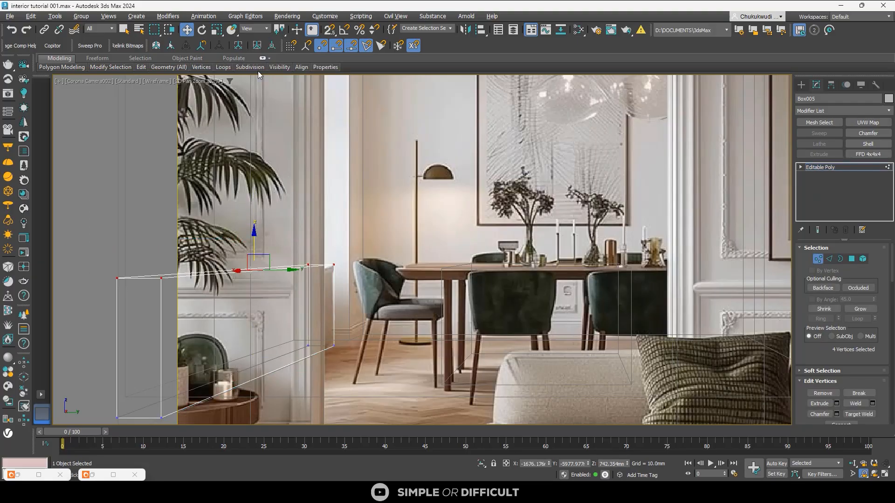
pyautogui.click(205, 82)
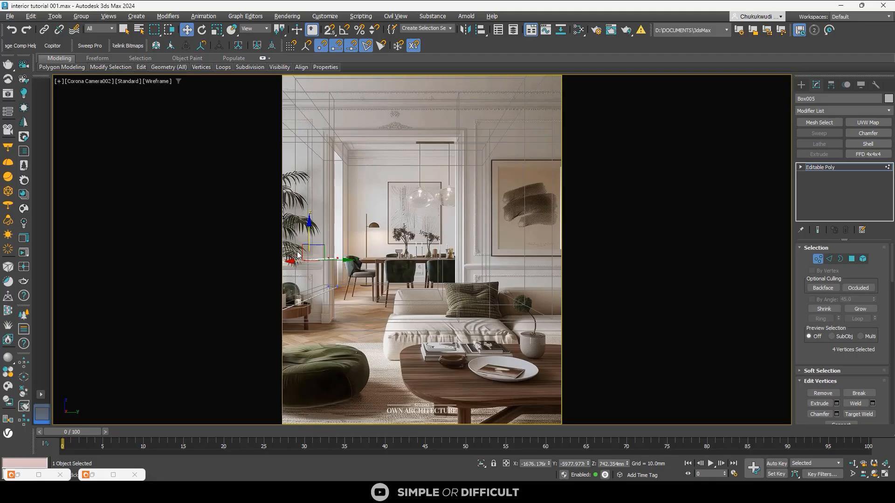
pyautogui.click(800, 85)
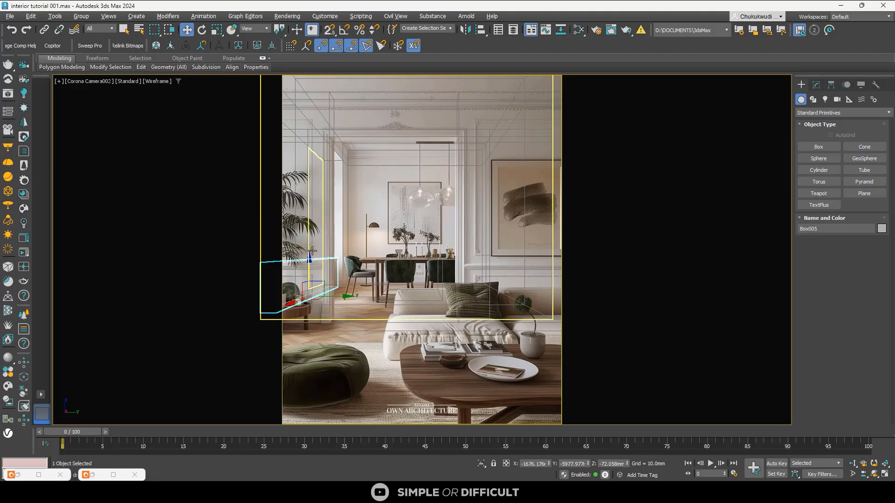
# Lower the low wall box's four bottom vertices to about Z -305 mm so that its base extends below the floor line
pyautogui.click(60, 82)
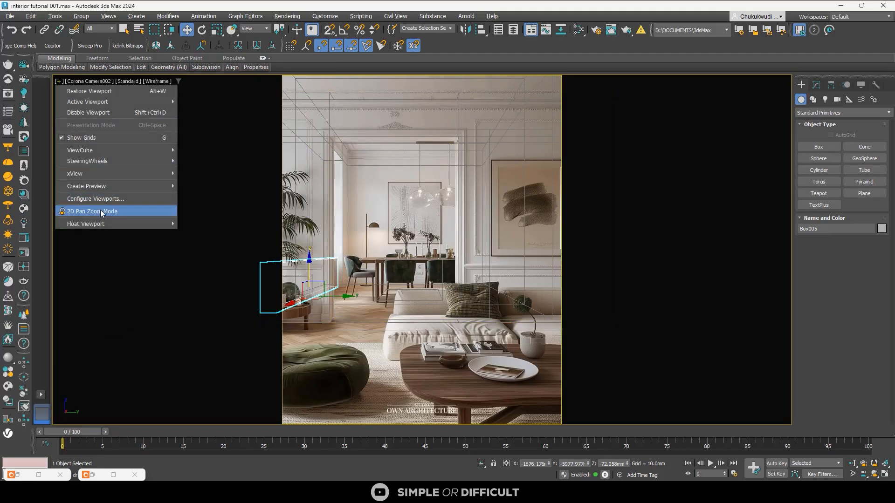
pyautogui.click(102, 212)
pyautogui.scroll(10, 372, 244)
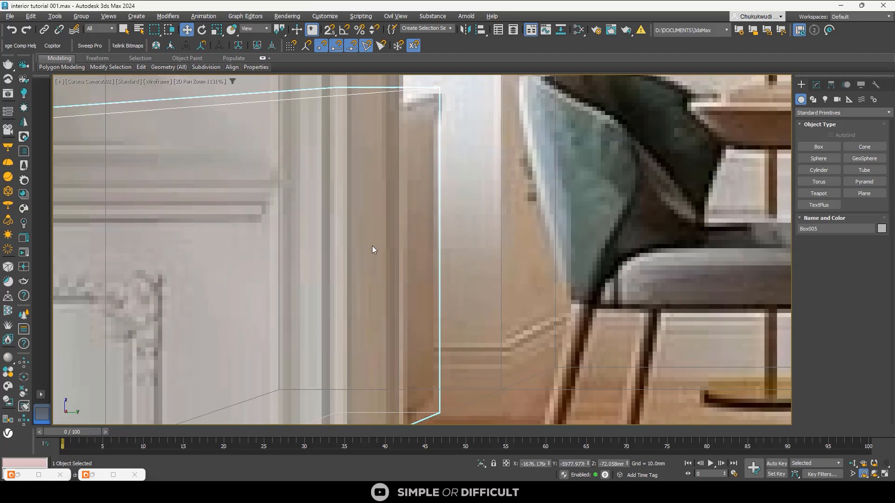
pyautogui.scroll(-3, 376, 242)
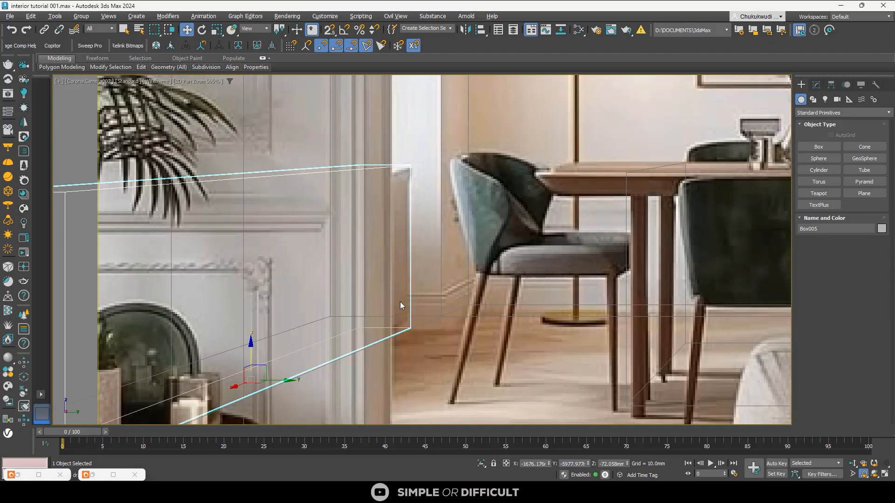
pyautogui.scroll(-2, 284, 320)
pyautogui.press('1')
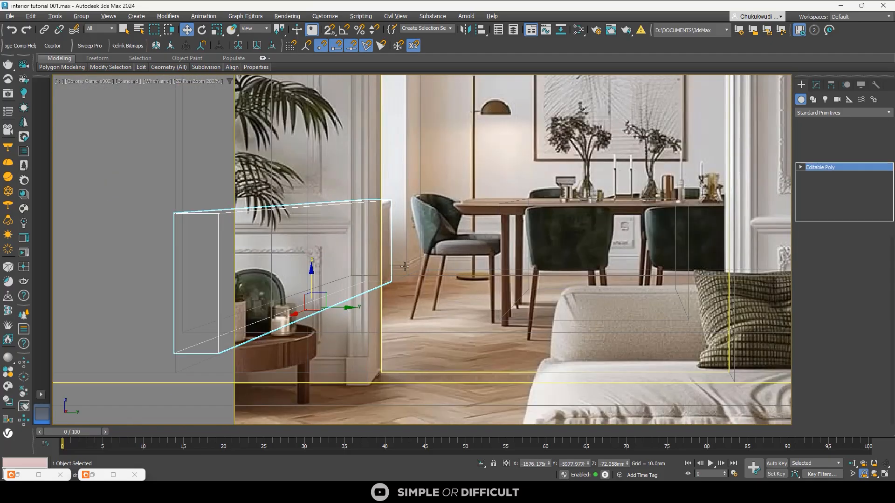
pyautogui.moveTo(419, 259); pyautogui.dragTo(136, 421)
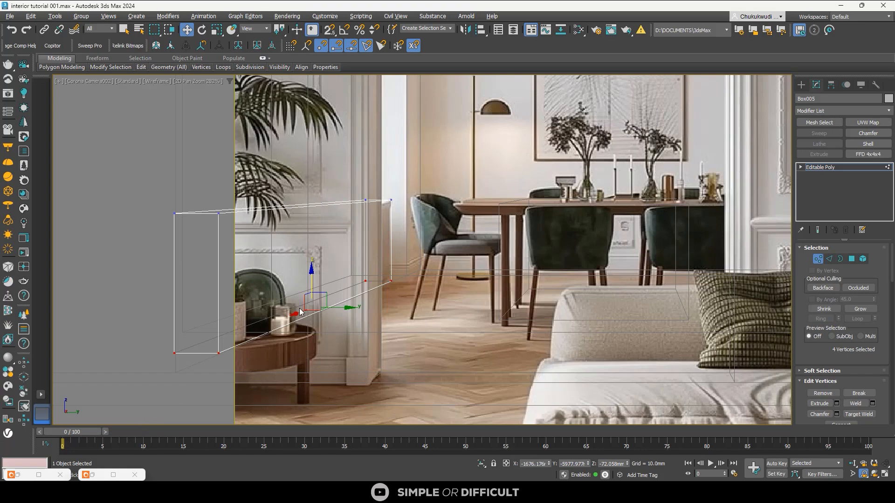
pyautogui.scroll(2, 300, 313)
pyautogui.moveTo(325, 278); pyautogui.dragTo(324, 337)
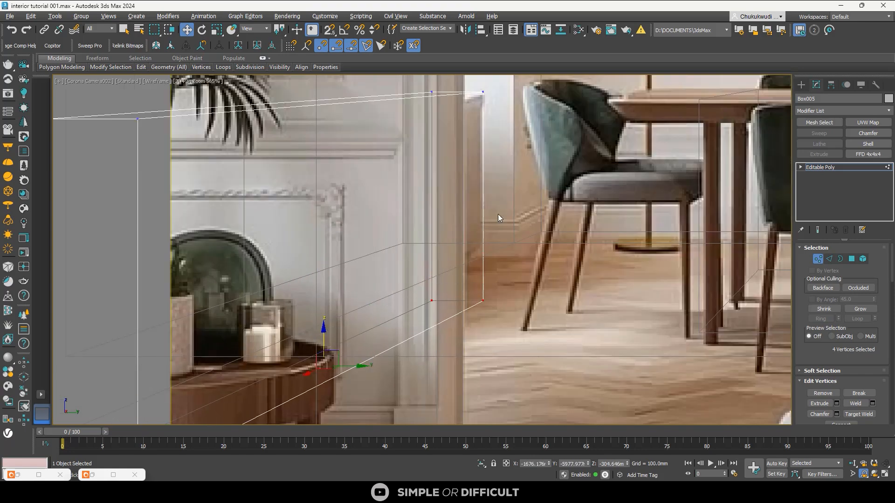
pyautogui.click(801, 84)
pyautogui.click(465, 142)
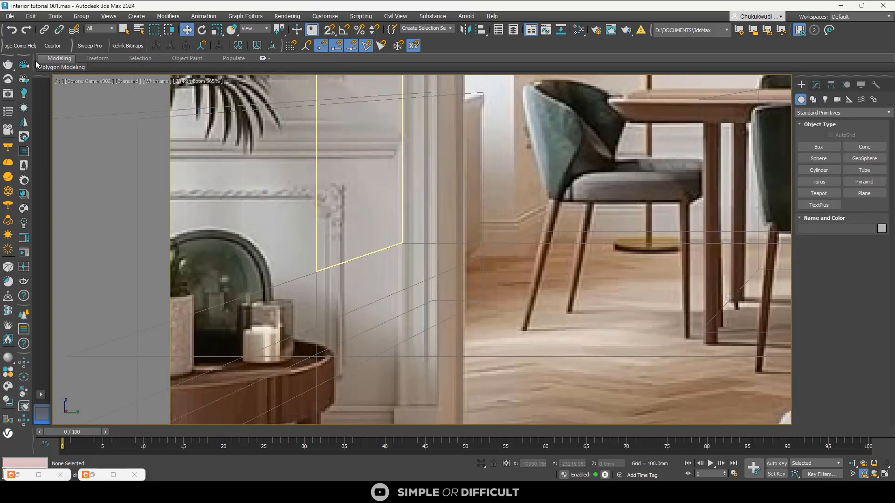
pyautogui.click(219, 81)
pyautogui.click(219, 90)
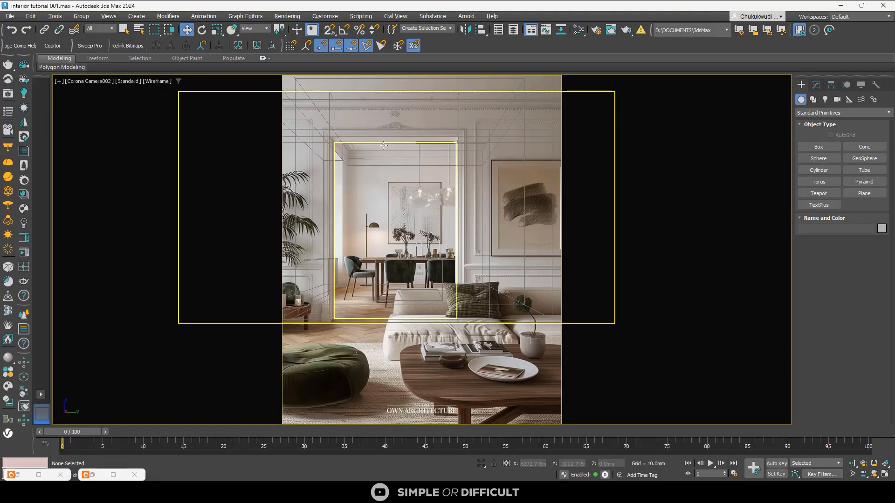
# Start an interactive render of the camera view and inspect the low wall inside the dining room opening
pyautogui.click(23, 242)
pyautogui.click(596, 134)
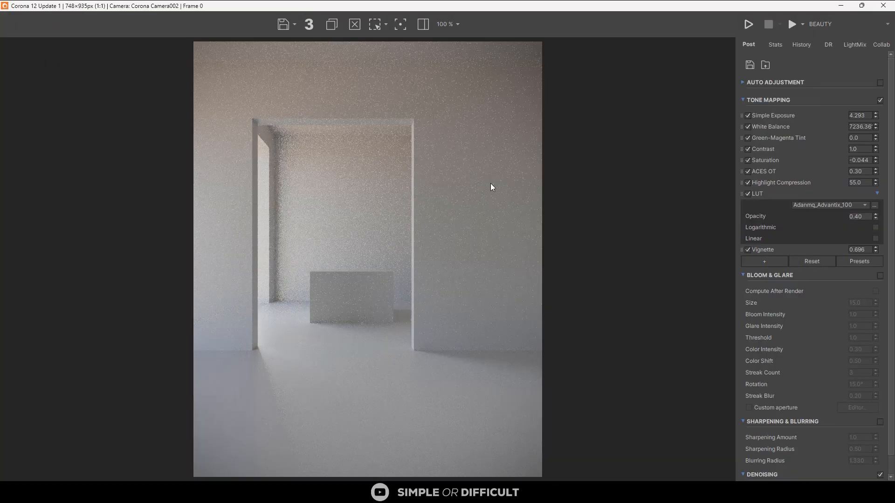
pyautogui.click(752, 27)
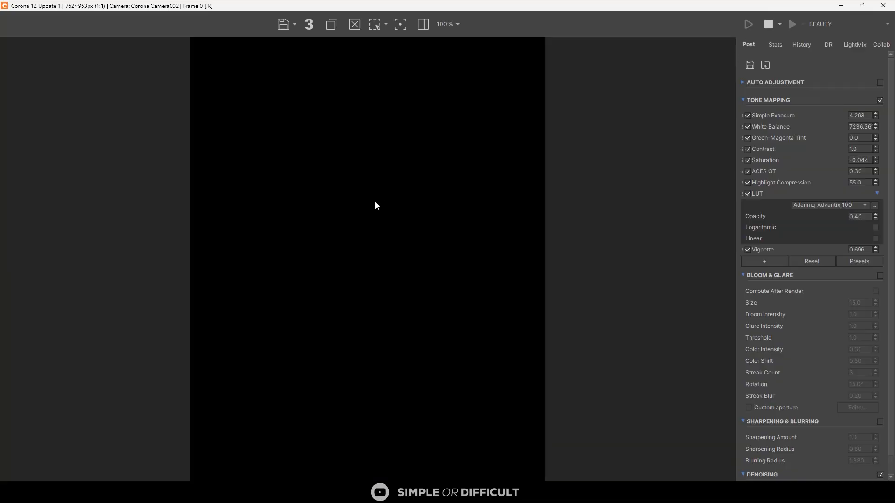
pyautogui.scroll(1, 374, 201)
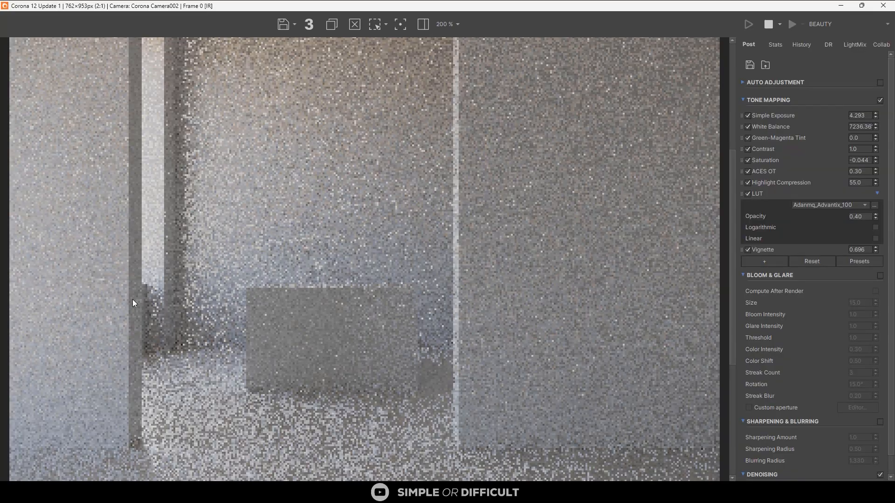
pyautogui.scroll(-1, 212, 215)
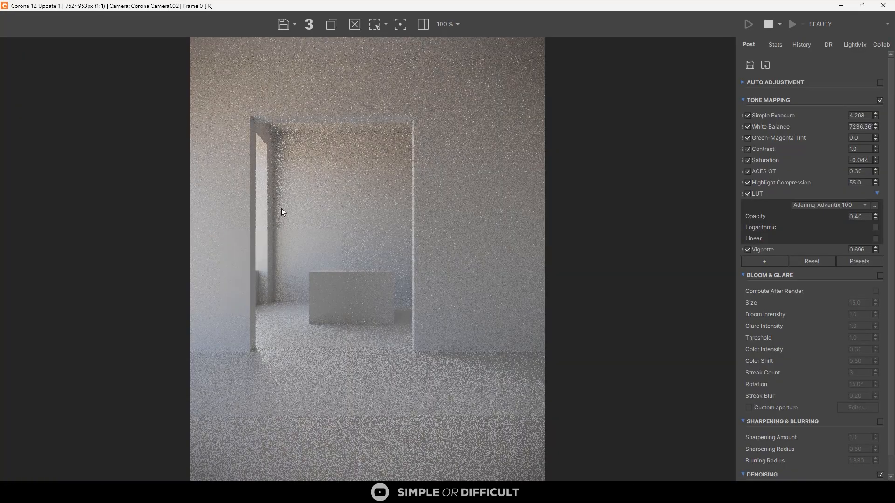
# Compare the low wall in the interactive render with the reference photo, using a floating frame buffer and 2D Pan Zoom Mode in the camera view
pyautogui.moveTo(469, 7); pyautogui.dragTo(682, 80)
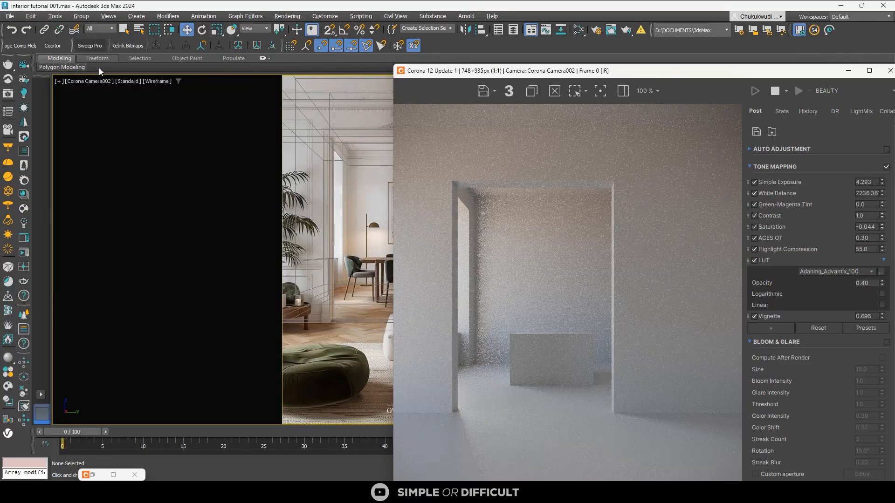
pyautogui.click(106, 82)
pyautogui.click(105, 81)
pyautogui.click(58, 82)
pyautogui.click(58, 82)
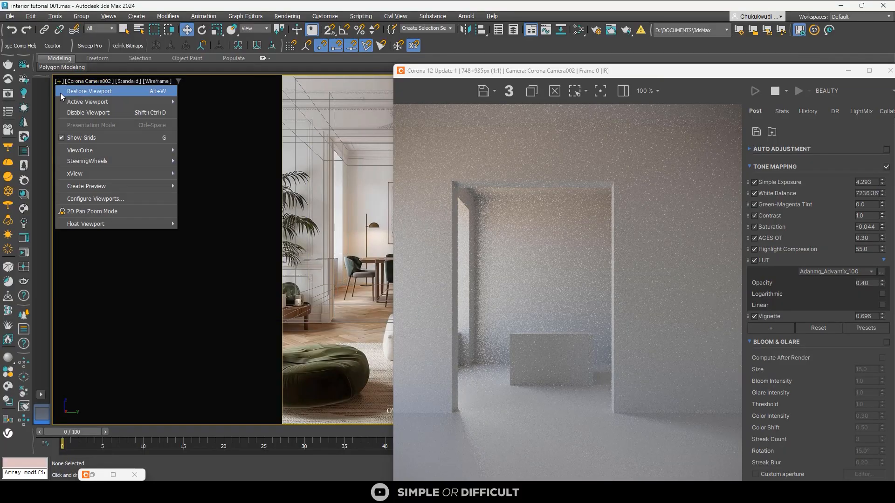
pyautogui.click(98, 211)
pyautogui.scroll(10, 343, 265)
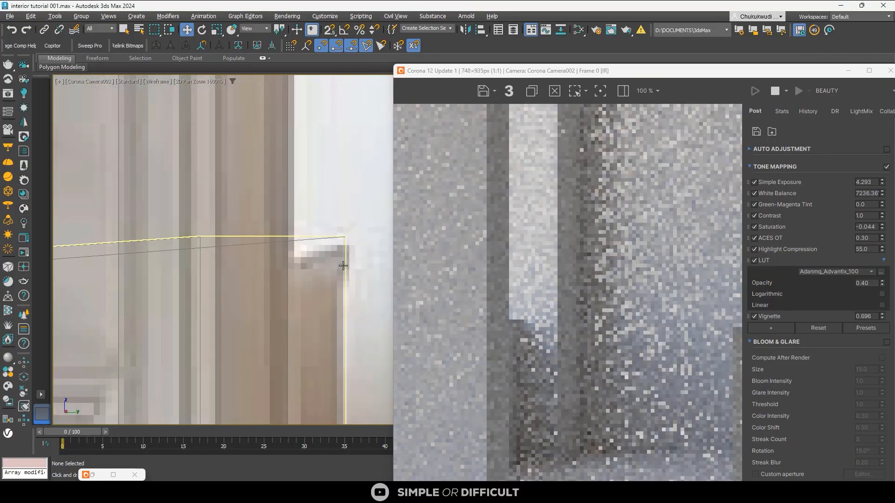
pyautogui.click(330, 237)
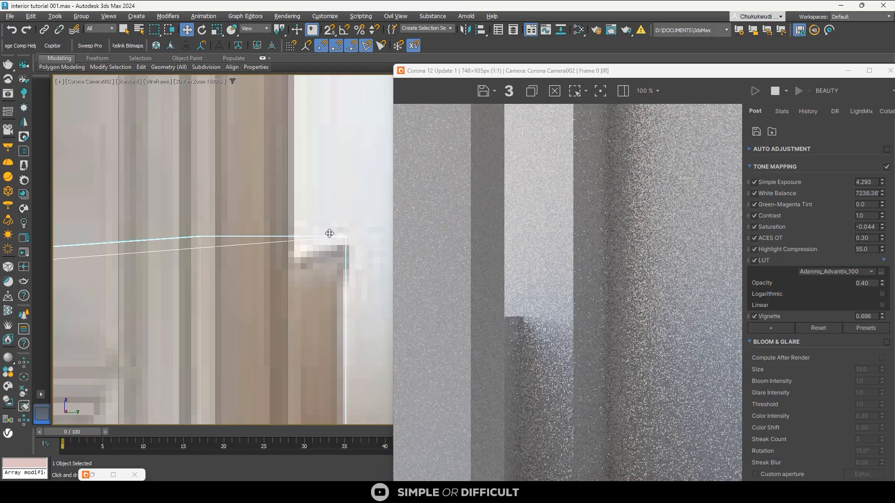
pyautogui.scroll(-5, 312, 229)
pyautogui.scroll(2, 319, 314)
pyautogui.scroll(2, 498, 336)
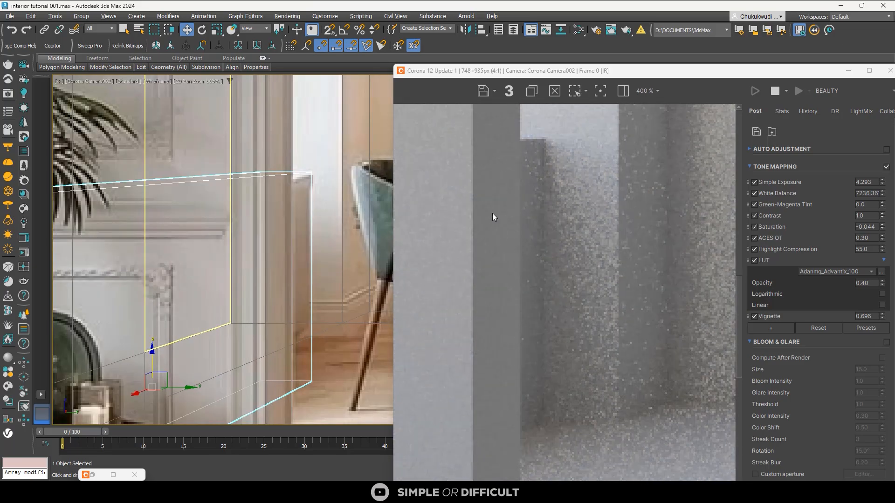
pyautogui.scroll(-2, 492, 213)
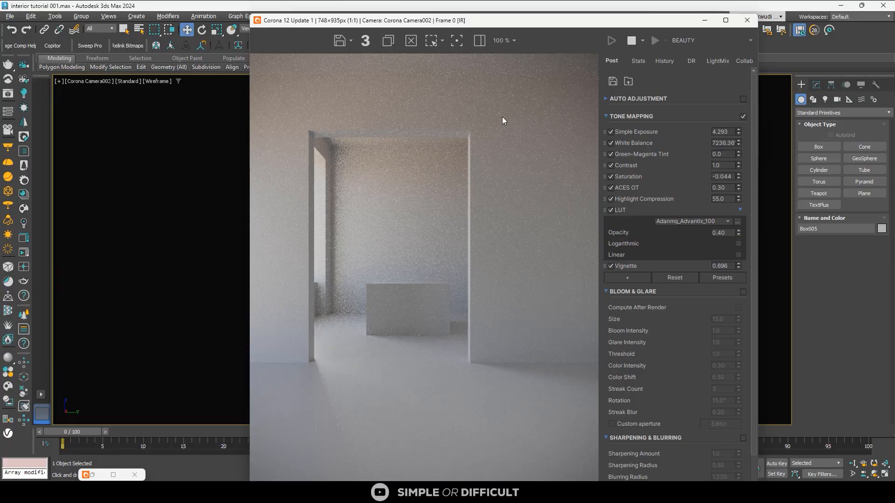
# Minimize the frame buffer and display the camera view shaded with edged faces instead of wireframe
pyautogui.moveTo(566, 26); pyautogui.dragTo(256, 23)
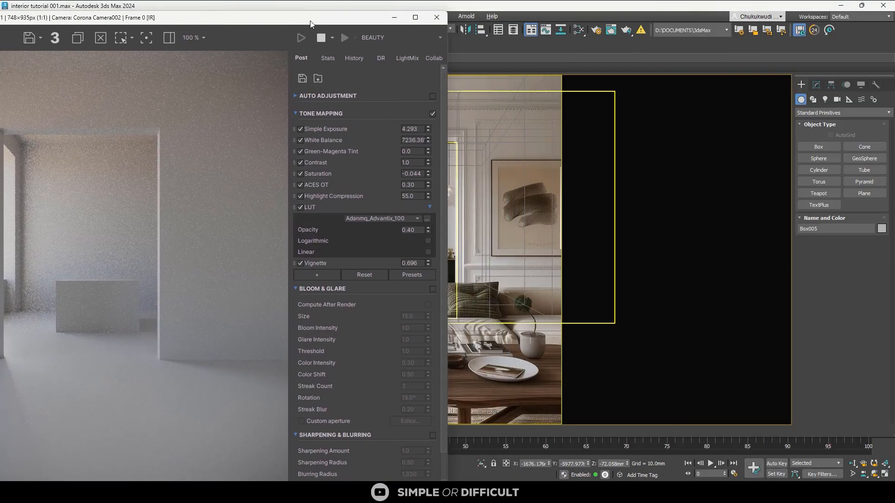
pyautogui.moveTo(311, 23); pyautogui.dragTo(386, 66)
pyautogui.click(463, 62)
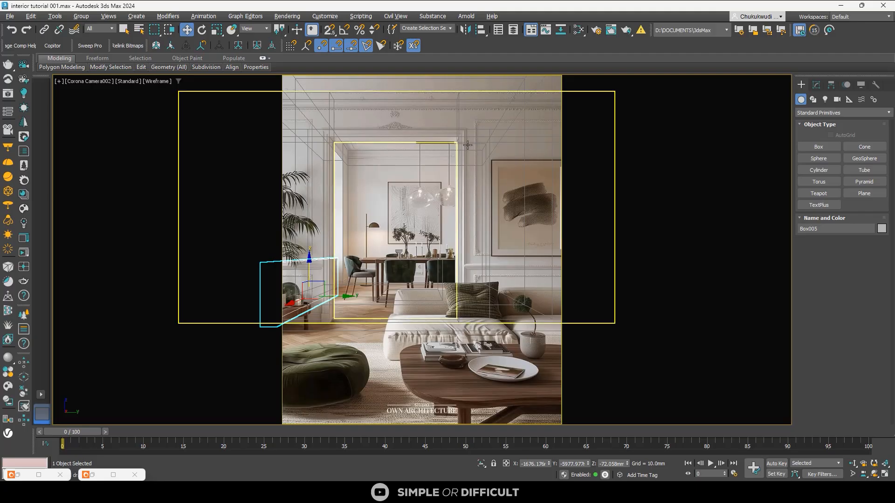
pyautogui.press('F3')
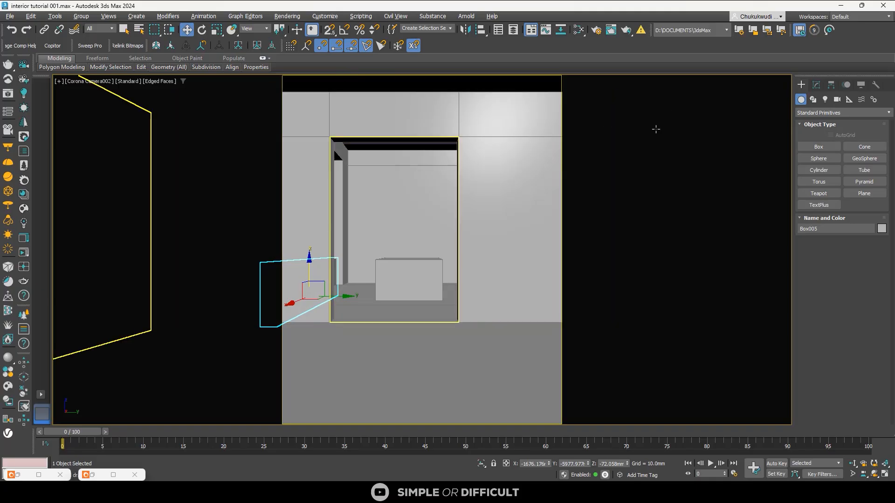
# Draw an upright rectangle spline on the front wall beside the dining room opening with AutoGrid enabled, and turn AutoGrid off
pyautogui.click(813, 100)
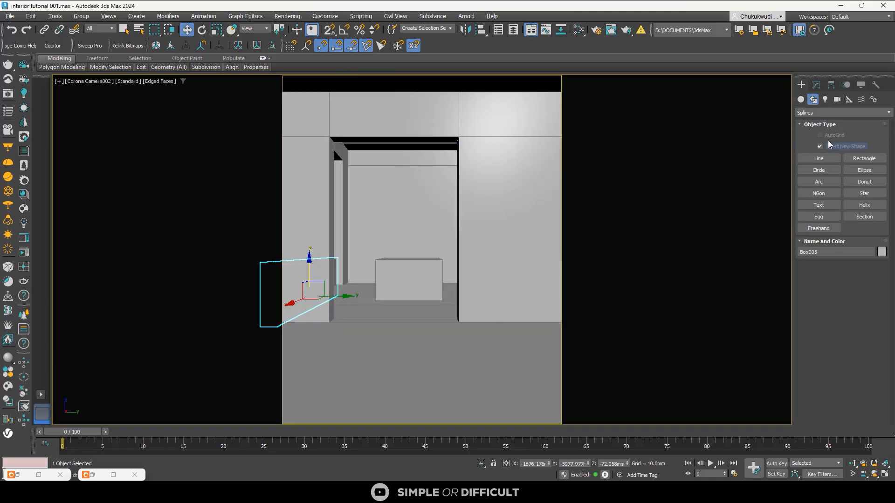
pyautogui.click(864, 159)
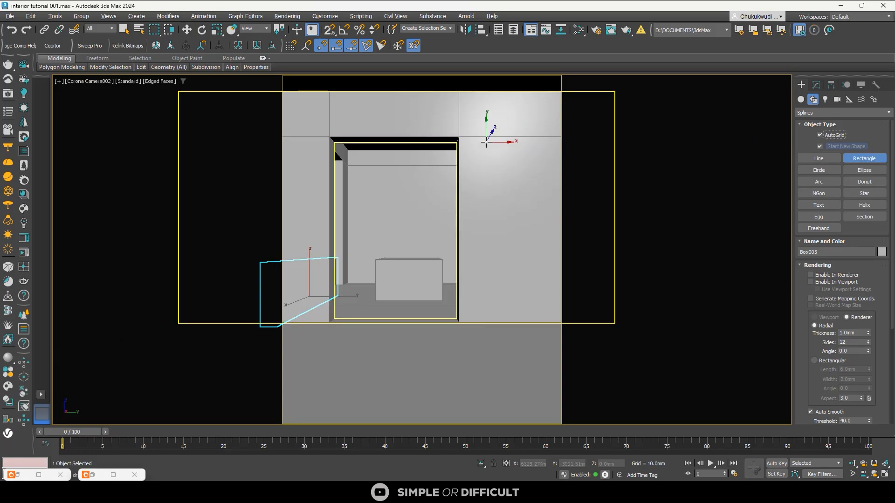
pyautogui.moveTo(486, 142); pyautogui.dragTo(555, 230)
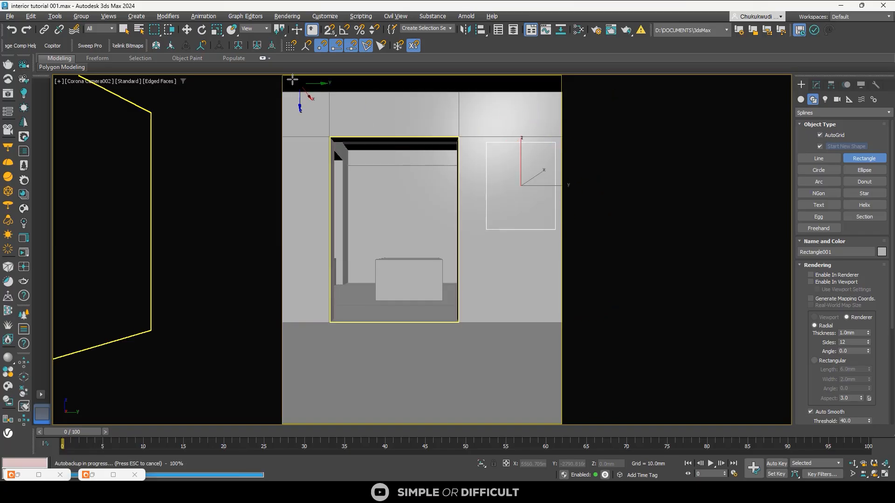
pyautogui.click(833, 137)
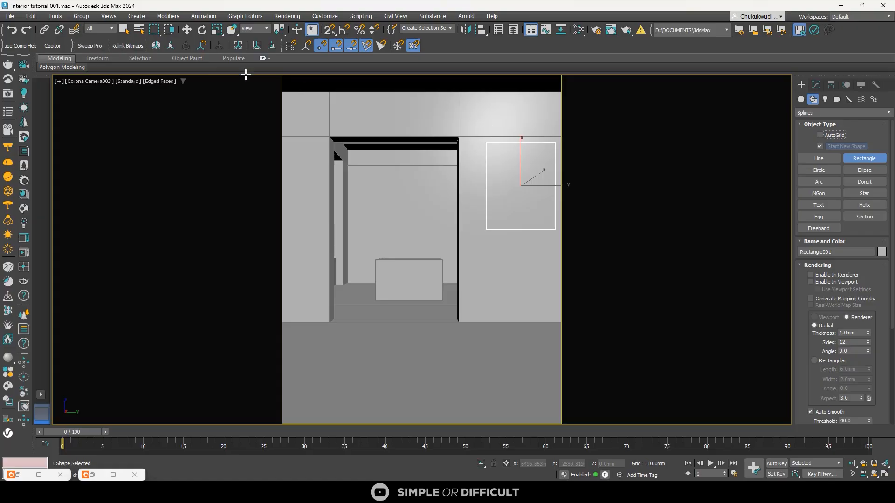
# Convert the rectangle on the front wall to an editable spline
pyautogui.click(187, 30)
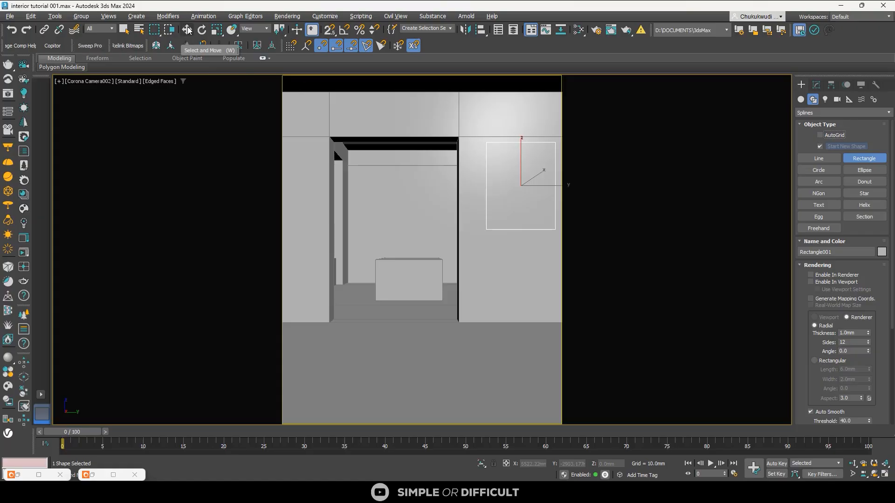
pyautogui.rightClick(503, 143)
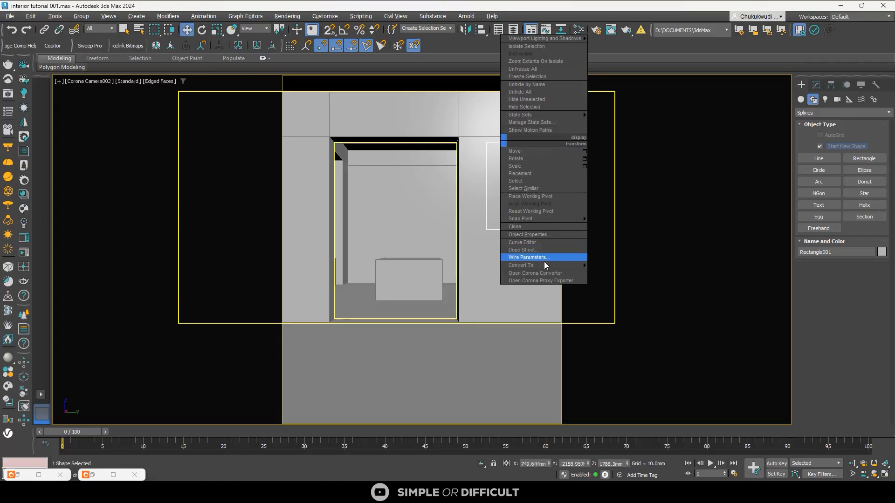
pyautogui.click(629, 268)
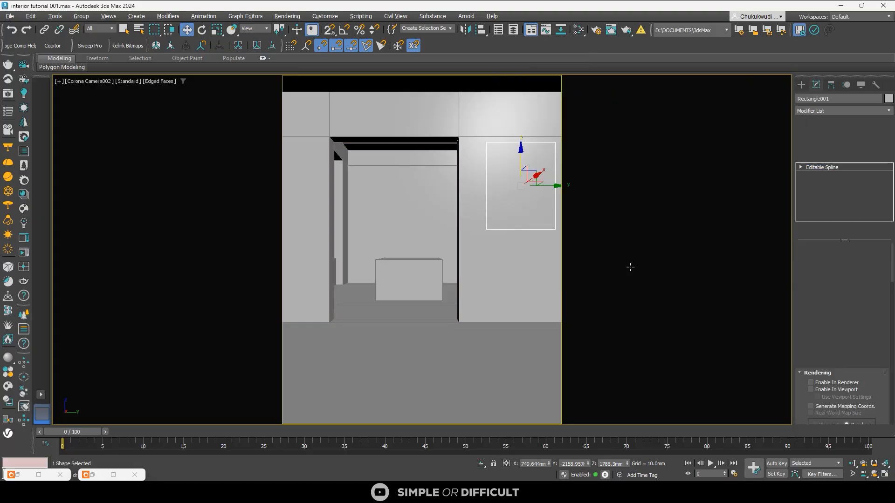
# Display the camera view as wireframe over the reference photo and move the rectangle's left vertices out to the wall moulding's left edge
pyautogui.click(170, 82)
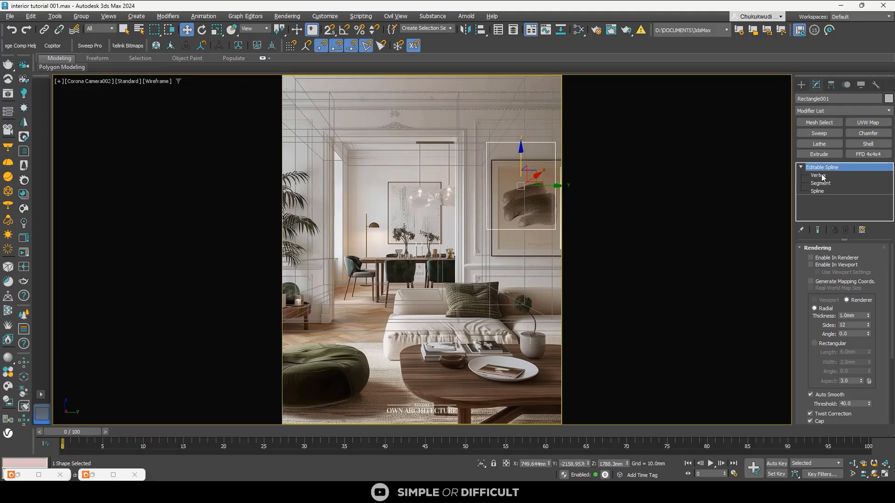
pyautogui.click(819, 176)
pyautogui.moveTo(496, 172); pyautogui.dragTo(512, 265)
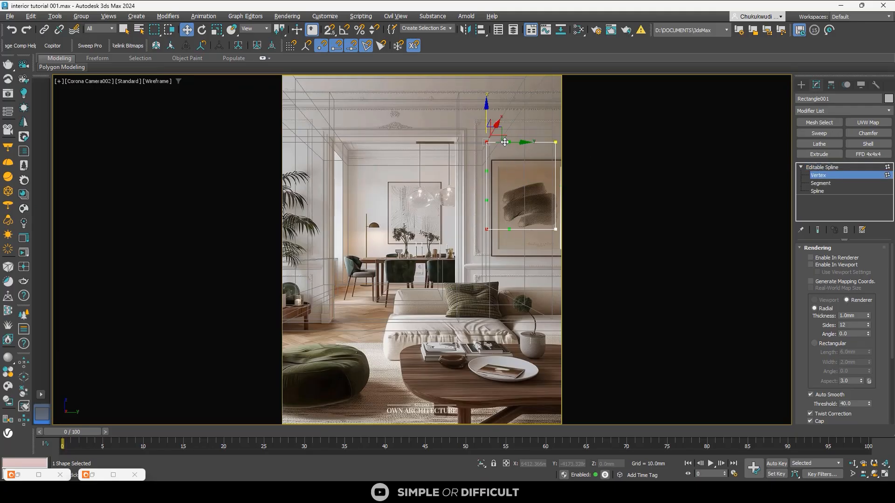
pyautogui.moveTo(514, 144); pyautogui.dragTo(504, 150)
# Enable 2D Pan Zoom Mode in the camera view and raise the rectangle's top vertices to the moulding's top edge
pyautogui.click(162, 82)
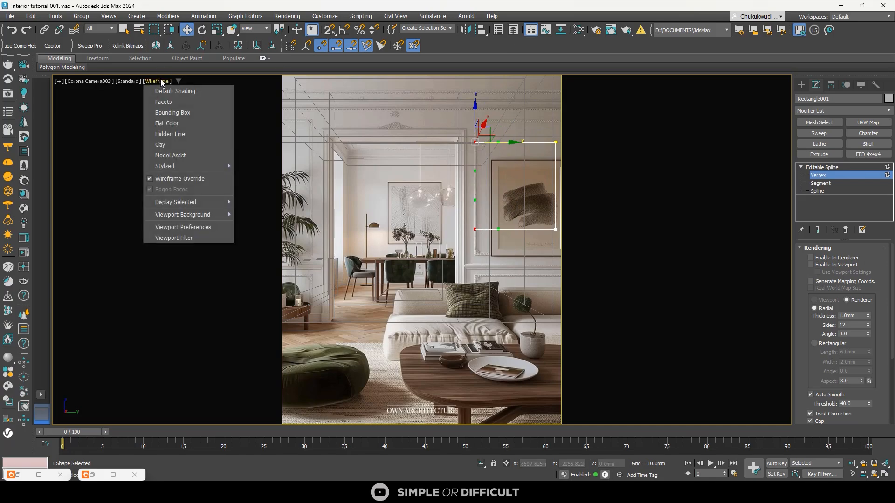
pyautogui.click(61, 83)
pyautogui.click(60, 83)
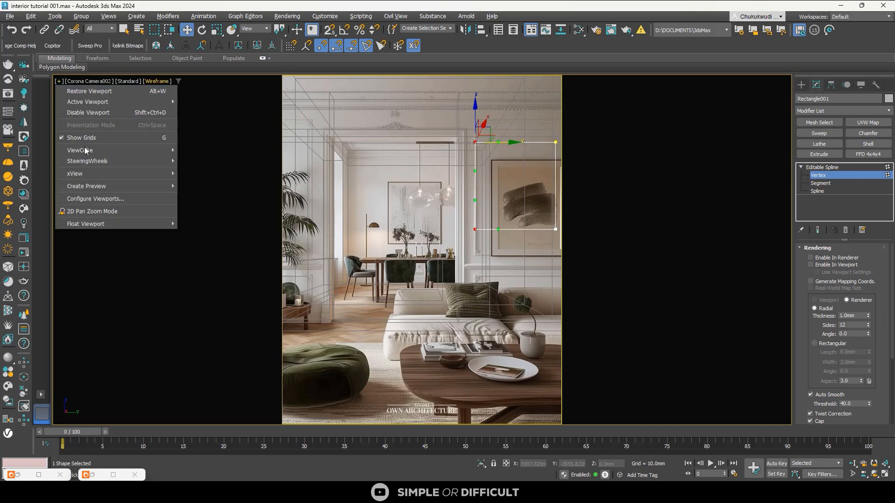
pyautogui.click(91, 213)
pyautogui.scroll(3, 448, 138)
pyautogui.scroll(10, 459, 150)
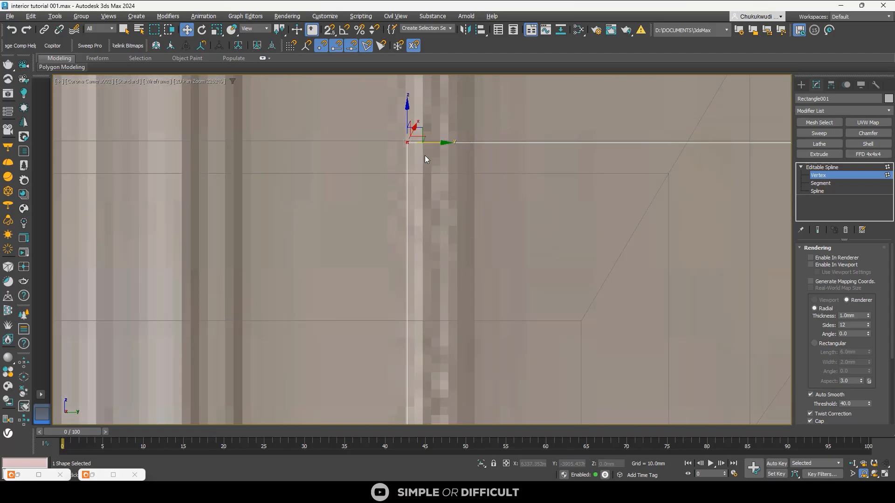
pyautogui.scroll(-6, 335, 153)
pyautogui.click(688, 186)
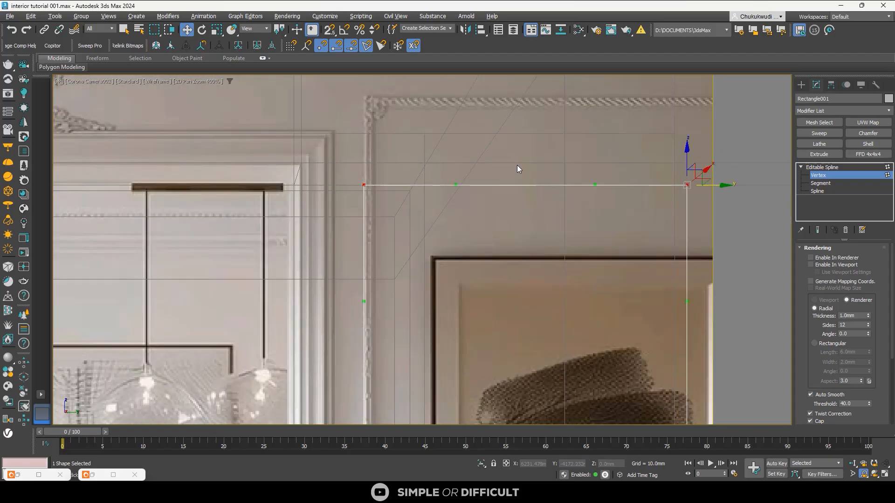
pyautogui.moveTo(517, 168); pyautogui.dragTo(479, 236, button='middle')
pyautogui.moveTo(649, 225); pyautogui.dragTo(662, 120)
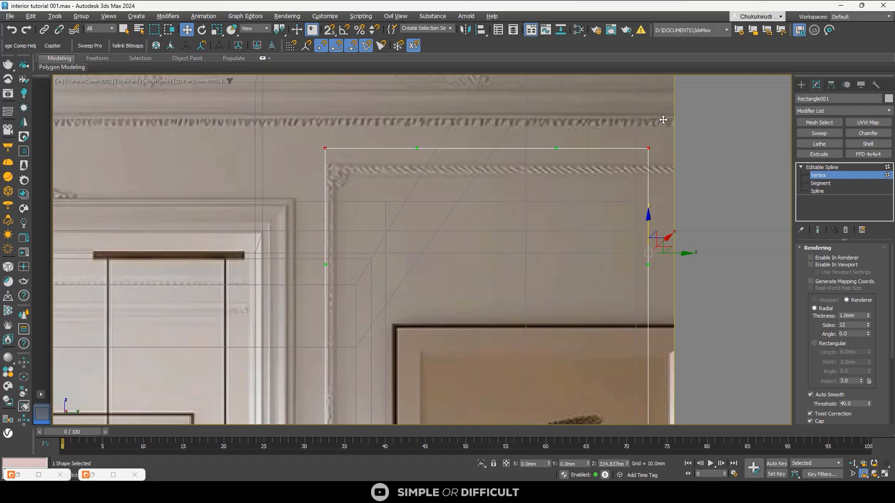
# Lower the rectangle's bottom vertices to the bottom edge of the moulding around the framed picture
pyautogui.scroll(-6, 474, 234)
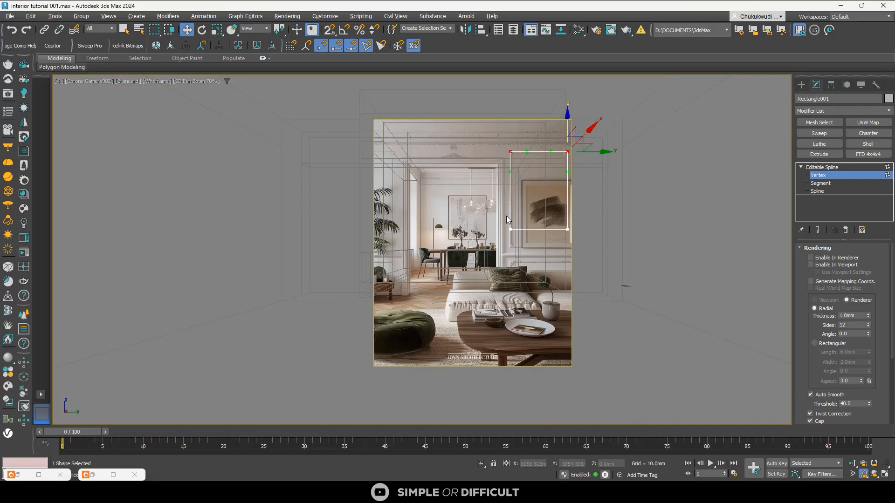
pyautogui.scroll(8, 592, 252)
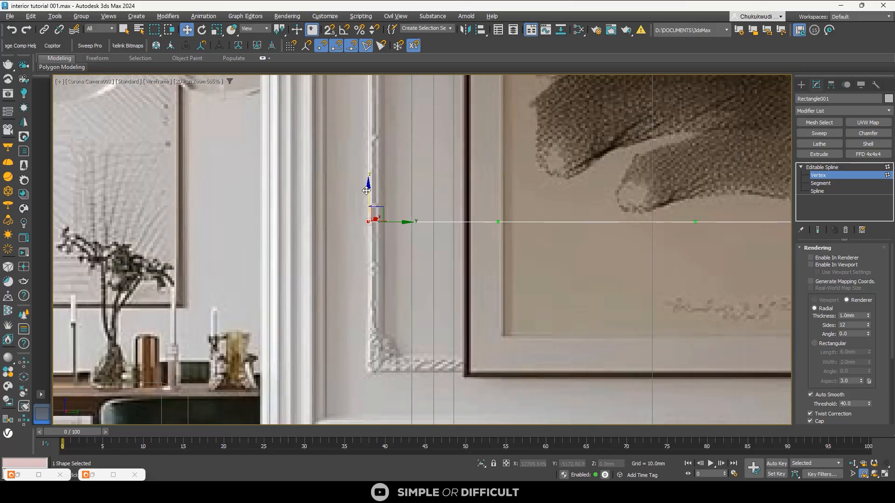
pyautogui.moveTo(367, 191); pyautogui.dragTo(364, 341)
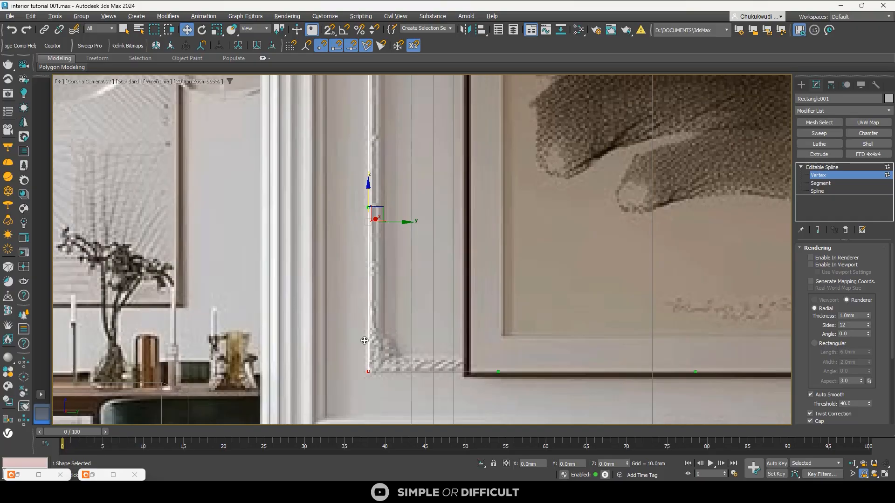
pyautogui.scroll(-5, 364, 340)
# Widen the rectangle by moving its right-hand vertices beyond the edge of the reference photo
pyautogui.click(480, 156)
pyautogui.scroll(3, 503, 181)
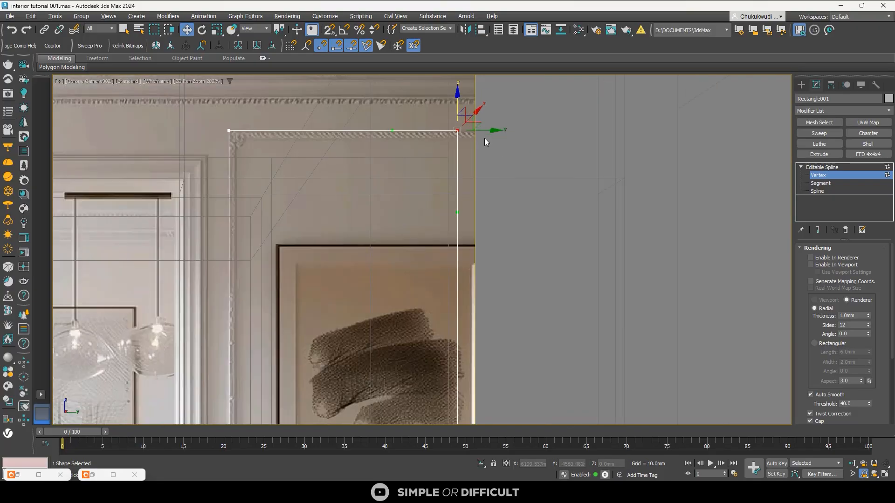
pyautogui.moveTo(488, 130); pyautogui.dragTo(585, 140)
pyautogui.scroll(-5, 591, 139)
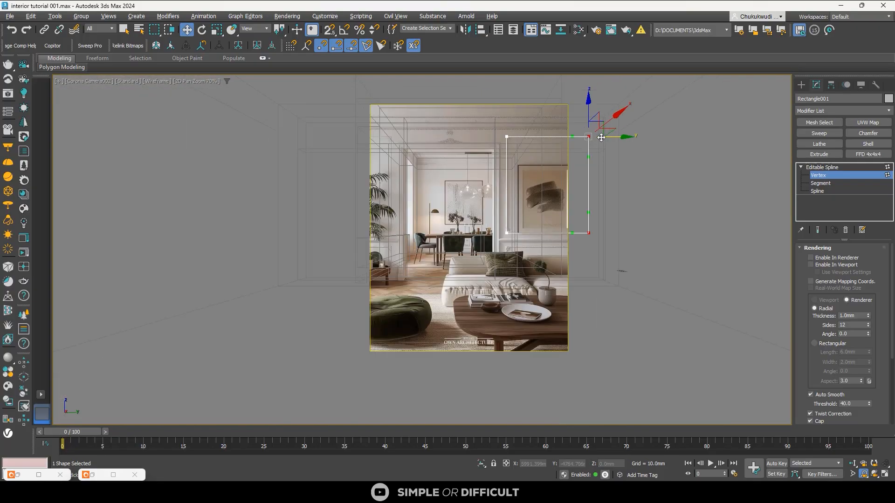
pyautogui.scroll(4, 593, 199)
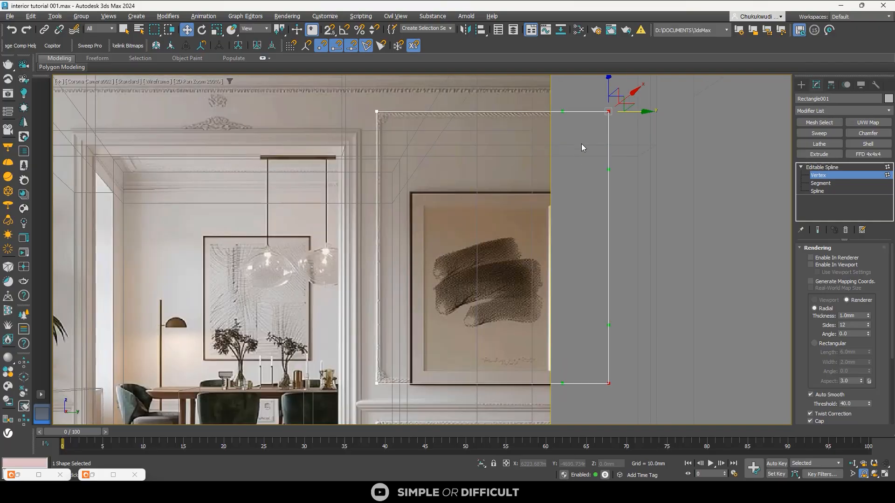
pyautogui.scroll(-3, 606, 143)
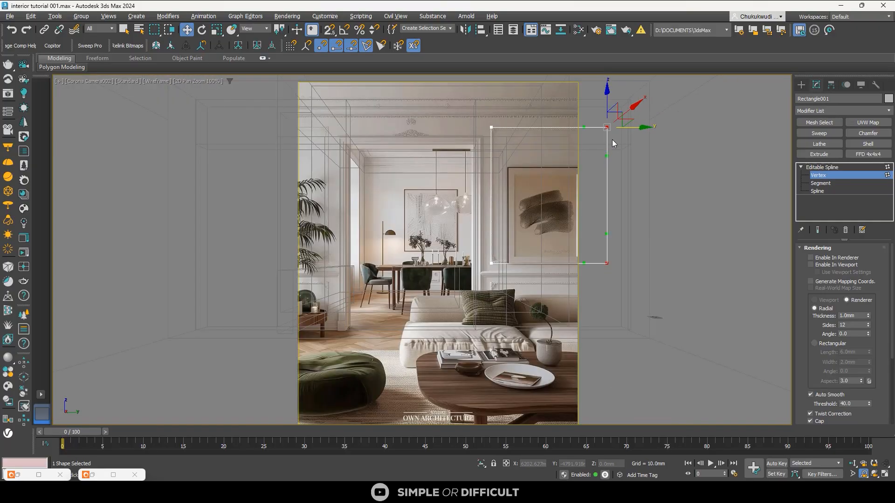
# Clone the panel rectangle straight down as one Copy, placing its top edge at the lower wall moulding
pyautogui.click(801, 86)
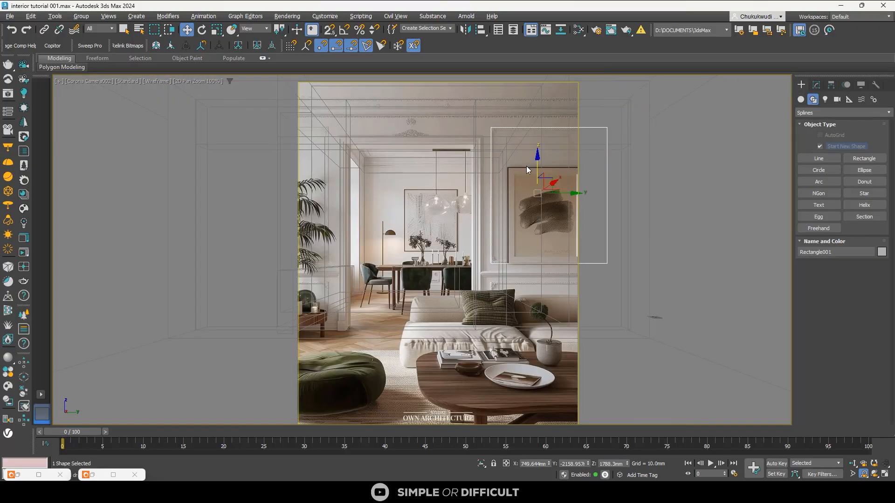
pyautogui.keyDown('shift'); pyautogui.moveTo(526, 166); pyautogui.dragTo(525, 311); pyautogui.keyUp('shift')
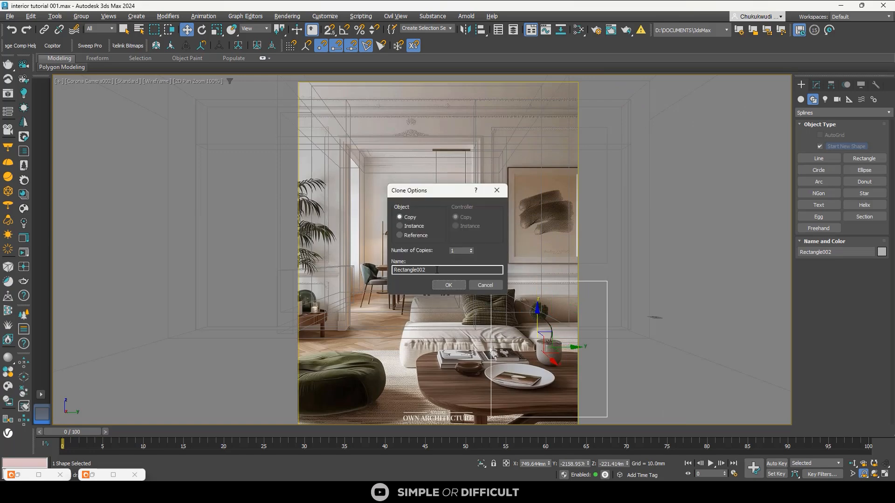
pyautogui.click(447, 285)
# Shorten the lower rectangle into a low horizontal panel by raising its bottom vertices behind the sofa
pyautogui.click(816, 85)
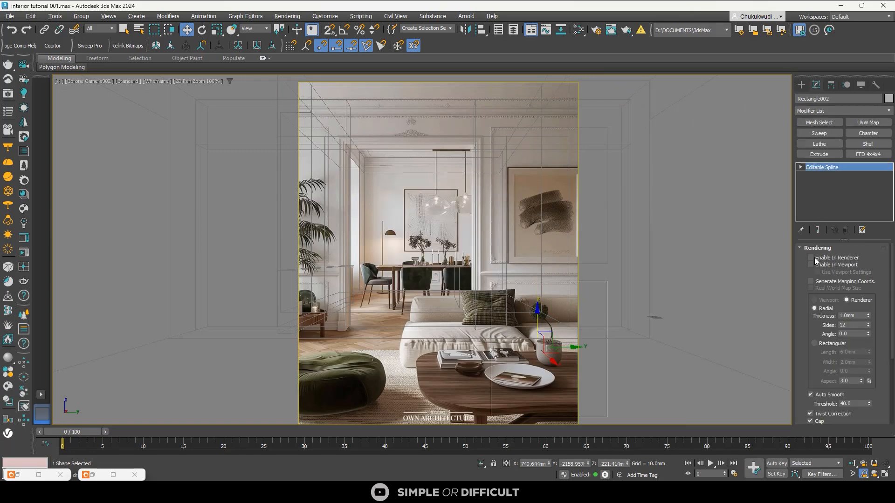
pyautogui.click(800, 168)
pyautogui.click(820, 175)
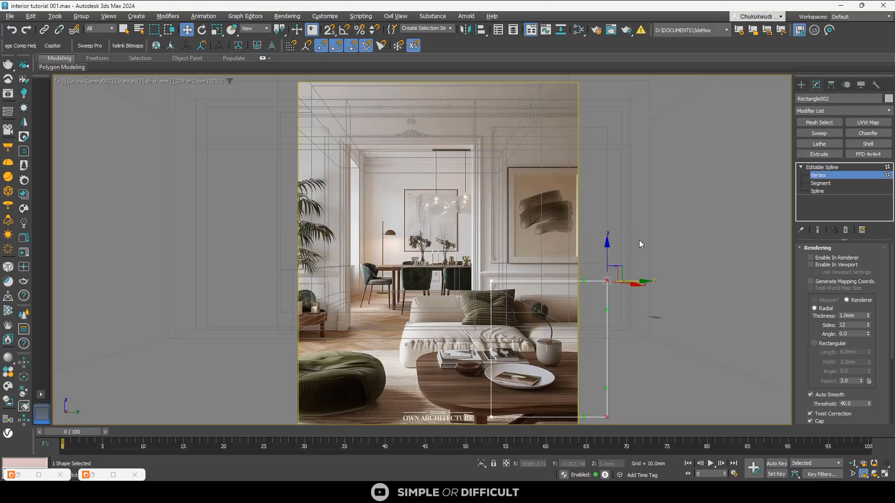
pyautogui.moveTo(720, 435); pyautogui.dragTo(720, 435)
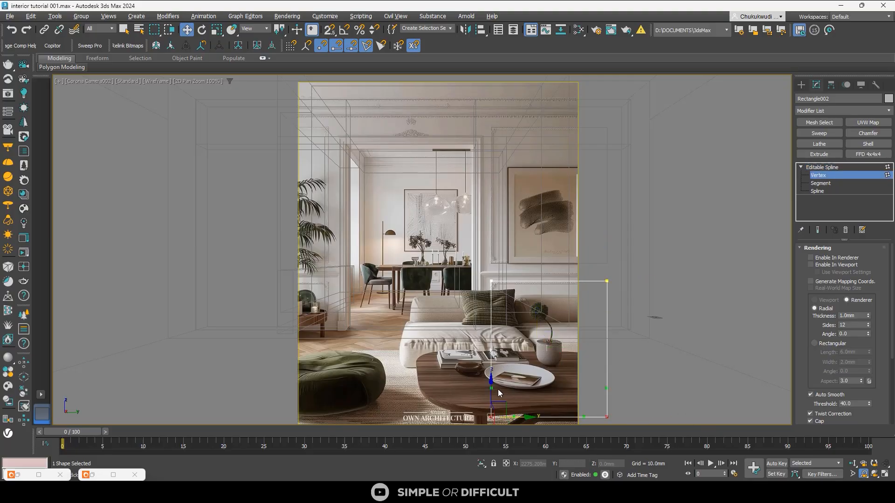
pyautogui.moveTo(493, 389); pyautogui.dragTo(531, 275)
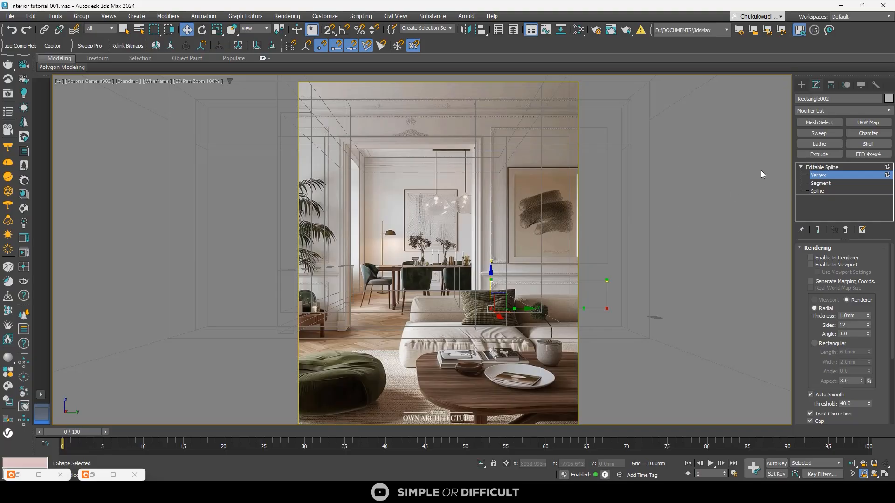
pyautogui.click(801, 84)
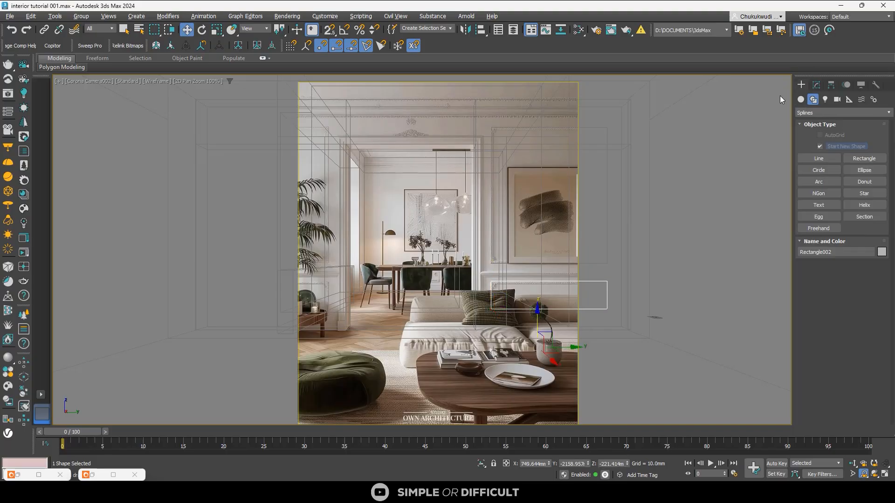
# Clone both panel rectangles as copies onto the wall on the left of the dining room opening
pyautogui.keyDown('ctrl'); pyautogui.click(517, 127); pyautogui.keyUp('ctrl')
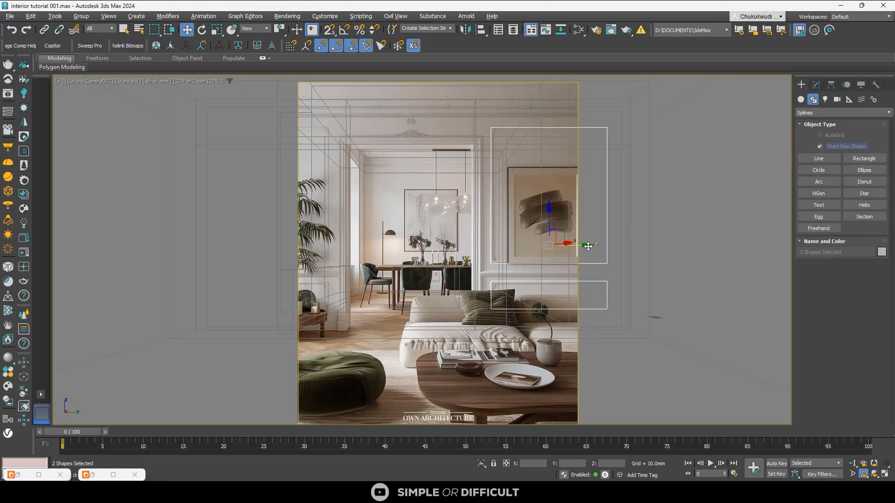
pyautogui.moveTo(588, 246); pyautogui.dragTo(309, 246)
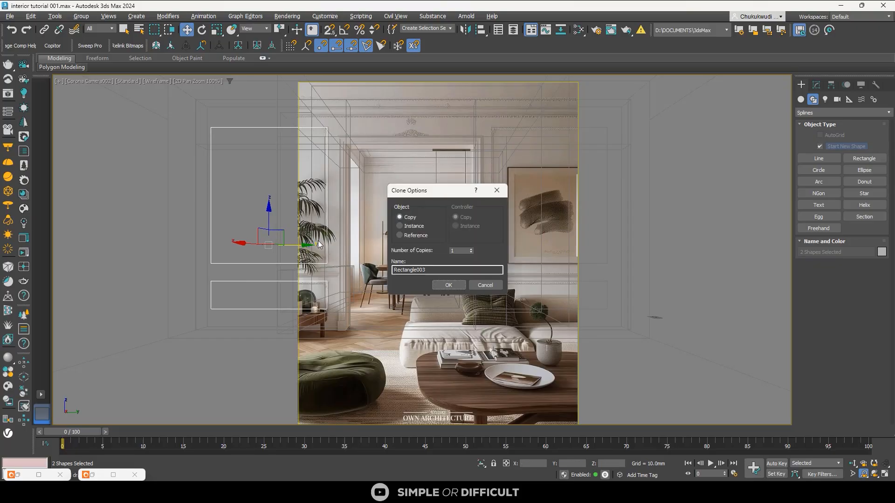
pyautogui.click(446, 284)
# Shift the two copied rectangles sideways so their right edges align with the left wall's moulding
pyautogui.scroll(6, 340, 136)
pyautogui.scroll(2, 340, 137)
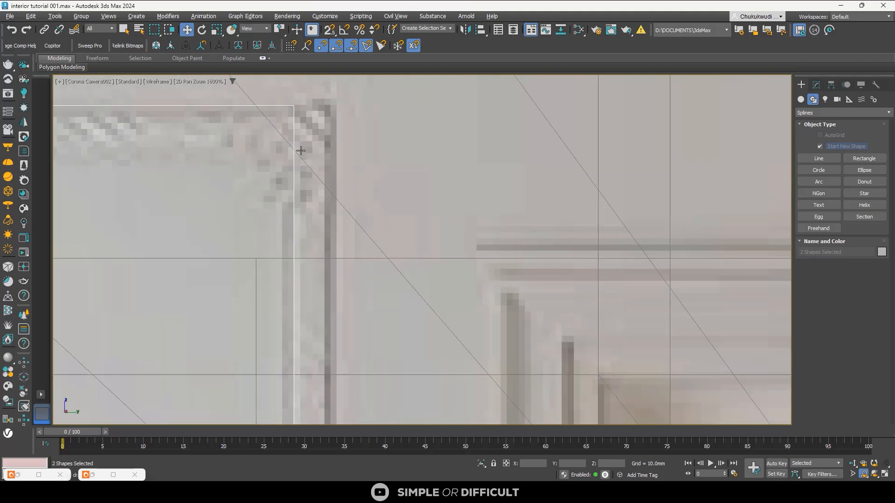
pyautogui.moveTo(295, 155); pyautogui.dragTo(330, 160)
pyautogui.scroll(-8, 343, 164)
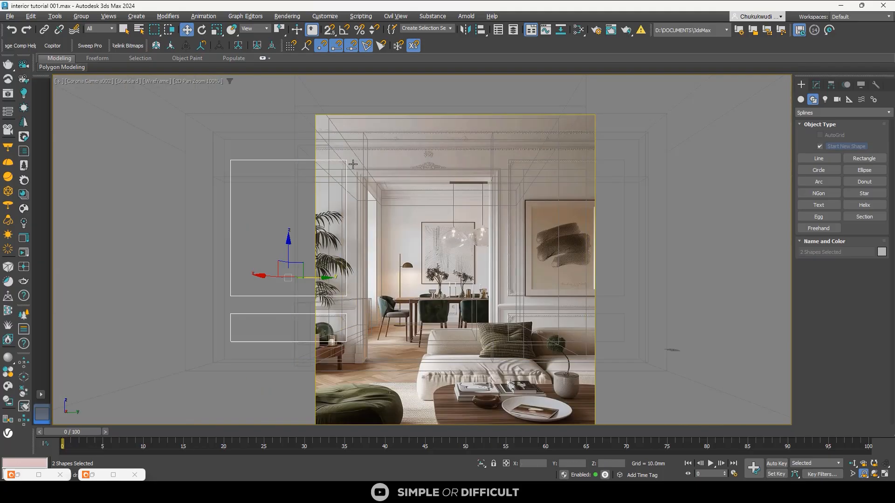
# Center the pivot of the left wall's lower rectangle to the object using Affect Pivot Only
pyautogui.scroll(4, 363, 337)
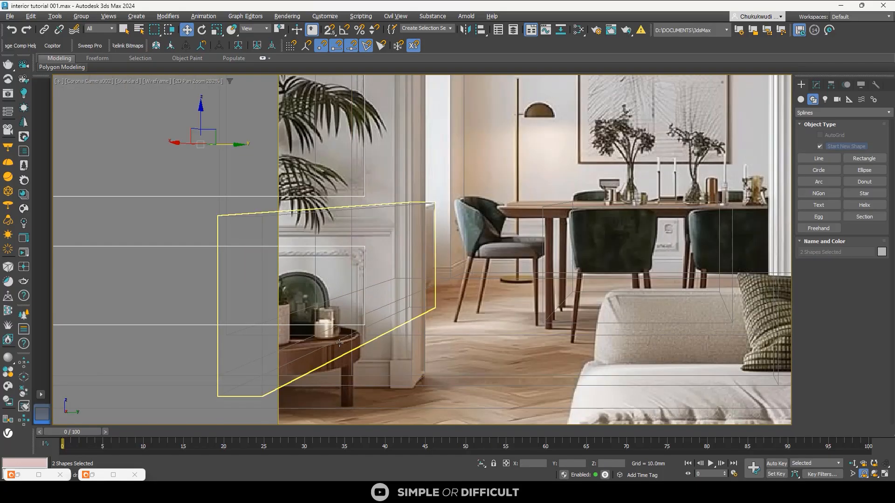
pyautogui.click(333, 319)
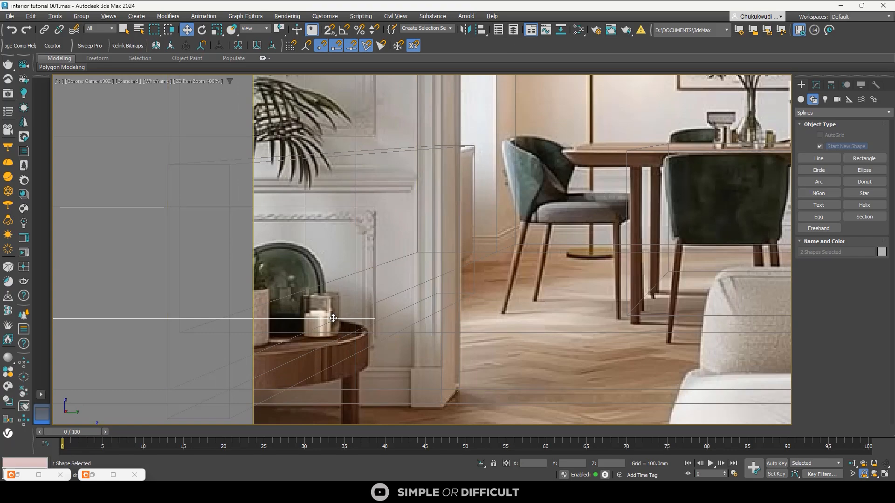
pyautogui.scroll(-2, 293, 317)
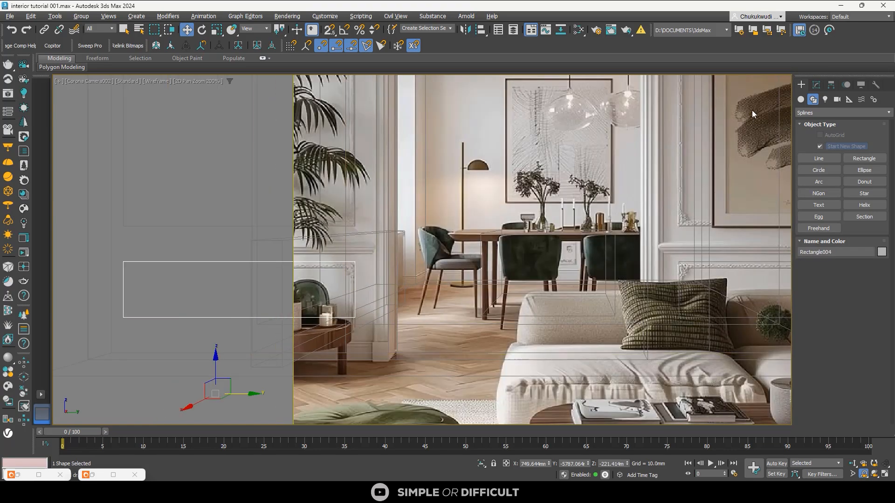
pyautogui.click(818, 84)
pyautogui.click(832, 85)
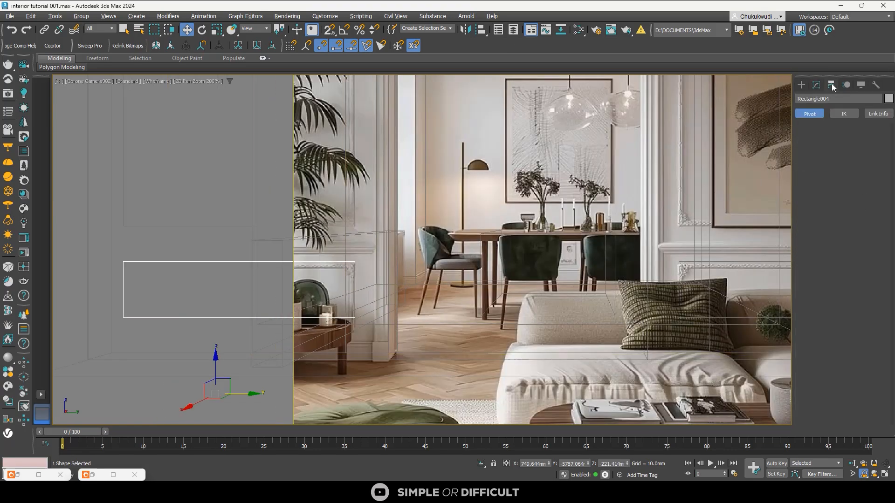
pyautogui.click(838, 148)
pyautogui.click(843, 198)
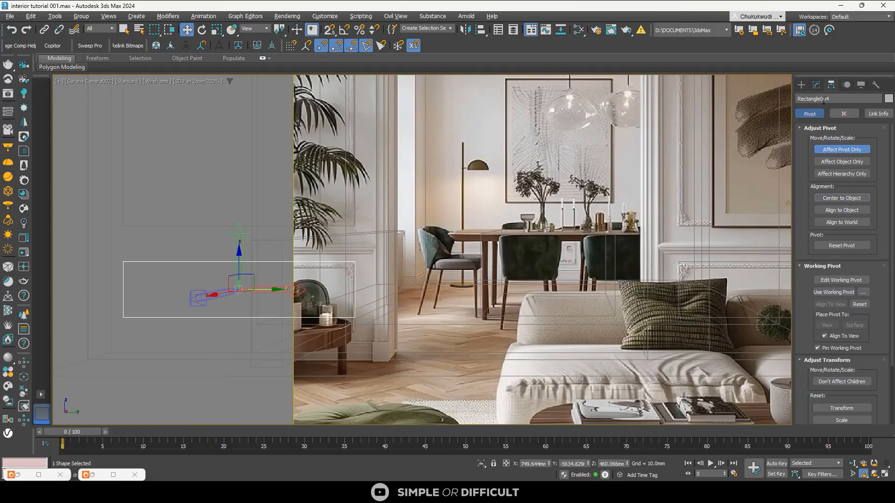
pyautogui.click(801, 84)
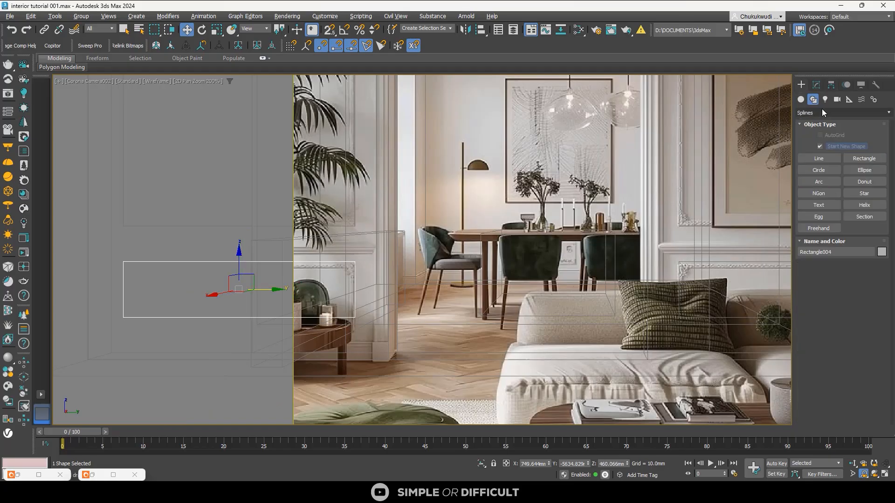
# Lower the bottom vertices of the left wall's lower rectangle to match the moulding behind the side table
pyautogui.click(816, 85)
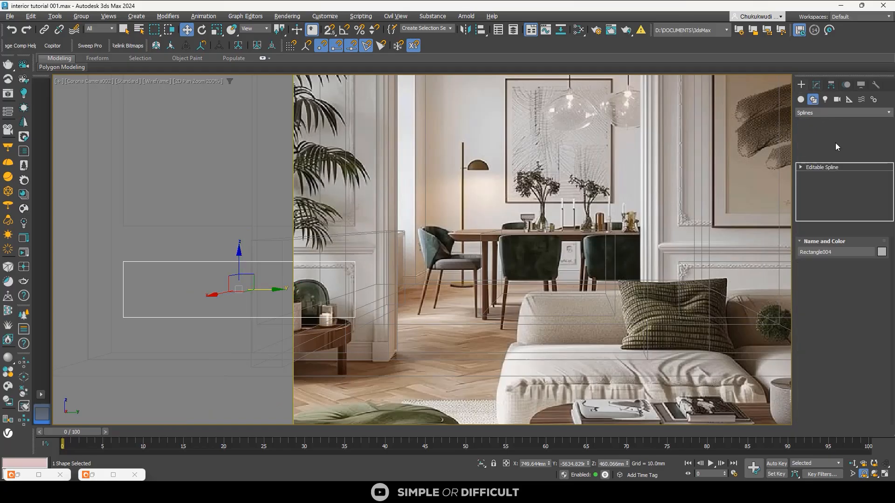
pyautogui.click(800, 167)
pyautogui.click(818, 174)
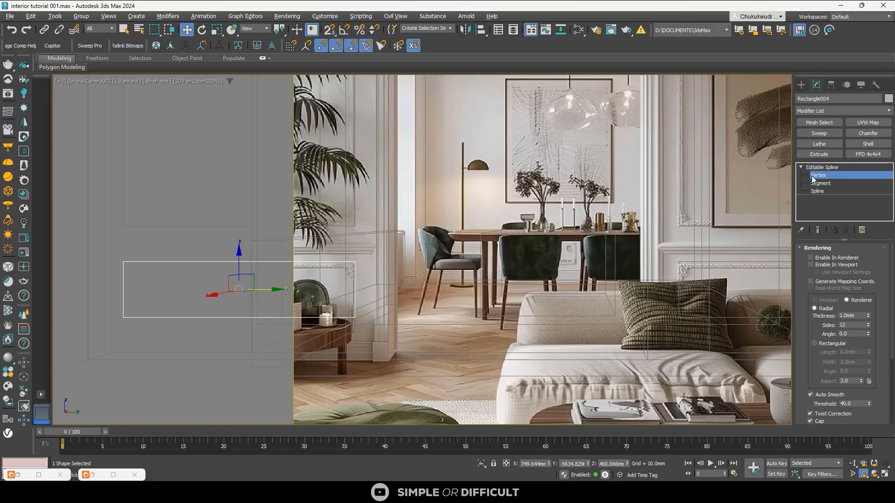
pyautogui.click(123, 318)
pyautogui.scroll(3, 275, 326)
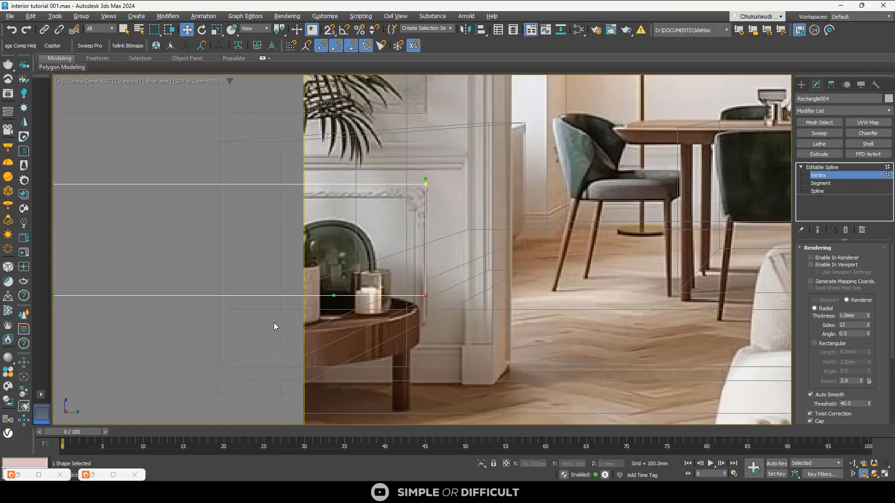
pyautogui.click(425, 295)
pyautogui.scroll(3, 426, 291)
pyautogui.moveTo(421, 276); pyautogui.dragTo(427, 340)
pyautogui.scroll(-7, 428, 340)
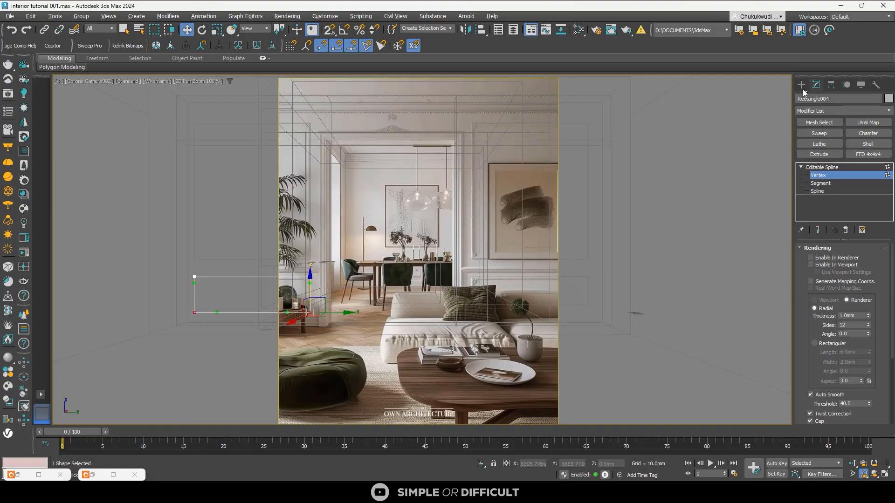
# Delete the right wall's lower rectangle and clone the left wall's lower rectangle across into its place
pyautogui.click(801, 85)
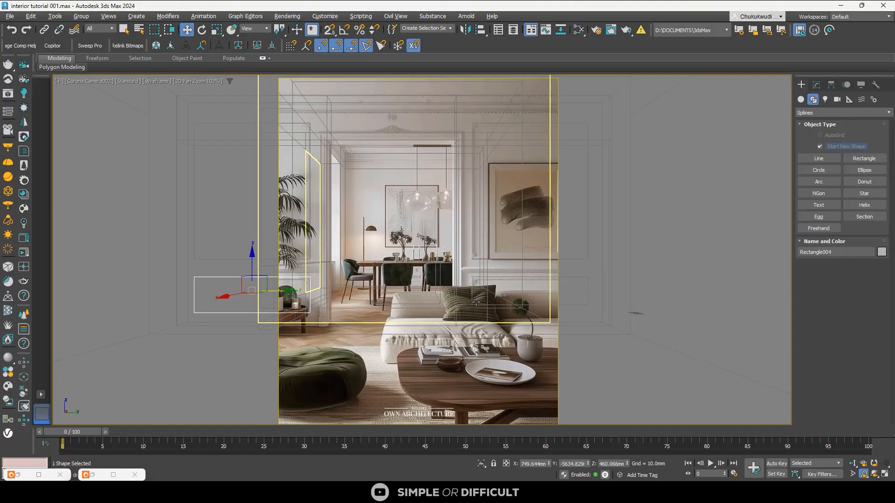
pyautogui.click(476, 279)
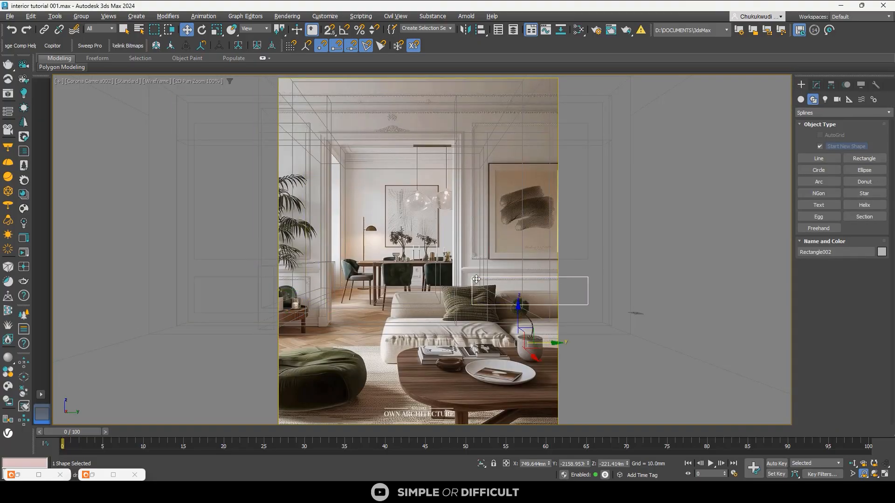
pyautogui.moveTo(476, 279); pyautogui.dragTo(209, 277)
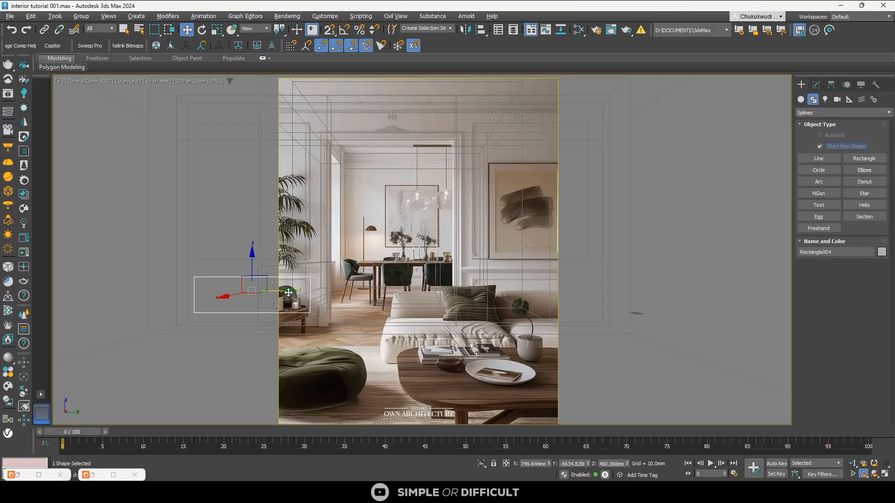
pyautogui.moveTo(286, 292)
pyautogui.mouseDown()
pyautogui.moveTo(641, 293)
pyautogui.moveTo(592, 293)
pyautogui.mouseUp()
pyautogui.click(448, 285)
# Lower the cloned rectangle slightly so its top edge aligns with the moulding above the sofa
pyautogui.scroll(5, 489, 278)
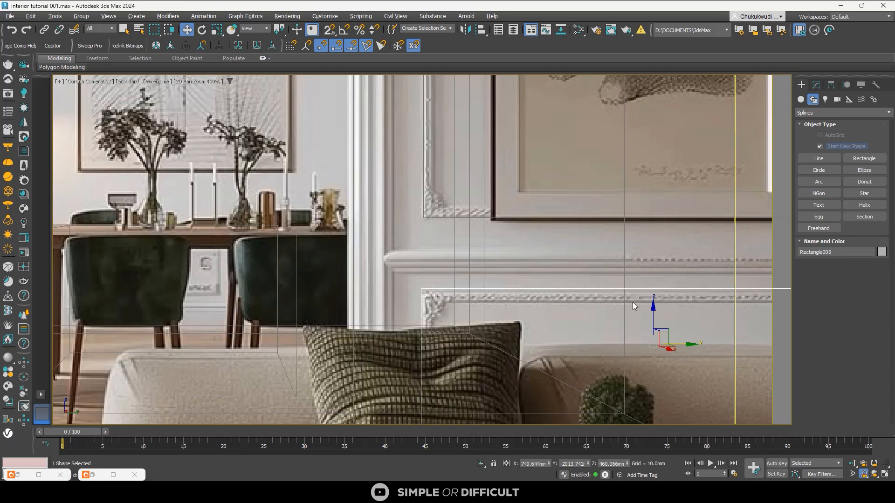
pyautogui.moveTo(650, 306); pyautogui.dragTo(651, 310)
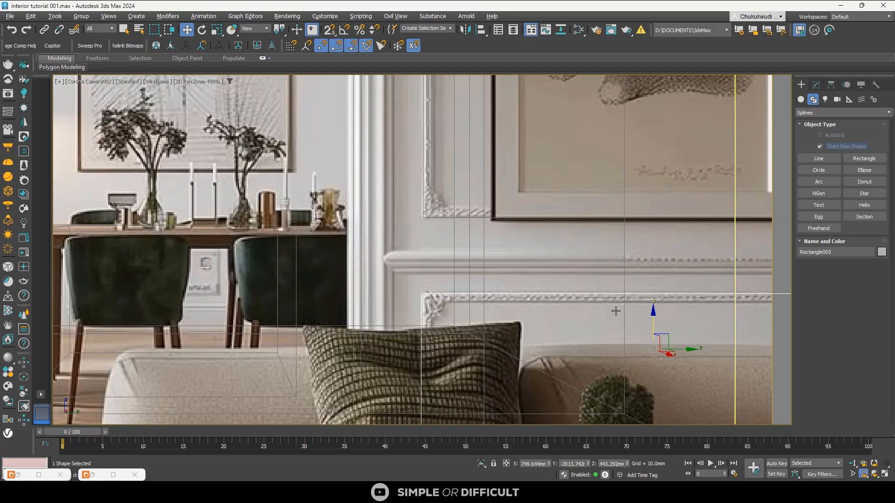
pyautogui.scroll(-2, 371, 256)
pyautogui.scroll(-4, 371, 256)
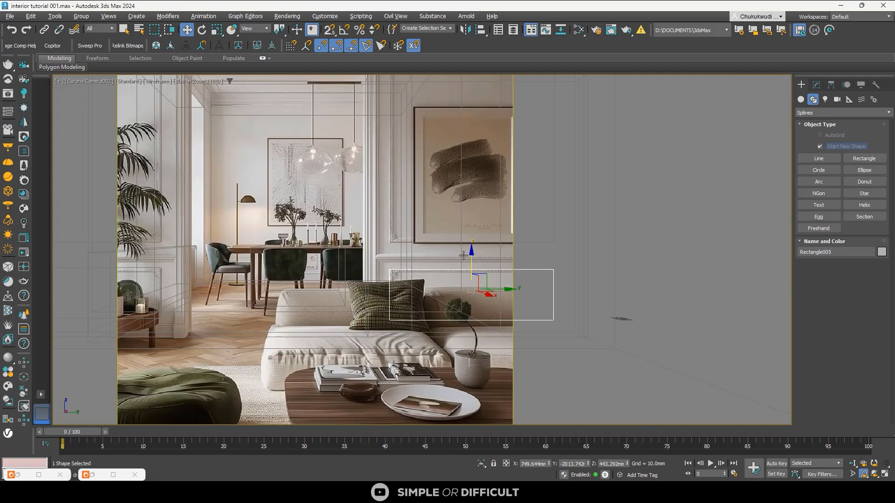
pyautogui.click(639, 247)
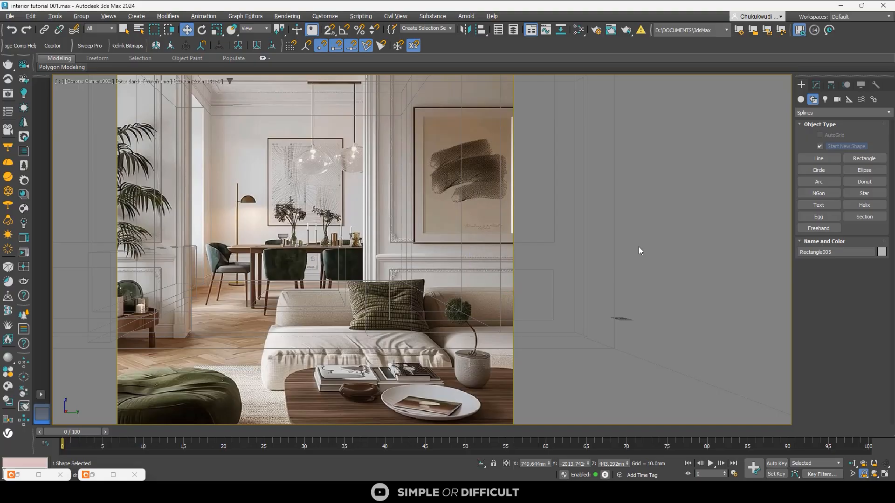
# Select the wall with the dining room opening, exit 2D pan zoom, and display the camera view shaded with edged faces
pyautogui.scroll(-4, 406, 221)
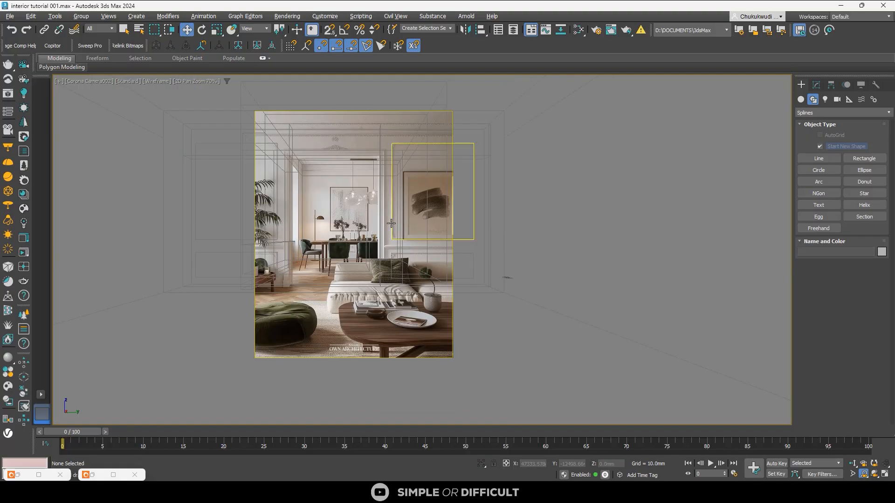
pyautogui.scroll(4, 324, 168)
pyautogui.click(282, 149)
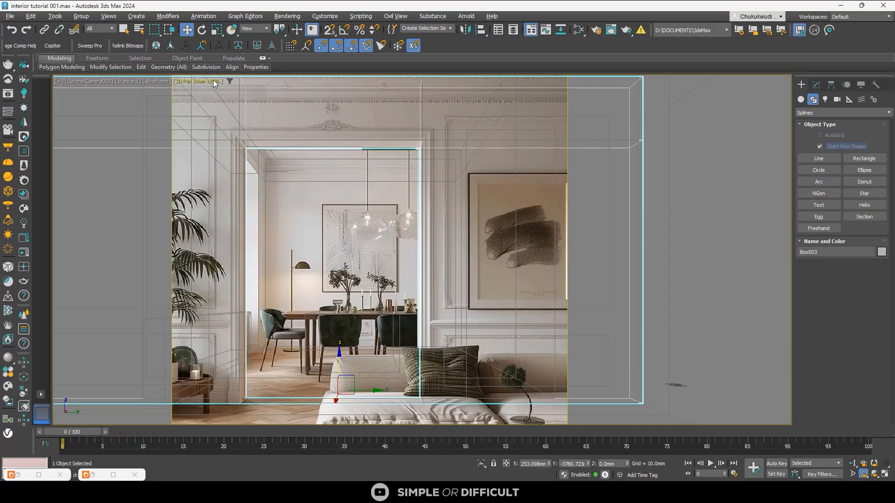
pyautogui.click(225, 86)
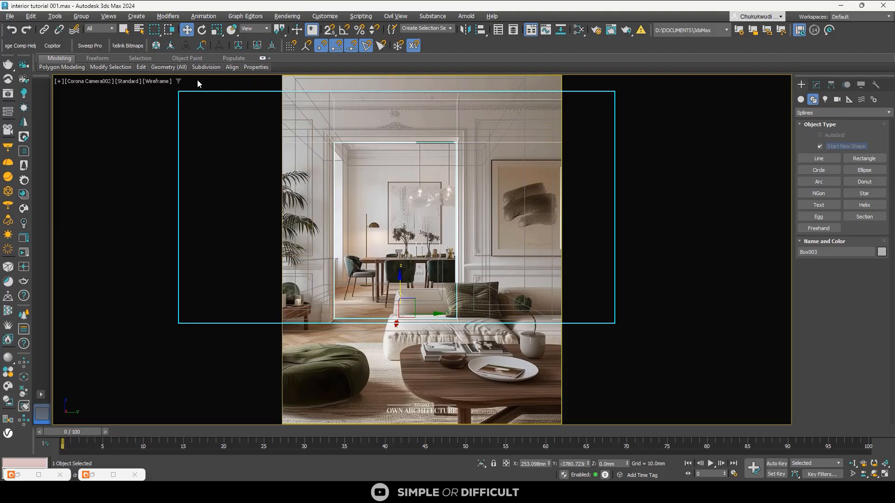
pyautogui.click(158, 81)
pyautogui.click(184, 91)
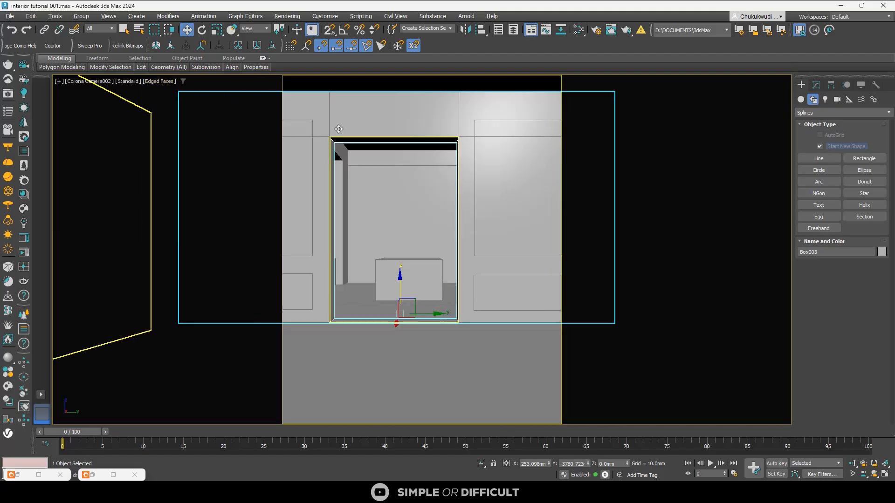
# Select the top edge and both side edges framing the dining room opening on the wall's front face
pyautogui.click(816, 84)
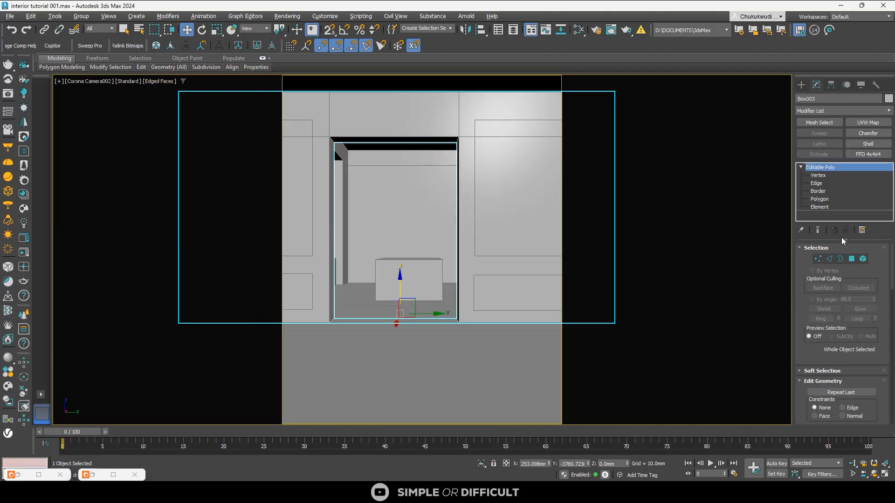
pyautogui.click(819, 175)
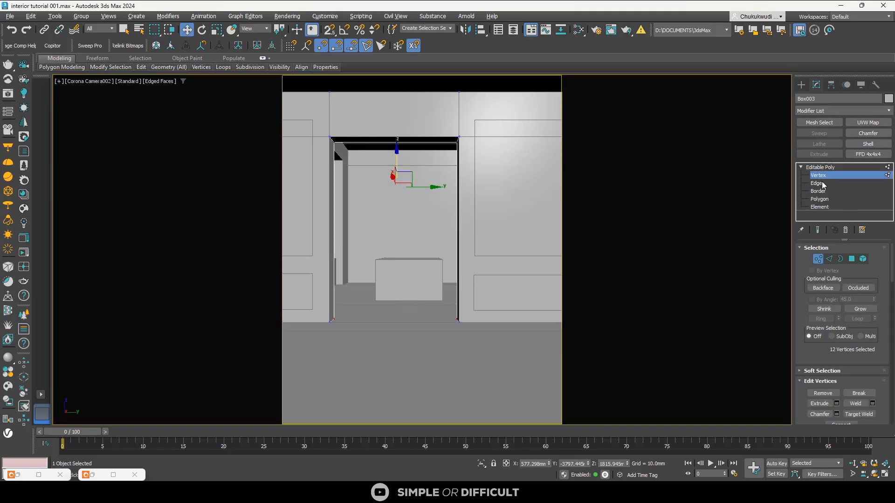
pyautogui.click(816, 183)
pyautogui.click(344, 134)
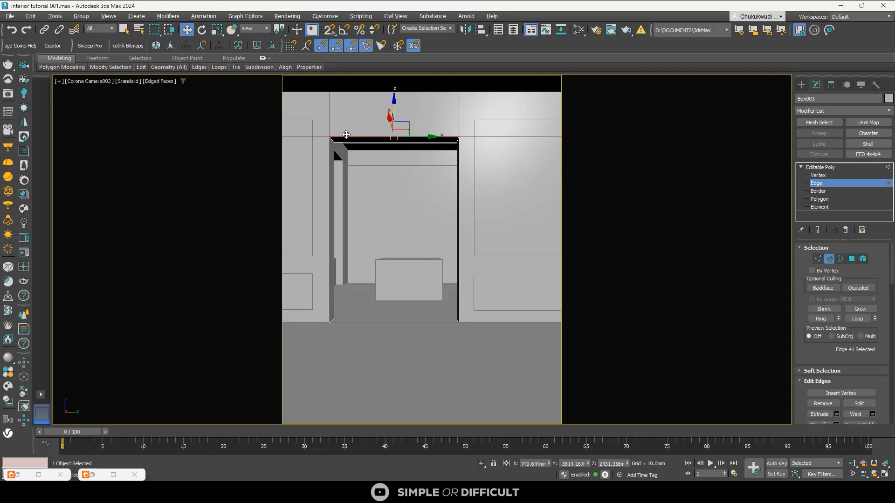
pyautogui.keyDown('ctrl'); pyautogui.click(327, 175); pyautogui.keyUp('ctrl')
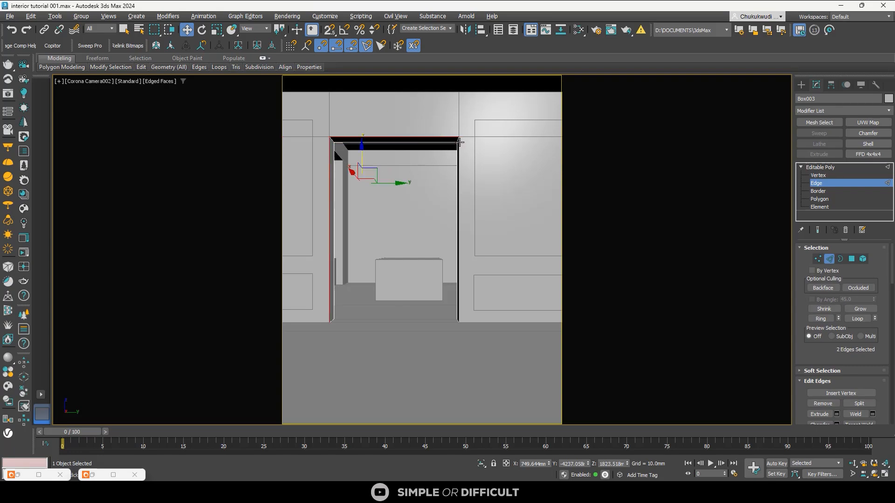
pyautogui.keyDown('ctrl'); pyautogui.click(458, 151); pyautogui.keyUp('ctrl')
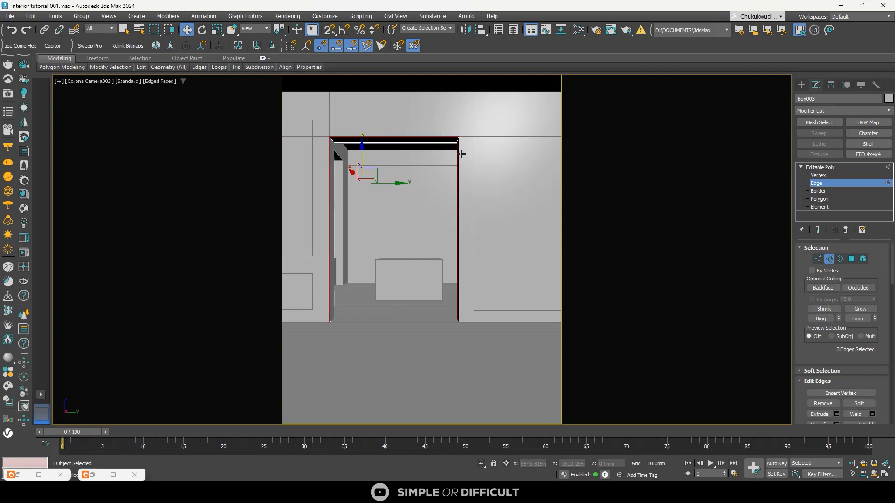
pyautogui.click(463, 144)
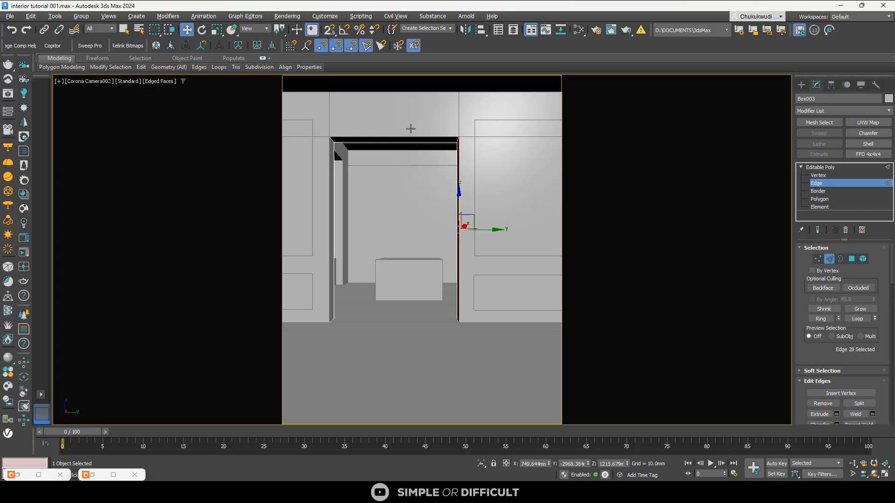
pyautogui.keyDown('ctrl'); pyautogui.click(416, 137); pyautogui.keyUp('ctrl')
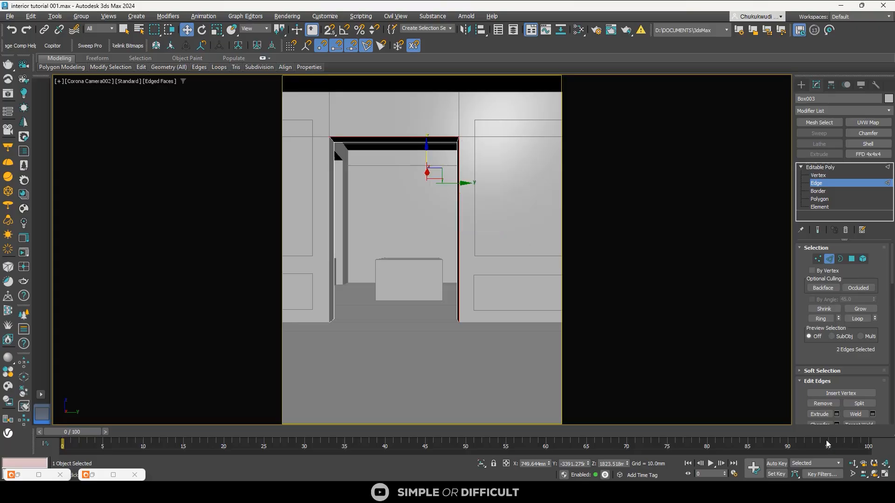
pyautogui.keyDown('ctrl'); pyautogui.click(329, 152); pyautogui.keyUp('ctrl')
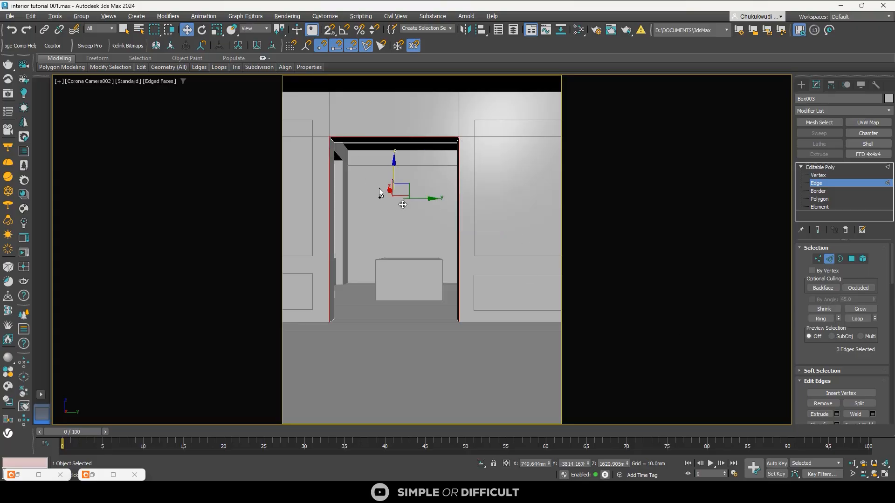
# Create a Linear shape from the three selected edges around the opening and leave edge editing
pyautogui.hotkey('alt', 'w')
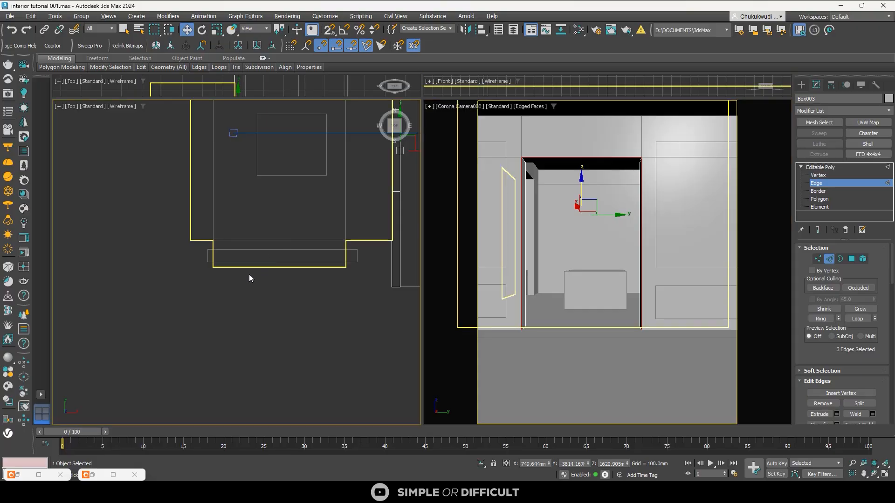
pyautogui.keyDown('alt'); pyautogui.moveTo(249, 275); pyautogui.dragTo(286, 229, button='middle'); pyautogui.keyUp('alt')
pyautogui.scroll(9, 342, 192)
pyautogui.scroll(-5, 326, 206)
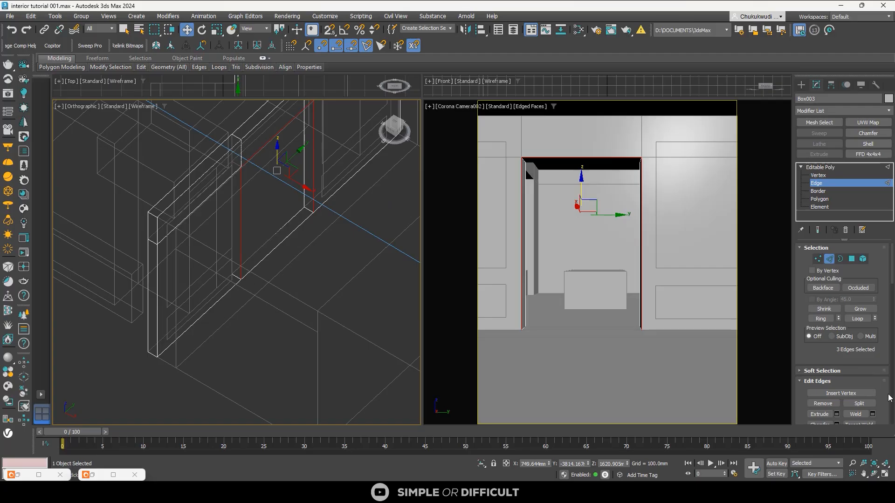
pyautogui.scroll(-4, 855, 394)
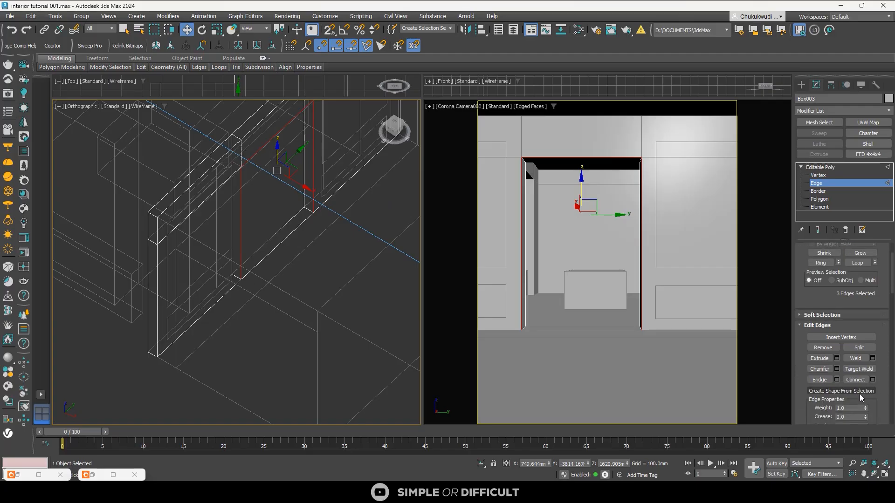
pyautogui.click(859, 393)
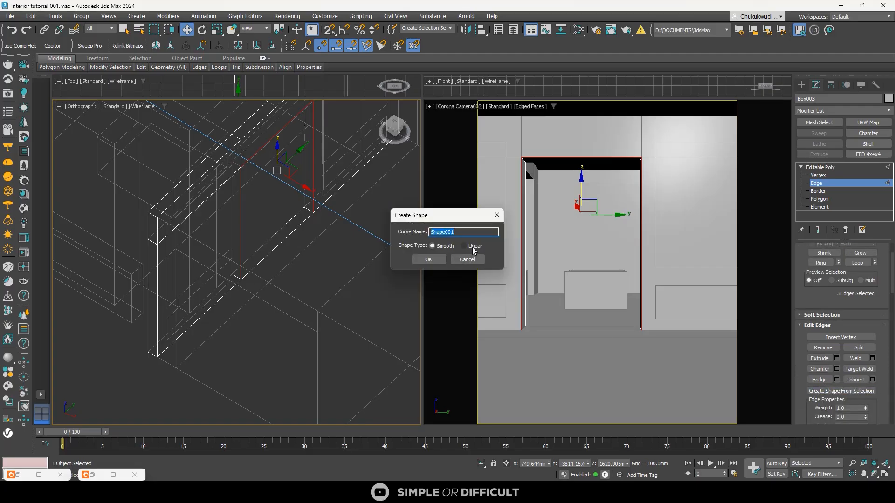
pyautogui.click(474, 250)
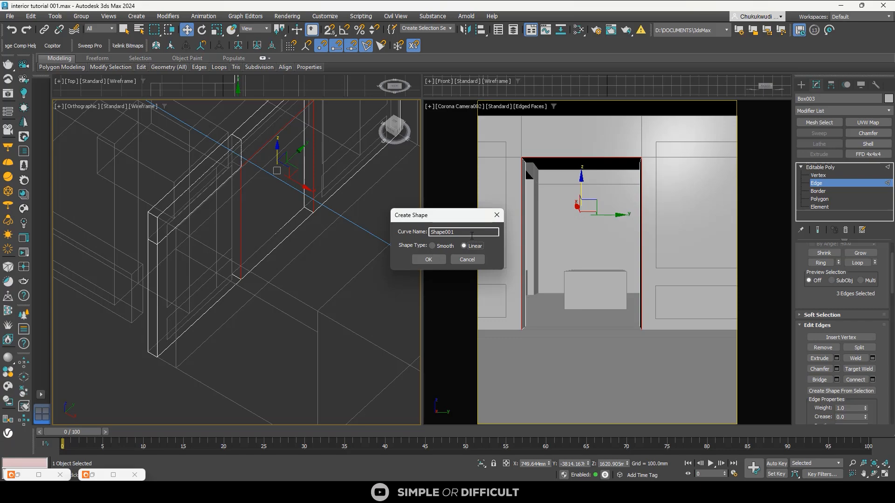
pyautogui.click(428, 259)
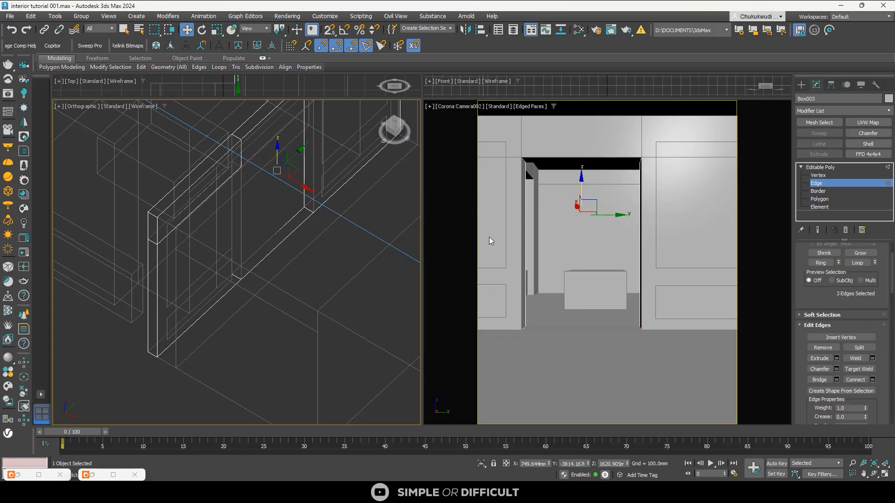
pyautogui.click(803, 88)
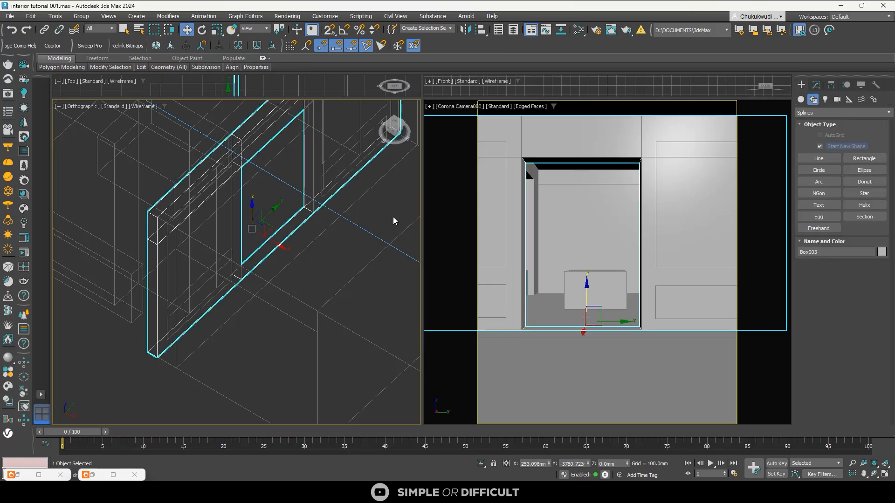
# Open the Sweep Profile library with the Casings-A-part-4 profiles and reposition its window over the viewports
pyautogui.scroll(4, 252, 151)
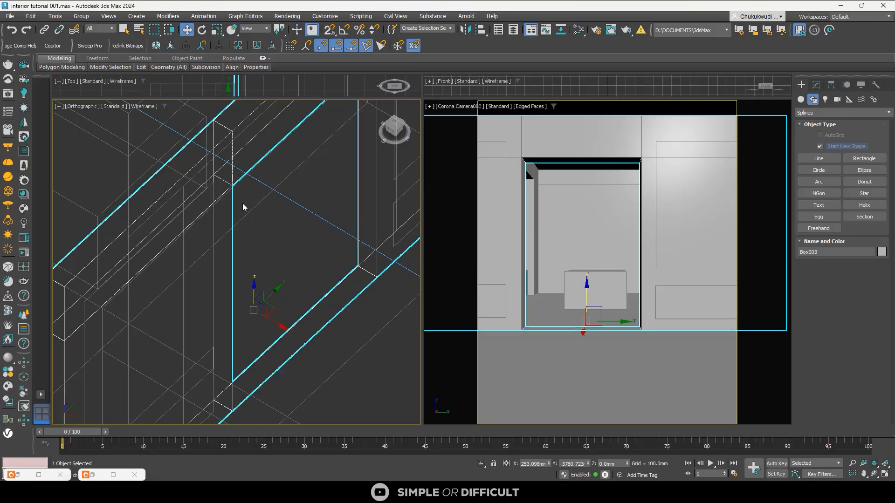
pyautogui.scroll(-4, 245, 204)
pyautogui.keyDown('alt'); pyautogui.moveTo(246, 207); pyautogui.dragTo(230, 187, button='middle'); pyautogui.keyUp('alt')
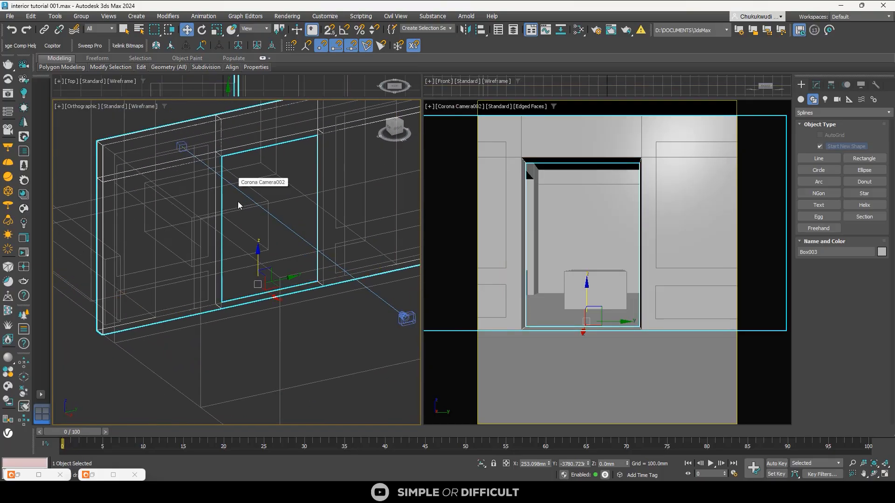
pyautogui.click(686, 148)
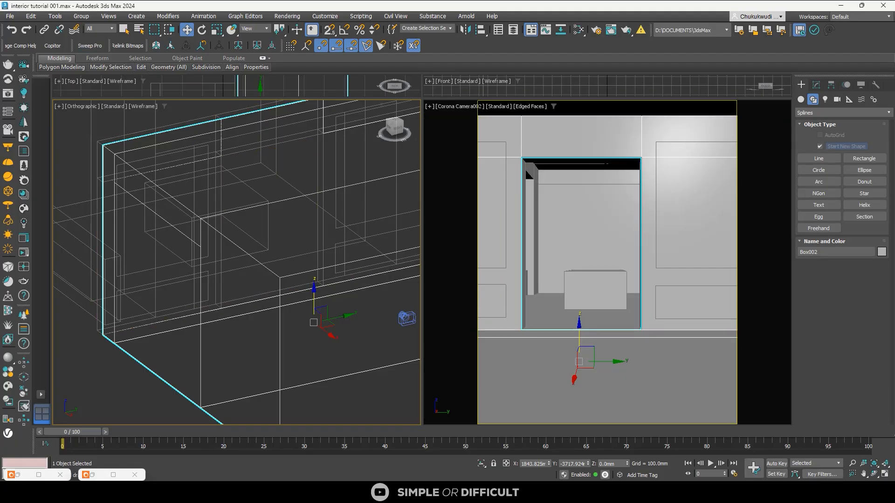
pyautogui.moveTo(595, 122); pyautogui.dragTo(405, 88)
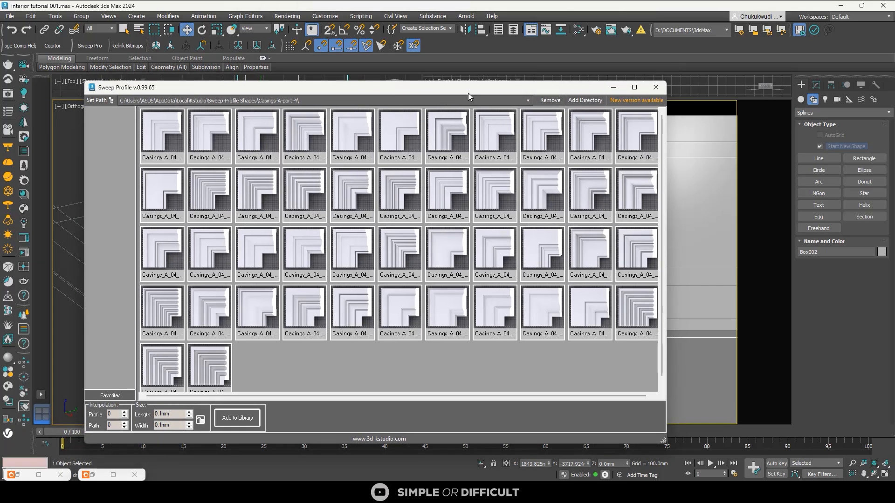
pyautogui.moveTo(468, 94); pyautogui.dragTo(469, 80)
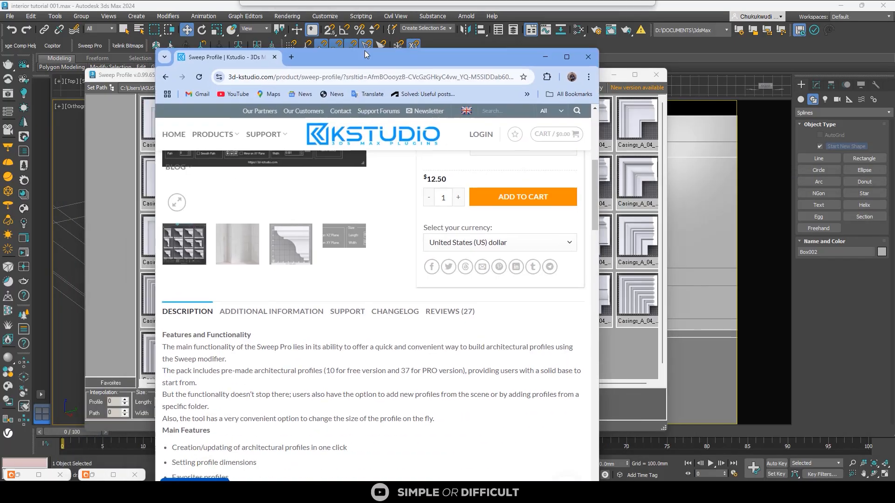
# Switch to the browser and examine Kstudio's Sweep Profile product page, including its features and the Moldings Mega Bundle
pyautogui.scroll(1, 406, 202)
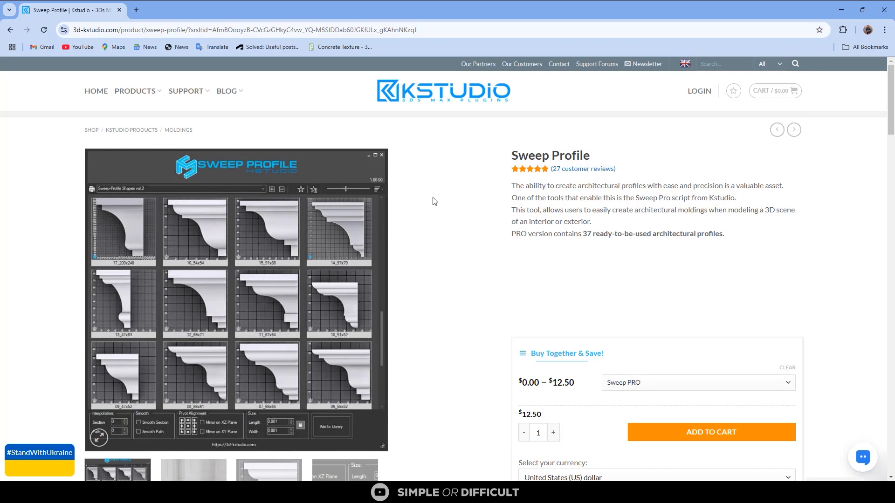
pyautogui.scroll(-5, 438, 200)
pyautogui.scroll(2, 441, 200)
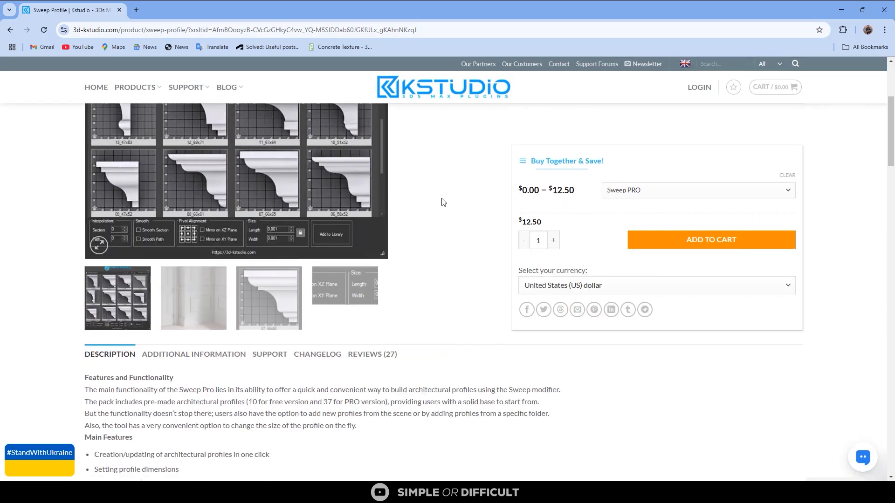
pyautogui.scroll(-5, 441, 206)
pyautogui.scroll(6, 441, 205)
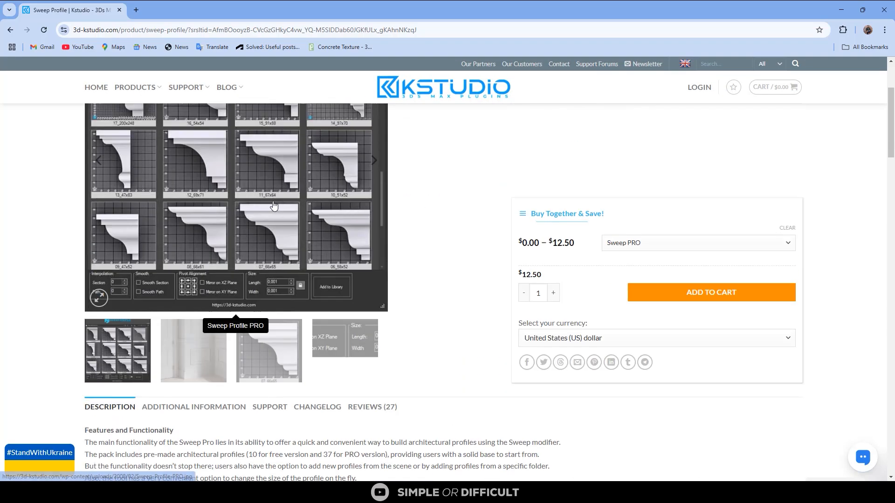
pyautogui.scroll(3, 358, 230)
pyautogui.scroll(-10, 359, 231)
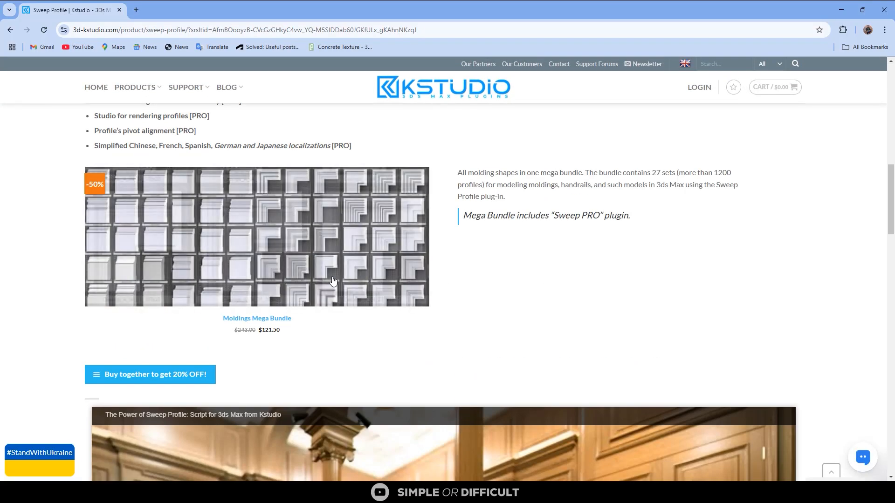
# Examine the rest of the Sweep Profile product page down to the related products and return to 3ds Max
pyautogui.scroll(-1, 540, 272)
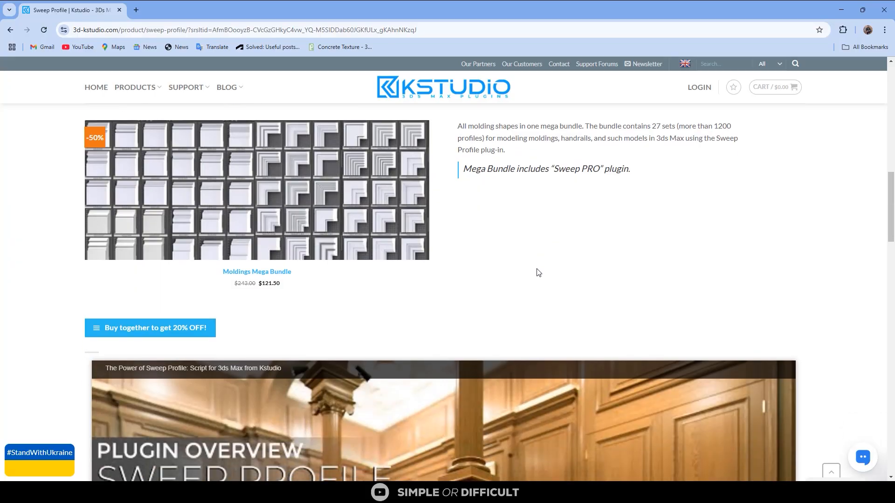
pyautogui.scroll(-17, 548, 115)
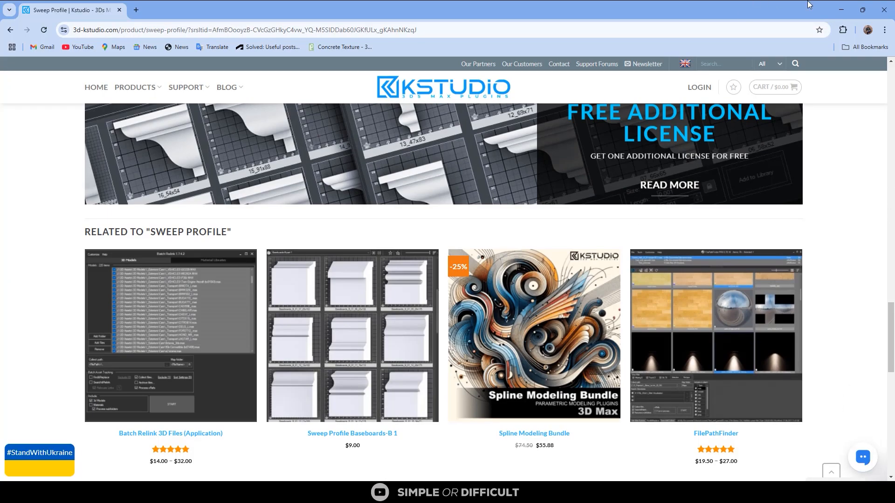
pyautogui.click(841, 9)
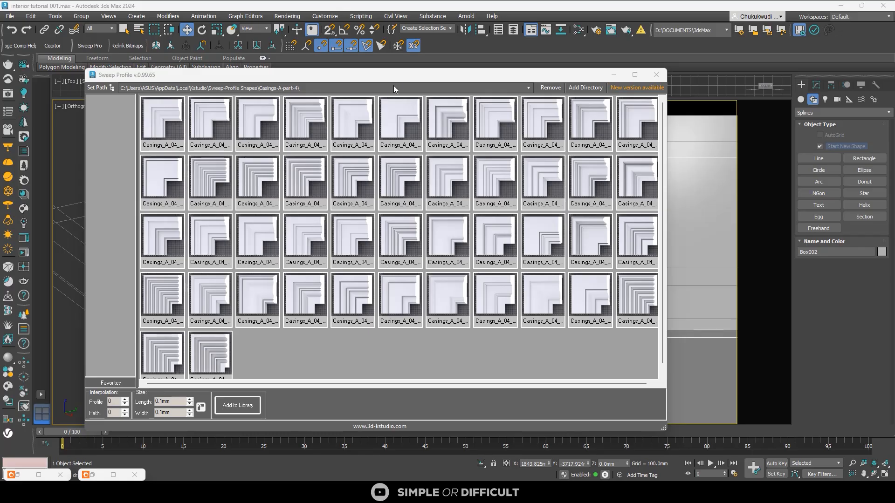
# Narrow the Sweep Profile library window, move it clear of the camera view, and select the spline around the dining room opening
pyautogui.moveTo(399, 80); pyautogui.dragTo(322, 82)
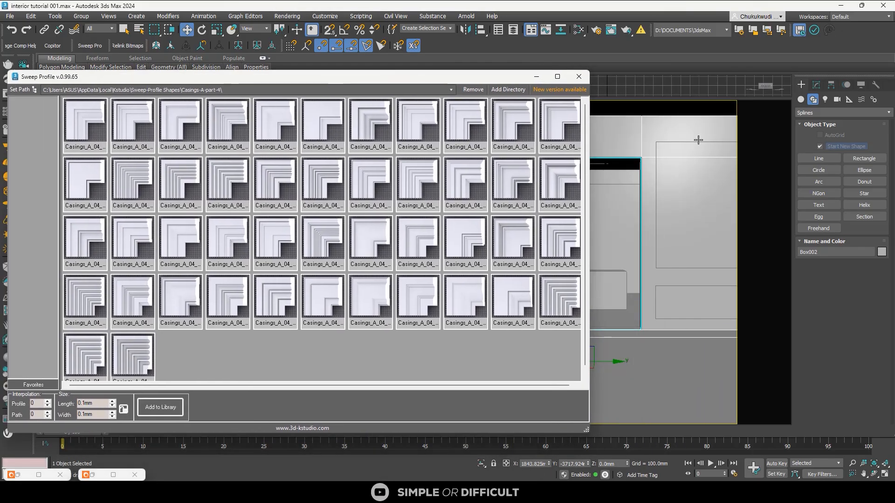
pyautogui.click(684, 142)
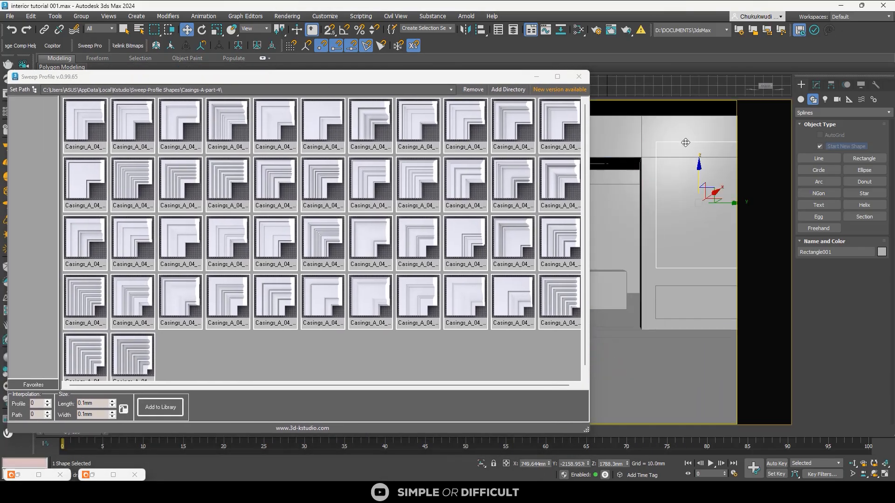
pyautogui.moveTo(362, 79); pyautogui.dragTo(467, 67)
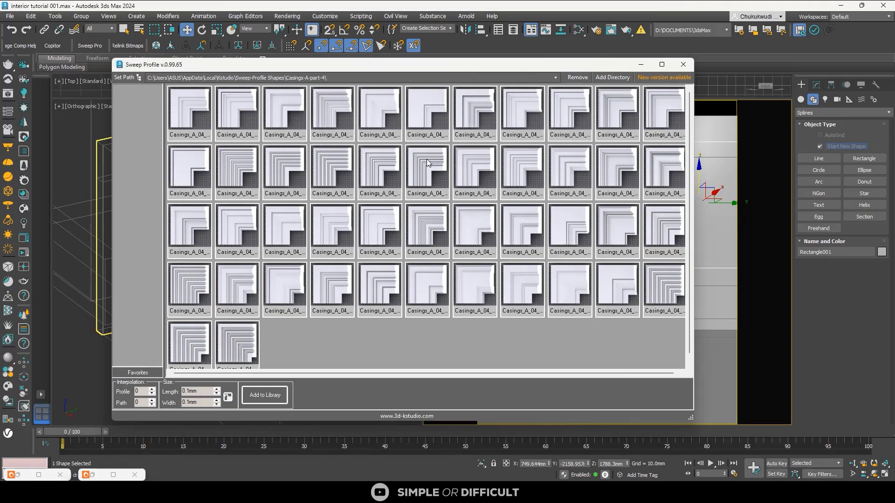
pyautogui.moveTo(478, 71); pyautogui.dragTo(455, 130)
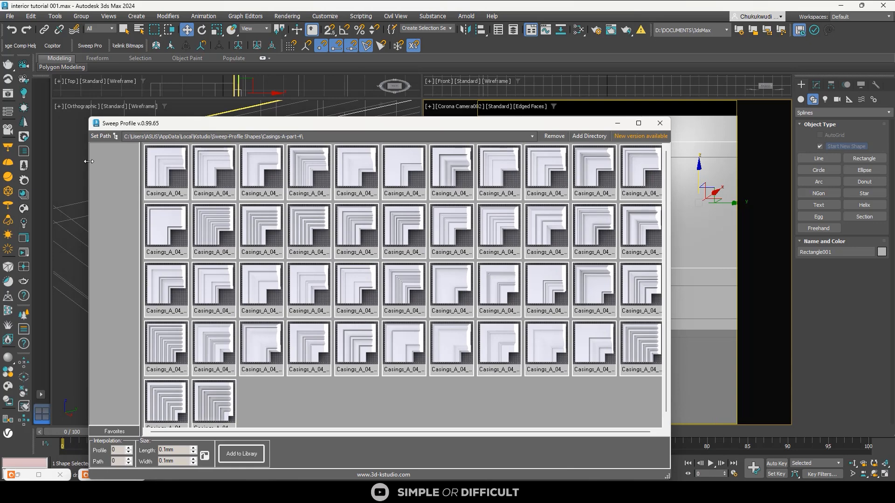
pyautogui.moveTo(89, 160); pyautogui.dragTo(272, 159)
pyautogui.moveTo(434, 125); pyautogui.dragTo(214, 101)
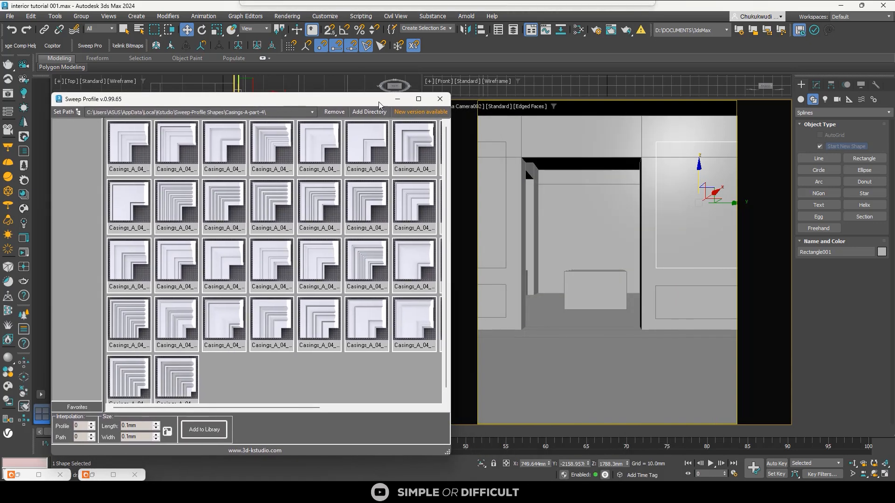
pyautogui.click(548, 157)
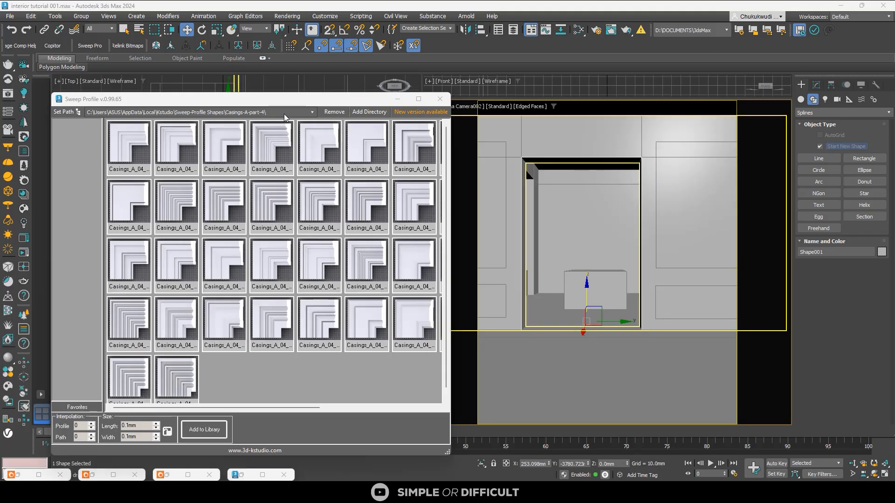
pyautogui.moveTo(222, 100); pyautogui.dragTo(272, 81)
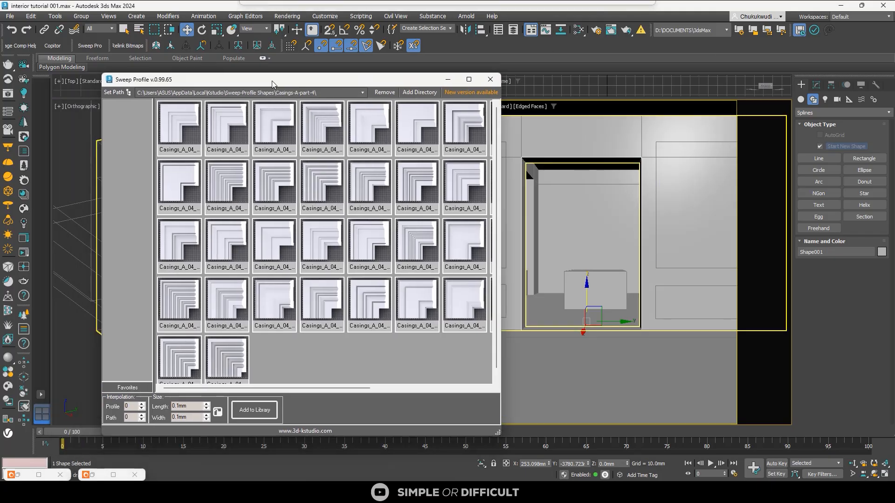
# Load the Casings-A-part-1 library and apply the C-A-1-22_16x57 profile to the opening spline
pyautogui.click(315, 93)
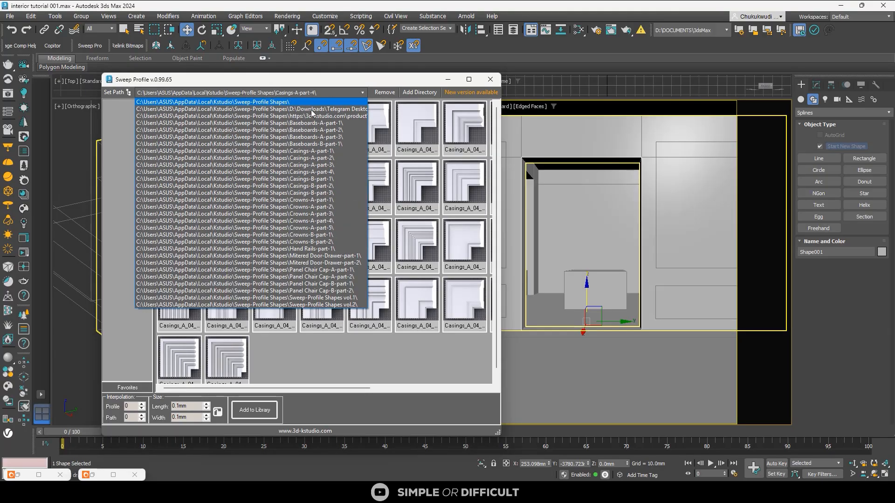
pyautogui.click(310, 152)
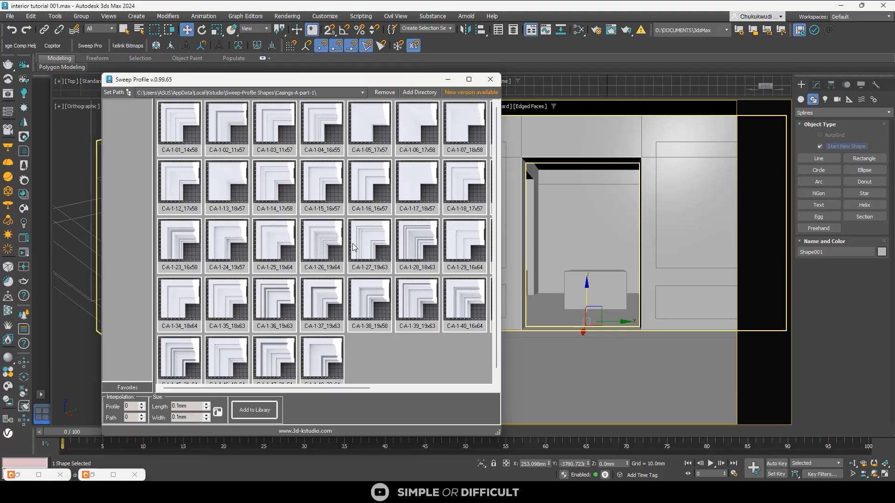
pyautogui.click(469, 80)
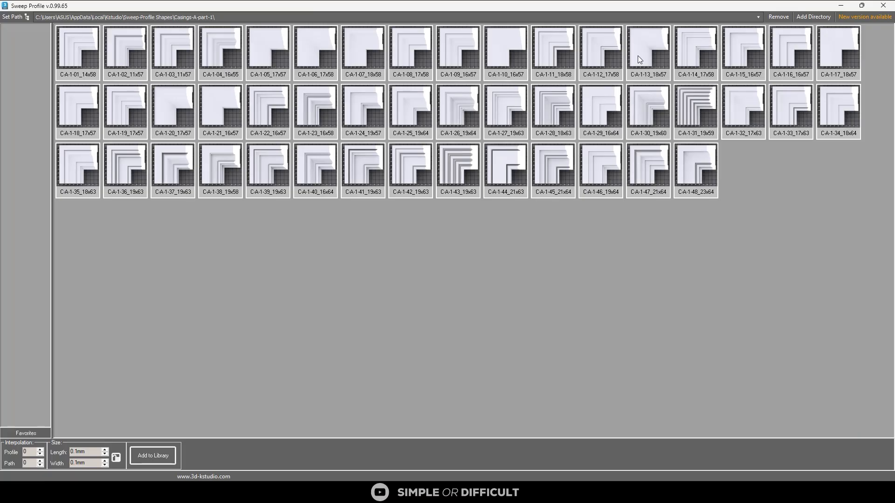
pyautogui.click(274, 107)
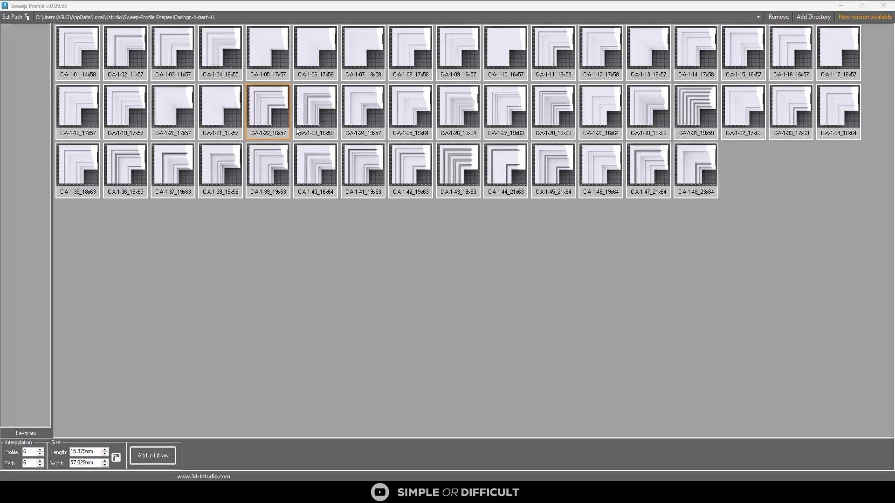
pyautogui.moveTo(679, 7); pyautogui.dragTo(712, 110)
# Examine the swept casing around the opening, checking its corners and profile orientation from several angles
pyautogui.scroll(6, 219, 156)
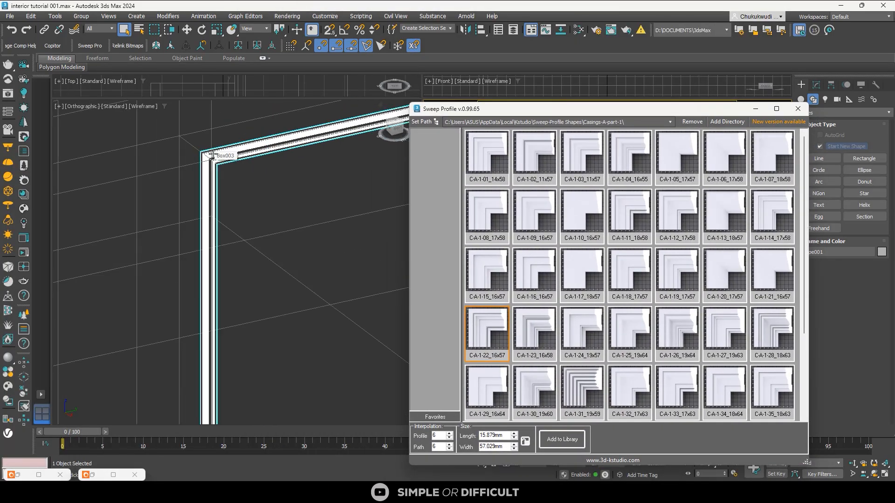
pyautogui.scroll(-6, 210, 155)
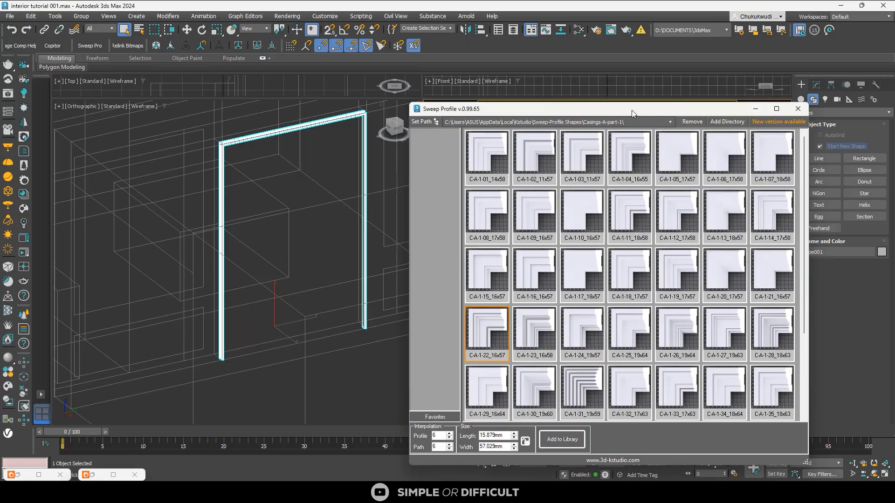
pyautogui.moveTo(631, 110); pyautogui.dragTo(260, 107)
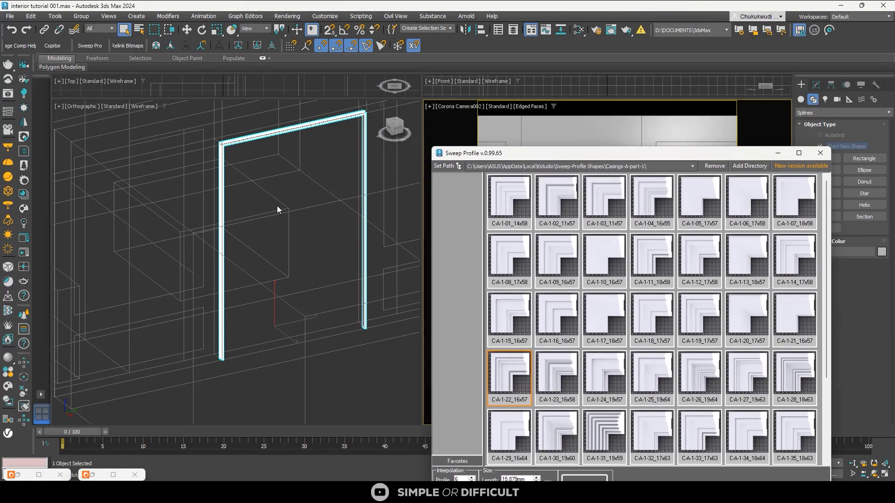
pyautogui.keyDown('alt'); pyautogui.moveTo(278, 208); pyautogui.dragTo(366, 180, button='middle'); pyautogui.keyUp('alt')
pyautogui.scroll(3, 363, 104)
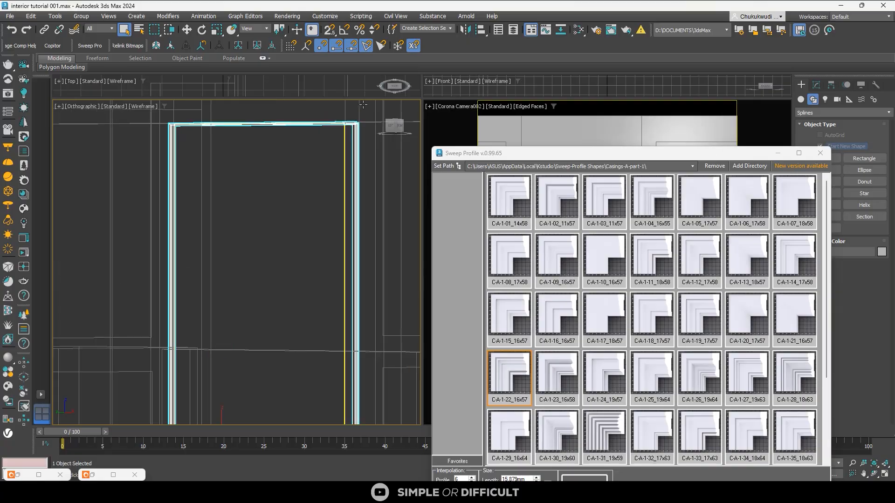
pyautogui.scroll(8, 356, 120)
pyautogui.keyDown('alt'); pyautogui.moveTo(347, 138); pyautogui.dragTo(262, 273, button='middle'); pyautogui.keyUp('alt')
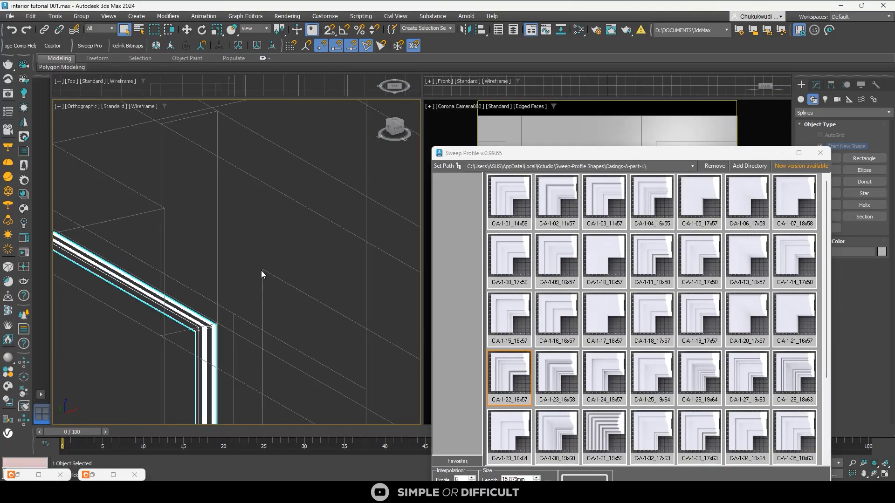
pyautogui.moveTo(212, 322); pyautogui.dragTo(280, 271, button='middle')
pyautogui.scroll(7, 280, 272)
pyautogui.scroll(-6, 289, 210)
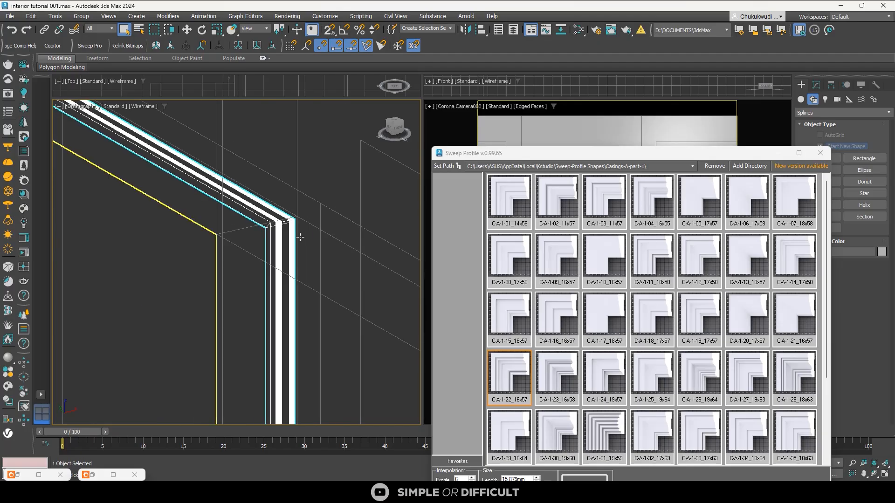
pyautogui.keyDown('alt'); pyautogui.moveTo(300, 237); pyautogui.dragTo(267, 173, button='middle'); pyautogui.keyUp('alt')
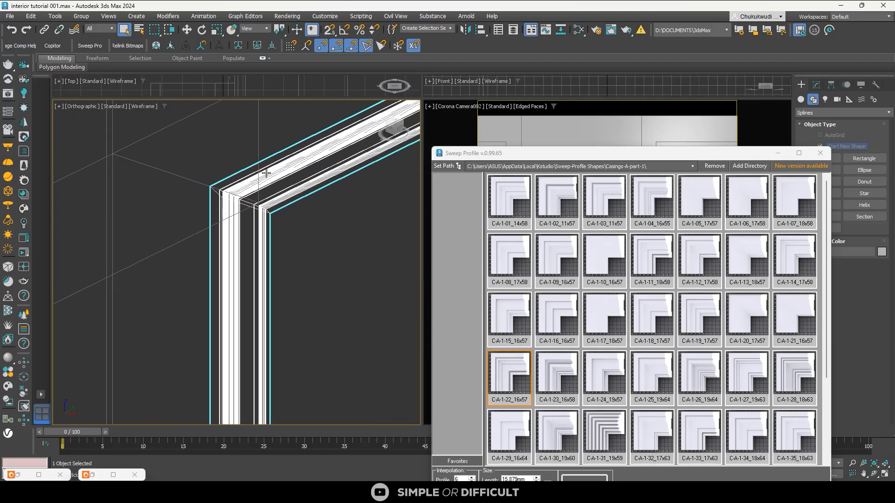
pyautogui.scroll(5, 266, 174)
pyautogui.scroll(-8, 219, 211)
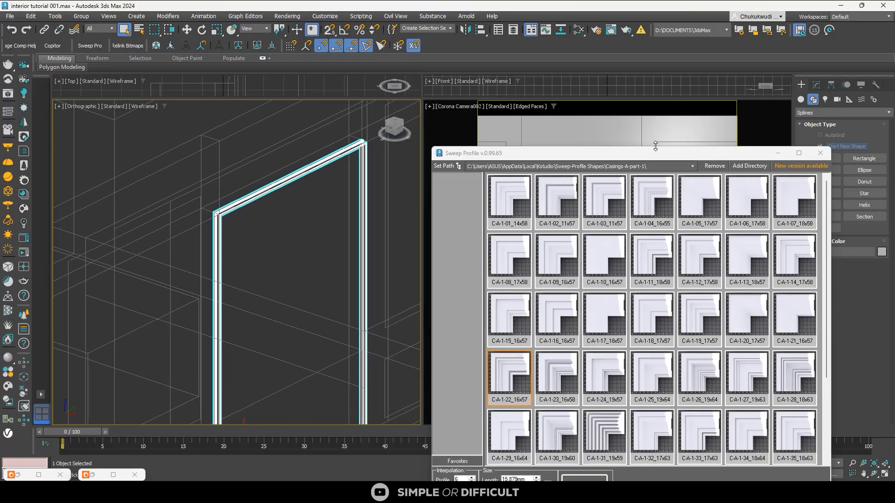
# Close the Sweep Profile library and delete the swept casing shape around the dining room opening
pyautogui.click(820, 153)
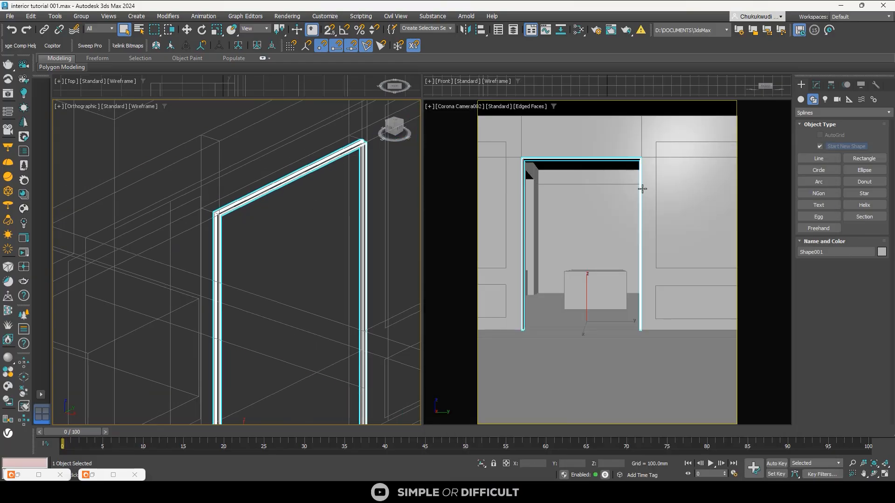
pyautogui.scroll(-3, 356, 200)
pyautogui.scroll(-5, 357, 200)
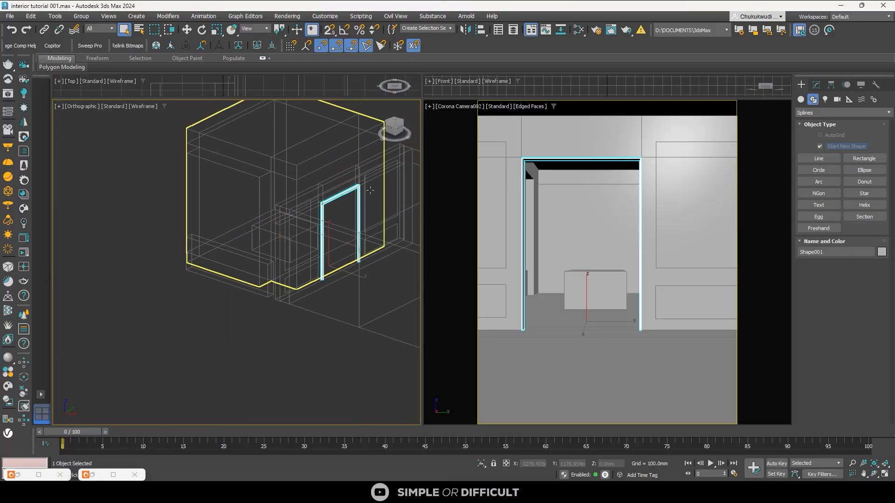
pyautogui.middleClick(583, 164)
pyautogui.press('Delete')
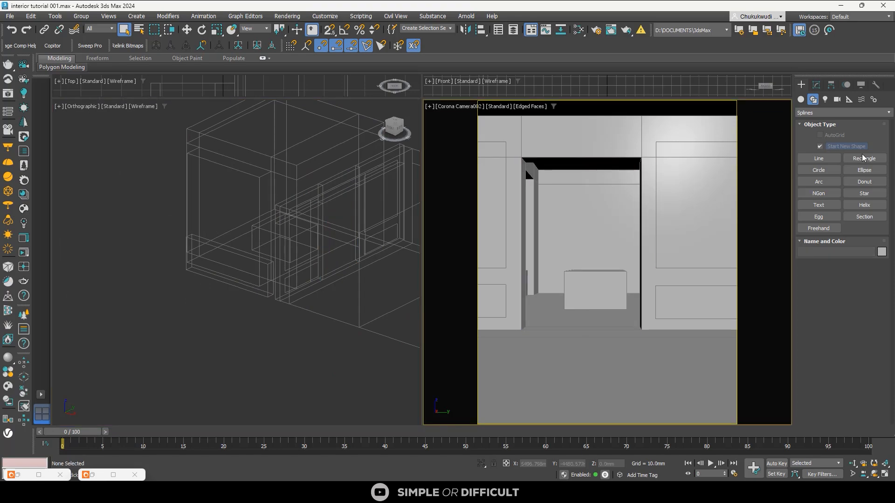
# Draw a rectangle spline with AutoGrid on the wall face, slightly wider and taller than the doorway opening in the camera view
pyautogui.click(863, 159)
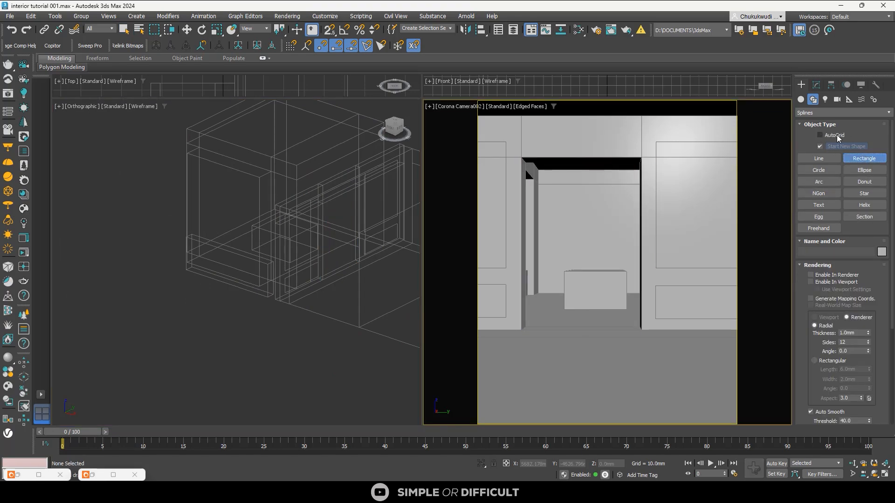
pyautogui.click(834, 135)
pyautogui.click(517, 144)
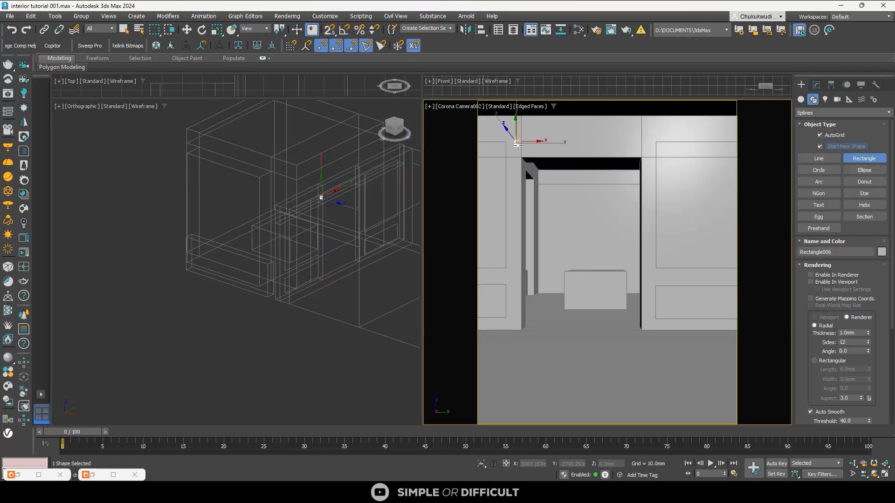
pyautogui.moveTo(517, 144); pyautogui.dragTo(648, 327)
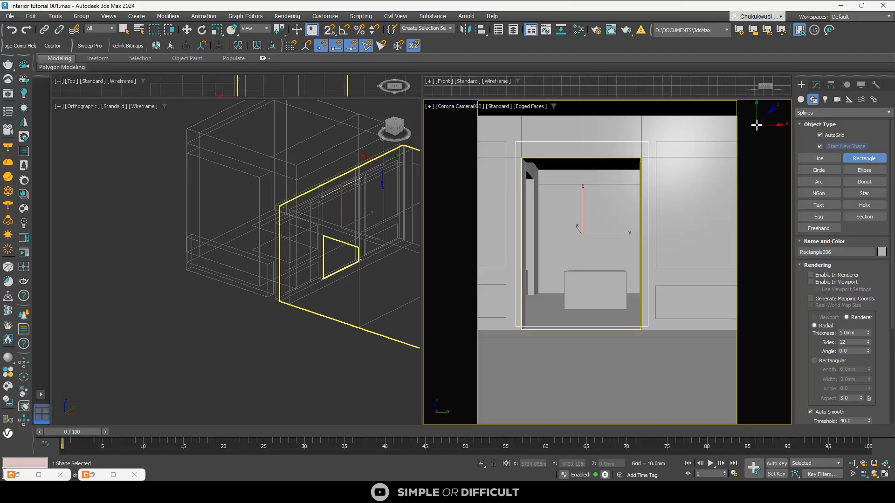
# Convert the doorway rectangle to an Editable Spline
pyautogui.click(186, 29)
pyautogui.rightClick(566, 137)
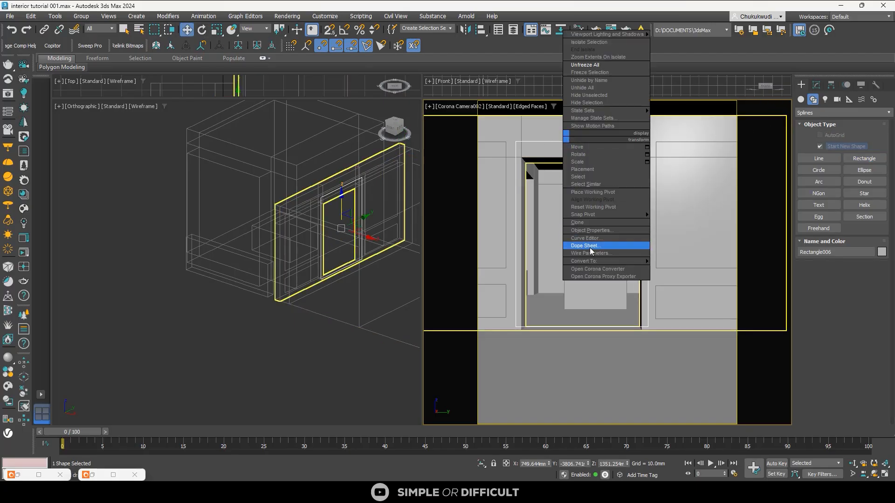
pyautogui.moveTo(626, 263)
pyautogui.click(689, 262)
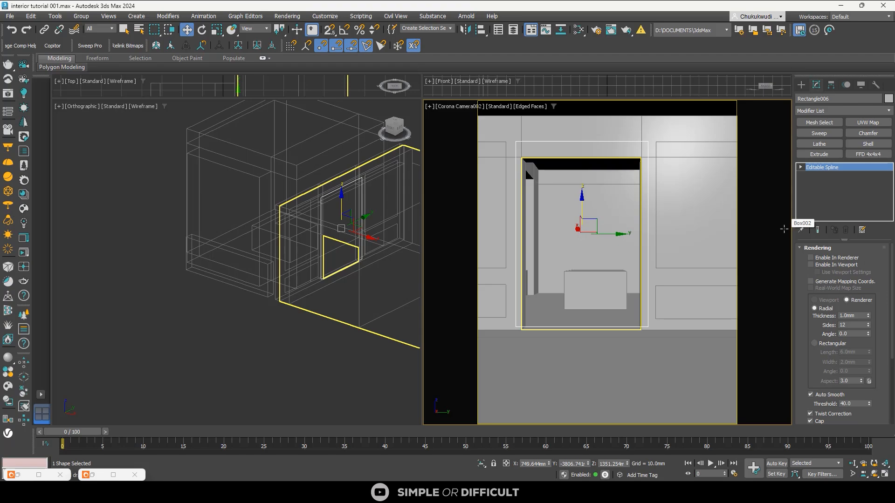
# Lower the spline's upper vertices with snapping so they align with the top edge of the doorway opening
pyautogui.click(800, 167)
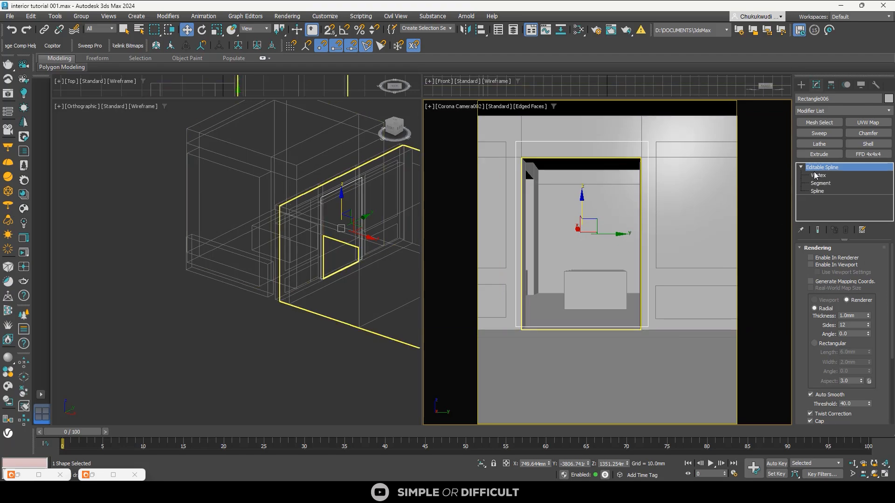
pyautogui.click(816, 176)
pyautogui.click(647, 141)
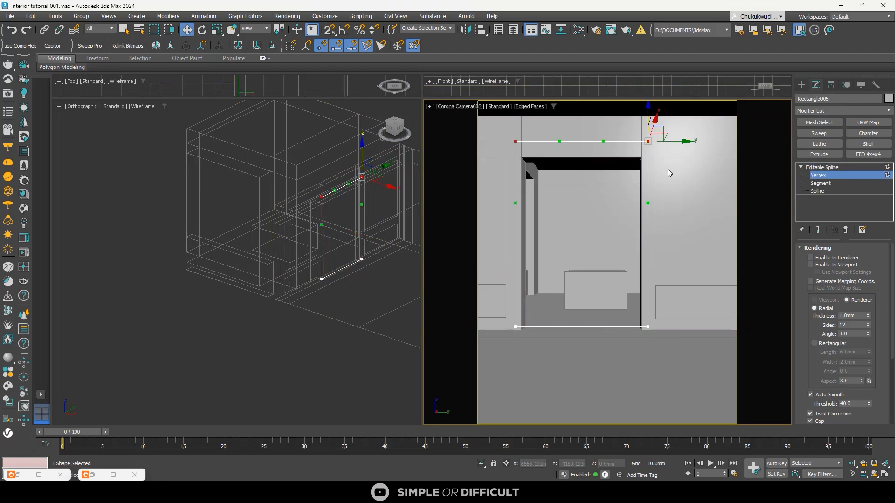
pyautogui.moveTo(647, 117); pyautogui.dragTo(579, 157)
pyautogui.press('s')
pyautogui.click(515, 159)
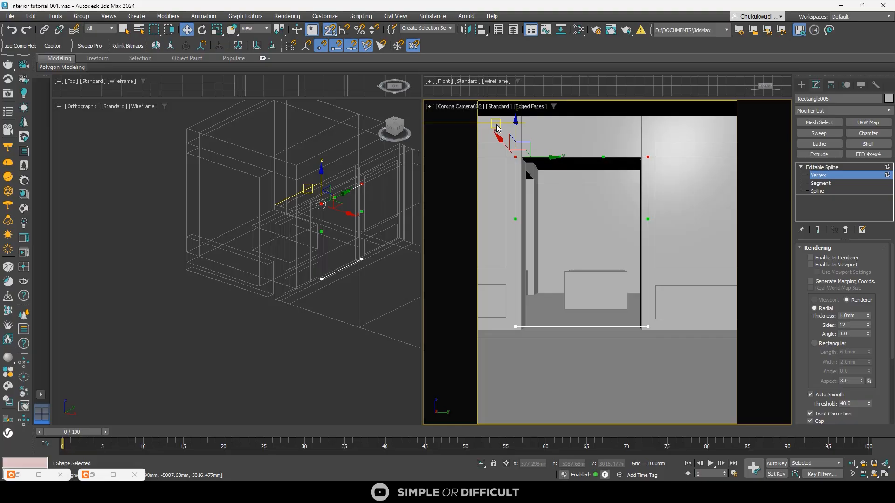
# Snap the spline's left and right pairs of vertices inward to the side edges of the doorway opening
pyautogui.click(515, 326)
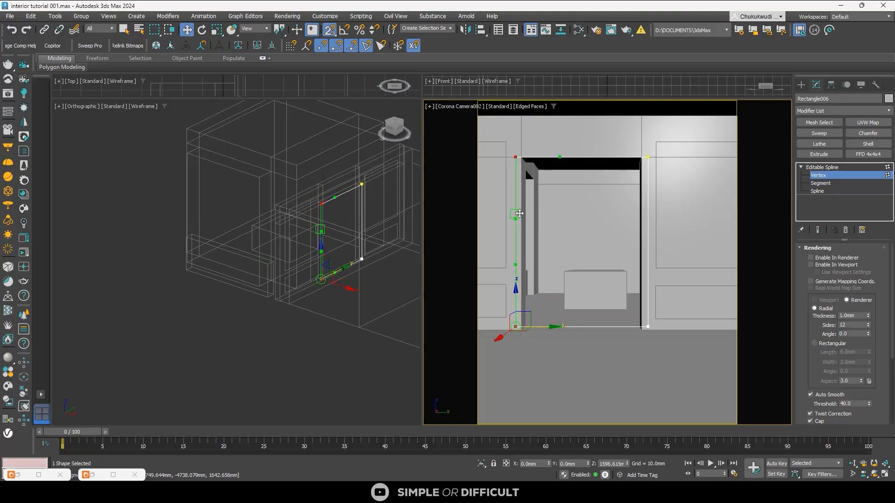
pyautogui.moveTo(520, 213); pyautogui.dragTo(525, 214)
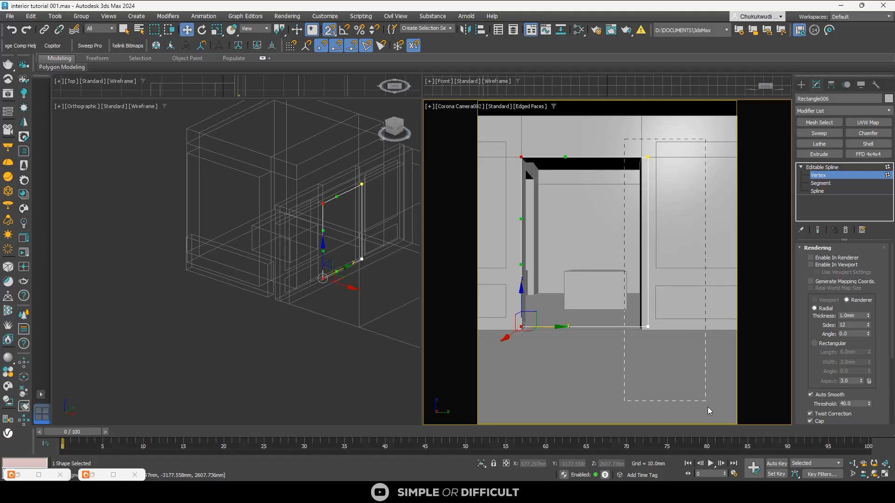
pyautogui.moveTo(708, 411); pyautogui.dragTo(707, 411)
pyautogui.moveTo(649, 249); pyautogui.dragTo(643, 250)
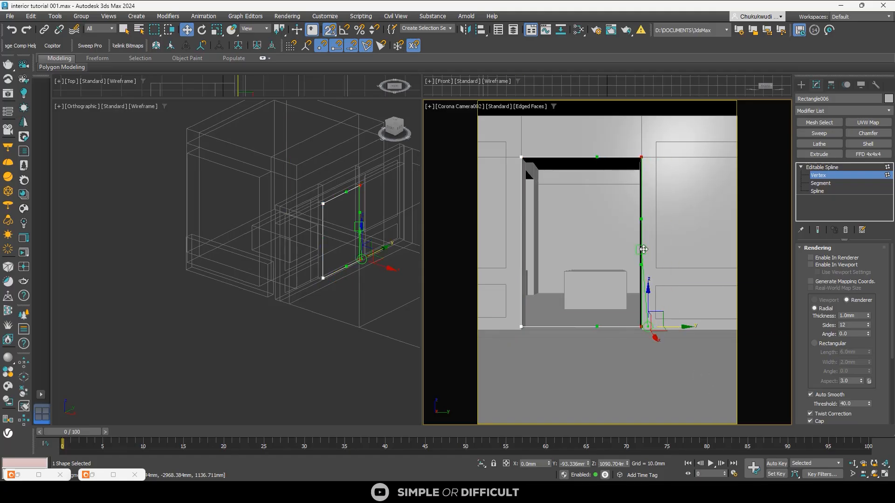
# Snap the spline's two lower vertices down to the floor line of the doorway
pyautogui.moveTo(588, 289); pyautogui.dragTo(543, 344)
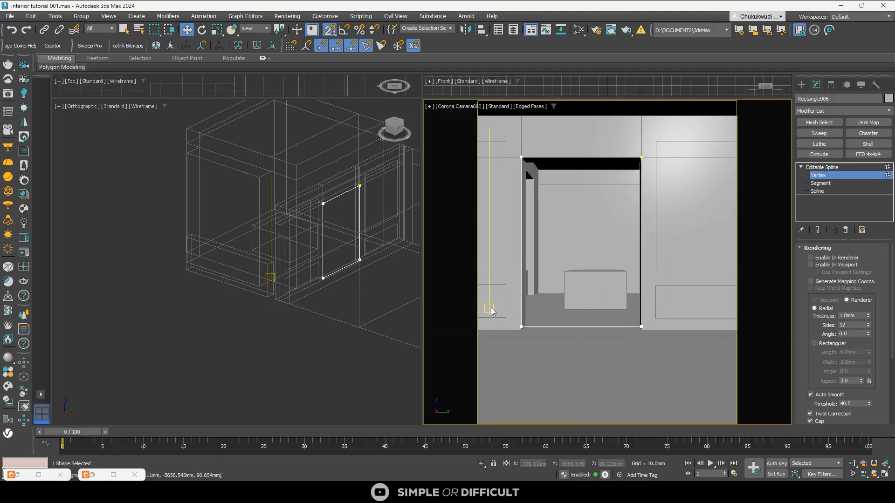
pyautogui.moveTo(491, 307); pyautogui.dragTo(719, 350)
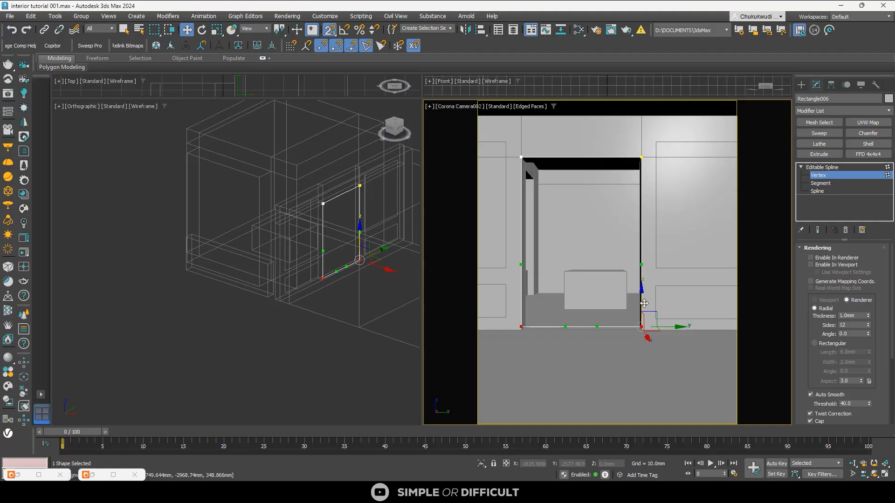
pyautogui.moveTo(644, 303); pyautogui.dragTo(662, 333)
# Delete the spline's bottom segment at the floor so the doorway outline is open below
pyautogui.click(821, 183)
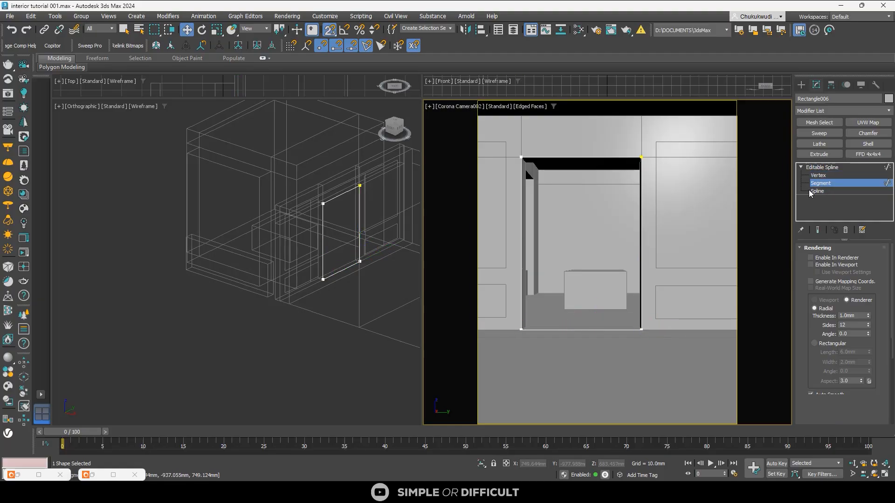
pyautogui.click(584, 330)
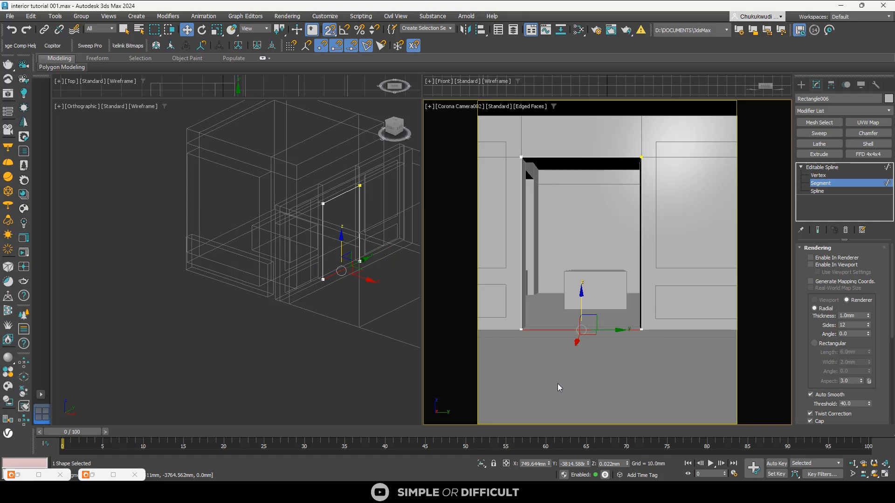
pyautogui.press('Delete')
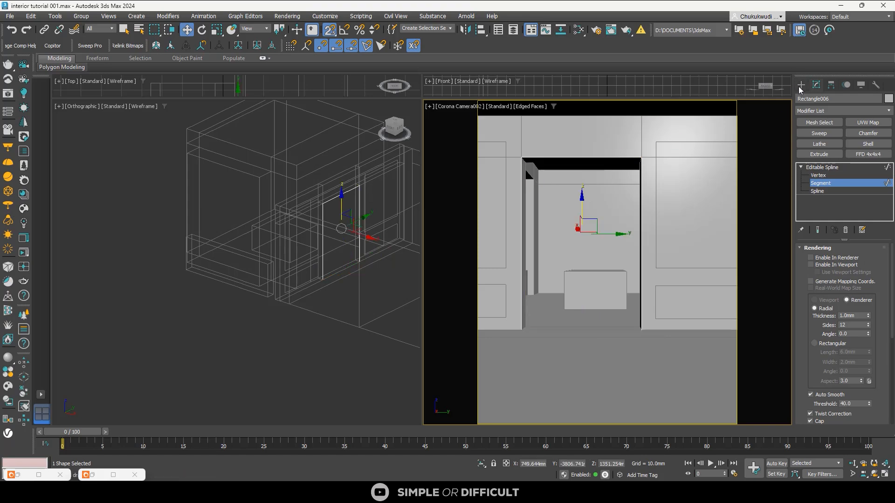
# Apply the casing profile C-A-1-22_16x57 to the doorway spline with Sweep Profile and minimise the profile library
pyautogui.click(800, 86)
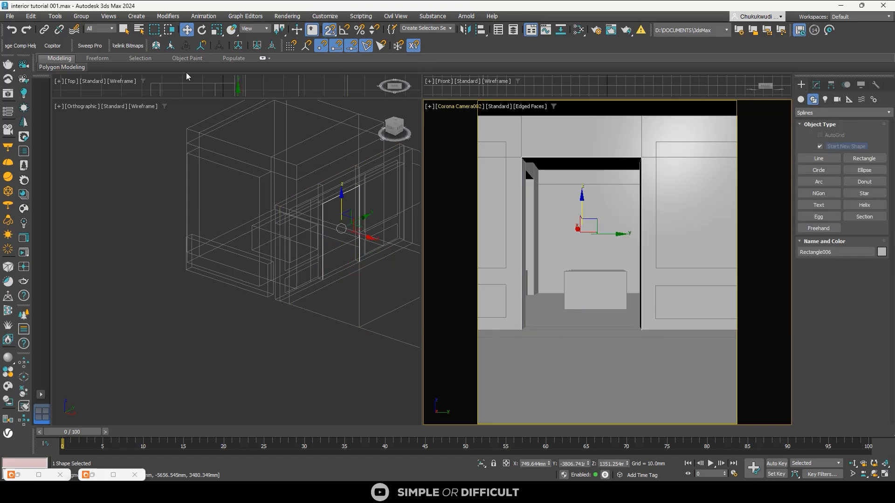
pyautogui.click(91, 46)
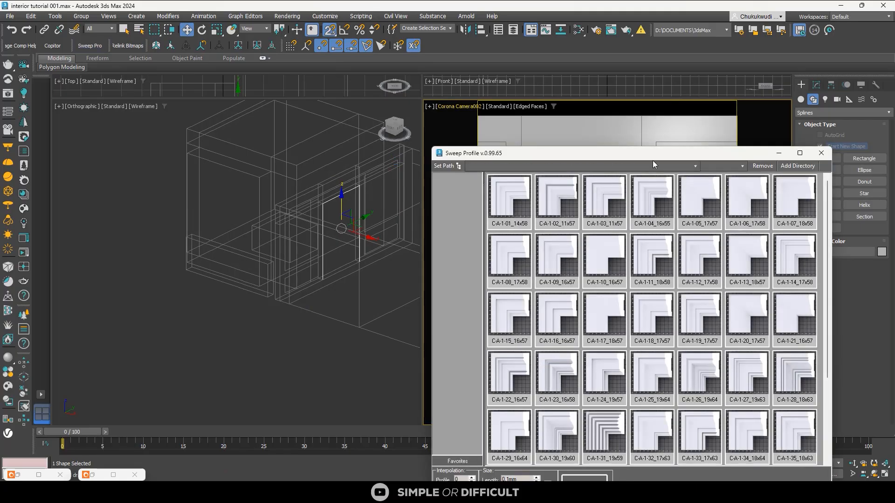
pyautogui.moveTo(634, 156); pyautogui.dragTo(284, 106)
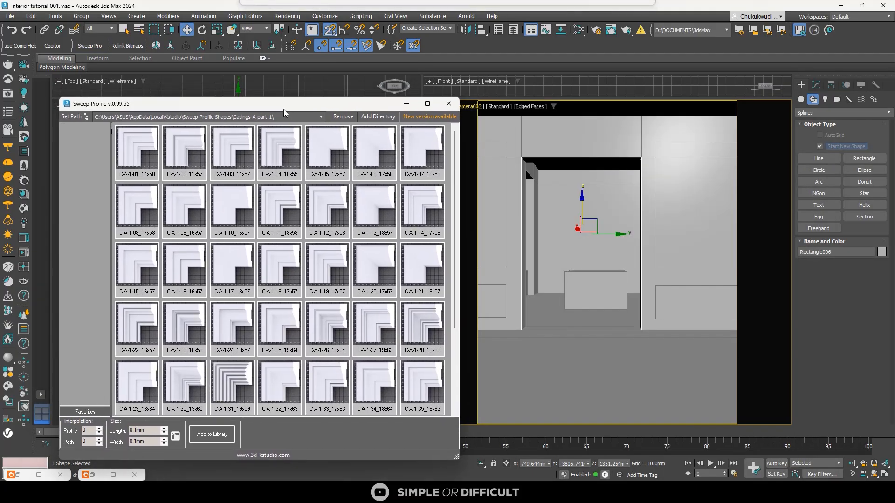
pyautogui.scroll(-3, 365, 315)
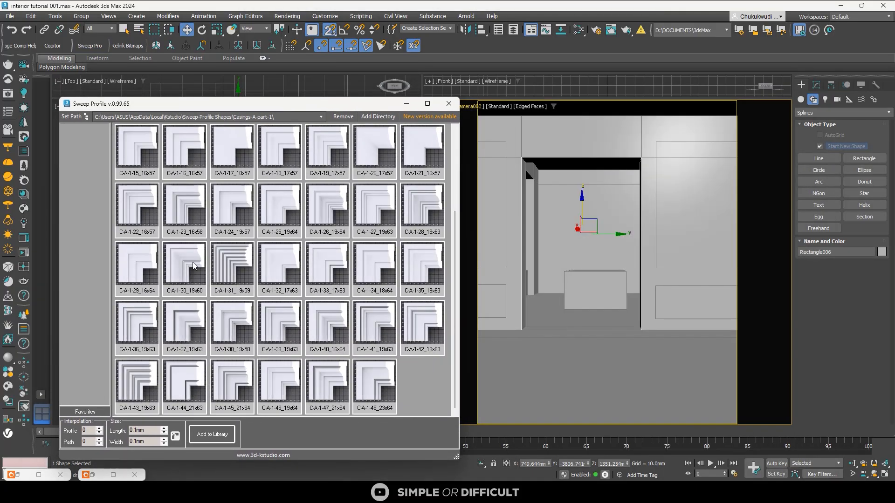
pyautogui.click(139, 199)
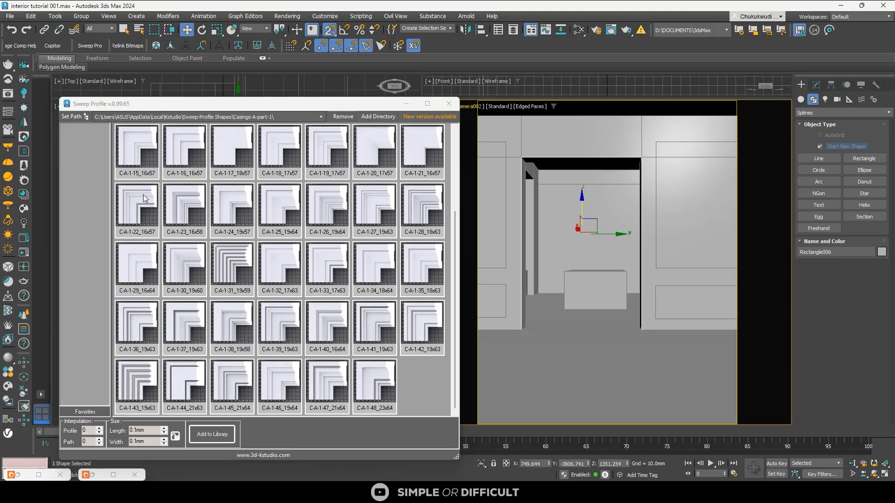
pyautogui.click(406, 103)
# Examine how the casing's upper corner fits the doorway opening, up close and straight on in the Right view
pyautogui.scroll(10, 327, 187)
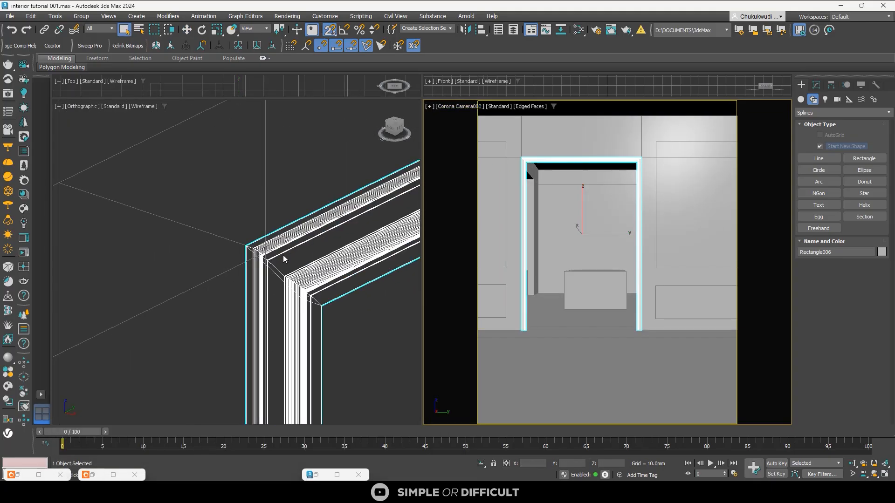
pyautogui.keyDown('alt'); pyautogui.moveTo(254, 271); pyautogui.dragTo(232, 260, button='middle'); pyautogui.keyUp('alt')
pyautogui.scroll(8, 202, 207)
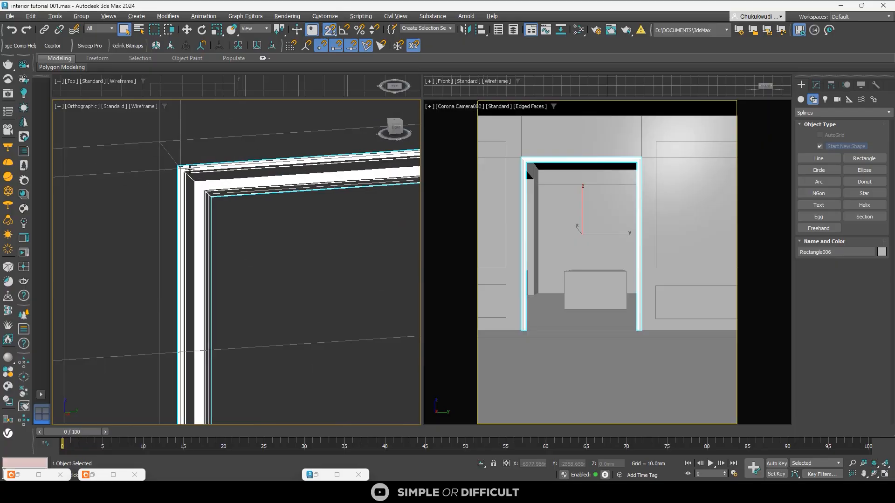
pyautogui.scroll(-10, 190, 186)
pyautogui.scroll(3, 188, 187)
pyautogui.scroll(-12, 188, 187)
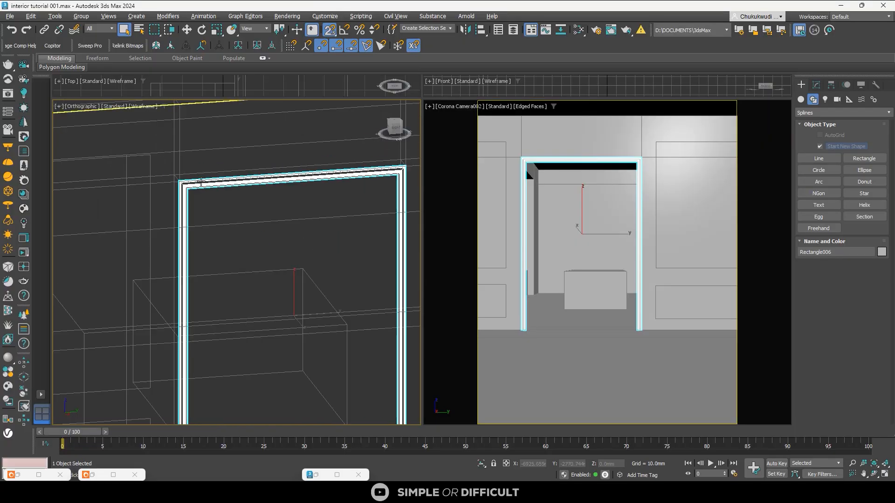
pyautogui.click(396, 127)
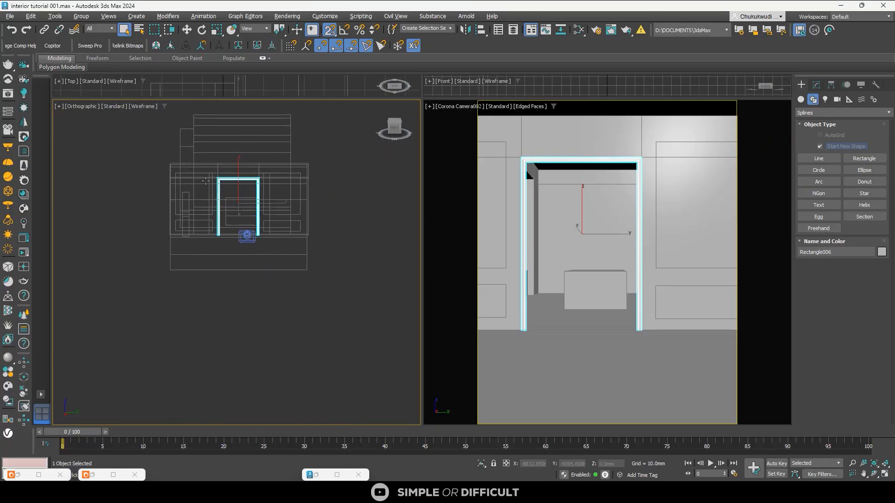
pyautogui.scroll(12, 221, 184)
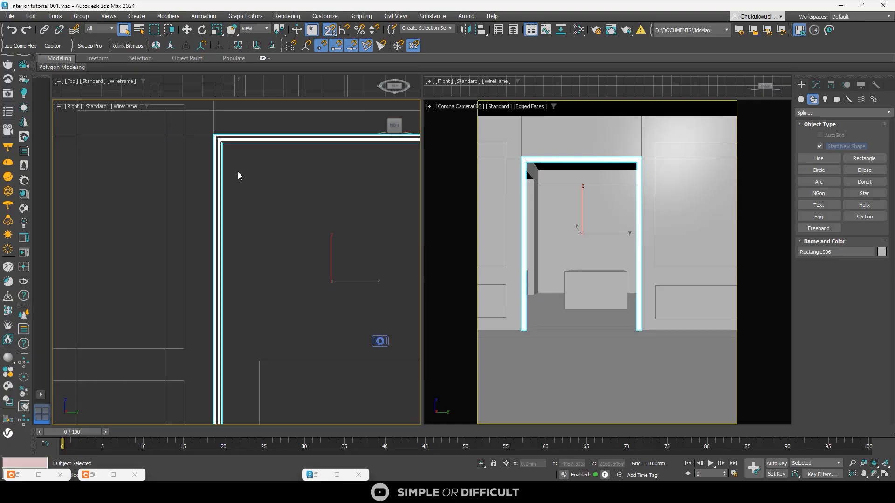
pyautogui.moveTo(223, 143); pyautogui.dragTo(261, 254, button='middle')
# Select only the swept door casing, leaving out the wall box and the other overlapping objects
pyautogui.click(287, 267)
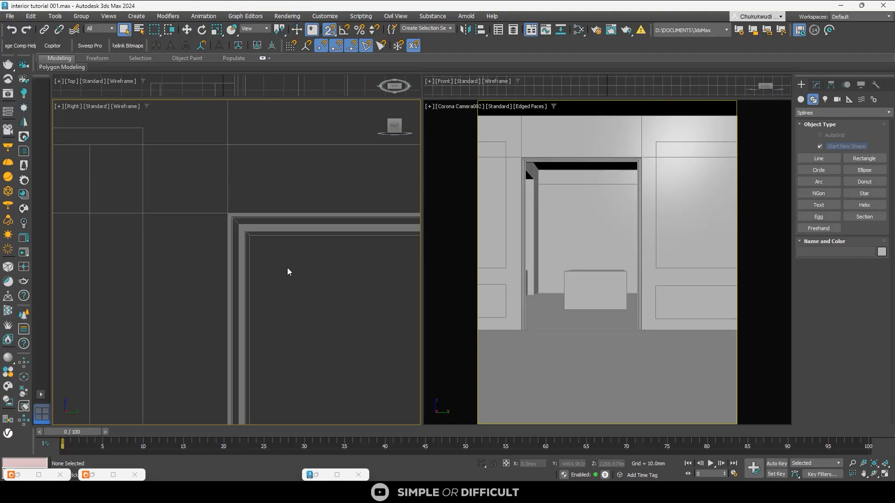
pyautogui.scroll(3, 228, 190)
pyautogui.click(227, 215)
pyautogui.scroll(-4, 227, 215)
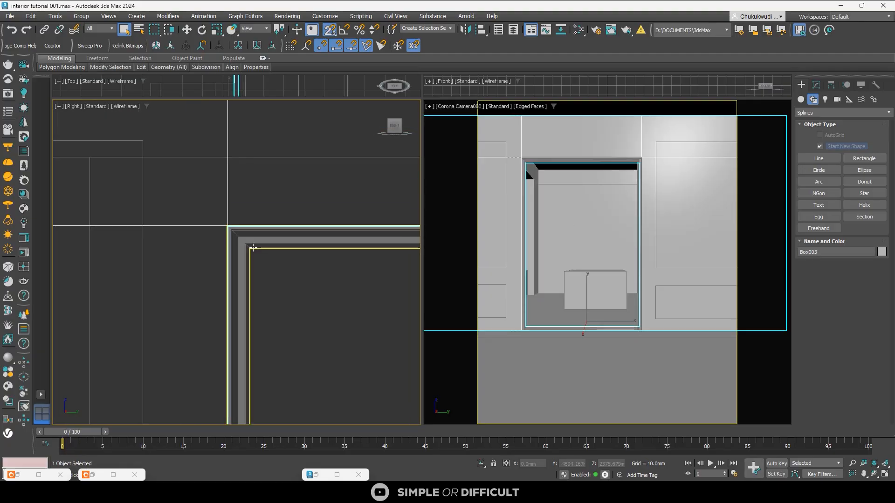
pyautogui.click(195, 222)
pyautogui.scroll(-3, 195, 221)
pyautogui.click(226, 229)
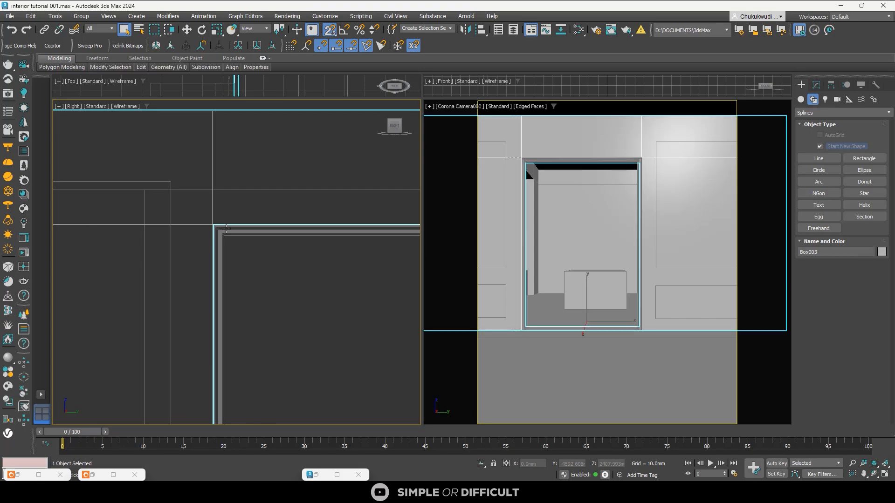
pyautogui.moveTo(273, 275); pyautogui.dragTo(182, 220)
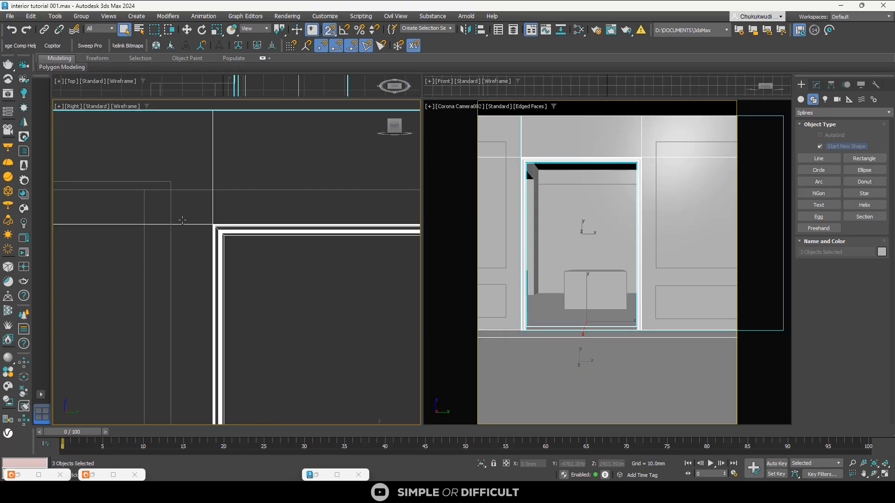
pyautogui.keyDown('alt'); pyautogui.moveTo(203, 190); pyautogui.dragTo(150, 199); pyautogui.keyUp('alt')
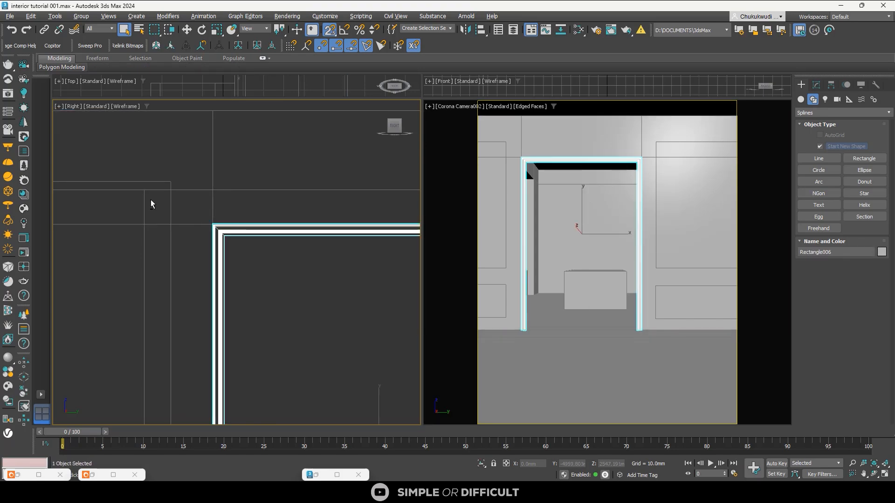
pyautogui.click(268, 270)
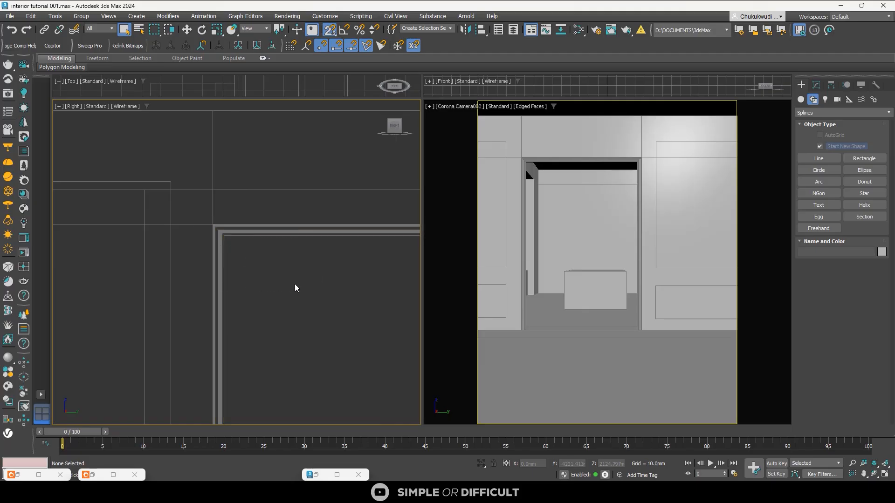
pyautogui.moveTo(283, 282); pyautogui.dragTo(124, 203)
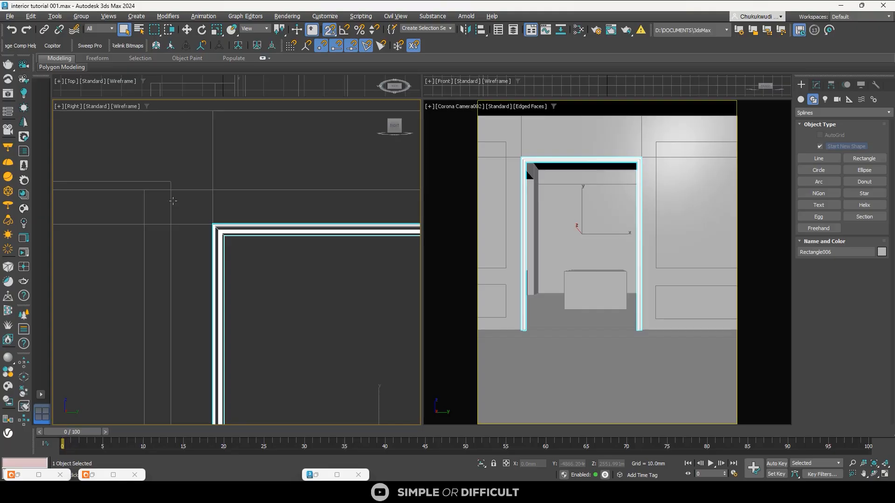
# Turn snapping off and try to shift the door casing horizontally in the Right view
pyautogui.scroll(-2, 174, 203)
pyautogui.scroll(-3, 203, 198)
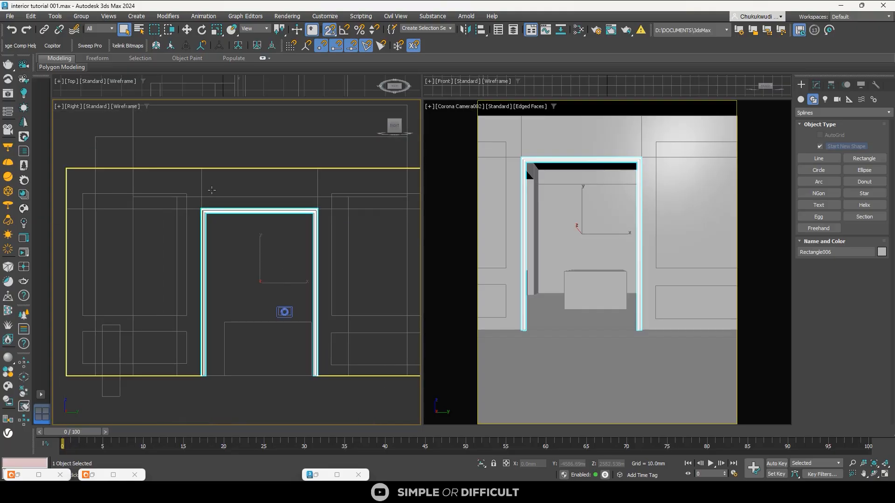
pyautogui.click(186, 30)
pyautogui.scroll(3, 217, 231)
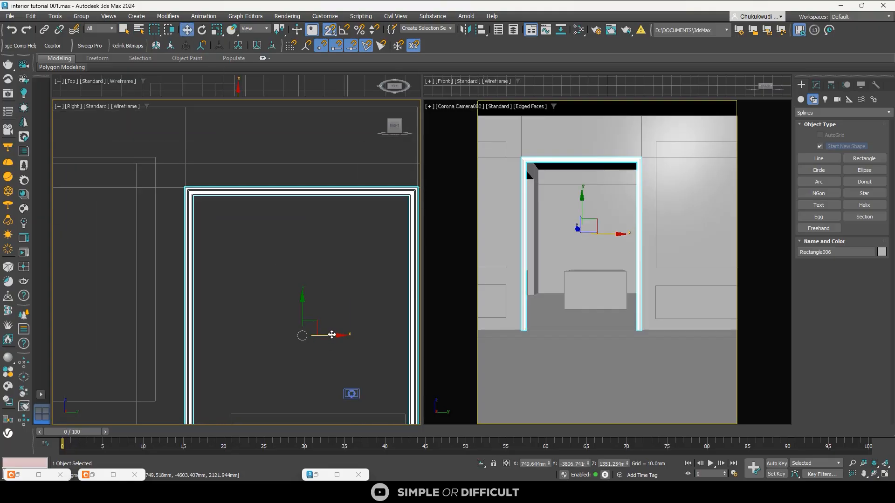
pyautogui.press('s')
pyautogui.moveTo(331, 334)
pyautogui.mouseDown()
pyautogui.moveTo(361, 334)
pyautogui.moveTo(342, 335)
pyautogui.mouseUp()
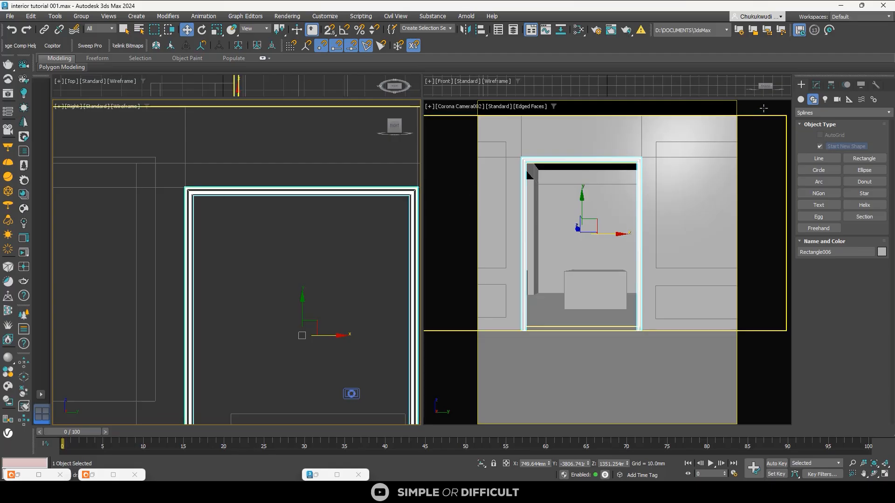
# Set the casing sweep's pivot alignment to the lower-left point so the casing wraps around the outside of the doorway
pyautogui.click(816, 86)
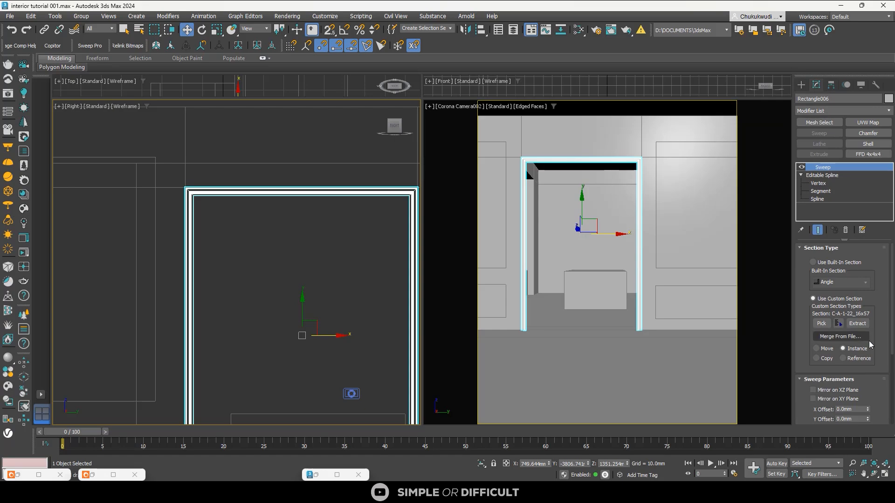
pyautogui.scroll(-3, 854, 366)
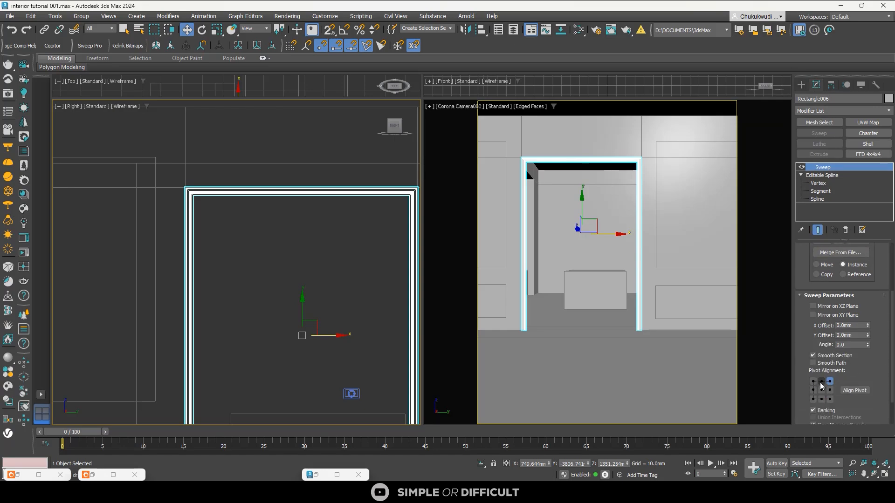
pyautogui.click(813, 399)
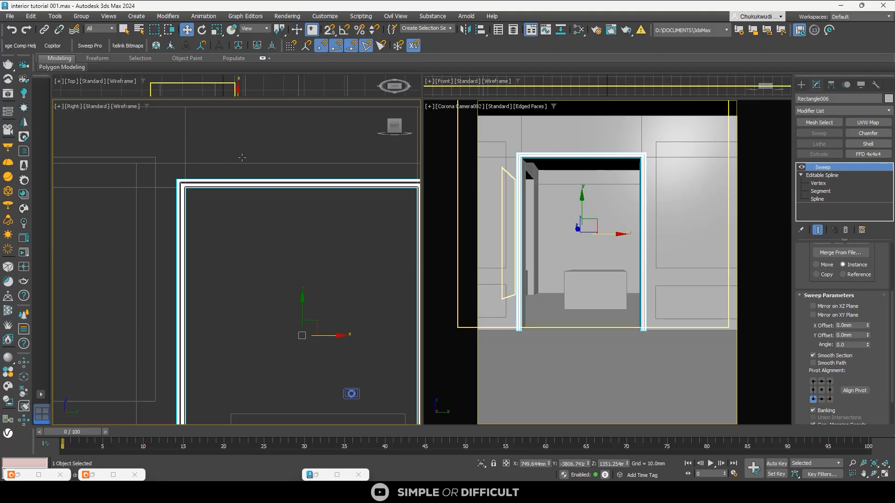
# Resize the casing's swept profile to a length of 50 mm and a width of 120 mm, and close the profile library
pyautogui.click(103, 48)
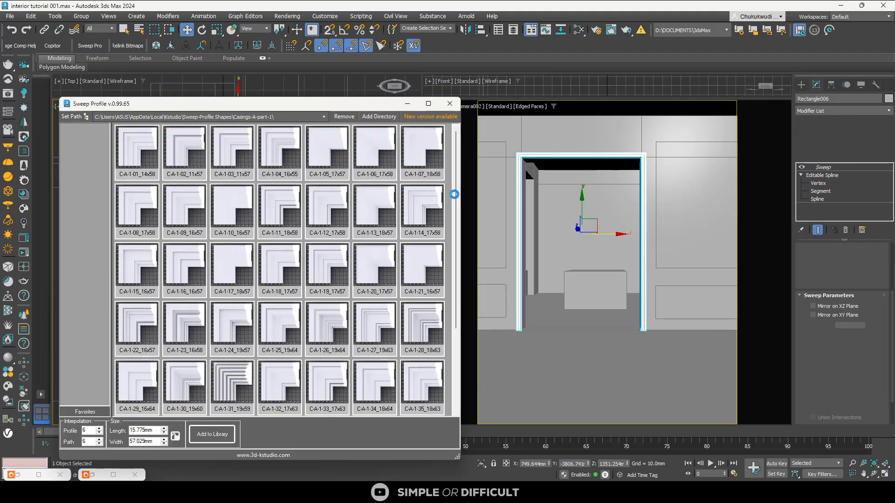
pyautogui.moveTo(277, 105); pyautogui.dragTo(650, 94)
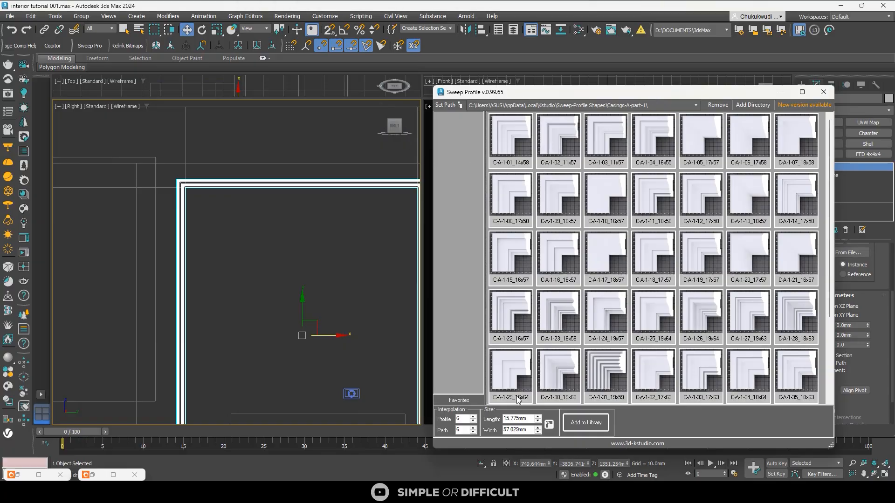
pyautogui.doubleClick(525, 431)
pyautogui.click(519, 419)
pyautogui.scroll(8, 176, 187)
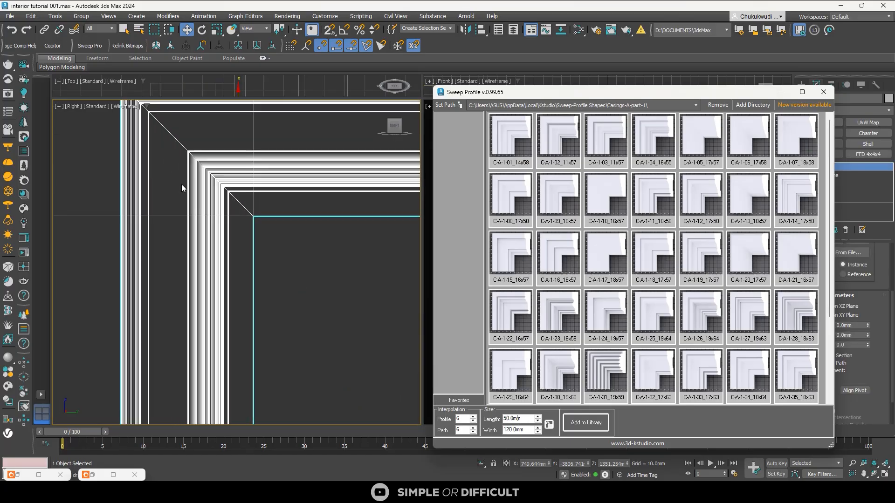
pyautogui.scroll(-6, 181, 184)
pyautogui.scroll(-3, 205, 192)
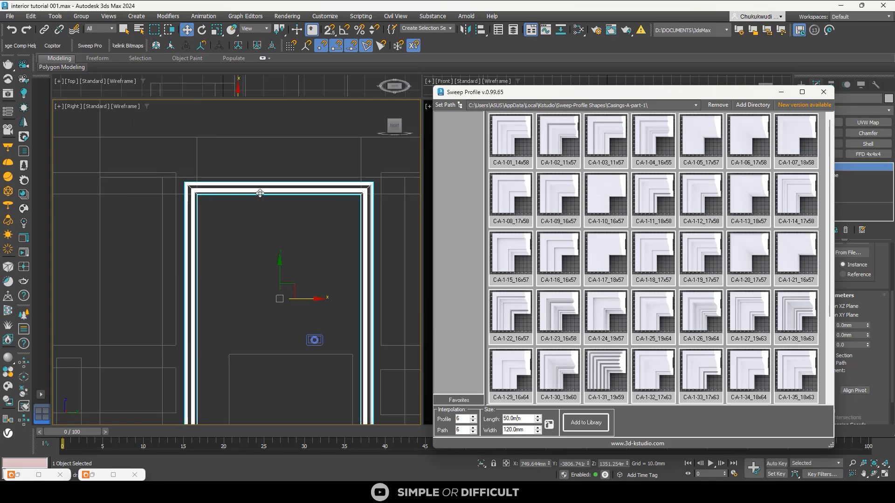
pyautogui.click(832, 93)
# Sweep the sixth profile in the second row of Hand Rails-part-1 along the large wall-panel rectangle right of the doorway
pyautogui.scroll(-3, 336, 196)
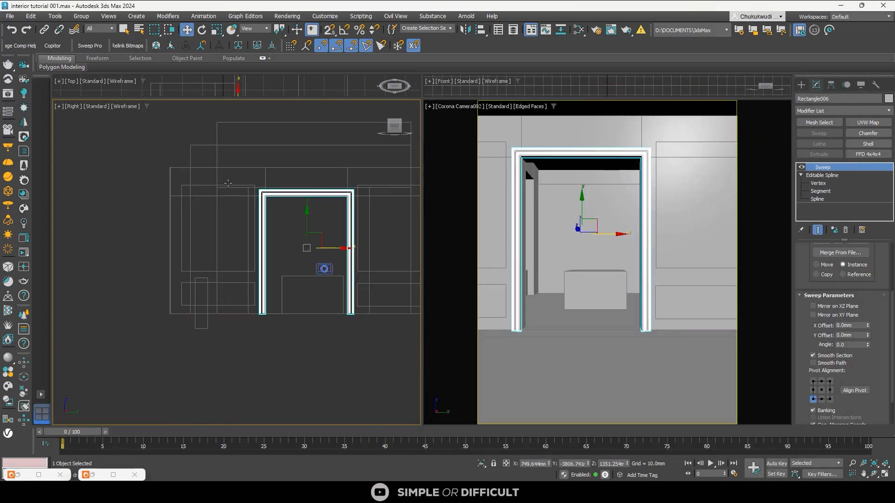
pyautogui.scroll(3, 228, 184)
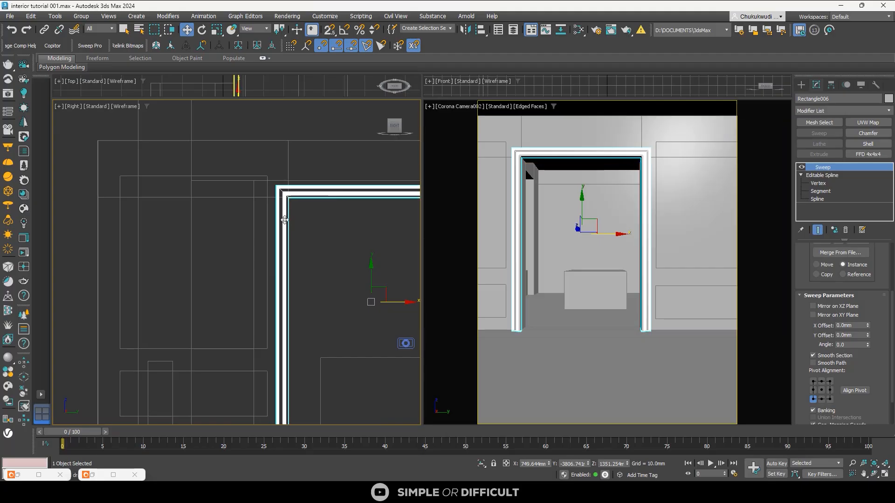
pyautogui.scroll(-5, 322, 201)
pyautogui.scroll(5, 350, 186)
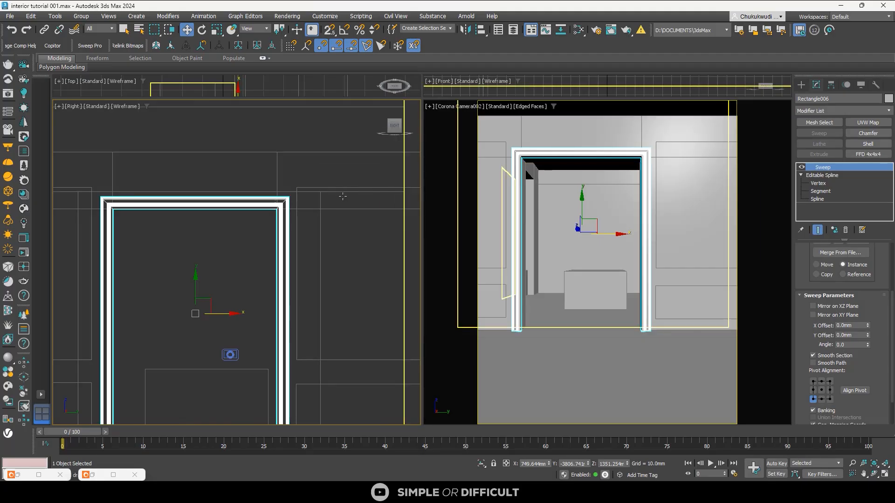
pyautogui.click(334, 189)
pyautogui.scroll(-3, 332, 190)
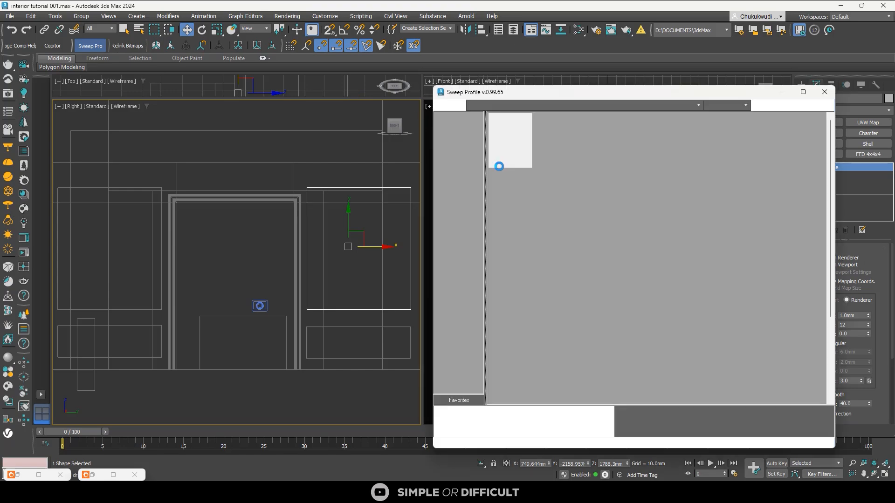
pyautogui.moveTo(529, 94); pyautogui.dragTo(309, 102)
pyautogui.click(304, 101)
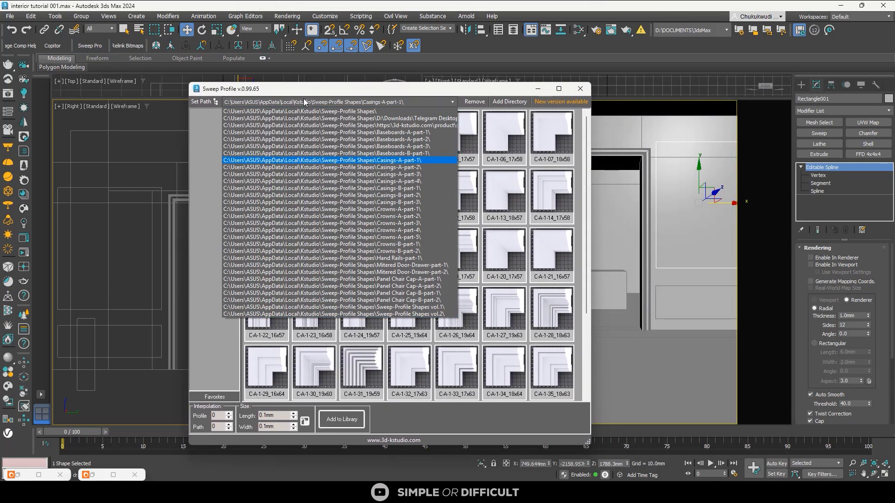
pyautogui.click(381, 258)
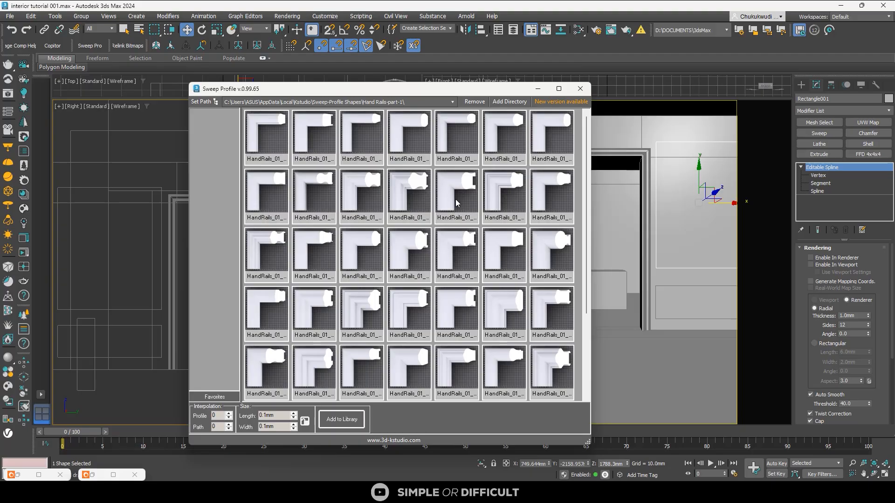
pyautogui.click(512, 181)
pyautogui.click(534, 89)
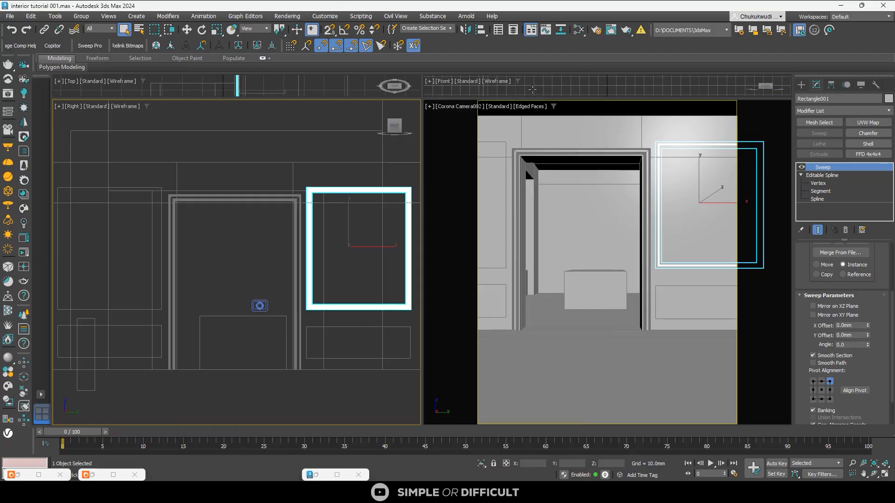
# Check the corner of the new panel moulding up close and reselect the panel moulding in the camera view
pyautogui.scroll(5, 252, 178)
pyautogui.scroll(-8, 251, 179)
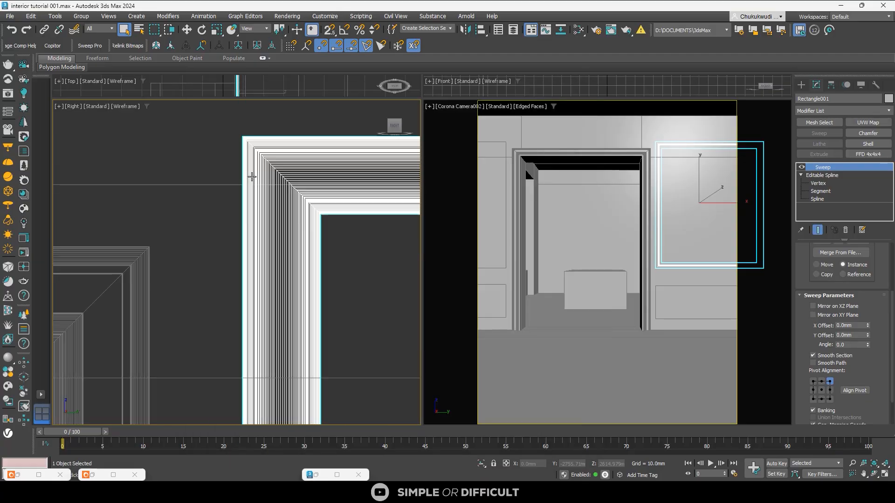
pyautogui.click(596, 183)
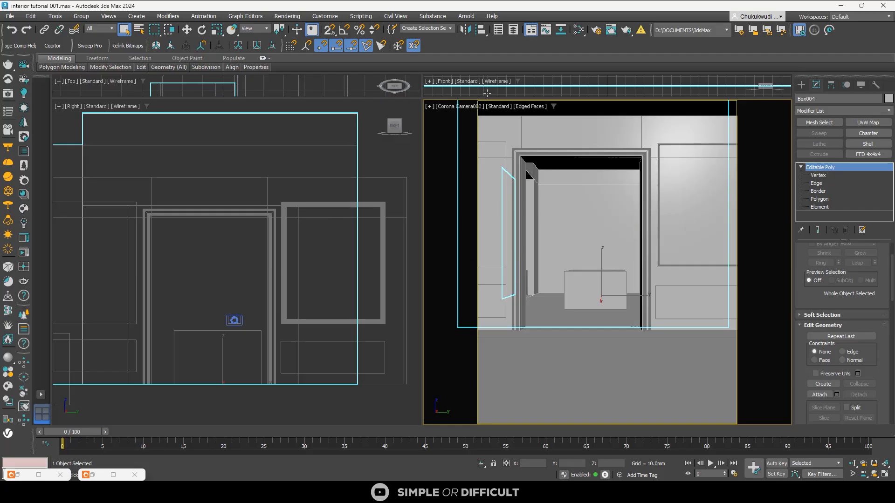
pyautogui.click(577, 360)
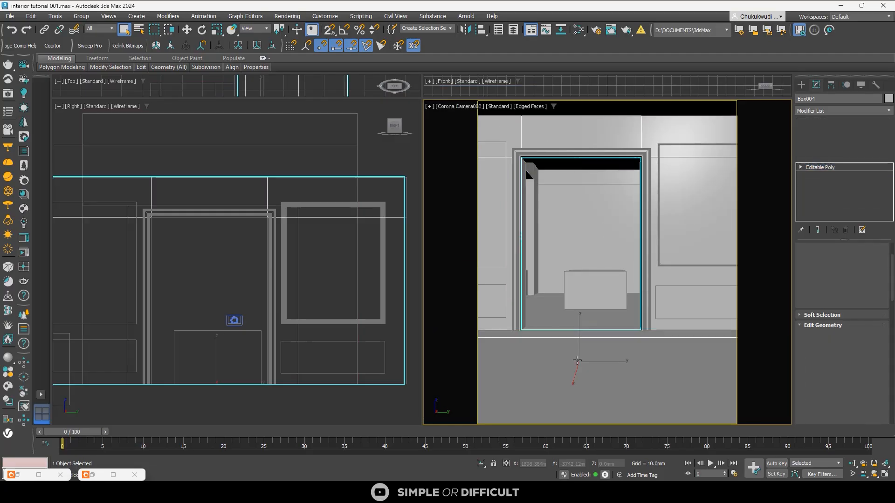
pyautogui.click(667, 264)
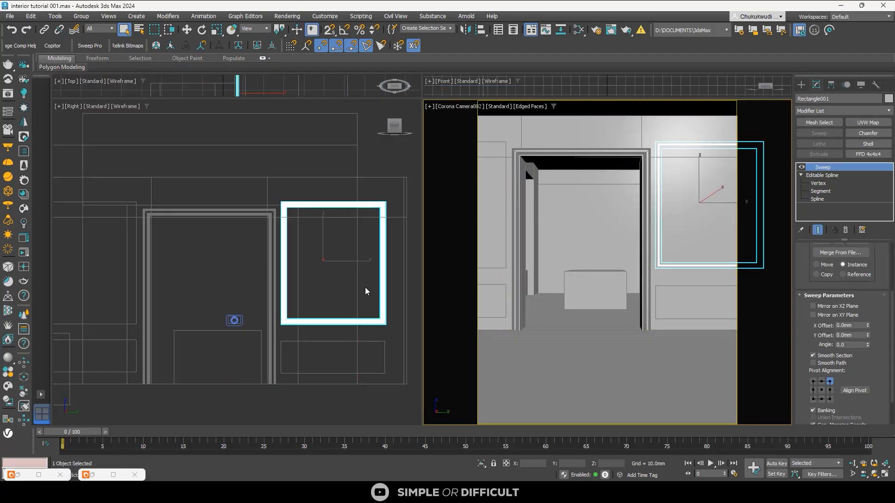
# In the Top view, move the panel moulding outward from the wall along X to about 772 mm
pyautogui.middleClick(325, 262)
pyautogui.press('t')
pyautogui.press('z')
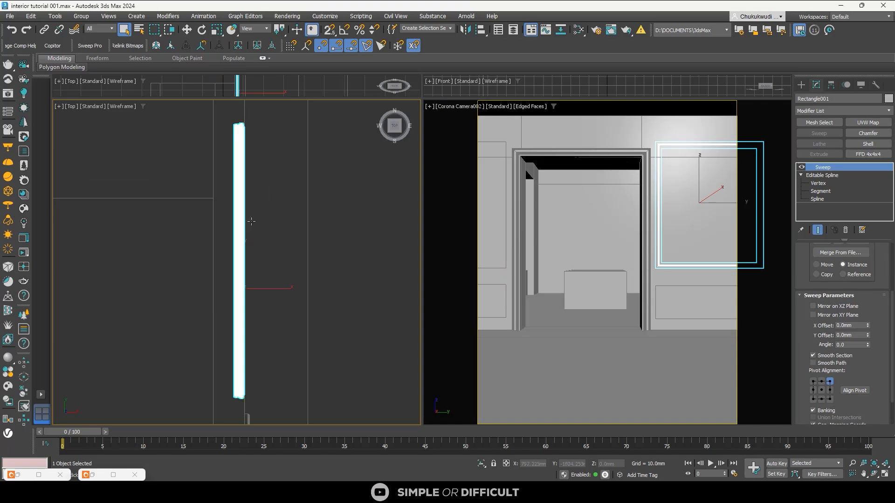
pyautogui.scroll(-4, 252, 222)
pyautogui.scroll(7, 237, 171)
pyautogui.scroll(7, 301, 237)
pyautogui.scroll(-7, 225, 227)
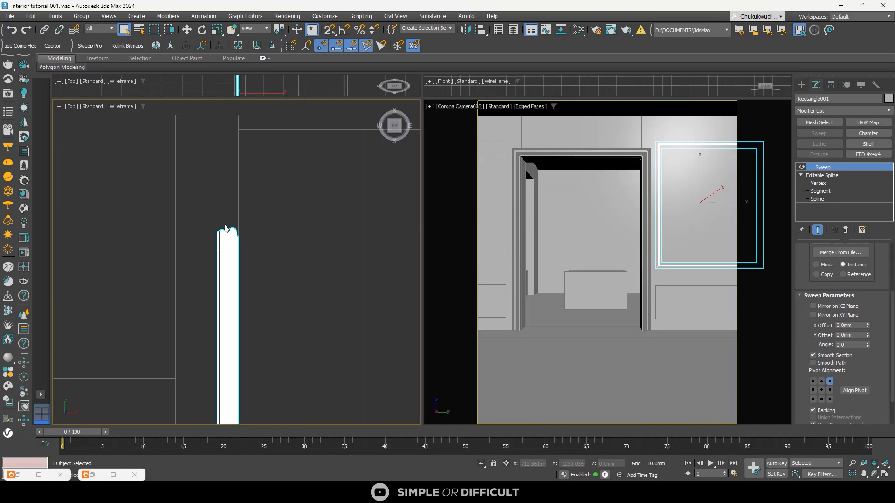
pyautogui.scroll(-5, 225, 228)
pyautogui.scroll(4, 240, 263)
pyautogui.click(187, 30)
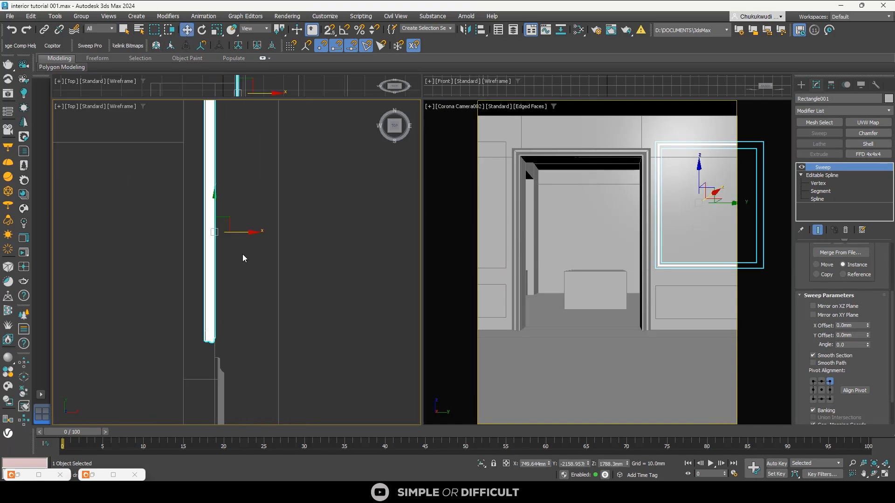
pyautogui.scroll(5, 205, 233)
pyautogui.moveTo(205, 233); pyautogui.dragTo(286, 324, button='middle')
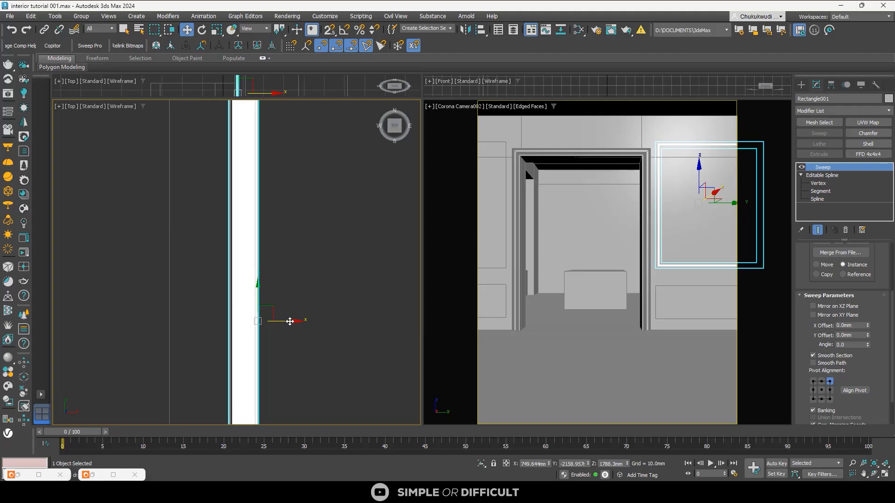
pyautogui.moveTo(289, 321); pyautogui.dragTo(302, 323)
# Shift the panel moulding farther out along X to about 778 mm
pyautogui.scroll(-3, 294, 304)
pyautogui.moveTo(274, 183); pyautogui.dragTo(267, 329, button='middle')
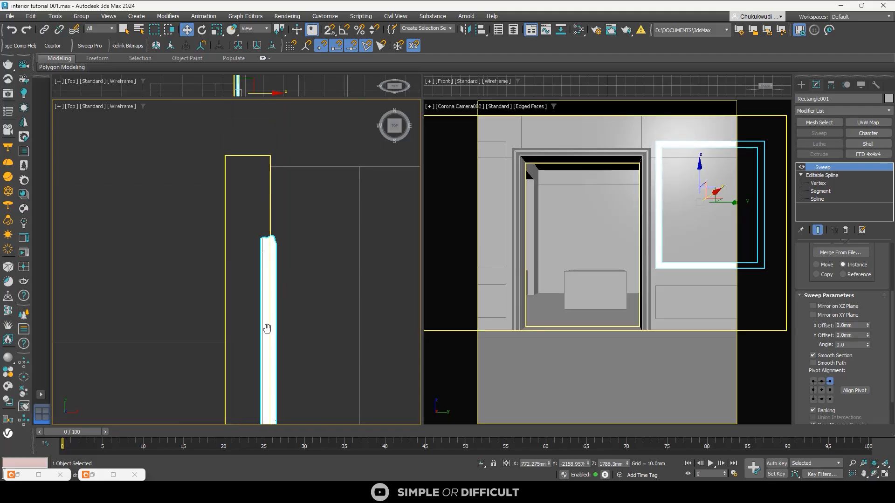
pyautogui.scroll(5, 294, 251)
pyautogui.moveTo(294, 251); pyautogui.dragTo(312, 255)
pyautogui.scroll(-10, 269, 212)
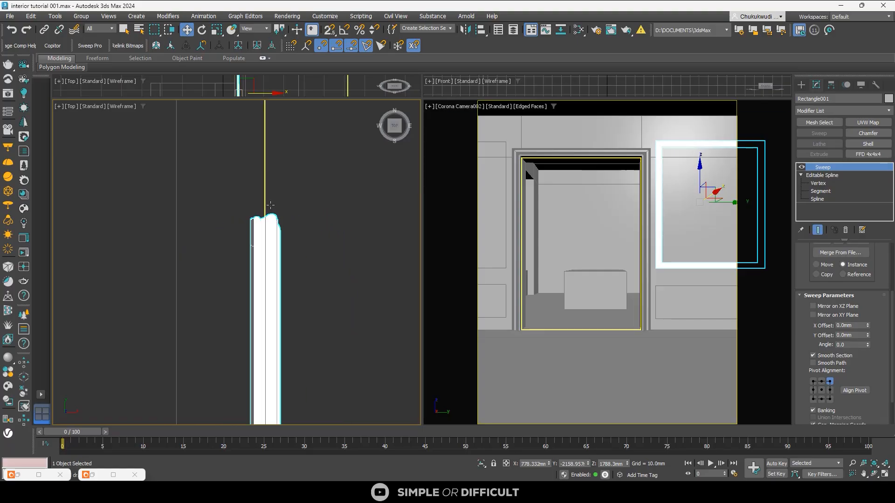
# Select the door casing in the Top view and examine how its profile sits against the wall face
pyautogui.scroll(8, 276, 285)
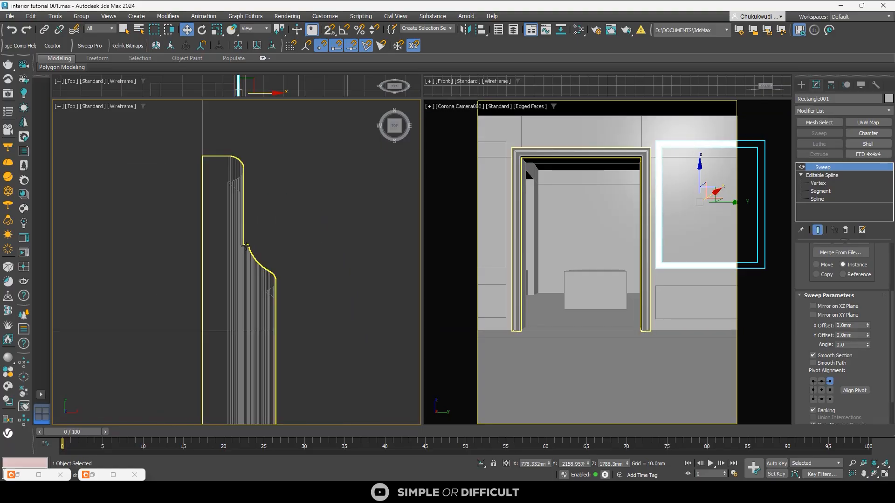
pyautogui.click(254, 252)
pyautogui.scroll(-5, 261, 242)
pyautogui.click(271, 234)
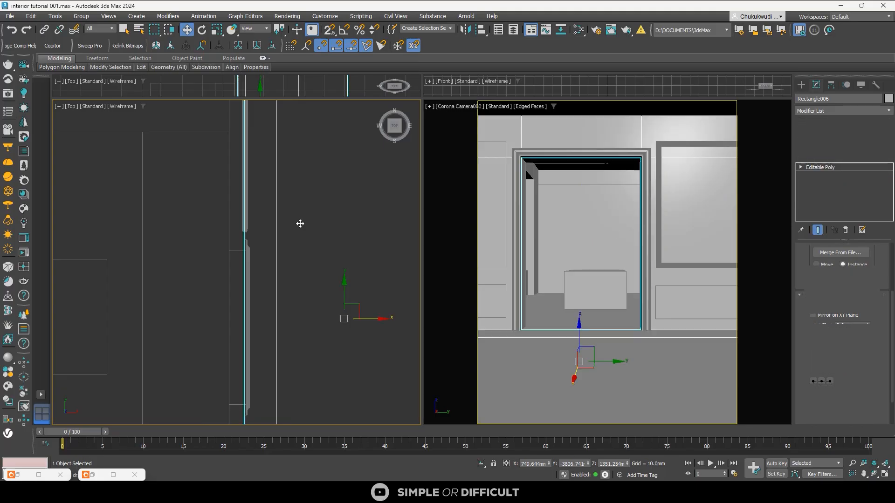
# Start Corona interactive rendering of the camera view and inspect the door casing and panel moulding up close
pyautogui.click(24, 238)
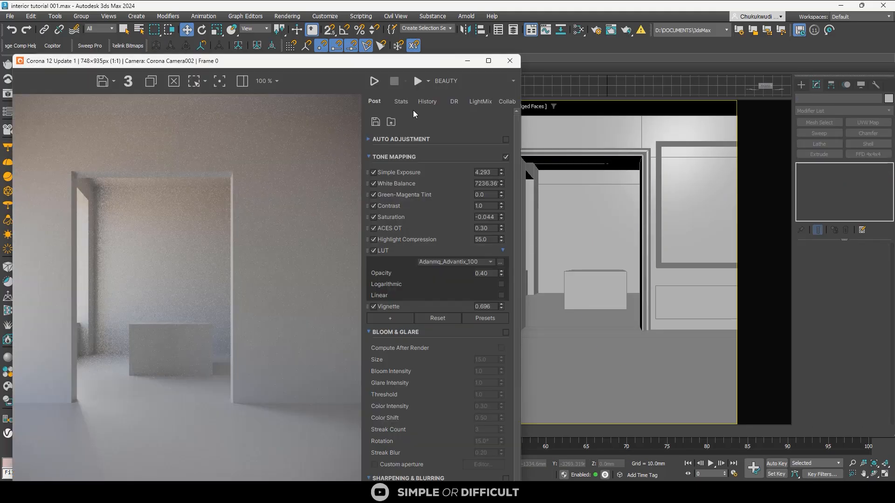
pyautogui.click(418, 81)
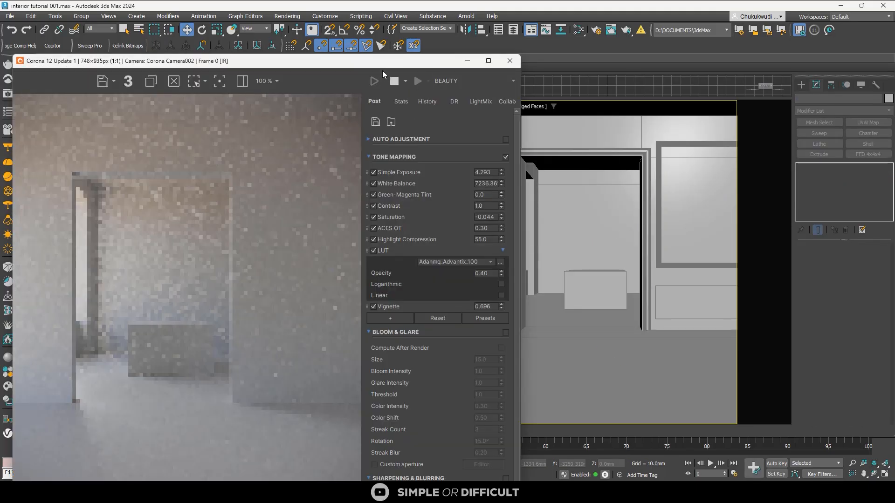
pyautogui.moveTo(310, 65); pyautogui.dragTo(445, 70)
pyautogui.scroll(1, 400, 153)
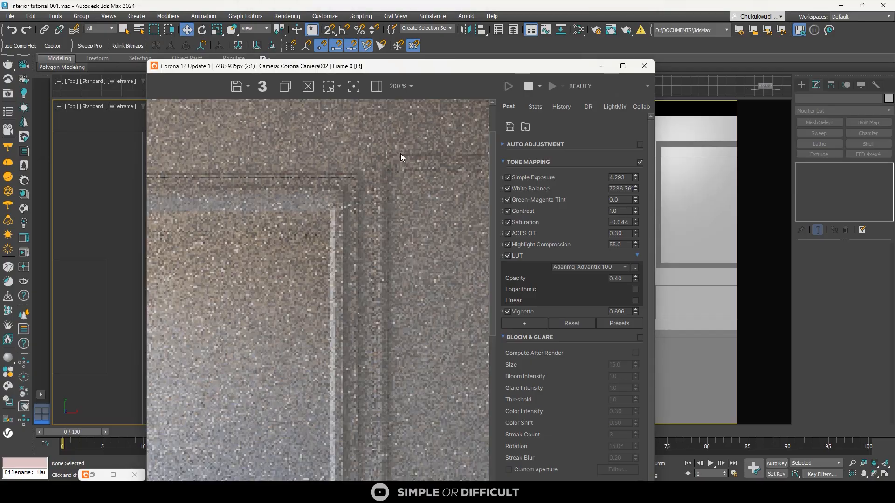
pyautogui.scroll(-3, 317, 170)
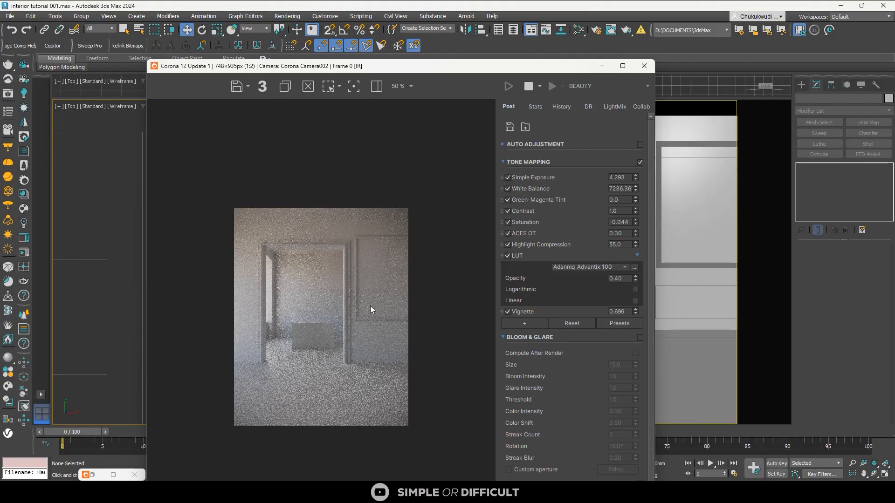
pyautogui.scroll(3, 370, 309)
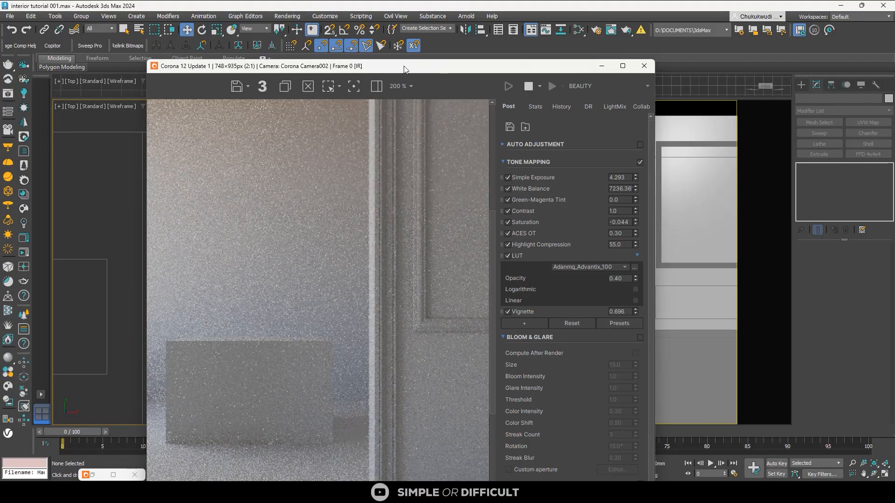
pyautogui.moveTo(403, 70); pyautogui.dragTo(225, 44)
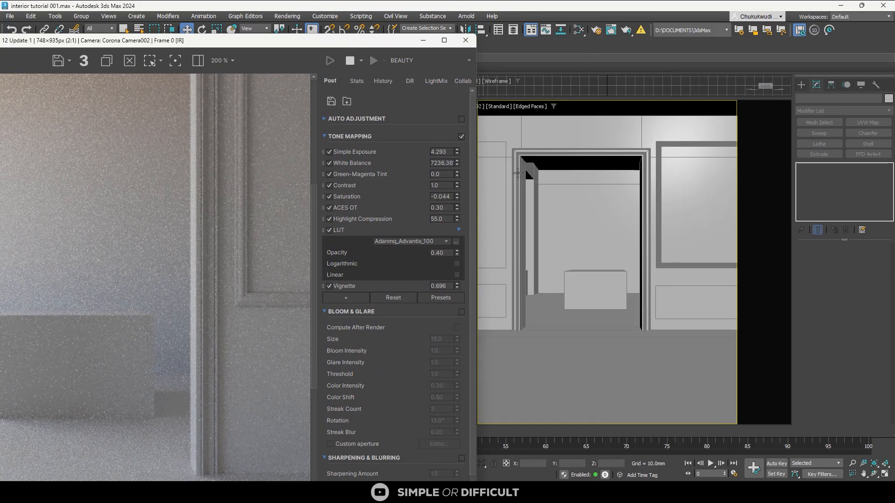
# Switch the camera view to wireframe display so the mouldings overlay the reference image
pyautogui.moveTo(371, 43); pyautogui.dragTo(314, 44)
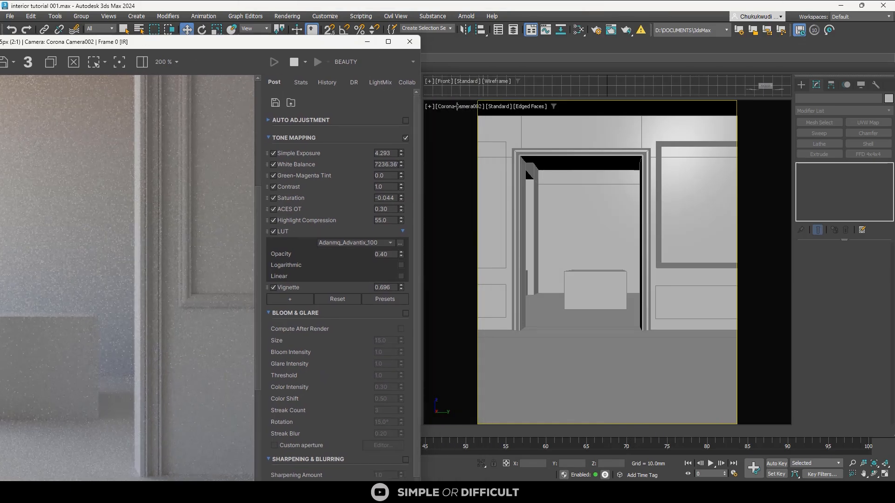
pyautogui.click(525, 106)
pyautogui.click(449, 109)
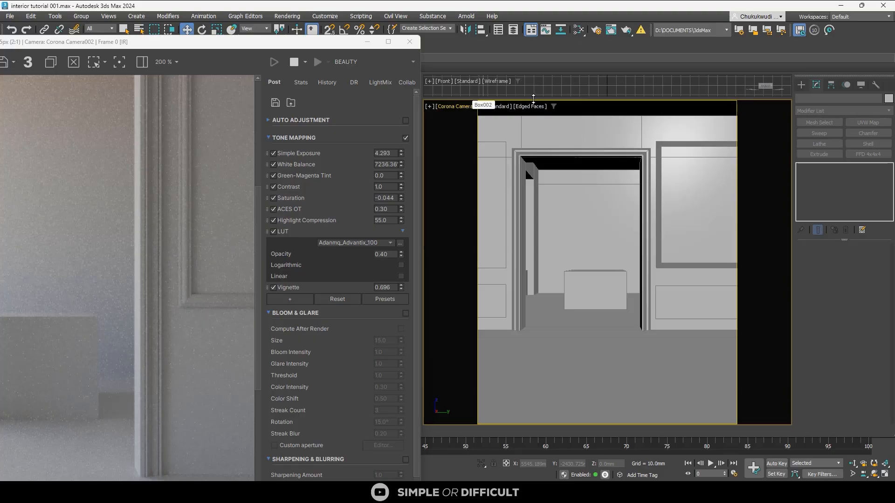
pyautogui.press('F3')
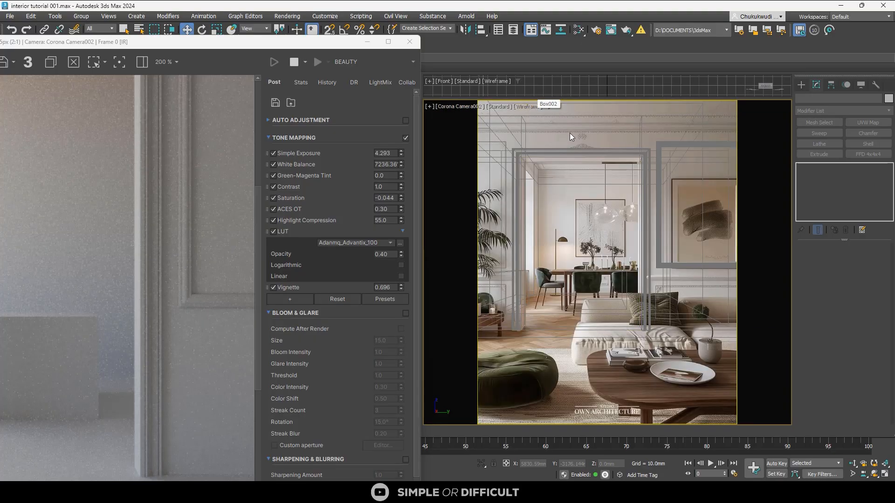
# Copy the Sweep modifier from the upper panel moulding right of the doorway and paste it onto the rectangle below it
pyautogui.click(663, 152)
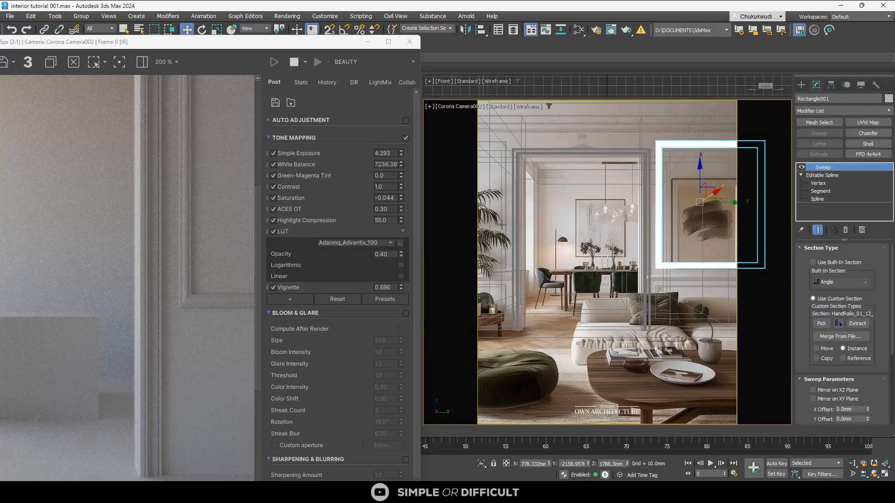
pyautogui.scroll(-1, 181, 266)
pyautogui.scroll(1, 161, 148)
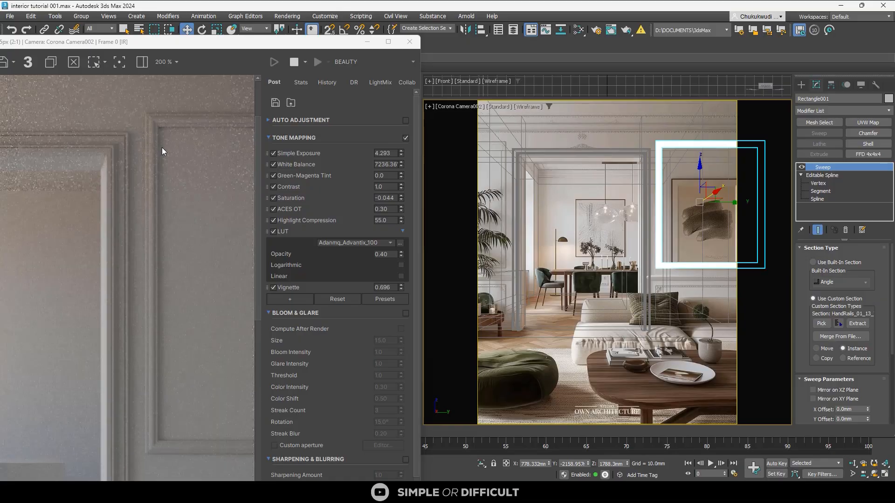
pyautogui.scroll(-1, 175, 139)
pyautogui.scroll(1, 157, 142)
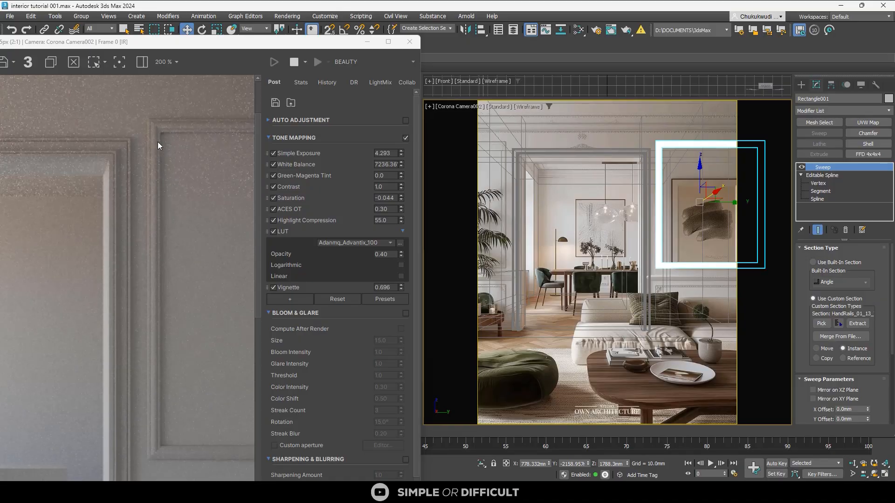
pyautogui.rightClick(829, 167)
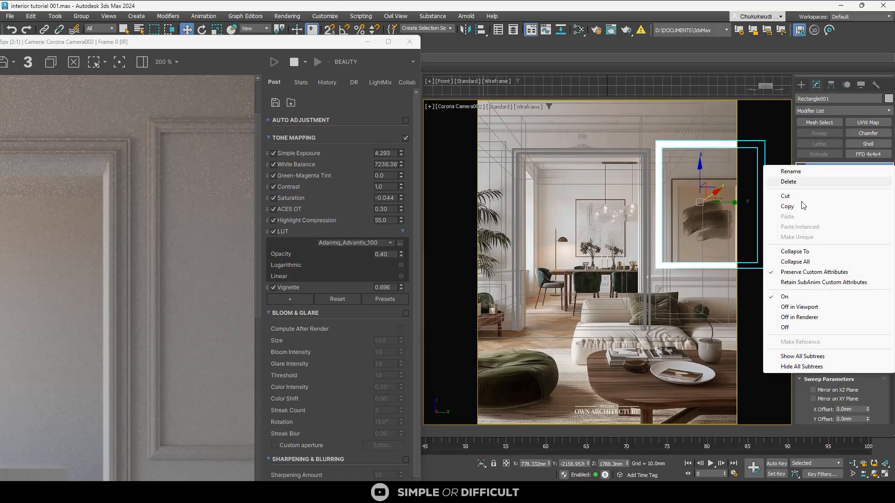
pyautogui.click(796, 207)
pyautogui.click(674, 286)
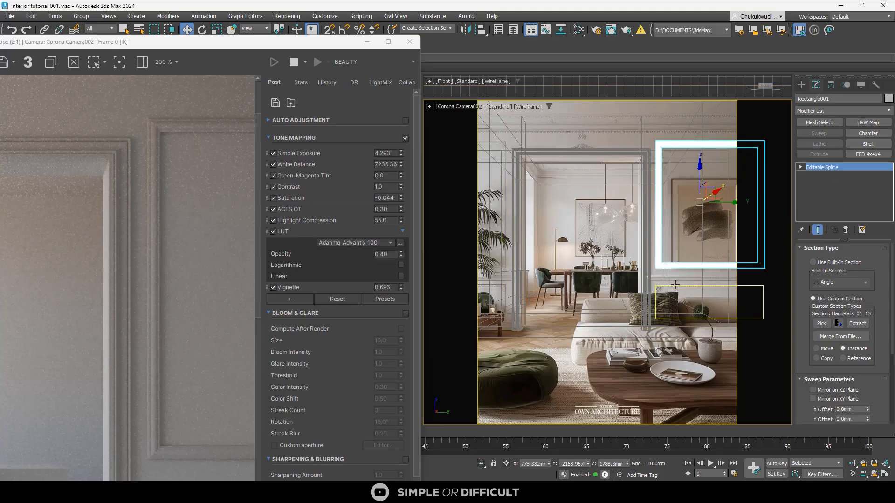
pyautogui.rightClick(829, 168)
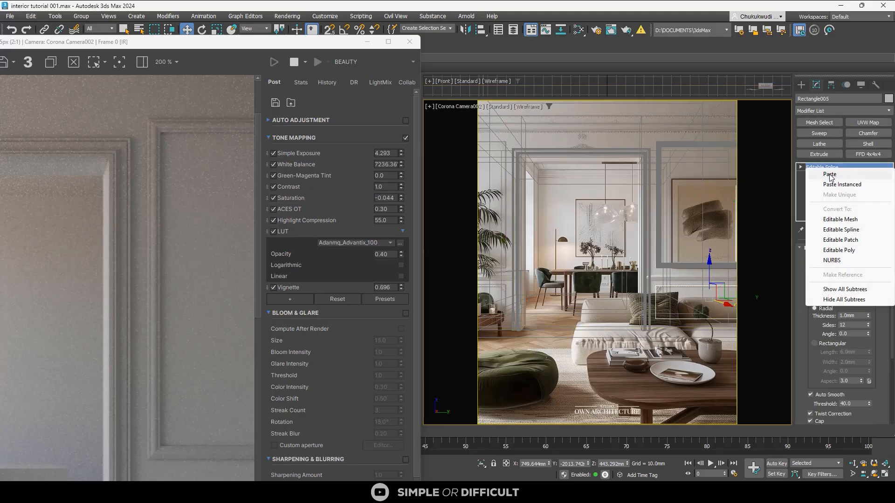
pyautogui.click(829, 174)
pyautogui.scroll(-2, 173, 184)
pyautogui.scroll(2, 135, 306)
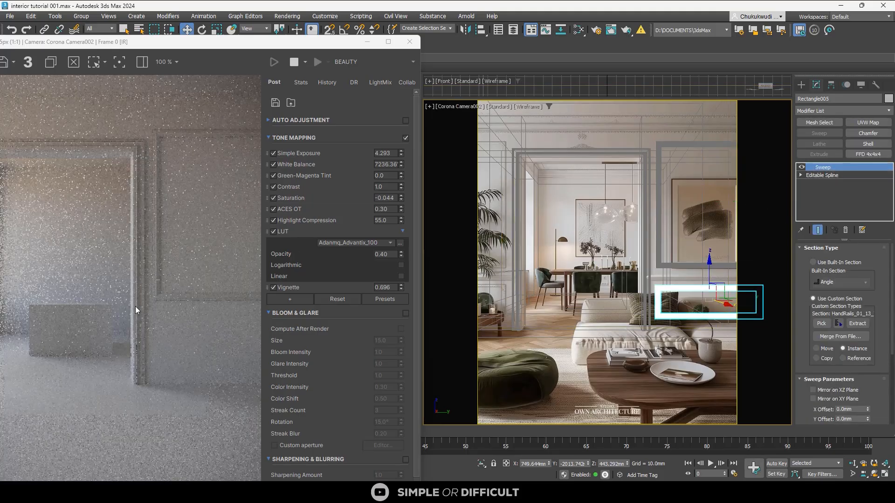
# In the Top view, move the lower panel moulding right of the doorway outward along X in line with the upper one, and enable snapping
pyautogui.moveTo(206, 44); pyautogui.dragTo(671, 184)
pyautogui.scroll(8, 211, 196)
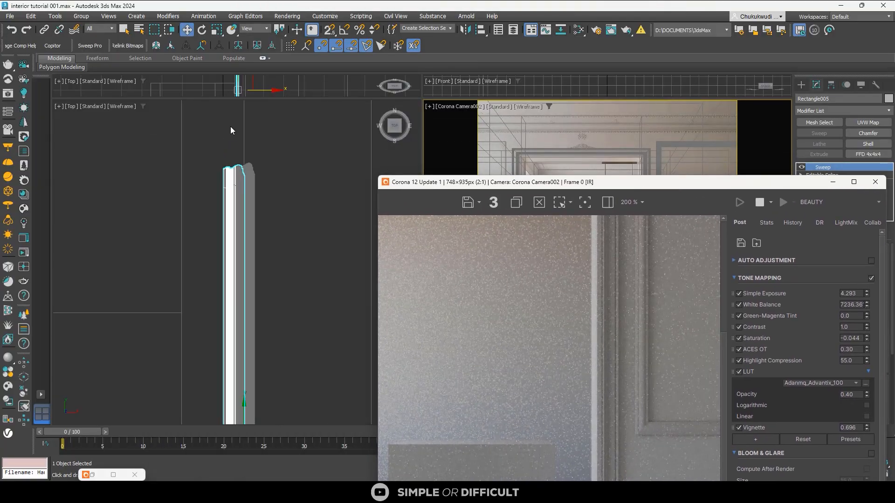
pyautogui.scroll(-5, 195, 190)
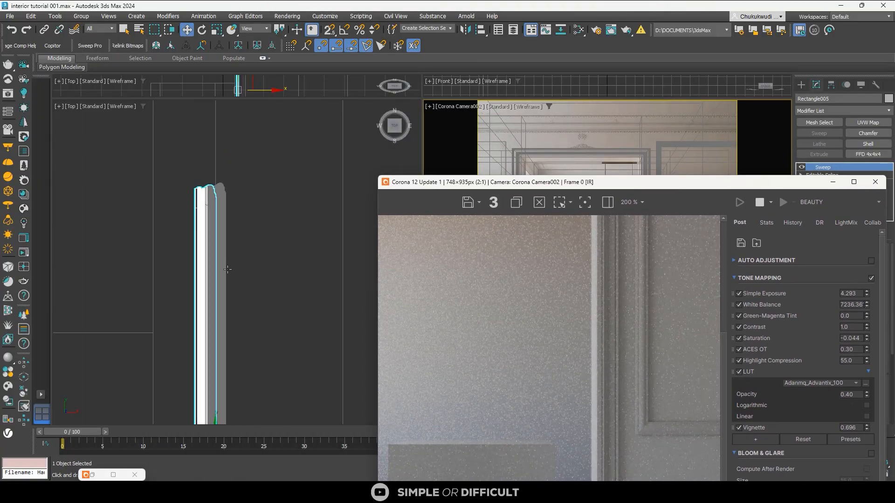
pyautogui.middleClick(226, 270)
pyautogui.scroll(-4, 229, 180)
pyautogui.scroll(3, 240, 289)
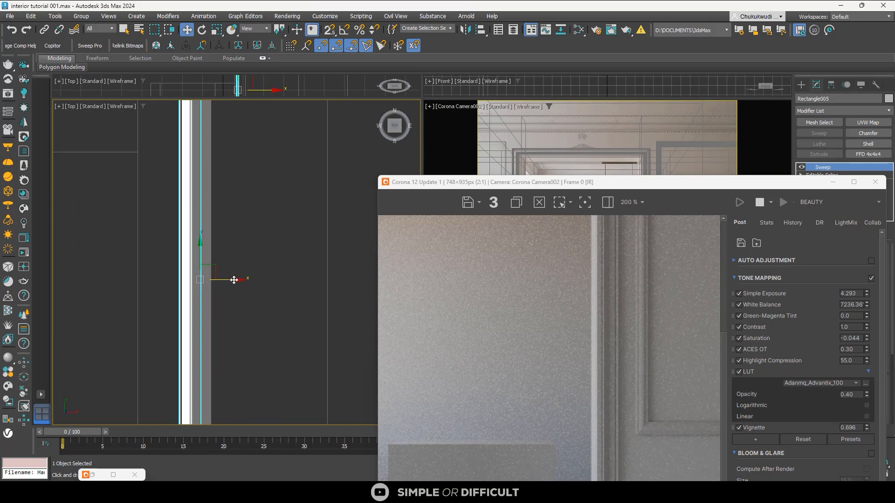
pyautogui.moveTo(234, 280)
pyautogui.mouseDown()
pyautogui.moveTo(211, 279)
pyautogui.moveTo(240, 276)
pyautogui.mouseUp()
pyautogui.scroll(3, 161, 287)
pyautogui.press('s')
# Select both panel mouldings right of the doorway in the Top view and check their alignment
pyautogui.scroll(-6, 239, 277)
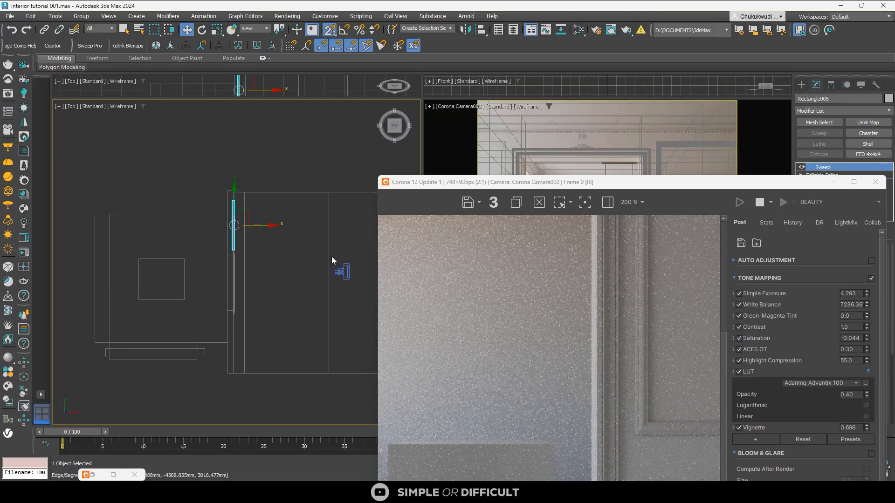
pyautogui.scroll(10, 260, 231)
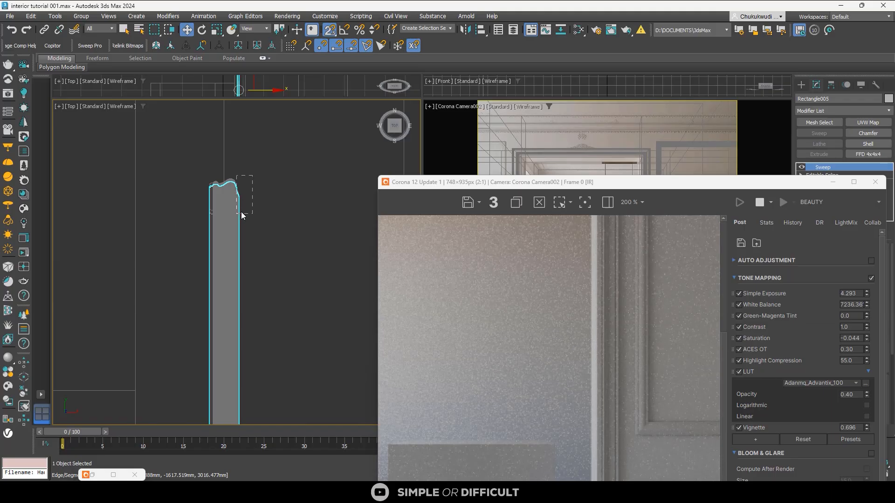
pyautogui.moveTo(241, 212); pyautogui.dragTo(242, 210)
pyautogui.moveTo(254, 173); pyautogui.dragTo(233, 214)
pyautogui.scroll(-3, 239, 175)
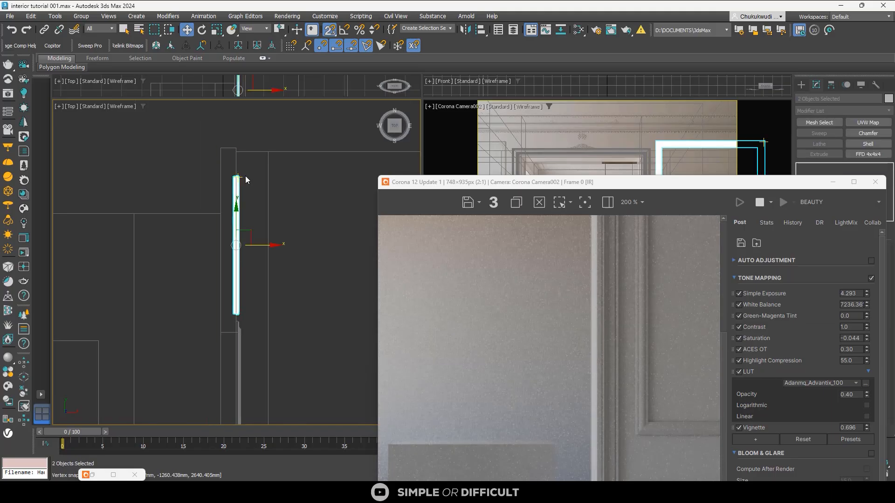
# Select the upper panel rectangle left of the doorway in an orbited view and paste the copied Sweep modifier onto it
pyautogui.keyDown('alt'); pyautogui.moveTo(274, 225); pyautogui.dragTo(229, 202, button='middle'); pyautogui.keyUp('alt')
pyautogui.scroll(-5, 230, 201)
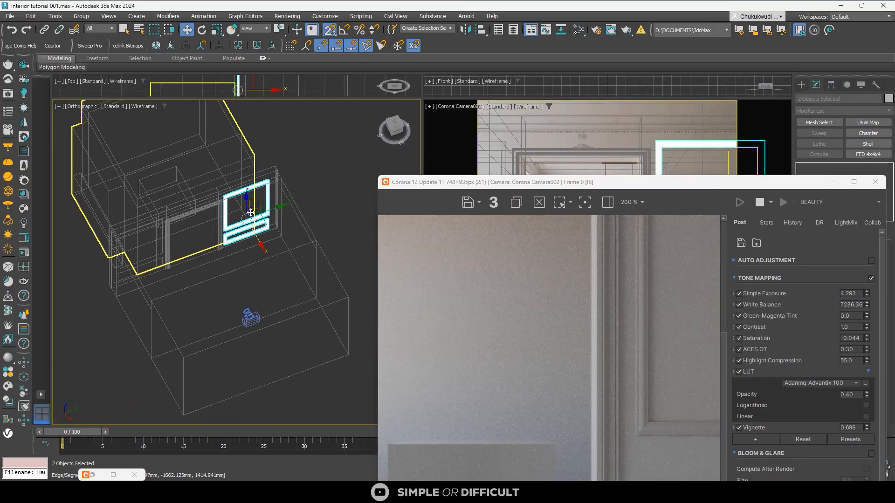
pyautogui.moveTo(225, 269); pyautogui.dragTo(304, 256, button='middle')
pyautogui.click(289, 256)
pyautogui.scroll(3, 222, 232)
pyautogui.moveTo(315, 224); pyautogui.dragTo(186, 292, button='middle')
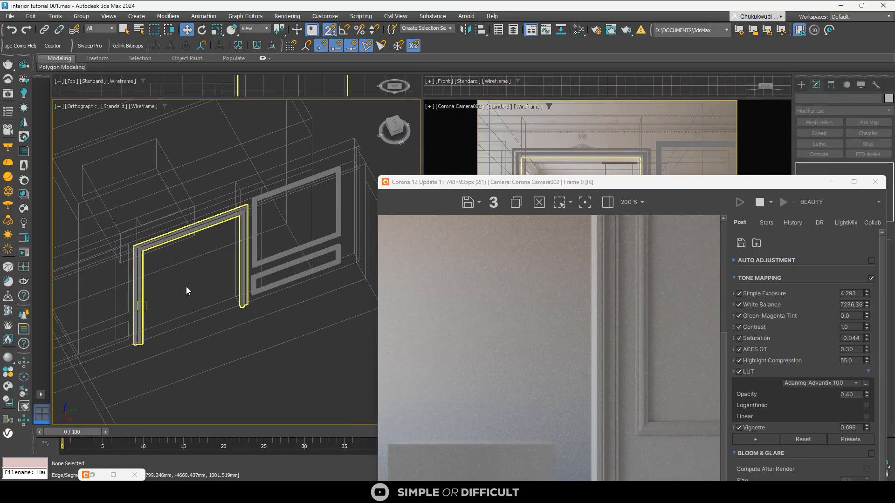
pyautogui.scroll(3, 133, 271)
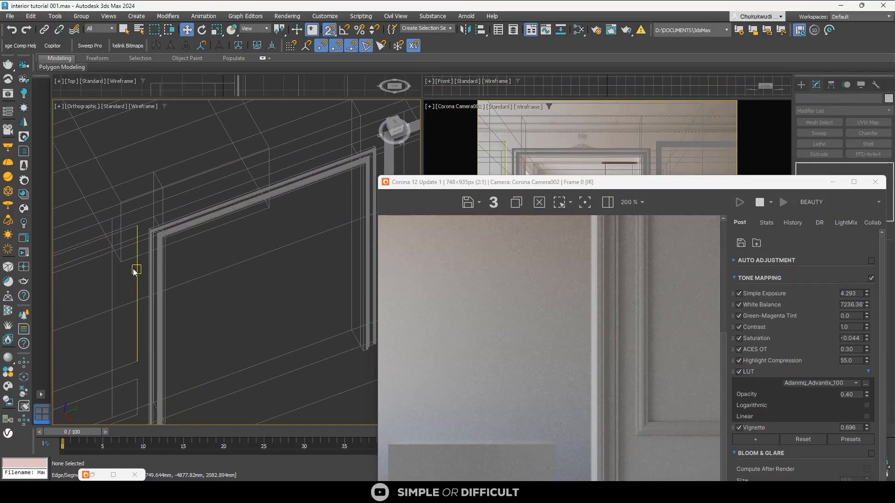
pyautogui.click(134, 271)
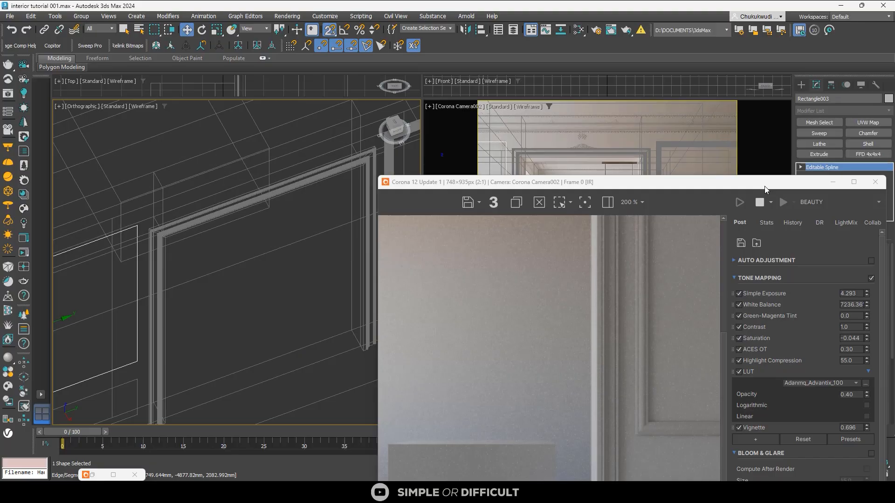
pyautogui.moveTo(766, 185); pyautogui.dragTo(525, 124)
pyautogui.scroll(-1, 380, 311)
pyautogui.scroll(-1, 380, 313)
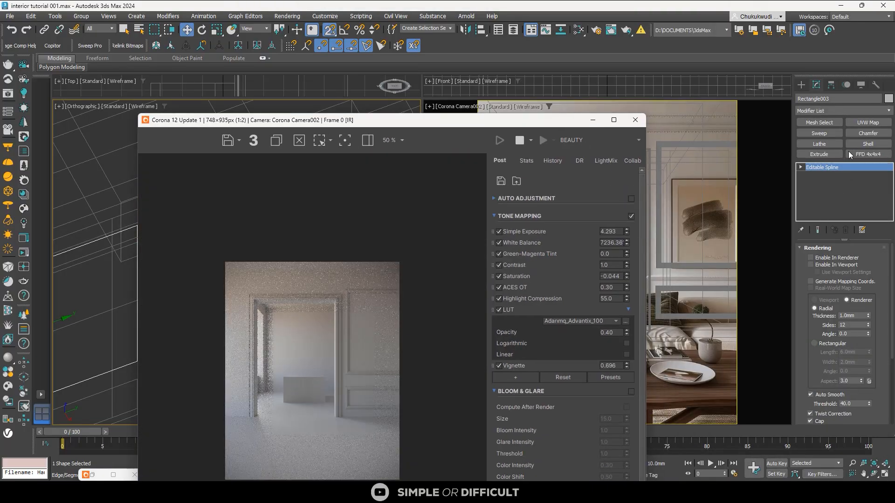
pyautogui.rightClick(837, 166)
pyautogui.click(840, 172)
# Paste the copied Sweep modifier onto the lower panel rectangle left of the doorway
pyautogui.moveTo(463, 121); pyautogui.dragTo(674, 127)
pyautogui.scroll(-2, 184, 289)
pyautogui.scroll(5, 212, 210)
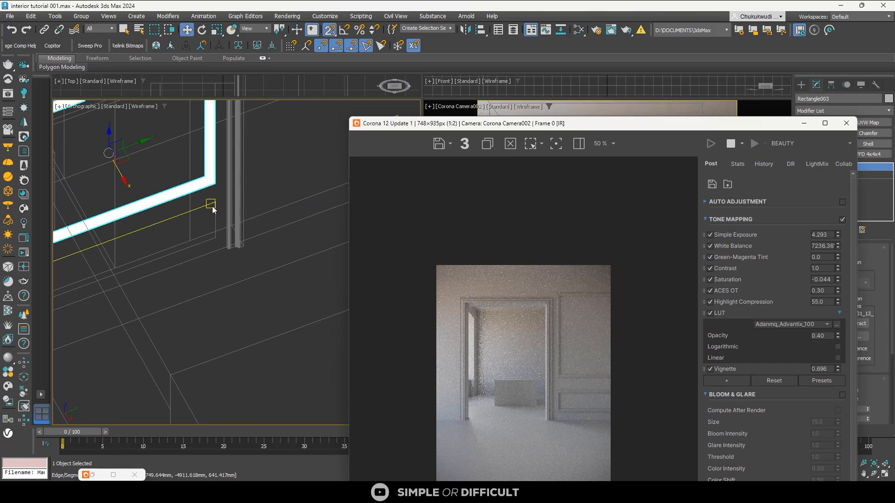
pyautogui.click(247, 205)
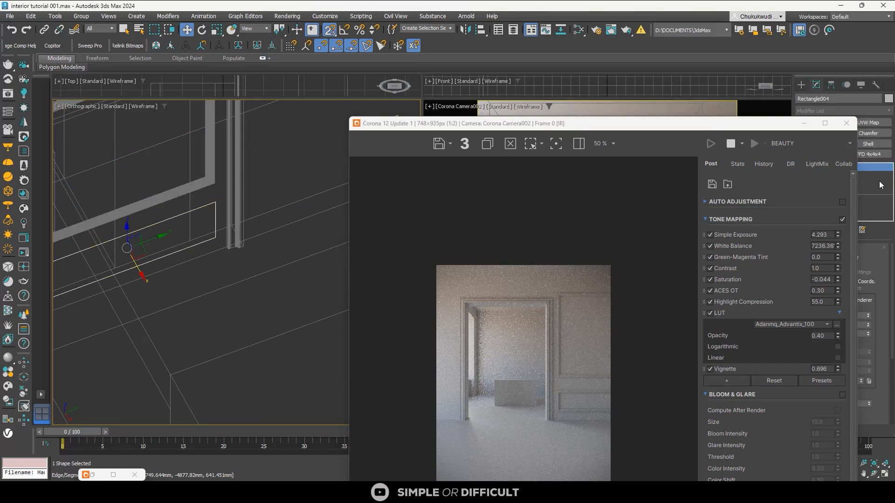
pyautogui.rightClick(877, 181)
pyautogui.moveTo(787, 133); pyautogui.dragTo(667, 140)
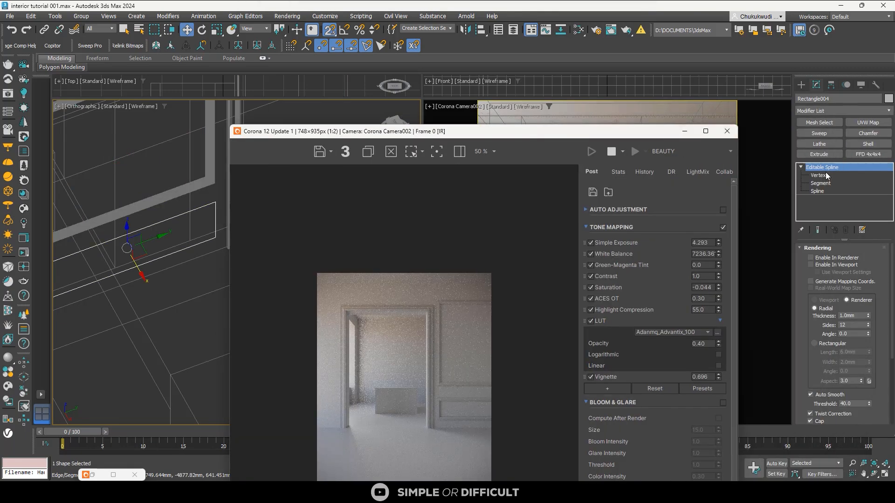
pyautogui.rightClick(827, 168)
pyautogui.click(830, 174)
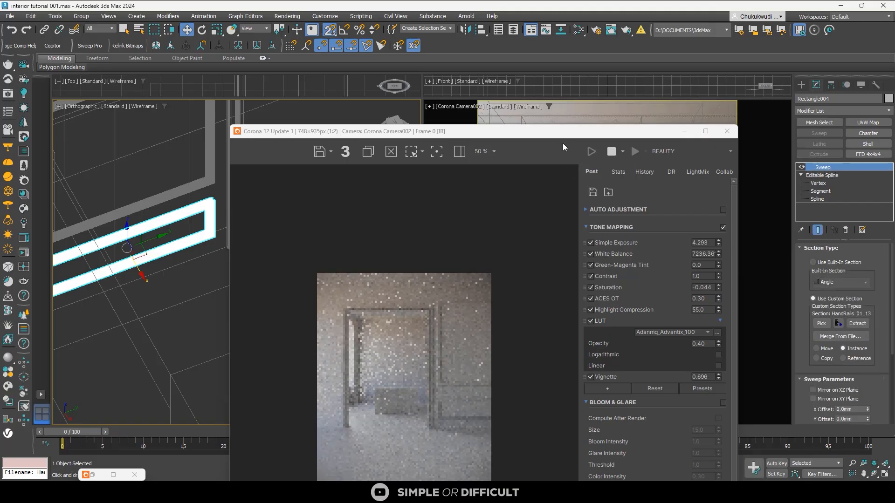
pyautogui.moveTo(563, 133); pyautogui.dragTo(765, 180)
# Return to the Top view and select the upper panel moulding right of the doorway
pyautogui.scroll(-4, 185, 265)
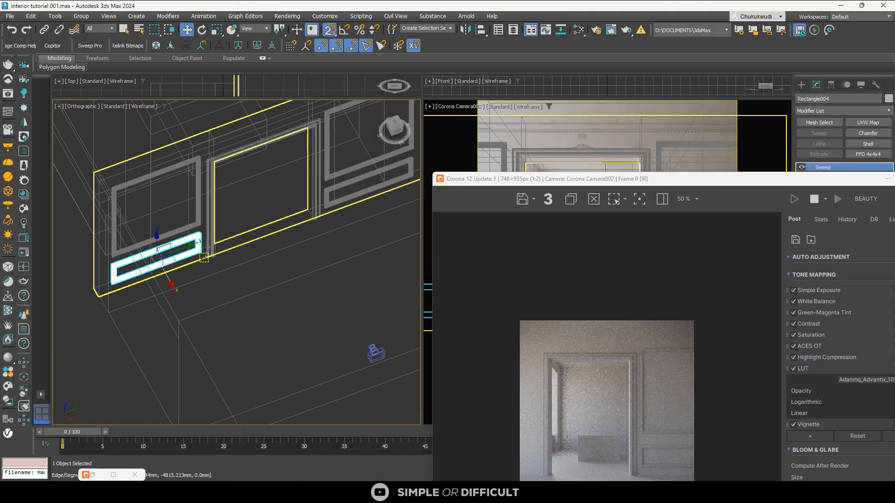
pyautogui.press('t')
pyautogui.press('z')
pyautogui.scroll(-5, 223, 236)
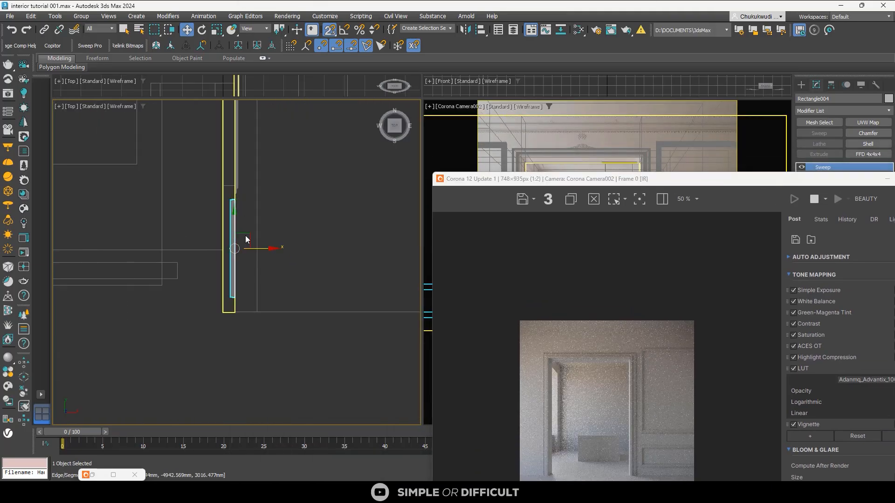
pyautogui.moveTo(256, 203); pyautogui.dragTo(257, 313, button='middle')
pyautogui.scroll(5, 247, 148)
pyautogui.scroll(3, 247, 147)
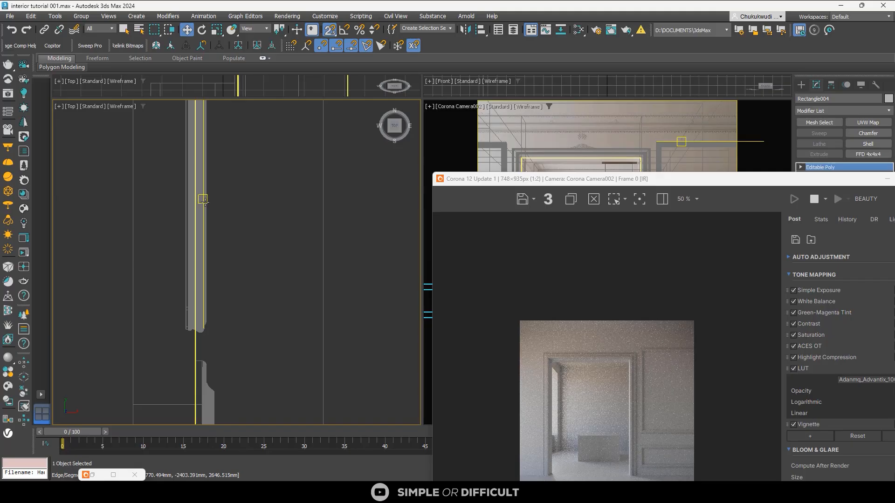
pyautogui.click(204, 197)
pyautogui.click(187, 227)
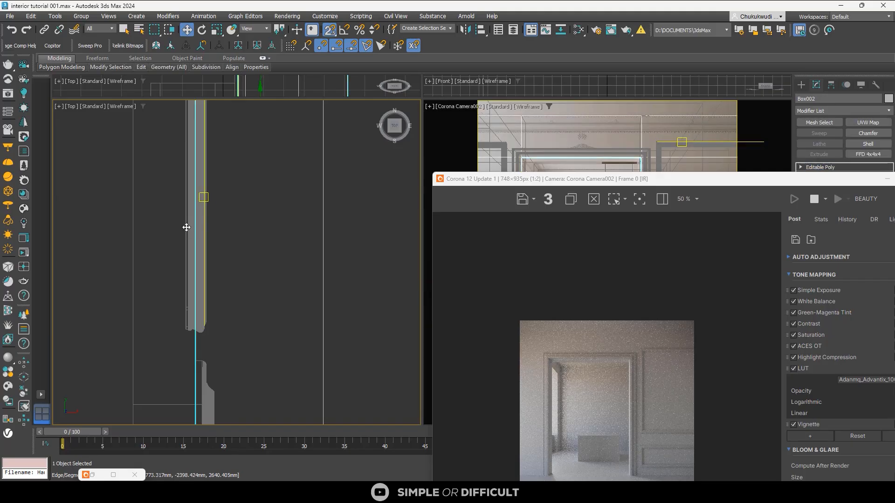
# Move the render window out of the way and copy the selected moulding's X position value
pyautogui.scroll(-2, 197, 230)
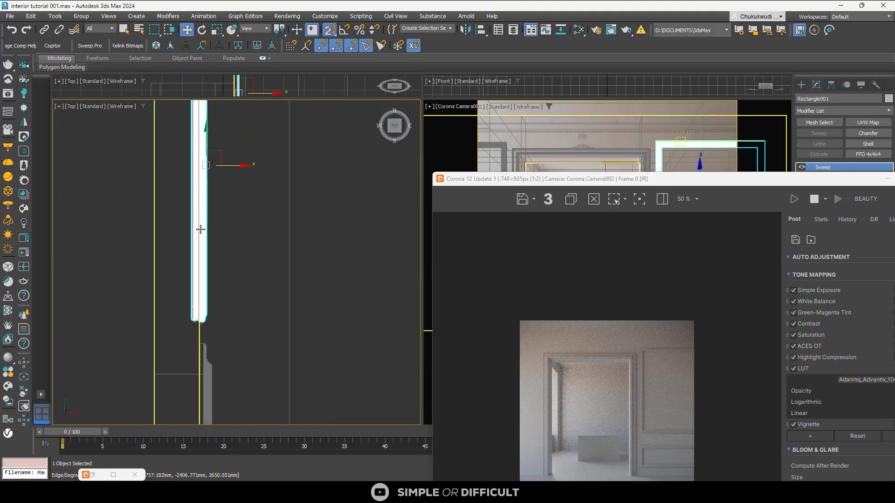
pyautogui.moveTo(600, 183); pyautogui.dragTo(658, 7)
pyautogui.scroll(-3, 247, 196)
pyautogui.moveTo(683, 40); pyautogui.dragTo(894, 56)
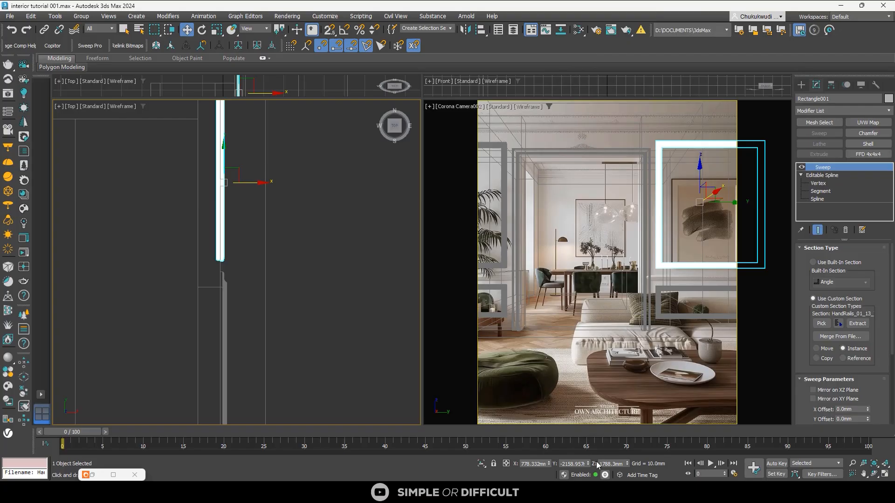
pyautogui.scroll(2, 239, 167)
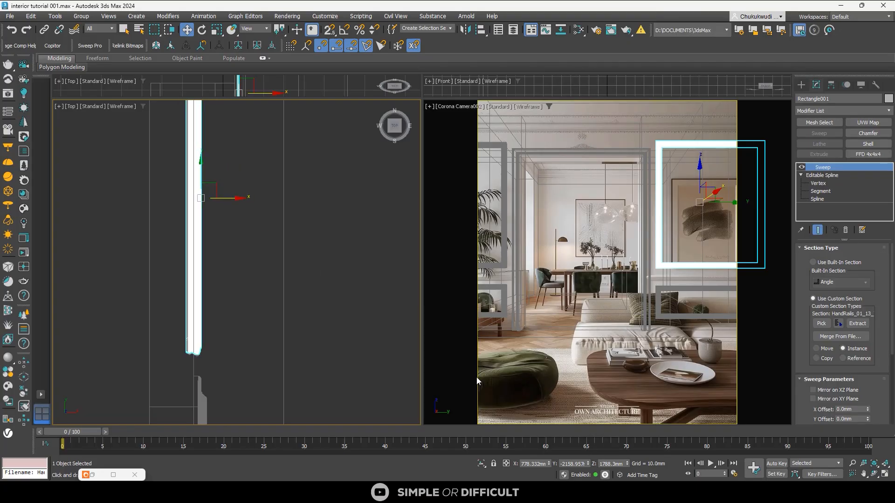
pyautogui.doubleClick(540, 464)
# Set the X position of the upper panel moulding left of the doorway to 778.332 mm
pyautogui.scroll(-6, 195, 233)
pyautogui.scroll(6, 193, 290)
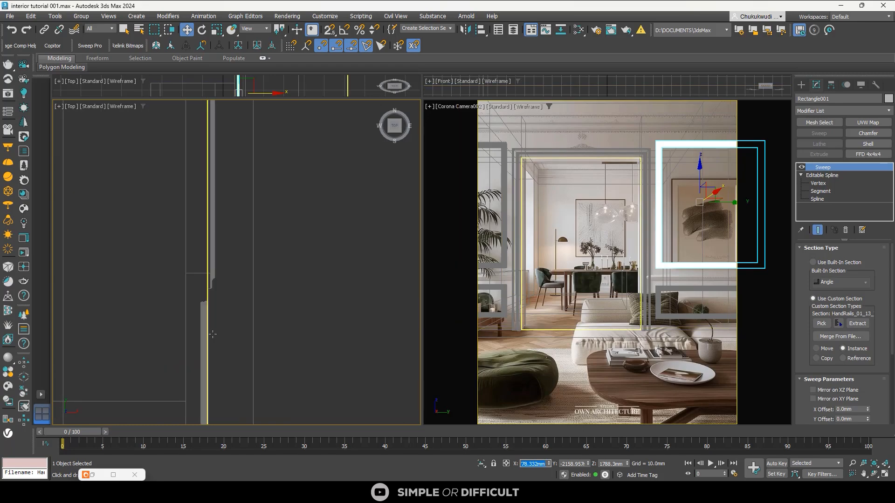
pyautogui.scroll(1, 202, 329)
pyautogui.click(207, 326)
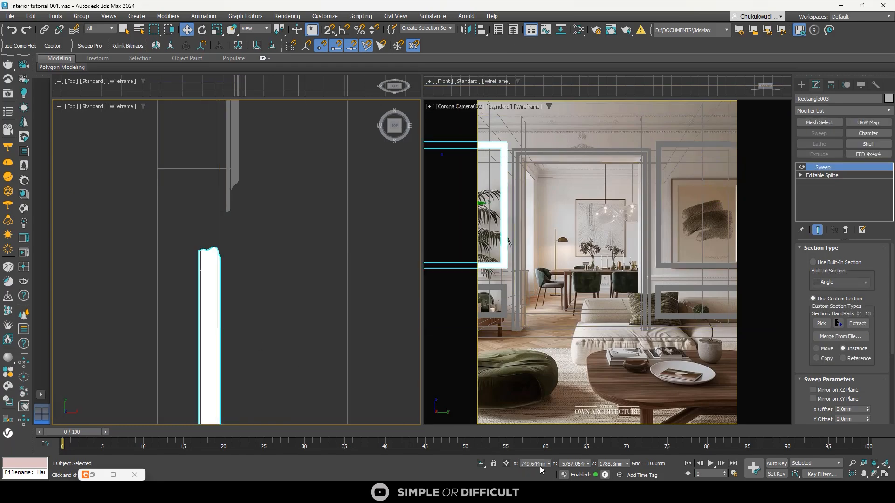
pyautogui.press('Return')
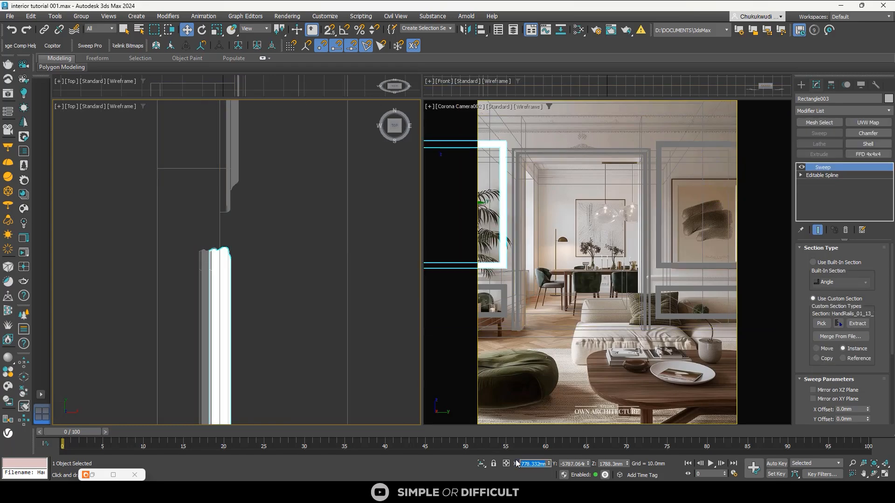
# Set the X position of the lower panel moulding left of the doorway to 778.332 mm
pyautogui.hotkey('ctrl', 'z')
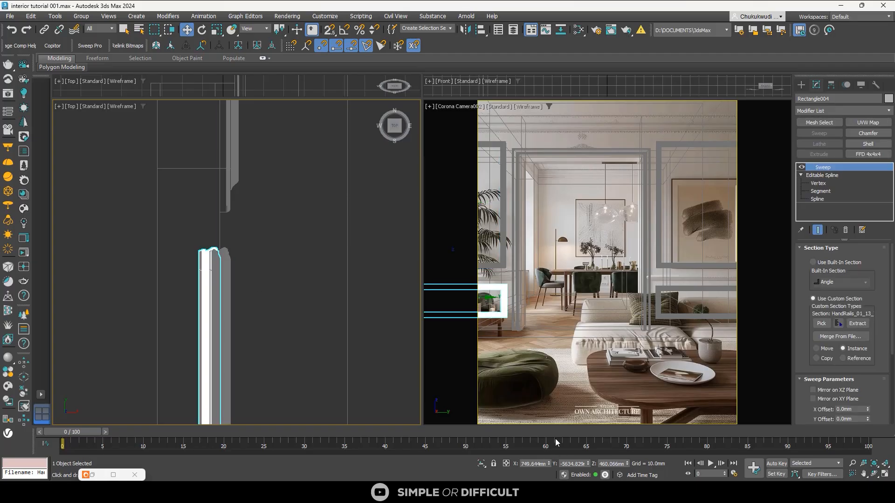
pyautogui.doubleClick(541, 463)
pyautogui.write('778.332')
pyautogui.press('Return')
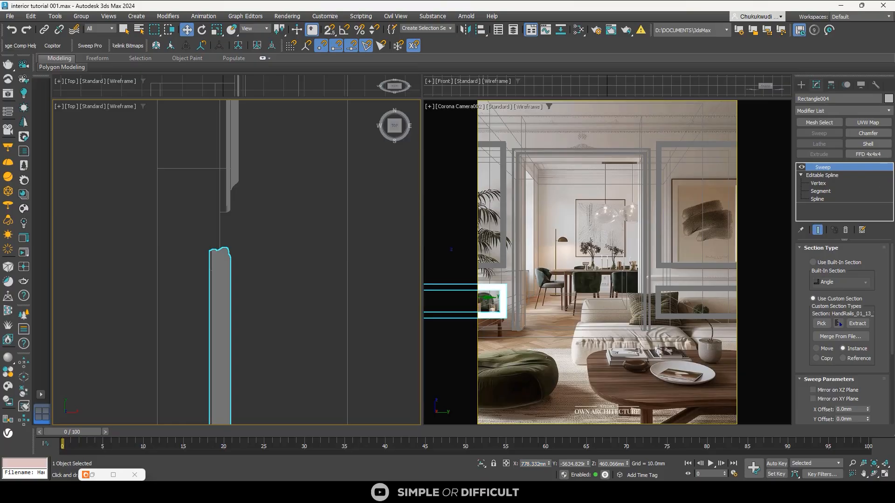
# Bring the render window back and examine the panel mouldings on both sides of the doorway up close
pyautogui.moveTo(894, 57); pyautogui.dragTo(174, 31)
pyautogui.scroll(2, 111, 287)
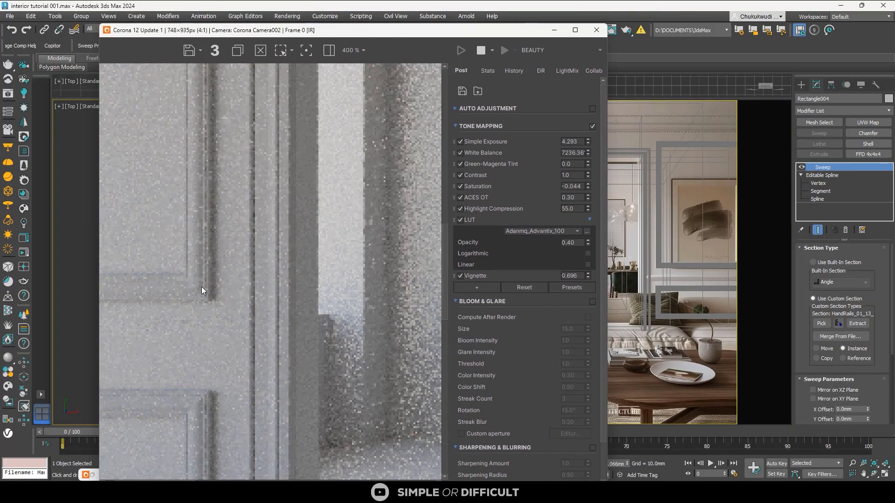
pyautogui.scroll(-2, 184, 284)
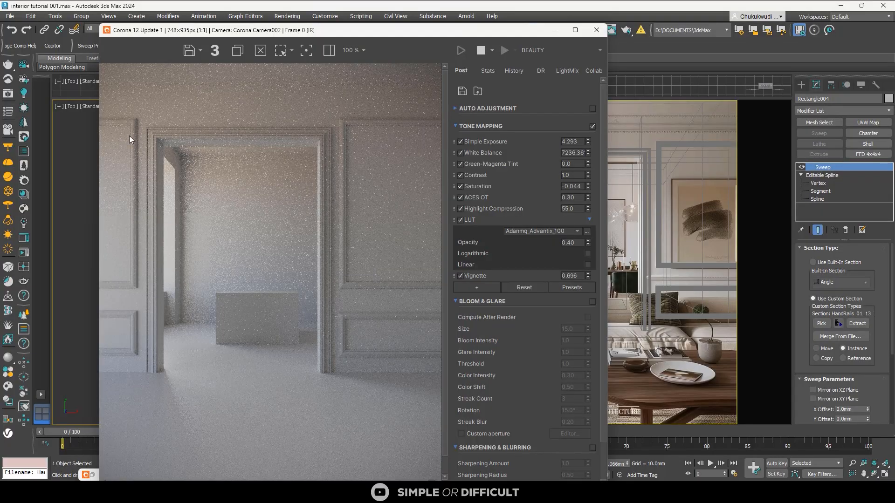
pyautogui.scroll(-1, 130, 135)
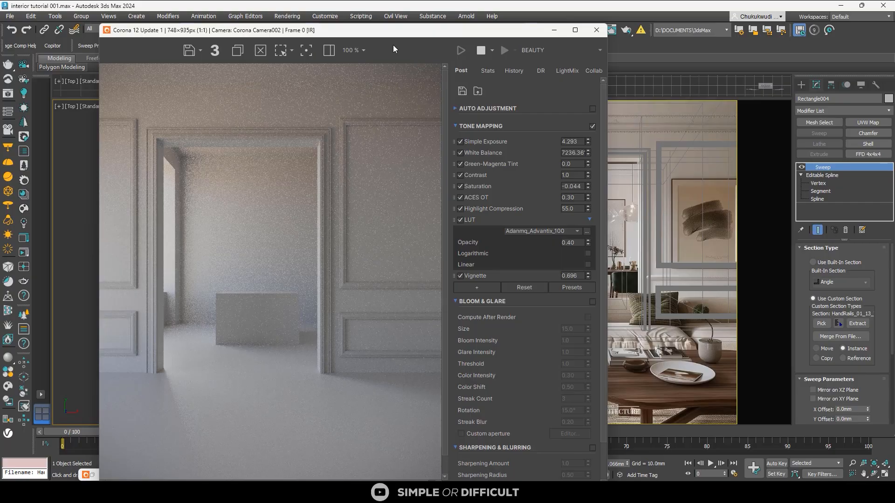
pyautogui.scroll(1, 338, 300)
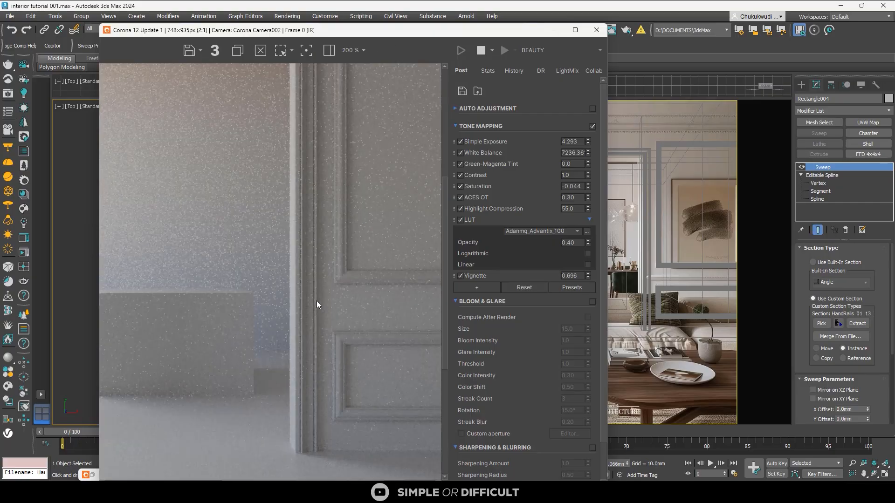
pyautogui.scroll(-1, 317, 303)
pyautogui.scroll(-1, 416, 300)
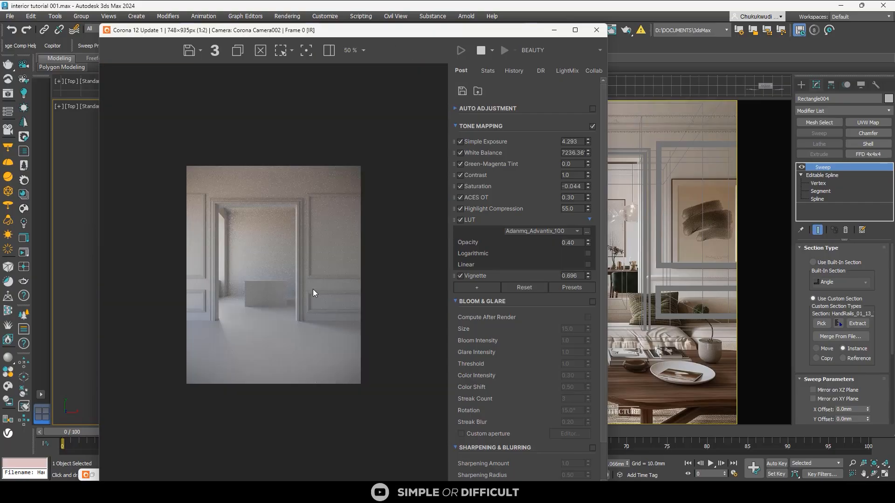
pyautogui.scroll(1, 308, 285)
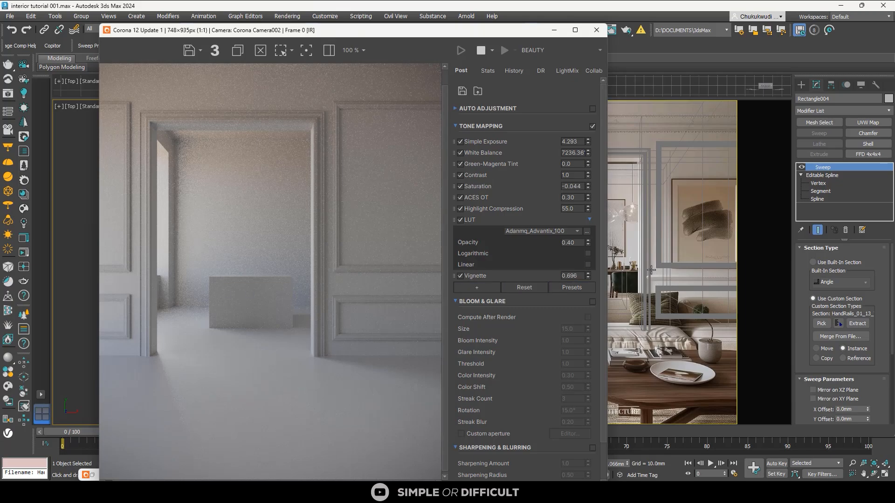
# Draw a straight horizontal line with AutoGrid enabled on the wall right of the doorway, between the upper and lower panel mouldings
pyautogui.moveTo(489, 35); pyautogui.dragTo(403, 39)
pyautogui.click(802, 85)
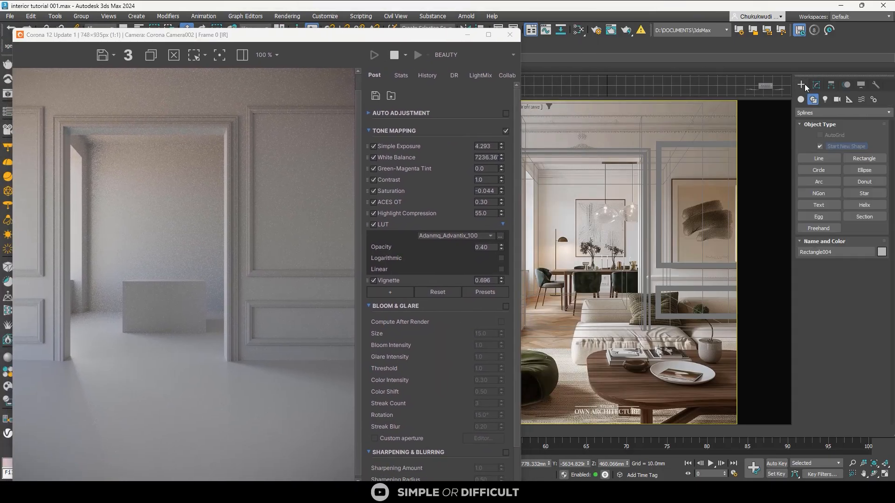
pyautogui.click(820, 155)
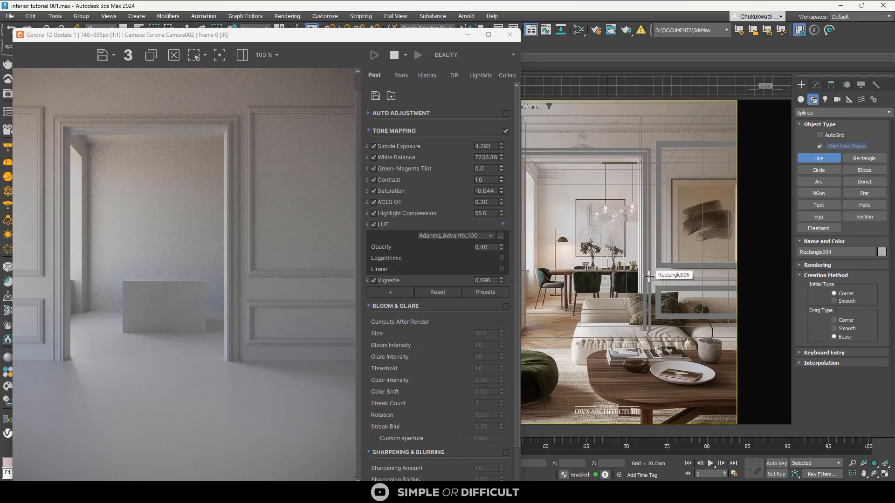
pyautogui.click(649, 277)
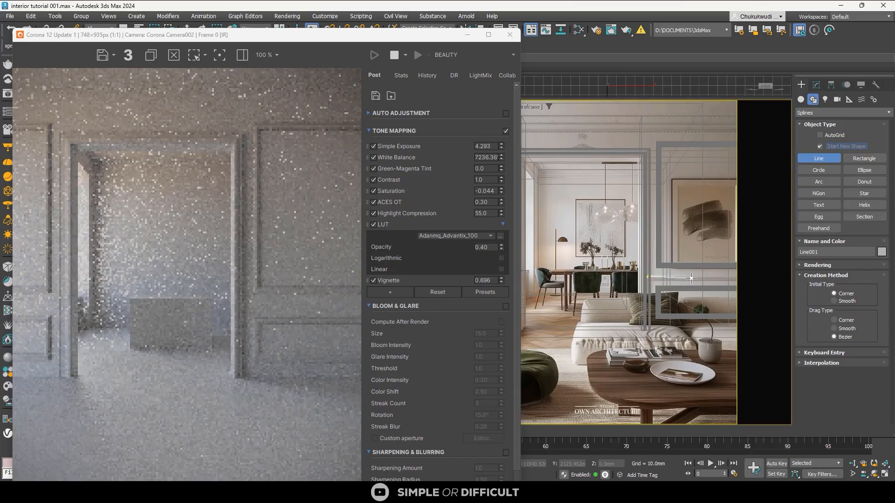
pyautogui.rightClick(692, 278)
pyautogui.click(831, 137)
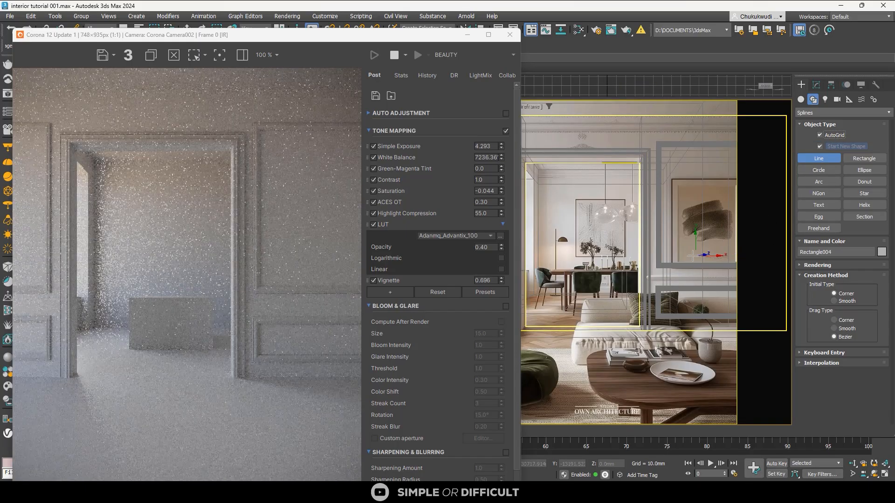
pyautogui.click(651, 277)
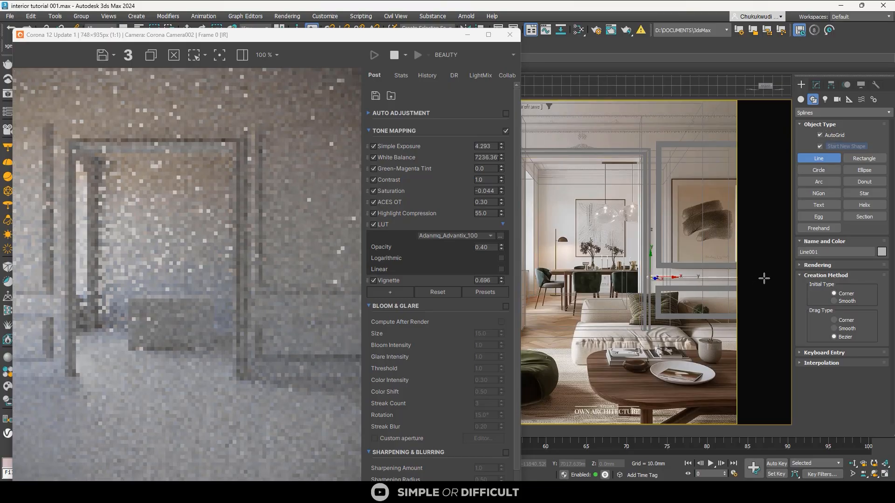
pyautogui.click(762, 278)
pyautogui.rightClick(754, 278)
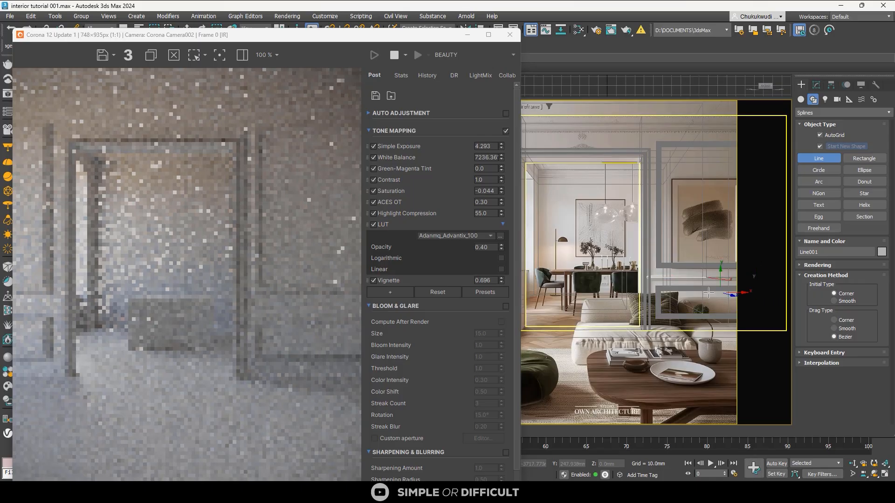
pyautogui.rightClick(748, 289)
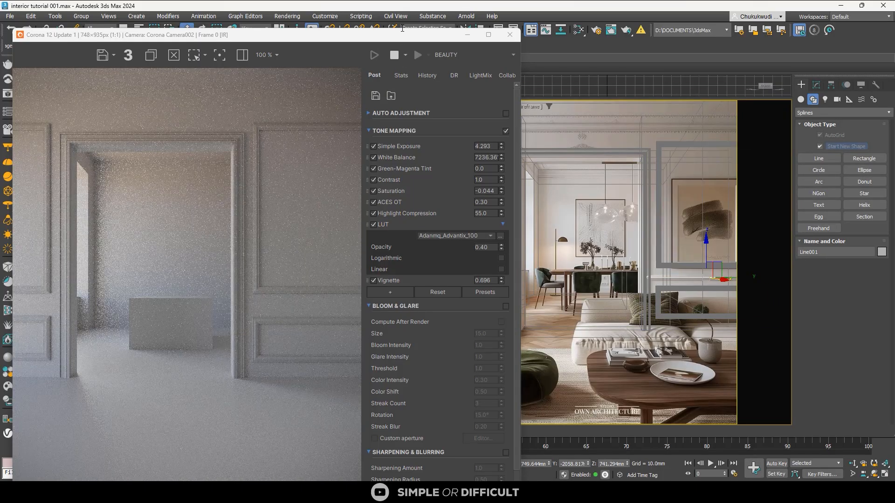
# Move the render window off the Top view and nudge the new line slightly downward
pyautogui.moveTo(433, 35); pyautogui.dragTo(561, 114)
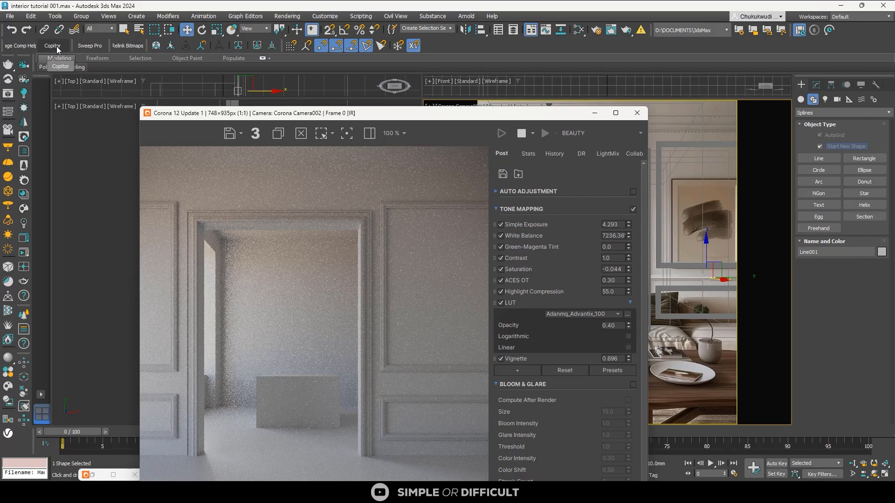
pyautogui.click(705, 248)
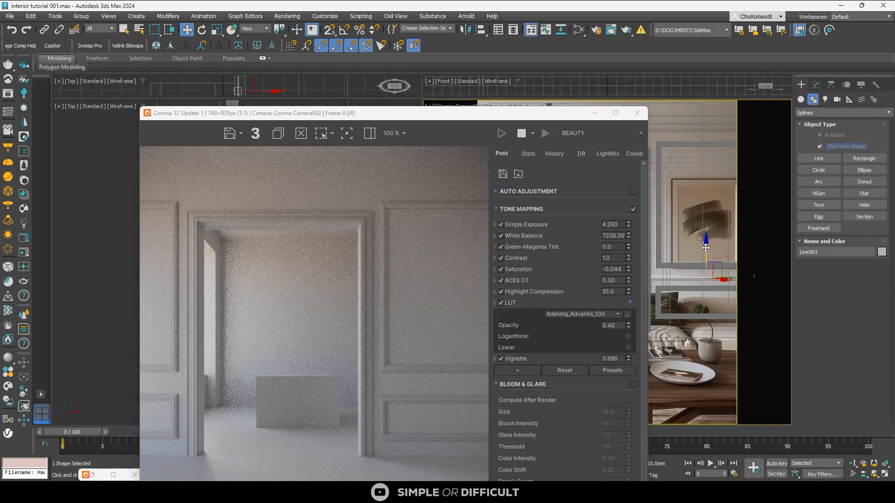
pyautogui.moveTo(706, 248); pyautogui.dragTo(708, 249)
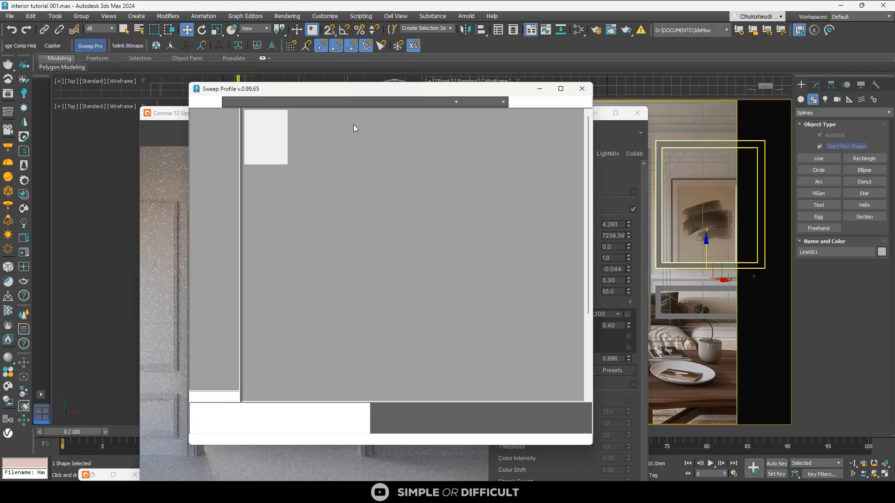
# Sweep the new line with the first profile in the fourth row of the Casings-A-part-4 library and close Sweep Profile
pyautogui.click(350, 102)
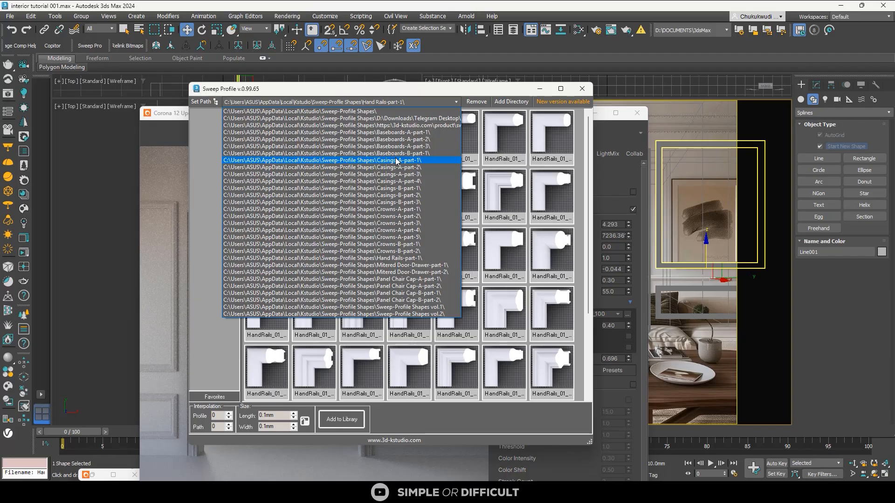
pyautogui.click(396, 161)
pyautogui.click(385, 103)
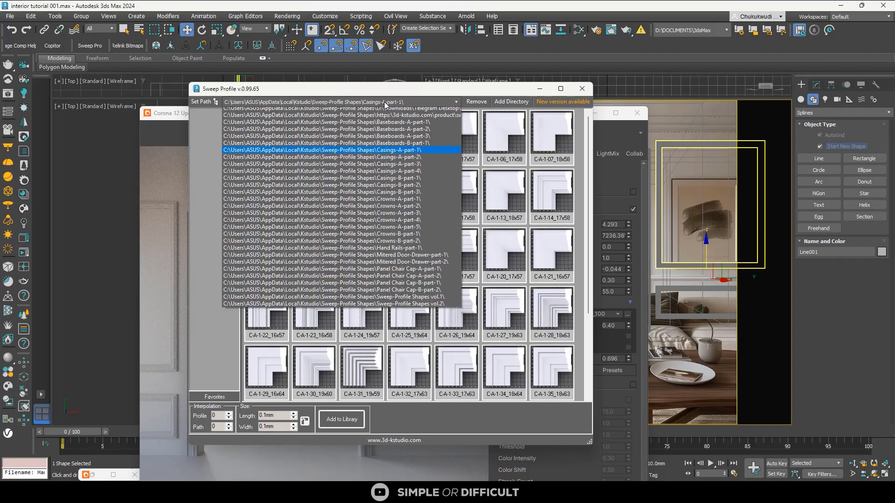
pyautogui.click(401, 181)
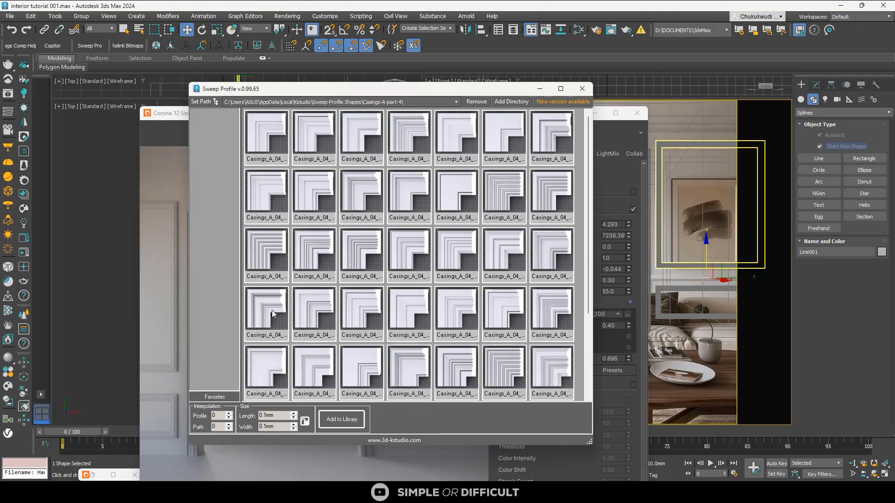
pyautogui.click(269, 306)
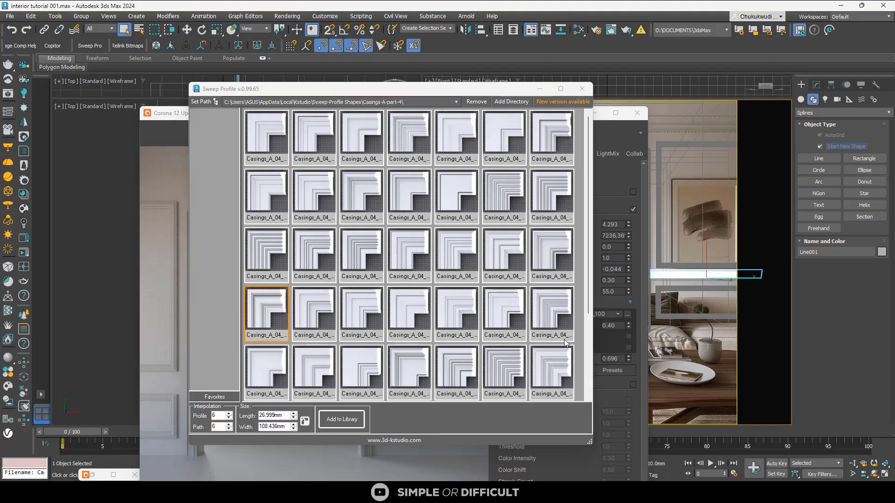
pyautogui.click(581, 89)
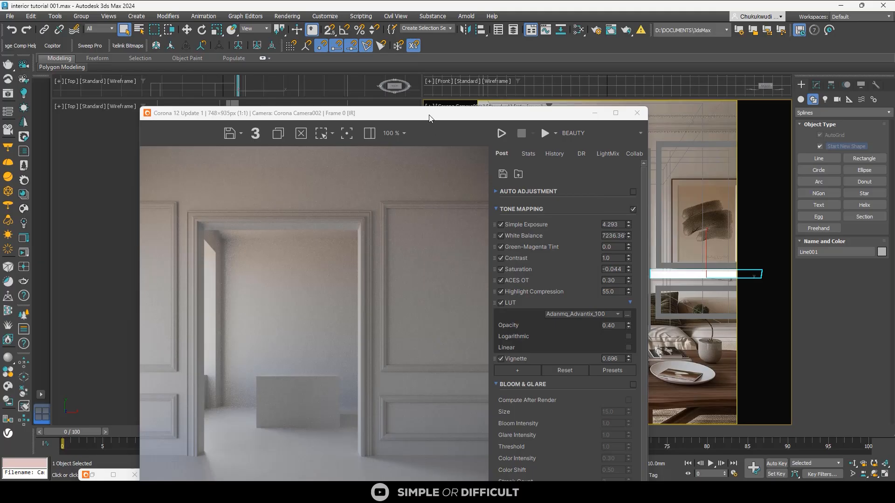
# Uncover the end of the swept rail in the Top view and restart the interactive render
pyautogui.moveTo(429, 118); pyautogui.dragTo(631, 247)
pyautogui.scroll(-3, 236, 248)
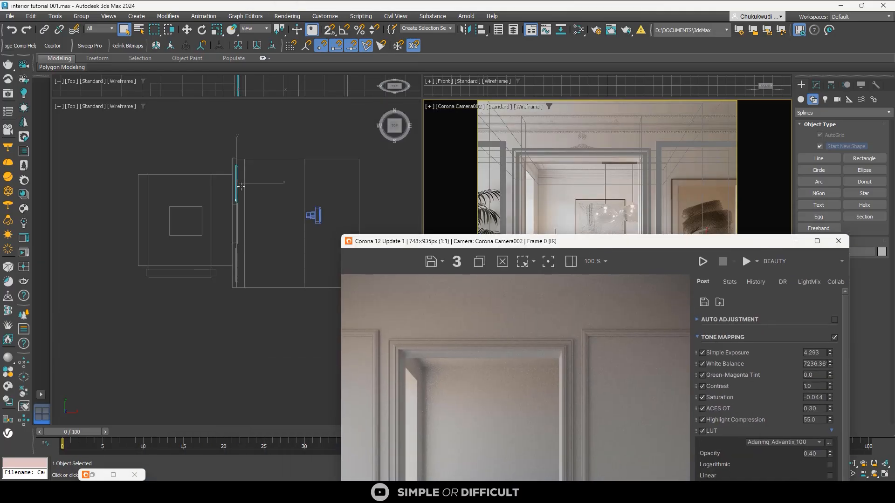
pyautogui.scroll(6, 239, 186)
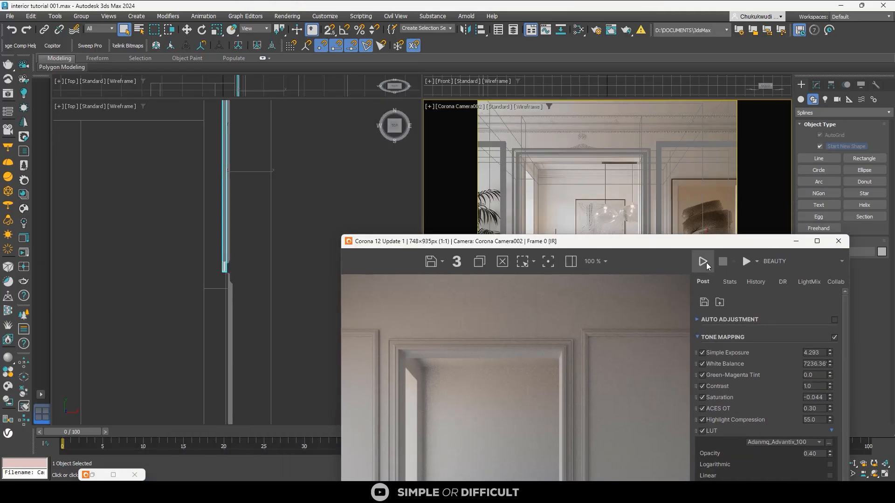
pyautogui.click(704, 262)
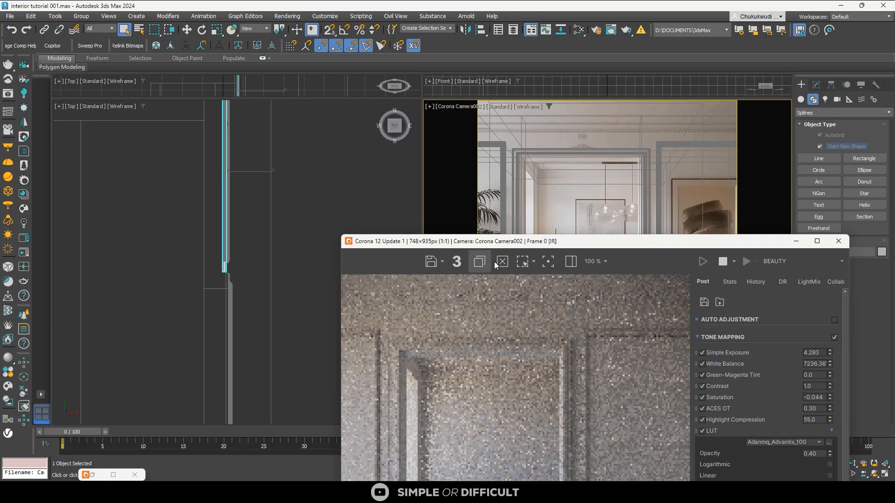
# Move the swept rail out of the wall along X to about 774 mm and check it in the render
pyautogui.moveTo(522, 240); pyautogui.dragTo(494, 119)
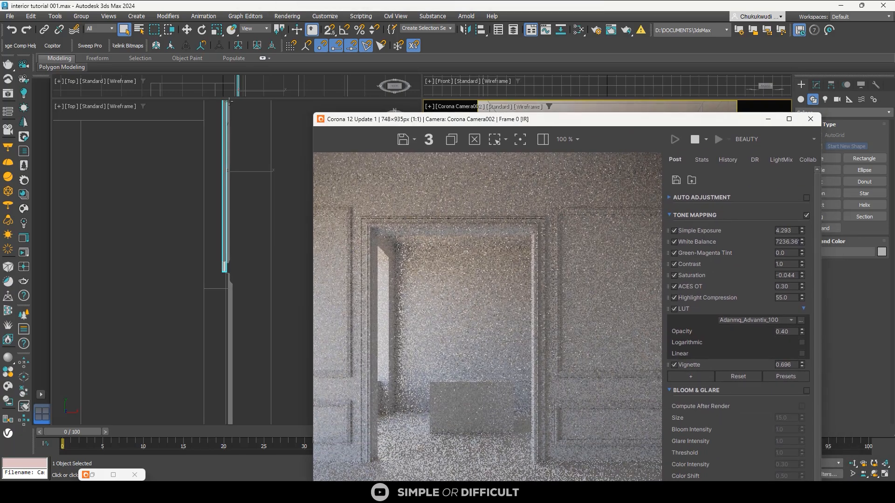
pyautogui.click(186, 30)
pyautogui.scroll(4, 225, 178)
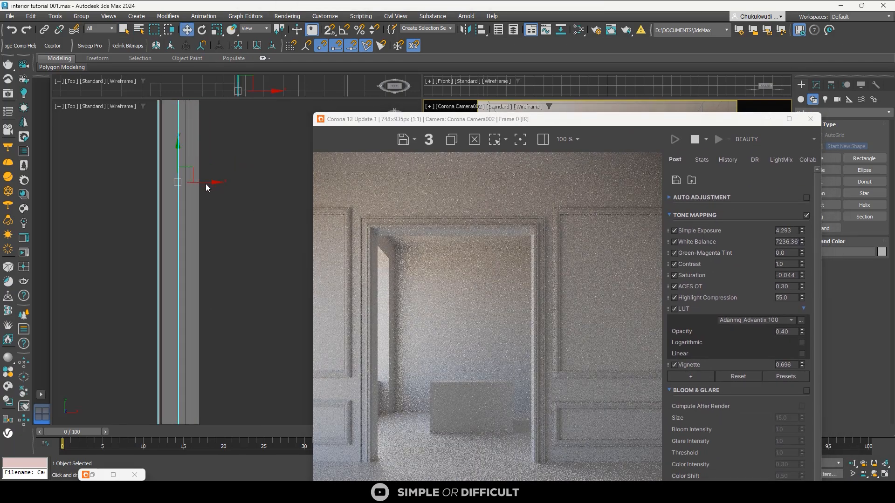
pyautogui.click(211, 183)
pyautogui.moveTo(448, 122); pyautogui.dragTo(555, 24)
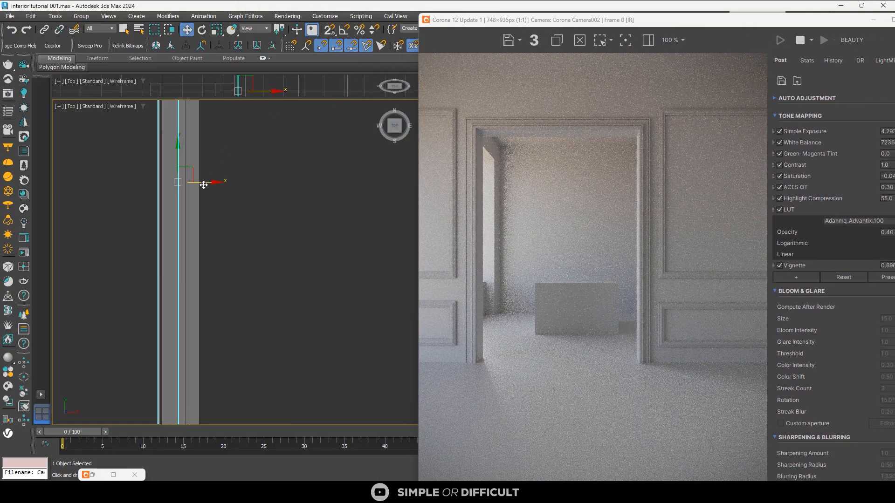
pyautogui.moveTo(204, 182); pyautogui.dragTo(221, 185)
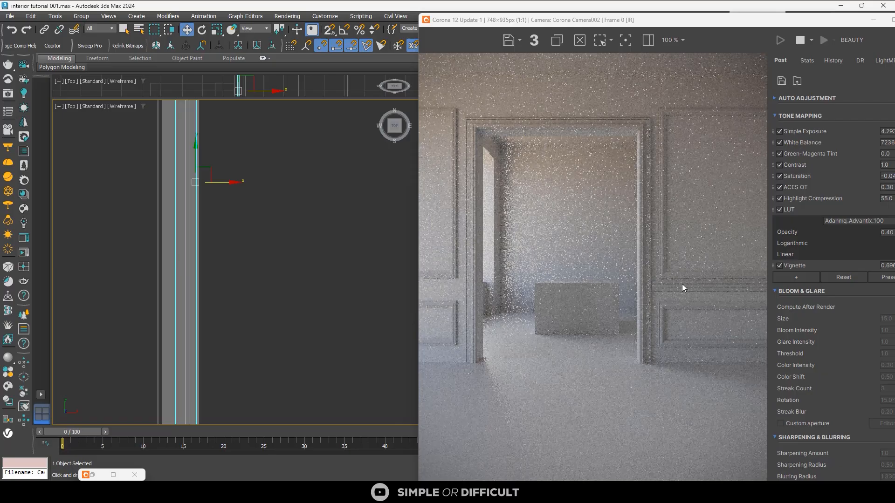
pyautogui.scroll(2, 681, 284)
pyautogui.scroll(-2, 539, 282)
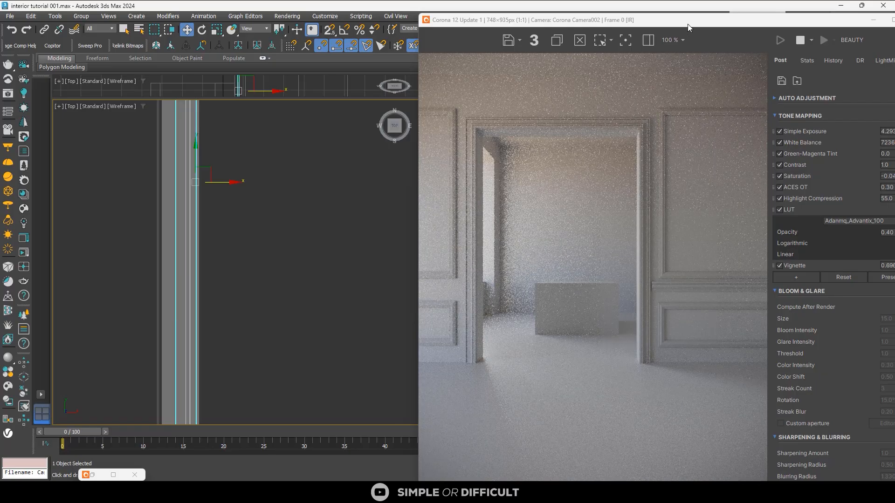
# Lower the rail between the panels to a Z position of about 690 mm and inspect it in the render
pyautogui.moveTo(687, 24); pyautogui.dragTo(229, 43)
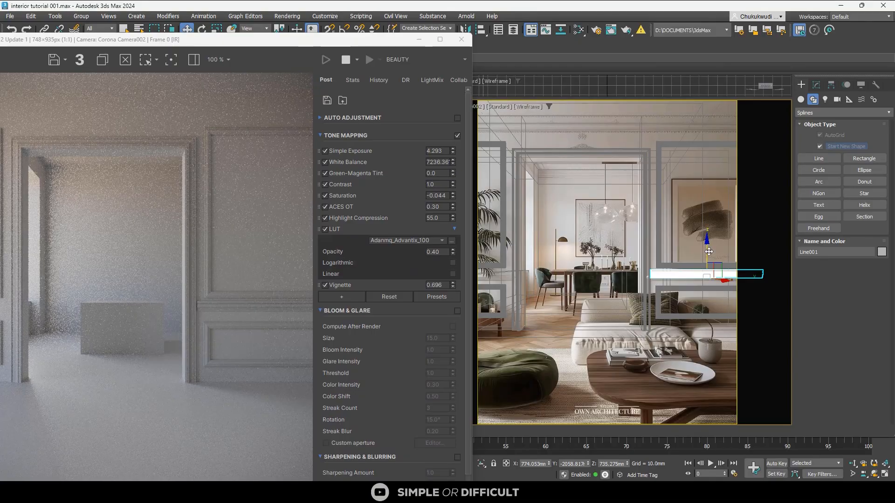
pyautogui.moveTo(707, 251); pyautogui.dragTo(707, 256)
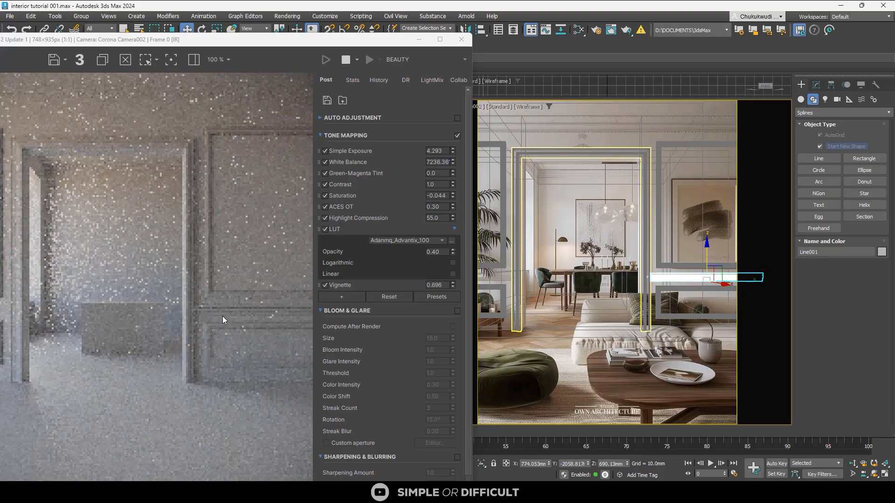
pyautogui.scroll(2, 222, 316)
pyautogui.scroll(-1, 157, 251)
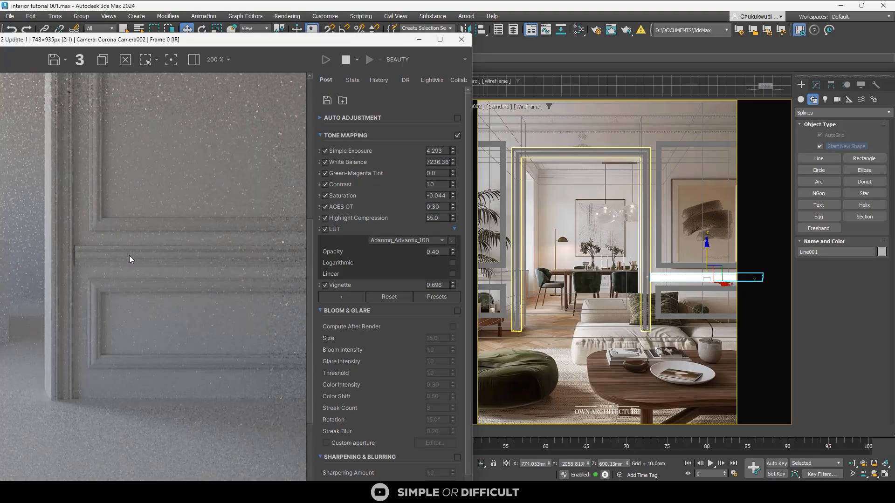
# Slide the rail along Y towards the door casing in the Top view and inspect their joint in the render
pyautogui.moveTo(199, 42); pyautogui.dragTo(573, 107)
pyautogui.scroll(-3, 174, 175)
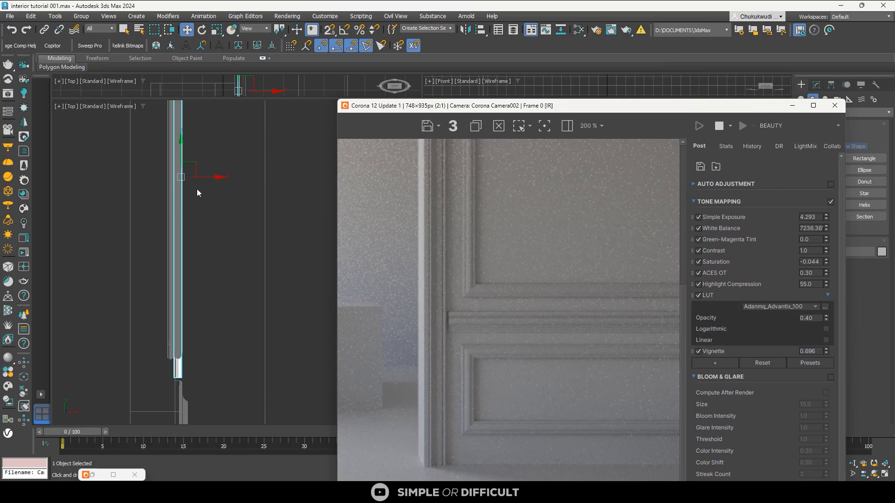
pyautogui.moveTo(181, 148); pyautogui.dragTo(181, 155)
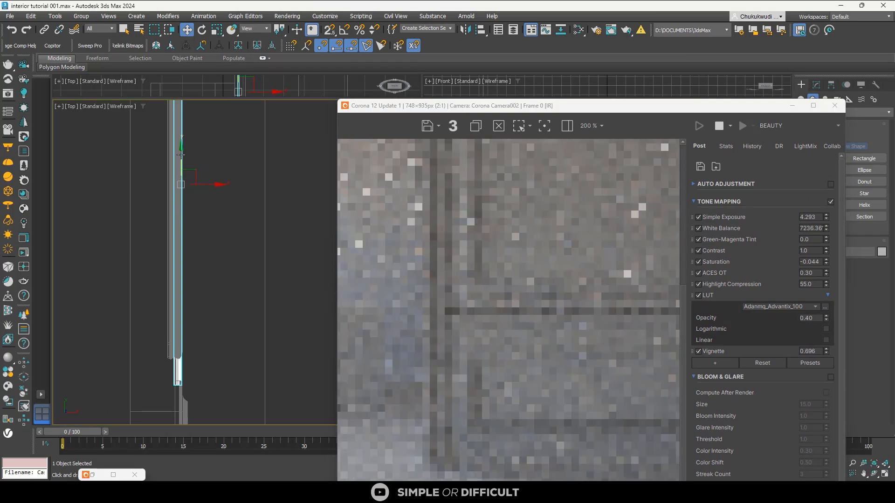
pyautogui.scroll(3, 432, 319)
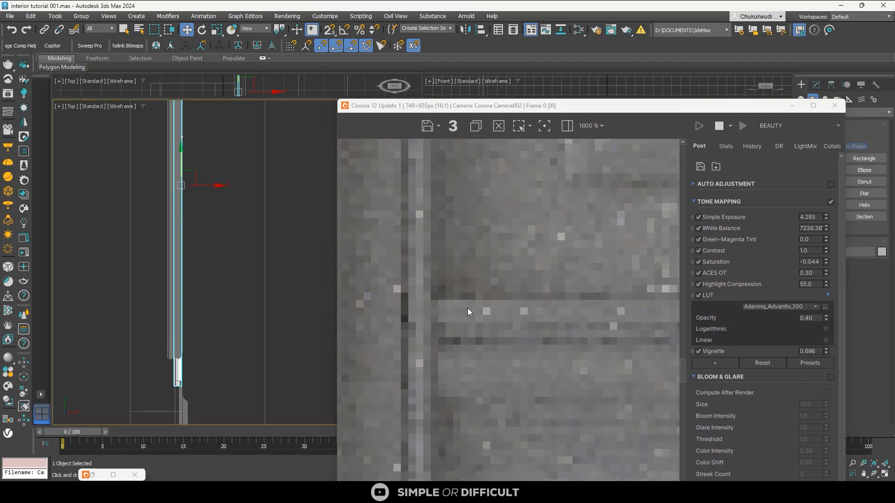
pyautogui.scroll(-3, 477, 293)
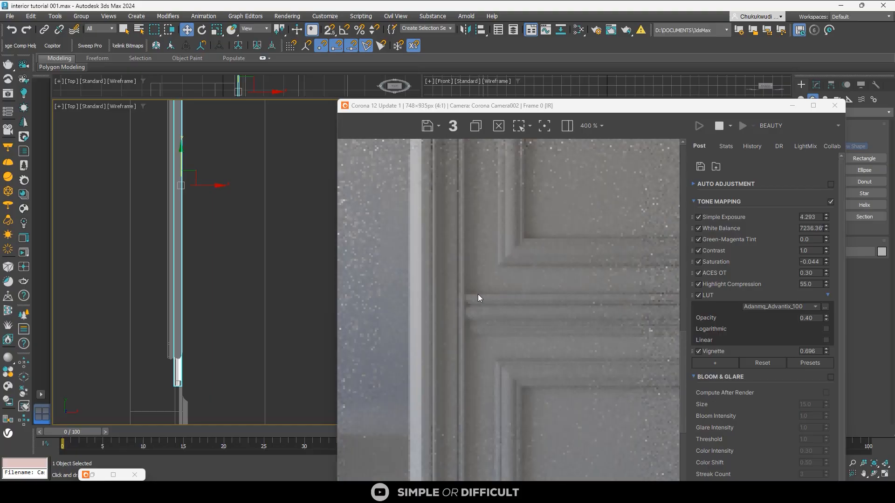
pyautogui.scroll(-1, 499, 309)
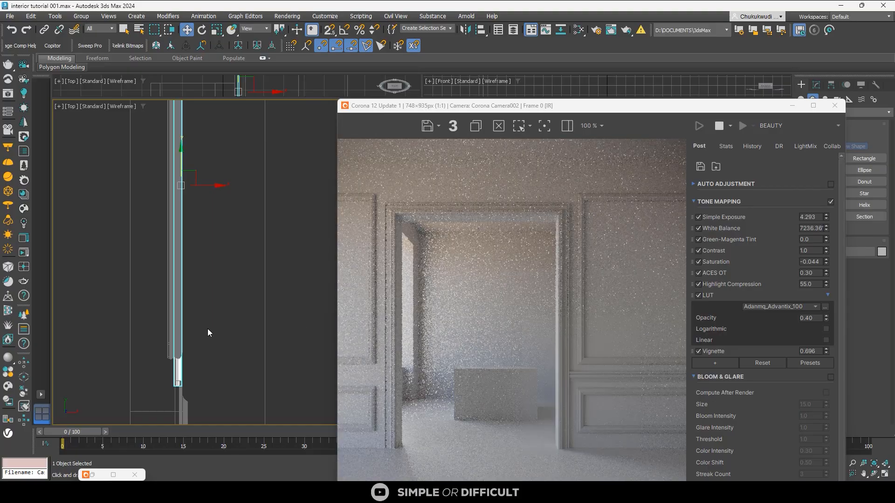
# Snap the rail's back edge to the wall line in the Top view and check its depth in the render
pyautogui.scroll(4, 164, 384)
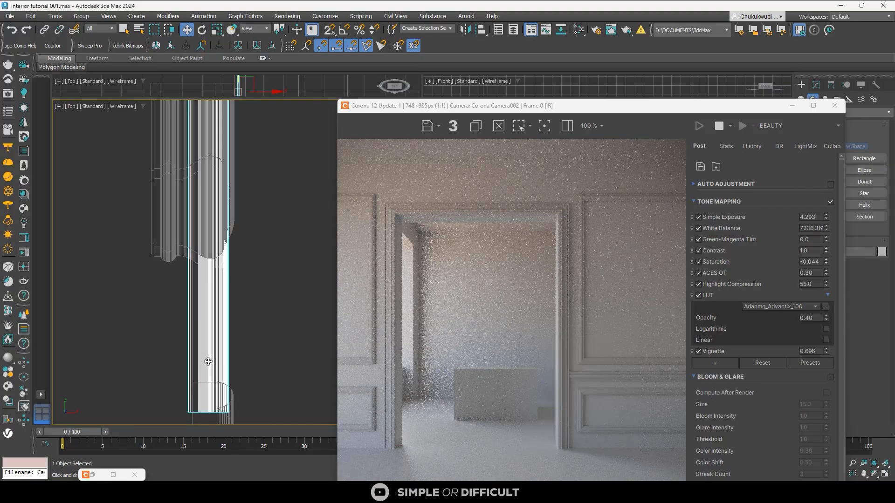
pyautogui.moveTo(208, 360); pyautogui.dragTo(211, 360)
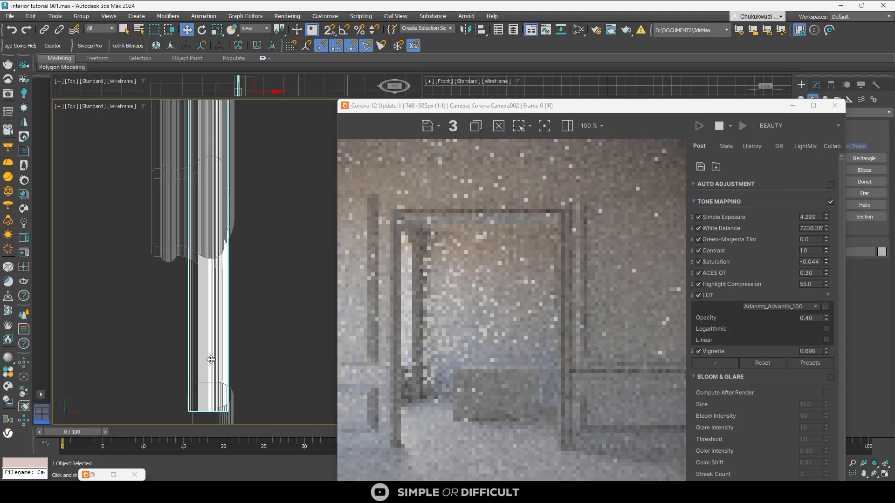
pyautogui.scroll(-5, 230, 180)
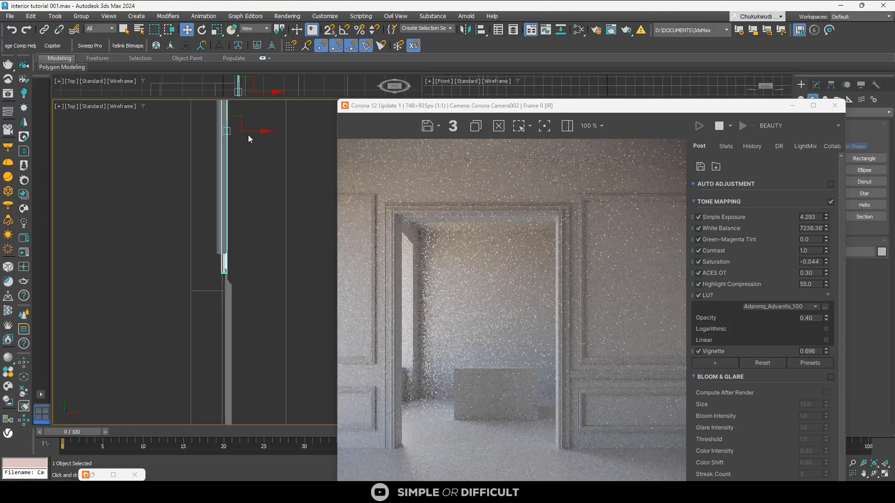
pyautogui.scroll(6, 228, 225)
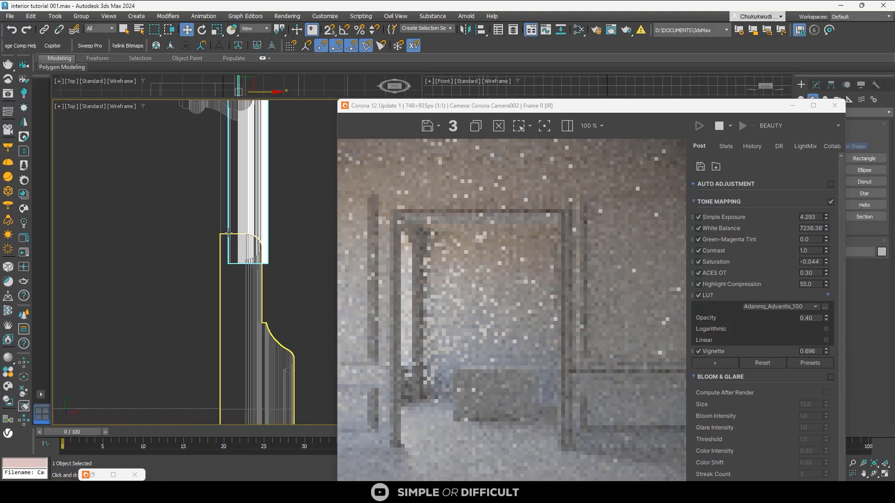
pyautogui.press('s')
pyautogui.moveTo(226, 217); pyautogui.dragTo(210, 227)
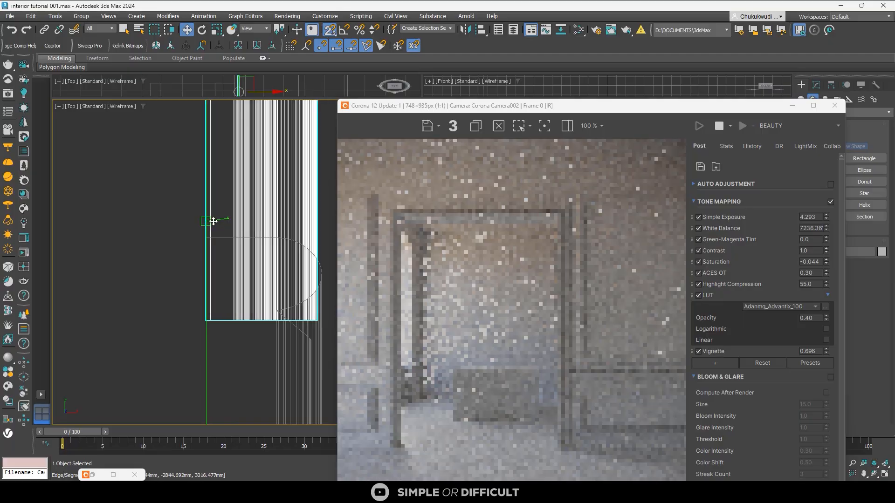
pyautogui.scroll(3, 513, 317)
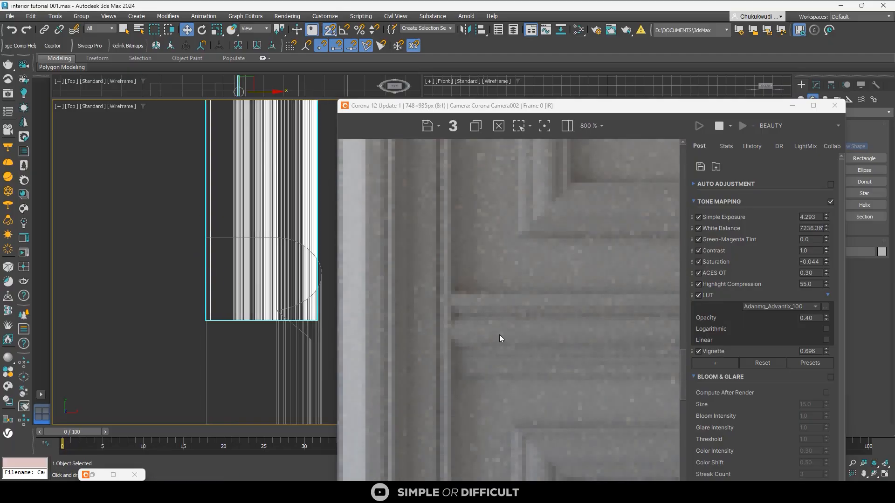
pyautogui.scroll(-1, 499, 335)
pyautogui.scroll(-4, 211, 311)
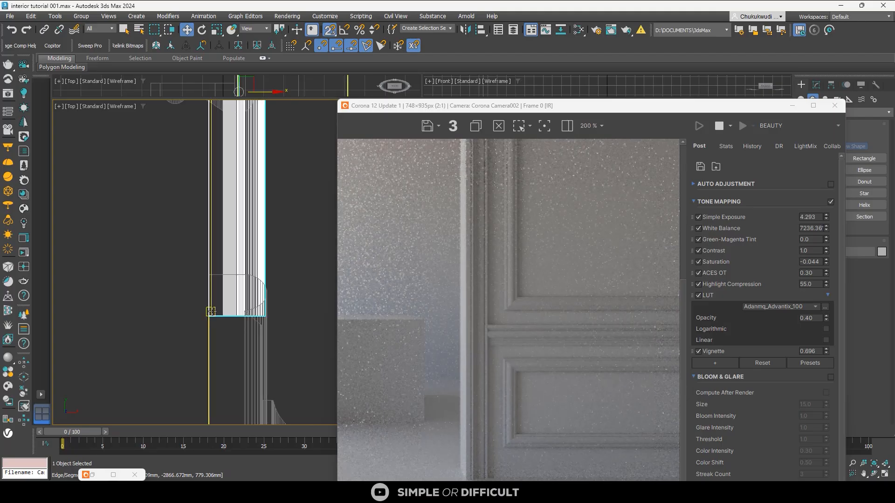
# Turn off snapping, nudge the rail slightly back into the wall along X and check it in the render
pyautogui.scroll(3, 214, 278)
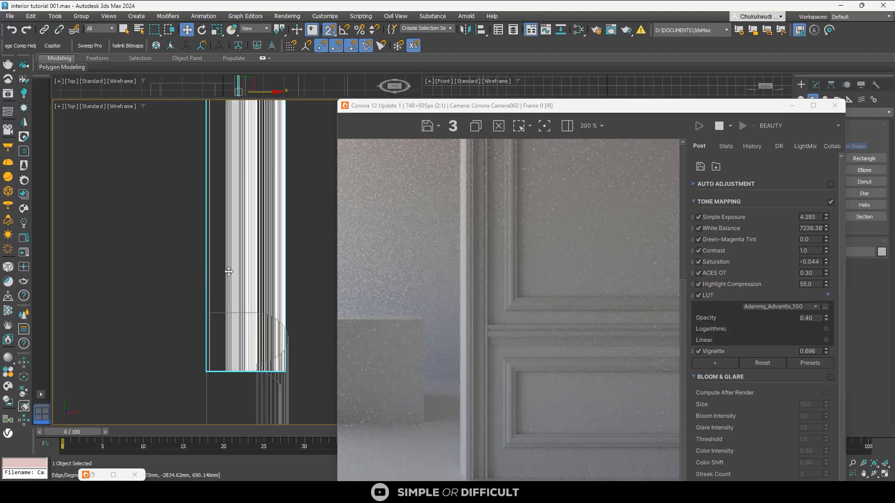
pyautogui.press('s')
pyautogui.moveTo(229, 271); pyautogui.dragTo(223, 271)
pyautogui.scroll(1, 473, 321)
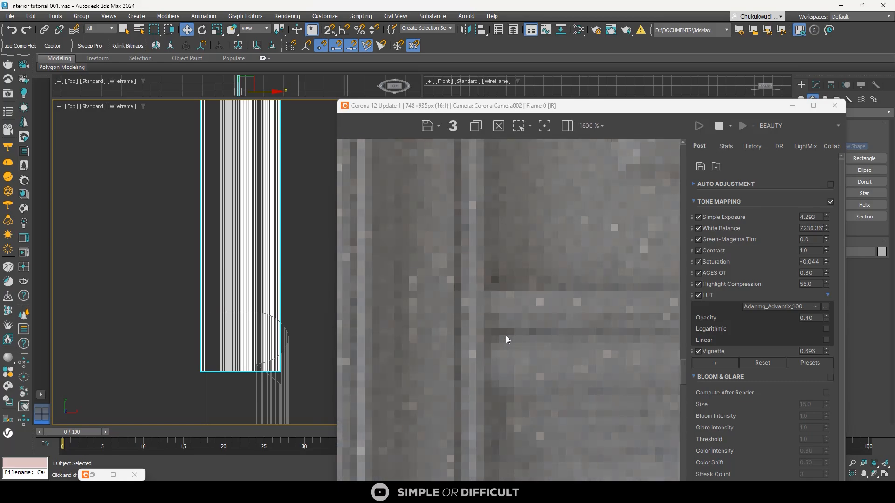
pyautogui.scroll(-1, 469, 331)
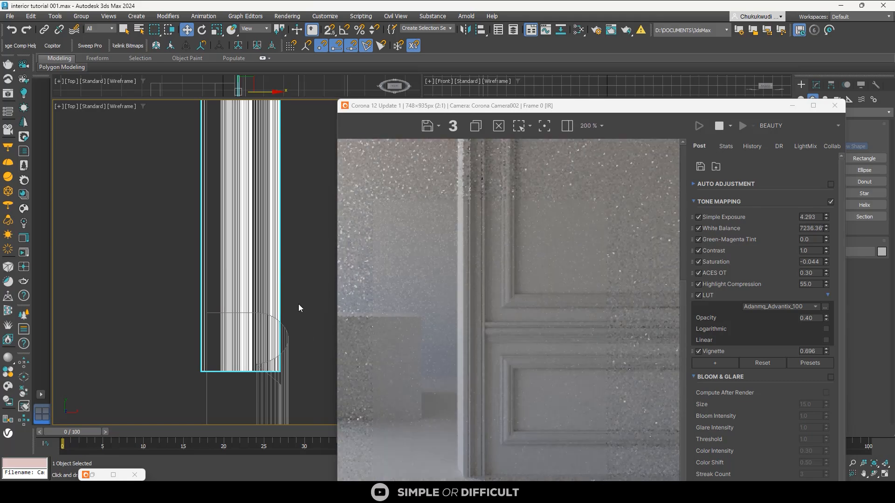
pyautogui.moveTo(248, 296); pyautogui.dragTo(246, 295)
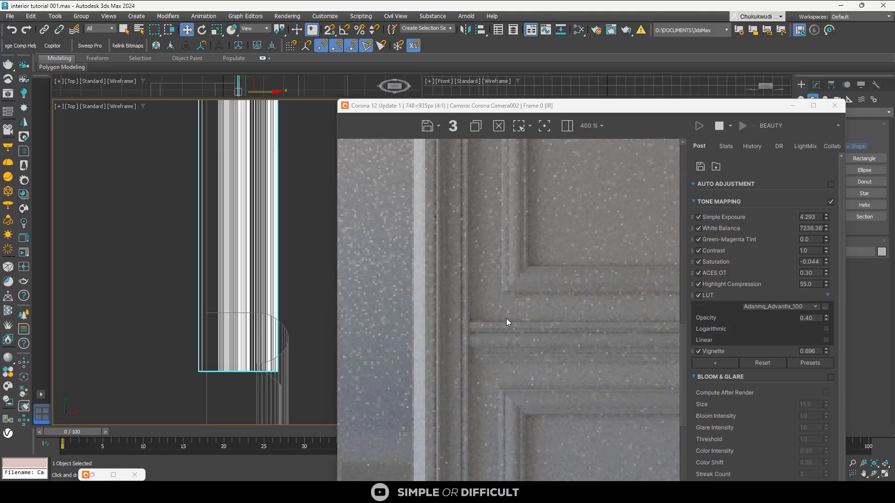
pyautogui.scroll(-1, 506, 317)
pyautogui.scroll(-3, 200, 195)
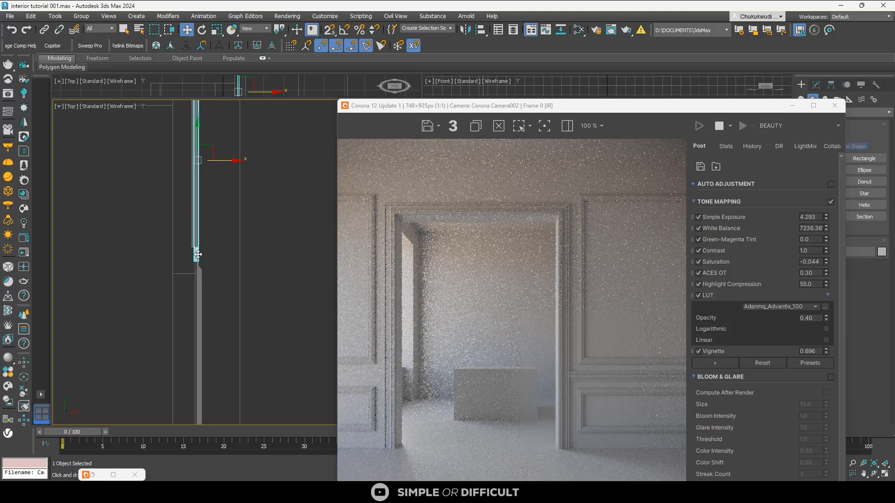
# Copy the rail along Y onto the wall on the other side of the doorway
pyautogui.scroll(-1, 203, 185)
pyautogui.moveTo(204, 185); pyautogui.dragTo(205, 321)
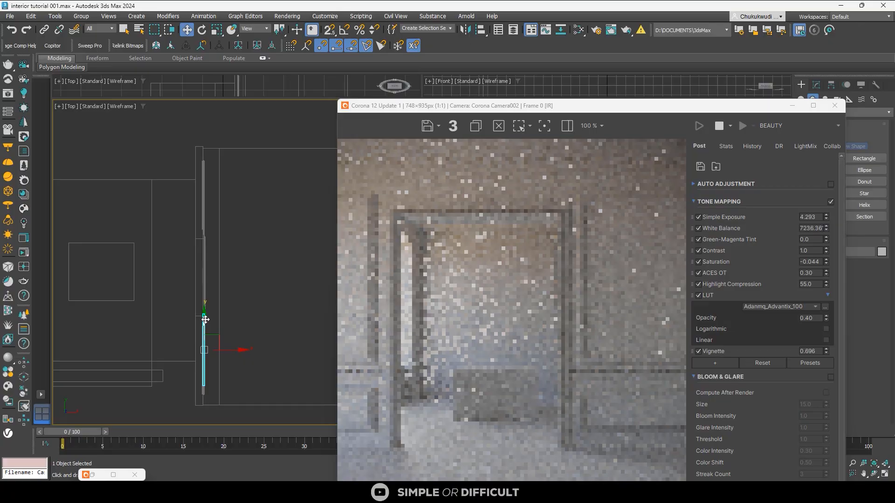
pyautogui.click(440, 285)
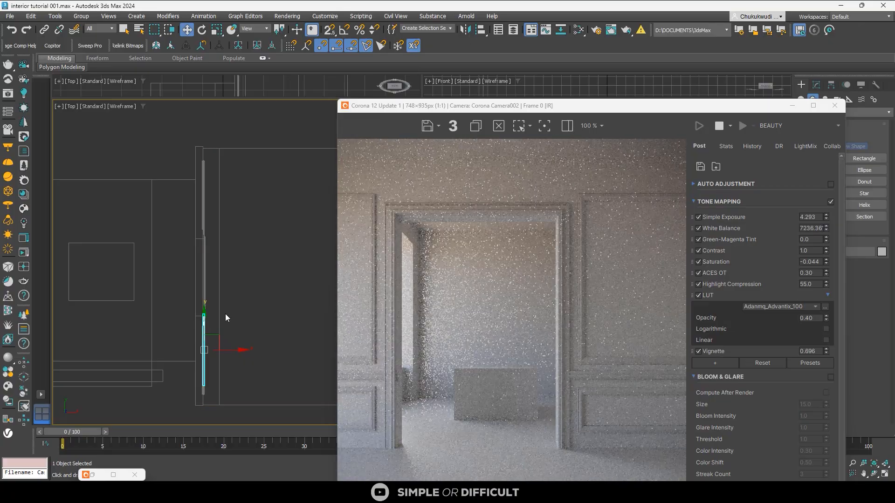
# Slide the copied rail along Y to about -5545 mm against the door casing and check the joint in the render
pyautogui.scroll(5, 201, 333)
pyautogui.moveTo(200, 335); pyautogui.dragTo(211, 448)
pyautogui.scroll(3, 375, 391)
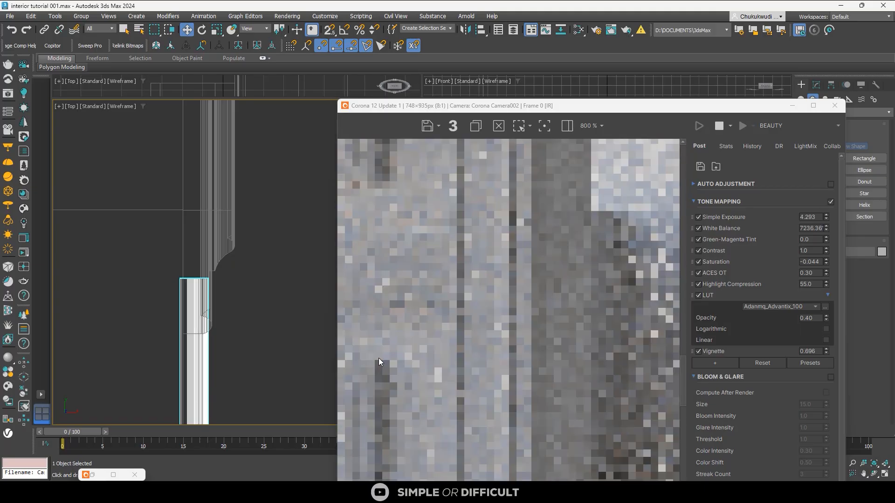
pyautogui.moveTo(378, 358); pyautogui.dragTo(527, 354, button='middle')
pyautogui.scroll(-1, 503, 306)
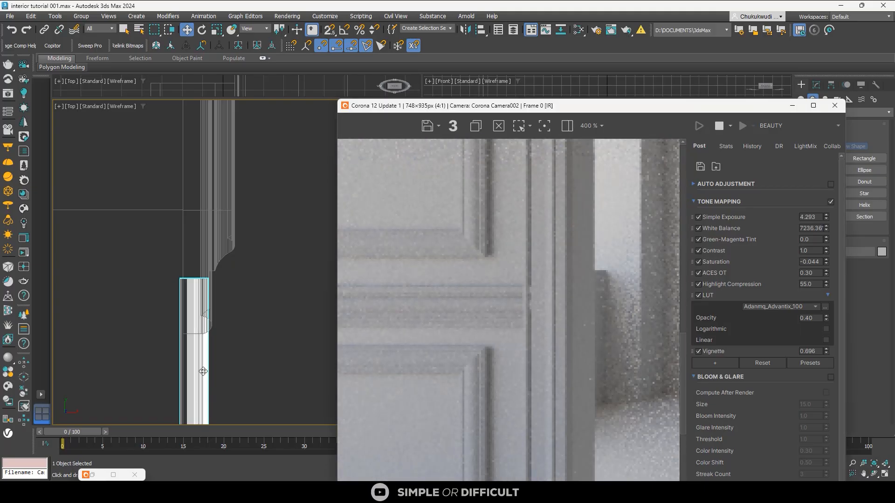
pyautogui.moveTo(203, 371); pyautogui.dragTo(204, 416)
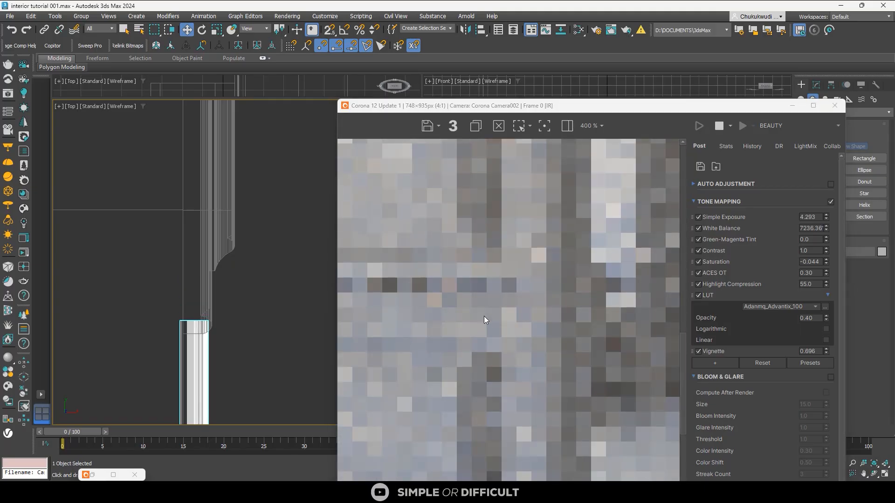
pyautogui.scroll(-3, 497, 287)
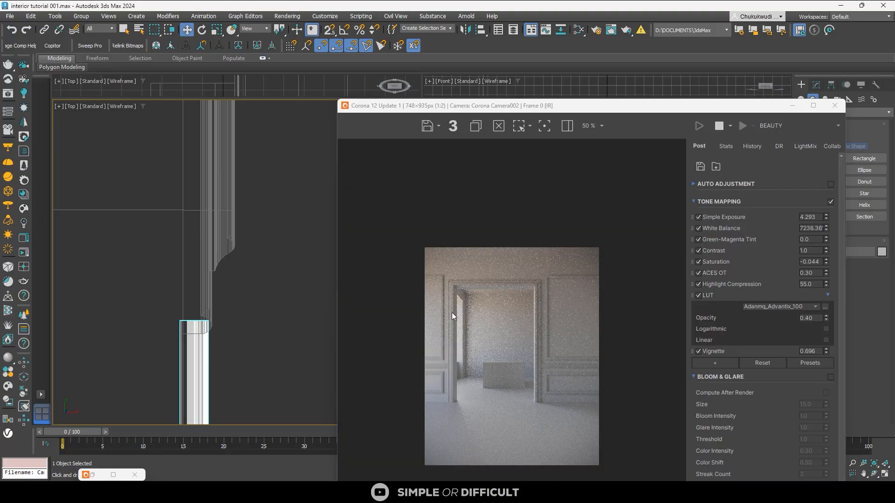
# Examine the door casing, wall panels and both rails across the whole render
pyautogui.scroll(3, 556, 244)
pyautogui.scroll(-3, 532, 243)
pyautogui.scroll(1, 470, 281)
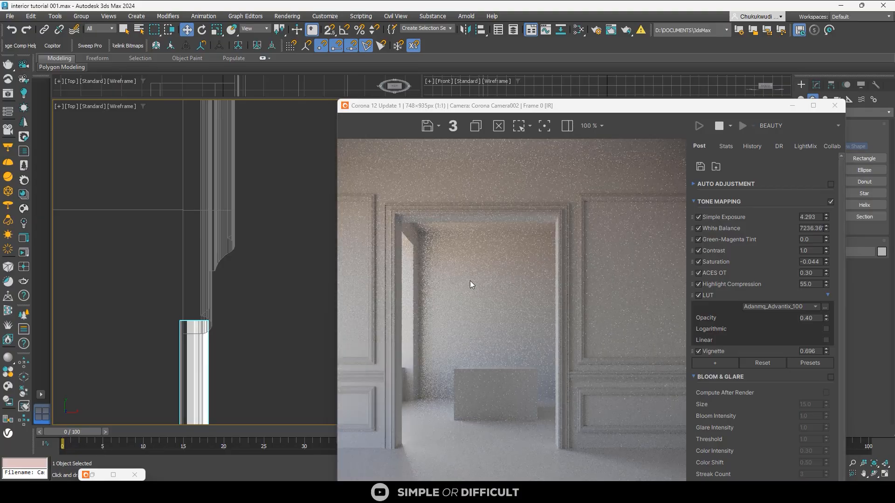
pyautogui.scroll(2, 421, 251)
pyautogui.scroll(-2, 436, 212)
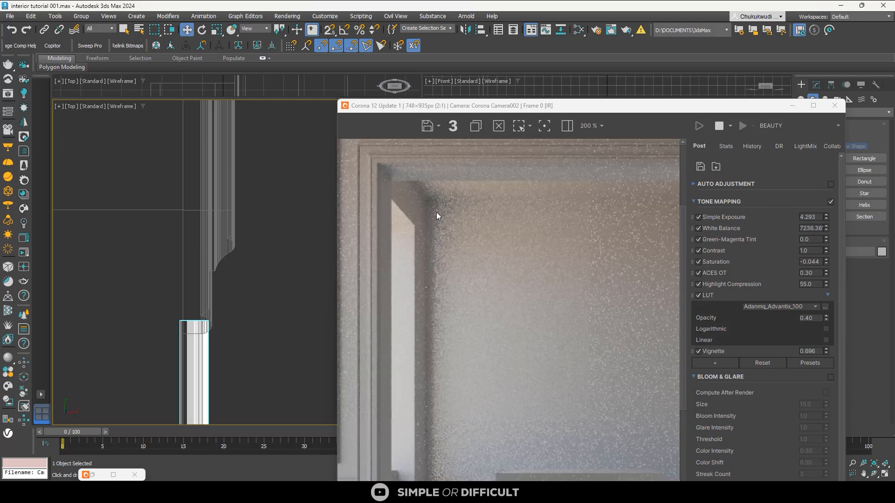
pyautogui.scroll(-1, 438, 219)
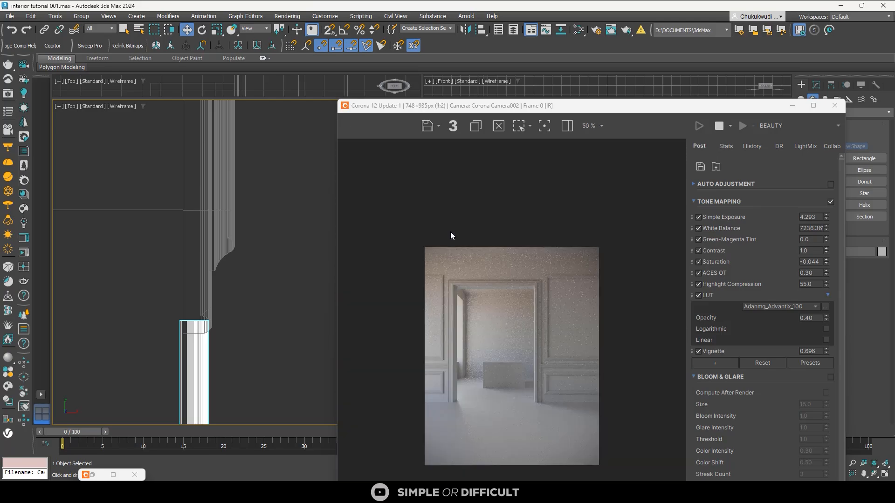
# Move the render window aside, return from the 3dsky ornament page to 3ds Max and stop the interactive render
pyautogui.moveTo(688, 106); pyautogui.dragTo(324, 51)
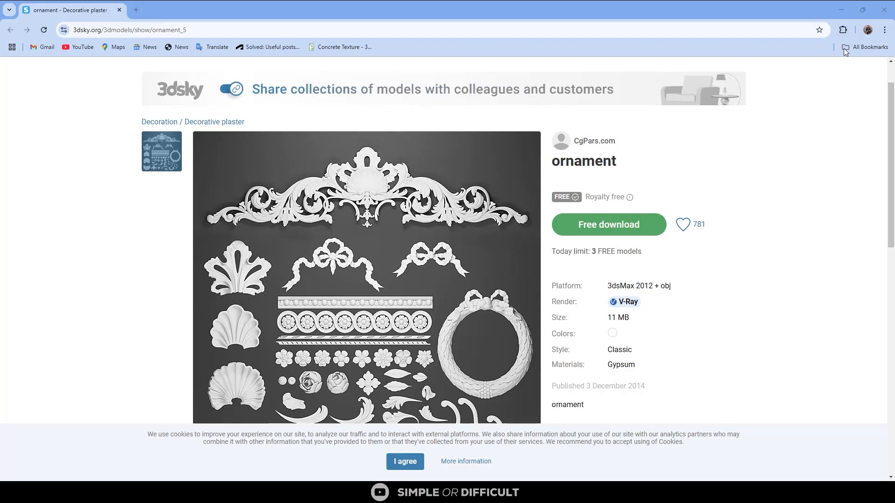
pyautogui.click(841, 10)
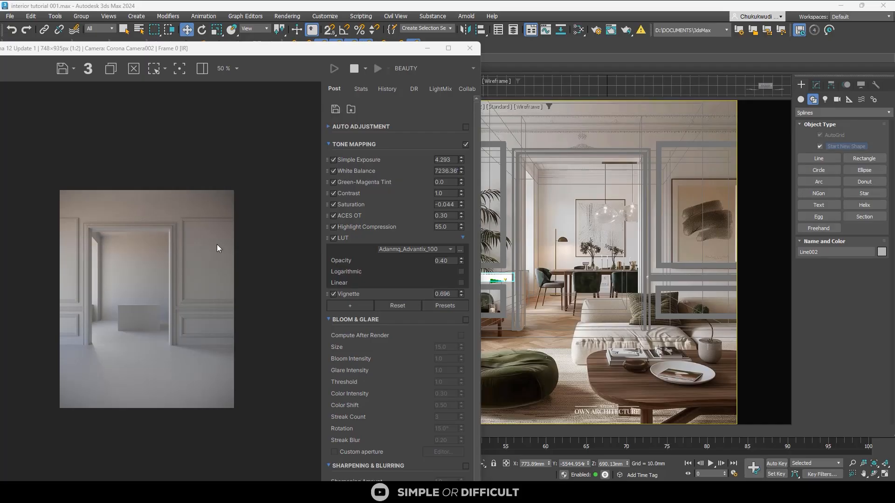
pyautogui.click(355, 70)
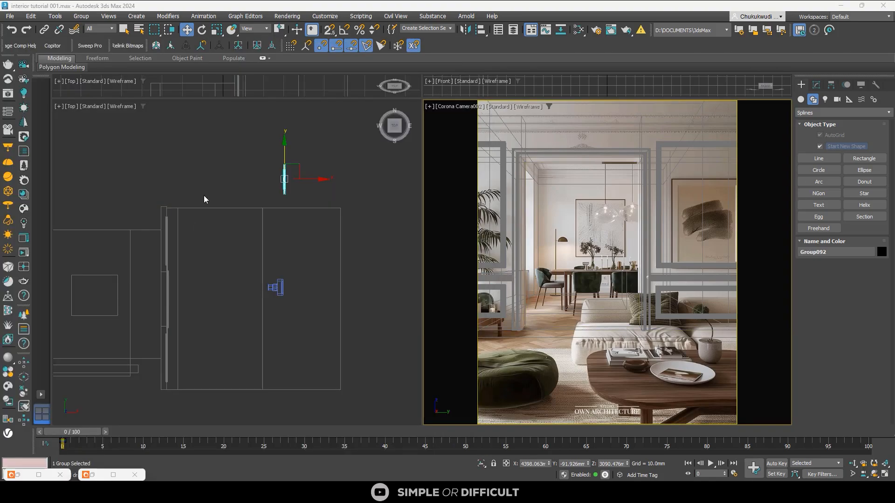
# Move the ornament group in the Top view to the doorway wall, at about X 850 mm and Y -3841 mm
pyautogui.scroll(6, 243, 194)
pyautogui.scroll(-3, 318, 213)
pyautogui.scroll(-3, 326, 226)
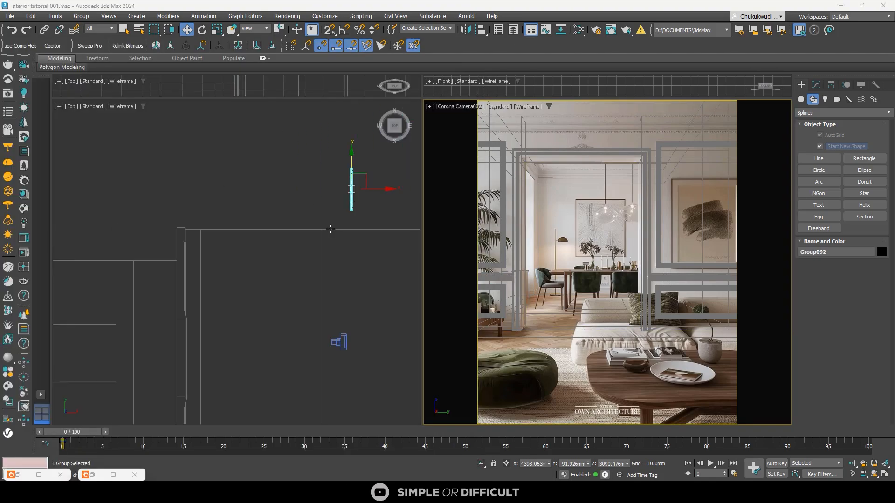
pyautogui.moveTo(362, 186); pyautogui.dragTo(247, 308)
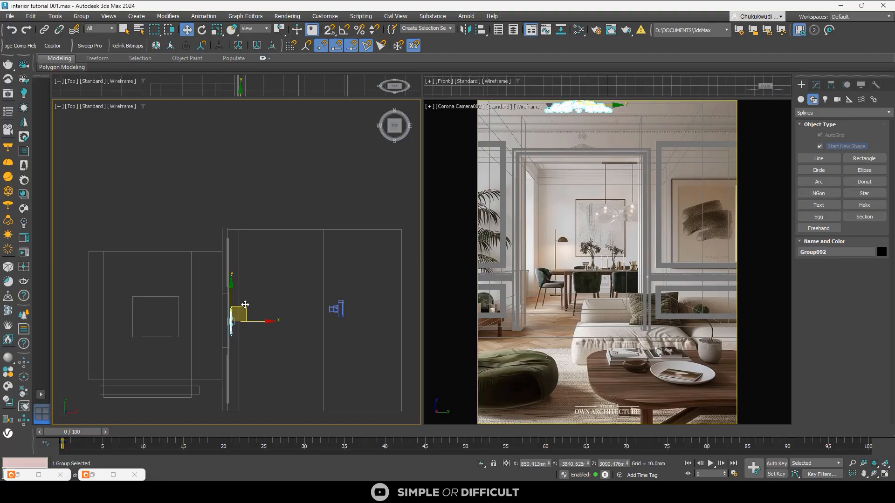
# Lower the ornament to just above the door casing in the Right view, at about Y -3873 mm and Z 2695 mm
pyautogui.scroll(3, 243, 308)
pyautogui.keyDown('alt'); pyautogui.moveTo(243, 307); pyautogui.dragTo(180, 262, button='middle'); pyautogui.keyUp('alt')
pyautogui.scroll(-3, 268, 301)
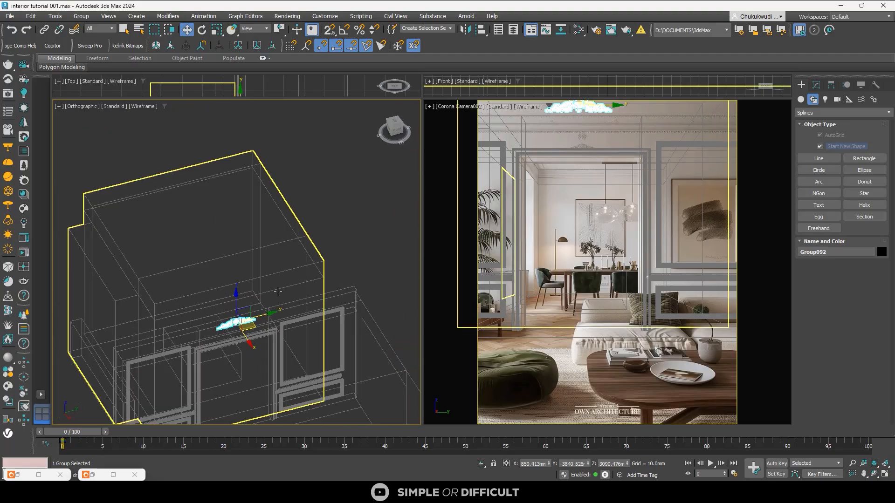
pyautogui.keyDown('alt'); pyautogui.moveTo(273, 317); pyautogui.dragTo(244, 285, button='middle'); pyautogui.keyUp('alt')
pyautogui.click(394, 127)
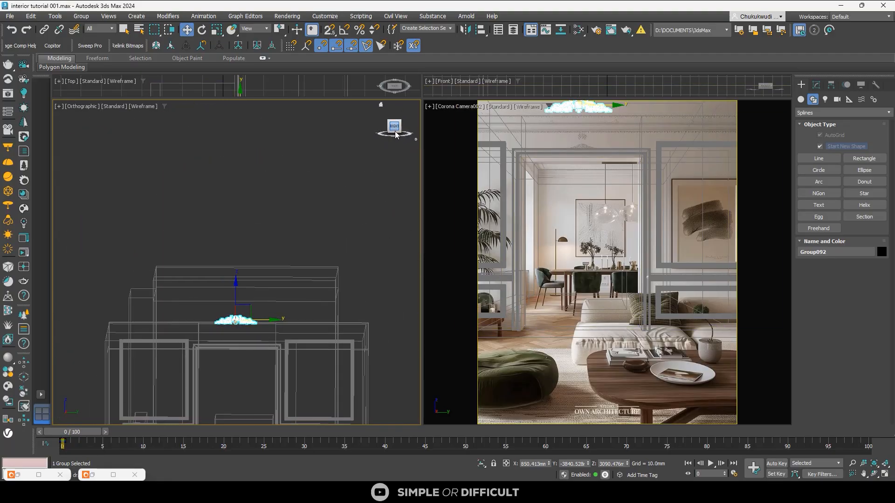
pyautogui.moveTo(237, 281); pyautogui.dragTo(237, 305)
pyautogui.scroll(2, 229, 353)
pyautogui.scroll(5, 229, 352)
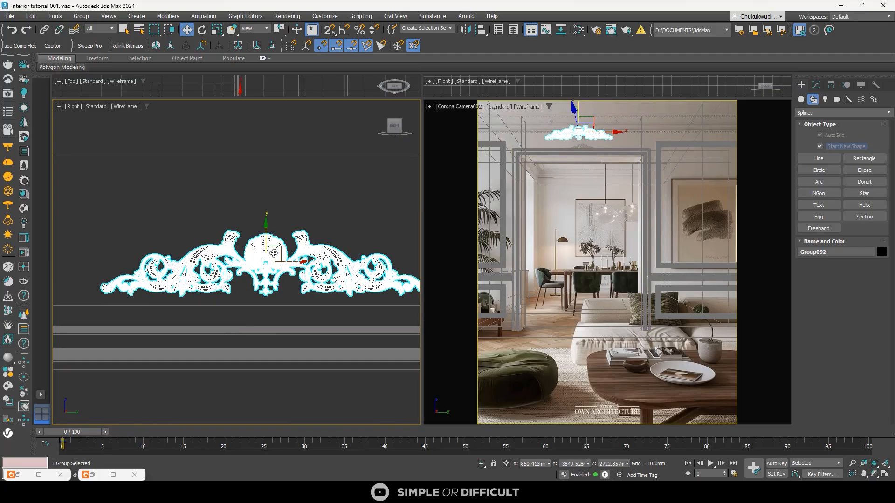
pyautogui.moveTo(276, 251); pyautogui.dragTo(267, 260)
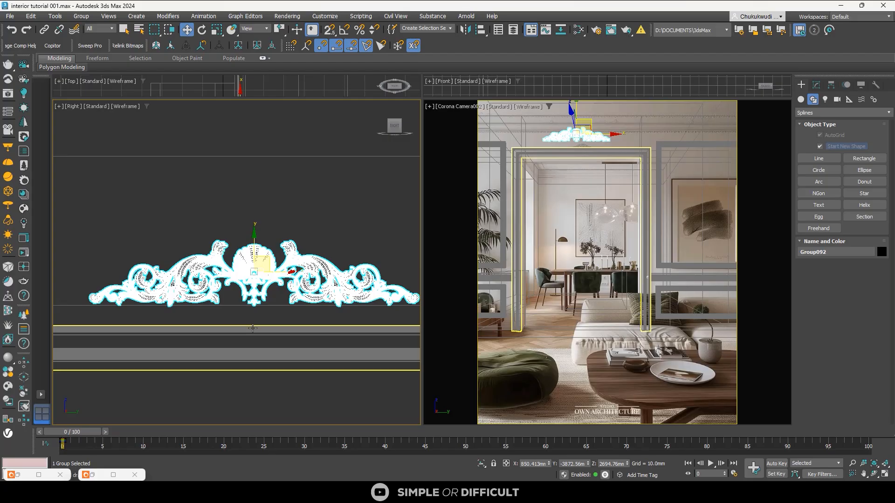
# Move the ornament back against the wall at about X 760 mm and lower it to about Z 2640 mm above the door casing
pyautogui.scroll(-7, 252, 328)
pyautogui.keyDown('alt'); pyautogui.moveTo(252, 328); pyautogui.dragTo(361, 338, button='middle'); pyautogui.keyUp('alt')
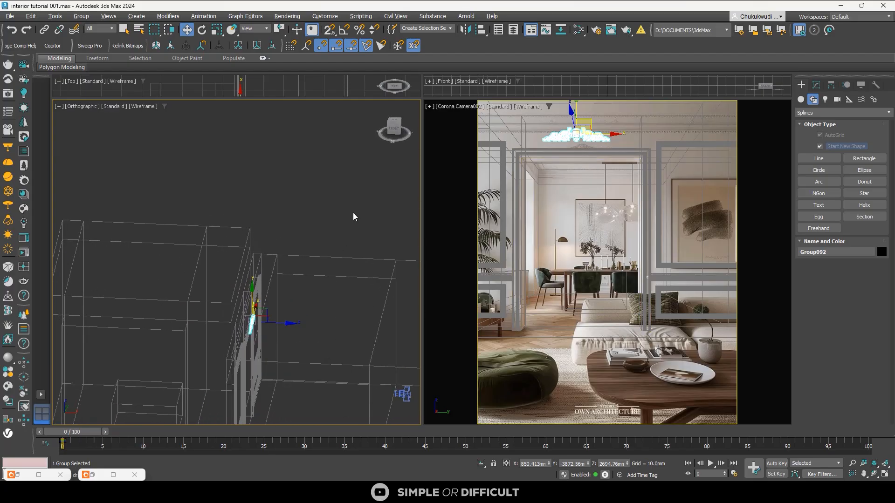
pyautogui.click(390, 140)
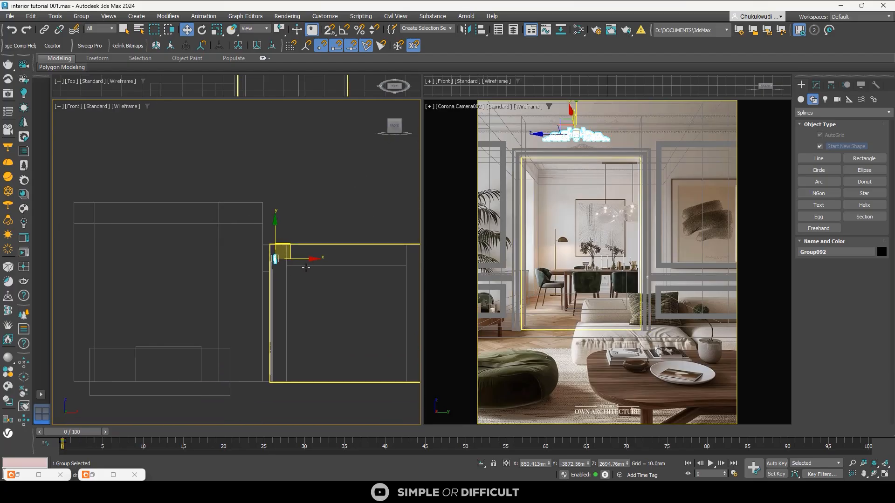
pyautogui.scroll(8, 269, 263)
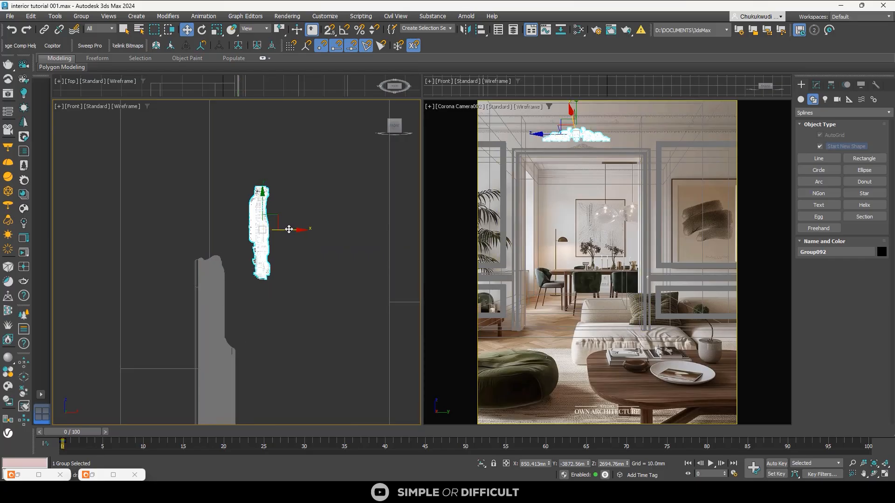
pyautogui.moveTo(292, 231); pyautogui.dragTo(247, 233)
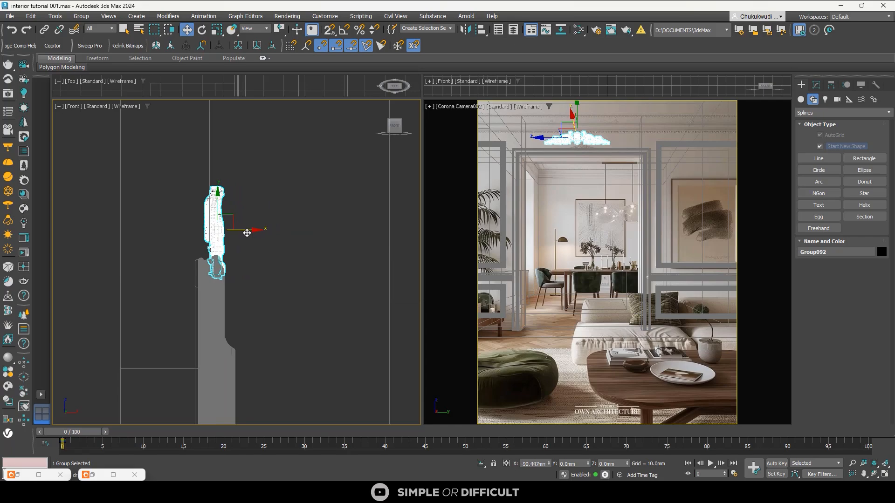
pyautogui.moveTo(218, 201); pyautogui.dragTo(218, 215)
pyautogui.keyDown('alt'); pyautogui.moveTo(241, 243); pyautogui.dragTo(218, 307, button='middle'); pyautogui.keyUp('alt')
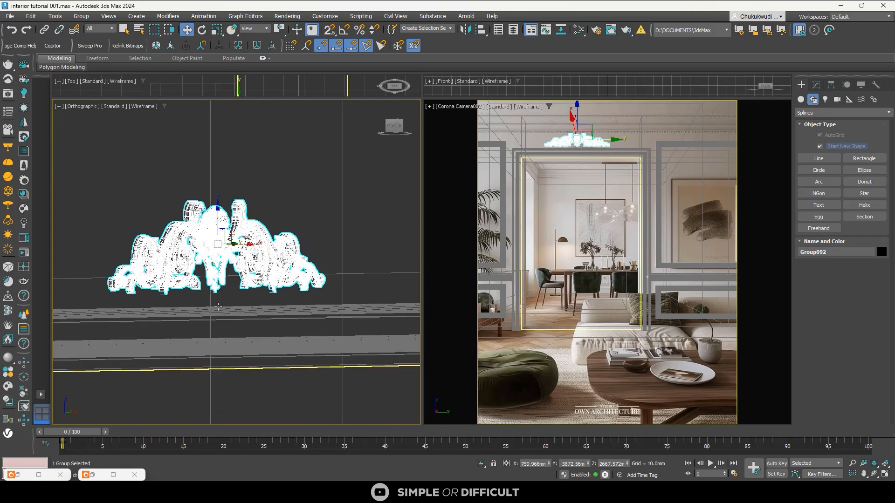
pyautogui.moveTo(218, 216); pyautogui.dragTo(217, 229)
# Start an interactive Corona render and examine the ornament above the doorway in the enlarged render window
pyautogui.click(23, 239)
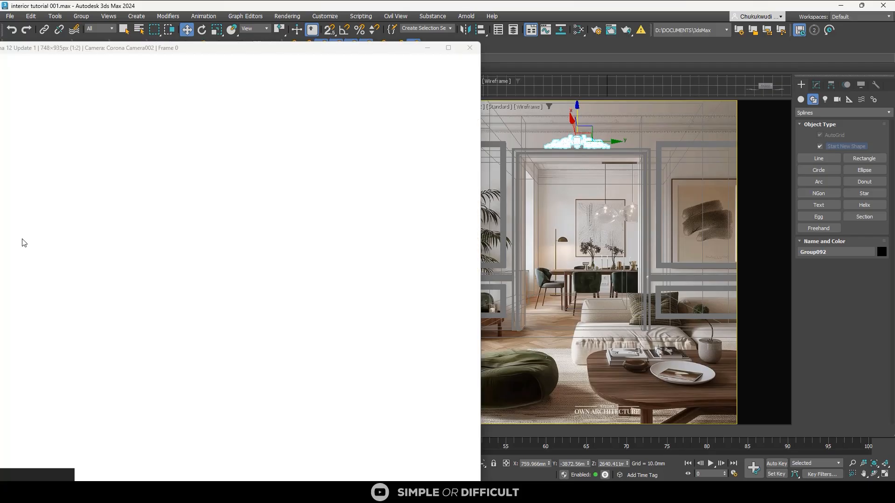
pyautogui.click(377, 68)
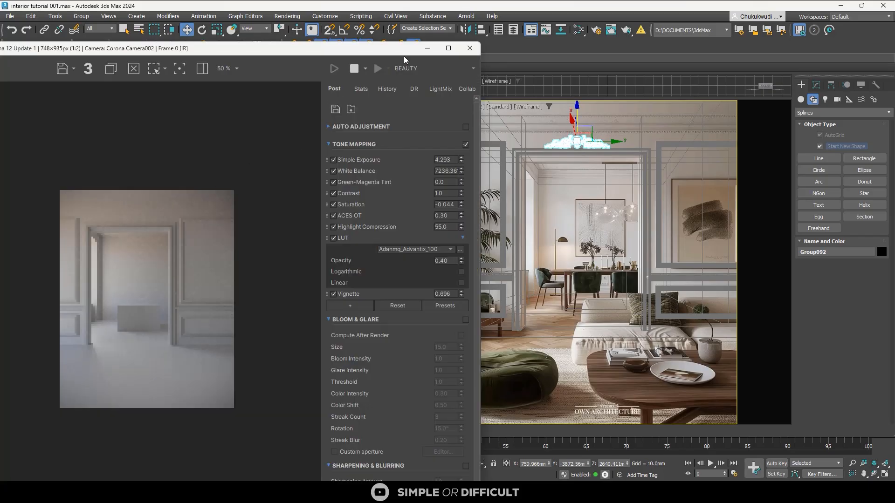
pyautogui.click(449, 50)
pyautogui.scroll(3, 320, 182)
pyautogui.scroll(-2, 310, 247)
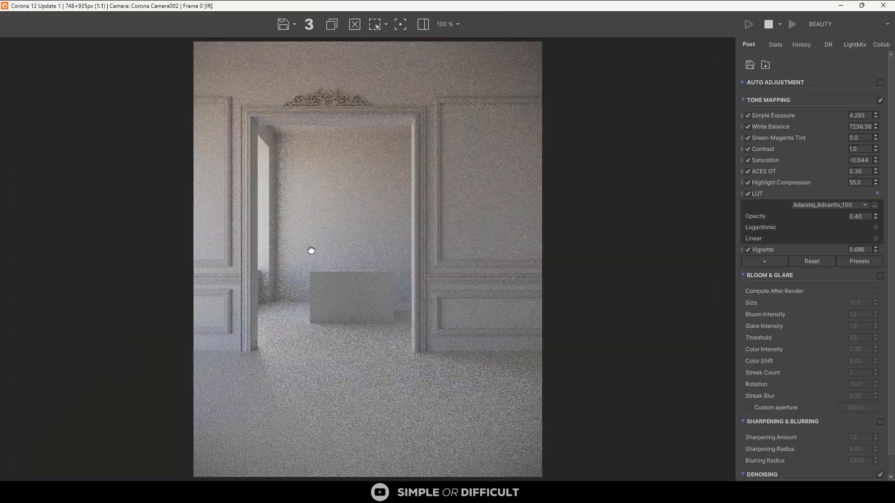
pyautogui.scroll(1, 350, 102)
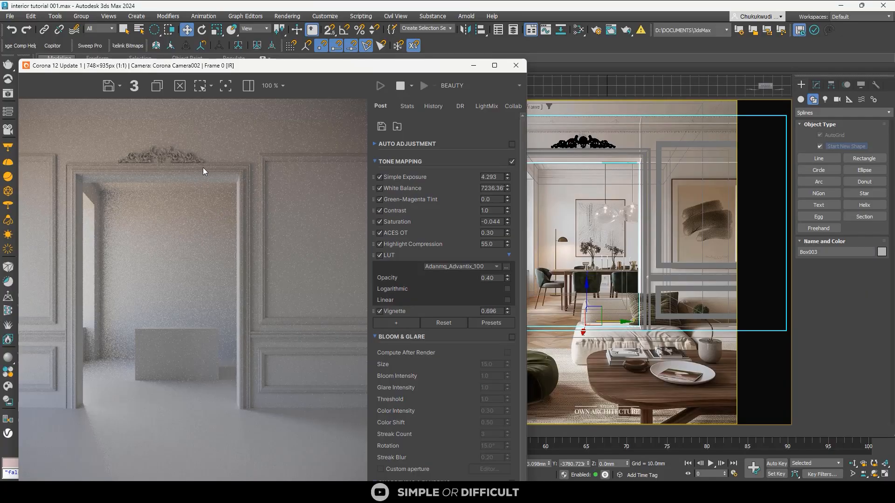
# Move the render window clear of the modelling viewport and show the layout of both rooms in the Top view
pyautogui.moveTo(282, 65); pyautogui.dragTo(265, 156)
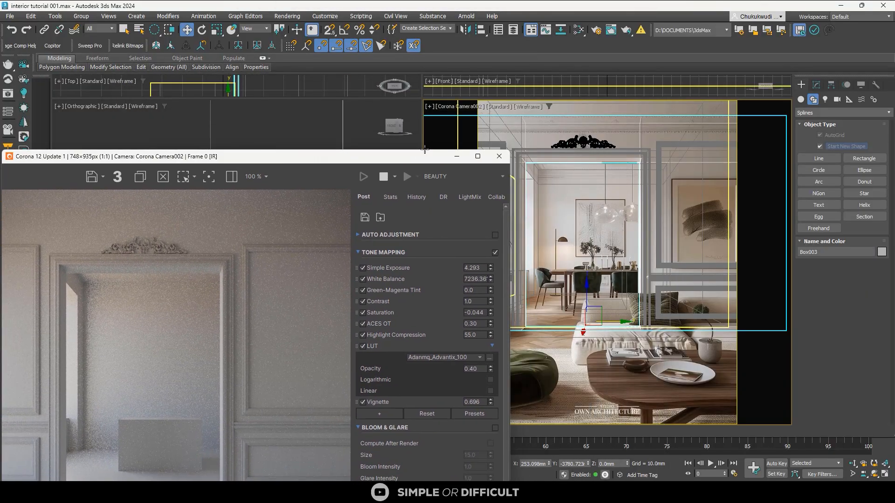
pyautogui.moveTo(398, 157); pyautogui.dragTo(630, 234)
pyautogui.scroll(-5, 172, 181)
pyautogui.scroll(-3, 172, 178)
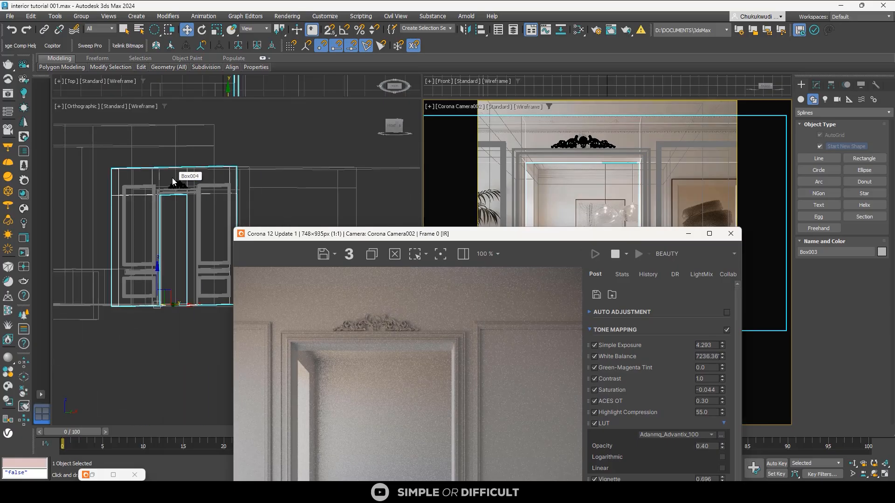
pyautogui.press('t')
pyautogui.scroll(-2, 172, 147)
pyautogui.scroll(-3, 173, 151)
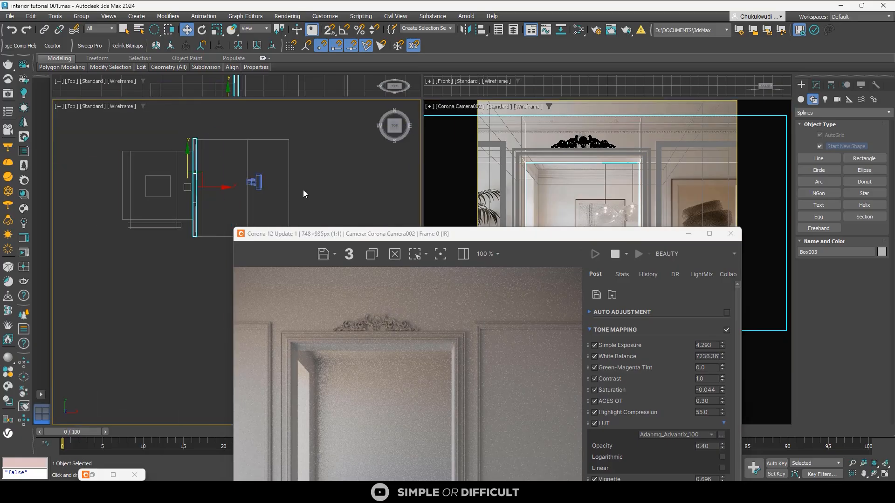
pyautogui.moveTo(457, 238); pyautogui.dragTo(608, 240)
pyautogui.scroll(2, 182, 177)
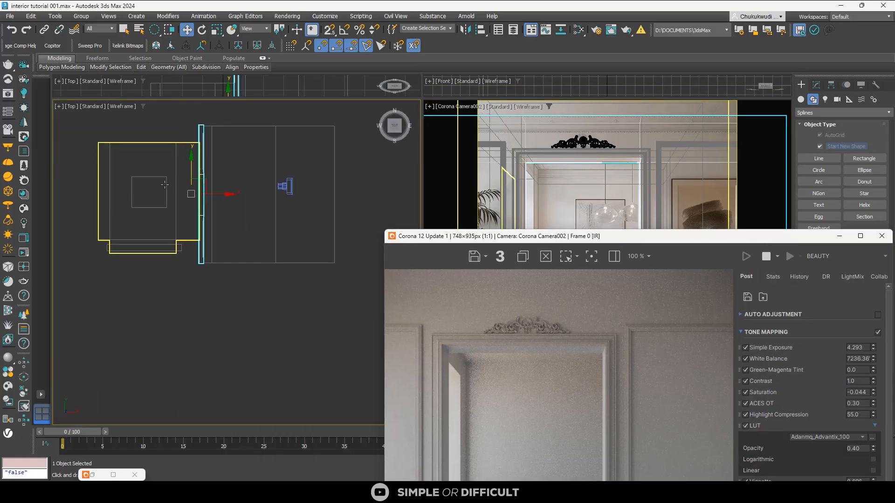
pyautogui.click(183, 185)
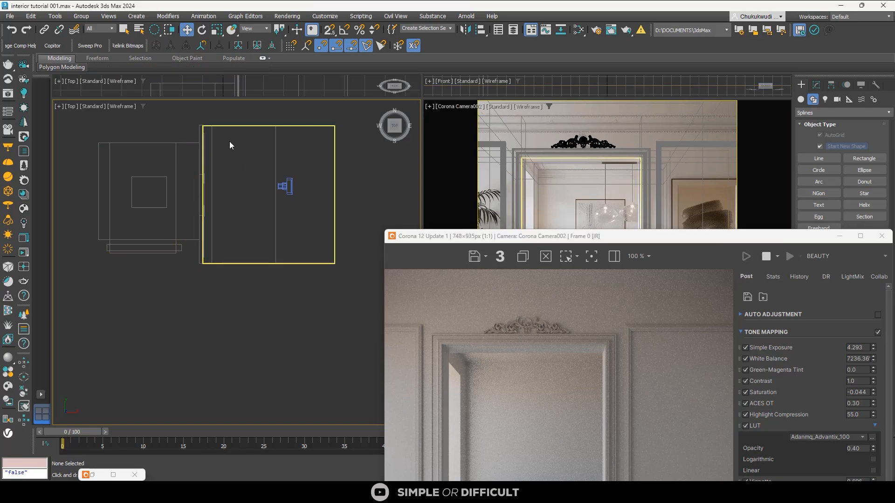
pyautogui.moveTo(509, 238); pyautogui.dragTo(525, 214)
# Move the upper-side wall vertices of the room behind the doorway outward in the Top view, in line with the front room's wall
pyautogui.click(334, 177)
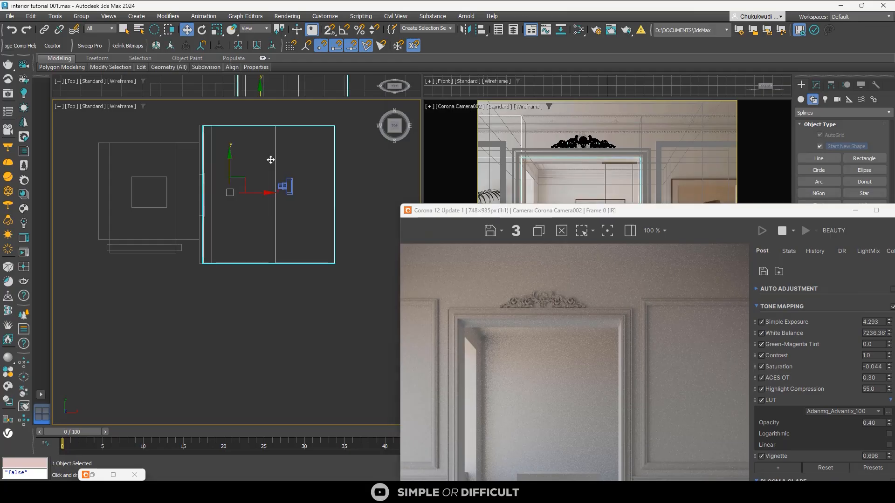
pyautogui.click(181, 145)
pyautogui.moveTo(185, 145); pyautogui.dragTo(245, 196, button='middle')
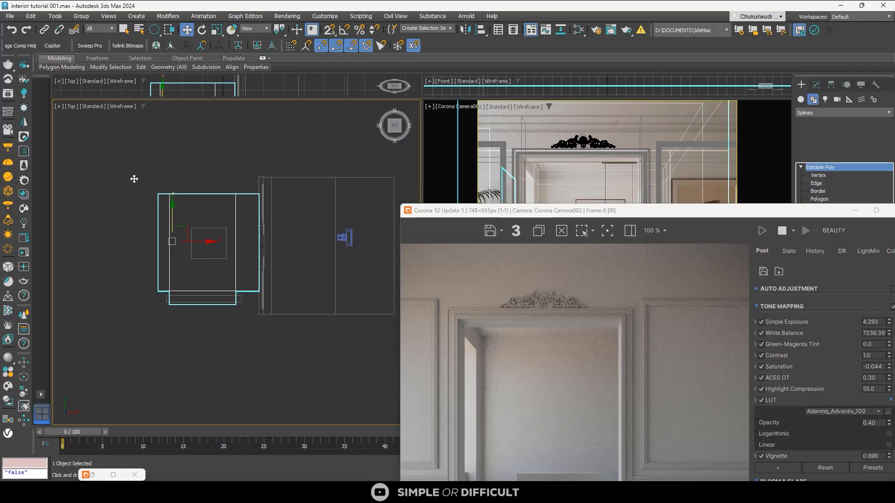
pyautogui.press('1')
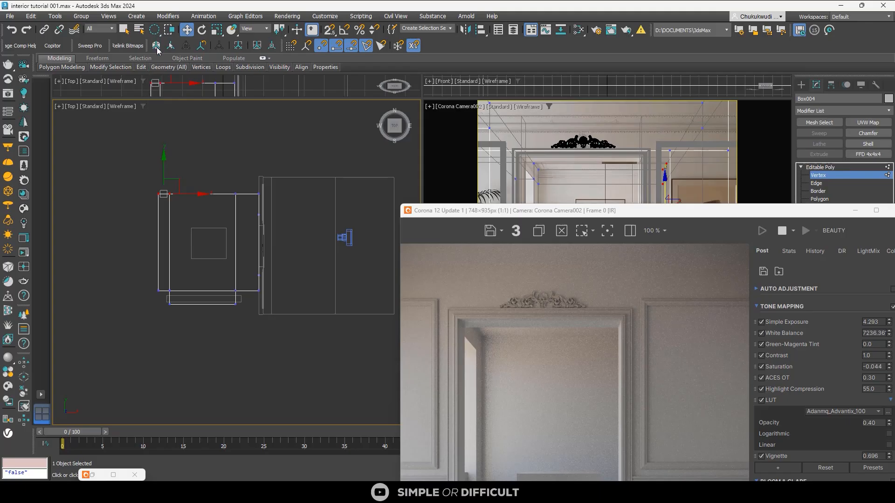
pyautogui.moveTo(294, 204); pyautogui.dragTo(294, 205)
pyautogui.scroll(5, 203, 184)
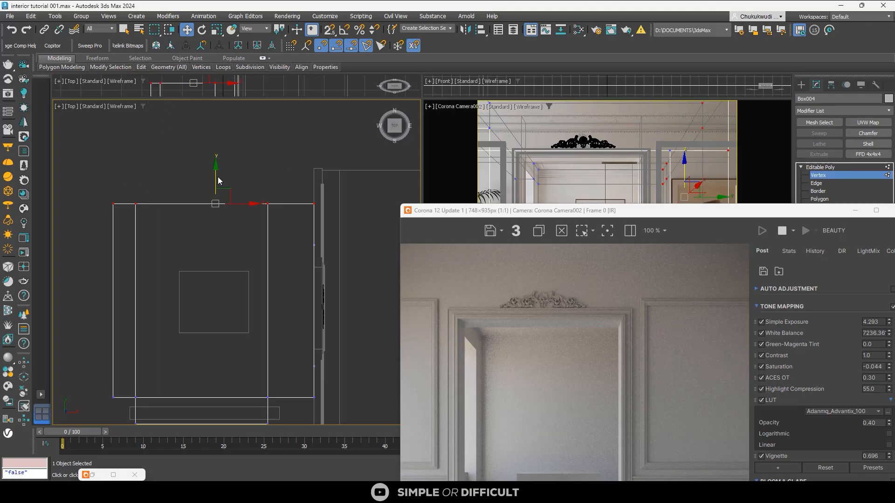
pyautogui.moveTo(215, 177); pyautogui.dragTo(221, 137)
pyautogui.scroll(-5, 146, 199)
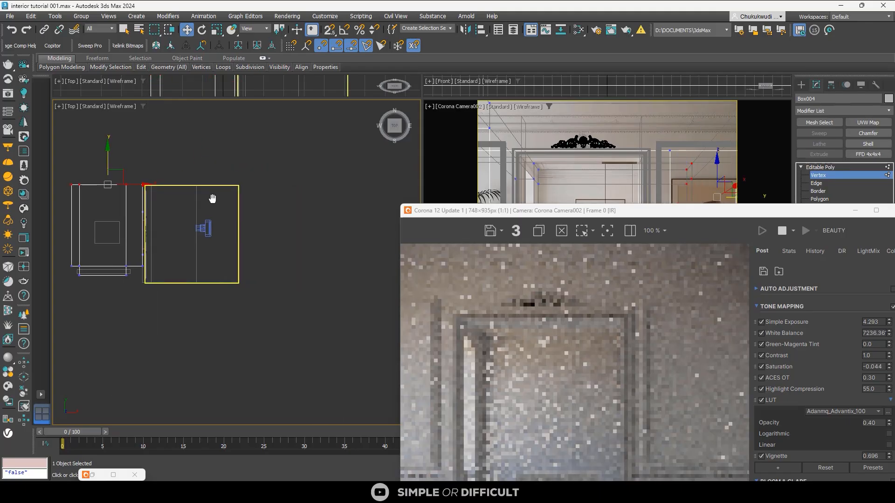
pyautogui.click(801, 84)
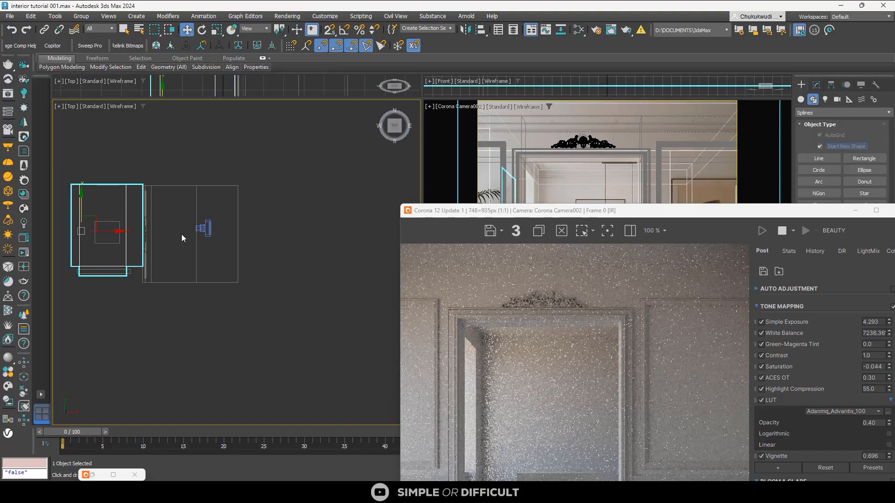
pyautogui.click(172, 223)
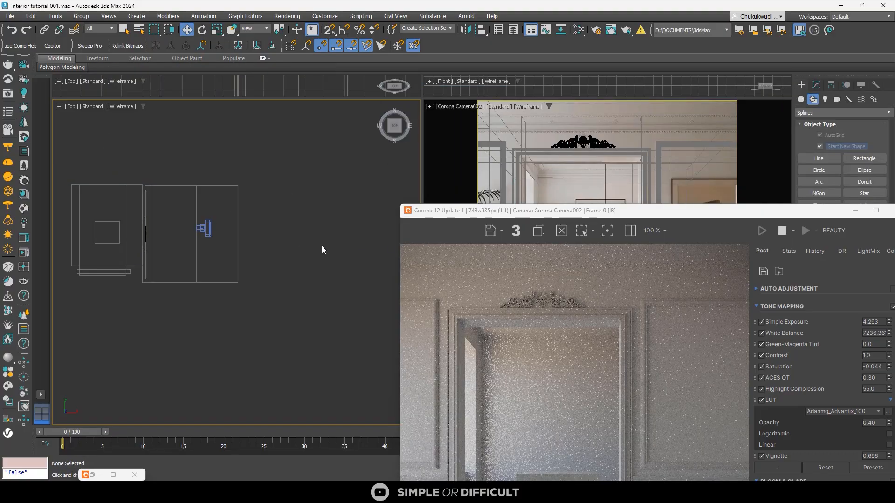
# Show the doorway wall in the Right view and put the render window away
pyautogui.keyDown('alt'); pyautogui.moveTo(321, 250); pyautogui.dragTo(215, 201, button='middle'); pyautogui.keyUp('alt')
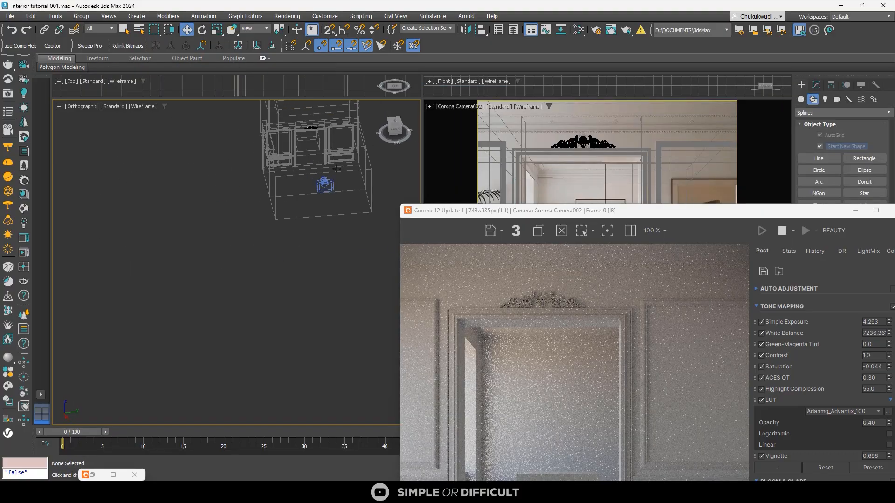
pyautogui.click(395, 133)
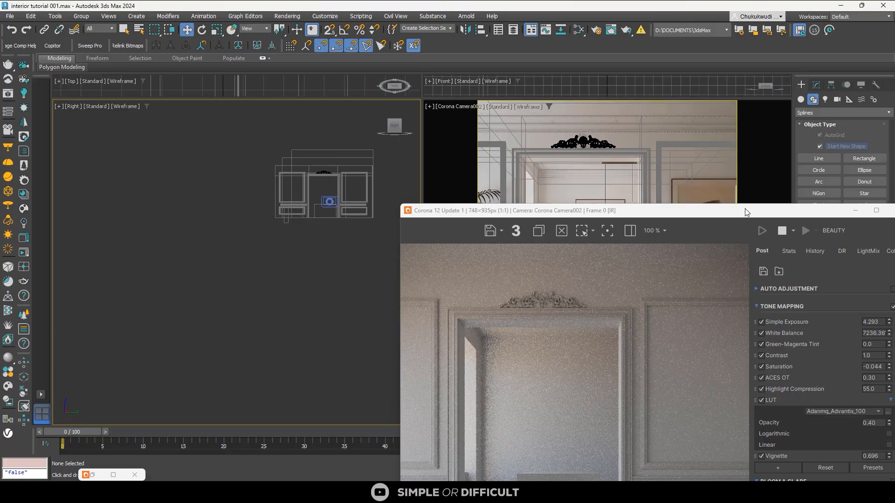
pyautogui.moveTo(745, 212); pyautogui.dragTo(463, 147)
pyautogui.click(577, 156)
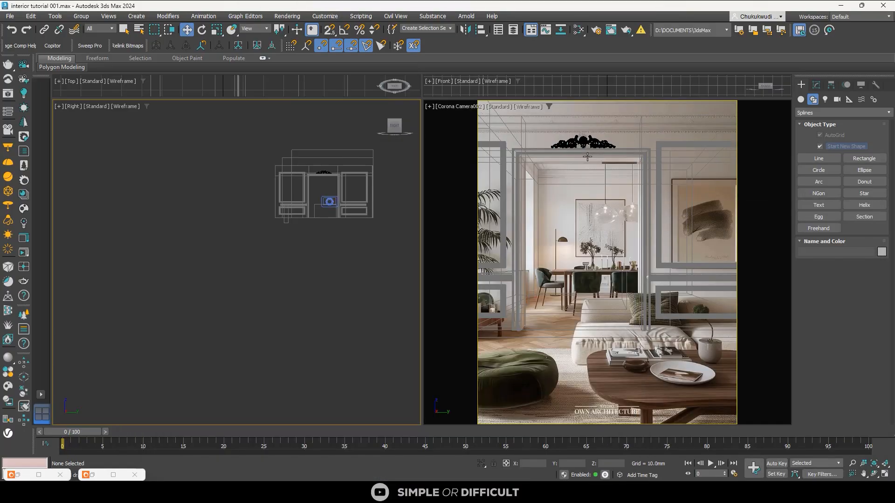
# Draw a straight horizontal two-point line with AutoGrid on the doorway wall, just above the ornament in the camera view
pyautogui.click(820, 161)
pyautogui.scroll(4, 322, 182)
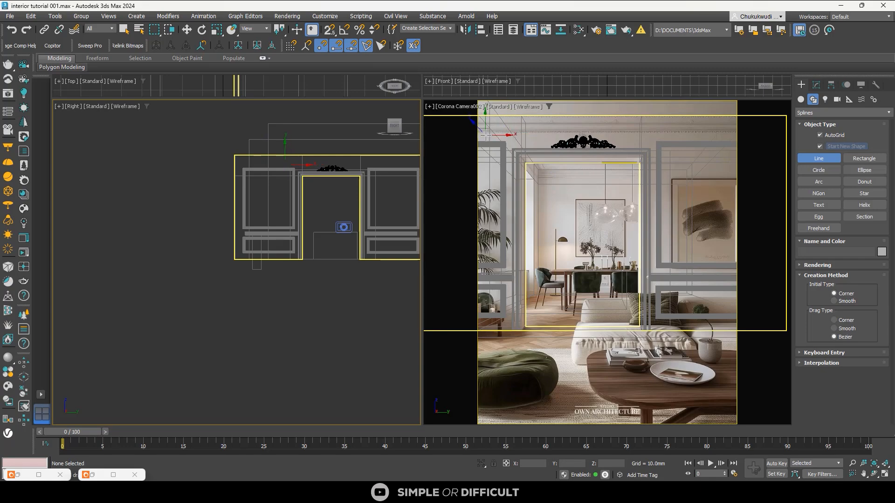
pyautogui.click(486, 135)
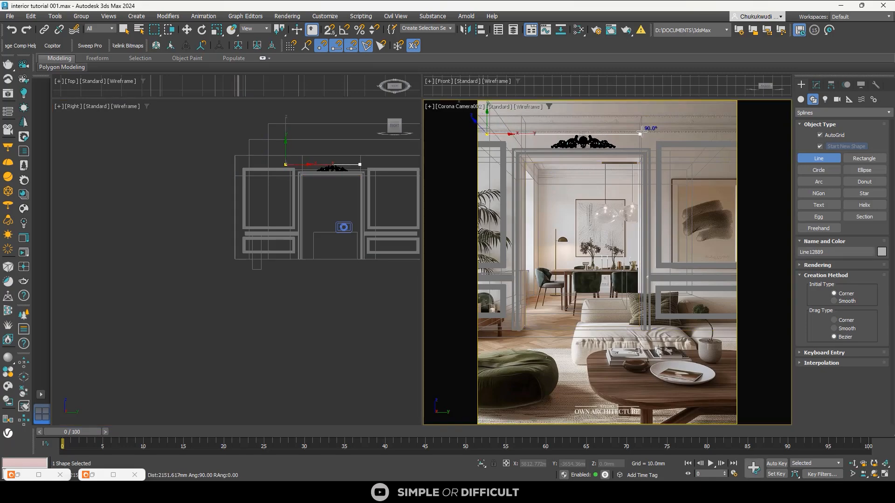
pyautogui.click(680, 134)
pyautogui.rightClick(680, 133)
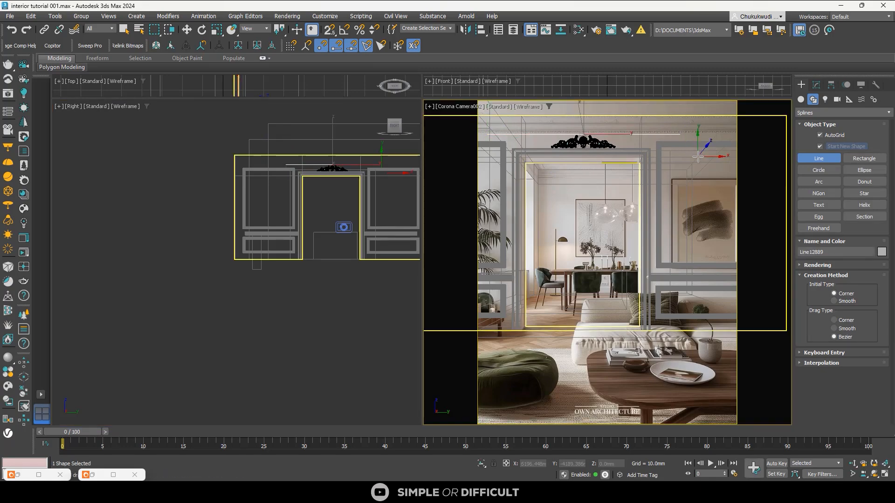
pyautogui.press('w')
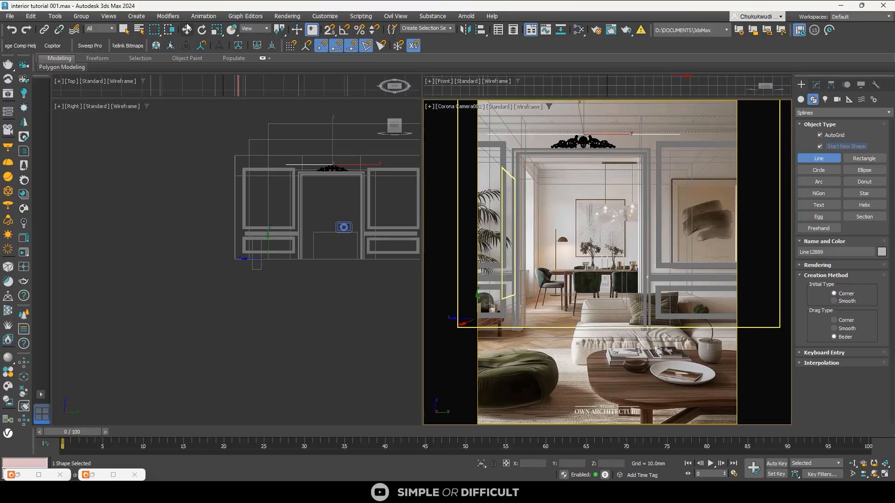
# Move both end vertices of the line outward past the edges of the camera image, the right-hand one to about Y -922 mm
pyautogui.click(816, 84)
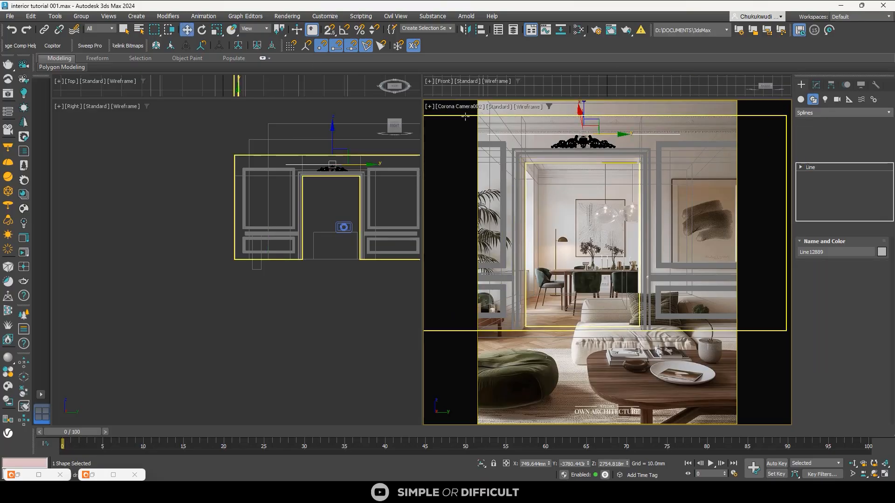
pyautogui.press('1')
pyautogui.click(485, 134)
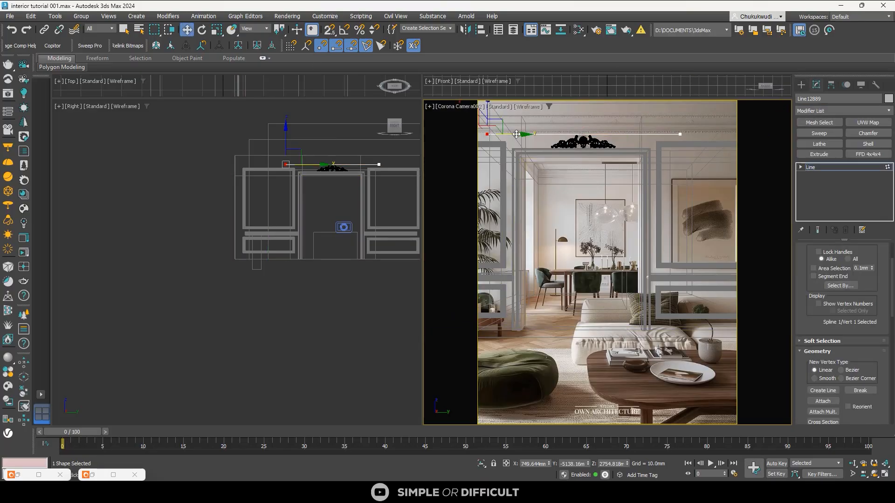
pyautogui.moveTo(517, 134); pyautogui.dragTo(476, 147)
pyautogui.click(680, 134)
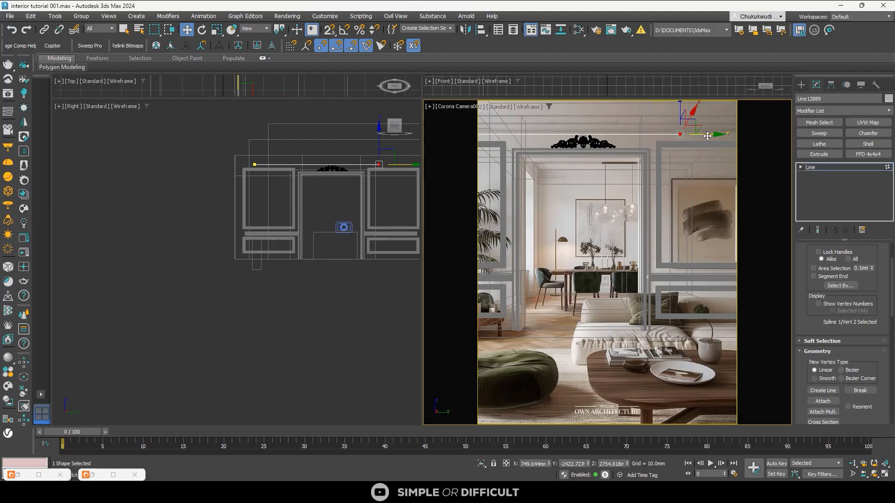
pyautogui.moveTo(708, 136); pyautogui.dragTo(815, 146)
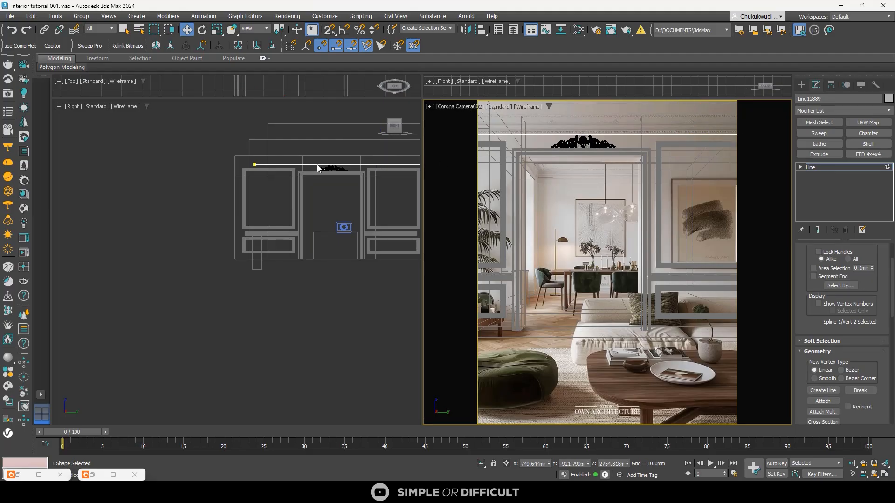
# Sweep the Crowns_A_01_10 profile from the Crowns-A-part-1 library along the line above the ornament using Sweep Profile
pyautogui.click(383, 130)
pyautogui.click(383, 130)
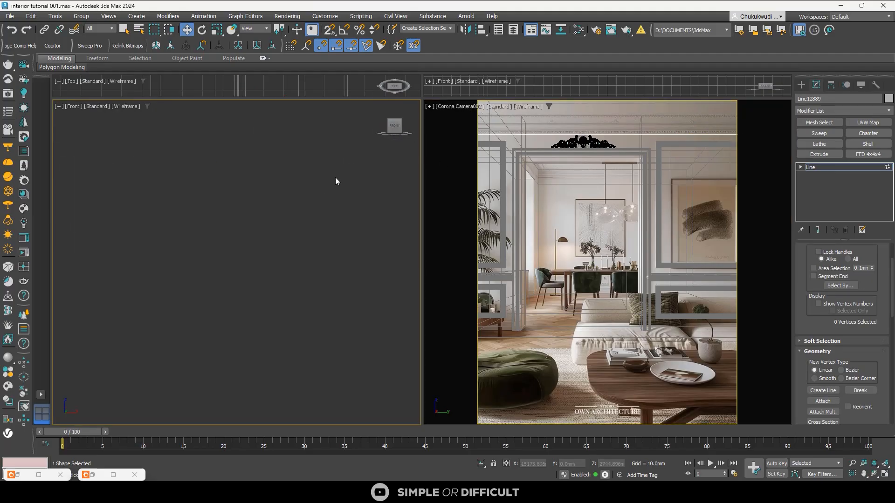
pyautogui.scroll(-5, 336, 178)
pyautogui.scroll(12, 159, 184)
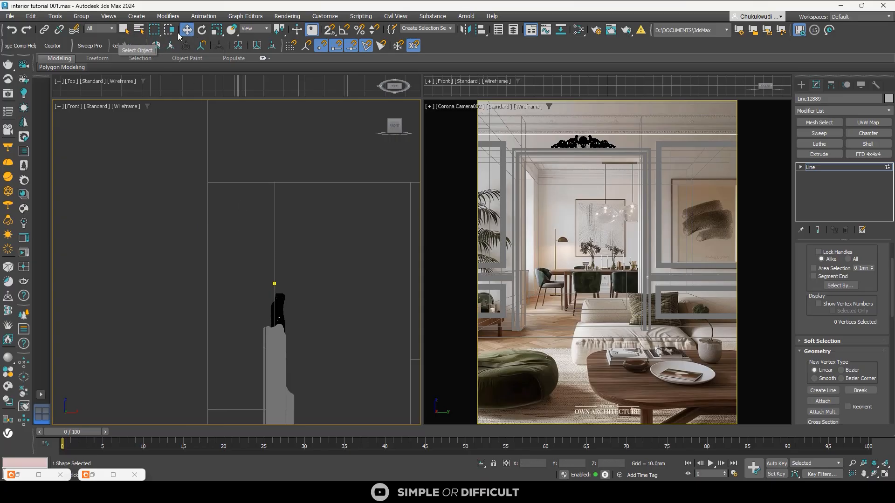
pyautogui.rightClick(516, 139)
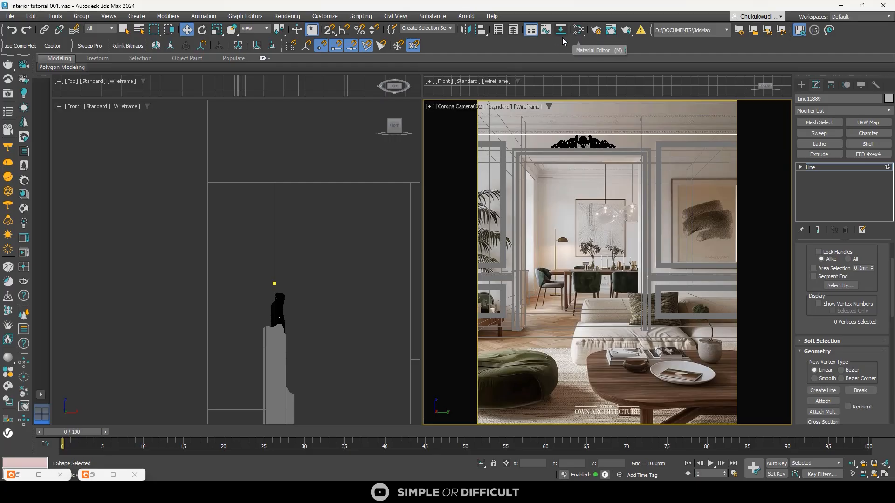
pyautogui.click(105, 46)
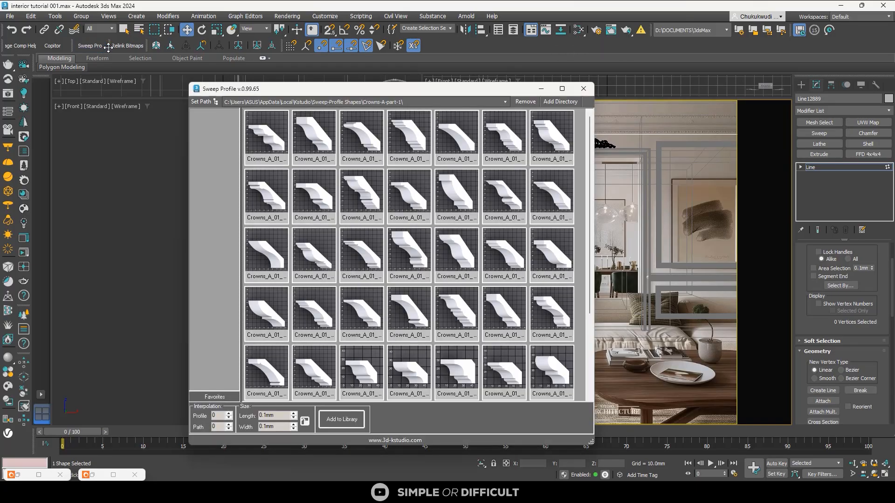
pyautogui.click(288, 101)
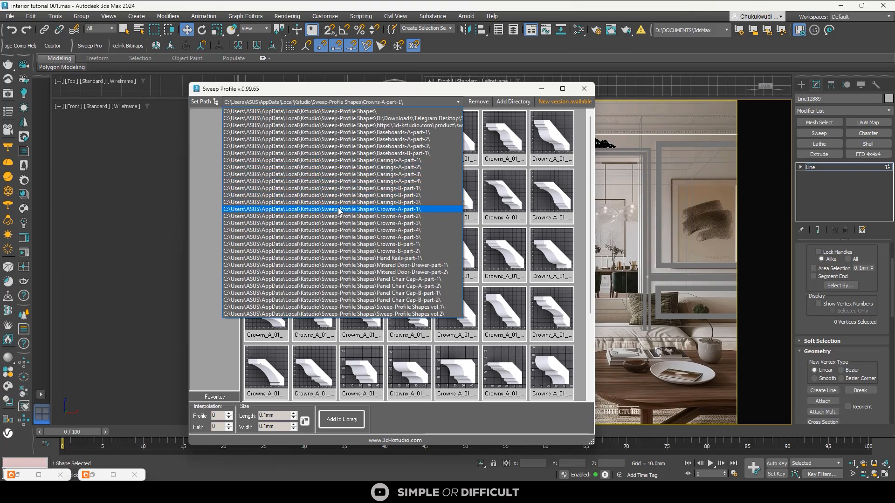
pyautogui.click(339, 210)
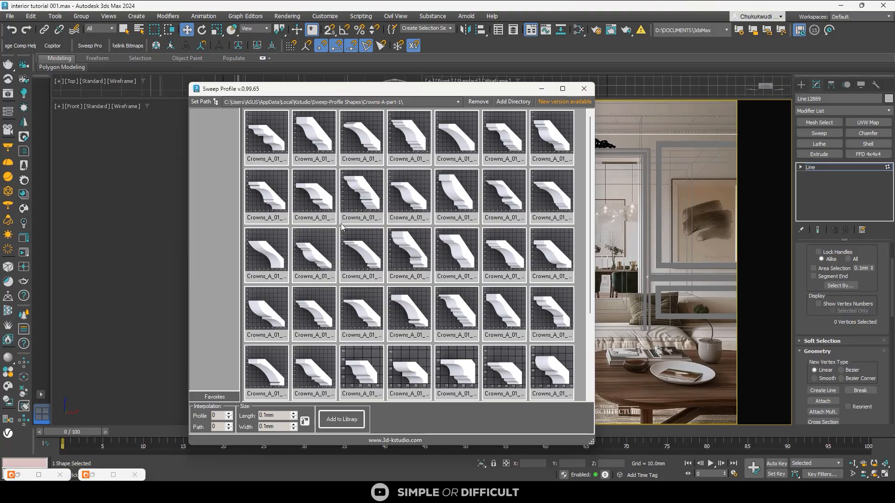
pyautogui.click(366, 196)
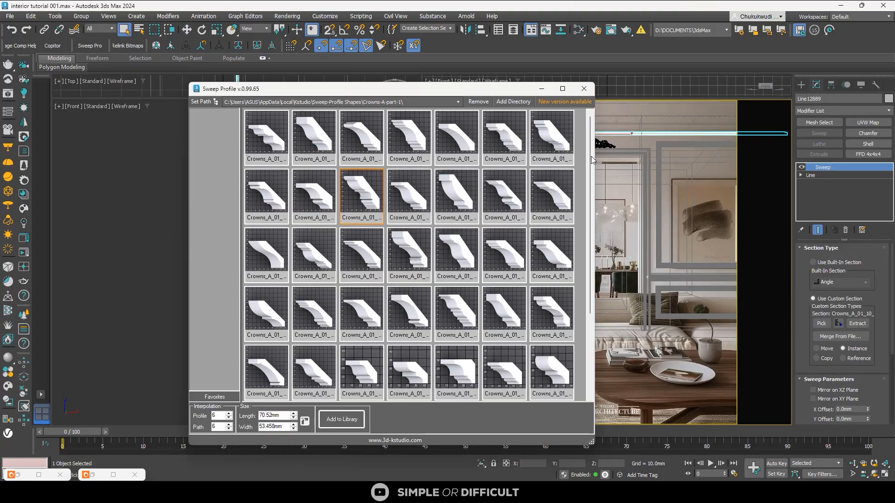
pyautogui.click(583, 88)
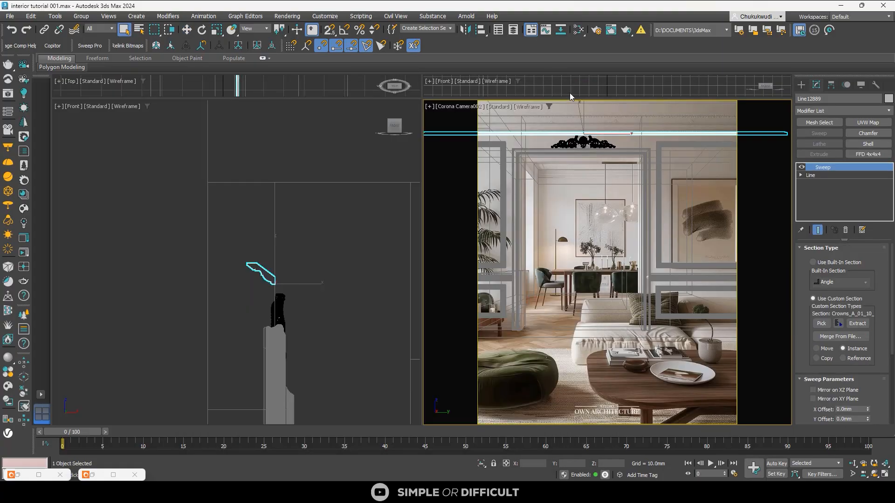
# Mirror the crown moulding about the X axis in the Front view without cloning, so it projects from the other side of the wall line
pyautogui.scroll(-4, 252, 248)
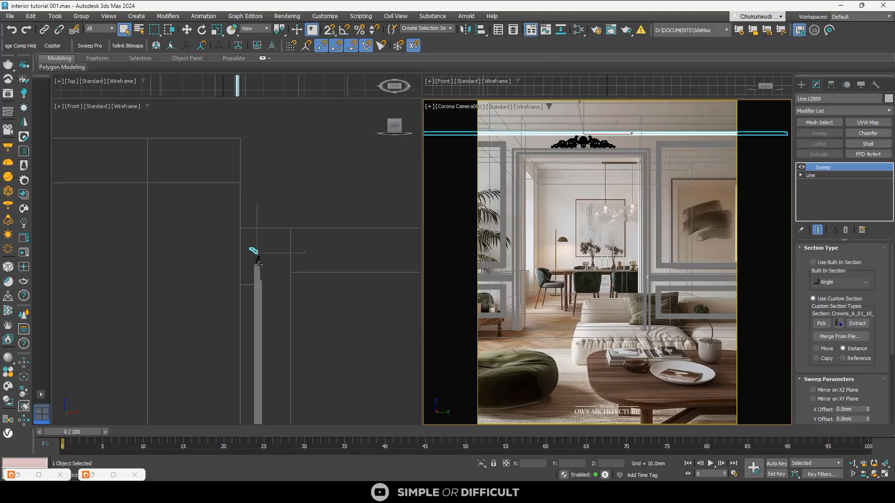
pyautogui.keyDown('alt'); pyautogui.moveTo(259, 264); pyautogui.dragTo(213, 257, button='middle'); pyautogui.keyUp('alt')
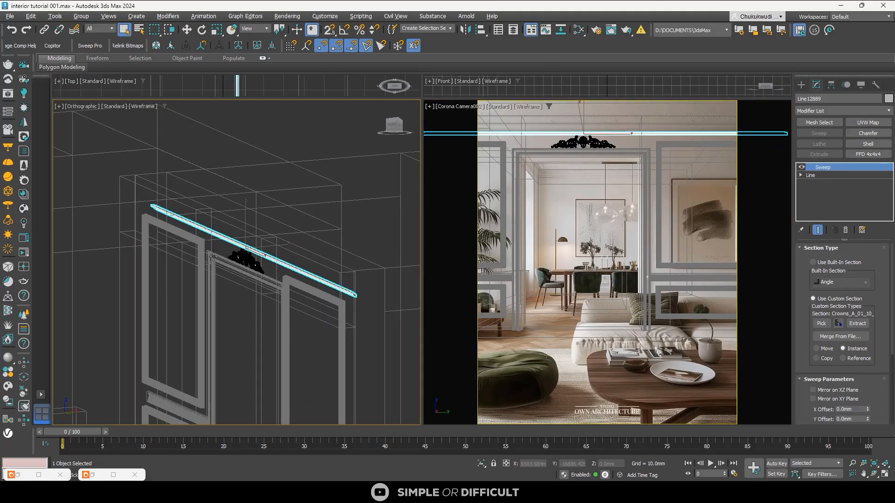
pyautogui.scroll(5, 181, 225)
pyautogui.keyDown('alt'); pyautogui.moveTo(120, 195); pyautogui.dragTo(123, 188, button='middle'); pyautogui.keyUp('alt')
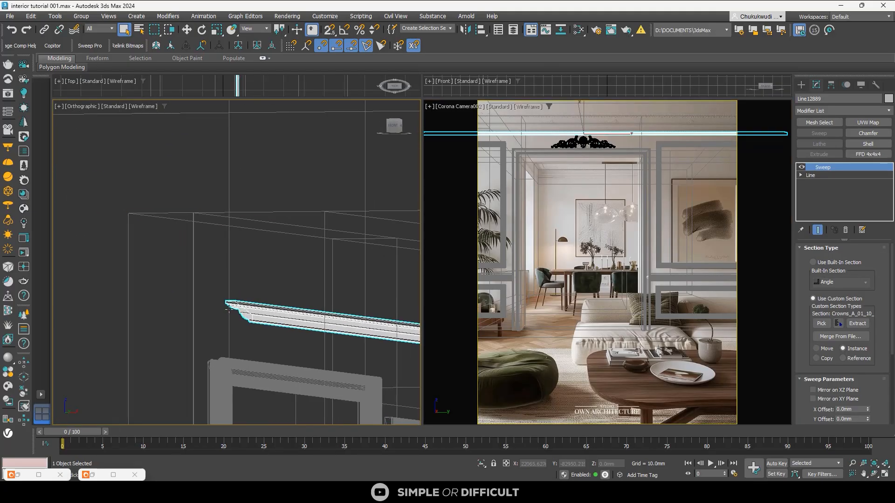
pyautogui.scroll(5, 228, 309)
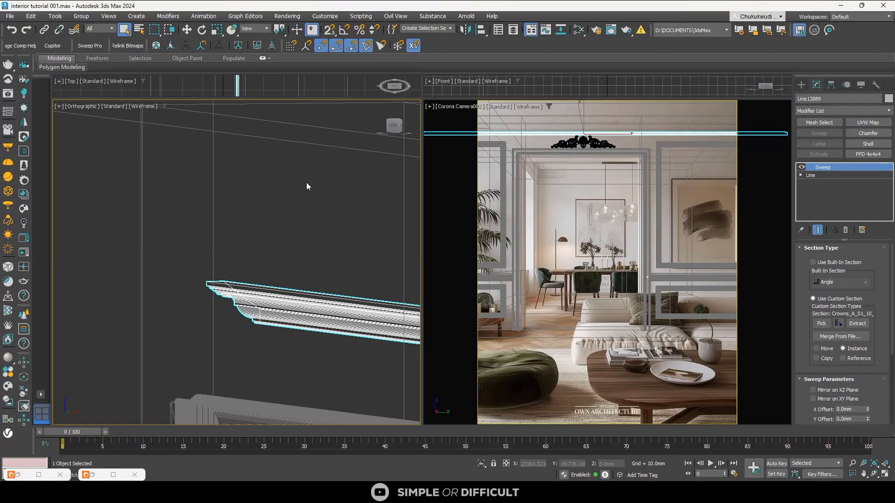
pyautogui.click(390, 127)
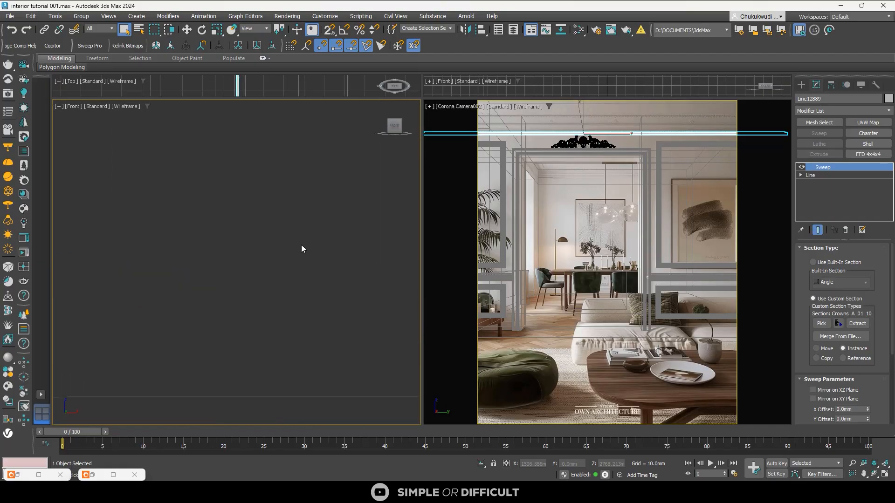
pyautogui.scroll(-3, 288, 254)
pyautogui.scroll(1, 220, 252)
pyautogui.scroll(5, 220, 251)
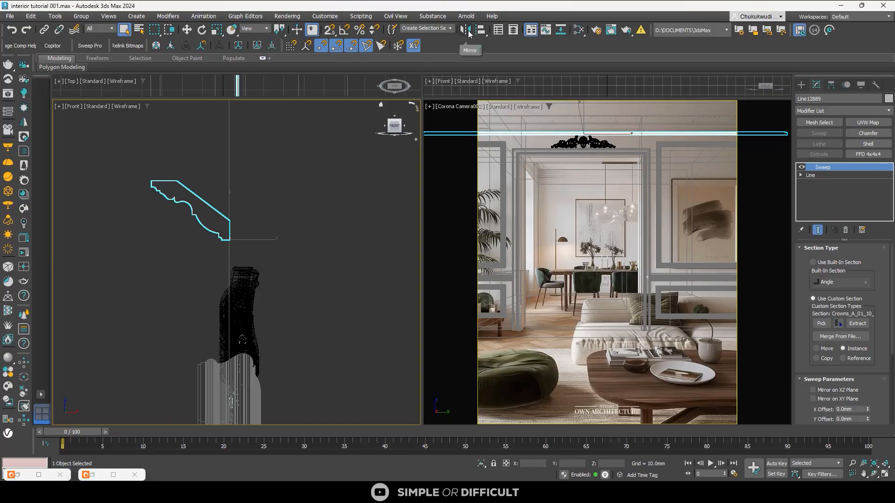
pyautogui.click(465, 30)
pyautogui.click(423, 319)
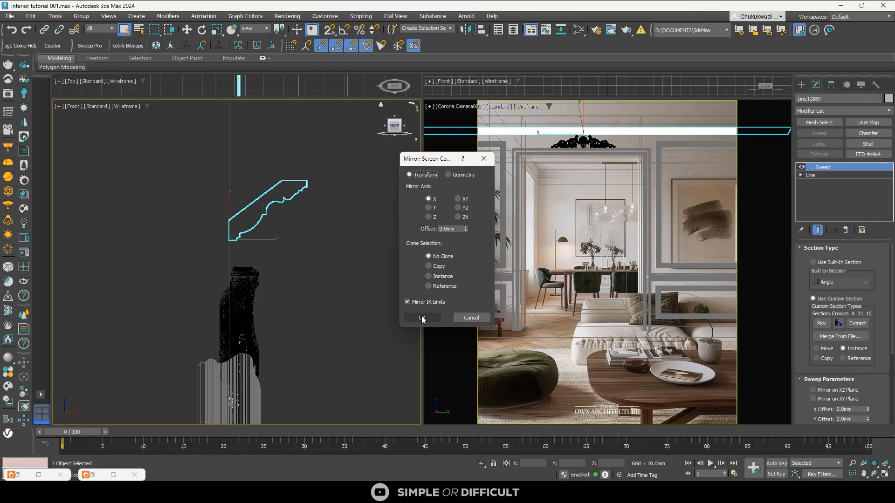
pyautogui.click(422, 317)
# Raise the crown moulding vertically in the Front view to about Z 2870 mm
pyautogui.scroll(-5, 286, 275)
pyautogui.moveTo(238, 220); pyautogui.dragTo(238, 227, button='middle')
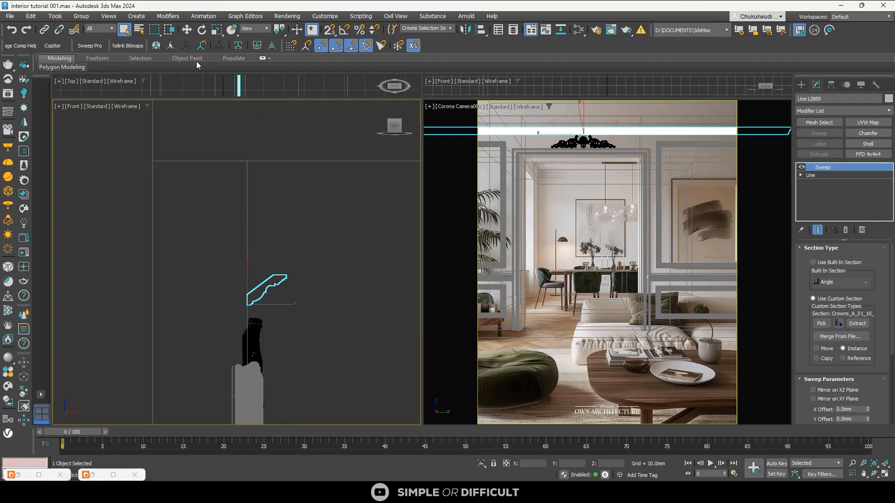
pyautogui.click(187, 30)
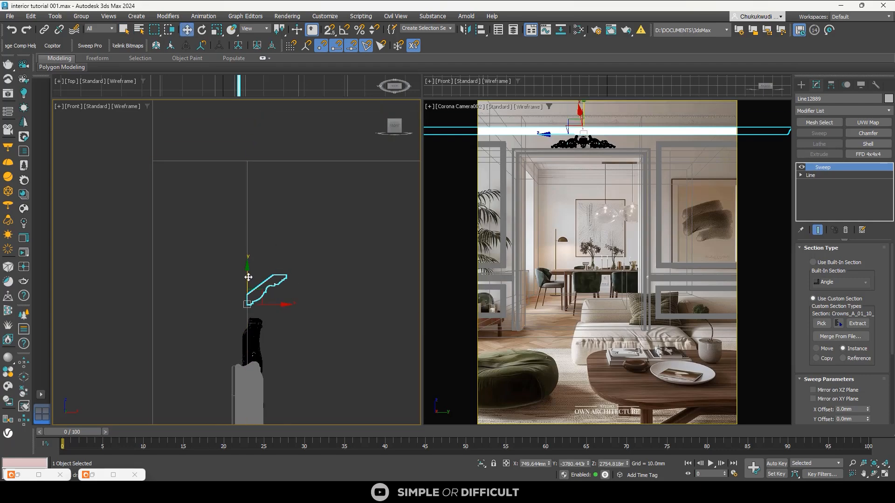
pyautogui.moveTo(251, 276); pyautogui.dragTo(260, 215)
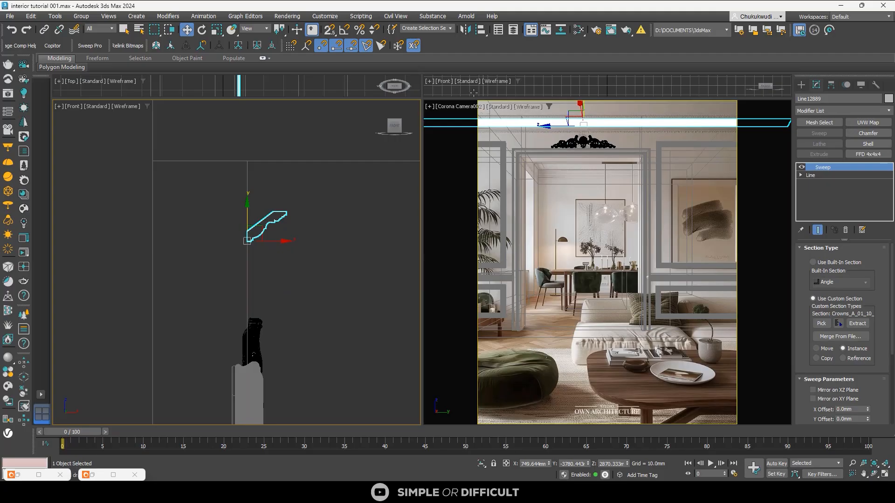
# Enable 2D Pan Zoom Mode for the maximized camera view and lower the crown moulding to about Z 2861 mm against the reference image
pyautogui.click(429, 108)
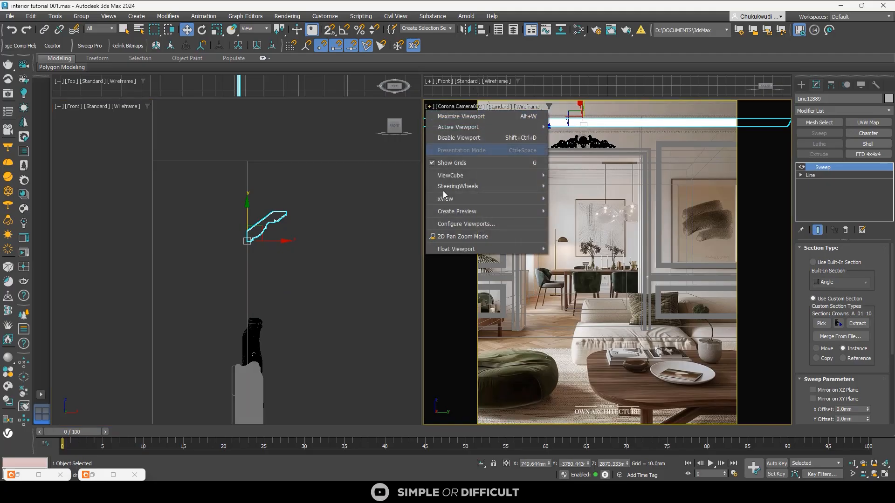
pyautogui.click(466, 236)
pyautogui.hotkey('alt', 'w')
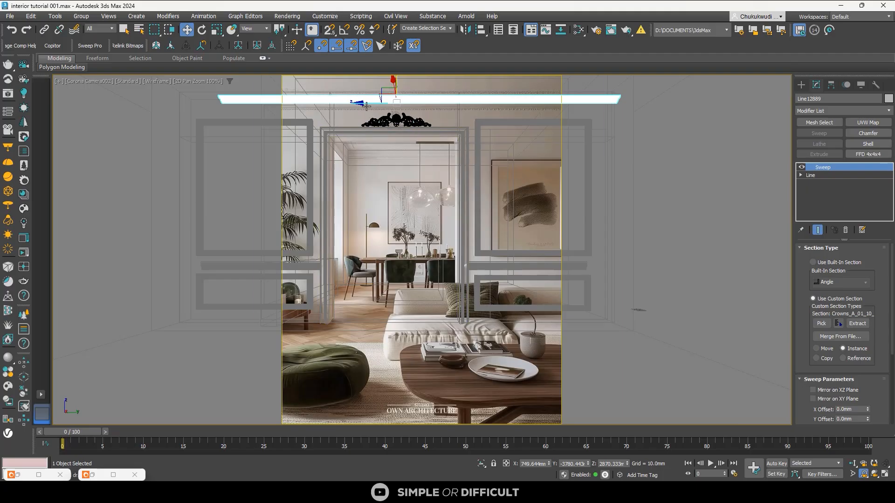
pyautogui.scroll(8, 401, 157)
pyautogui.scroll(-1, 515, 194)
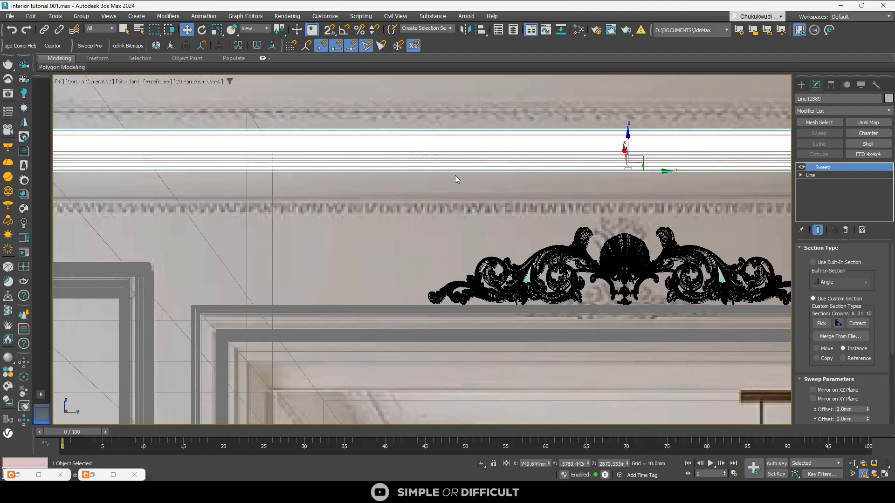
pyautogui.scroll(3, 617, 142)
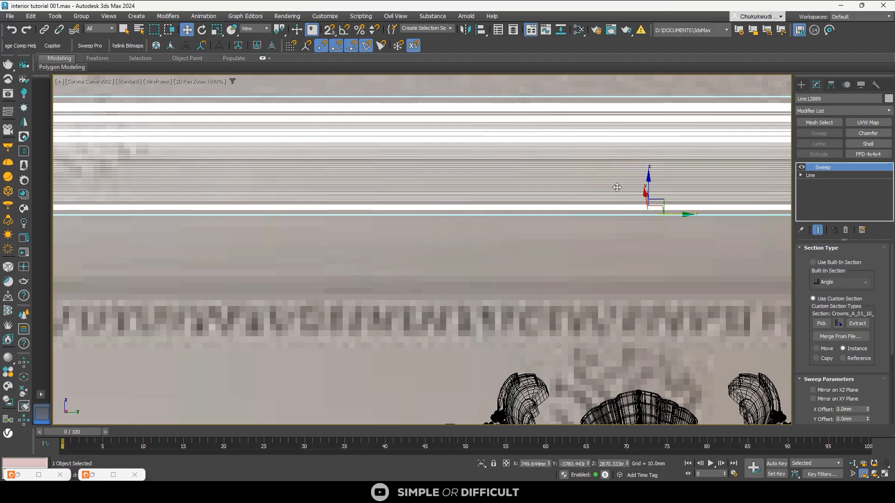
pyautogui.scroll(-4, 542, 193)
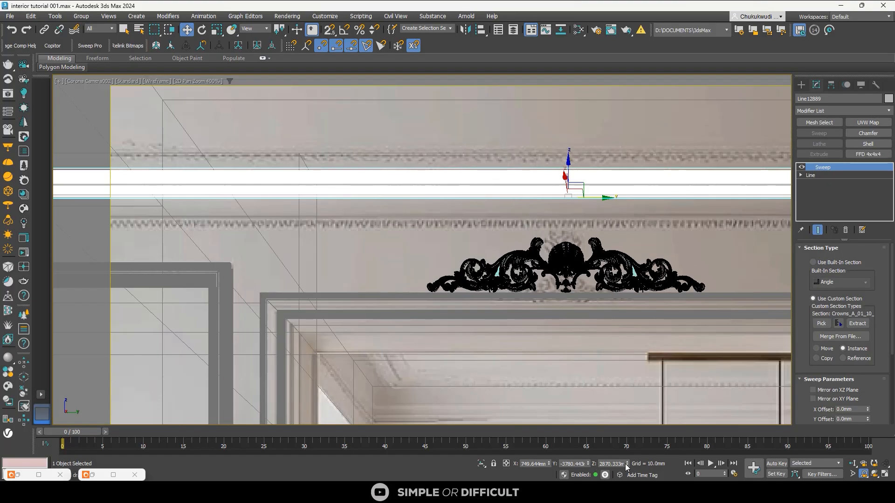
pyautogui.moveTo(627, 464); pyautogui.dragTo(651, 467)
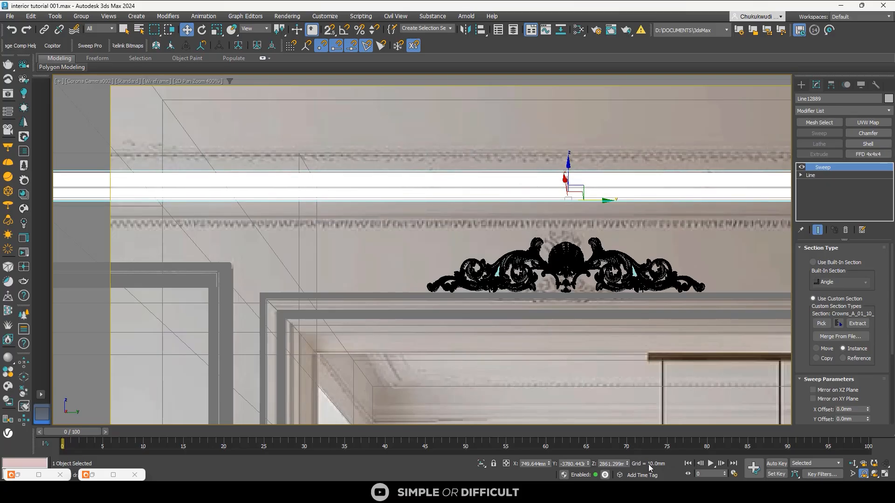
# Restore the multi-viewport layout and add an FFD 4x4x4 modifier above the Sweep on the crown moulding
pyautogui.click(884, 474)
pyautogui.scroll(5, 278, 224)
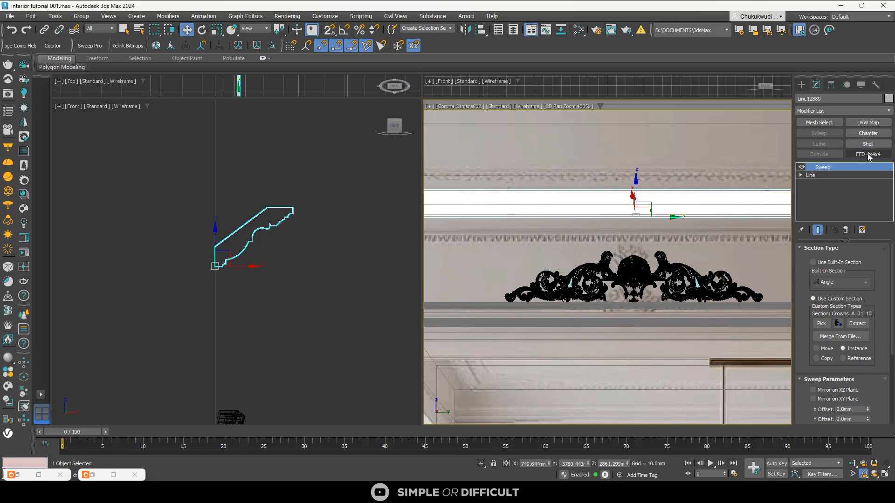
pyautogui.click(849, 110)
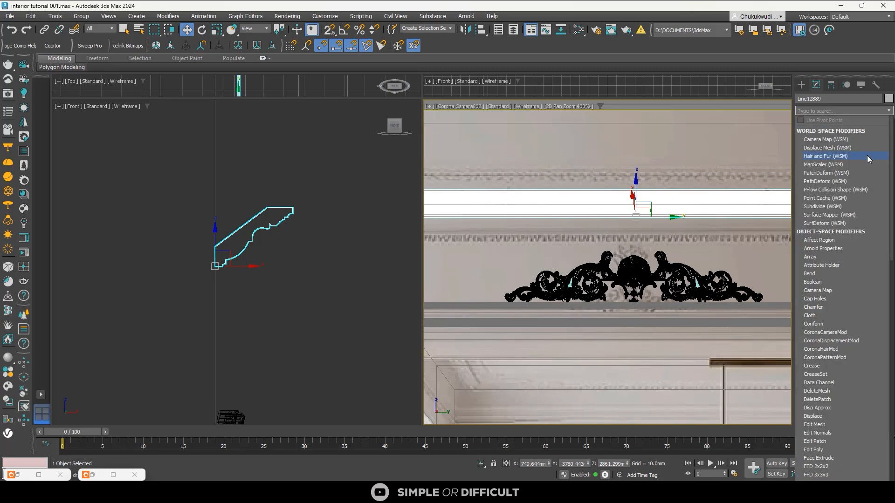
pyautogui.write('fdd##')
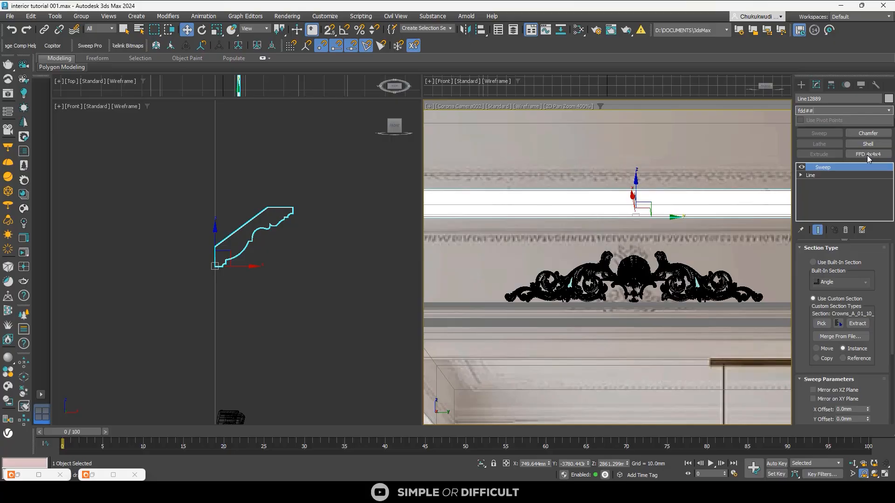
pyautogui.press('BackSpace')
pyautogui.press('BackSpace')
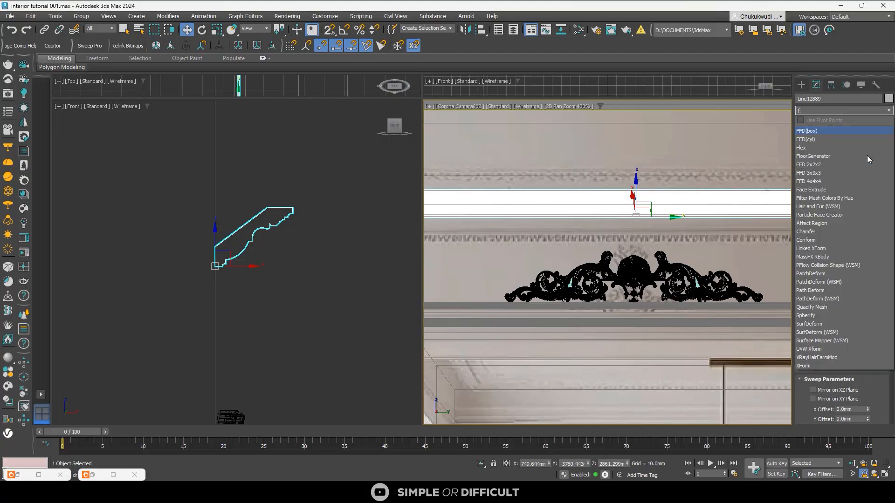
pyautogui.write('fd')
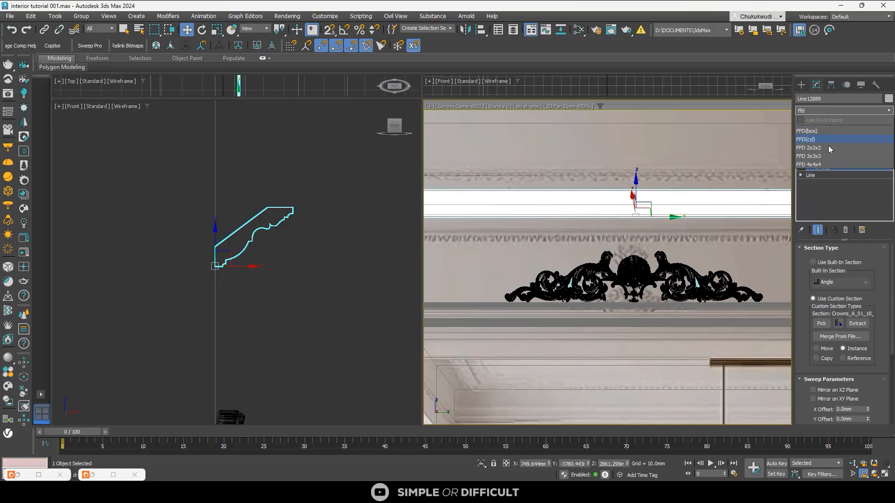
pyautogui.click(824, 165)
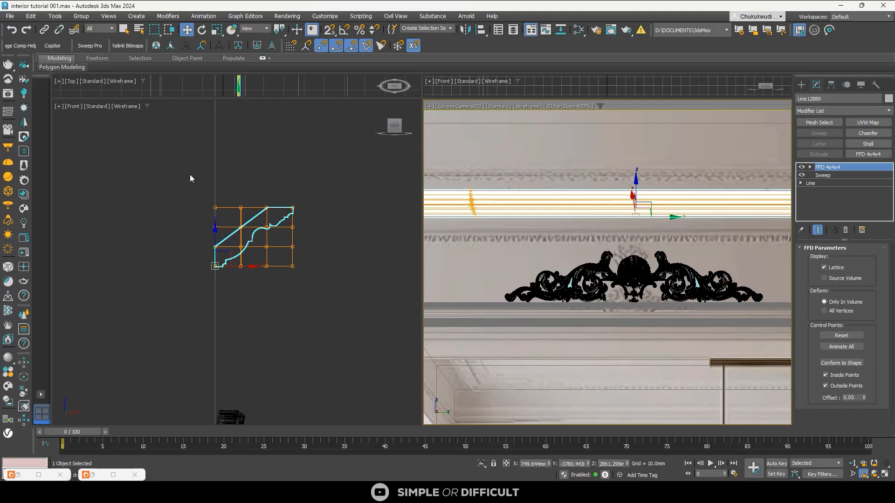
# Raise the top row of the moulding's FFD control points in the Front view to about Z 2952 mm
pyautogui.click(810, 167)
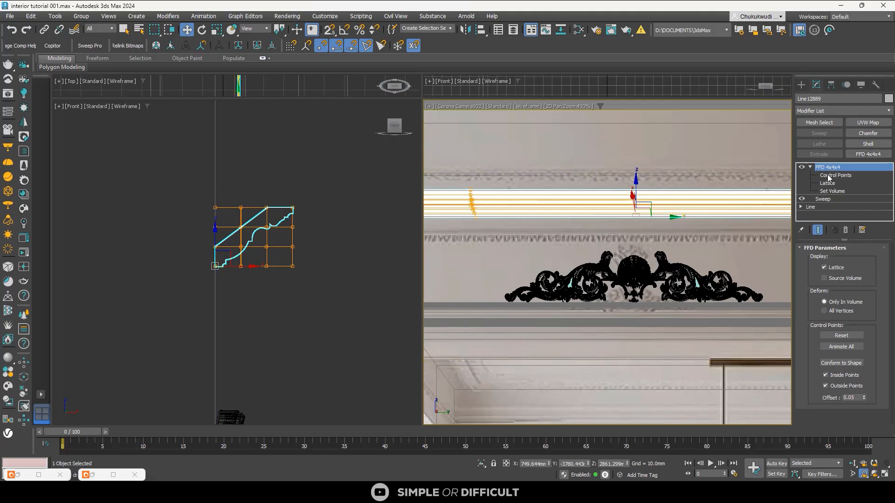
pyautogui.click(835, 176)
pyautogui.click(326, 217)
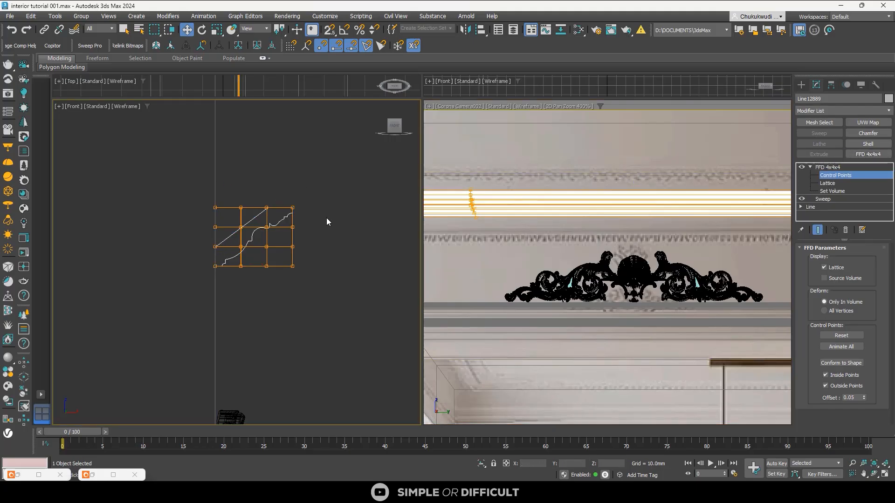
pyautogui.moveTo(177, 179); pyautogui.dragTo(337, 217)
pyautogui.moveTo(258, 176); pyautogui.dragTo(260, 135)
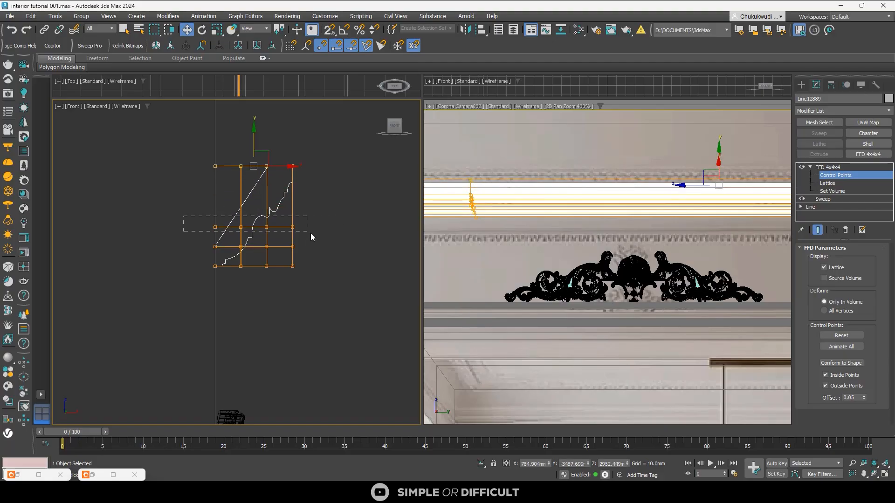
# Raise the two middle rows of FFD control points to about Z 2919 mm and Z 2888 mm to even out the stretched profile
pyautogui.moveTo(311, 237); pyautogui.dragTo(310, 237)
pyautogui.moveTo(255, 200); pyautogui.dragTo(263, 175)
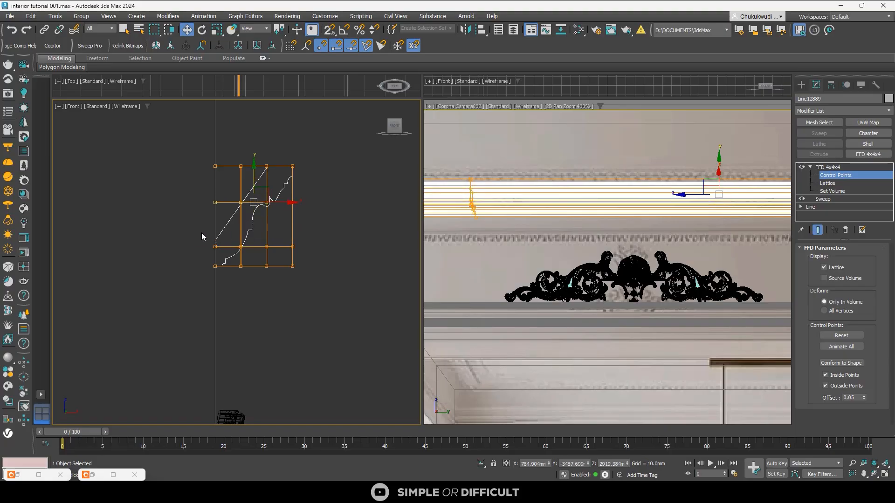
pyautogui.moveTo(324, 267); pyautogui.dragTo(322, 263)
pyautogui.moveTo(255, 221); pyautogui.dragTo(257, 211)
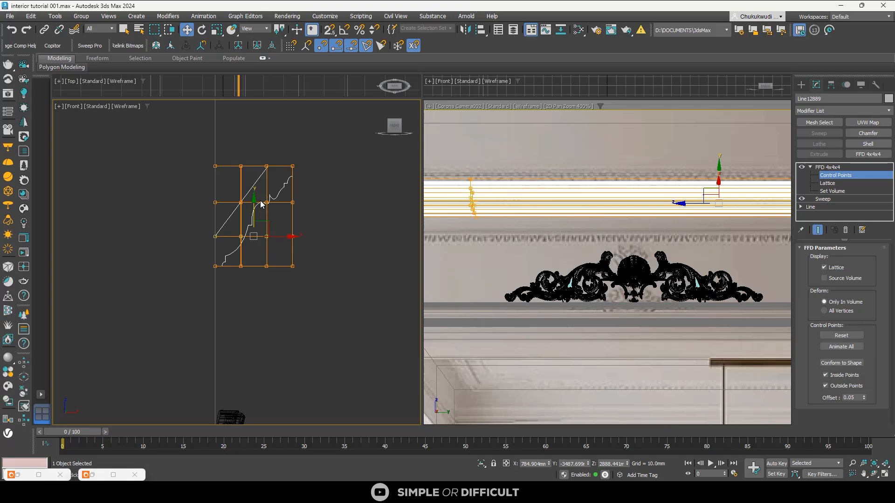
# Raise the top row of the crown moulding's FFD control points in the Front view to the ceiling line at about Z 3016 mm
pyautogui.scroll(3, 608, 166)
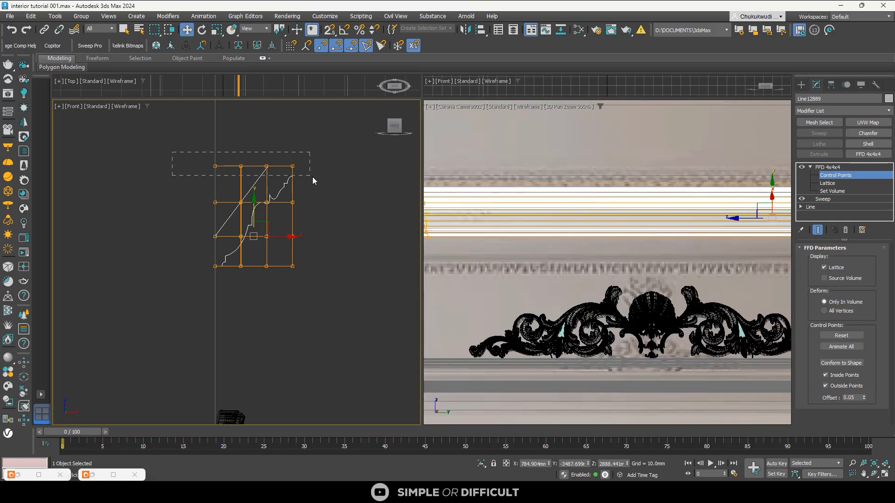
pyautogui.moveTo(313, 177); pyautogui.dragTo(312, 177)
pyautogui.moveTo(255, 129); pyautogui.dragTo(250, 55)
pyautogui.scroll(6, 284, 163)
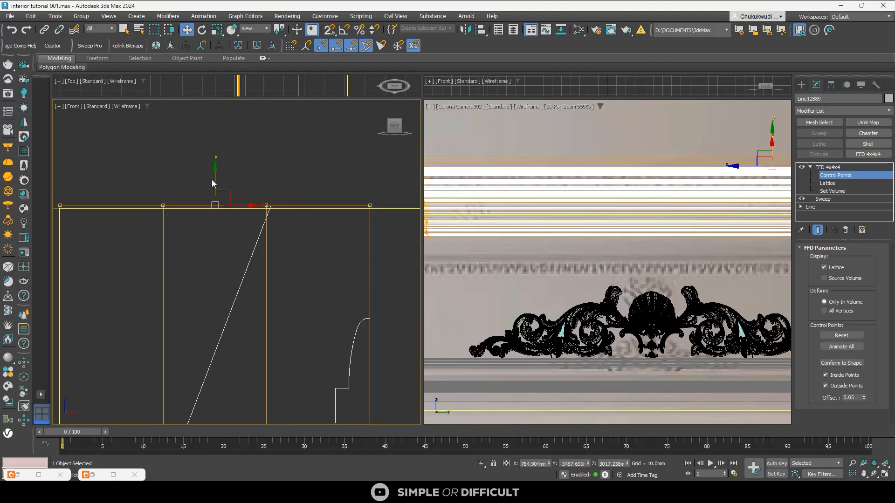
pyautogui.scroll(-4, 230, 174)
pyautogui.moveTo(354, 221); pyautogui.dragTo(355, 219)
pyautogui.scroll(4, 231, 189)
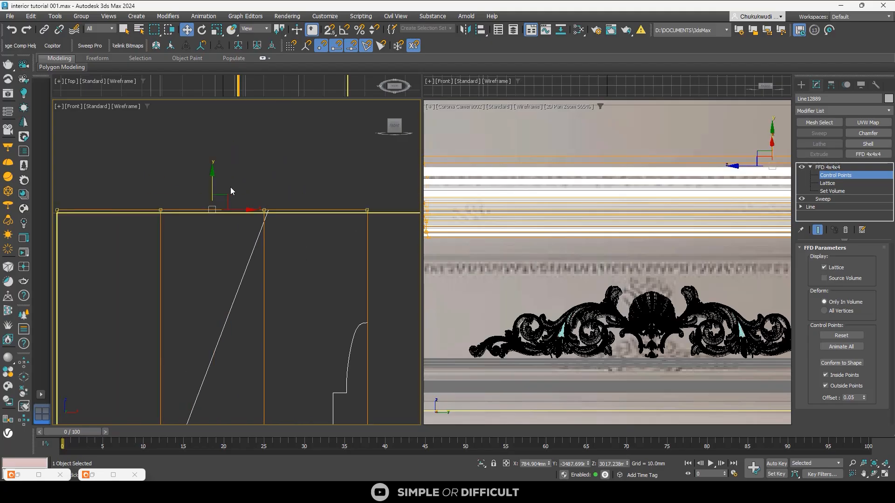
pyautogui.moveTo(212, 183); pyautogui.dragTo(220, 187)
pyautogui.scroll(-6, 220, 187)
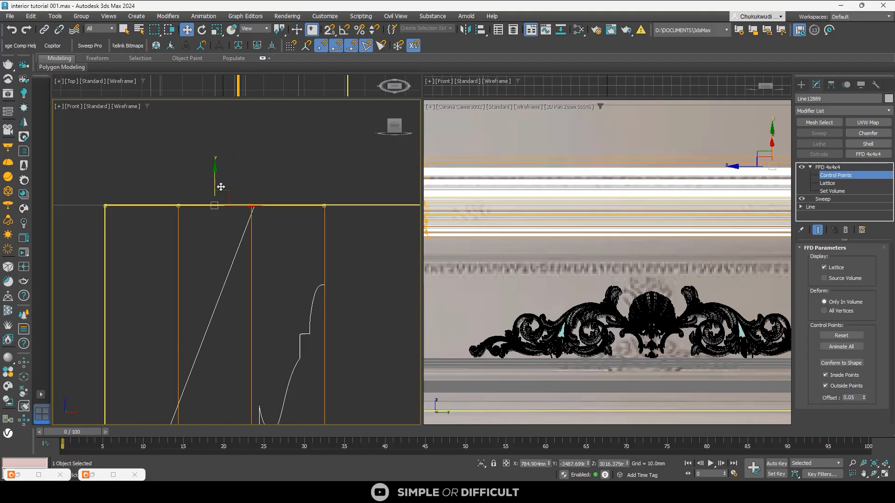
# Raise the two middle rows of FFD control points to even out the profile, the upper one to about Z 2963 mm
pyautogui.moveTo(354, 359); pyautogui.dragTo(354, 358)
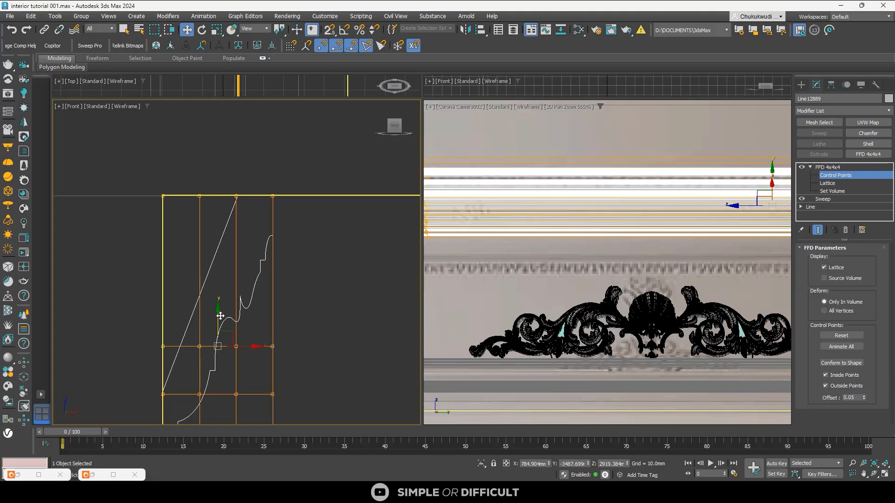
pyautogui.moveTo(215, 316); pyautogui.dragTo(219, 267)
pyautogui.scroll(-3, 220, 268)
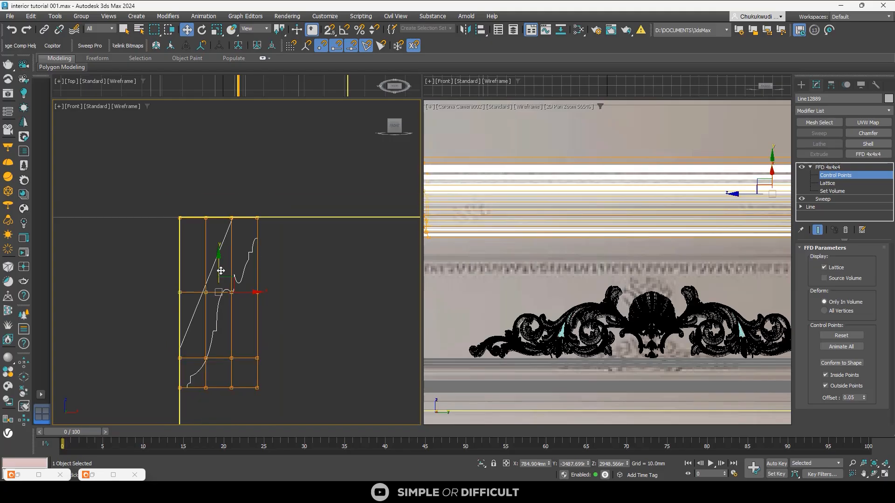
pyautogui.moveTo(139, 335); pyautogui.dragTo(280, 374)
pyautogui.moveTo(220, 329); pyautogui.dragTo(235, 300)
pyautogui.moveTo(142, 276); pyautogui.dragTo(278, 298)
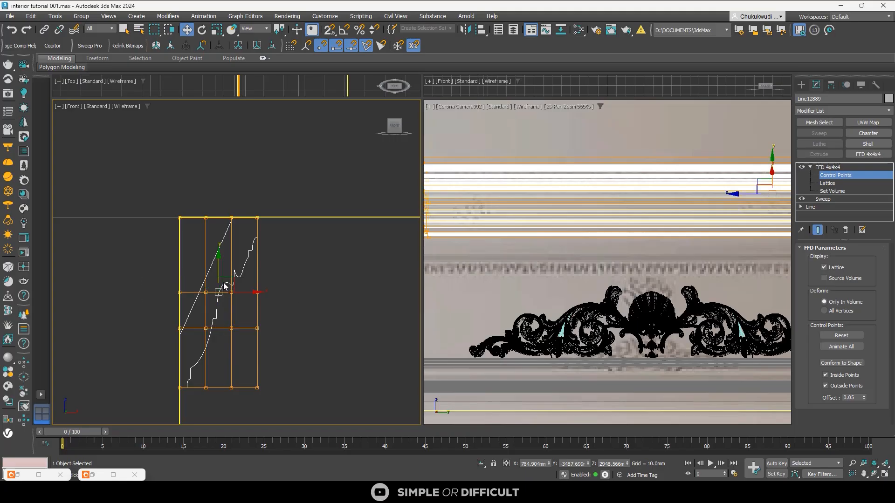
pyautogui.moveTo(219, 268)
pyautogui.mouseDown()
pyautogui.moveTo(226, 248)
pyautogui.moveTo(220, 264)
pyautogui.mouseUp()
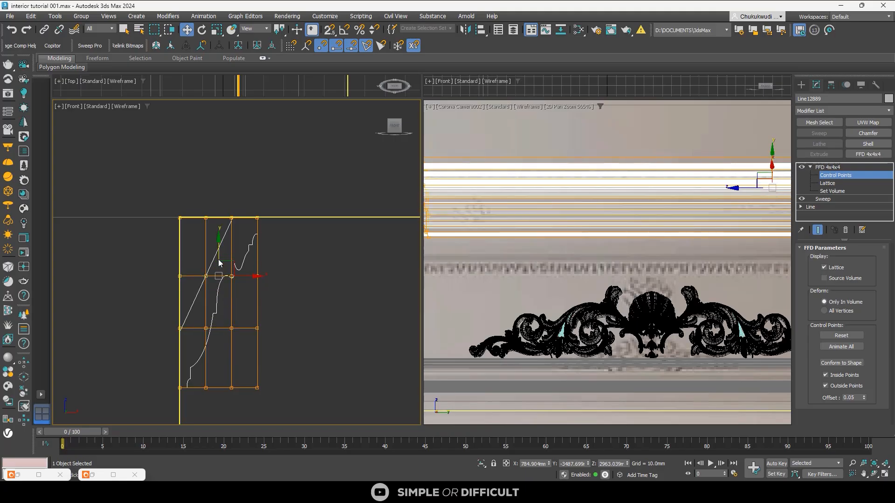
pyautogui.moveTo(338, 348); pyautogui.dragTo(338, 348)
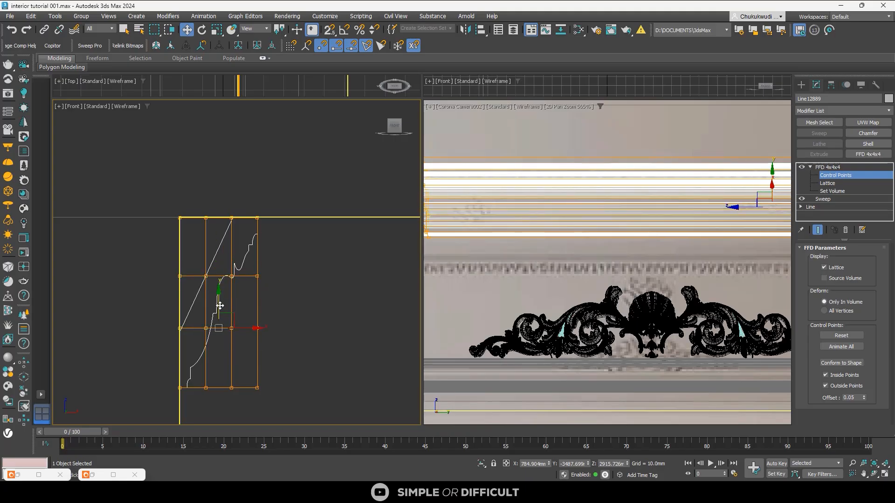
pyautogui.moveTo(220, 305); pyautogui.dragTo(220, 316)
# Widen the moulding profile by moving the two outer columns of FFD control points away from the wall, and space the inner columns evenly
pyautogui.moveTo(311, 406); pyautogui.dragTo(310, 405)
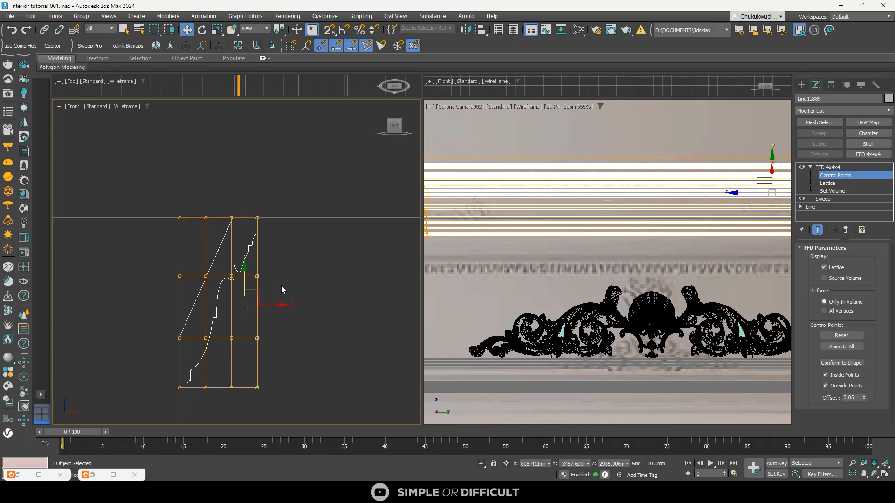
pyautogui.moveTo(270, 305); pyautogui.dragTo(311, 306)
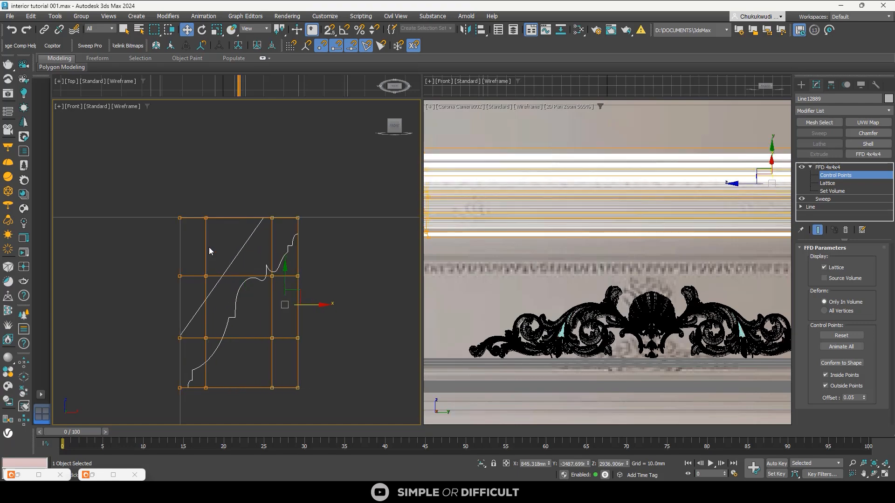
pyautogui.moveTo(199, 210); pyautogui.dragTo(240, 349)
pyautogui.moveTo(233, 305); pyautogui.dragTo(244, 305)
pyautogui.moveTo(299, 378); pyautogui.dragTo(298, 378)
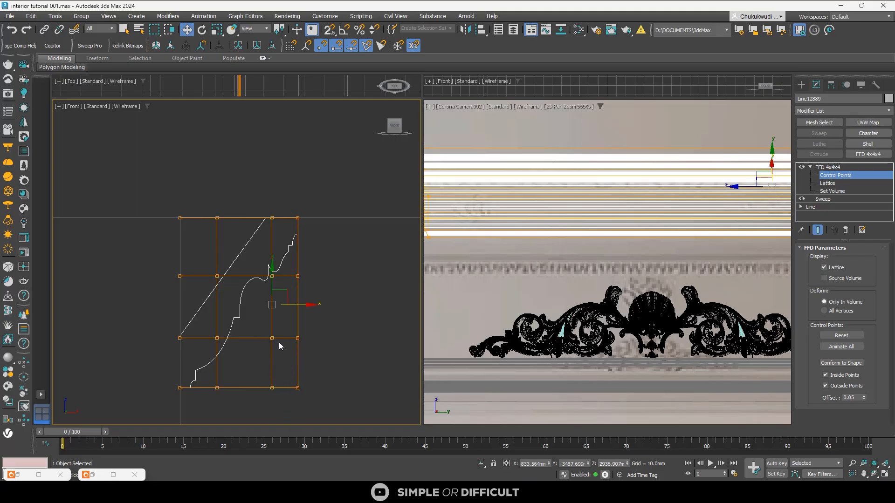
pyautogui.moveTo(299, 304); pyautogui.dragTo(277, 306)
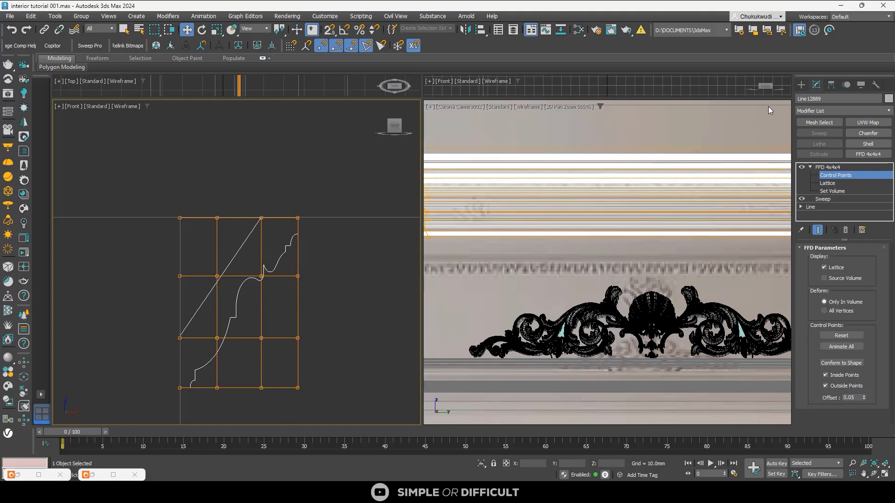
# Leave control point editing and compare the reshaped crown moulding with the reference image in the camera view
pyautogui.click(800, 84)
pyautogui.scroll(-8, 247, 274)
pyautogui.click(269, 328)
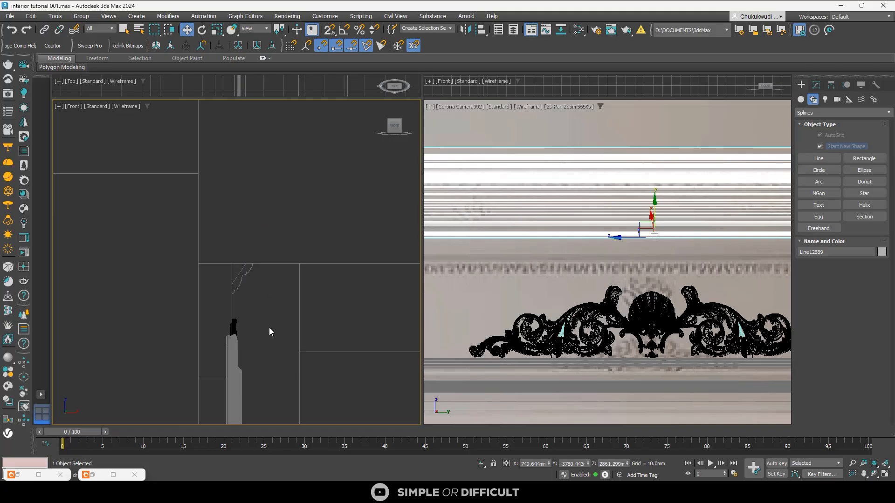
pyautogui.scroll(-3, 633, 270)
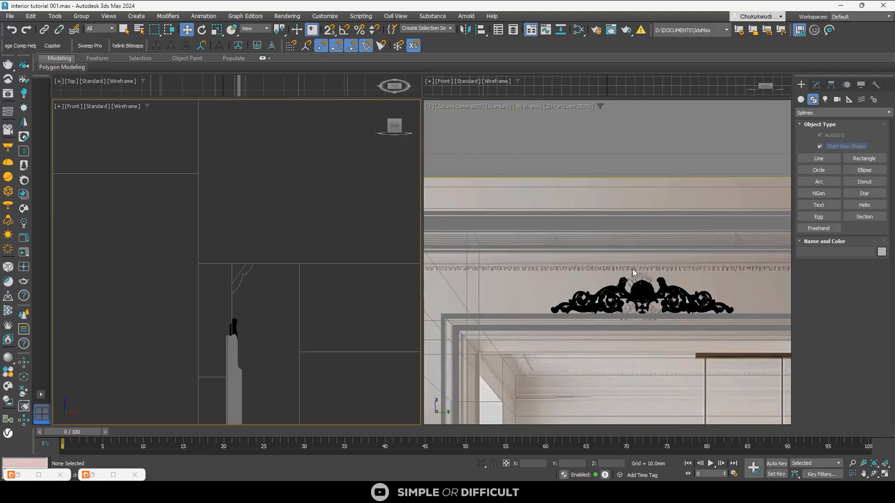
pyautogui.scroll(4, 517, 262)
pyautogui.scroll(-3, 517, 262)
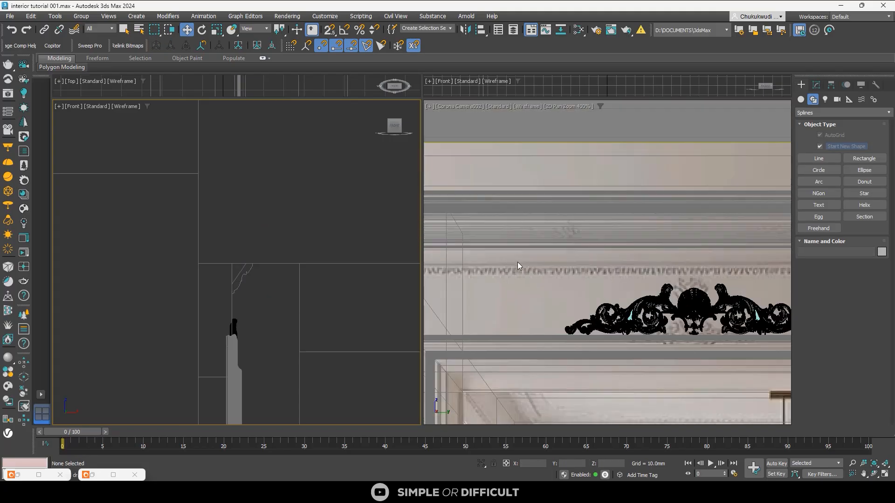
pyautogui.click(540, 243)
pyautogui.scroll(2, 540, 243)
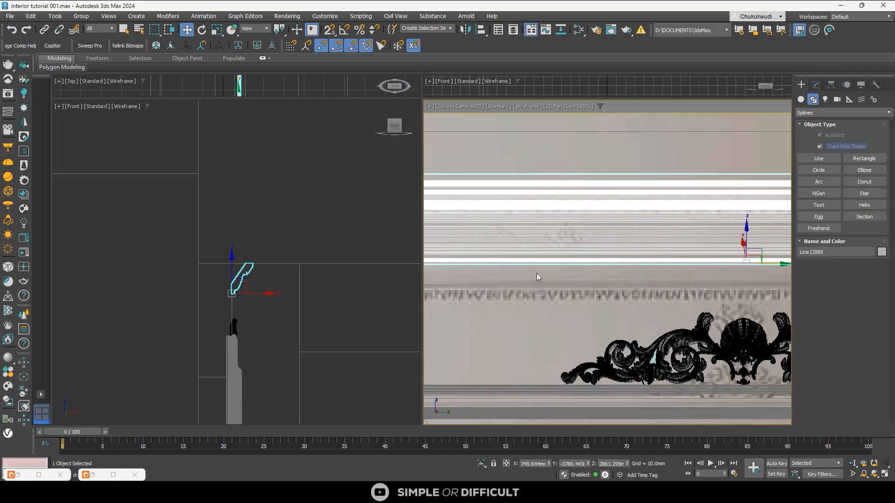
pyautogui.scroll(-3, 592, 266)
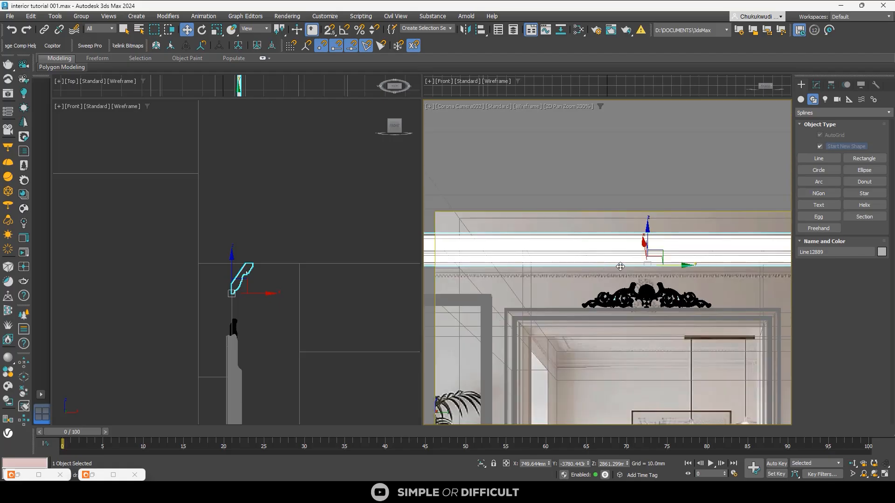
pyautogui.scroll(3, 624, 268)
pyautogui.scroll(-4, 618, 275)
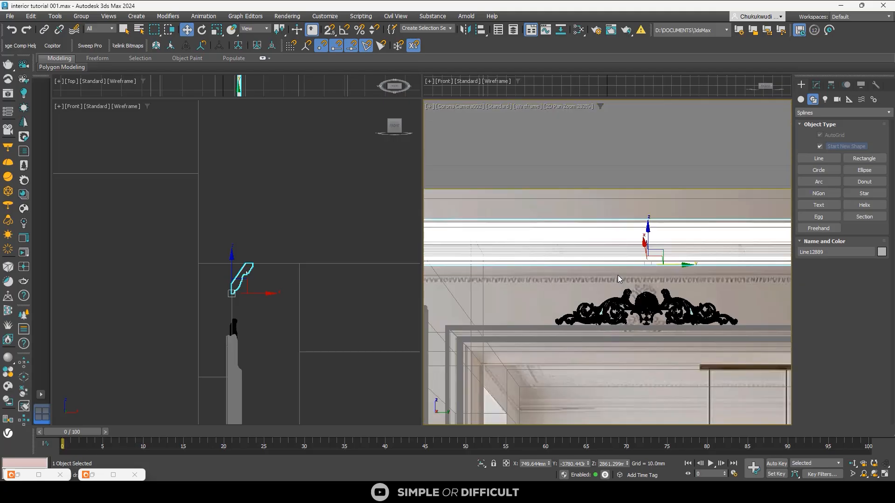
# Deselect the moulding and turn off 2D Pan Zoom Mode to return to the full camera view
pyautogui.click(506, 182)
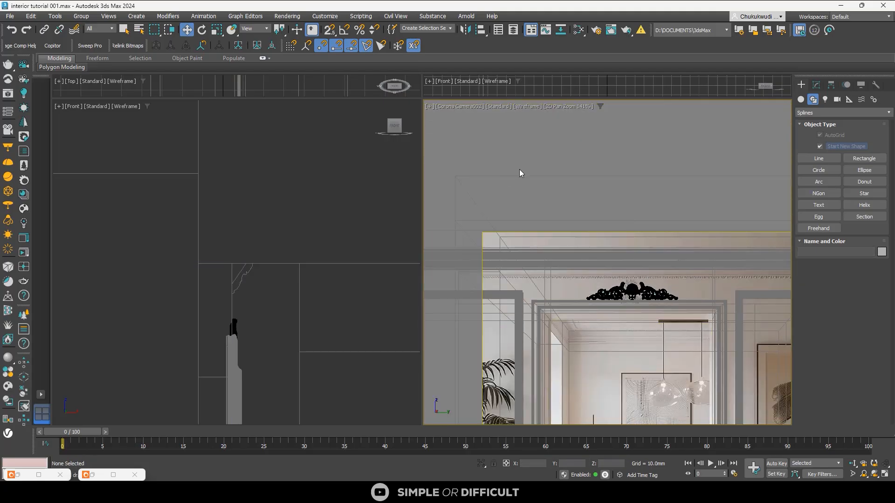
pyautogui.click(578, 108)
pyautogui.click(583, 113)
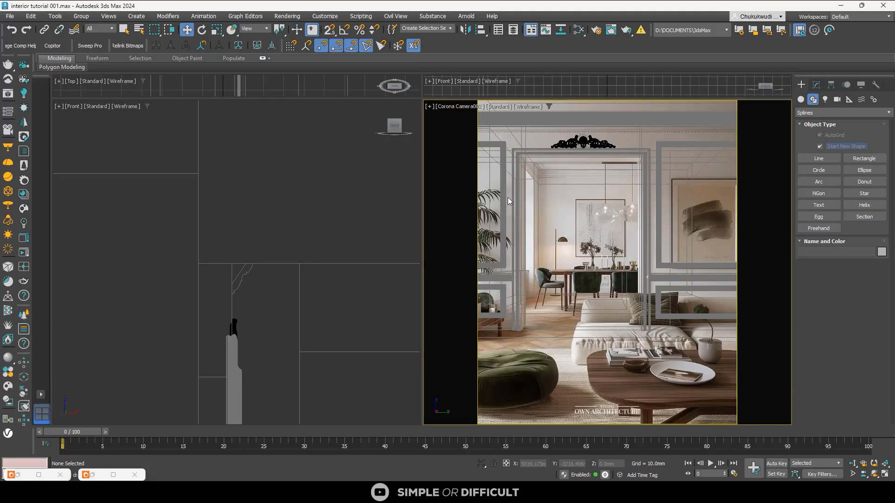
# Start a Corona interactive render of the camera view and maximize the frame buffer window
pyautogui.click(225, 307)
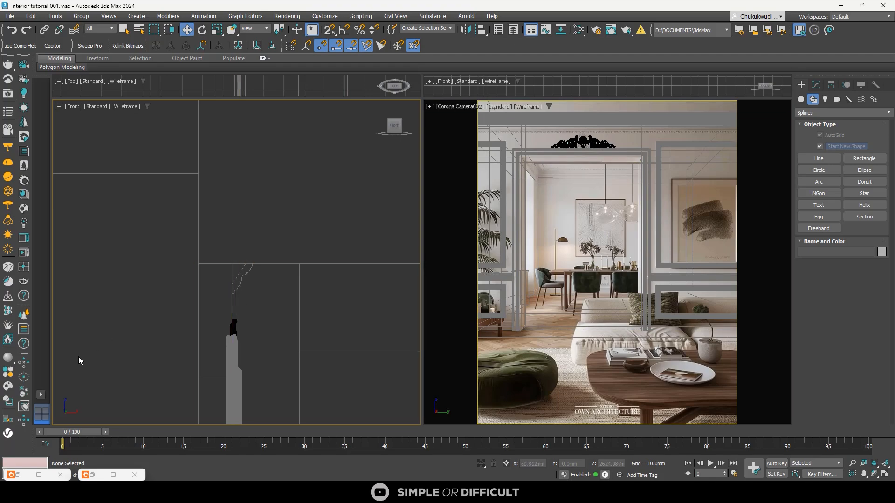
pyautogui.click(24, 237)
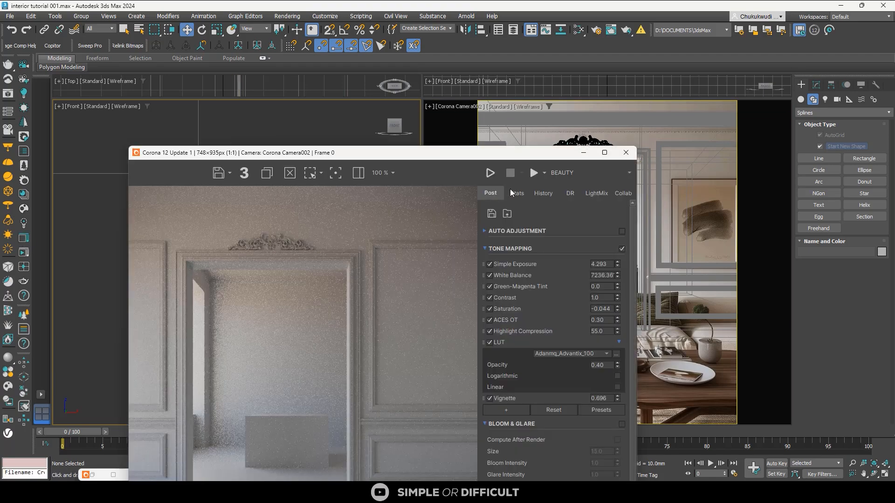
pyautogui.click(491, 172)
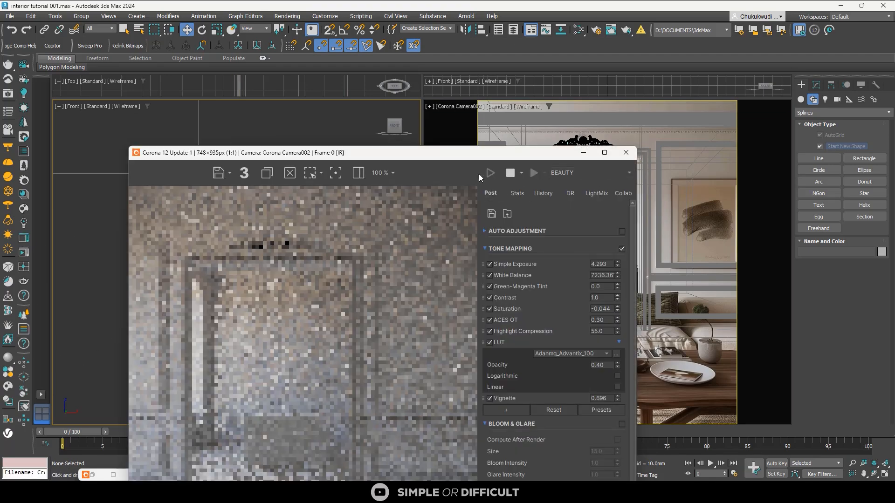
pyautogui.click(604, 154)
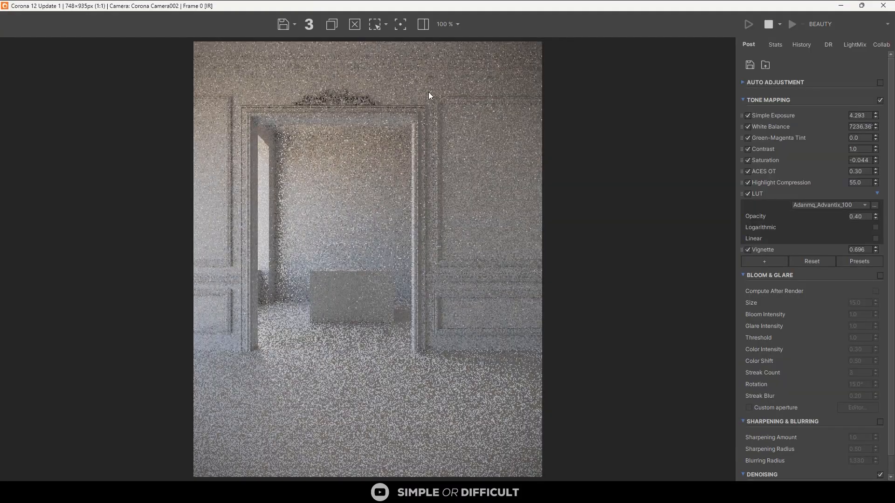
# Examine the crown moulding and the doorway ornament up close in the interactive render
pyautogui.scroll(4, 303, 52)
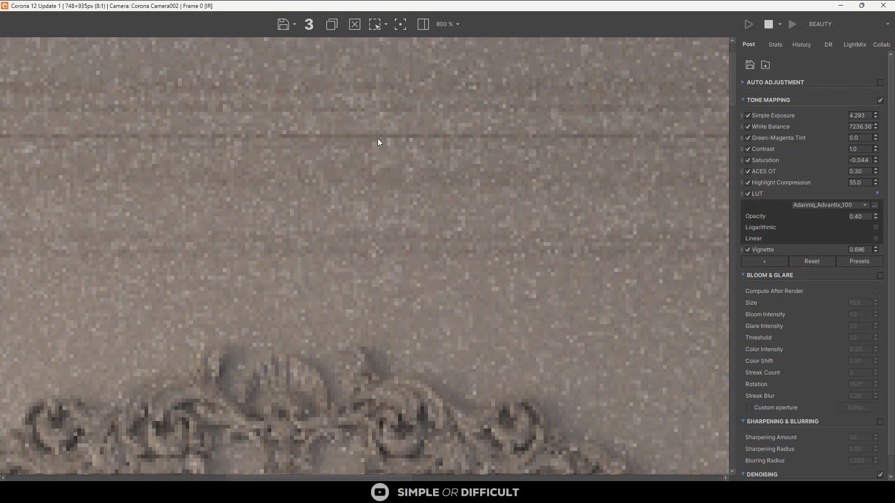
pyautogui.scroll(-2, 378, 144)
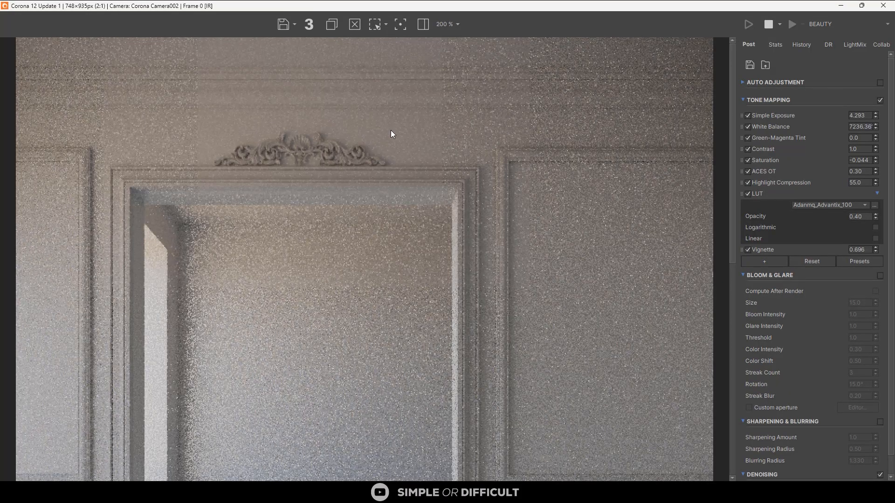
pyautogui.scroll(1, 347, 84)
pyautogui.scroll(1, 350, 92)
pyautogui.scroll(-1, 352, 97)
pyautogui.scroll(-1, 353, 102)
pyautogui.scroll(-1, 356, 99)
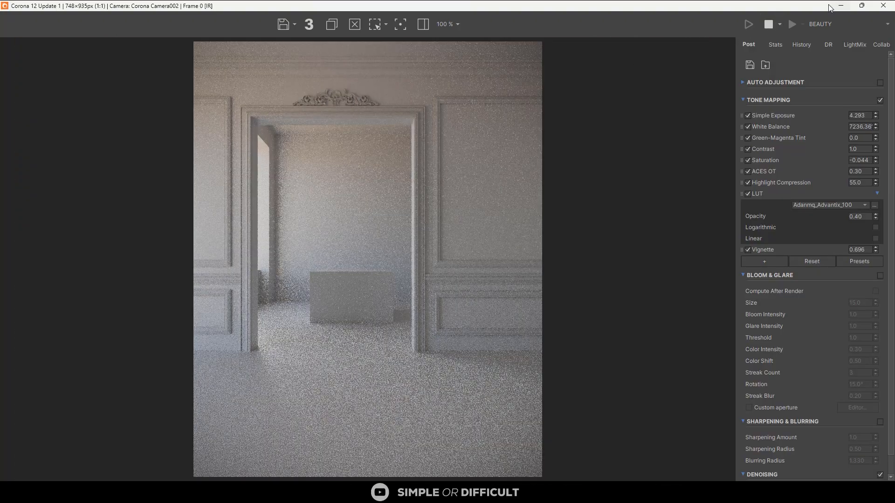
# Restore the render window to a smaller size clear of the modifier stack, and activate the moulding's FFD control points for editing
pyautogui.moveTo(829, 6); pyautogui.dragTo(819, 128)
pyautogui.scroll(6, 236, 283)
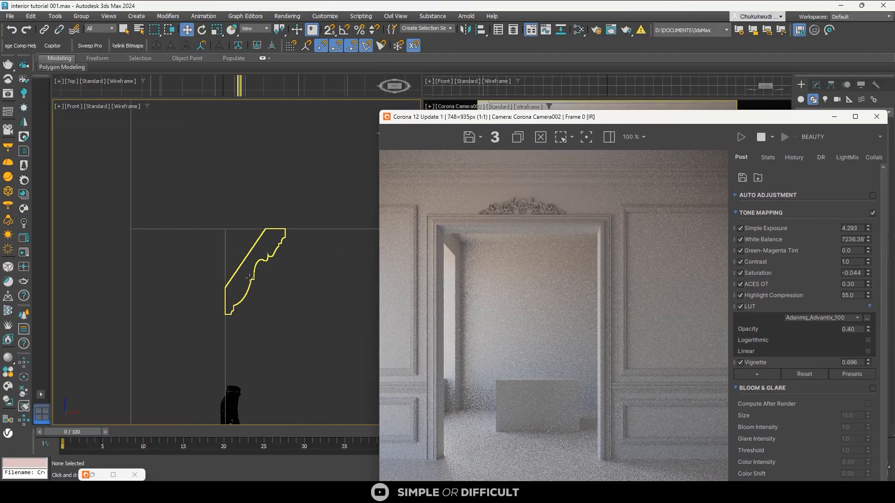
pyautogui.click(253, 277)
pyautogui.scroll(7, 269, 262)
pyautogui.scroll(-2, 248, 240)
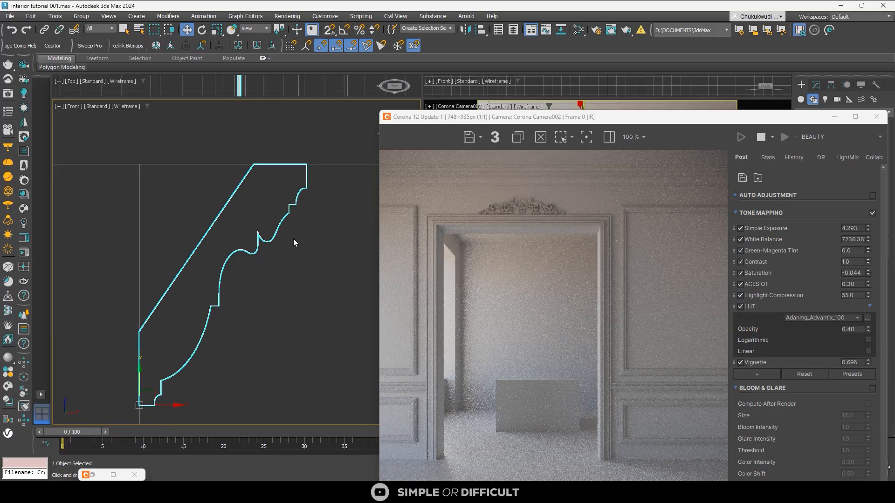
pyautogui.click(817, 85)
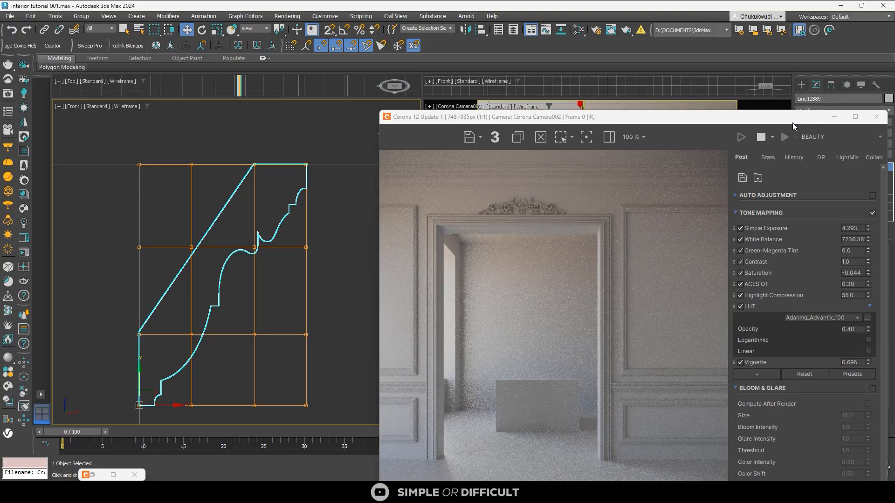
pyautogui.moveTo(792, 122); pyautogui.dragTo(759, 279)
pyautogui.click(835, 175)
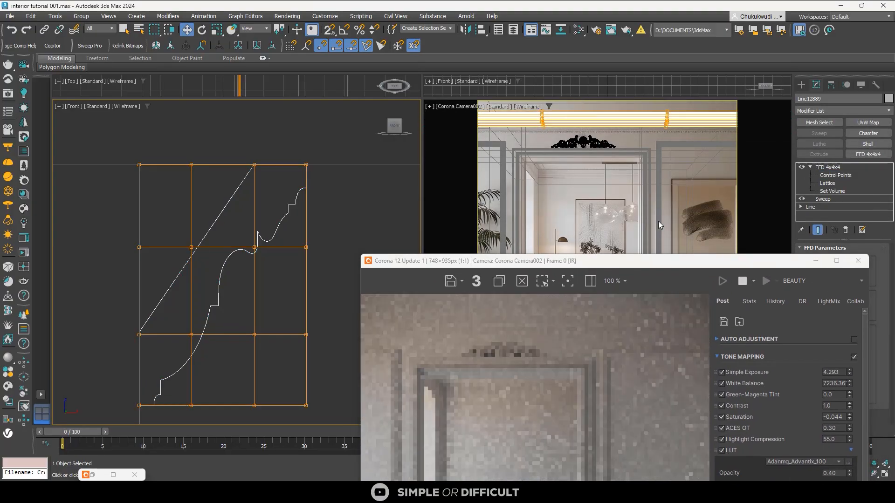
# Raise the two middle rows of FFD control points slightly on the crown moulding's profile in the Front view
pyautogui.moveTo(103, 240); pyautogui.dragTo(348, 273)
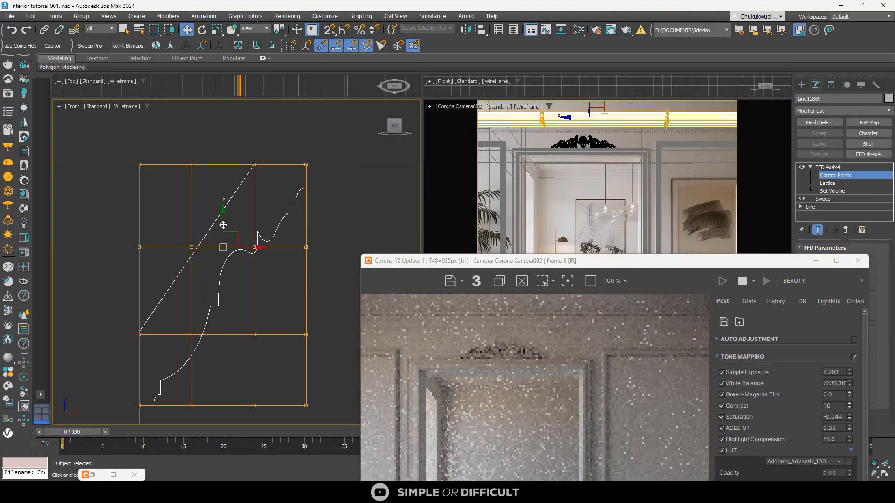
pyautogui.moveTo(229, 227); pyautogui.dragTo(255, 224)
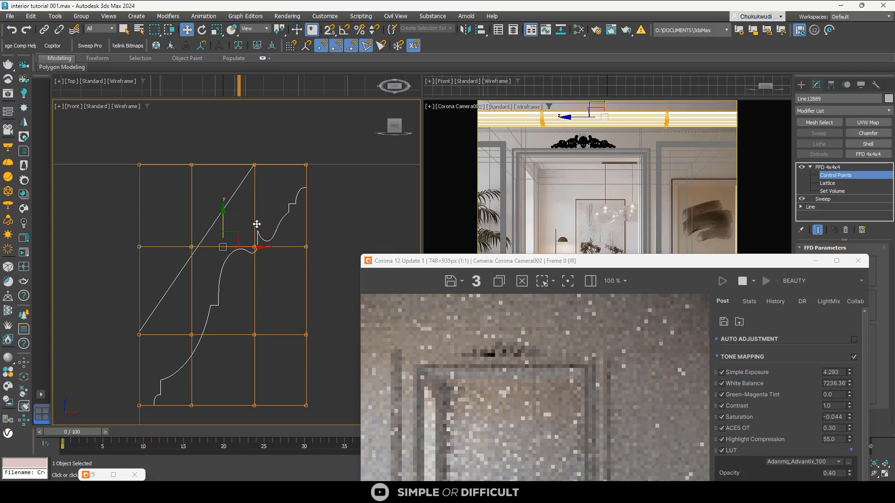
pyautogui.moveTo(356, 345); pyautogui.dragTo(356, 346)
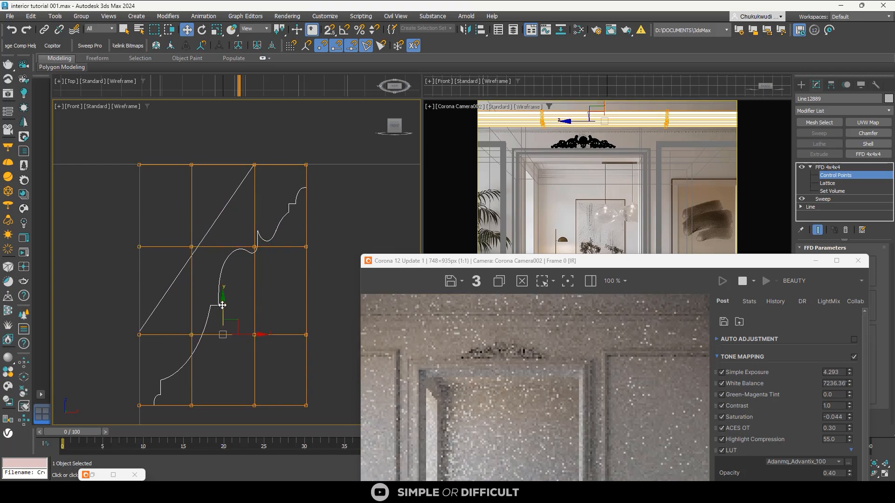
pyautogui.moveTo(228, 305); pyautogui.dragTo(234, 299)
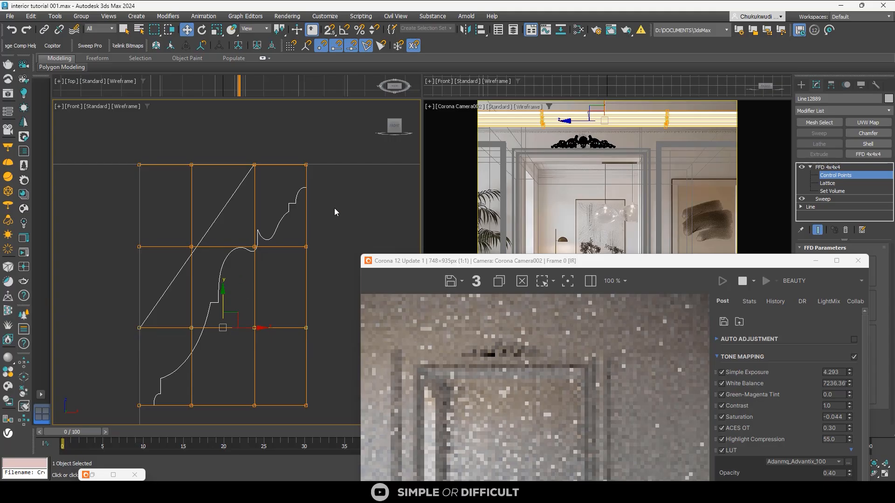
pyautogui.click(801, 86)
# Reposition the render window and examine the reshaped crown moulding in the interactive render
pyautogui.moveTo(686, 259); pyautogui.dragTo(589, 92)
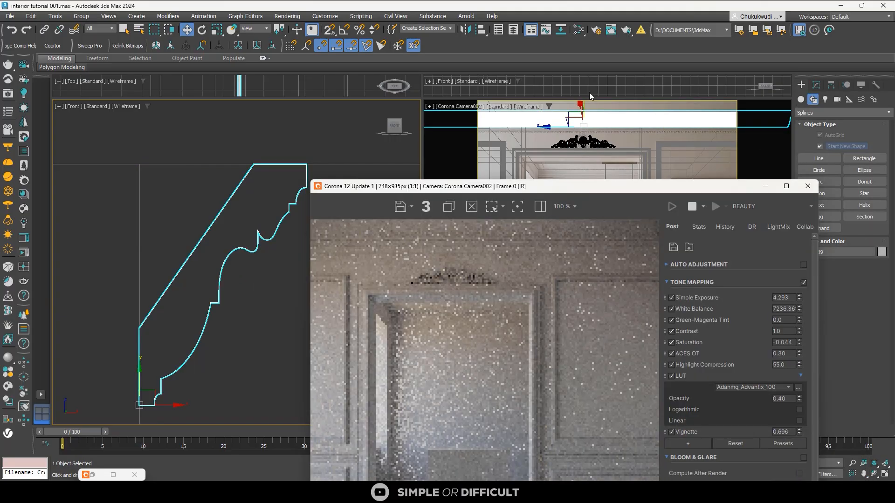
pyautogui.scroll(4, 459, 132)
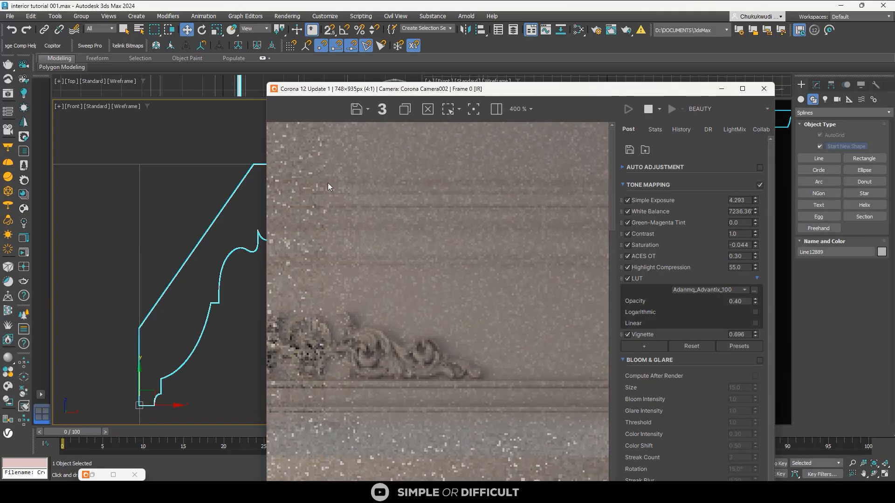
pyautogui.scroll(-2, 430, 215)
pyautogui.scroll(-3, 229, 243)
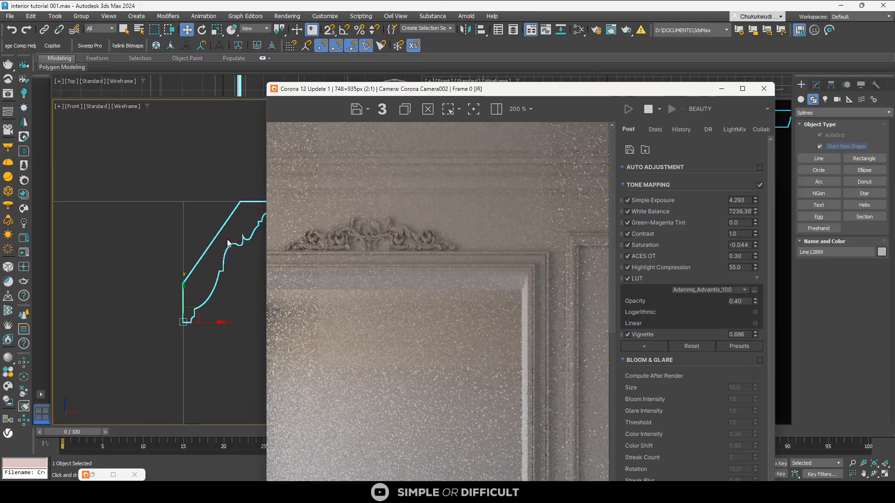
# Bring up the Slate Material Editor and duplicate the CoronaLegacyMtl node beside the original
pyautogui.click(583, 30)
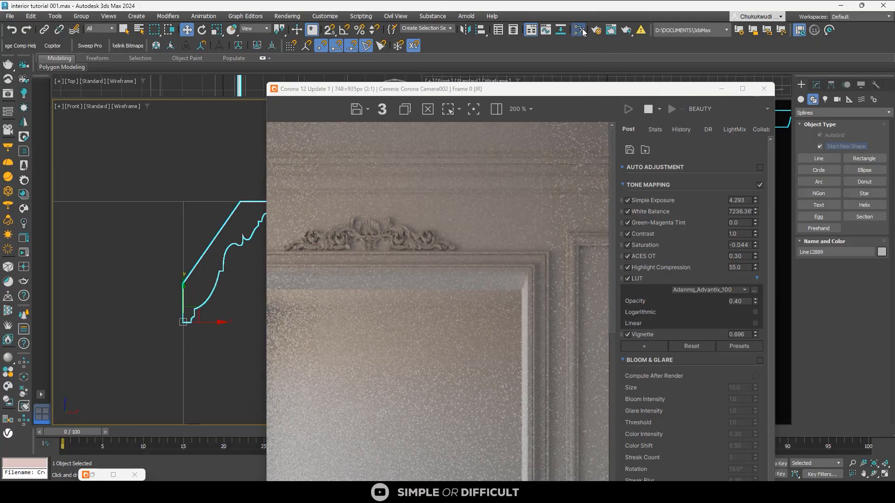
pyautogui.moveTo(145, 323); pyautogui.dragTo(243, 304, button='middle')
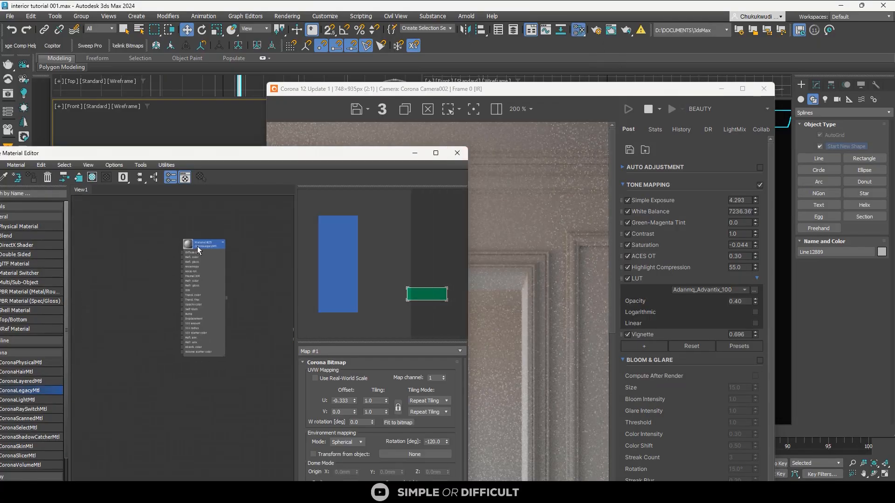
pyautogui.click(198, 244)
pyautogui.moveTo(201, 154); pyautogui.dragTo(348, 138)
pyautogui.doubleClick(354, 226)
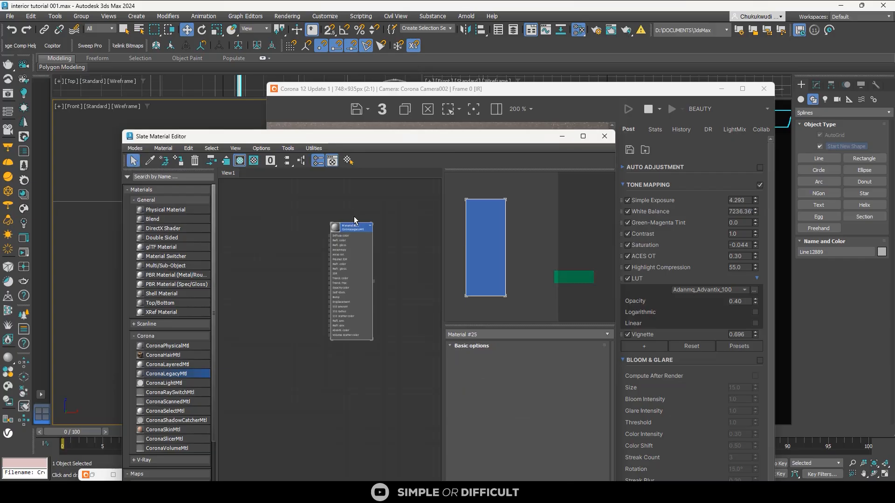
pyautogui.keyDown('shift'); pyautogui.moveTo(347, 228); pyautogui.dragTo(286, 230); pyautogui.keyUp('shift')
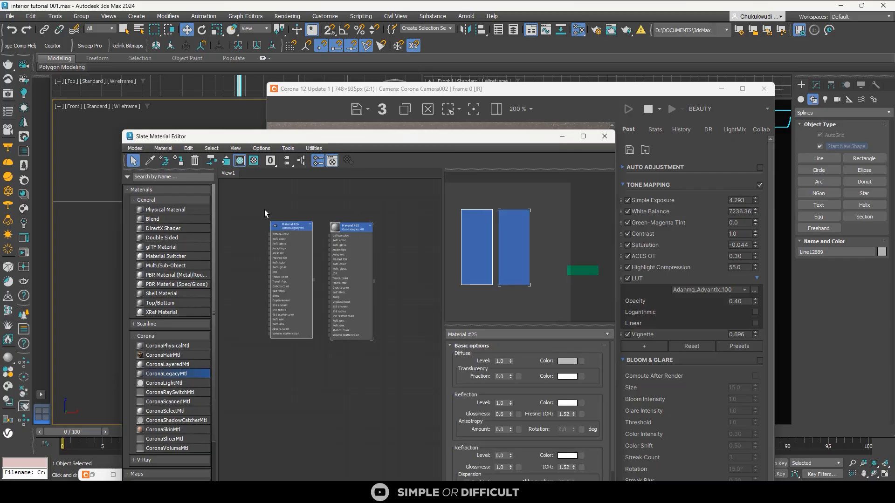
# Set the duplicated material's diffuse colour to neutral grey 150 and close the material editor
pyautogui.click(568, 360)
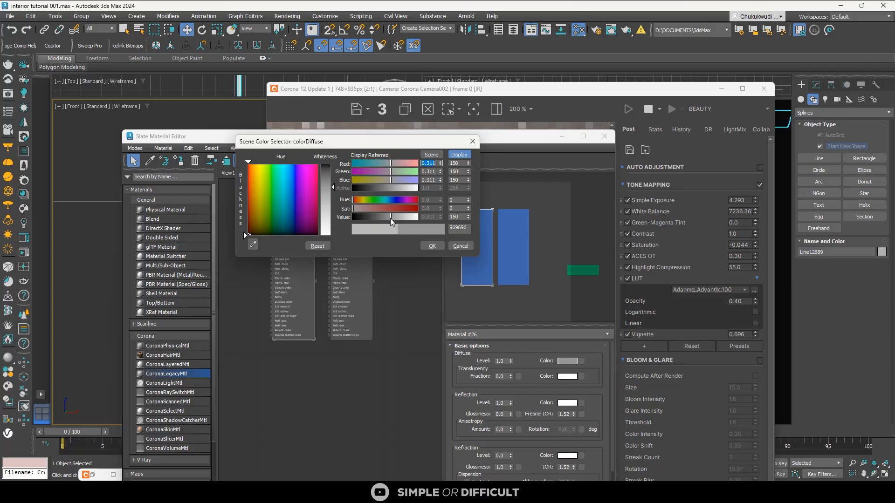
pyautogui.click(432, 245)
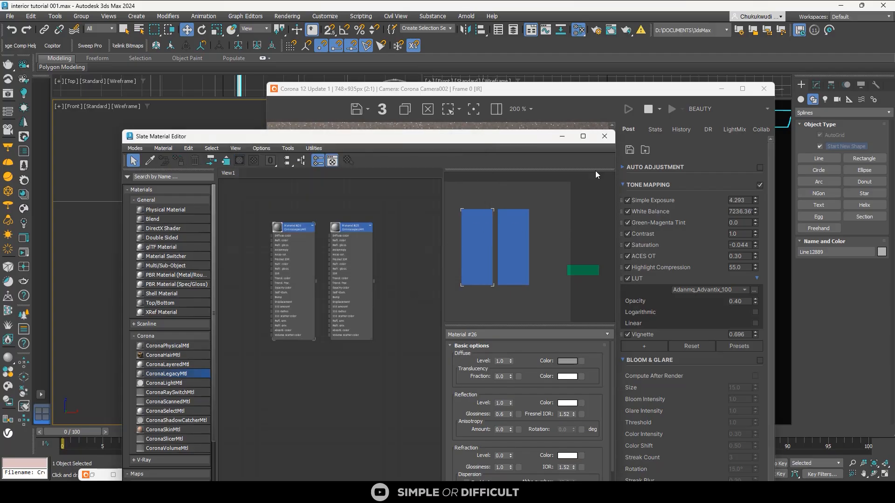
pyautogui.click(604, 136)
# Examine the doorway casing, ornament and wall panels in the interactive render
pyautogui.scroll(-1, 429, 183)
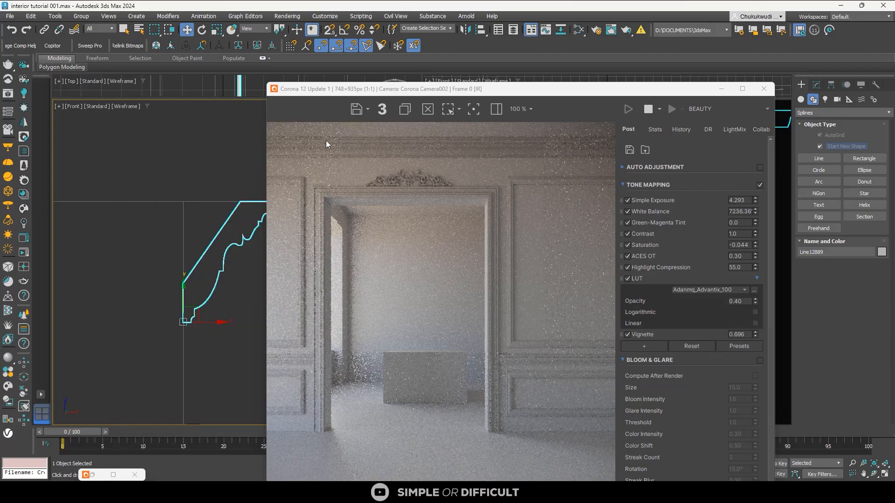
pyautogui.scroll(2, 413, 179)
pyautogui.scroll(-3, 415, 186)
pyautogui.scroll(3, 410, 219)
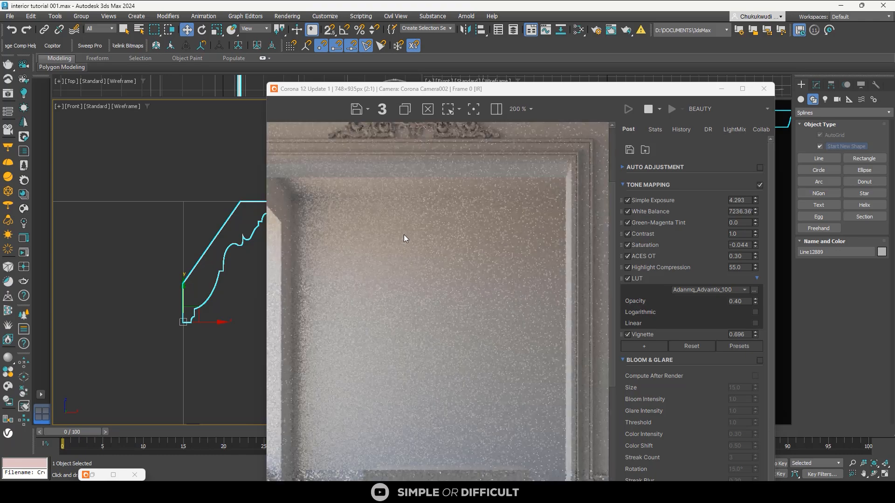
pyautogui.scroll(-2, 404, 250)
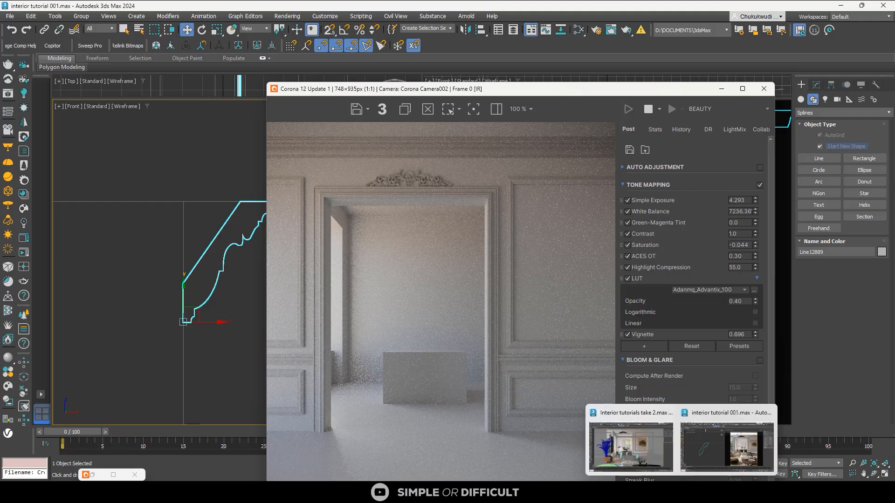
# Move the render window clear of the camera view and turn on 2D Pan Zoom Mode there
pyautogui.moveTo(612, 94); pyautogui.dragTo(311, 92)
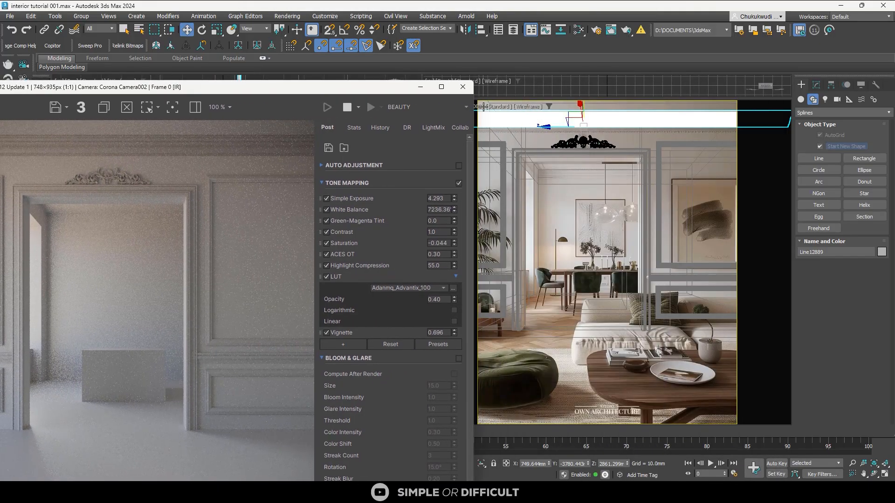
pyautogui.moveTo(391, 89); pyautogui.dragTo(313, 64)
pyautogui.click(430, 107)
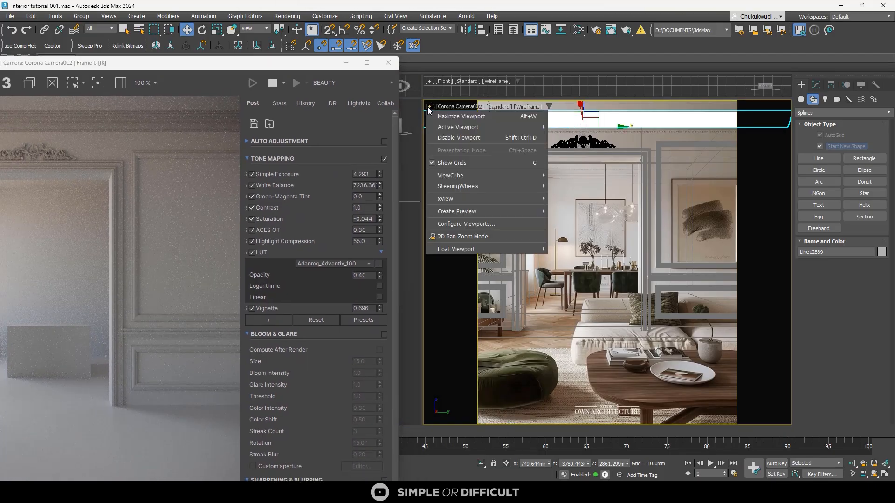
pyautogui.click(430, 108)
pyautogui.click(429, 108)
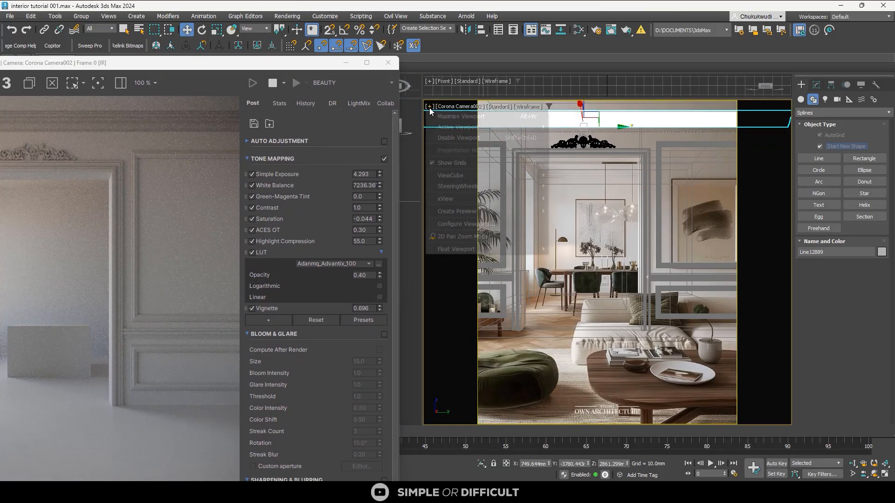
pyautogui.click(457, 237)
# Examine the small dentil trim beneath the crown moulding in the reference image
pyautogui.scroll(6, 535, 141)
pyautogui.scroll(2, 555, 114)
pyautogui.scroll(-3, 600, 166)
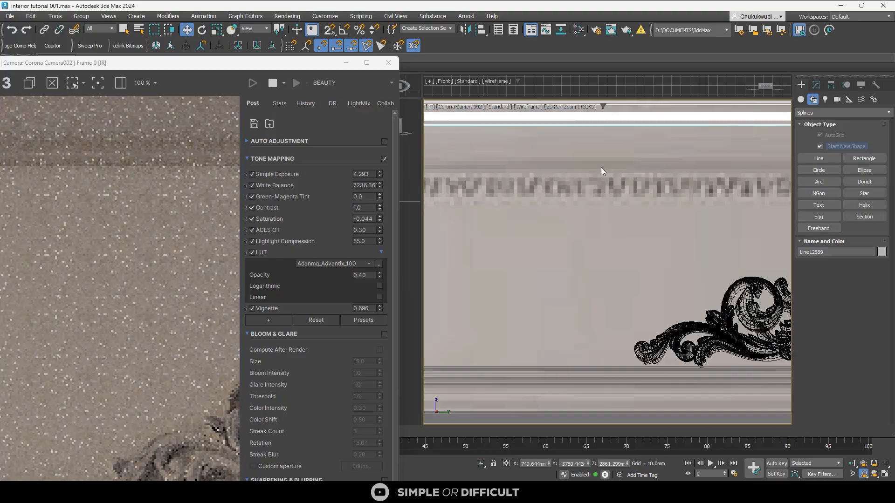
pyautogui.scroll(-5, 610, 171)
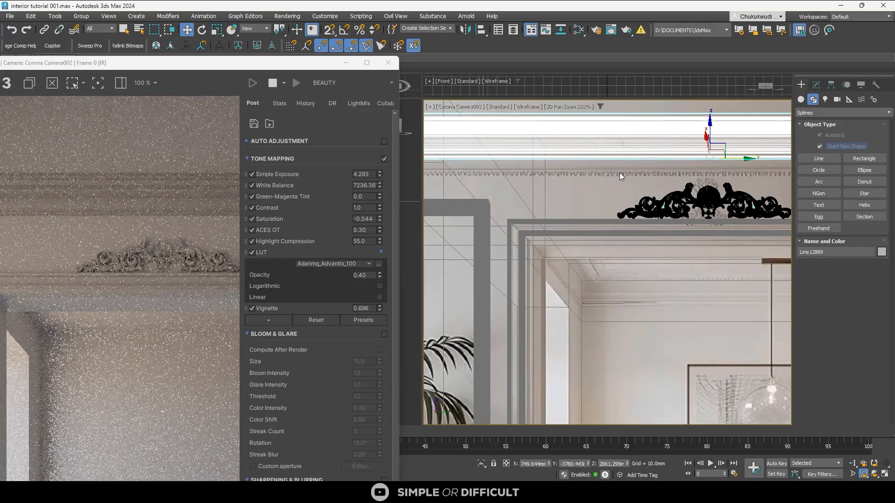
pyautogui.scroll(4, 533, 160)
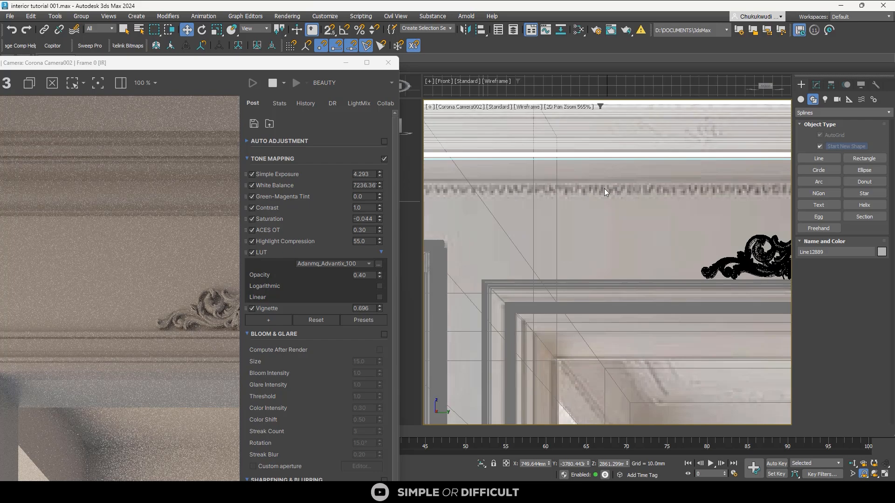
# Clone the crown moulding downward as one independent copy in the camera view
pyautogui.click(815, 85)
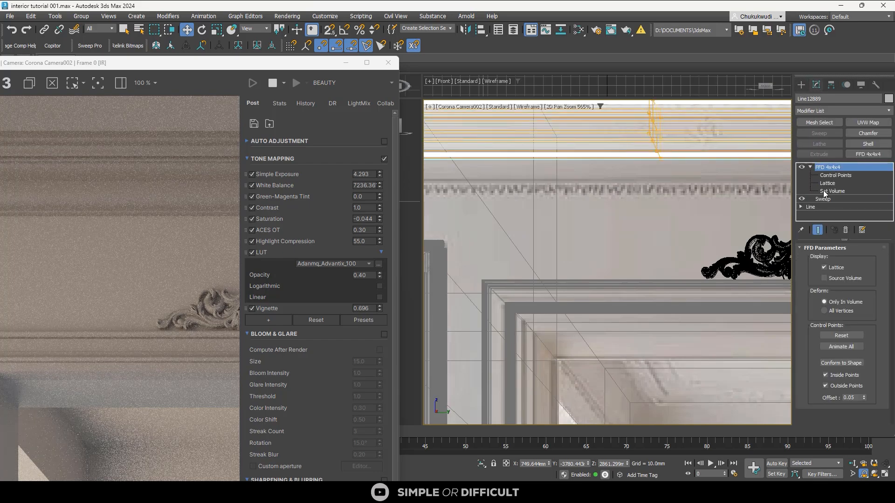
pyautogui.click(823, 174)
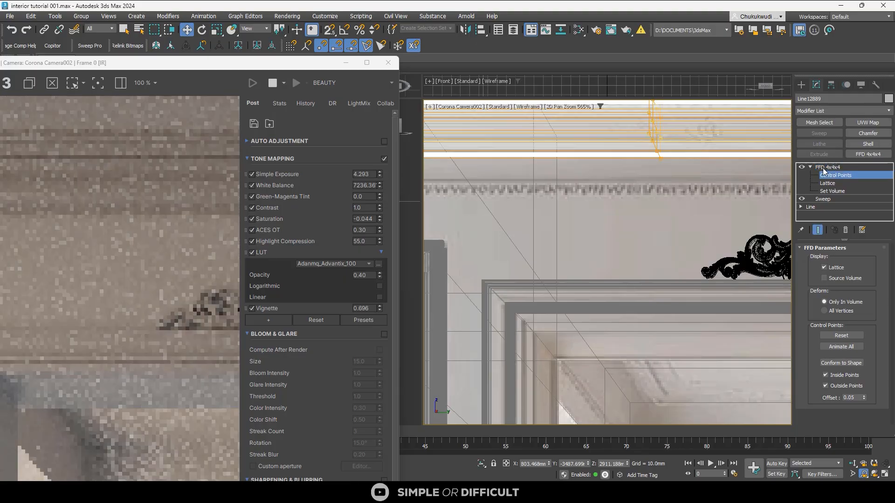
pyautogui.click(822, 199)
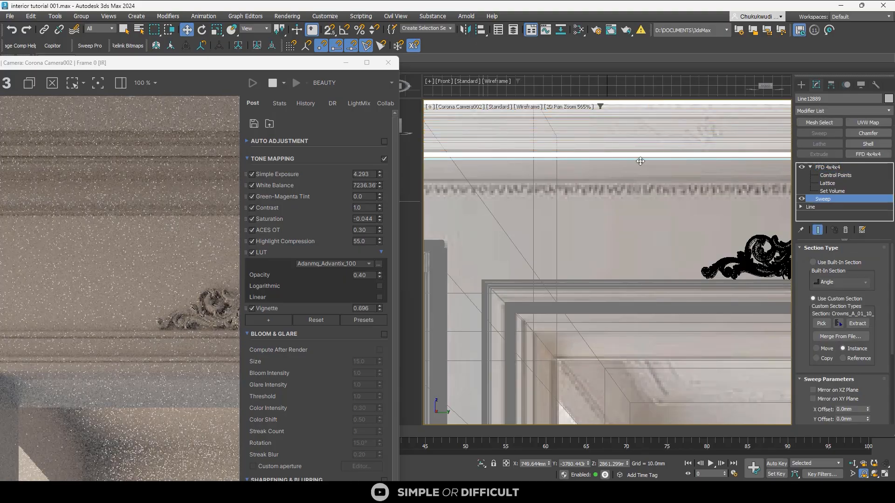
pyautogui.scroll(-3, 683, 155)
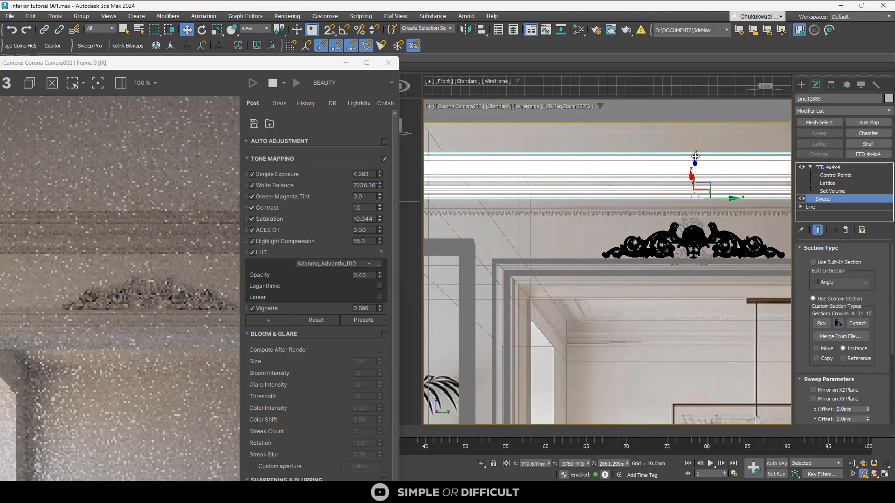
pyautogui.moveTo(695, 156); pyautogui.dragTo(687, 214)
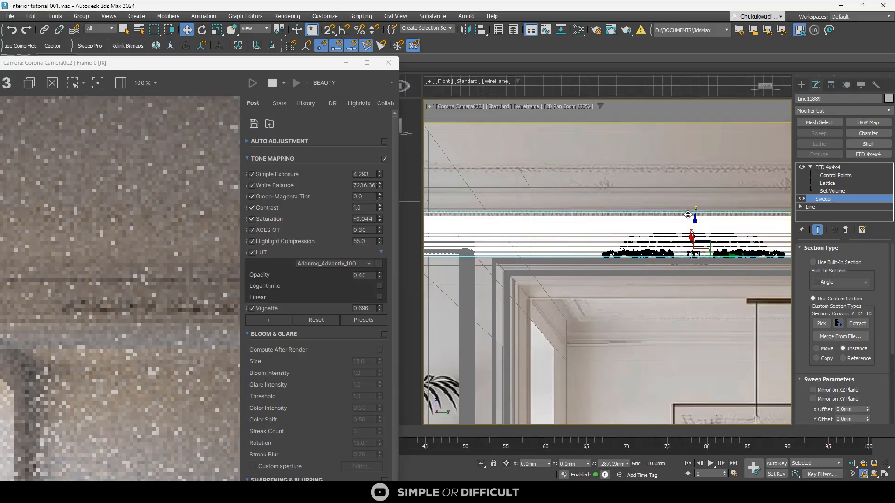
pyautogui.hotkey('ctrl', 'z')
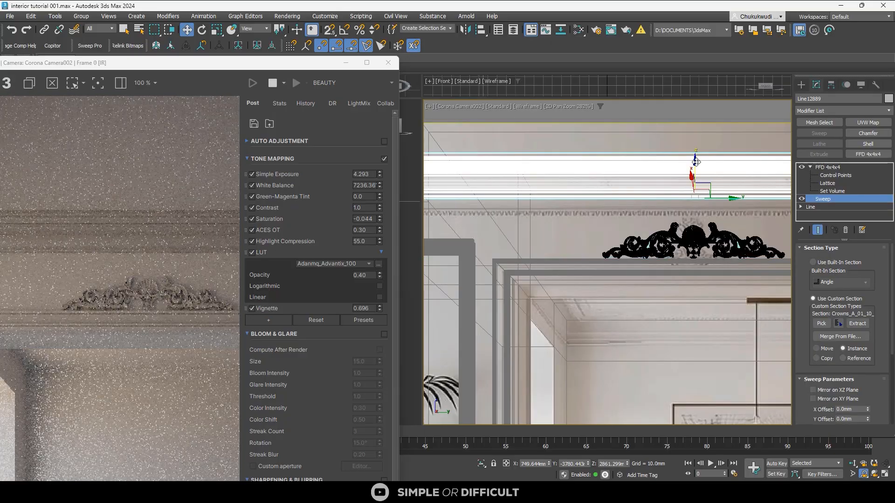
pyautogui.keyDown('shift'); pyautogui.moveTo(700, 161); pyautogui.dragTo(708, 214); pyautogui.keyUp('shift')
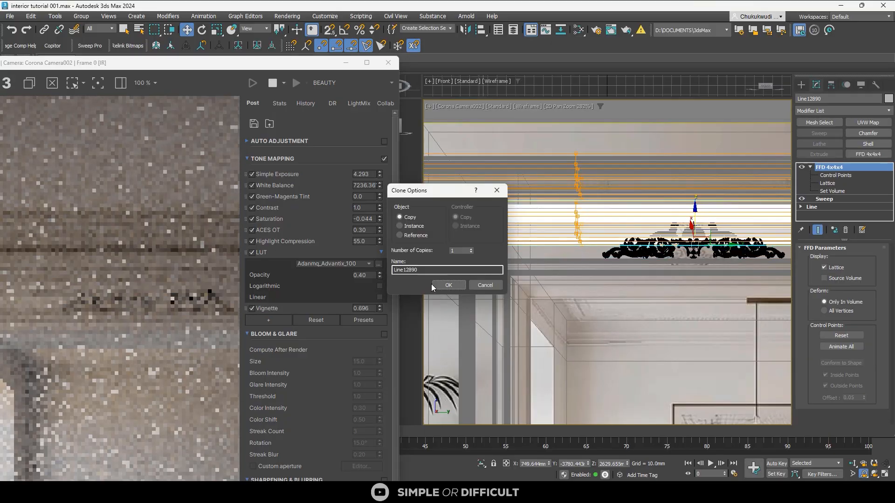
pyautogui.click(449, 285)
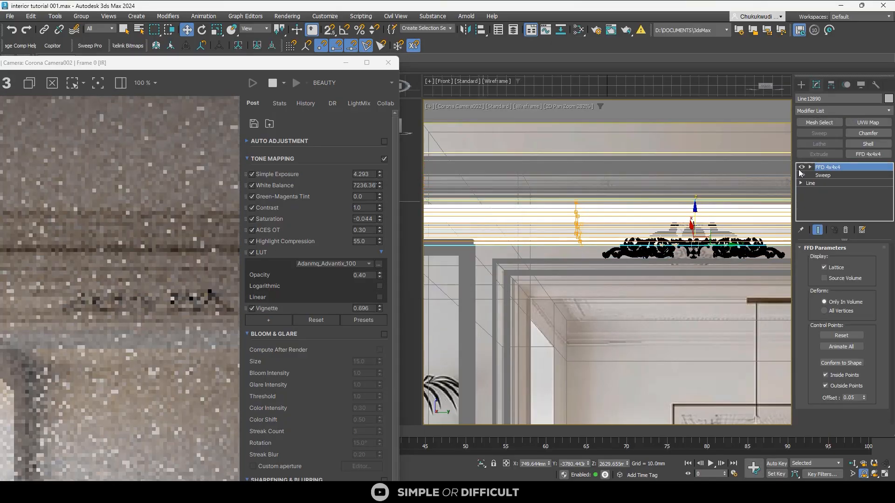
# Remove the FFD 4x4x4 and Sweep modifiers from the copy and raise its bare line to the dentil trim
pyautogui.click(846, 231)
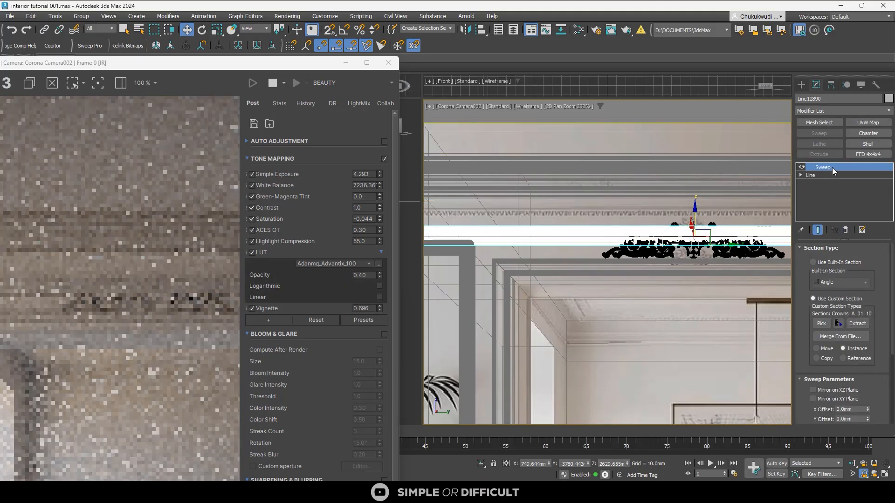
pyautogui.click(846, 231)
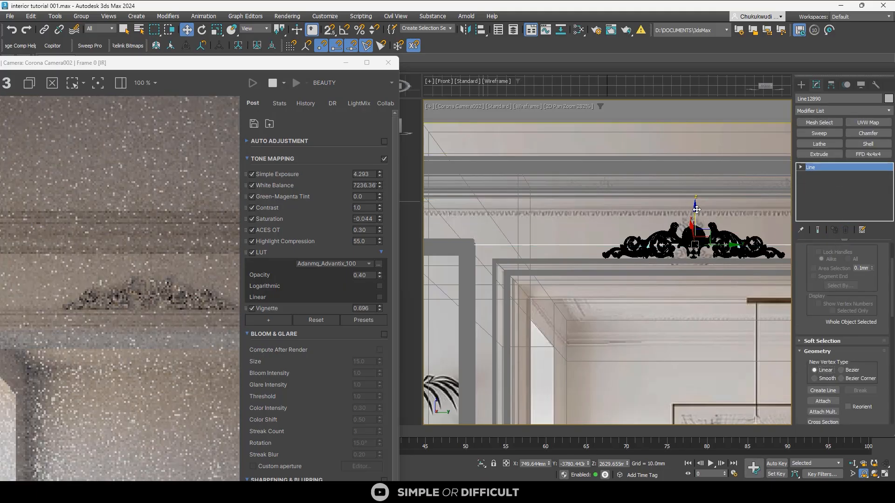
pyautogui.moveTo(696, 210); pyautogui.dragTo(696, 173)
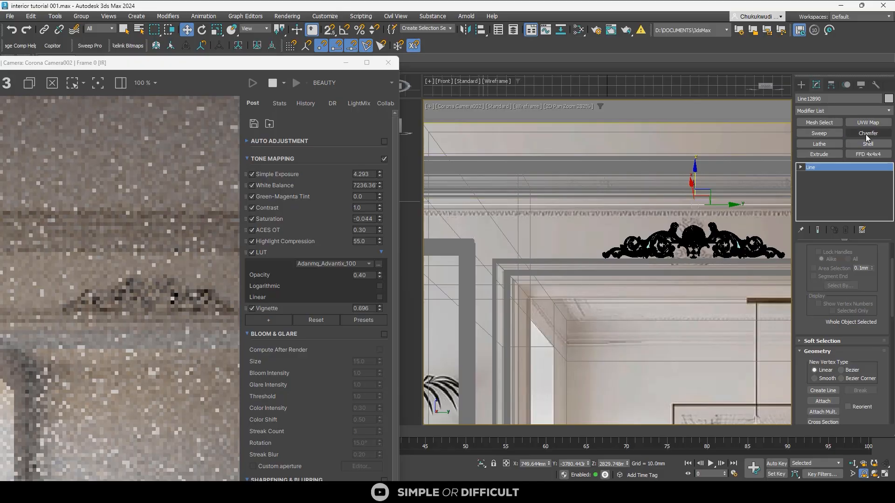
# Apply an Extrude modifier to the copied trim line and set its segments to 150
pyautogui.click(830, 153)
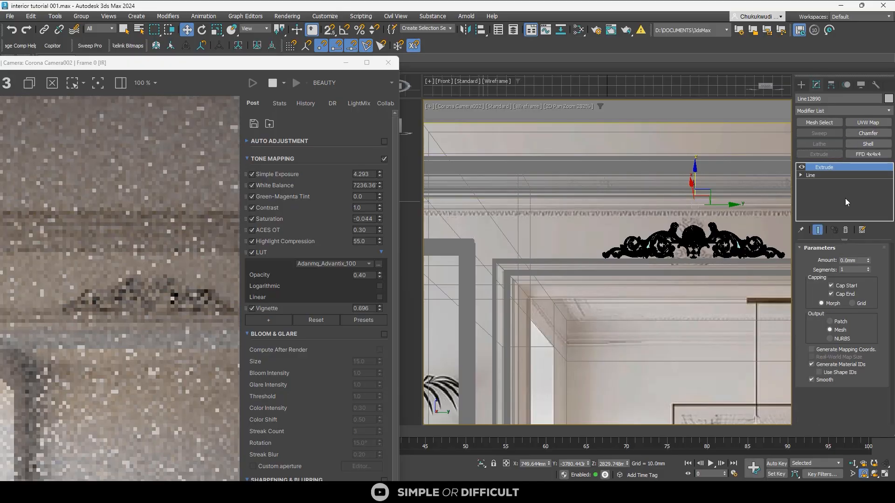
pyautogui.doubleClick(855, 269)
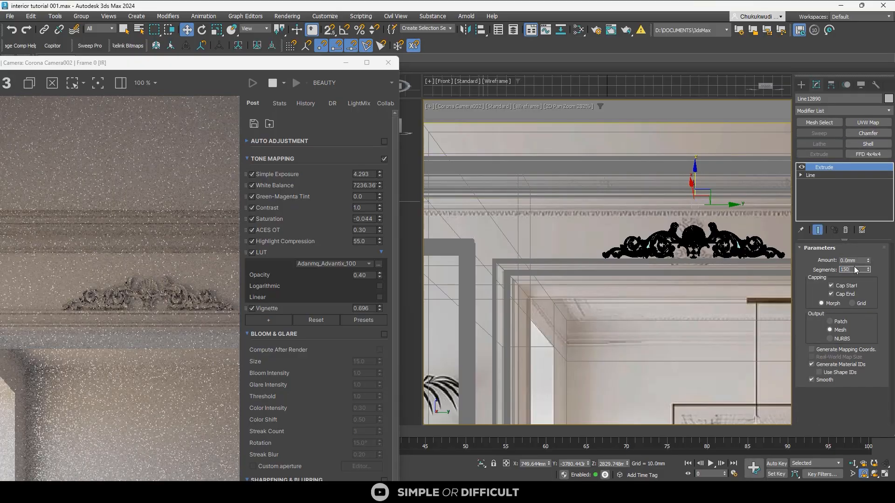
pyautogui.write('150')
pyautogui.press('Return')
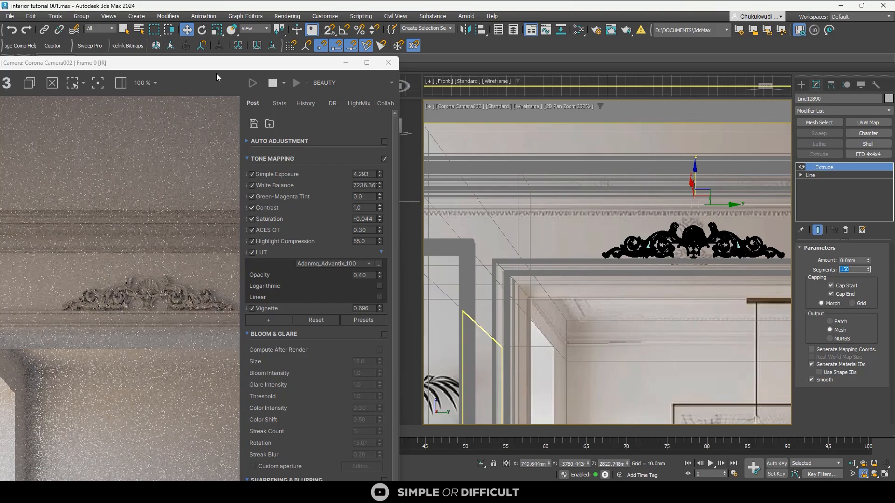
# Move the render window clear of the front view and shift the trim line slightly outward from the wall along X
pyautogui.moveTo(238, 66); pyautogui.dragTo(725, 127)
pyautogui.scroll(8, 161, 341)
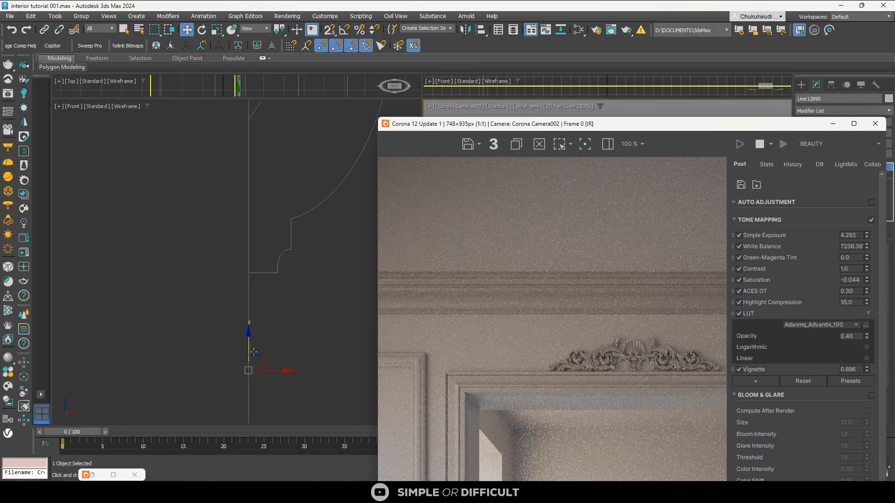
pyautogui.scroll(3, 261, 401)
pyautogui.scroll(2, 277, 407)
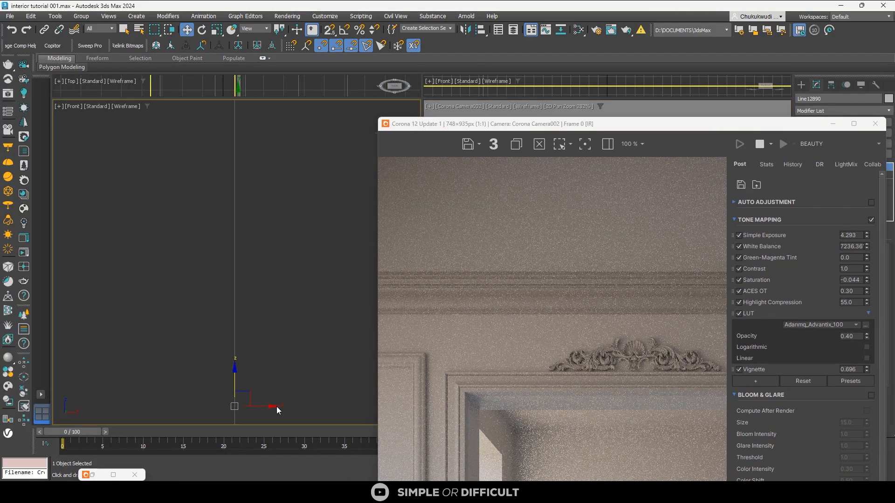
pyautogui.moveTo(264, 406); pyautogui.dragTo(288, 406)
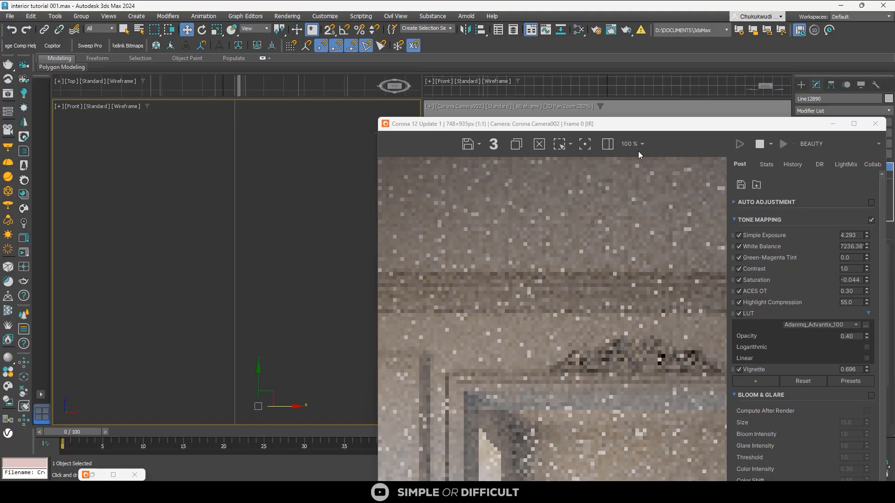
# Reset the Extrude modifier to 1 segment and set its amount to 150 mm
pyautogui.moveTo(659, 124); pyautogui.dragTo(604, 83)
pyautogui.doubleClick(859, 270)
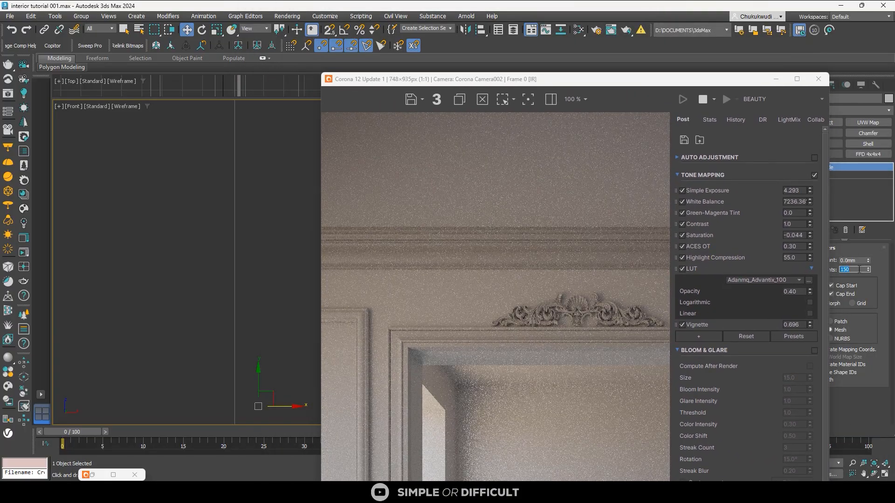
pyautogui.doubleClick(853, 261)
pyautogui.write('1')
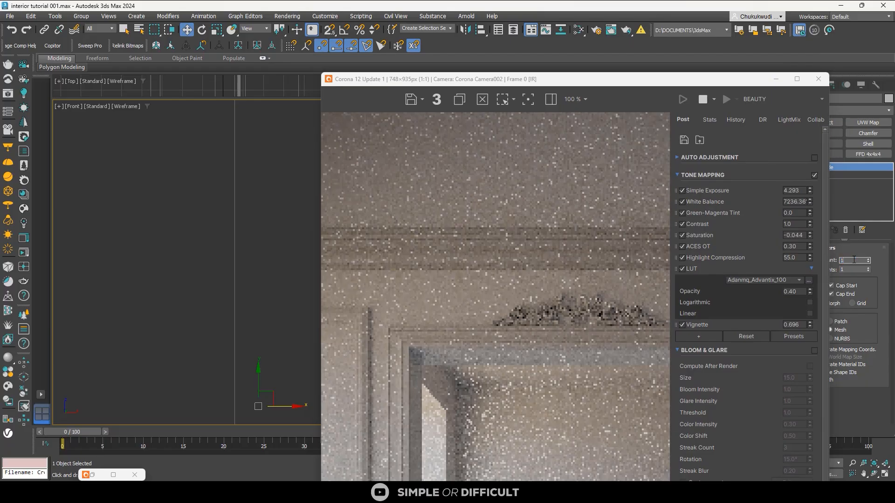
pyautogui.write('50')
pyautogui.press('Return')
# Turn on Angle Snap and rotate the extruded strip in the front view so that it stands upright against the wall
pyautogui.scroll(-6, 226, 296)
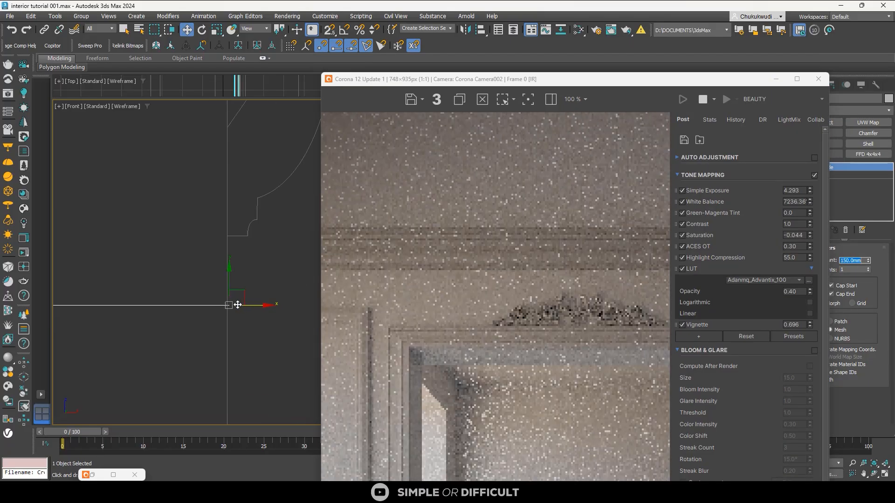
pyautogui.moveTo(238, 304)
pyautogui.keyDown('alt'); pyautogui.mouseDown(button='middle')
pyautogui.moveTo(236, 318)
pyautogui.moveTo(242, 298)
pyautogui.mouseUp(button='middle'); pyautogui.keyUp('alt')
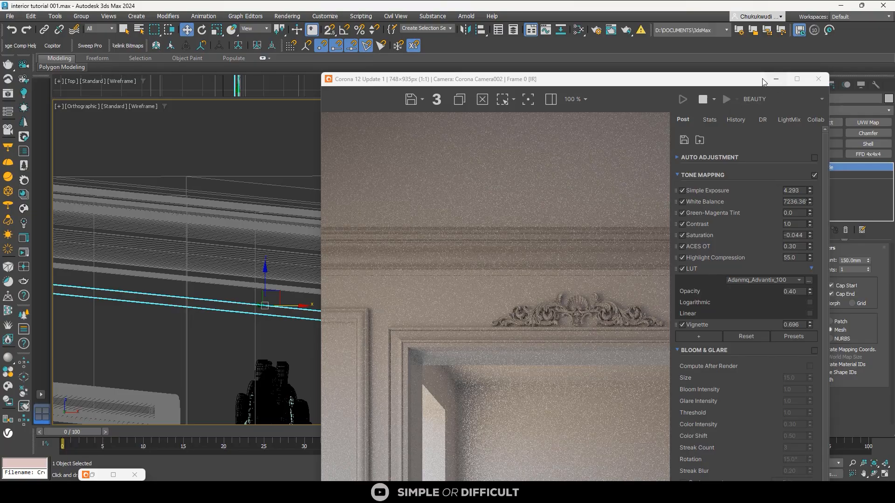
pyautogui.moveTo(764, 82); pyautogui.dragTo(822, 165)
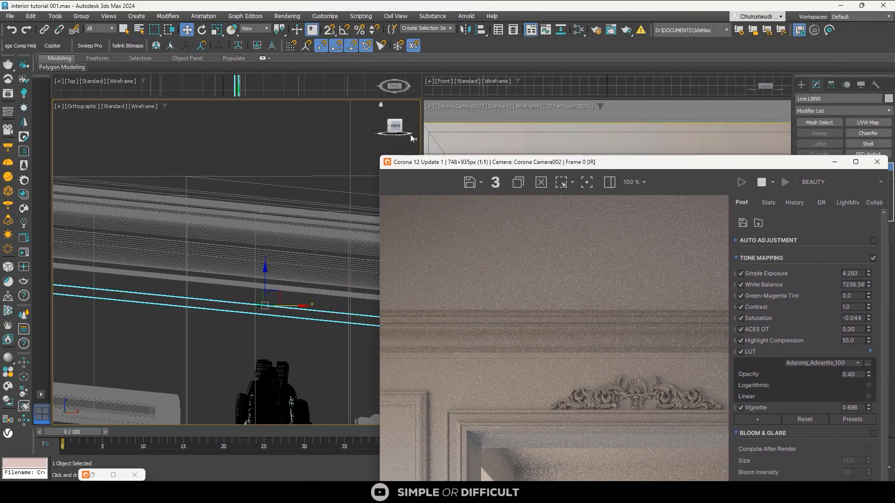
pyautogui.click(396, 129)
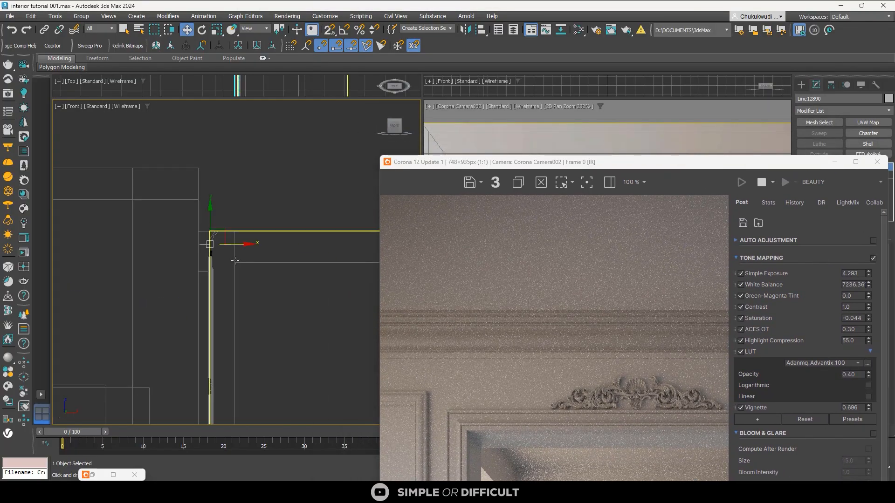
pyautogui.scroll(4, 192, 198)
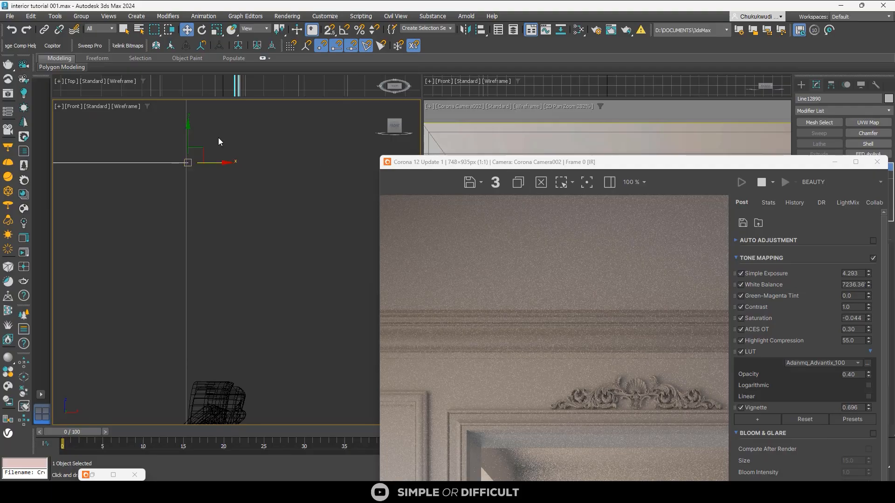
pyautogui.click(202, 30)
pyautogui.moveTo(208, 148); pyautogui.dragTo(251, 168, button='middle')
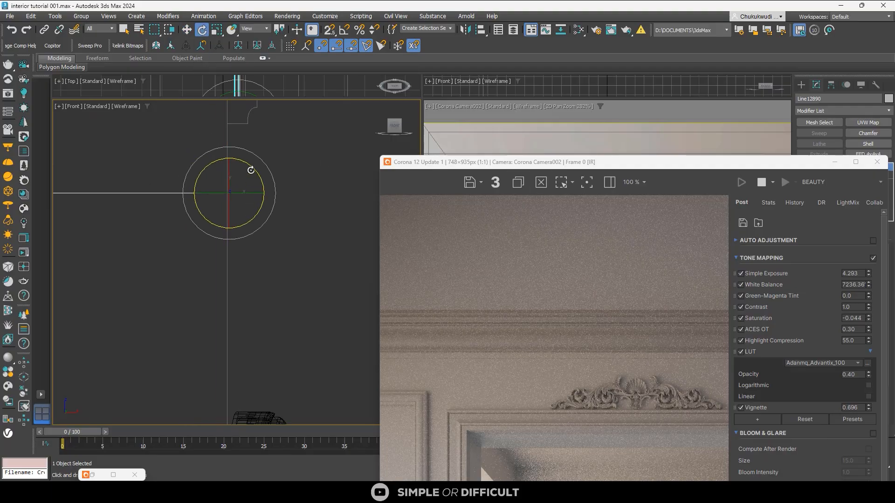
pyautogui.moveTo(251, 168); pyautogui.dragTo(287, 196)
pyautogui.rightClick(287, 197)
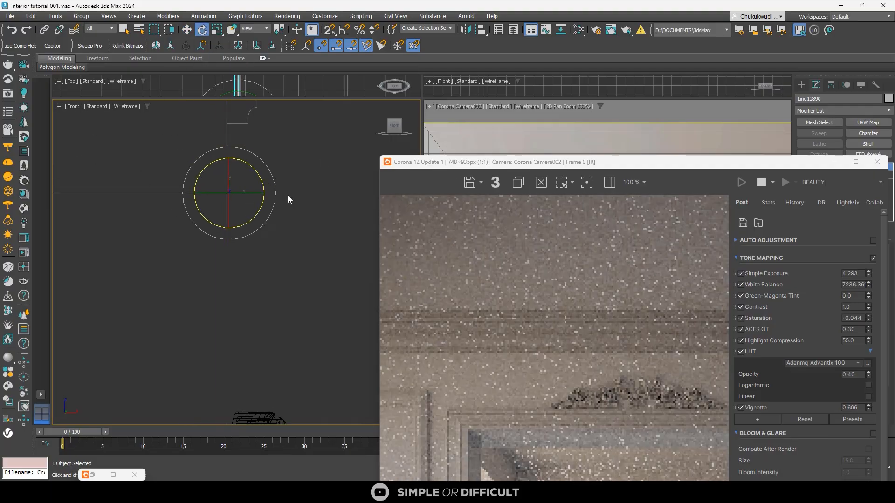
pyautogui.click(343, 34)
pyautogui.moveTo(239, 163); pyautogui.dragTo(278, 188)
# Lower the upright strip in the front view and offset it slightly from the wall beneath the crown moulding
pyautogui.scroll(-3, 278, 188)
pyautogui.moveTo(277, 187); pyautogui.dragTo(286, 246, button='middle')
pyautogui.moveTo(389, 161); pyautogui.dragTo(413, 116)
pyautogui.click(187, 30)
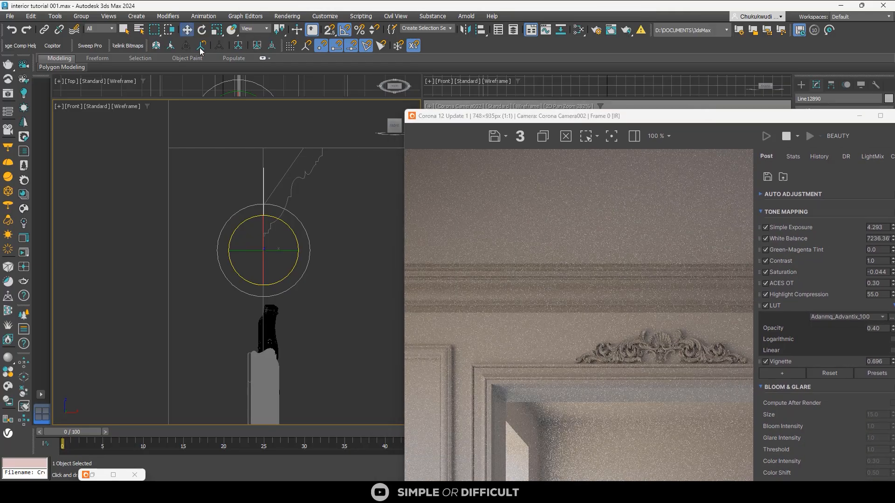
pyautogui.moveTo(277, 237); pyautogui.dragTo(282, 259)
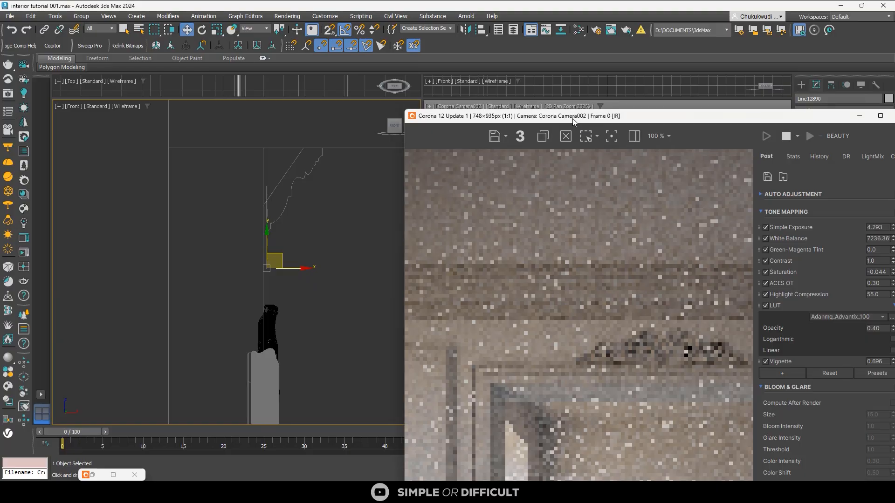
# Lower the strip in the camera view to align its bottom edge with the reference's dentil trim
pyautogui.moveTo(574, 117); pyautogui.dragTo(152, 68)
pyautogui.click(695, 179)
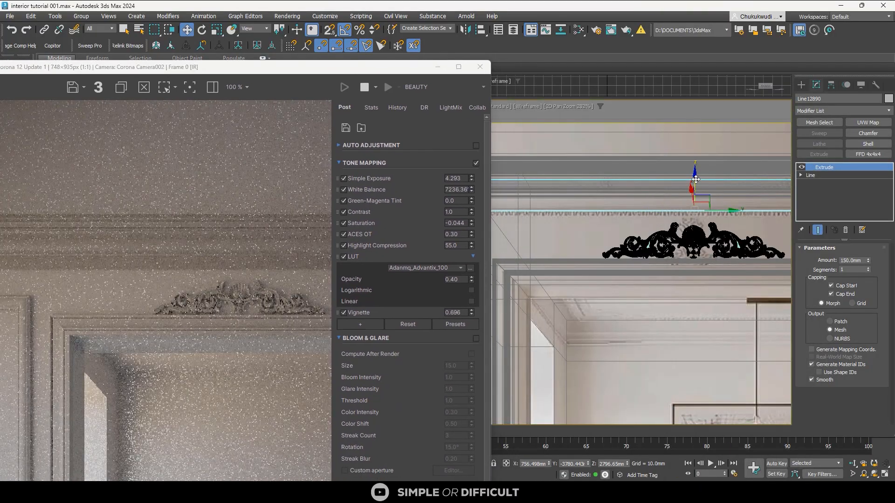
pyautogui.moveTo(694, 177); pyautogui.dragTo(695, 180)
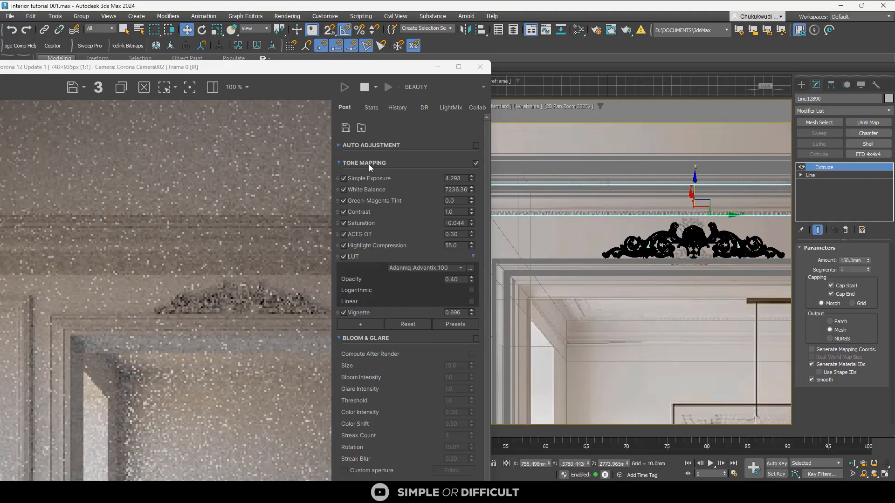
# Convert the extruded strip to an Editable Poly
pyautogui.moveTo(269, 70); pyautogui.dragTo(672, 155)
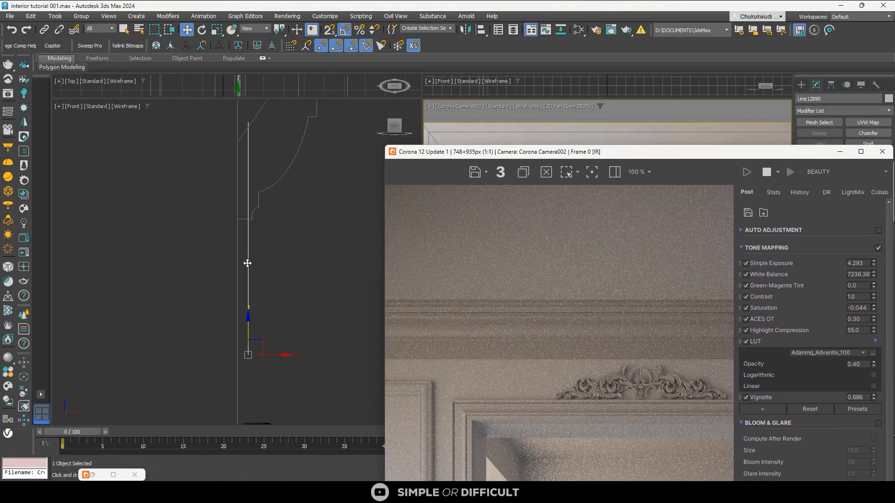
pyautogui.click(247, 264)
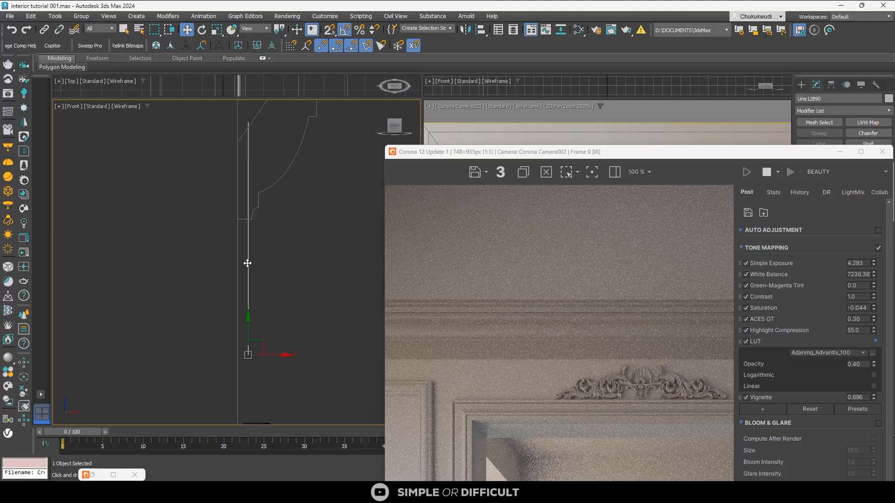
pyautogui.rightClick(247, 263)
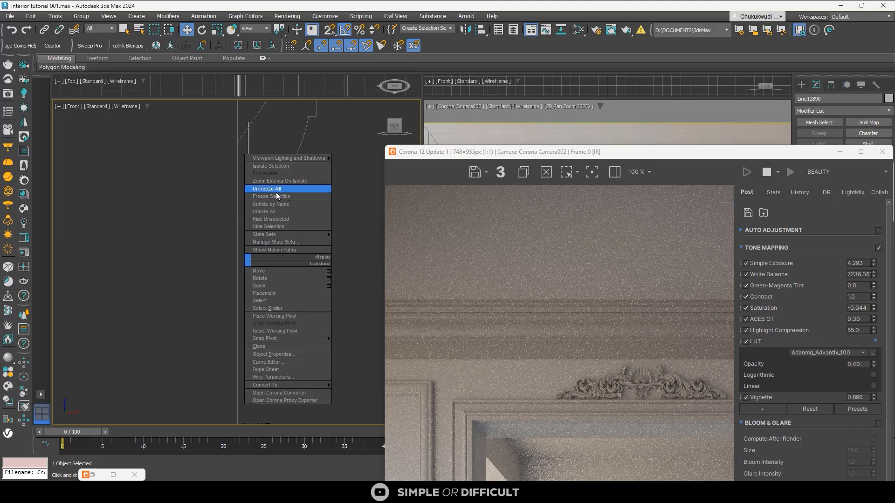
pyautogui.moveTo(298, 385)
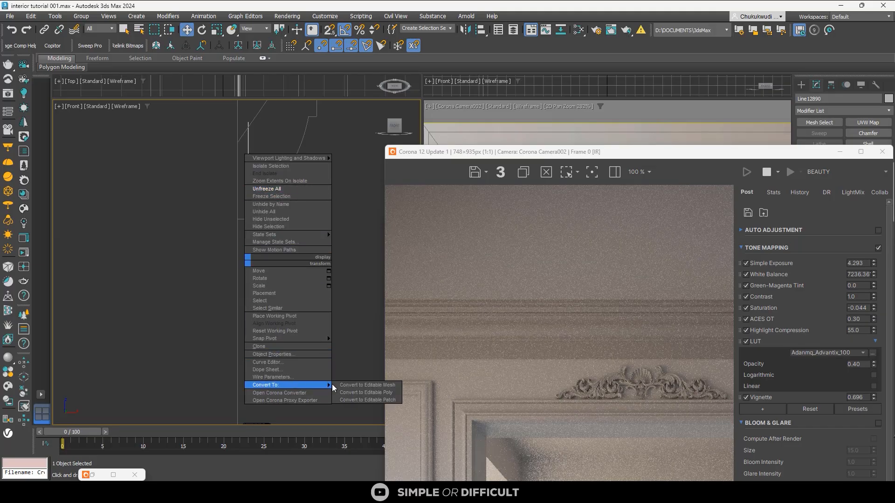
pyautogui.click(394, 393)
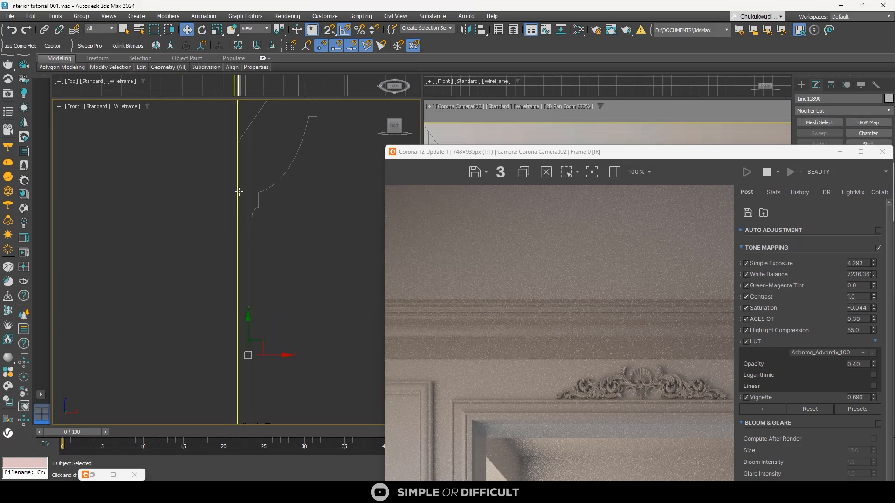
# Snap the strip's upper vertices down to the underside of the crown moulding and move the render window clear of both views
pyautogui.press('1')
pyautogui.moveTo(255, 133); pyautogui.dragTo(246, 253)
pyautogui.press('s')
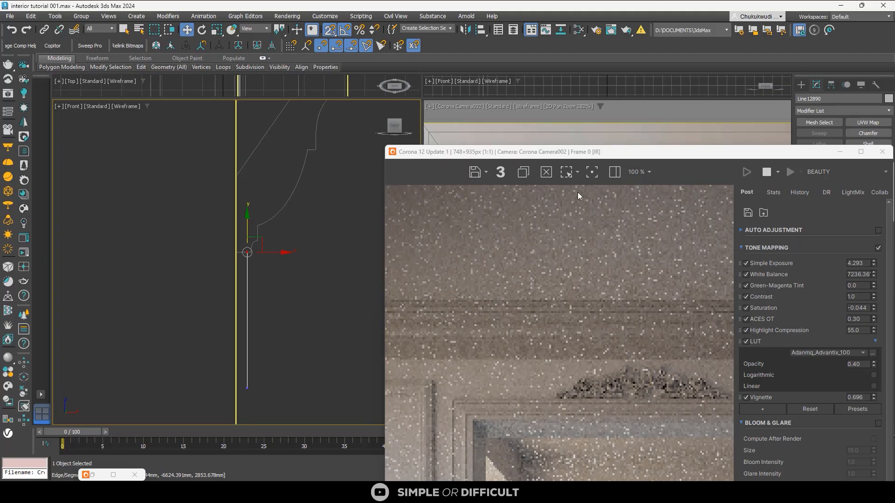
pyautogui.moveTo(598, 153); pyautogui.dragTo(168, 132)
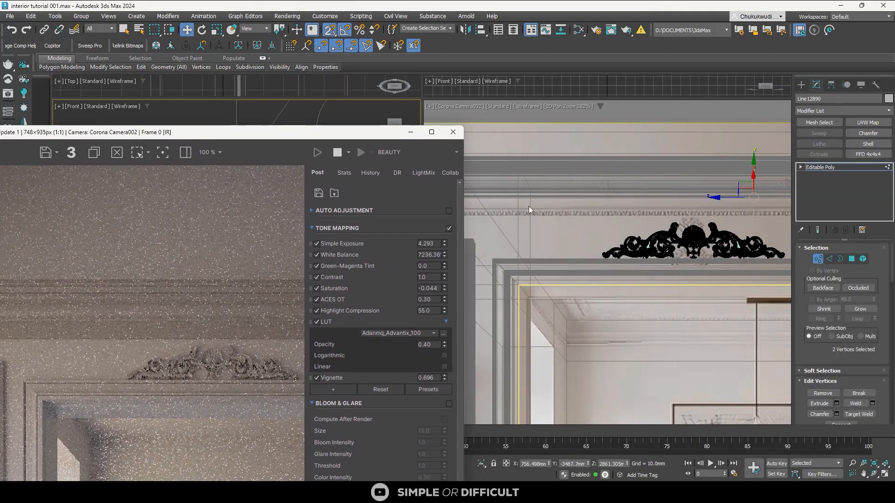
pyautogui.moveTo(299, 134); pyautogui.dragTo(403, 366)
# Switch the strip to edge editing and bring its end beneath the crown moulding into close view
pyautogui.scroll(-5, 231, 228)
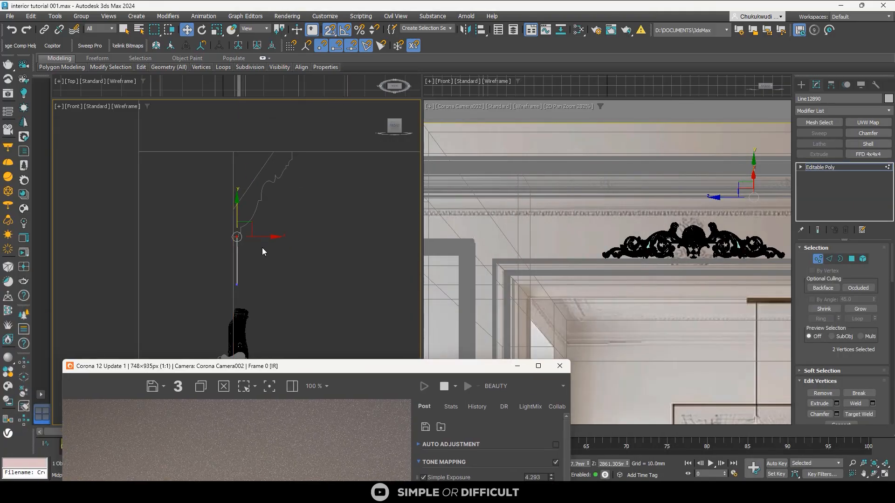
pyautogui.keyDown('alt'); pyautogui.moveTo(262, 248); pyautogui.dragTo(236, 247, button='middle'); pyautogui.keyUp('alt')
pyautogui.scroll(-5, 237, 243)
pyautogui.click(829, 259)
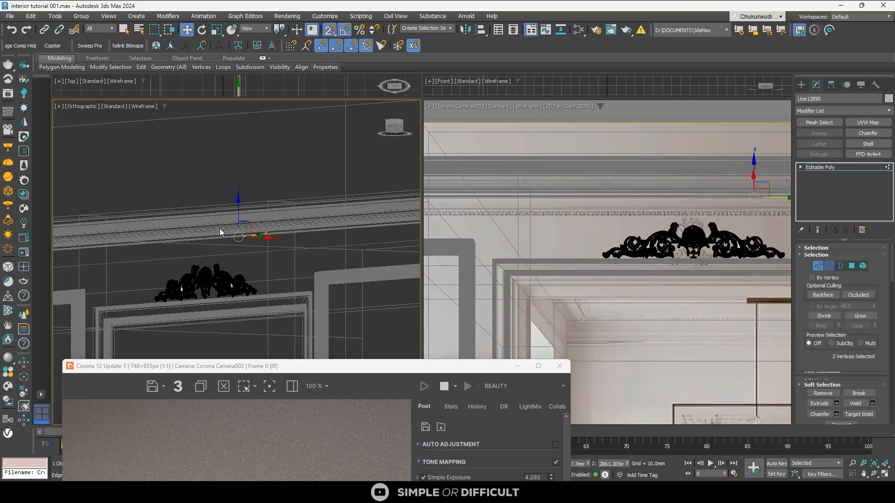
pyautogui.scroll(-6, 214, 224)
pyautogui.scroll(3, 128, 240)
pyautogui.scroll(6, 149, 229)
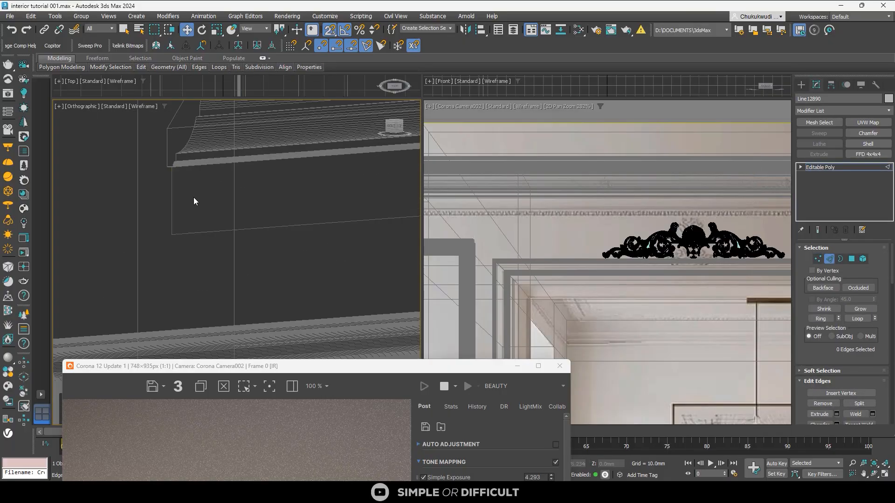
# Select the two vertical end edges of the flat strip below the cornice and connect them with one horizontal edge
pyautogui.click(172, 201)
pyautogui.scroll(-4, 133, 221)
pyautogui.scroll(-4, 161, 228)
pyautogui.scroll(-2, 239, 229)
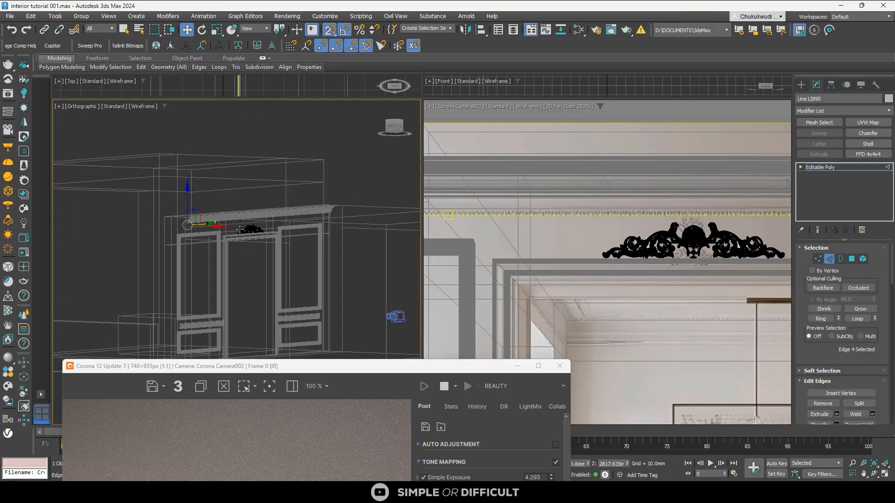
pyautogui.scroll(8, 321, 215)
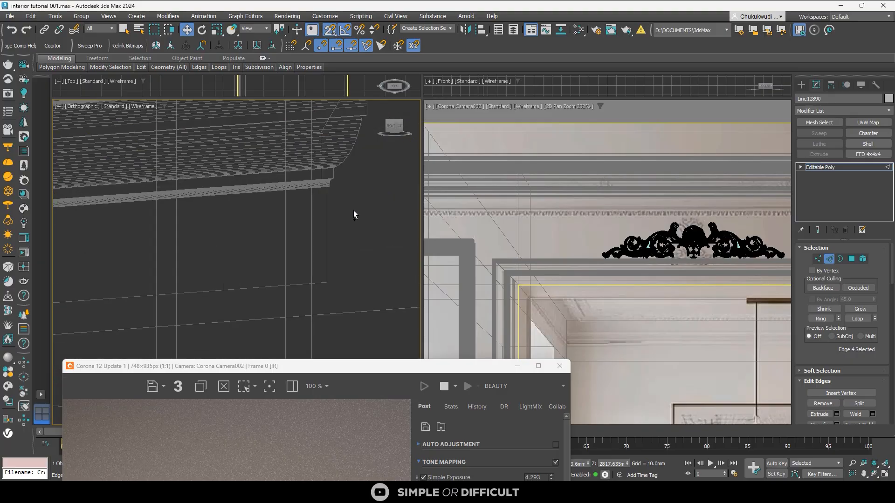
pyautogui.click(286, 235)
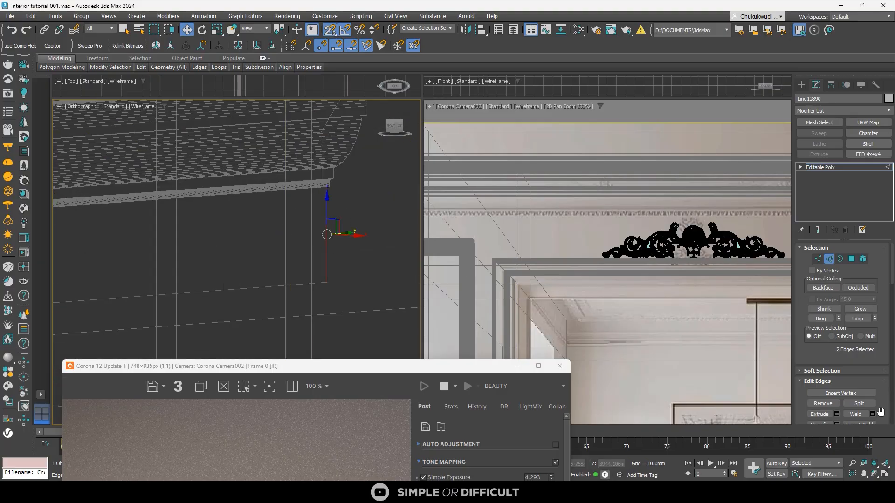
pyautogui.scroll(-1, 882, 413)
pyautogui.scroll(-2, 872, 421)
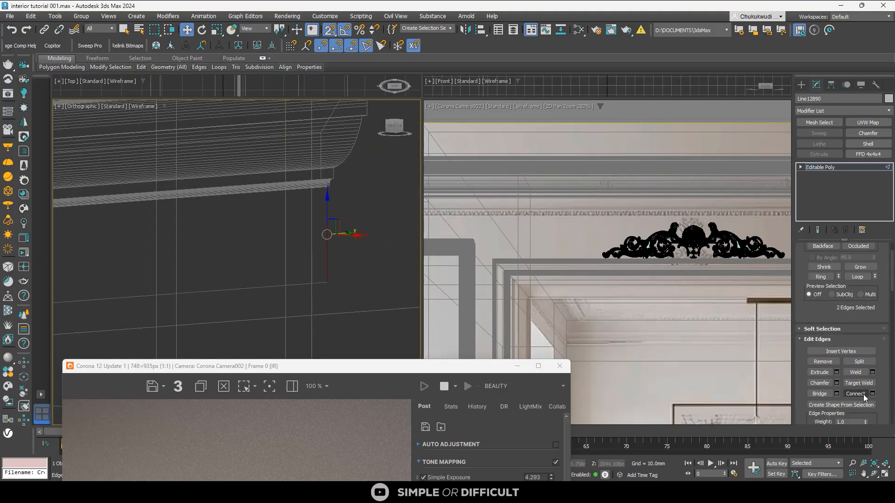
pyautogui.click(864, 394)
# Lower the new horizontal edge and the strip's bottom edge to match the upper and lower limits of the dentil band in the reference image
pyautogui.scroll(6, 736, 260)
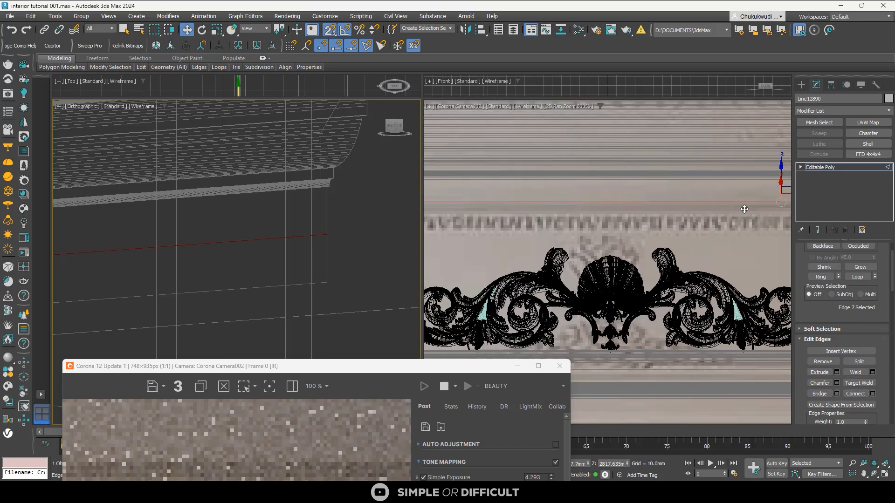
pyautogui.scroll(2, 630, 227)
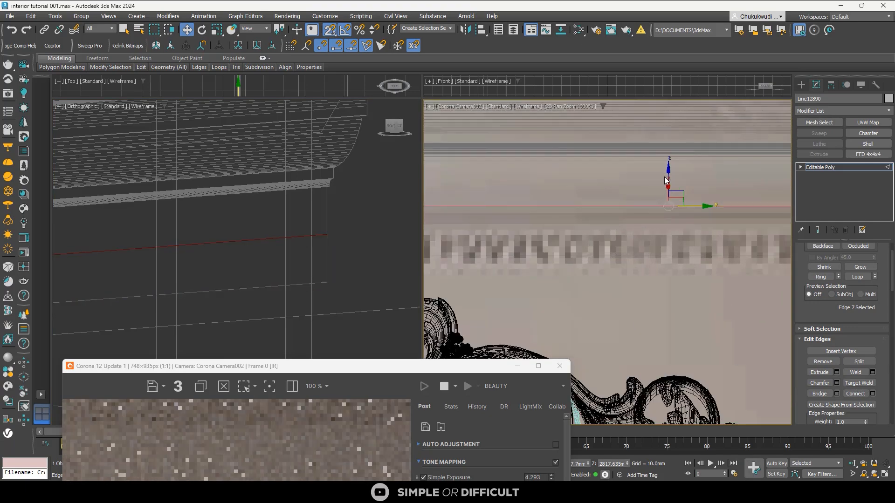
pyautogui.moveTo(669, 183); pyautogui.dragTo(669, 219)
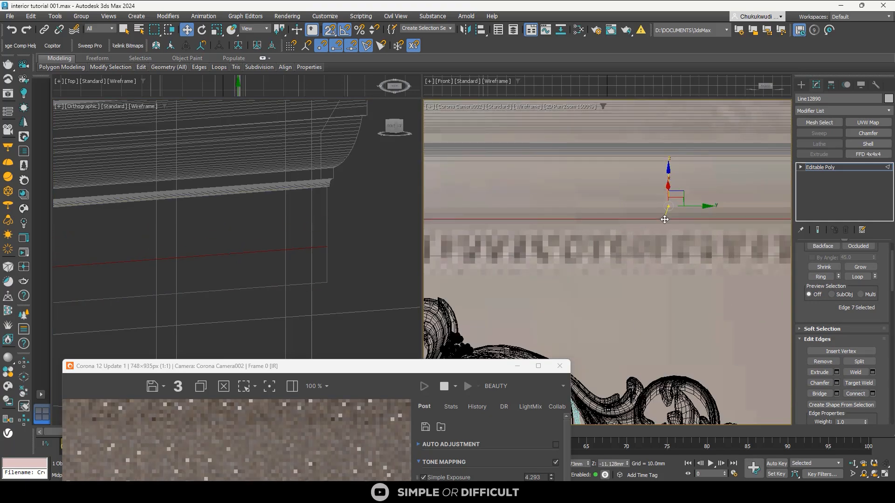
pyautogui.click(649, 255)
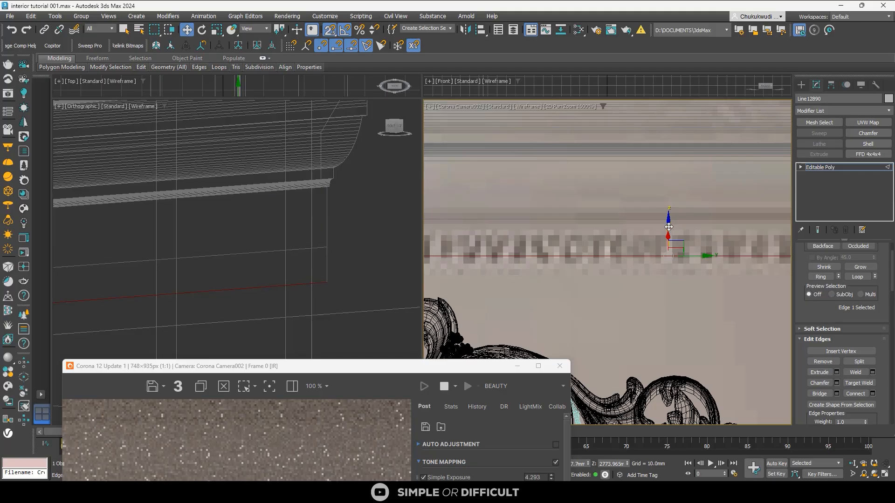
pyautogui.moveTo(669, 254); pyautogui.dragTo(659, 264)
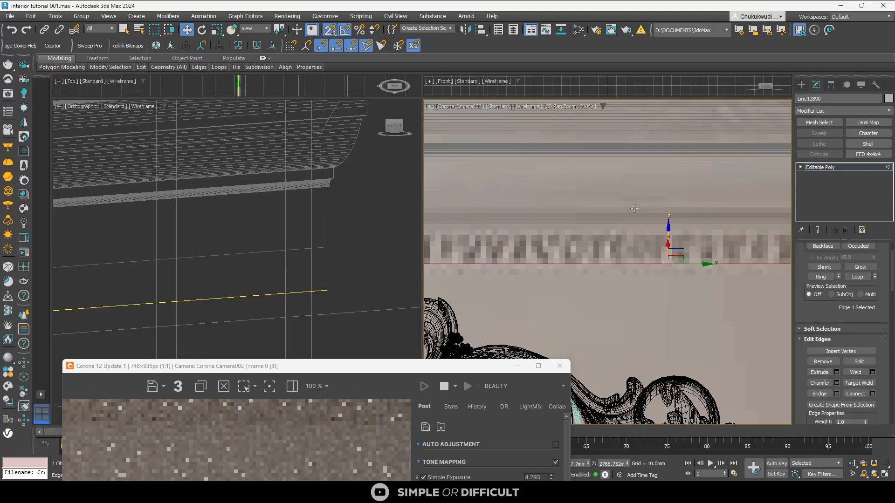
# Select both horizontal edges of the dentil band and connect them with 310 vertical segments
pyautogui.moveTo(640, 196); pyautogui.dragTo(574, 314)
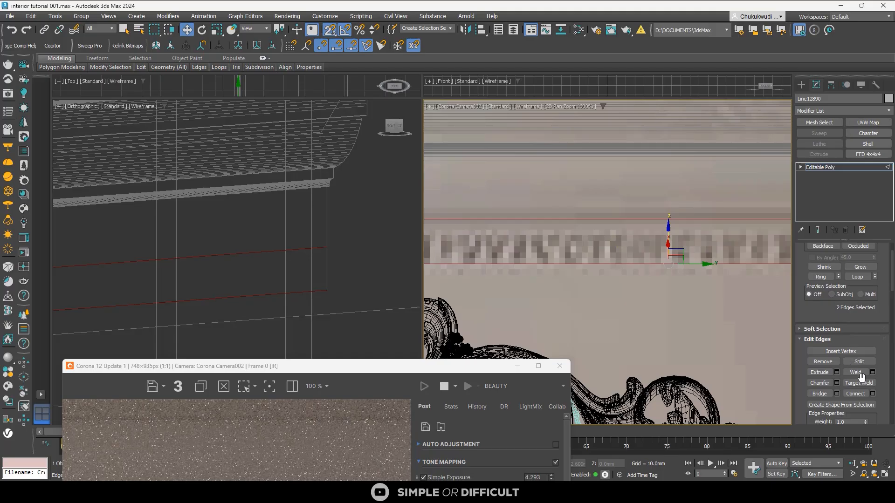
pyautogui.click(872, 394)
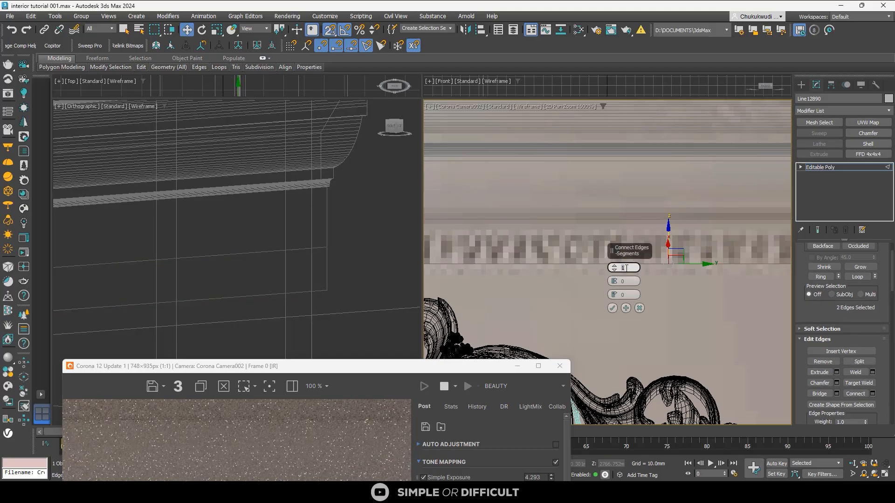
pyautogui.write('300')
pyautogui.click(628, 282)
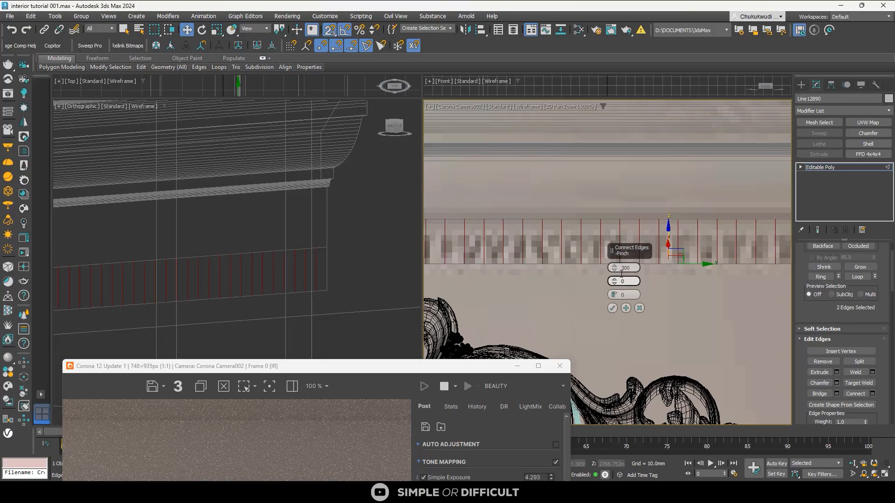
pyautogui.click(631, 267)
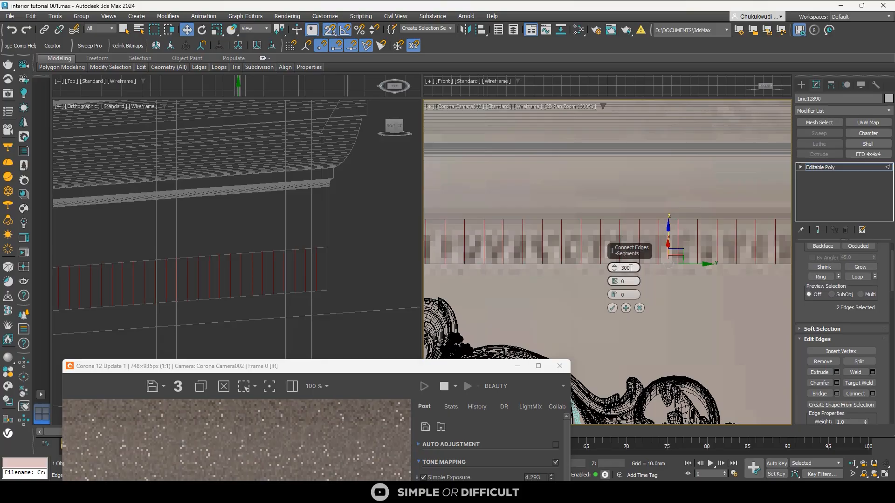
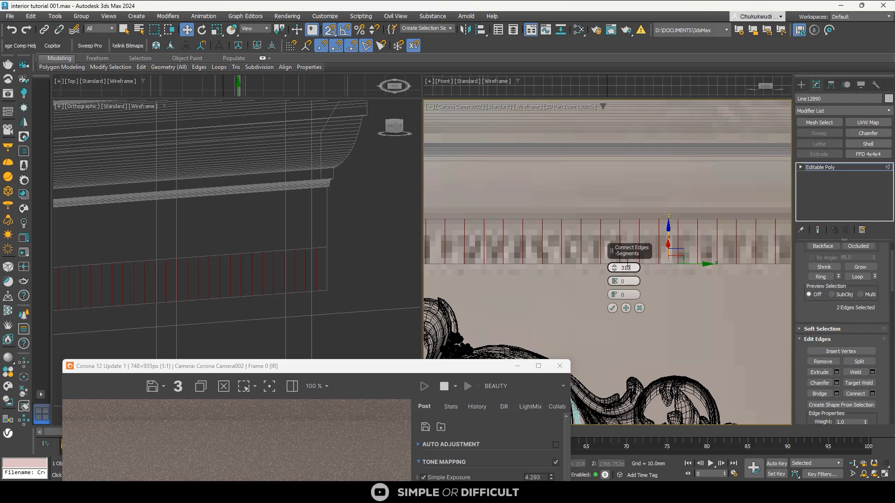
pyautogui.press('Return')
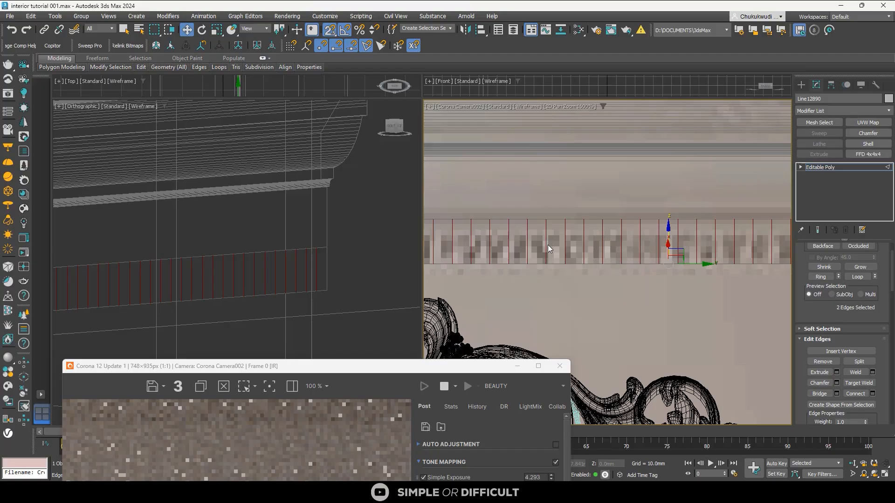
# Set up a chamfer on the dentil band's vertical edges, with the open chamfer option enabled
pyautogui.hotkey('alt', 'r')
pyautogui.scroll(-6, 547, 244)
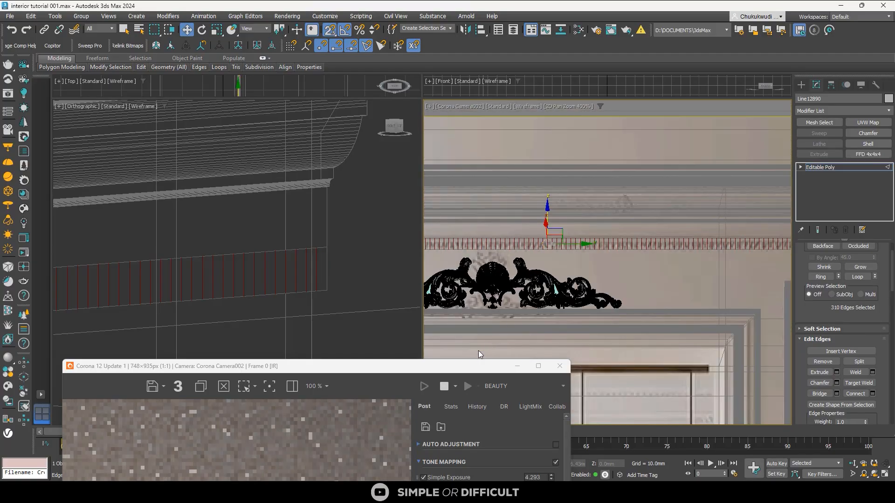
pyautogui.moveTo(445, 371); pyautogui.dragTo(361, 207)
pyautogui.scroll(6, 551, 241)
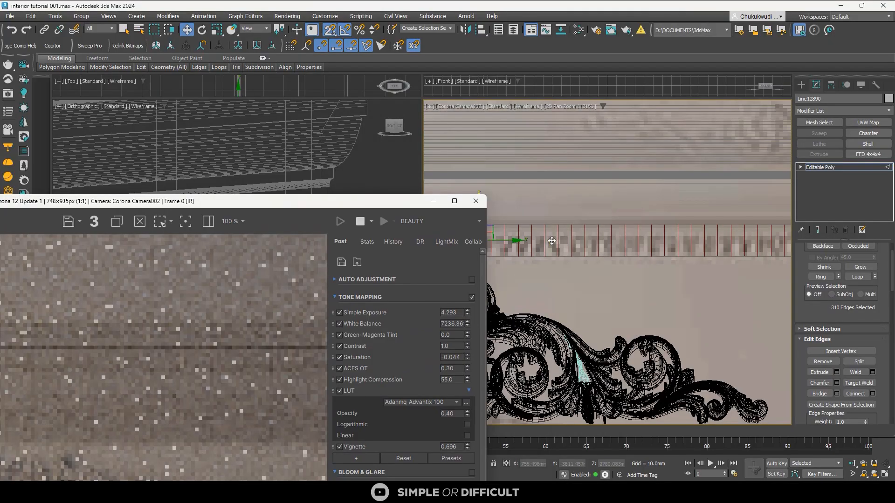
pyautogui.scroll(4, 552, 241)
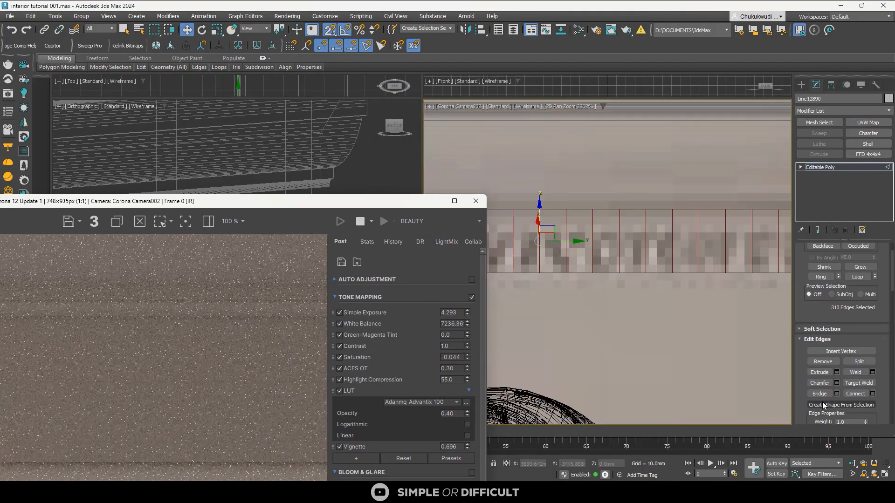
pyautogui.click(836, 383)
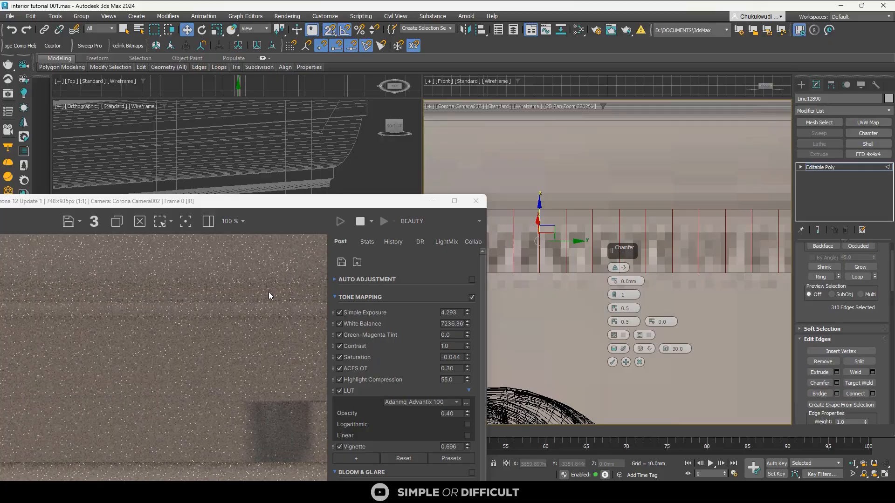
pyautogui.scroll(-1, 188, 292)
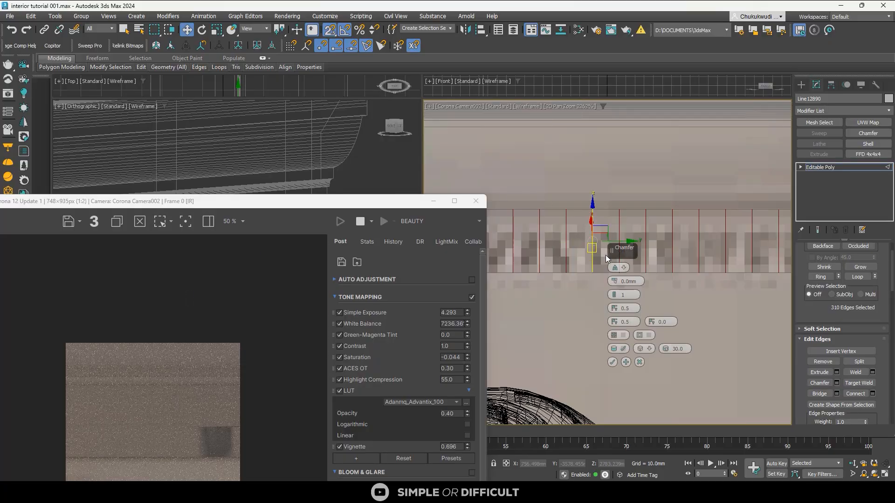
pyautogui.click(614, 336)
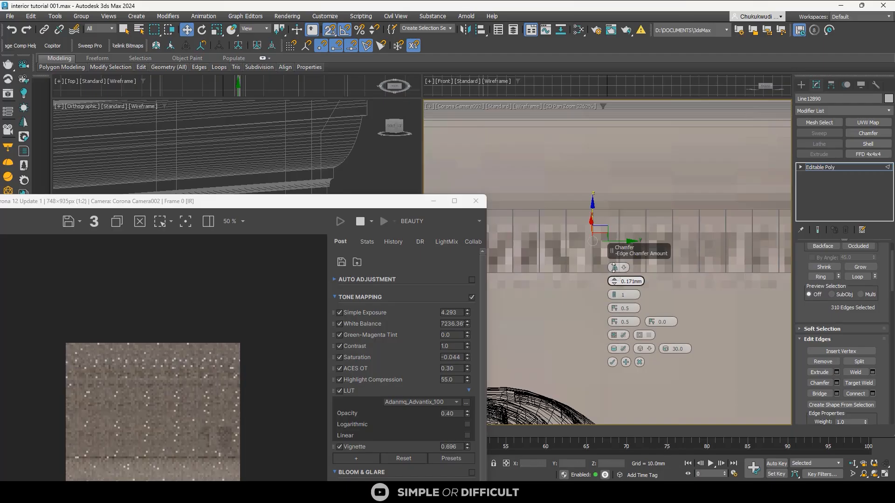
# Set the edge chamfer amount to 3.08 mm, judging the gaps in the interactive render, and apply the chamfer
pyautogui.moveTo(613, 281); pyautogui.dragTo(614, 182)
pyautogui.scroll(1, 138, 443)
pyautogui.scroll(1, 150, 409)
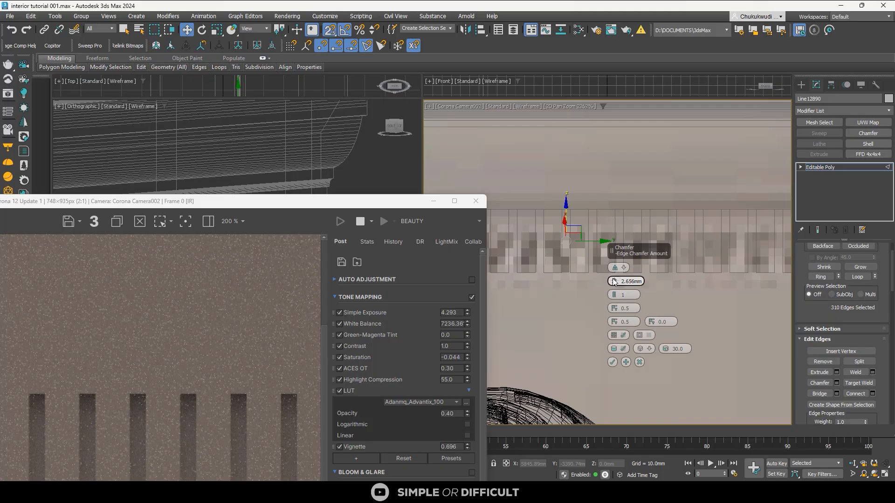
pyautogui.moveTo(614, 282); pyautogui.dragTo(614, 280)
pyautogui.moveTo(278, 204); pyautogui.dragTo(306, 112)
pyautogui.scroll(-2, 255, 275)
pyautogui.scroll(1, 182, 325)
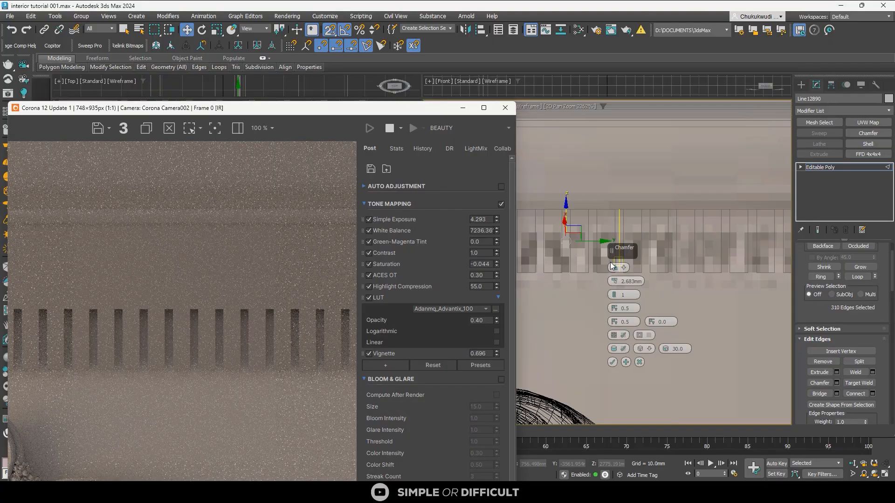
pyautogui.click(614, 279)
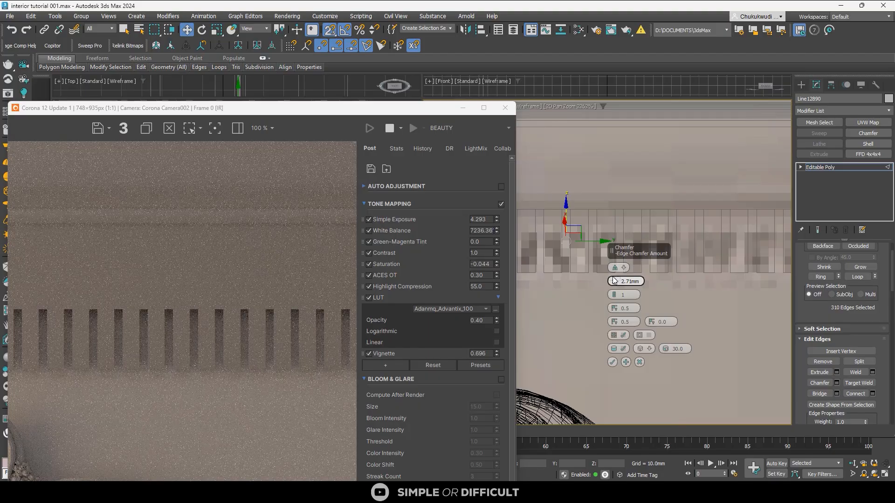
pyautogui.click(614, 281)
pyautogui.moveTo(613, 278); pyautogui.dragTo(613, 265)
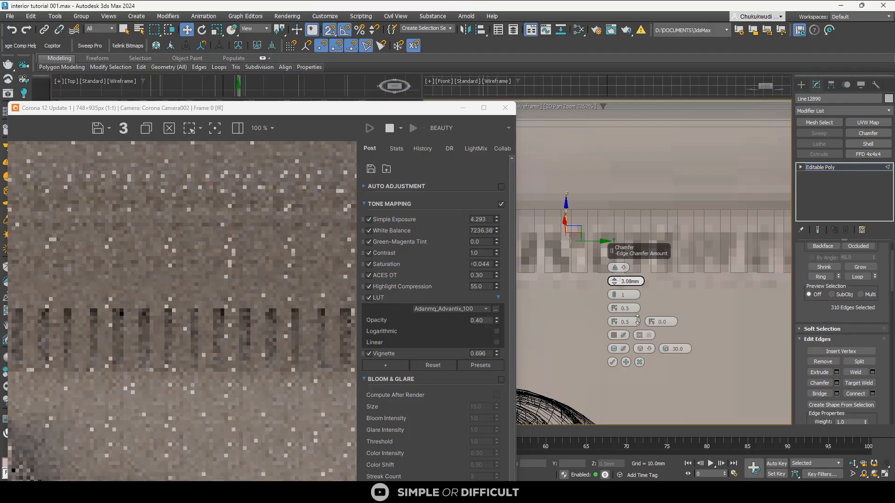
pyautogui.click(612, 362)
pyautogui.click(525, 290)
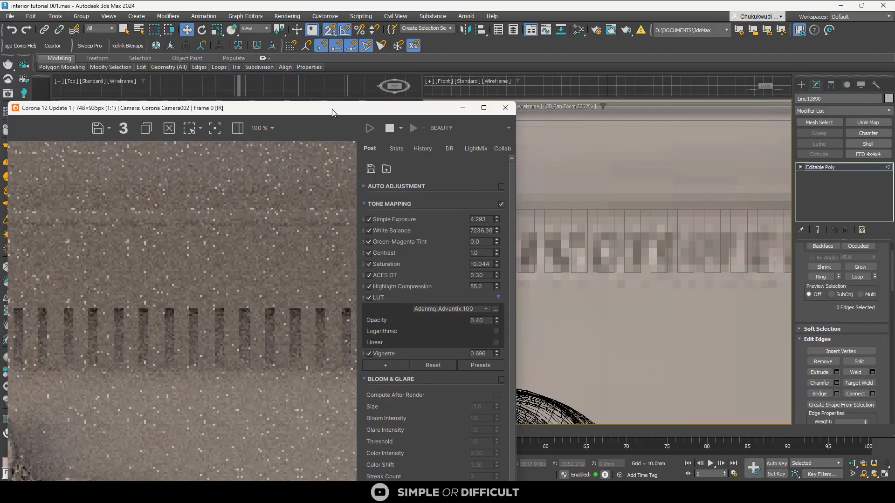
# Leave edge editing on the dentil strip and add a Shell modifier to the whole object
pyautogui.moveTo(326, 110); pyautogui.dragTo(584, 310)
pyautogui.scroll(-4, 336, 214)
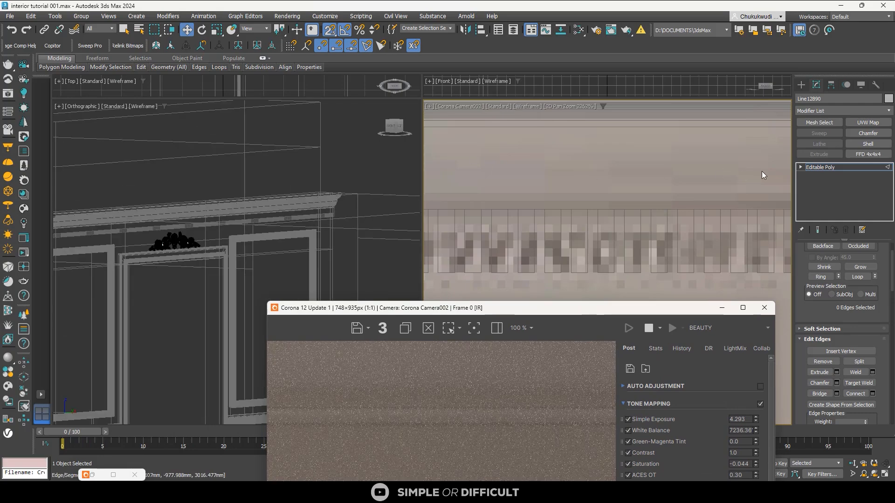
pyautogui.click(801, 86)
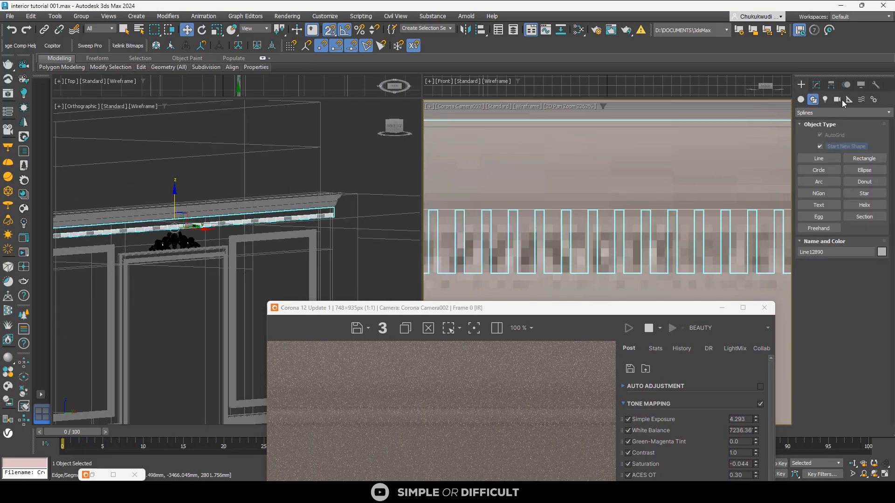
pyautogui.click(816, 86)
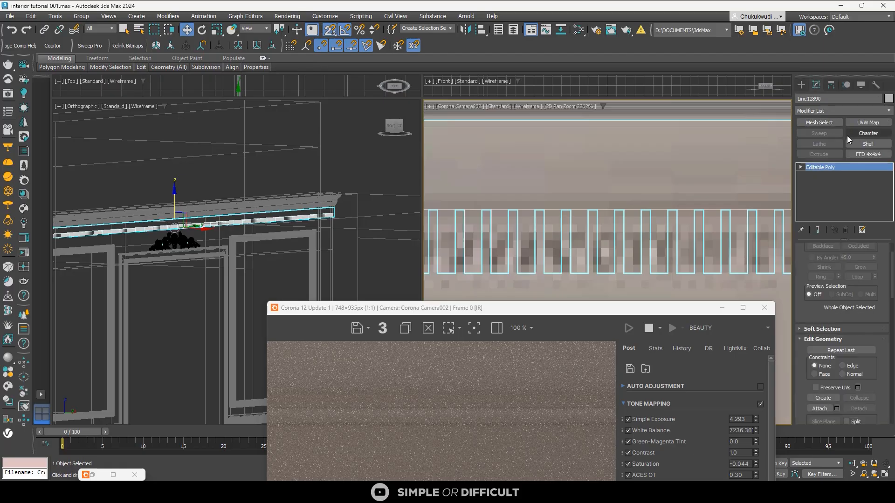
pyautogui.click(866, 144)
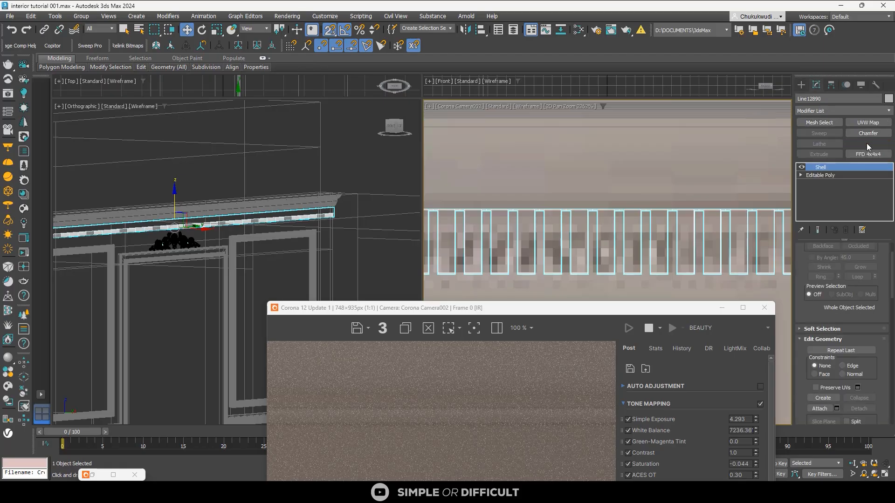
# Set the shell's outer amount to 3.58 mm while checking the dentil strip's thickness in the front view
pyautogui.click(393, 127)
pyautogui.scroll(-5, 342, 186)
pyautogui.scroll(4, 312, 191)
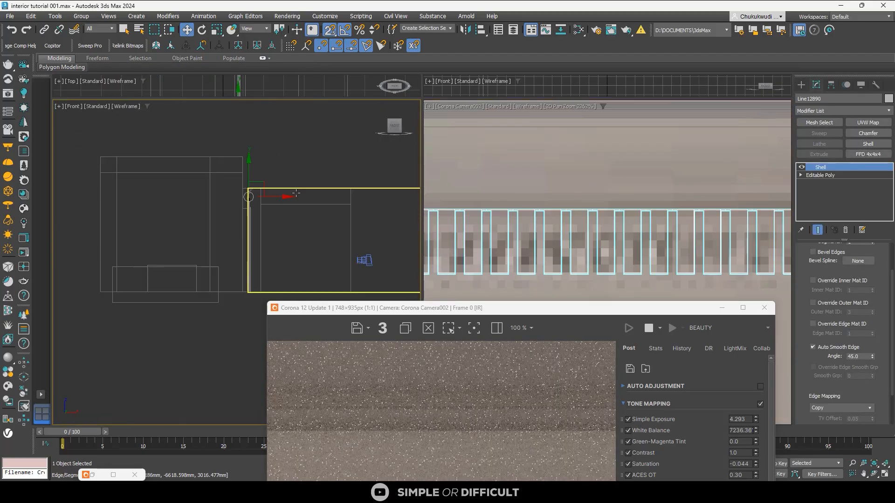
pyautogui.scroll(6, 252, 196)
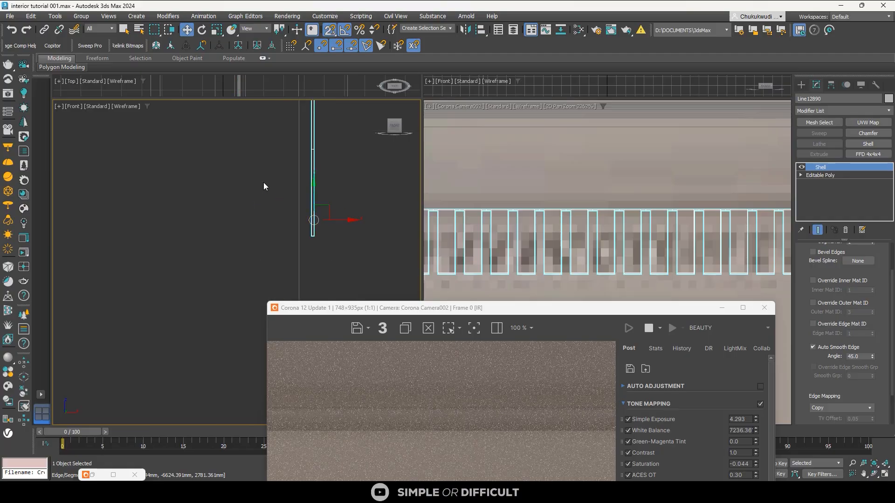
pyautogui.moveTo(263, 186); pyautogui.dragTo(196, 239, button='middle')
pyautogui.scroll(-2, 198, 238)
pyautogui.scroll(1, 231, 188)
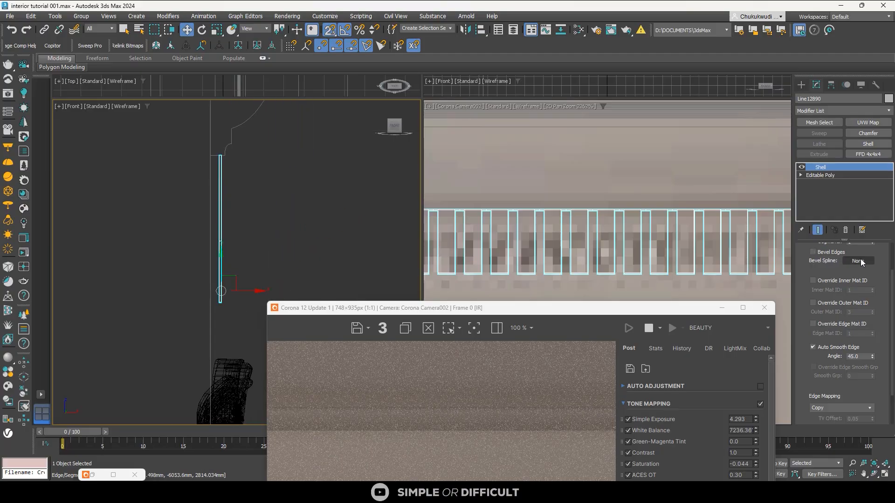
pyautogui.scroll(3, 873, 253)
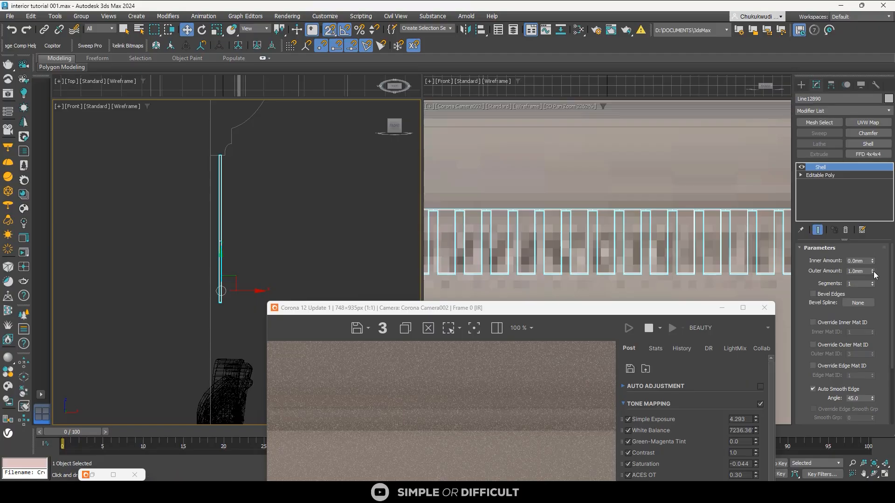
pyautogui.moveTo(872, 271); pyautogui.dragTo(839, 152)
pyautogui.scroll(4, 244, 270)
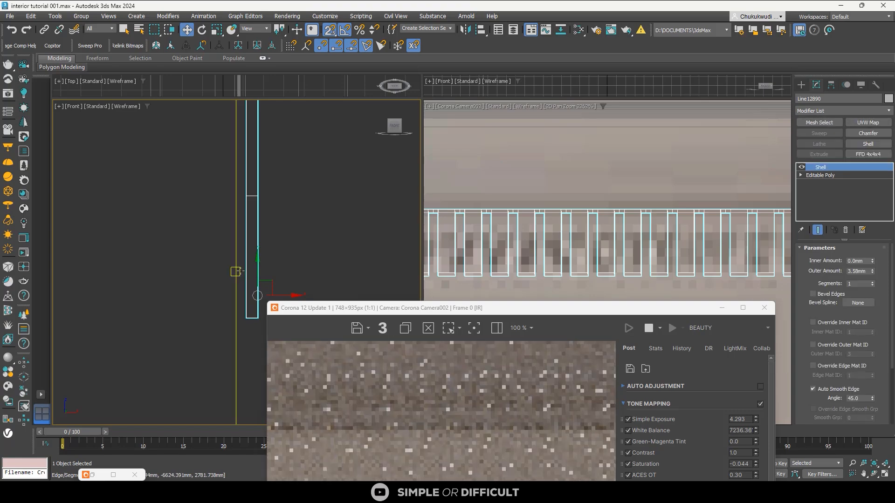
# Move the shelled dentil strip against the wall in the front view and convert it to an Editable Poly
pyautogui.moveTo(288, 296); pyautogui.dragTo(229, 285)
pyautogui.scroll(5, 236, 278)
pyautogui.scroll(-5, 208, 256)
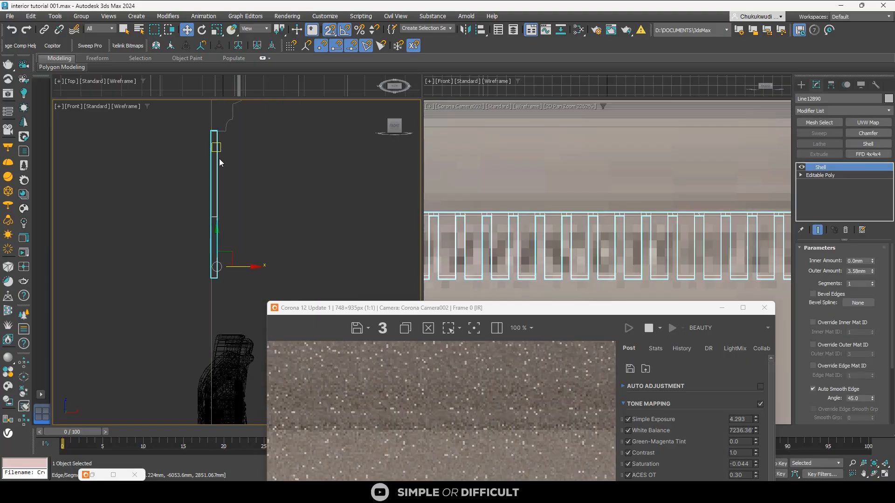
pyautogui.scroll(-5, 675, 224)
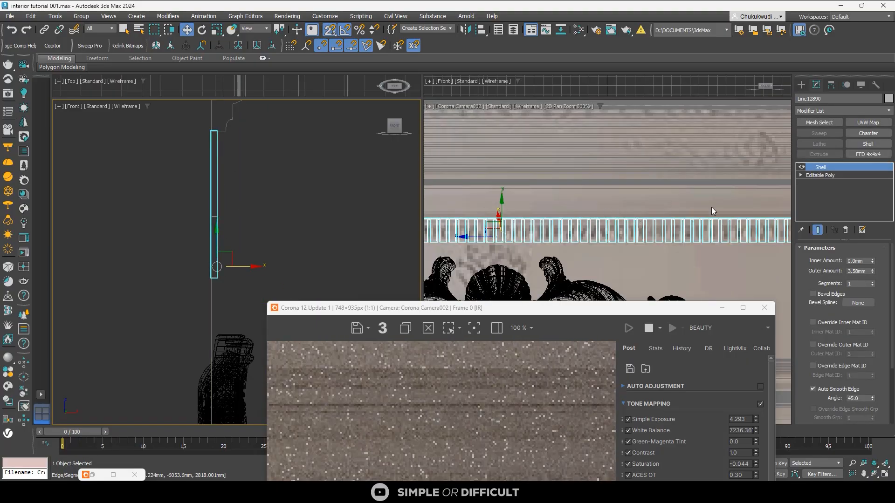
pyautogui.rightClick(658, 219)
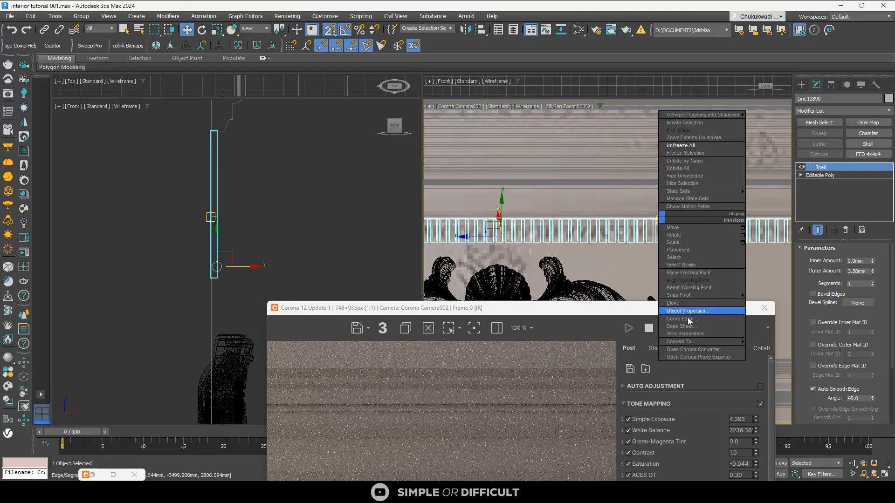
pyautogui.moveTo(694, 343)
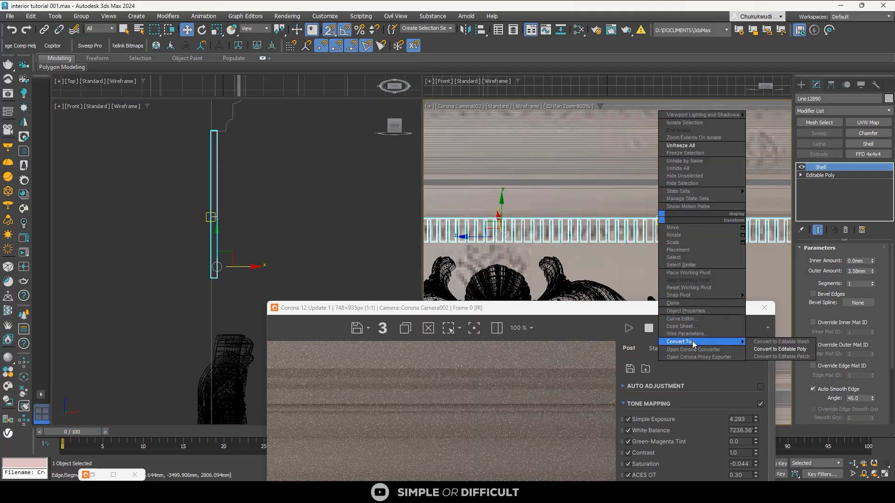
pyautogui.click(791, 351)
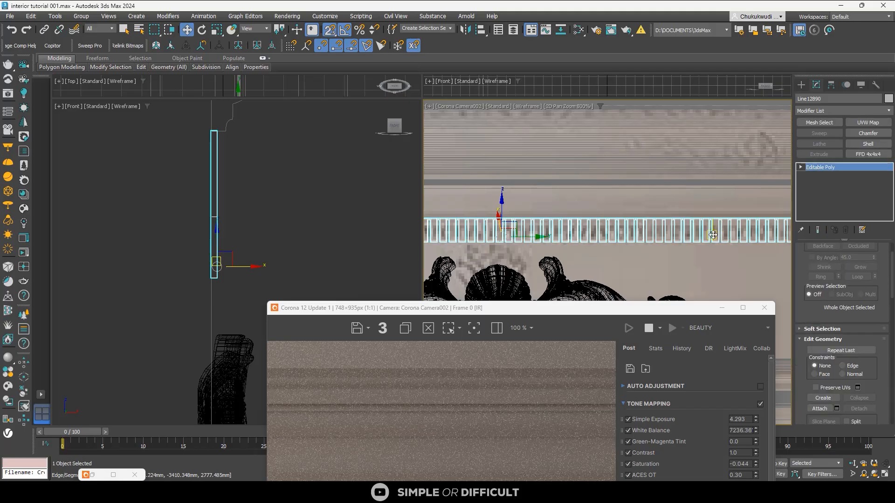
pyautogui.press('4')
pyautogui.click(641, 202)
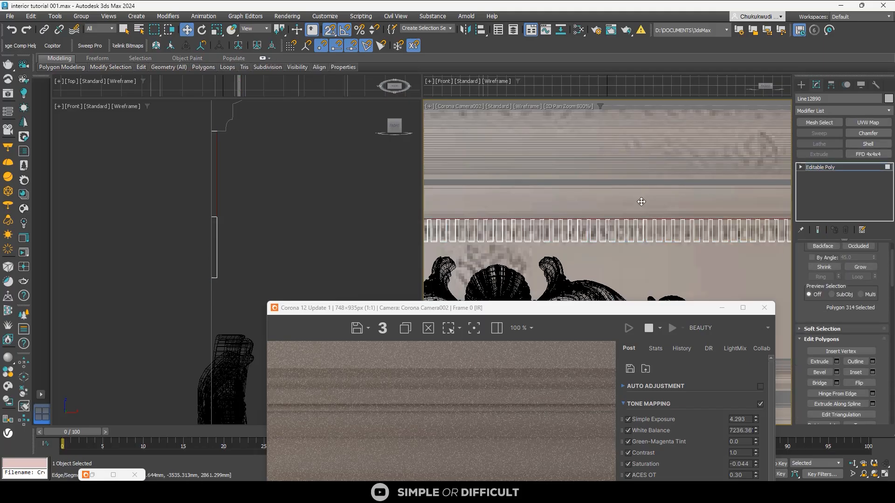
pyautogui.click(800, 167)
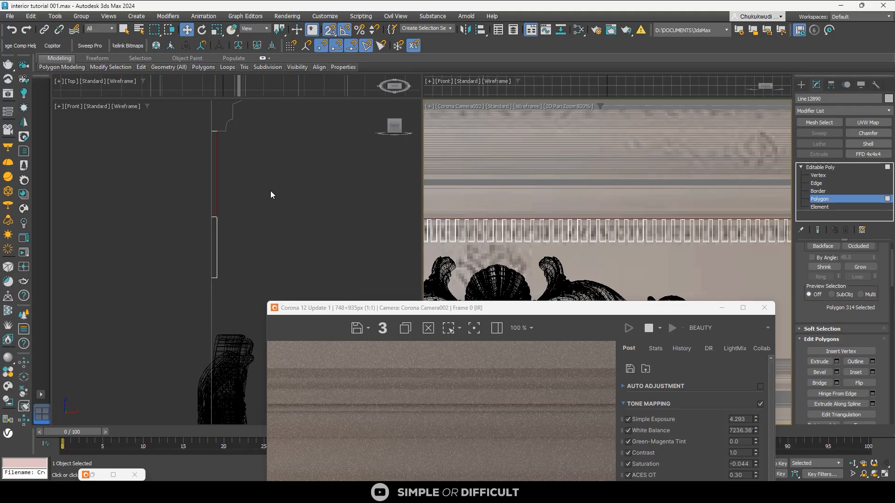
pyautogui.scroll(-8, 277, 191)
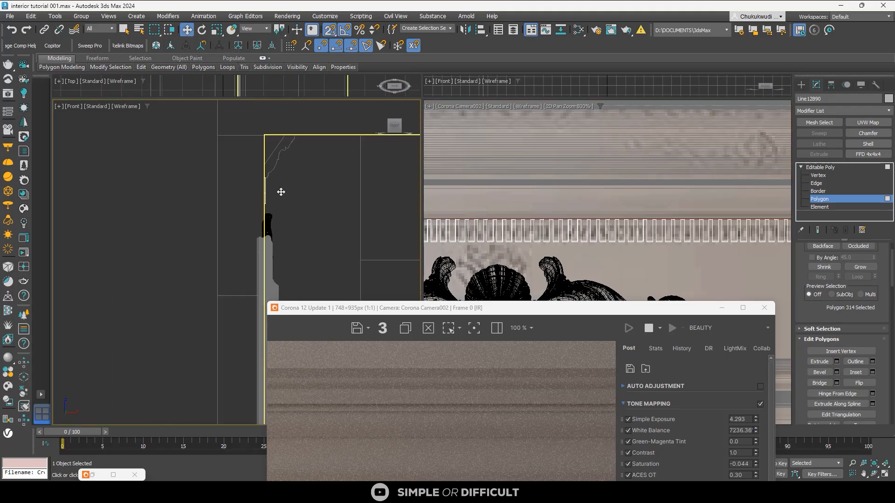
pyautogui.keyDown('alt'); pyautogui.moveTo(280, 192); pyautogui.dragTo(275, 198, button='middle'); pyautogui.keyUp('alt')
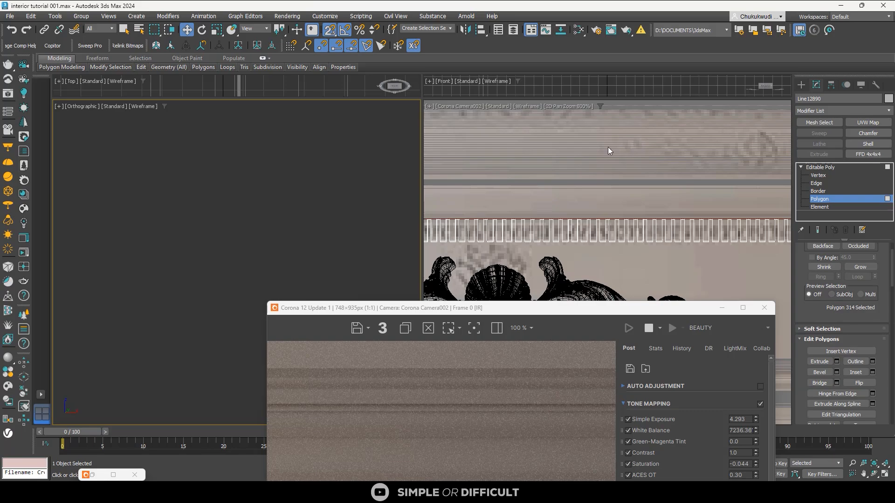
# Leave polygon editing on the strip, stop the interactive render and minimise its window
pyautogui.click(801, 86)
pyautogui.click(648, 328)
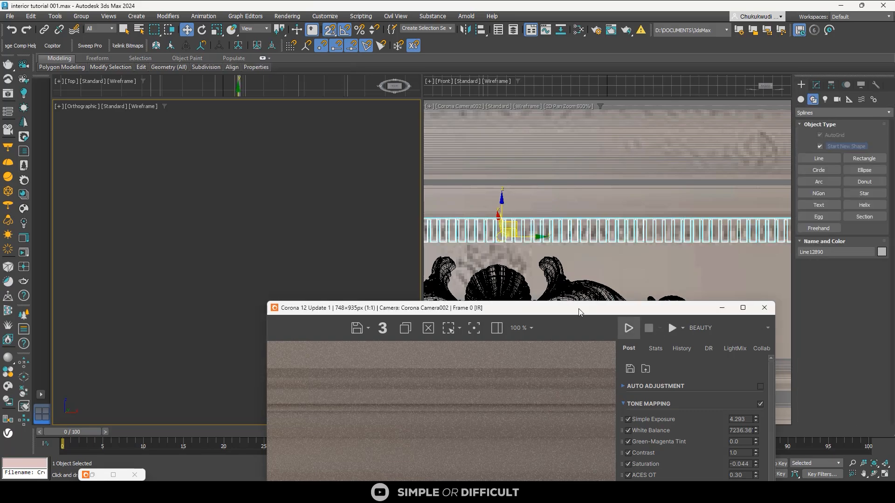
pyautogui.click(722, 309)
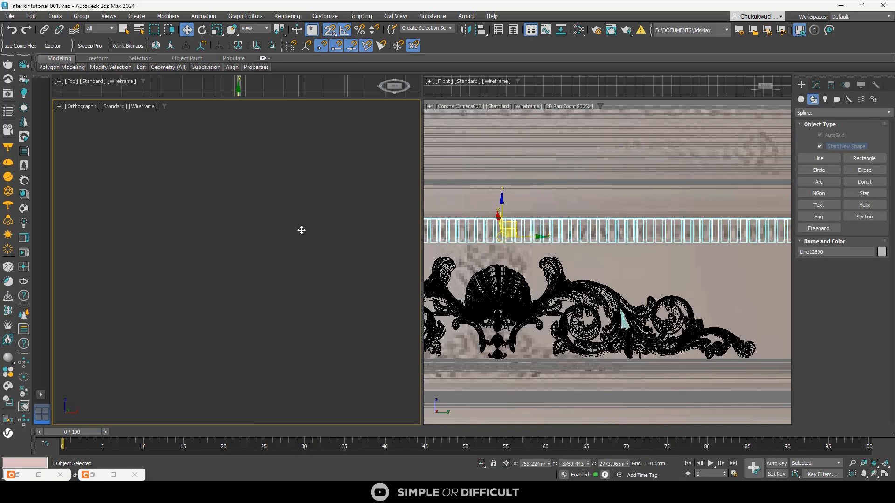
# Examine the dentil strip and its left end in an enlarged orthographic view, keeping the strip selected
pyautogui.hotkey('alt', 'w')
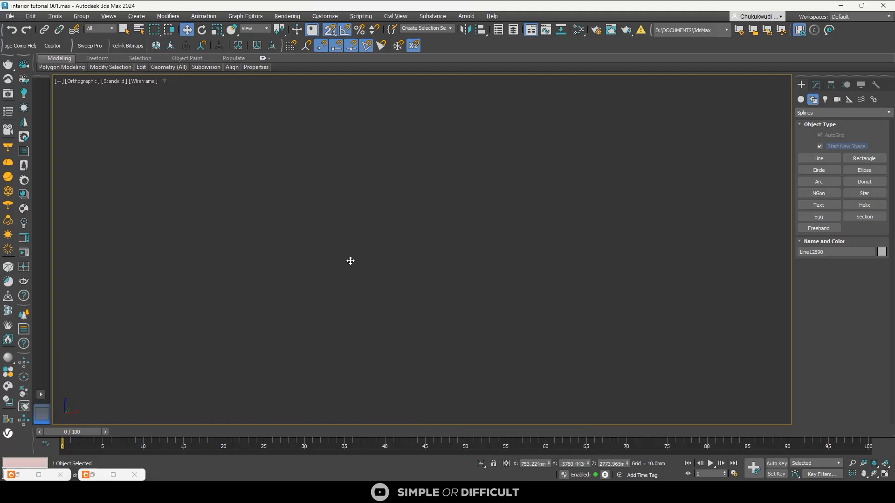
pyautogui.scroll(-10, 371, 264)
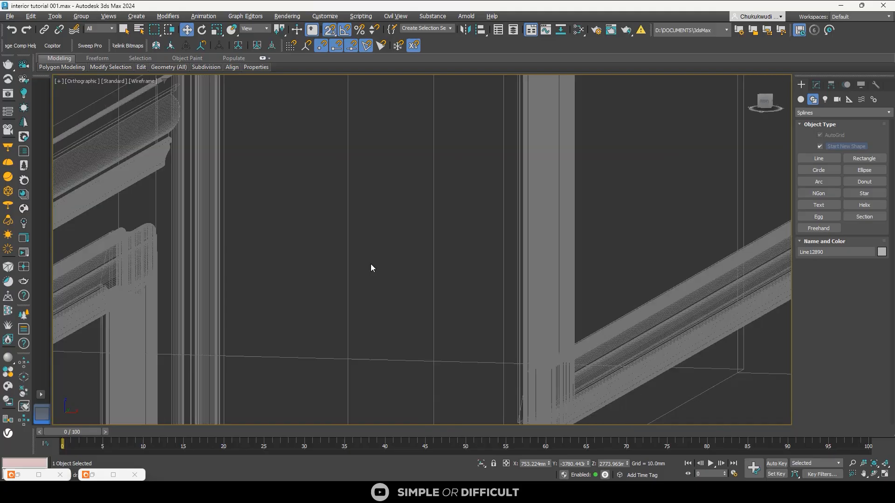
pyautogui.moveTo(394, 165); pyautogui.dragTo(425, 288, button='middle')
pyautogui.scroll(10, 385, 222)
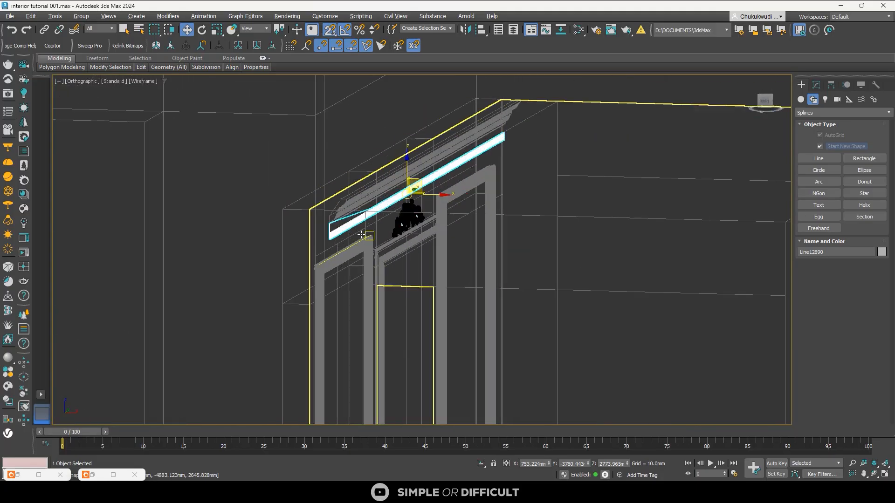
pyautogui.scroll(-10, 349, 264)
pyautogui.keyDown('alt'); pyautogui.moveTo(366, 276); pyautogui.dragTo(299, 261, button='middle'); pyautogui.keyUp('alt')
pyautogui.scroll(3, 306, 265)
pyautogui.scroll(10, 256, 204)
pyautogui.scroll(-5, 258, 206)
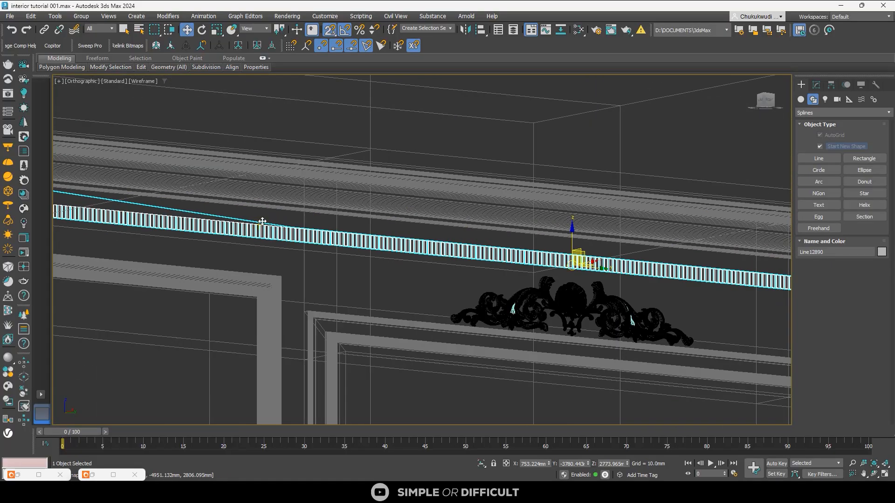
pyautogui.keyDown('alt'); pyautogui.moveTo(261, 219); pyautogui.dragTo(282, 230, button='middle'); pyautogui.keyUp('alt')
pyautogui.click(332, 303)
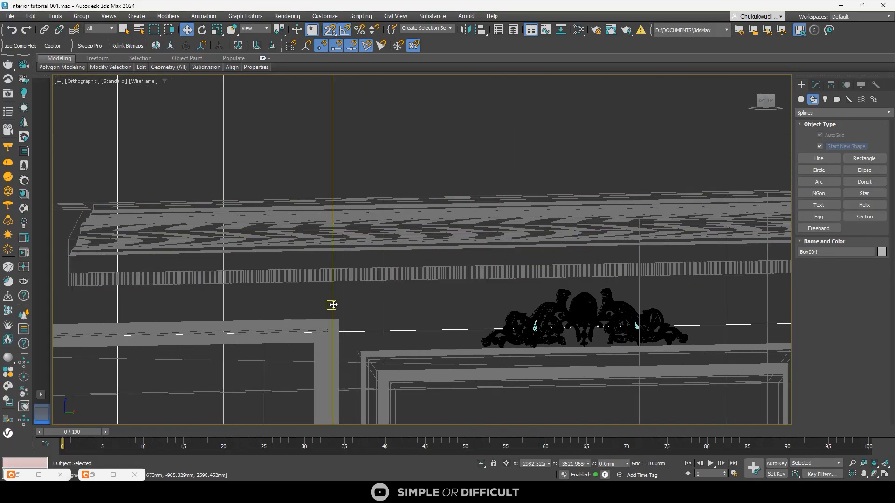
pyautogui.click(294, 270)
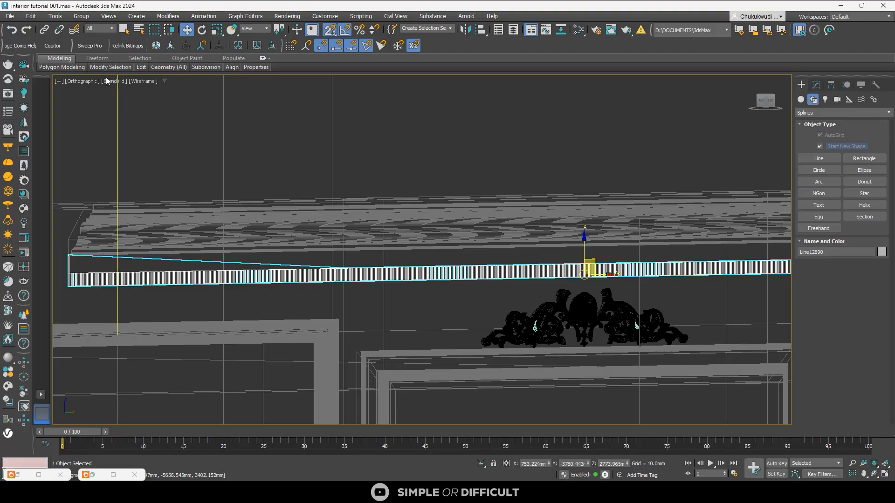
# Undo the recent edits on the dentil strip back to before the Shell modifier was added
pyautogui.click(13, 30)
pyautogui.click(12, 31)
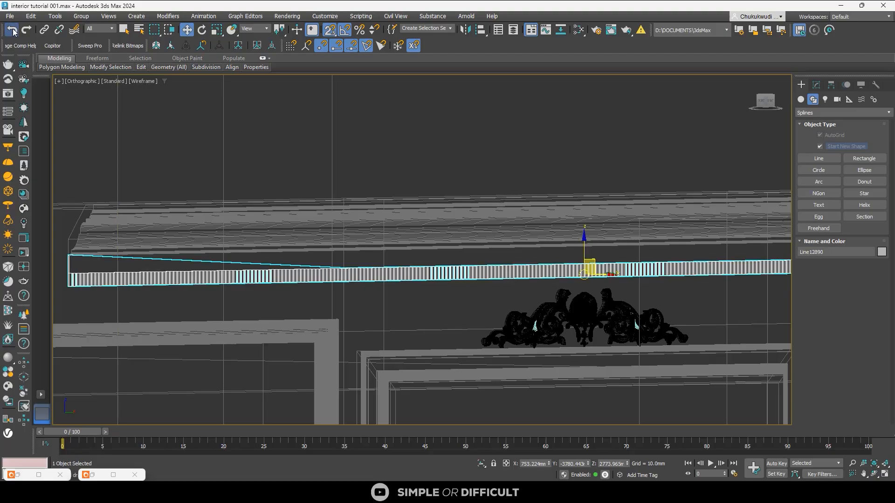
pyautogui.click(13, 30)
pyautogui.click(12, 31)
pyautogui.click(12, 31)
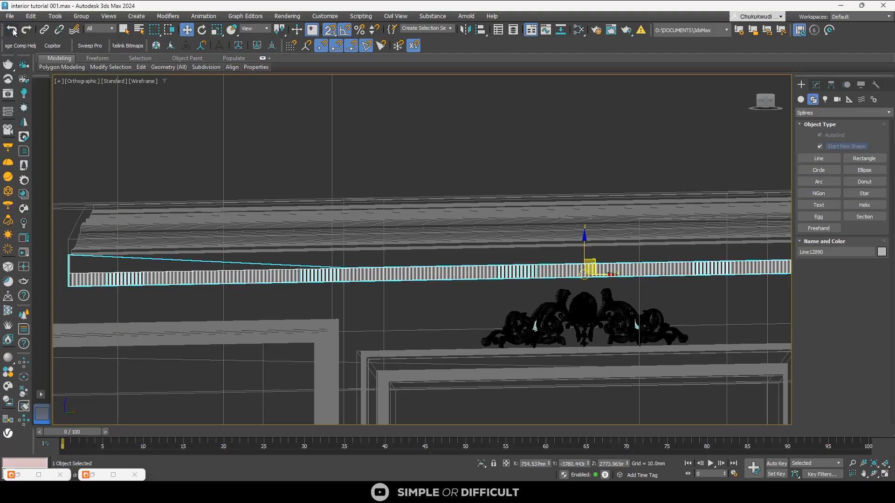
pyautogui.click(13, 31)
pyautogui.click(12, 31)
pyautogui.click(13, 30)
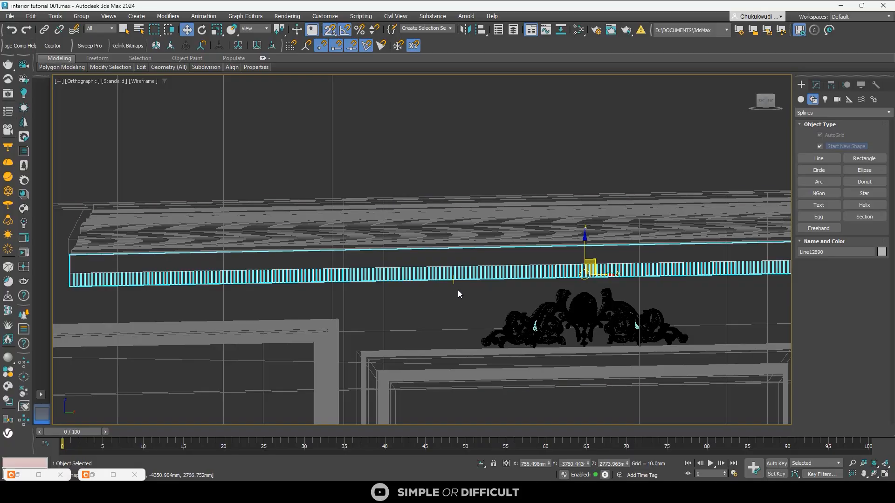
# Try the Shell modifier again on the whole dentil strip and remove it from the stack
pyautogui.scroll(5, 91, 278)
pyautogui.keyDown('alt'); pyautogui.moveTo(100, 256); pyautogui.dragTo(127, 274, button='middle'); pyautogui.keyUp('alt')
pyautogui.scroll(6, 430, 288)
pyautogui.scroll(-9, 259, 291)
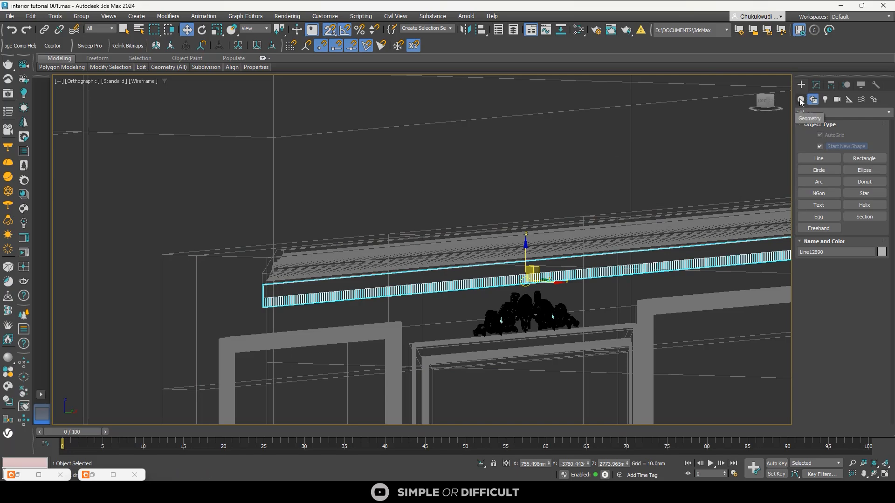
pyautogui.click(815, 86)
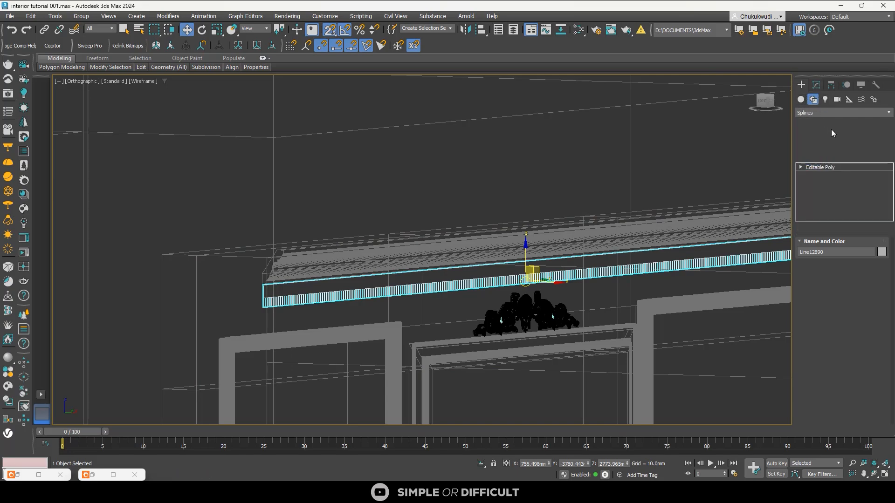
pyautogui.click(869, 144)
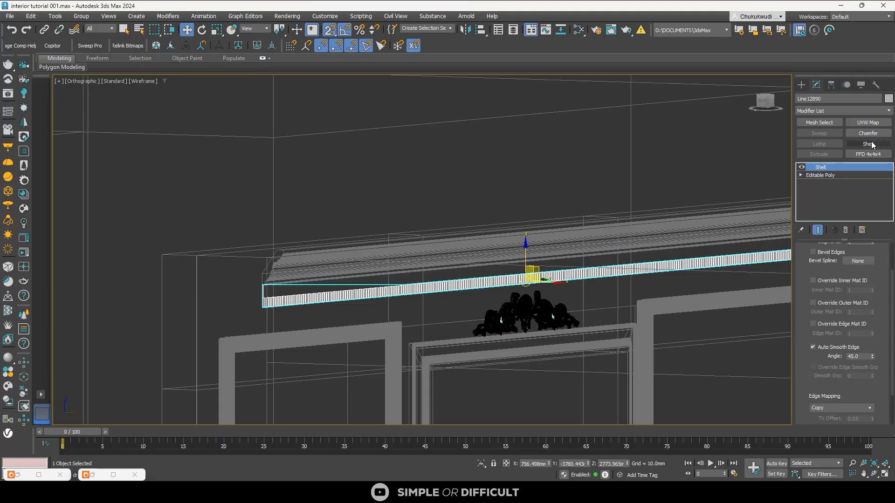
pyautogui.click(846, 230)
# Detach the plain flat band polygon above the dentils as a separate object named Object001
pyautogui.scroll(10, 230, 296)
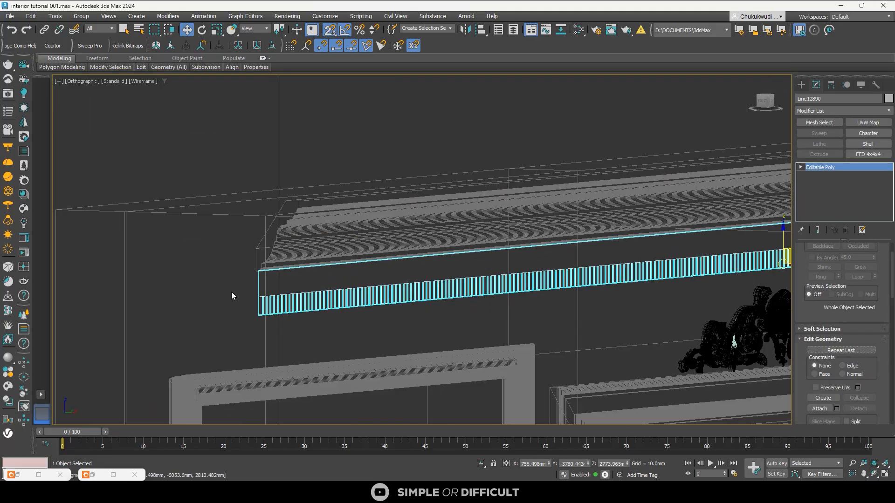
pyautogui.scroll(-5, 244, 306)
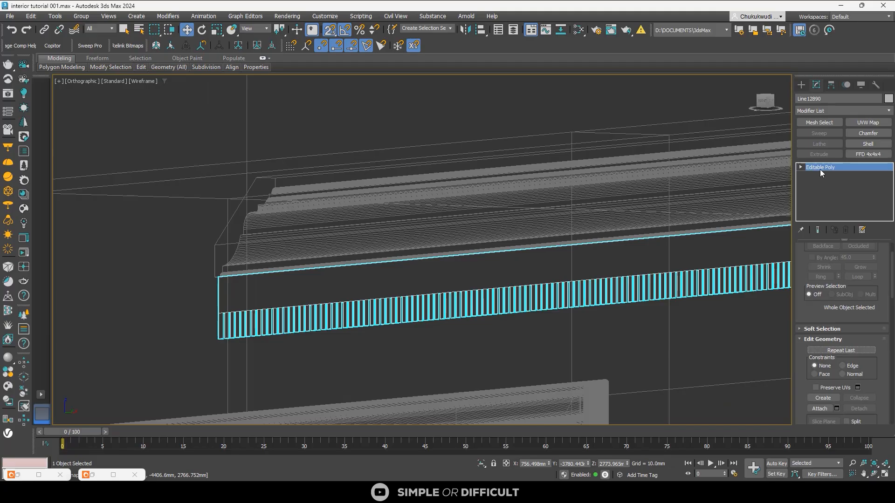
pyautogui.click(802, 168)
pyautogui.click(820, 199)
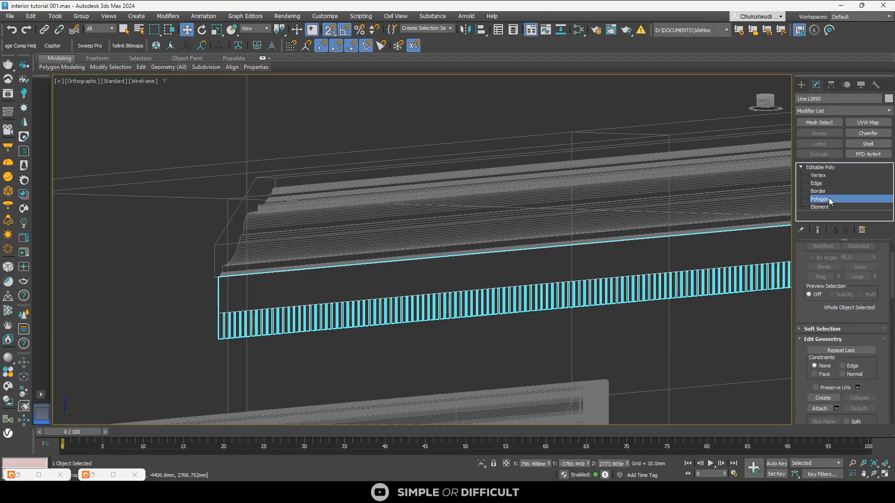
pyautogui.click(432, 275)
pyautogui.scroll(-3, 335, 302)
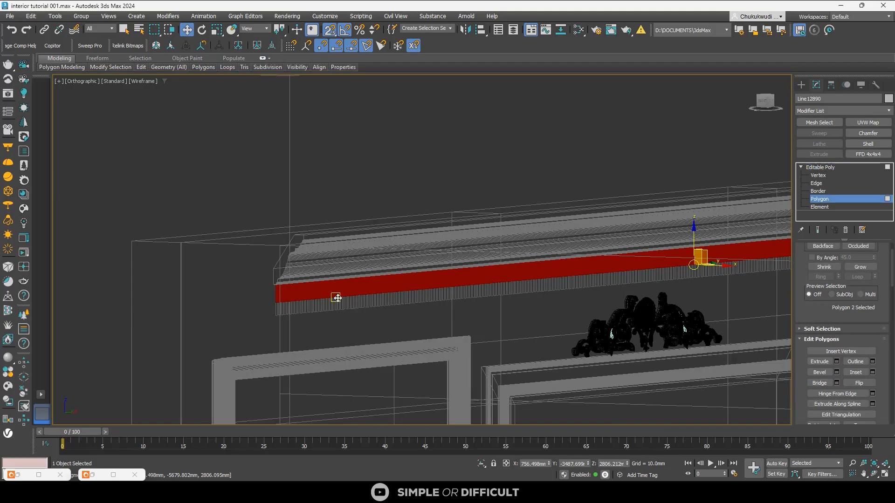
pyautogui.keyDown('alt'); pyautogui.moveTo(345, 309); pyautogui.dragTo(373, 310, button='middle'); pyautogui.keyUp('alt')
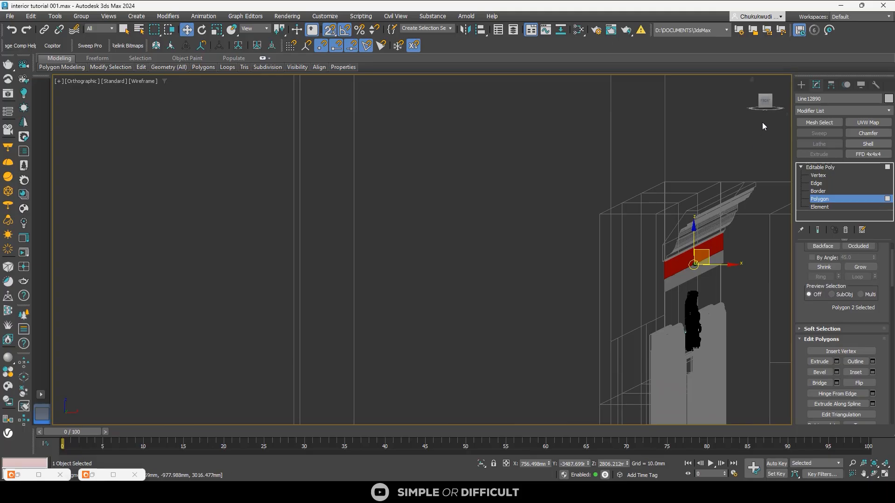
pyautogui.click(768, 104)
pyautogui.scroll(5, 434, 243)
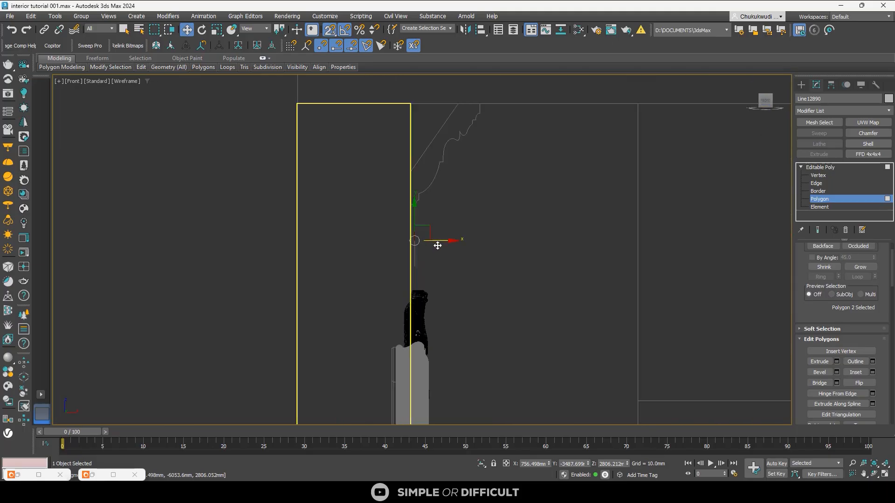
pyautogui.scroll(3, 420, 242)
pyautogui.scroll(2, 424, 239)
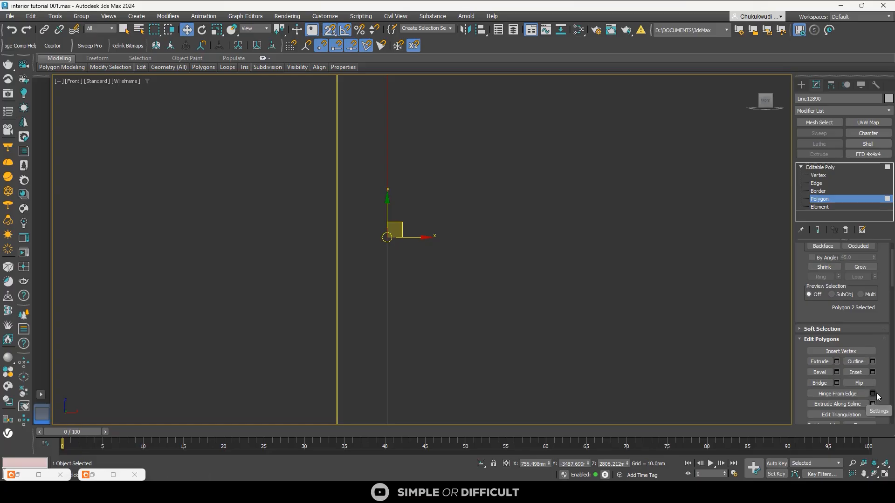
pyautogui.scroll(-5, 878, 400)
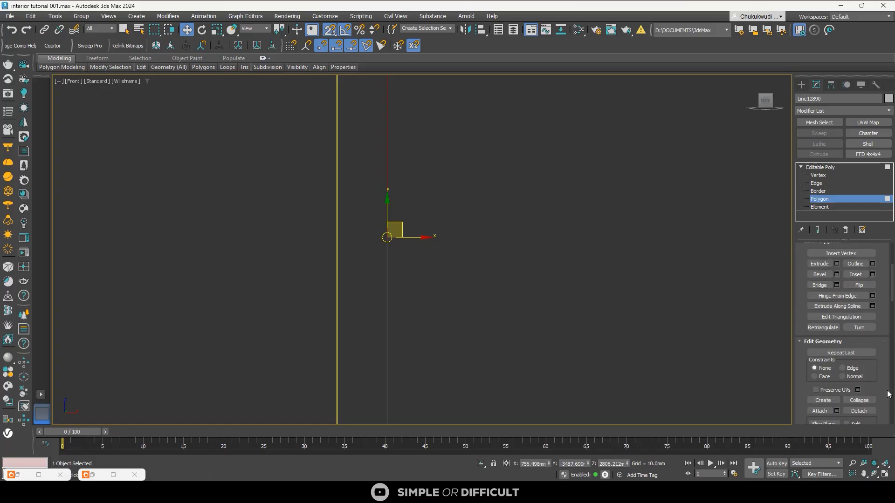
pyautogui.click(871, 396)
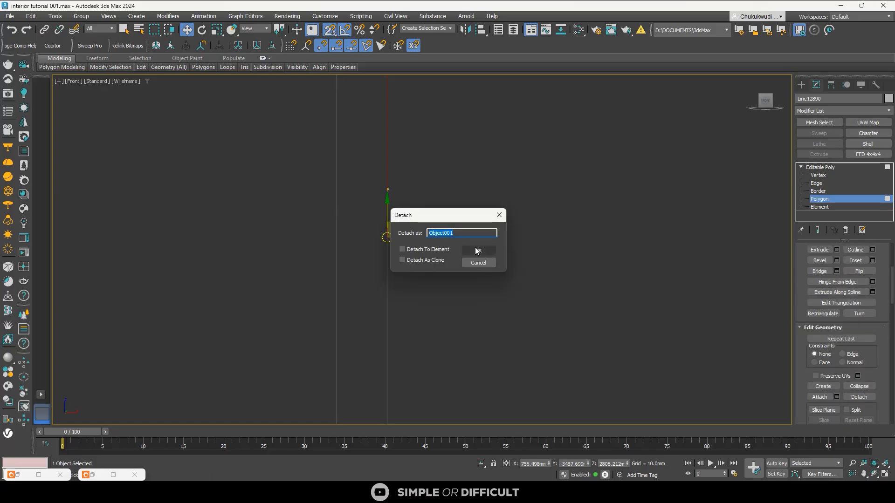
pyautogui.click(476, 251)
# Leave polygon editing and add a Shell modifier to the remaining dentil strip
pyautogui.keyDown('alt'); pyautogui.moveTo(476, 251); pyautogui.dragTo(494, 265, button='middle'); pyautogui.keyUp('alt')
pyautogui.click(799, 83)
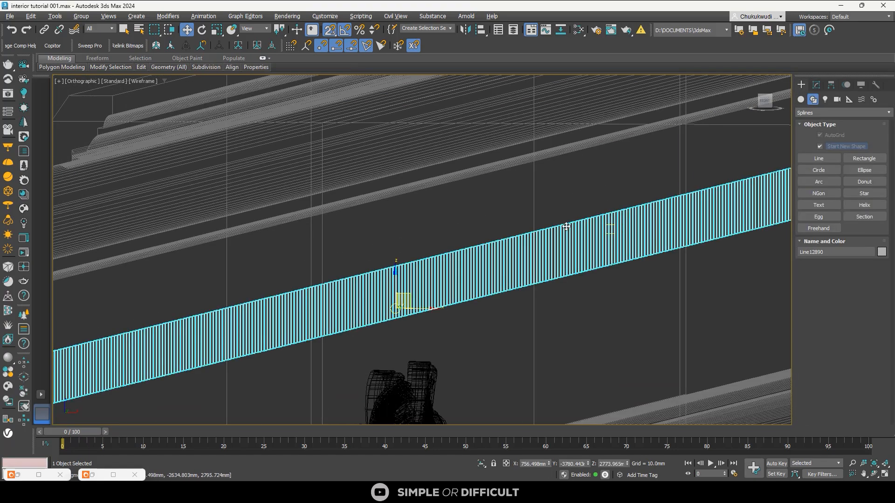
pyautogui.click(817, 86)
pyautogui.click(874, 146)
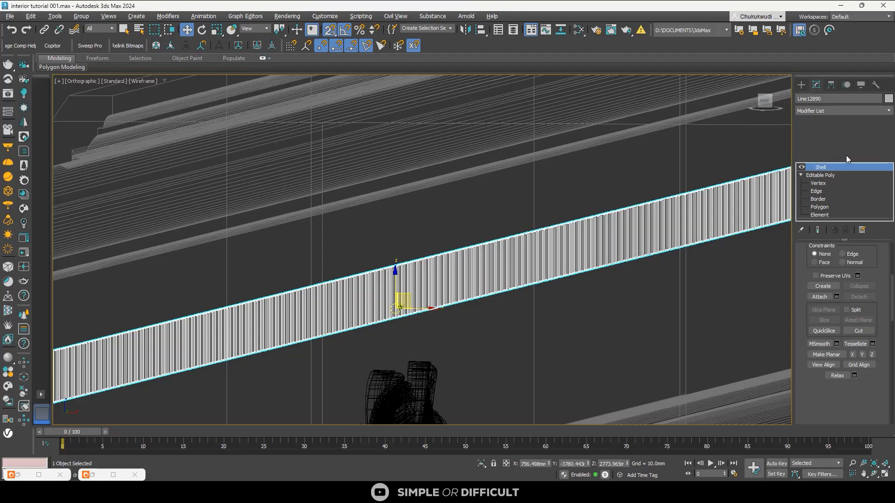
pyautogui.scroll(-4, 597, 178)
pyautogui.click(767, 106)
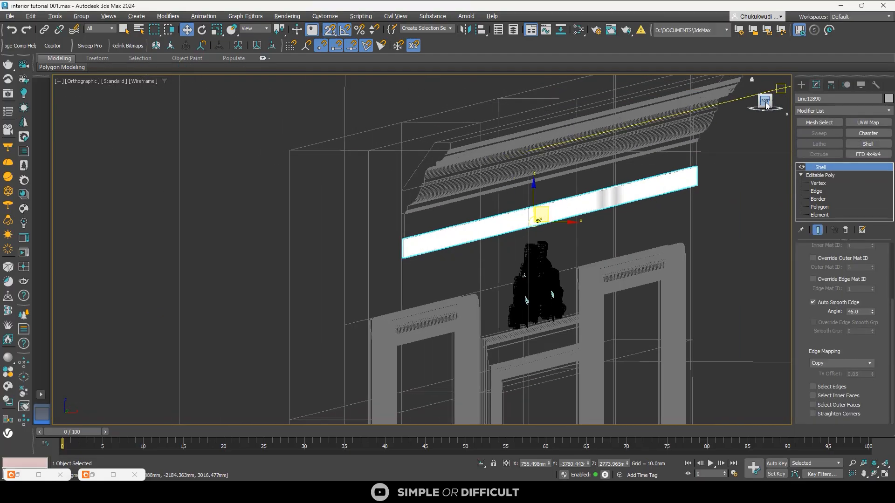
# Add a Shell modifier to the detached band above the dentils with an outer amount of 6.91 mm
pyautogui.scroll(6, 565, 192)
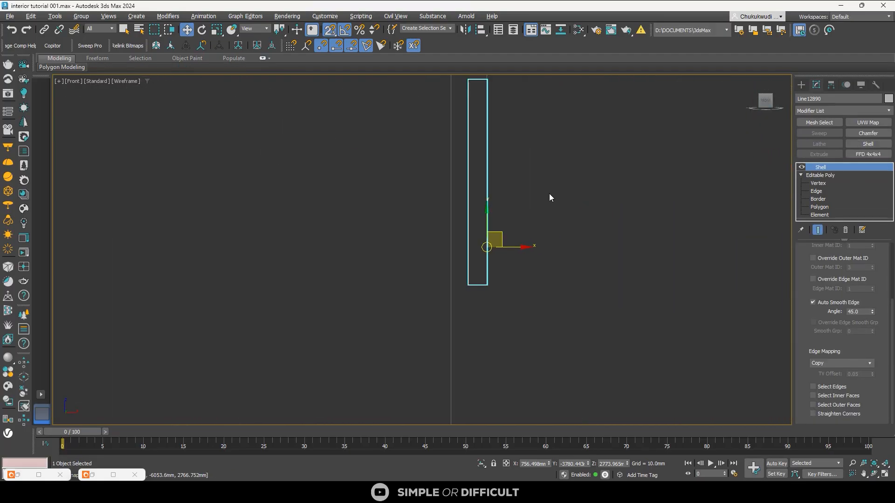
pyautogui.scroll(-3, 549, 195)
pyautogui.moveTo(534, 204); pyautogui.dragTo(511, 278, button='middle')
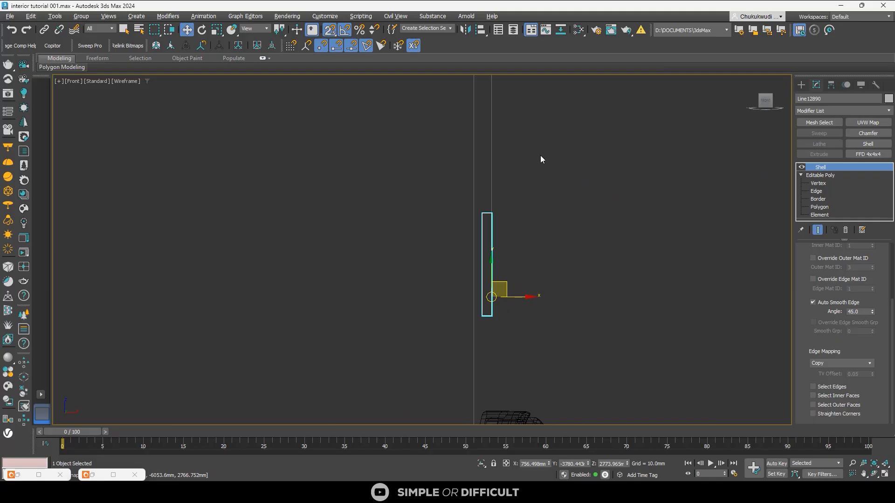
pyautogui.click(491, 150)
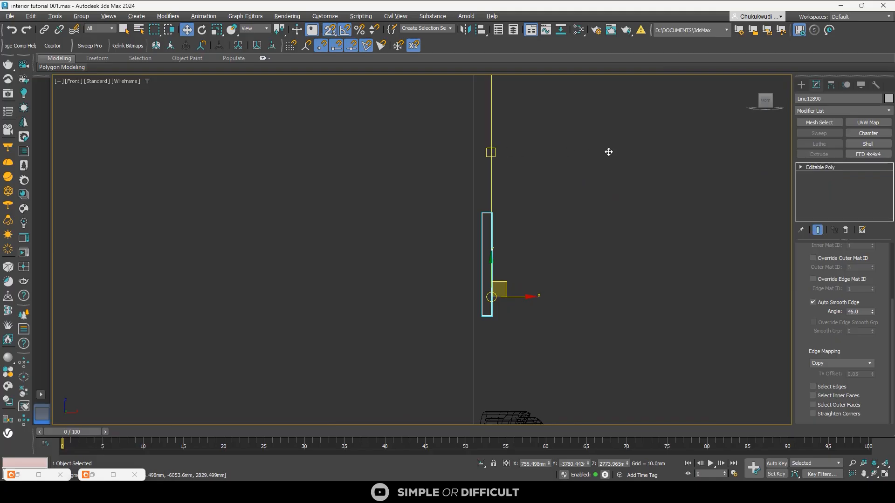
pyautogui.click(868, 144)
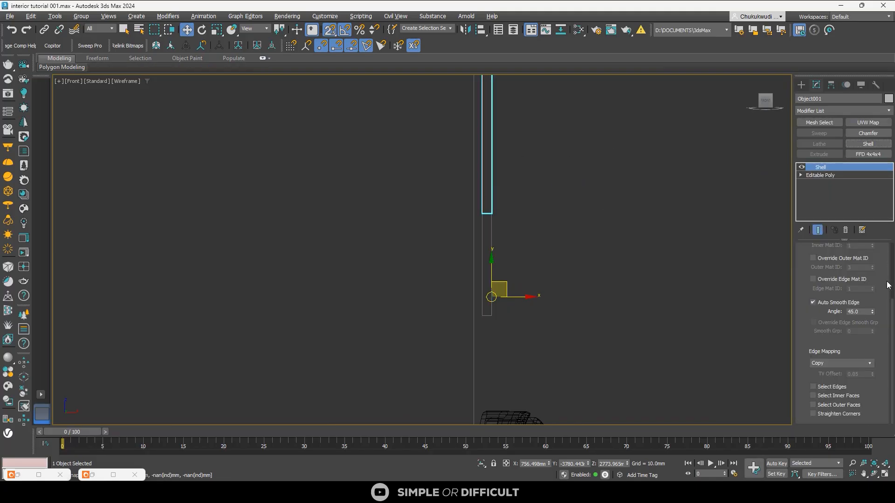
pyautogui.moveTo(888, 285); pyautogui.dragTo(889, 280)
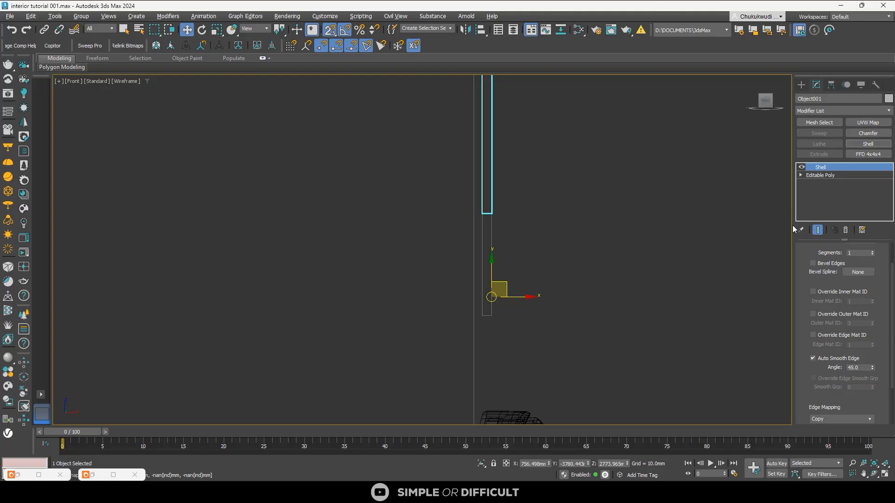
pyautogui.scroll(3, 885, 280)
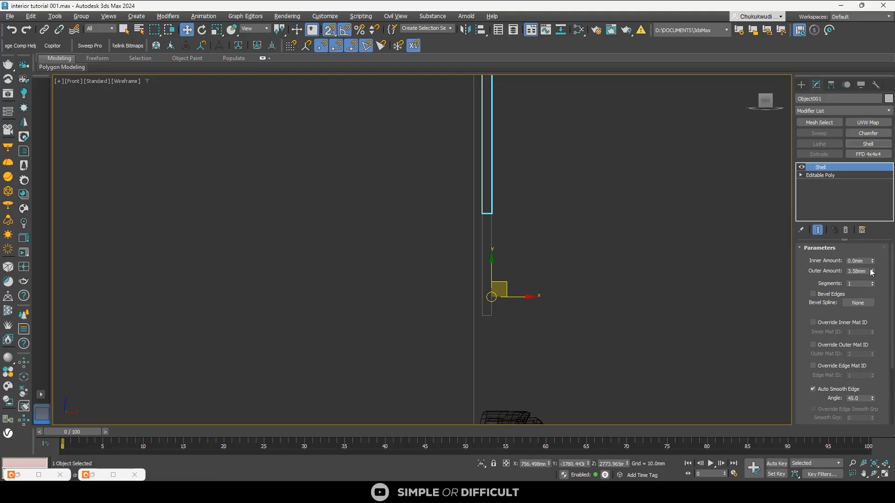
pyautogui.moveTo(872, 268); pyautogui.dragTo(850, 112)
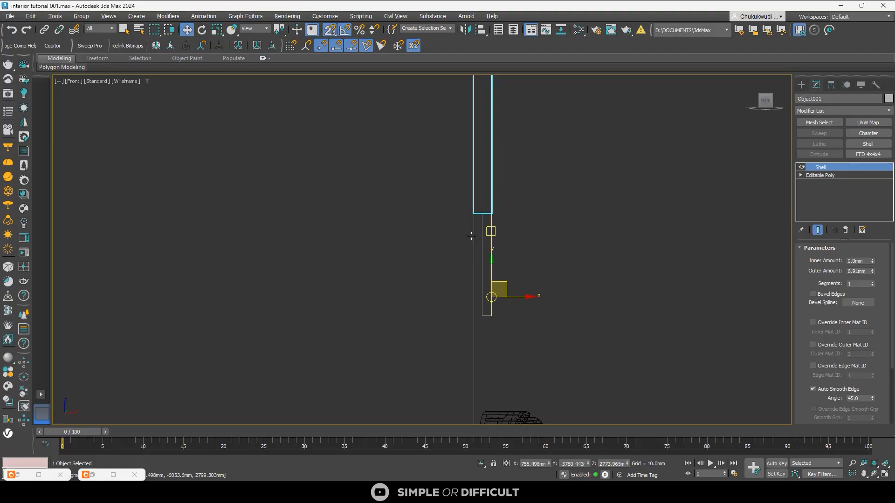
# Select the dentil strip and move it about -3.4 mm along X so its back sits against the wall
pyautogui.scroll(5, 488, 213)
pyautogui.moveTo(517, 240); pyautogui.dragTo(453, 262)
pyautogui.scroll(-6, 471, 303)
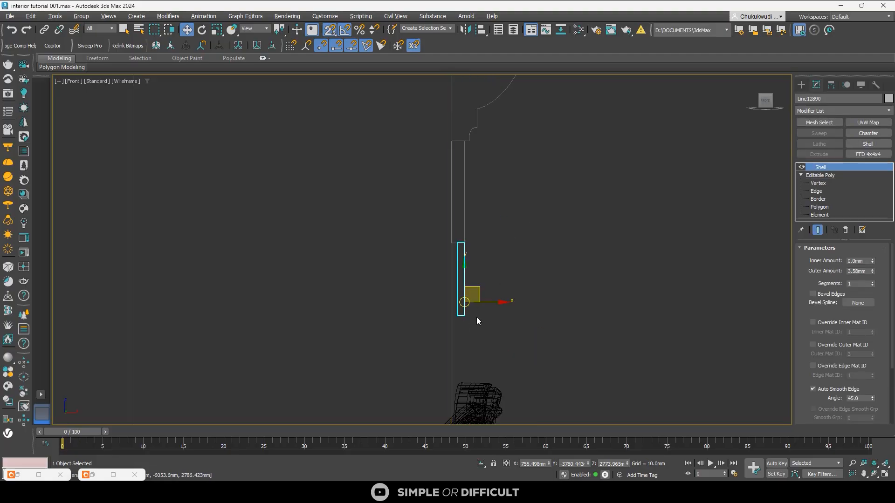
pyautogui.scroll(5, 469, 319)
pyautogui.moveTo(487, 272); pyautogui.dragTo(469, 273)
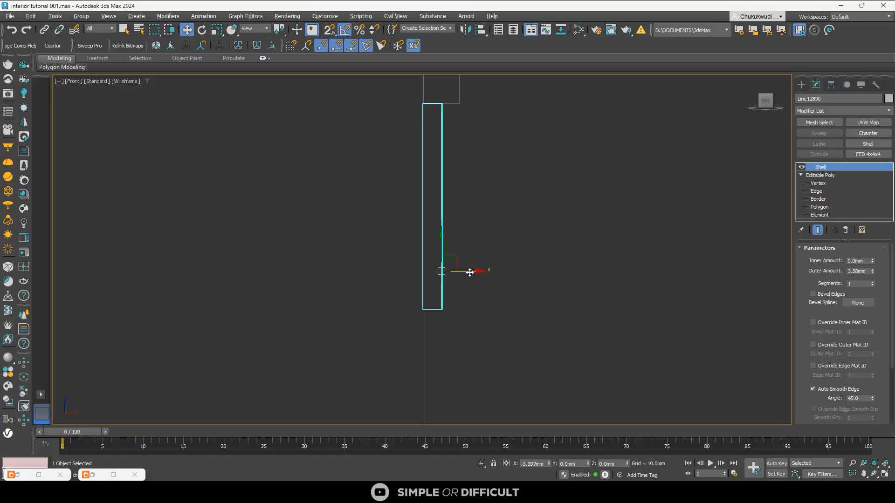
# Add a Chamfer modifier to the dentil strip and inspect the dentils' beveled edges in the Right view
pyautogui.click(867, 134)
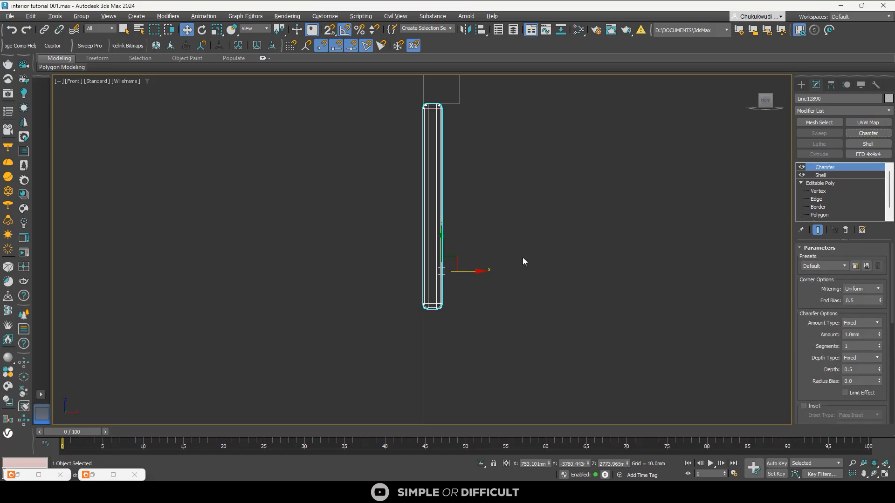
pyautogui.scroll(-3, 477, 308)
pyautogui.keyDown('alt'); pyautogui.moveTo(477, 309); pyautogui.dragTo(408, 205, button='middle'); pyautogui.keyUp('alt')
pyautogui.scroll(-6, 407, 205)
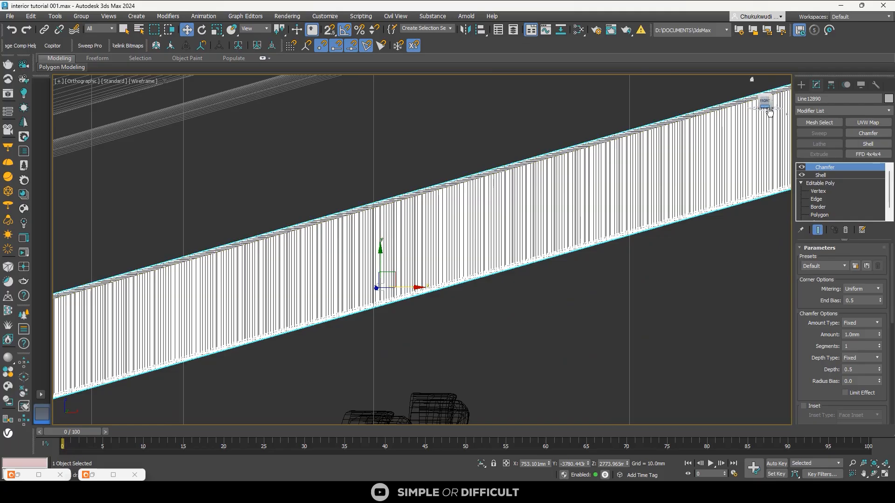
pyautogui.click(767, 102)
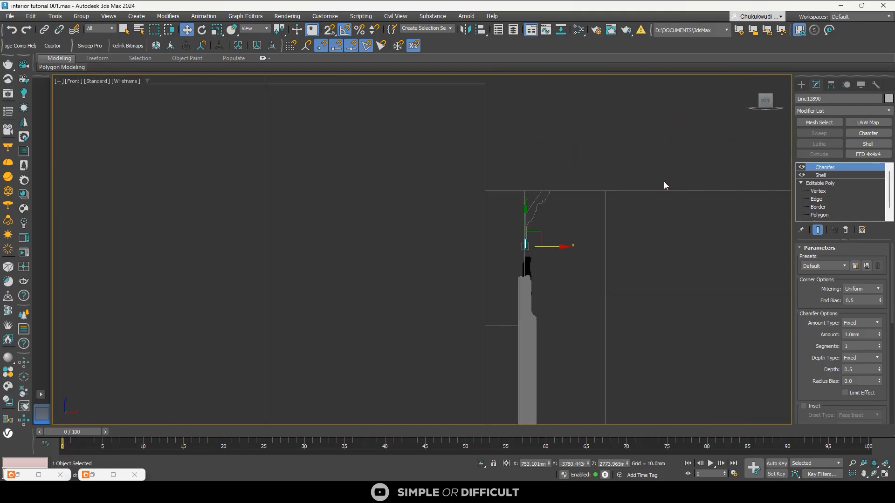
pyautogui.click(775, 107)
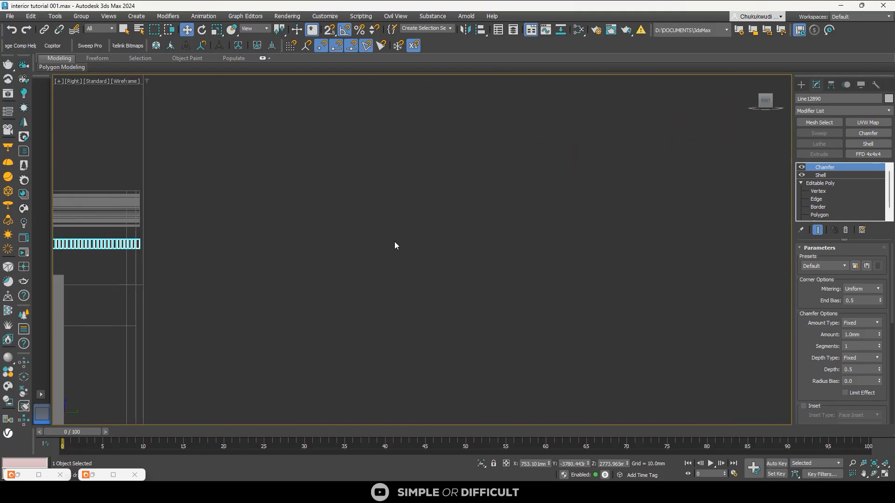
pyautogui.scroll(10, 170, 200)
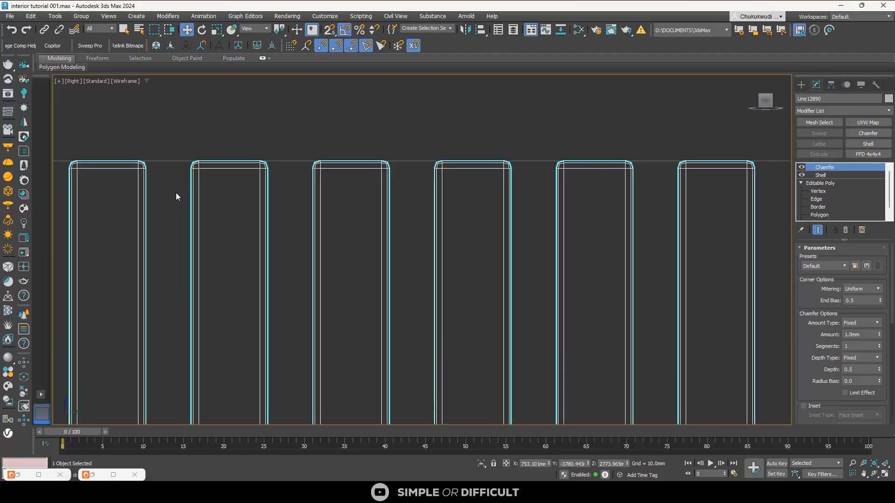
pyautogui.scroll(-12, 431, 205)
pyautogui.scroll(-2, 465, 200)
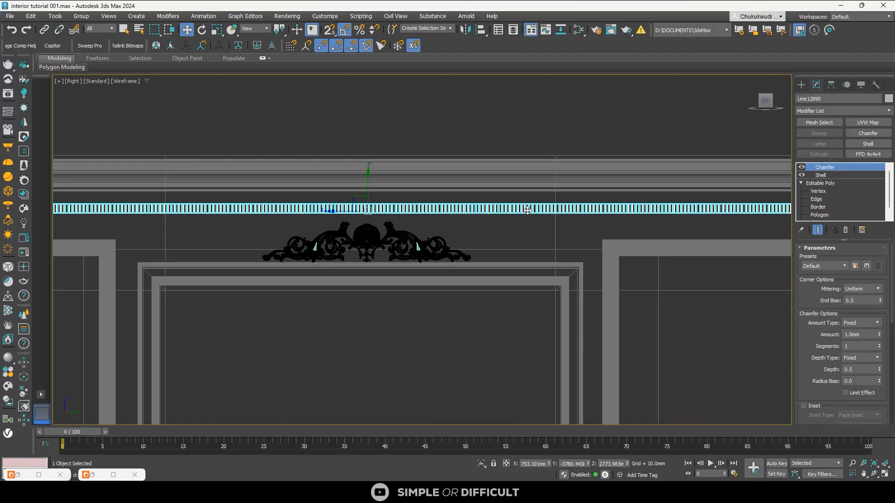
# Set the dentil strip's Chamfer smoothing output to Smooth Chamfers Only
pyautogui.rightClick(825, 167)
pyautogui.click(788, 207)
pyautogui.scroll(-5, 877, 404)
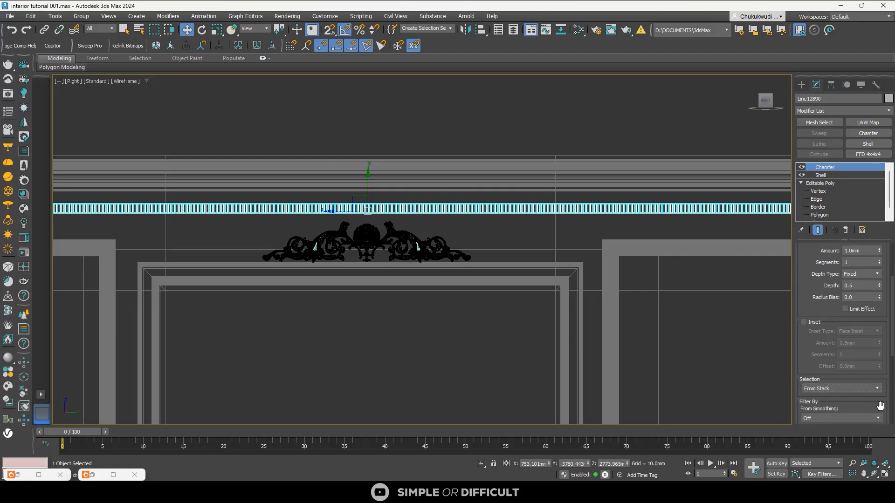
pyautogui.scroll(-3, 885, 407)
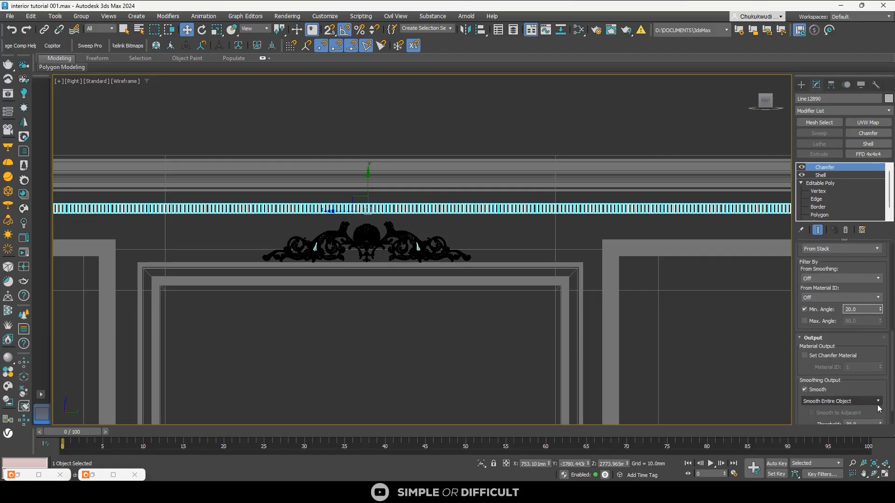
pyautogui.click(837, 402)
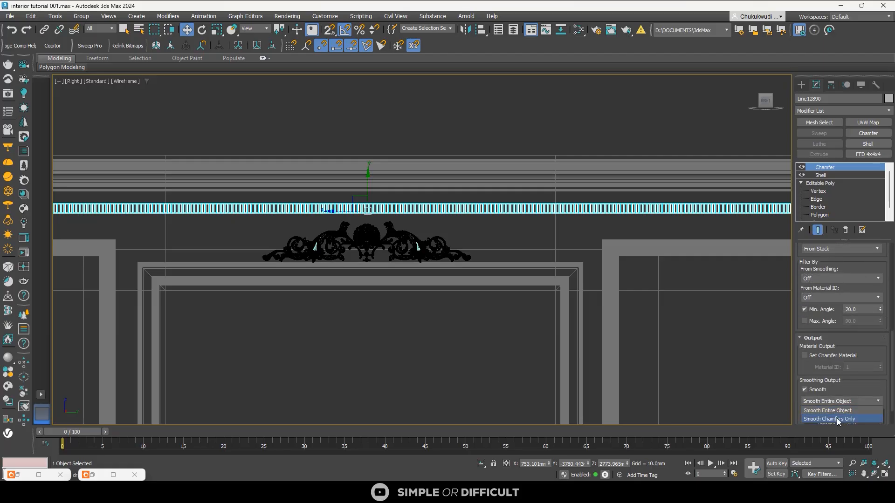
pyautogui.click(837, 419)
# Select the detached band Object001 between the cornice and the dentils and delete it
pyautogui.scroll(-5, 567, 214)
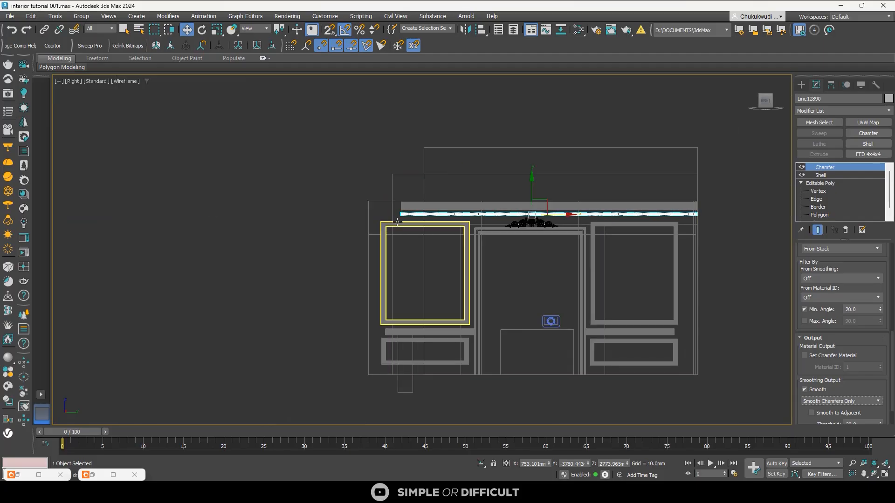
pyautogui.scroll(8, 352, 154)
pyautogui.click(351, 159)
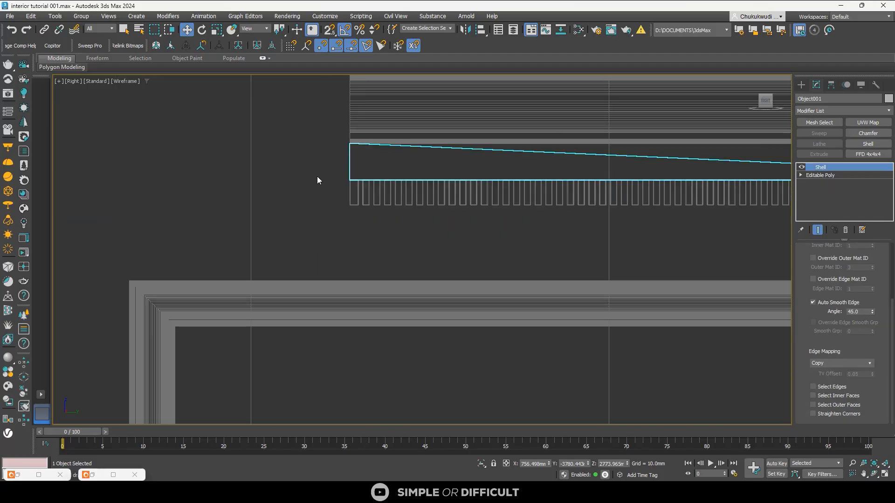
pyautogui.scroll(-4, 321, 184)
pyautogui.keyDown('alt'); pyautogui.moveTo(377, 200); pyautogui.dragTo(350, 242, button='middle'); pyautogui.keyUp('alt')
pyautogui.scroll(12, 725, 145)
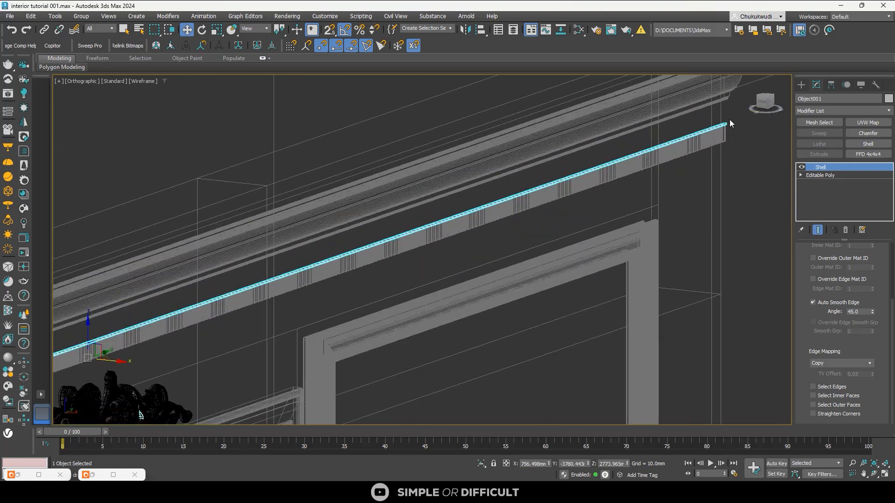
pyautogui.scroll(-3, 709, 154)
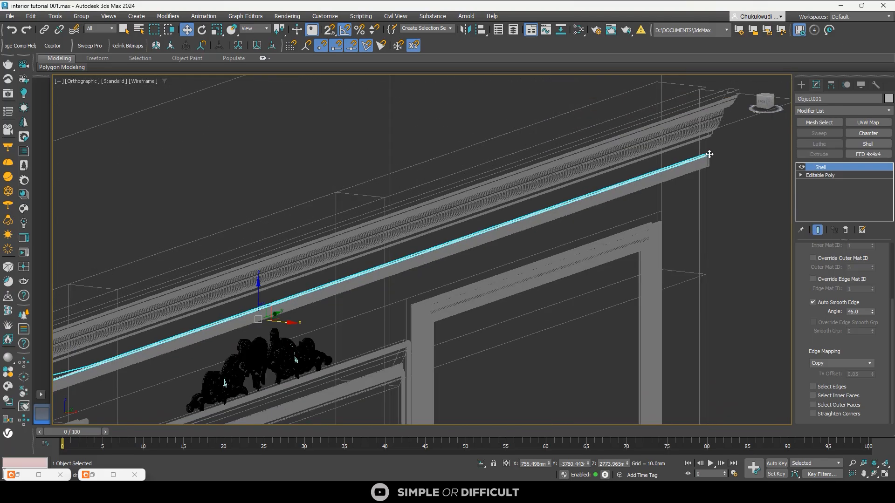
pyautogui.scroll(-4, 674, 163)
pyautogui.press('Delete')
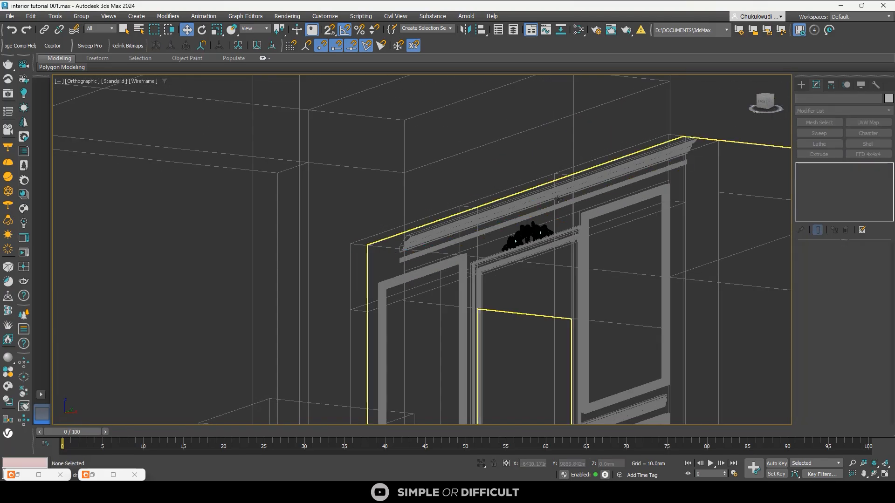
# With AutoGrid off, create a box in the Front view between cornice and dentils, about 54.7 mm long, 10 mm wide and 2.4 mm high
pyautogui.click(761, 104)
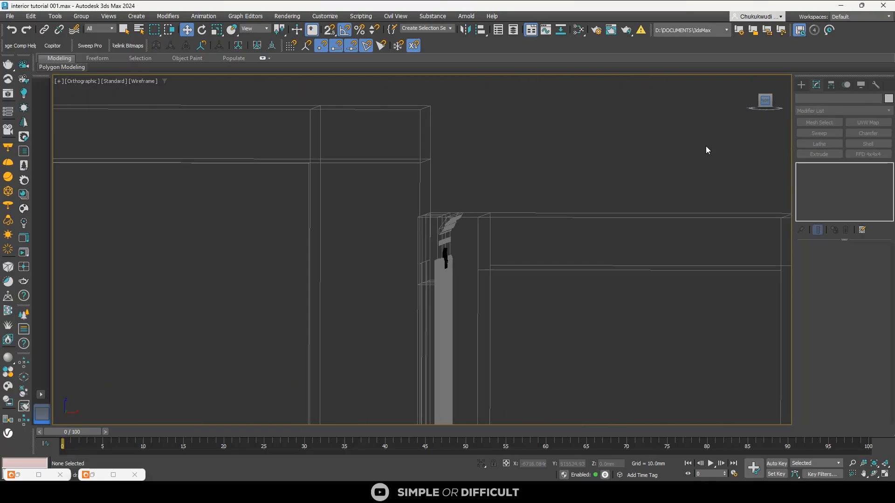
pyautogui.scroll(5, 432, 242)
pyautogui.scroll(2, 491, 168)
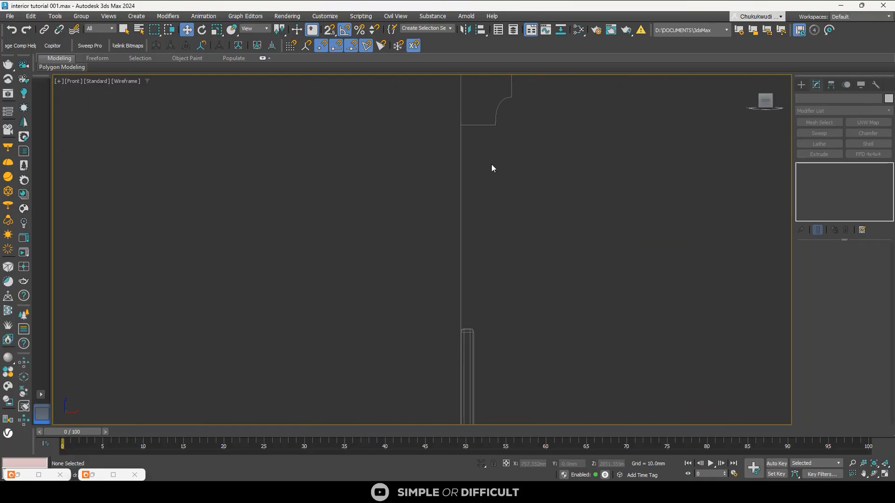
pyautogui.click(802, 84)
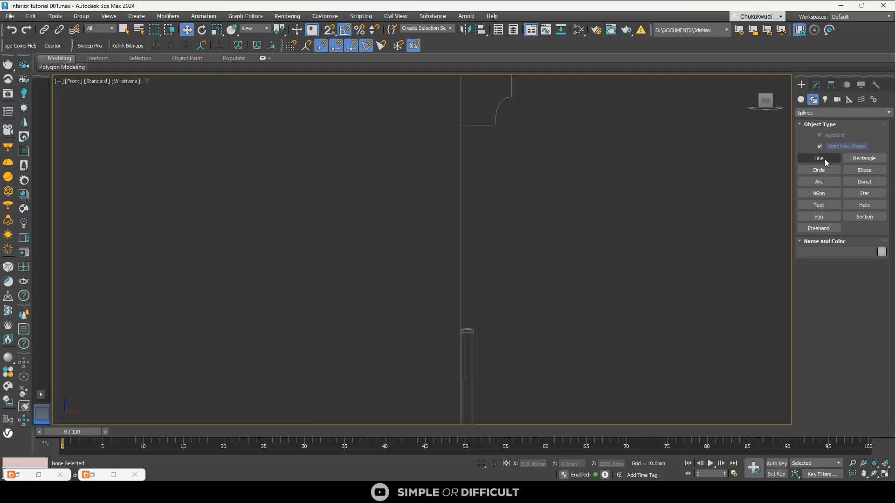
pyautogui.click(801, 99)
pyautogui.click(819, 146)
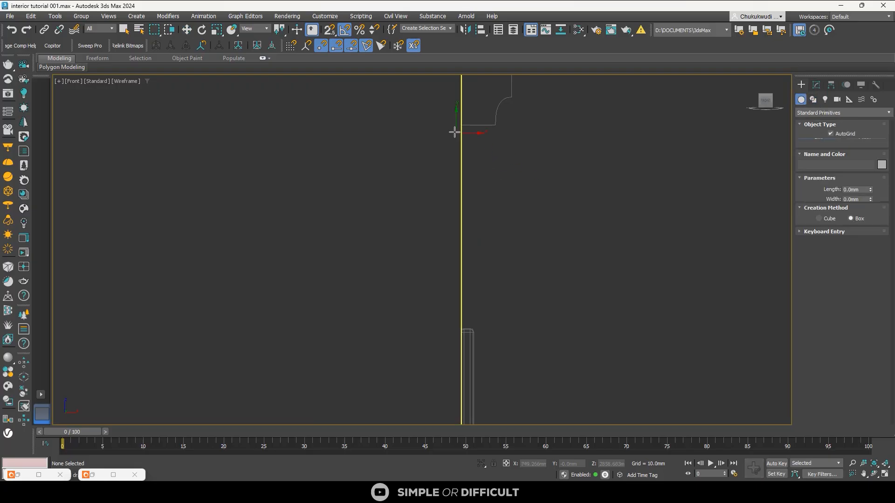
pyautogui.click(844, 135)
pyautogui.moveTo(459, 125); pyautogui.dragTo(497, 328)
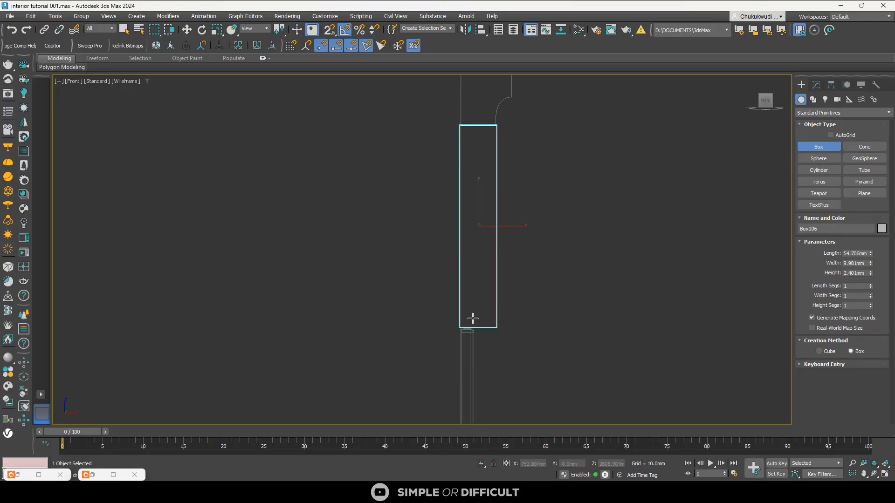
# Move the new box about -1017 mm along Y to the end of the moulding, under the cornice
pyautogui.scroll(-2, 484, 289)
pyautogui.keyDown('alt'); pyautogui.moveTo(477, 279); pyautogui.dragTo(495, 258, button='middle'); pyautogui.keyUp('alt')
pyautogui.click(186, 29)
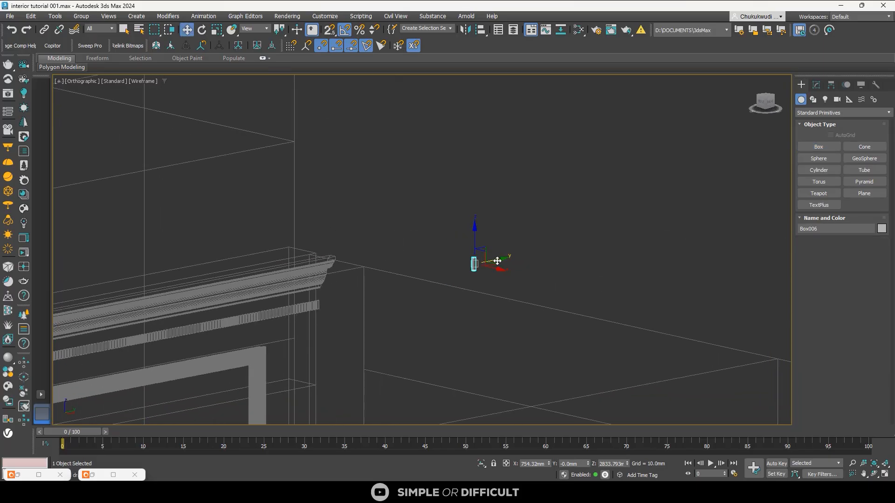
pyautogui.moveTo(497, 261); pyautogui.dragTo(332, 305)
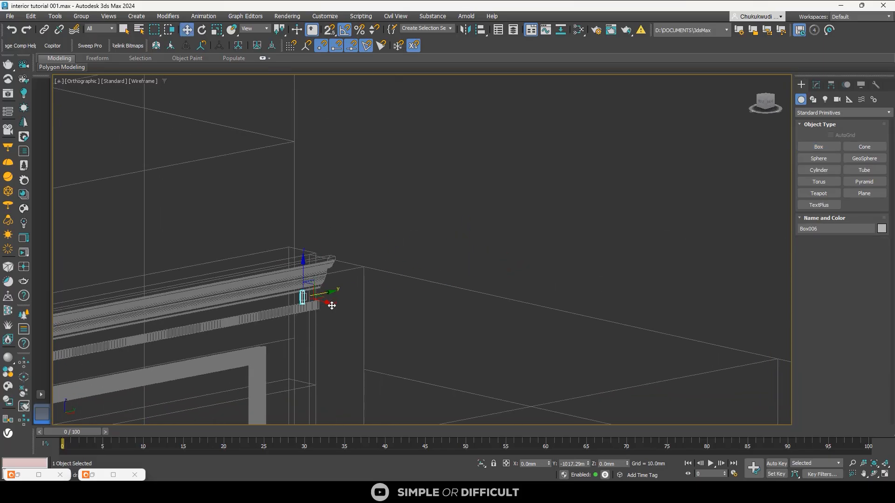
# Convert the box below the cornice to an Editable Poly
pyautogui.click(761, 107)
pyautogui.scroll(4, 466, 200)
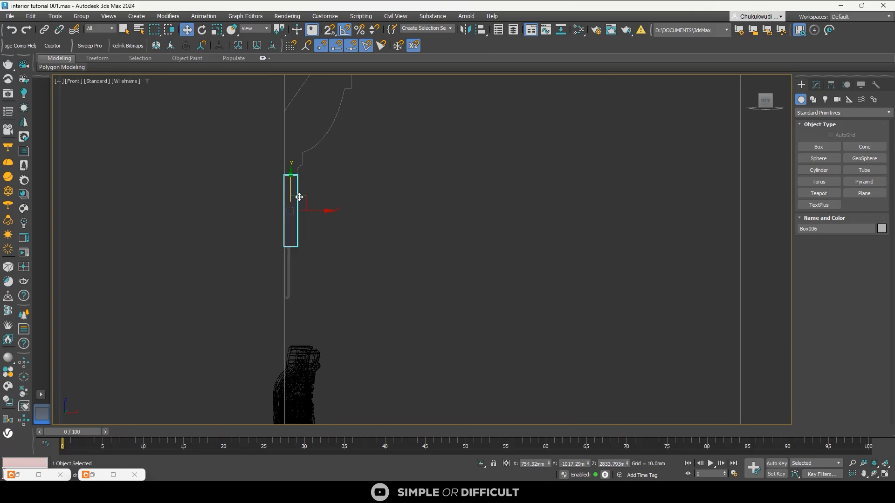
pyautogui.scroll(3, 299, 197)
pyautogui.rightClick(296, 175)
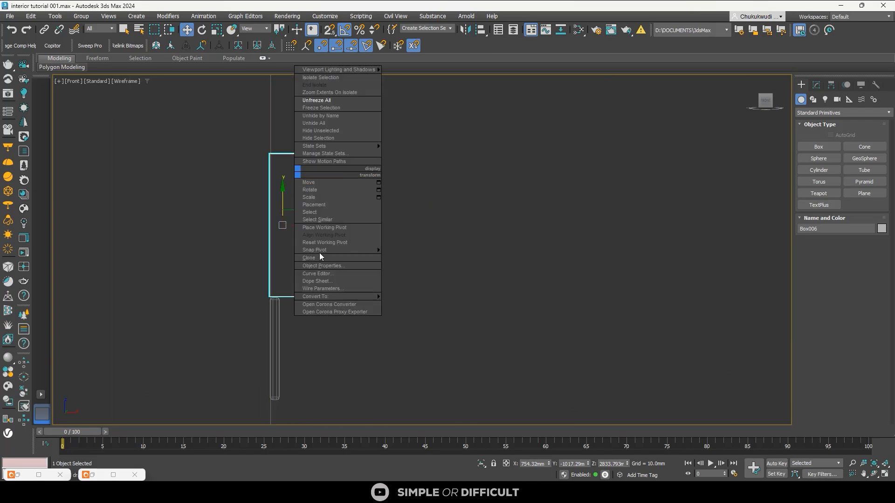
pyautogui.moveTo(351, 299)
pyautogui.click(419, 304)
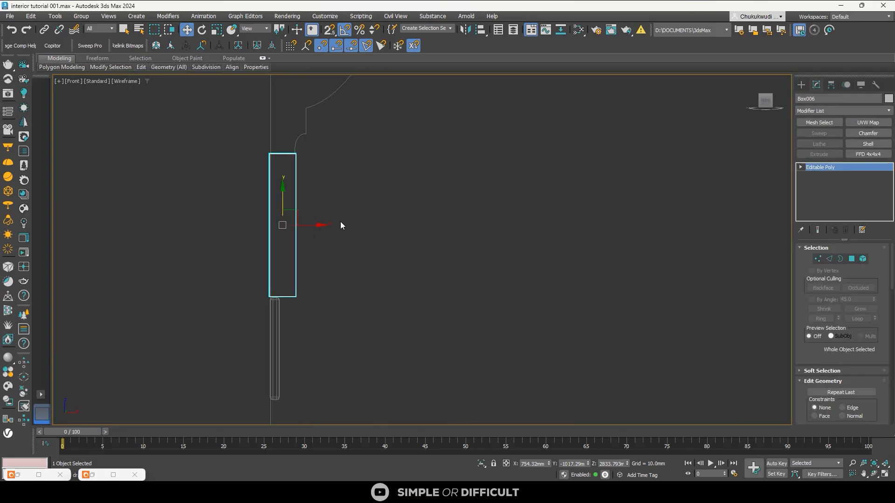
# Select the box's four wall-side vertices and move them along X onto the wall line
pyautogui.press('1')
pyautogui.moveTo(279, 326); pyautogui.dragTo(279, 324)
pyautogui.scroll(5, 279, 228)
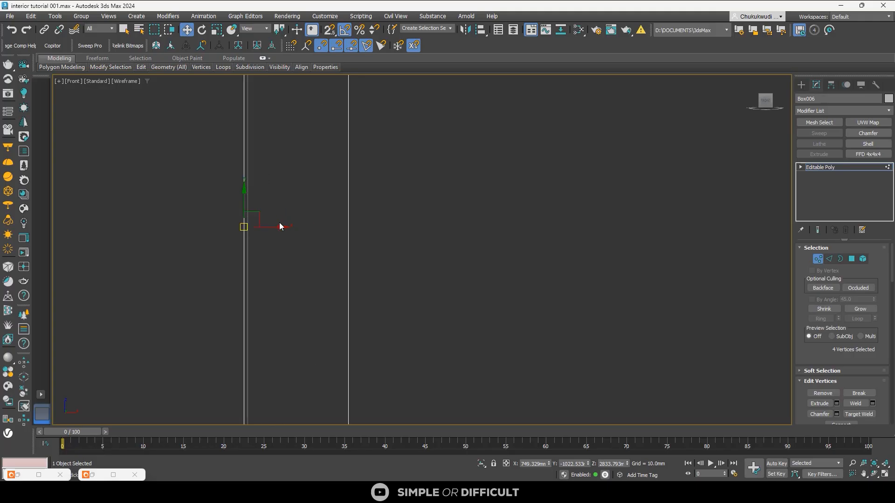
pyautogui.scroll(-4, 258, 233)
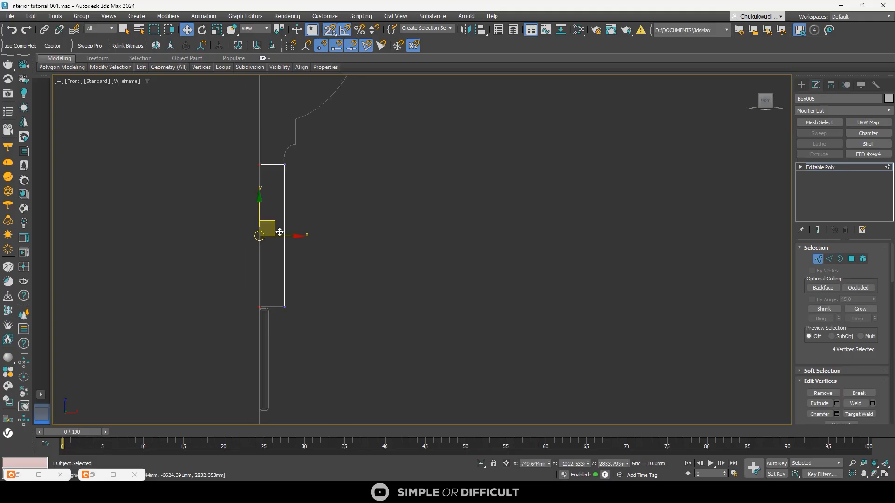
# Select the box's four outer vertices and move them about 4 mm along X toward the wall to thin the band
pyautogui.moveTo(315, 353); pyautogui.dragTo(314, 353)
pyautogui.scroll(3, 292, 228)
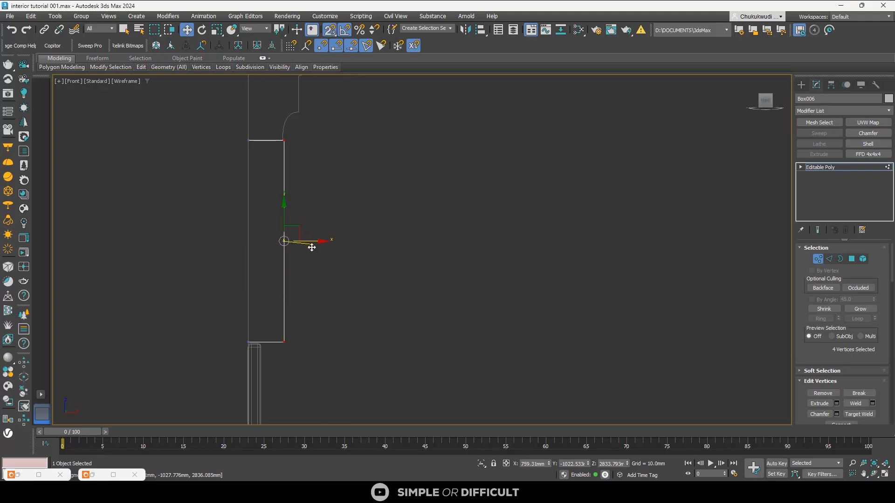
pyautogui.moveTo(311, 248); pyautogui.dragTo(279, 299)
pyautogui.press('s')
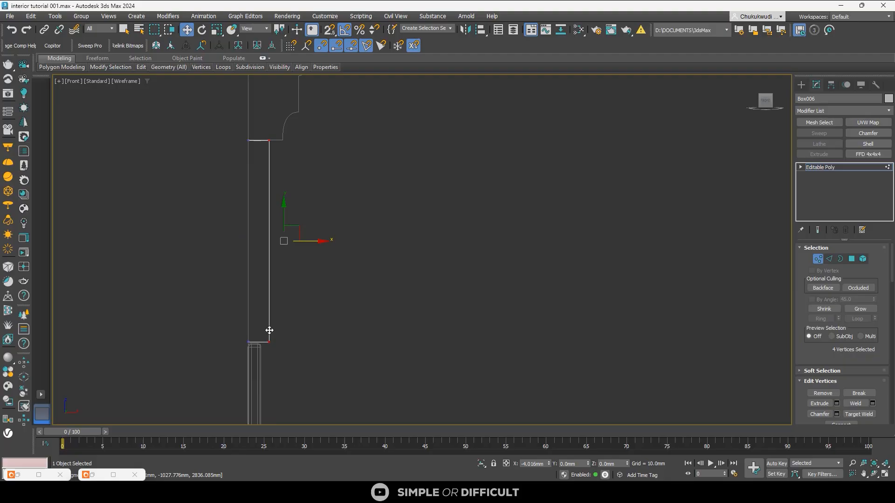
# Select the box's four bottom vertices and lower them along Y onto the top edge of the dentils, using snapping
pyautogui.scroll(8, 250, 319)
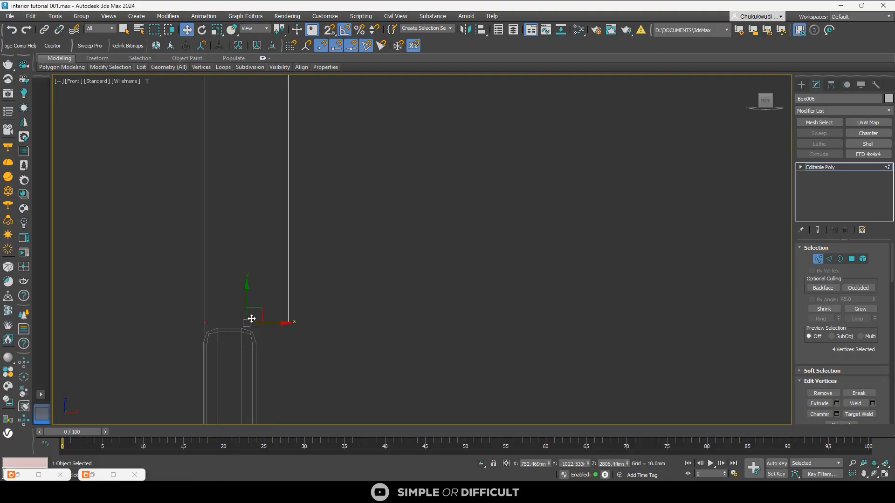
pyautogui.moveTo(246, 314); pyautogui.dragTo(195, 328)
pyautogui.scroll(7, 192, 352)
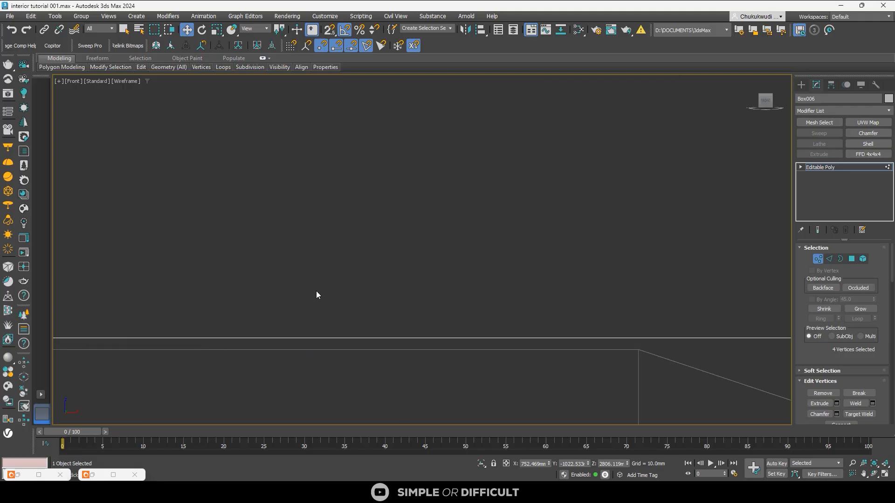
pyautogui.scroll(-4, 328, 266)
pyautogui.press('s')
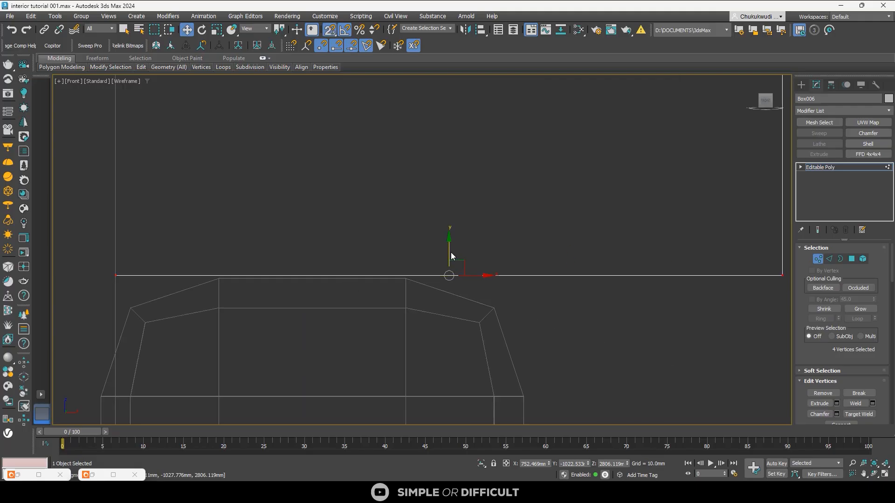
pyautogui.moveTo(449, 251); pyautogui.dragTo(330, 281)
pyautogui.scroll(8, 345, 293)
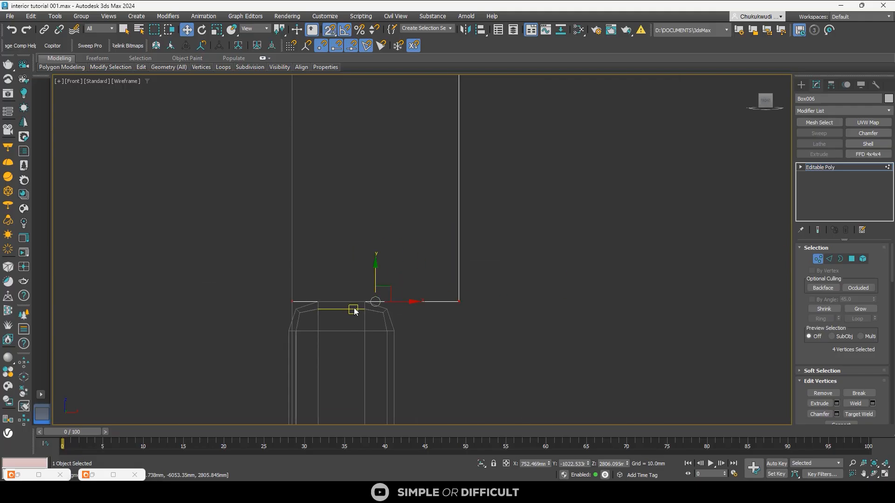
pyautogui.scroll(-4, 427, 156)
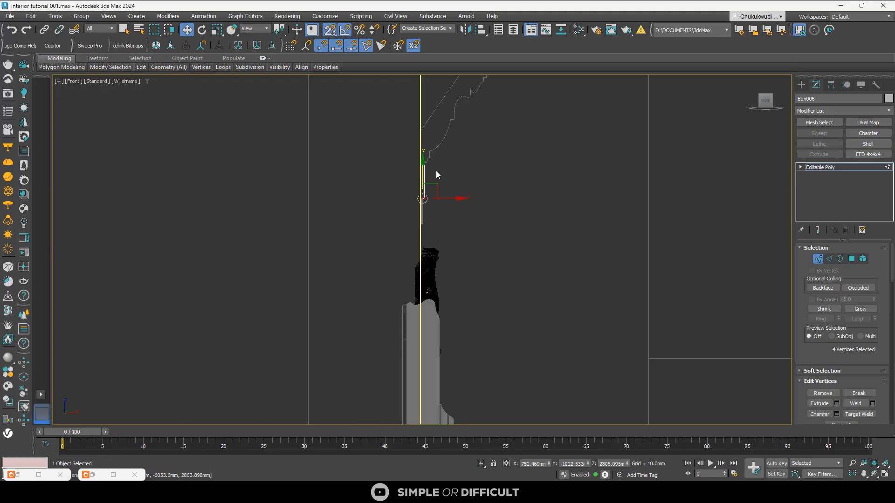
# Select the box's end polygon and move it along Y to about -6110 mm, stretching the band along the full dentil row
pyautogui.keyDown('alt'); pyautogui.moveTo(435, 171); pyautogui.dragTo(382, 194, button='middle'); pyautogui.keyUp('alt')
pyautogui.scroll(8, 421, 182)
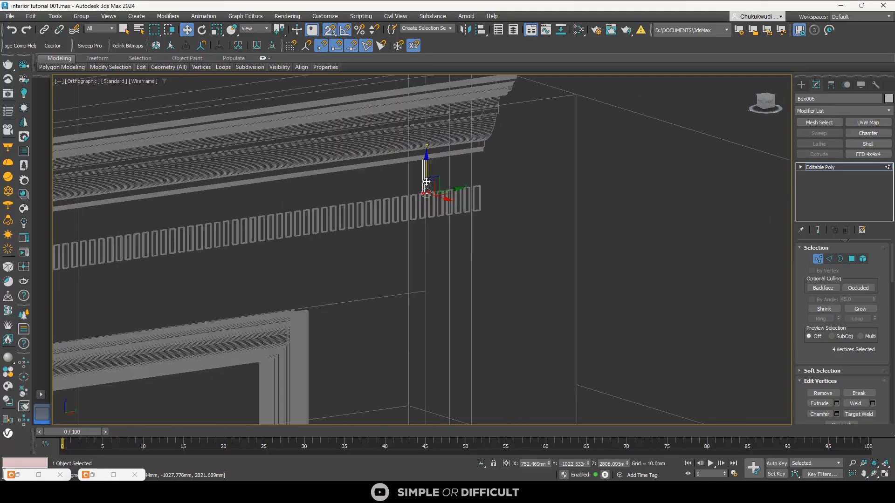
pyautogui.press('4')
pyautogui.click(387, 156)
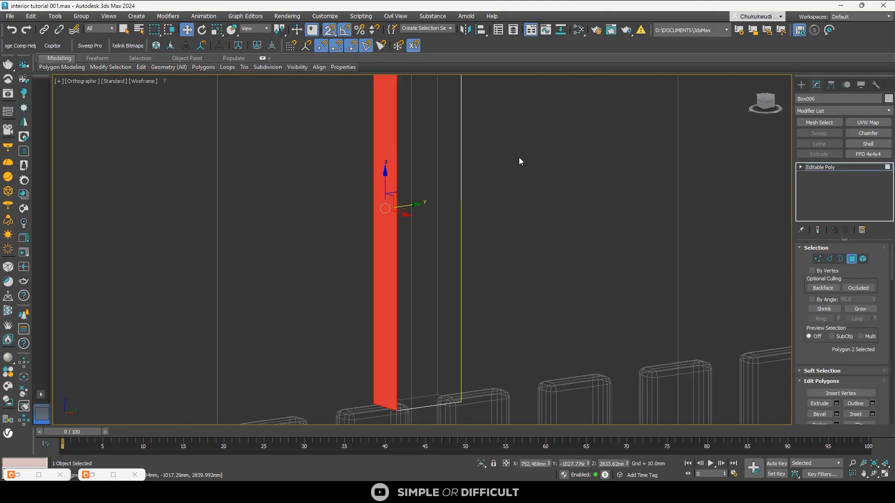
pyautogui.scroll(-6, 517, 163)
pyautogui.scroll(-2, 544, 163)
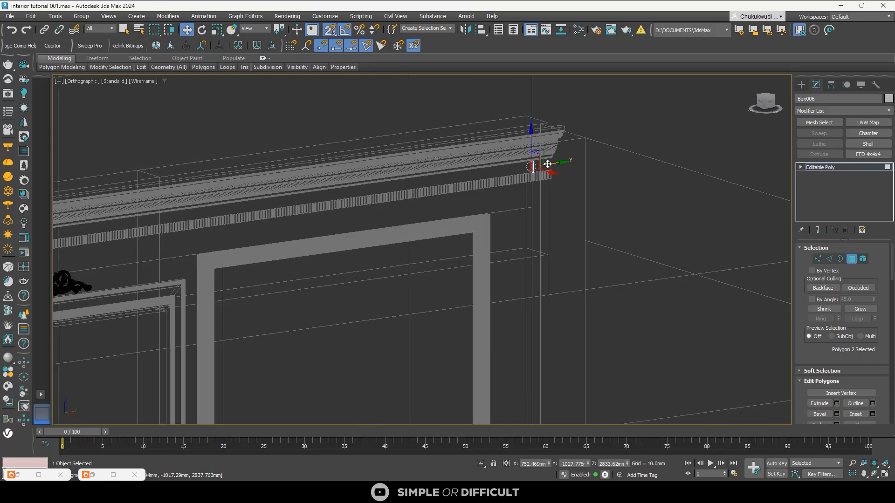
pyautogui.moveTo(555, 163); pyautogui.dragTo(69, 258)
pyautogui.scroll(-3, 571, 197)
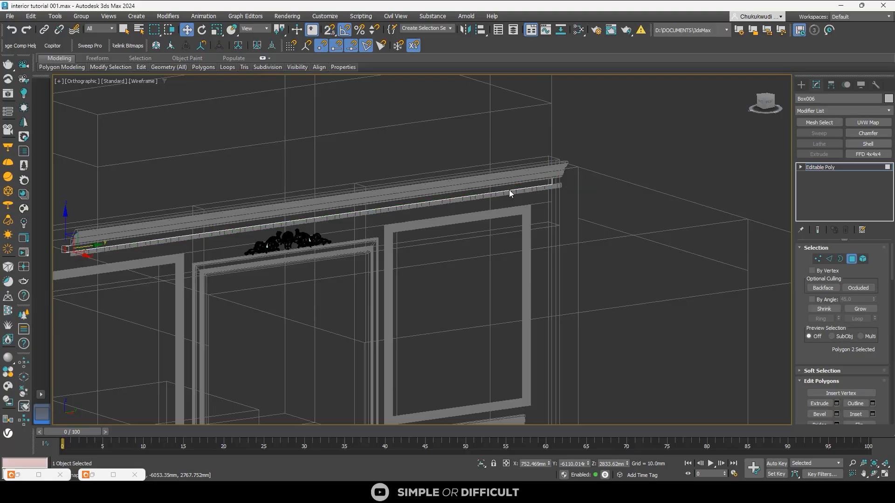
# Select the band's opposite end polygon and move it along Y to about -886 mm, past the last dentil
pyautogui.scroll(8, 540, 195)
pyautogui.scroll(-5, 578, 139)
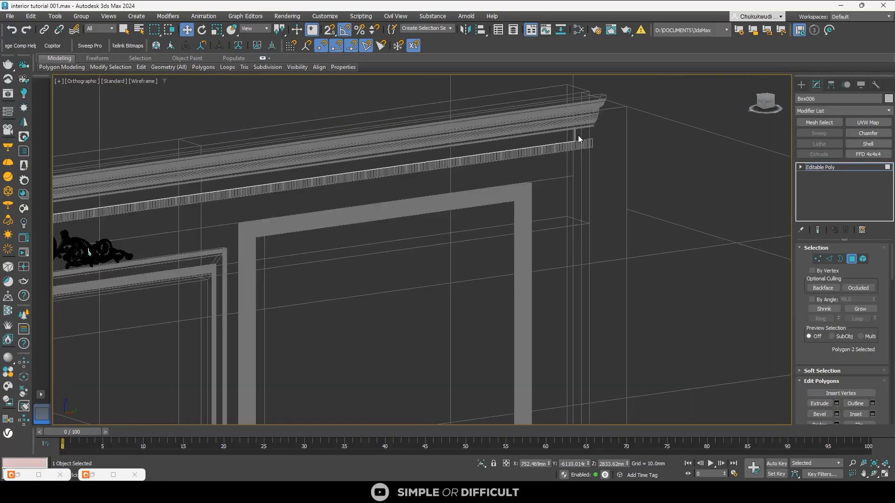
pyautogui.scroll(-6, 578, 135)
pyautogui.scroll(9, 436, 293)
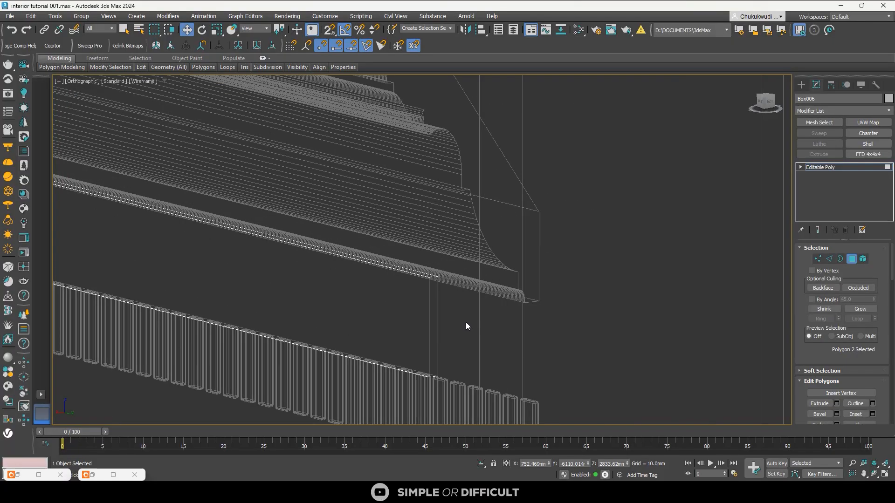
pyautogui.click(434, 315)
pyautogui.scroll(-7, 575, 224)
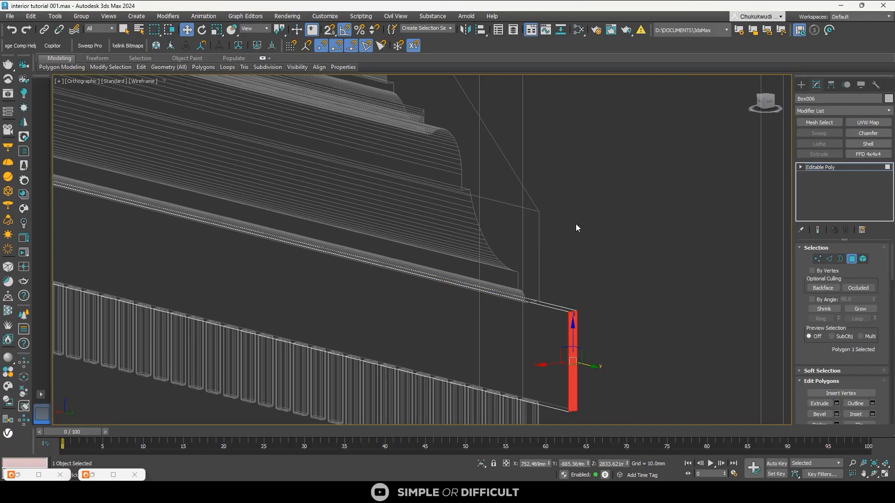
# Leave polygon editing and apply a Chamfer modifier to the band above the dentils
pyautogui.scroll(3, 633, 203)
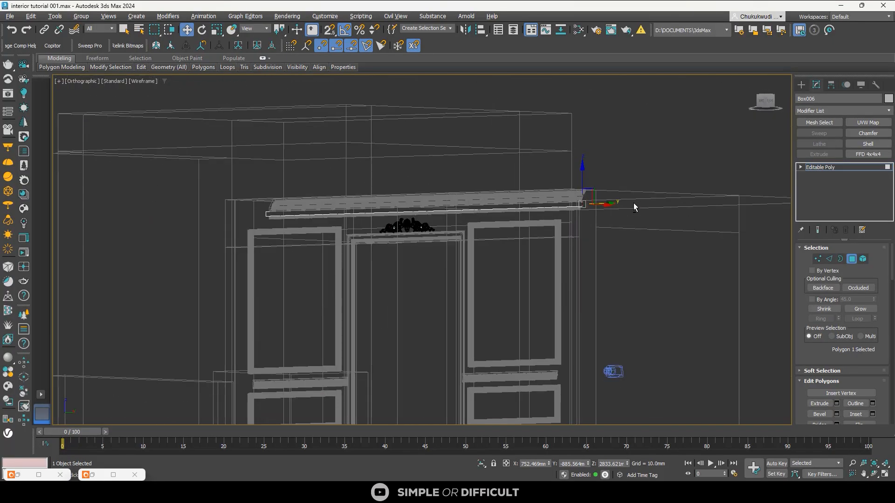
pyautogui.click(801, 85)
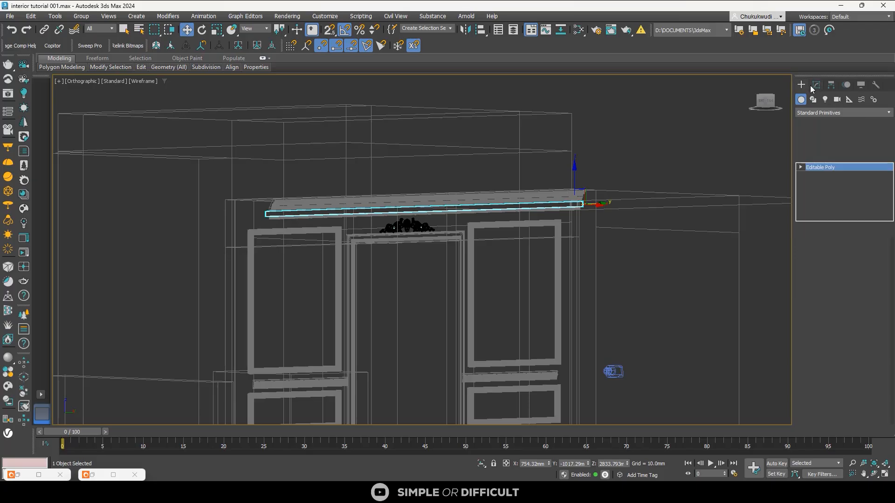
pyautogui.click(816, 85)
pyautogui.rightClick(832, 166)
pyautogui.click(838, 175)
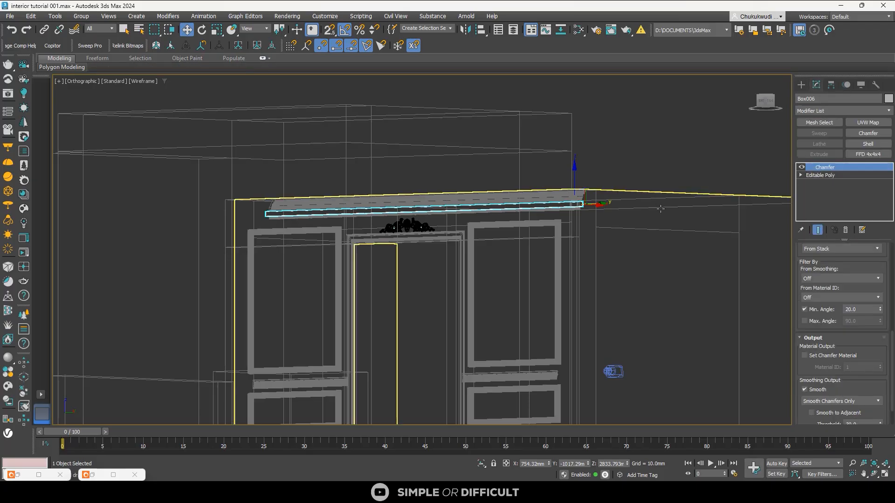
pyautogui.click(497, 239)
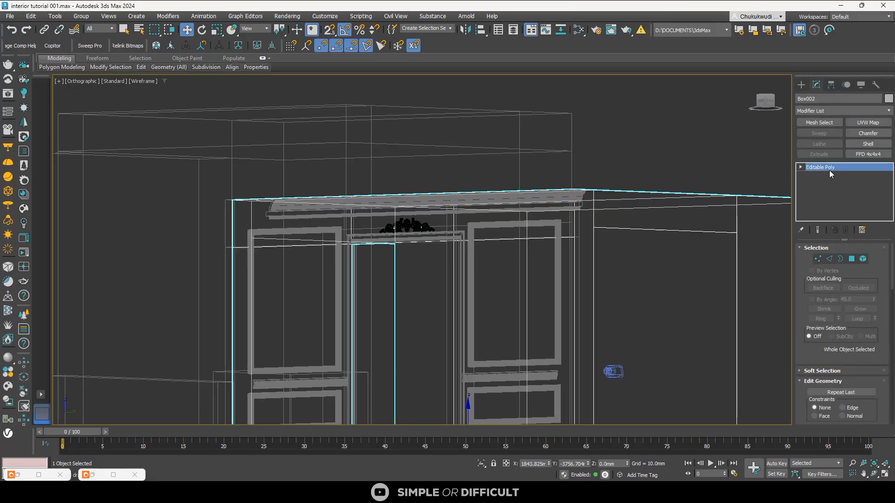
pyautogui.scroll(4, 410, 225)
pyautogui.click(139, 205)
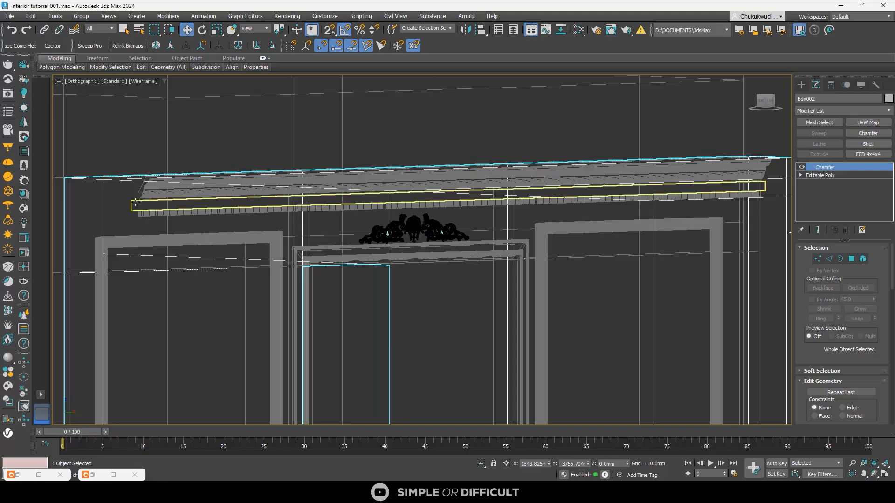
pyautogui.click(868, 132)
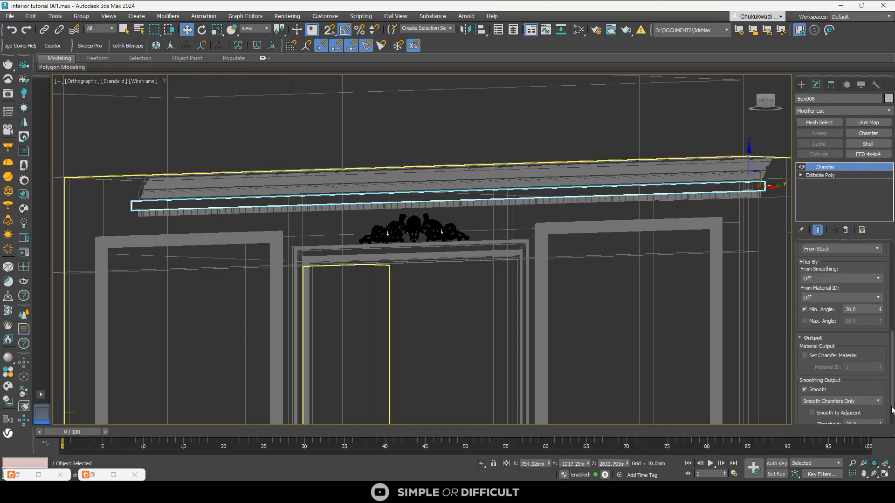
# Set the band's Chamfer smoothing output option and clear the selection
pyautogui.moveTo(890, 389); pyautogui.dragTo(888, 431)
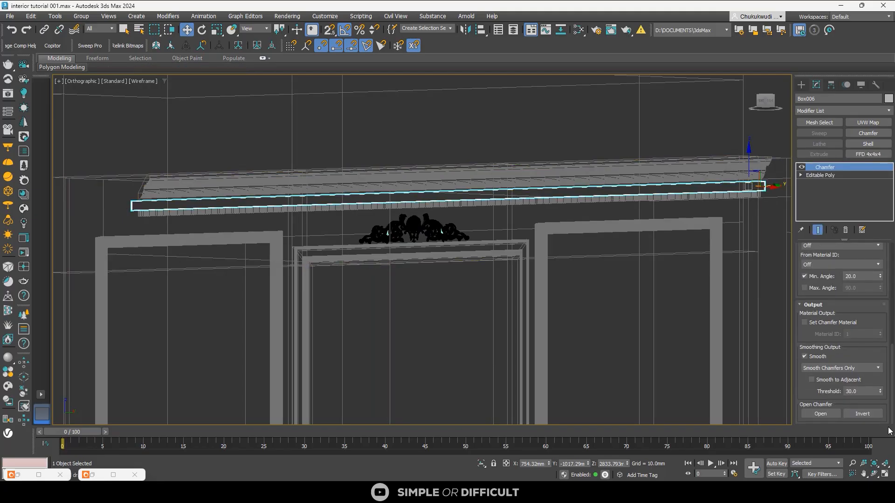
pyautogui.click(869, 372)
pyautogui.click(867, 368)
pyautogui.click(502, 150)
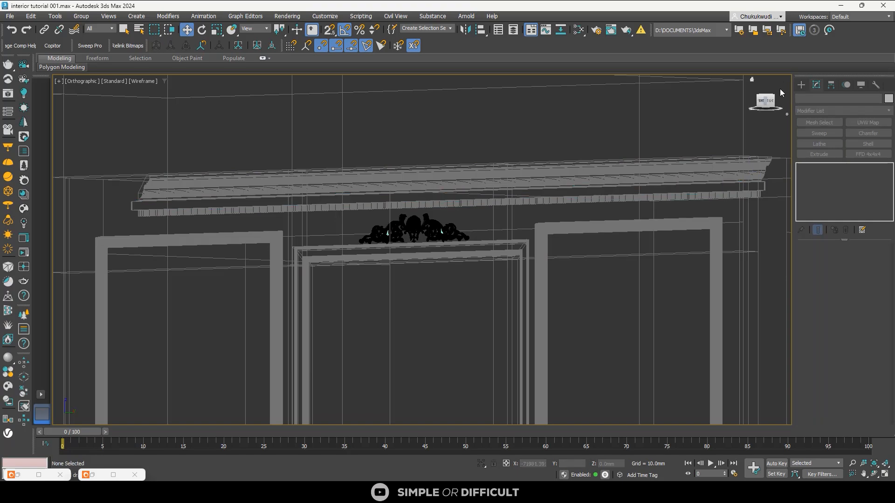
# Open the Corona frame buffer and start an interactive render of the scene
pyautogui.click(802, 85)
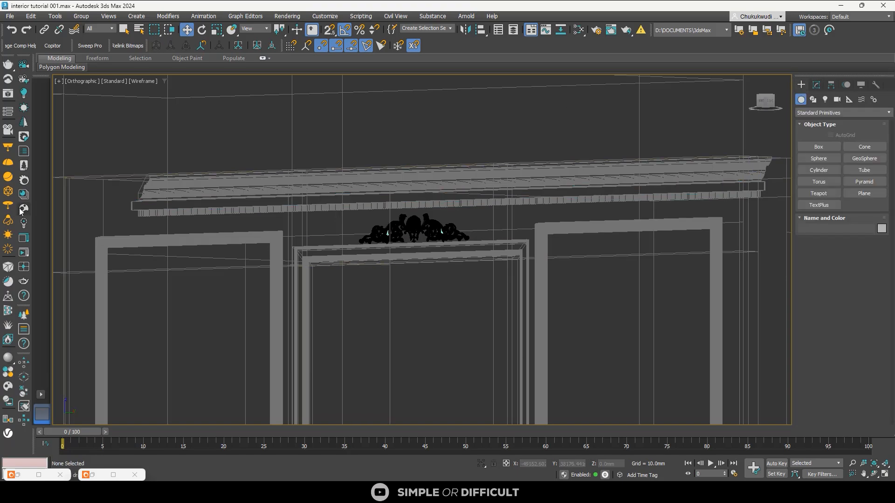
pyautogui.click(23, 238)
pyautogui.click(749, 309)
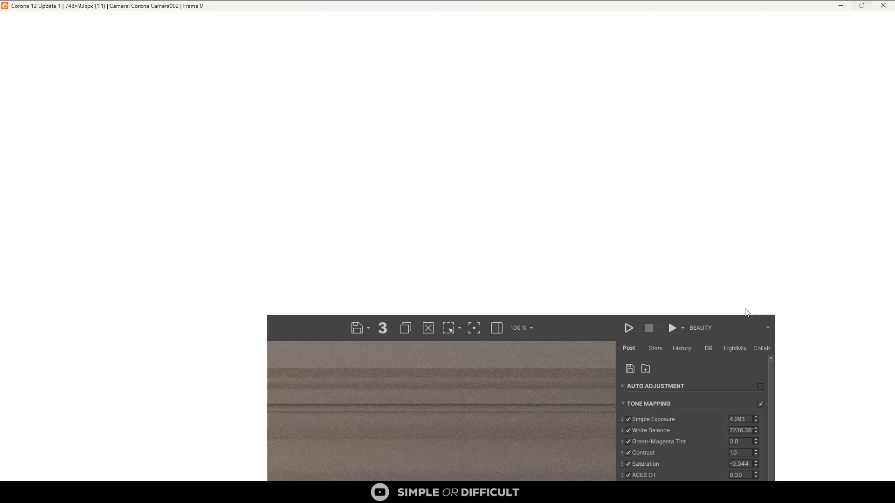
pyautogui.click(749, 24)
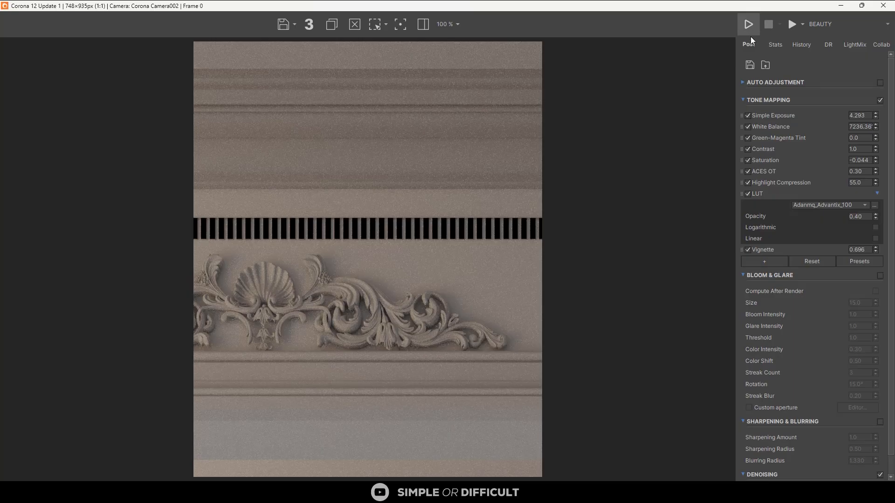
pyautogui.scroll(-3, 466, 201)
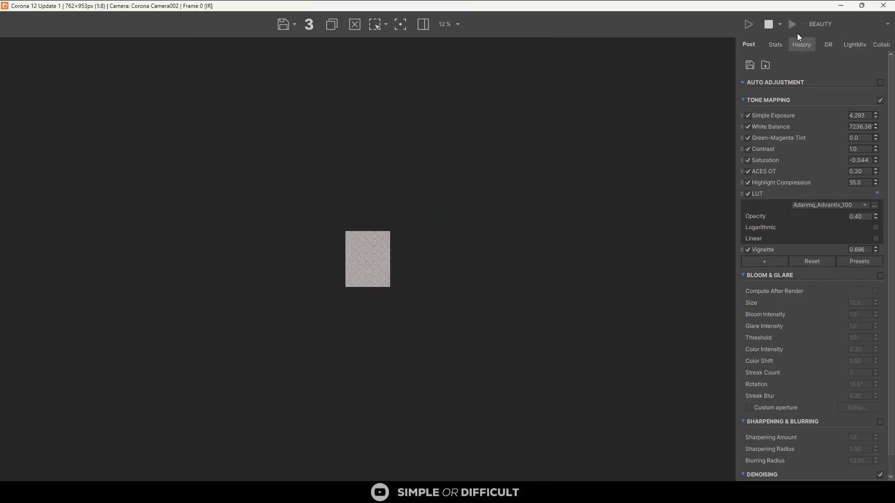
# Shrink the render window beside the restored multi-viewport layout and inspect the dentils and band up close in the render
pyautogui.moveTo(757, 7); pyautogui.dragTo(320, 57)
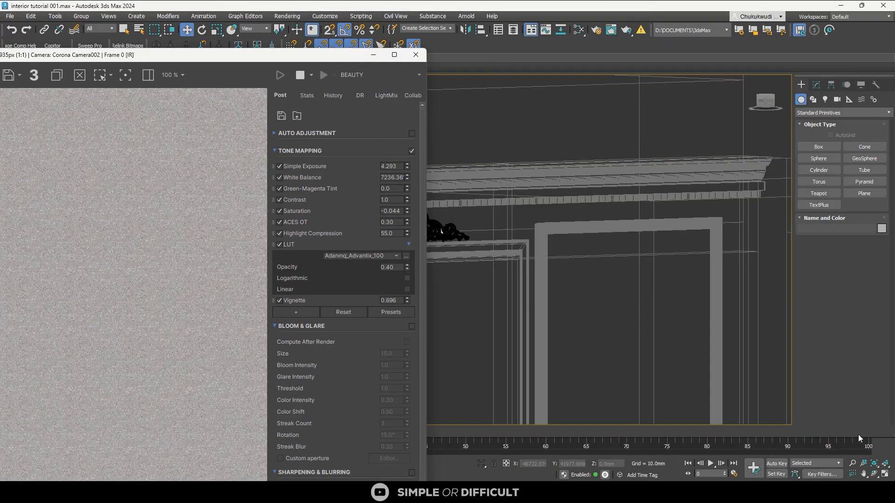
pyautogui.click(885, 475)
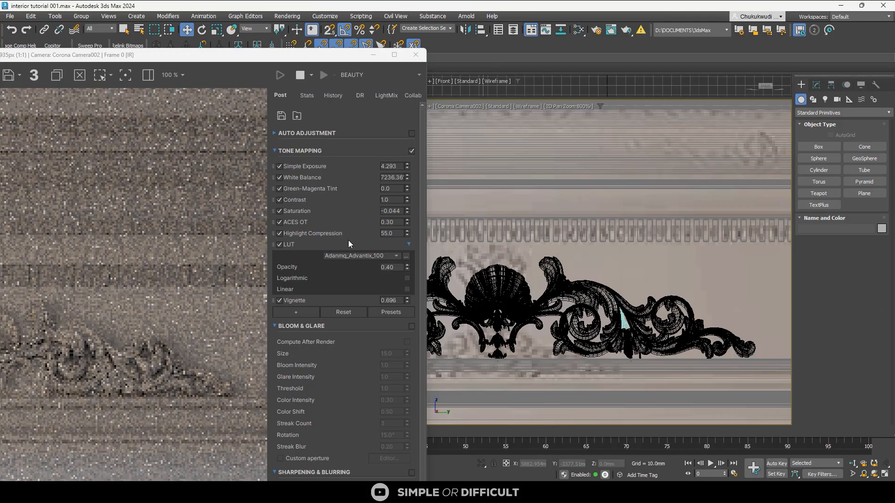
pyautogui.scroll(3, 93, 264)
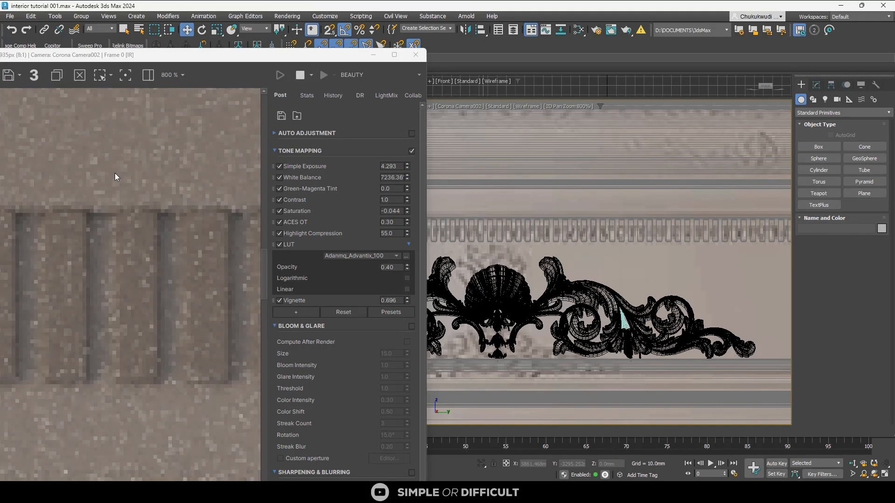
pyautogui.scroll(-2, 115, 173)
pyautogui.scroll(-1, 152, 200)
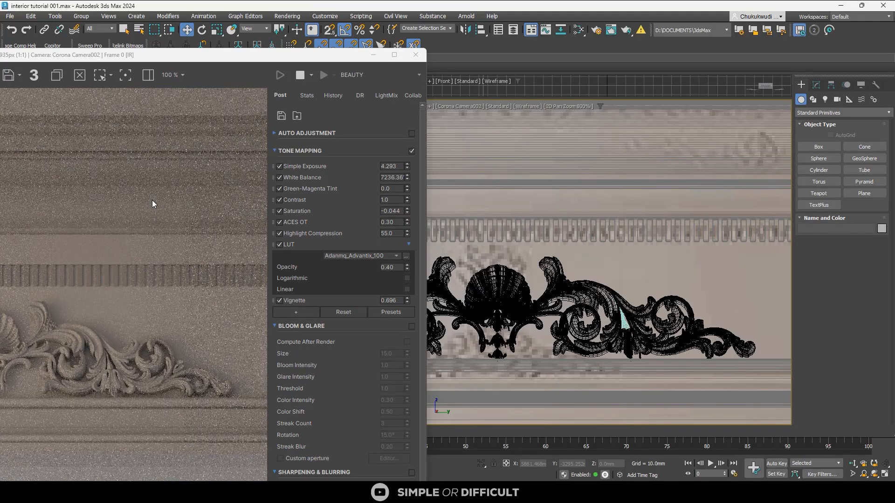
# Turn off 2D Pan Zoom in the Corona Camera002 view and examine the dentils, band and cornice in the full-frame render
pyautogui.click(572, 107)
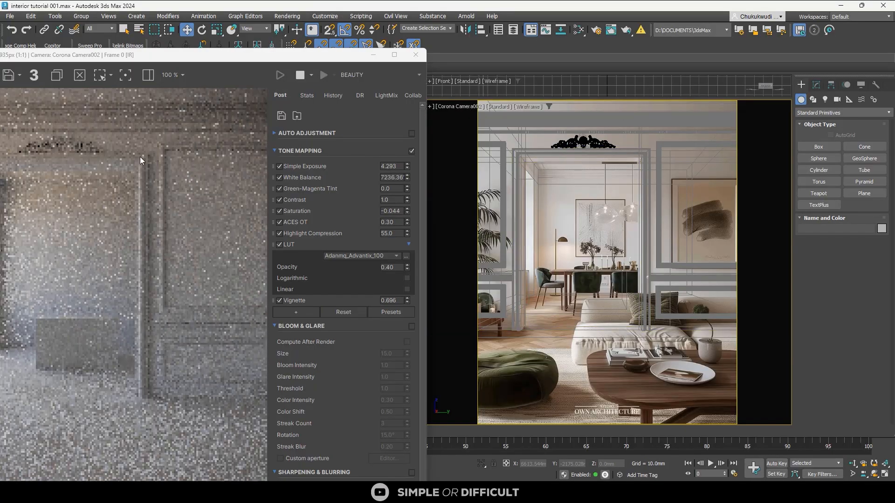
pyautogui.moveTo(217, 56); pyautogui.dragTo(509, 77)
pyautogui.scroll(2, 313, 145)
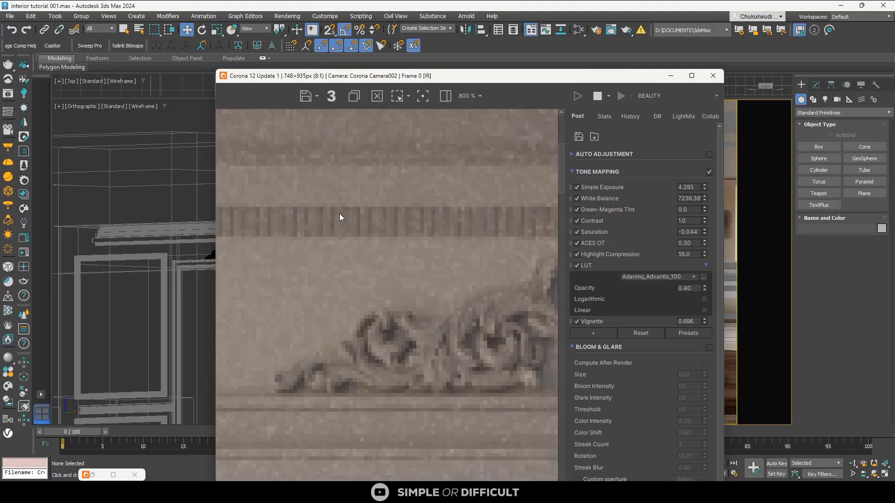
pyautogui.scroll(-1, 340, 214)
pyautogui.scroll(-2, 349, 214)
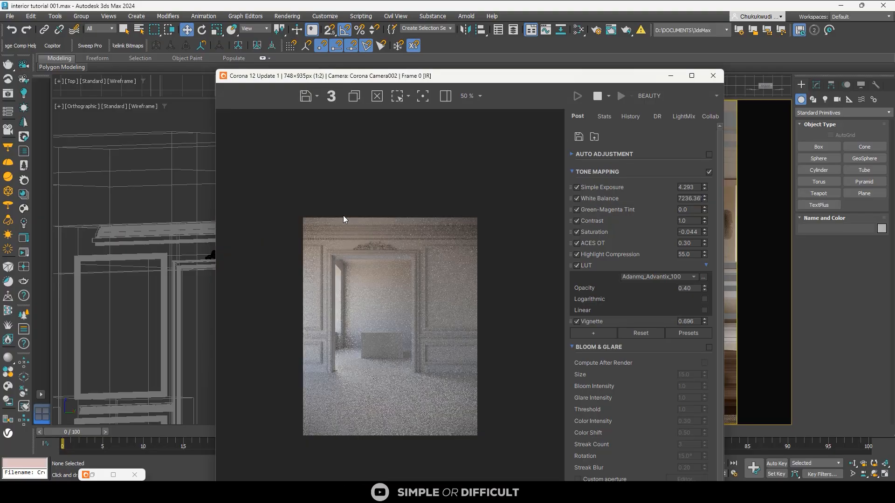
pyautogui.scroll(1, 342, 216)
pyautogui.scroll(2, 317, 170)
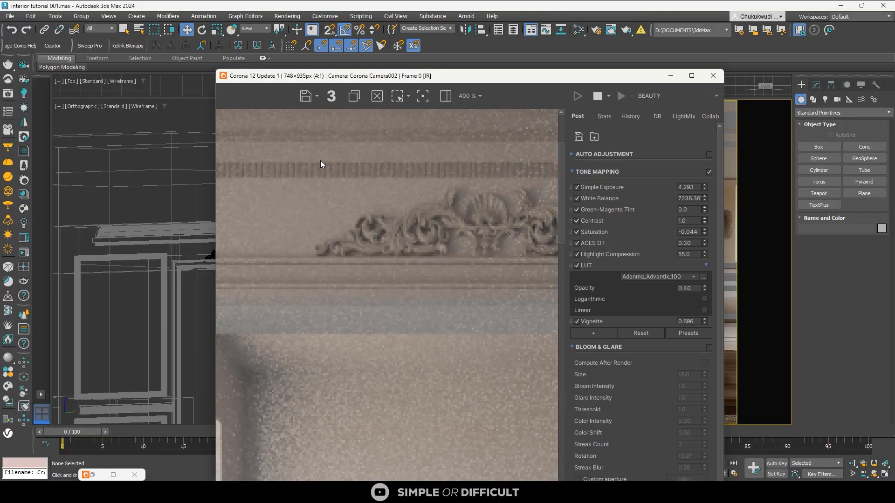
pyautogui.scroll(-1, 320, 164)
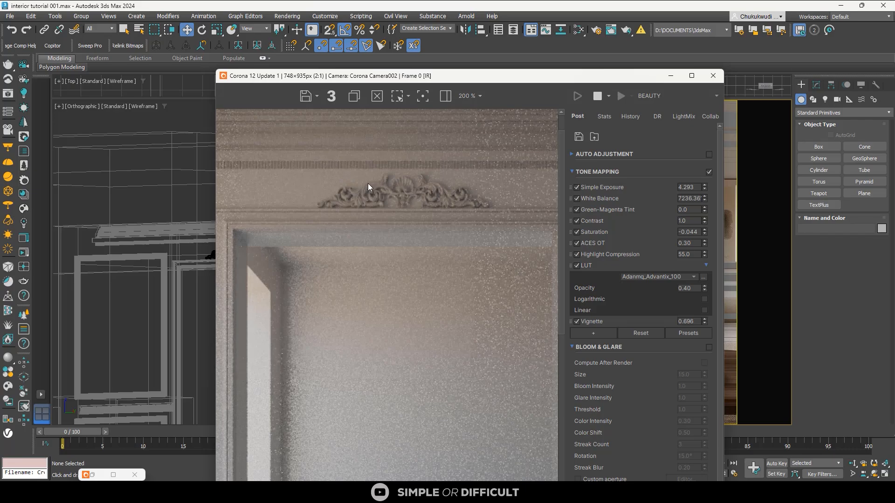
# Move the render window off the orthographic view and group the cornice, plain band and dentils under the default name
pyautogui.scroll(-1, 368, 182)
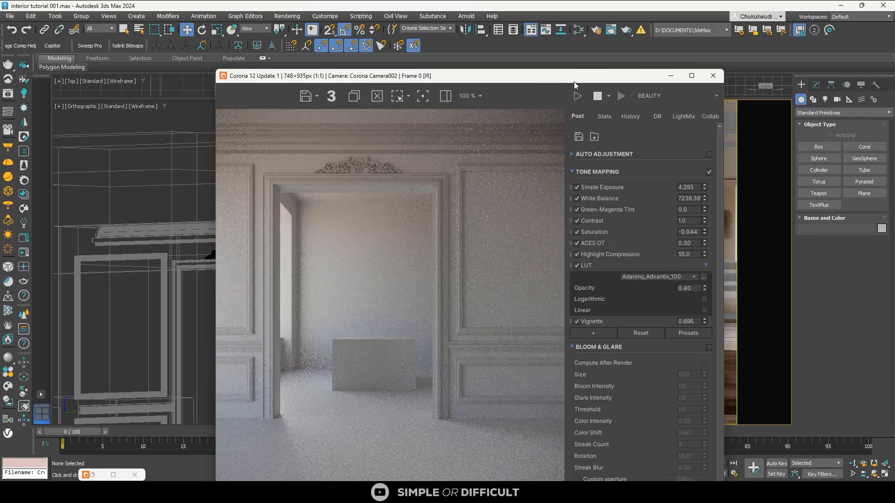
pyautogui.moveTo(574, 82); pyautogui.dragTo(690, 216)
pyautogui.scroll(4, 103, 231)
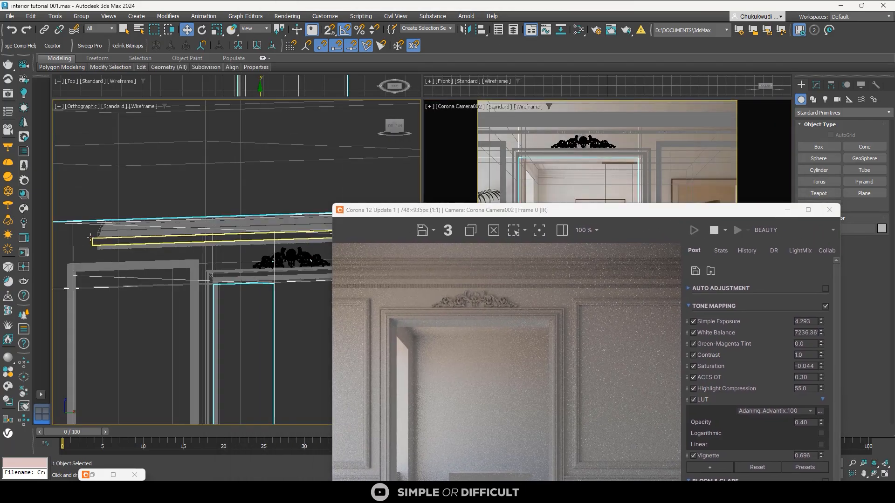
pyautogui.click(102, 232)
pyautogui.keyDown('ctrl'); pyautogui.click(101, 232); pyautogui.keyUp('ctrl')
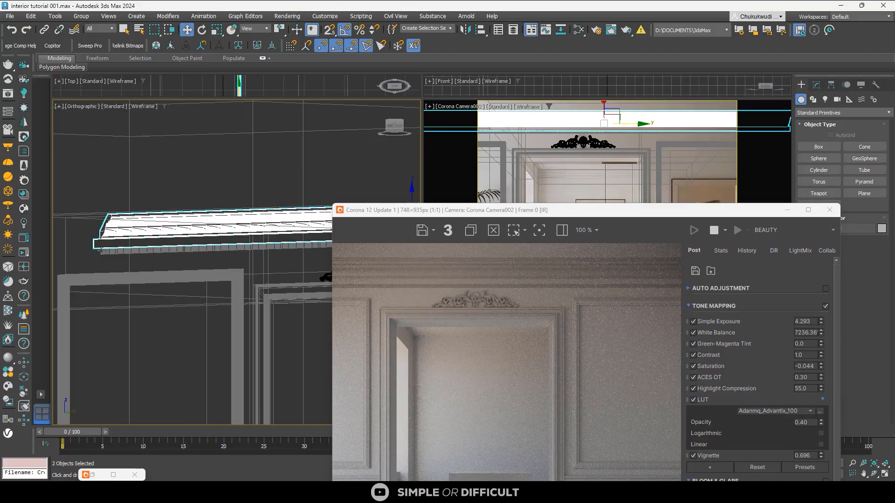
pyautogui.scroll(5, 102, 251)
pyautogui.keyDown('ctrl'); pyautogui.click(115, 245); pyautogui.keyUp('ctrl')
pyautogui.click(81, 17)
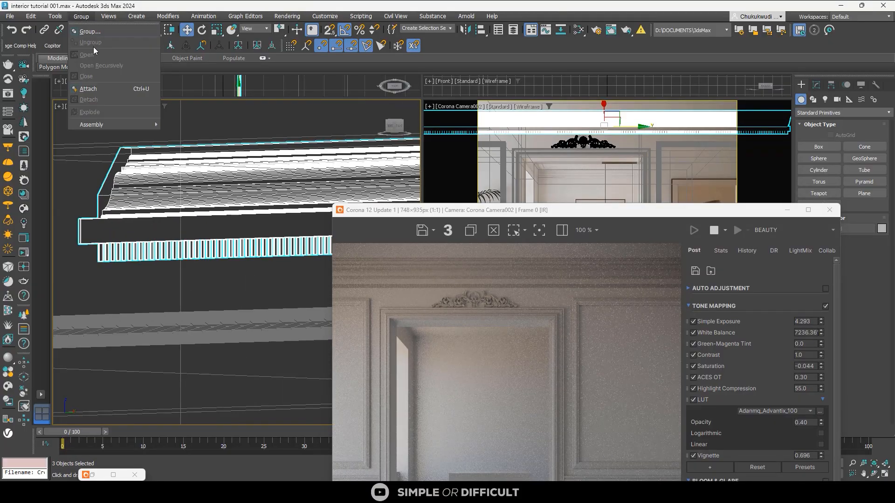
pyautogui.click(86, 25)
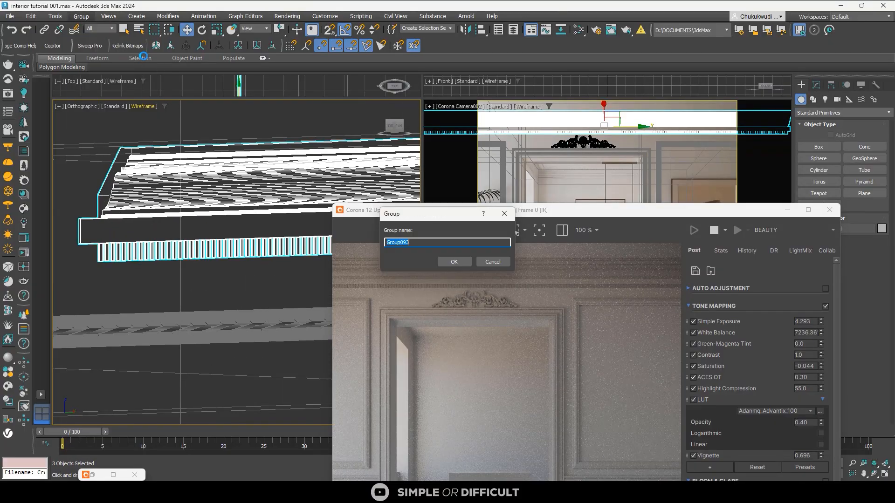
pyautogui.click(455, 262)
# Copy the moulding group along X in the Top view to the far wall of the room behind the doorway
pyautogui.scroll(-3, 252, 263)
pyautogui.press('t')
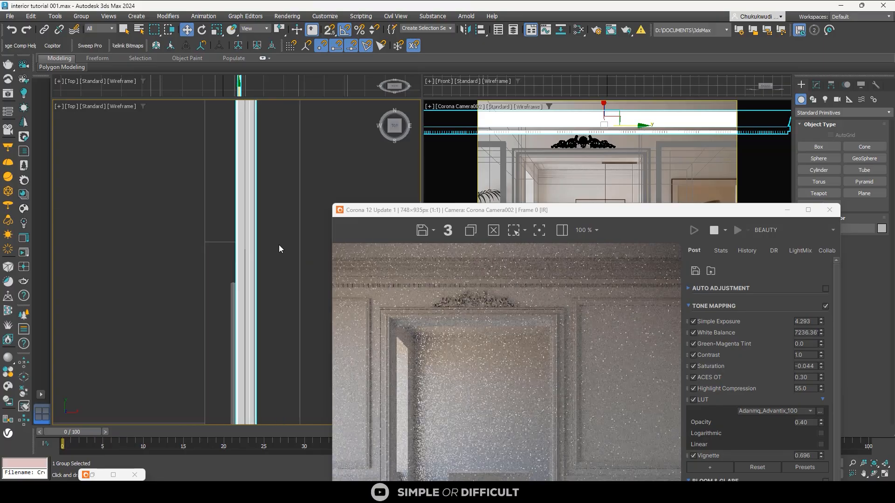
pyautogui.scroll(-8, 279, 248)
pyautogui.moveTo(275, 226); pyautogui.dragTo(247, 289, button='middle')
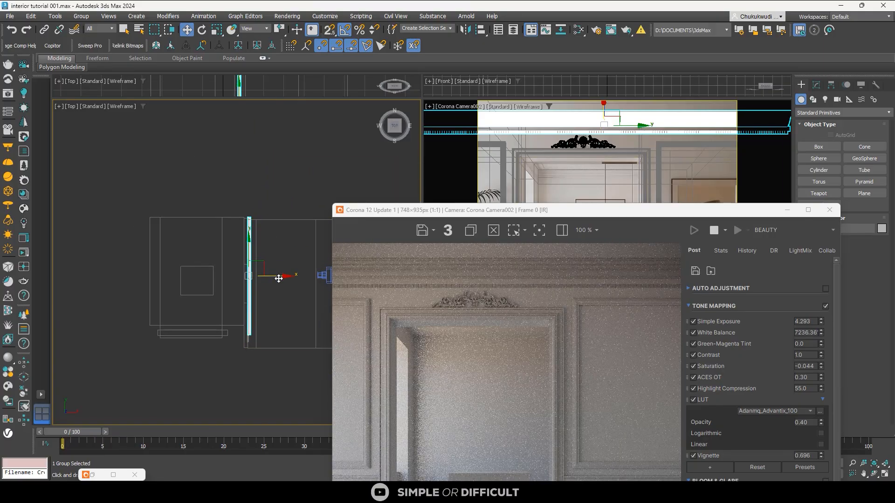
pyautogui.moveTo(278, 278)
pyautogui.keyDown('shift'); pyautogui.mouseDown()
pyautogui.moveTo(176, 279)
pyautogui.moveTo(184, 279)
pyautogui.mouseUp(); pyautogui.keyUp('shift')
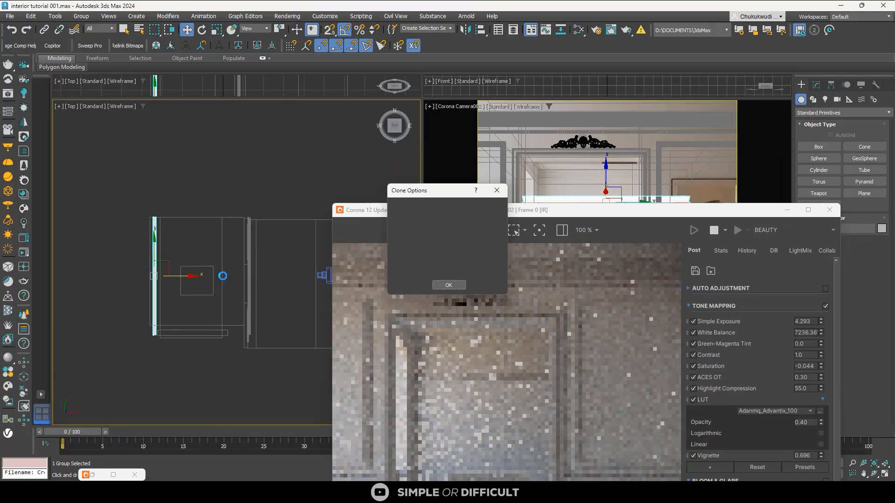
pyautogui.click(447, 285)
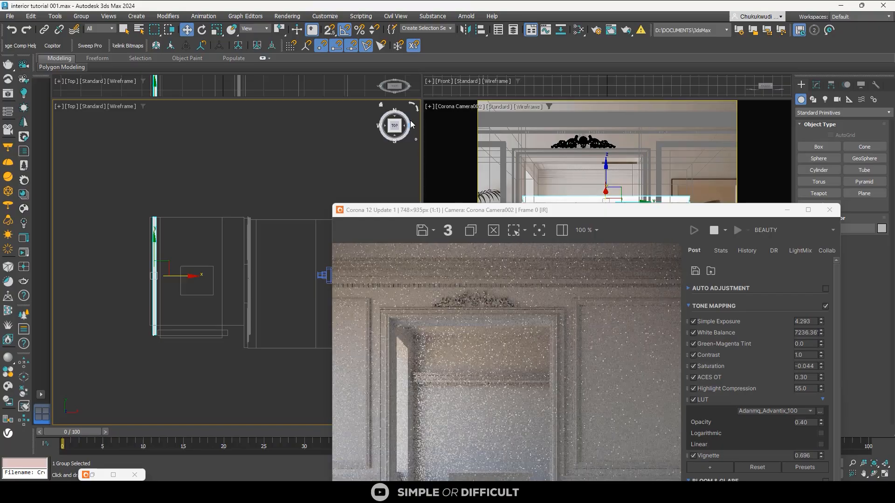
# Uncover the viewport, switch it to the Front view and move the copied moulding up to the far wall's ceiling corner
pyautogui.click(394, 140)
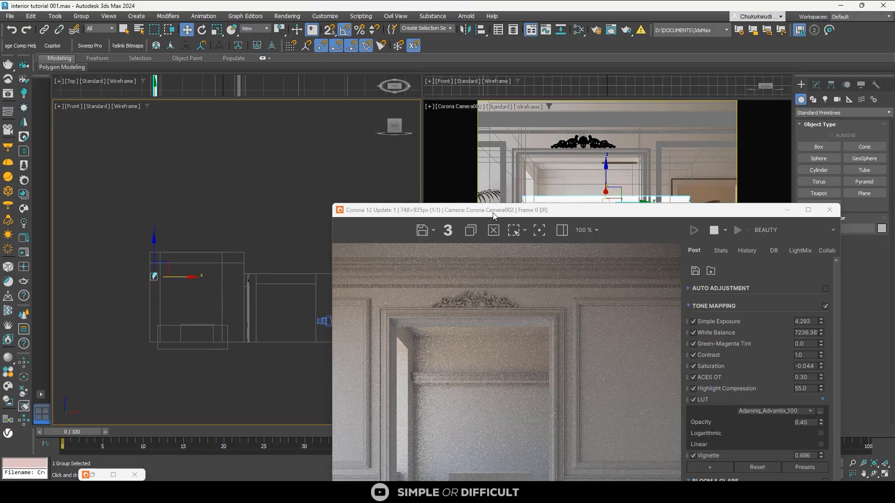
pyautogui.moveTo(494, 210); pyautogui.dragTo(532, 93)
pyautogui.scroll(-1, 514, 207)
pyautogui.scroll(1, 531, 321)
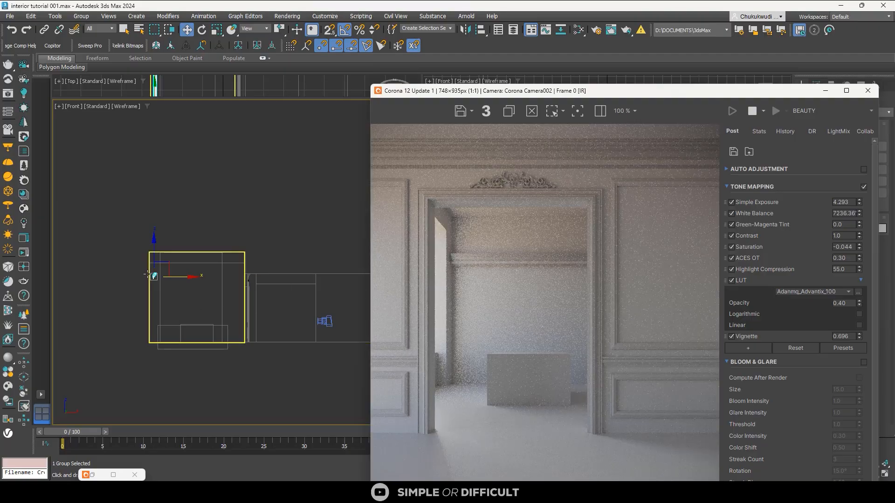
pyautogui.scroll(10, 149, 280)
pyautogui.moveTo(177, 288); pyautogui.dragTo(162, 208)
pyautogui.scroll(2, 461, 208)
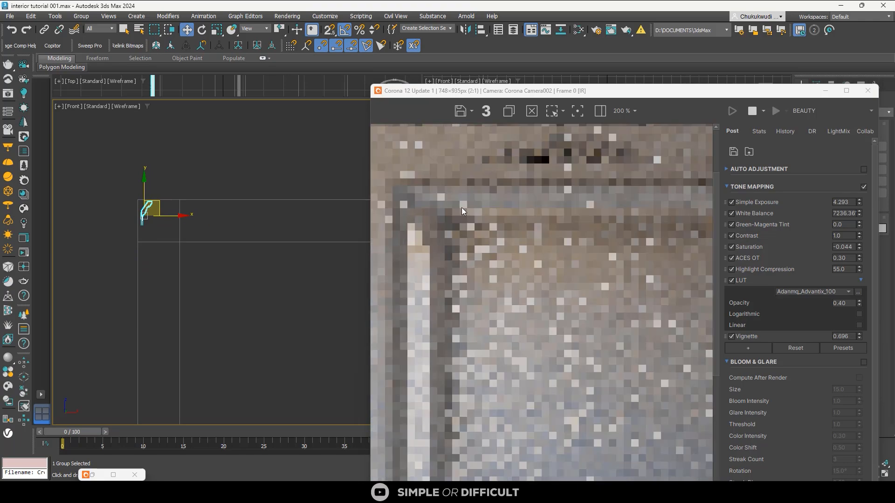
pyautogui.scroll(-2, 488, 241)
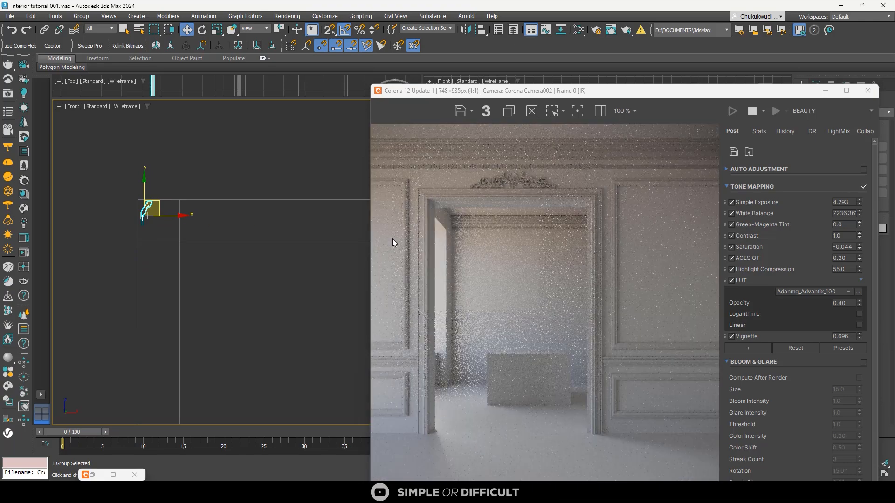
# Shift the copied moulding group so its back sits flush against the far wall in the Front view
pyautogui.scroll(6, 138, 206)
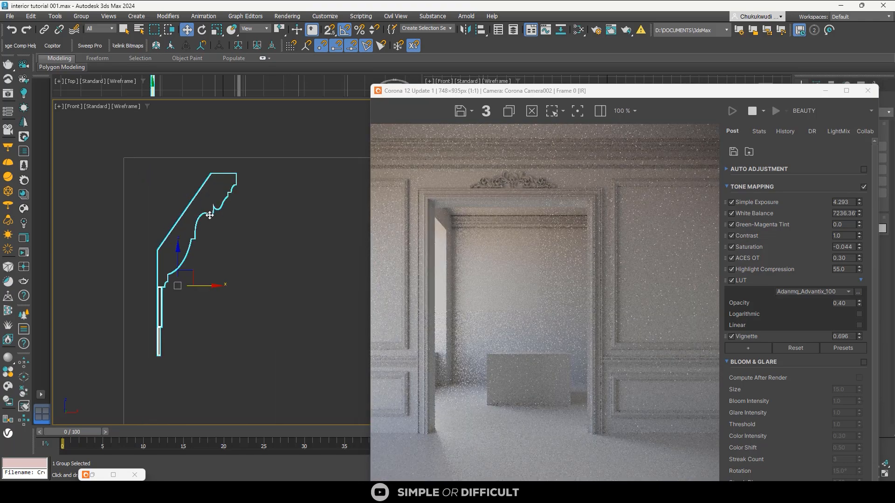
pyautogui.moveTo(210, 215); pyautogui.dragTo(180, 190)
pyautogui.scroll(4, 125, 257)
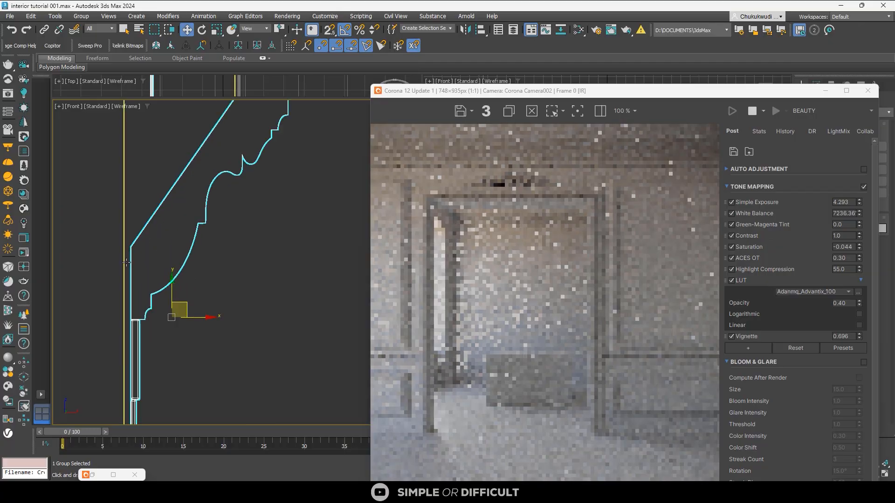
pyautogui.scroll(4, 126, 263)
pyautogui.moveTo(144, 334); pyautogui.dragTo(237, 208, button='middle')
pyautogui.moveTo(232, 256); pyautogui.dragTo(218, 255)
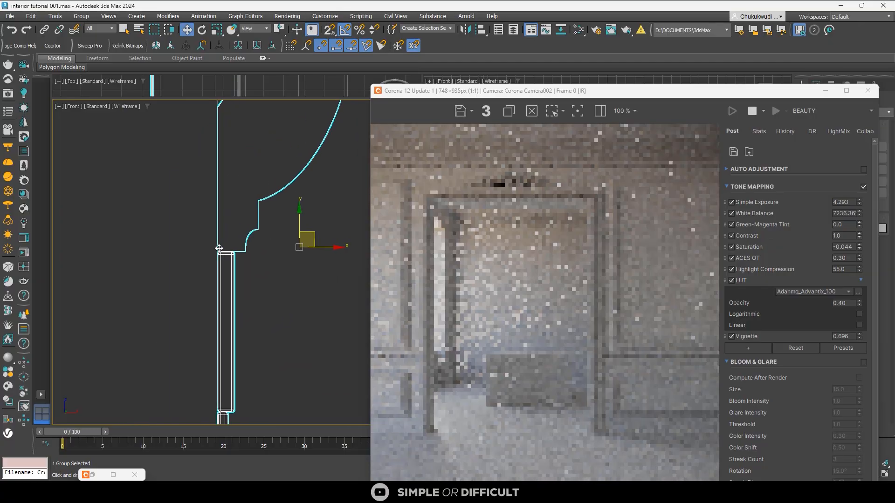
# Raise the copied moulding group along the vertical axis until the cornice's top edge meets the ceiling line
pyautogui.scroll(-5, 218, 254)
pyautogui.moveTo(249, 229); pyautogui.dragTo(249, 208)
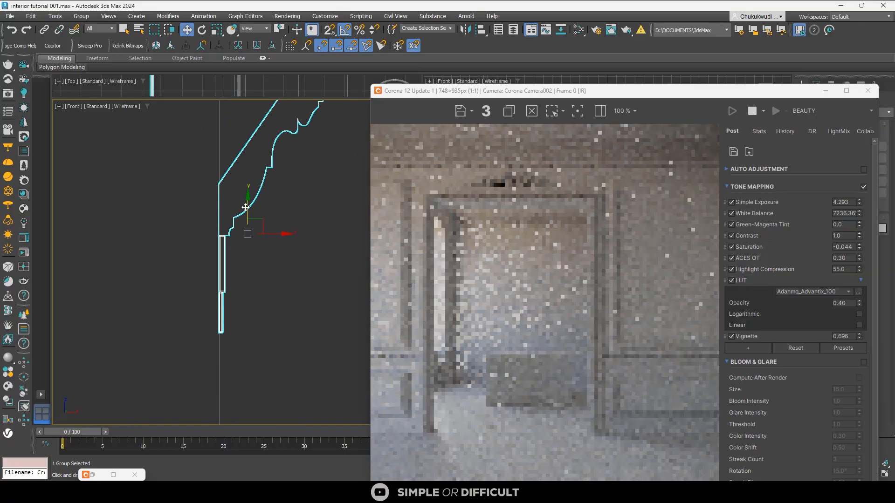
pyautogui.moveTo(239, 233); pyautogui.dragTo(228, 335, button='middle')
pyautogui.scroll(6, 279, 173)
pyautogui.scroll(2, 305, 187)
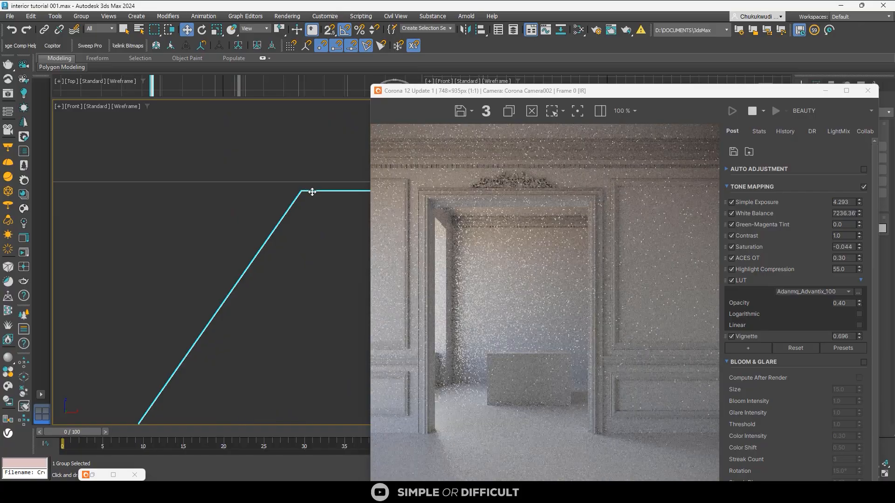
pyautogui.scroll(-7, 225, 207)
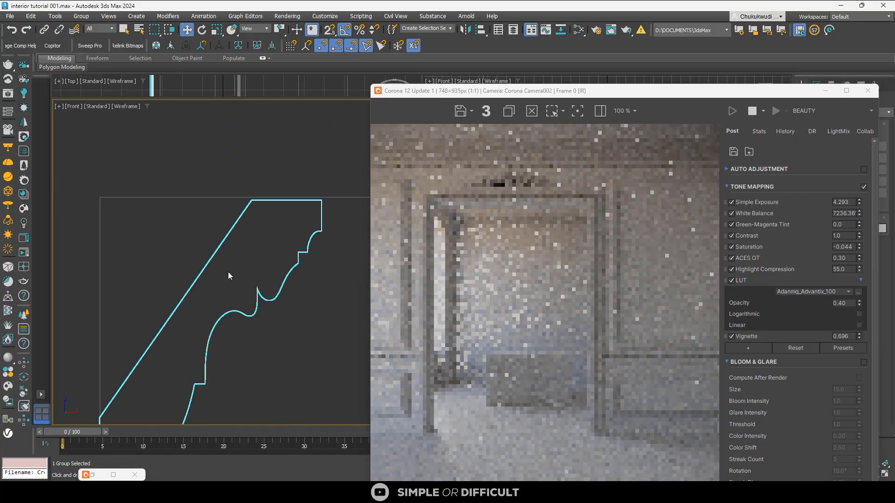
pyautogui.scroll(-2, 228, 273)
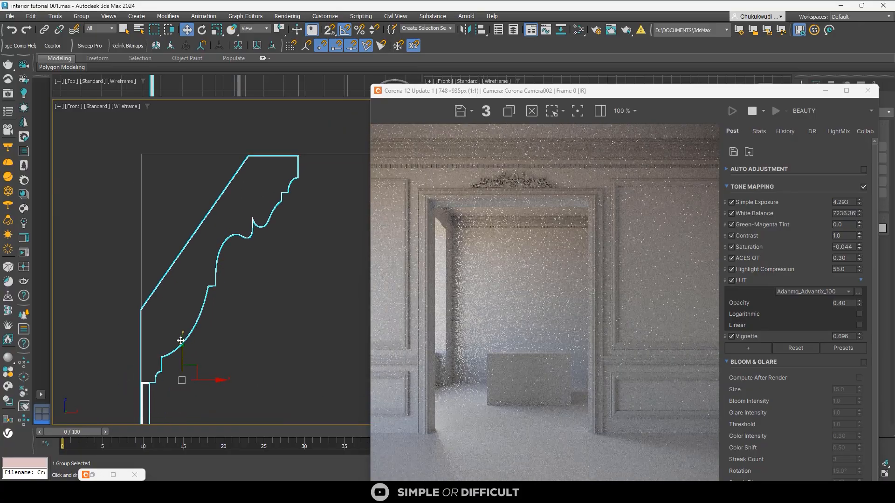
pyautogui.moveTo(182, 345); pyautogui.dragTo(181, 343)
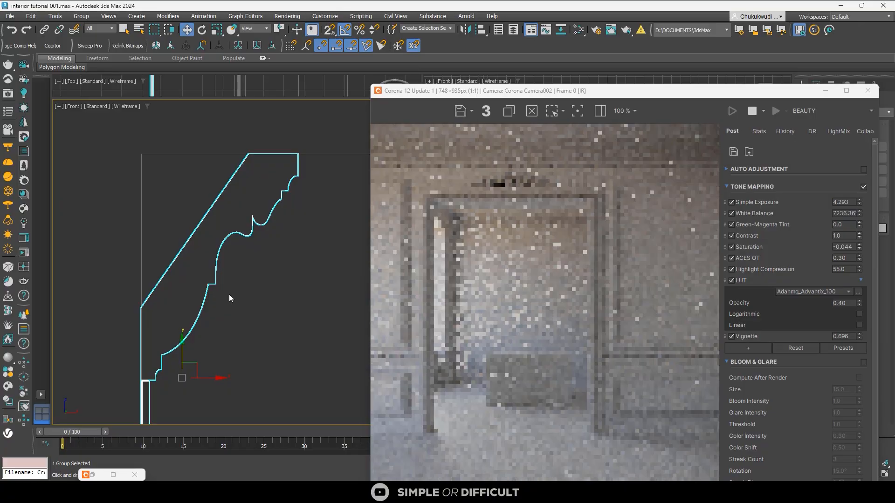
pyautogui.scroll(5, 297, 158)
pyautogui.scroll(-3, 296, 160)
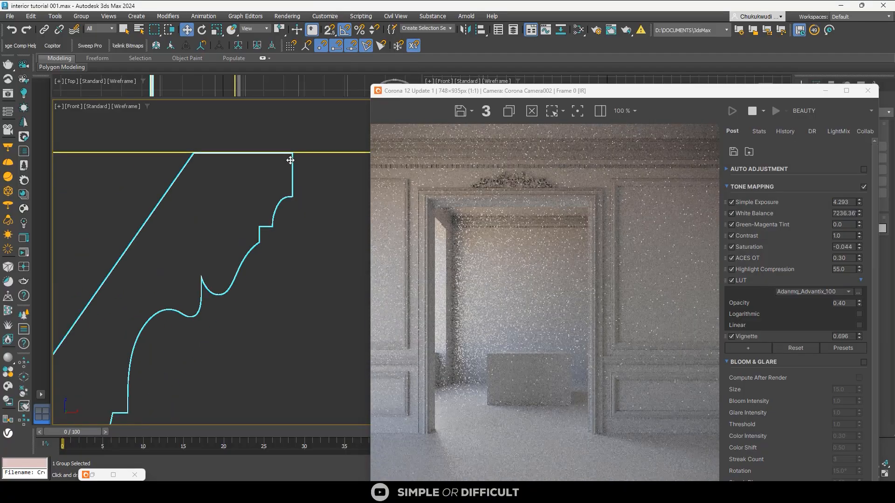
pyautogui.scroll(-10, 244, 177)
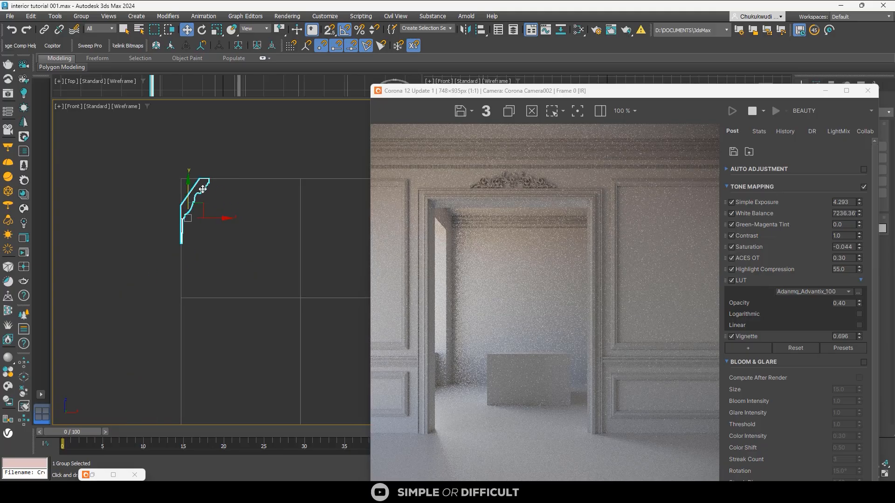
# Clone the far-wall moulding group with the Copy option into the room's middle in the Top view and rotate it 90 degrees
pyautogui.press('t')
pyautogui.scroll(-5, 154, 189)
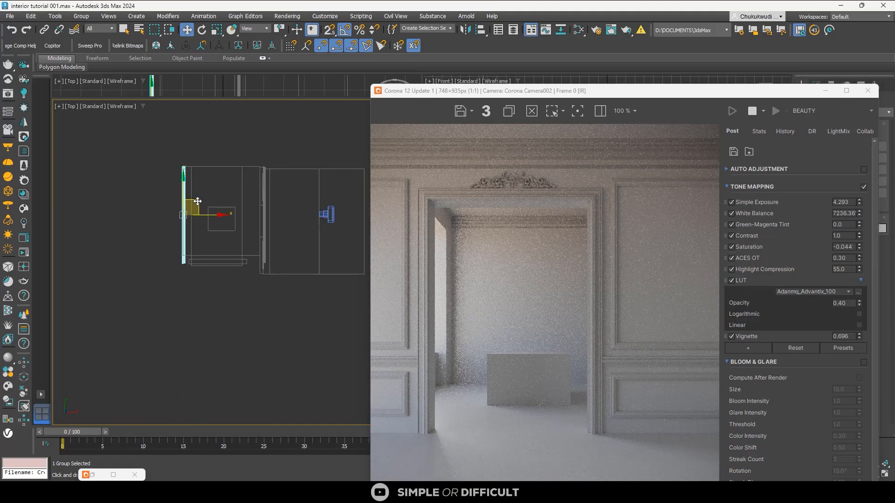
pyautogui.keyDown('shift'); pyautogui.moveTo(205, 200); pyautogui.dragTo(232, 199); pyautogui.keyUp('shift')
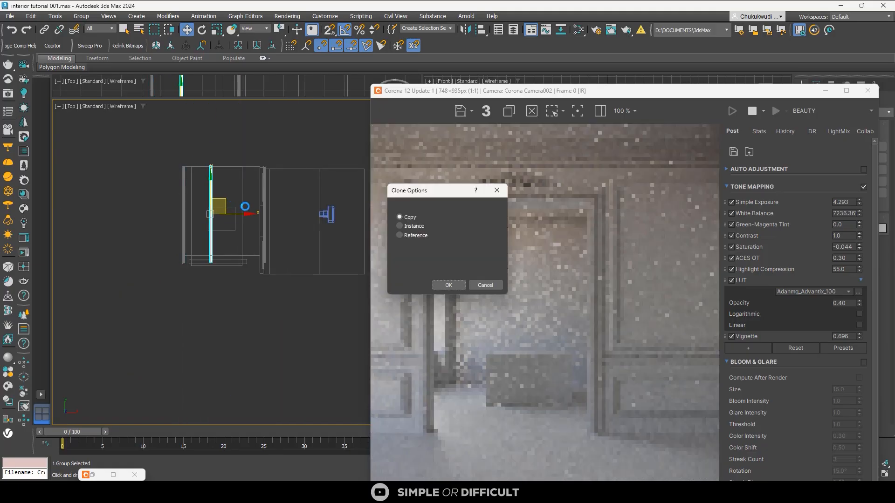
pyautogui.click(450, 281)
pyautogui.click(202, 29)
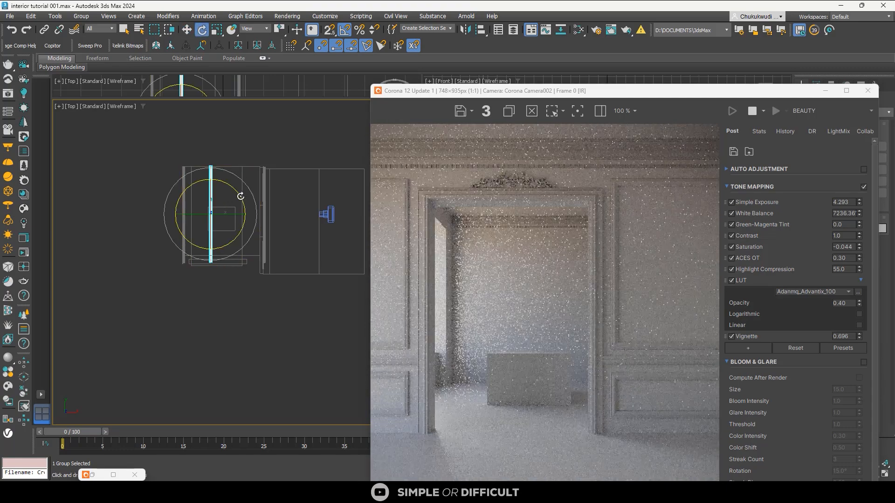
pyautogui.moveTo(240, 196); pyautogui.dragTo(220, 158)
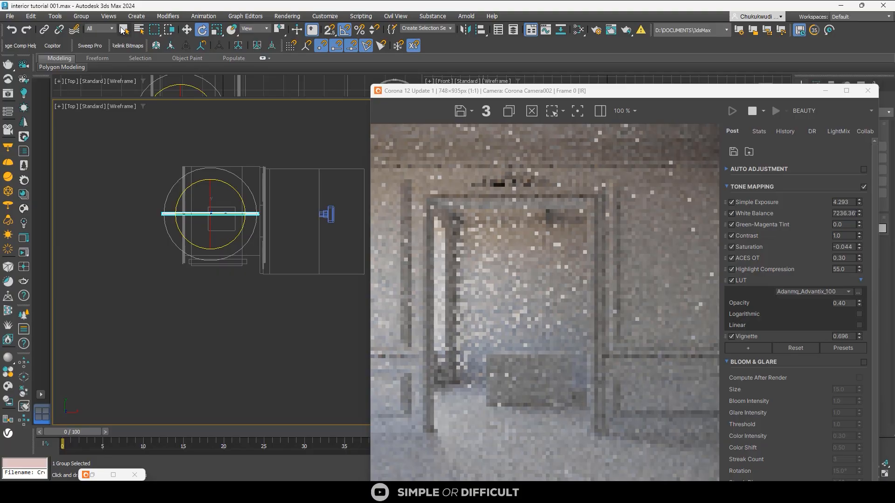
# Move the rotated moulding against the back room's side wall with the opening and check the corner in the render
pyautogui.click(187, 29)
pyautogui.press('z')
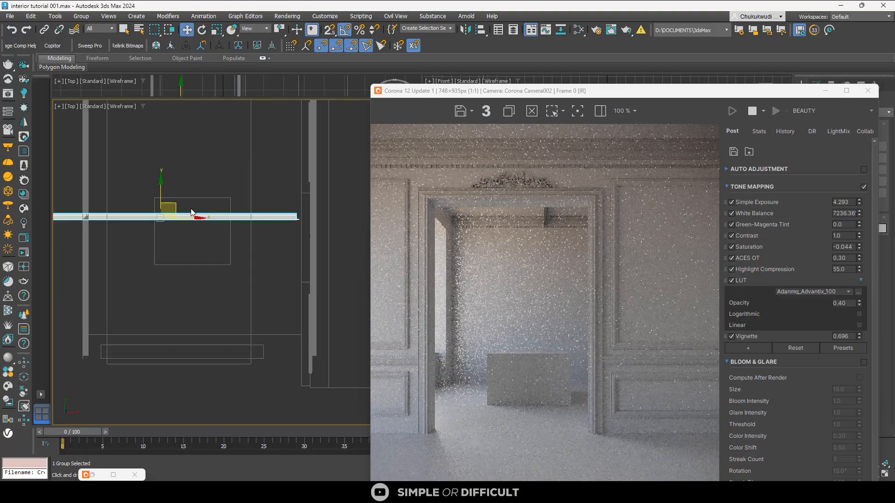
pyautogui.moveTo(177, 205); pyautogui.dragTo(185, 320)
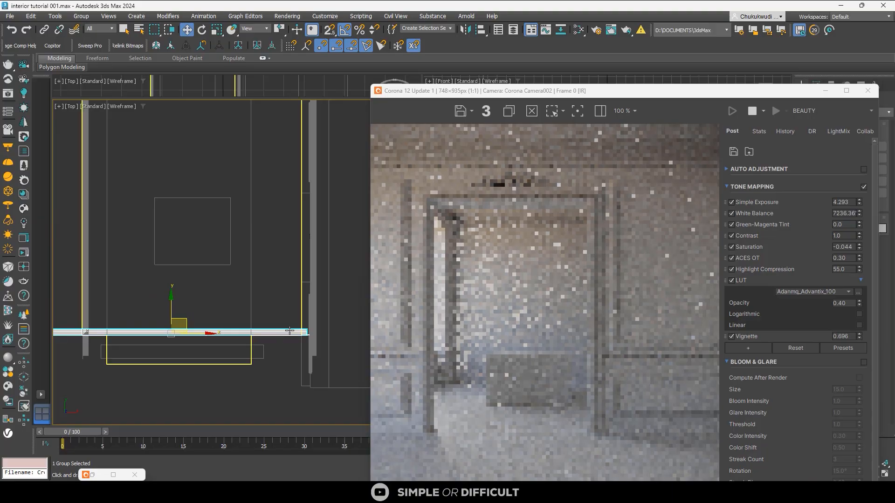
pyautogui.scroll(5, 310, 331)
pyautogui.scroll(-5, 312, 330)
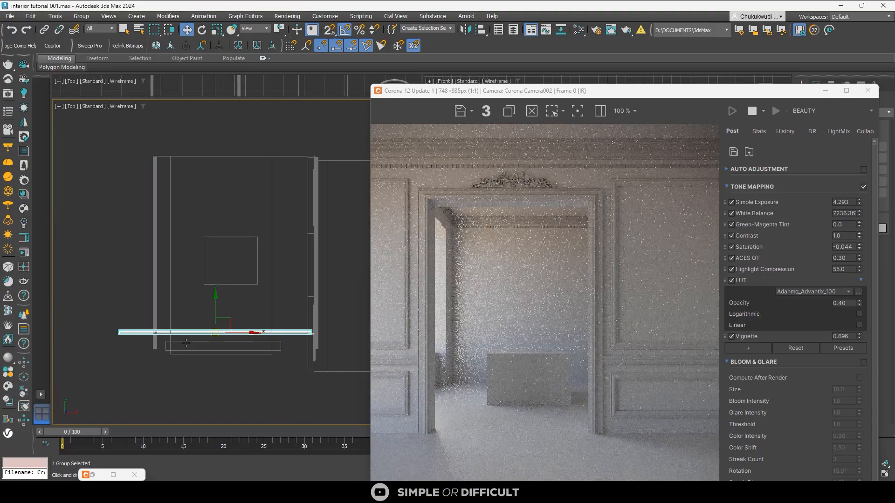
pyautogui.scroll(4, 160, 350)
pyautogui.scroll(2, 180, 309)
pyautogui.scroll(-3, 180, 309)
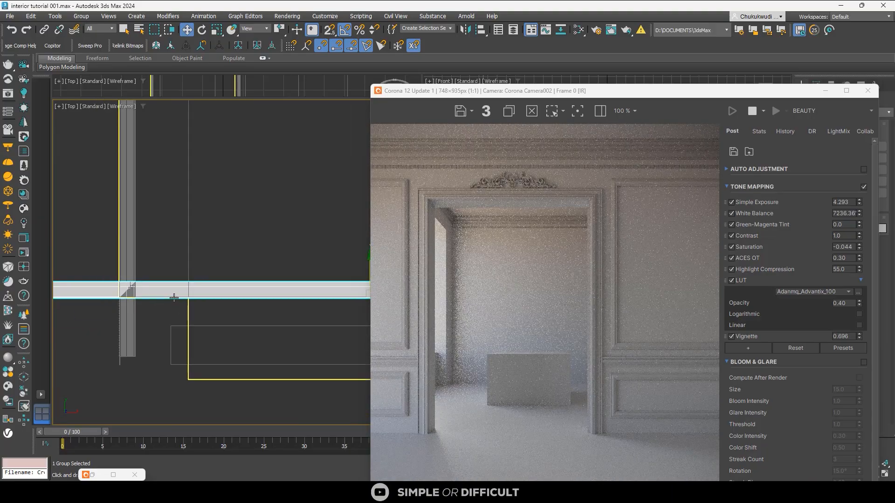
pyautogui.scroll(2, 465, 216)
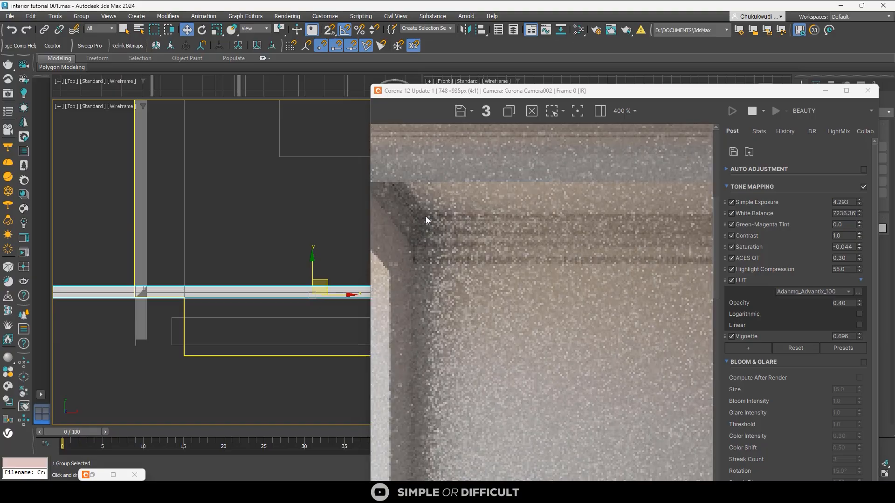
pyautogui.scroll(-3, 165, 254)
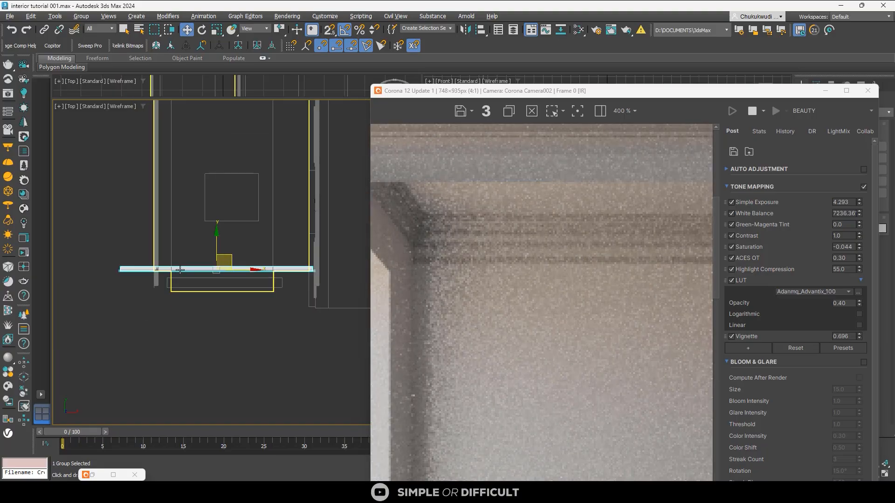
# Shift the rotated moulding group off the wall toward the back room's interior in the Left view
pyautogui.keyDown('alt'); pyautogui.moveTo(180, 270); pyautogui.dragTo(345, 162, button='middle'); pyautogui.keyUp('alt')
pyautogui.scroll(-2, 247, 188)
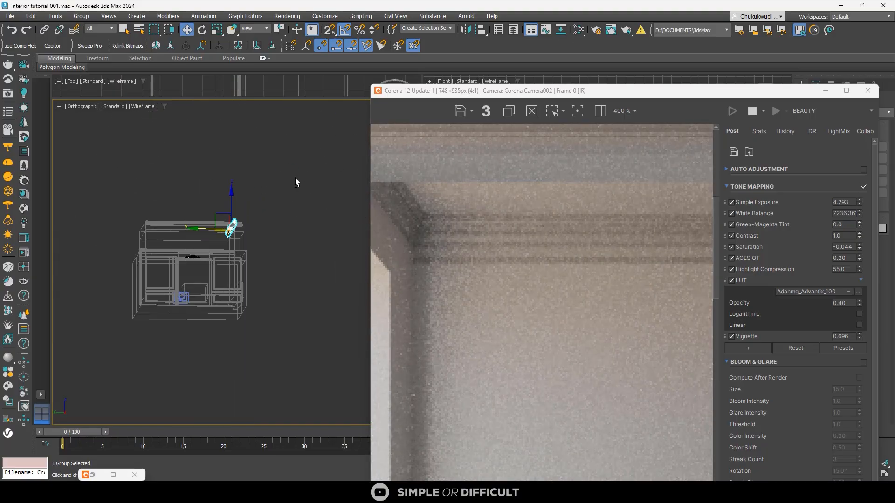
pyautogui.keyDown('alt'); pyautogui.moveTo(294, 177); pyautogui.dragTo(311, 170, button='middle'); pyautogui.keyUp('alt')
pyautogui.moveTo(440, 97); pyautogui.dragTo(487, 96)
pyautogui.click(397, 126)
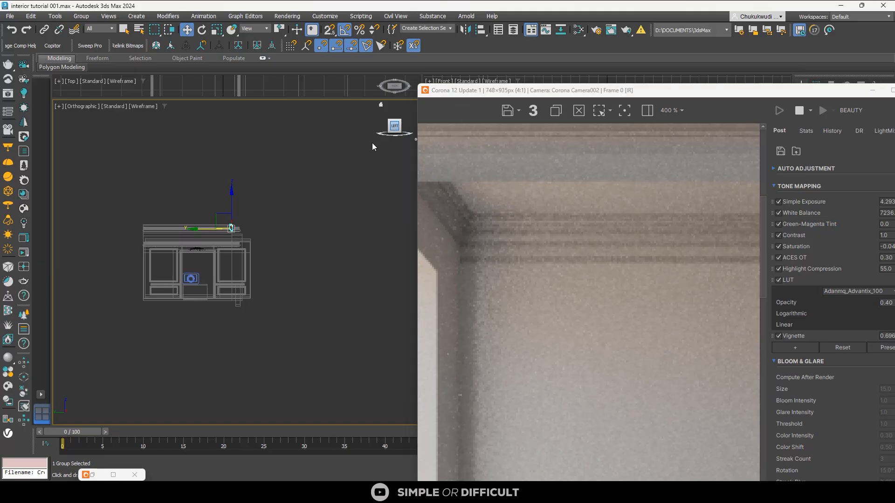
pyautogui.scroll(6, 268, 234)
pyautogui.scroll(3, 259, 228)
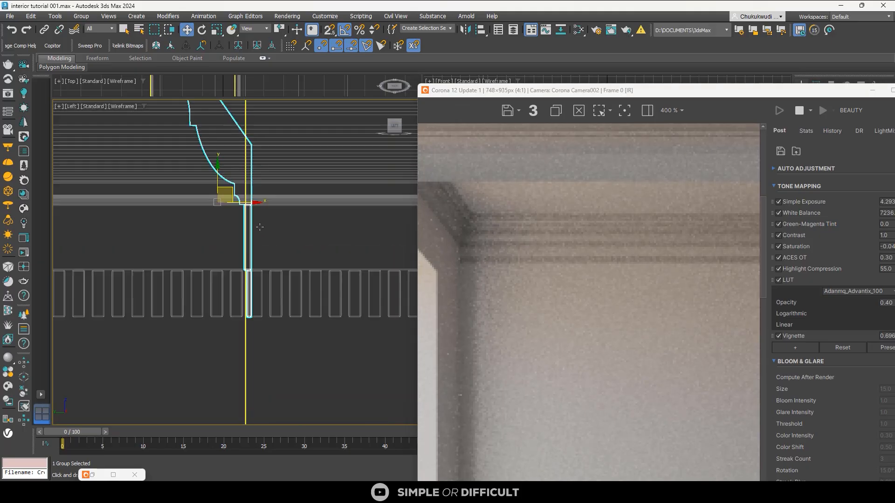
pyautogui.moveTo(250, 205); pyautogui.dragTo(241, 206)
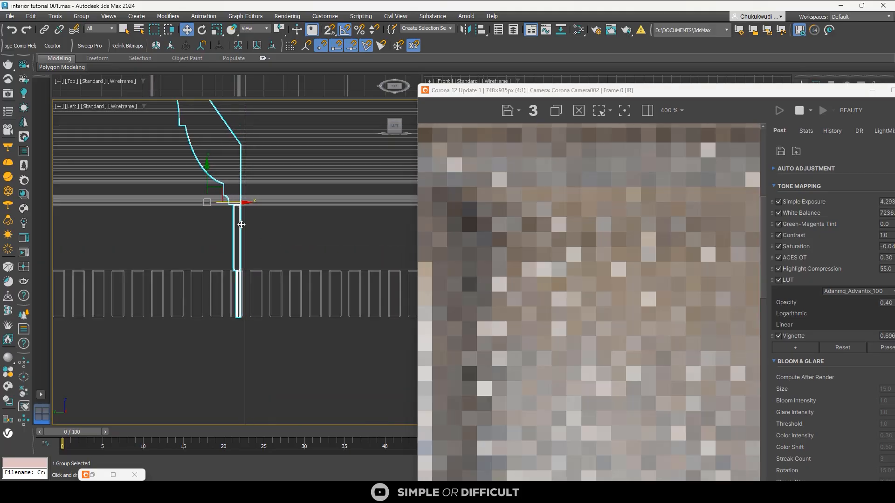
# Align the moulding group's back flush with the wall line in the Left view and check the doorway corner in the render
pyautogui.scroll(4, 242, 224)
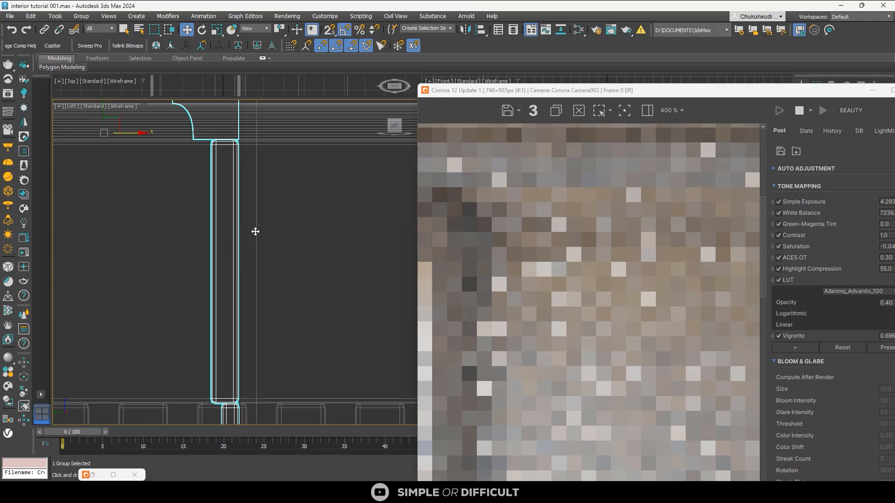
pyautogui.moveTo(139, 134); pyautogui.dragTo(156, 138)
pyautogui.scroll(1, 461, 222)
pyautogui.scroll(-2, 471, 223)
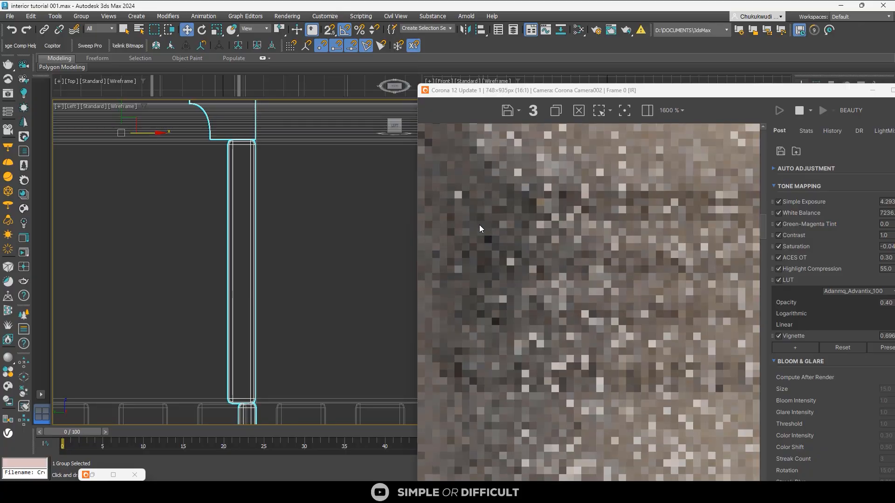
pyautogui.scroll(-1, 494, 247)
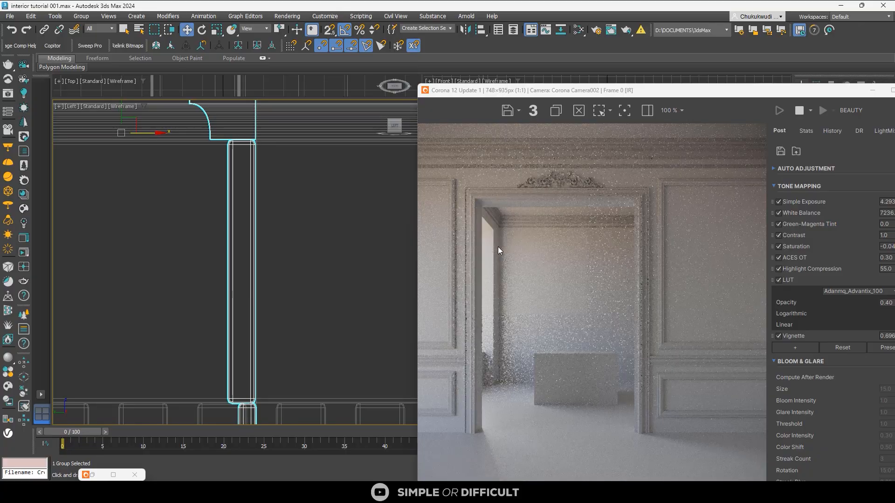
pyautogui.scroll(-1, 542, 265)
pyautogui.scroll(1, 543, 265)
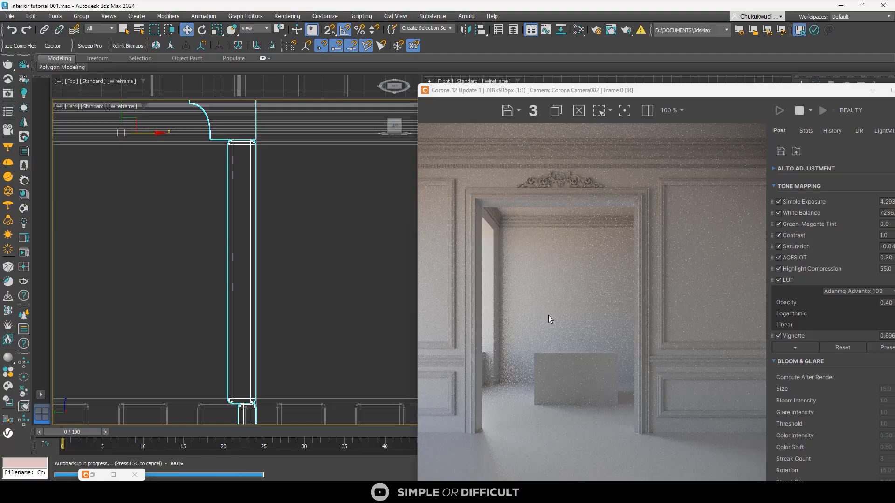
# Return to the Top view, deselect the moulding group and reposition the render window to uncover the command panel
pyautogui.scroll(-6, 191, 273)
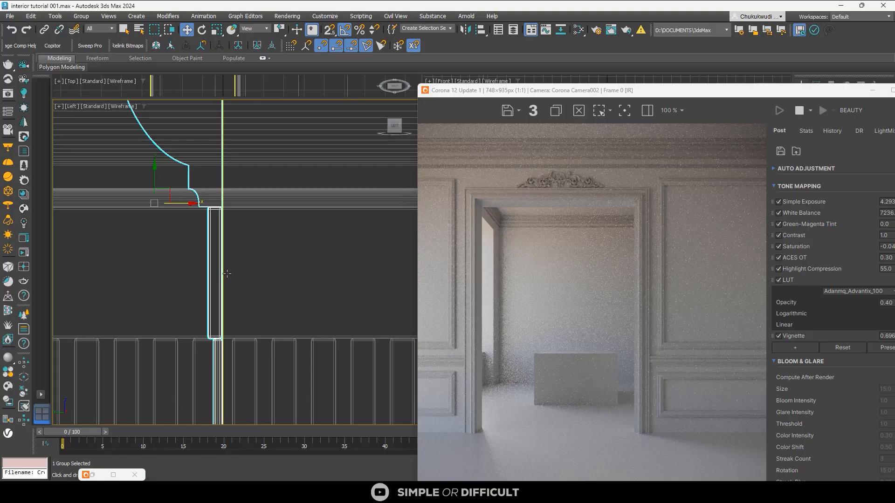
pyautogui.scroll(-5, 237, 279)
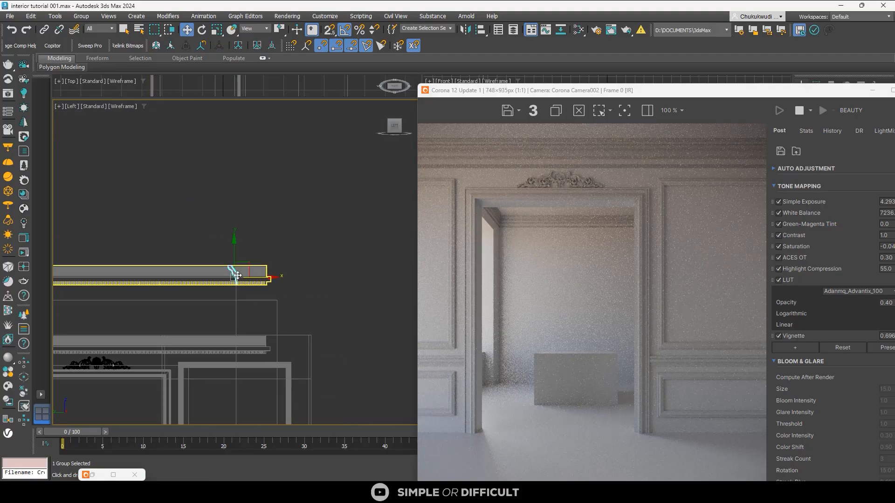
pyautogui.press('t')
pyautogui.scroll(-4, 264, 254)
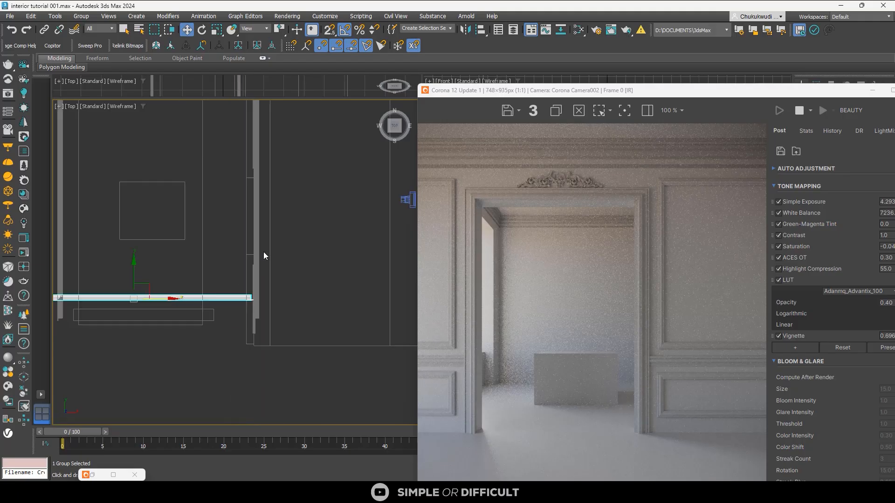
pyautogui.moveTo(601, 92); pyautogui.dragTo(612, 44)
pyautogui.scroll(-4, 241, 240)
pyautogui.click(259, 311)
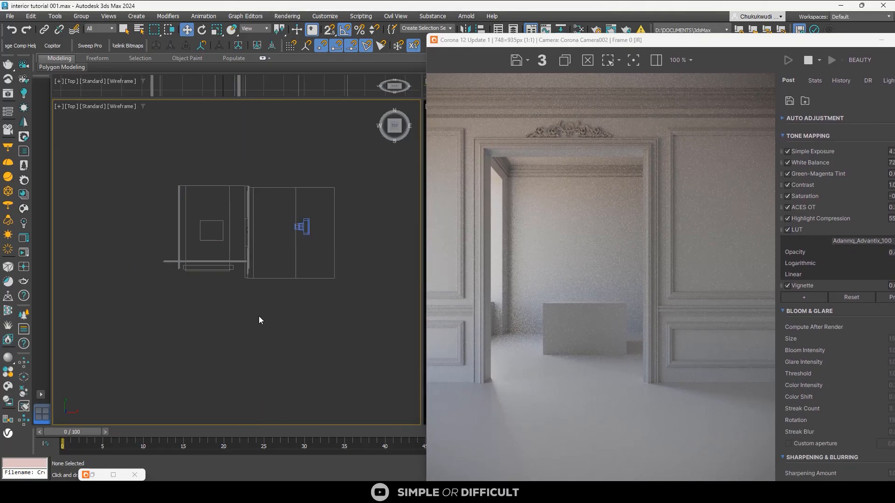
pyautogui.moveTo(554, 44); pyautogui.dragTo(398, 44)
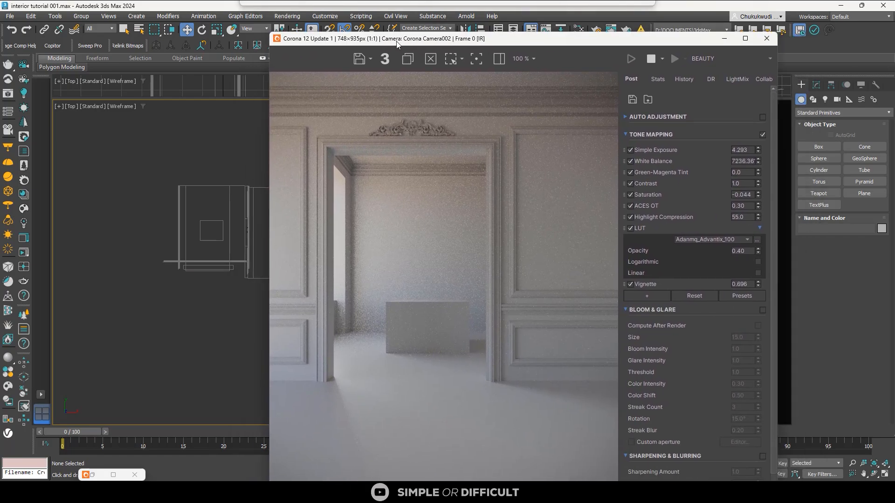
# Minimise the render window and draw a straight Line spline along the front room's dividing wall near its lower corner in the Top view
pyautogui.click(818, 85)
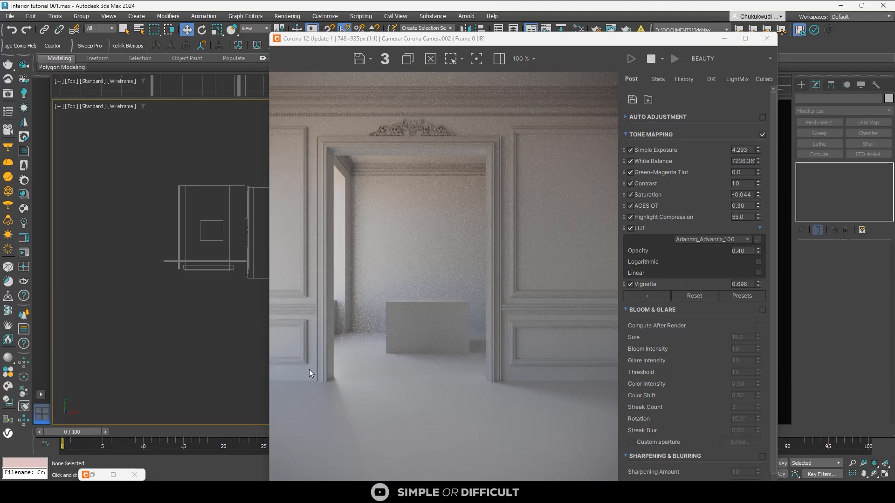
pyautogui.click(801, 84)
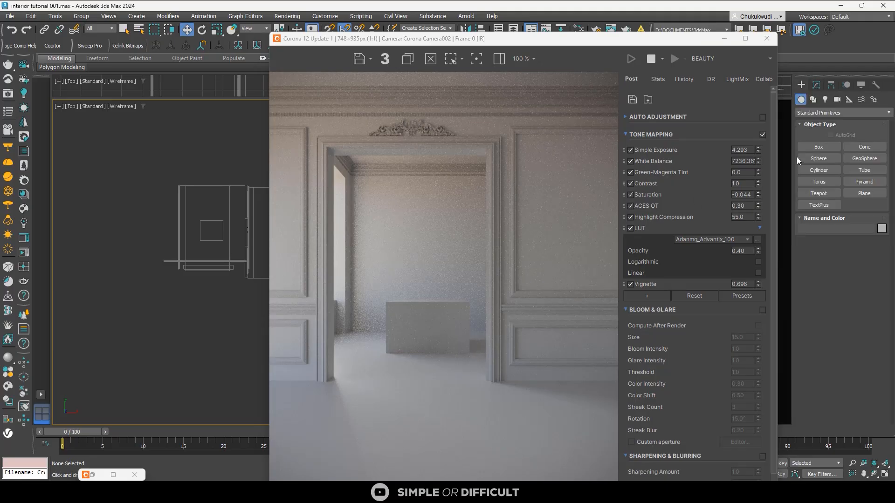
pyautogui.click(812, 100)
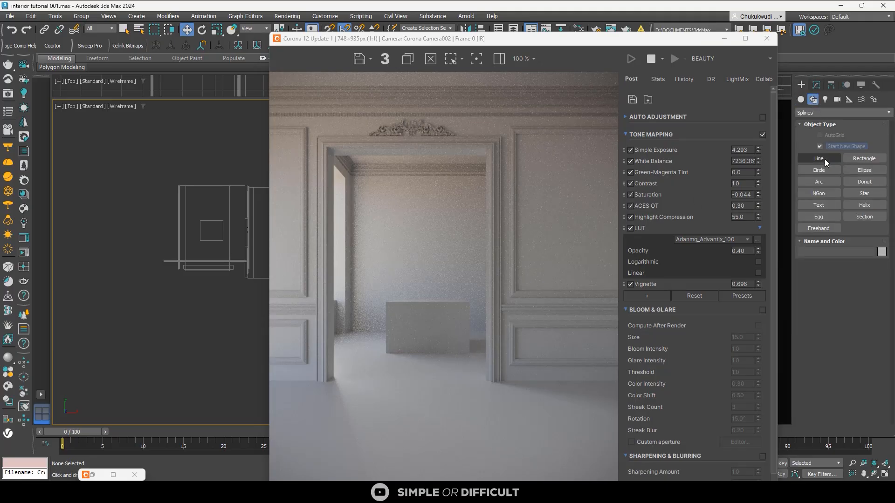
pyautogui.click(823, 159)
pyautogui.moveTo(429, 45); pyautogui.dragTo(159, 101)
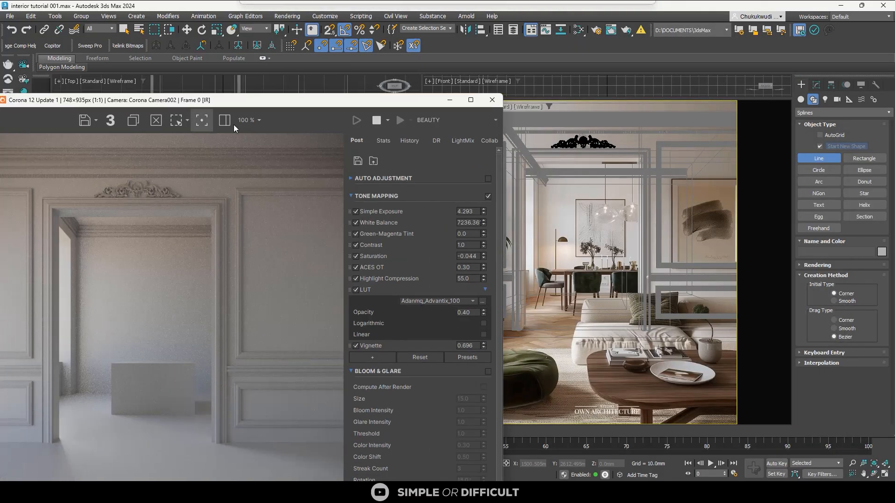
pyautogui.click(454, 101)
pyautogui.scroll(4, 226, 218)
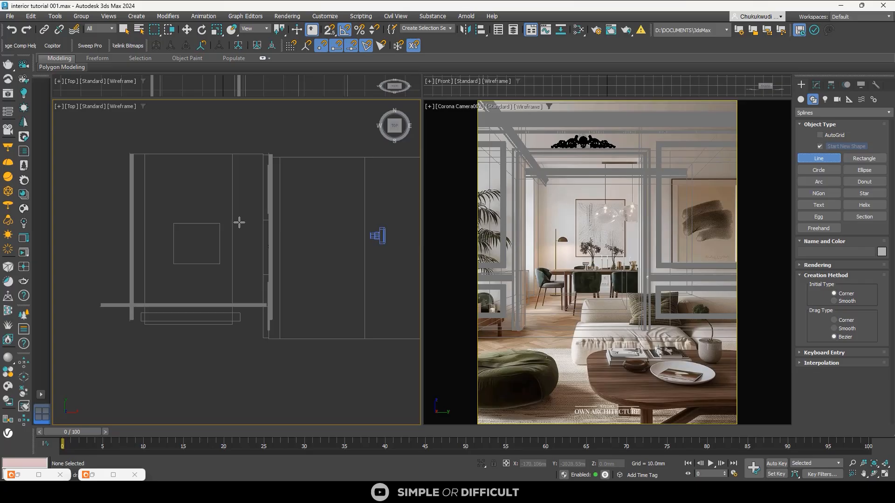
pyautogui.scroll(3, 292, 326)
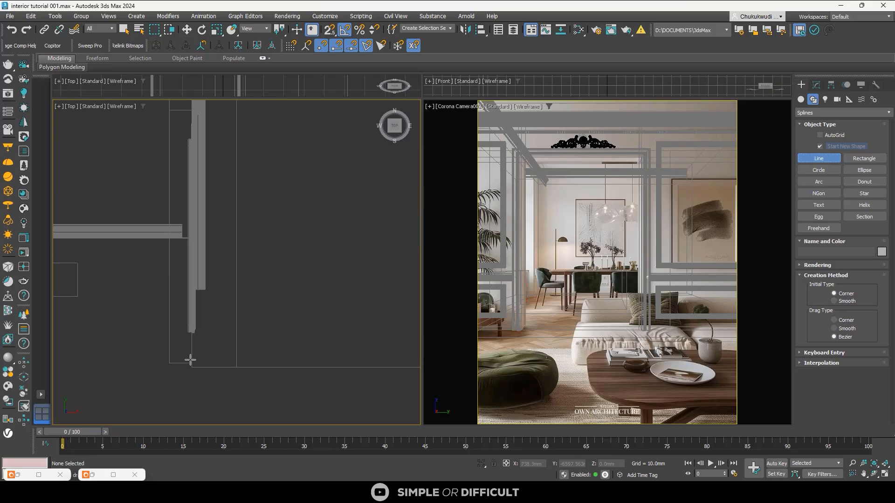
pyautogui.click(205, 365)
pyautogui.scroll(-2, 229, 176)
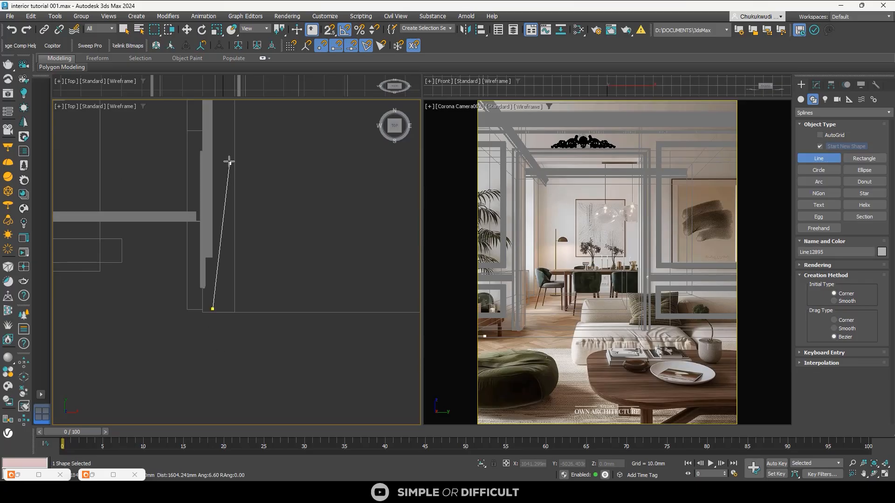
pyautogui.click(212, 139)
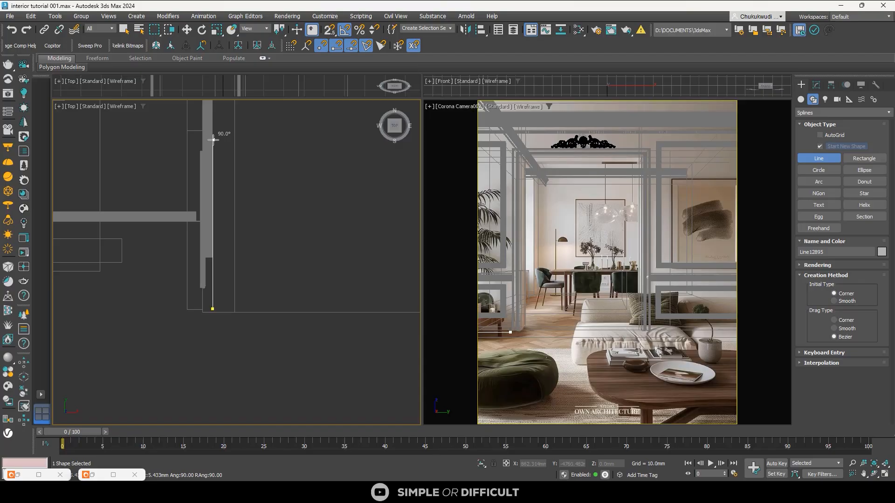
pyautogui.scroll(-3, 291, 151)
pyautogui.moveTo(291, 152); pyautogui.dragTo(343, 227, button='middle')
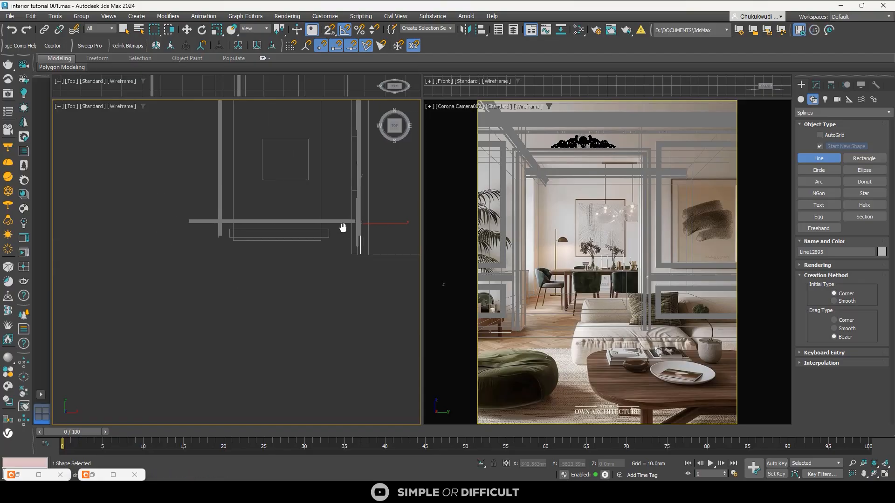
# Draw a stepped Line spline inside the back room, following its far wall and turning into the recess in the opening side
pyautogui.scroll(2, 228, 162)
pyautogui.moveTo(227, 161); pyautogui.dragTo(192, 287, button='middle')
pyautogui.scroll(-3, 193, 209)
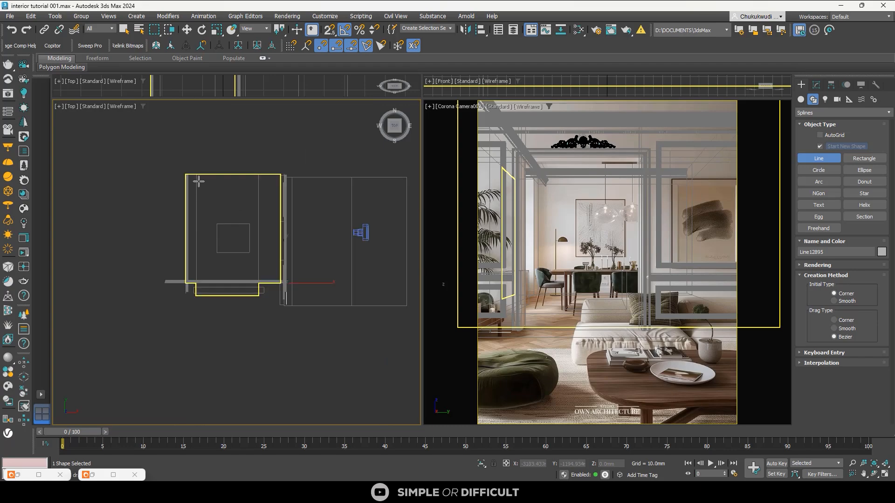
pyautogui.click(200, 181)
pyautogui.scroll(3, 198, 276)
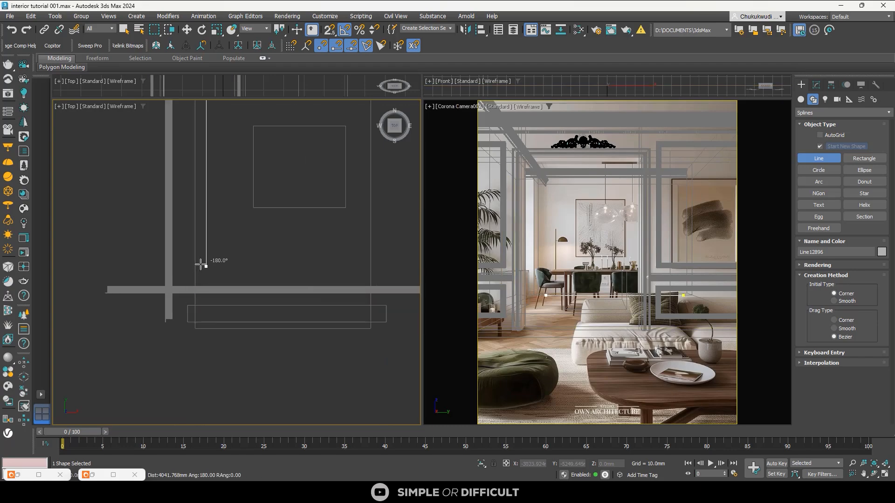
pyautogui.click(206, 259)
pyautogui.click(232, 260)
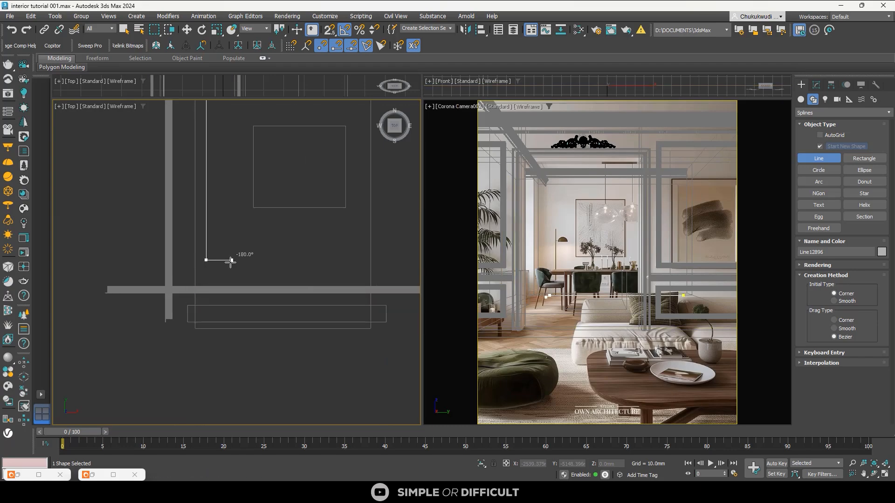
pyautogui.click(232, 280)
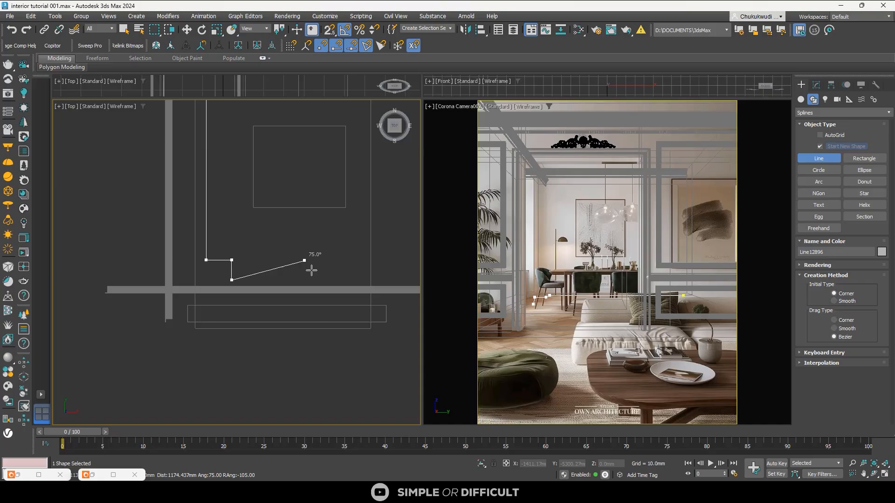
pyautogui.click(371, 279)
pyautogui.rightClick(303, 295)
# Select the two drawn lines together with the front and back room shells and isolate them
pyautogui.scroll(-8, 301, 296)
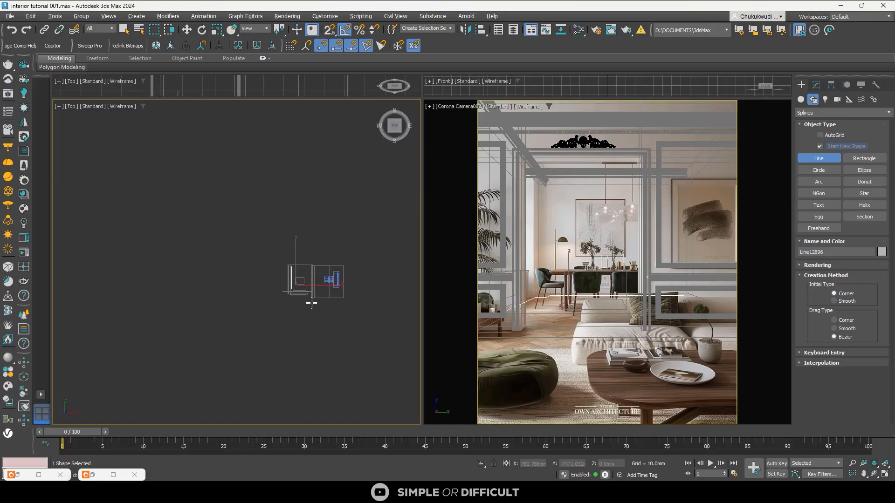
pyautogui.keyDown('alt'); pyautogui.moveTo(311, 304); pyautogui.dragTo(329, 296, button='middle'); pyautogui.keyUp('alt')
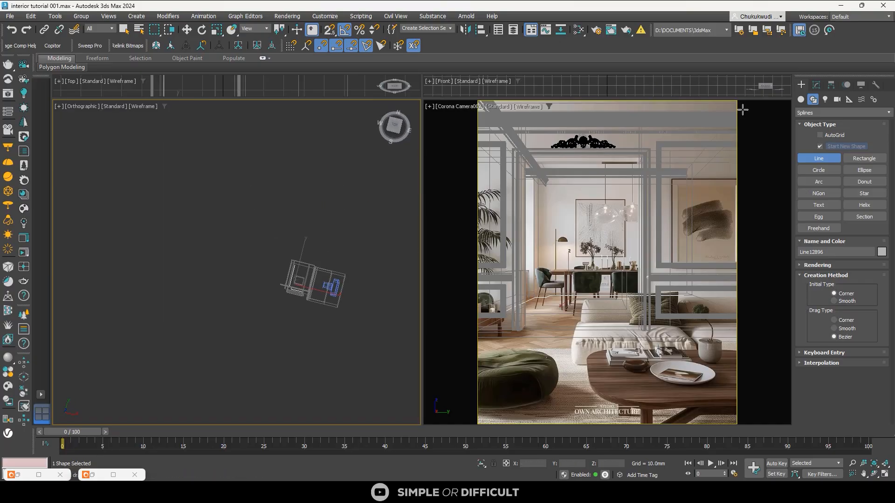
pyautogui.click(187, 30)
pyautogui.scroll(5, 327, 303)
pyautogui.scroll(5, 274, 281)
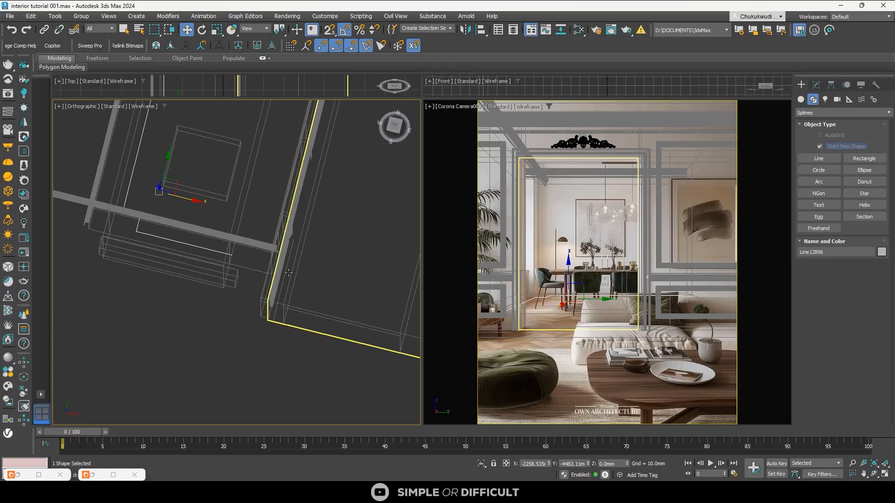
pyautogui.keyDown('ctrl'); pyautogui.click(289, 261); pyautogui.keyUp('ctrl')
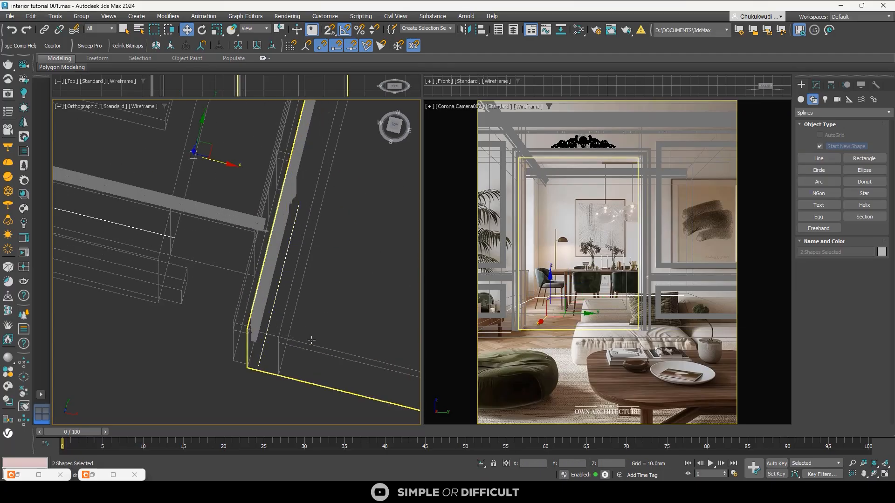
pyautogui.keyDown('ctrl'); pyautogui.click(276, 318); pyautogui.keyUp('ctrl')
pyautogui.keyDown('ctrl'); pyautogui.click(255, 266); pyautogui.keyUp('ctrl')
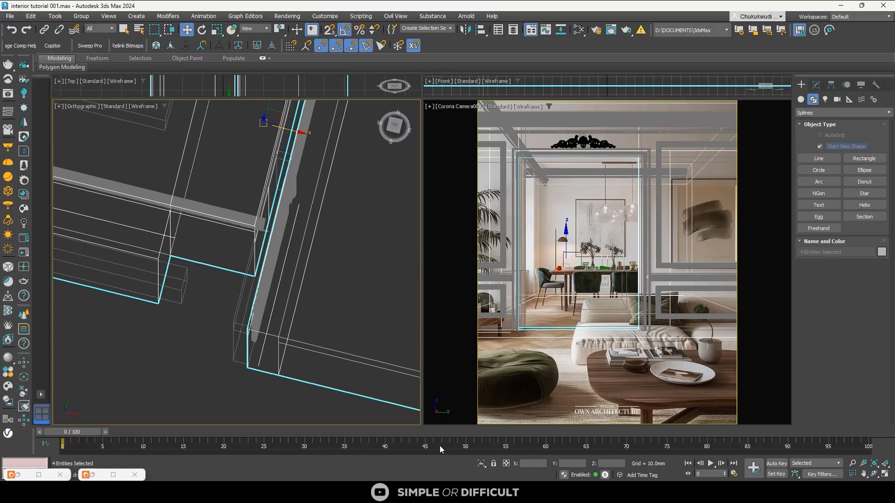
pyautogui.click(481, 464)
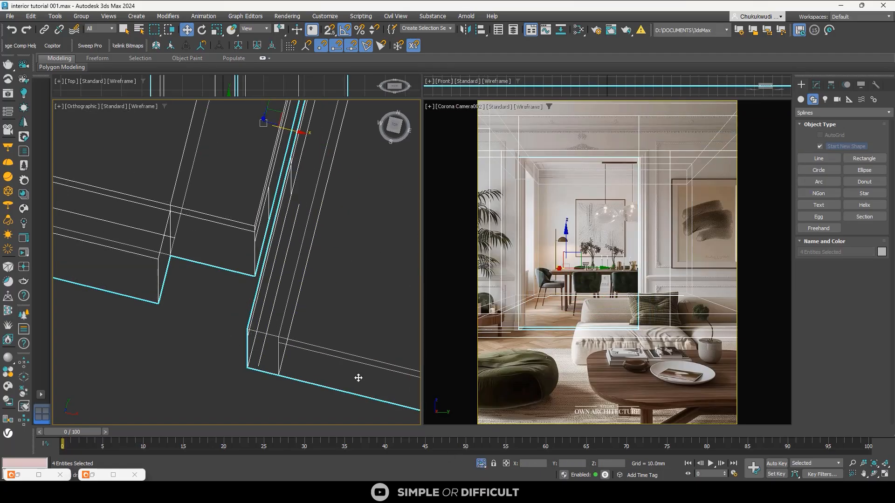
# Return to the Top view and select the stepped line inside the back room
pyautogui.click(396, 125)
pyautogui.click(181, 254)
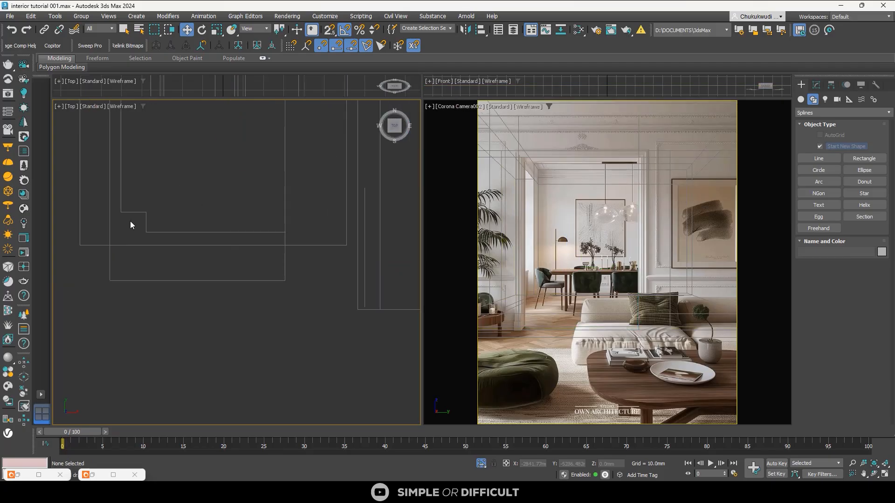
pyautogui.click(163, 232)
pyautogui.moveTo(182, 222); pyautogui.dragTo(279, 246, button='middle')
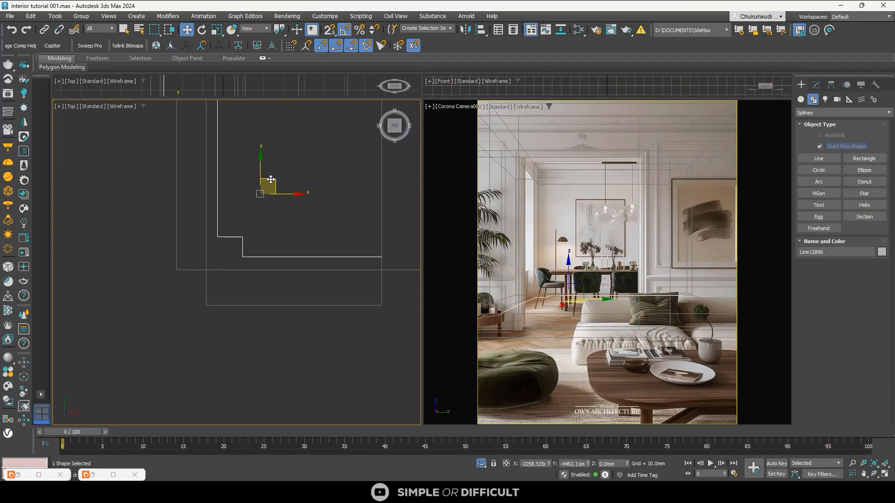
pyautogui.scroll(-3, 205, 235)
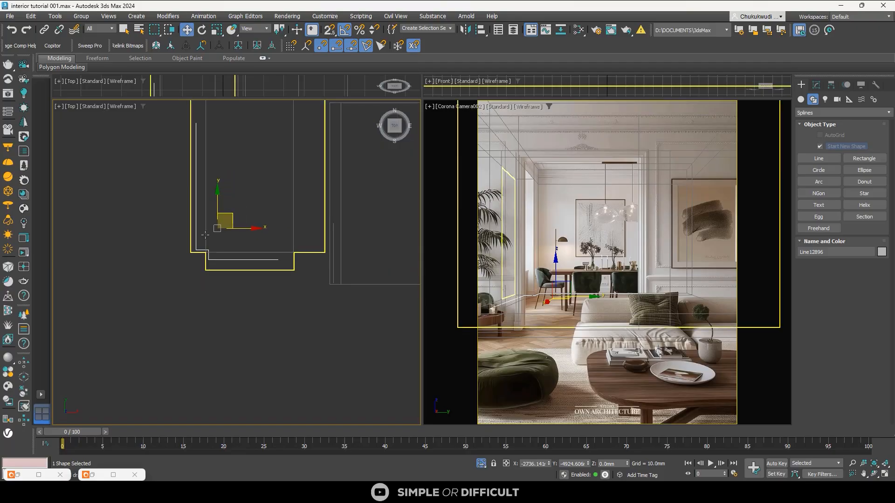
# Select the stepped line's far-wall vertices and snap them sideways onto the back room's wall, with snapping enabled
pyautogui.press('1')
pyautogui.moveTo(206, 234); pyautogui.dragTo(217, 272, button='middle')
pyautogui.moveTo(172, 143); pyautogui.dragTo(212, 303)
pyautogui.scroll(6, 206, 242)
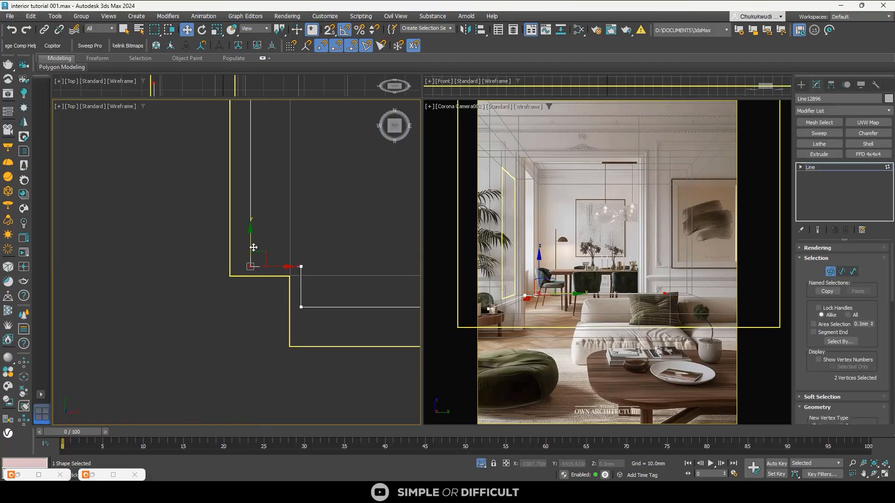
pyautogui.press('s')
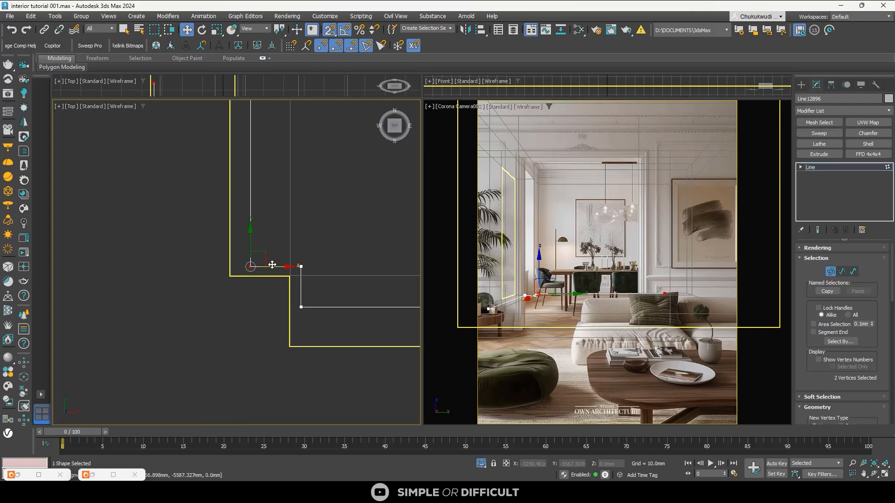
pyautogui.moveTo(272, 266); pyautogui.dragTo(214, 250)
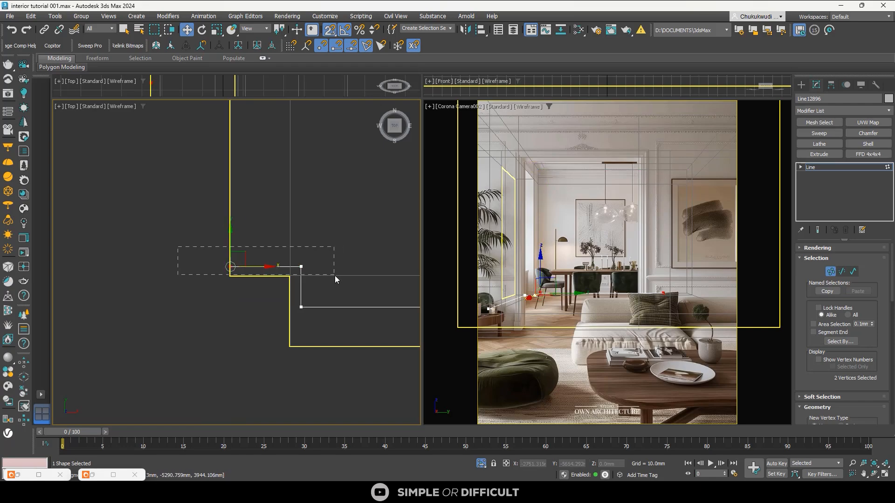
# Snap the stepped line's corner vertices onto the wall edge beside the recess and its side vertices onto the recess wall
pyautogui.moveTo(334, 276); pyautogui.dragTo(334, 275)
pyautogui.scroll(5, 271, 276)
pyautogui.moveTo(351, 224); pyautogui.dragTo(277, 275)
pyautogui.scroll(-5, 214, 250)
pyautogui.moveTo(239, 235); pyautogui.dragTo(220, 246)
pyautogui.scroll(5, 251, 275)
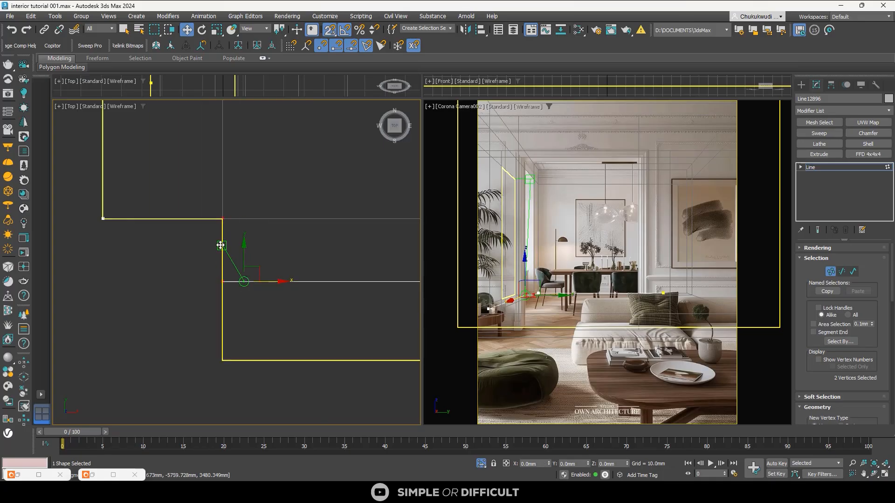
pyautogui.scroll(-6, 140, 243)
pyautogui.scroll(6, 172, 253)
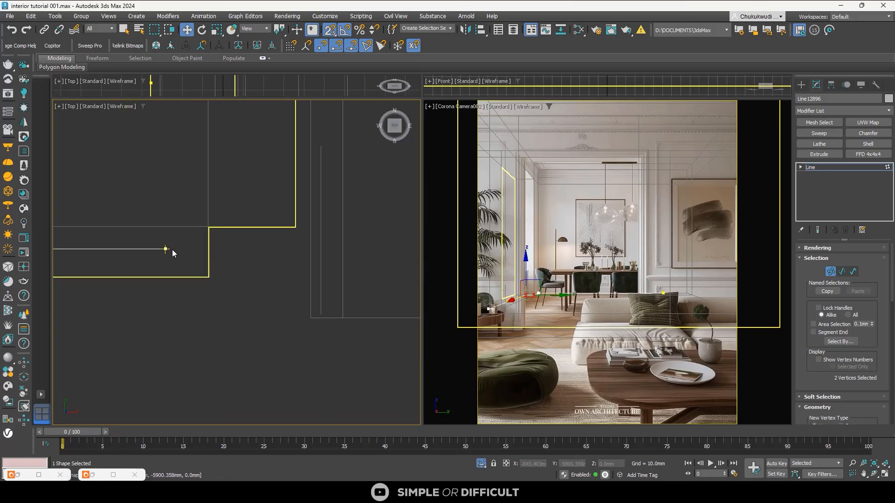
# Snap the line's end vertex to the opposite side of the recess and leave vertex editing
pyautogui.moveTo(151, 209); pyautogui.dragTo(260, 225)
pyautogui.scroll(5, 177, 255)
pyautogui.scroll(-6, 168, 233)
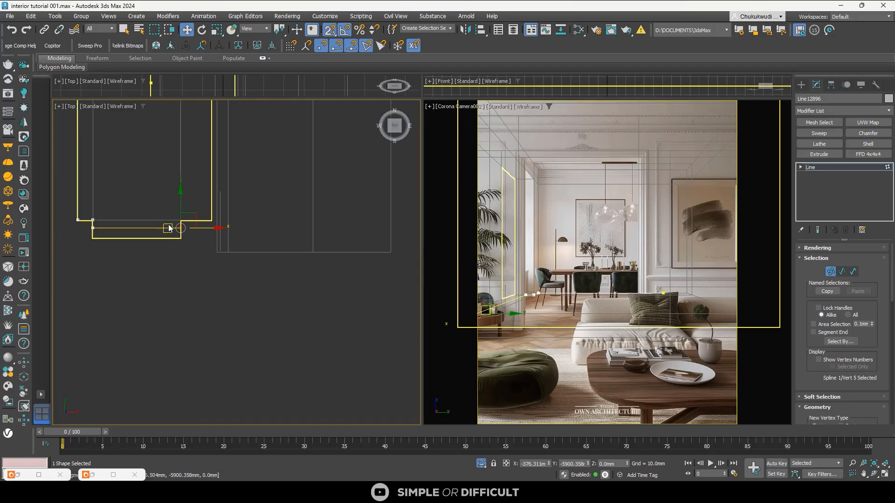
pyautogui.click(801, 84)
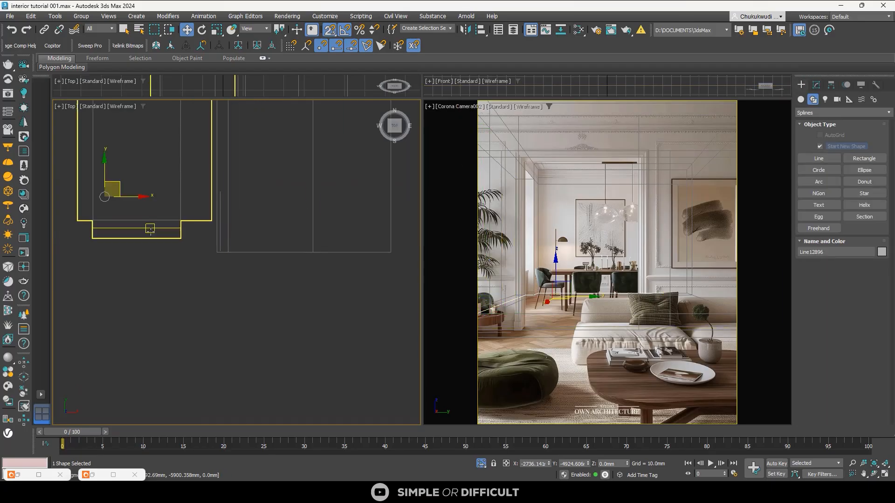
# Move the straight front room line so it snaps onto the dividing wall, and deselect it
pyautogui.scroll(5, 275, 244)
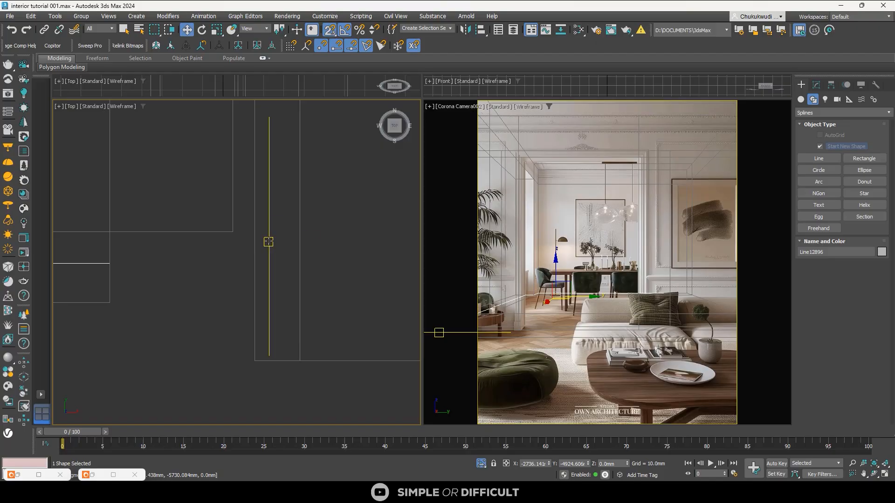
pyautogui.click(269, 242)
pyautogui.scroll(-4, 276, 254)
pyautogui.moveTo(276, 252); pyautogui.dragTo(257, 305, button='middle')
pyautogui.scroll(4, 261, 304)
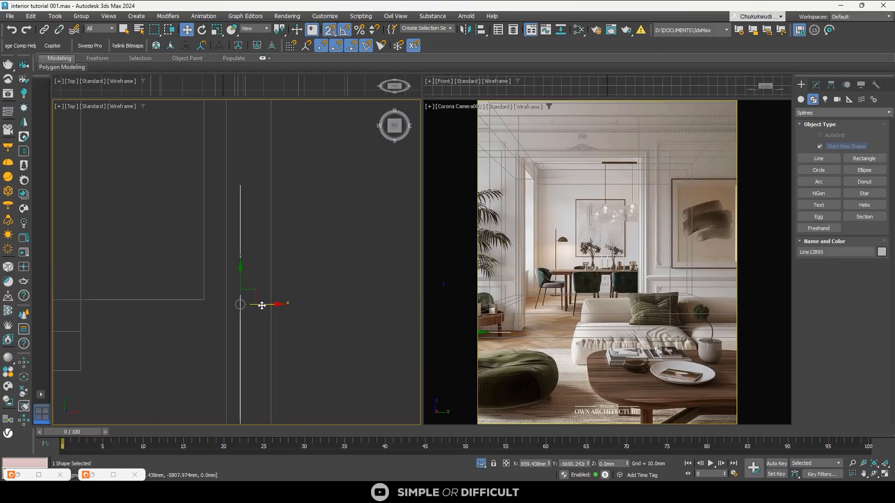
pyautogui.moveTo(262, 305); pyautogui.dragTo(224, 351)
pyautogui.scroll(-6, 292, 255)
pyautogui.click(245, 331)
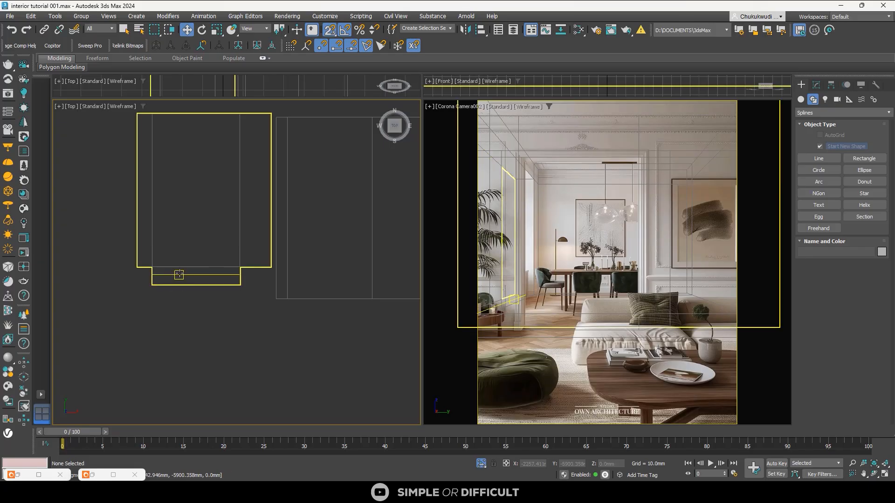
# Turn off snapping, switch to the Select Object tool and select the back room's stepped line in an orbited view
pyautogui.click(179, 275)
pyautogui.keyDown('alt'); pyautogui.moveTo(194, 304); pyautogui.dragTo(152, 280, button='middle'); pyautogui.keyUp('alt')
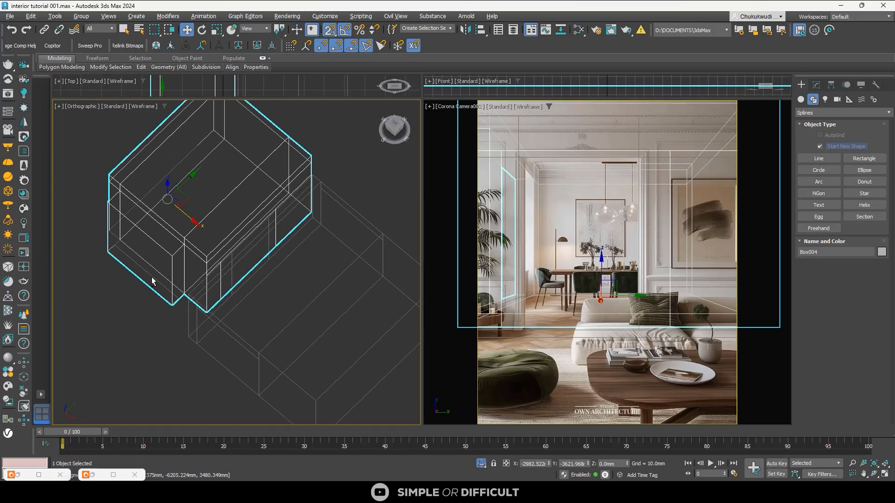
pyautogui.scroll(2, 131, 229)
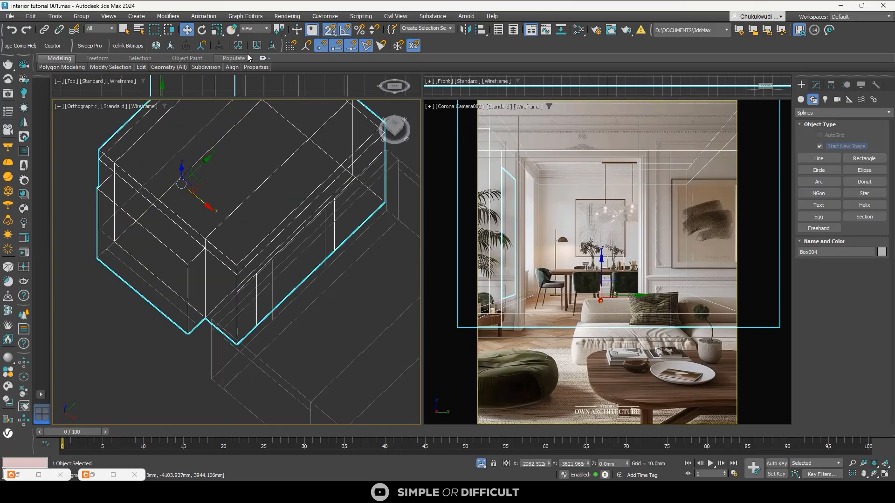
pyautogui.click(124, 29)
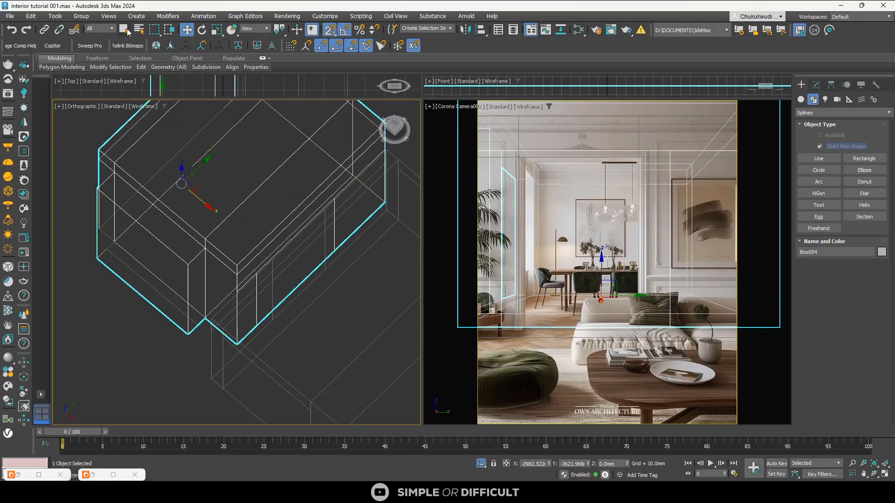
pyautogui.click(329, 29)
pyautogui.click(211, 185)
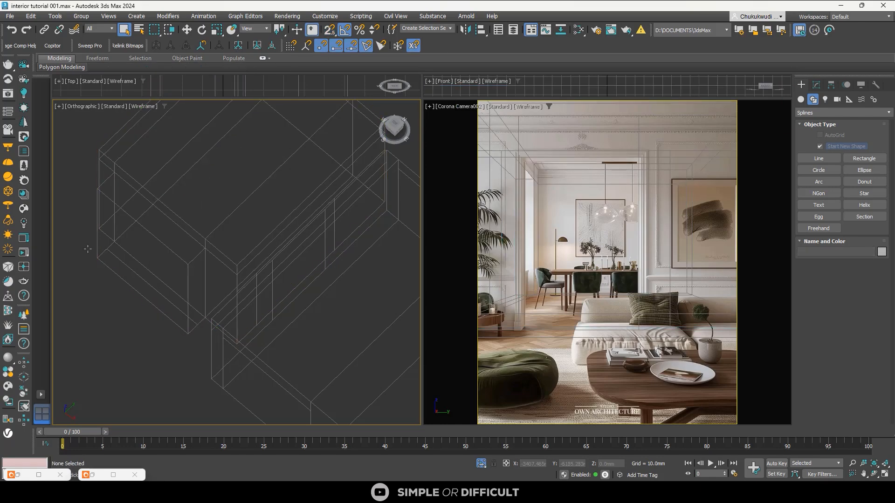
pyautogui.click(165, 248)
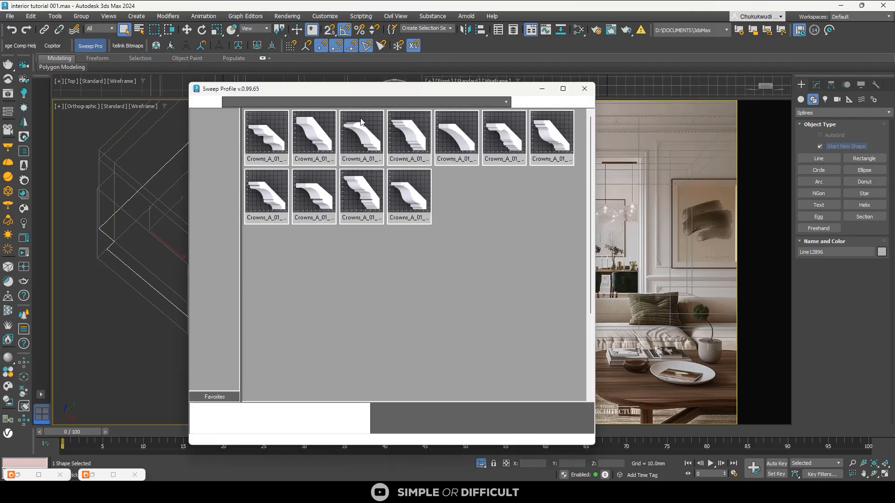
# Apply the B_01_22_105x18 baseboard profile from the Baseboards-A-part-1 library to the stepped line with Sweep Profile
pyautogui.click(298, 101)
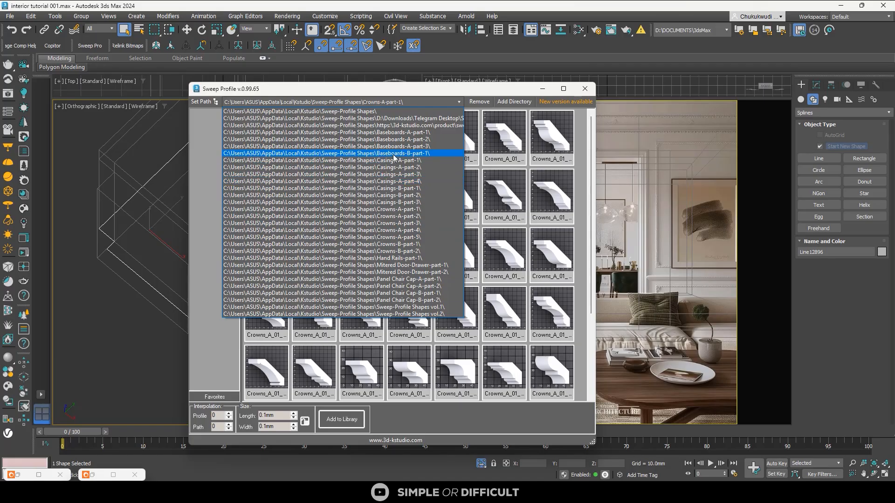
pyautogui.click(412, 133)
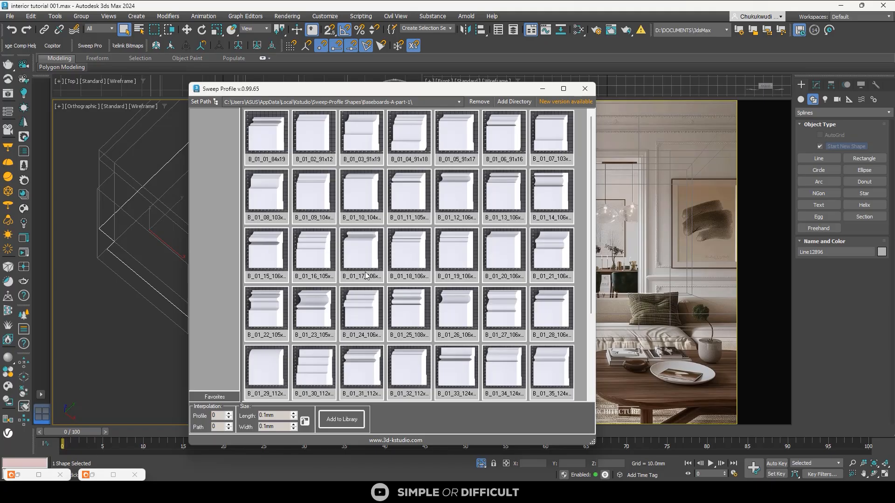
pyautogui.scroll(-2, 366, 274)
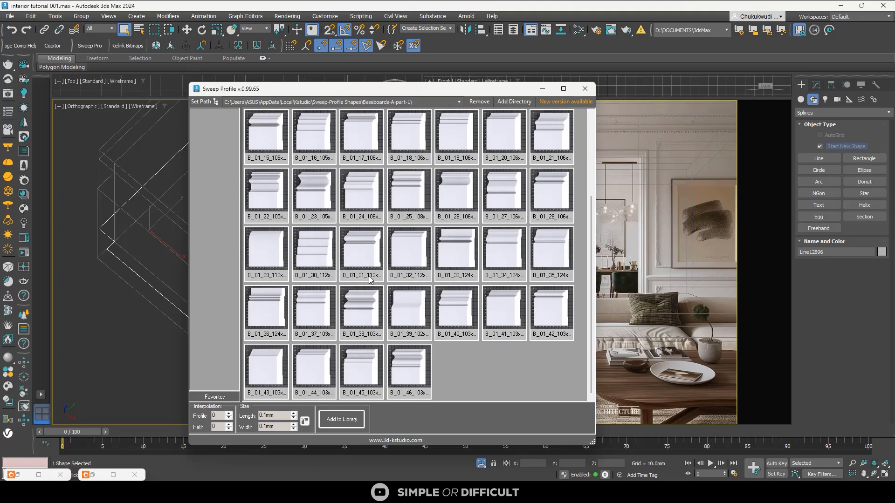
pyautogui.click(259, 189)
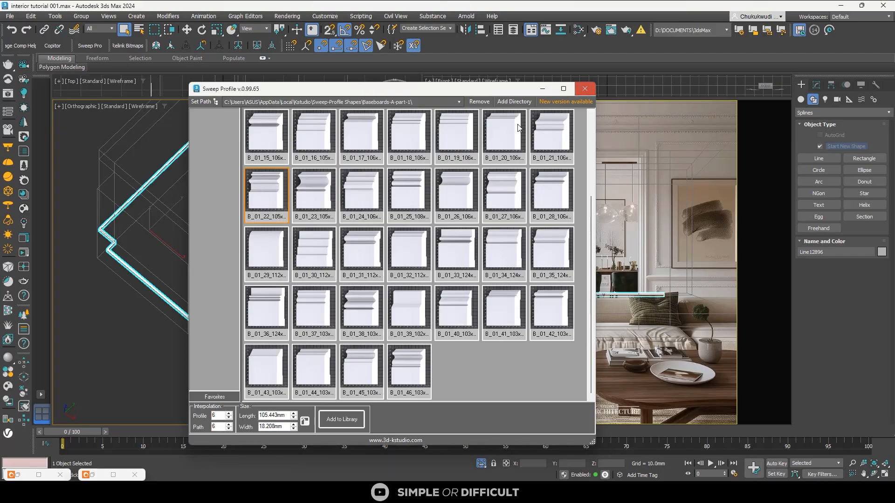
pyautogui.click(584, 88)
# Examine the swept baseboard's corners against the back room's walls, up close and from the Top view
pyautogui.scroll(6, 247, 207)
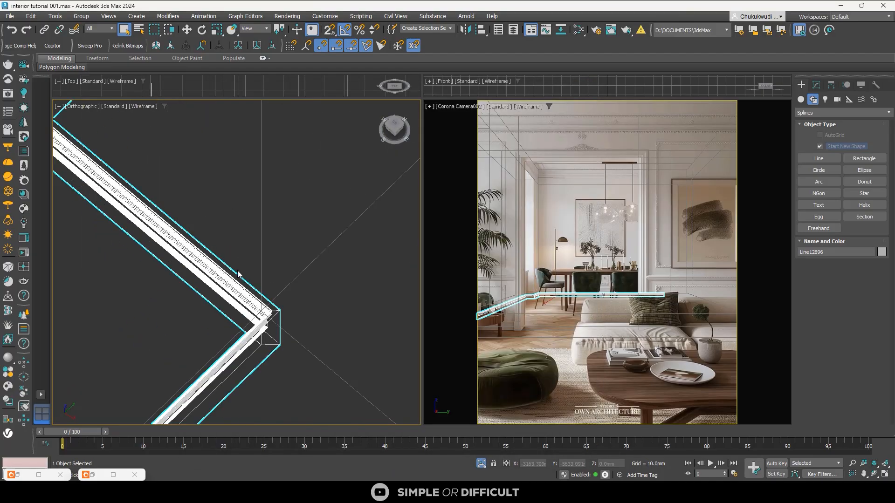
pyautogui.scroll(-5, 238, 273)
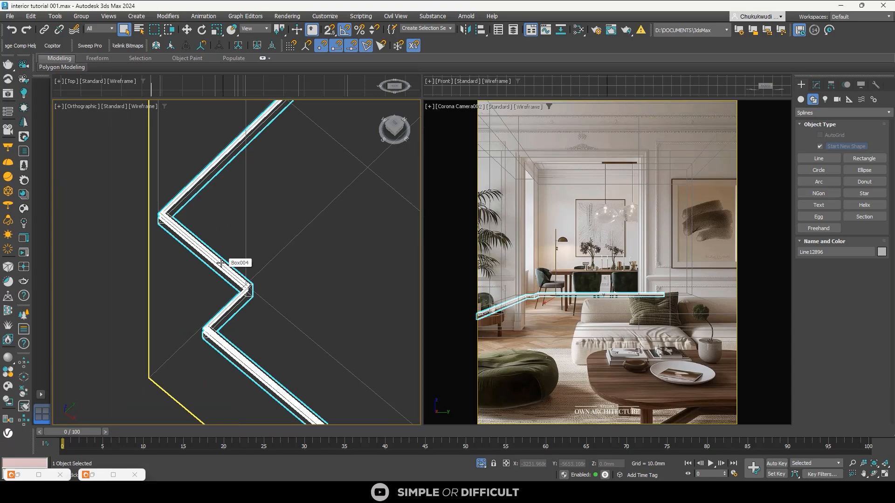
pyautogui.press('t')
pyautogui.press('z')
pyautogui.scroll(7, 156, 383)
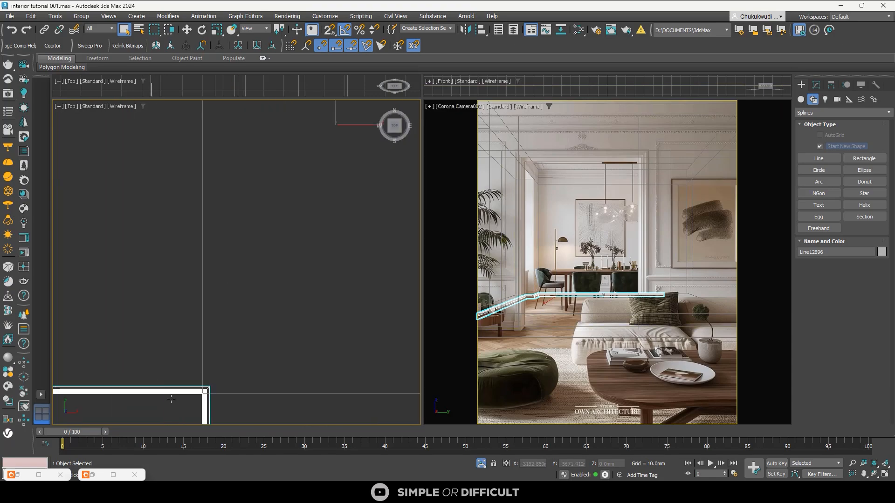
pyautogui.scroll(5, 171, 391)
pyautogui.moveTo(171, 390); pyautogui.dragTo(194, 182, button='middle')
pyautogui.scroll(-7, 306, 214)
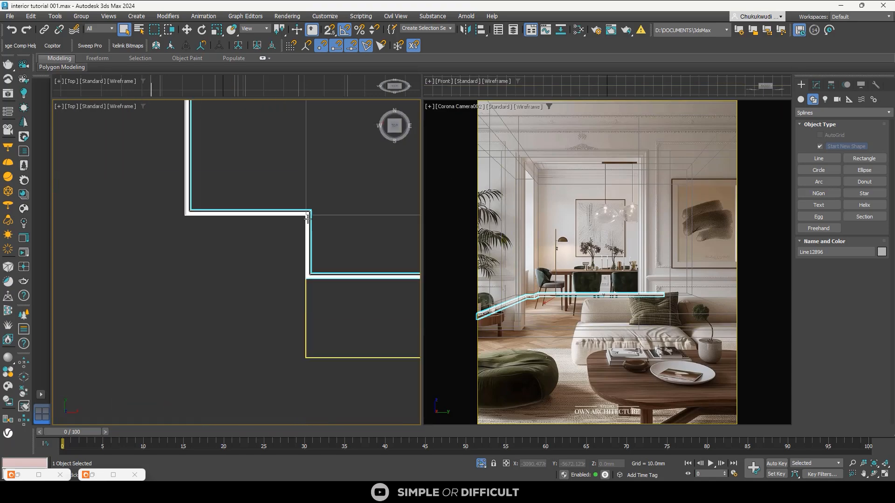
pyautogui.scroll(-2, 308, 218)
pyautogui.moveTo(303, 231); pyautogui.dragTo(260, 274, button='middle')
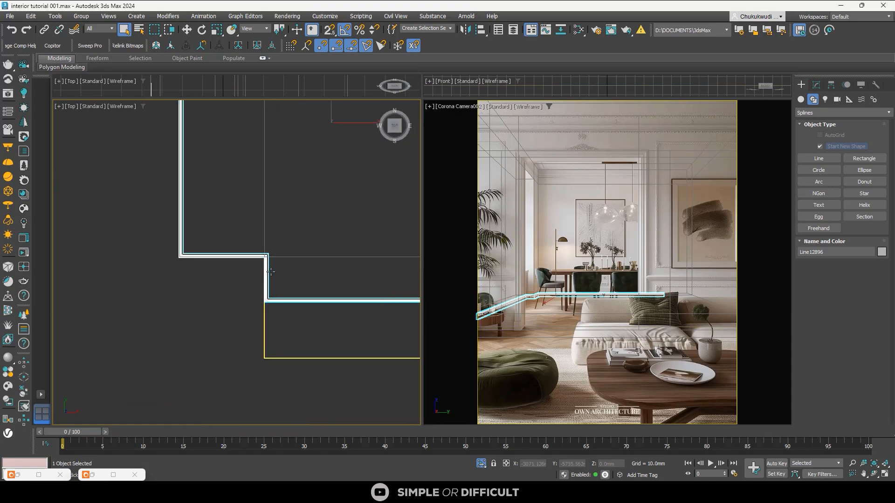
# Mirror the baseboard's Sweep on the XZ plane and check its corners against the walls
pyautogui.click(818, 86)
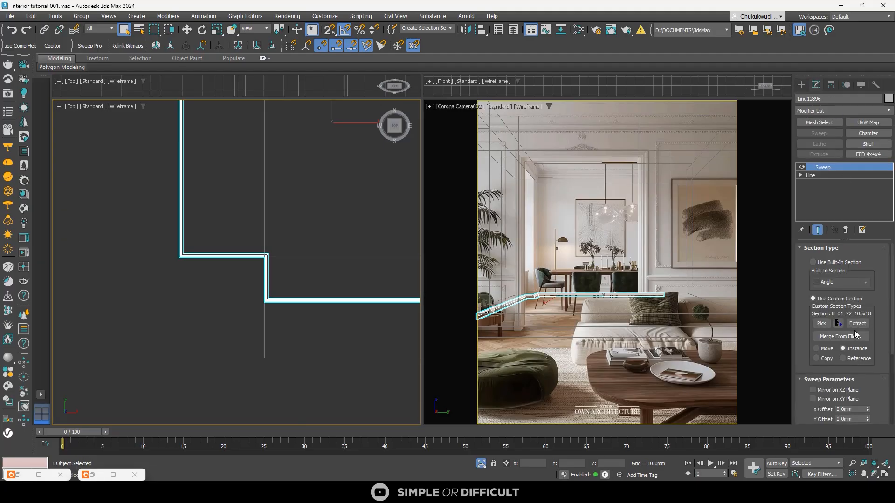
pyautogui.scroll(-3, 877, 333)
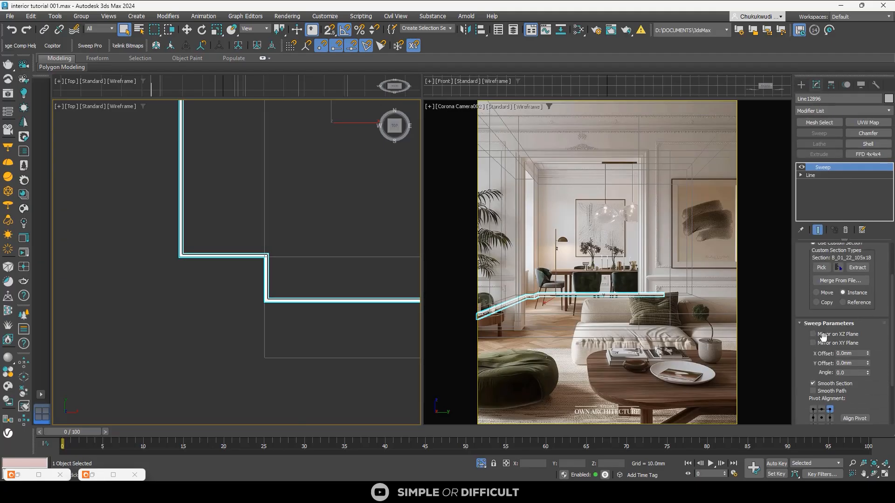
pyautogui.click(813, 334)
pyautogui.scroll(5, 244, 206)
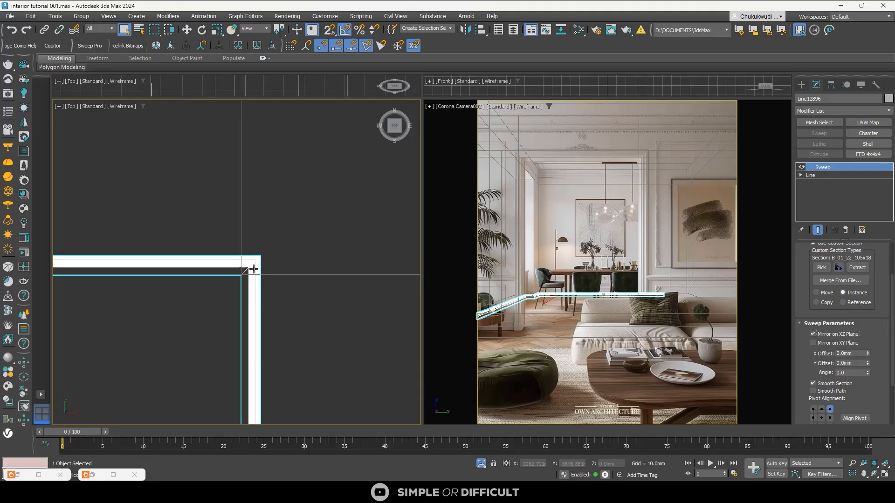
pyautogui.scroll(-5, 244, 206)
pyautogui.keyDown('alt'); pyautogui.moveTo(244, 207); pyautogui.dragTo(205, 198, button='middle'); pyautogui.keyUp('alt')
pyautogui.scroll(-5, 195, 195)
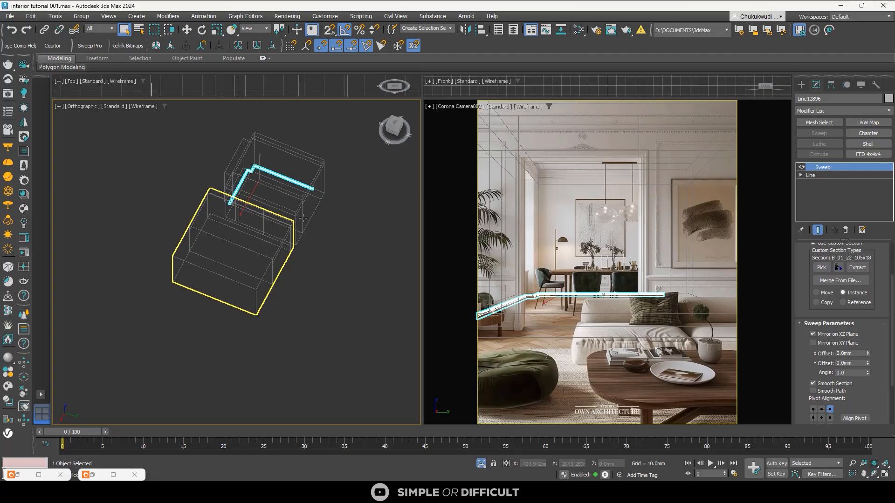
# Copy the Sweep modifier from the back room's baseboard and paste it onto the straight front room line
pyautogui.rightClick(834, 168)
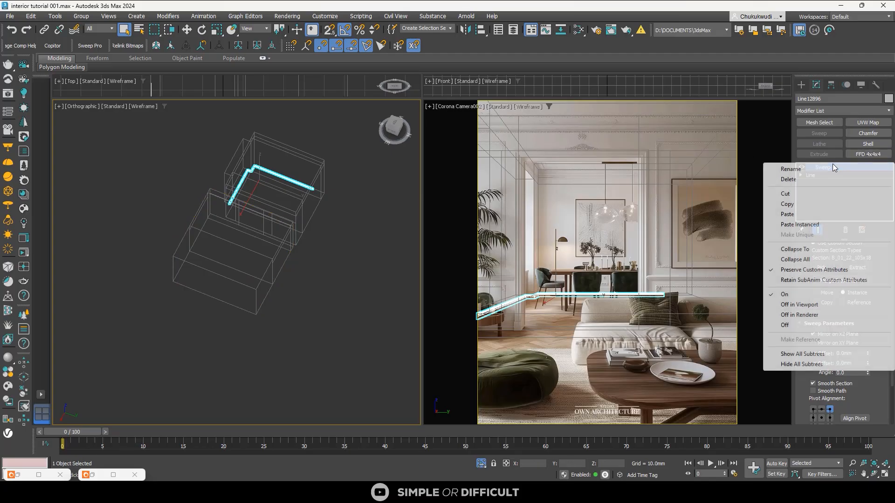
pyautogui.click(794, 205)
pyautogui.scroll(5, 225, 235)
pyautogui.click(209, 185)
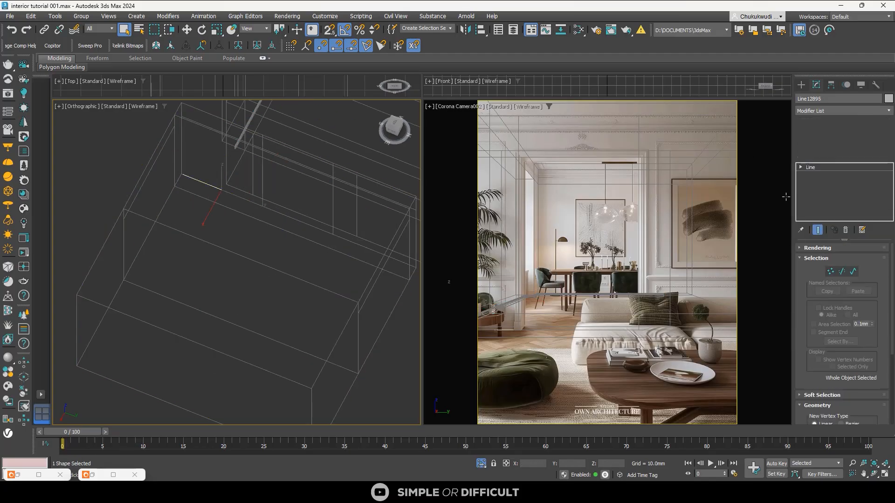
pyautogui.rightClick(803, 195)
pyautogui.click(837, 202)
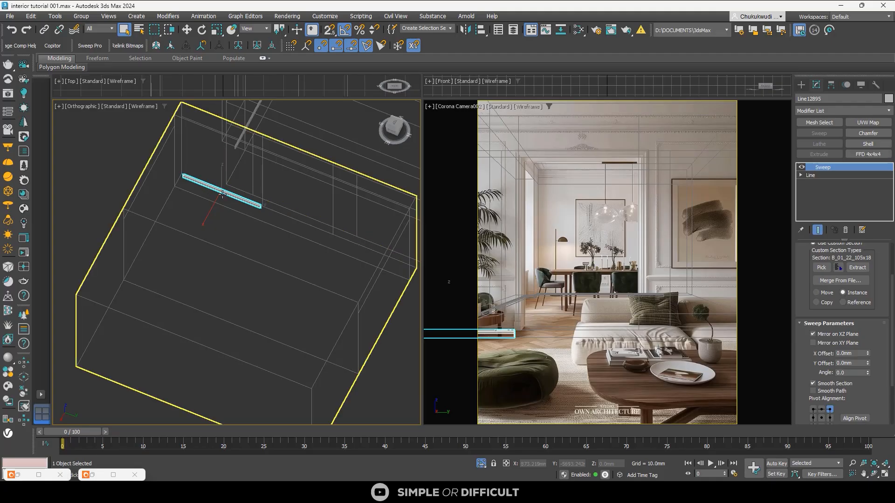
pyautogui.scroll(4, 216, 179)
pyautogui.scroll(-4, 253, 199)
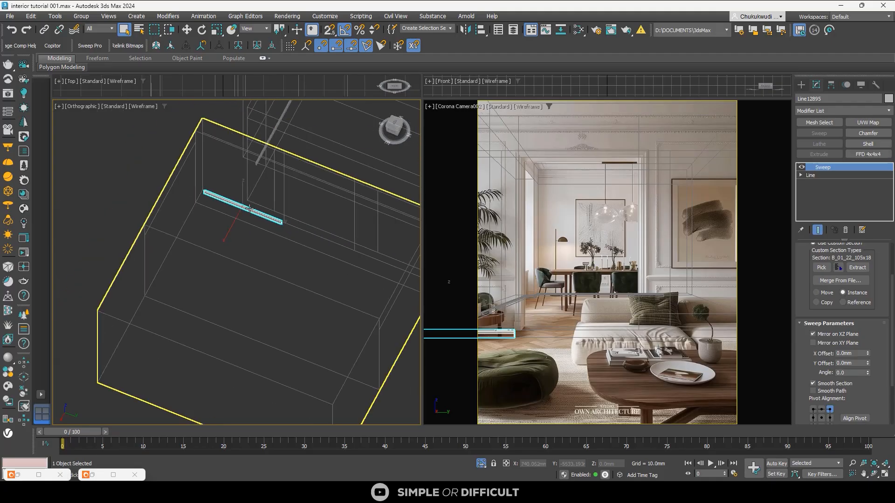
# Turn off Mirror on XZ Plane in the front room baseboard's Sweep and check its end profile up close
pyautogui.keyDown('alt'); pyautogui.moveTo(253, 200); pyautogui.dragTo(321, 176, button='middle'); pyautogui.keyUp('alt')
pyautogui.scroll(6, 224, 215)
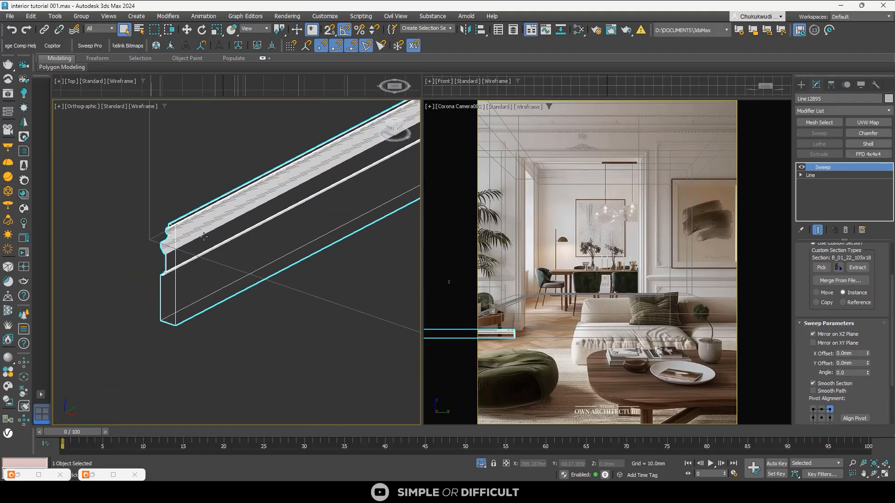
pyautogui.scroll(3, 183, 239)
pyautogui.scroll(-3, 171, 204)
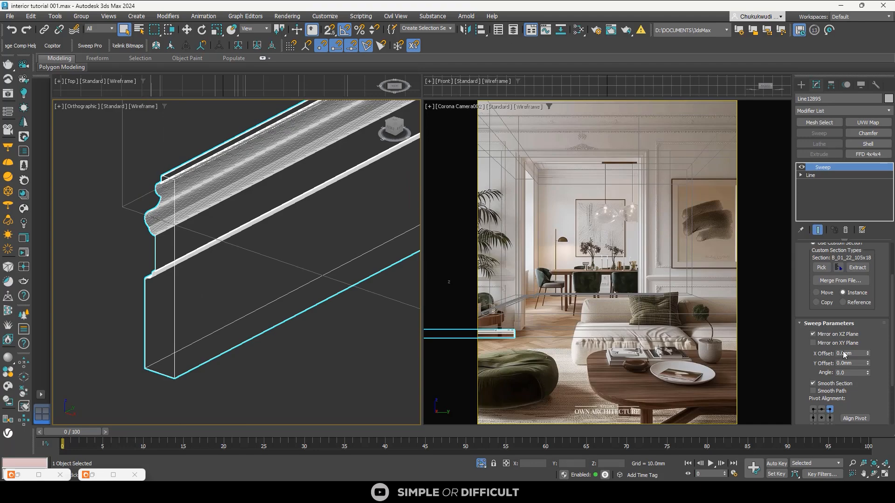
pyautogui.click(814, 334)
pyautogui.scroll(-6, 395, 133)
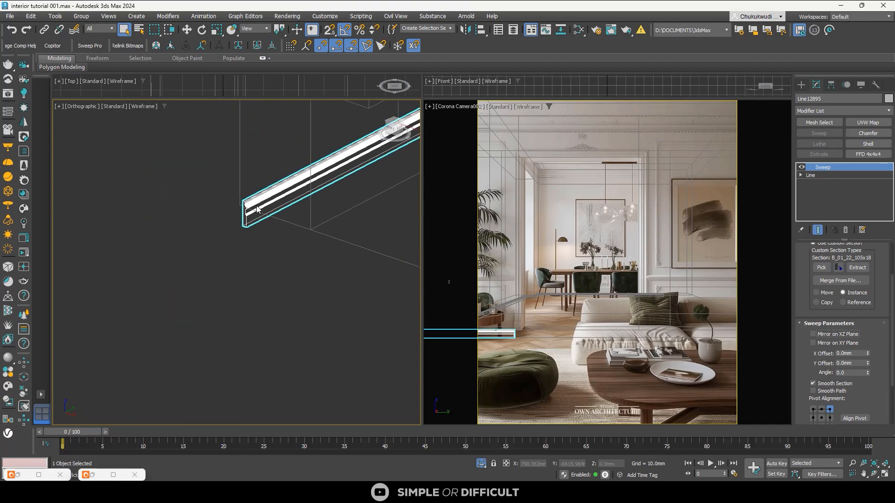
# In the Front view, raise the front room's baseboard to floor level and snap its back face to the wall
pyautogui.click(395, 133)
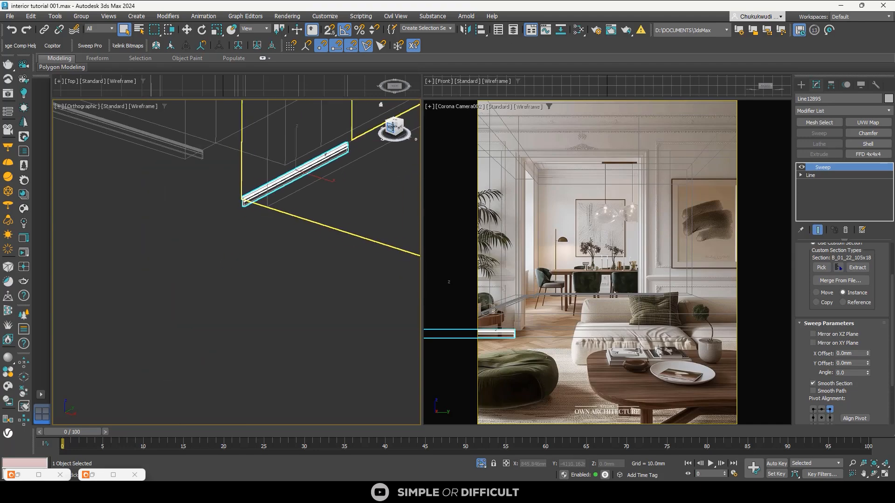
pyautogui.click(280, 243)
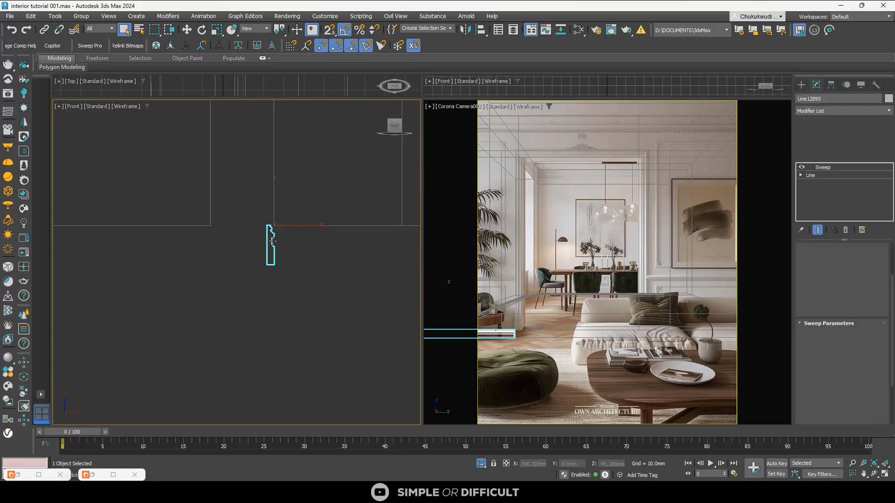
pyautogui.click(276, 250)
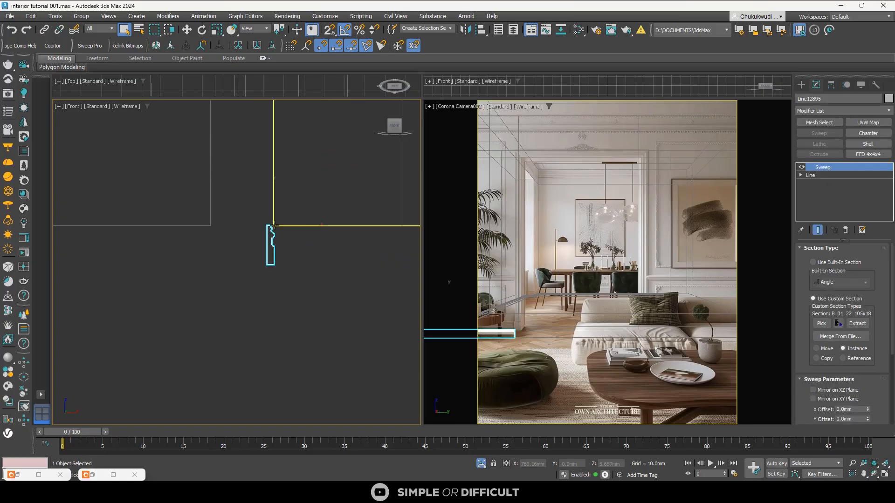
pyautogui.click(187, 30)
pyautogui.moveTo(283, 210); pyautogui.dragTo(300, 170)
pyautogui.scroll(5, 287, 198)
pyautogui.scroll(5, 276, 211)
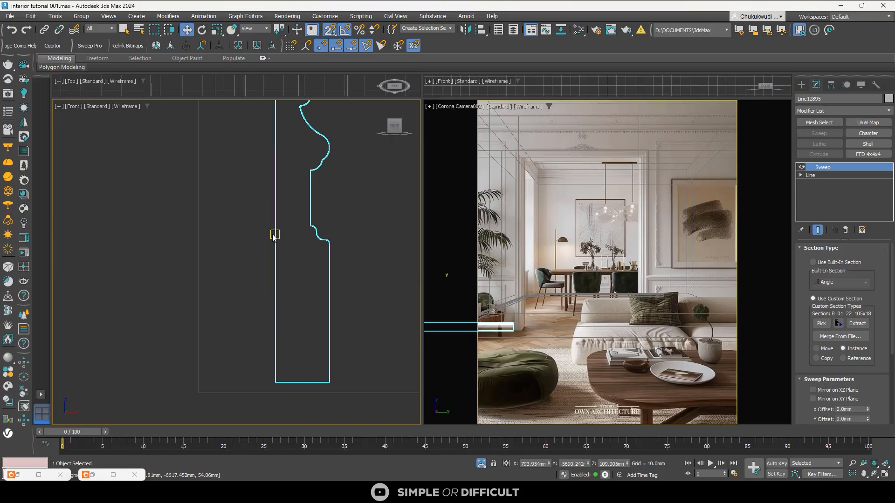
pyautogui.moveTo(276, 244); pyautogui.dragTo(201, 252)
# Raise the back room's baseboard in the Front view and snap its bottom edge to the floor line
pyautogui.scroll(-10, 306, 236)
pyautogui.moveTo(145, 243); pyautogui.dragTo(438, 250, button='middle')
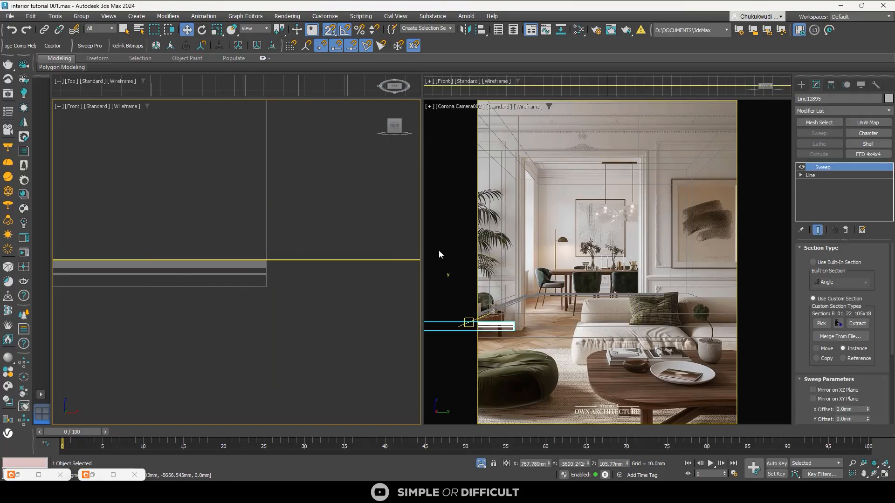
pyautogui.scroll(-5, 397, 243)
pyautogui.click(321, 258)
pyautogui.click(321, 255)
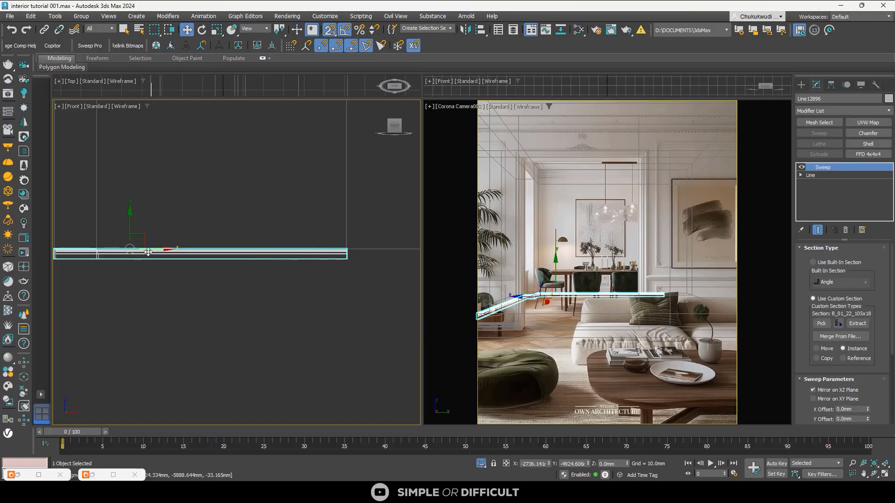
pyautogui.scroll(5, 285, 246)
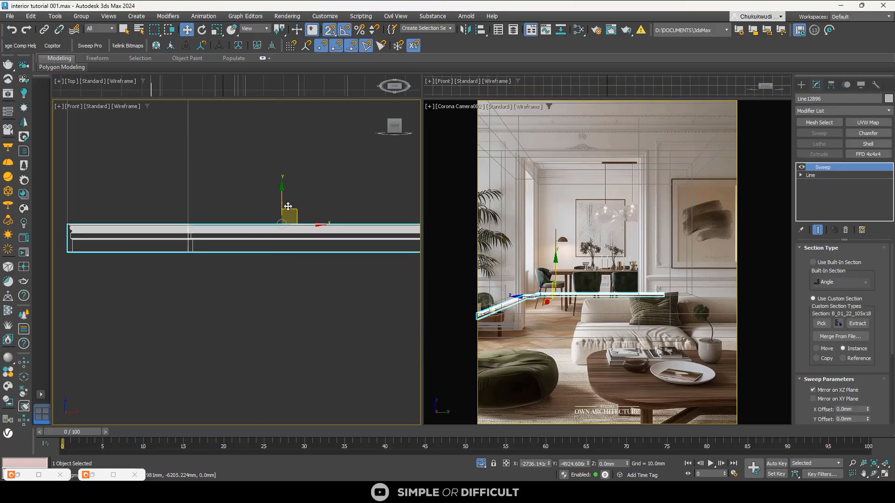
pyautogui.moveTo(281, 198); pyautogui.dragTo(281, 153)
pyautogui.press('s')
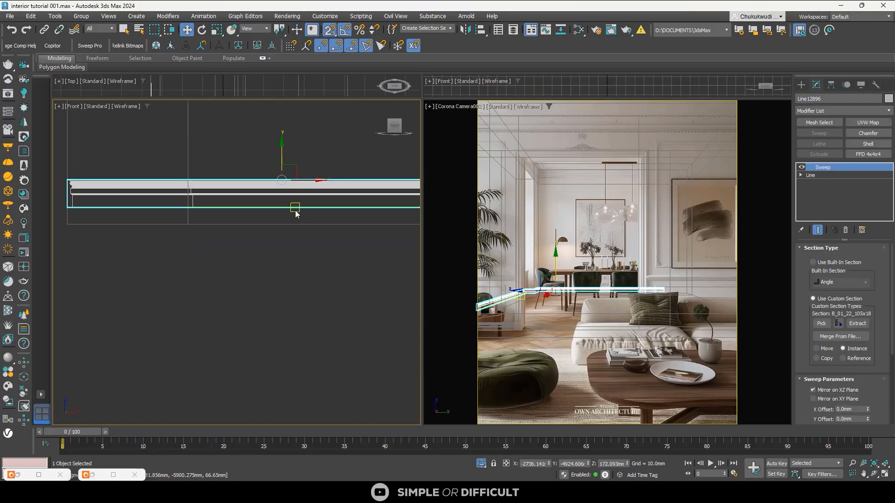
pyautogui.moveTo(294, 208); pyautogui.dragTo(290, 223)
pyautogui.scroll(-5, 233, 223)
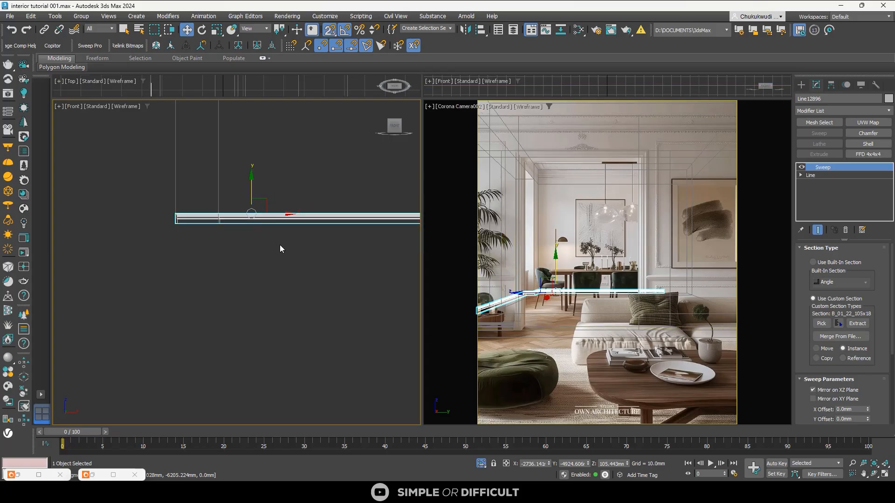
pyautogui.keyDown('alt'); pyautogui.moveTo(280, 245); pyautogui.dragTo(199, 220, button='middle'); pyautogui.keyUp('alt')
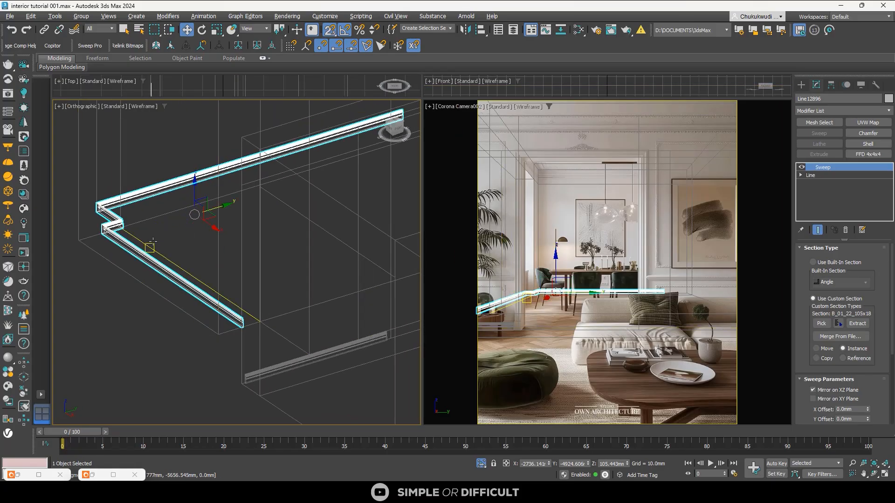
# Exit isolation and start an interactive Corona render of Corona Camera002 in a maximized frame buffer
pyautogui.click(806, 85)
pyautogui.scroll(-8, 252, 144)
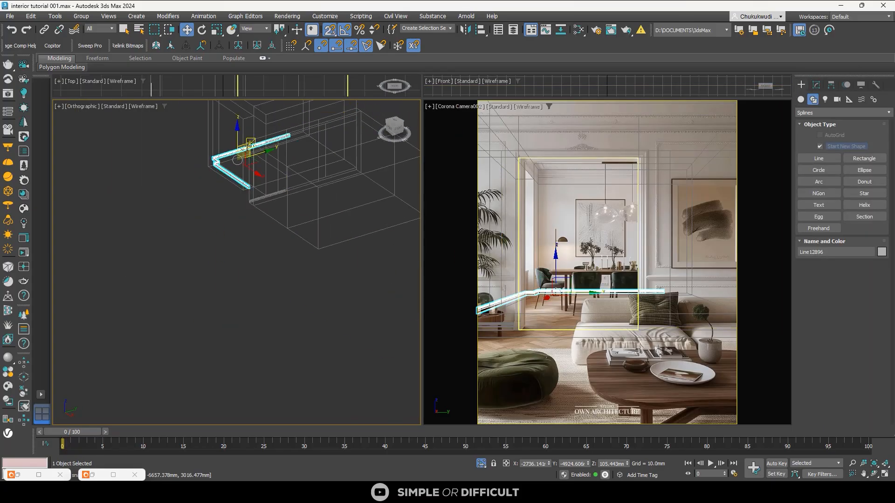
pyautogui.click(220, 233)
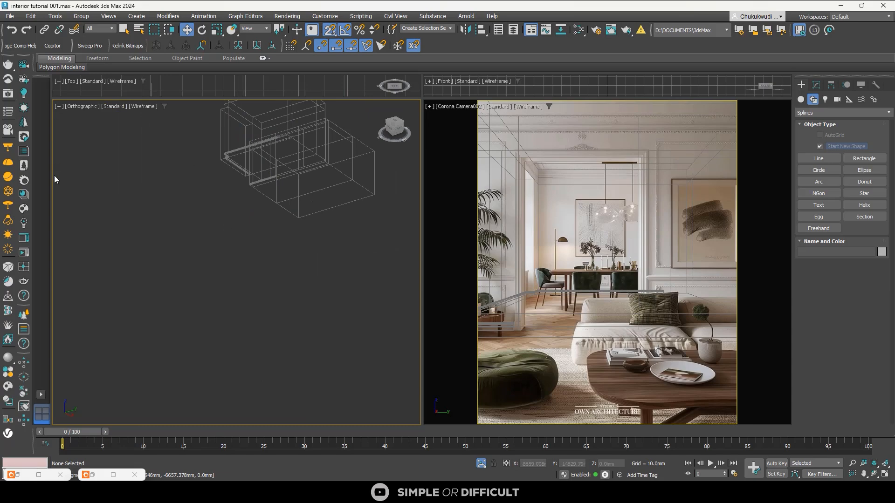
pyautogui.click(23, 239)
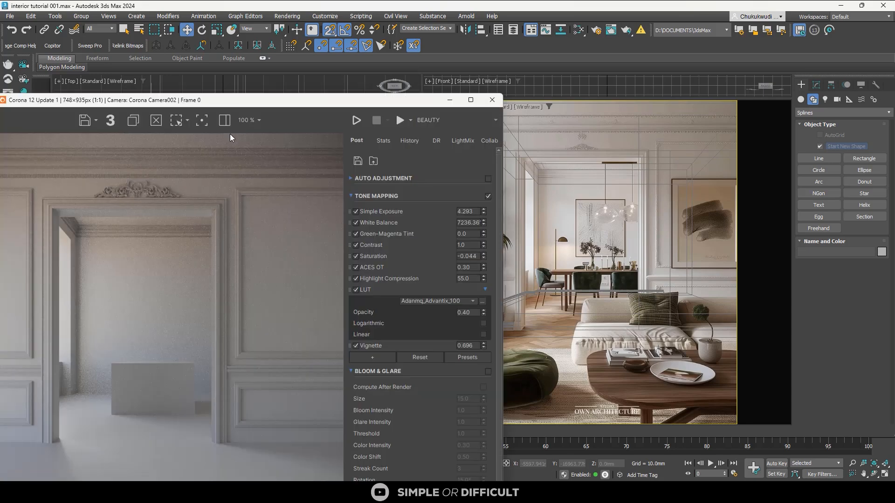
pyautogui.moveTo(246, 105); pyautogui.dragTo(316, 30)
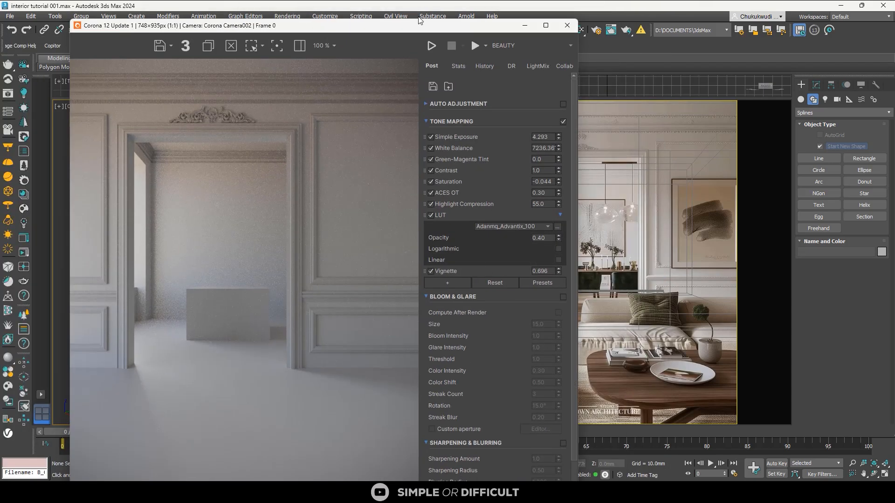
pyautogui.moveTo(413, 26); pyautogui.dragTo(236, 15)
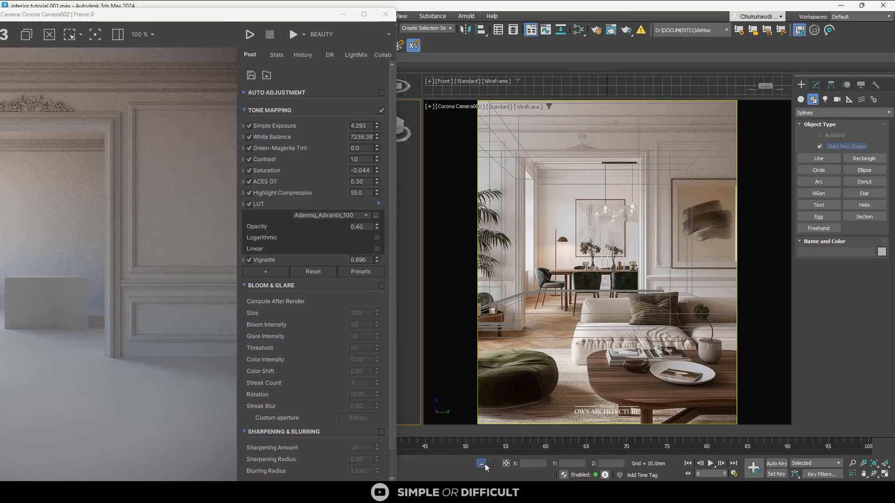
pyautogui.moveTo(292, 23); pyautogui.dragTo(655, 21)
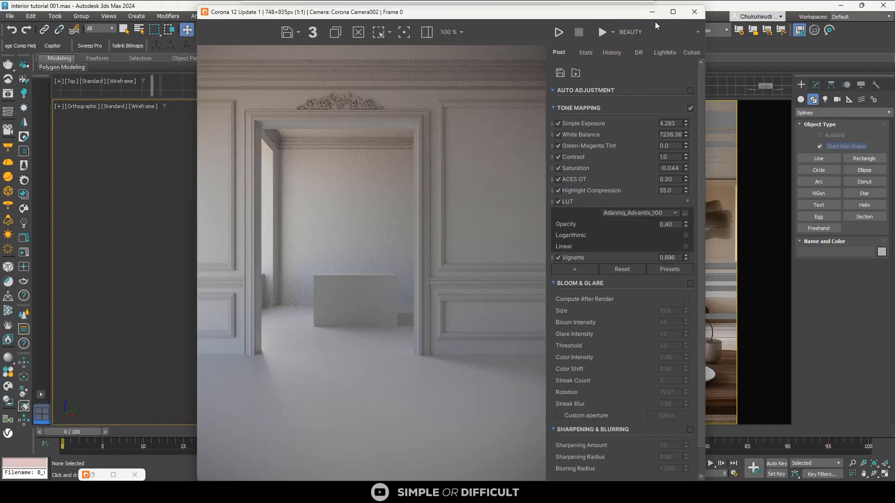
pyautogui.doubleClick(597, 24)
pyautogui.click(749, 24)
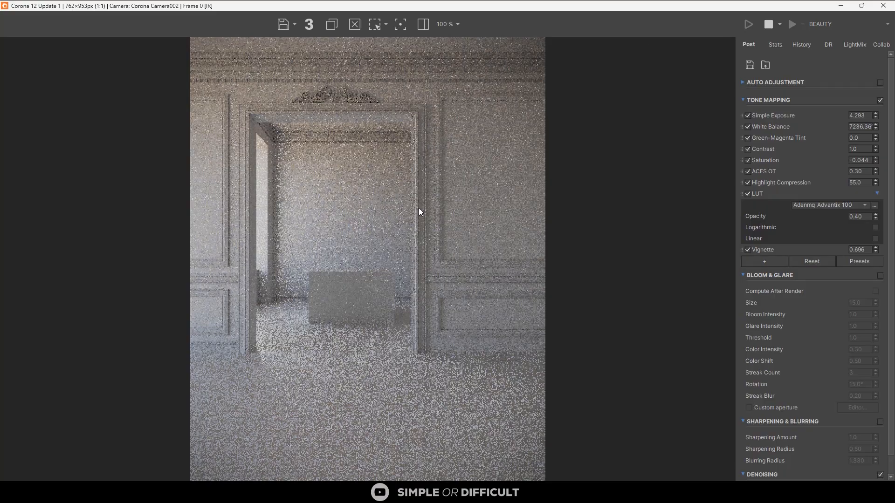
# Examine the baseboards at the door frame and in the back room close up in the interactive render
pyautogui.scroll(4, 185, 345)
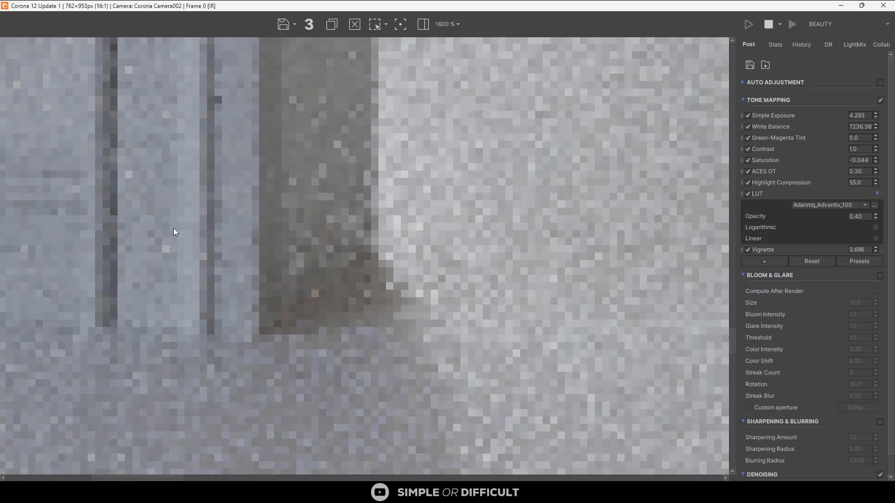
pyautogui.scroll(-2, 221, 216)
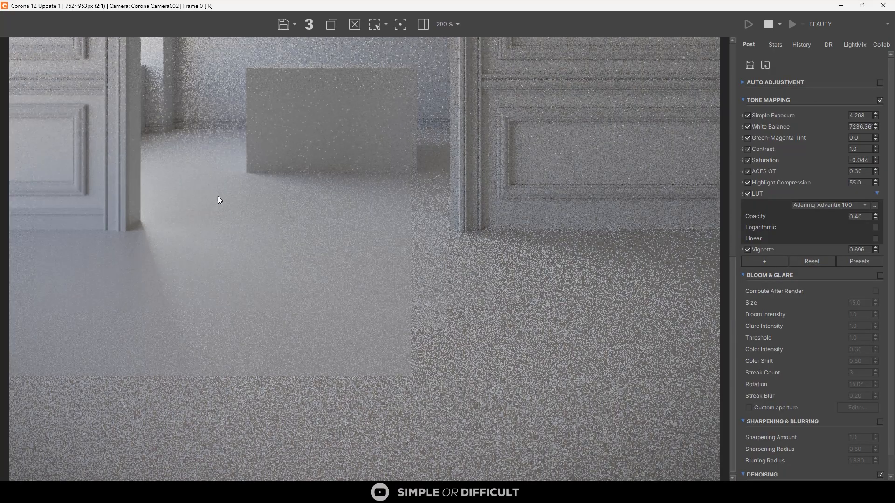
pyautogui.scroll(-1, 218, 199)
pyautogui.scroll(3, 239, 279)
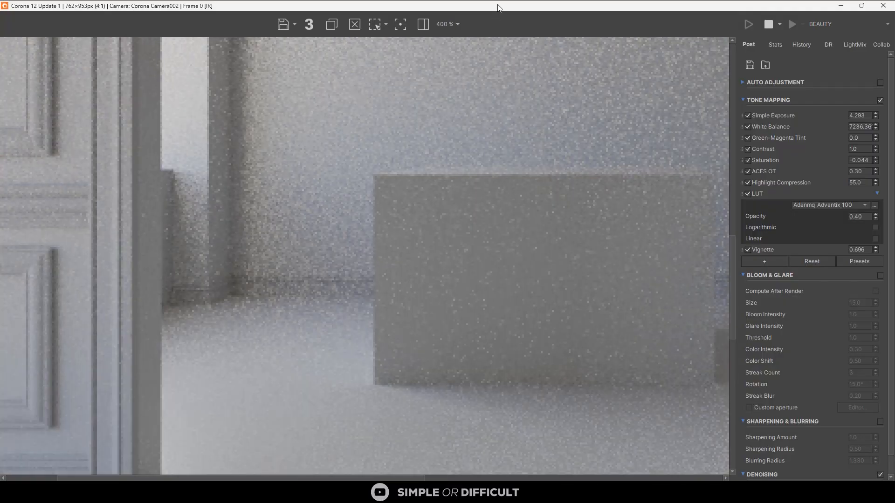
pyautogui.scroll(-1, 298, 240)
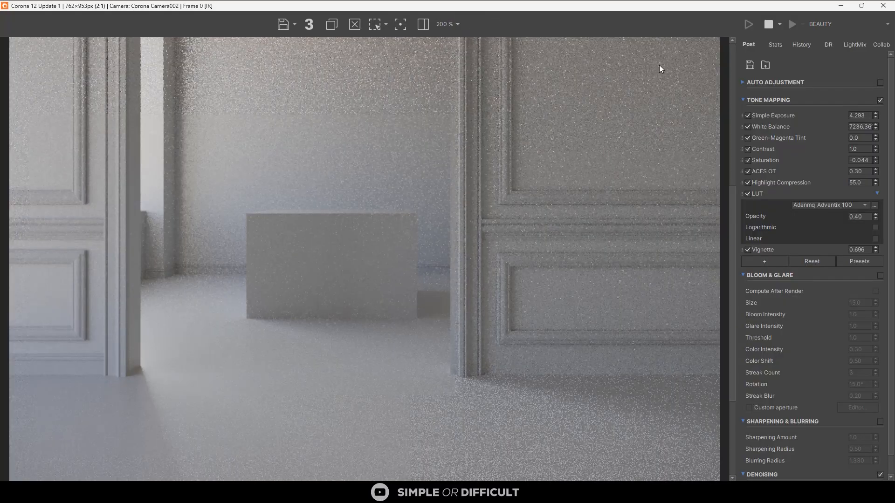
pyautogui.moveTo(502, 8); pyautogui.dragTo(243, 29)
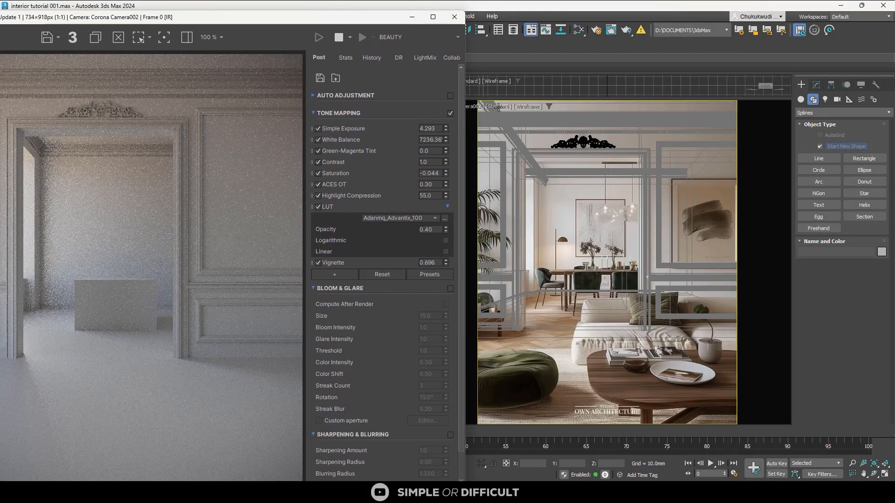
# Enable 2D Pan Zoom Mode in the Corona camera view and select the front room's baseboard beside the doorway
pyautogui.click(475, 106)
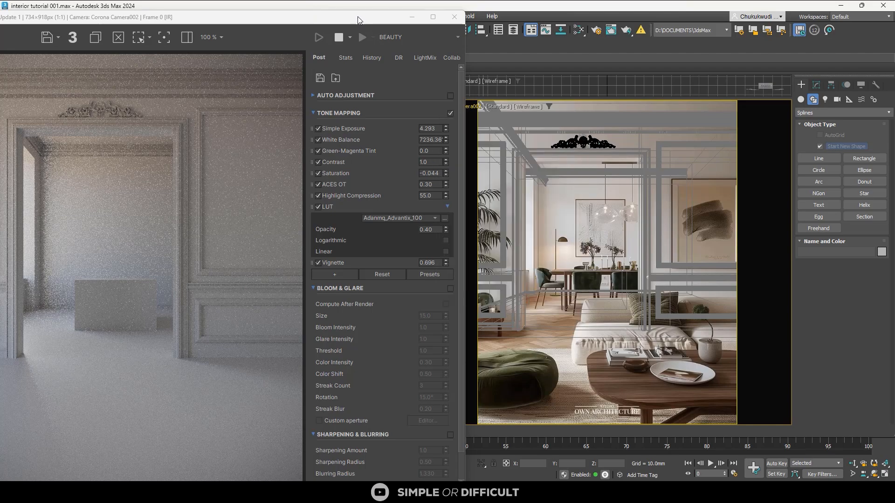
pyautogui.moveTo(295, 21); pyautogui.dragTo(244, 10)
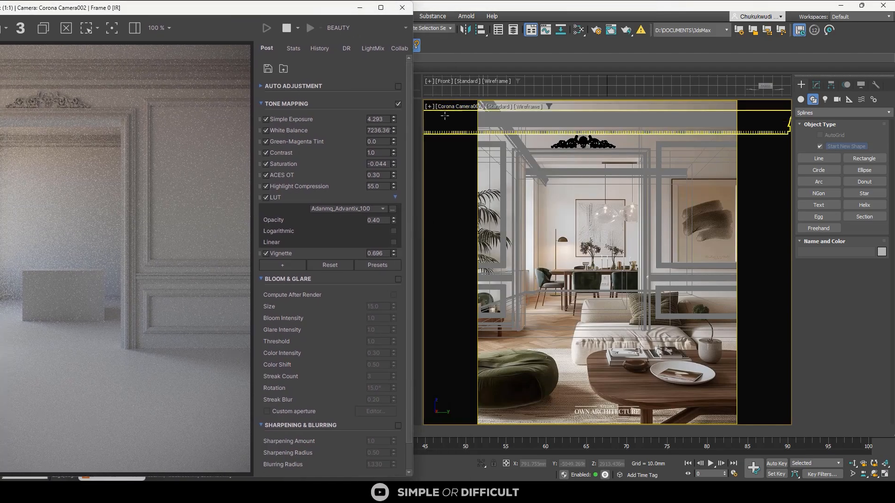
pyautogui.click(429, 106)
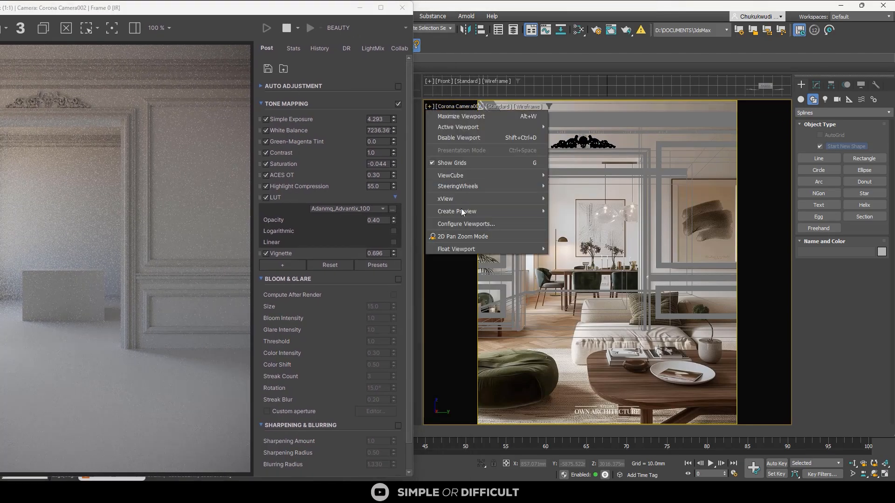
pyautogui.click(462, 235)
pyautogui.scroll(10, 598, 340)
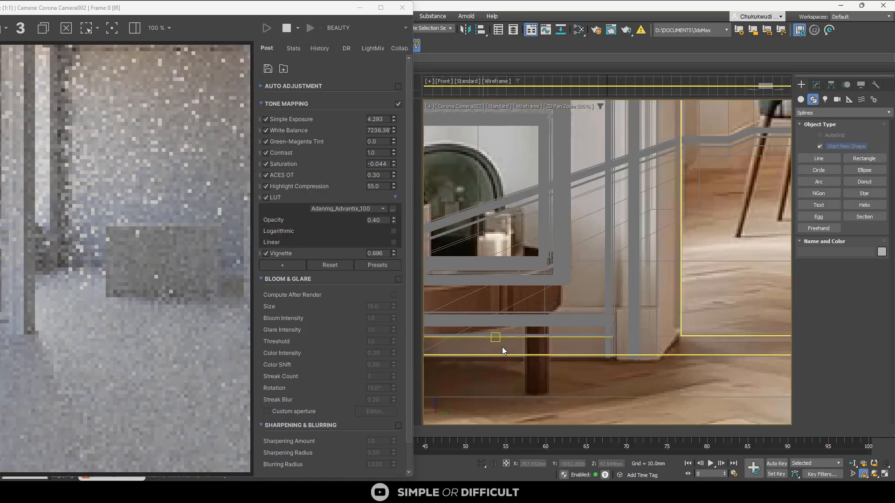
pyautogui.click(599, 312)
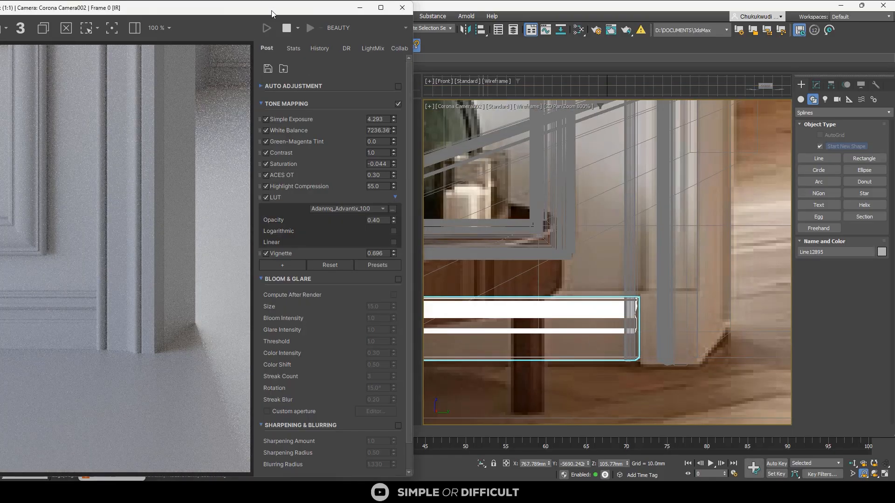
# Set the front room baseboard's profile length to 120 mm in Sweep Profile
pyautogui.moveTo(268, 8); pyautogui.dragTo(345, 100)
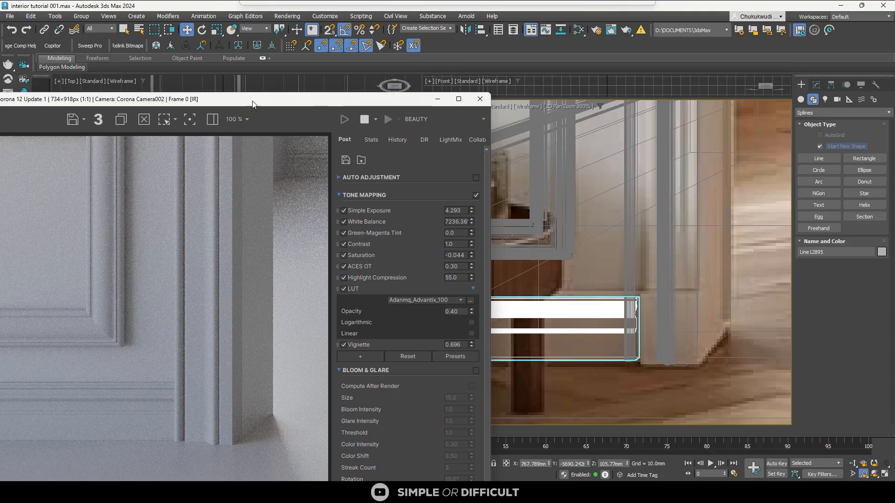
pyautogui.click(92, 48)
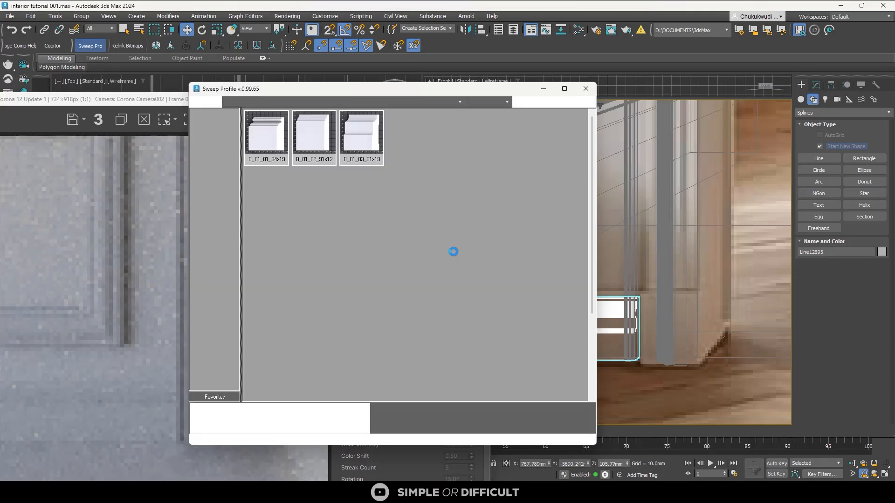
pyautogui.moveTo(364, 89); pyautogui.dragTo(253, 43)
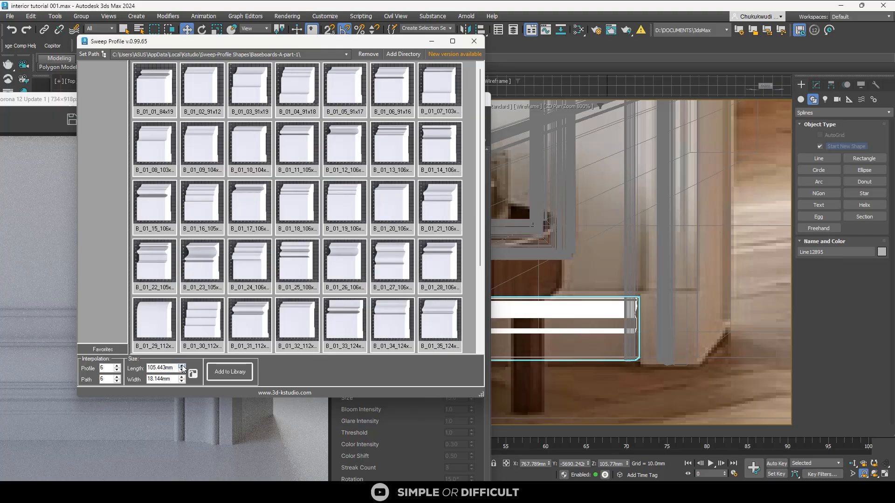
pyautogui.click(182, 366)
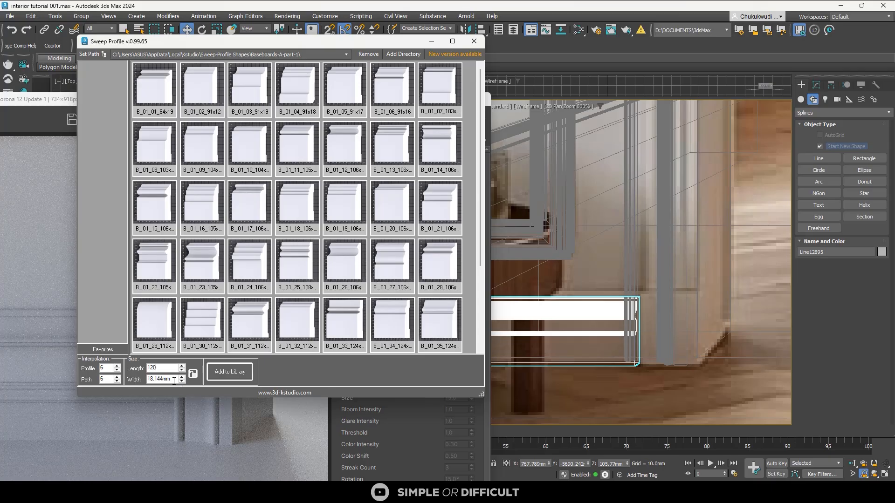
pyautogui.press('Return')
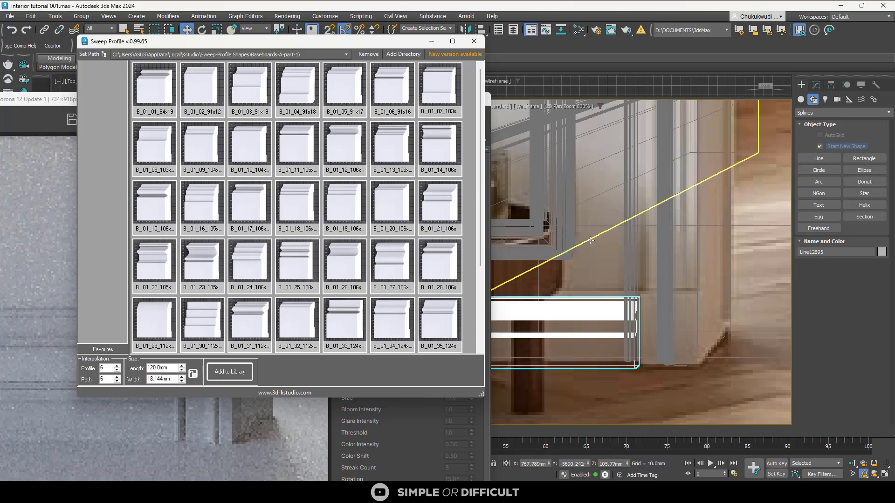
# Raise the front room baseboard in the Front view so its underside sits on the floor line
pyautogui.moveTo(309, 44); pyautogui.dragTo(677, 73)
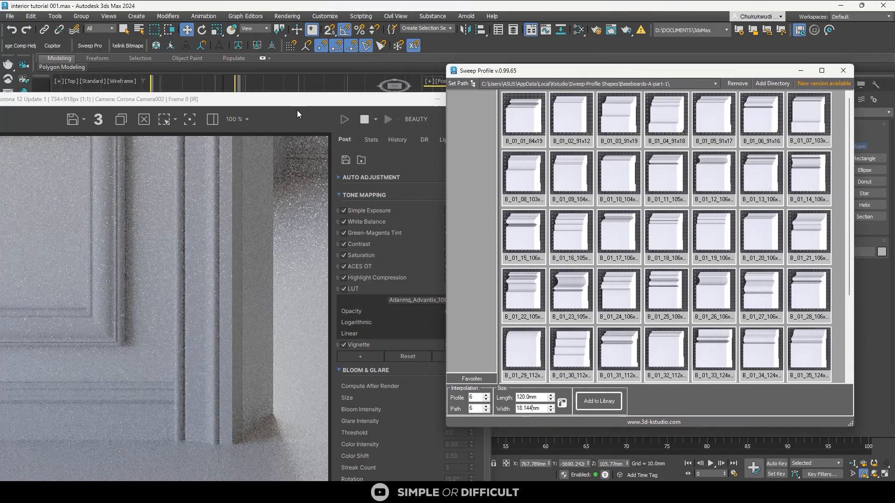
pyautogui.moveTo(295, 102); pyautogui.dragTo(703, 84)
pyautogui.moveTo(299, 162); pyautogui.dragTo(214, 219, button='middle')
pyautogui.moveTo(456, 83); pyautogui.dragTo(518, 79)
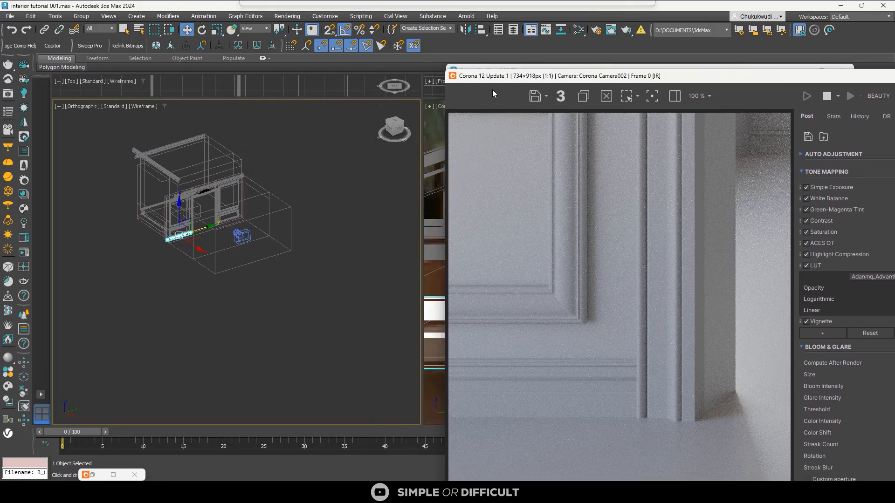
pyautogui.click(389, 130)
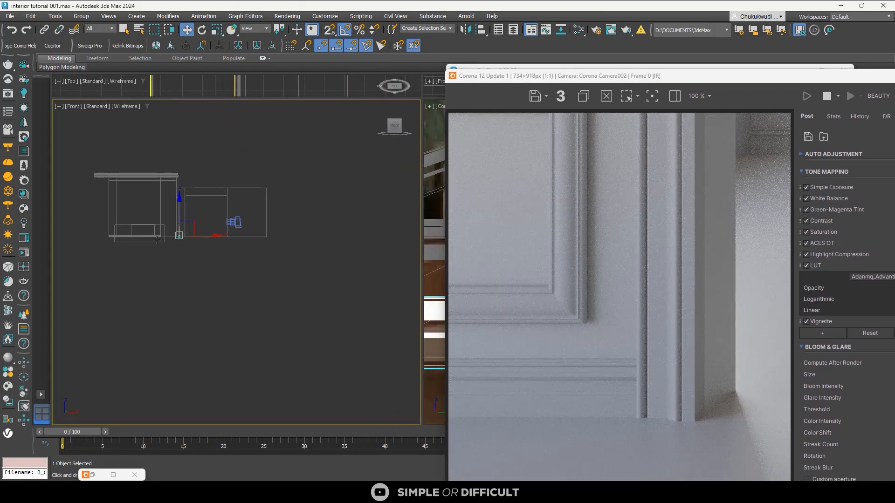
pyautogui.scroll(10, 233, 233)
pyautogui.moveTo(227, 203); pyautogui.dragTo(261, 320, button='middle')
pyautogui.scroll(-2, 261, 320)
pyautogui.moveTo(268, 221); pyautogui.dragTo(266, 201)
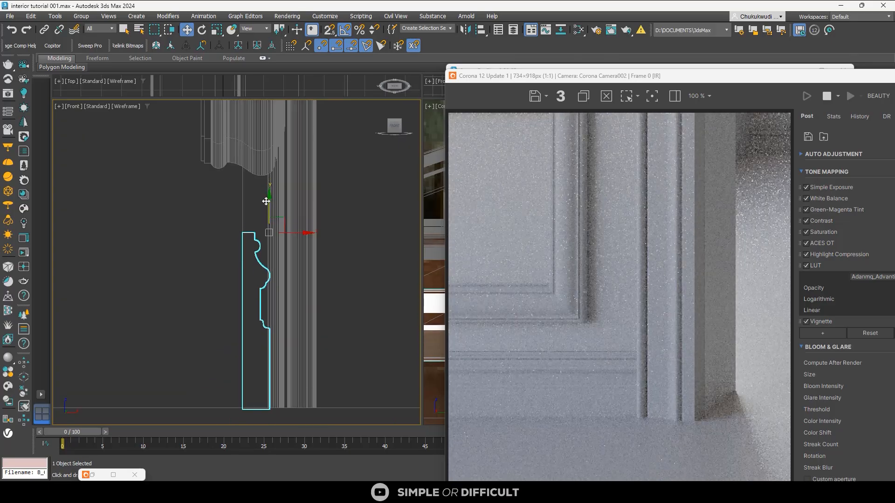
pyautogui.scroll(7, 258, 418)
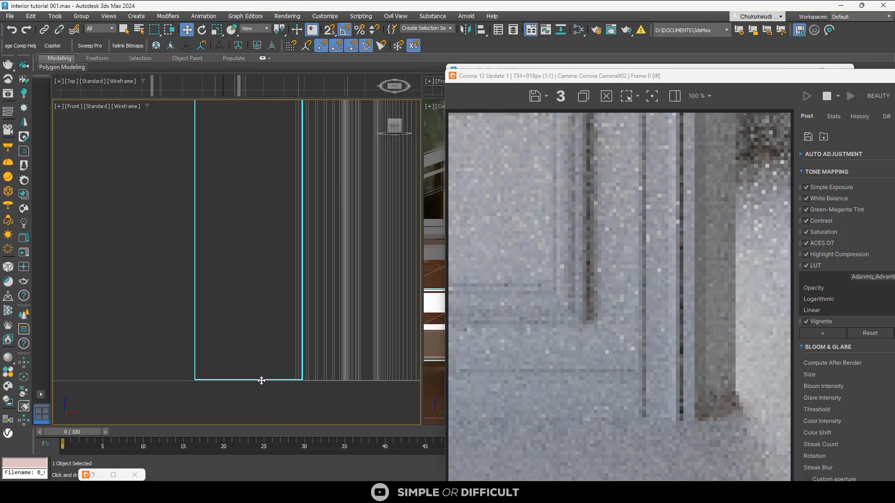
pyautogui.scroll(-3, 317, 333)
pyautogui.scroll(-6, 318, 333)
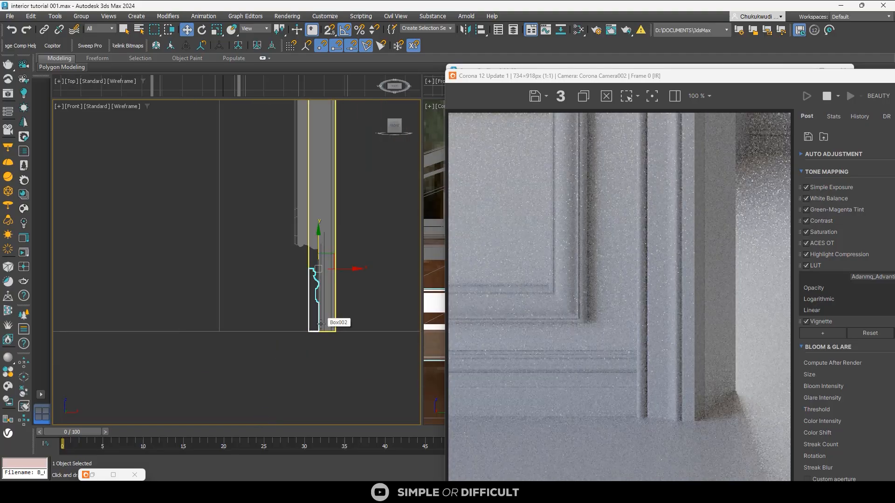
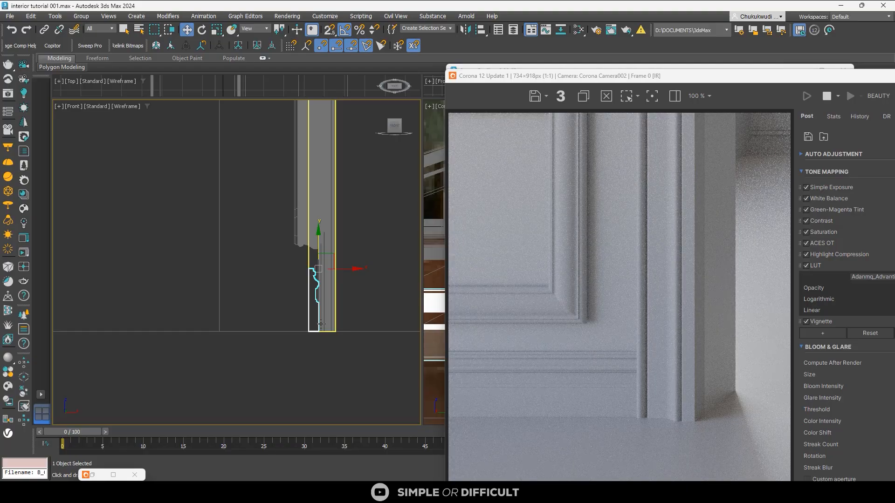
# Set the back room baseboard's profile length to 120 mm in Sweep Profile and close the tool
pyautogui.scroll(-10, 285, 282)
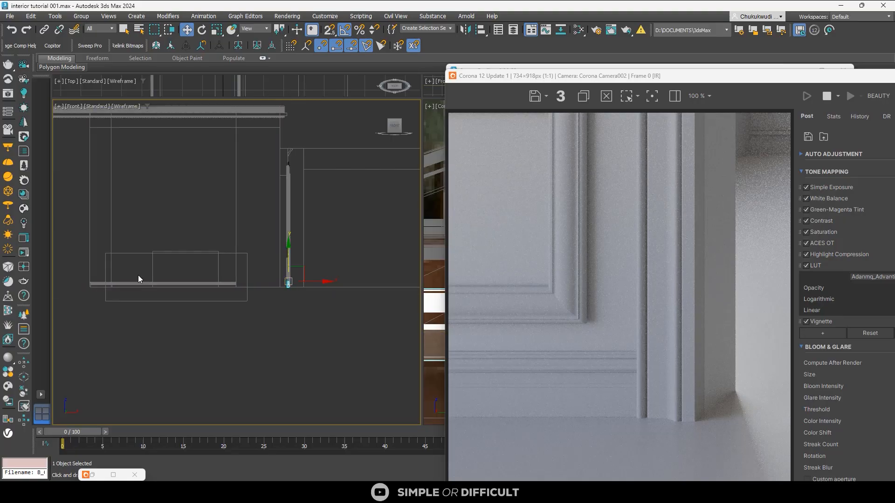
pyautogui.scroll(3, 138, 280)
pyautogui.click(162, 289)
pyautogui.scroll(-3, 163, 289)
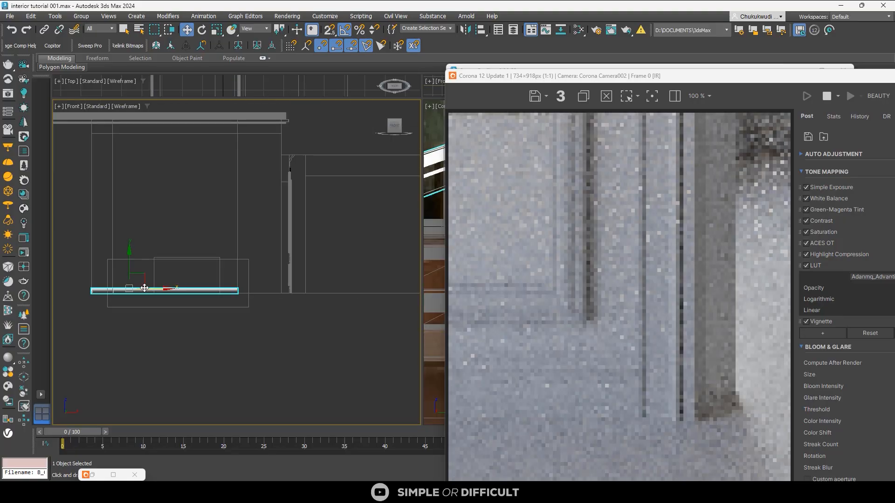
pyautogui.click(90, 45)
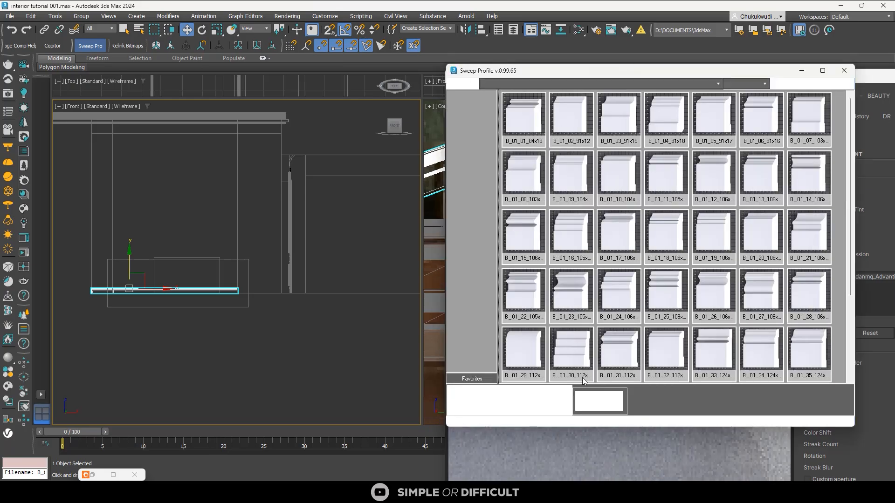
pyautogui.doubleClick(531, 397)
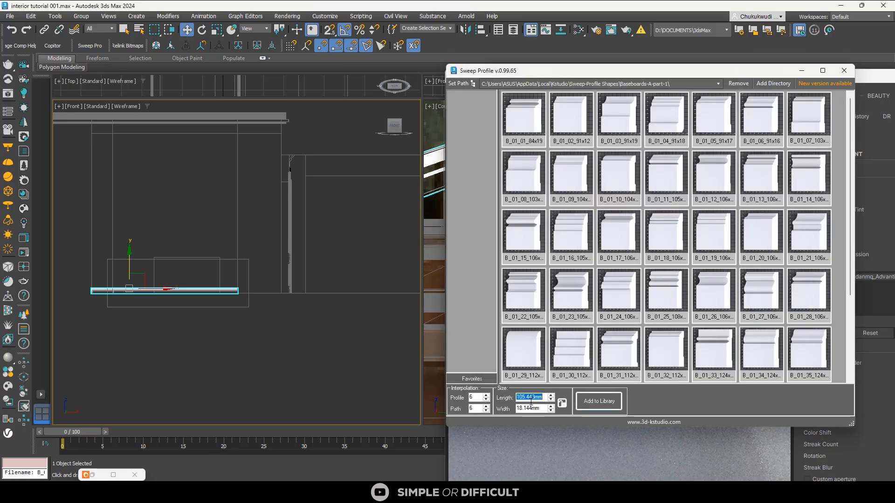
pyautogui.press('Return')
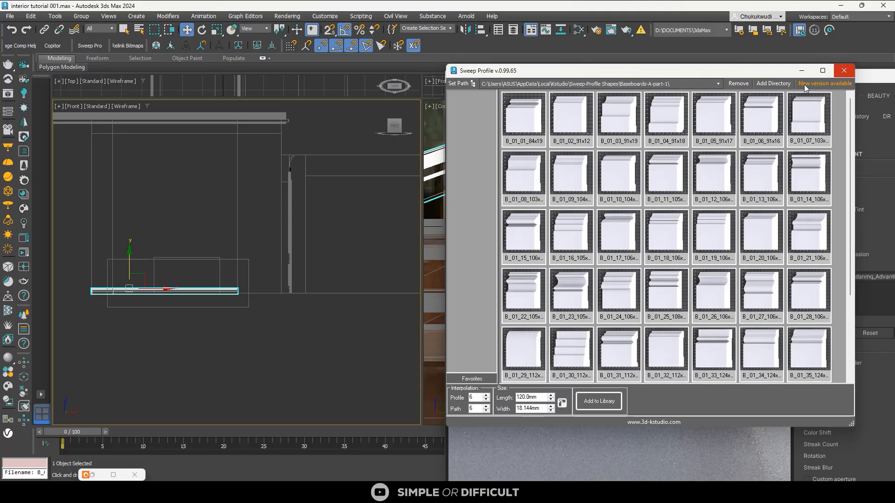
pyautogui.click(844, 70)
# Raise the back room baseboard in the Front view until its underside meets the floor line, and deselect it
pyautogui.scroll(4, 144, 248)
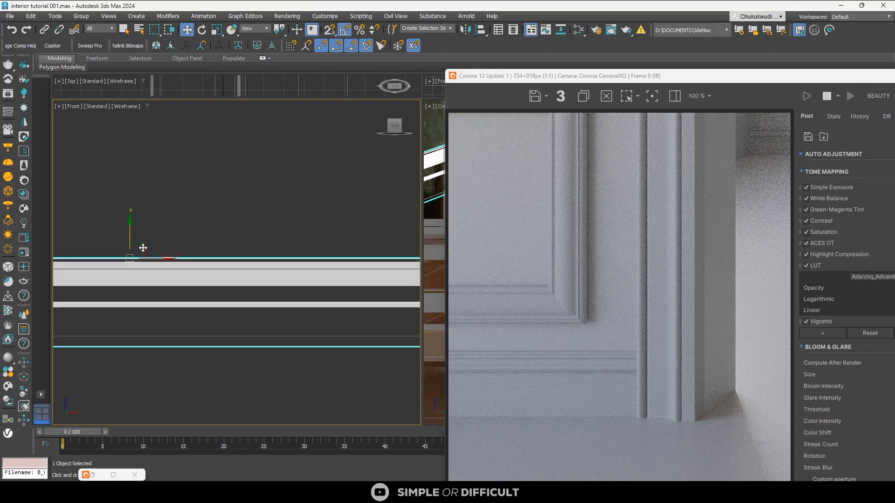
pyautogui.moveTo(132, 234); pyautogui.dragTo(143, 218, button='middle')
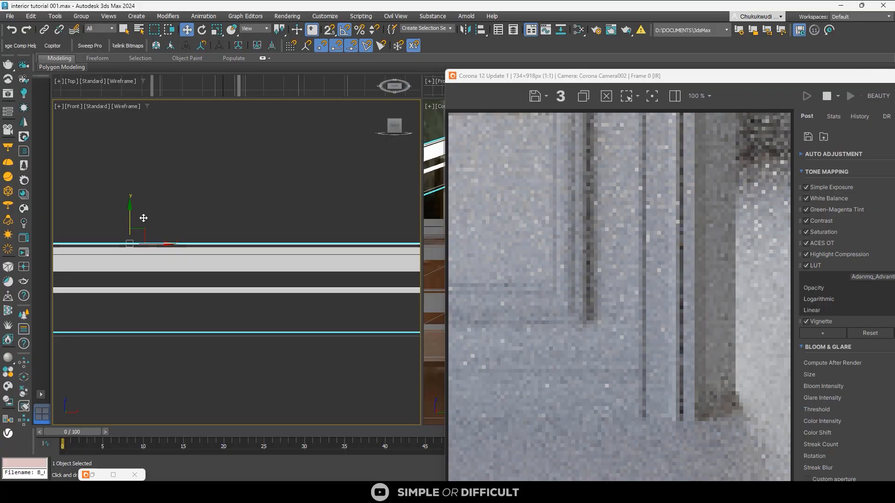
pyautogui.scroll(-2, 144, 219)
pyautogui.scroll(-4, 208, 207)
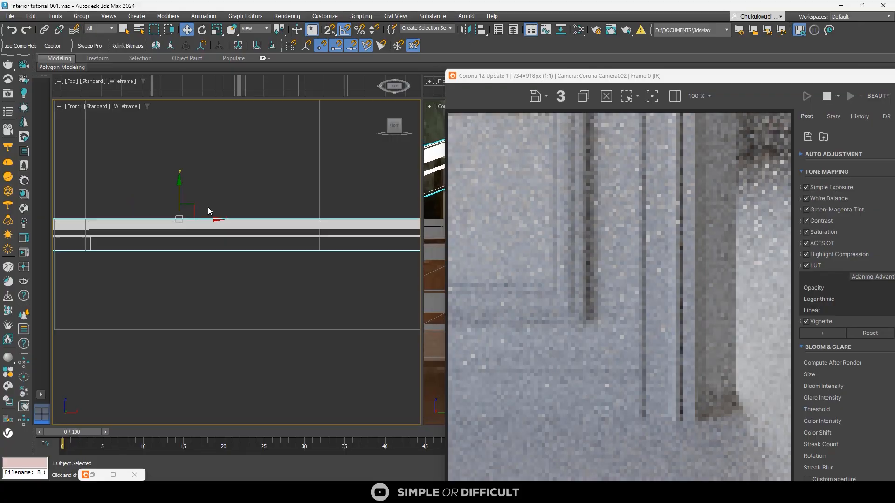
pyautogui.click(220, 245)
# Turn off 2D Pan Zoom Mode in the Corona Camera002 view so the interactive render covers the full frame
pyautogui.scroll(-2, 592, 251)
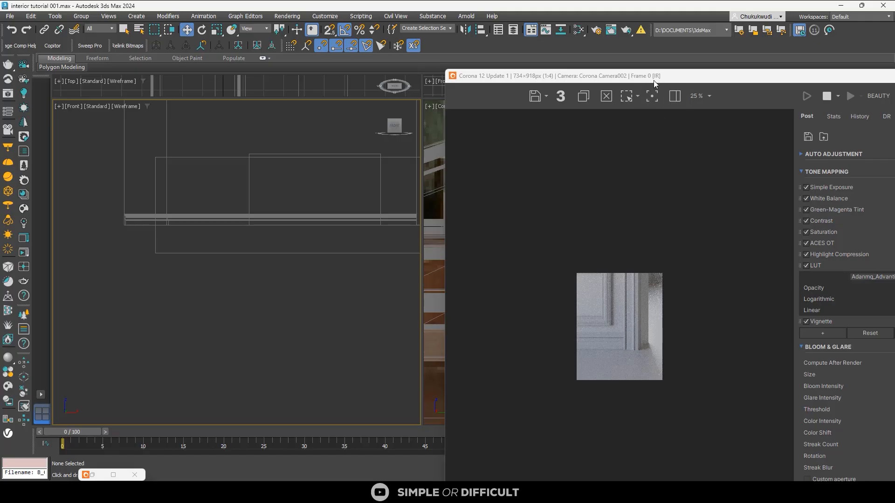
pyautogui.moveTo(659, 78); pyautogui.dragTo(158, 94)
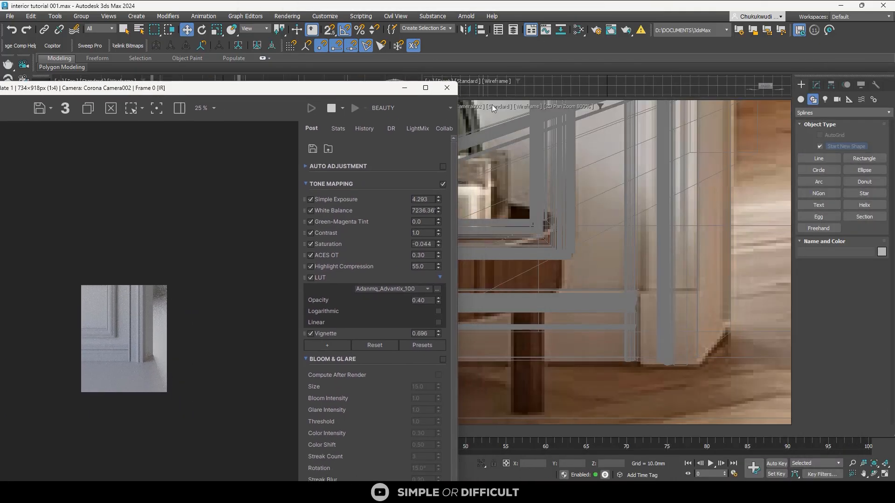
pyautogui.click(569, 106)
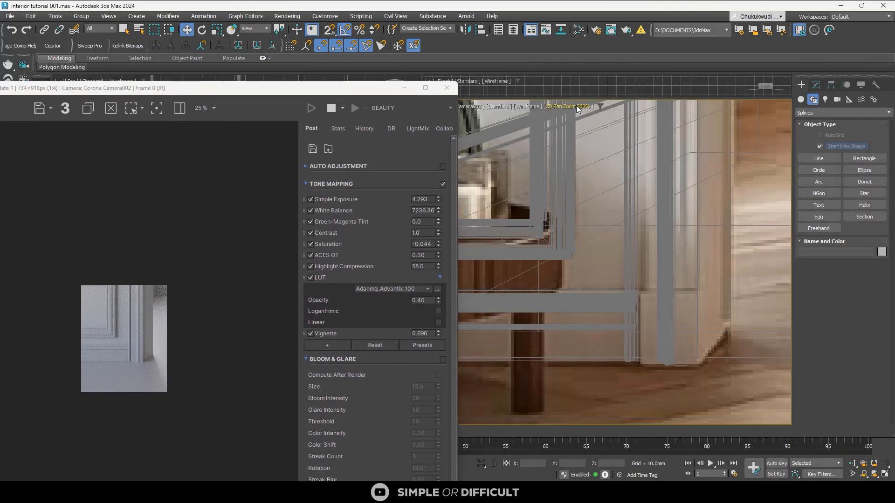
pyautogui.moveTo(358, 88); pyautogui.dragTo(353, 24)
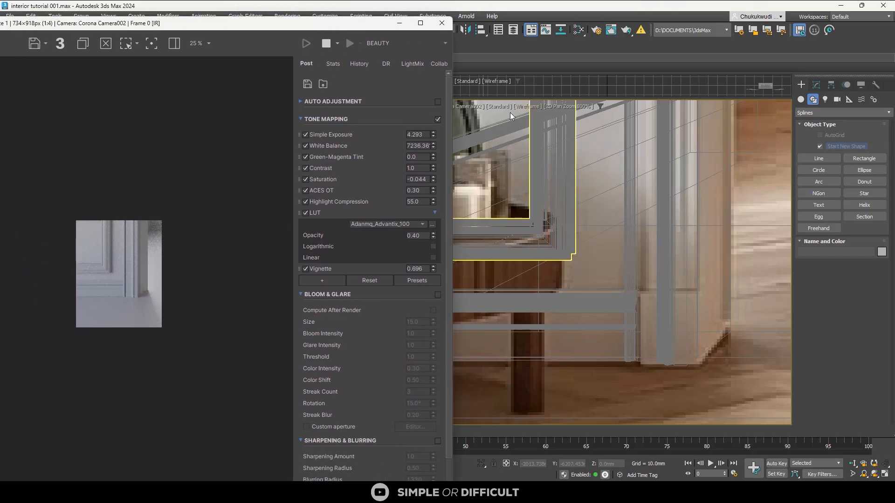
pyautogui.click(473, 107)
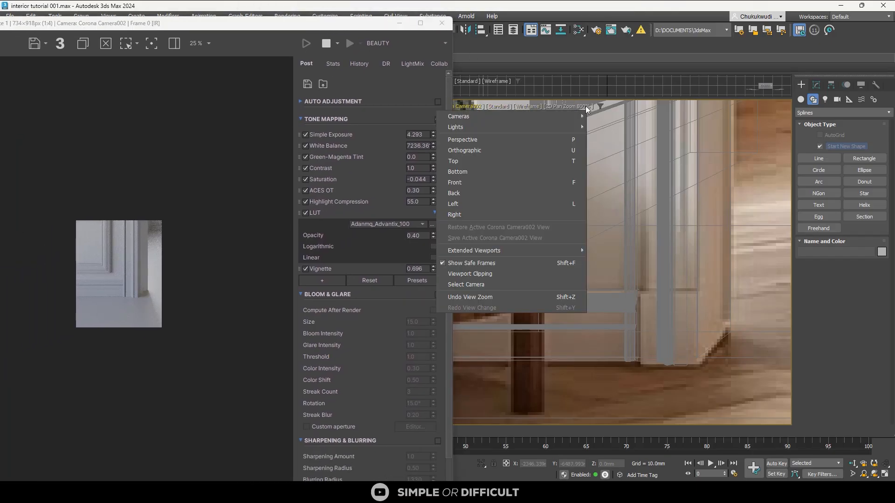
pyautogui.click(585, 106)
pyautogui.click(582, 106)
pyautogui.click(593, 116)
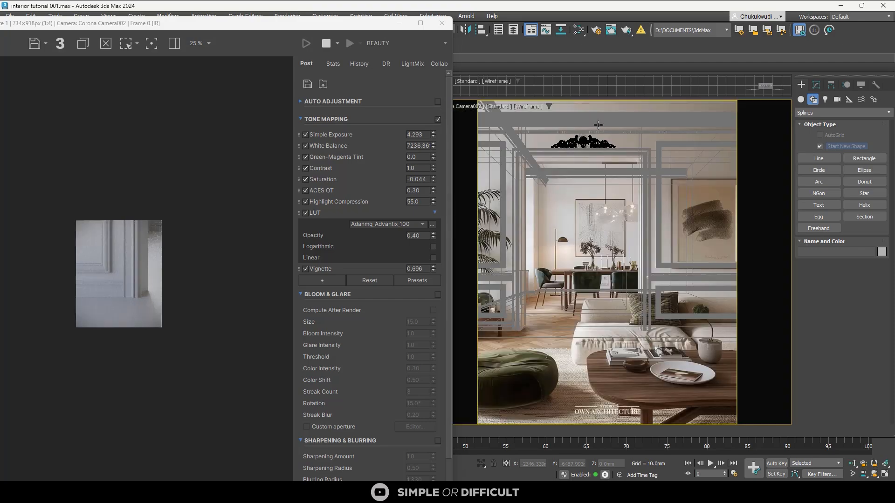
pyautogui.scroll(2, 108, 258)
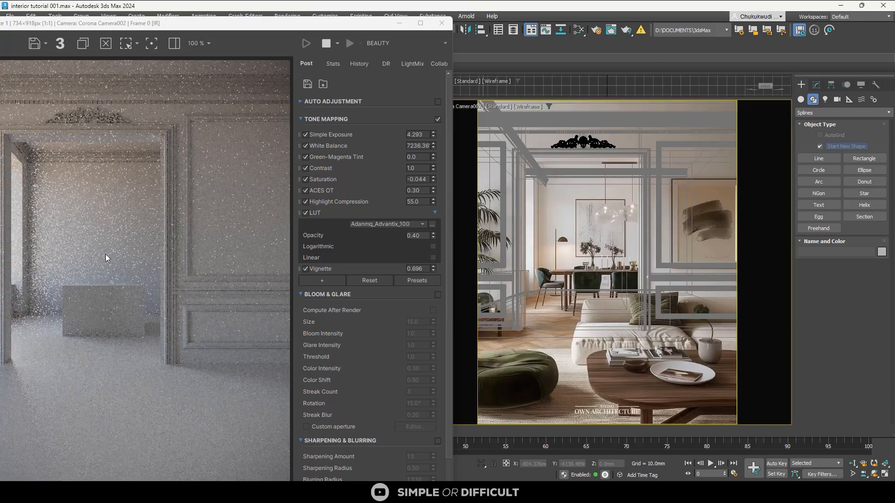
# Delete the box standing in the back room and view the whole interactive render
pyautogui.click(578, 270)
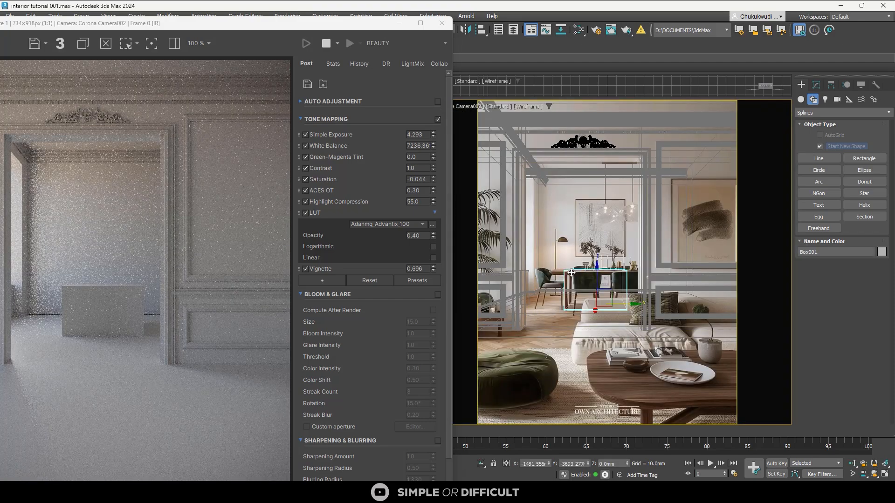
pyautogui.press('Delete')
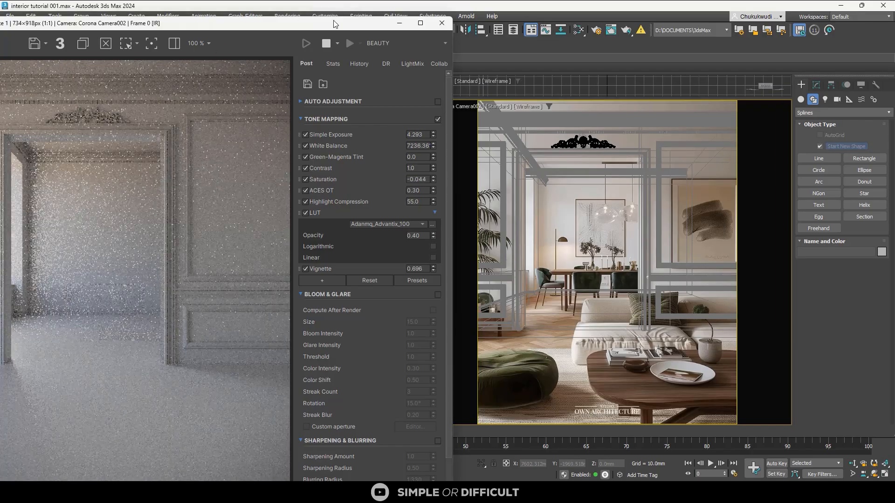
pyautogui.moveTo(237, 27); pyautogui.dragTo(403, 21)
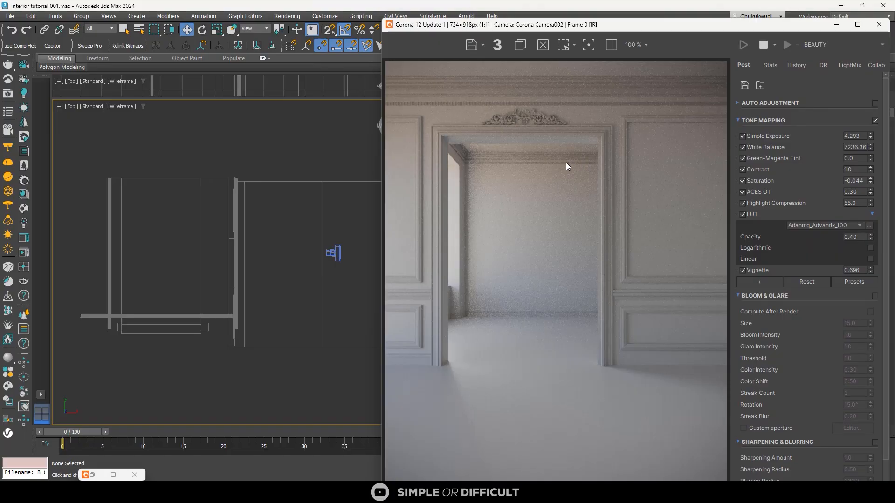
pyautogui.scroll(-1, 532, 163)
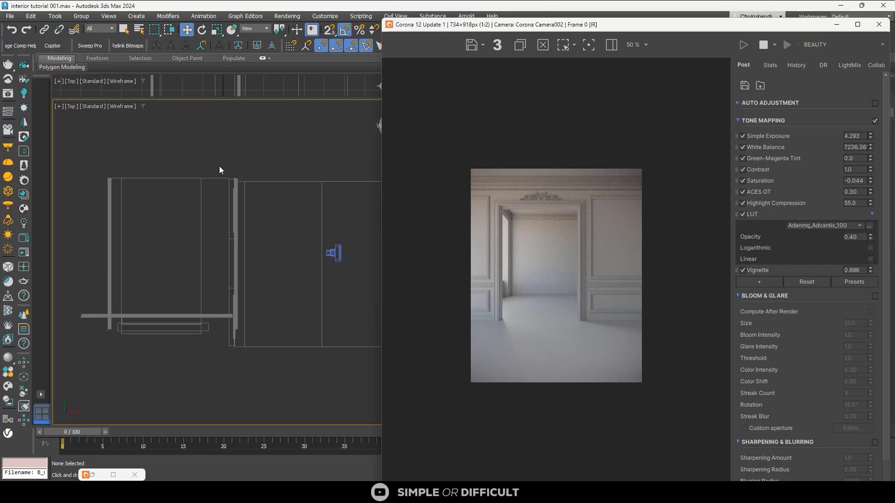
# Draw a plane about 20436 mm long and 13205 mm wide across the rooms in the Top view
pyautogui.scroll(-3, 219, 166)
pyautogui.moveTo(499, 41); pyautogui.dragTo(374, 41)
pyautogui.click(800, 100)
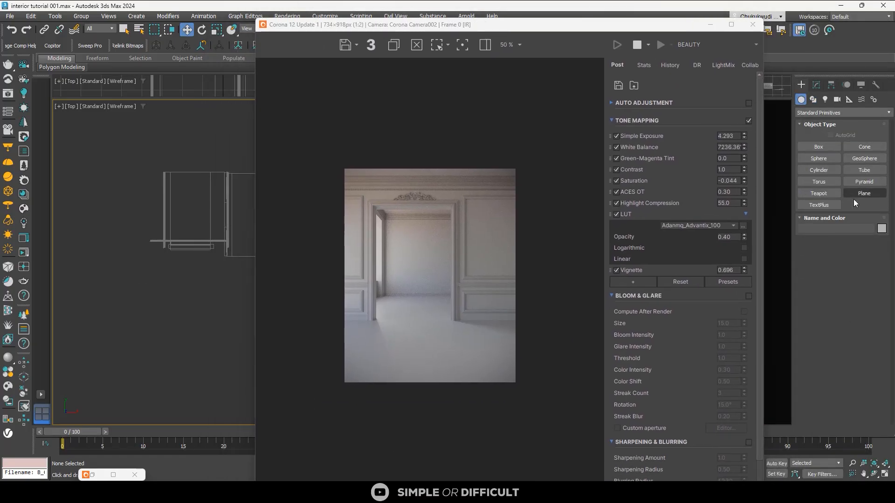
pyautogui.click(866, 193)
pyautogui.scroll(-2, 84, 160)
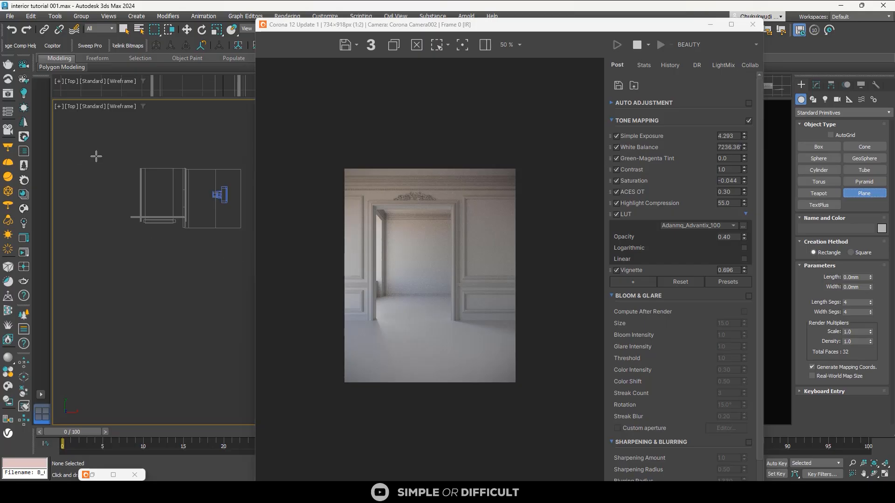
pyautogui.moveTo(99, 142); pyautogui.dragTo(237, 355)
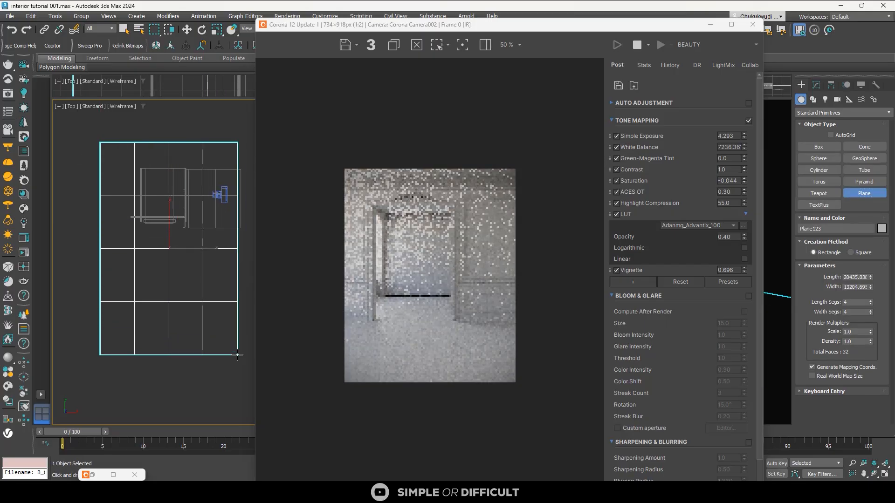
# Move the new plane down along Z to slightly below the rooms' floor
pyautogui.click(186, 30)
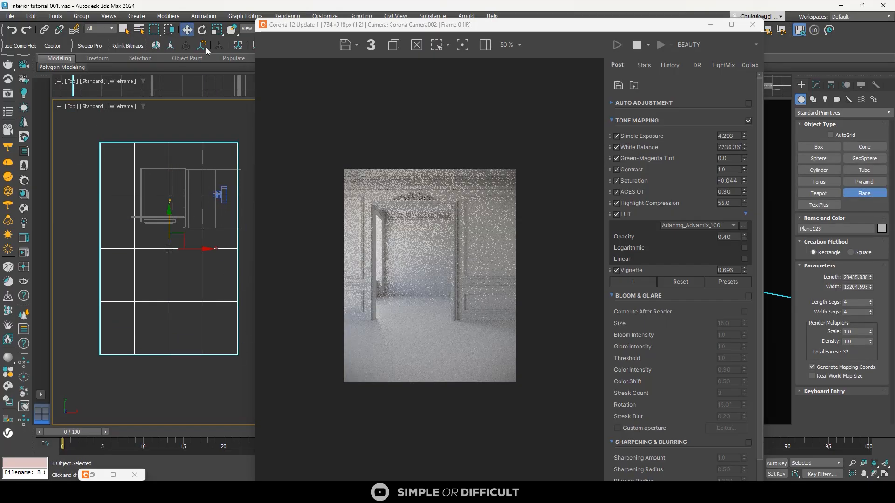
pyautogui.keyDown('alt'); pyautogui.moveTo(217, 220); pyautogui.dragTo(153, 155, button='middle'); pyautogui.keyUp('alt')
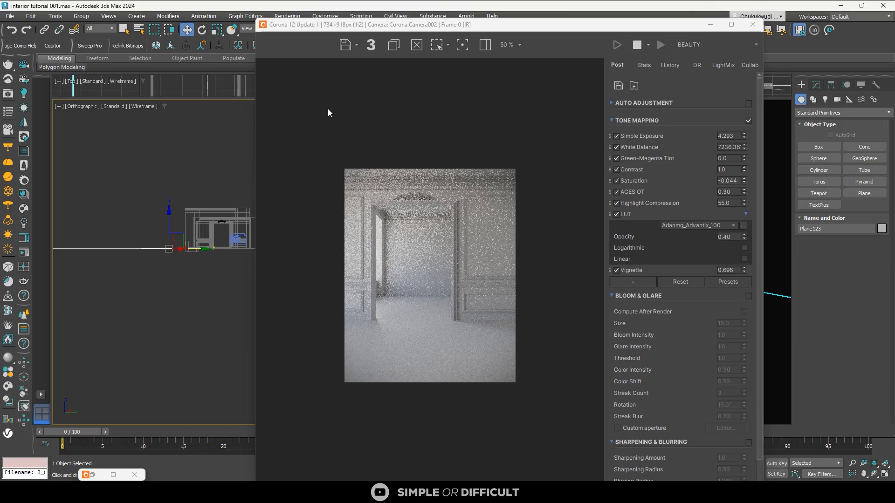
pyautogui.moveTo(328, 24); pyautogui.dragTo(414, 24)
pyautogui.scroll(3, 169, 233)
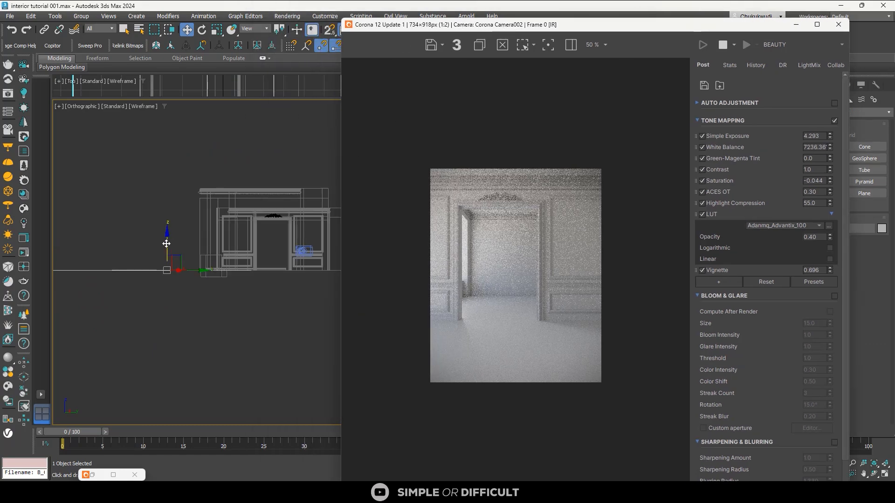
pyautogui.moveTo(166, 244); pyautogui.dragTo(167, 249)
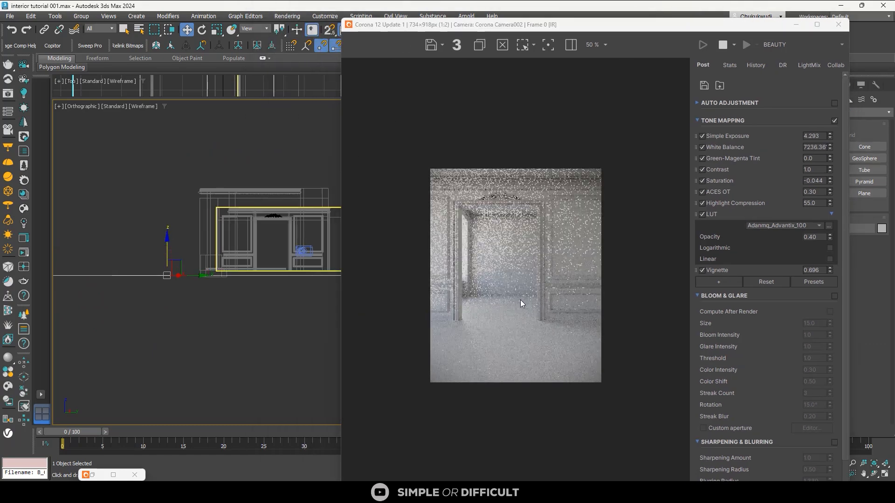
pyautogui.scroll(1, 521, 301)
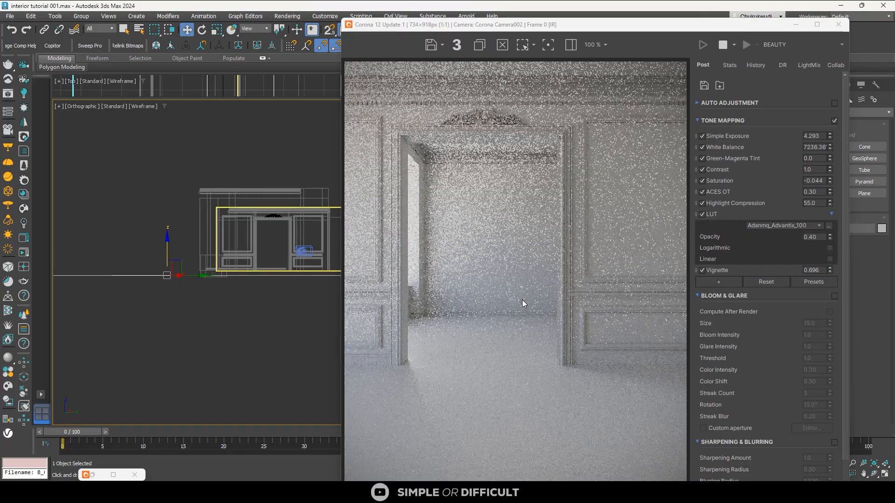
# Hide the ground plane and unhide all objects to compare the interactive render without and with it
pyautogui.scroll(4, 171, 276)
pyautogui.rightClick(185, 276)
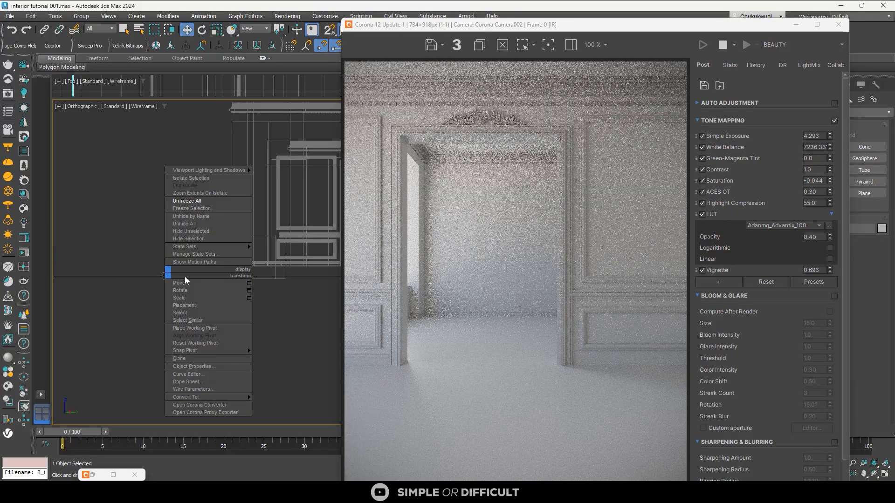
pyautogui.click(194, 237)
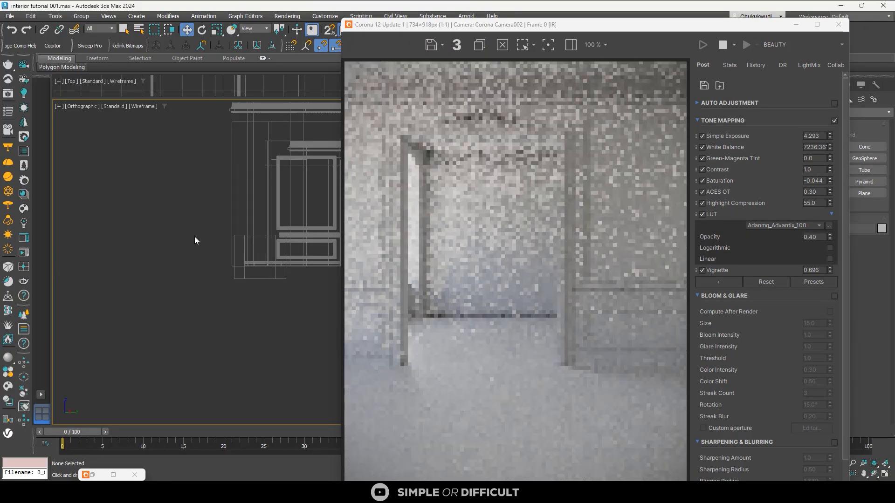
pyautogui.rightClick(157, 276)
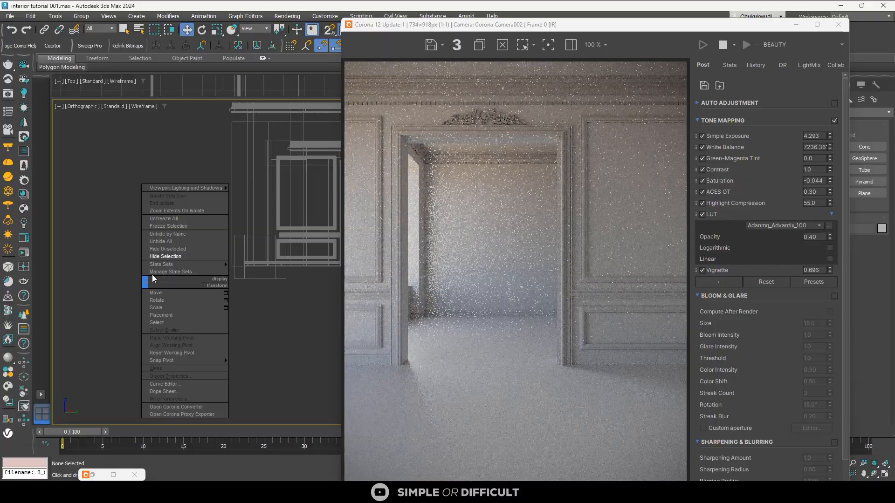
pyautogui.click(171, 243)
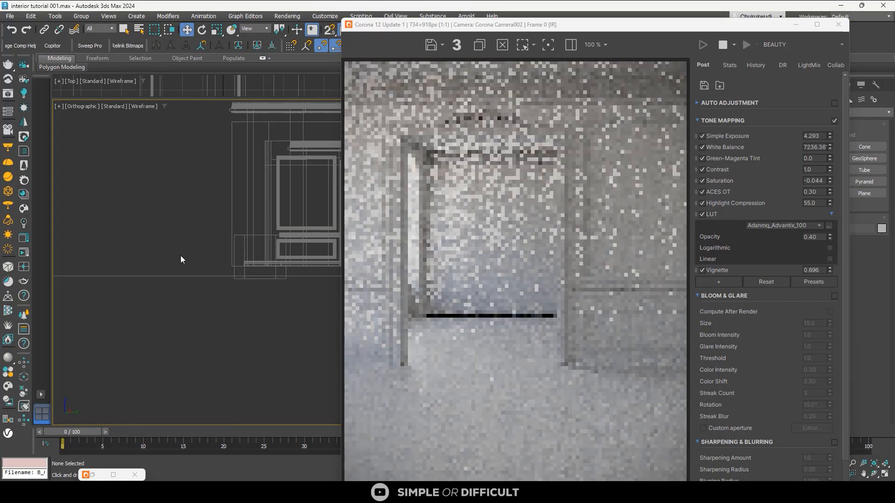
# Select the ground plane and fine-tune its height along Z beneath the rooms
pyautogui.scroll(-5, 175, 263)
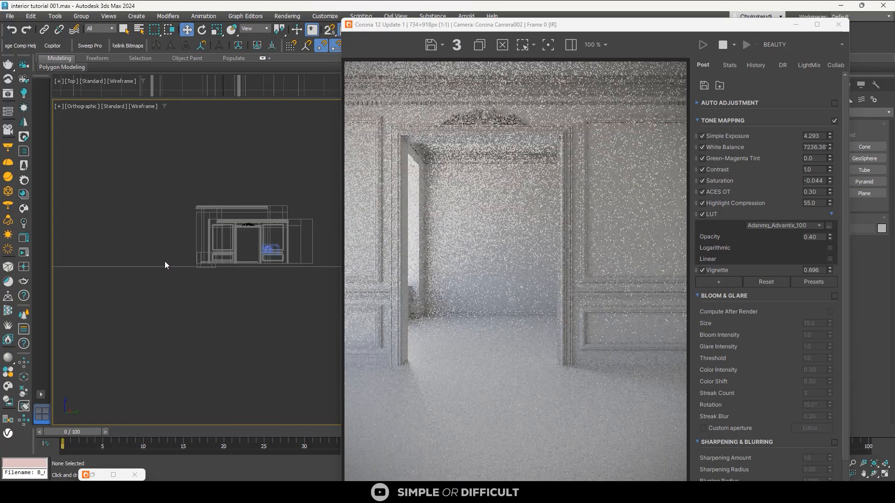
pyautogui.click(160, 271)
pyautogui.keyDown('alt'); pyautogui.moveTo(160, 277); pyautogui.dragTo(171, 252, button='middle'); pyautogui.keyUp('alt')
pyautogui.moveTo(168, 243); pyautogui.dragTo(168, 249)
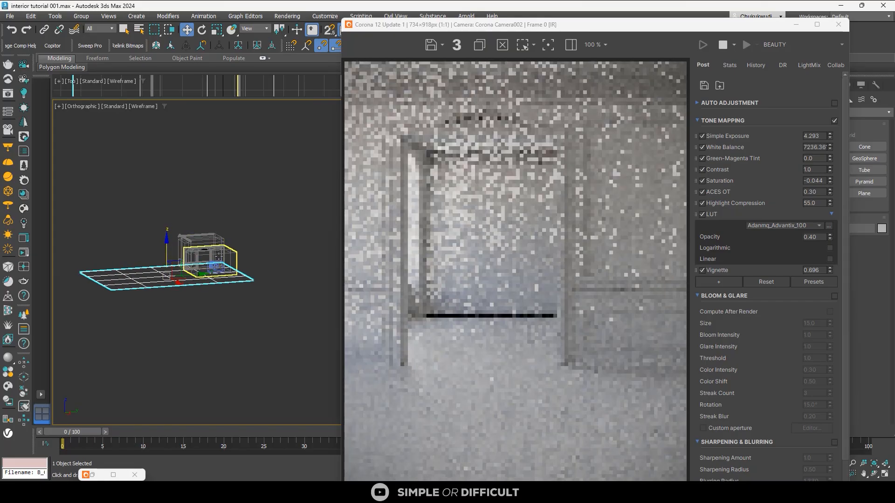
pyautogui.scroll(3, 169, 268)
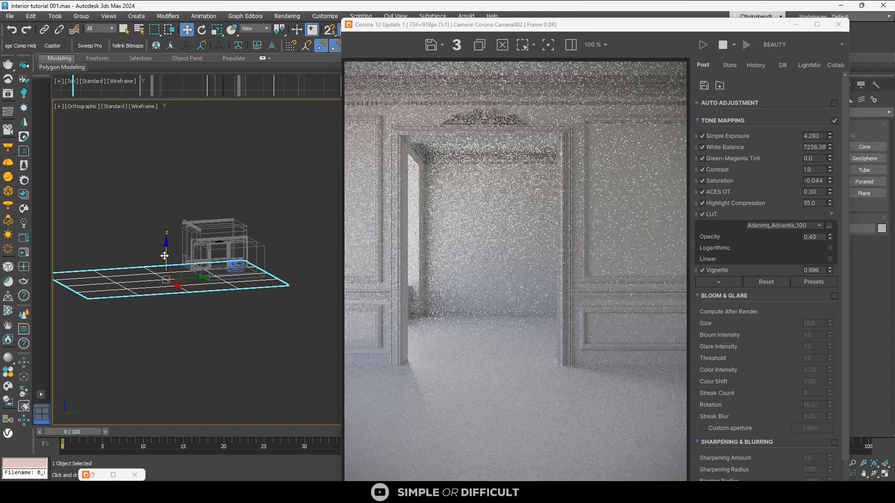
pyautogui.moveTo(165, 254); pyautogui.dragTo(166, 253)
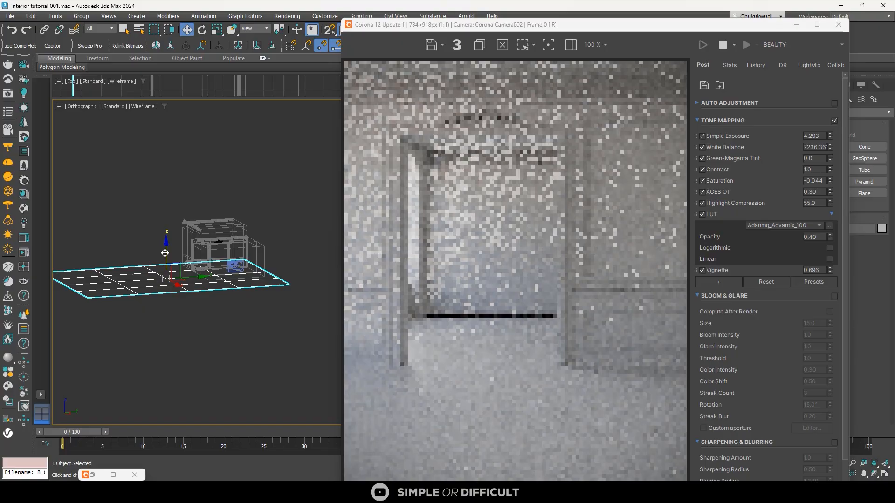
# Raise the render's White Balance in tone mapping for a warmer image, with the frame buffer moved clear of the model
pyautogui.moveTo(479, 29); pyautogui.dragTo(522, 81)
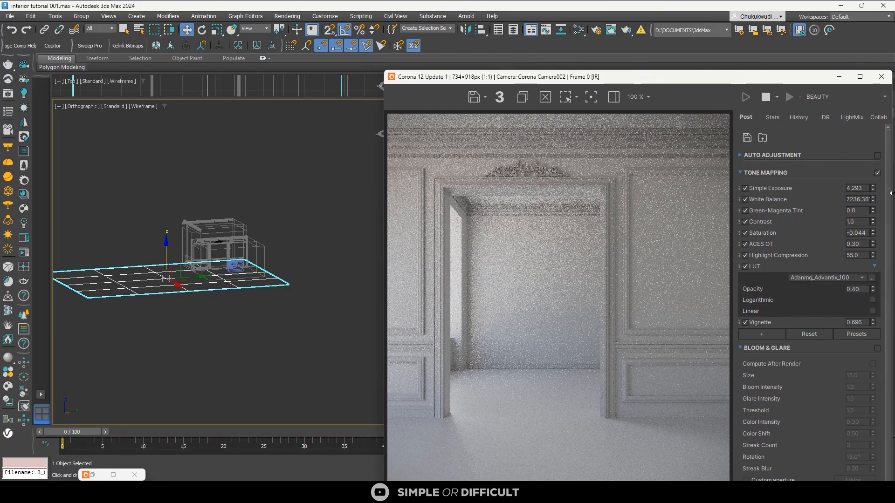
pyautogui.moveTo(873, 200); pyautogui.dragTo(874, 192)
pyautogui.moveTo(872, 185); pyautogui.dragTo(870, 178)
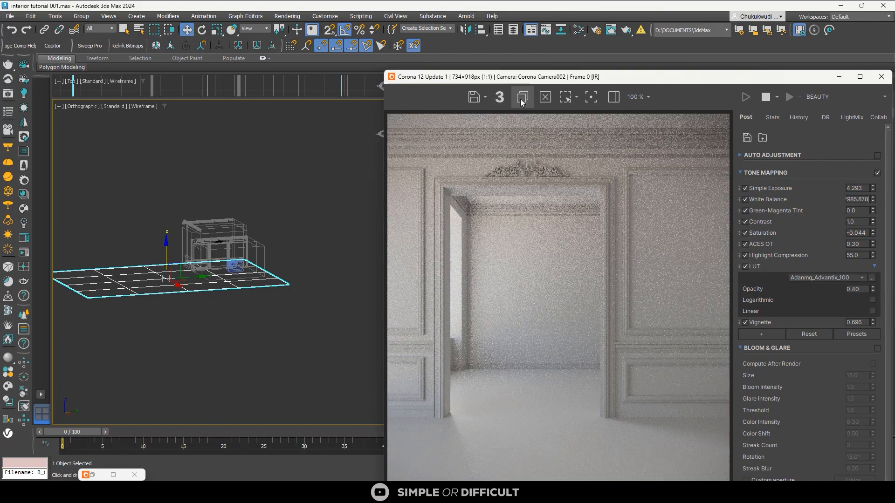
# Duplicate the Material #26 node in the Slate Material Editor and open the copy's parameters
pyautogui.click(578, 29)
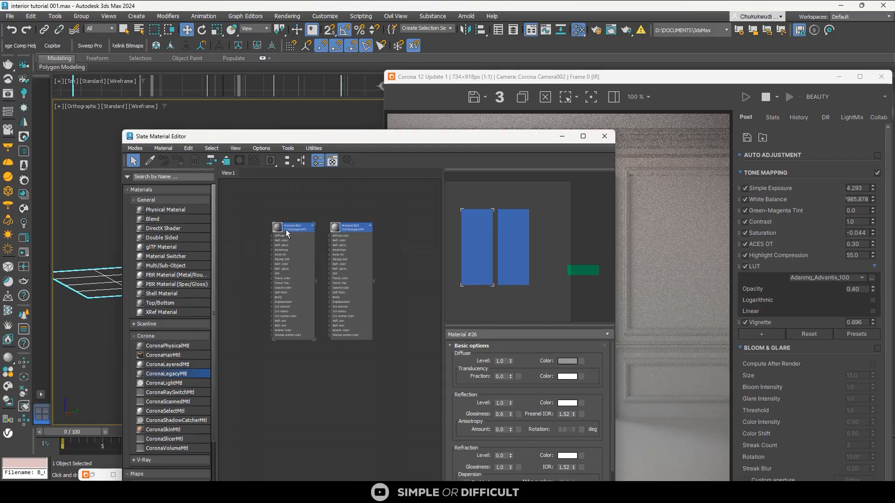
pyautogui.keyDown('shift'); pyautogui.moveTo(286, 229); pyautogui.dragTo(410, 228); pyautogui.keyUp('shift')
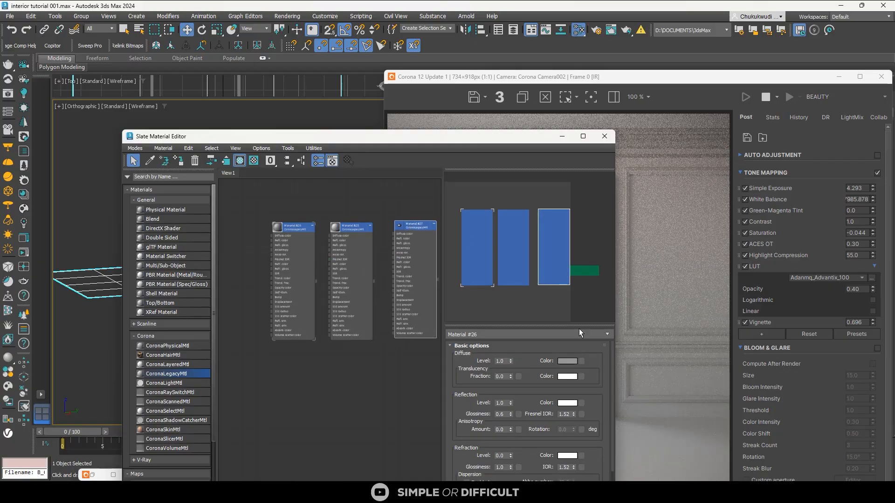
pyautogui.doubleClick(412, 227)
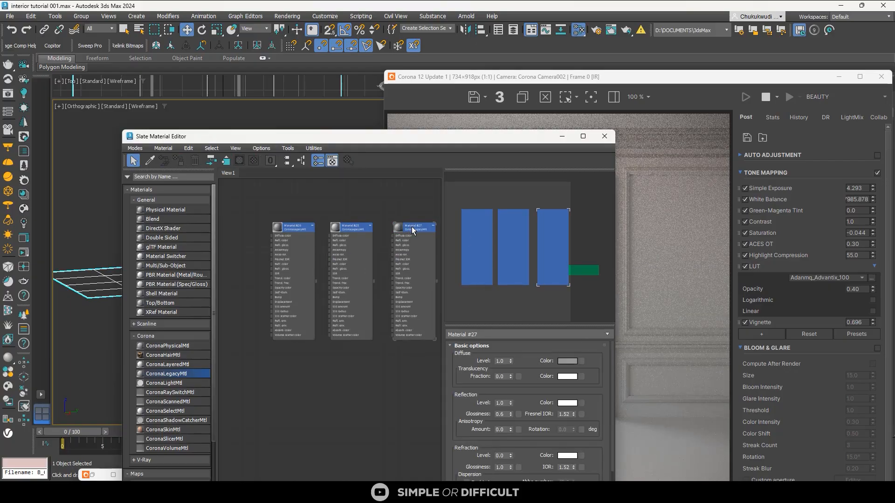
# Set the copied material's diffuse colour to a brown with hue 23 and saturation 86, and restart the interactive render
pyautogui.click(568, 360)
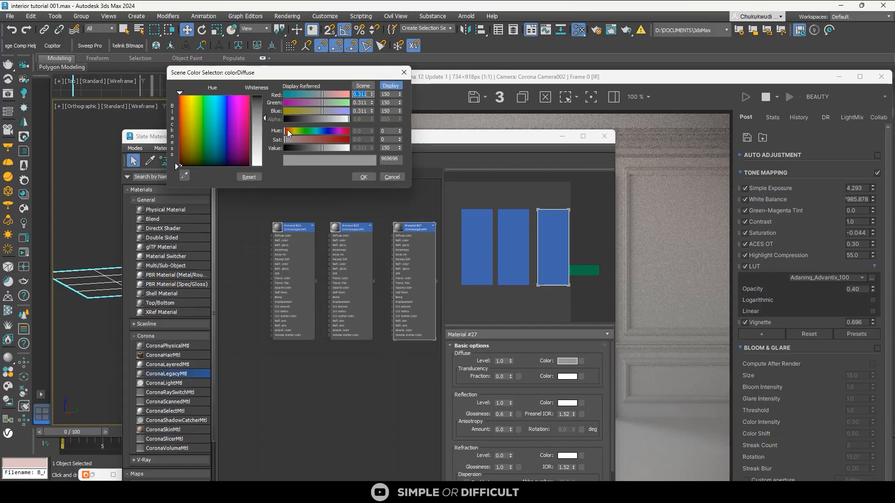
pyautogui.moveTo(288, 131); pyautogui.dragTo(290, 131)
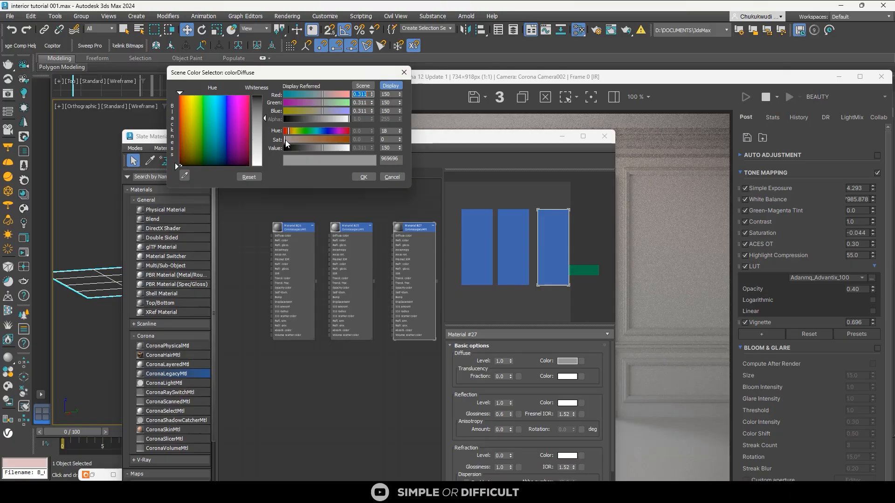
pyautogui.moveTo(286, 139); pyautogui.dragTo(286, 139)
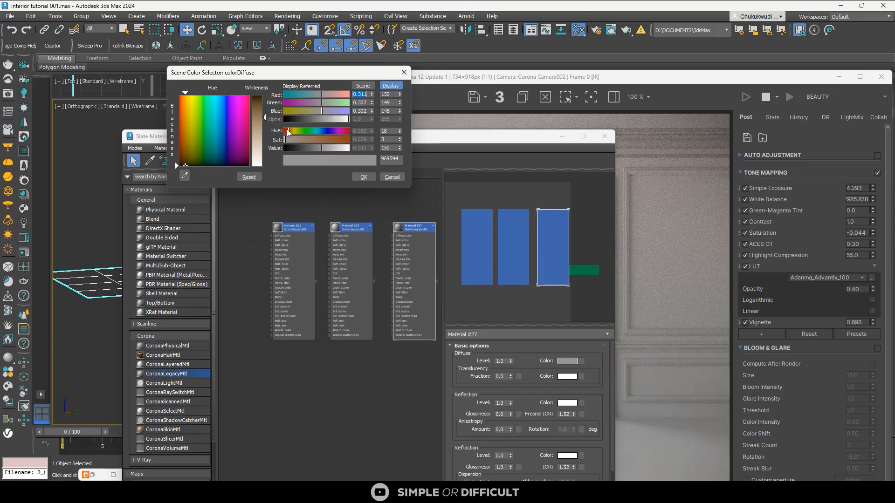
pyautogui.moveTo(287, 133); pyautogui.dragTo(289, 132)
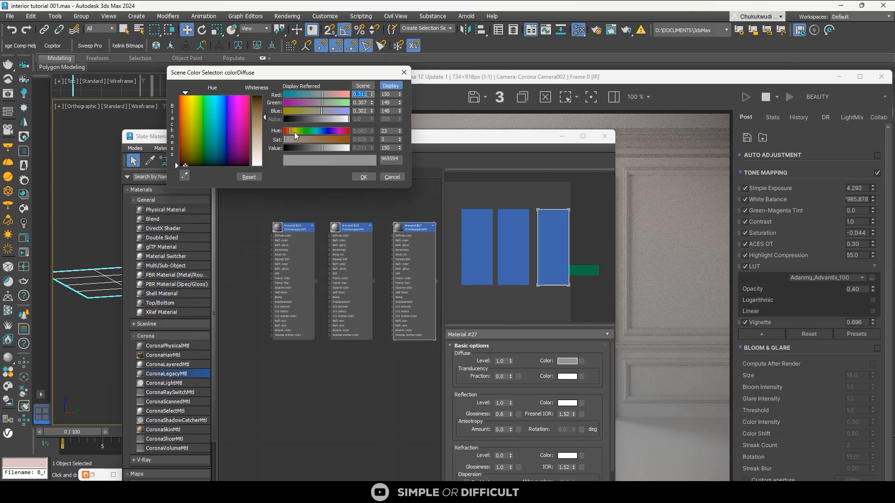
pyautogui.moveTo(510, 137); pyautogui.dragTo(219, 197)
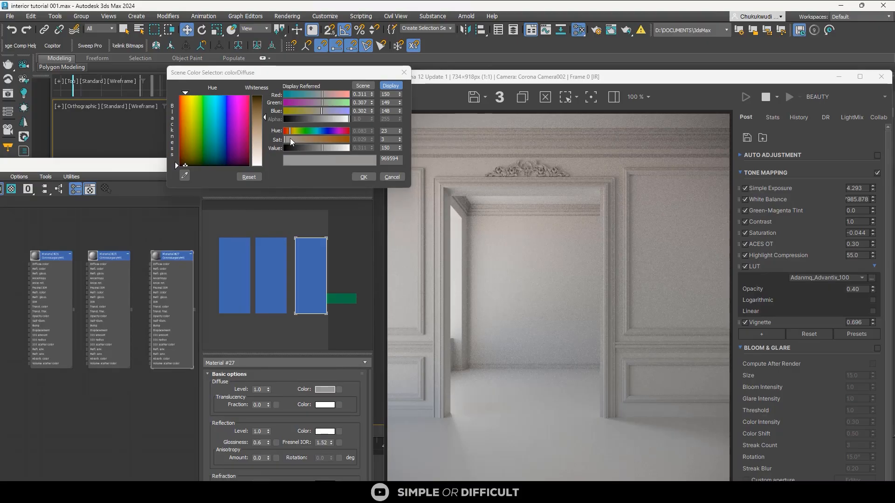
pyautogui.moveTo(286, 139); pyautogui.dragTo(306, 139)
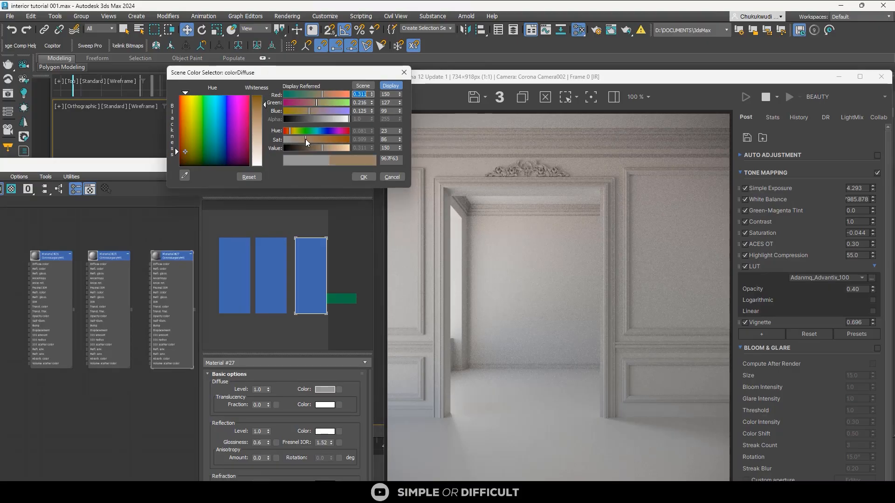
pyautogui.click(765, 101)
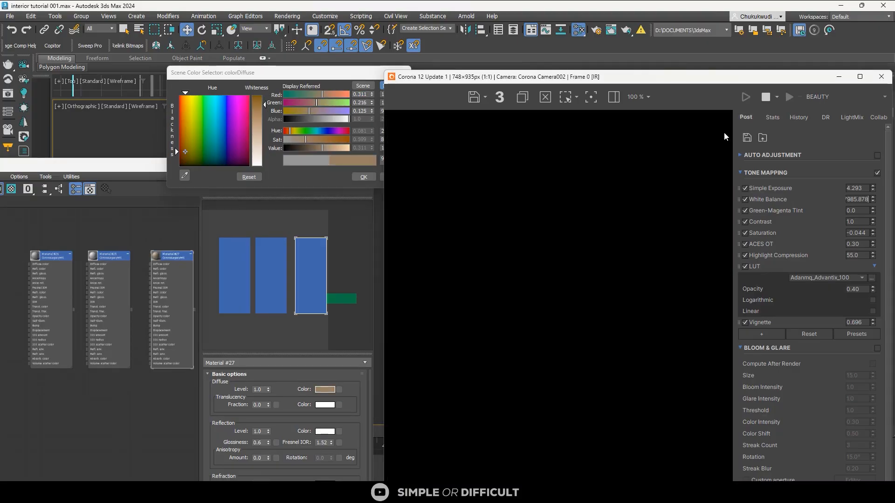
# Change the copied material's diffuse colour to a saturated blue with hue 172 and saturation 255, keeping the render in view
pyautogui.click(322, 128)
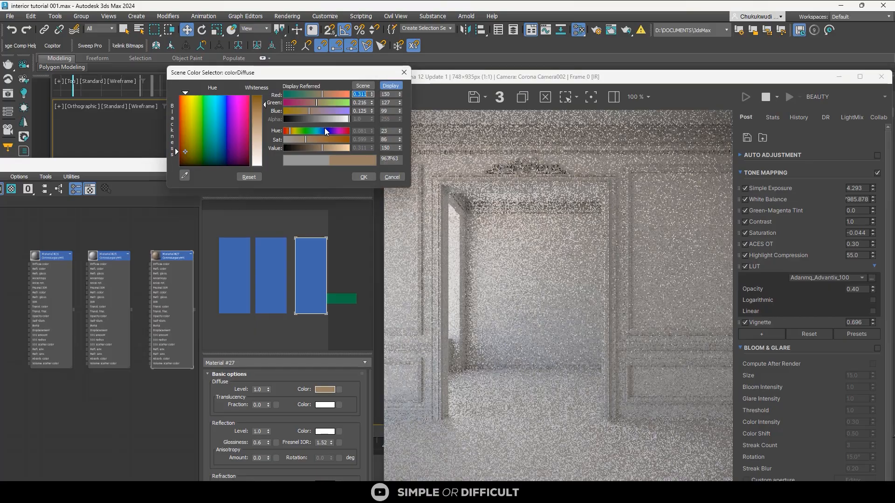
pyautogui.moveTo(325, 129); pyautogui.dragTo(351, 172)
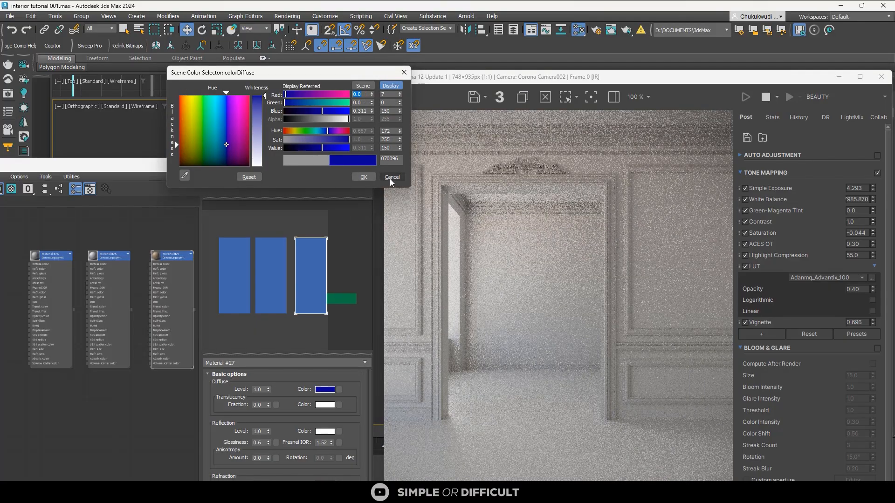
pyautogui.moveTo(132, 170); pyautogui.dragTo(501, 216)
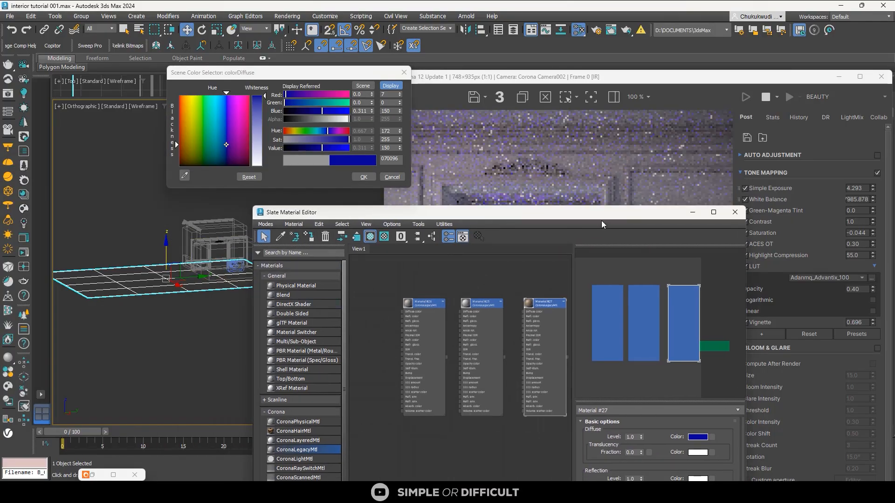
pyautogui.moveTo(607, 220); pyautogui.dragTo(257, 206)
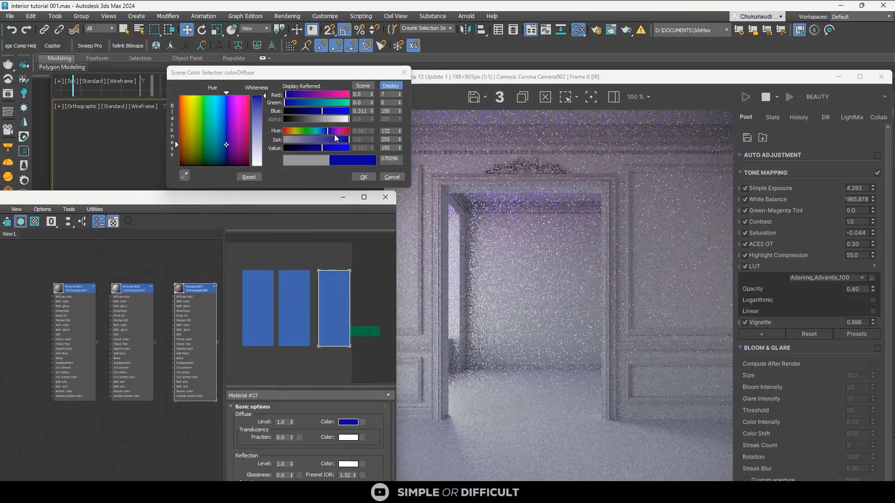
# Set Material #27's diffuse color to a warm grey with hue 27, saturation 12 and value 150
pyautogui.click(292, 131)
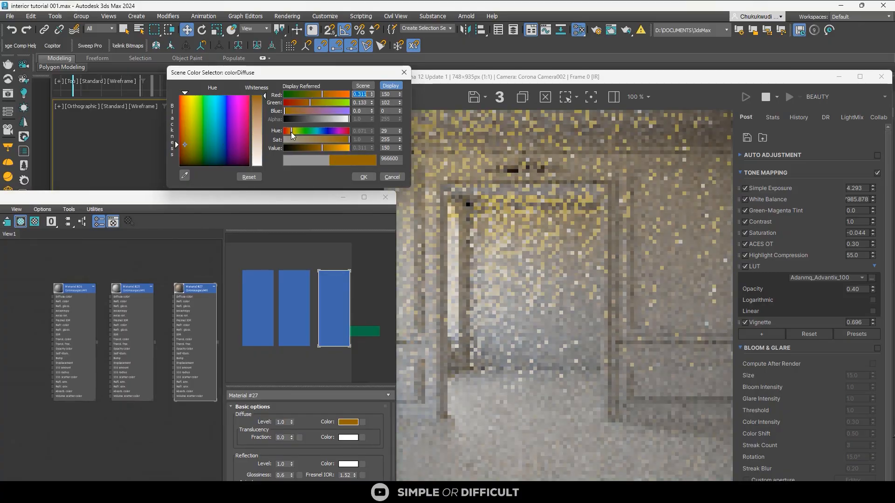
pyautogui.click(399, 132)
pyautogui.click(399, 133)
pyautogui.moveTo(292, 140); pyautogui.dragTo(288, 146)
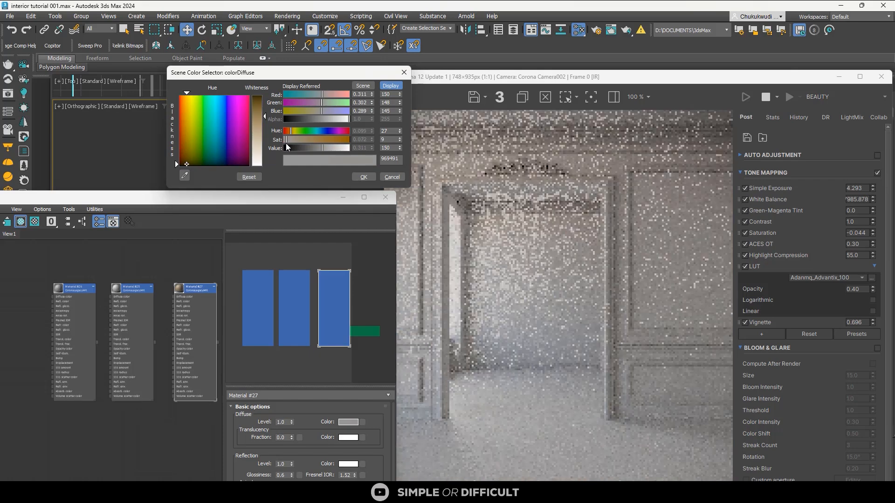
pyautogui.click(287, 139)
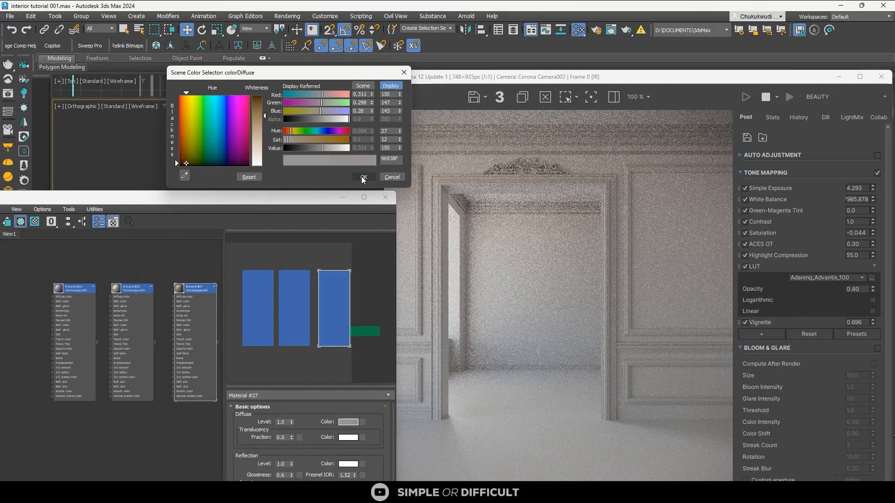
pyautogui.click(363, 178)
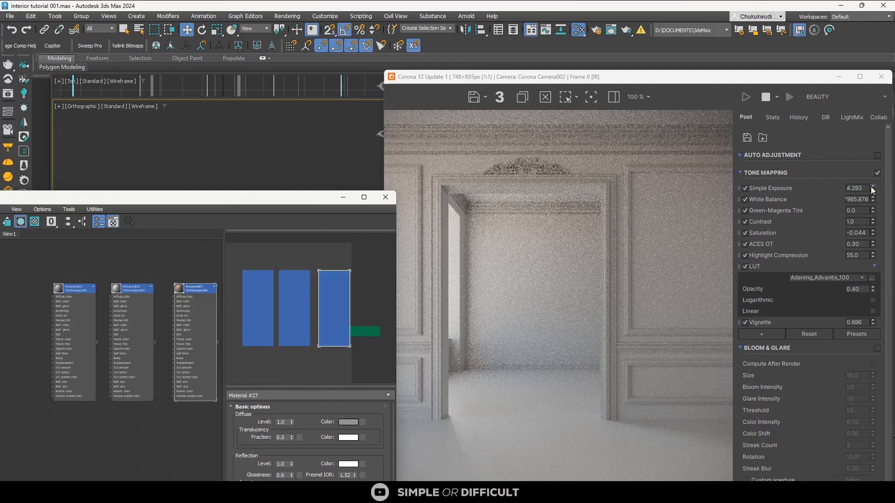
# Select the large floor plane in a Top view and reduce its length and width segments to 1
pyautogui.moveTo(311, 196); pyautogui.dragTo(739, 258)
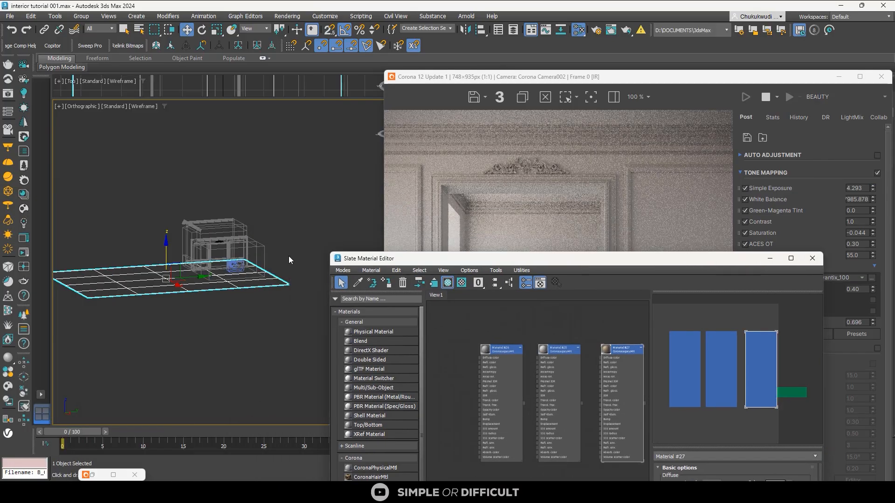
pyautogui.middleClick(285, 257)
pyautogui.press('t')
pyautogui.press('z')
pyautogui.scroll(-5, 212, 240)
pyautogui.scroll(2, 226, 235)
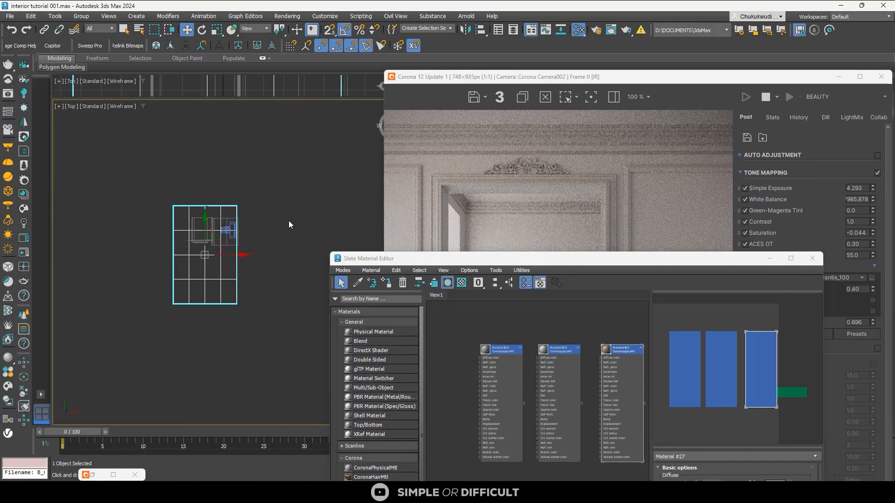
pyautogui.click(289, 223)
pyautogui.scroll(3, 192, 227)
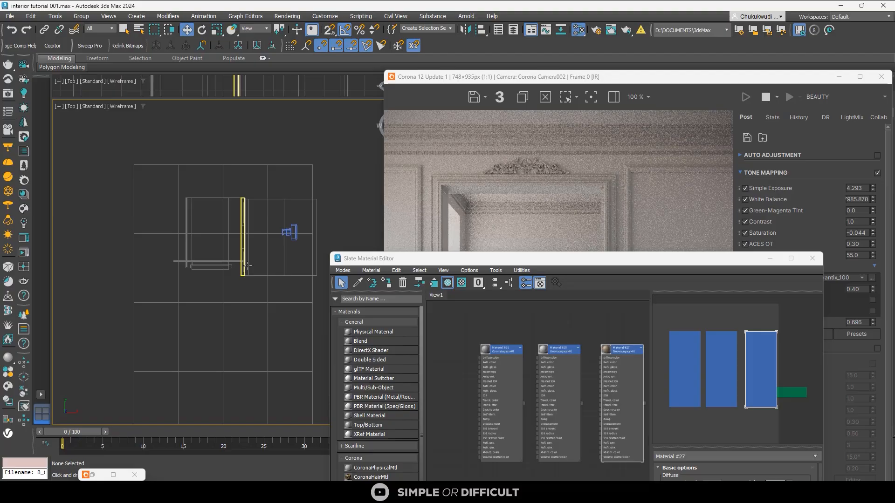
pyautogui.click(223, 172)
pyautogui.moveTo(620, 77); pyautogui.dragTo(237, 61)
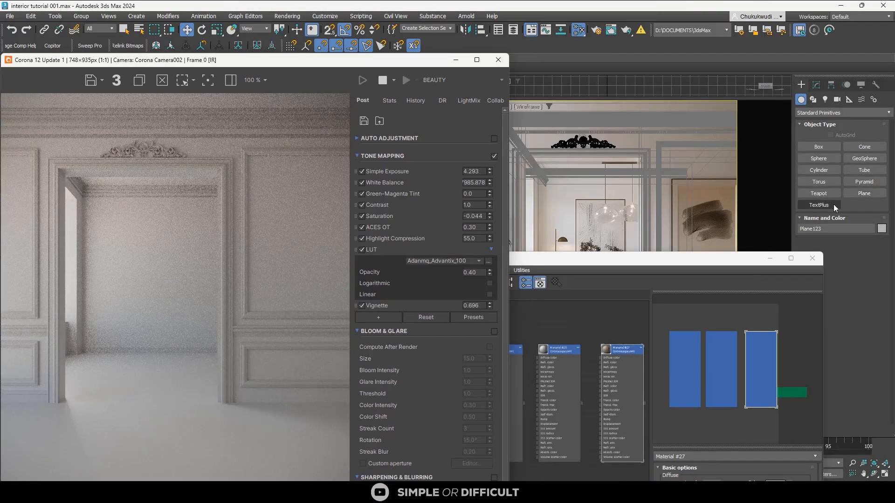
pyautogui.click(817, 86)
pyautogui.moveTo(734, 260); pyautogui.dragTo(599, 231)
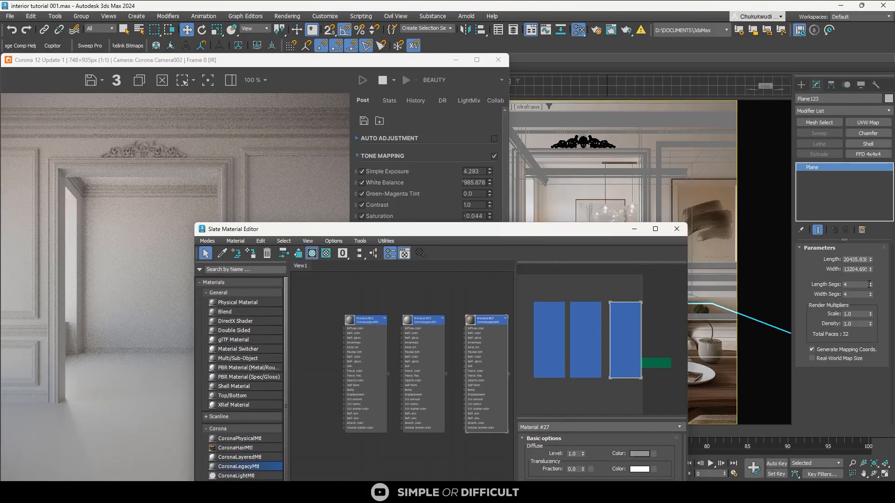
pyautogui.moveTo(870, 286); pyautogui.dragTo(870, 317)
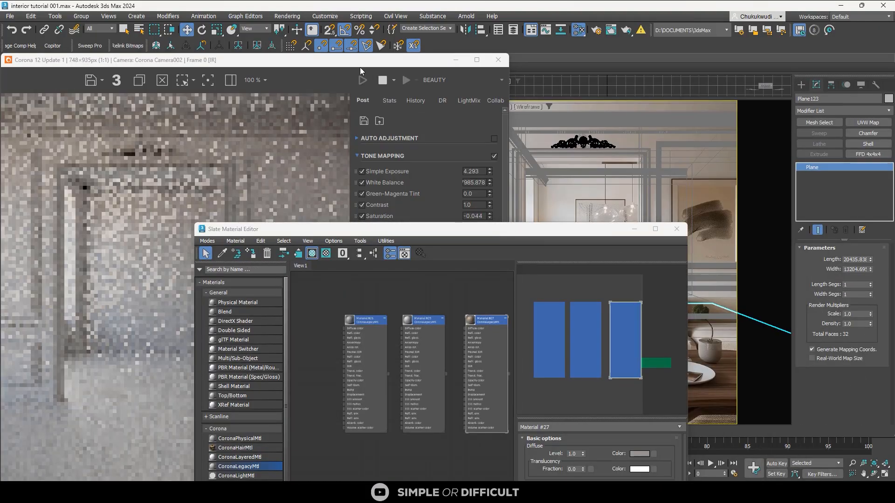
# Convert the large floor plane to an Editable Poly
pyautogui.moveTo(358, 65); pyautogui.dragTo(717, 59)
pyautogui.scroll(-4, 175, 164)
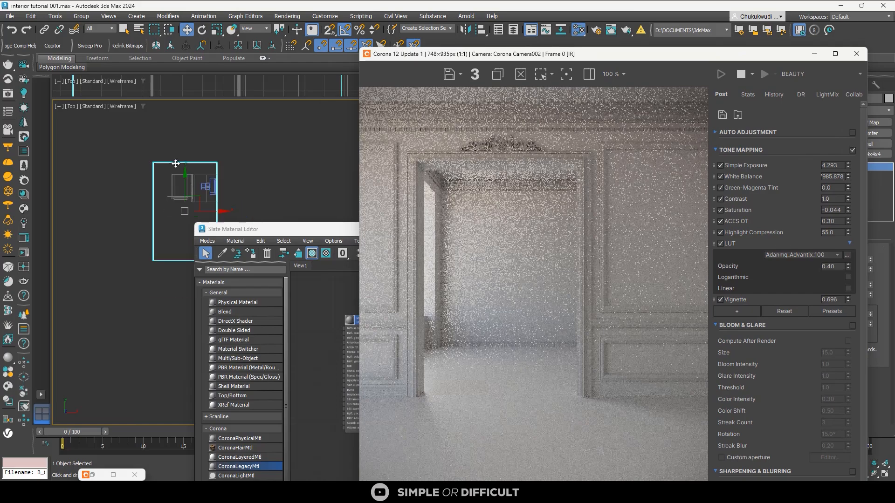
pyautogui.click(239, 195)
pyautogui.moveTo(291, 234); pyautogui.dragTo(454, 188)
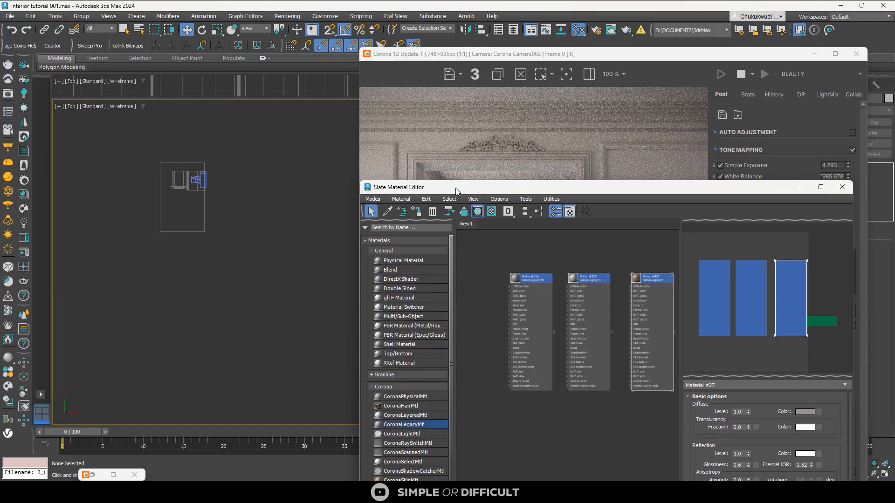
pyautogui.click(205, 209)
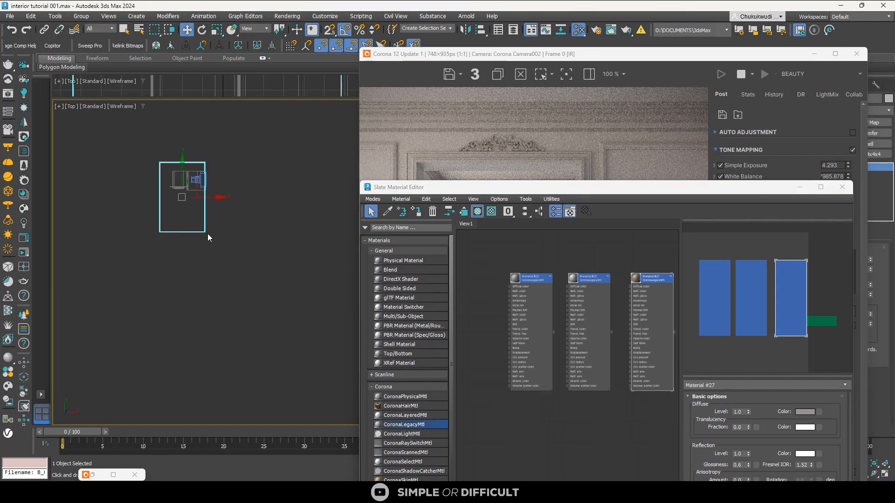
pyautogui.rightClick(205, 218)
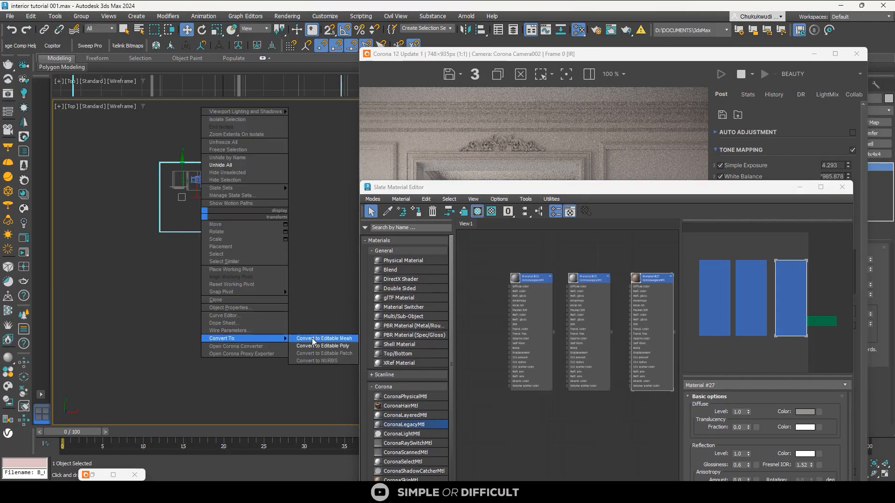
pyautogui.click(317, 345)
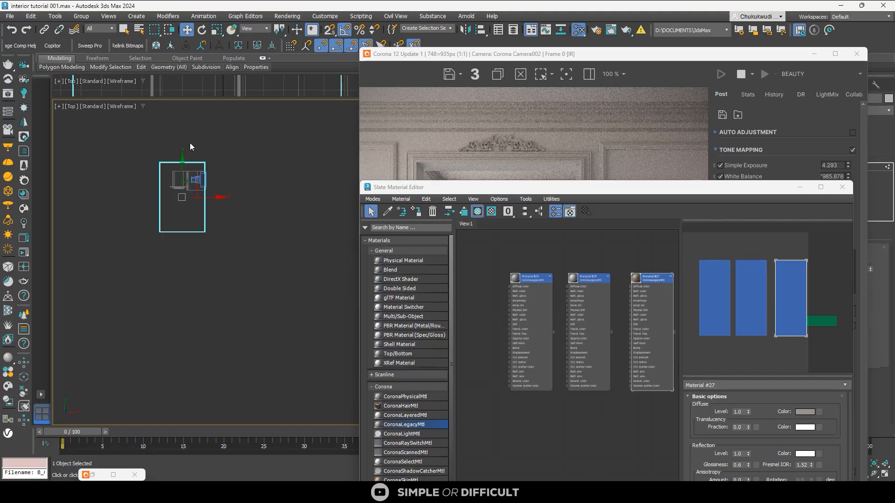
# Widen the floor plane by moving its right-hand vertices outward and its left-hand vertices slightly outward along X
pyautogui.press('1')
pyautogui.moveTo(189, 142); pyautogui.dragTo(239, 261)
pyautogui.moveTo(234, 199); pyautogui.dragTo(245, 199)
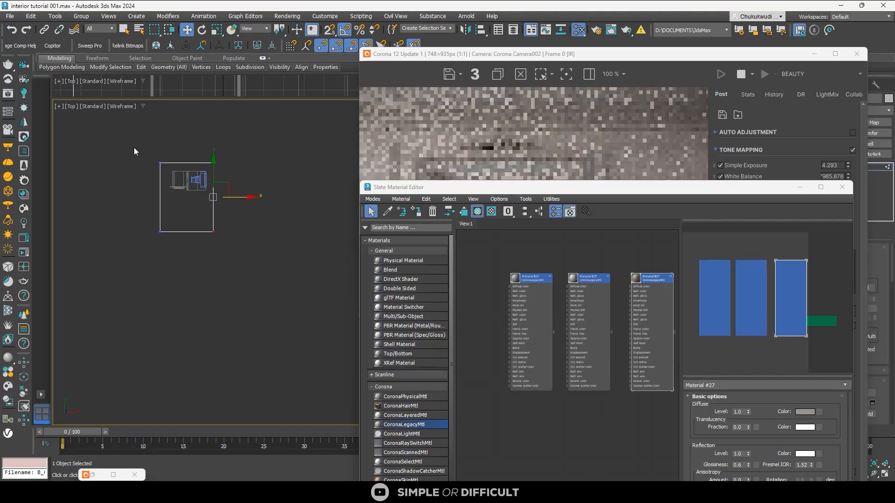
pyautogui.moveTo(133, 147); pyautogui.dragTo(183, 233)
pyautogui.moveTo(186, 197); pyautogui.dragTo(183, 198)
pyautogui.click(244, 211)
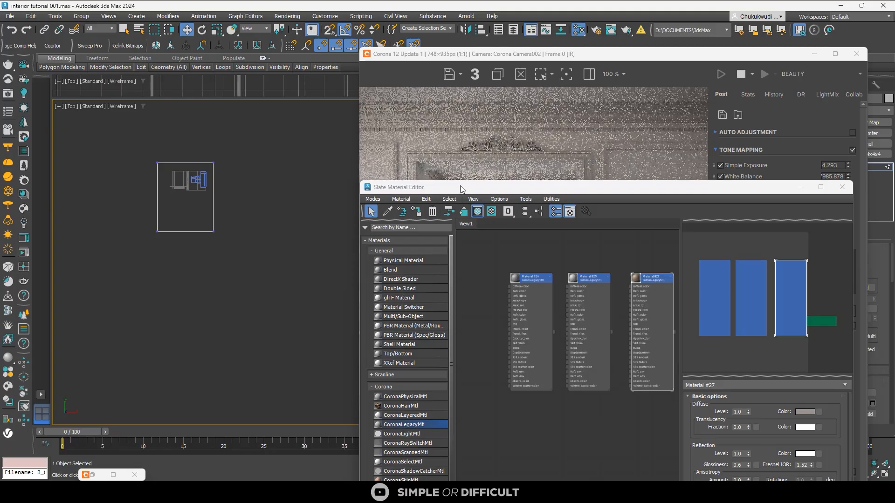
# Close the Slate Material Editor and start the Line spline tool
pyautogui.scroll(8, 182, 183)
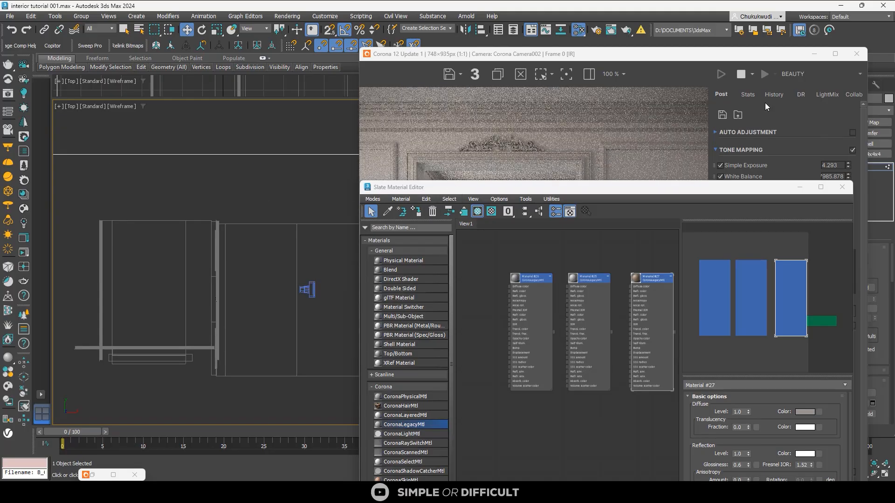
pyautogui.moveTo(695, 58); pyautogui.dragTo(579, 43)
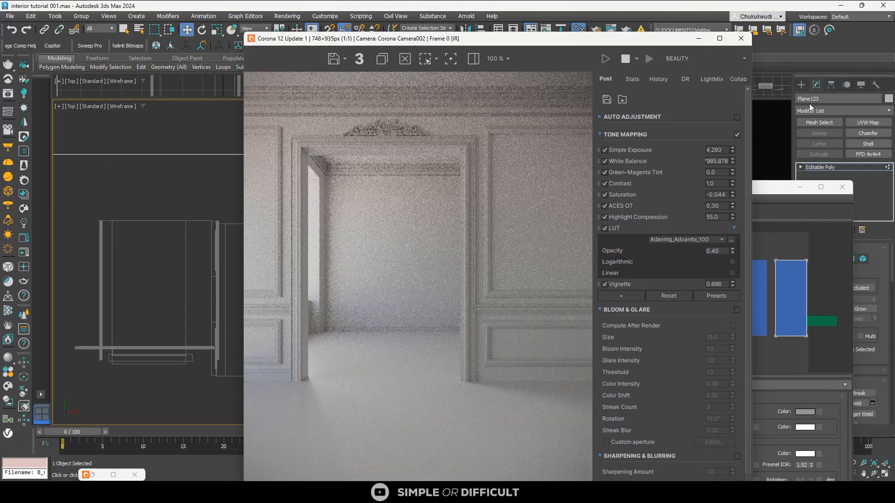
pyautogui.click(800, 85)
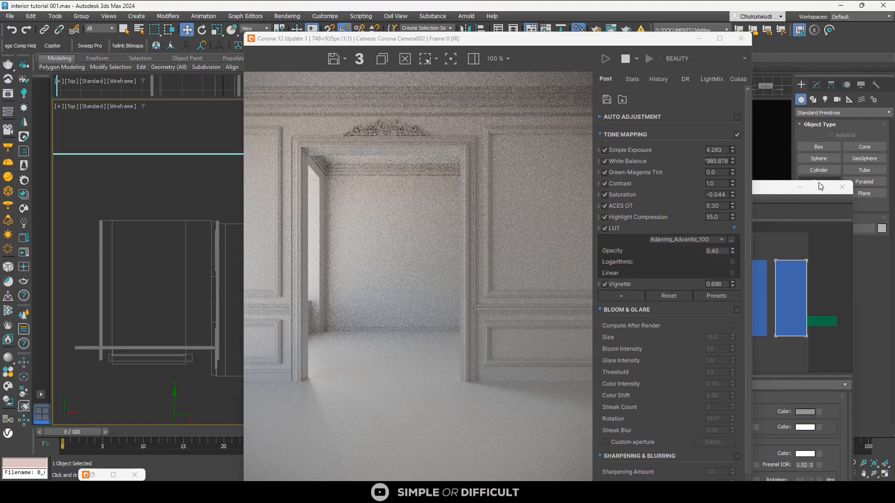
pyautogui.click(842, 188)
pyautogui.click(813, 100)
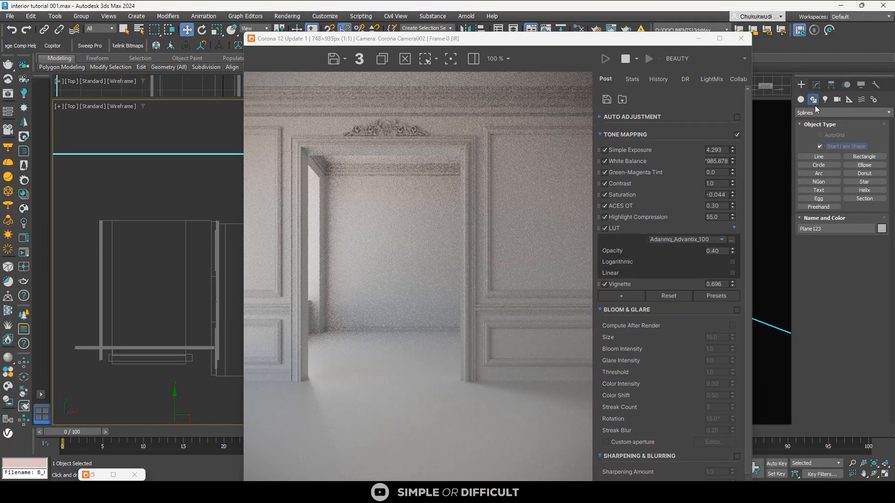
pyautogui.click(818, 158)
pyautogui.moveTo(633, 44); pyautogui.dragTo(721, 46)
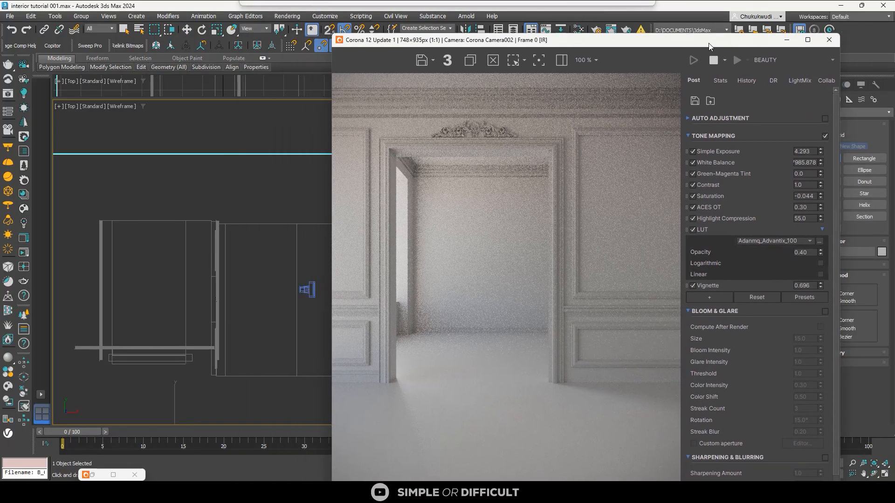
# Maximize the Top viewport and frame the plan of both rooms beside the render window
pyautogui.scroll(-2, 166, 222)
pyautogui.moveTo(191, 247); pyautogui.dragTo(163, 217, button='middle')
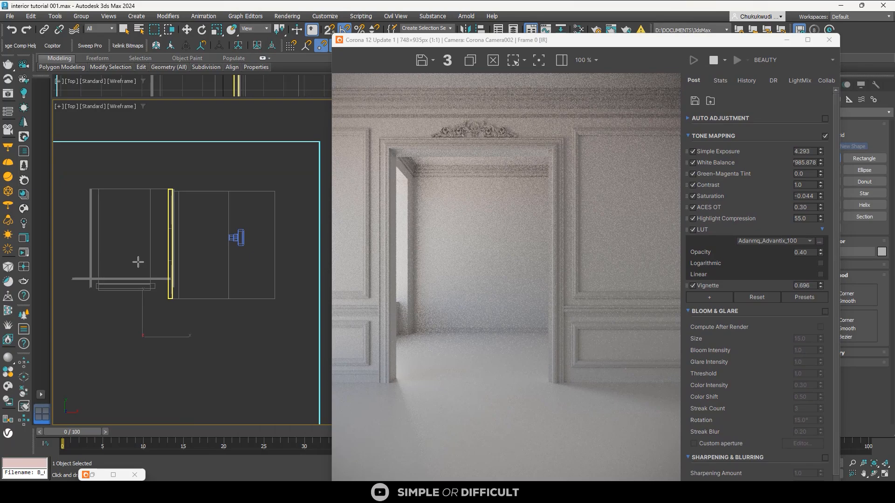
pyautogui.press('alt')
pyautogui.moveTo(450, 41); pyautogui.dragTo(619, 49)
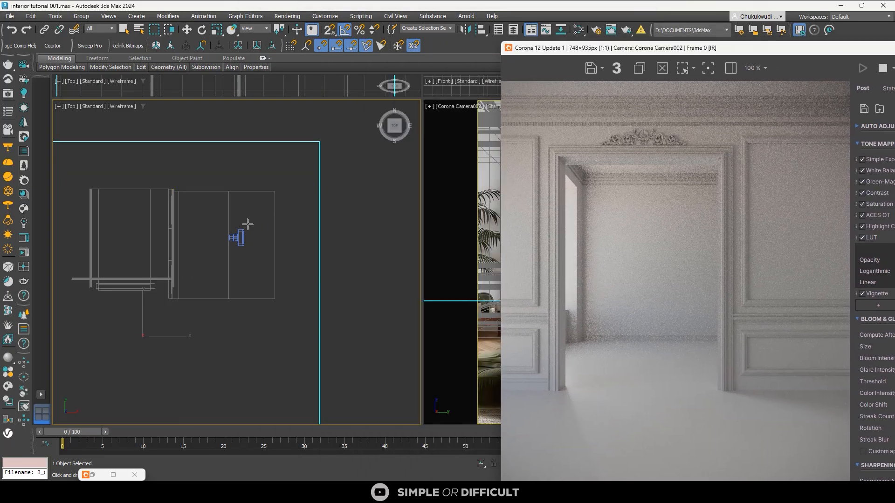
pyautogui.hotkey('alt', 'w')
pyautogui.scroll(-4, 234, 214)
pyautogui.moveTo(220, 214); pyautogui.dragTo(197, 233, button='middle')
pyautogui.scroll(2, 170, 258)
pyautogui.moveTo(164, 267); pyautogui.dragTo(129, 268, button='middle')
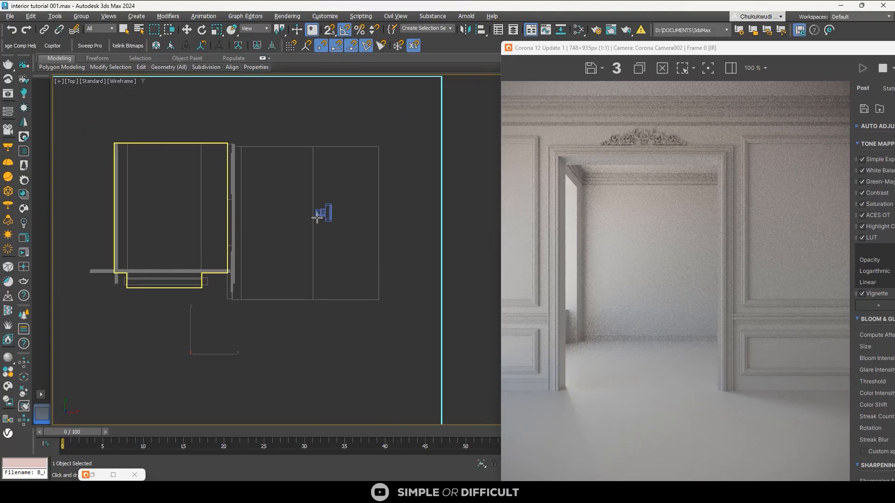
pyautogui.scroll(2, 144, 258)
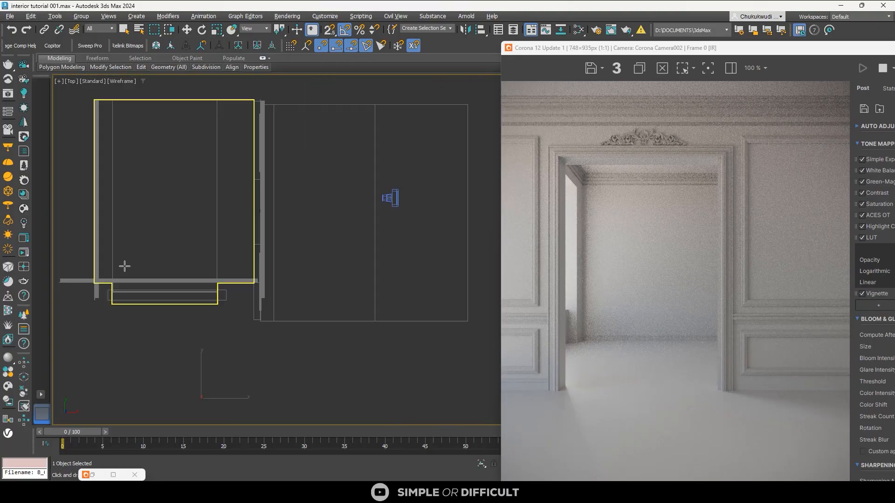
# Trace the left room from its upper-left corner down, about 4.4 m across below the wall, and about 0.96 m down at the jog
pyautogui.click(88, 96)
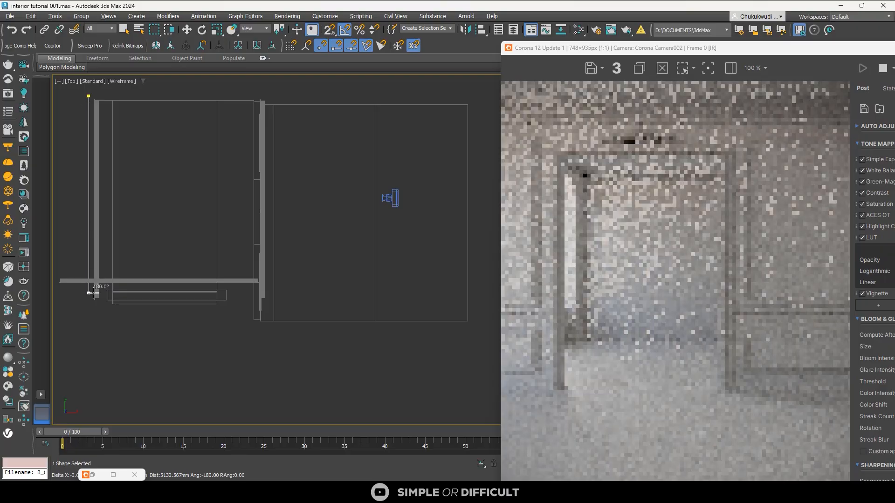
pyautogui.scroll(2, 87, 286)
pyautogui.click(87, 283)
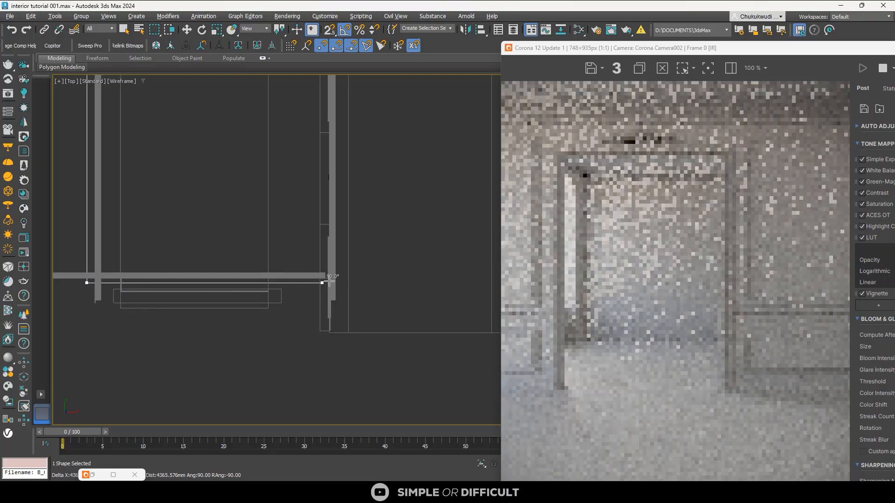
pyautogui.click(323, 282)
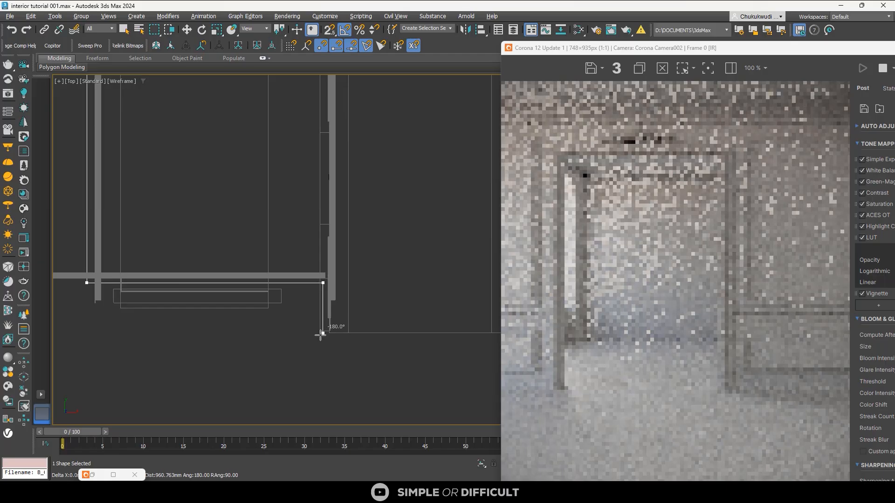
pyautogui.click(323, 335)
# Continue the spline along the right room's lower and right sides, return to the starting point, and close the outline
pyautogui.scroll(-5, 167, 334)
pyautogui.scroll(6, 341, 343)
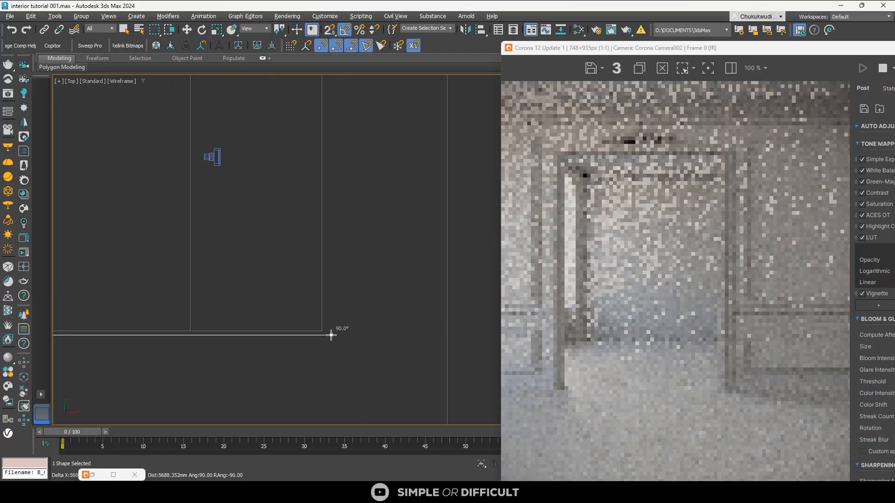
pyautogui.scroll(-2, 324, 332)
pyautogui.click(324, 334)
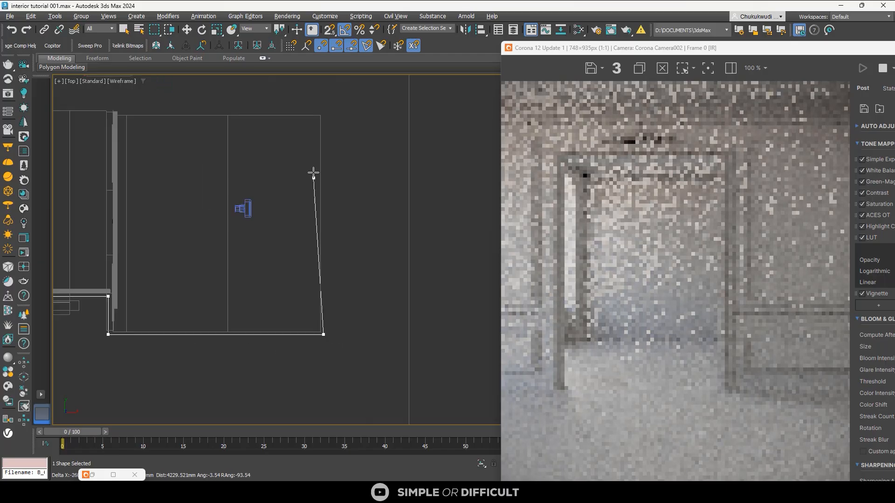
pyautogui.click(339, 114)
pyautogui.scroll(-4, 341, 116)
pyautogui.scroll(5, 200, 116)
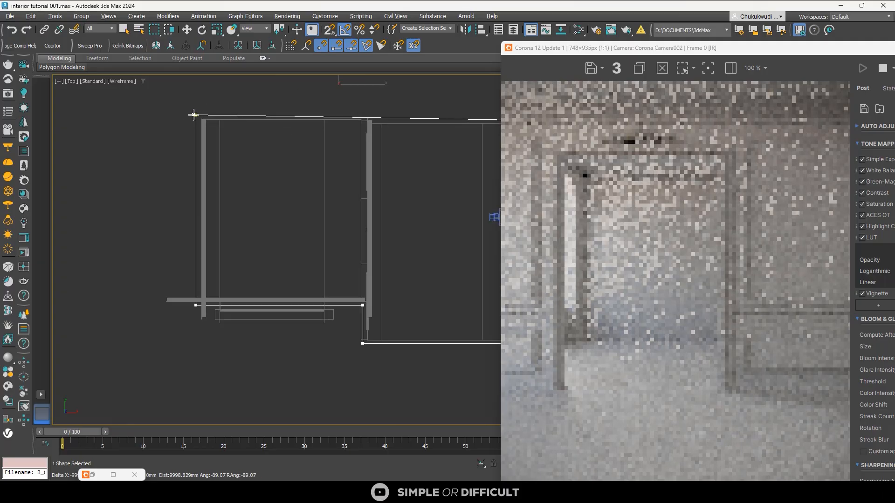
pyautogui.click(202, 116)
pyautogui.click(429, 253)
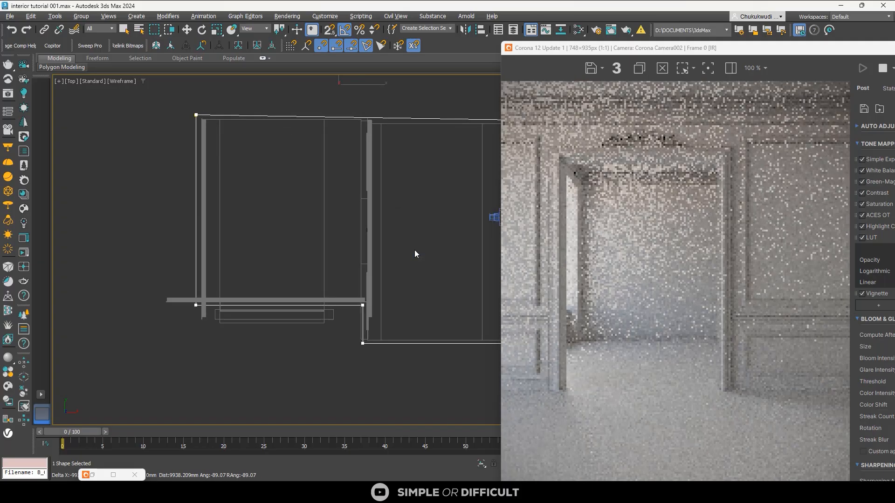
# Align the outline's upper-right vertex level with its upper-left corner so the top edge runs straight, and turn snapping off
pyautogui.scroll(-6, 169, 206)
pyautogui.press('w')
pyautogui.press('1')
pyautogui.scroll(2, 261, 169)
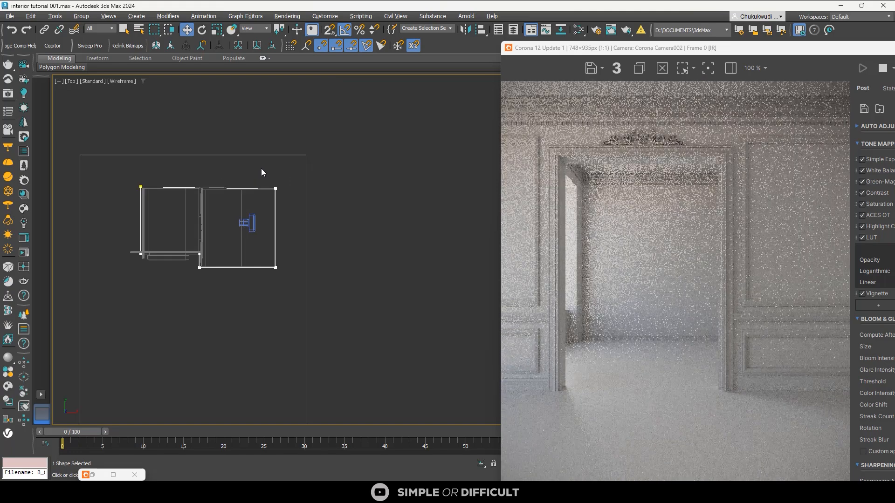
pyautogui.click(276, 187)
pyautogui.moveTo(278, 179); pyautogui.dragTo(366, 196, button='middle')
pyautogui.moveTo(361, 183); pyautogui.dragTo(228, 198)
pyautogui.press('s')
pyautogui.scroll(4, 231, 205)
pyautogui.scroll(-6, 171, 200)
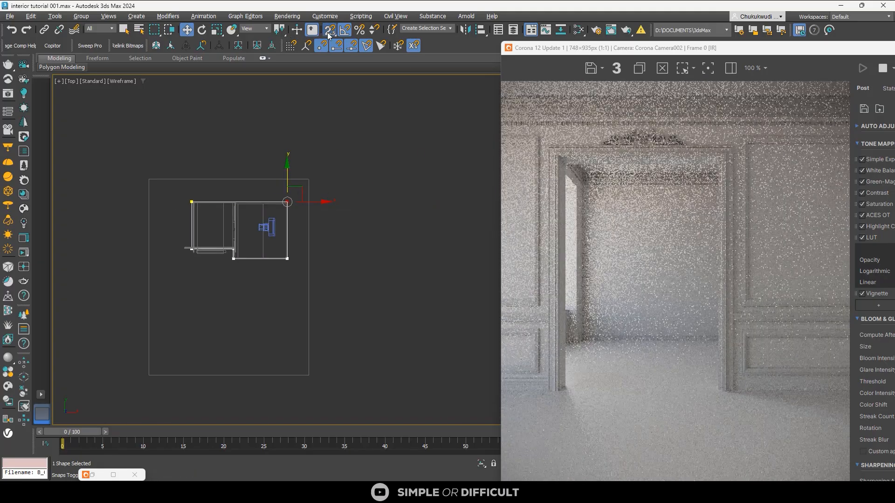
pyautogui.scroll(5, 287, 195)
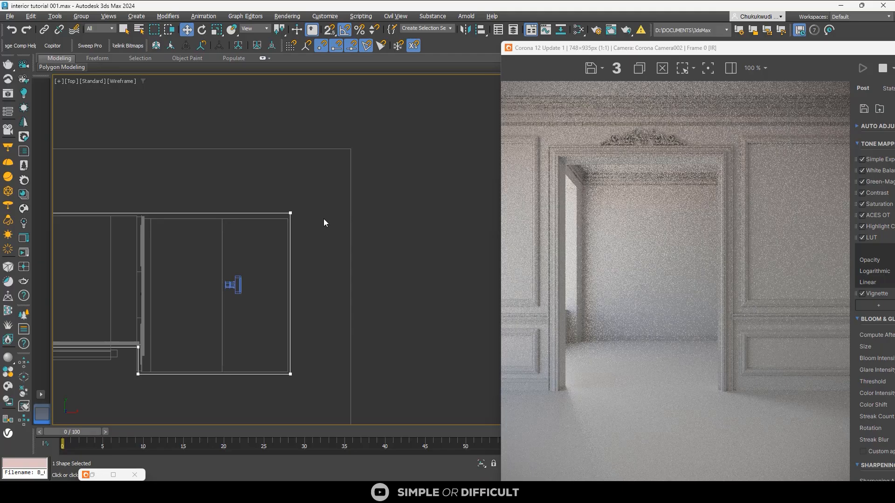
# Stop the interactive render, apply the FloorGenerator modifier to the closed room outline, and minimize the render window
pyautogui.keyDown('alt'); pyautogui.moveTo(324, 220); pyautogui.dragTo(265, 180, button='middle'); pyautogui.keyUp('alt')
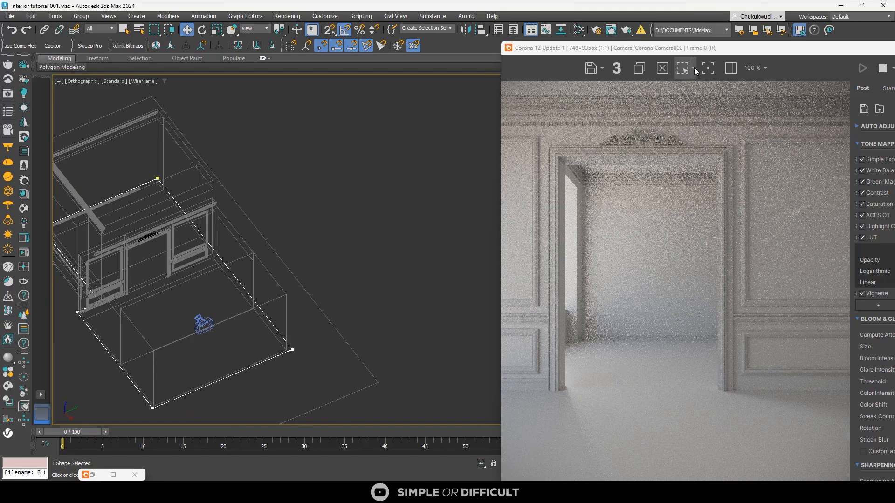
pyautogui.moveTo(702, 53); pyautogui.dragTo(294, 45)
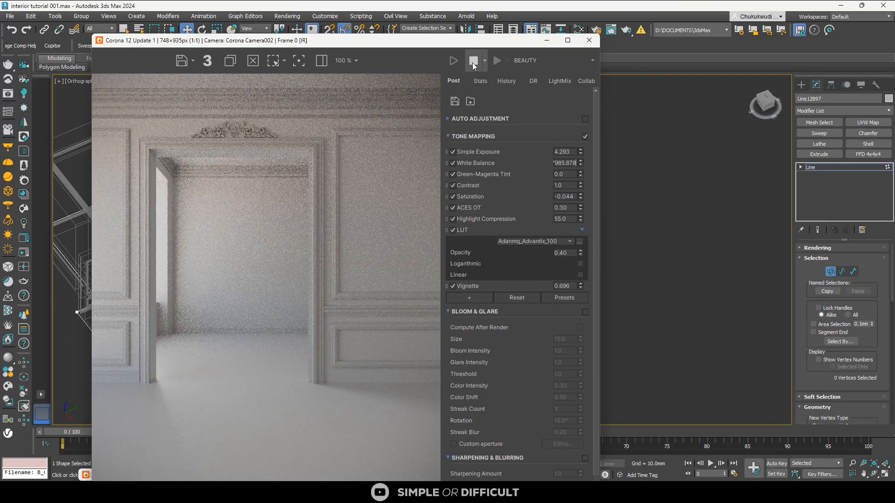
pyautogui.click(838, 112)
pyautogui.write('floor')
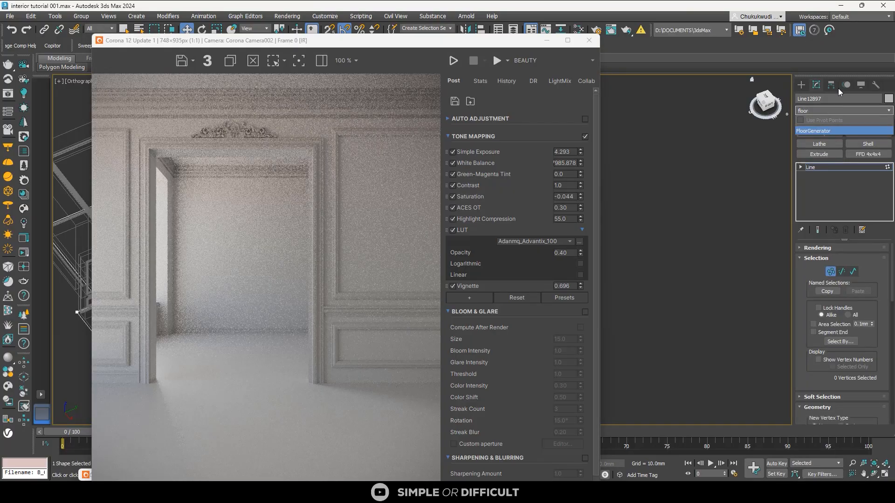
pyautogui.click(818, 131)
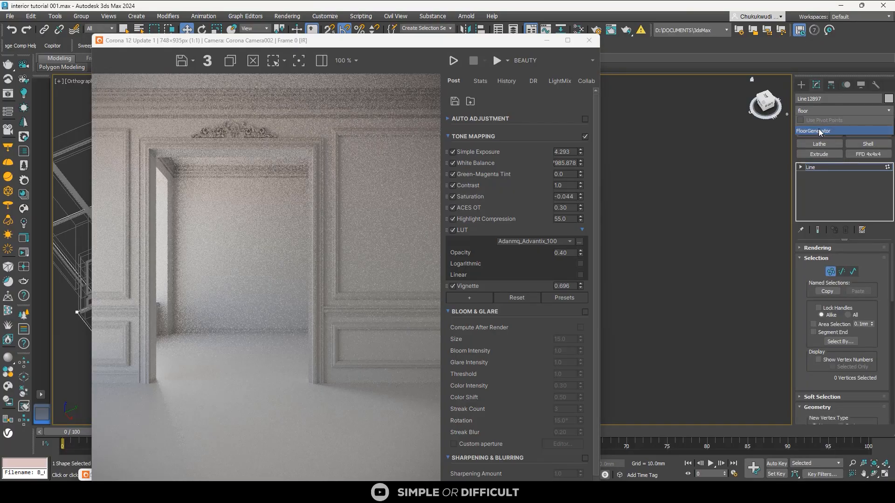
pyautogui.click(547, 40)
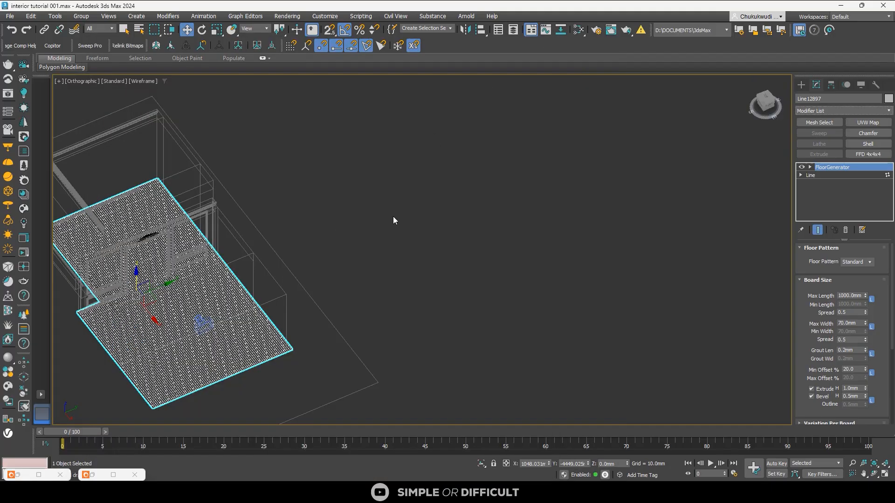
# Select the generated floor and set its floor pattern to Herringbone
pyautogui.click(464, 215)
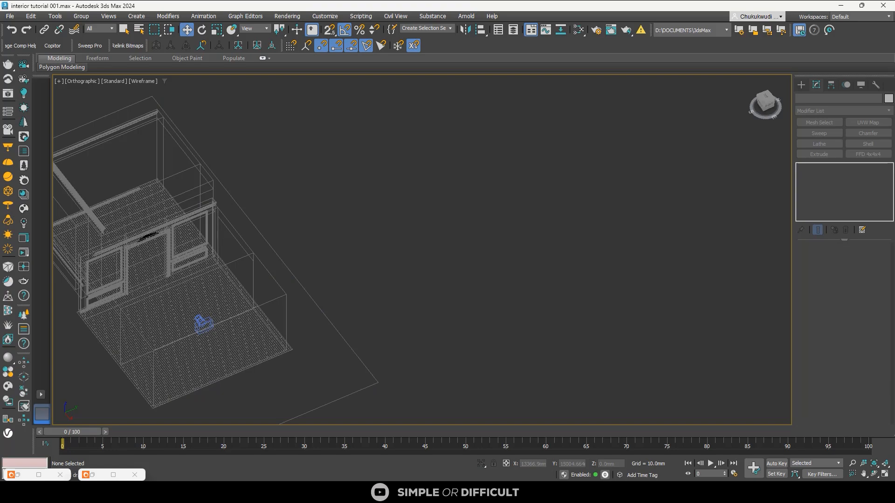
pyautogui.click(243, 295)
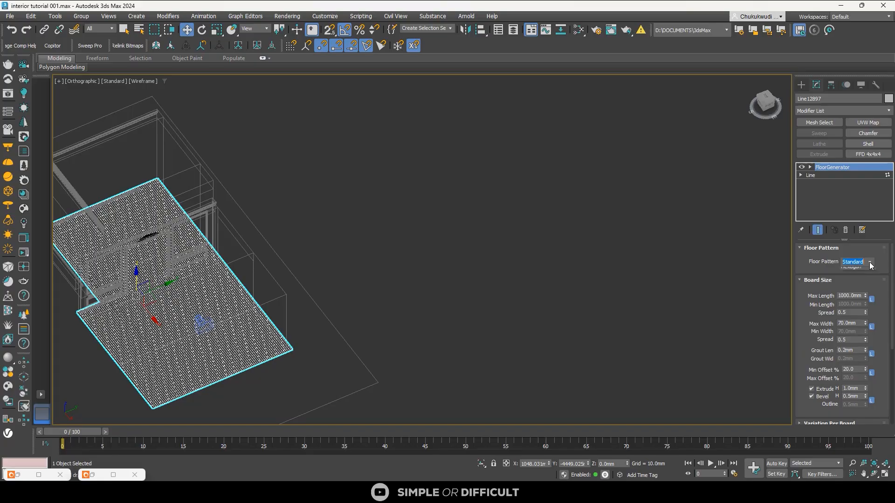
pyautogui.click(869, 262)
pyautogui.click(862, 277)
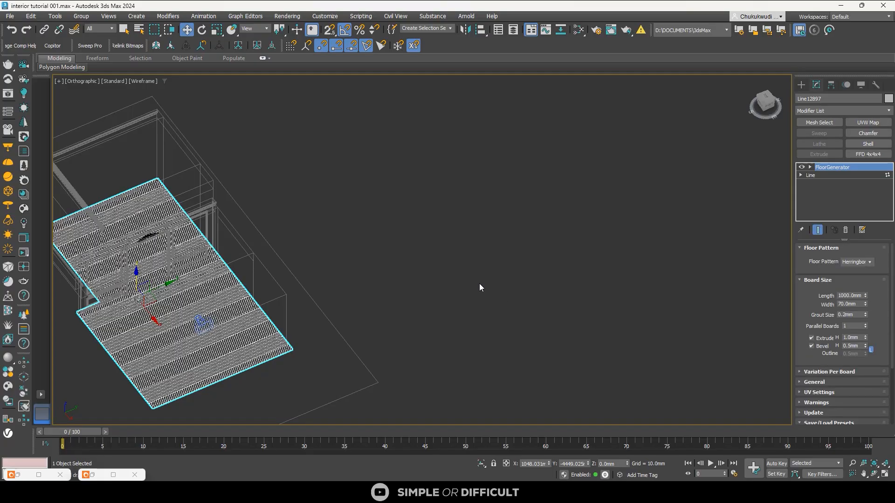
pyautogui.scroll(5, 144, 329)
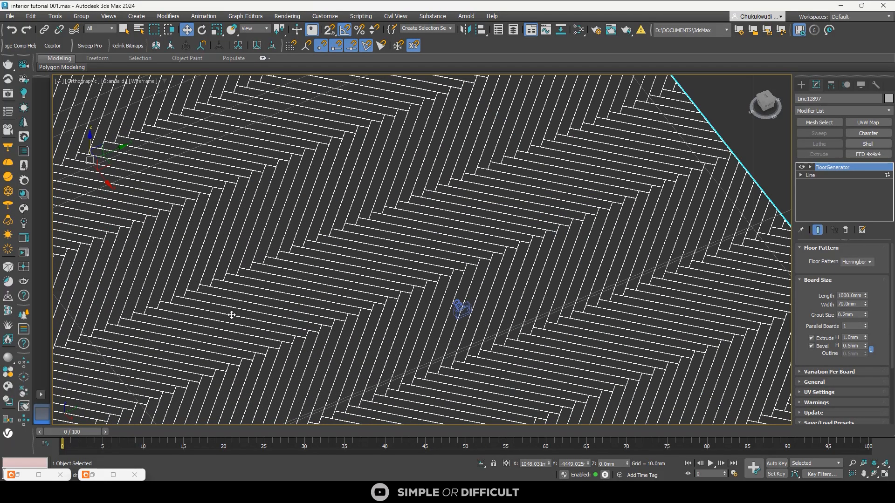
pyautogui.scroll(-8, 310, 295)
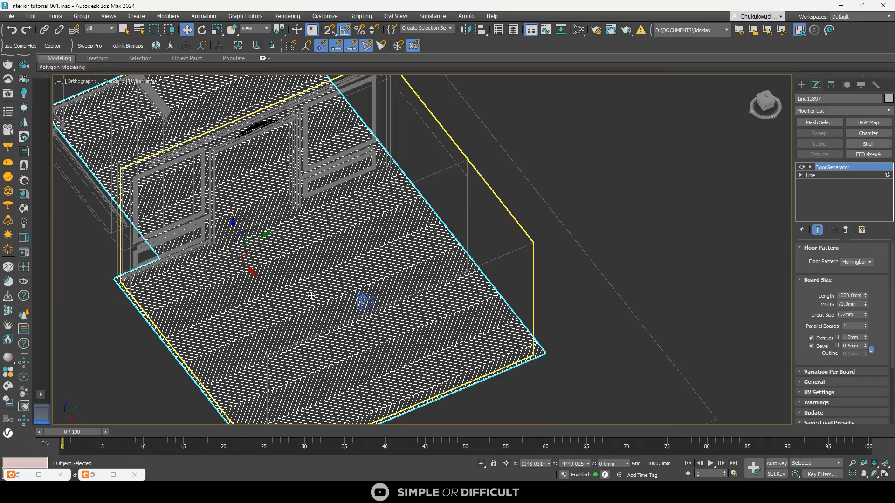
# Show the scene from the Top view with the grid hidden and examine the herringbone layout across both rooms
pyautogui.press('t')
pyautogui.scroll(-5, 340, 282)
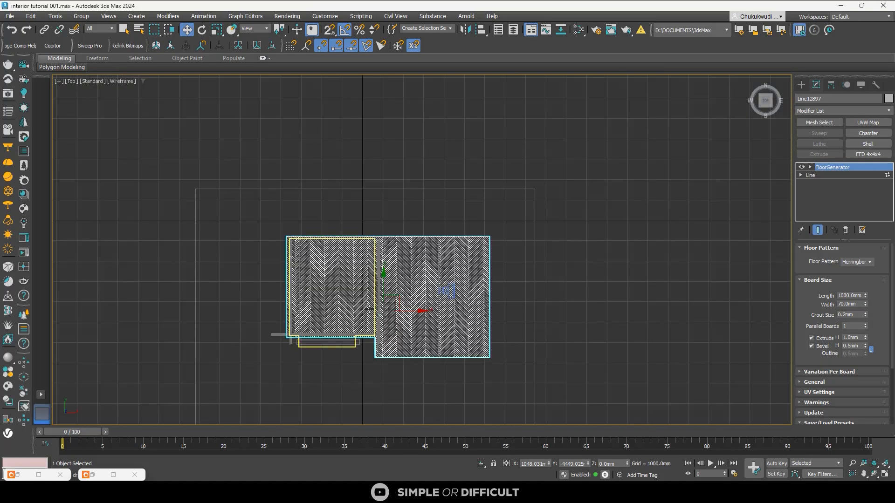
pyautogui.scroll(5, 395, 286)
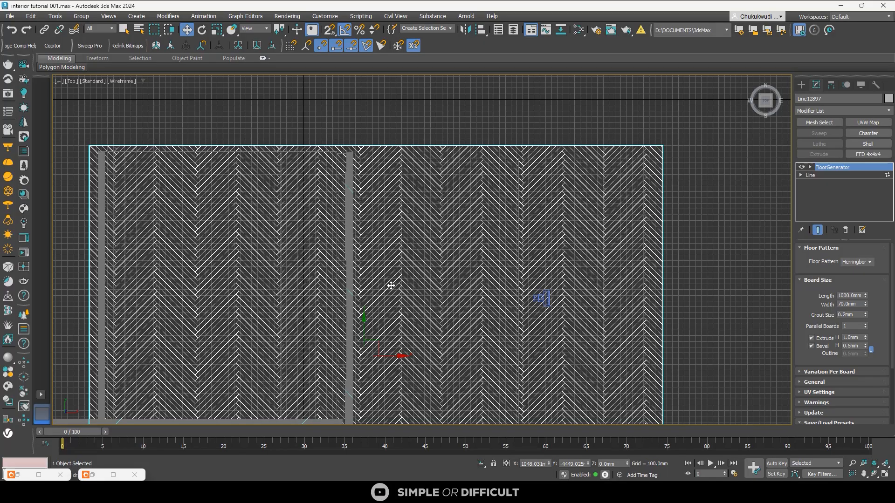
pyautogui.scroll(-2, 461, 258)
pyautogui.press('g')
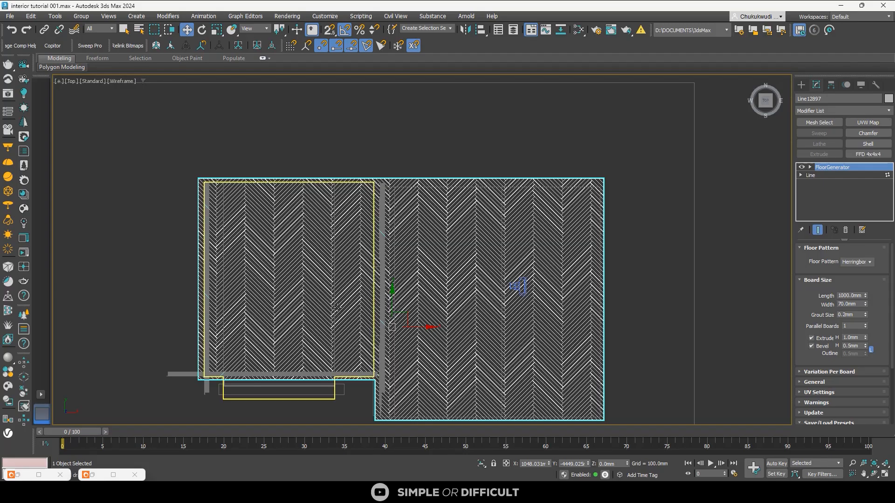
pyautogui.scroll(3, 361, 220)
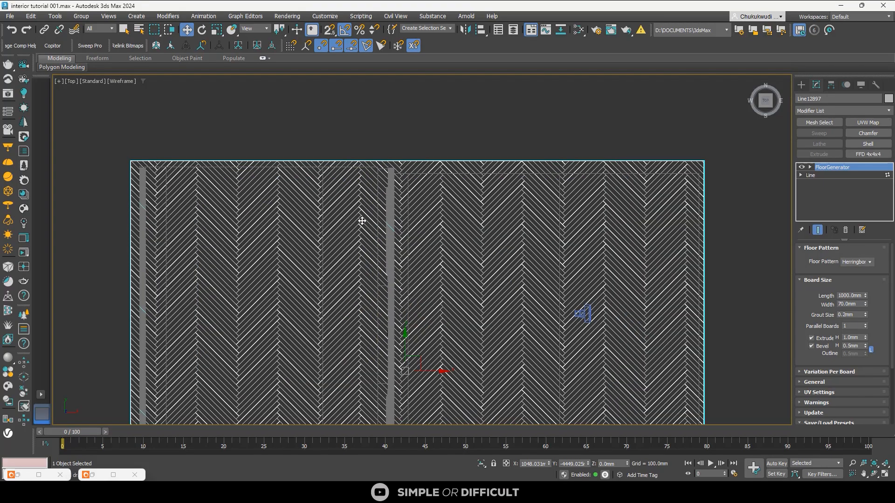
pyautogui.click(857, 263)
pyautogui.click(869, 263)
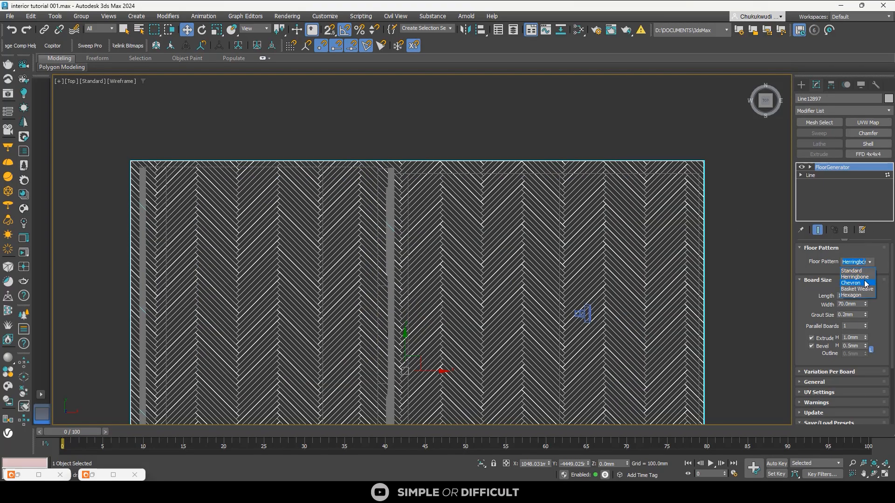
pyautogui.click(878, 301)
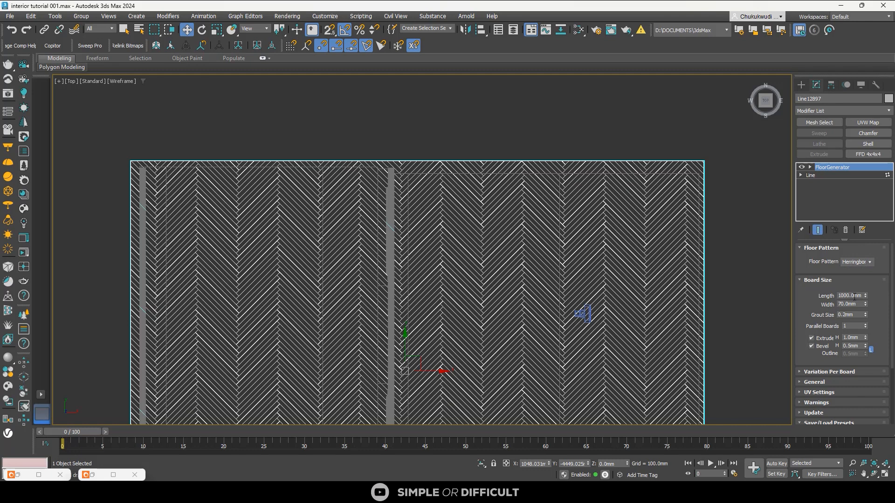
# Set the herringbone boards to a length of 1500 mm and a width of 300 mm
pyautogui.doubleClick(855, 296)
pyautogui.write('1500')
pyautogui.press('Return')
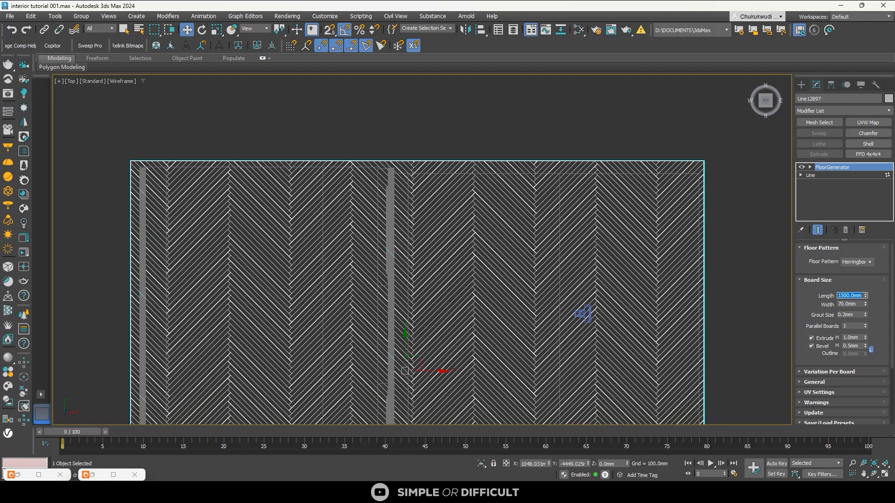
pyautogui.click(847, 304)
pyautogui.write('300')
pyautogui.press('Return')
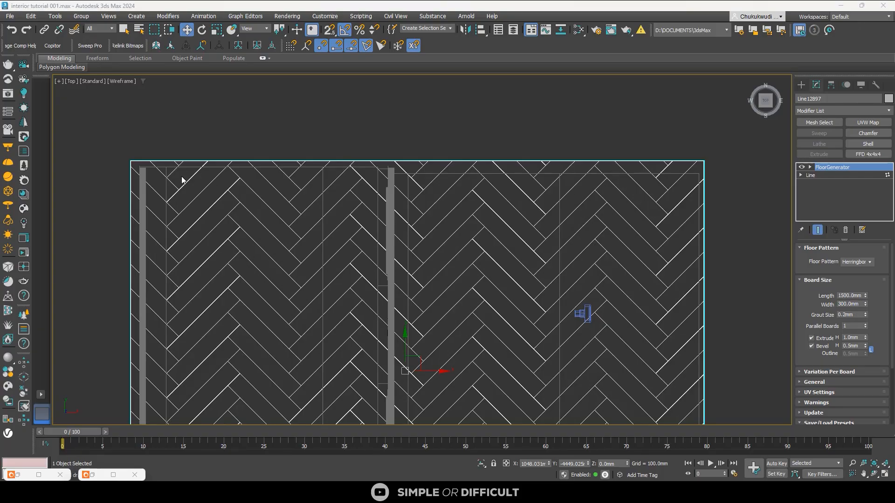
# Restore the four-viewport layout and select the generated floor for comparison with the camera's reference image
pyautogui.scroll(-5, 182, 180)
pyautogui.click(753, 345)
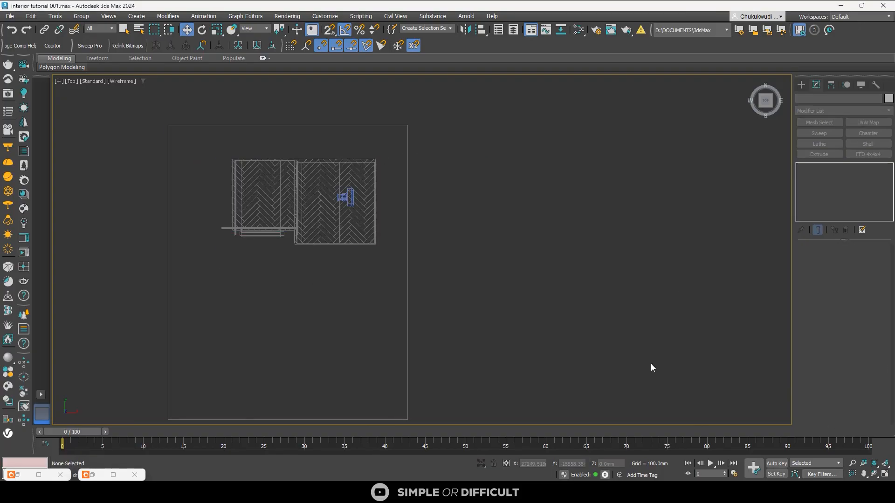
pyautogui.click(884, 474)
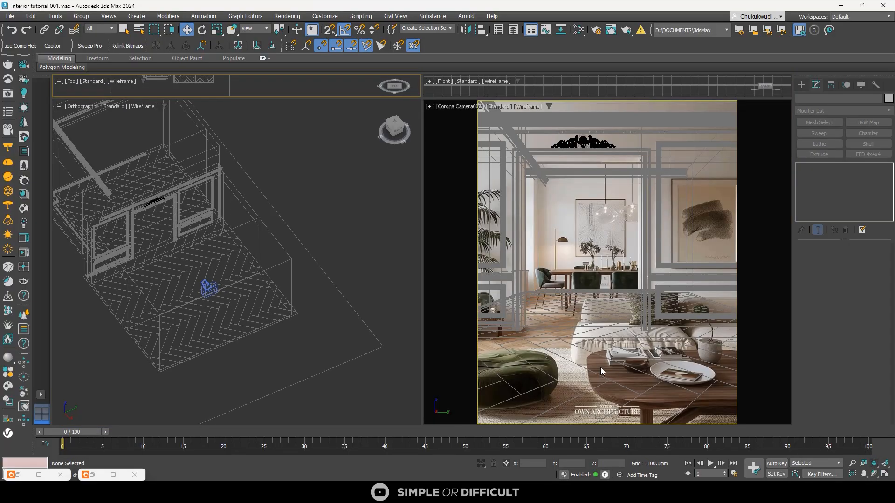
pyautogui.click(229, 254)
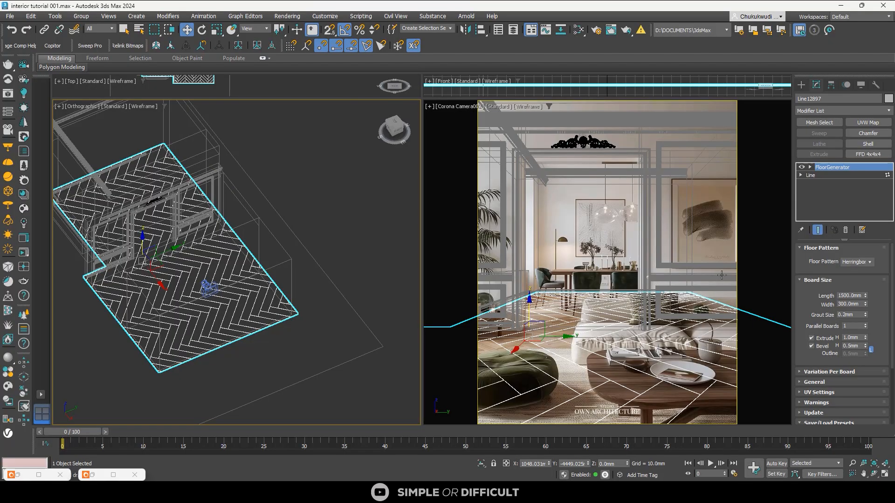
# Set the herringbone board width to 150 mm and the board length to 1200 mm
pyautogui.doubleClick(852, 304)
pyautogui.press('Return')
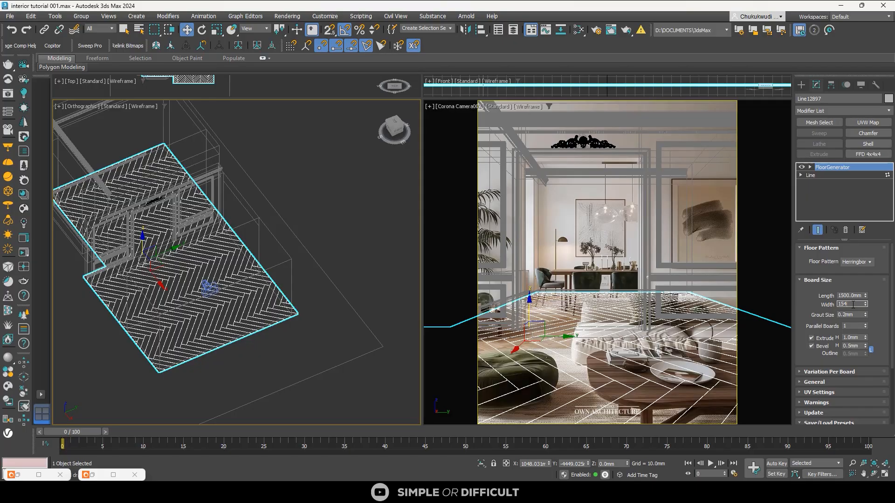
pyautogui.write('150')
pyautogui.press('Return')
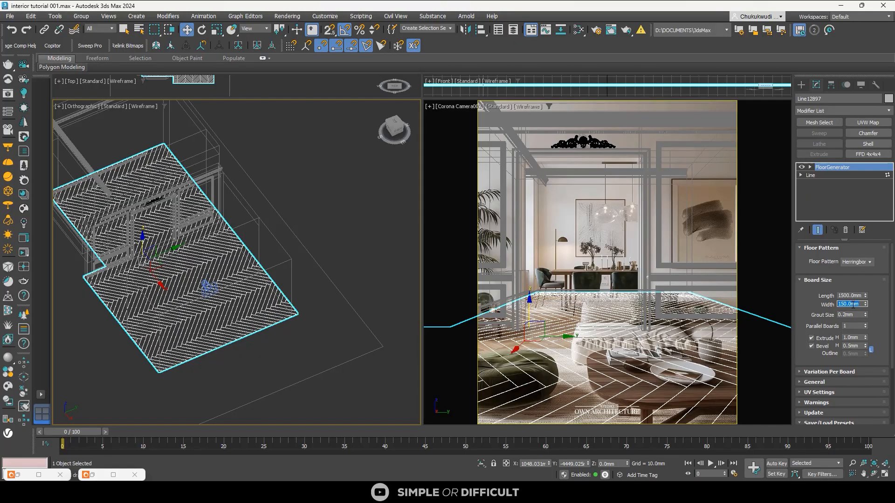
pyautogui.doubleClick(858, 296)
pyautogui.press('Return')
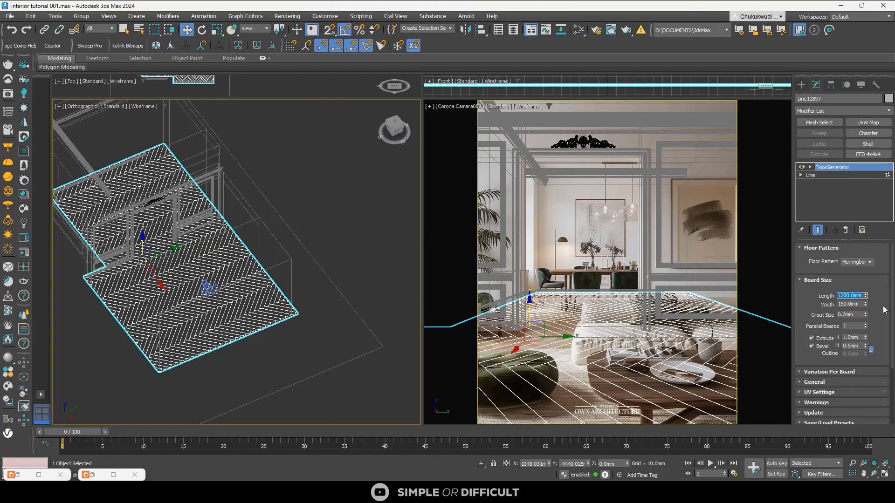
# Set the direction of the herringbone pattern to 90 in the modifier's general settings and deselect the floor
pyautogui.click(815, 382)
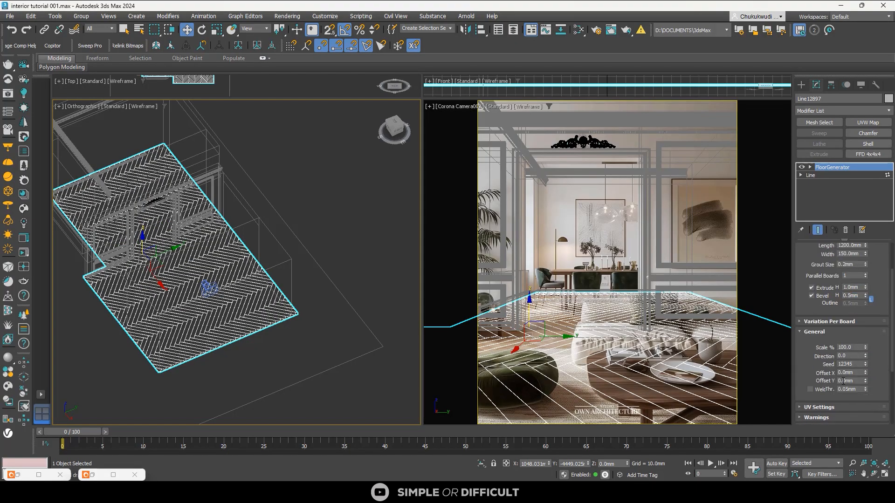
pyautogui.click(851, 357)
pyautogui.press('Return')
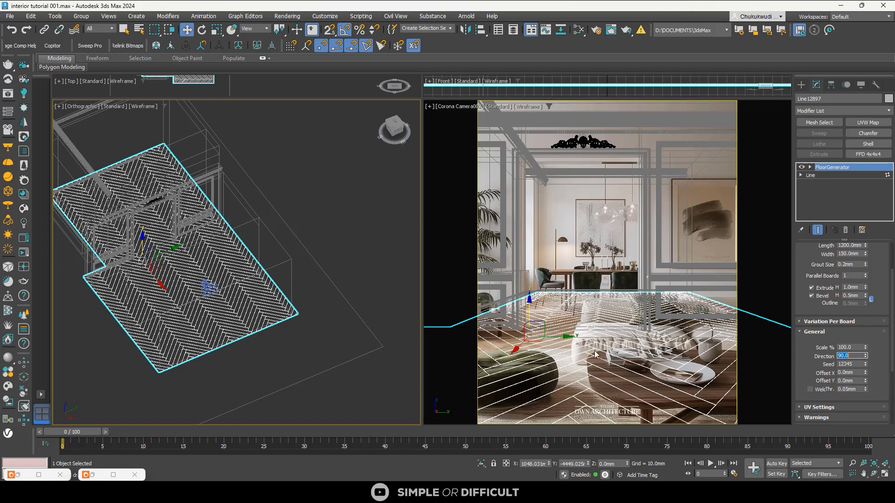
pyautogui.click(579, 280)
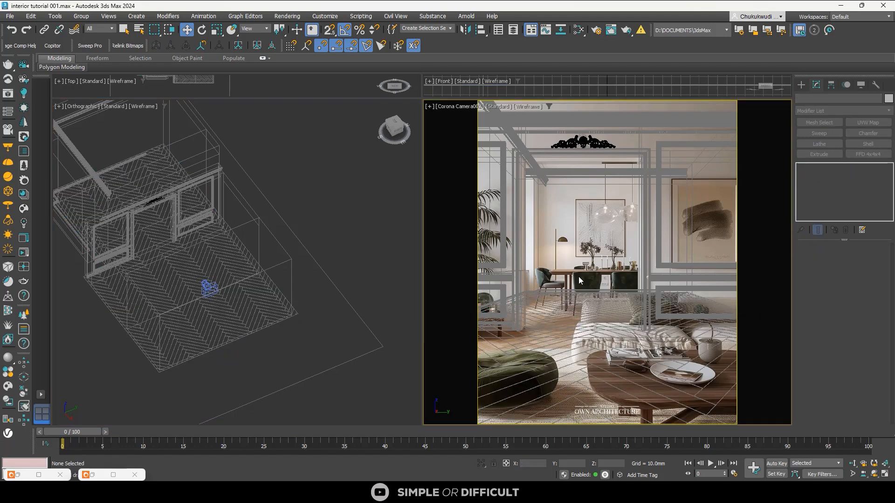
# Select the floor, turn the orthographic viewport to the Right view, and examine the floor's level against the wall base
pyautogui.click(560, 345)
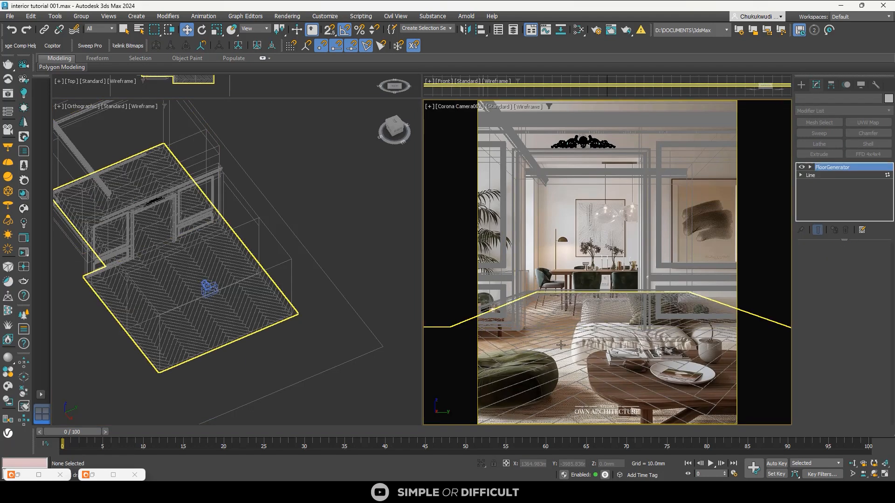
pyautogui.click(399, 132)
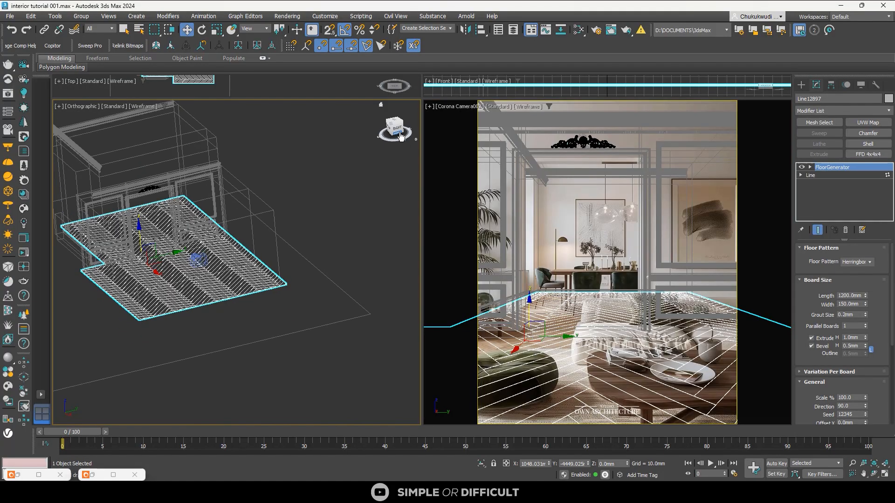
pyautogui.click(394, 123)
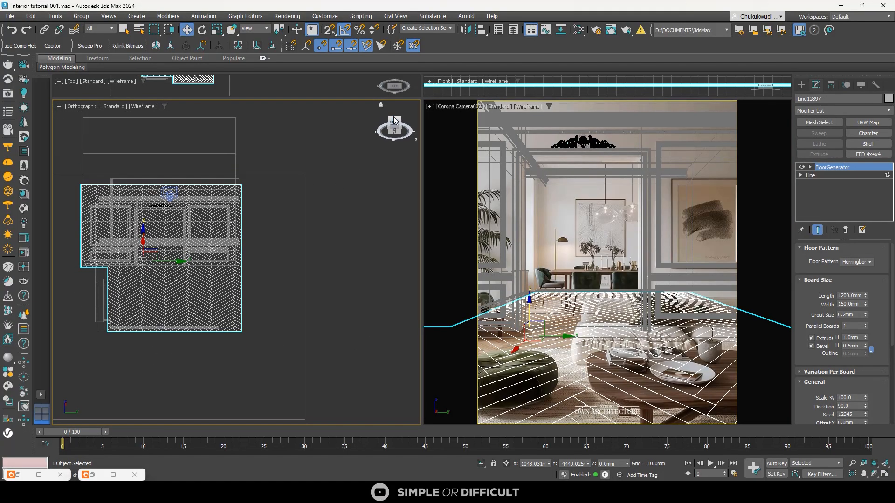
pyautogui.scroll(5, 158, 279)
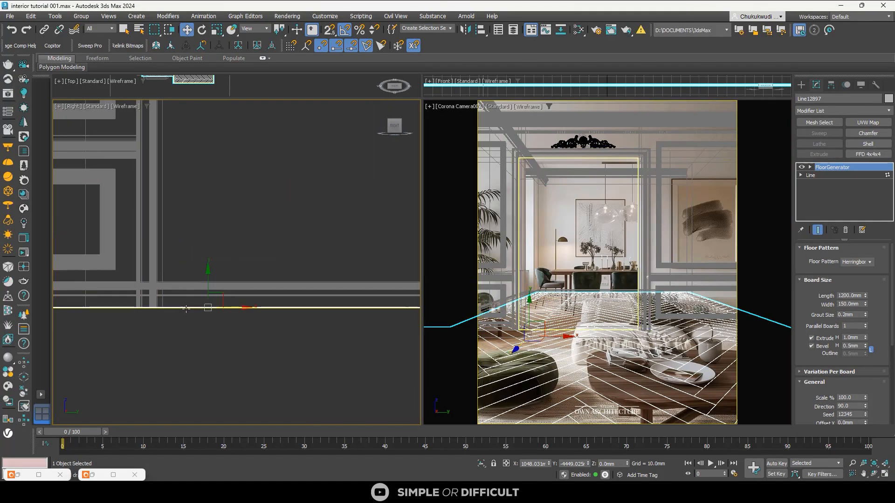
pyautogui.scroll(-4, 158, 279)
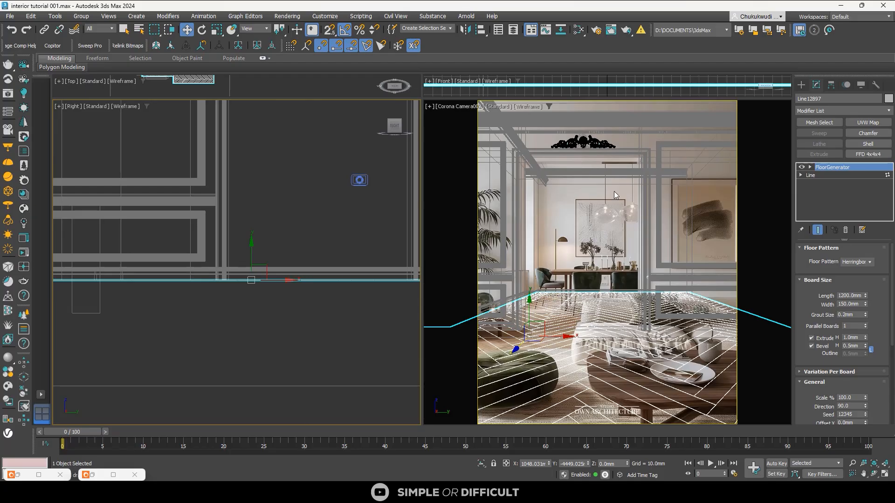
# Set the floor boards' extrude height to 8 mm and their bevel height to 2 mm
pyautogui.click(857, 338)
pyautogui.press('Return')
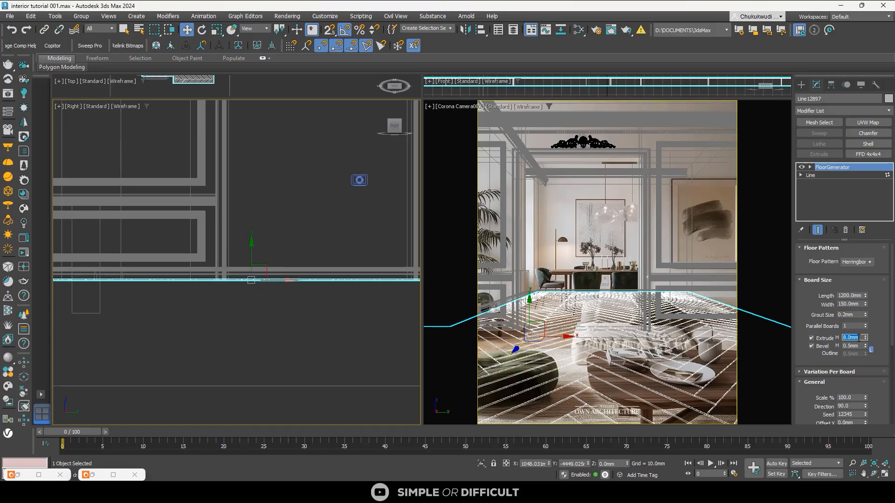
pyautogui.click(855, 347)
pyautogui.write('2')
pyautogui.press('Return')
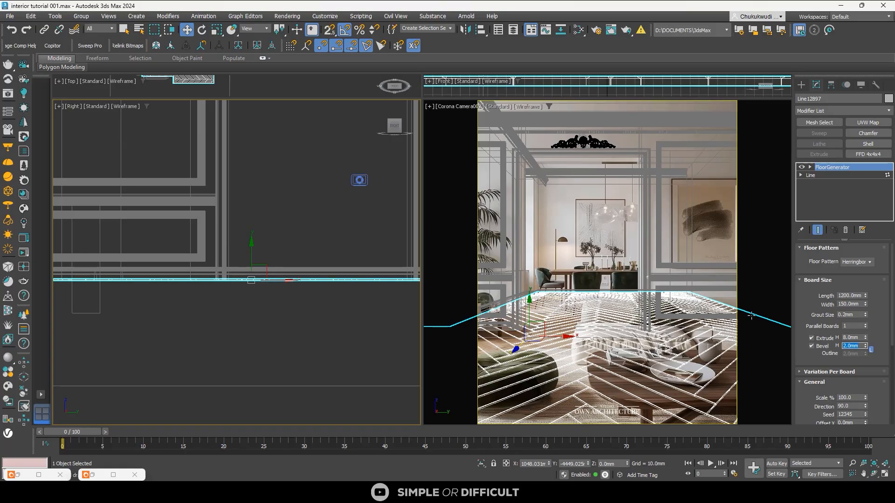
# Turn on snapping and reposition the floor vertically so its top meets the wall base, with the floor at Z -10 mm
pyautogui.scroll(5, 251, 284)
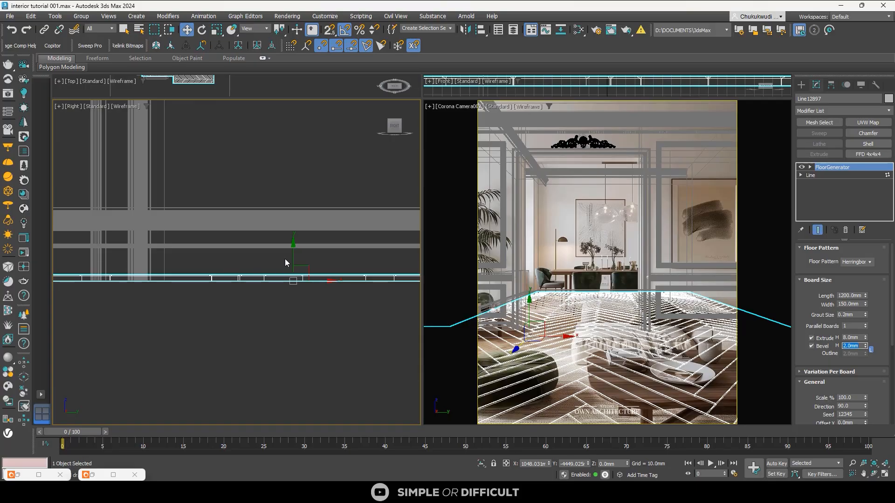
pyautogui.moveTo(292, 255); pyautogui.dragTo(301, 301)
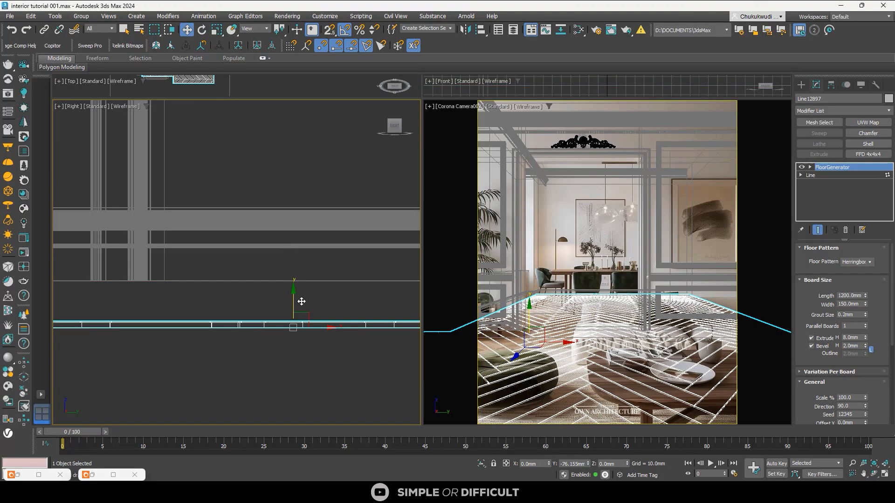
pyautogui.scroll(6, 275, 322)
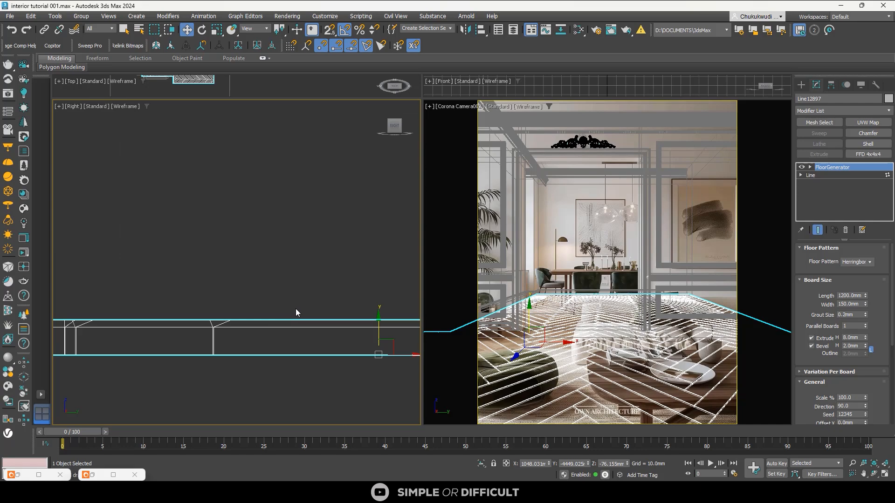
pyautogui.scroll(-2, 296, 308)
pyautogui.scroll(2, 295, 308)
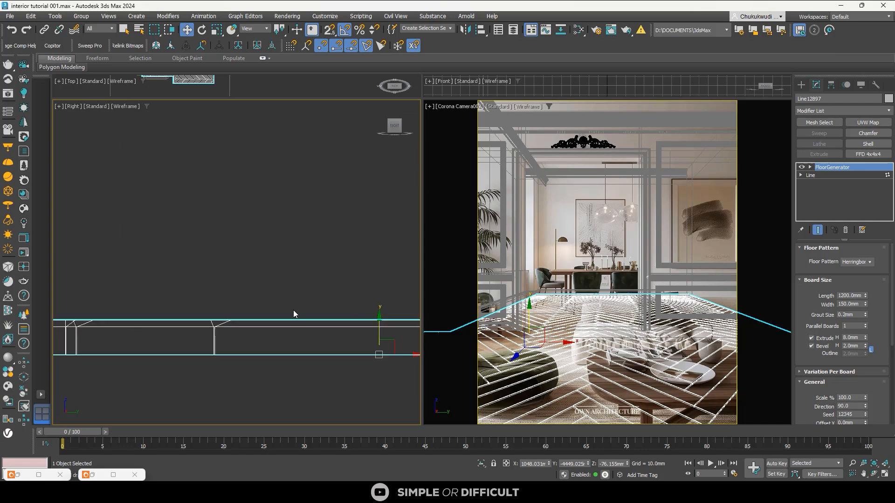
pyautogui.press('s')
pyautogui.scroll(-1, 295, 320)
pyautogui.scroll(-1, 295, 321)
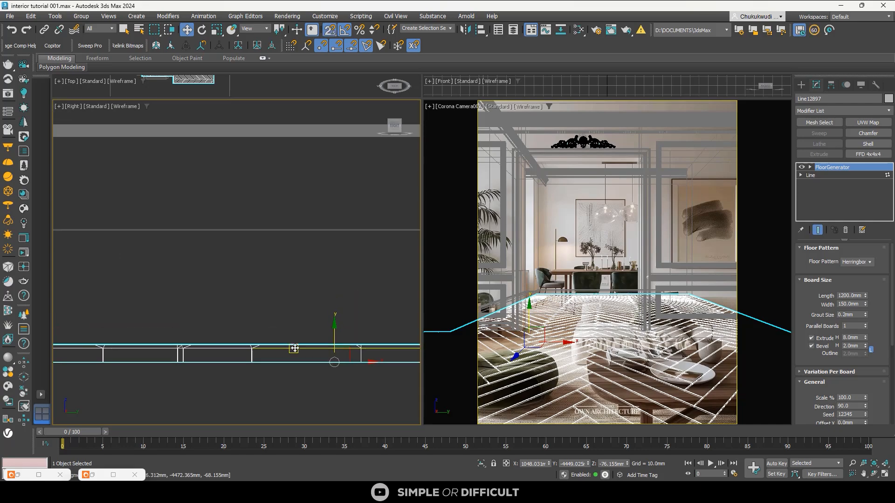
pyautogui.moveTo(300, 346); pyautogui.dragTo(309, 242)
pyautogui.scroll(-1, 309, 240)
pyautogui.click(801, 84)
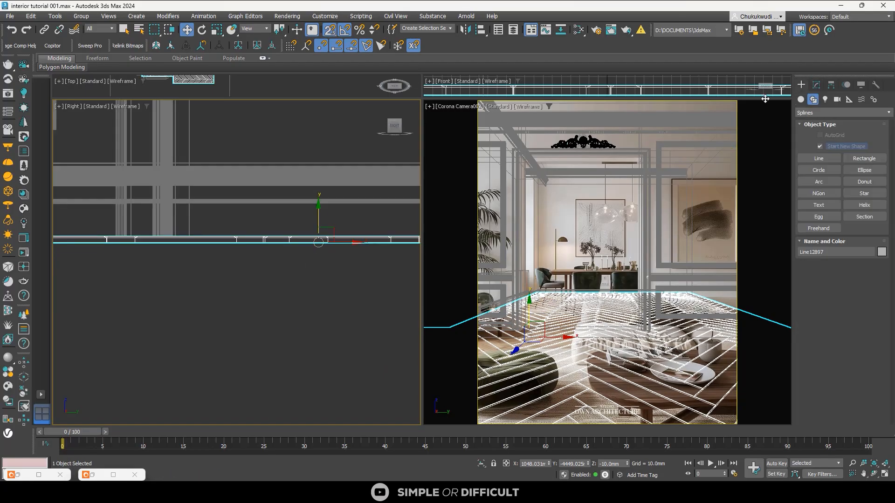
# Select the bottom vertices of the Box002 wall and snap them down to the floor's underside at Z -10 mm
pyautogui.scroll(-2, 237, 323)
pyautogui.click(135, 145)
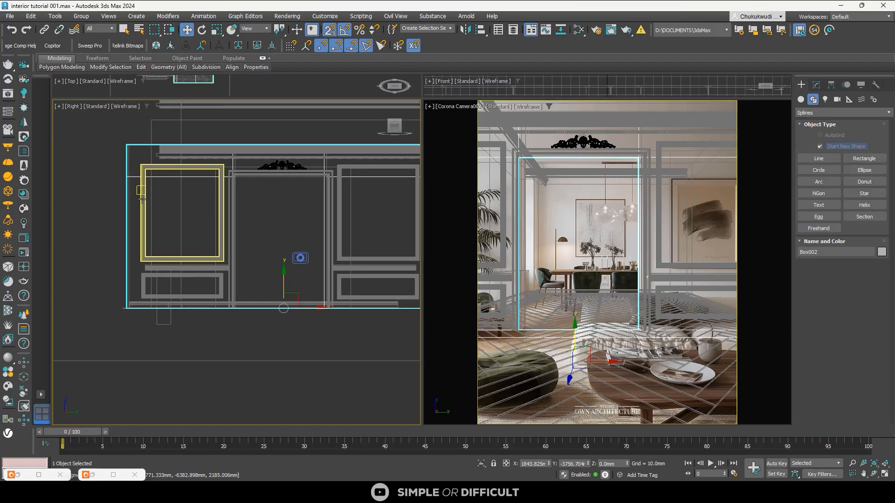
pyautogui.scroll(-3, 151, 240)
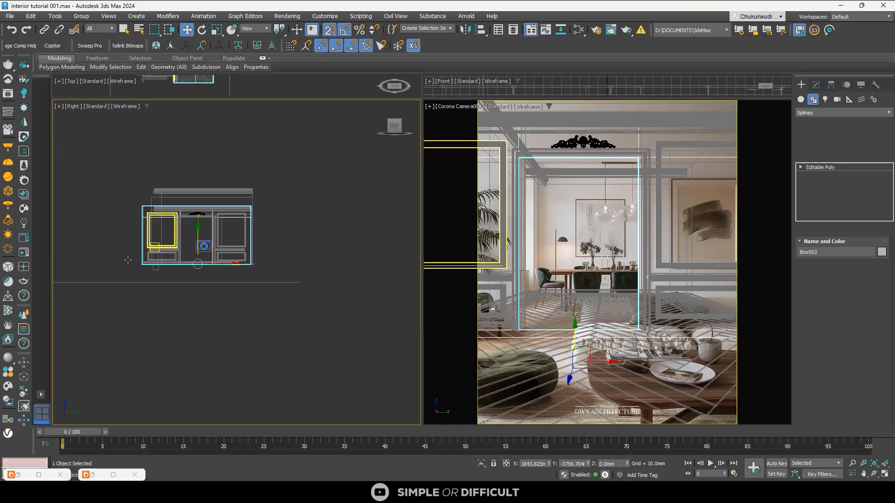
pyautogui.press('1')
pyautogui.moveTo(119, 252); pyautogui.dragTo(303, 285)
pyautogui.scroll(3, 177, 285)
pyautogui.scroll(6, 248, 184)
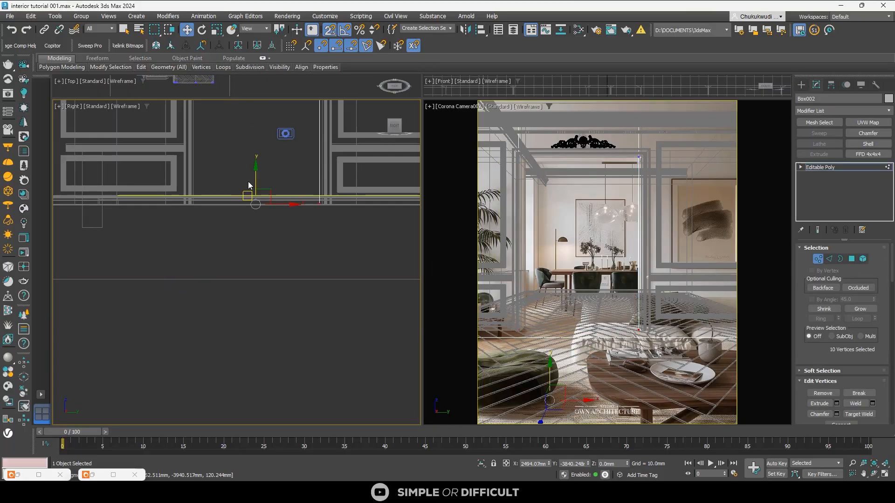
pyautogui.moveTo(269, 254); pyautogui.dragTo(253, 292)
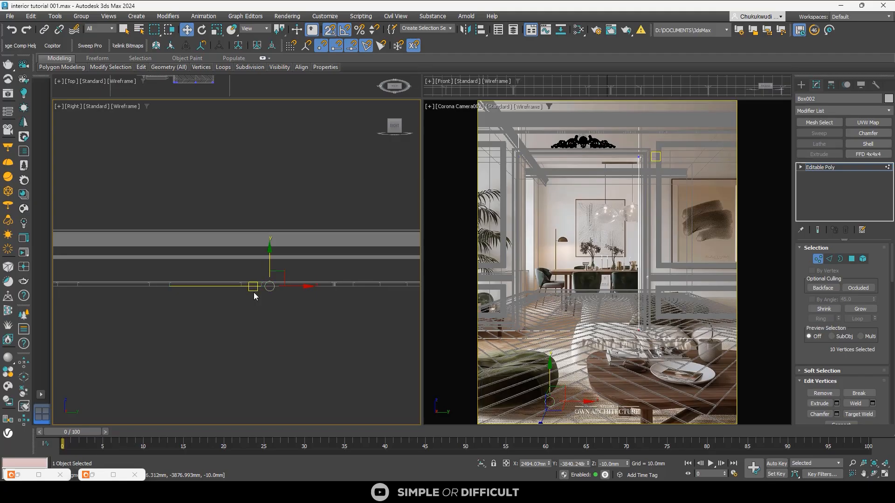
pyautogui.scroll(-4, 254, 293)
pyautogui.click(802, 84)
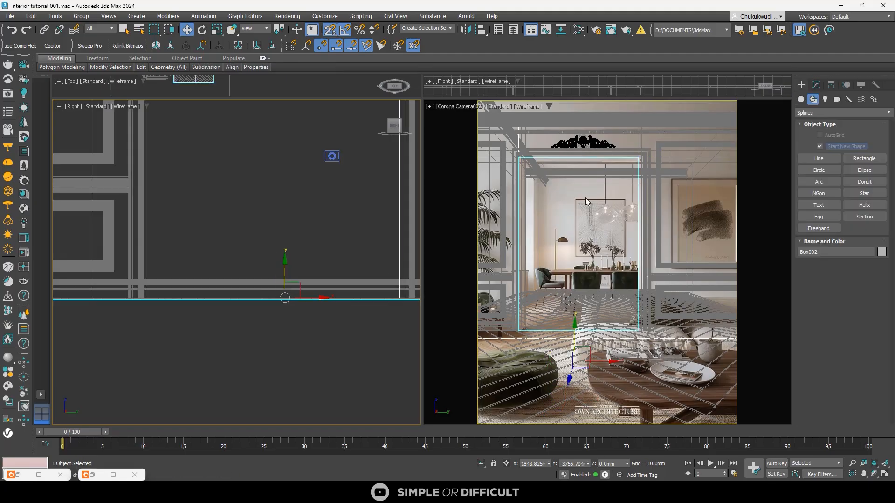
# Snap the bottom vertices of the Box004 wall down to the floor's underside, and clear the selection
pyautogui.scroll(-5, 245, 240)
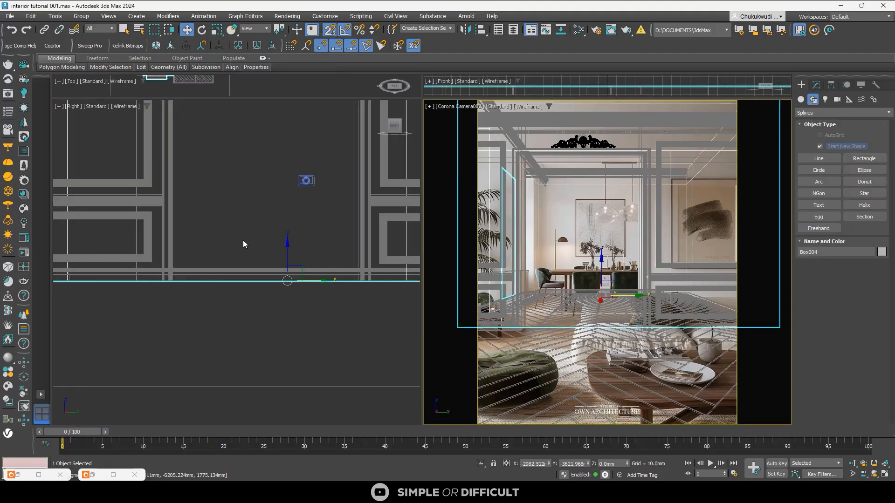
pyautogui.click(192, 240)
pyautogui.press('1')
pyautogui.moveTo(166, 220); pyautogui.dragTo(327, 268)
pyautogui.scroll(5, 250, 249)
pyautogui.scroll(9, 242, 224)
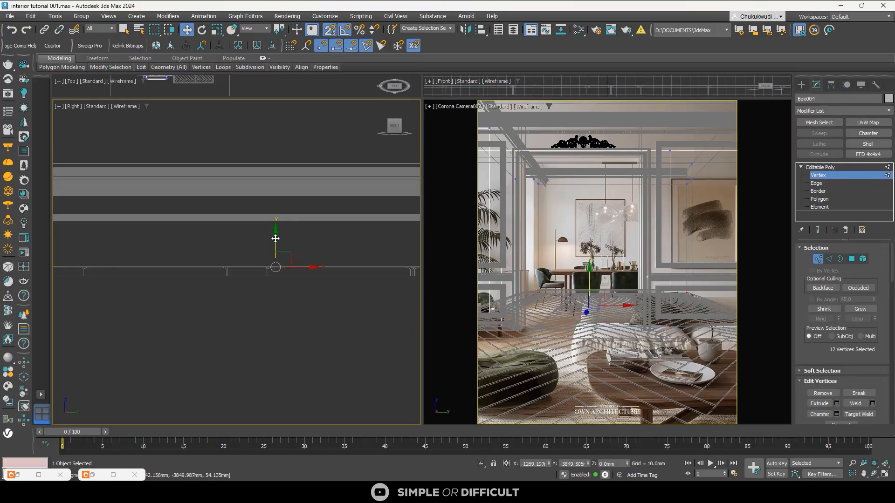
pyautogui.moveTo(277, 264); pyautogui.dragTo(278, 282)
pyautogui.click(801, 84)
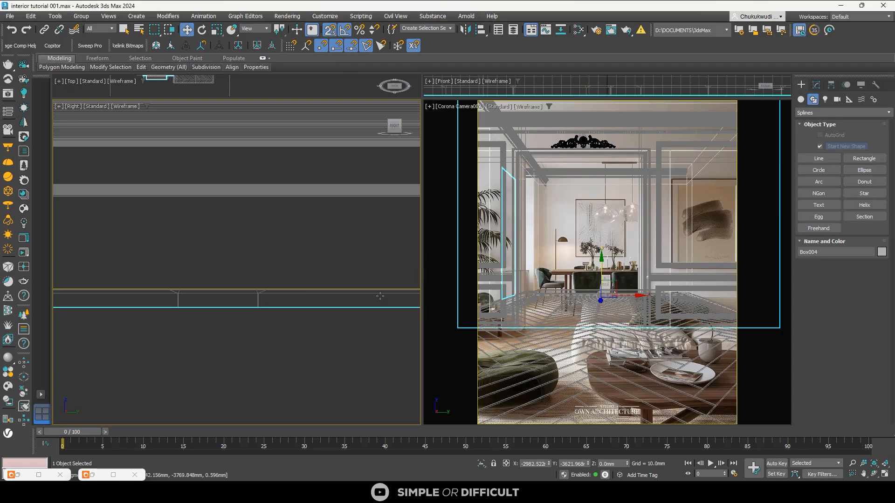
pyautogui.click(346, 344)
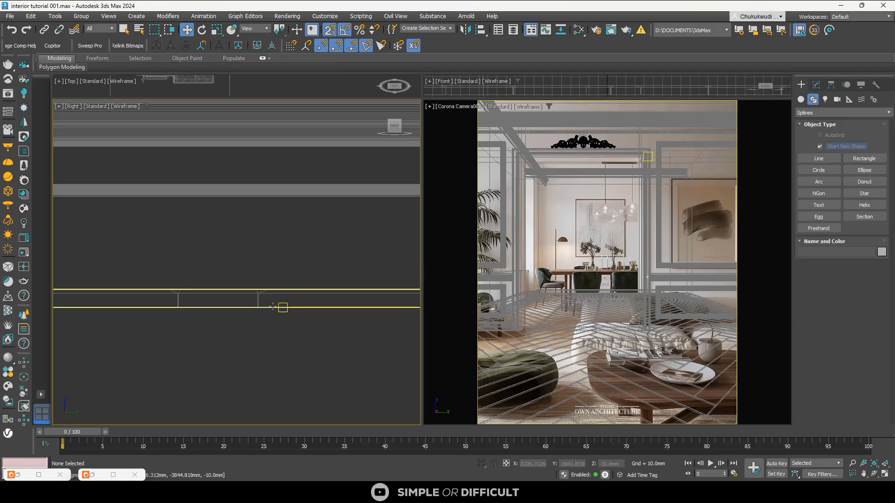
# Start an interactive Corona render of the camera view and examine the board joints on the floor
pyautogui.click(24, 239)
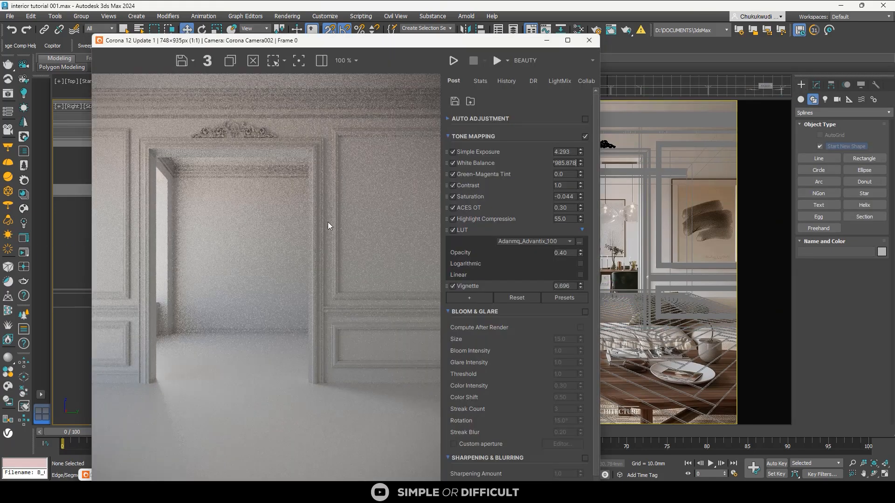
pyautogui.click(461, 62)
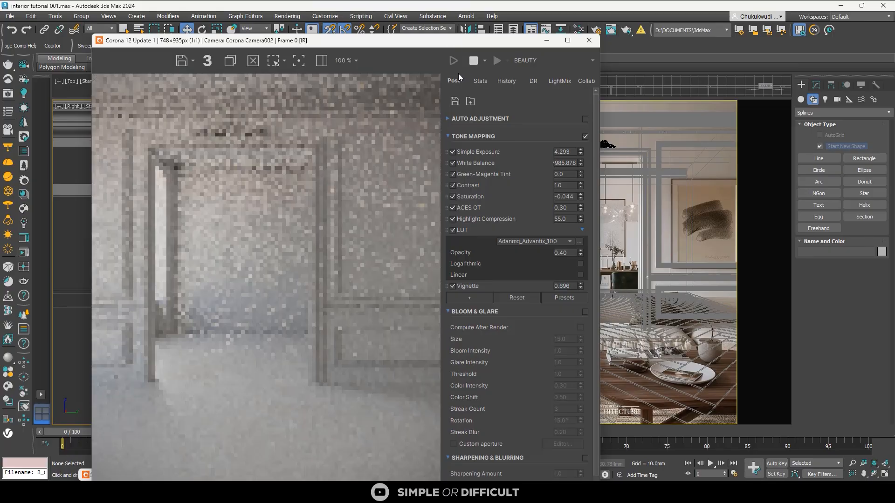
pyautogui.scroll(4, 212, 378)
pyautogui.scroll(-4, 212, 378)
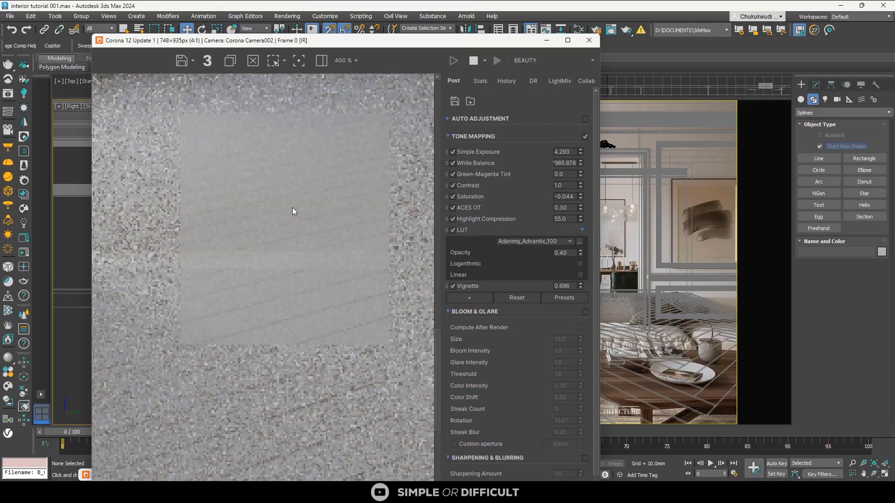
pyautogui.scroll(1, 182, 431)
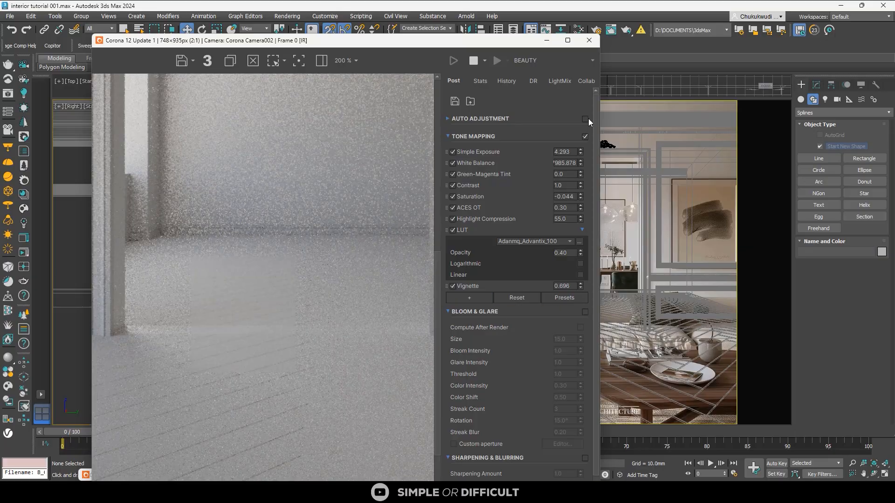
# Move the render window off the modelling view and select Box003, the dividing wall with the doorway between the rooms
pyautogui.moveTo(503, 47); pyautogui.dragTo(730, 270)
pyautogui.scroll(-10, 259, 230)
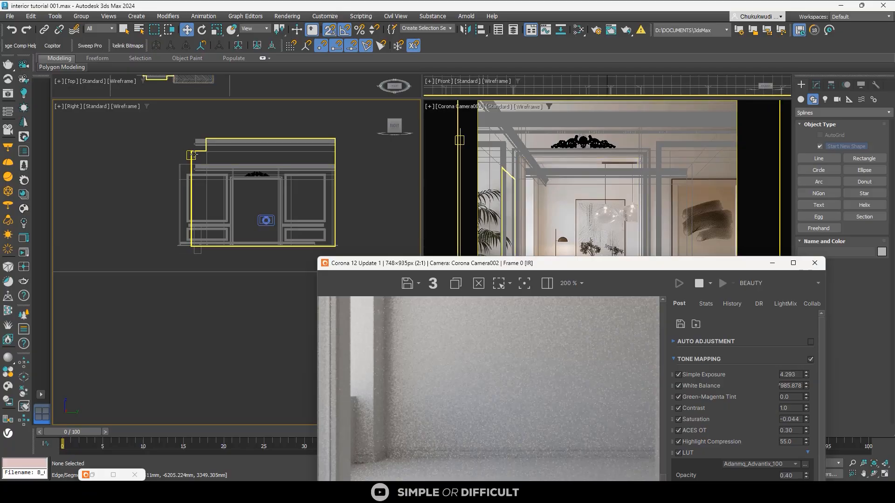
pyautogui.click(196, 158)
pyautogui.keyDown('alt'); pyautogui.moveTo(198, 174); pyautogui.dragTo(261, 227, button='middle'); pyautogui.keyUp('alt')
pyautogui.scroll(8, 258, 268)
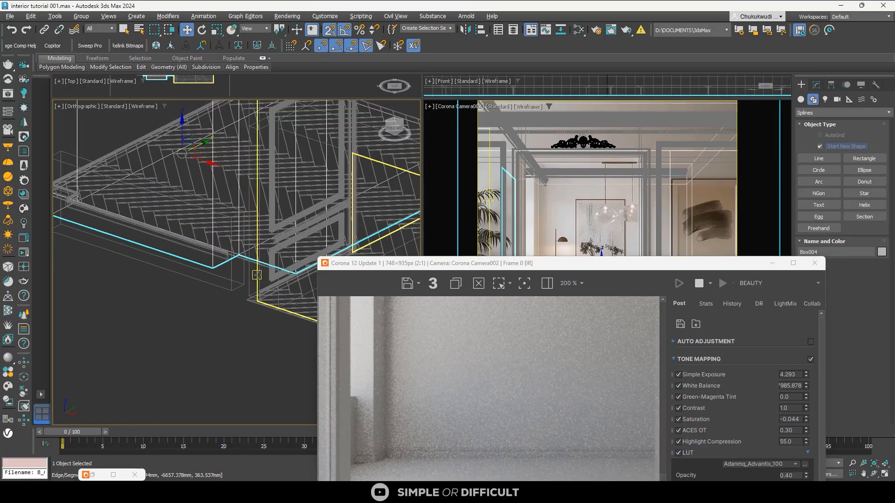
pyautogui.click(236, 280)
pyautogui.scroll(-8, 236, 281)
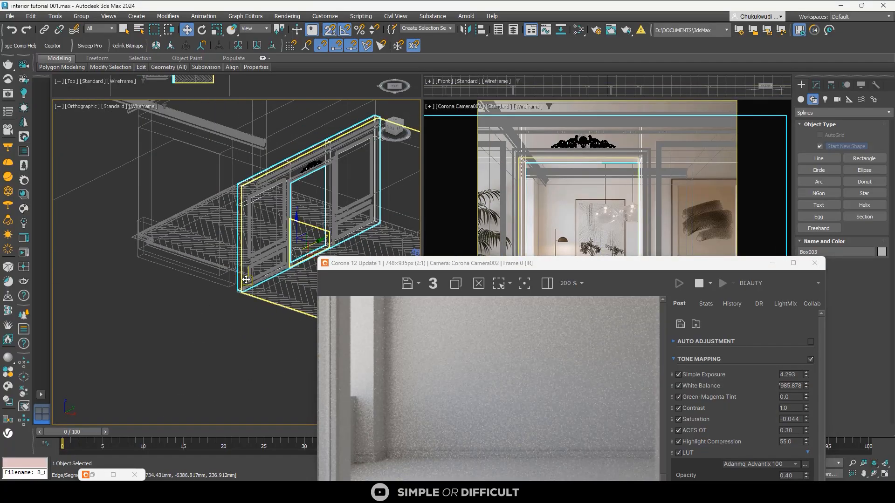
pyautogui.keyDown('alt'); pyautogui.moveTo(237, 283); pyautogui.dragTo(198, 284, button='middle'); pyautogui.keyUp('alt')
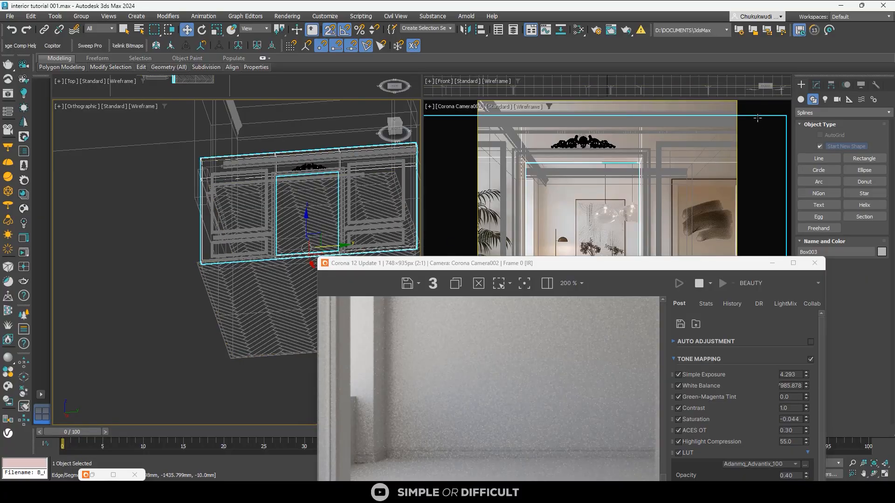
# Select the bottom vertices of the Box003 dividing wall in the Right view and snap them vertically to the floor's base
pyautogui.click(816, 86)
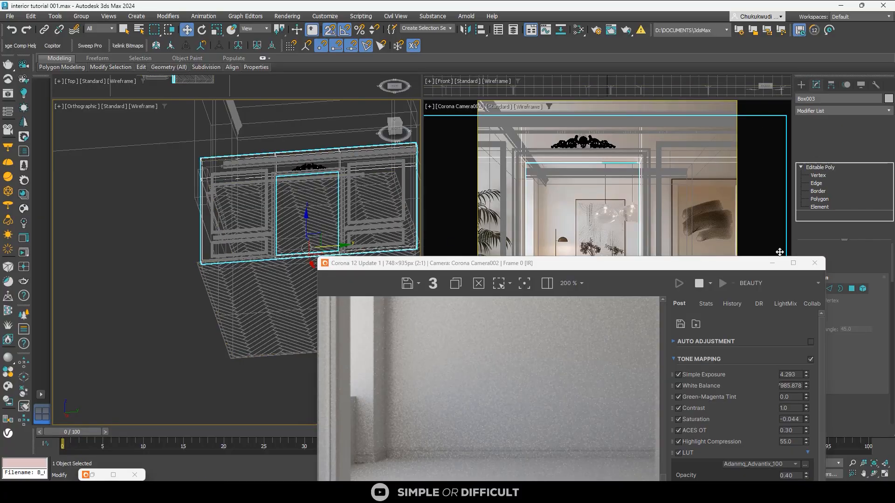
pyautogui.moveTo(746, 264); pyautogui.dragTo(757, 303)
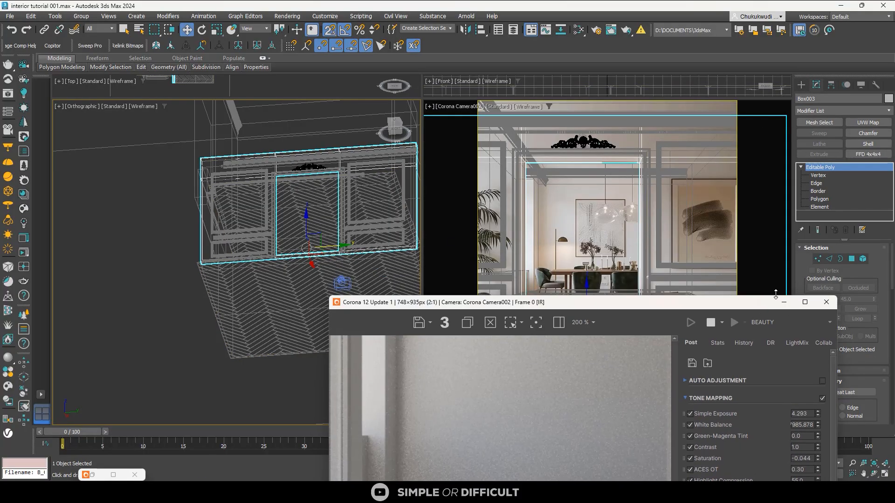
pyautogui.click(818, 259)
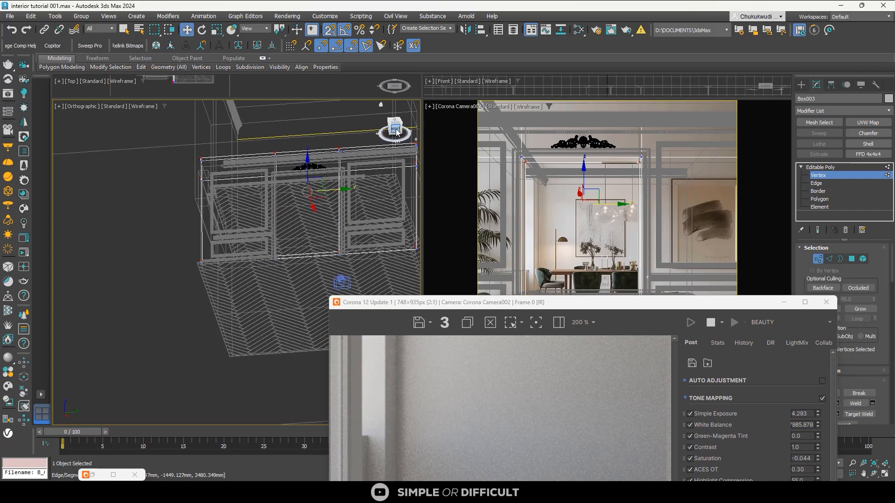
pyautogui.click(396, 132)
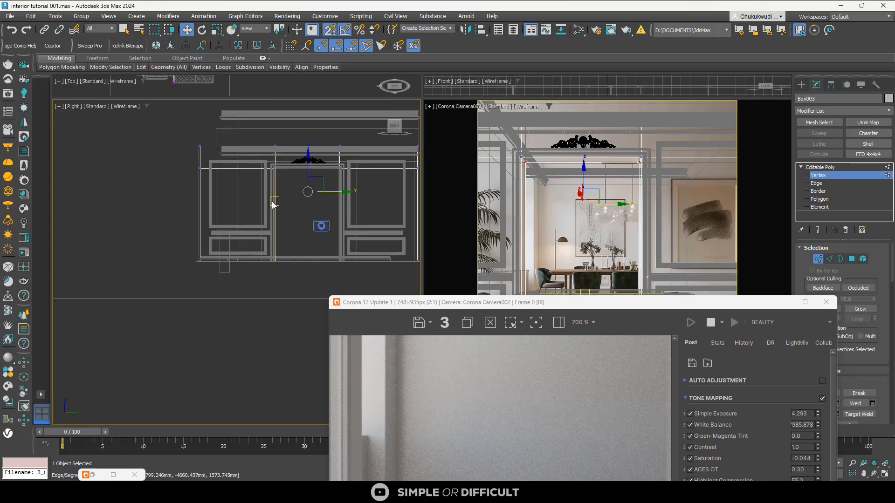
pyautogui.scroll(-5, 272, 203)
pyautogui.moveTo(343, 210); pyautogui.dragTo(232, 248)
pyautogui.scroll(5, 271, 219)
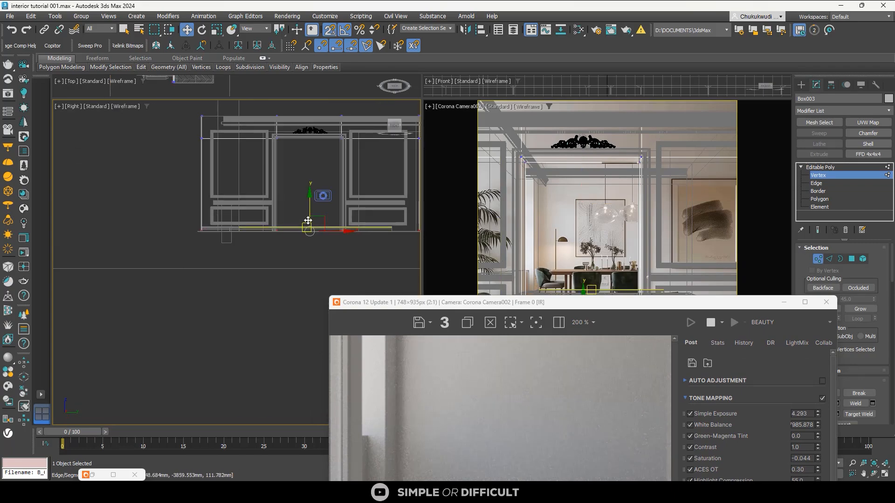
pyautogui.moveTo(310, 217); pyautogui.dragTo(310, 228)
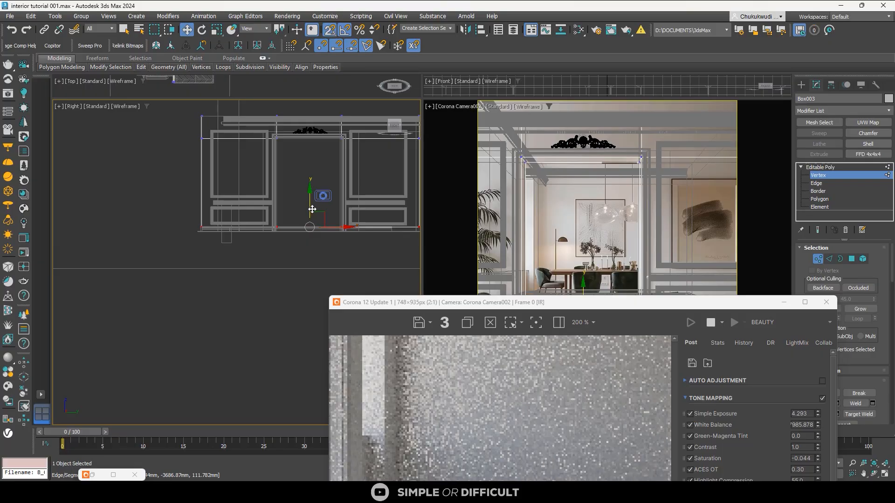
pyautogui.scroll(4, 308, 233)
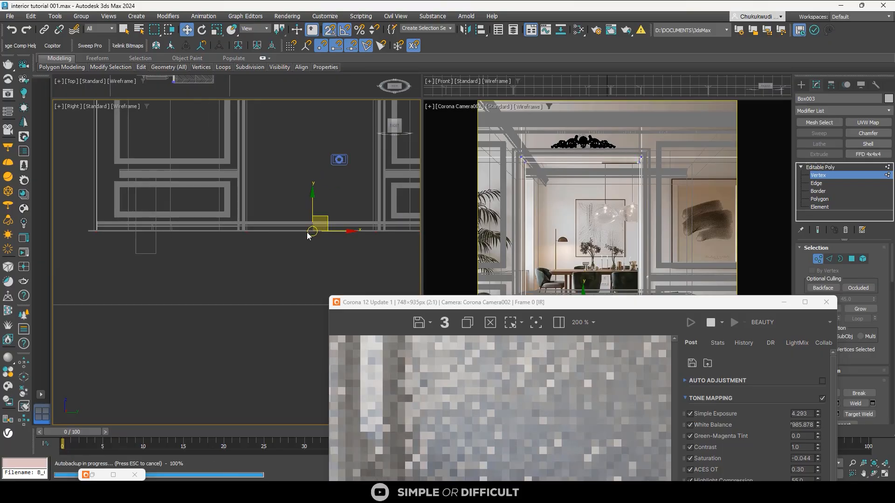
# Maximize the render window and examine the herringbone joints and where the walls meet the floor
pyautogui.click(806, 303)
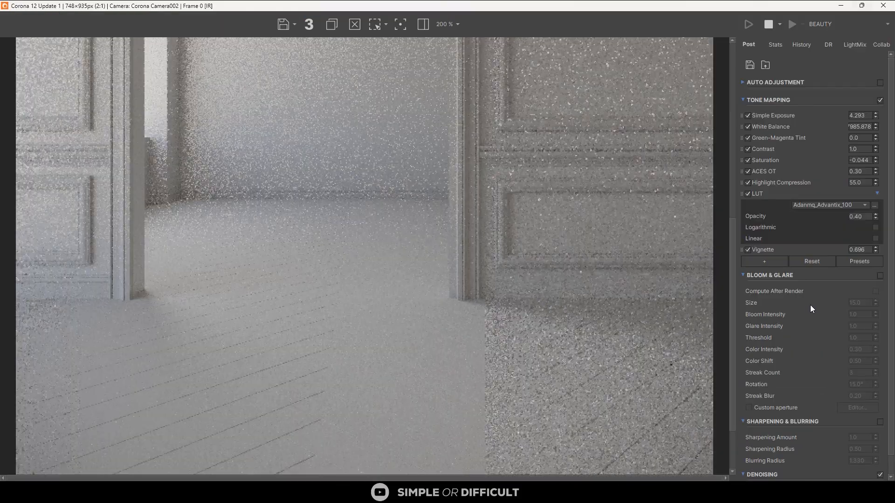
pyautogui.scroll(1, 371, 351)
pyautogui.scroll(-1, 402, 202)
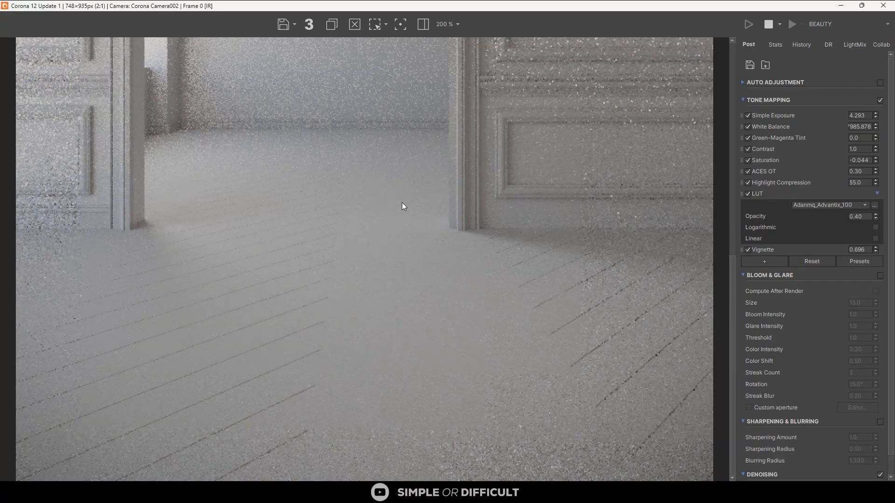
pyautogui.scroll(-1, 401, 202)
pyautogui.scroll(1, 468, 435)
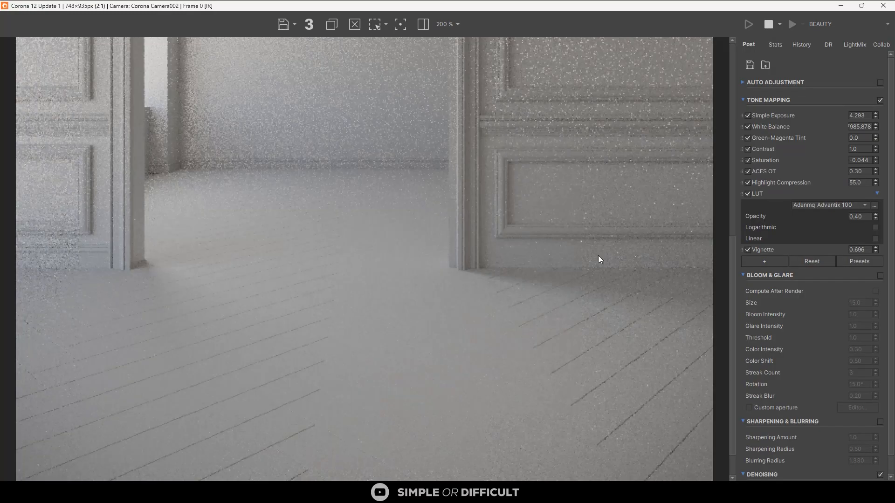
# Set the FloorGenerator grout size of the floor to 0.5 mm
pyautogui.scroll(-1, 743, 28)
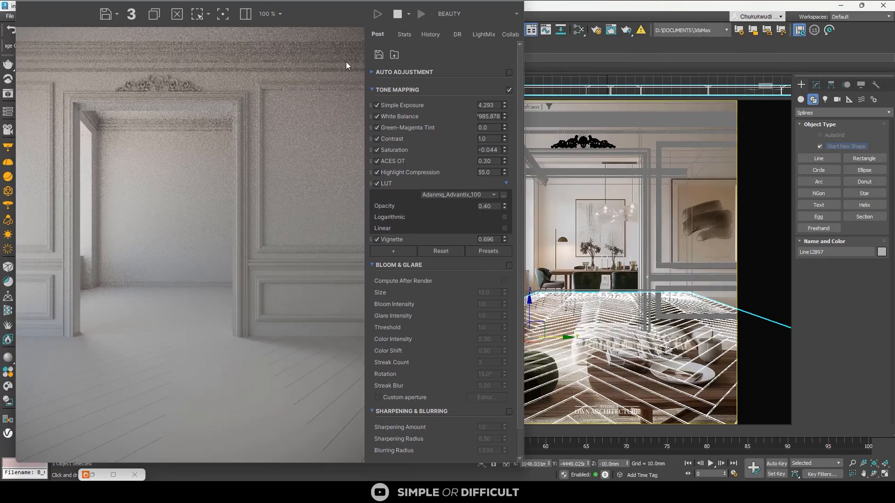
pyautogui.click(816, 85)
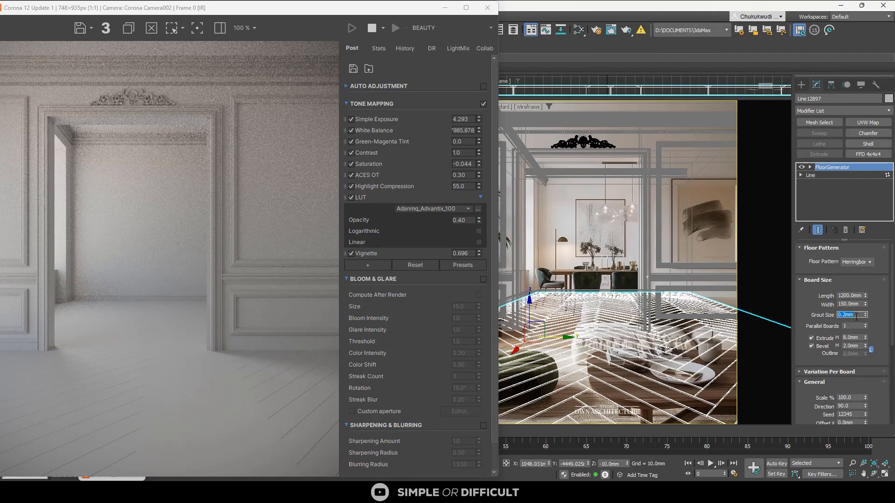
pyautogui.press('Return')
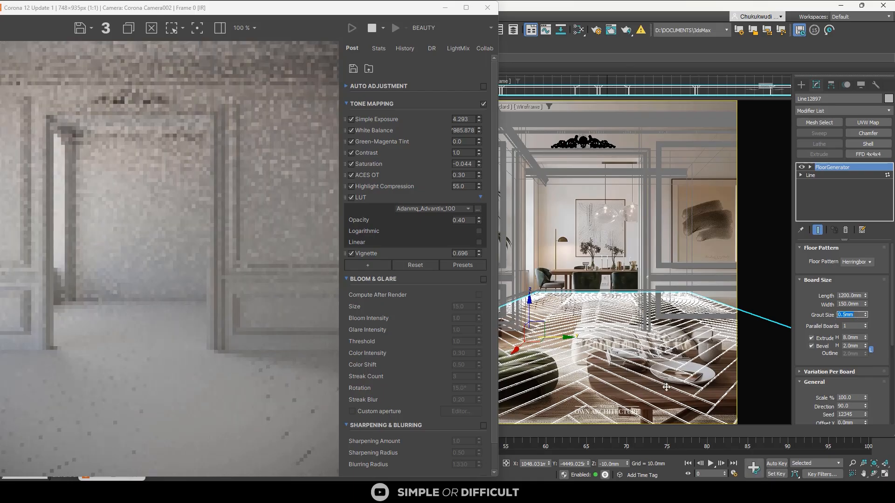
# Examine the herringbone board joints in the interactive render at several magnifications
pyautogui.scroll(5, 193, 419)
pyautogui.scroll(-5, 189, 287)
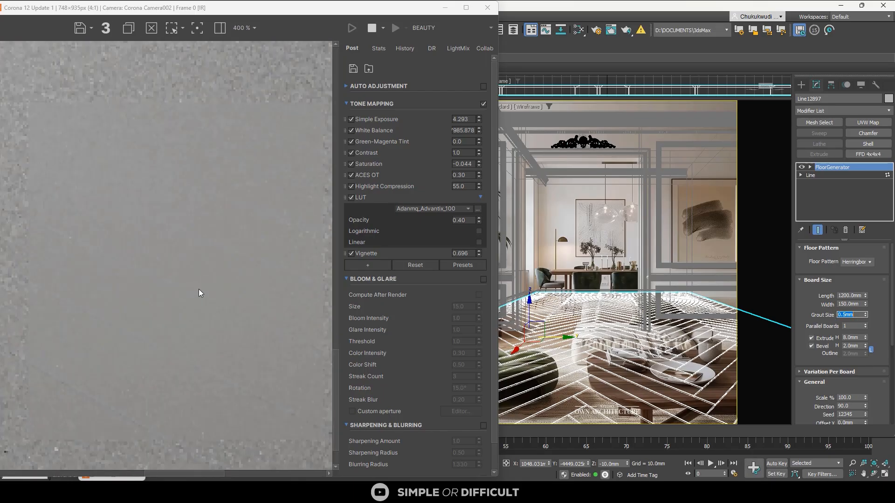
pyautogui.scroll(2, 198, 363)
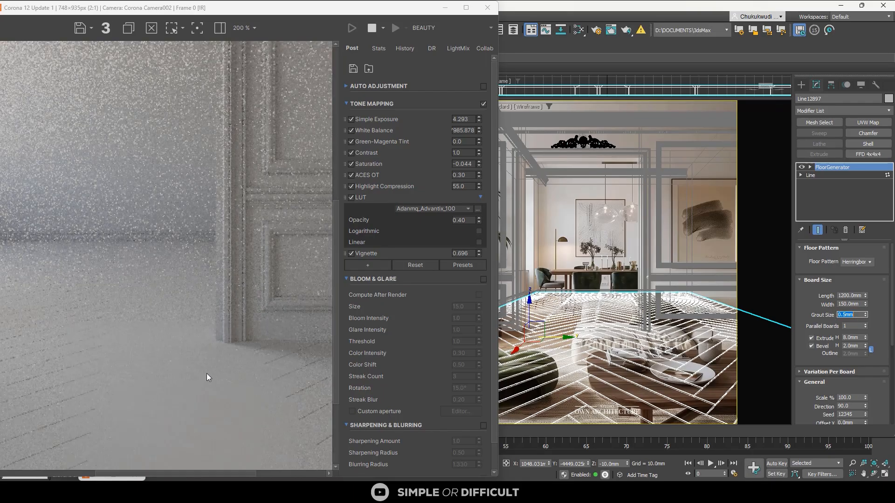
pyautogui.scroll(1, 213, 363)
pyautogui.scroll(-3, 193, 292)
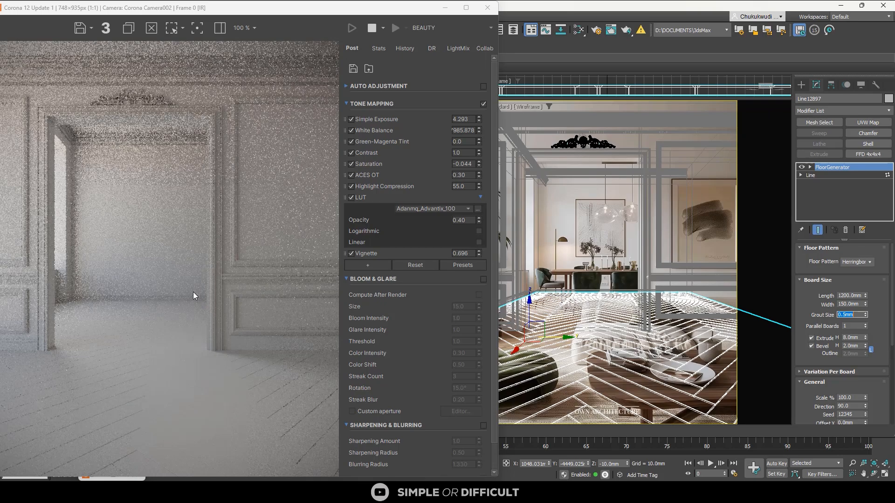
pyautogui.scroll(2, 317, 401)
pyautogui.scroll(-2, 238, 333)
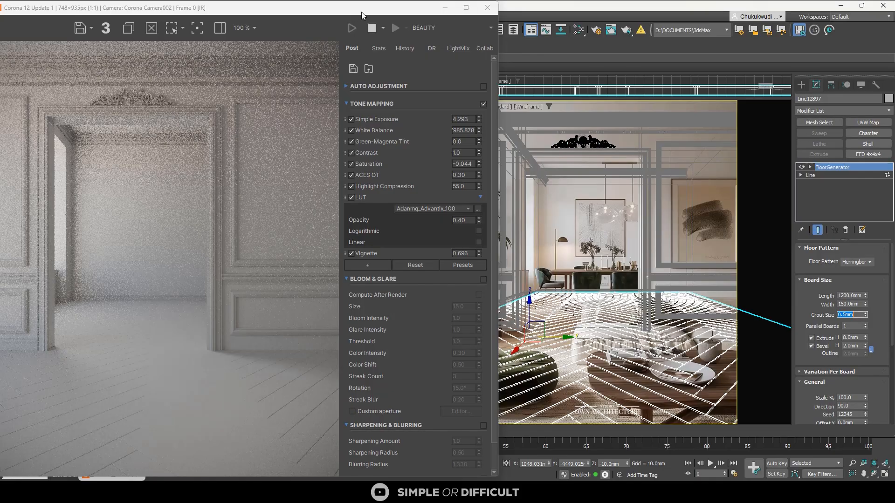
# Open the Slate Material Editor clear of the render window and duplicate the Material #26 CoronaLegacyMtl node below the original
pyautogui.moveTo(378, 15); pyautogui.dragTo(741, 94)
pyautogui.click(579, 30)
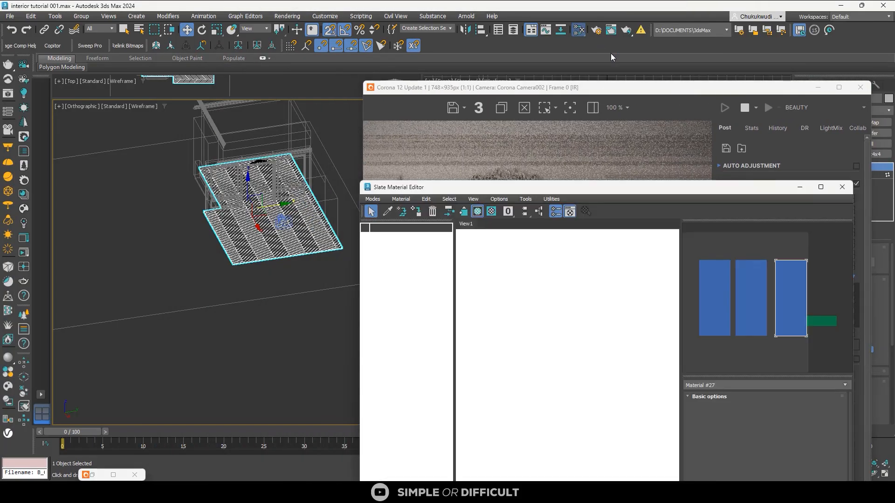
pyautogui.moveTo(589, 190); pyautogui.dragTo(312, 47)
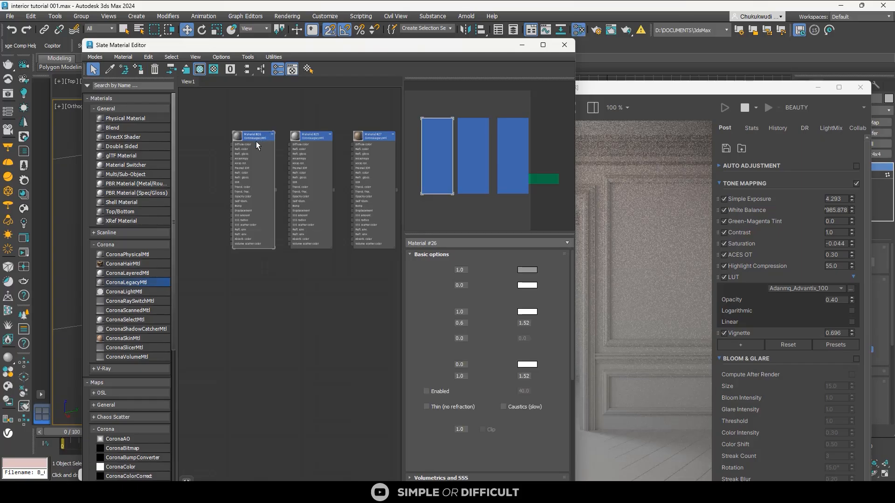
pyautogui.moveTo(276, 191); pyautogui.dragTo(300, 290)
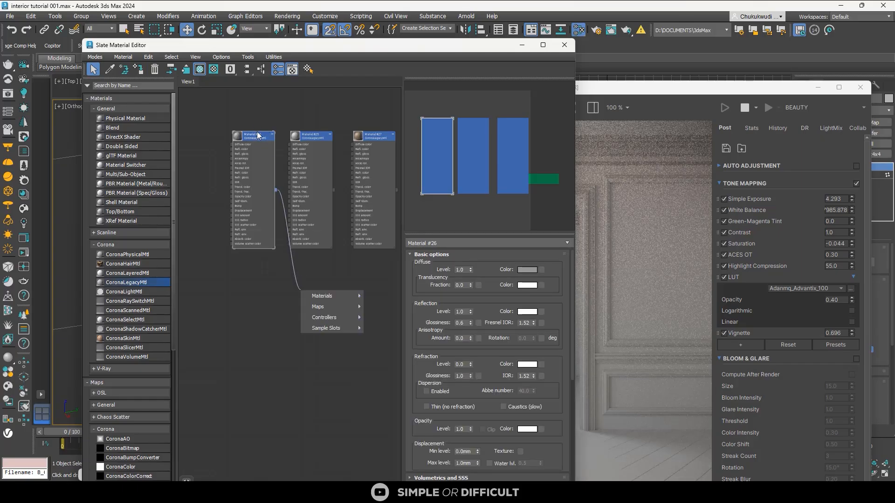
pyautogui.click(200, 190)
pyautogui.keyDown('shift'); pyautogui.moveTo(259, 138); pyautogui.dragTo(263, 280); pyautogui.keyUp('shift')
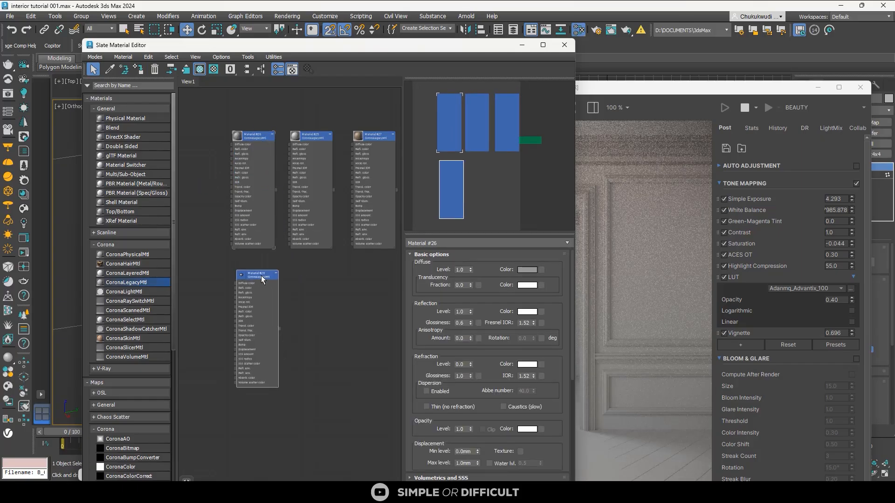
# Assign the duplicated CoronaLegacyMtl to the selected floor, renaming the material "paquet"
pyautogui.click(139, 69)
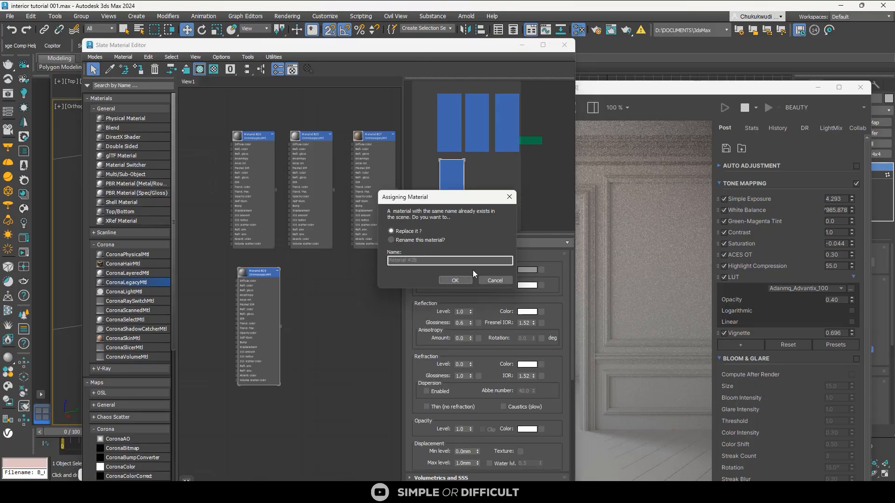
pyautogui.click(424, 243)
pyautogui.click(426, 260)
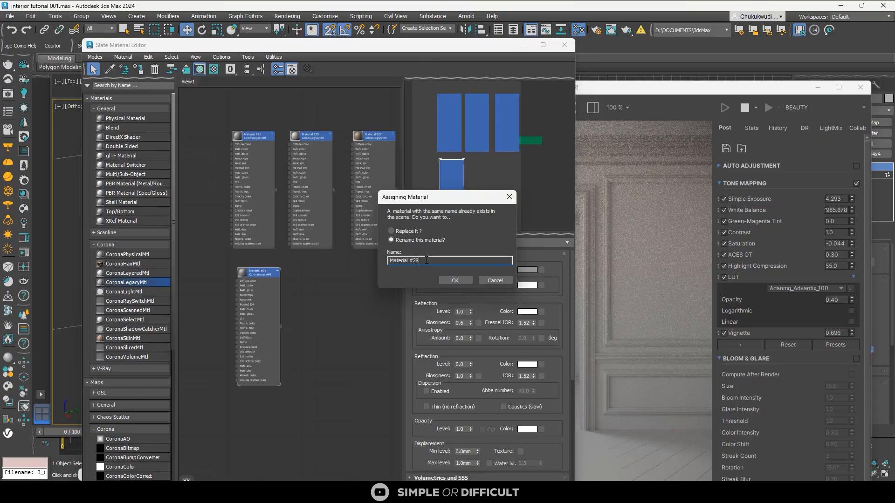
pyautogui.moveTo(429, 261); pyautogui.dragTo(336, 259)
pyautogui.write('paquet')
pyautogui.click(443, 281)
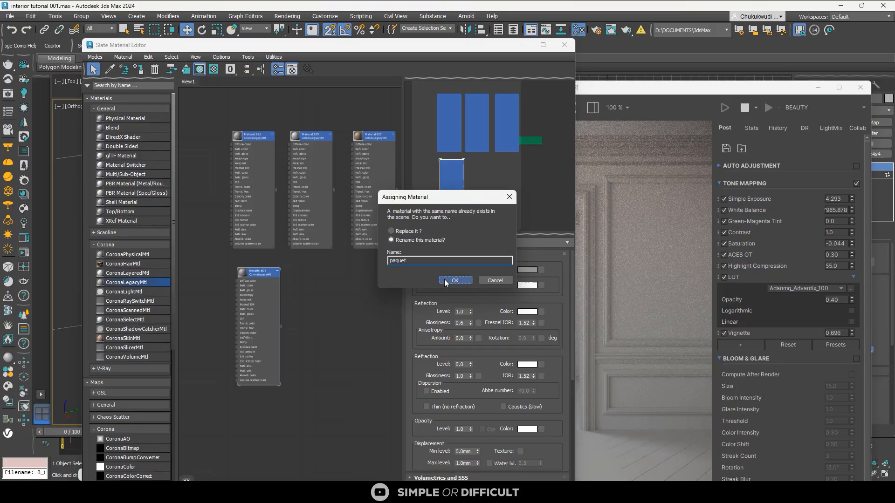
# Arrange the material editor beside the render window, keeping the paquet parameters and the whole rendered frame in view
pyautogui.scroll(2, 265, 270)
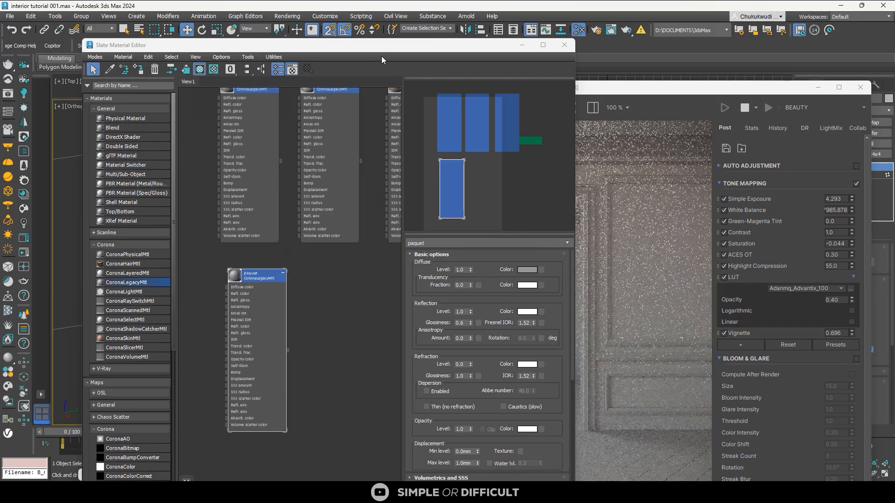
pyautogui.moveTo(385, 47); pyautogui.dragTo(311, 108)
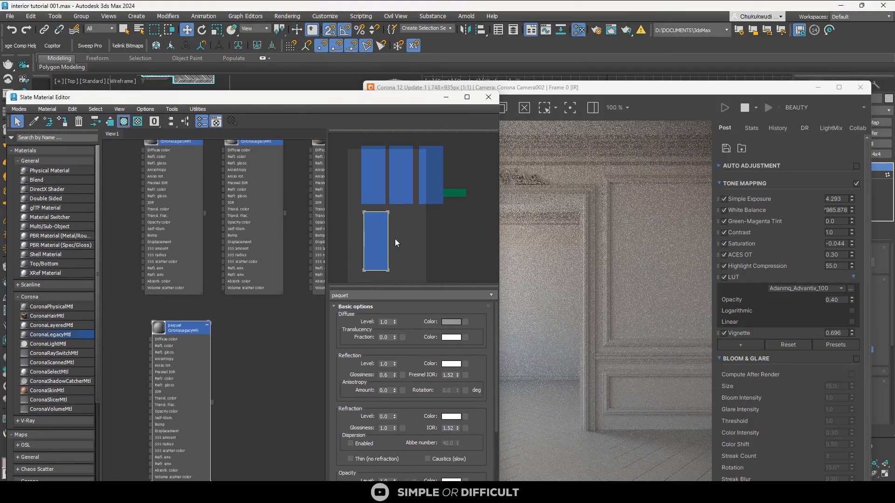
pyautogui.scroll(-1, 505, 249)
pyautogui.moveTo(401, 98); pyautogui.dragTo(324, 70)
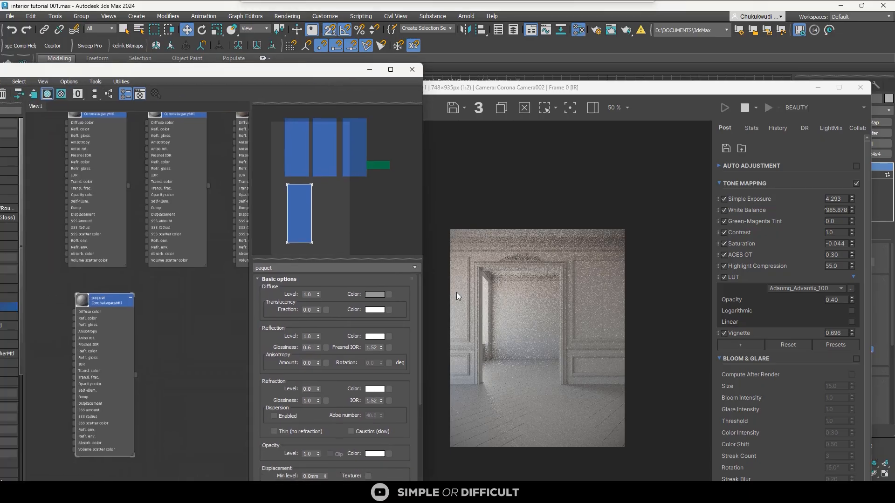
pyautogui.click(553, 316)
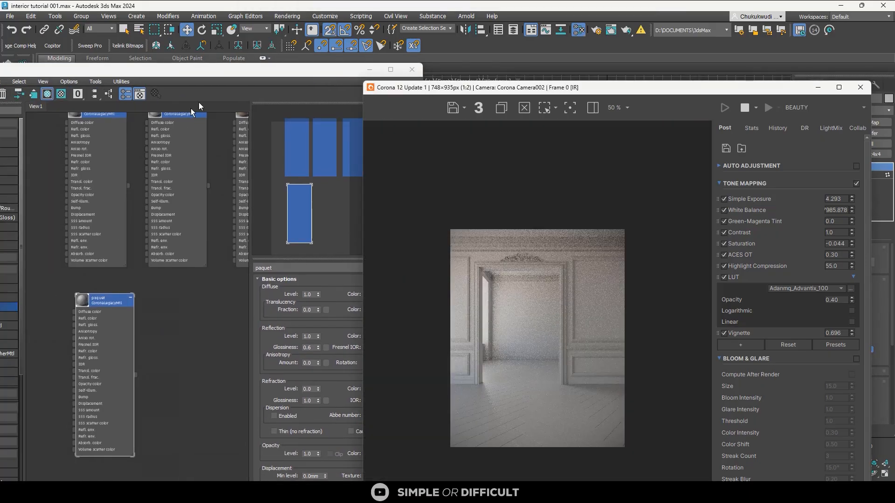
pyautogui.moveTo(230, 74); pyautogui.dragTo(207, 36)
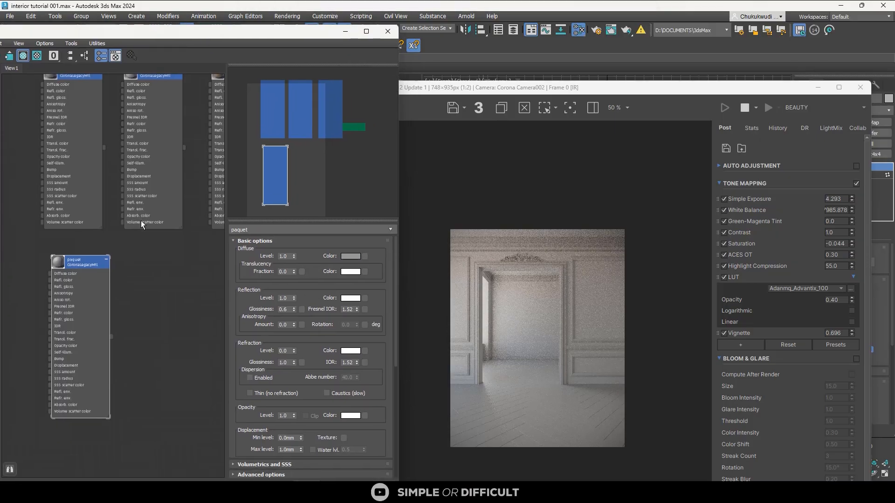
# Change the paquet material's diffuse colour to a dark brown with hue 20, saturation 104 and value 84
pyautogui.click(351, 256)
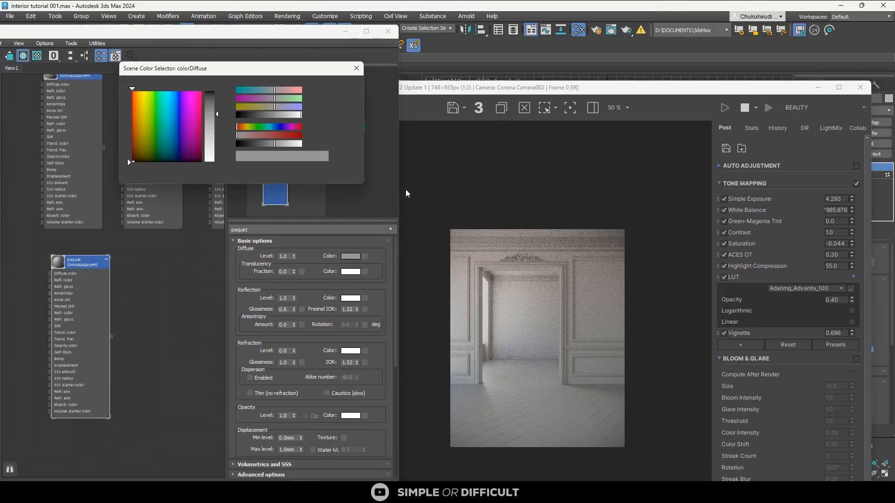
pyautogui.moveTo(269, 144); pyautogui.dragTo(251, 140)
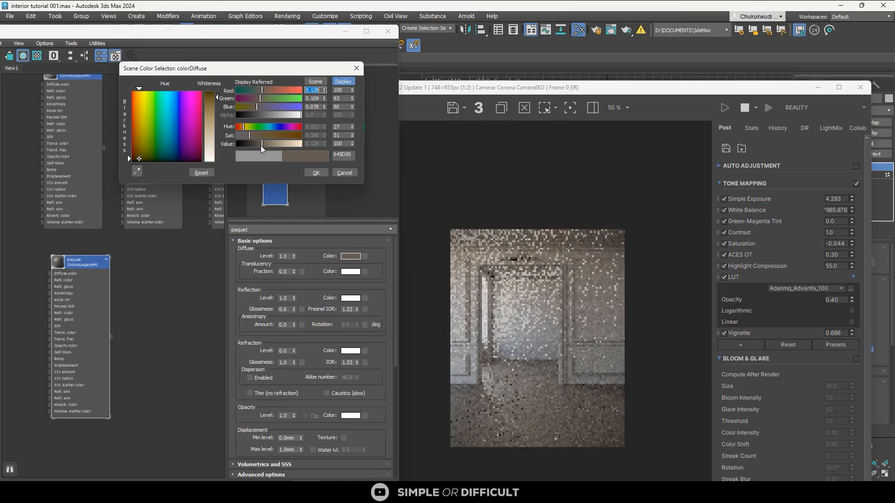
pyautogui.moveTo(261, 144)
pyautogui.mouseDown()
pyautogui.moveTo(252, 135)
pyautogui.moveTo(261, 141)
pyautogui.mouseUp()
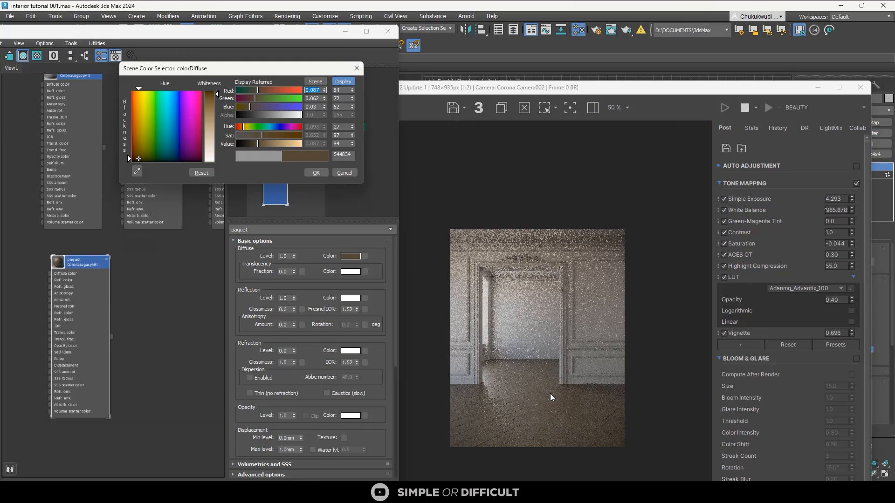
pyautogui.scroll(1, 521, 362)
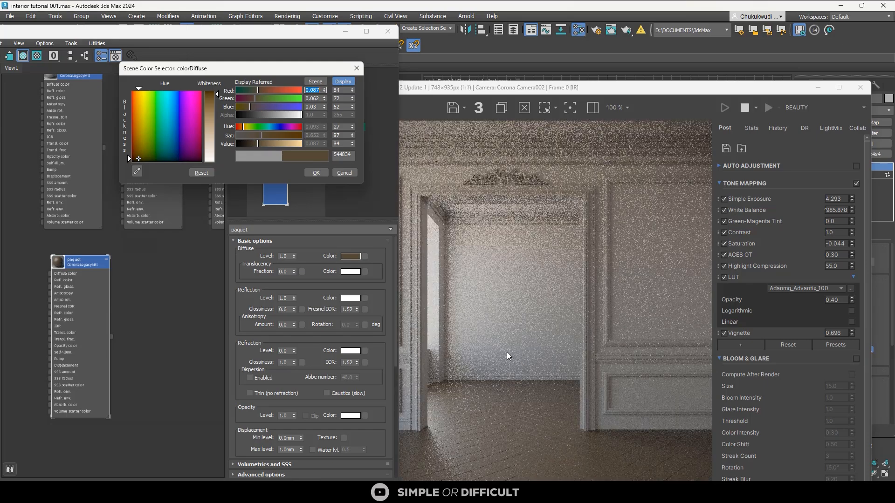
pyautogui.moveTo(242, 131); pyautogui.dragTo(241, 126)
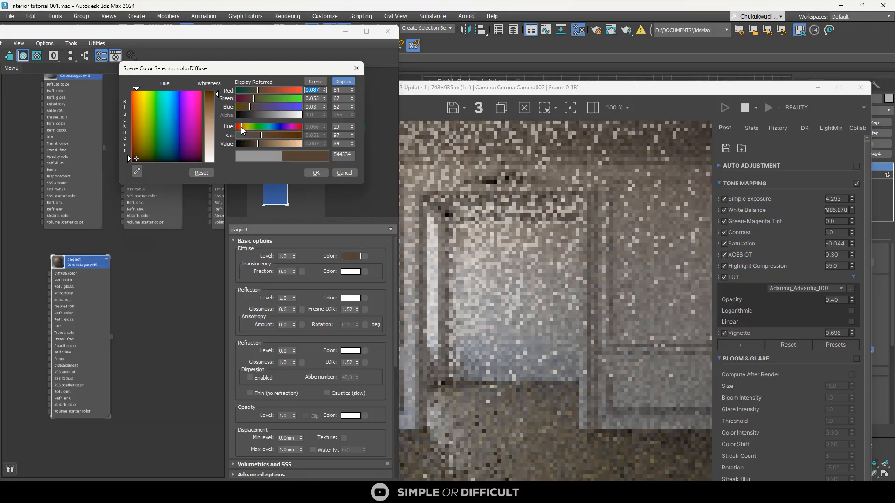
pyautogui.click(253, 135)
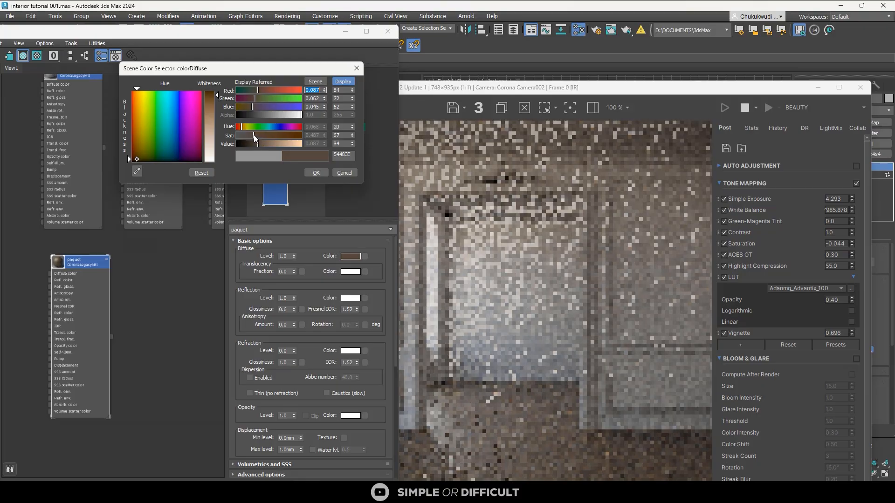
pyautogui.moveTo(253, 135); pyautogui.dragTo(265, 137)
# Move the render window clear of the colour selector and brighten the paquet diffuse colour to value 135 (hex 876A50)
pyautogui.click(517, 85)
pyautogui.moveTo(518, 86); pyautogui.dragTo(577, 25)
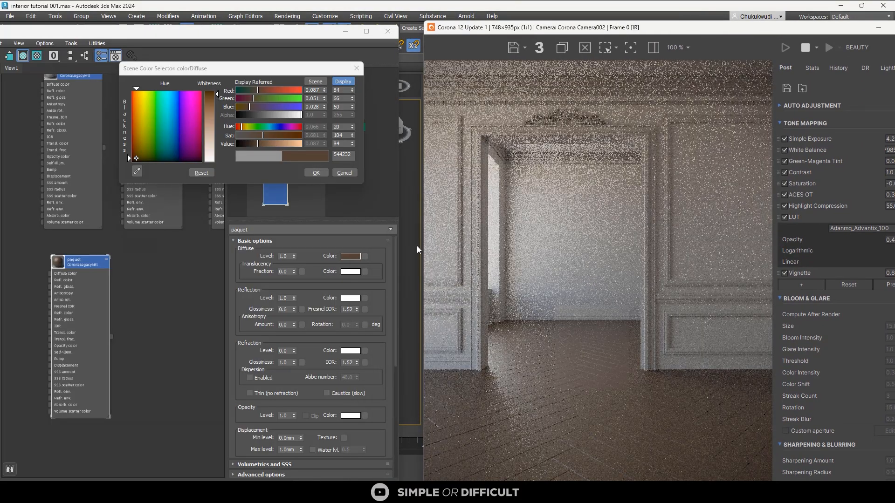
pyautogui.click(263, 144)
pyautogui.moveTo(263, 145); pyautogui.dragTo(270, 146)
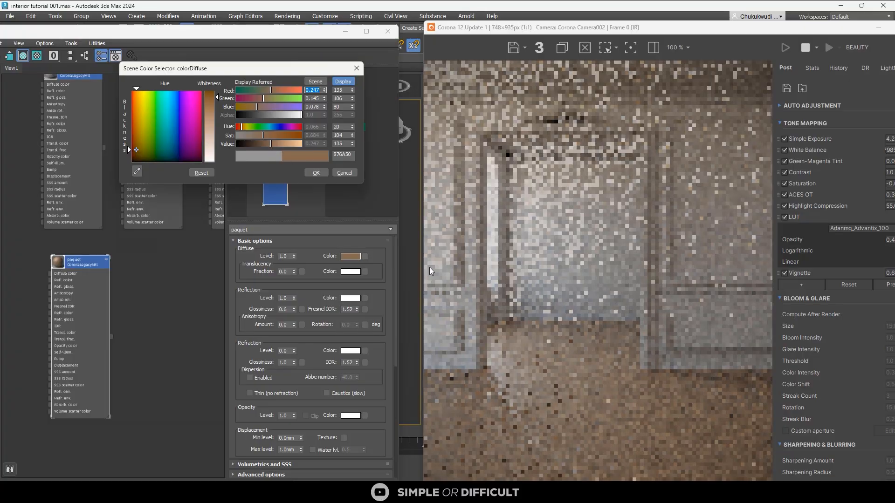
pyautogui.scroll(1, 536, 354)
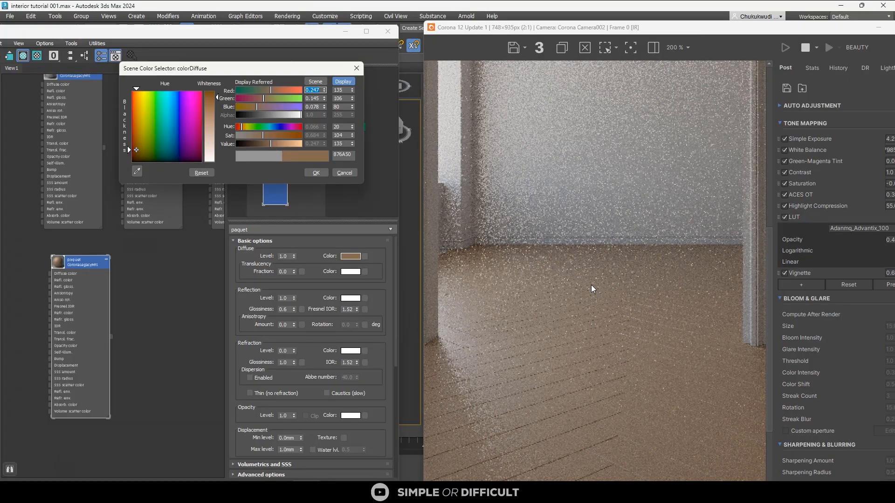
pyautogui.scroll(-1, 591, 285)
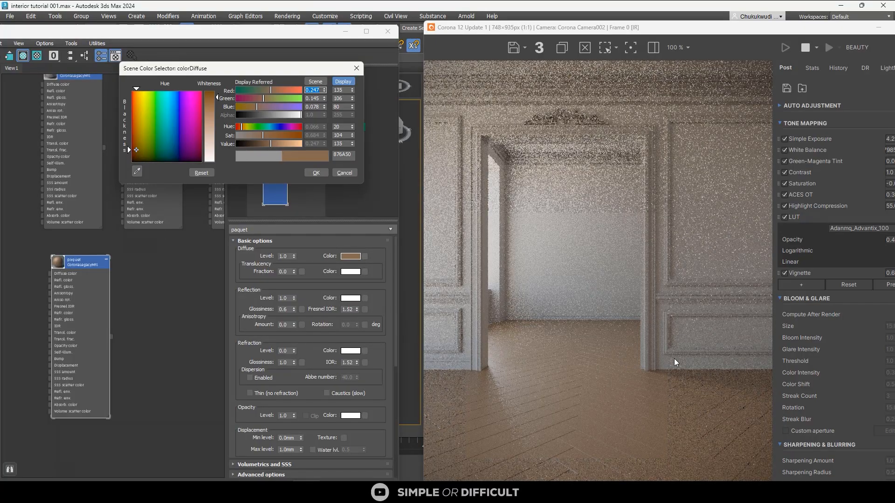
pyautogui.scroll(-1, 608, 345)
pyautogui.scroll(1, 609, 348)
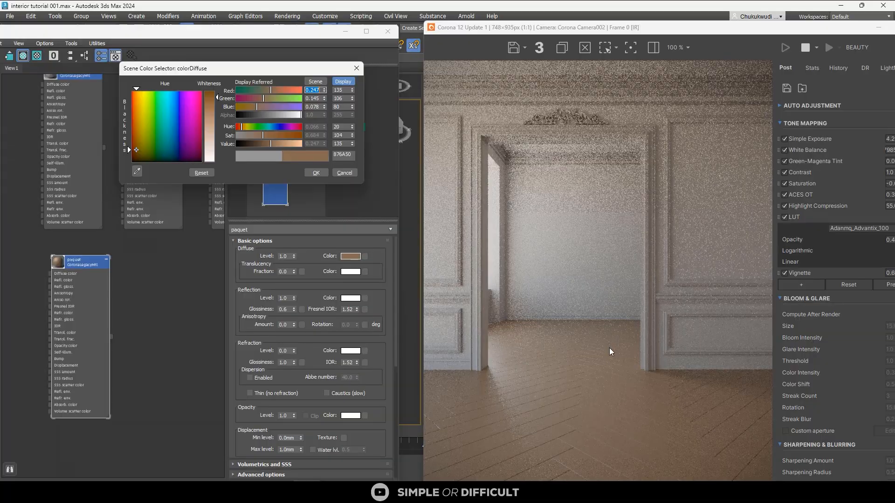
pyautogui.click(316, 173)
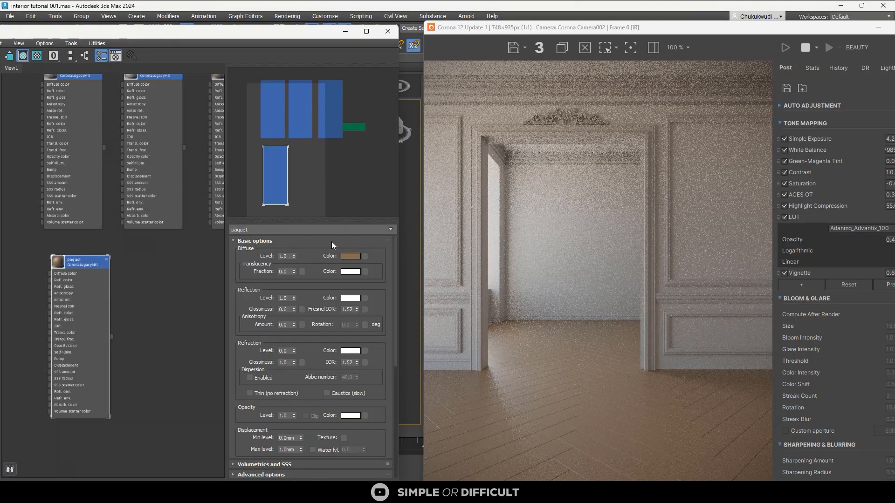
# Examine the brown floor in the render, both as a whole frame and close up near the doorway
pyautogui.scroll(-1, 572, 309)
pyautogui.scroll(1, 577, 346)
pyautogui.scroll(-1, 520, 227)
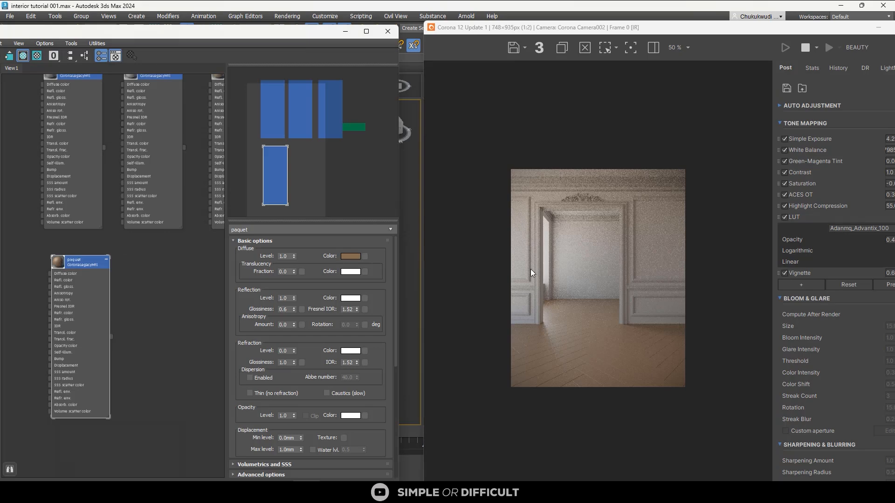
pyautogui.scroll(1, 564, 322)
pyautogui.scroll(1, 489, 365)
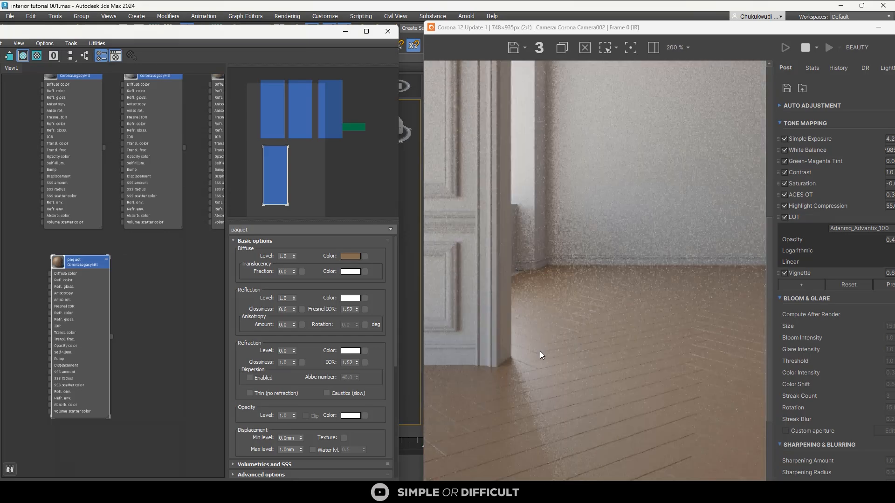
pyautogui.scroll(-1, 456, 337)
# Move the material editor fully into view and set the paquet material's reflection glossiness to 0.93
pyautogui.moveTo(315, 37); pyautogui.dragTo(689, 98)
pyautogui.moveTo(630, 105); pyautogui.dragTo(432, 36)
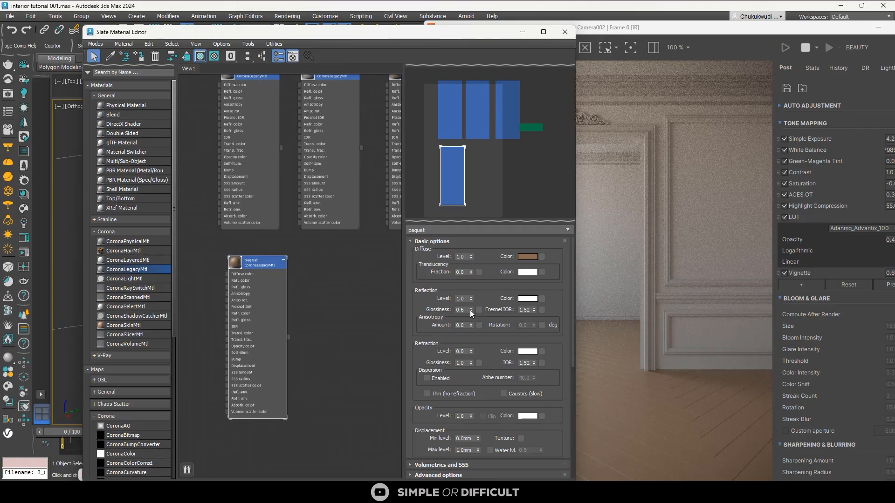
pyautogui.moveTo(469, 310)
pyautogui.mouseDown()
pyautogui.moveTo(477, 302)
pyautogui.moveTo(472, 311)
pyautogui.mouseUp()
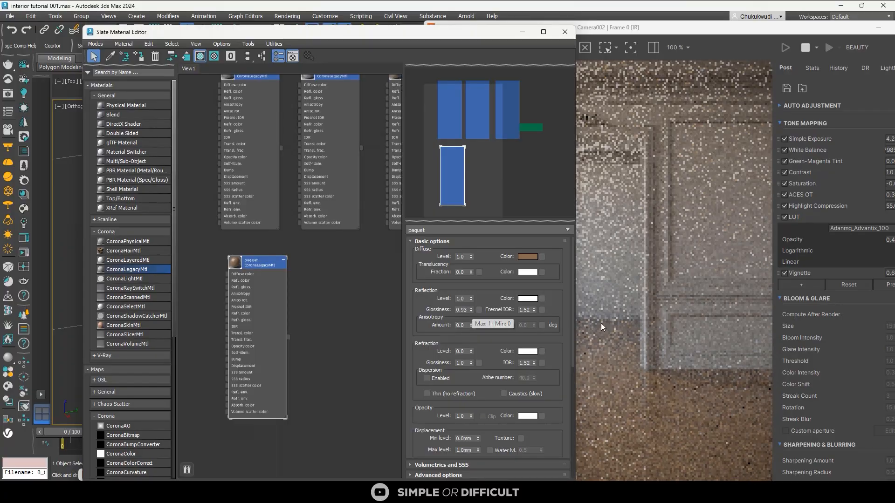
# Move the material editor off the render and examine the glossier floor, first as a whole frame and up close
pyautogui.scroll(-1, 600, 323)
pyautogui.moveTo(491, 35); pyautogui.dragTo(385, 29)
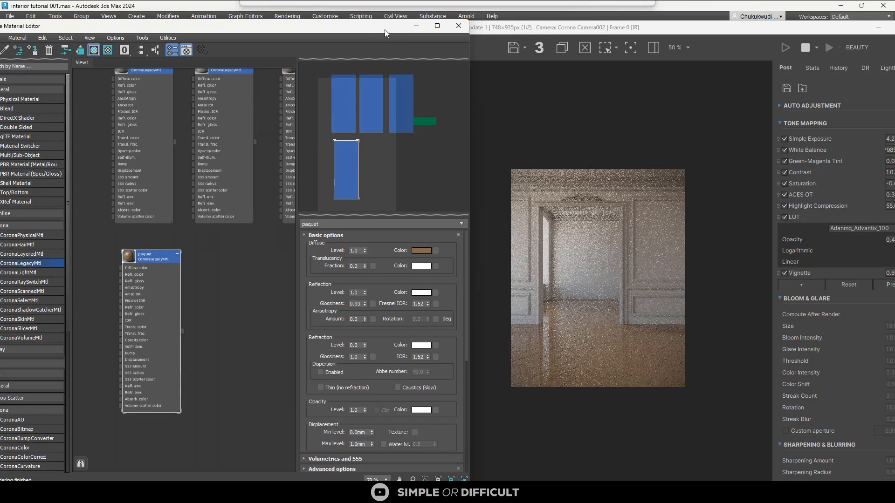
pyautogui.scroll(1, 542, 353)
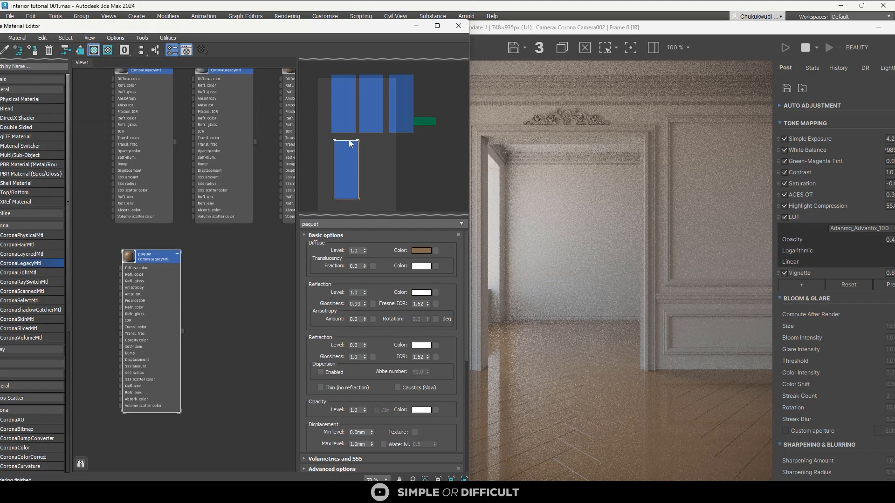
# Stop the interactive render and maximize the material editor
pyautogui.click(437, 28)
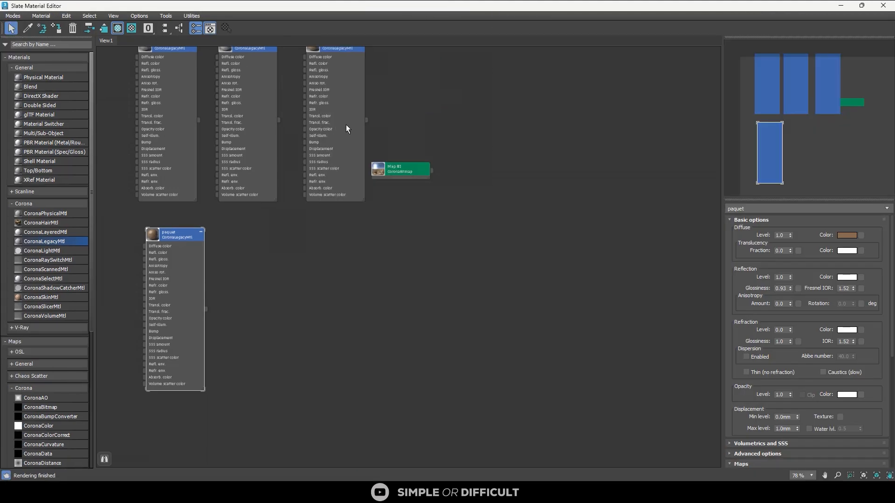
pyautogui.scroll(-3, 344, 128)
pyautogui.moveTo(329, 164); pyautogui.dragTo(430, 183, button='middle')
pyautogui.moveTo(614, 4); pyautogui.dragTo(360, 13)
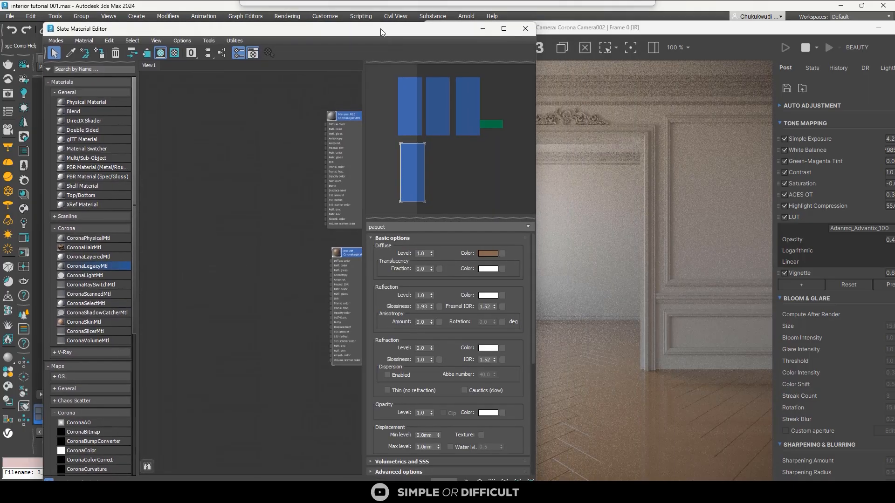
pyautogui.click(808, 48)
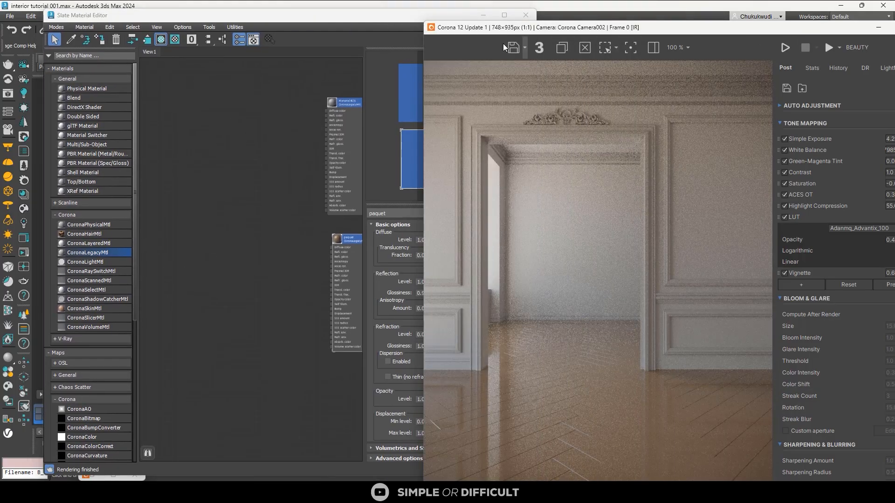
pyautogui.click(368, 20)
pyautogui.click(505, 15)
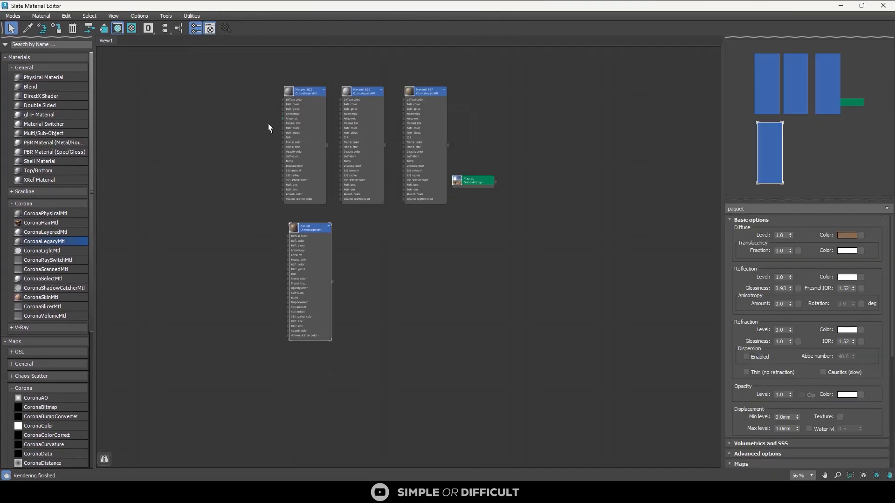
# Add a CoronaMultiMap in the empty space beside the paquet material node
pyautogui.scroll(2, 267, 205)
pyautogui.moveTo(267, 205); pyautogui.dragTo(529, 164, button='middle')
pyautogui.moveTo(563, 181); pyautogui.dragTo(552, 207)
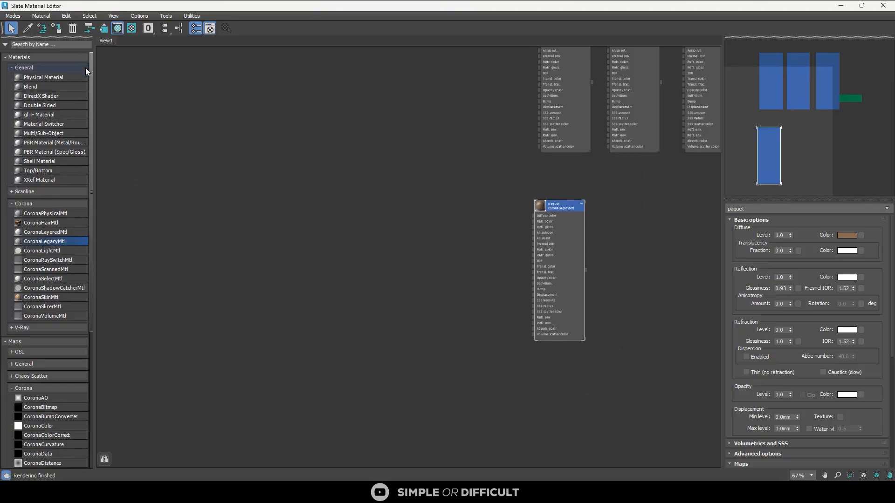
pyautogui.rightClick(286, 167)
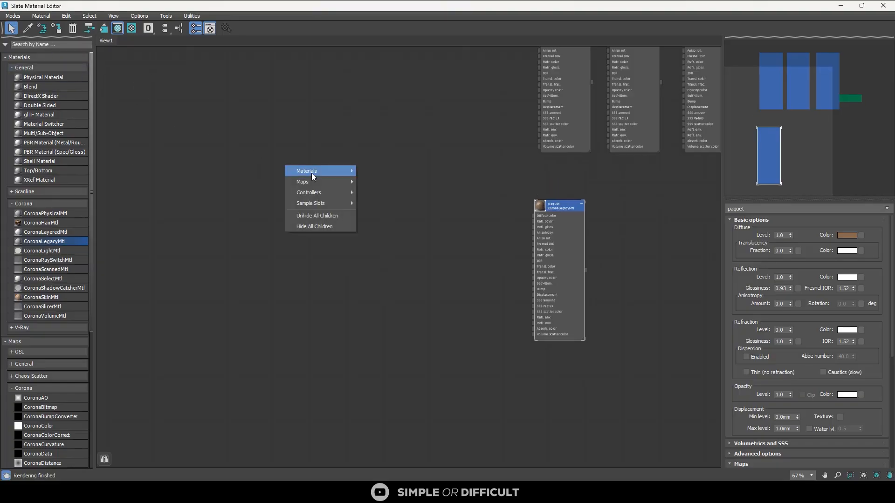
pyautogui.moveTo(313, 182)
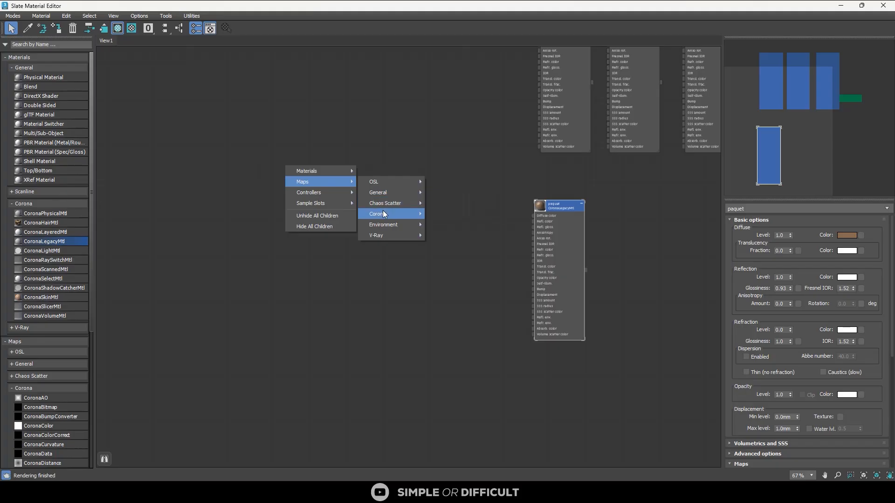
pyautogui.moveTo(383, 212)
pyautogui.click(480, 342)
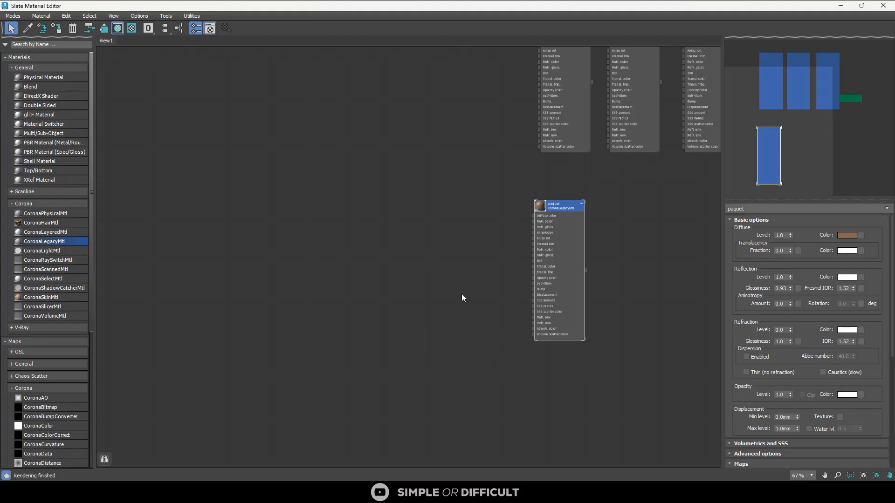
pyautogui.scroll(2, 274, 162)
pyautogui.moveTo(275, 162); pyautogui.dragTo(303, 228)
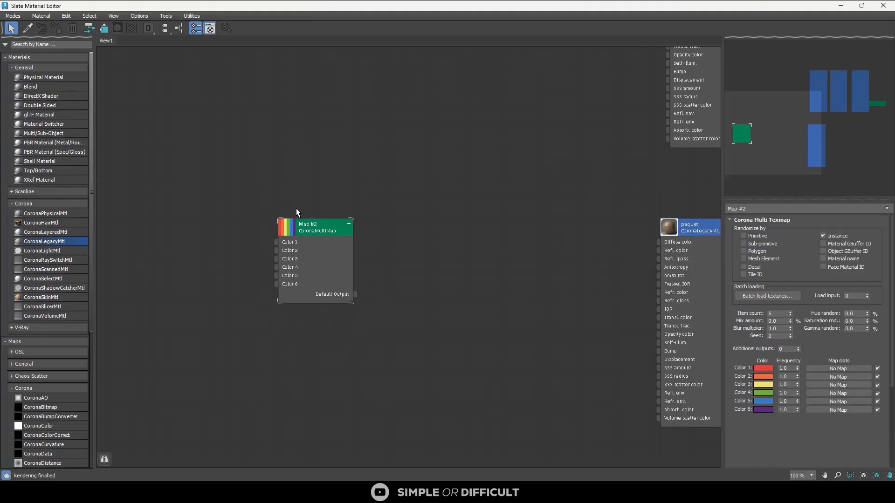
# Start batch loading textures into the multi map and browse to D:\ASSETS\Interior tutorials take 2\wood floor maps
pyautogui.click(770, 295)
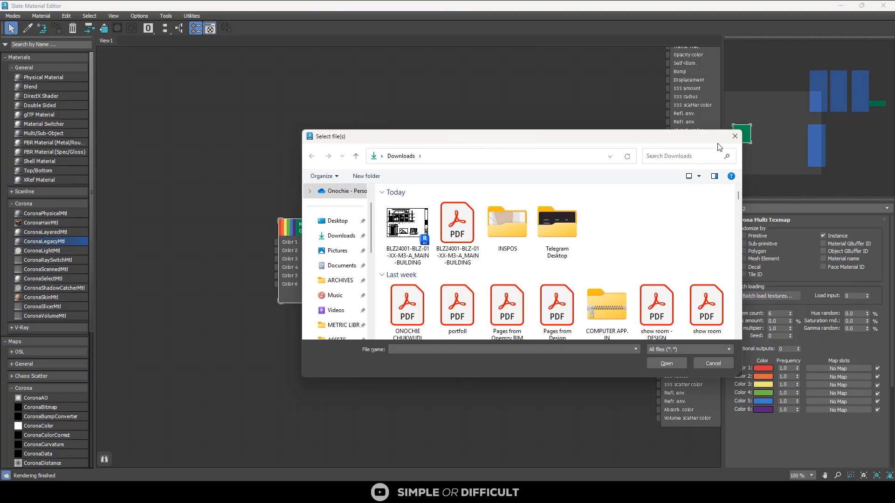
pyautogui.scroll(-5, 345, 261)
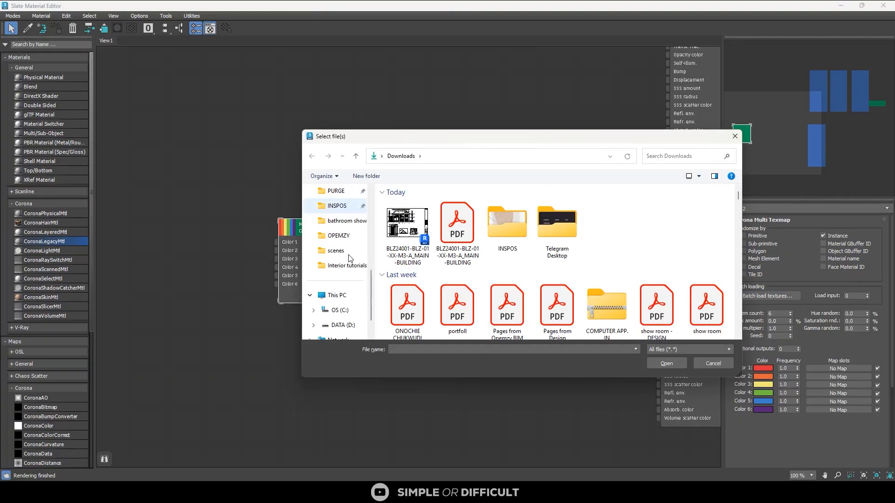
pyautogui.scroll(-1, 350, 273)
pyautogui.click(339, 266)
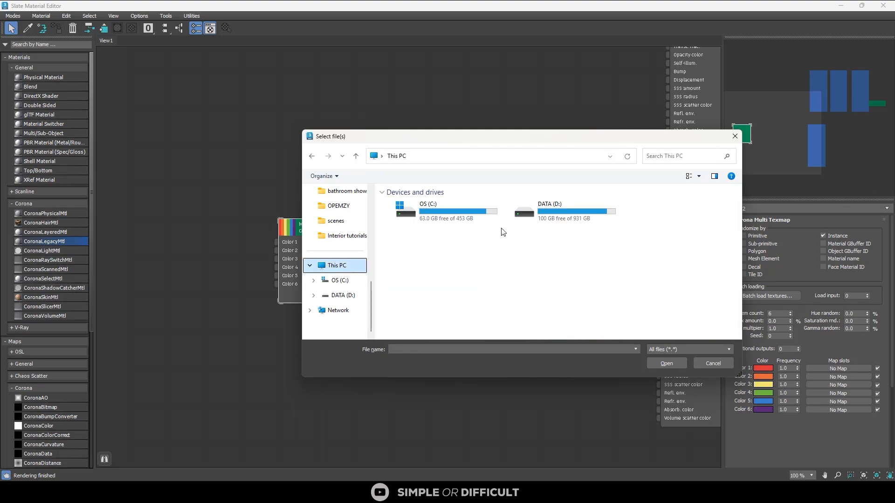
pyautogui.doubleClick(549, 223)
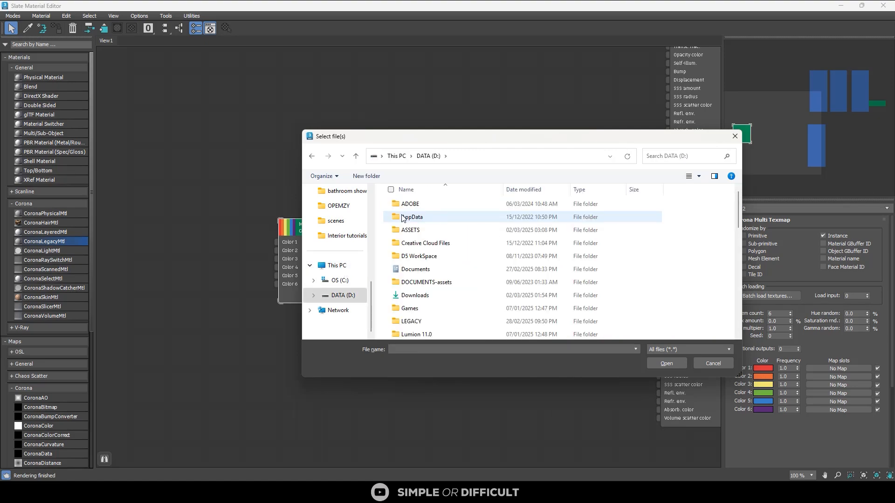
pyautogui.doubleClick(432, 230)
pyautogui.rightClick(652, 229)
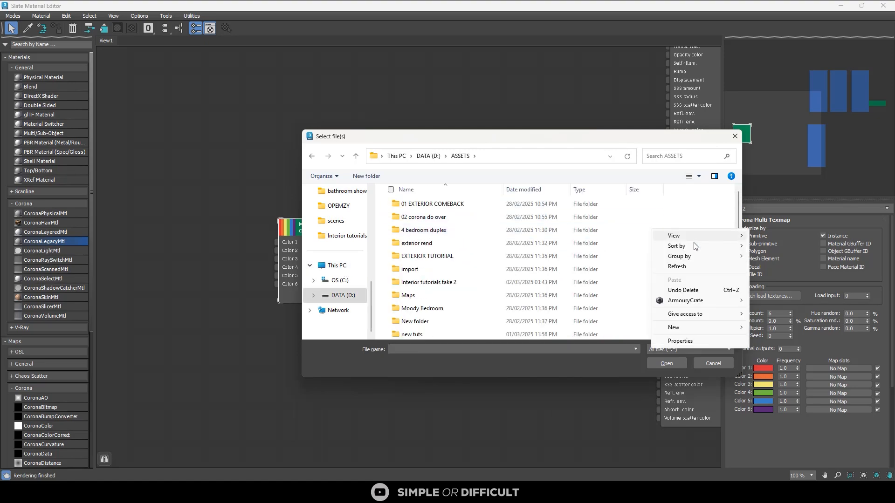
pyautogui.moveTo(692, 257)
pyautogui.click(776, 268)
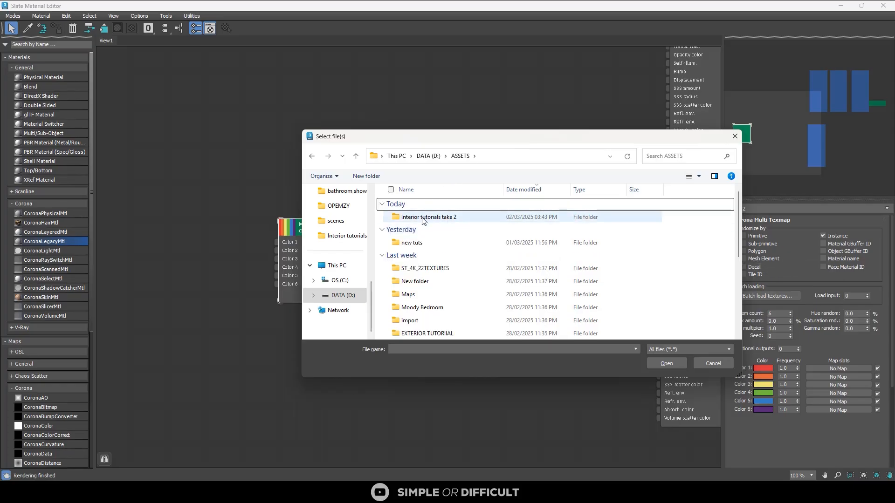
pyautogui.doubleClick(423, 224)
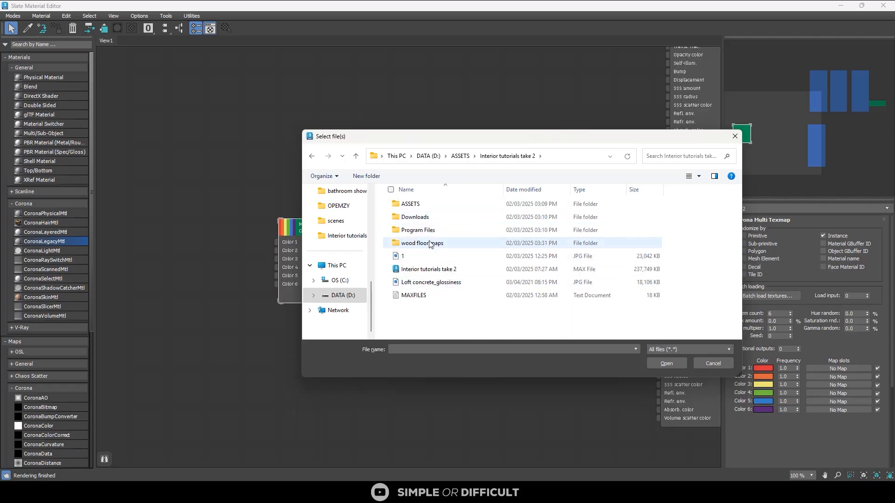
pyautogui.click(438, 243)
pyautogui.doubleClick(438, 243)
# Load all the wood textures from 111_coswick-Almond-oak-s&b-3000_02 through _73 into the multi map
pyautogui.click(407, 217)
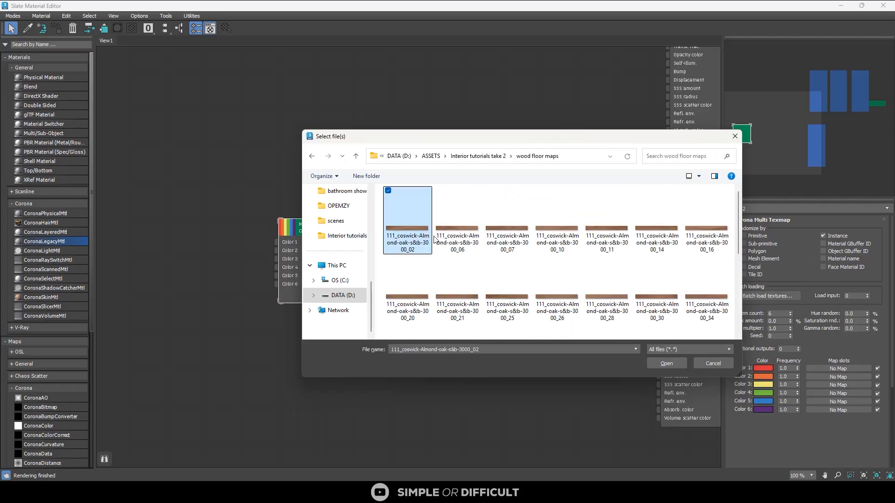
pyautogui.scroll(-4, 514, 309)
pyautogui.keyDown('shift'); pyautogui.click(515, 309); pyautogui.keyUp('shift')
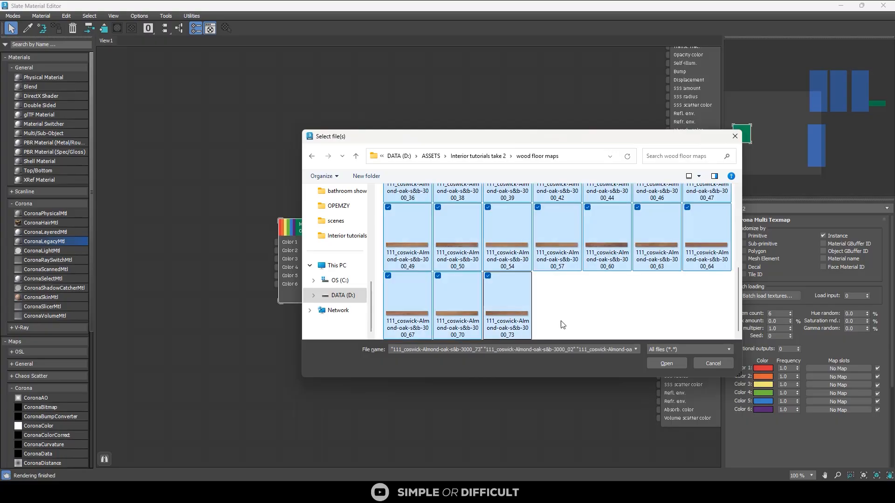
pyautogui.click(665, 363)
pyautogui.scroll(-5, 294, 178)
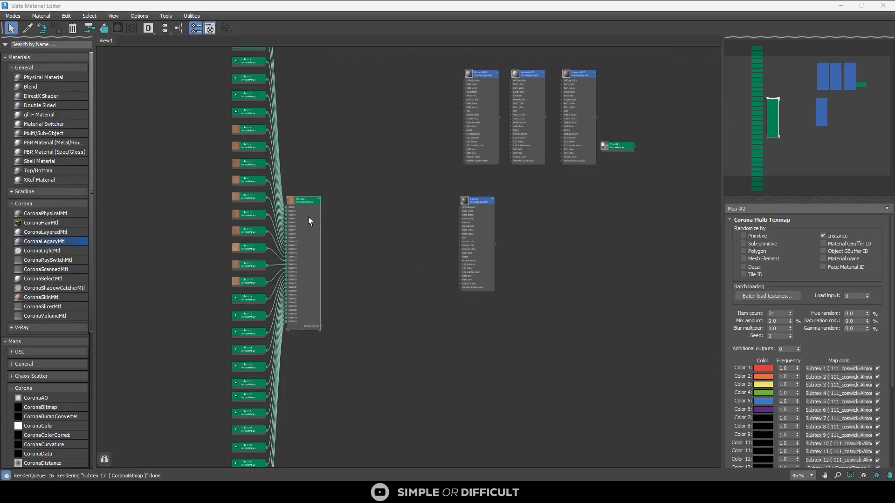
pyautogui.scroll(-3, 309, 248)
pyautogui.scroll(3, 286, 208)
pyautogui.scroll(4, 286, 208)
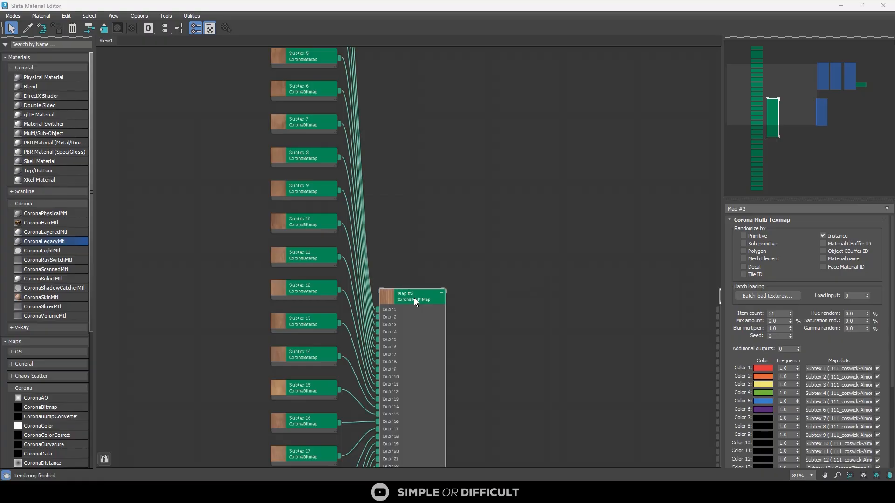
# Also randomize the multi map by Sub-primitive, Polygon, Mesh Element, Decal, Material GBuffer ID, Object GBuffer ID, Material name and Face Material ID
pyautogui.click(743, 252)
pyautogui.click(744, 259)
pyautogui.click(745, 245)
pyautogui.click(743, 267)
pyautogui.click(824, 244)
pyautogui.click(825, 252)
pyautogui.click(825, 258)
pyautogui.click(823, 267)
pyautogui.scroll(-5, 504, 314)
pyautogui.scroll(5, 431, 312)
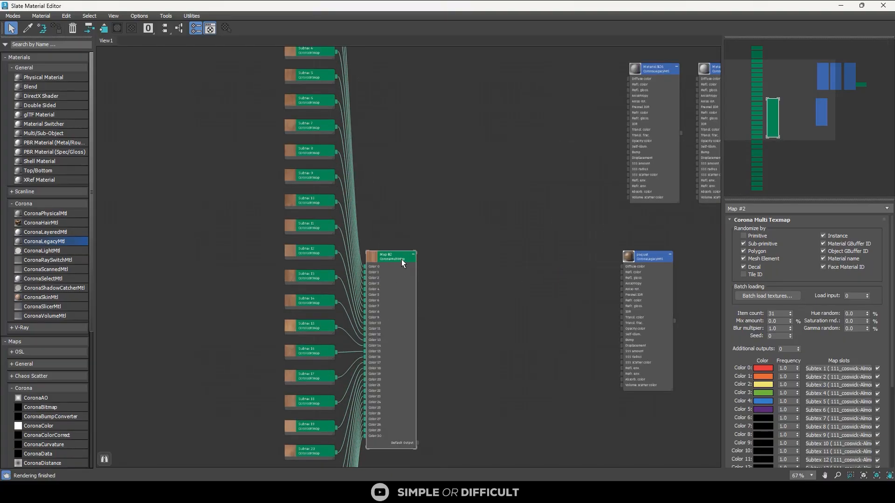
# Shift the multi map with its connected bitmaps away from the paquet material, and restore the material editor beside the render
pyautogui.moveTo(363, 253); pyautogui.dragTo(342, 249)
pyautogui.click(89, 28)
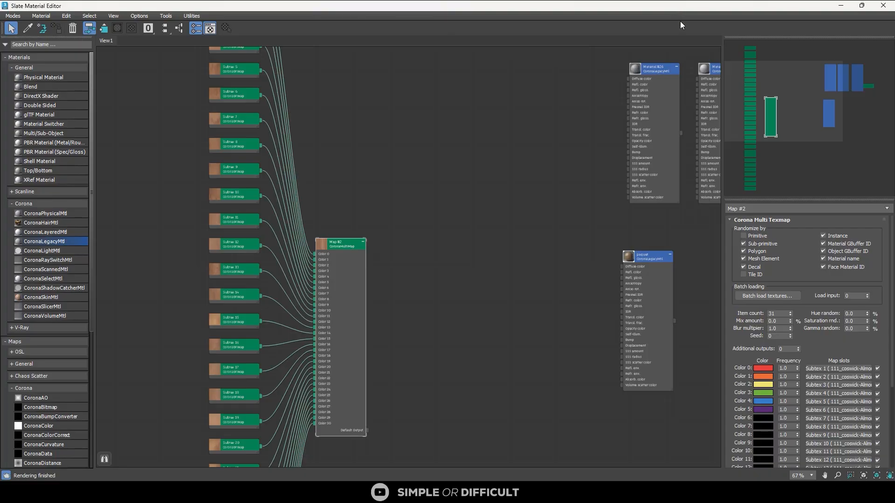
pyautogui.moveTo(680, 7); pyautogui.dragTo(338, 36)
# Add a Color Correction map between the multi map and the paquet material
pyautogui.scroll(-4, 259, 173)
pyautogui.moveTo(258, 172); pyautogui.dragTo(203, 179, button='middle')
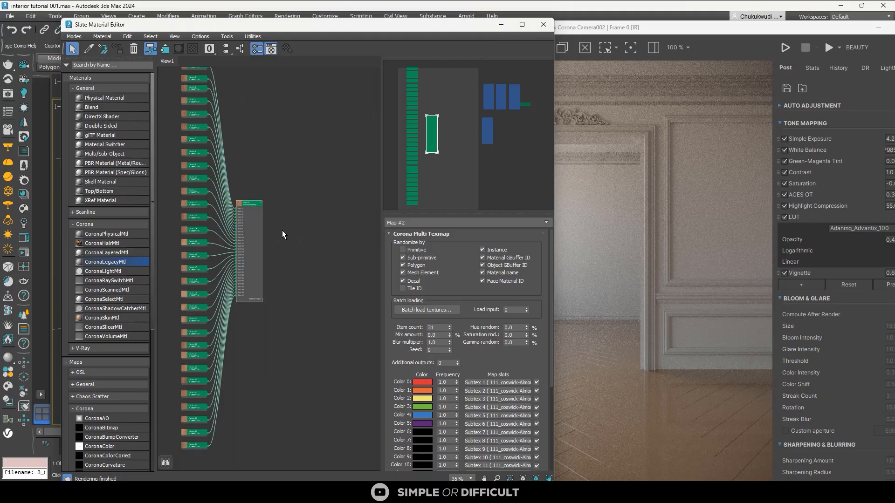
pyautogui.scroll(-2, 324, 234)
pyautogui.moveTo(324, 234); pyautogui.dragTo(273, 219, button='middle')
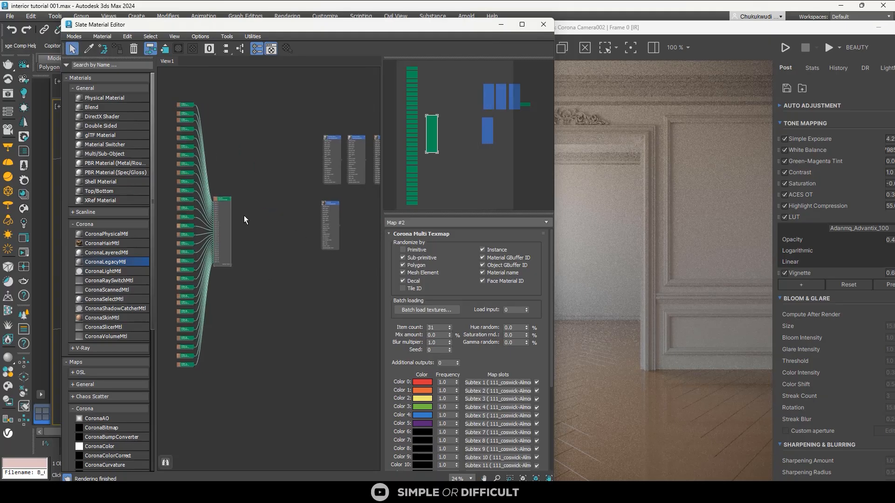
pyautogui.scroll(2, 222, 196)
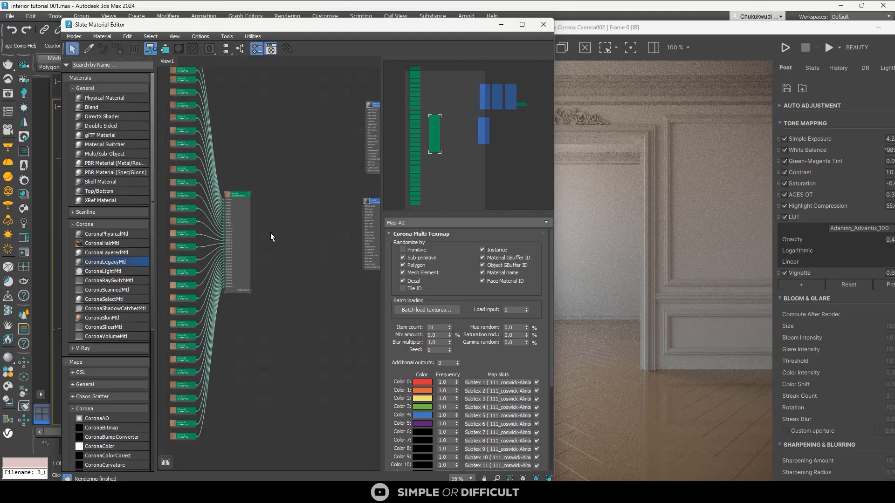
pyautogui.rightClick(284, 219)
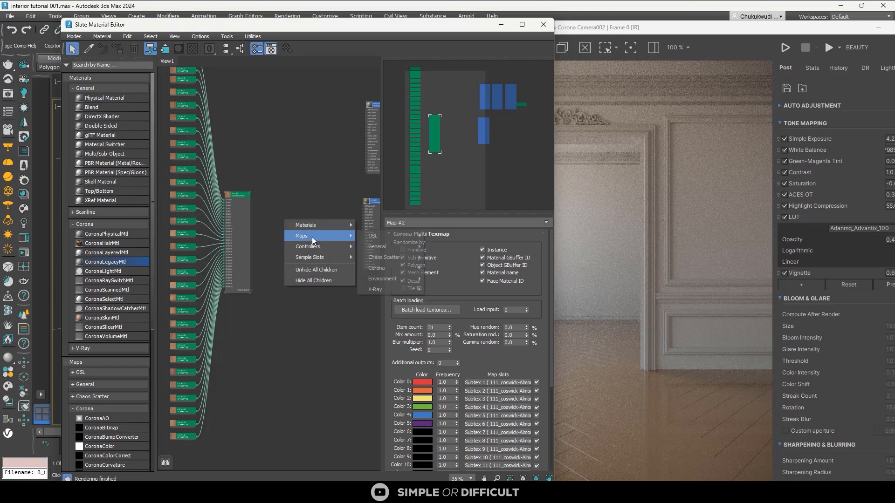
pyautogui.moveTo(314, 245)
pyautogui.moveTo(317, 237)
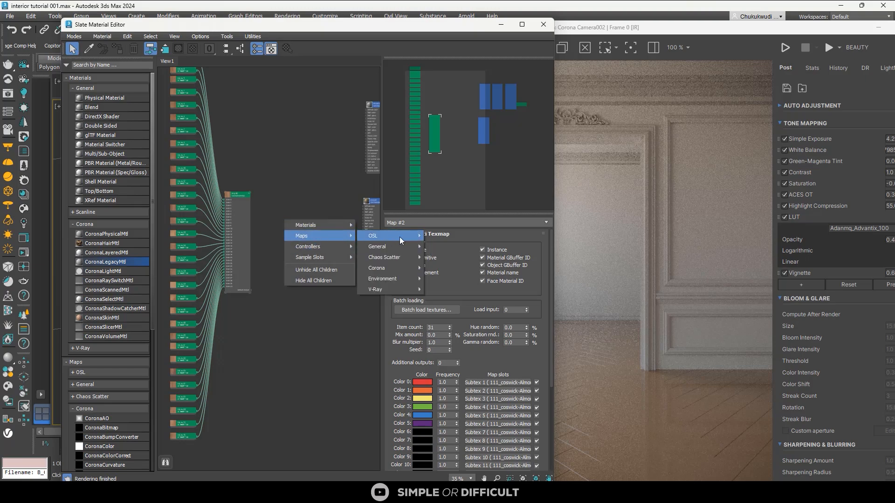
pyautogui.moveTo(402, 245)
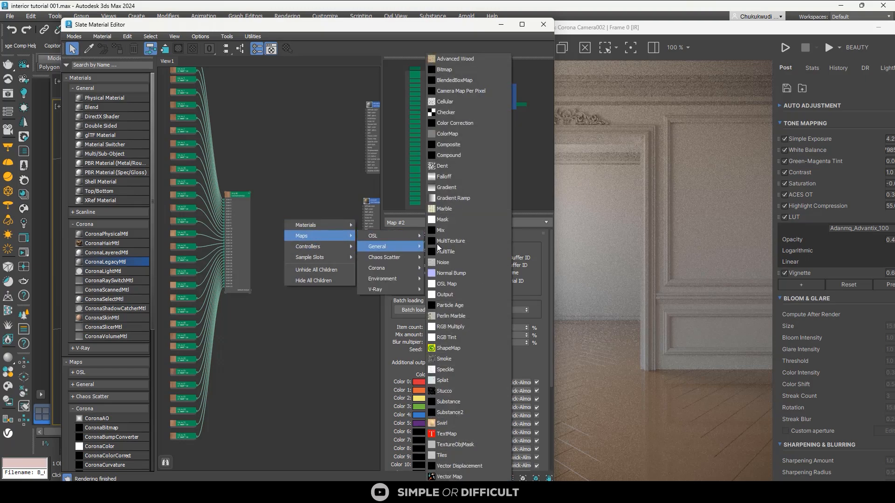
pyautogui.click(468, 123)
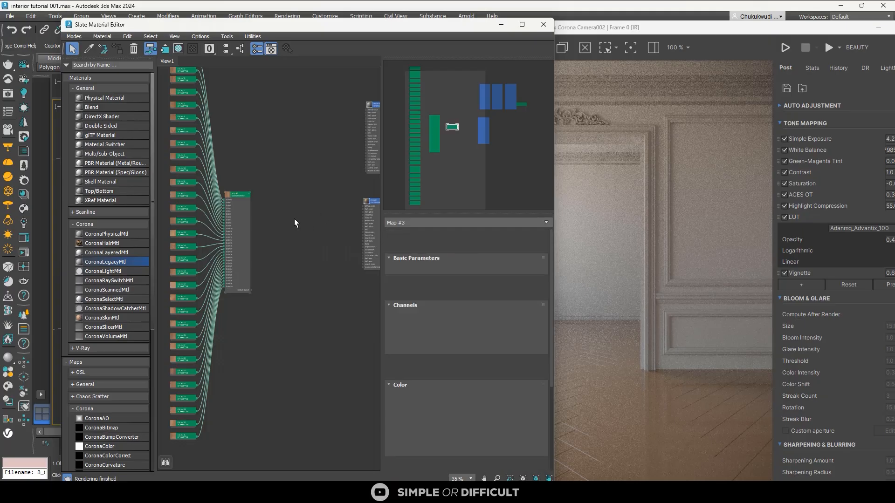
pyautogui.scroll(3, 291, 219)
pyautogui.moveTo(289, 221); pyautogui.dragTo(282, 223)
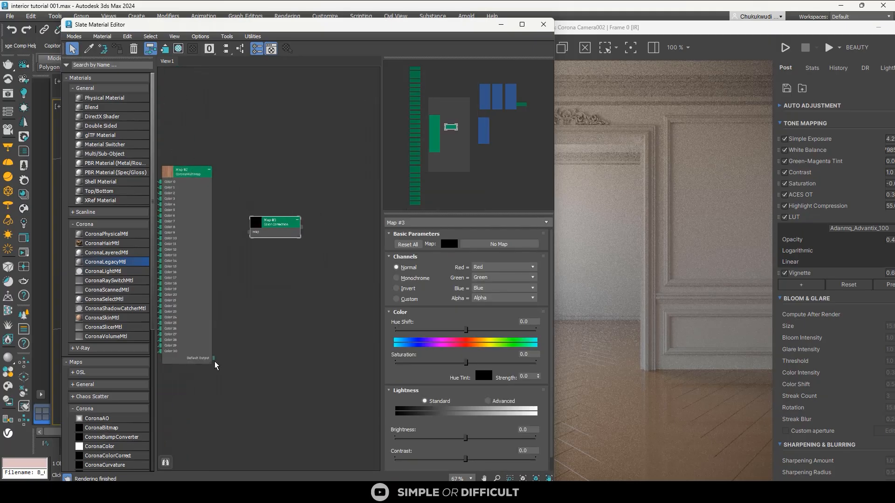
# Connect the multi map's default output to the Color Correction's Map input
pyautogui.moveTo(214, 359); pyautogui.dragTo(246, 236)
pyautogui.moveTo(213, 359); pyautogui.dragTo(247, 232)
pyautogui.scroll(2, 260, 236)
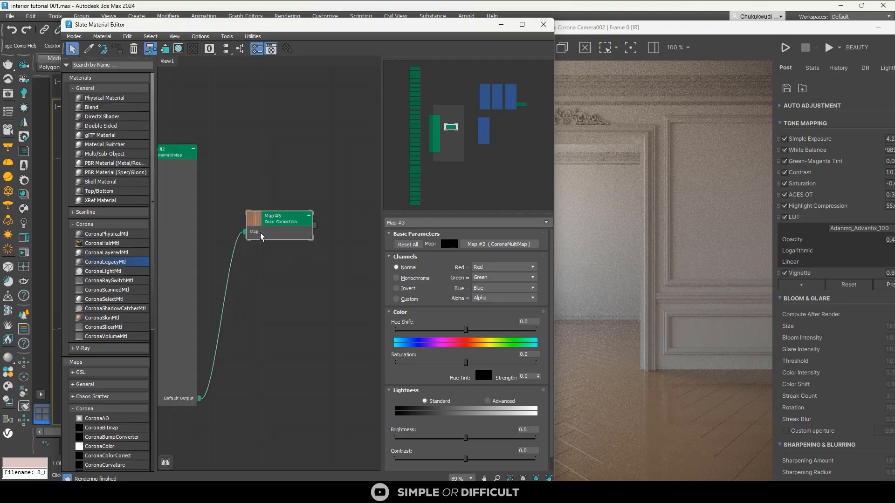
pyautogui.scroll(2, 261, 237)
# Add a Falloff map to the node graph and place it beside the Color Correction map
pyautogui.moveTo(294, 249); pyautogui.dragTo(189, 226, button='middle')
pyautogui.scroll(-1, 232, 210)
pyautogui.rightClick(286, 173)
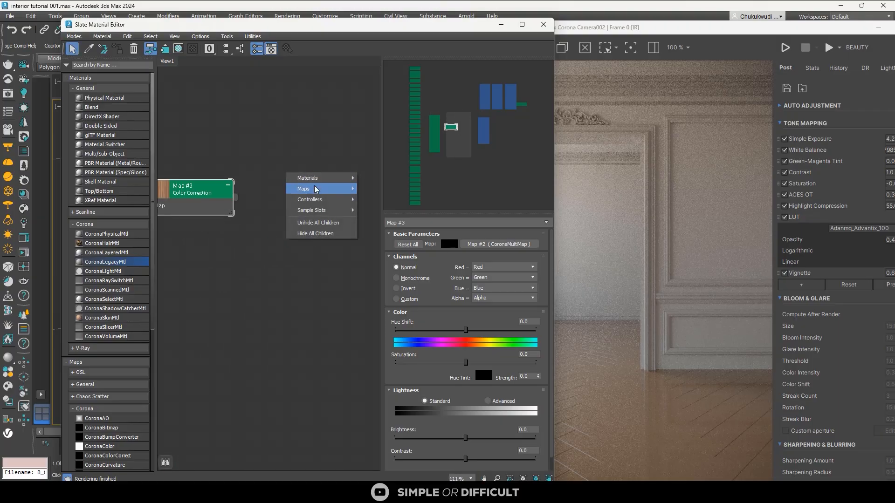
pyautogui.moveTo(314, 189)
pyautogui.moveTo(380, 201)
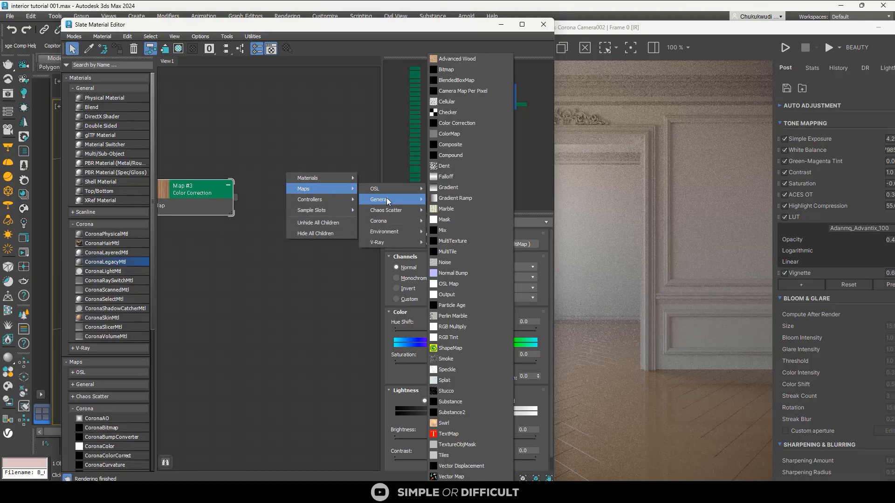
pyautogui.click(446, 177)
pyautogui.moveTo(290, 186); pyautogui.dragTo(319, 178)
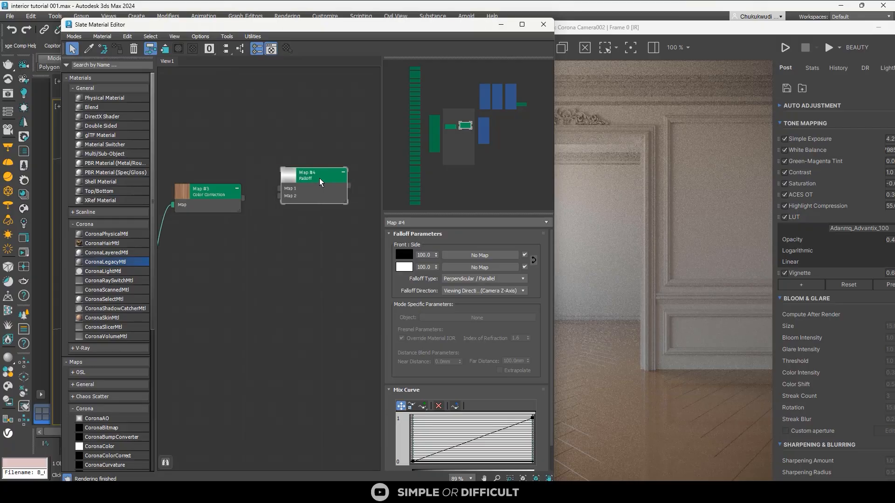
pyautogui.scroll(1, 267, 206)
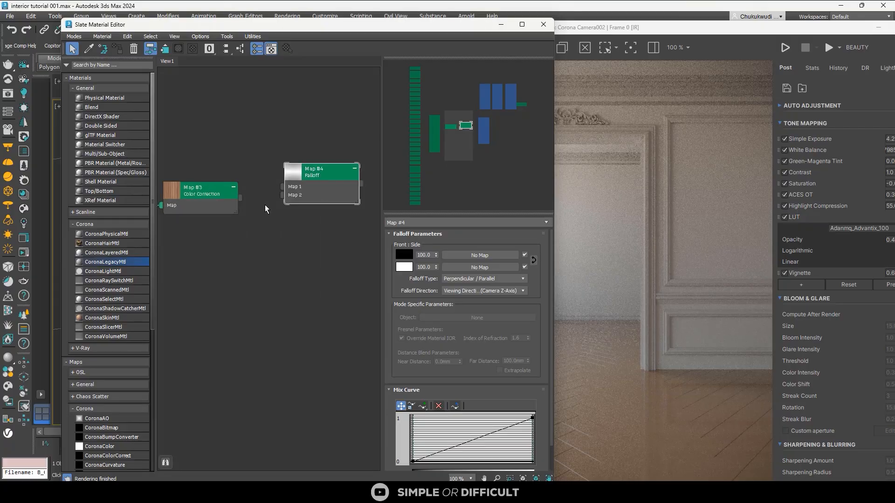
# Invert the channels of the Color Correction map and set its saturation to -100
pyautogui.scroll(-2, 265, 205)
pyautogui.moveTo(264, 205); pyautogui.dragTo(278, 169, button='middle')
pyautogui.scroll(-3, 278, 170)
pyautogui.scroll(4, 279, 169)
pyautogui.click(267, 162)
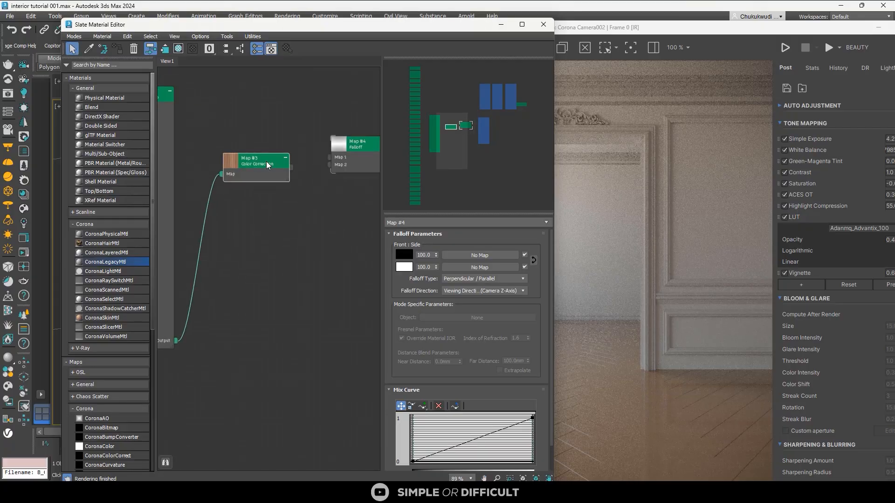
pyautogui.doubleClick(266, 161)
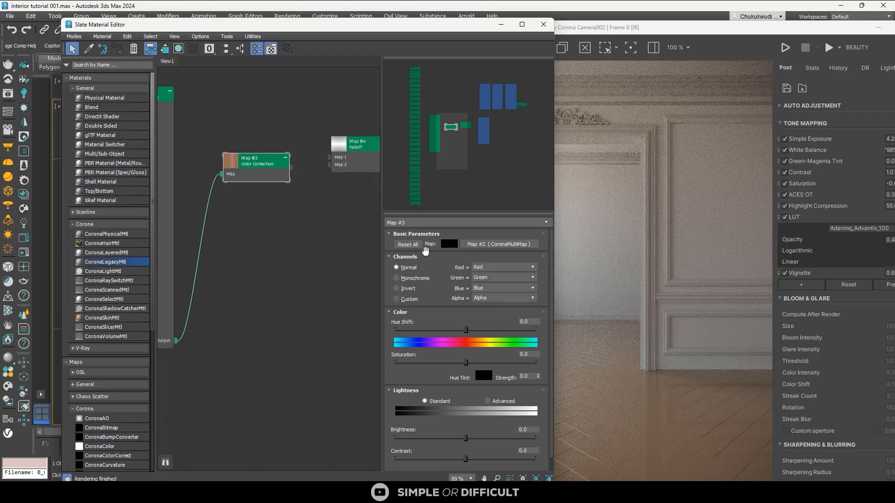
pyautogui.click(407, 288)
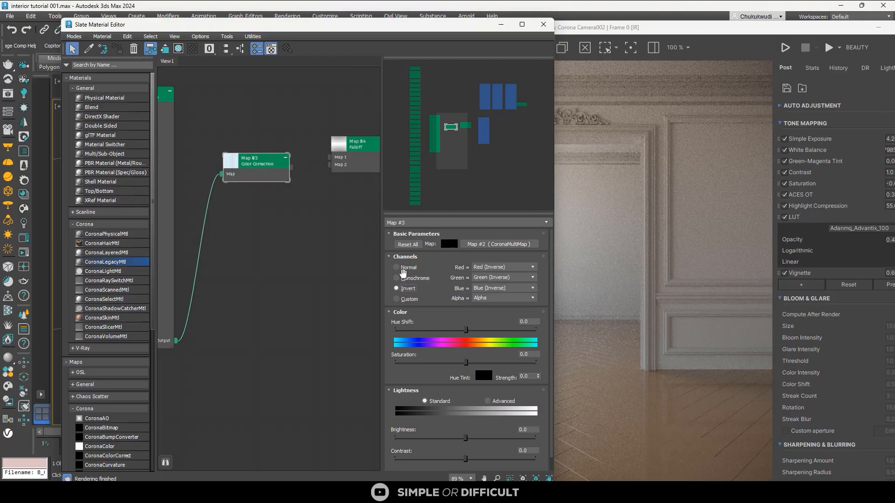
pyautogui.moveTo(466, 363); pyautogui.dragTo(302, 366)
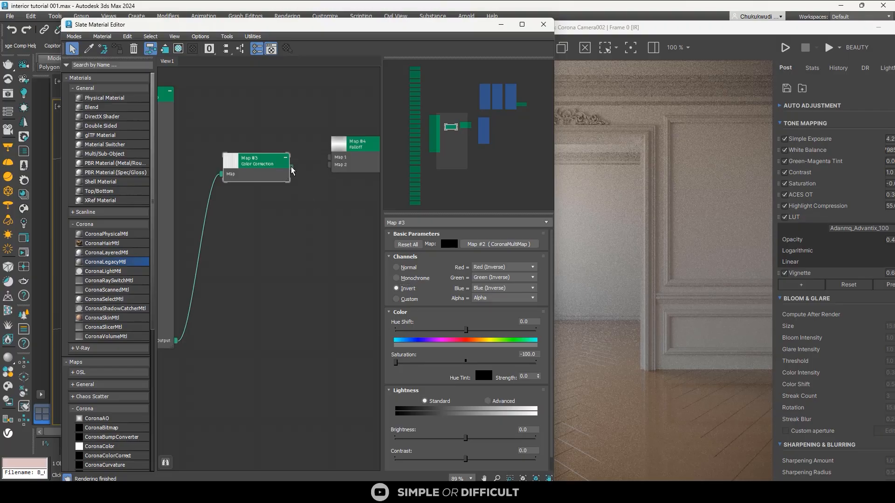
# Connect the Color Correction to the Falloff's Map 2 input and the multi map's default output to its Map 1 input
pyautogui.moveTo(291, 167); pyautogui.dragTo(327, 165)
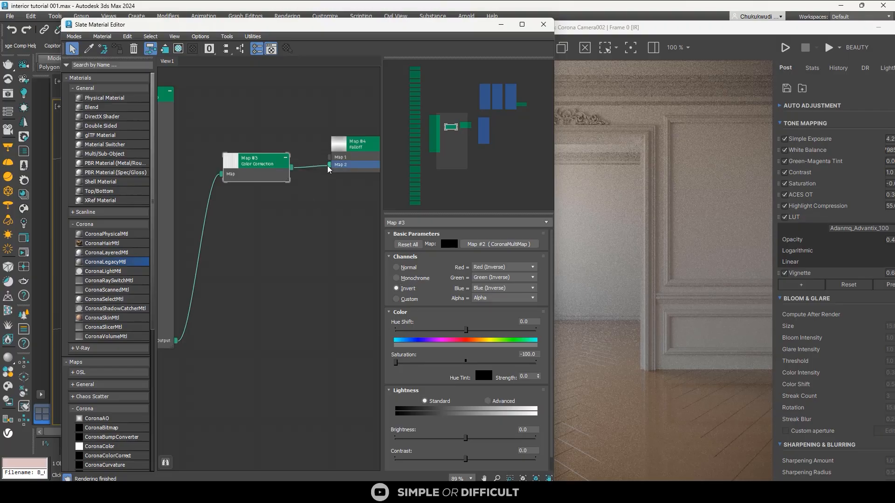
pyautogui.scroll(-2, 240, 244)
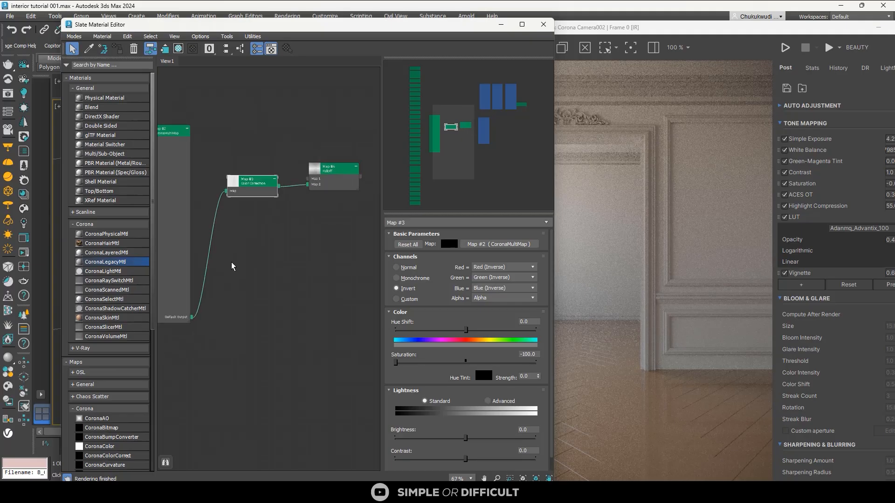
pyautogui.moveTo(192, 318); pyautogui.dragTo(313, 181)
# Connect the Falloff map to the paquet material's Refl. color input and select that material
pyautogui.scroll(-3, 250, 277)
pyautogui.scroll(6, 304, 240)
pyautogui.moveTo(305, 236); pyautogui.dragTo(249, 231, button='middle')
pyautogui.moveTo(239, 239); pyautogui.dragTo(317, 215)
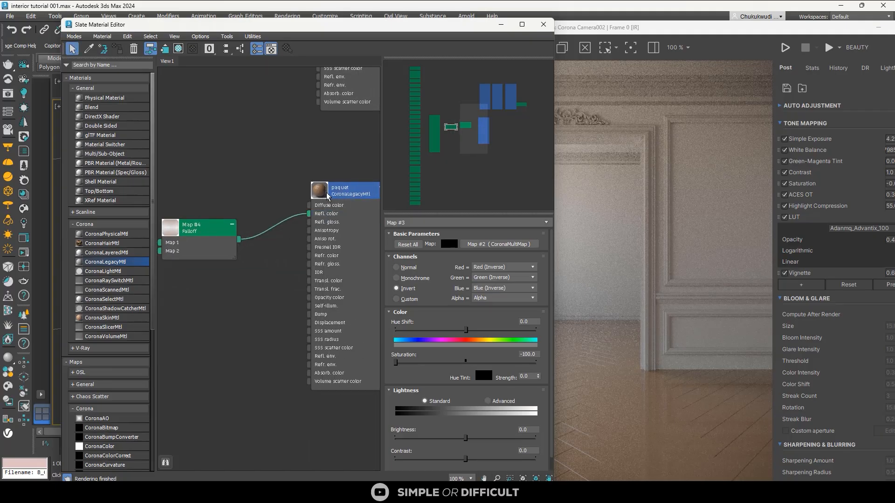
pyautogui.click(328, 197)
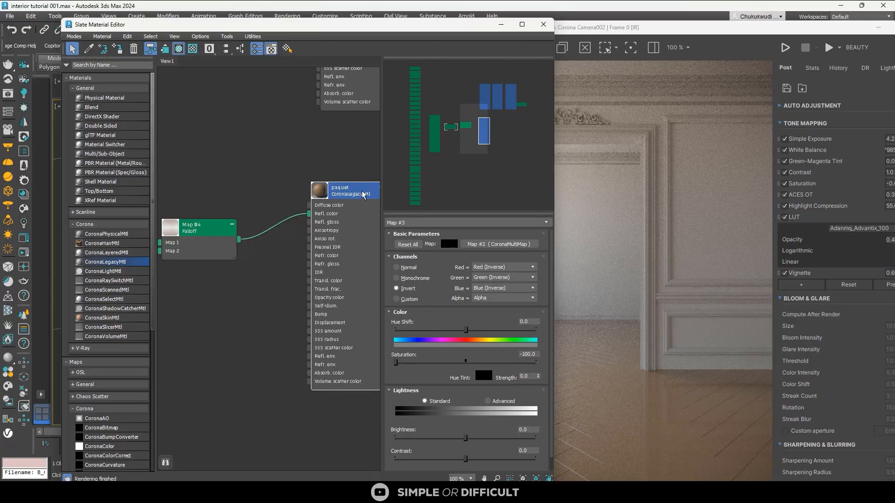
# Start the interactive render and examine the parquet floor's reflections up close
pyautogui.click(785, 47)
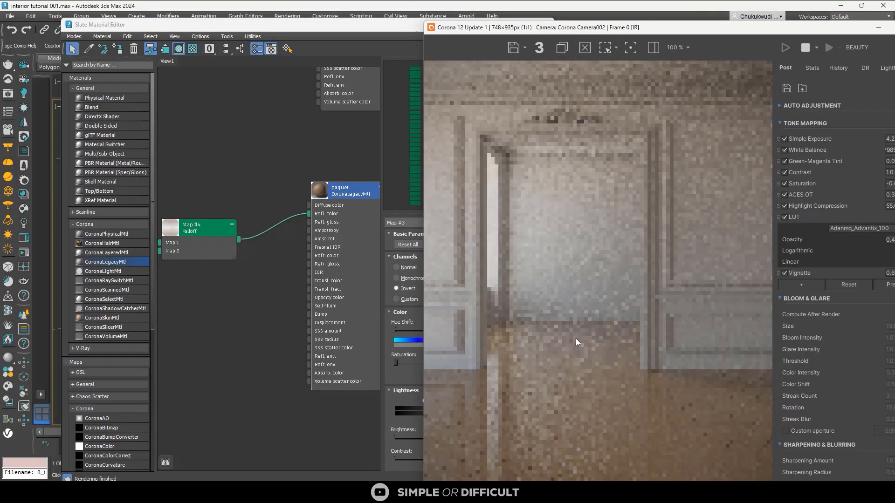
pyautogui.scroll(1, 508, 368)
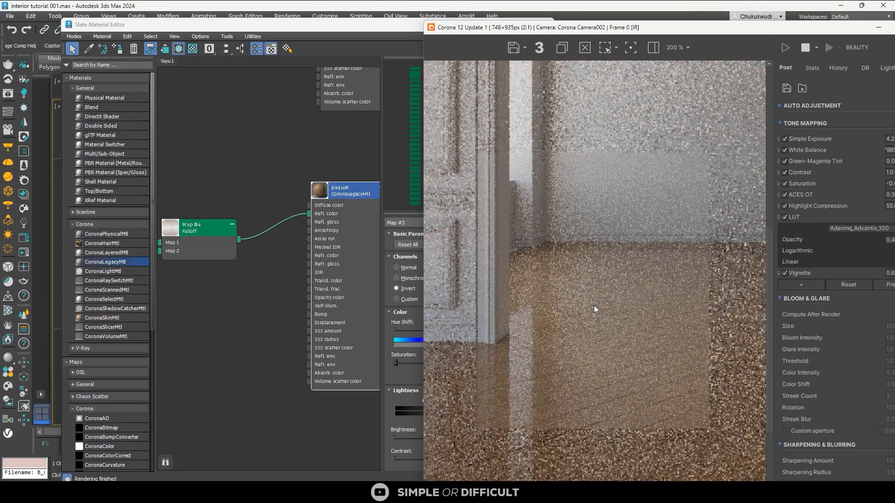
pyautogui.scroll(1, 530, 343)
pyautogui.scroll(-2, 548, 318)
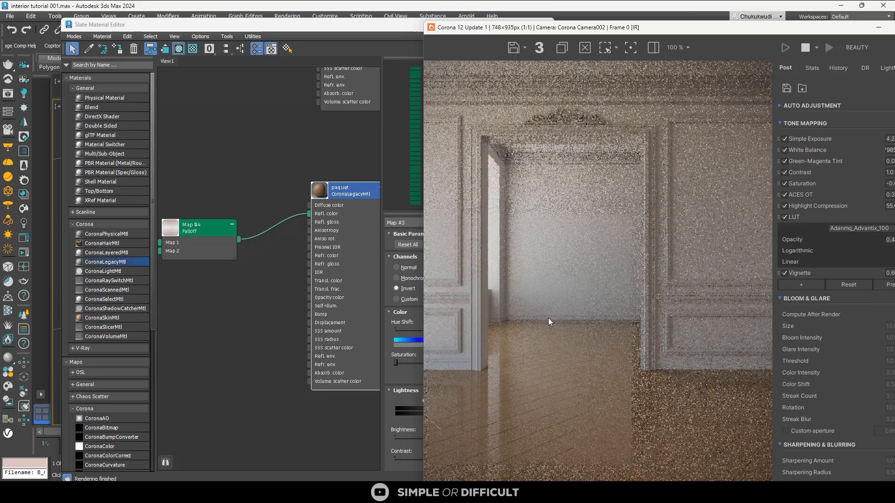
pyautogui.scroll(1, 511, 396)
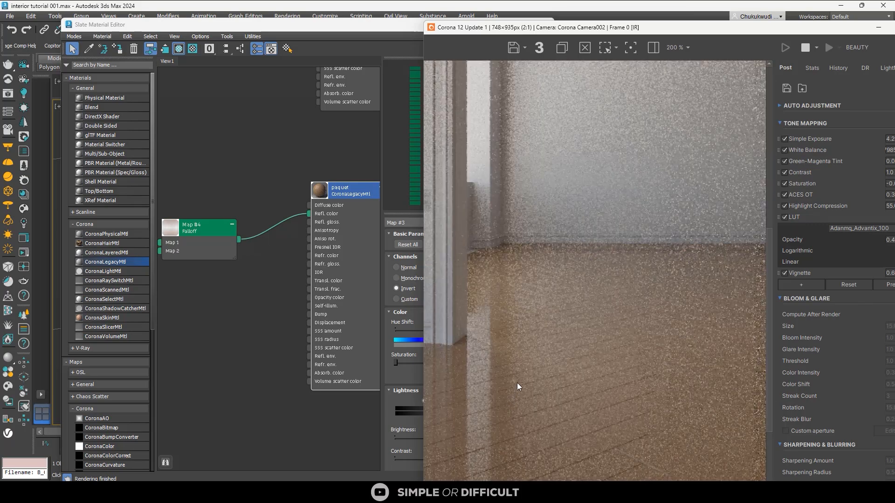
pyautogui.scroll(-1, 245, 240)
# Set the Fresnel IOR of the paquet material's reflection to 1.13
pyautogui.click(308, 222)
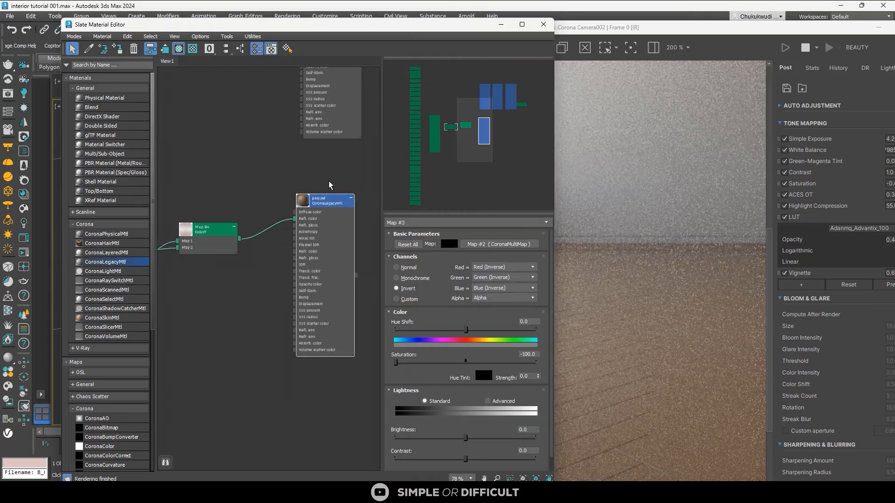
pyautogui.doubleClick(340, 217)
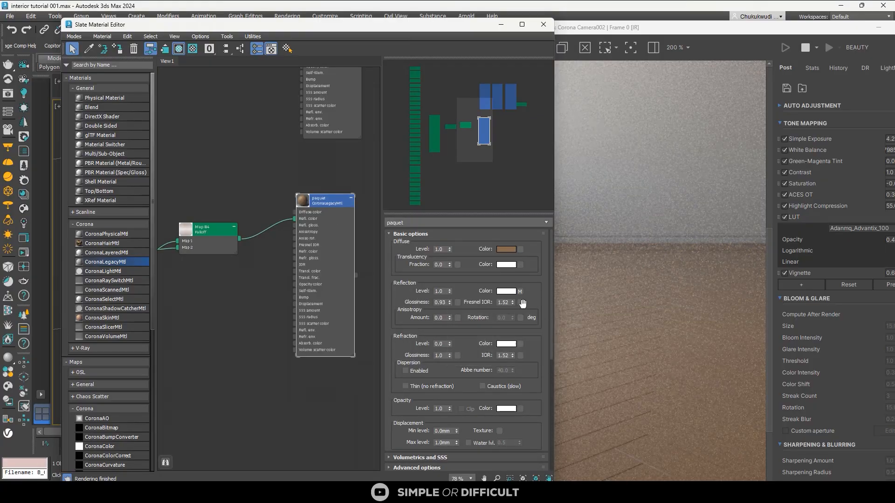
pyautogui.moveTo(512, 304); pyautogui.dragTo(514, 309)
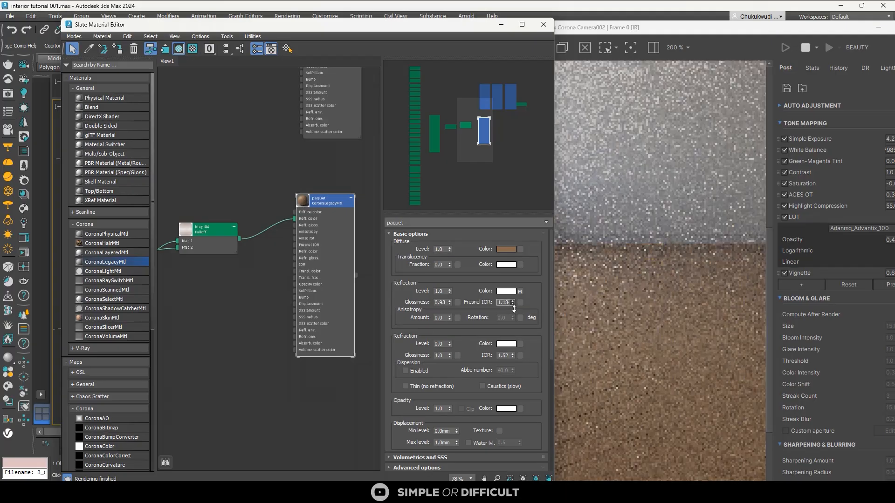
pyautogui.scroll(-3, 644, 303)
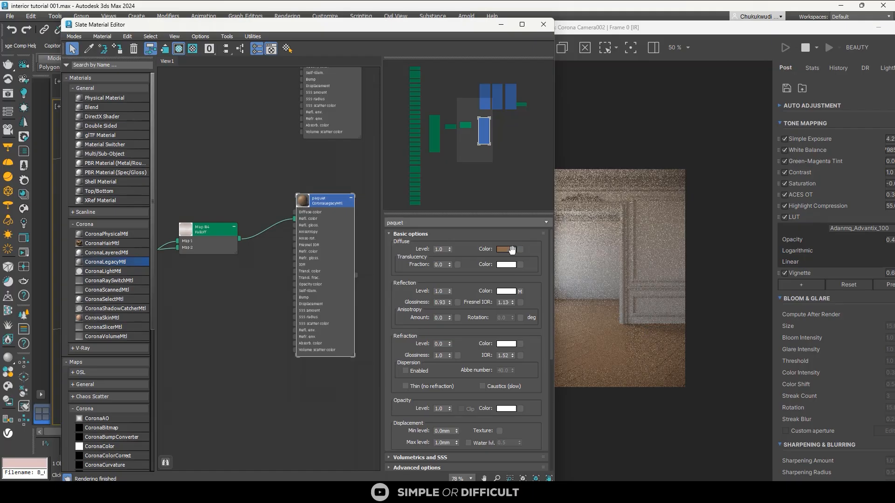
# Set the paquet material's reflection glossiness to 0.8 and check the floor in the render
pyautogui.moveTo(408, 28); pyautogui.dragTo(298, 27)
pyautogui.scroll(2, 535, 360)
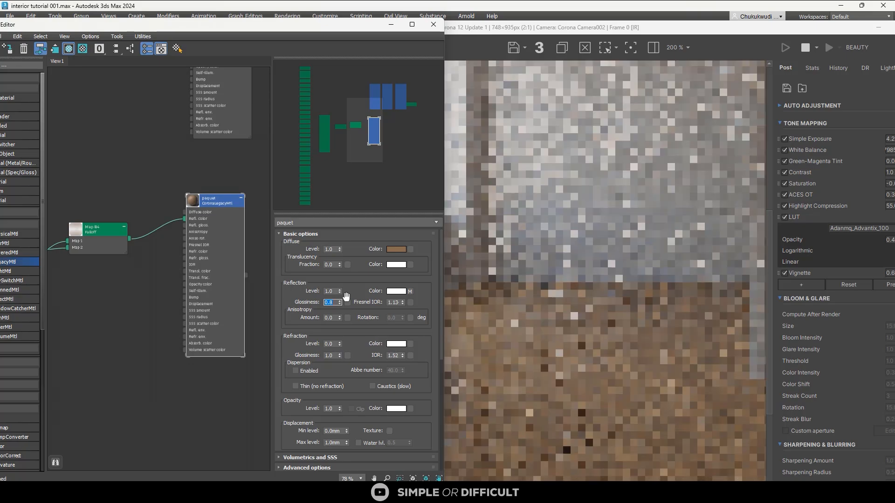
pyautogui.scroll(-2, 433, 364)
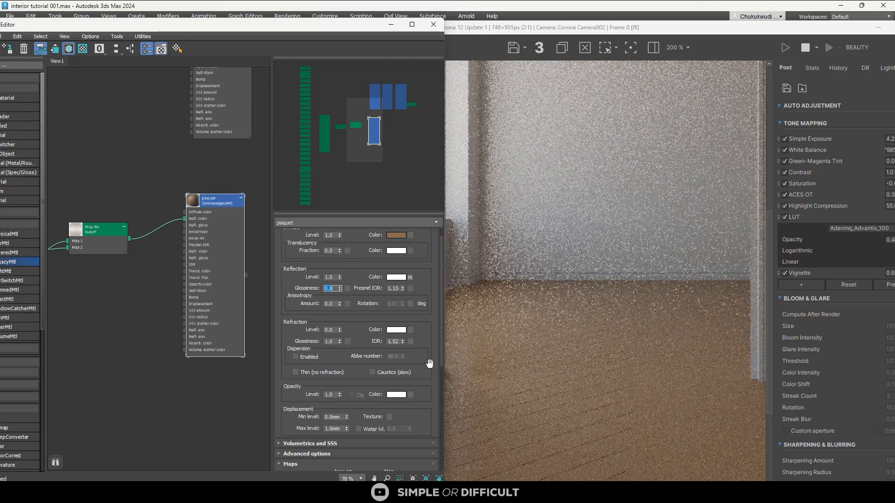
pyautogui.scroll(-3, 431, 363)
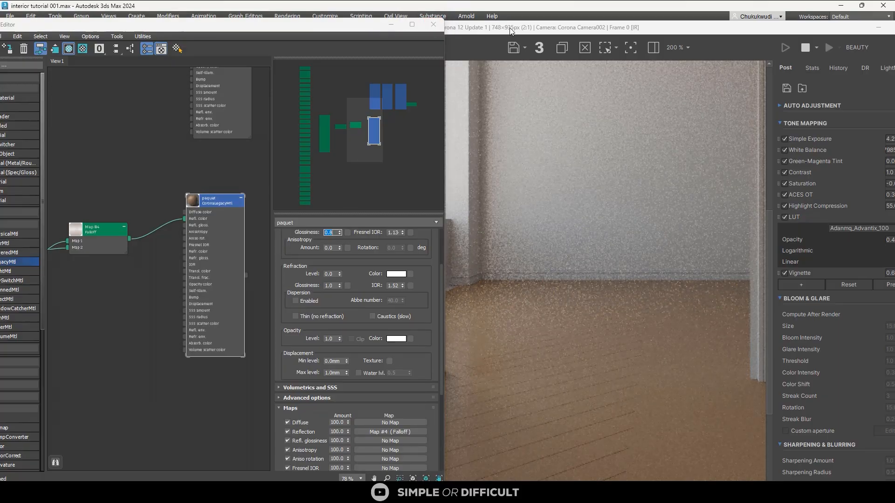
# Uncover the Corona camera viewport and enable 2D Pan Zoom Mode to magnify the reference image's floor to 400%
pyautogui.moveTo(511, 28); pyautogui.dragTo(105, 63)
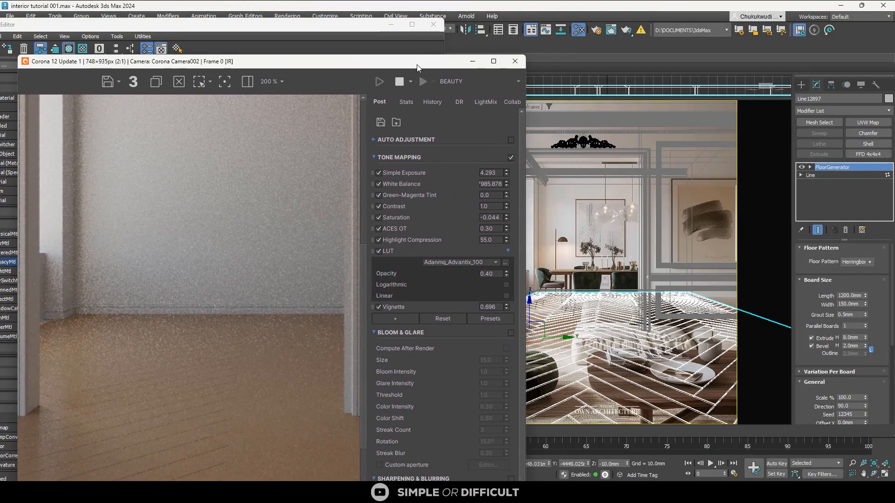
pyautogui.moveTo(417, 66); pyautogui.dragTo(275, 64)
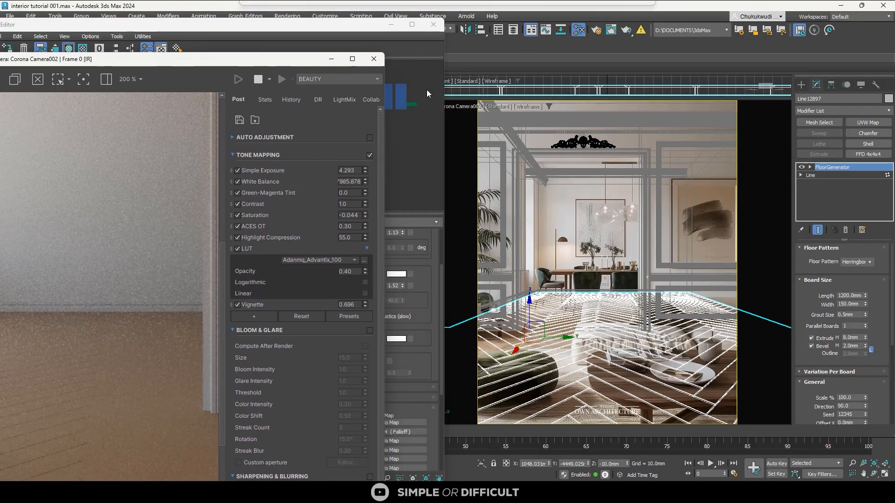
pyautogui.moveTo(350, 27); pyautogui.dragTo(312, 82)
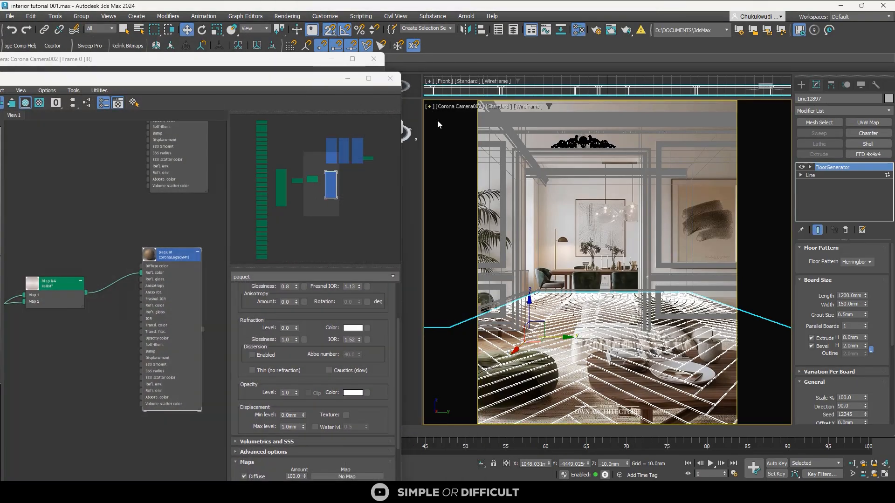
pyautogui.click(428, 106)
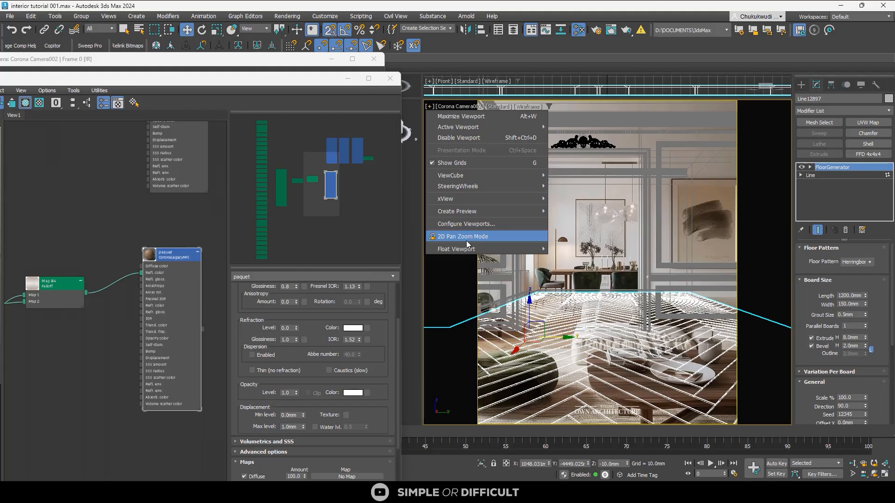
pyautogui.click(467, 237)
pyautogui.scroll(4, 551, 279)
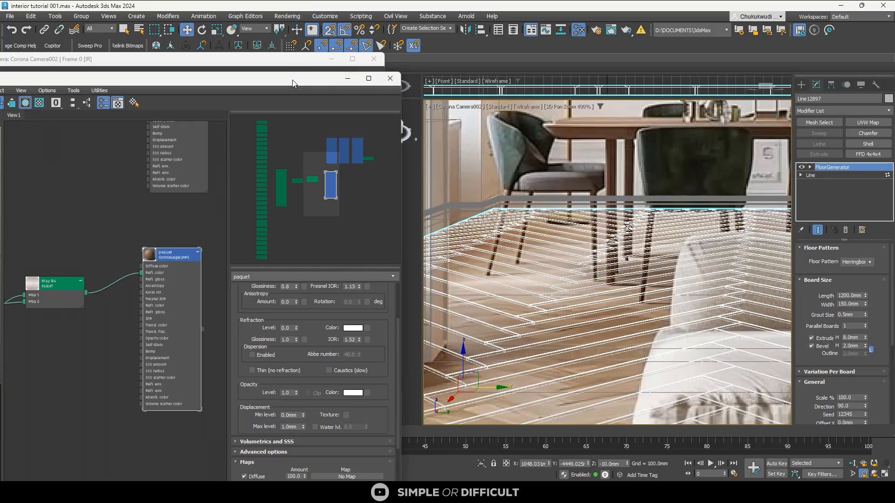
# Place the render window next to the reference image and compare the rendered parquet with the reference floor
pyautogui.moveTo(292, 83); pyautogui.dragTo(766, 240)
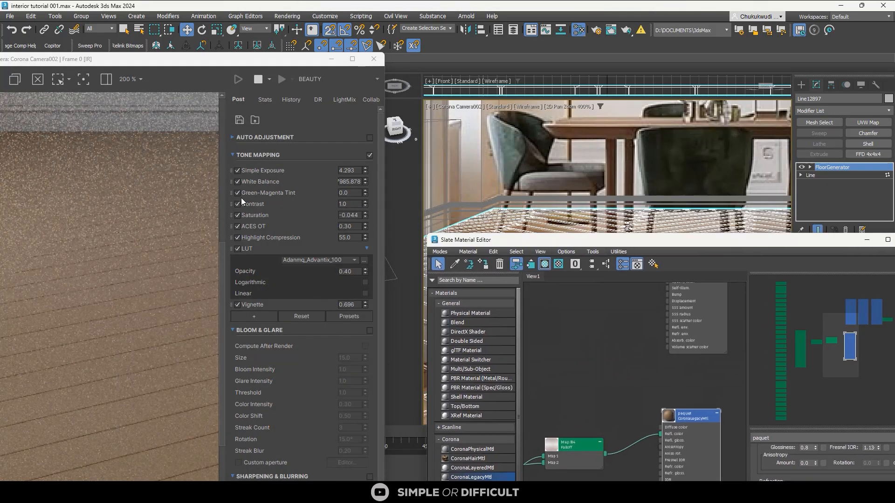
pyautogui.scroll(-1, 241, 197)
pyautogui.scroll(-2, 134, 215)
pyautogui.scroll(-1, 28, 311)
pyautogui.scroll(1, 26, 310)
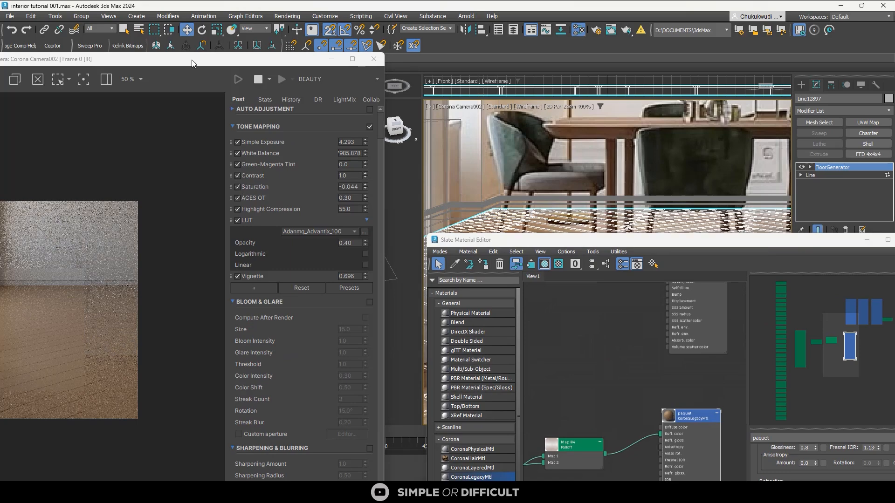
pyautogui.moveTo(192, 62); pyautogui.dragTo(396, 57)
pyautogui.scroll(2, 236, 272)
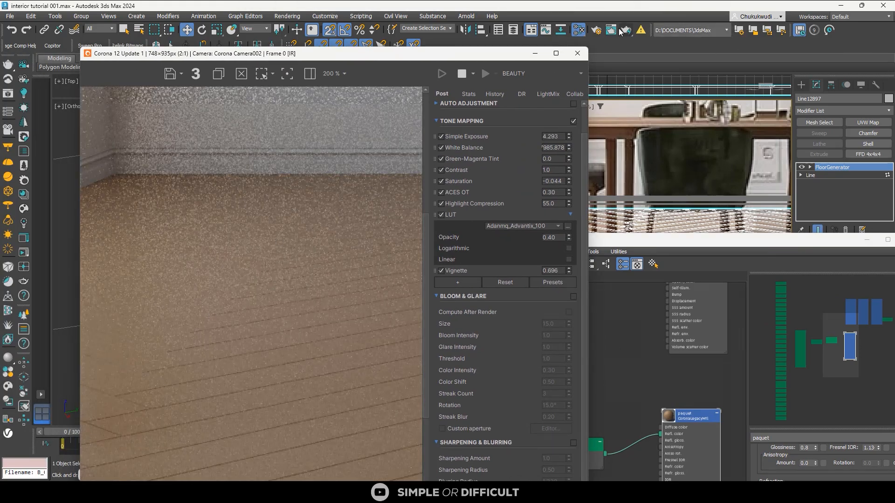
# Add the CESSENTIAL_Reflect render element in the render setup
pyautogui.click(602, 35)
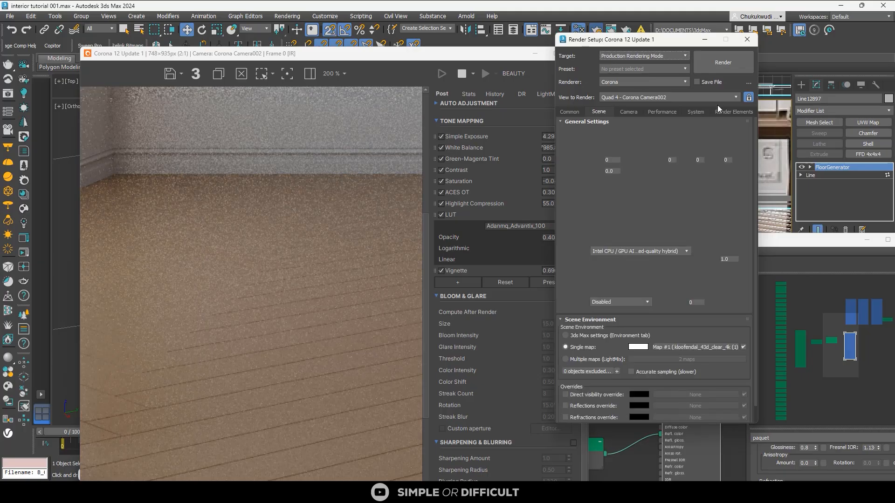
pyautogui.click(725, 111)
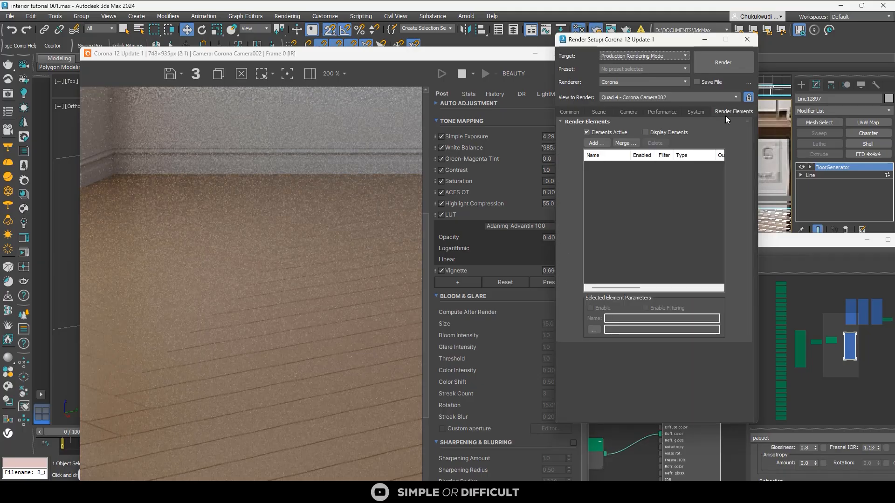
pyautogui.click(596, 143)
pyautogui.scroll(-3, 627, 252)
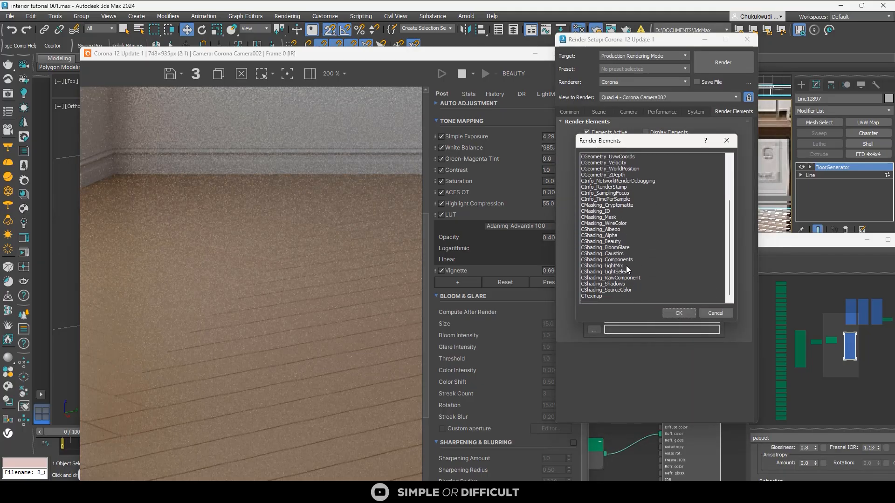
pyautogui.scroll(3, 623, 209)
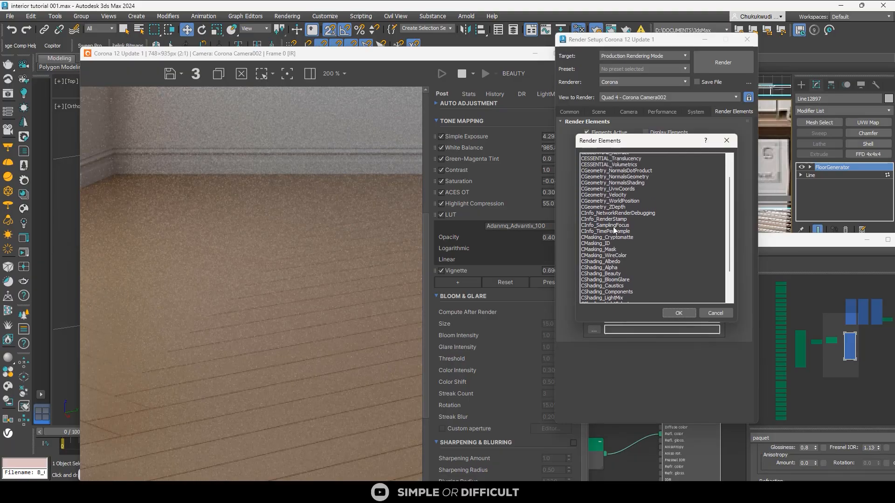
pyautogui.scroll(1, 627, 198)
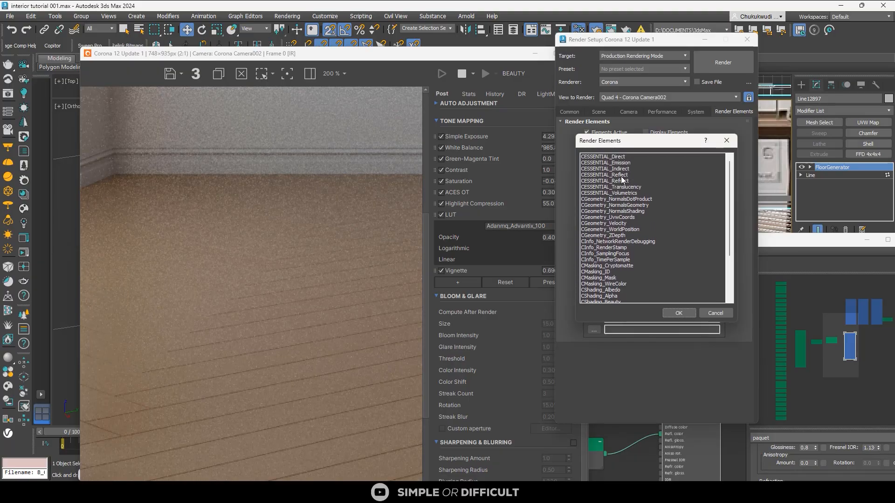
pyautogui.click(631, 174)
pyautogui.click(680, 315)
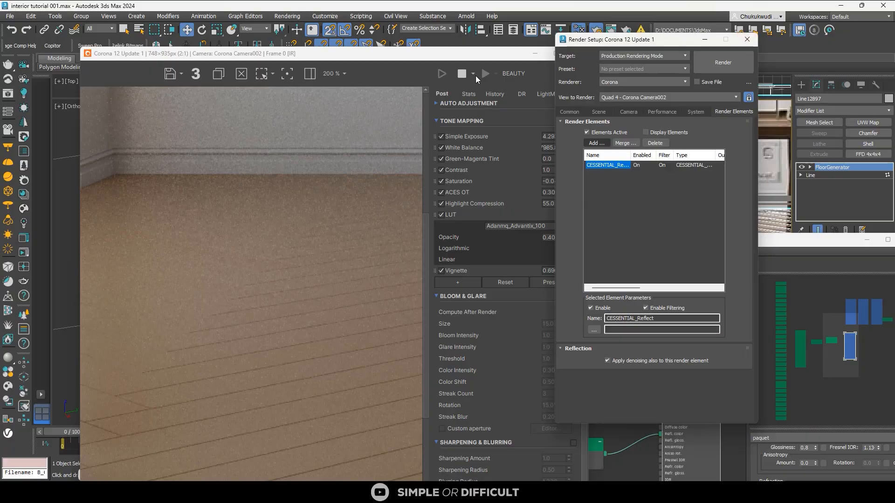
pyautogui.click(746, 40)
# Restart the interactive render and display its CESSENTIAL_Reflect pass
pyautogui.click(460, 75)
pyautogui.click(443, 74)
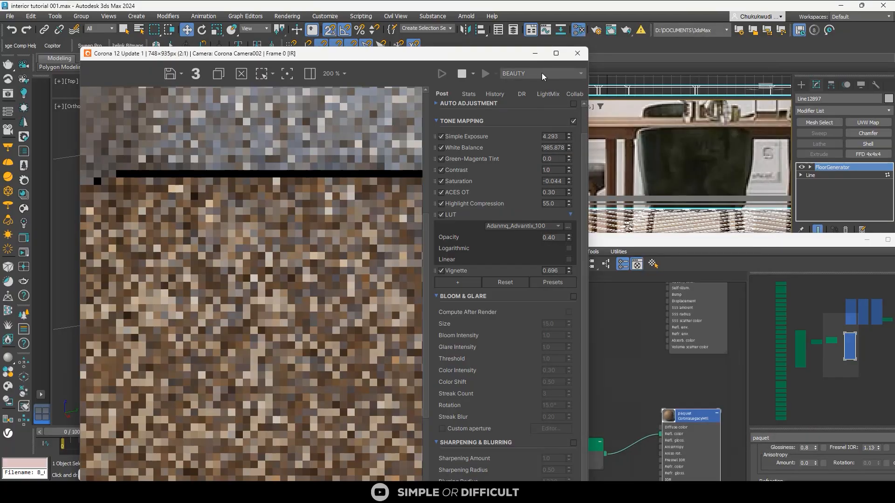
pyautogui.click(542, 72)
pyautogui.click(533, 93)
# Examine the parquet floor's reflections and plank joints in the reflect pass, and return the render display to BEAUTY
pyautogui.scroll(1, 218, 294)
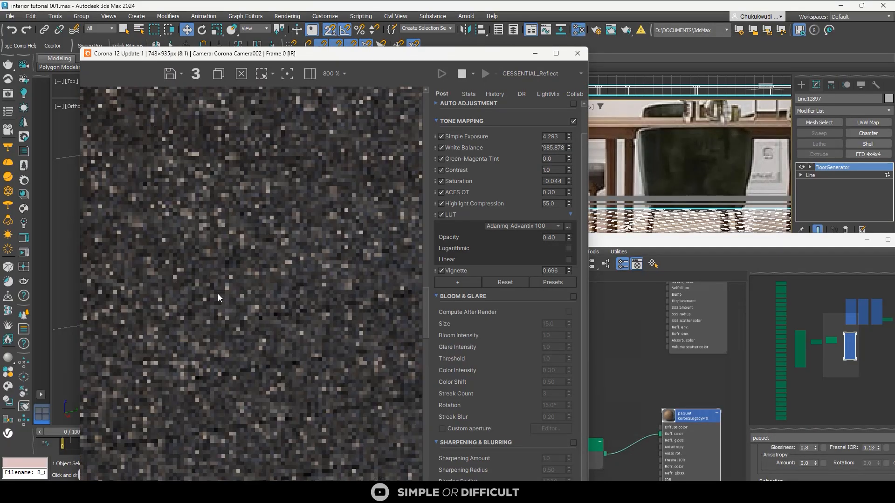
pyautogui.scroll(-3, 243, 216)
pyautogui.scroll(2, 190, 359)
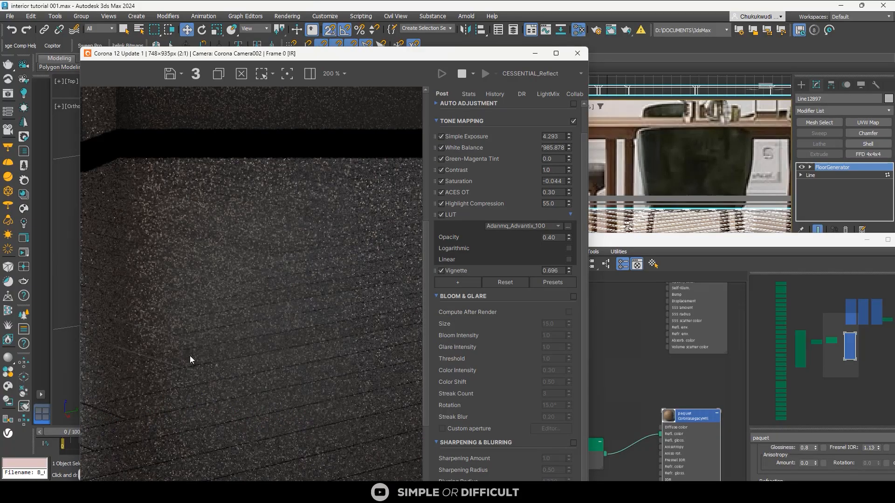
pyautogui.moveTo(207, 244); pyautogui.dragTo(318, 171, button='middle')
pyautogui.scroll(-1, 289, 205)
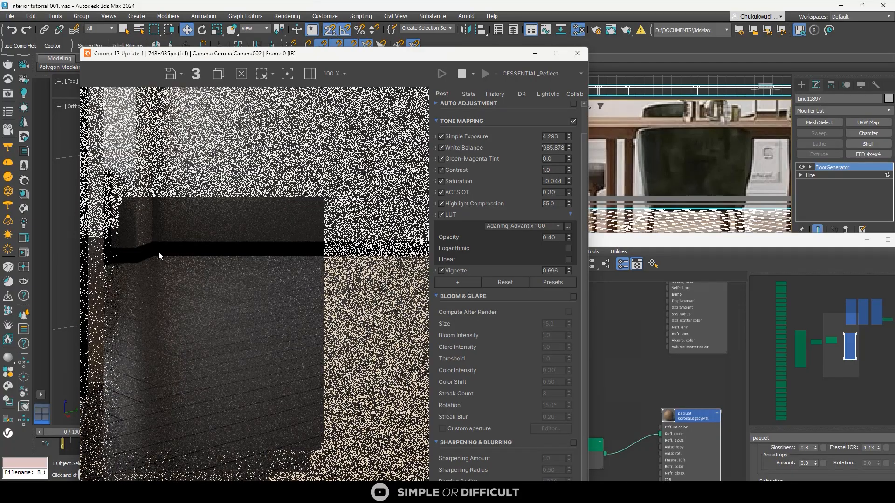
pyautogui.scroll(1, 119, 251)
pyautogui.moveTo(119, 250); pyautogui.dragTo(224, 139, button='middle')
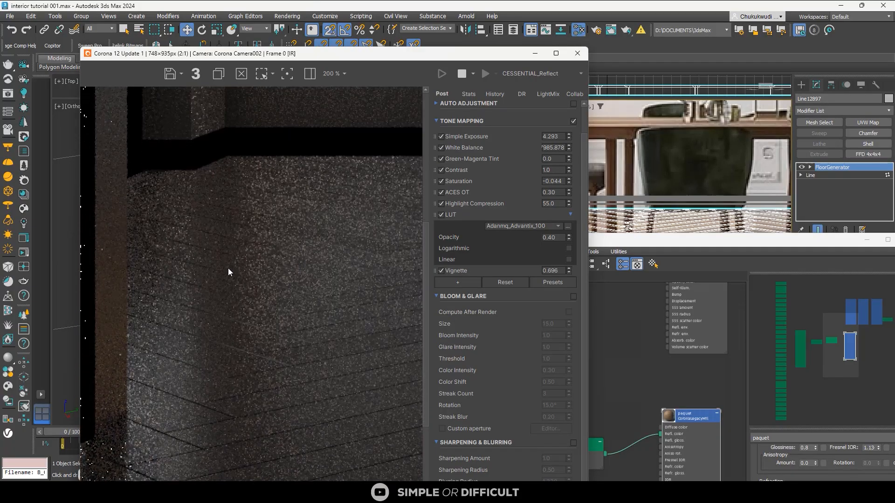
pyautogui.scroll(1, 230, 296)
pyautogui.scroll(3, 256, 271)
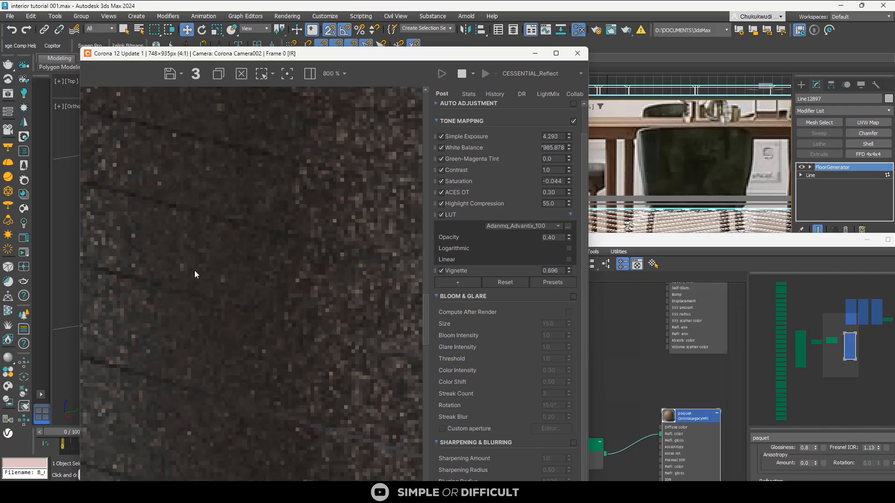
pyautogui.scroll(-4, 231, 232)
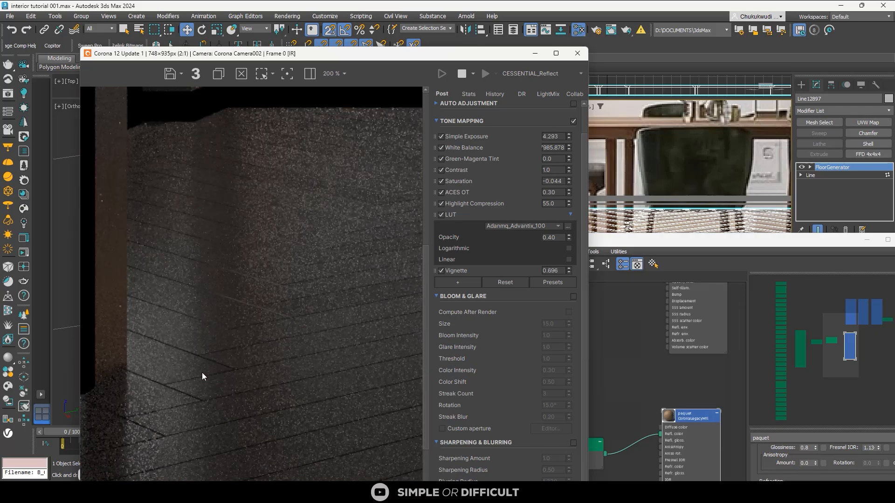
pyautogui.scroll(-1, 203, 373)
pyautogui.scroll(3, 233, 342)
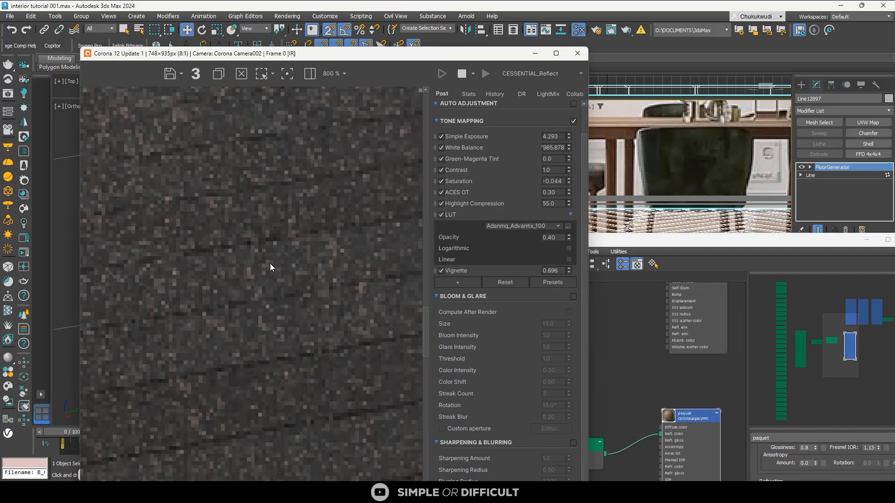
pyautogui.scroll(-2, 275, 254)
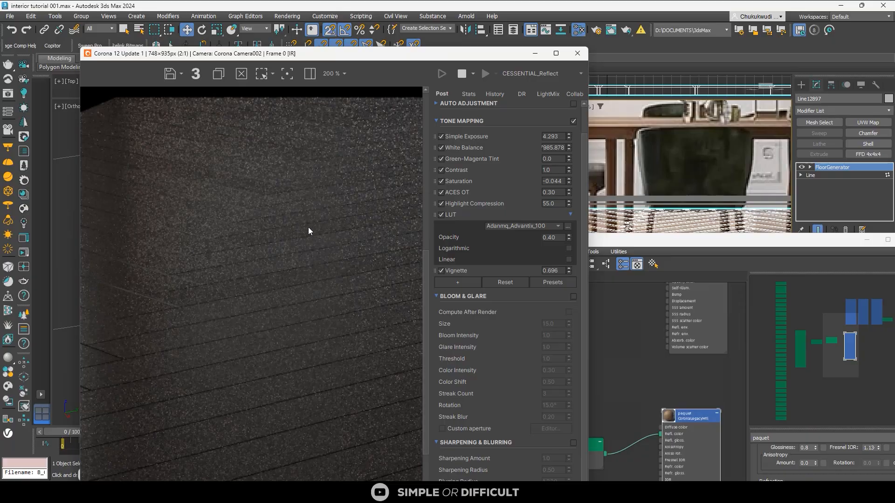
pyautogui.scroll(-2, 309, 230)
pyautogui.scroll(1, 331, 341)
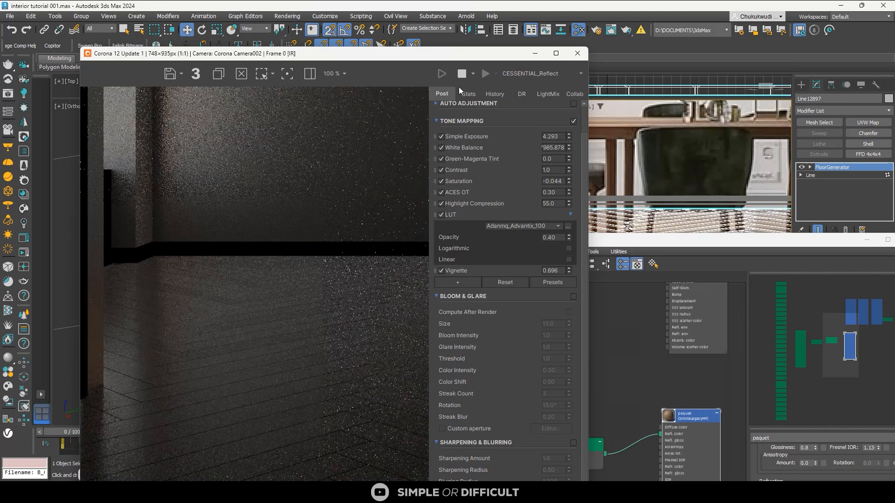
pyautogui.click(536, 73)
pyautogui.click(517, 85)
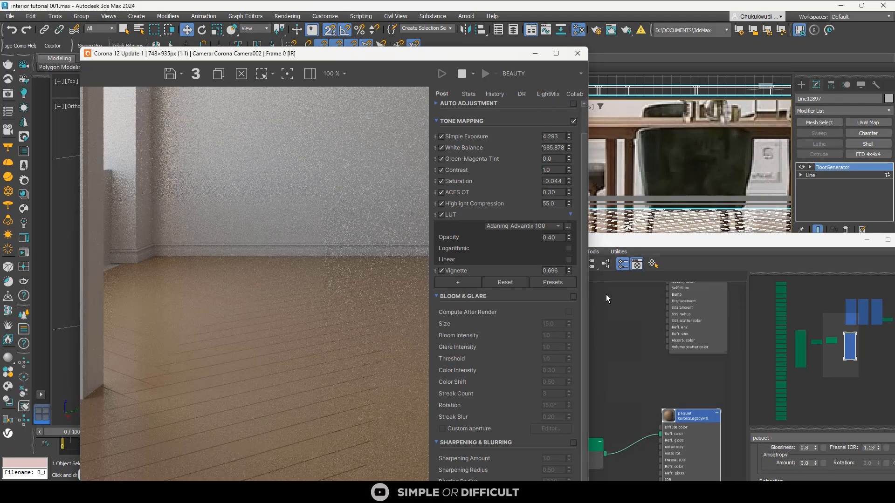
# Bring the Slate Material Editor forward and place it as a smaller window beside the render
pyautogui.click(692, 245)
pyautogui.doubleClick(692, 245)
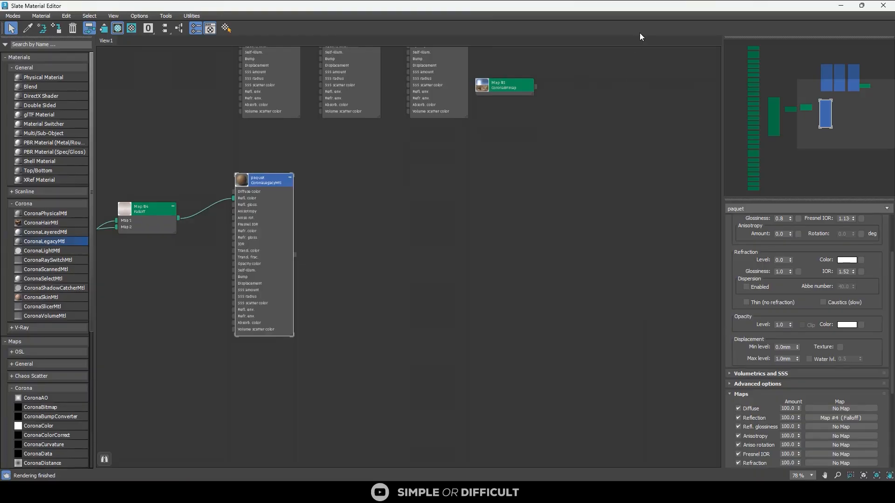
pyautogui.moveTo(426, 7); pyautogui.dragTo(589, 45)
# Switch the Color Correction map's lightness to Advanced with an RGB gamma/contrast of 3.0, and check the floor in the render
pyautogui.click(497, 254)
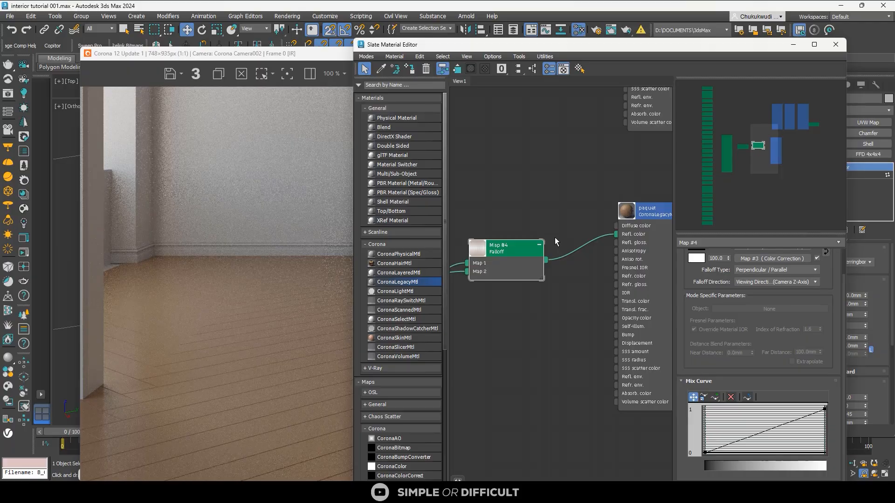
pyautogui.scroll(-3, 554, 235)
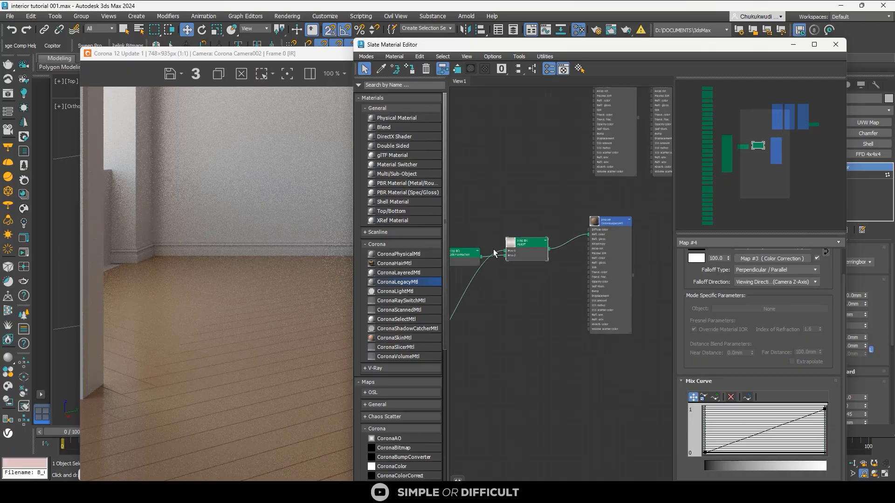
pyautogui.moveTo(493, 249); pyautogui.dragTo(571, 232, button='middle')
pyautogui.scroll(3, 547, 230)
pyautogui.click(546, 230)
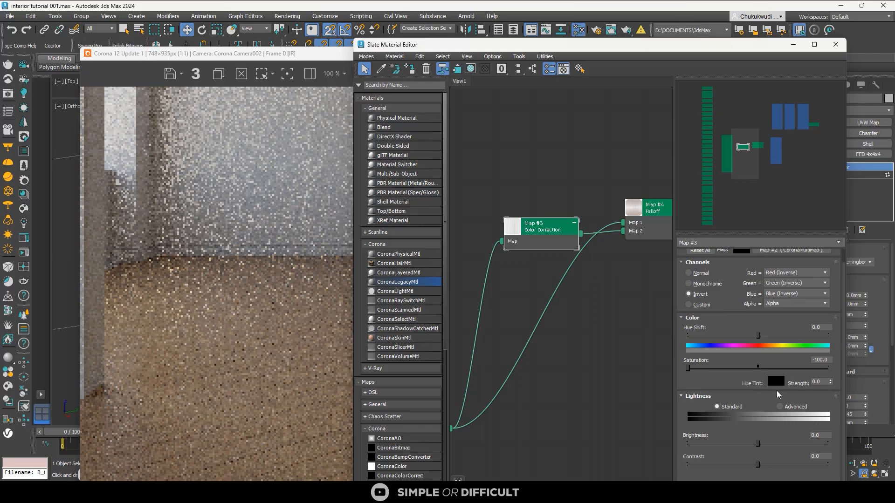
pyautogui.click(780, 406)
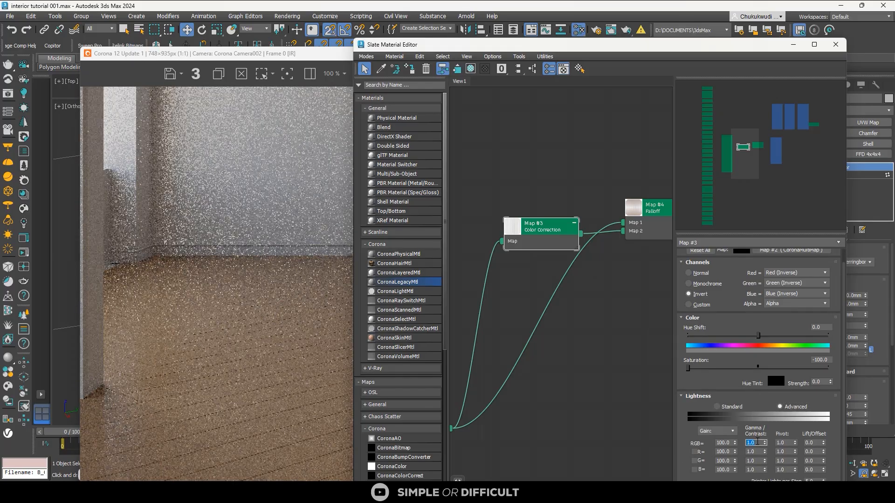
pyautogui.write('3')
pyautogui.press('Return')
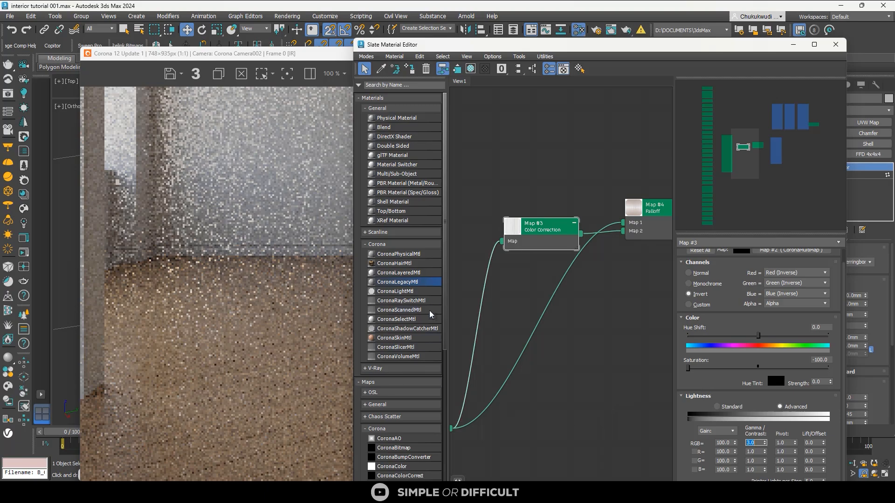
pyautogui.click(626, 365)
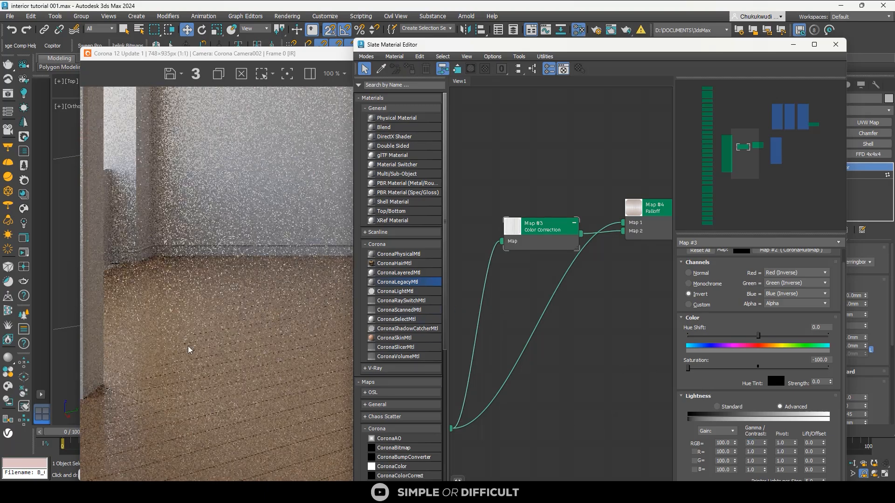
pyautogui.scroll(1, 179, 369)
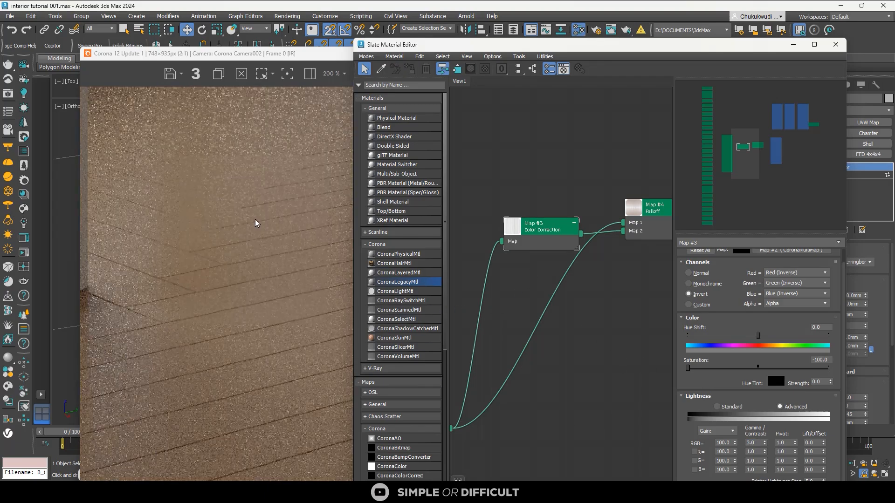
pyautogui.scroll(-1, 152, 379)
pyautogui.scroll(2, 128, 384)
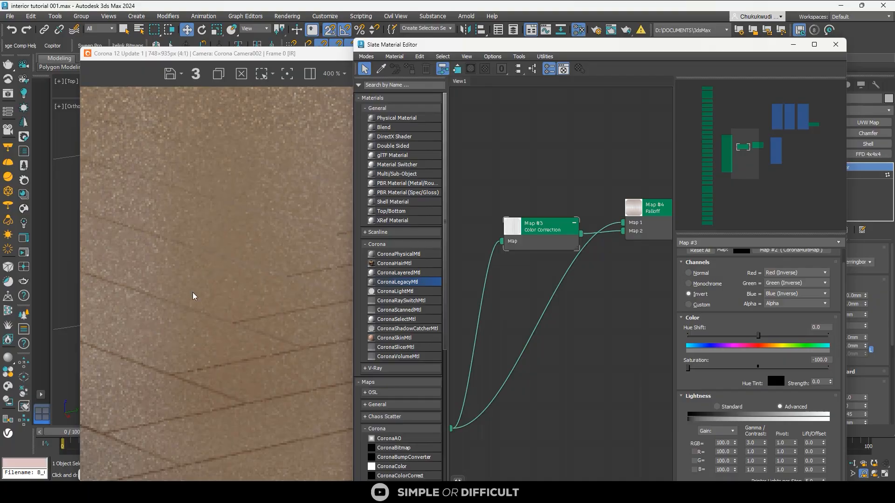
pyautogui.scroll(-2, 194, 297)
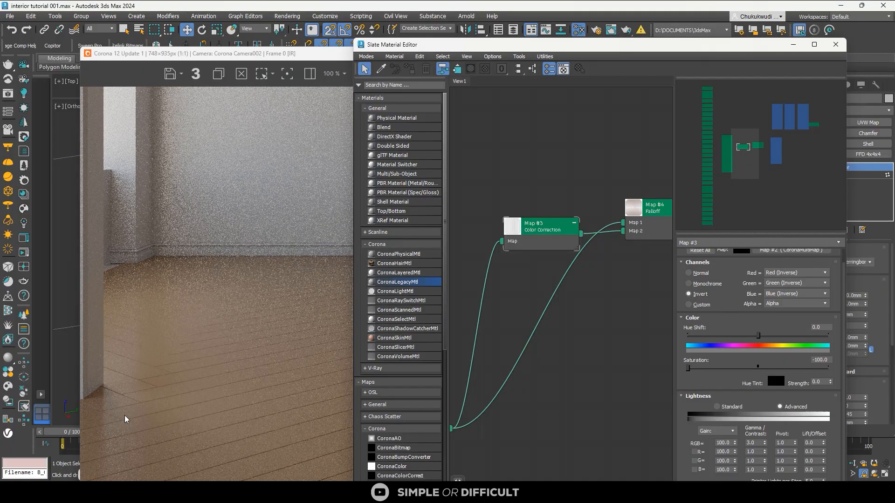
pyautogui.scroll(2, 124, 418)
pyautogui.scroll(-2, 195, 287)
# Set the Falloff map's front amount, which blends in the CoronaMultiMap, to 87 and check the floor up close in the render
pyautogui.moveTo(528, 227); pyautogui.dragTo(491, 218)
pyautogui.moveTo(659, 243); pyautogui.dragTo(541, 261, button='middle')
pyautogui.scroll(2, 540, 261)
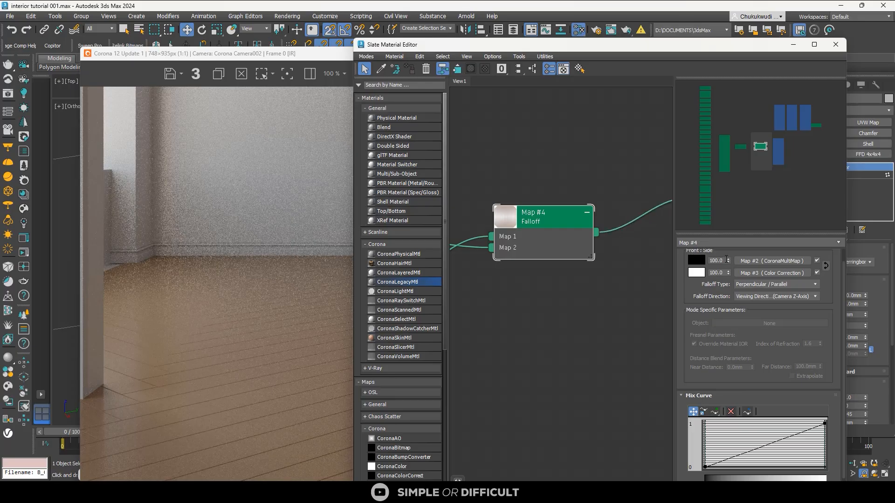
pyautogui.moveTo(729, 264); pyautogui.dragTo(729, 264)
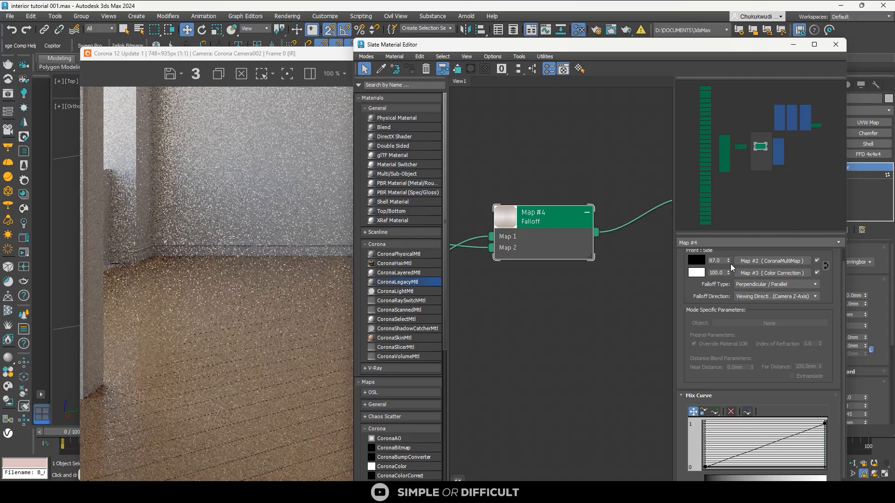
pyautogui.scroll(1, 177, 366)
pyautogui.moveTo(177, 365); pyautogui.dragTo(376, 278)
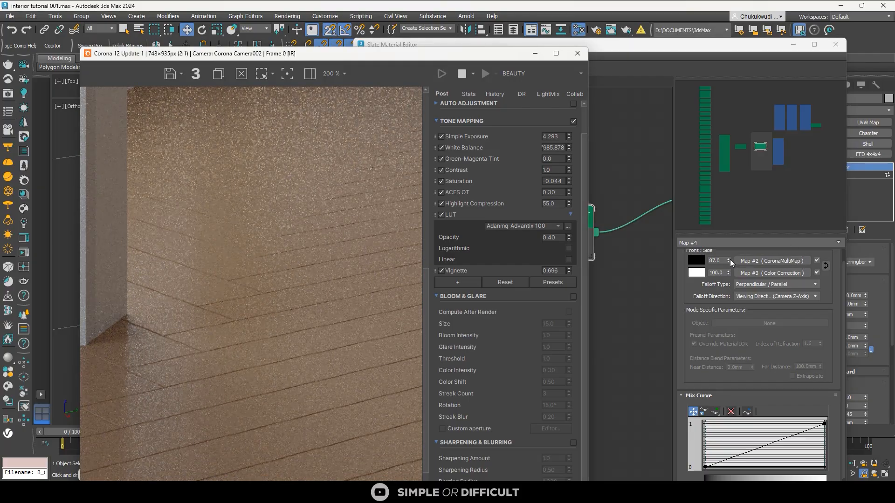
# Raise the Falloff map's front amount to 97
pyautogui.moveTo(728, 263); pyautogui.dragTo(728, 260)
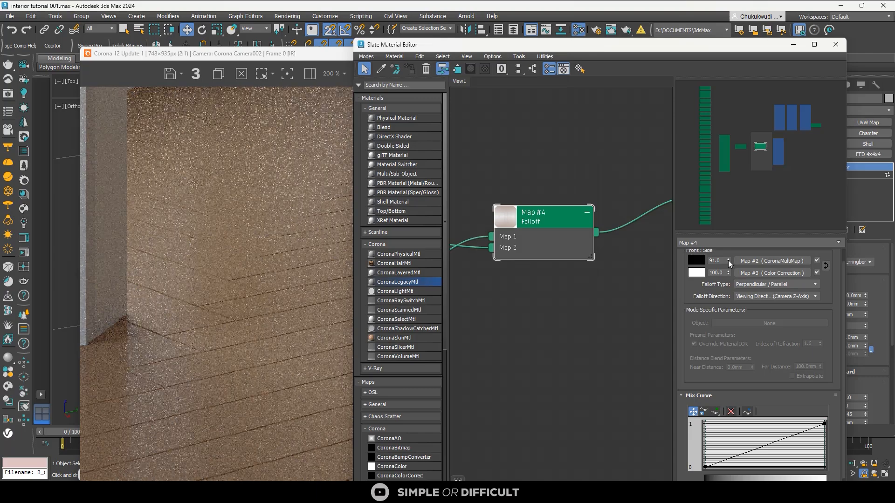
pyautogui.click(728, 259)
pyautogui.click(728, 259)
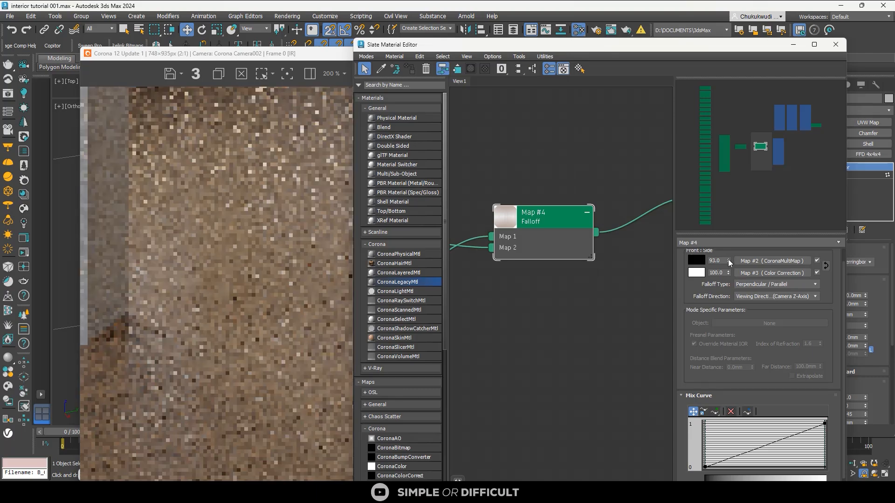
pyautogui.click(729, 258)
pyautogui.click(728, 259)
pyautogui.click(728, 258)
pyautogui.click(728, 258)
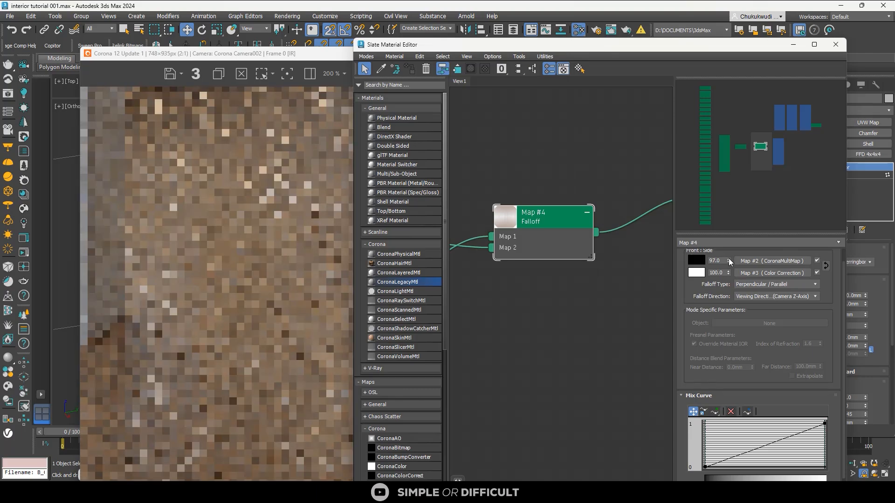
pyautogui.scroll(-5, 641, 269)
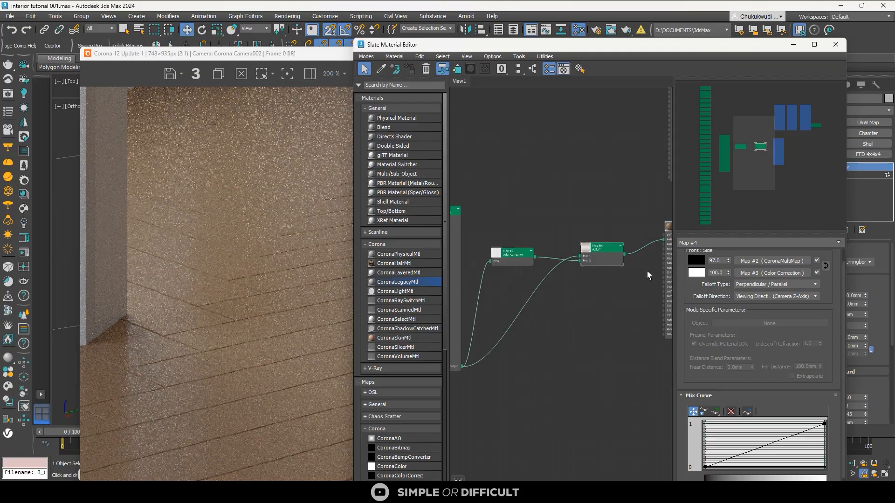
pyautogui.scroll(2, 648, 266)
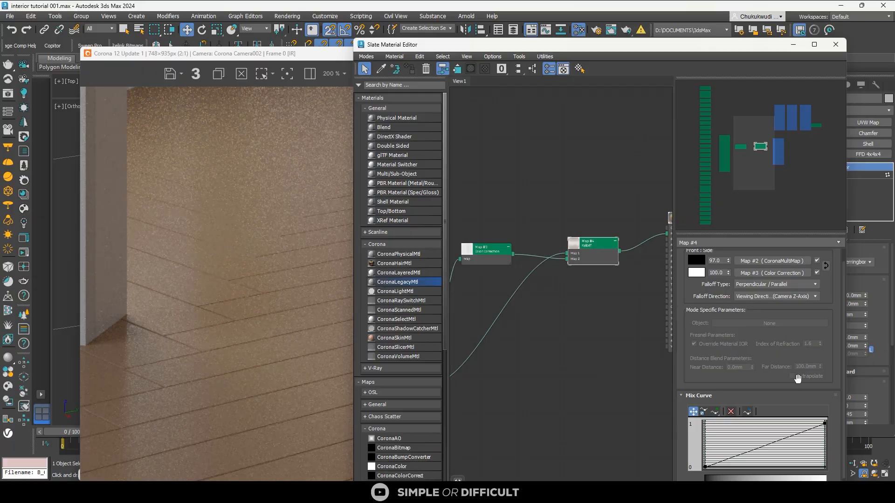
# Add a point with tangent handles midway along the Falloff map's mix curve and stretch its handles into a nearly flat middle section
pyautogui.scroll(-1, 794, 378)
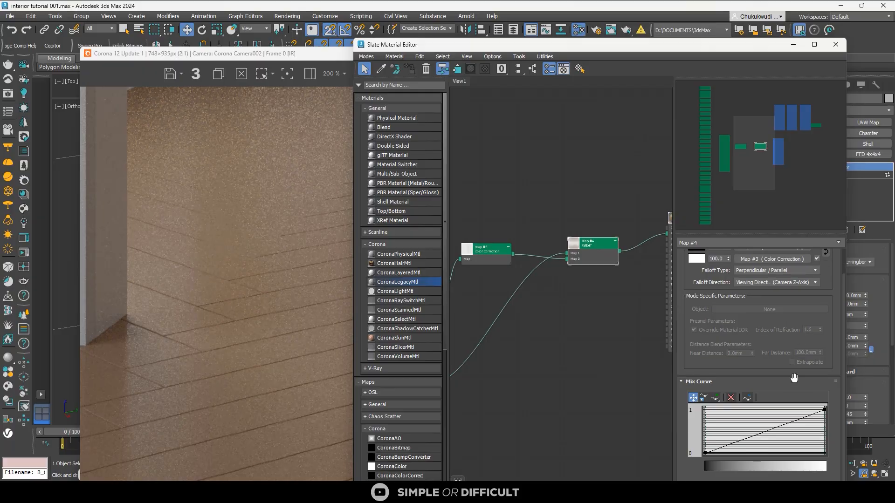
pyautogui.click(716, 397)
pyautogui.click(763, 432)
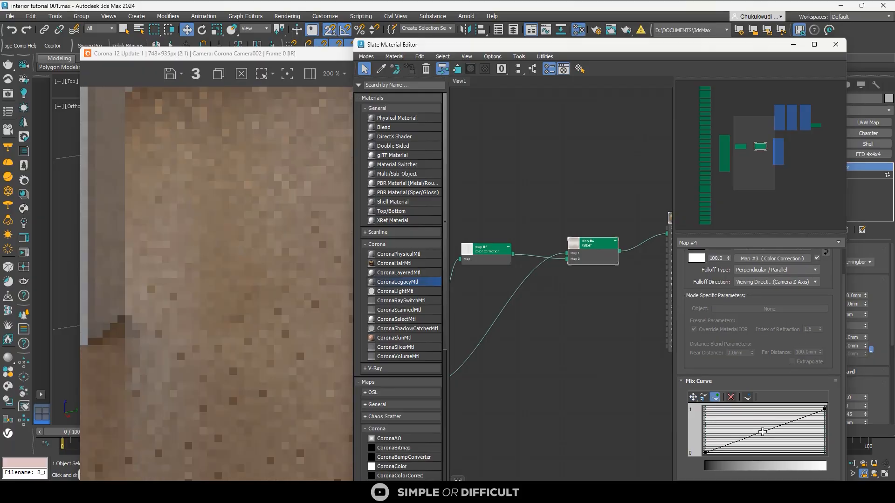
pyautogui.rightClick(763, 432)
pyautogui.click(797, 452)
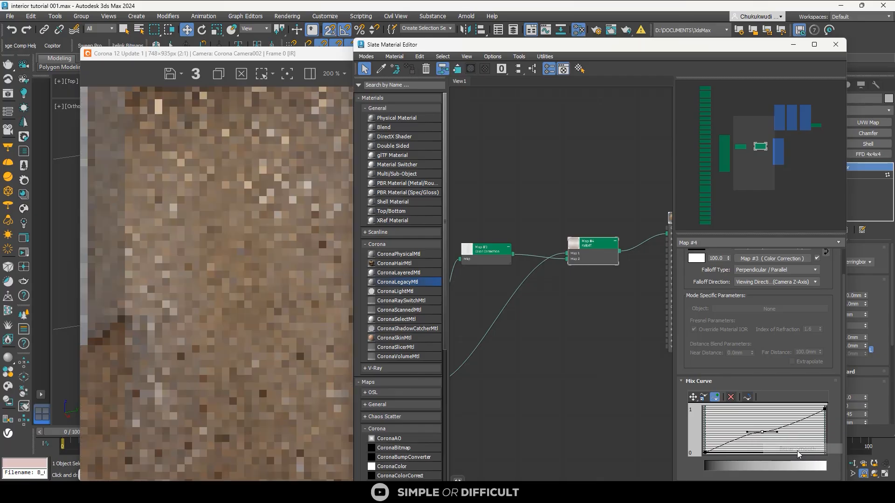
pyautogui.click(693, 397)
pyautogui.moveTo(748, 431); pyautogui.dragTo(819, 427)
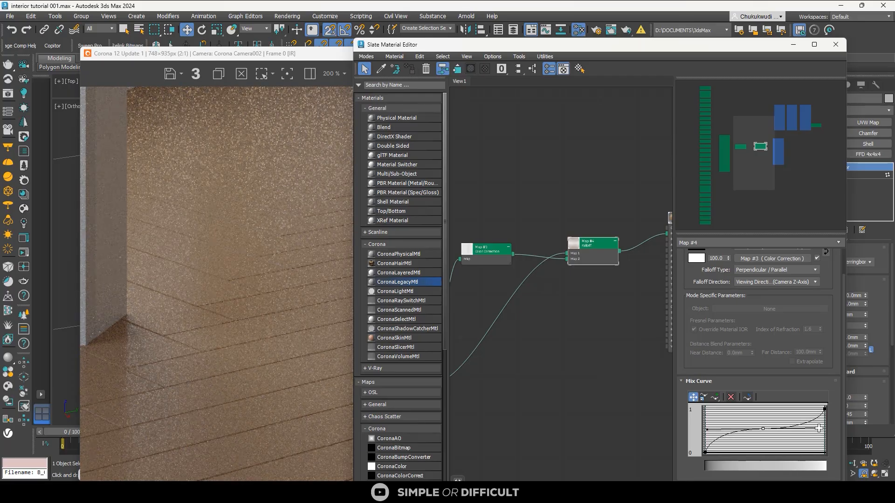
# Check the floor in the render and open the paquet material's parameters down to its map amounts
pyautogui.scroll(2, 578, 245)
pyautogui.scroll(2, 578, 244)
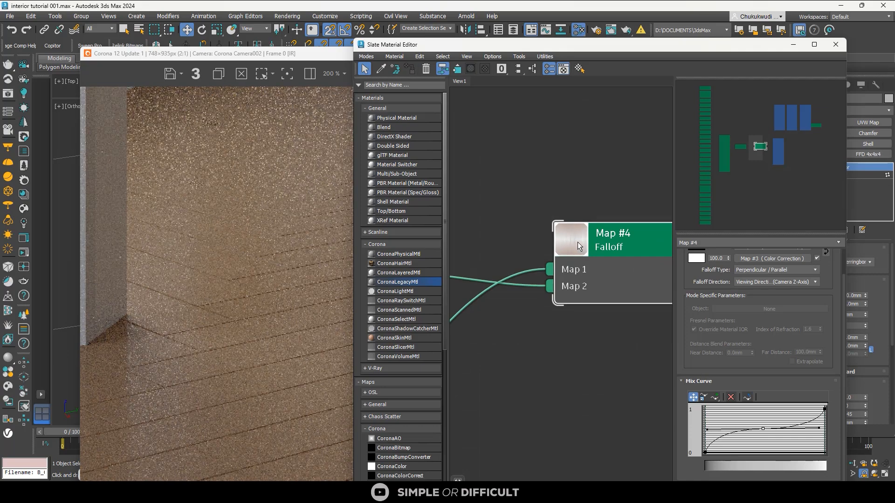
pyautogui.click(599, 344)
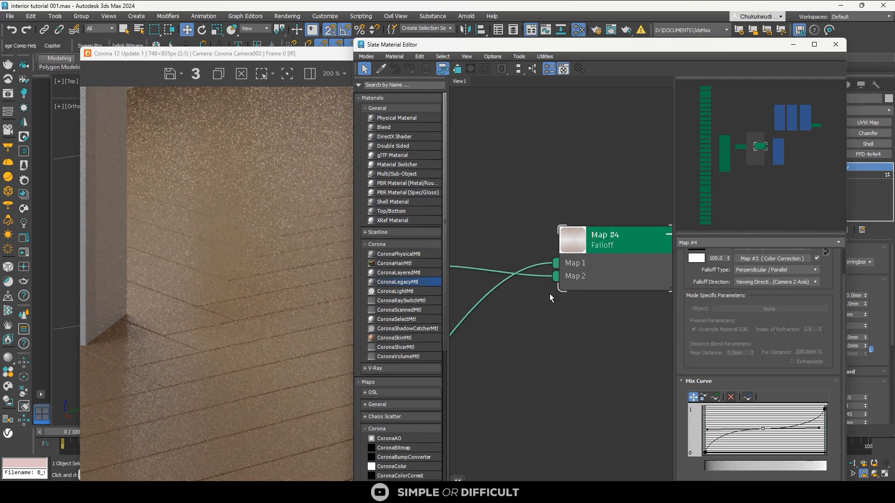
pyautogui.scroll(-2, 253, 300)
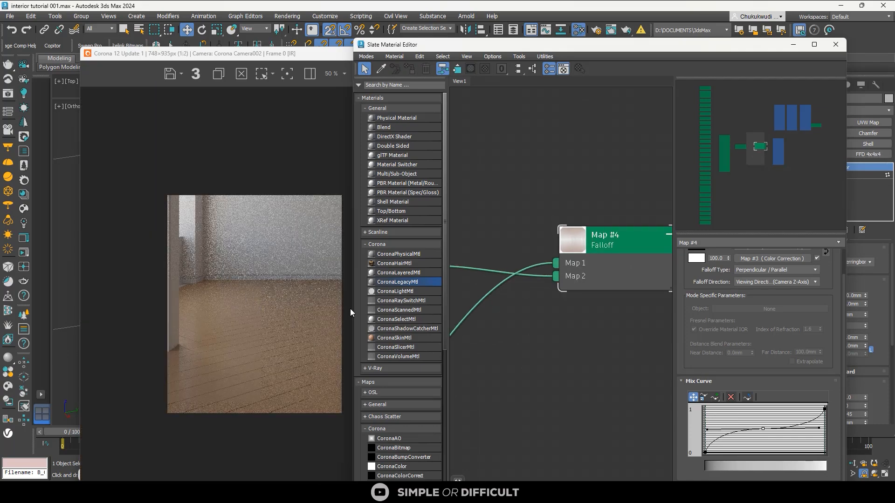
pyautogui.scroll(-3, 531, 233)
pyautogui.scroll(4, 609, 224)
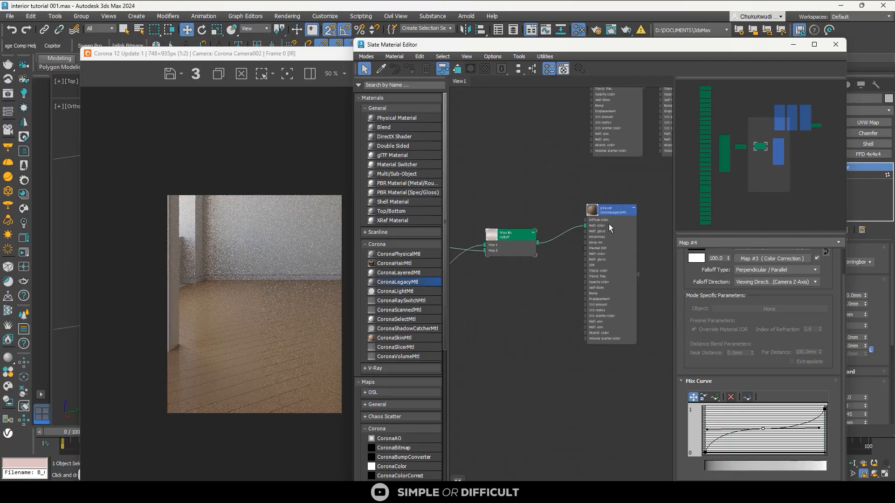
pyautogui.click(620, 196)
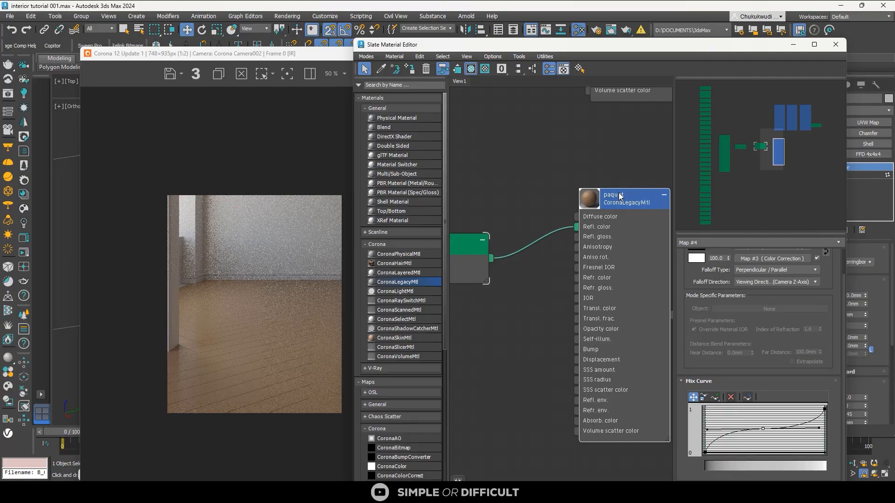
pyautogui.doubleClick(610, 208)
pyautogui.scroll(3, 185, 337)
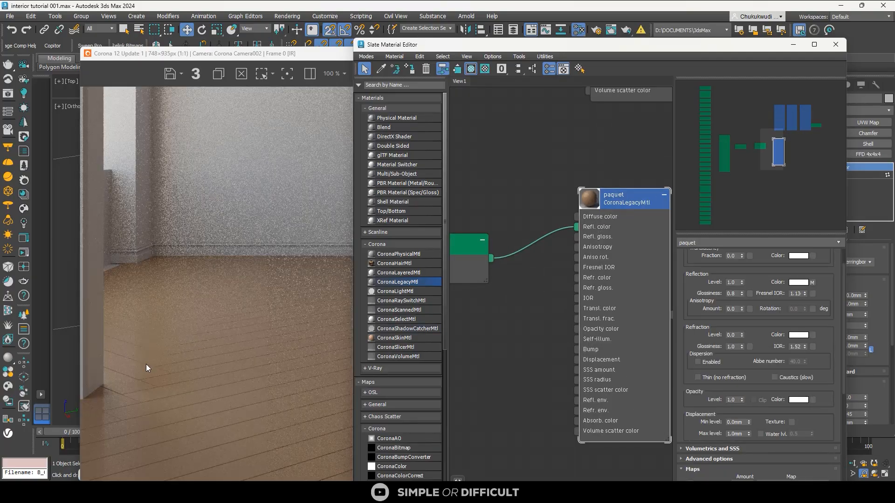
pyautogui.scroll(-2, 169, 360)
pyautogui.scroll(-3, 838, 415)
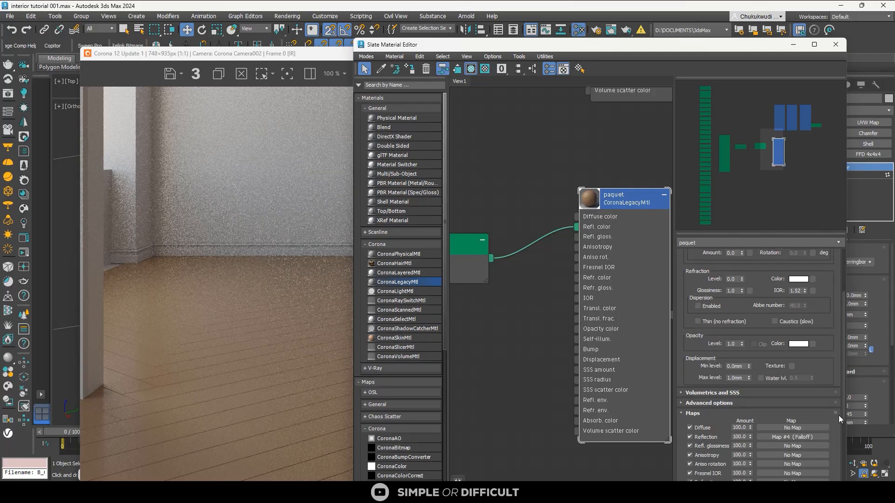
# Set the paquet material's Reflection map amount to 67 and check the floor up close in the render
pyautogui.doubleClick(739, 437)
pyautogui.write('67')
pyautogui.press('Return')
pyautogui.scroll(2, 149, 397)
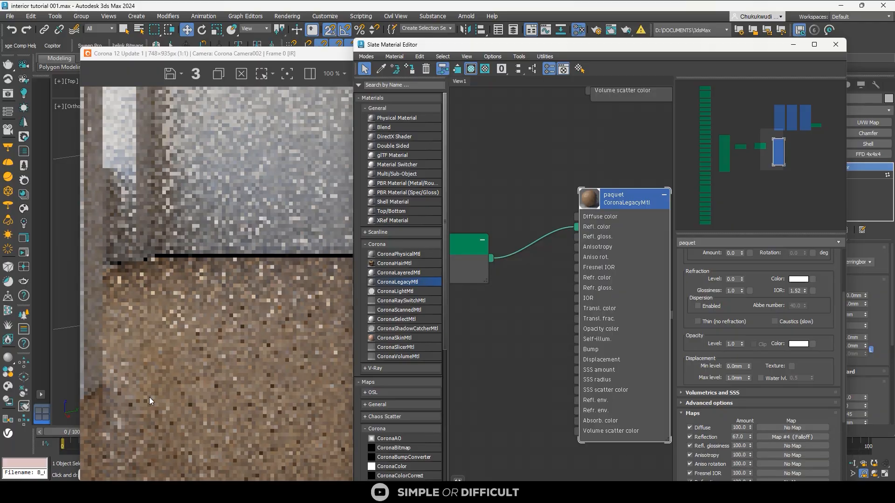
pyautogui.click(146, 381)
pyautogui.scroll(-1, 237, 292)
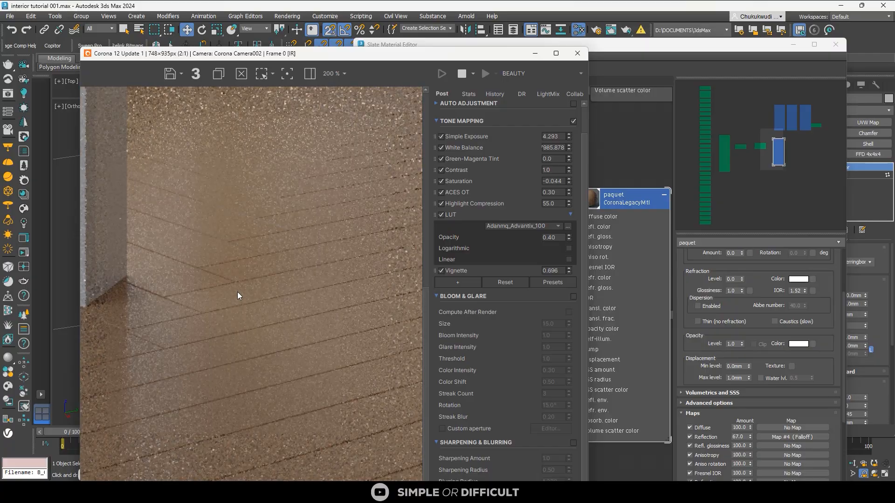
# Set the Reflection map amount to 0 and compare the floor in the render
pyautogui.click(744, 436)
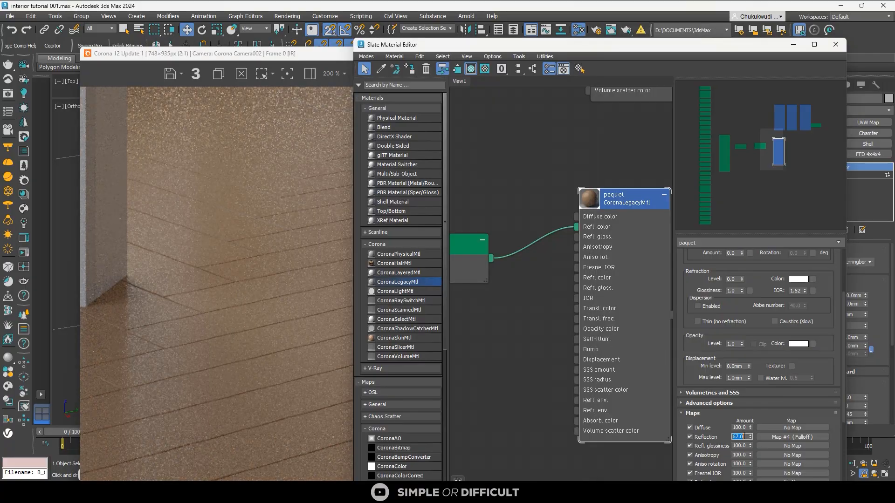
pyautogui.write('0')
pyautogui.press('Return')
pyautogui.scroll(-2, 228, 322)
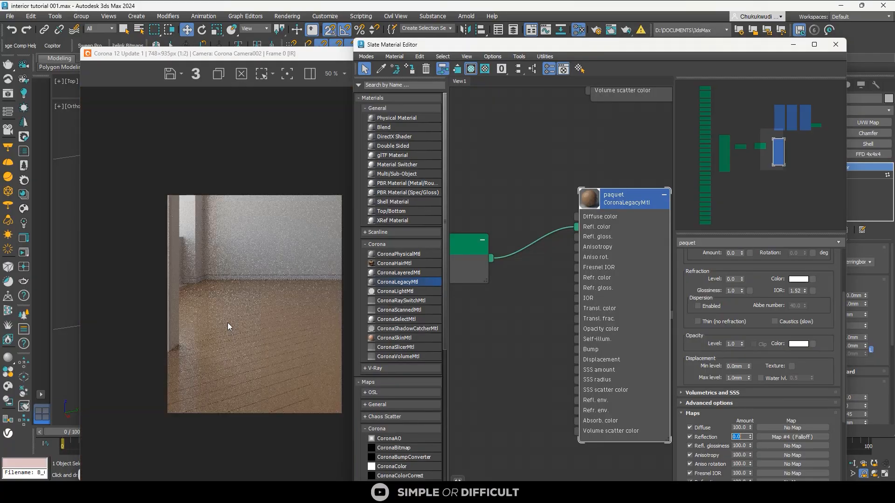
pyautogui.scroll(1, 251, 330)
pyautogui.scroll(1, 157, 362)
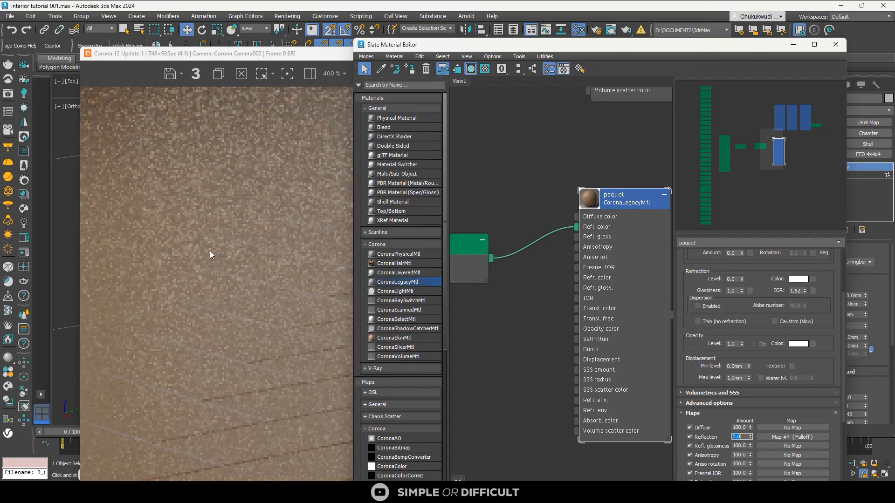
pyautogui.scroll(-1, 213, 250)
# Raise the Reflection map amount to 6.25 and inspect the floor near the wall in the render
pyautogui.write('0.01')
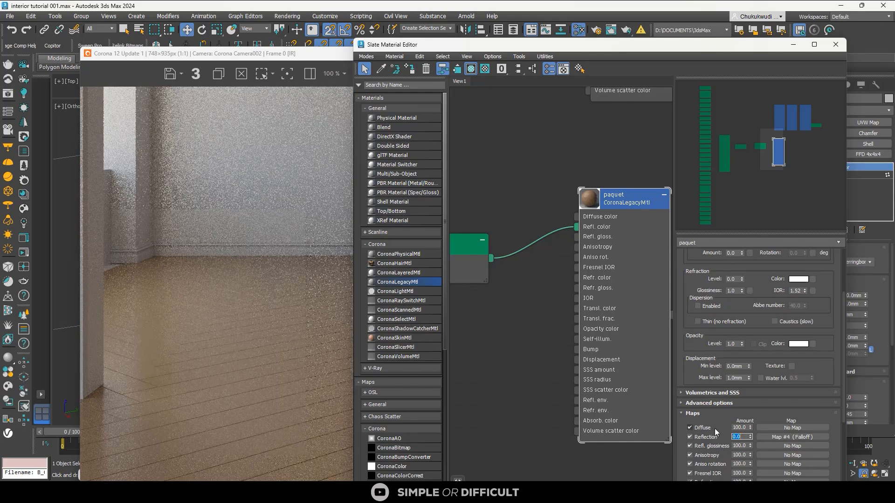
pyautogui.moveTo(750, 435); pyautogui.dragTo(751, 422)
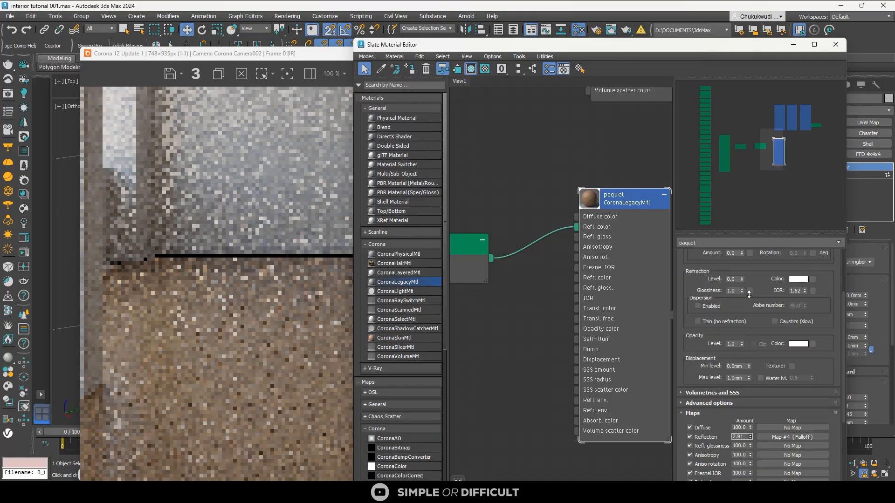
pyautogui.moveTo(748, 293); pyautogui.dragTo(704, 148)
pyautogui.scroll(1, 159, 349)
pyautogui.click(210, 317)
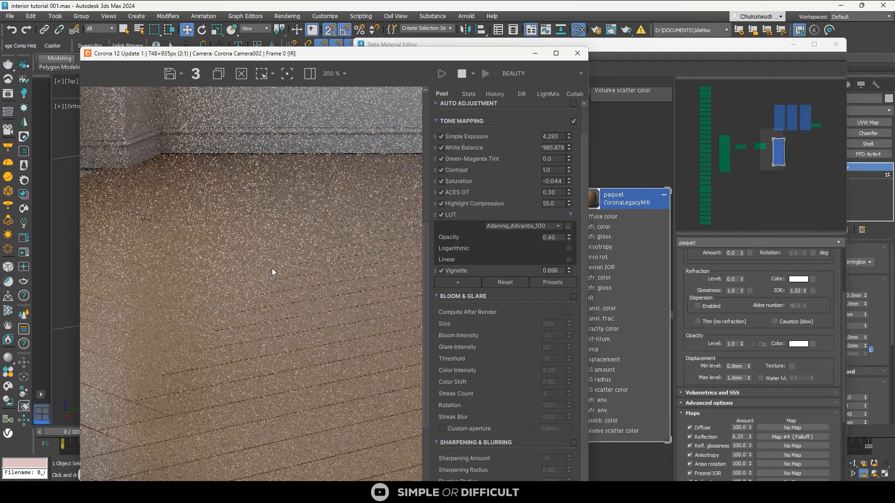
pyautogui.scroll(-1, 272, 269)
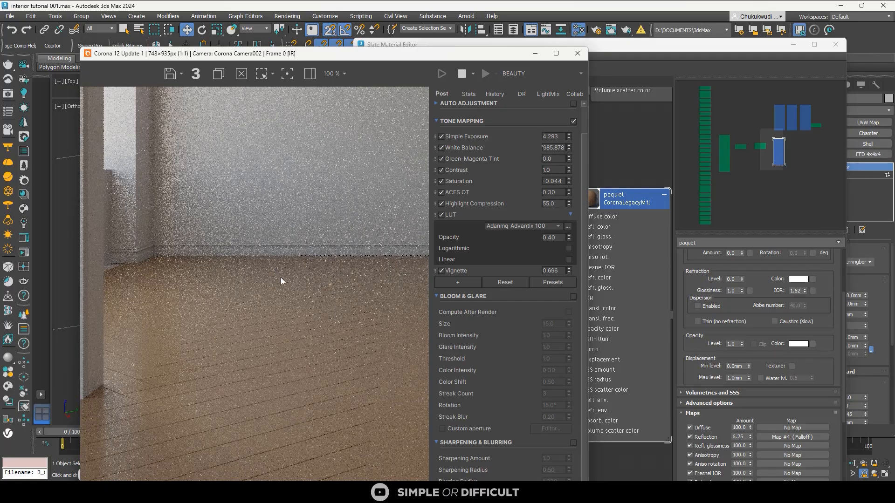
# Stop the interactive render, lower the Reflection map amount to 3.562, and restart the render to check the floor
pyautogui.click(462, 73)
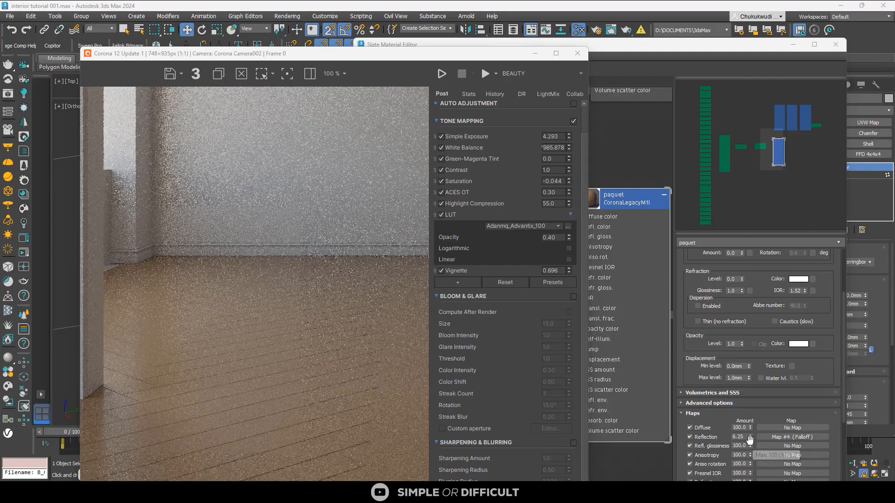
pyautogui.moveTo(749, 438); pyautogui.dragTo(751, 462)
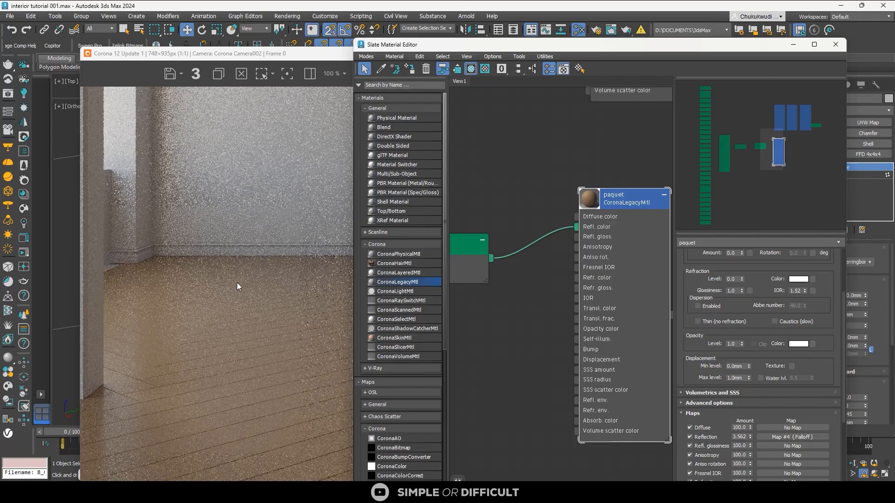
pyautogui.scroll(2, 229, 300)
pyautogui.click(228, 126)
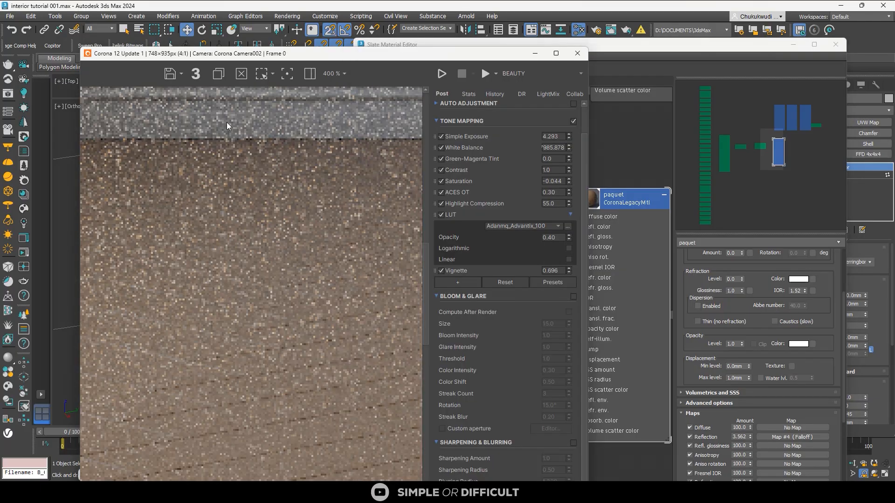
pyautogui.click(442, 74)
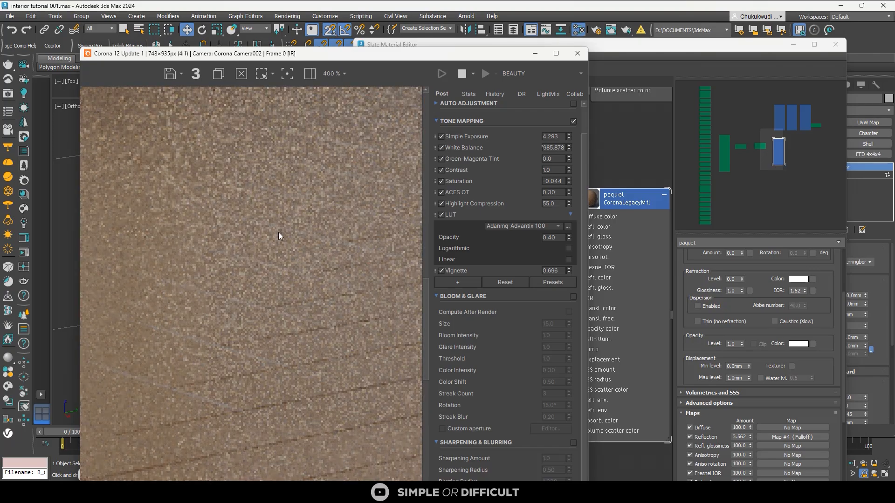
pyautogui.scroll(-2, 279, 233)
pyautogui.scroll(-1, 313, 341)
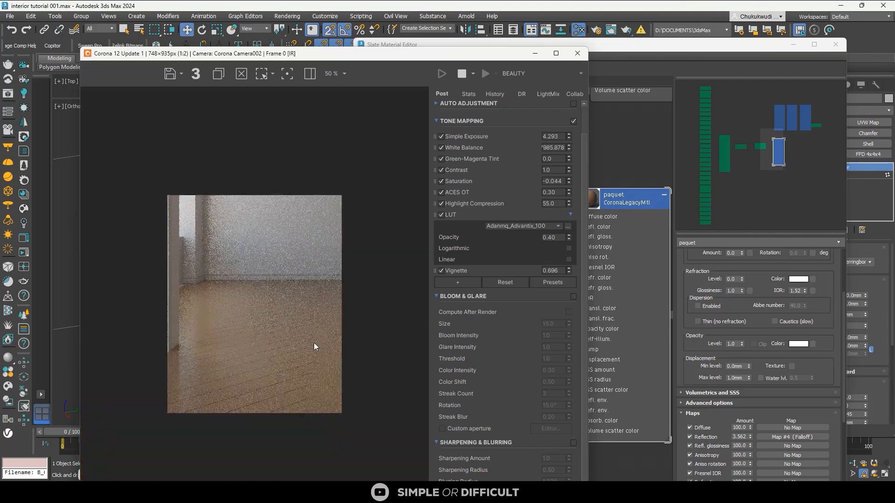
# Move the Falloff node up, more in line with the paquet material's Refl. color input
pyautogui.click(605, 215)
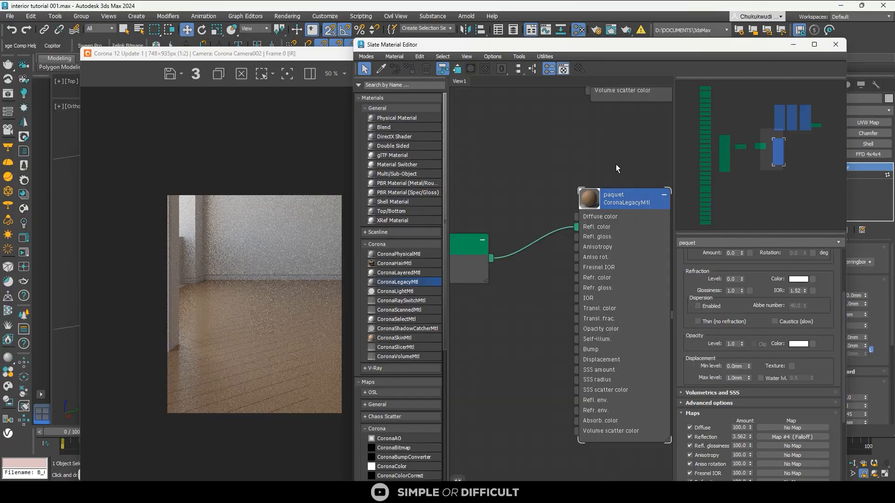
pyautogui.scroll(-4, 606, 213)
pyautogui.scroll(4, 606, 214)
pyautogui.scroll(-2, 614, 201)
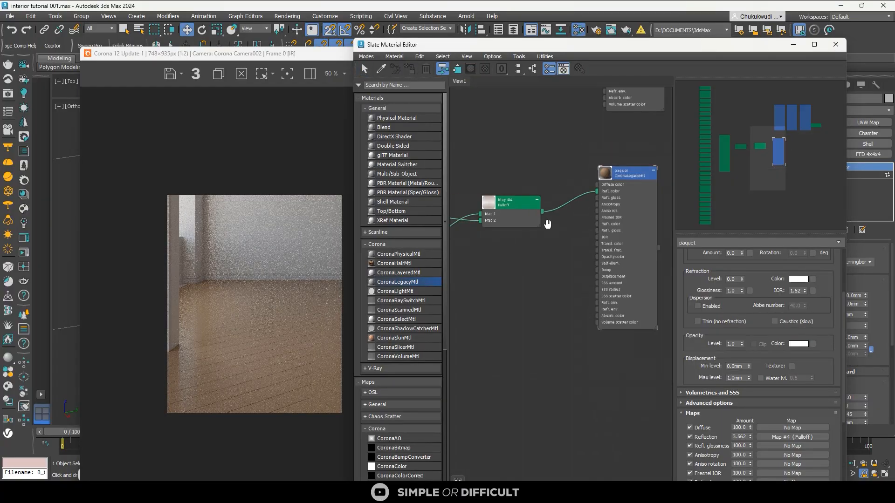
pyautogui.moveTo(547, 224); pyautogui.dragTo(620, 212, button='middle')
pyautogui.click(601, 198)
pyautogui.moveTo(601, 198); pyautogui.dragTo(605, 174)
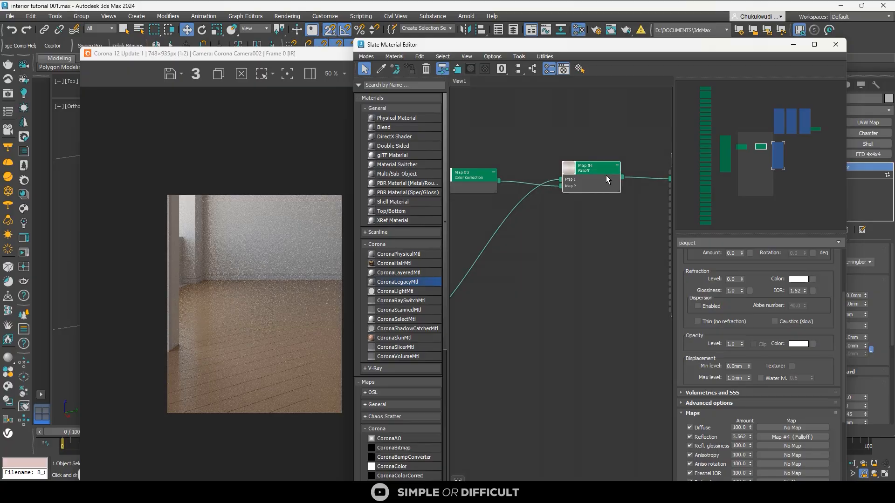
pyautogui.scroll(-3, 605, 175)
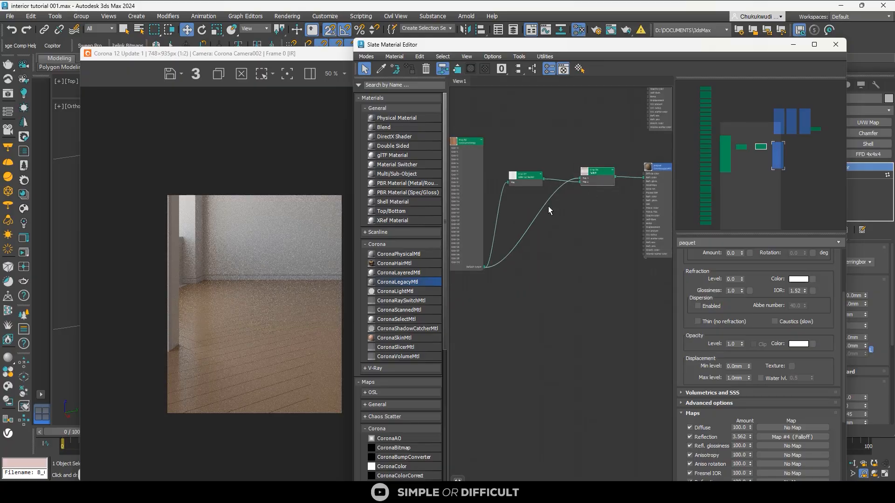
pyautogui.rightClick(578, 220)
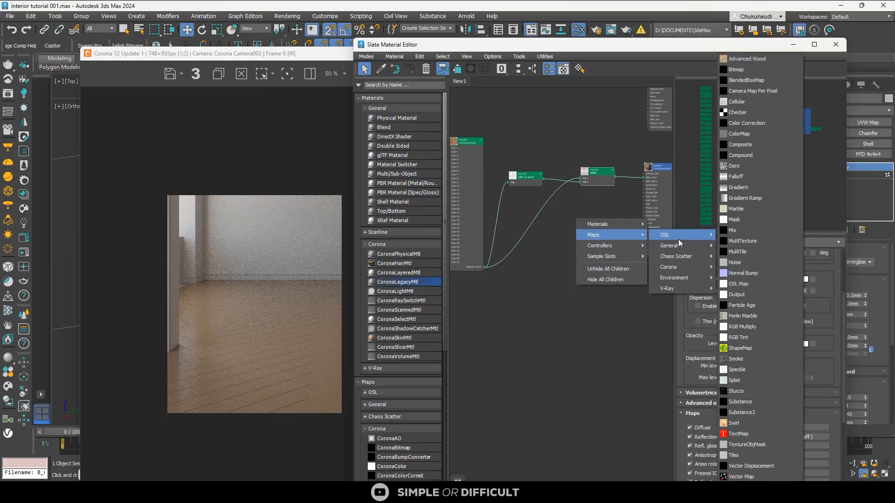
pyautogui.scroll(3, 527, 203)
# Duplicate the Color Correction map with its CoronaMultiMap input and place the copy below the Falloff node
pyautogui.click(532, 166)
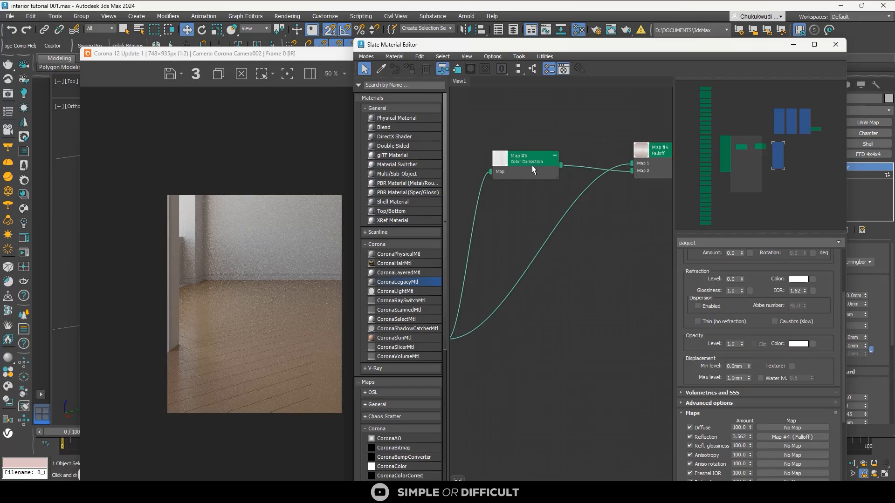
pyautogui.doubleClick(533, 160)
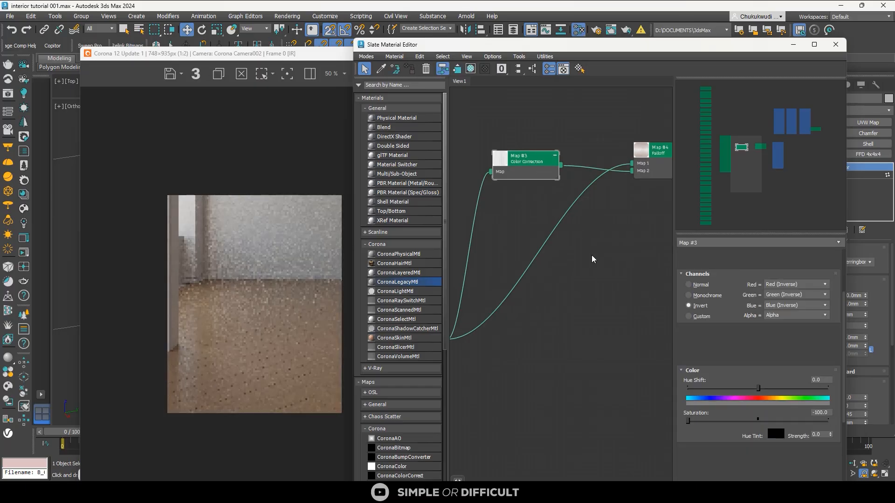
pyautogui.keyDown('shift'); pyautogui.moveTo(521, 164); pyautogui.dragTo(577, 310); pyautogui.keyUp('shift')
pyautogui.scroll(-2, 577, 310)
pyautogui.moveTo(576, 305); pyautogui.dragTo(508, 219, button='middle')
pyautogui.scroll(-4, 518, 228)
pyautogui.scroll(4, 514, 233)
pyautogui.moveTo(514, 232); pyautogui.dragTo(570, 164)
pyautogui.scroll(3, 570, 164)
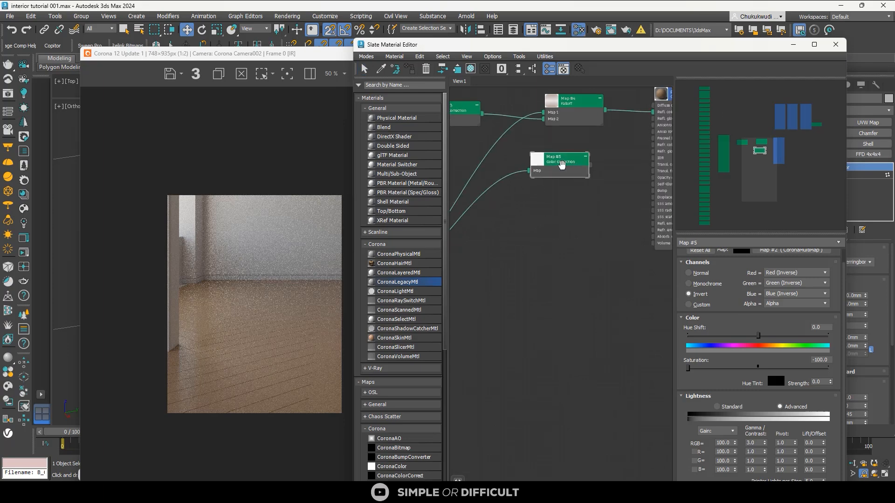
# Connect the duplicated Color Correction map to the paquet material's Refl. gloss. input
pyautogui.moveTo(570, 164); pyautogui.dragTo(492, 191, button='middle')
pyautogui.moveTo(521, 191); pyautogui.dragTo(611, 126)
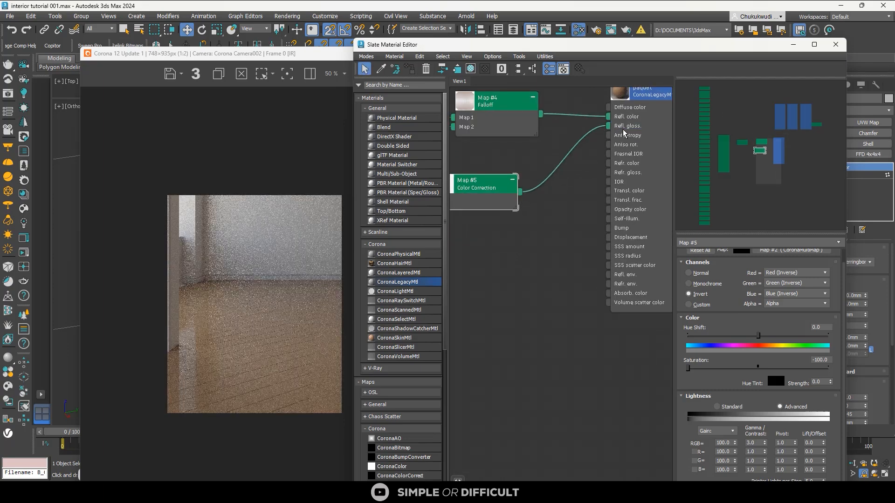
pyautogui.scroll(-2, 514, 199)
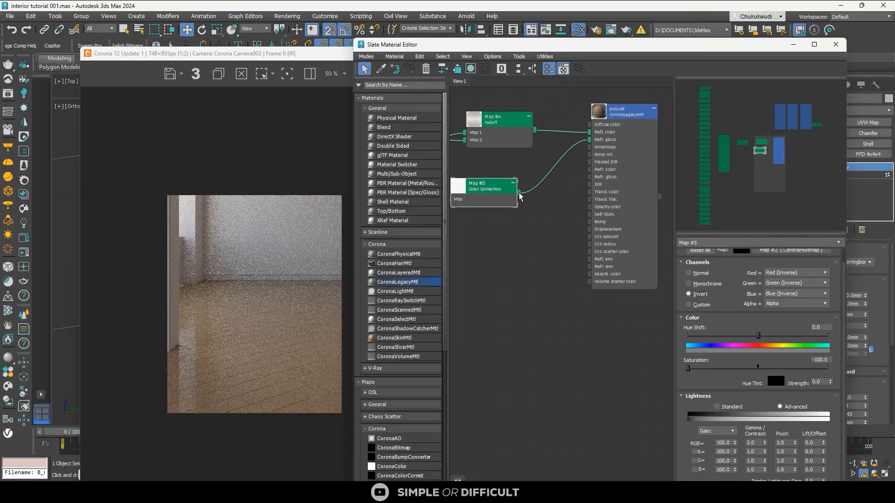
# Switch the glossiness Color Correction map's channels to Monochrome and raise its hue shift to 71.163
pyautogui.scroll(2, 519, 233)
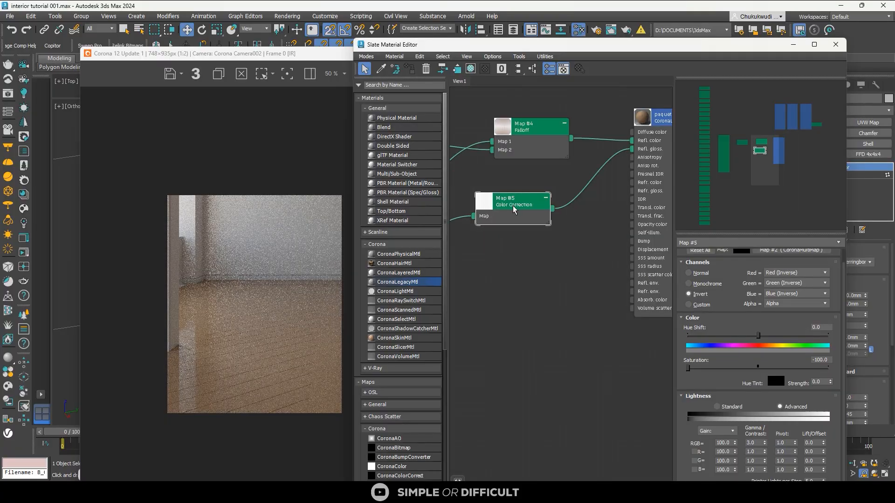
pyautogui.click(704, 284)
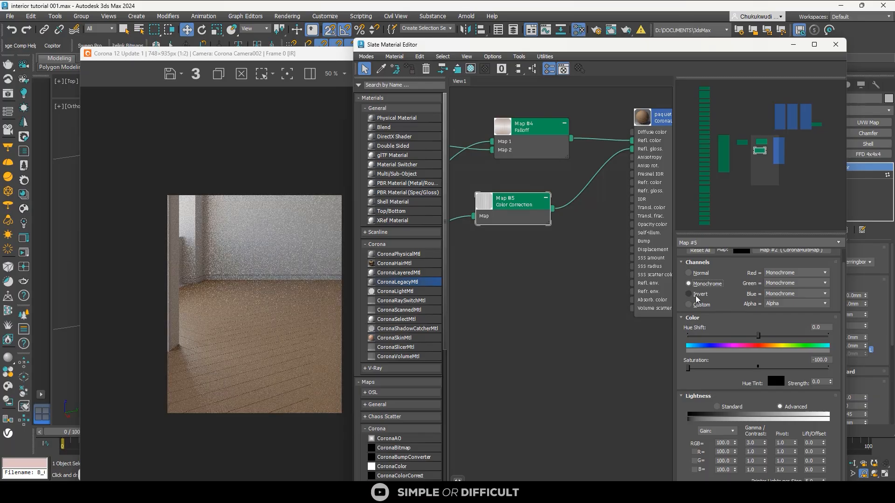
pyautogui.moveTo(758, 336); pyautogui.dragTo(776, 336)
pyautogui.scroll(3, 289, 359)
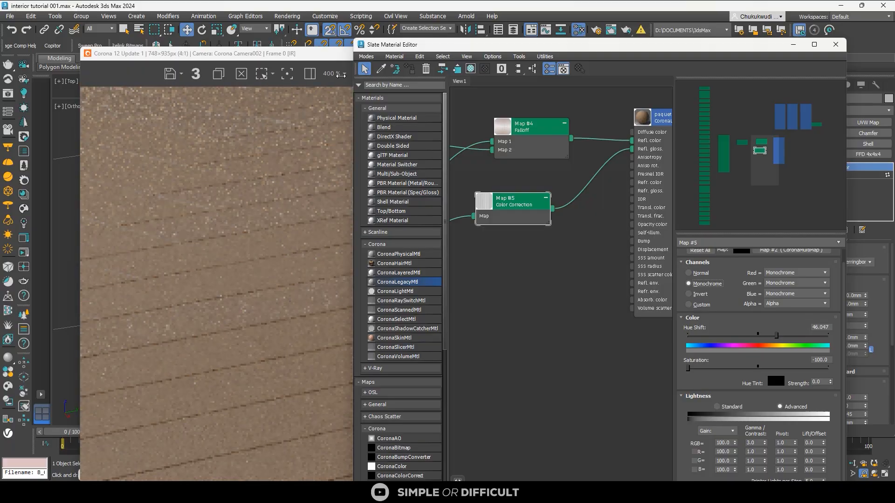
pyautogui.scroll(-1, 231, 215)
pyautogui.moveTo(778, 335); pyautogui.dragTo(783, 336)
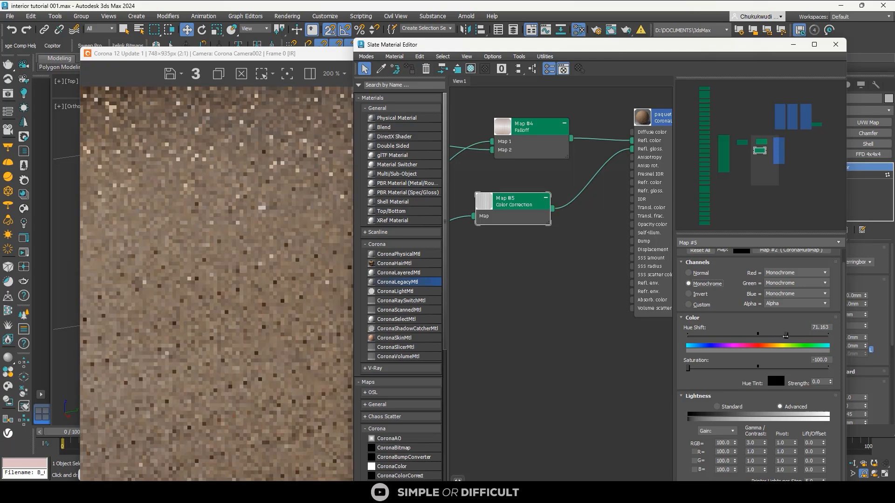
# Set the glossiness Color Correction map's saturation to 0.332 and its hue shift to 54.419
pyautogui.moveTo(686, 375); pyautogui.dragTo(732, 375)
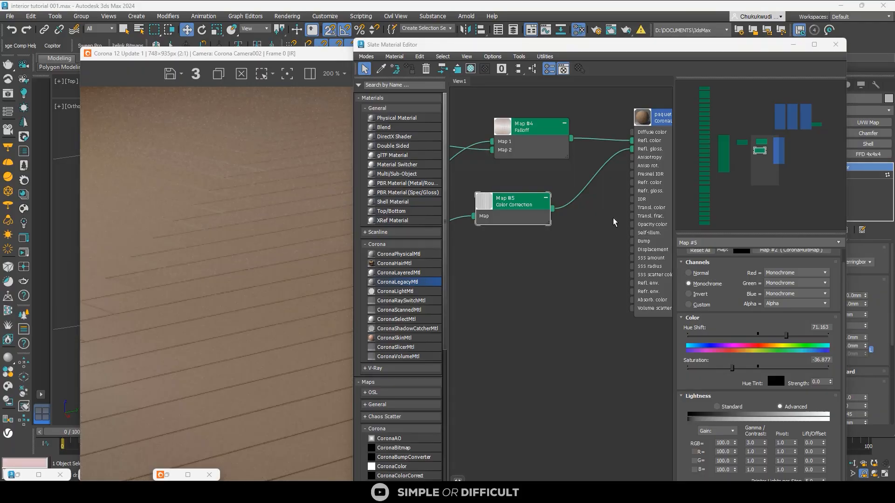
pyautogui.moveTo(735, 370); pyautogui.dragTo(758, 372)
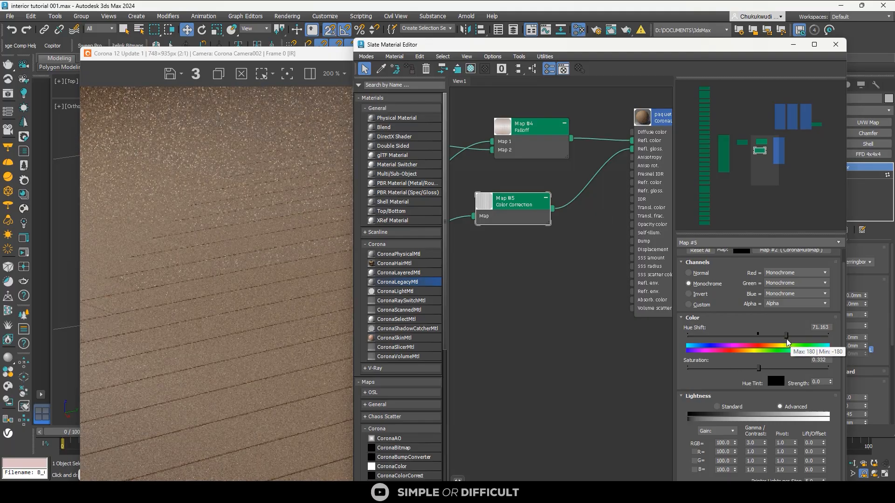
pyautogui.moveTo(787, 339); pyautogui.dragTo(779, 336)
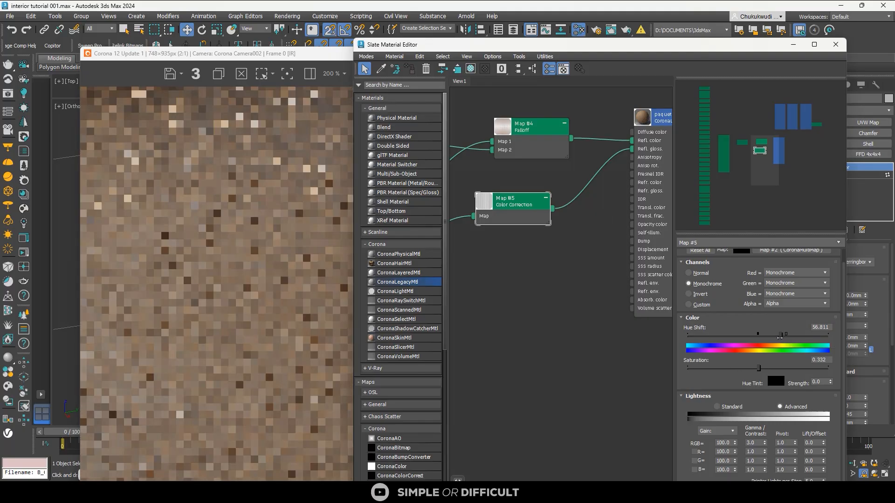
# Set the glossiness Color Correction map's RGB gamma/contrast to 5.0 and check the floor's reflections in the interactive render
pyautogui.scroll(-3, 249, 271)
pyautogui.scroll(3, 234, 328)
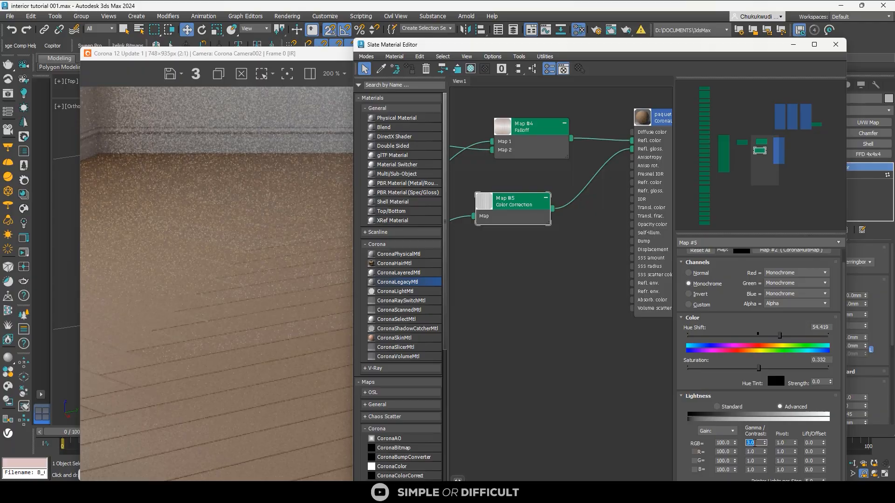
pyautogui.press('Return')
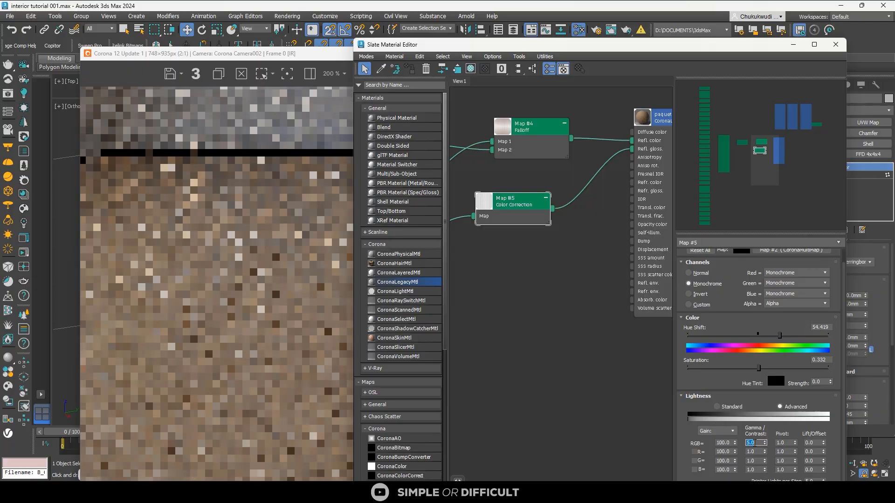
pyautogui.scroll(-1, 234, 372)
pyautogui.scroll(2, 233, 371)
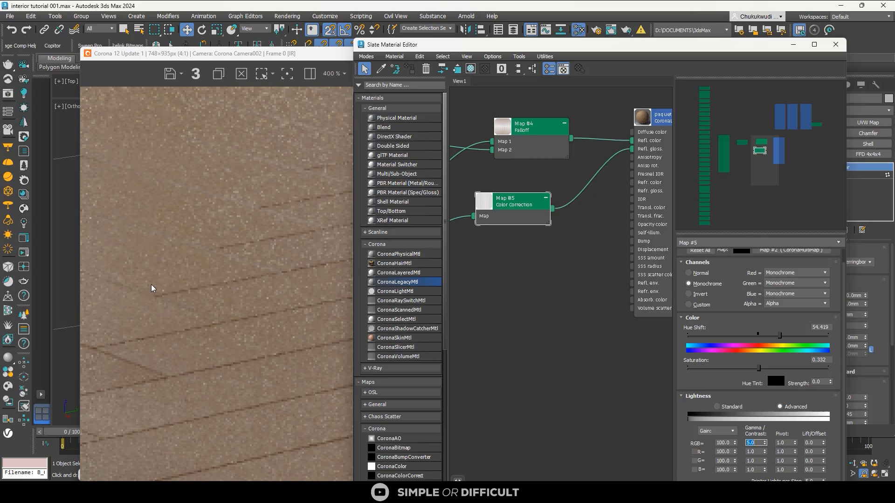
pyautogui.scroll(-2, 152, 288)
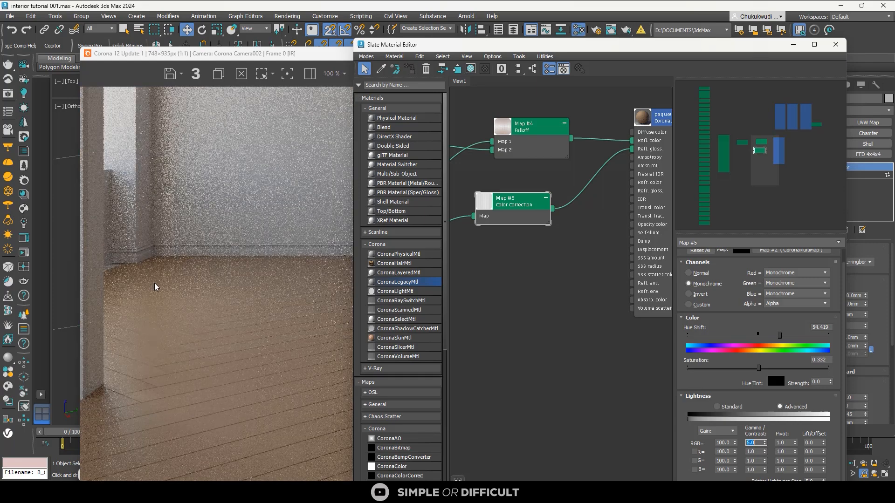
pyautogui.scroll(-1, 176, 356)
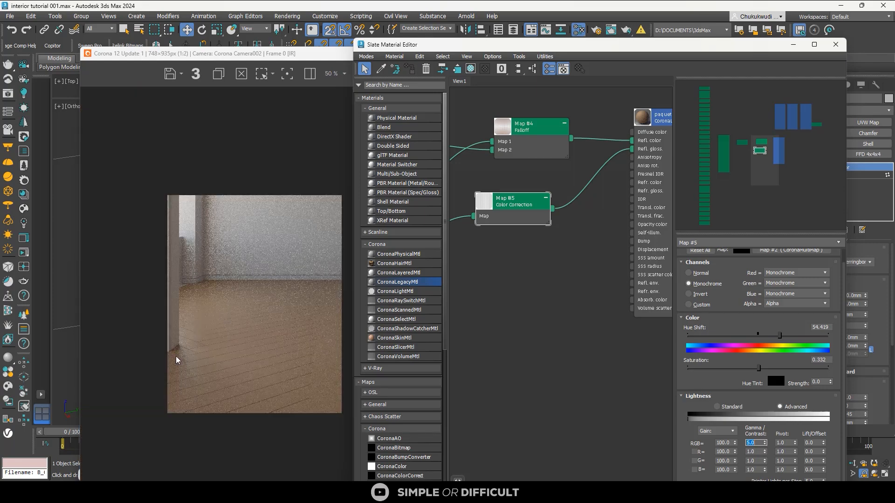
pyautogui.scroll(1, 181, 362)
# Set the paquet material's Refl. glossiness map amount to 50 and check the floor in the render
pyautogui.scroll(2, 589, 309)
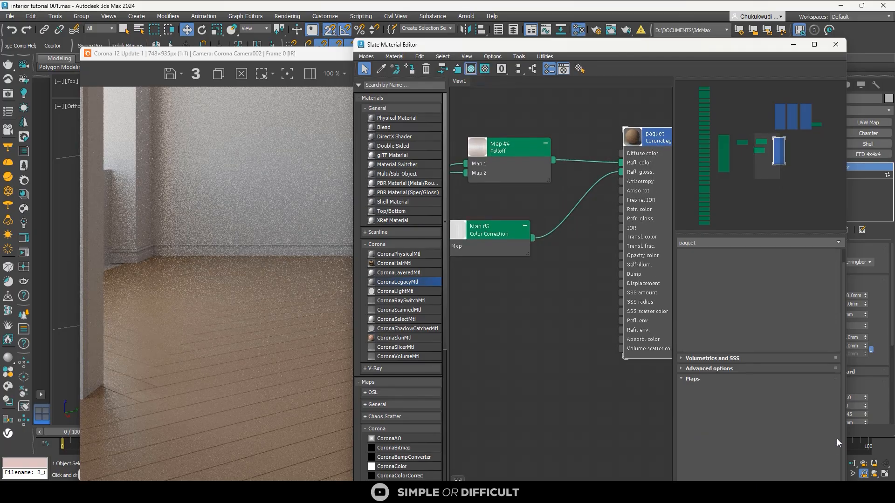
pyautogui.scroll(-3, 837, 435)
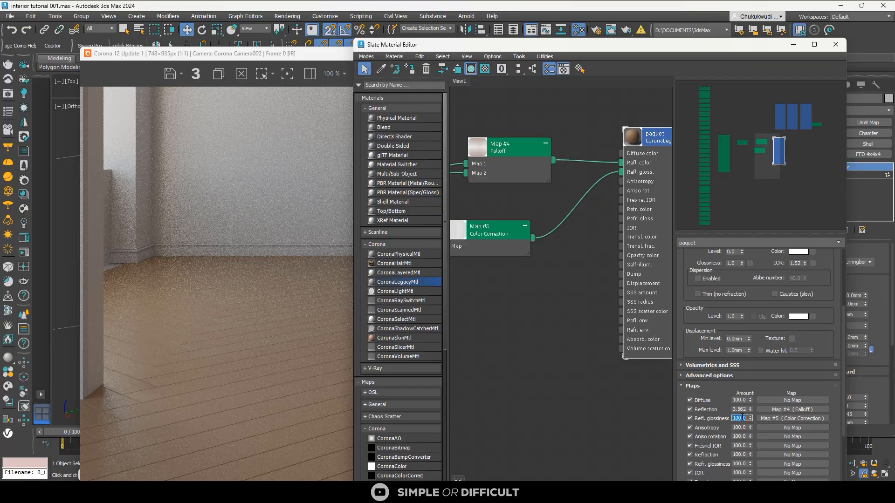
pyautogui.press('Return')
pyautogui.scroll(4, 189, 427)
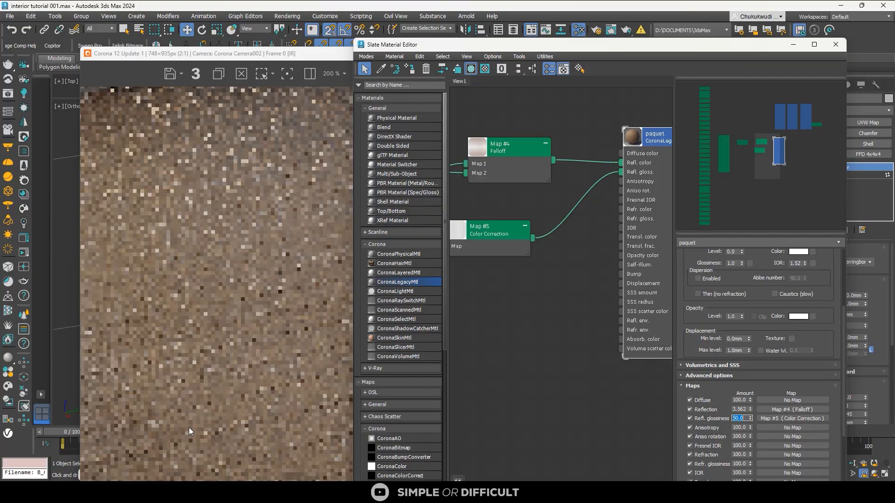
pyautogui.scroll(-2, 231, 236)
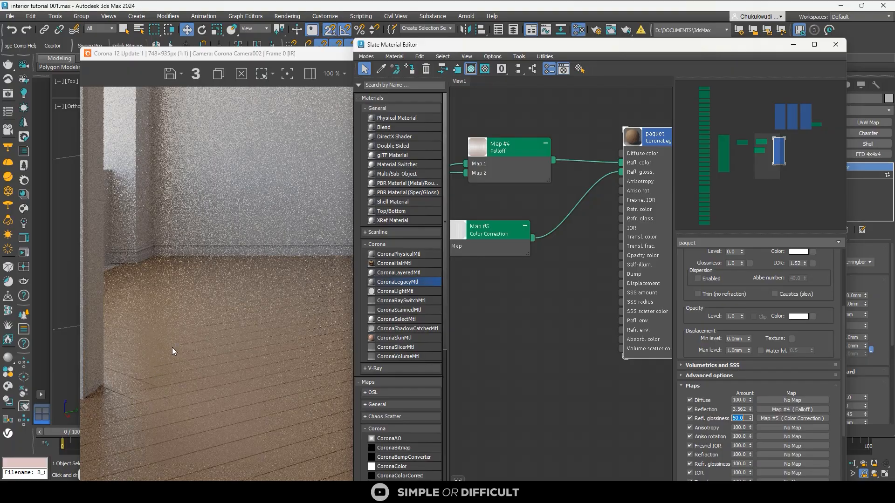
pyautogui.scroll(-1, 186, 359)
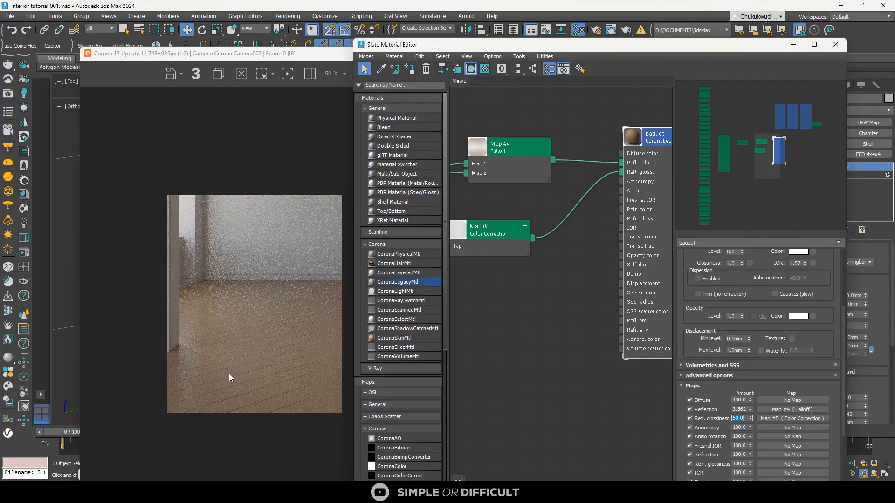
# Place the glossiness Color Correction node directly beneath the Falloff node and open the CoronaMultiMap's parameters
pyautogui.scroll(-2, 558, 296)
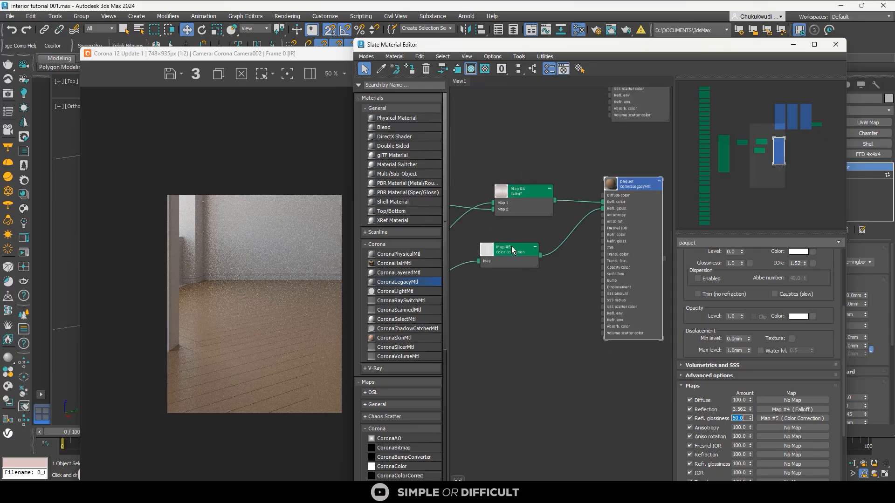
pyautogui.moveTo(515, 250); pyautogui.dragTo(527, 227)
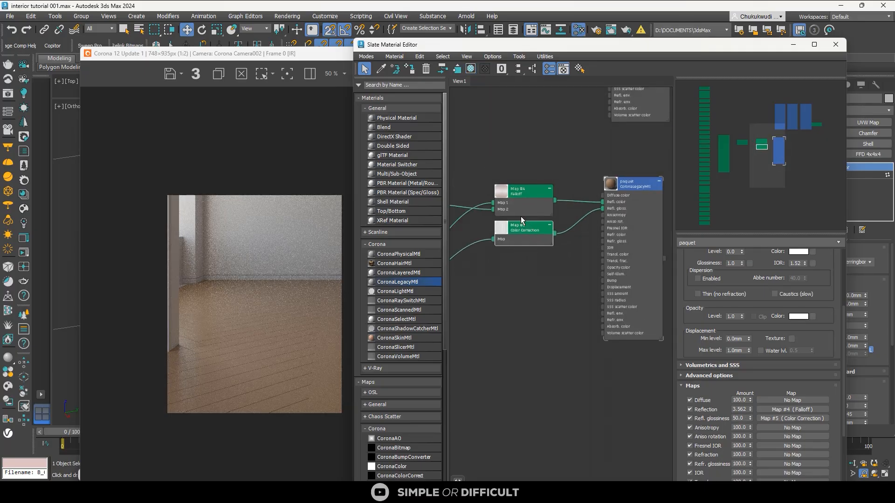
pyautogui.scroll(-5, 521, 216)
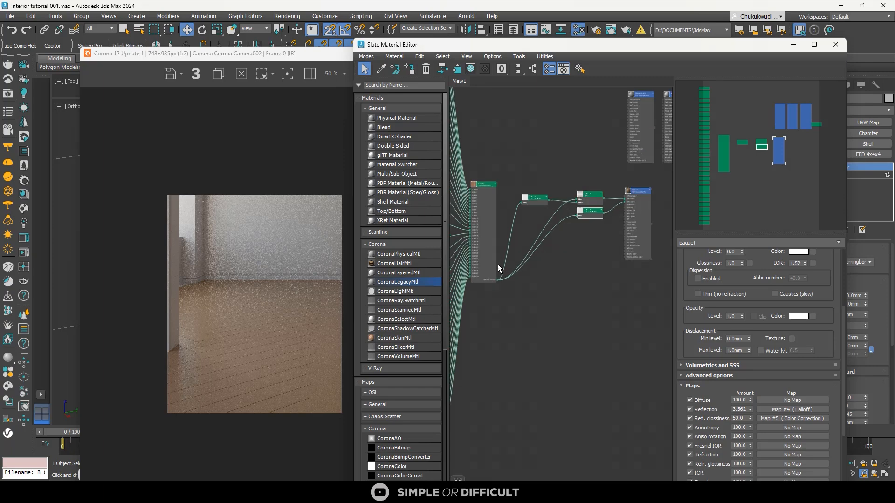
pyautogui.scroll(2, 480, 284)
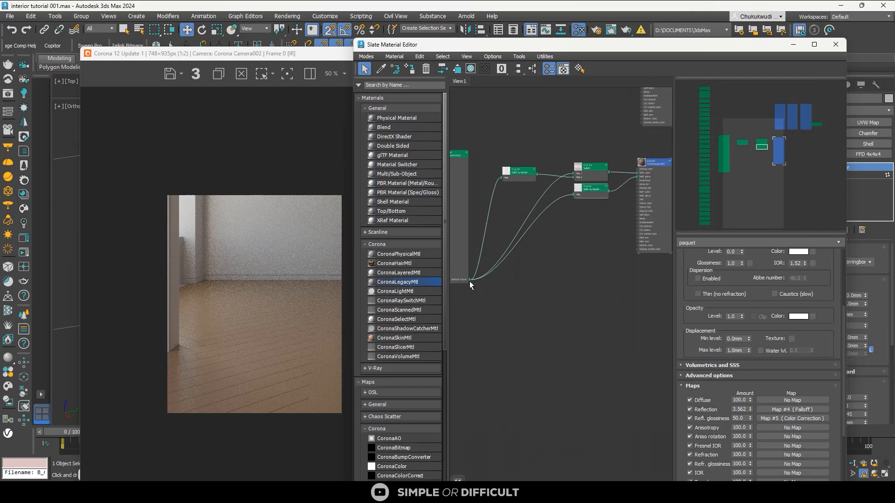
pyautogui.doubleClick(467, 280)
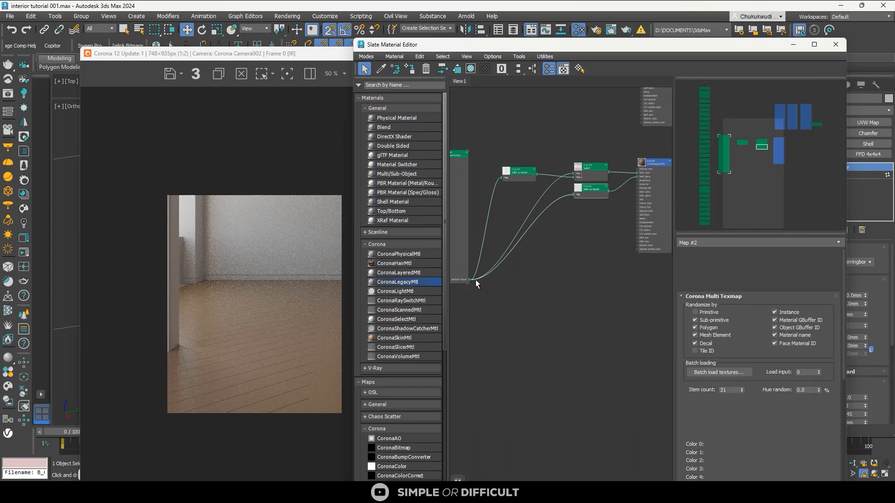
# Maximize the Slate Material Editor and connect the CoronaMultiMap's default output to the paquet material's Diffuse color input
pyautogui.scroll(-2, 471, 282)
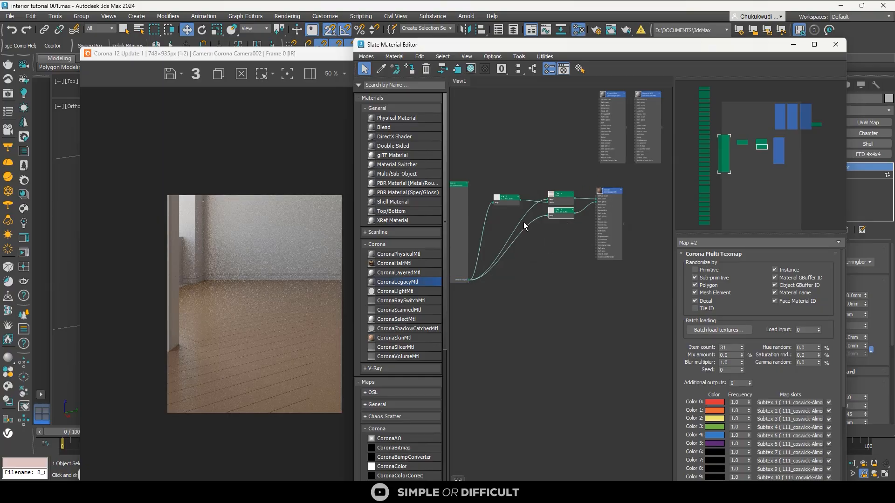
pyautogui.scroll(2, 513, 218)
pyautogui.scroll(-2, 503, 211)
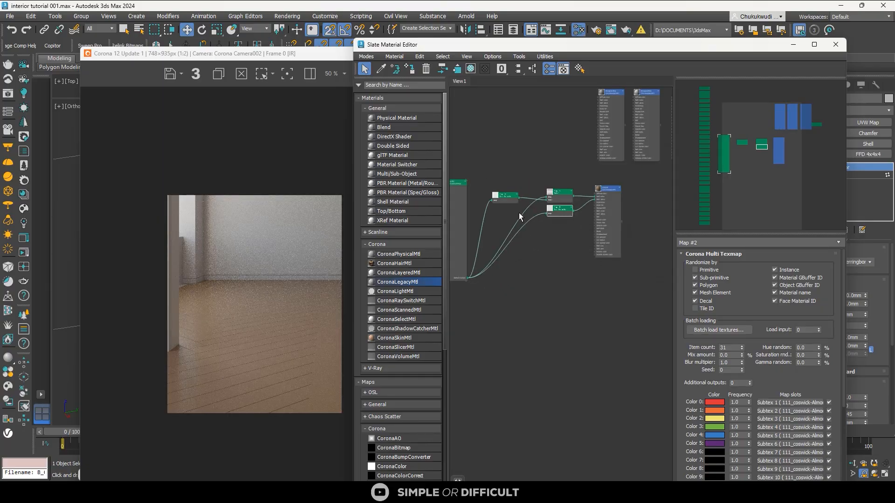
pyautogui.click(814, 44)
pyautogui.scroll(4, 554, 207)
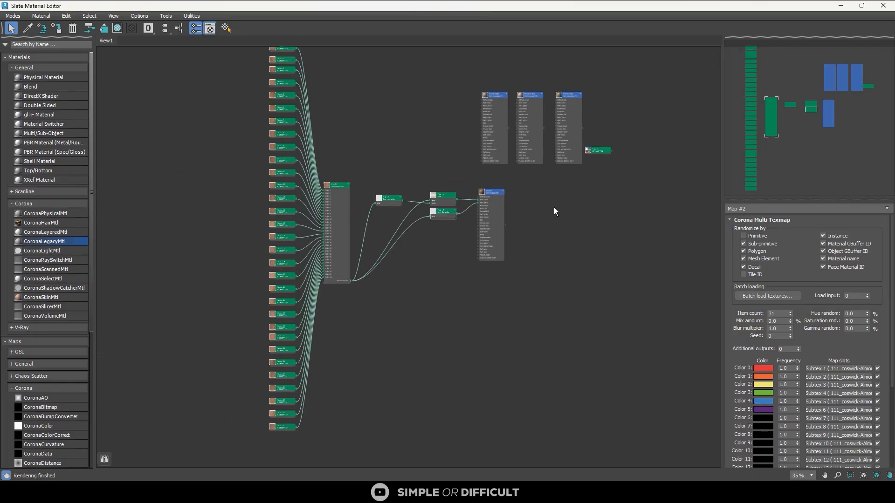
pyautogui.scroll(2, 301, 321)
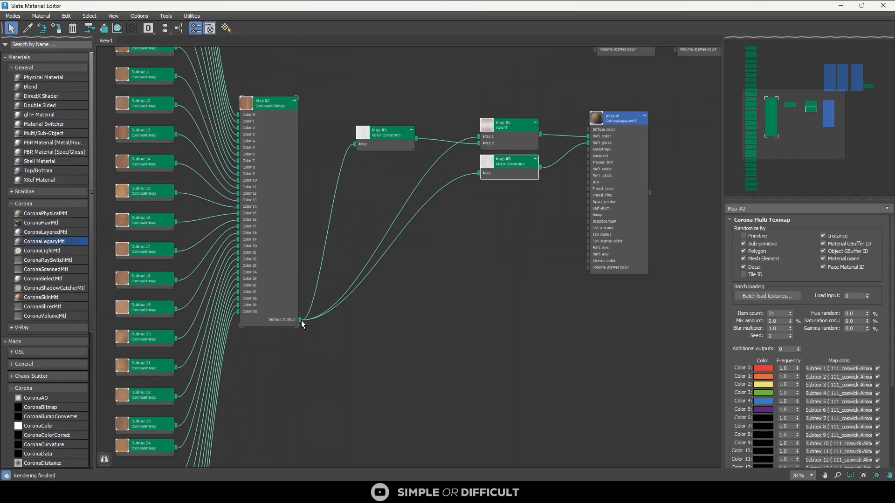
pyautogui.moveTo(301, 320); pyautogui.dragTo(595, 131)
pyautogui.scroll(4, 596, 120)
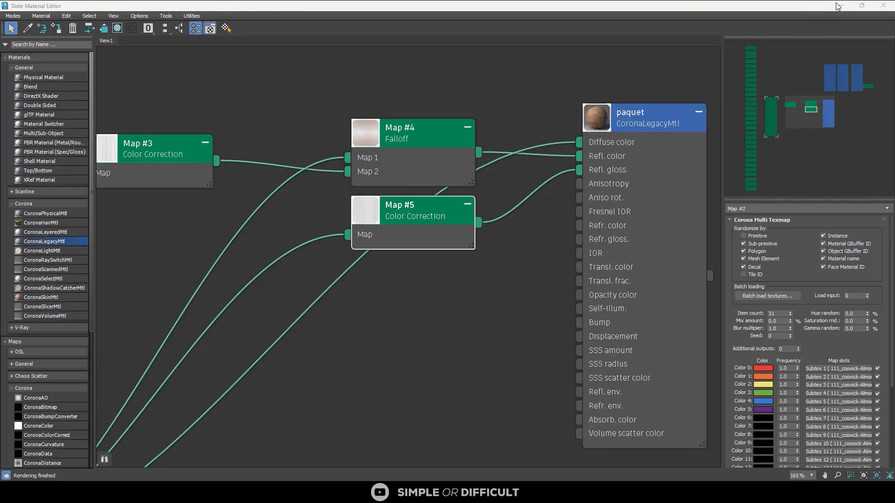
# Minimize the material editor and examine the wood grain and herringbone boards in the interactive render
pyautogui.click(841, 6)
pyautogui.scroll(5, 212, 351)
pyautogui.scroll(-5, 256, 290)
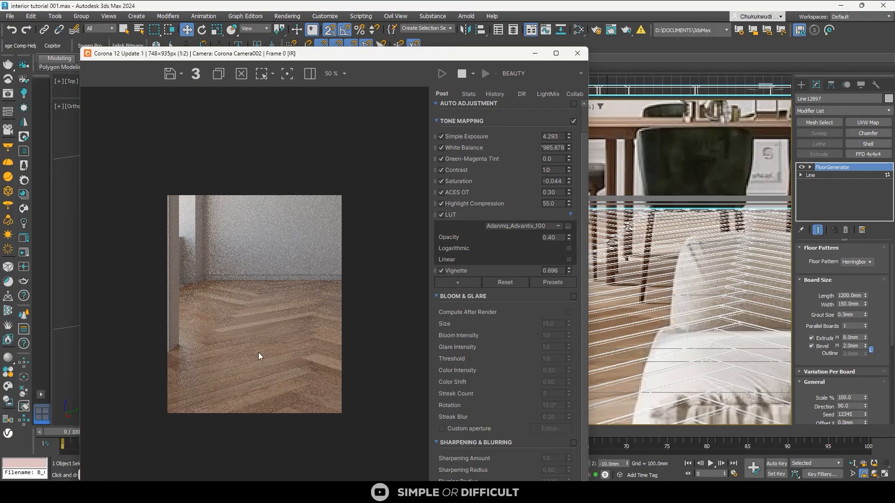
pyautogui.scroll(2, 258, 353)
pyautogui.scroll(2, 214, 382)
pyautogui.scroll(-2, 276, 274)
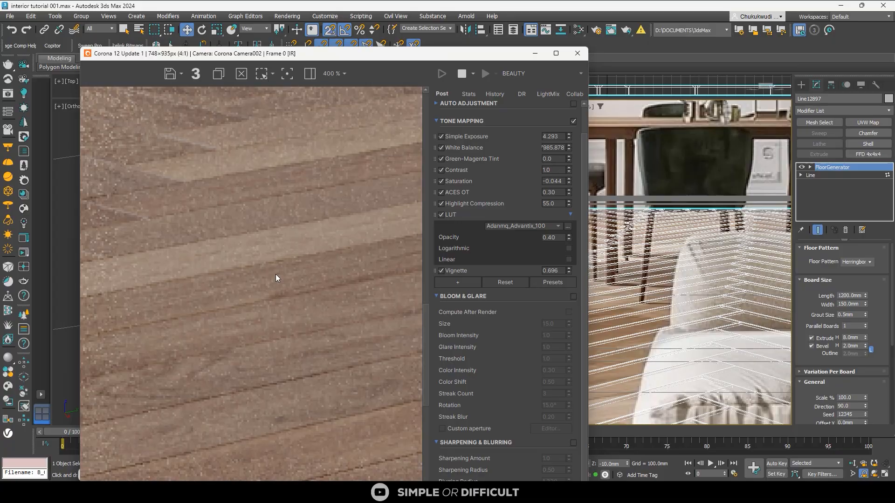
pyautogui.scroll(1, 300, 405)
pyautogui.scroll(-1, 298, 271)
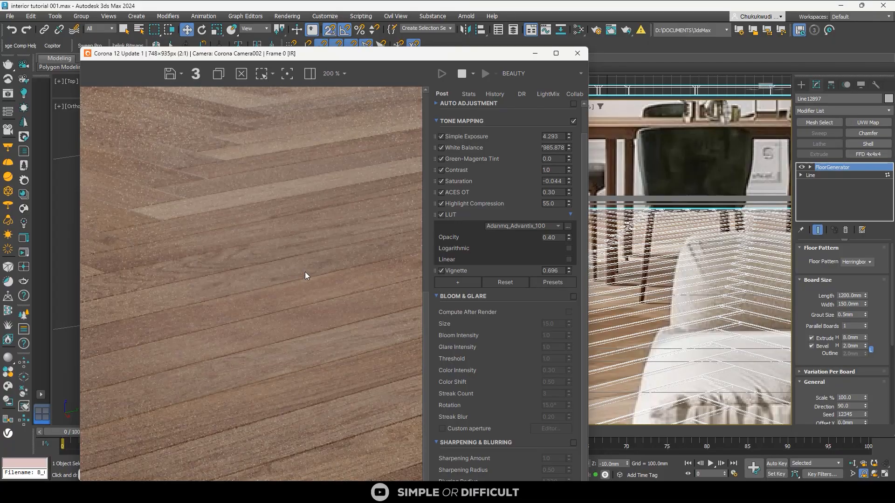
pyautogui.scroll(-1, 313, 294)
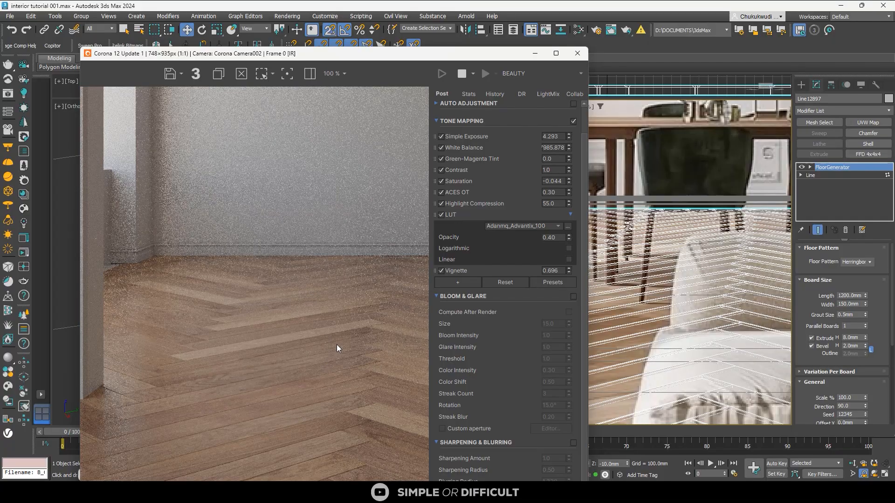
# Maximize the Corona frame buffer and inspect the parquet's board joints, grain and reflections up close
pyautogui.click(556, 53)
pyautogui.scroll(1, 248, 355)
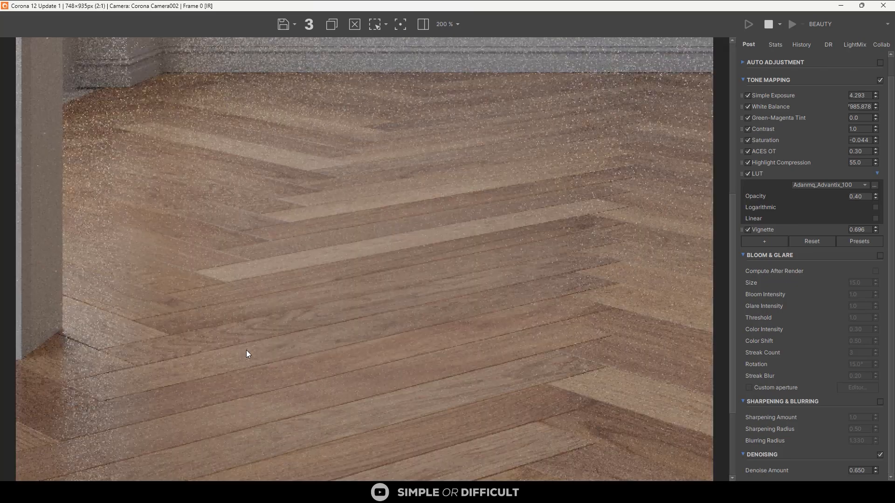
pyautogui.scroll(1, 100, 330)
pyautogui.scroll(1, 243, 219)
pyautogui.scroll(-2, 244, 216)
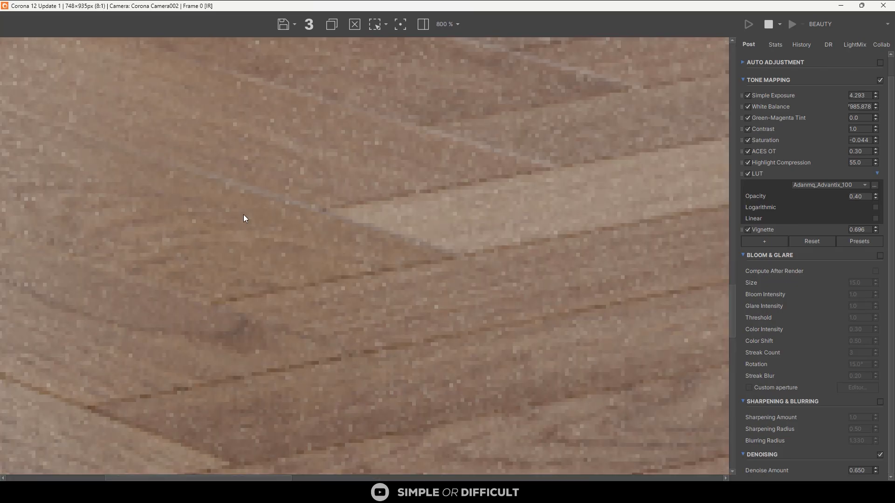
pyautogui.scroll(-1, 292, 289)
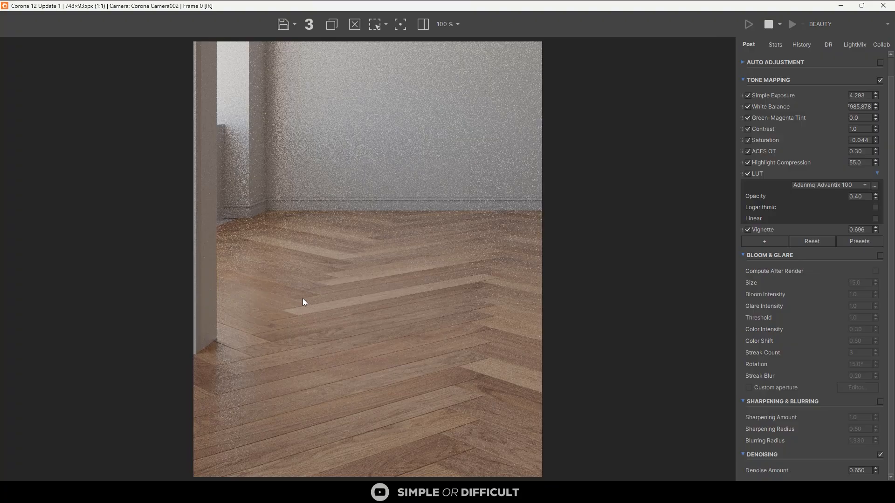
pyautogui.scroll(1, 345, 302)
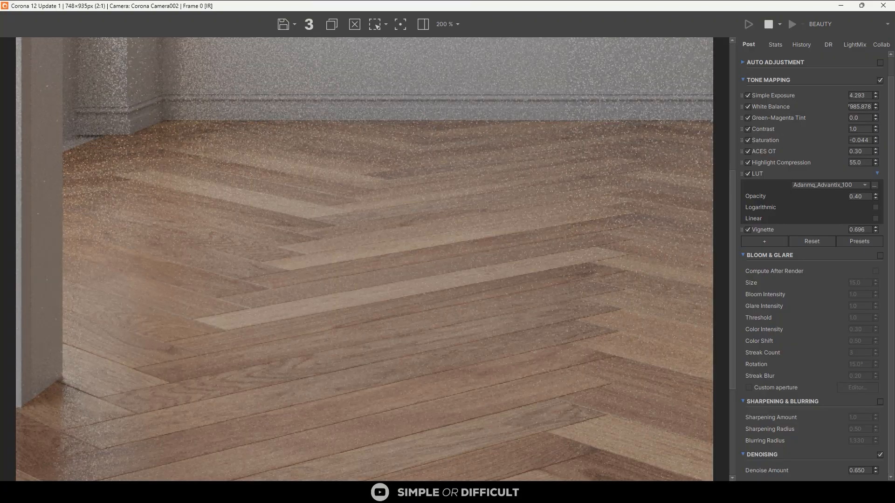
# Examine where the parquet meets the door casing and back wall in the interactive render
pyautogui.scroll(-1, 368, 302)
pyautogui.scroll(1, 359, 282)
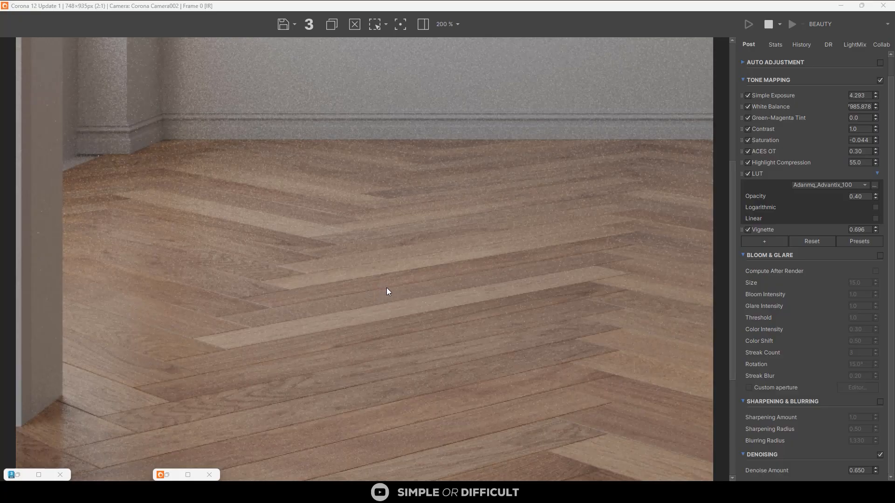
pyautogui.scroll(1, 163, 356)
pyautogui.scroll(-1, 222, 296)
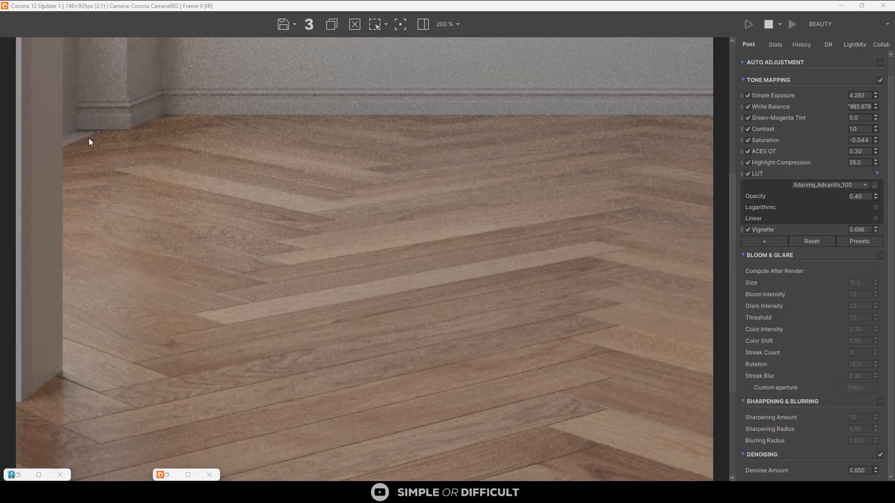
pyautogui.scroll(-1, 94, 138)
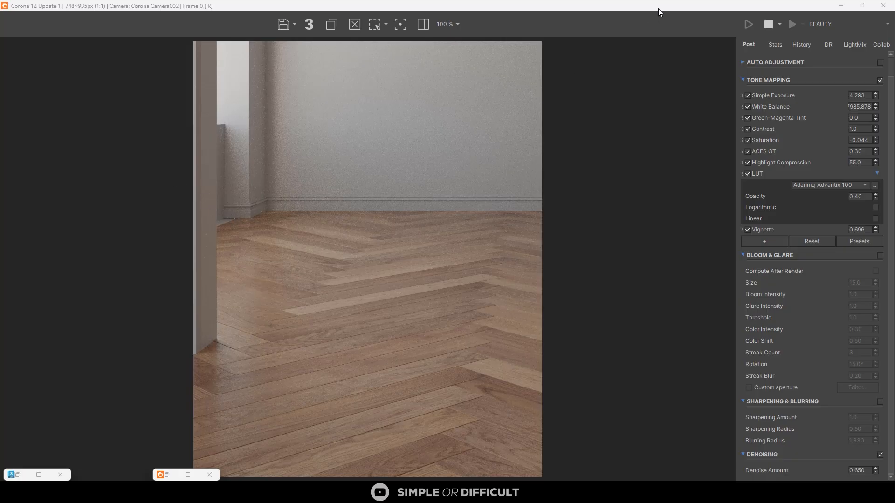
# Restore the frame buffer to a floating window clear of the orthographic view and enter Vertex editing on the floor's Line
pyautogui.moveTo(658, 9); pyautogui.dragTo(735, 160)
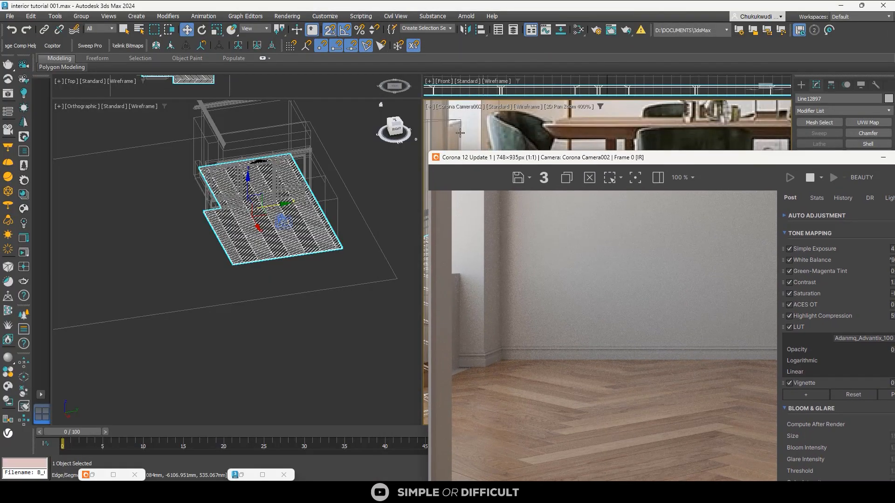
pyautogui.moveTo(705, 160); pyautogui.dragTo(461, 91)
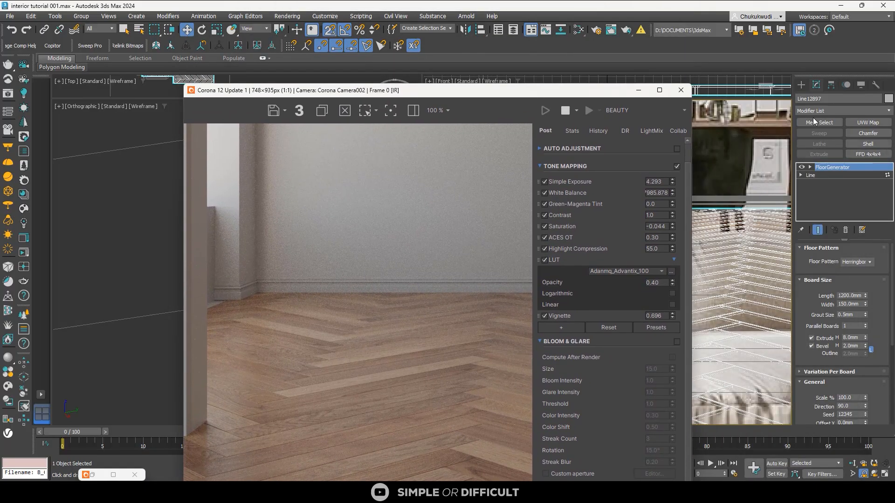
pyautogui.click(801, 175)
pyautogui.click(819, 183)
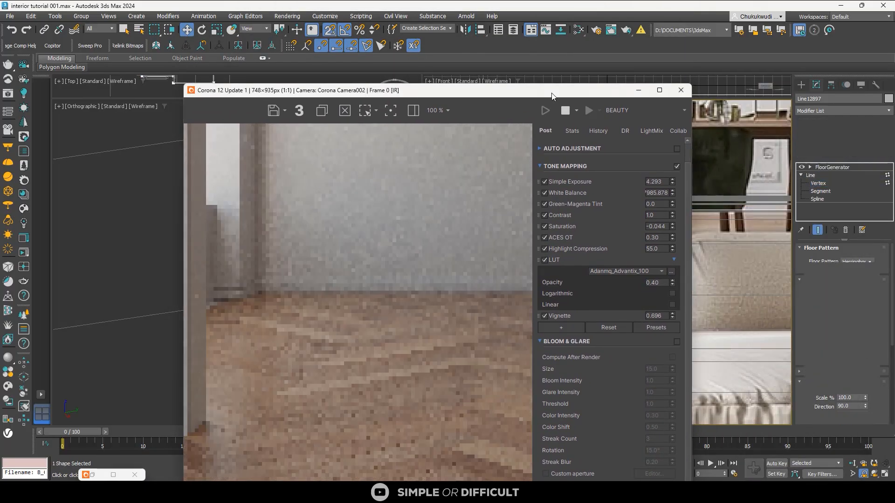
pyautogui.moveTo(495, 96); pyautogui.dragTo(655, 120)
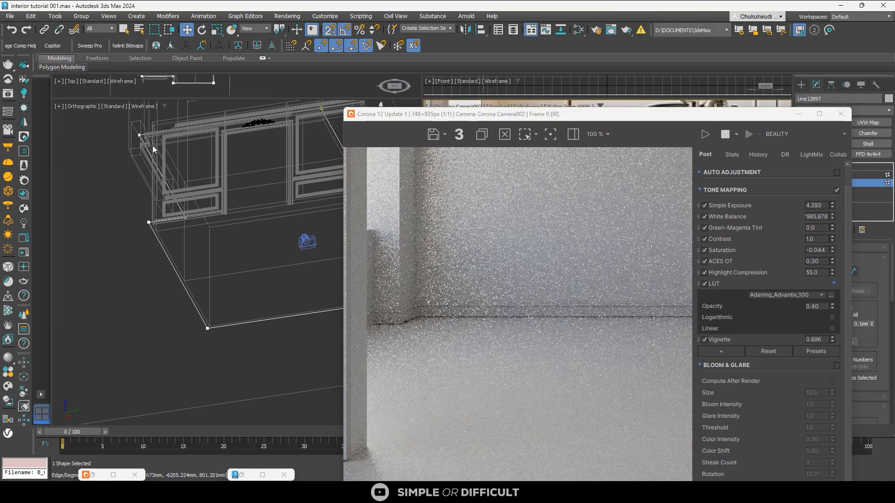
# Move the two vertices of the far room's side edge outward along Y, and return to the FloorGenerator modifier with snapping off
pyautogui.click(152, 146)
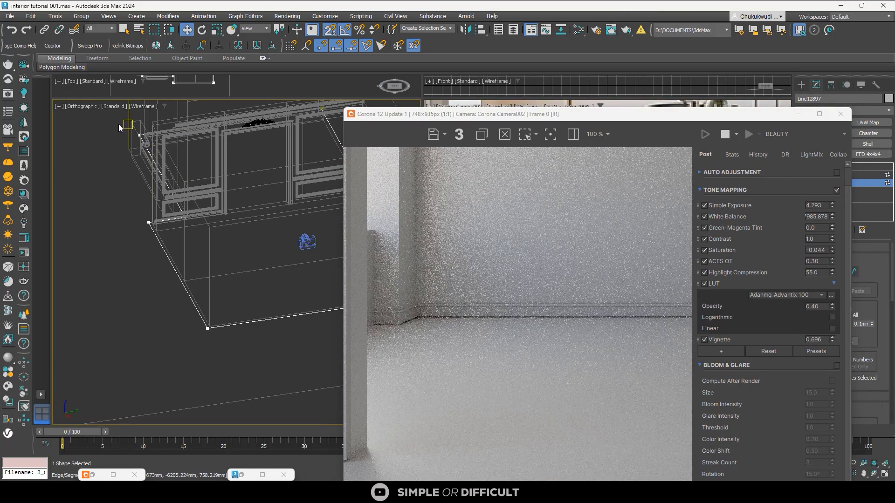
pyautogui.click(133, 133)
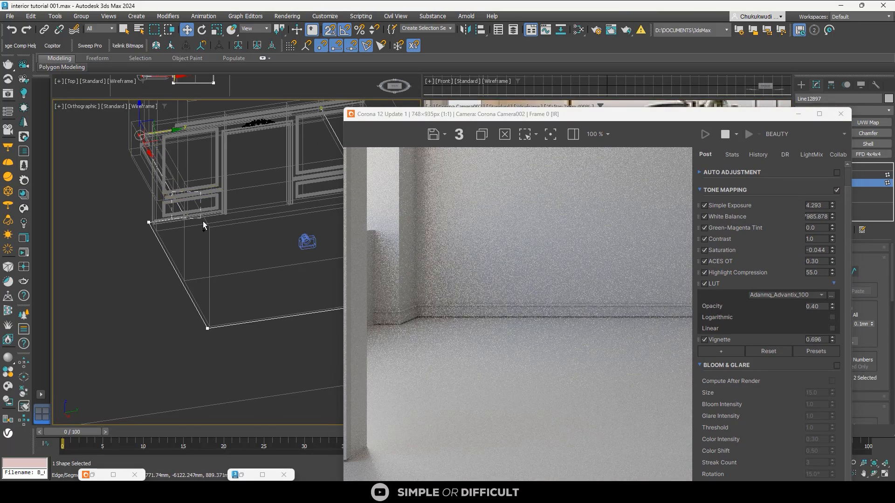
pyautogui.keyDown('ctrl'); pyautogui.click(185, 218); pyautogui.keyUp('ctrl')
pyautogui.scroll(4, 182, 211)
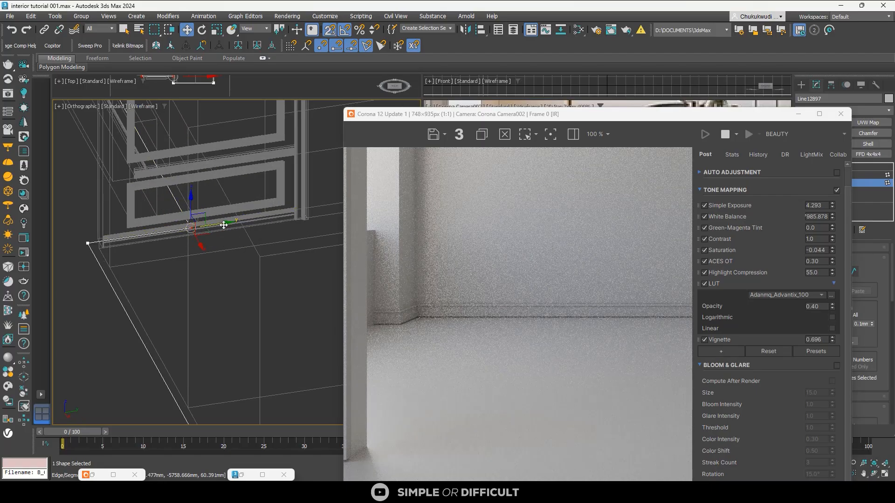
pyautogui.moveTo(223, 225)
pyautogui.mouseDown()
pyautogui.moveTo(158, 236)
pyautogui.moveTo(173, 235)
pyautogui.mouseUp()
pyautogui.press('s')
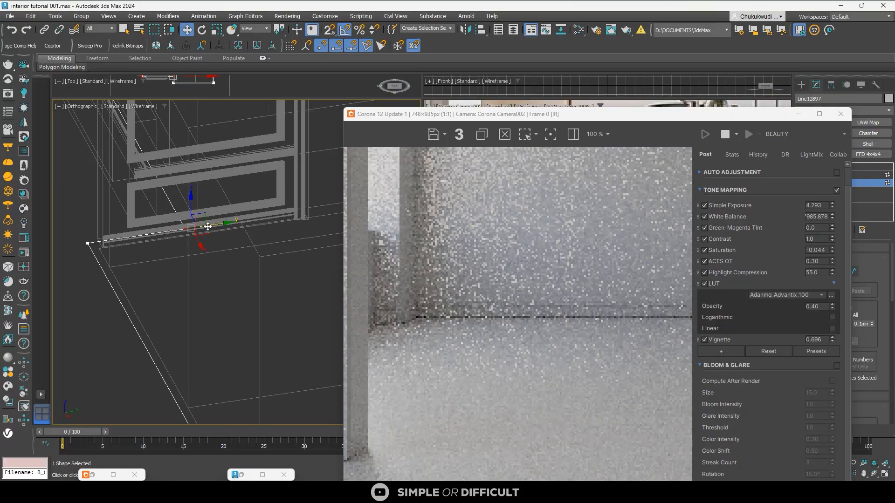
pyautogui.moveTo(792, 114); pyautogui.dragTo(733, 113)
pyautogui.click(824, 167)
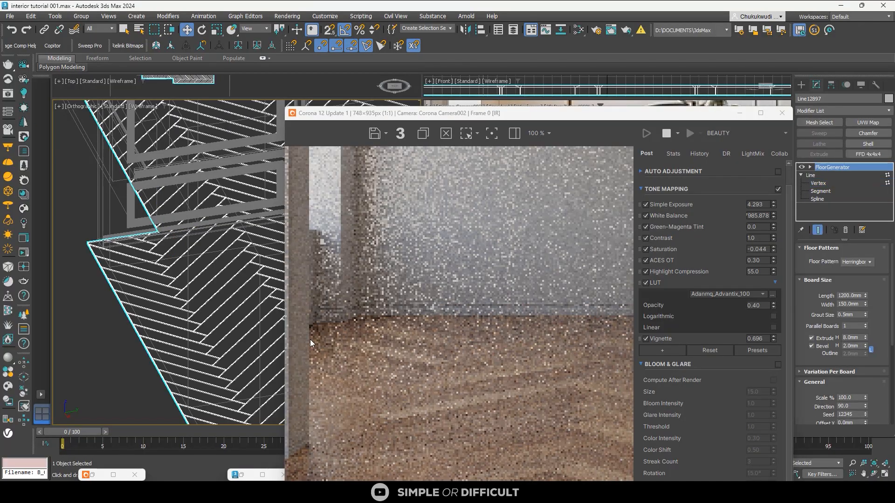
# Check the extended floor edge beside the door frame up close in the render
pyautogui.scroll(3, 310, 339)
pyautogui.scroll(-2, 322, 335)
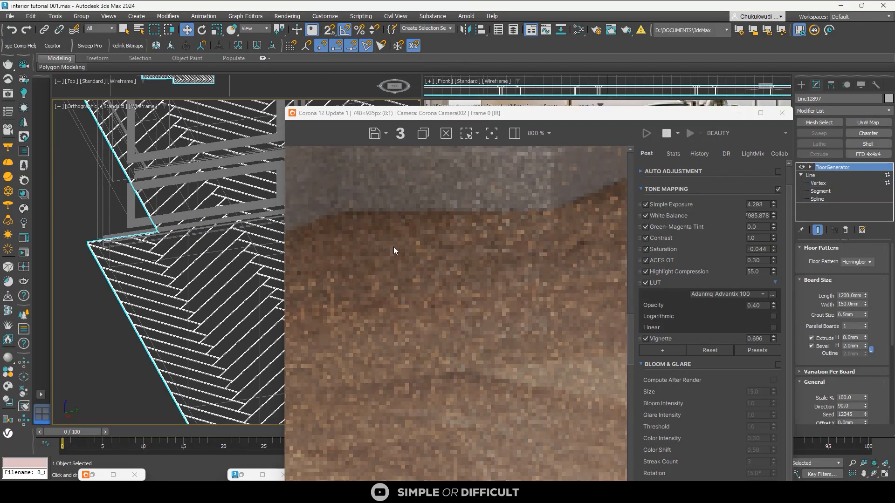
pyautogui.scroll(-2, 462, 294)
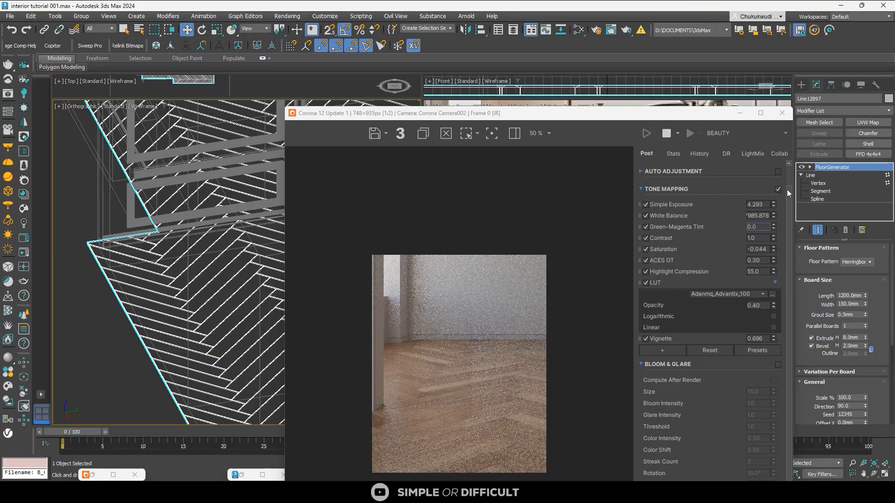
# Turn off 2D Pan Zoom in the Corona camera viewport and maximize the frame buffer to render the full view
pyautogui.moveTo(654, 112); pyautogui.dragTo(580, 89)
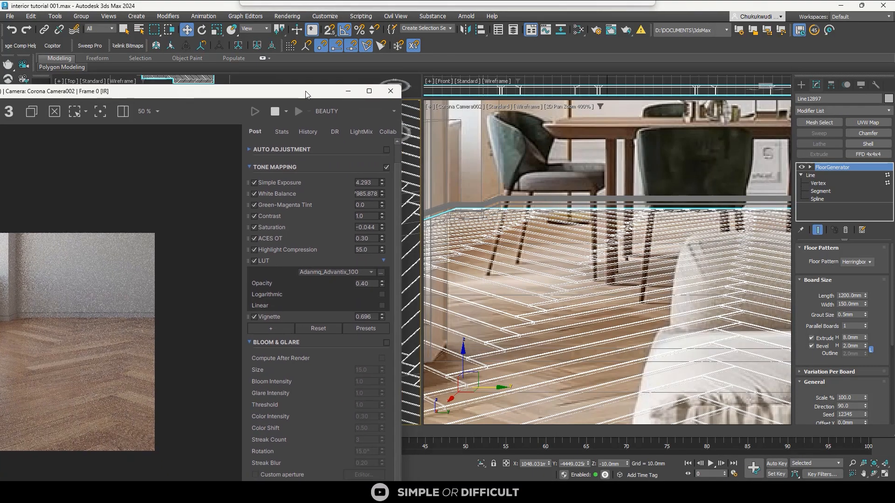
pyautogui.click(582, 108)
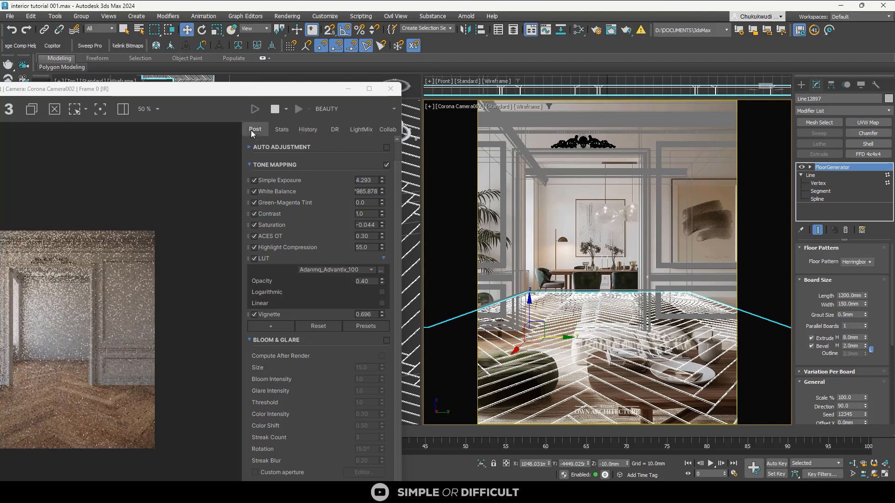
pyautogui.moveTo(304, 91); pyautogui.dragTo(623, 56)
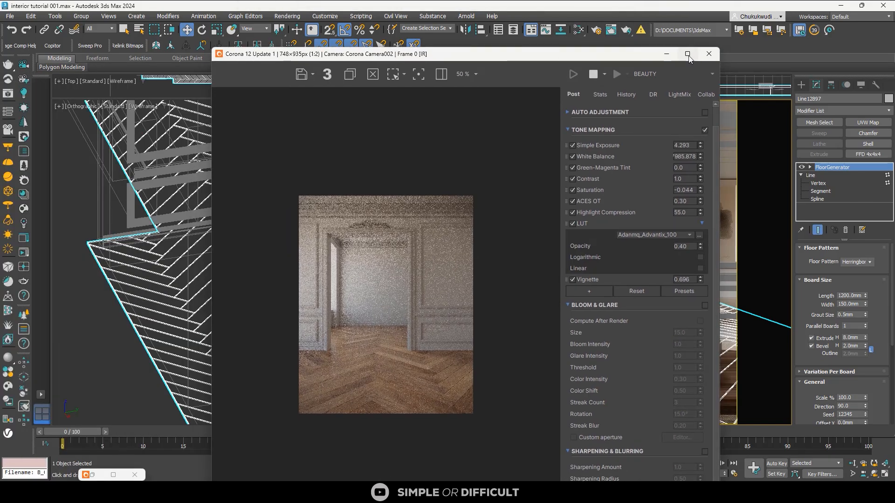
pyautogui.click(688, 54)
# Inspect the herringbone floor's tone, grain and reflections across the full camera render, and minimize the frame buffer
pyautogui.scroll(3, 323, 370)
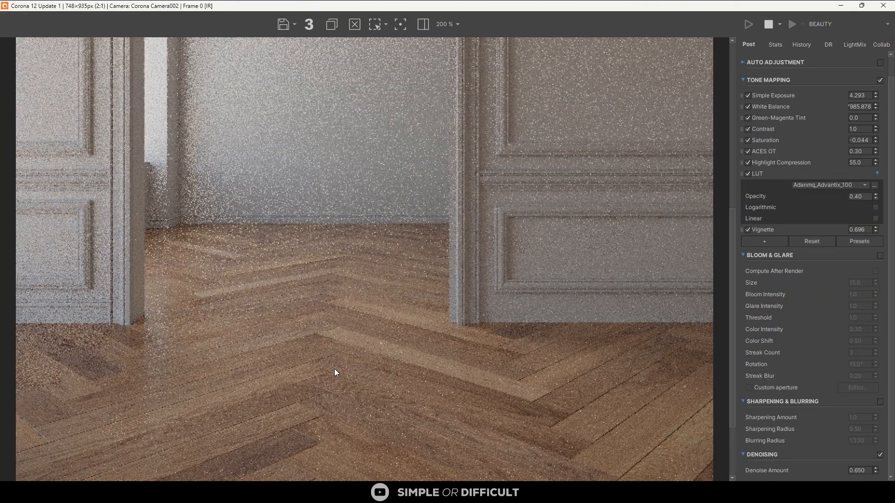
pyautogui.scroll(1, 313, 419)
pyautogui.scroll(-1, 370, 327)
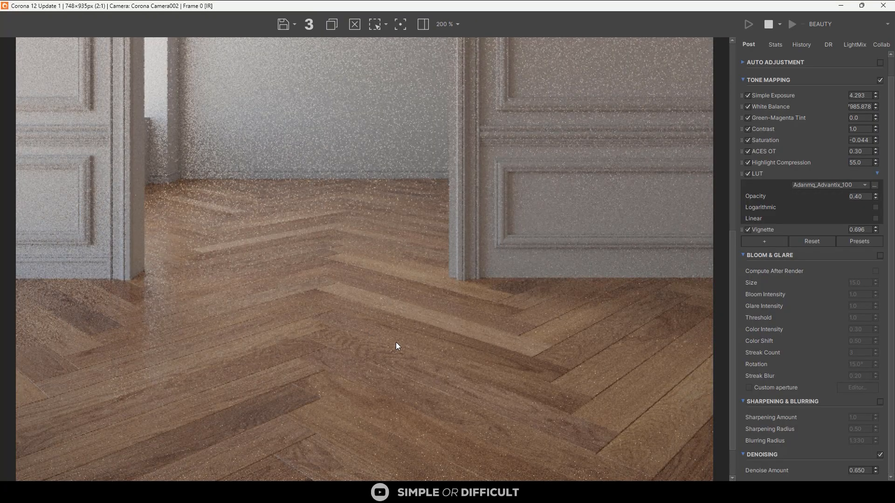
pyautogui.scroll(-2, 410, 334)
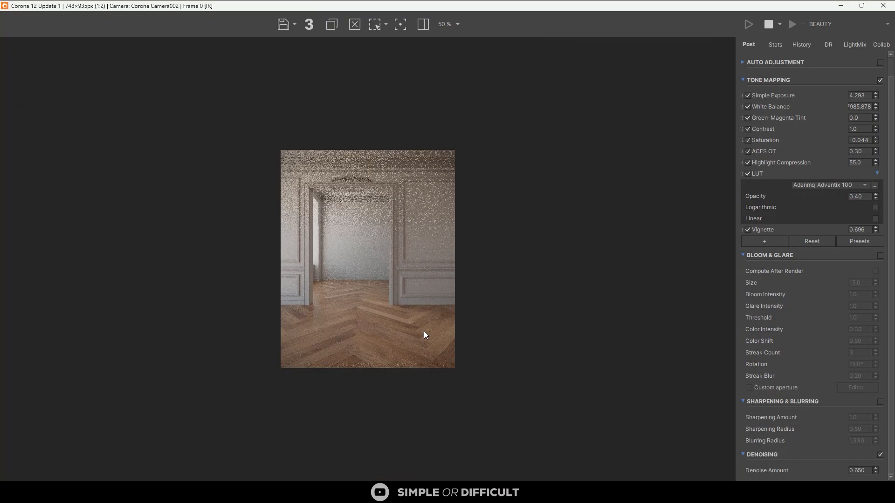
pyautogui.scroll(1, 349, 194)
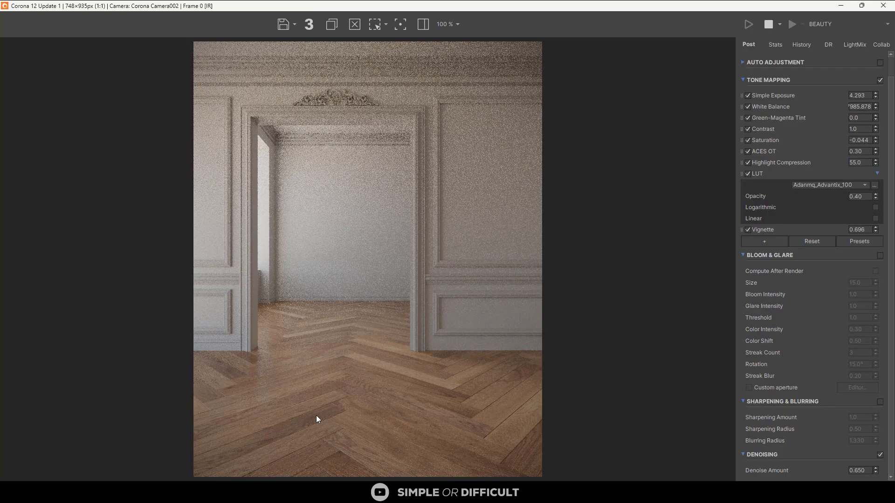
pyautogui.scroll(2, 316, 415)
pyautogui.scroll(-1, 355, 266)
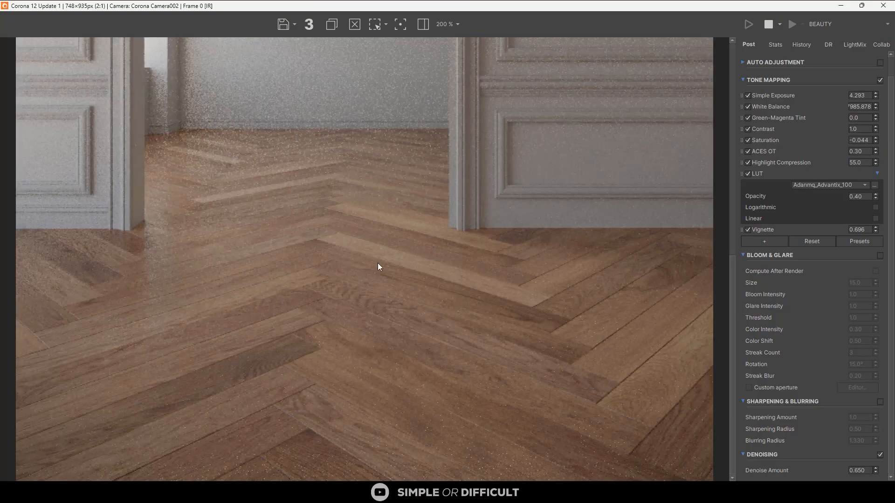
pyautogui.scroll(-1, 391, 259)
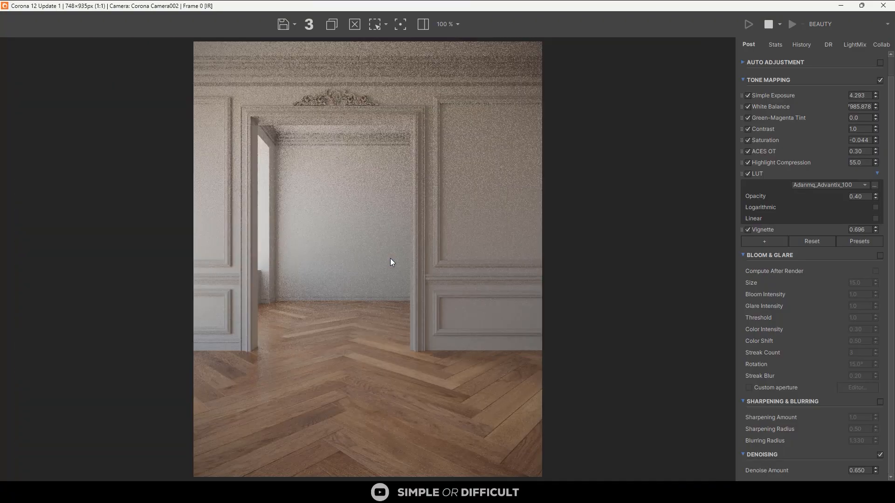
pyautogui.scroll(1, 293, 302)
pyautogui.click(841, 6)
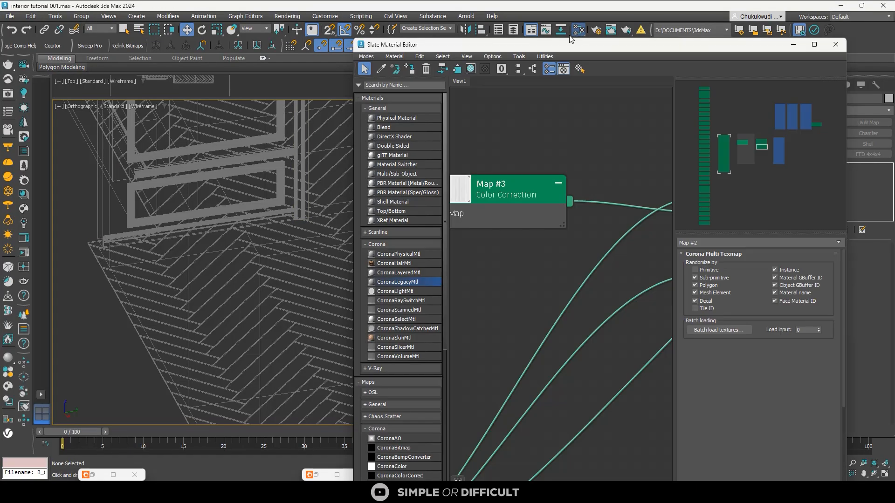
# Open the Slate Material Editor and select the room's wall mesh in the orthographic view
pyautogui.click(578, 30)
pyautogui.scroll(-10, 548, 188)
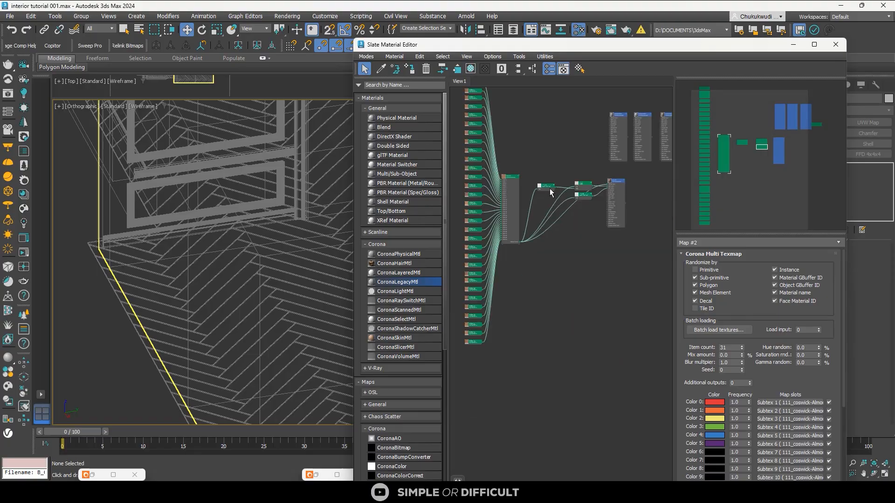
pyautogui.scroll(-10, 255, 235)
pyautogui.scroll(5, 255, 234)
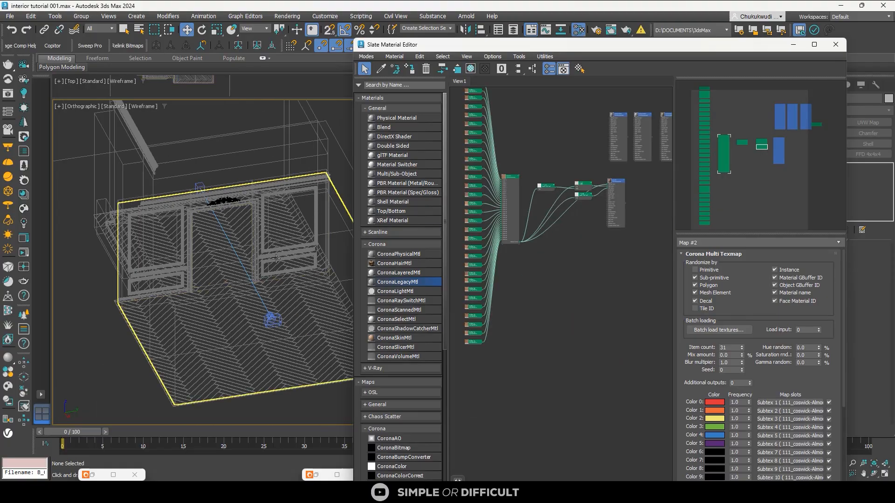
pyautogui.click(285, 284)
pyautogui.scroll(-6, 186, 269)
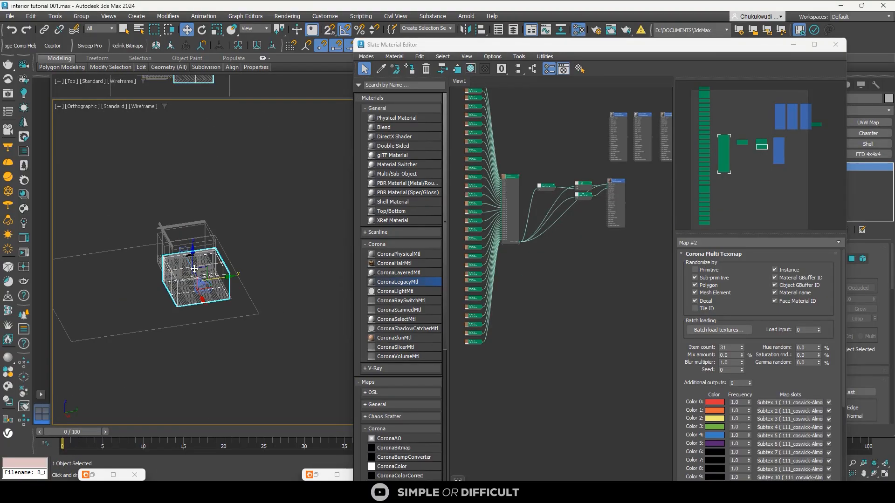
# Select all the room objects in the orthographic view, leaving out the large ground plane and the herringbone floor
pyautogui.click(281, 191)
pyautogui.moveTo(286, 176); pyautogui.dragTo(141, 360)
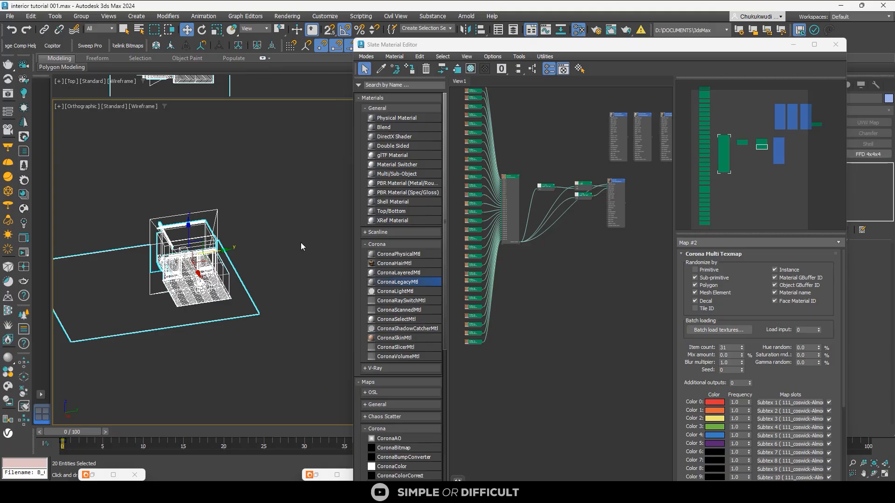
pyautogui.press('z')
pyautogui.moveTo(145, 237); pyautogui.dragTo(101, 349)
pyautogui.press('z')
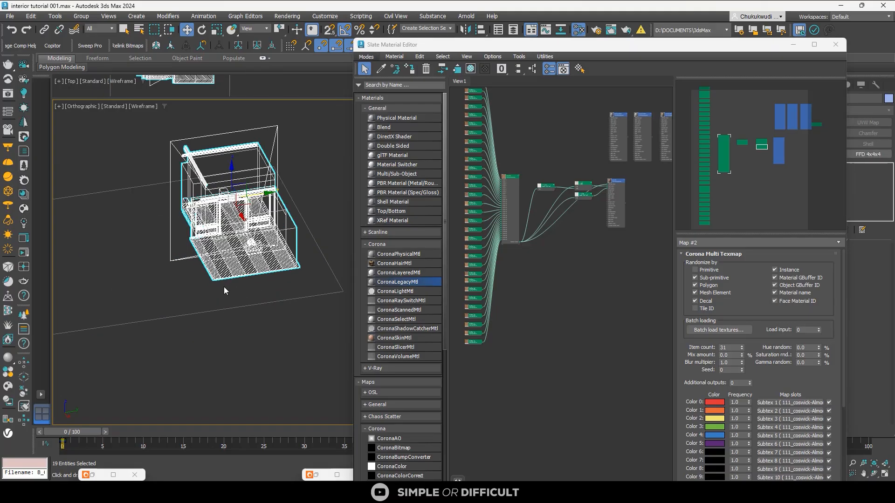
pyautogui.scroll(5, 191, 256)
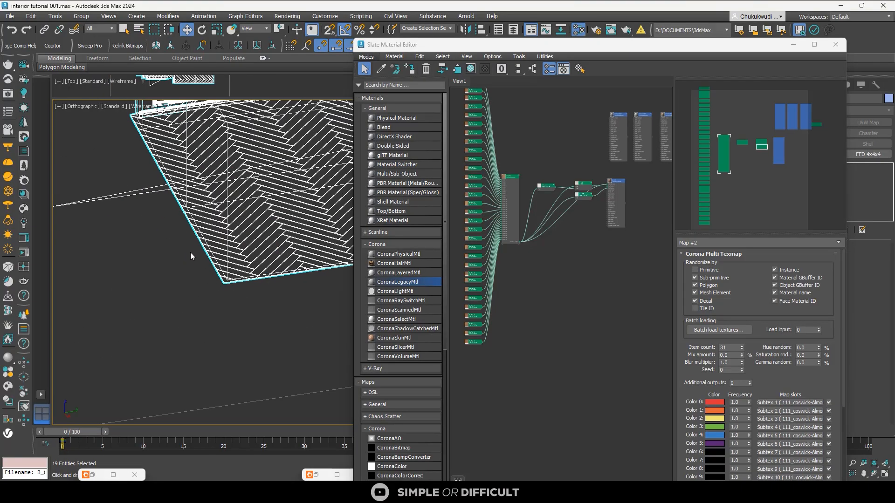
pyautogui.keyDown('alt'); pyautogui.click(157, 161); pyautogui.keyUp('alt')
pyautogui.scroll(-6, 209, 301)
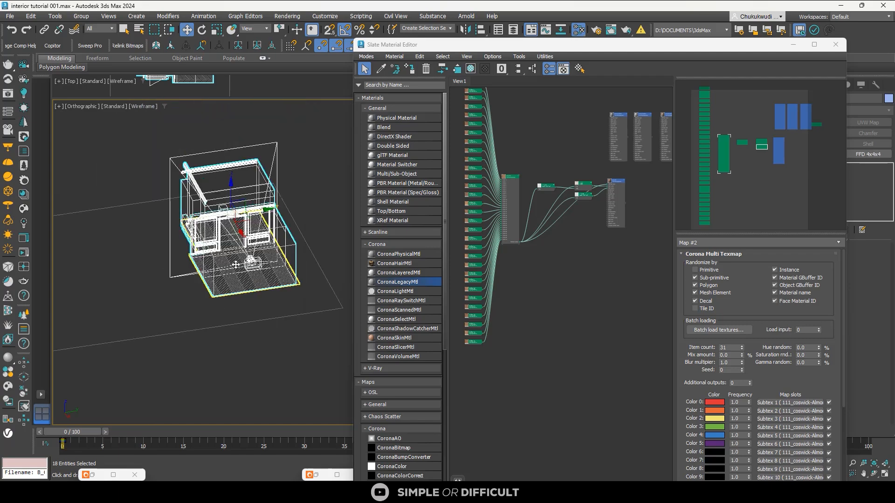
pyautogui.scroll(4, 235, 265)
pyautogui.scroll(-4, 325, 310)
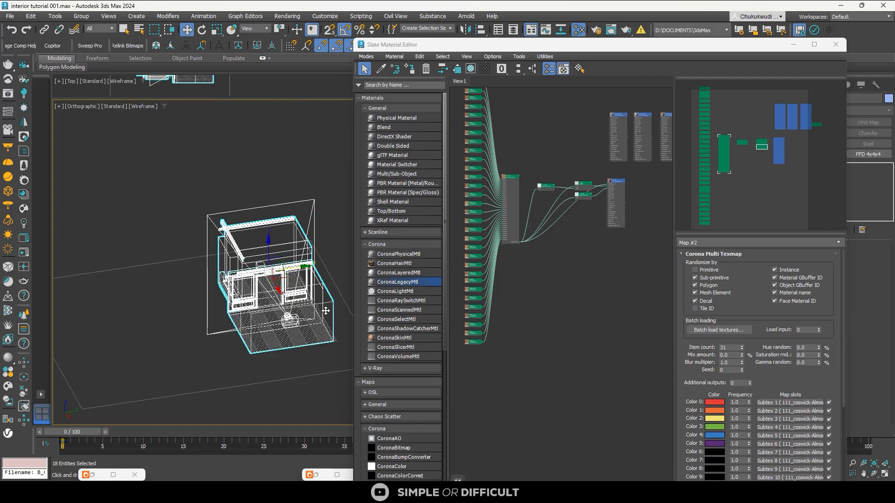
pyautogui.scroll(-6, 558, 238)
# Enlarge the Slate Material Editor and copy a plain CoronaLegacyMtl into free space beside the paquet material, showing the copy's parameters
pyautogui.click(815, 44)
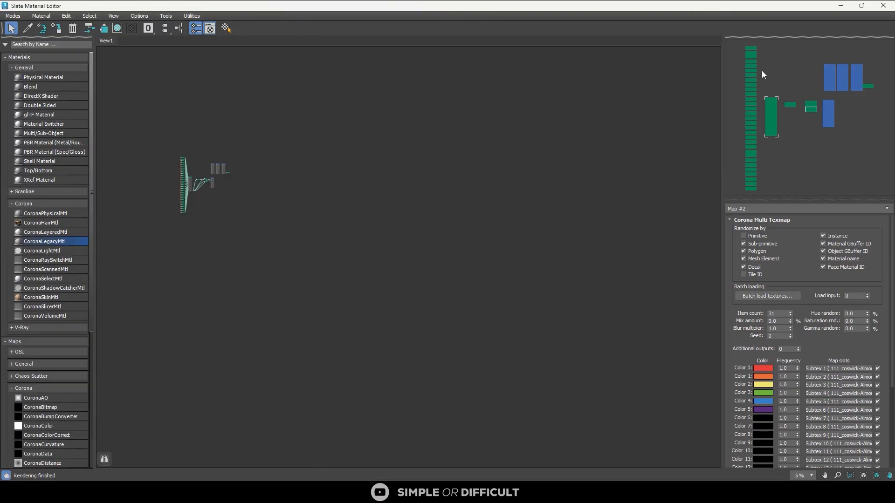
pyautogui.scroll(4, 160, 175)
pyautogui.scroll(6, 497, 116)
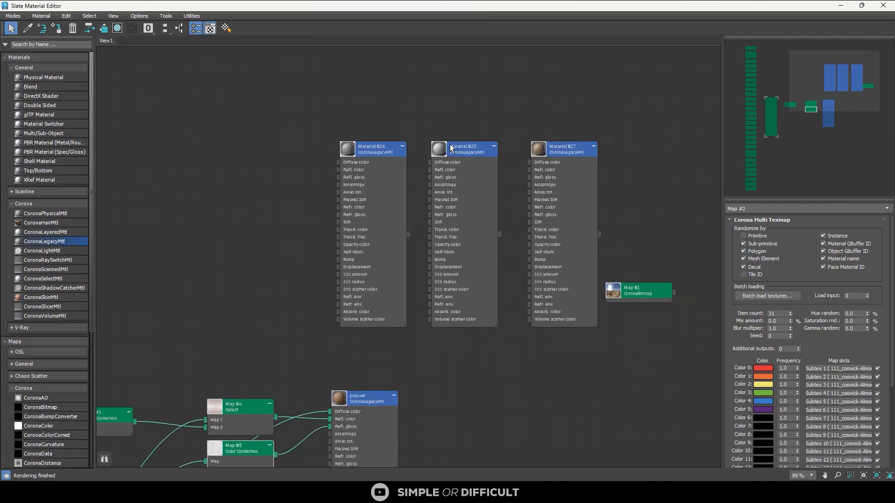
pyautogui.scroll(-4, 451, 148)
pyautogui.keyDown('shift'); pyautogui.moveTo(433, 96); pyautogui.dragTo(494, 238); pyautogui.keyUp('shift')
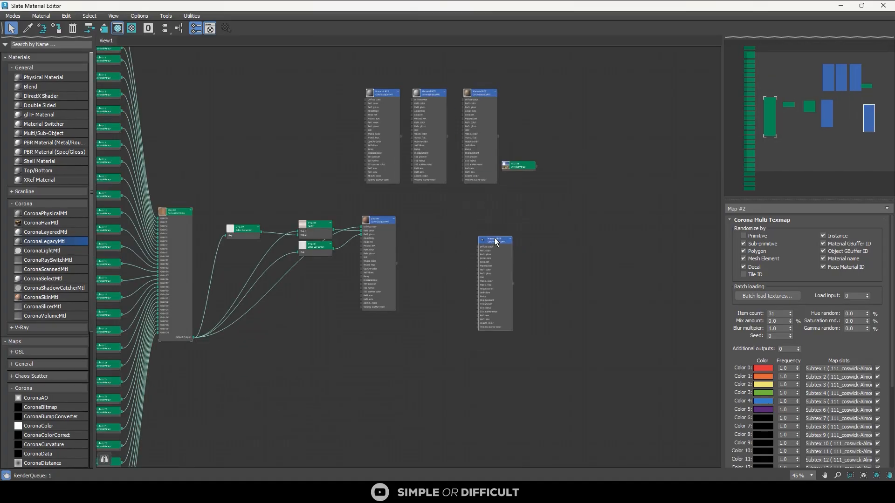
pyautogui.doubleClick(494, 239)
pyautogui.scroll(8, 494, 239)
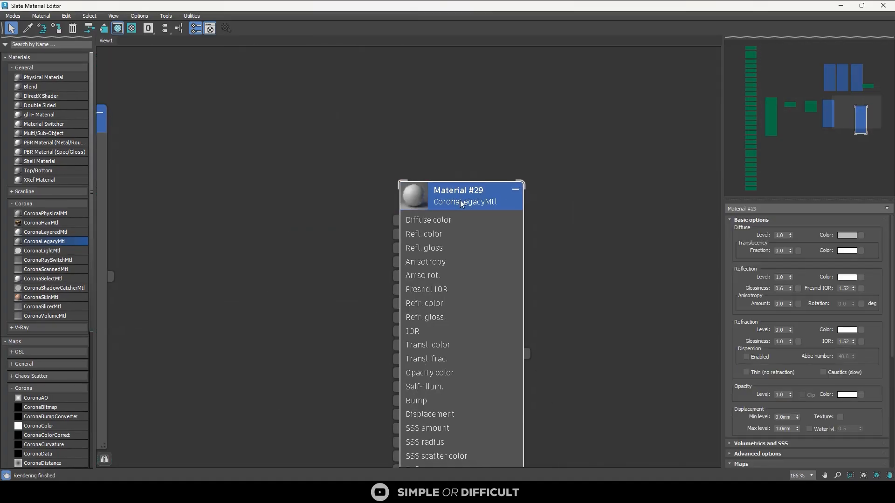
pyautogui.click(470, 166)
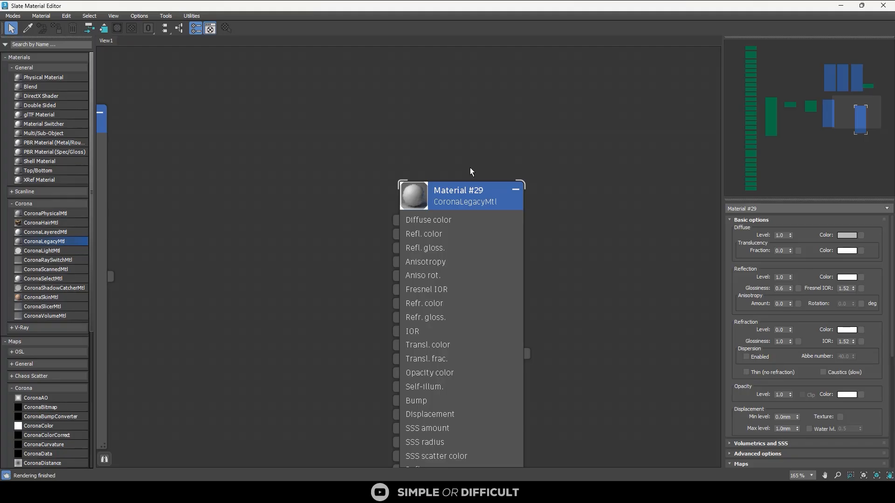
pyautogui.scroll(-2, 468, 170)
pyautogui.moveTo(431, 198); pyautogui.dragTo(497, 199)
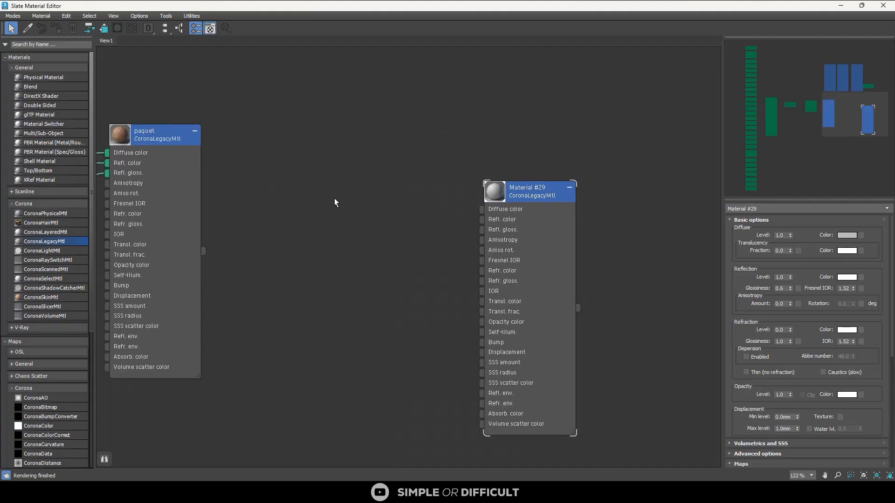
# Add a Composite map and place it just before the new CoronaLegacyMtl, leaving room for its input maps
pyautogui.rightClick(355, 214)
pyautogui.moveTo(393, 234)
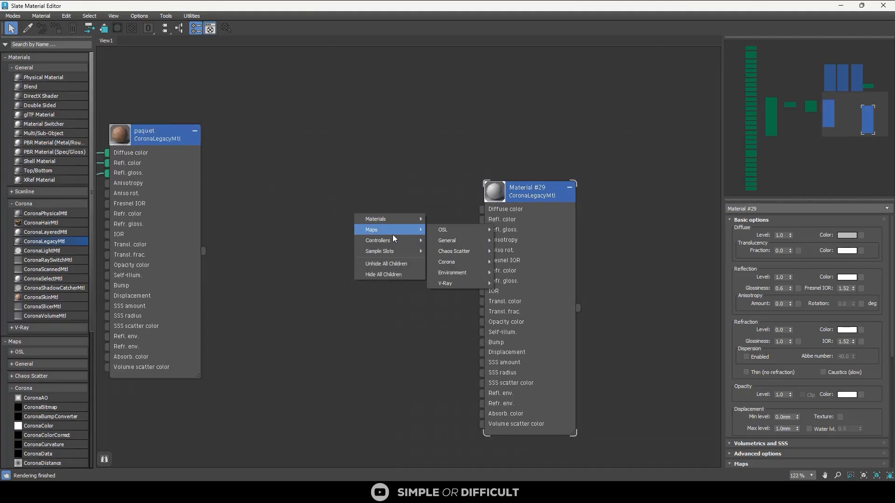
pyautogui.moveTo(452, 240)
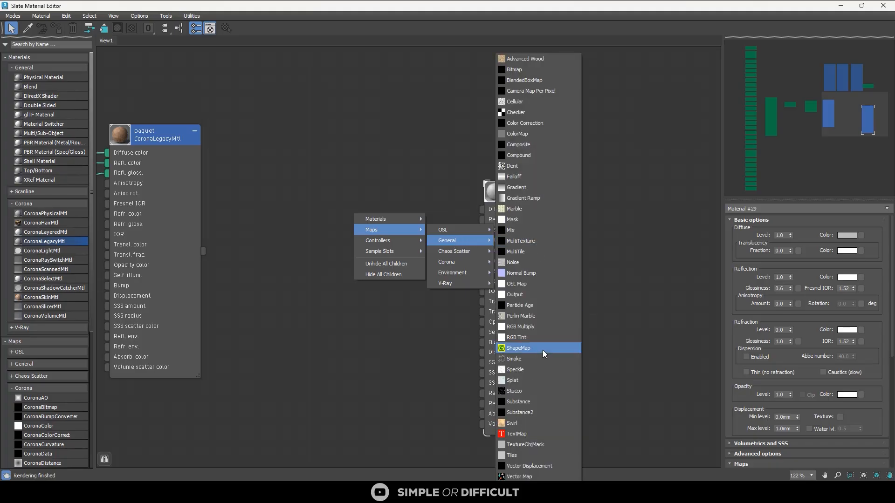
pyautogui.click(519, 145)
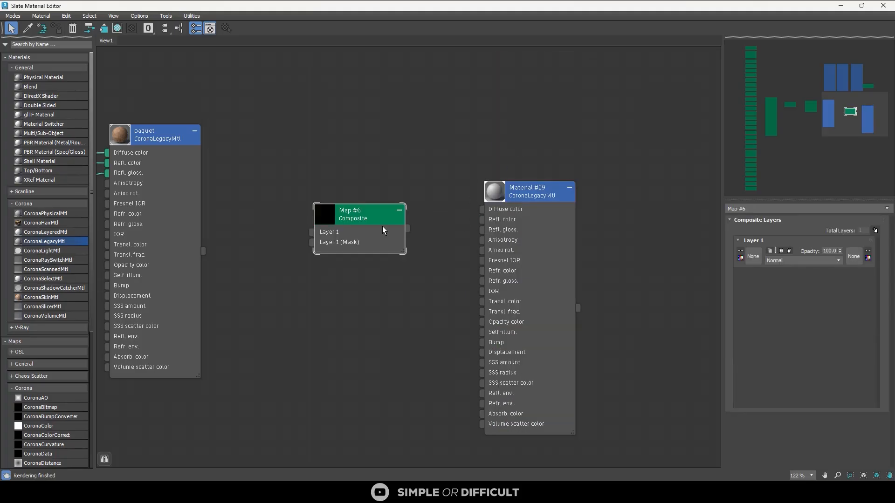
pyautogui.moveTo(368, 218); pyautogui.dragTo(346, 196)
pyautogui.moveTo(527, 195); pyautogui.dragTo(584, 195)
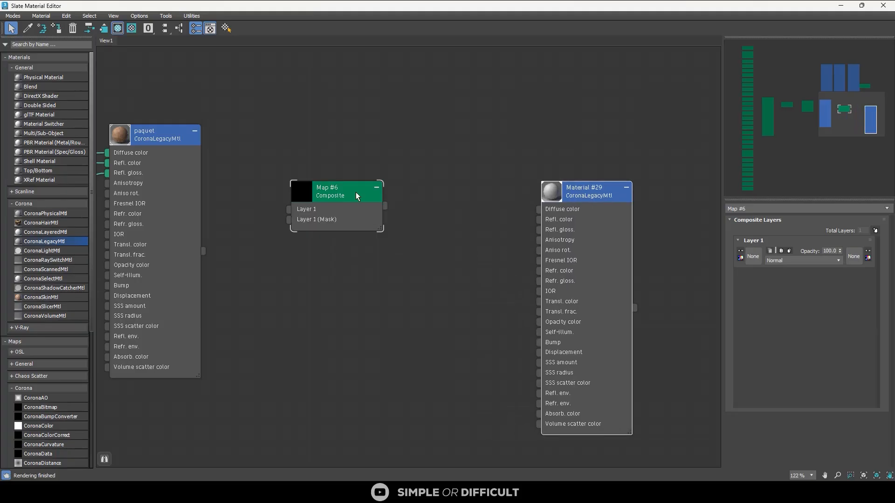
pyautogui.moveTo(356, 194); pyautogui.dragTo(482, 206)
# Add a CoronaColor map beside the Composite map and duplicate it directly below
pyautogui.rightClick(323, 203)
pyautogui.moveTo(359, 225)
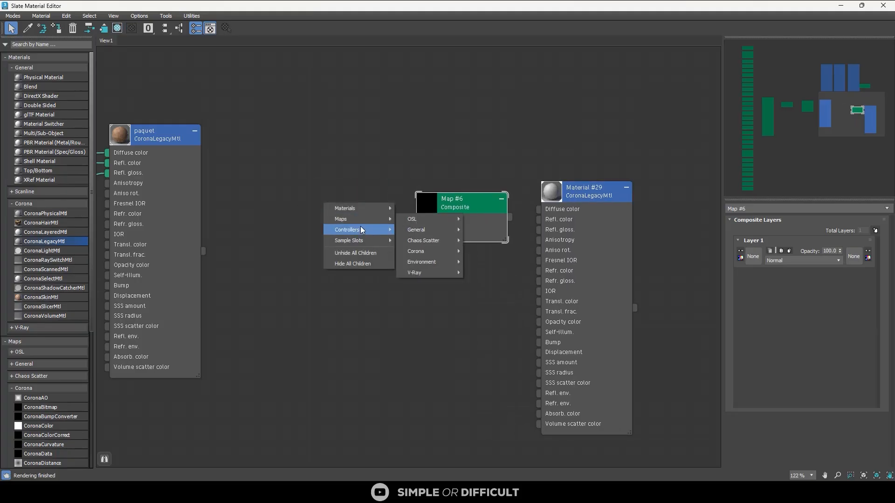
pyautogui.moveTo(424, 250)
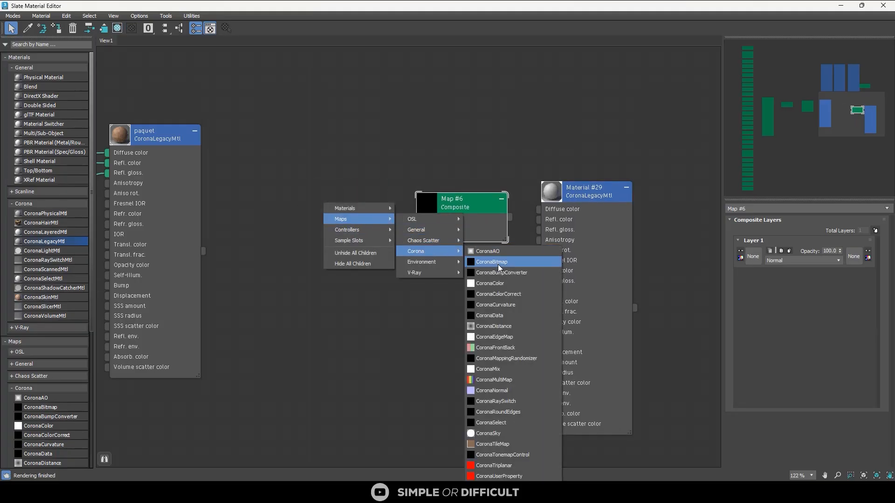
pyautogui.click(490, 283)
pyautogui.keyDown('shift'); pyautogui.moveTo(323, 206); pyautogui.dragTo(328, 253); pyautogui.keyUp('shift')
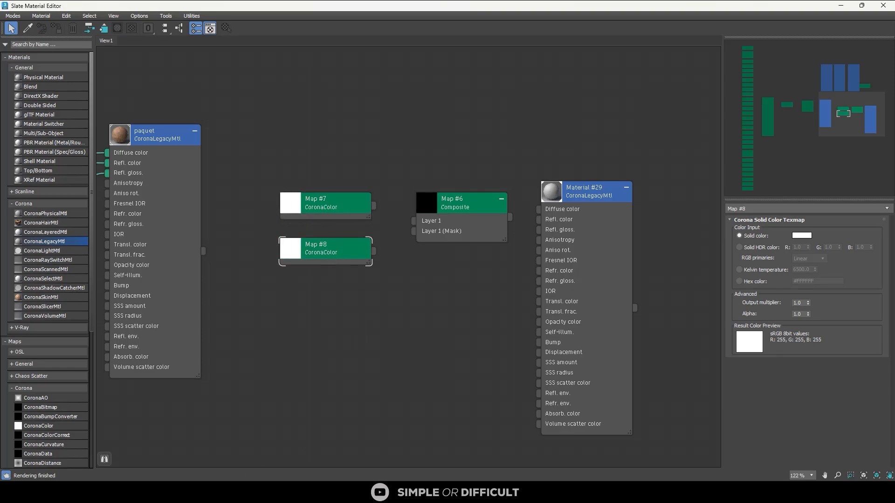
# Bring Loft concrete_glossiness from the Interior tutorials take 2 folder in File Explorer into the material graph as a bitmap below the color maps
pyautogui.click(256, 447)
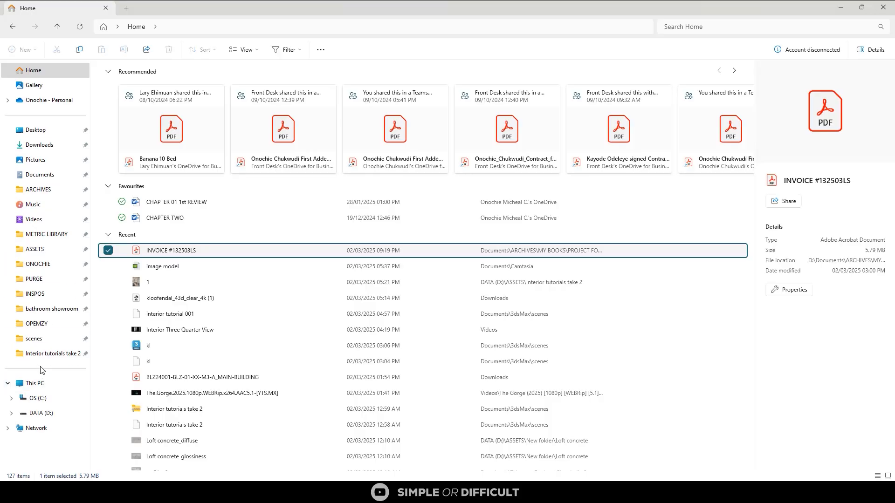
pyautogui.click(51, 353)
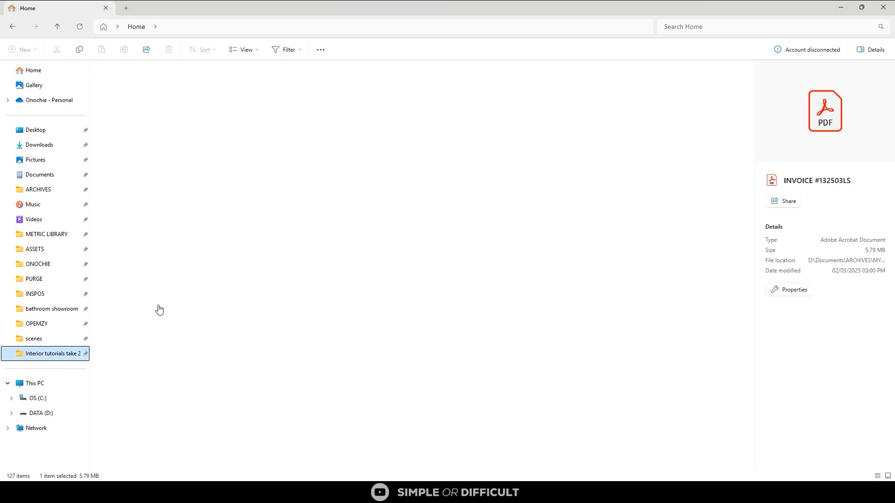
pyautogui.click(133, 172)
pyautogui.click(138, 163)
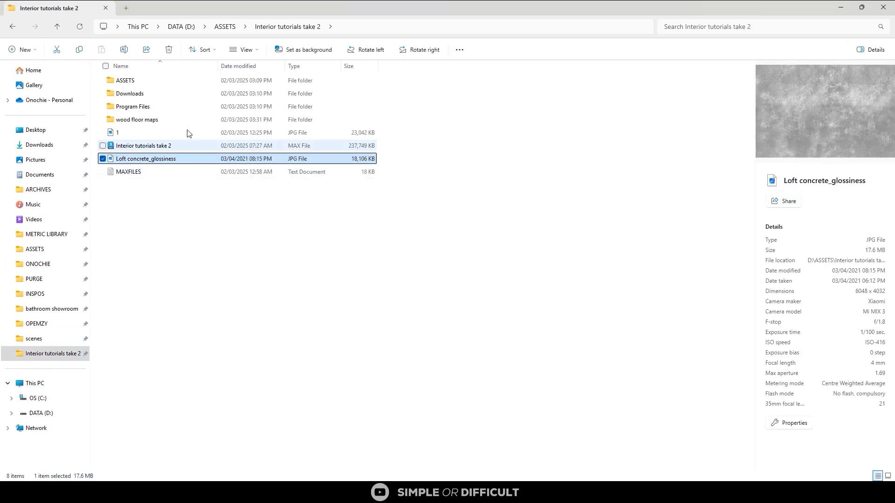
pyautogui.doubleClick(342, 10)
pyautogui.moveTo(515, 173); pyautogui.dragTo(351, 297)
pyautogui.click(316, 281)
# Add a second Composite layer and connect the two CoronaColor maps to Layer 1 and Layer 2, with the concrete bitmap as Layer 2 mask
pyautogui.scroll(3, 317, 280)
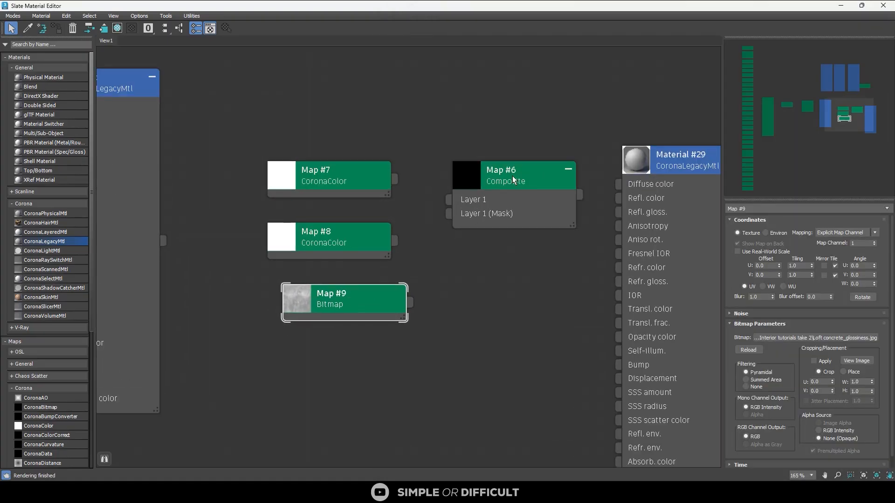
pyautogui.click(512, 177)
pyautogui.click(875, 231)
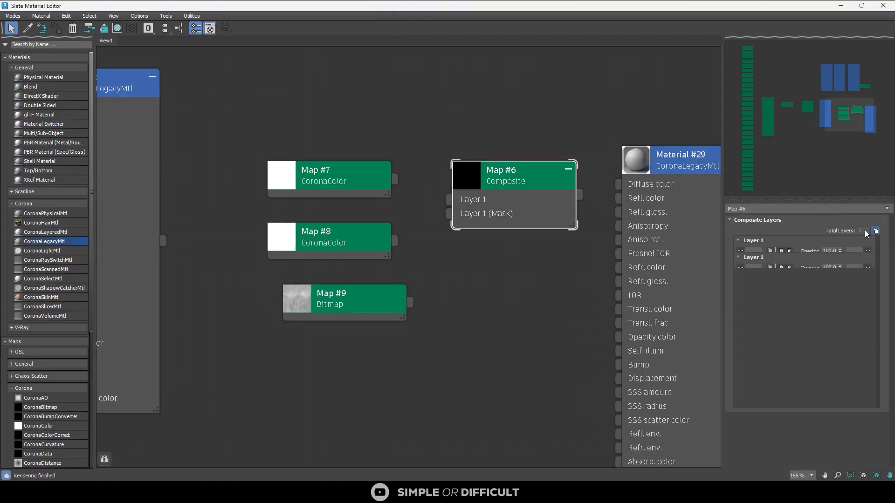
pyautogui.moveTo(392, 181); pyautogui.dragTo(456, 200)
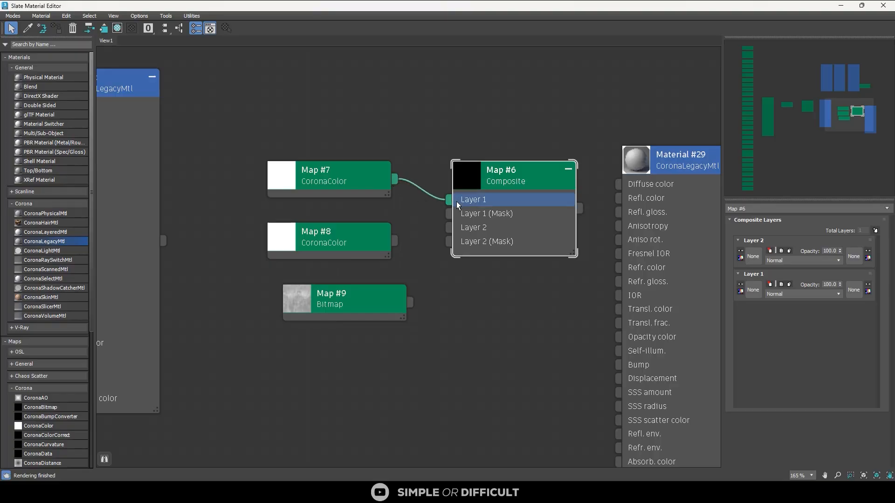
pyautogui.moveTo(395, 241); pyautogui.dragTo(455, 224)
pyautogui.moveTo(409, 306); pyautogui.dragTo(455, 248)
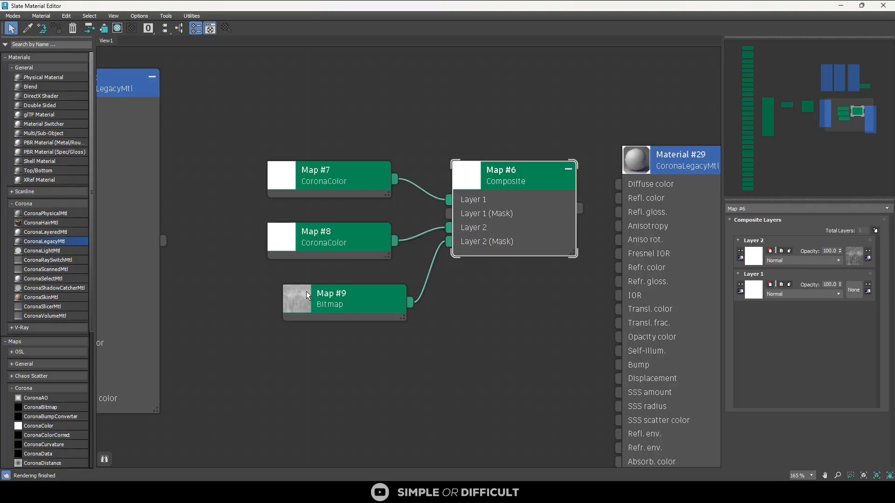
# Enlarge the concrete bitmap's node preview, align the node under the color maps and shift the Composite node closer to them
pyautogui.doubleClick(298, 308)
pyautogui.scroll(1, 323, 314)
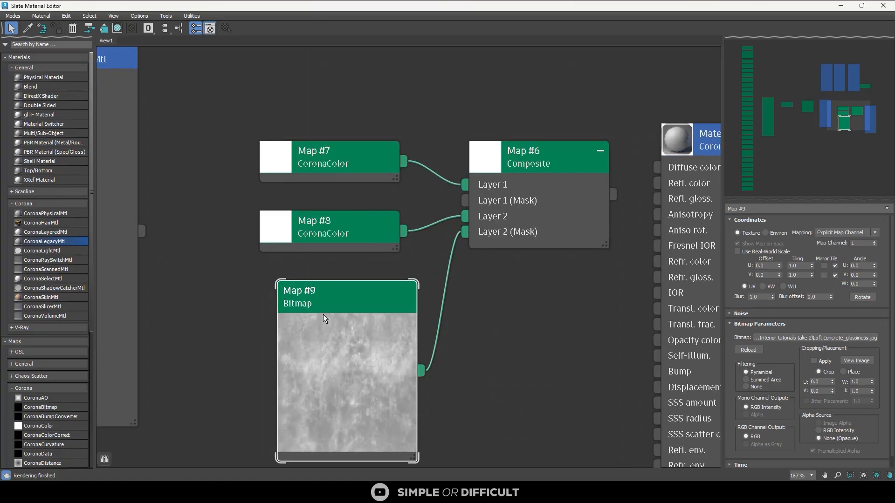
pyautogui.moveTo(331, 306); pyautogui.dragTo(340, 298)
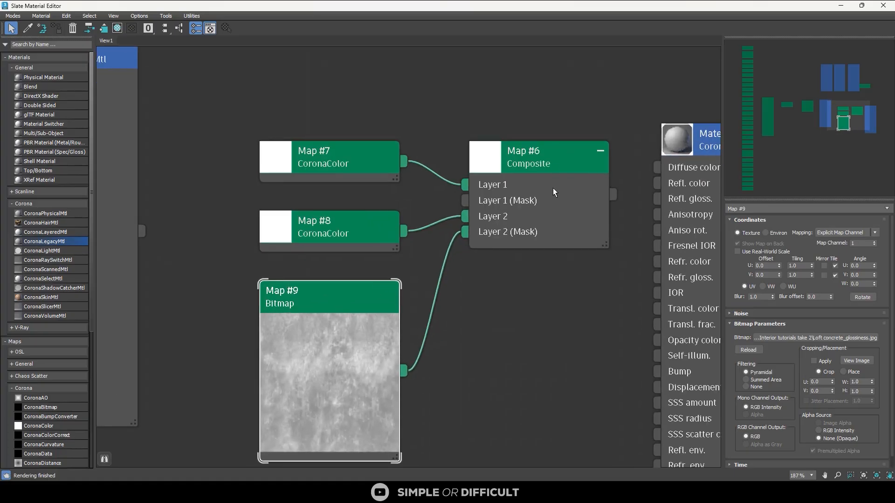
pyautogui.moveTo(553, 162)
pyautogui.mouseDown()
pyautogui.moveTo(484, 150)
pyautogui.moveTo(536, 161)
pyautogui.mouseUp()
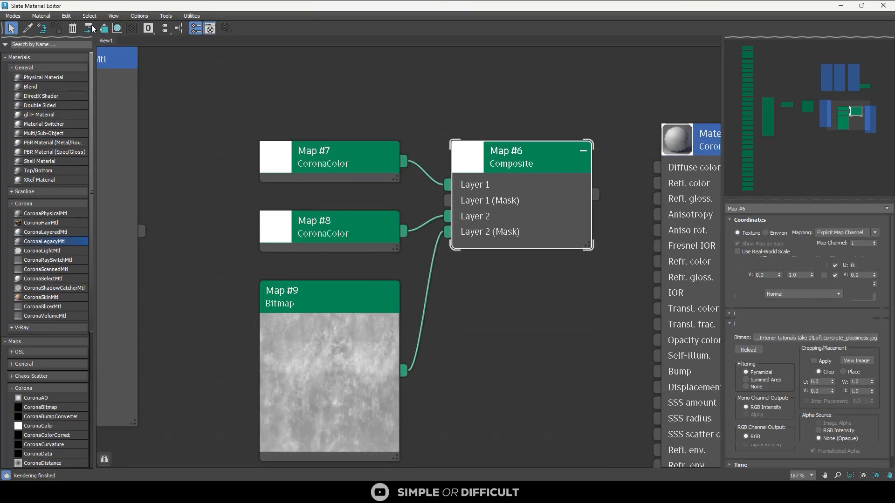
# Connect the Composite map to the new material's Diffuse color and shift the map nodes slightly away from the material
pyautogui.doubleClick(526, 161)
pyautogui.moveTo(530, 175); pyautogui.dragTo(478, 158, button='middle')
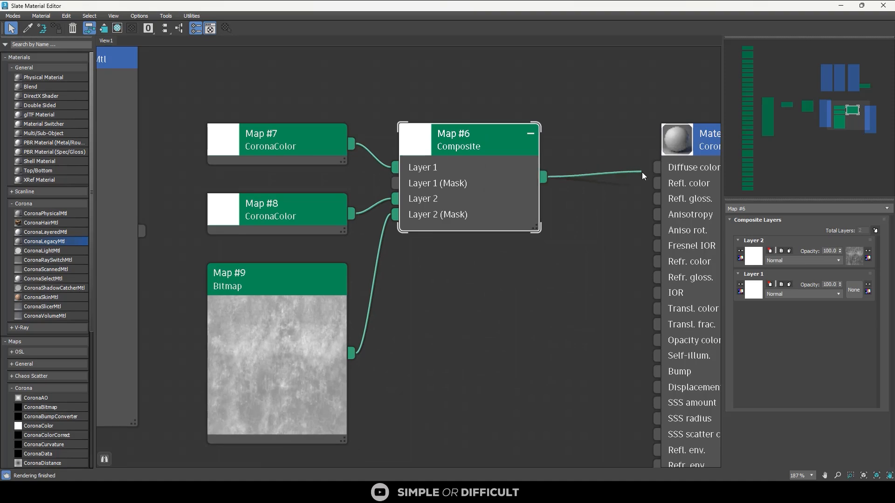
pyautogui.moveTo(641, 172); pyautogui.dragTo(651, 172)
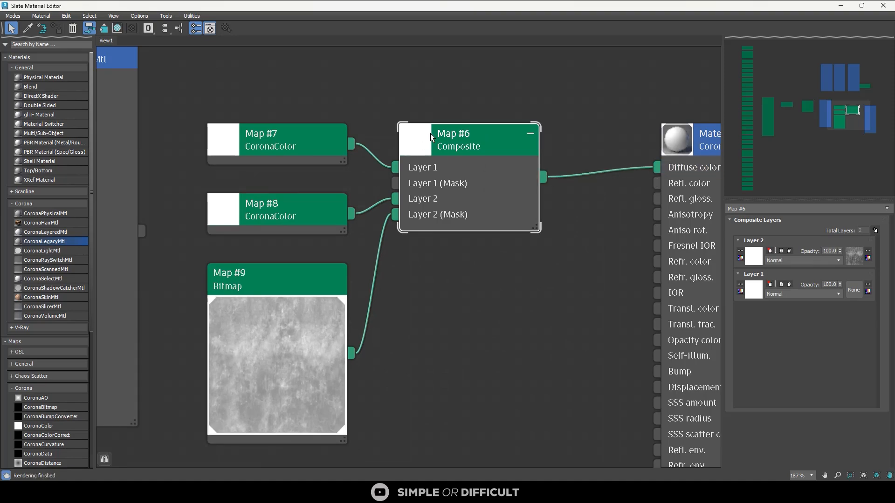
pyautogui.scroll(-2, 430, 133)
pyautogui.moveTo(442, 124); pyautogui.dragTo(445, 100, button='middle')
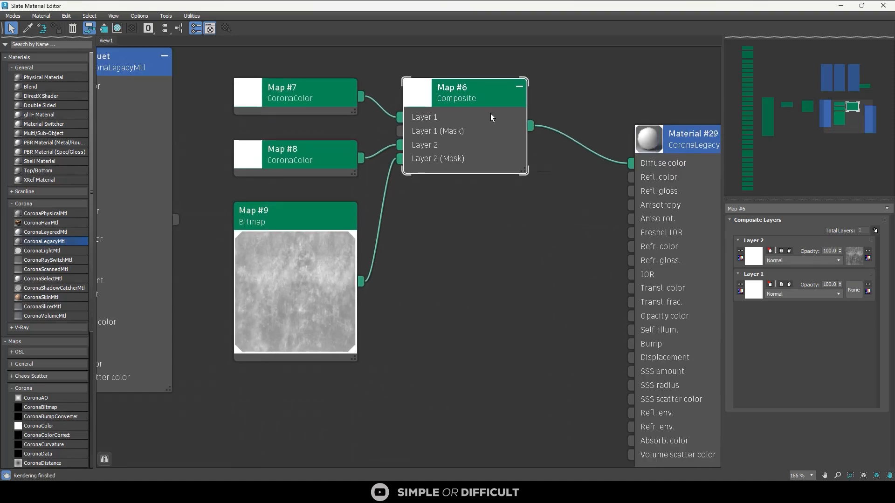
pyautogui.moveTo(465, 102)
pyautogui.mouseDown()
pyautogui.moveTo(442, 103)
pyautogui.moveTo(449, 102)
pyautogui.mouseUp()
pyautogui.click(448, 211)
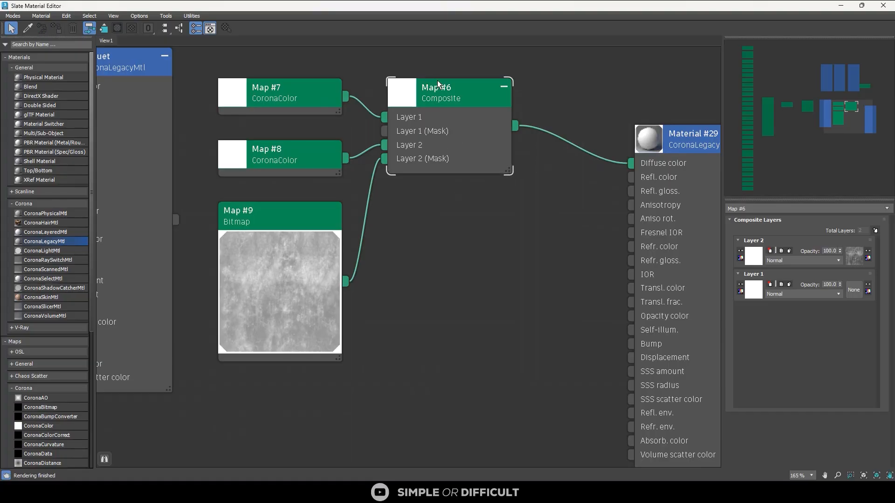
# Shrink the Slate Material Editor to uncover the camera viewport, keeping the new CoronaLegacyMtl node in view
pyautogui.moveTo(517, 5); pyautogui.dragTo(331, 87)
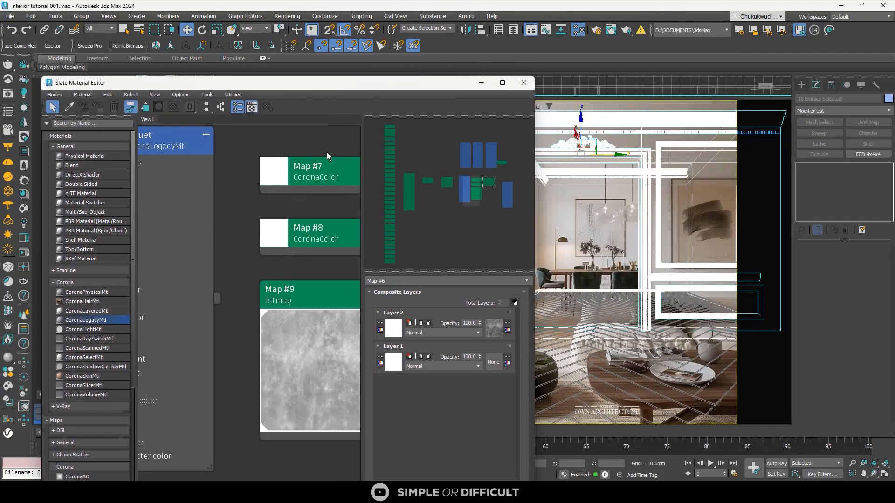
pyautogui.scroll(-2, 281, 195)
pyautogui.moveTo(352, 185); pyautogui.dragTo(272, 198, button='middle')
pyautogui.moveTo(357, 221); pyautogui.dragTo(240, 214, button='middle')
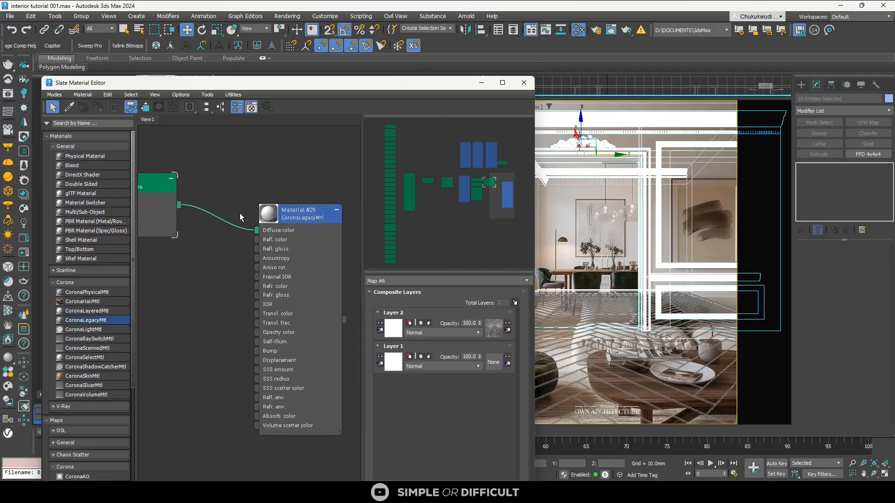
pyautogui.scroll(2, 279, 189)
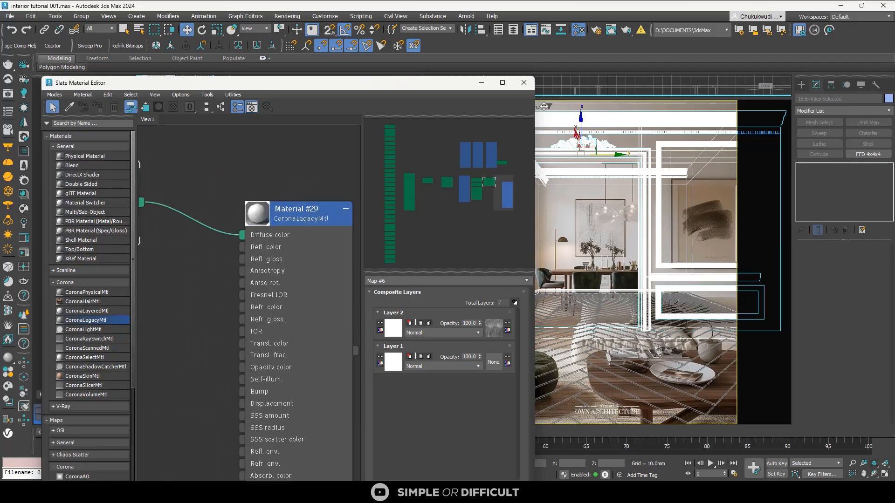
# Move the Slate Material Editor aside, show the concrete bitmap's parameters, and switch the camera viewport from wireframe to shaded display with edged faces
pyautogui.moveTo(435, 85); pyautogui.dragTo(650, 100)
pyautogui.scroll(-2, 503, 195)
pyautogui.moveTo(443, 214); pyautogui.dragTo(569, 200, button='middle')
pyautogui.moveTo(427, 285); pyautogui.dragTo(528, 269, button='middle')
pyautogui.click(464, 249)
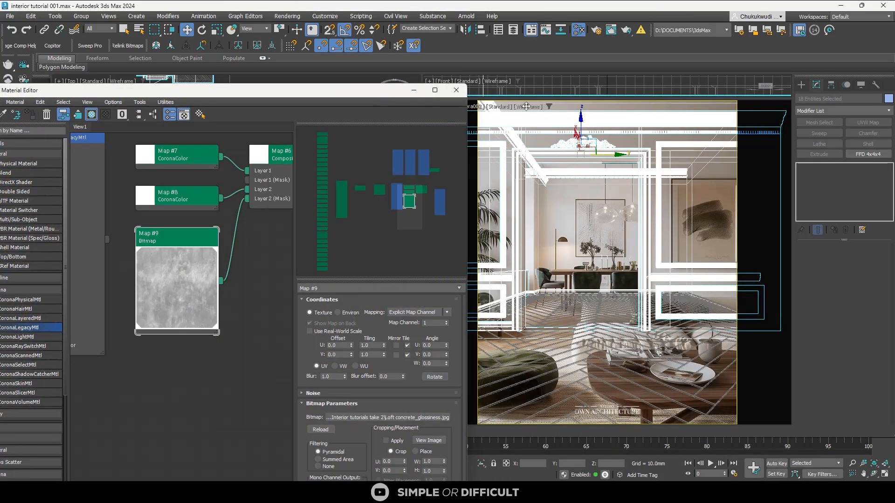
pyautogui.click(527, 106)
pyautogui.click(533, 112)
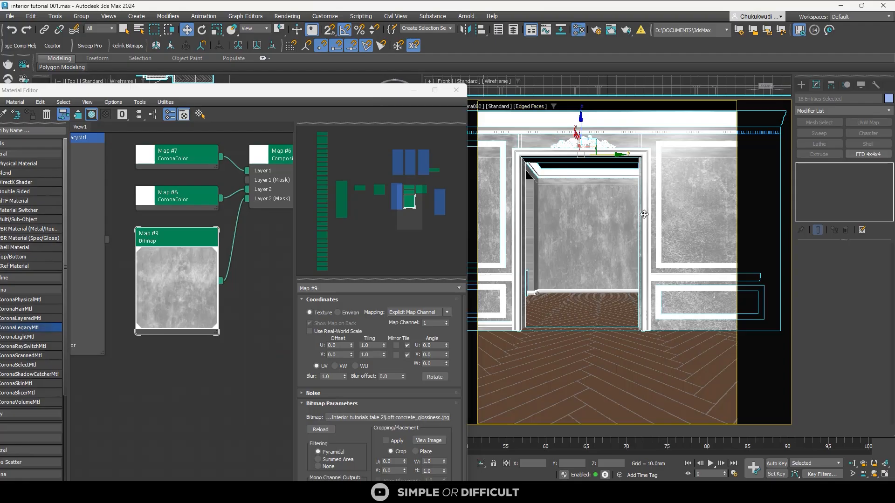
# Select the front wall containing the doorway and add a UVW Map modifier with Box mapping
pyautogui.click(490, 172)
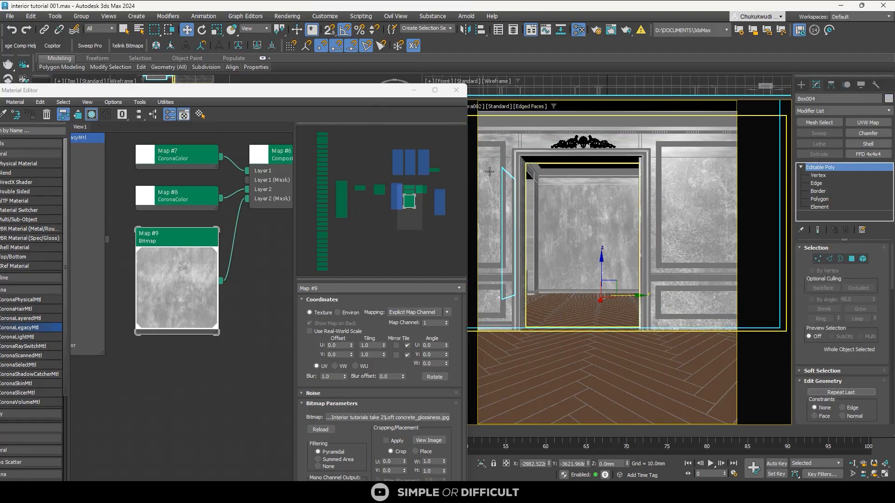
pyautogui.click(684, 167)
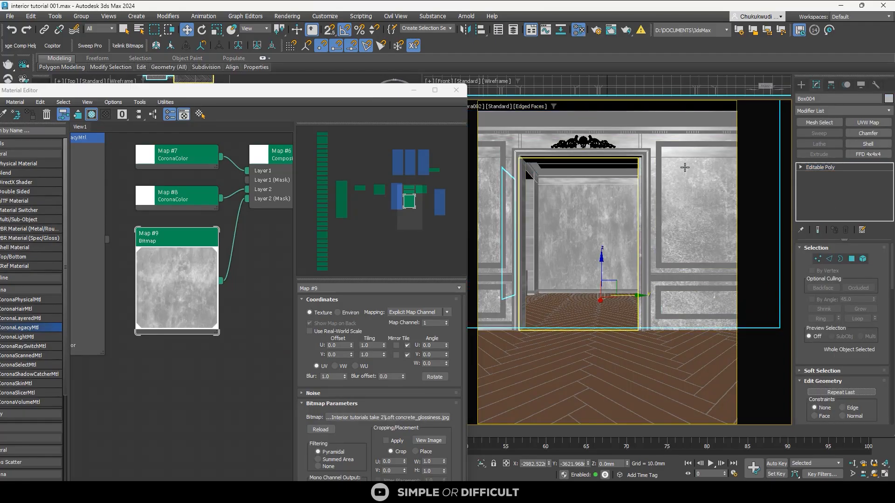
pyautogui.click(684, 167)
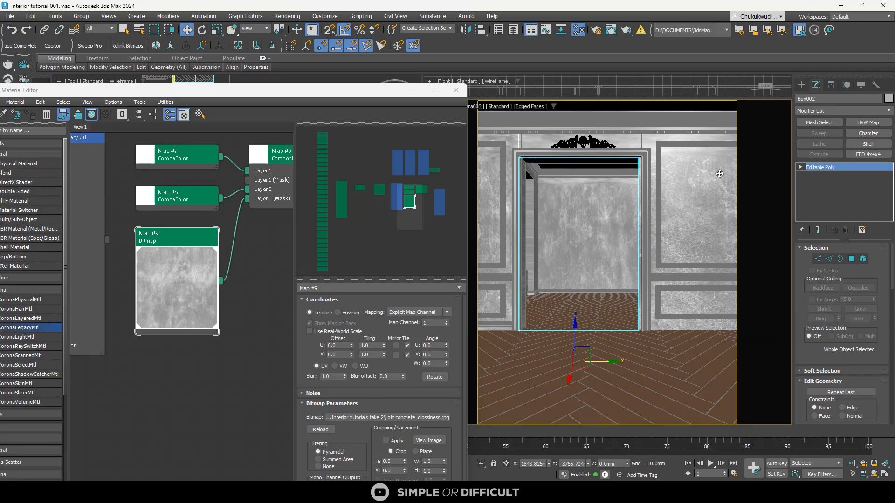
pyautogui.click(720, 193)
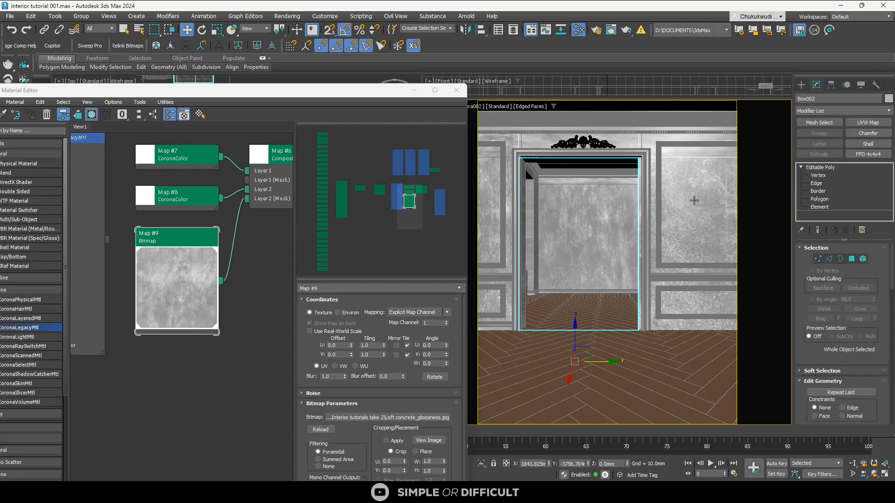
pyautogui.click(693, 201)
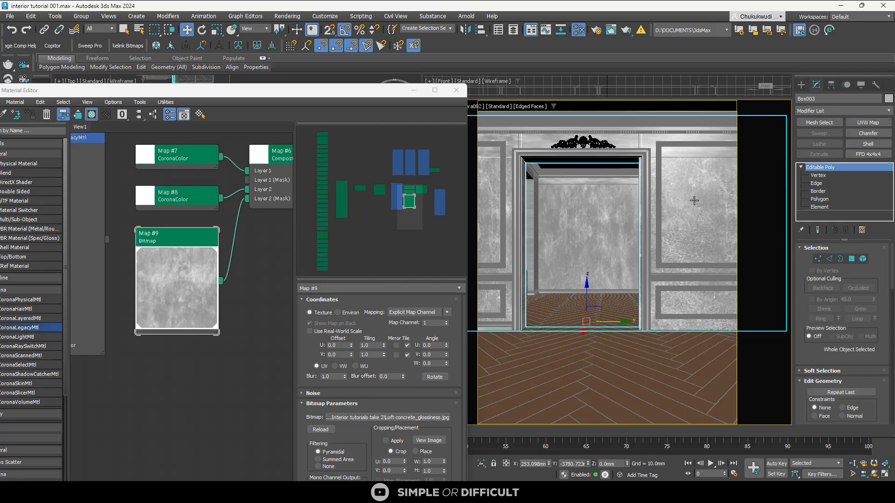
pyautogui.click(868, 122)
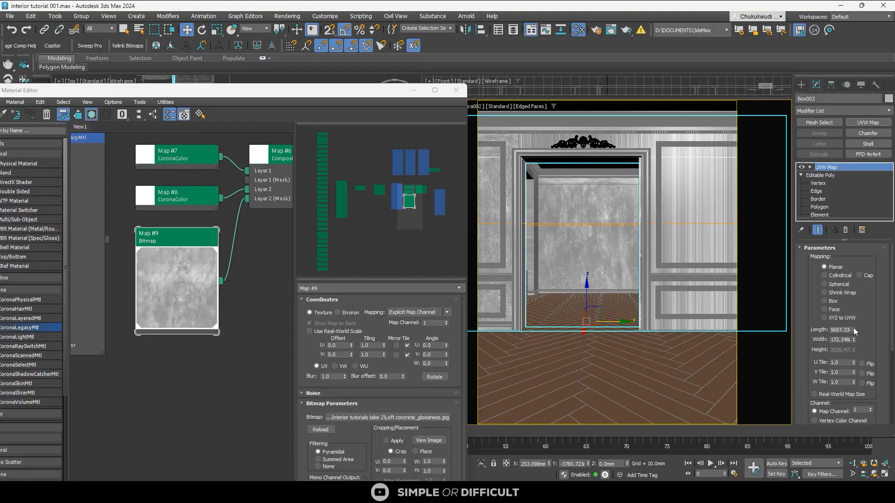
pyautogui.click(824, 301)
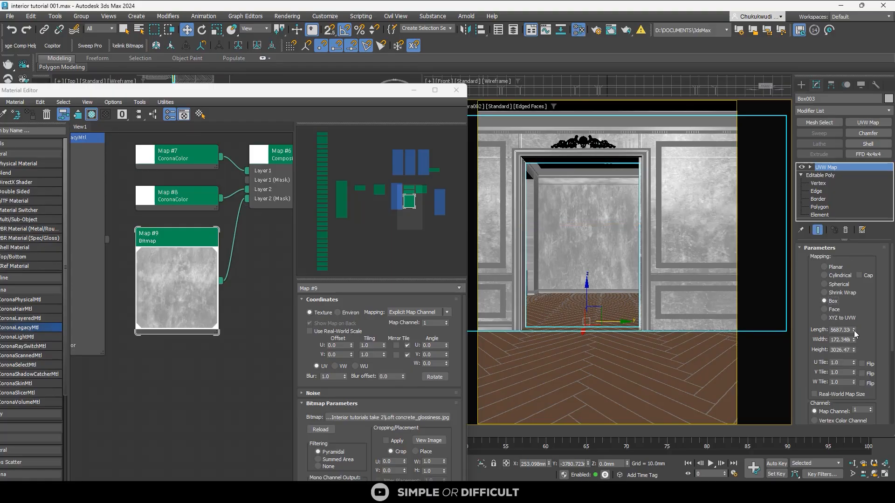
# Copy the front wall's UVW Map length into its height and width, making all three dimensions 5687.33 mm
pyautogui.moveTo(854, 339); pyautogui.dragTo(853, 334)
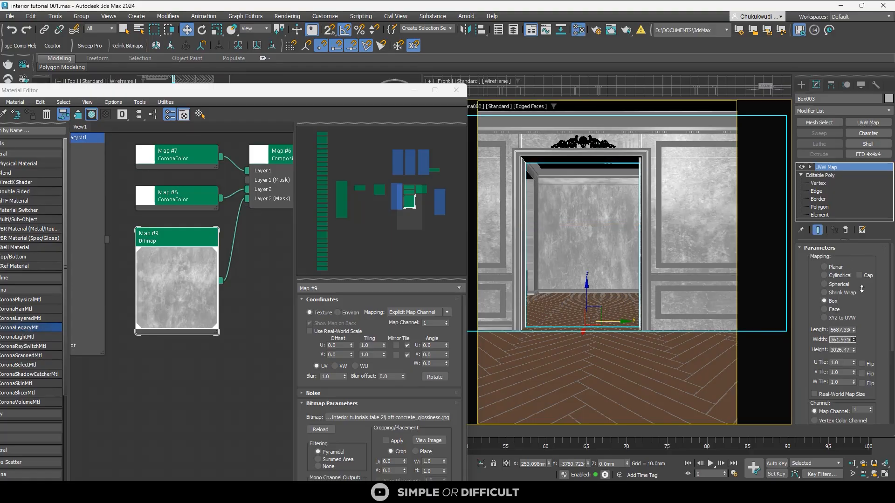
pyautogui.moveTo(862, 289); pyautogui.dragTo(863, 342)
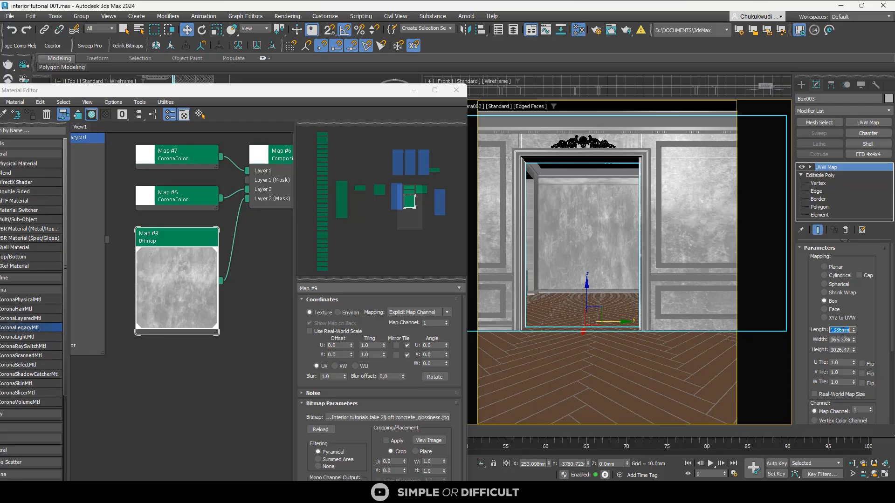
pyautogui.rightClick(842, 330)
pyautogui.click(758, 63)
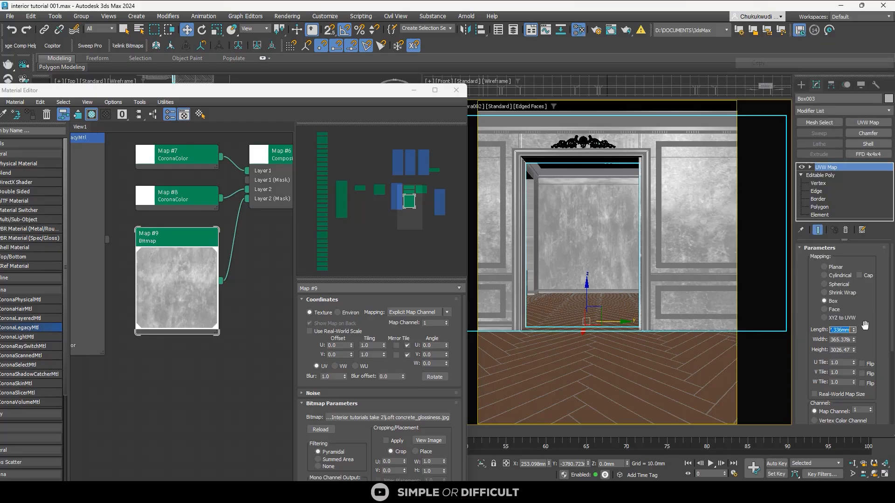
pyautogui.rightClick(848, 350)
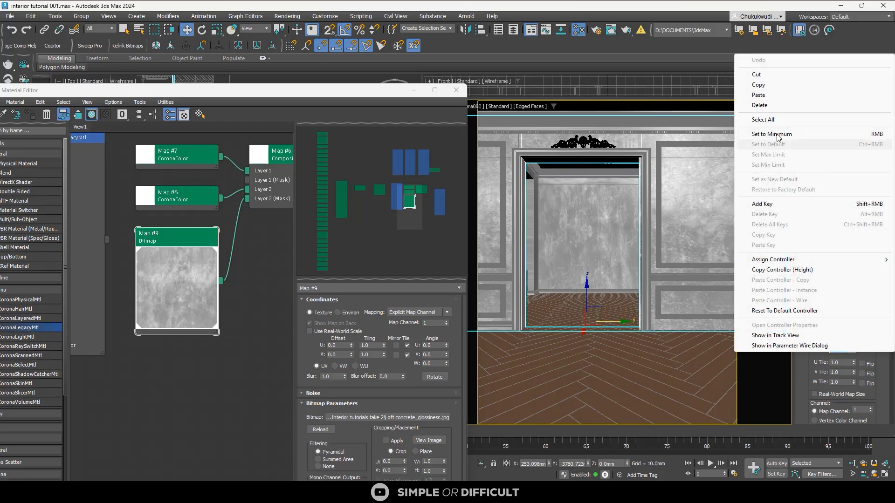
pyautogui.click(770, 96)
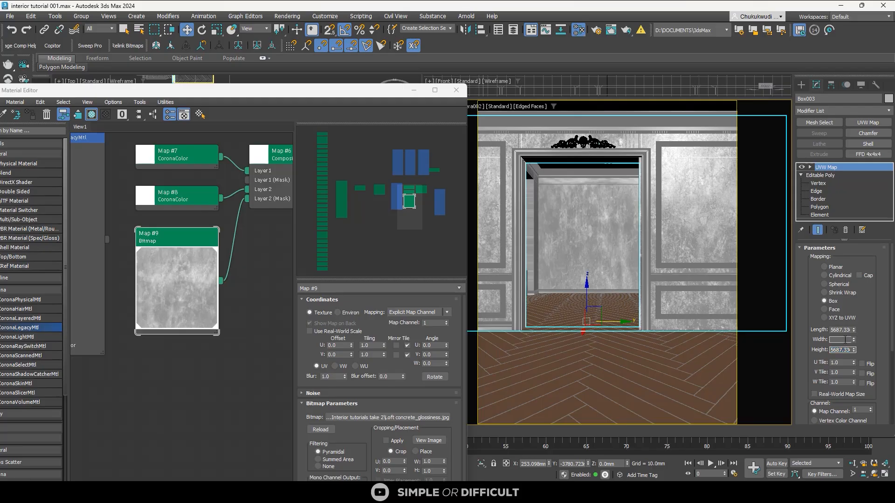
pyautogui.rightClick(845, 340)
pyautogui.click(765, 82)
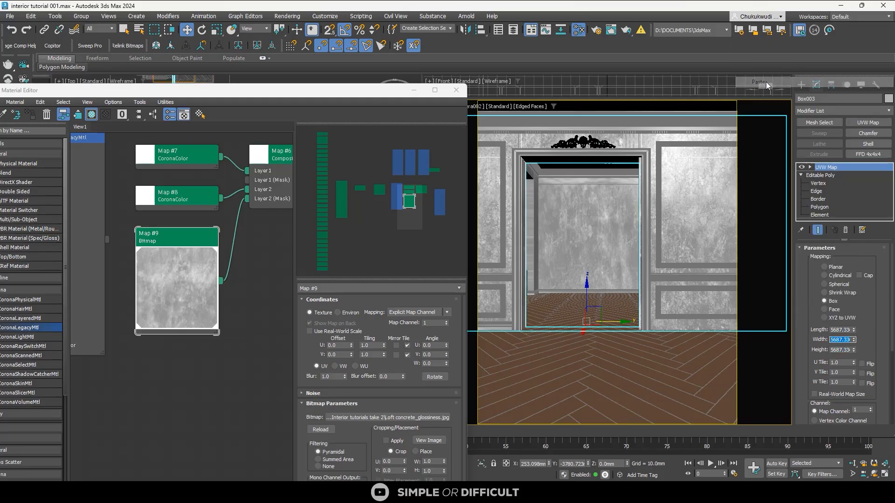
# Copy the front wall's UVW Map modifier and paste it onto the back wall seen through the doorway
pyautogui.click(620, 203)
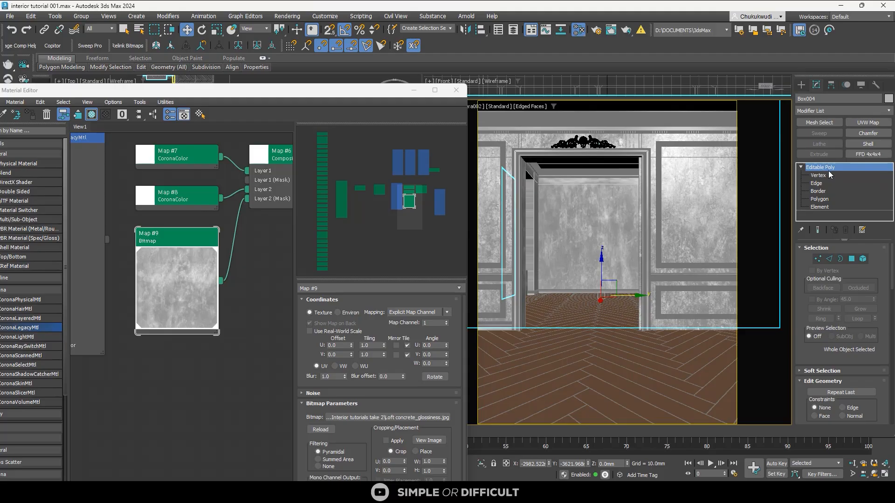
pyautogui.click(722, 166)
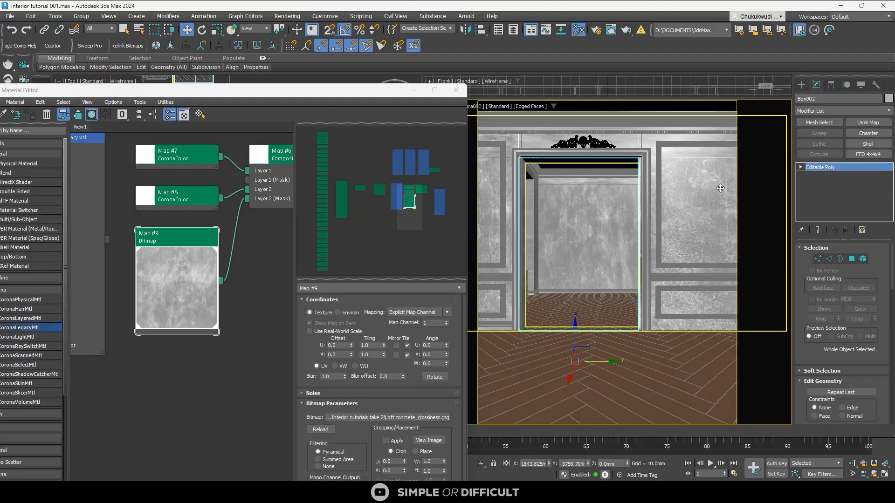
pyautogui.click(706, 201)
pyautogui.rightClick(833, 165)
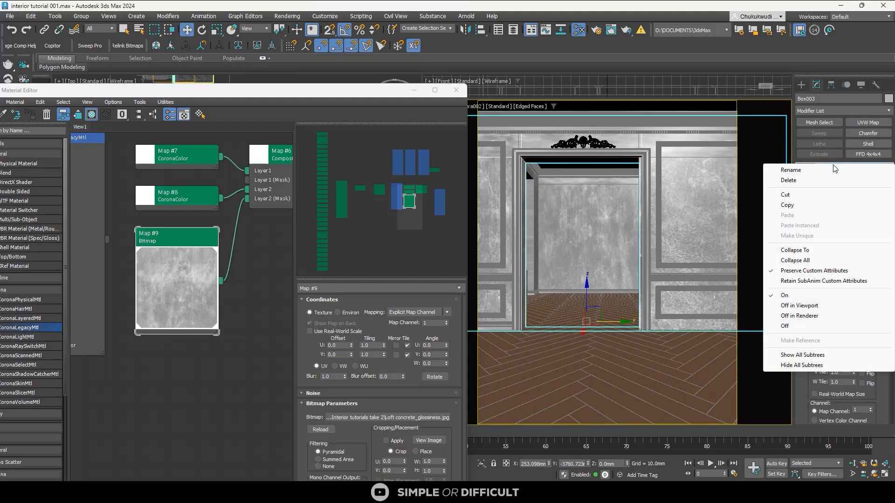
pyautogui.click(630, 201)
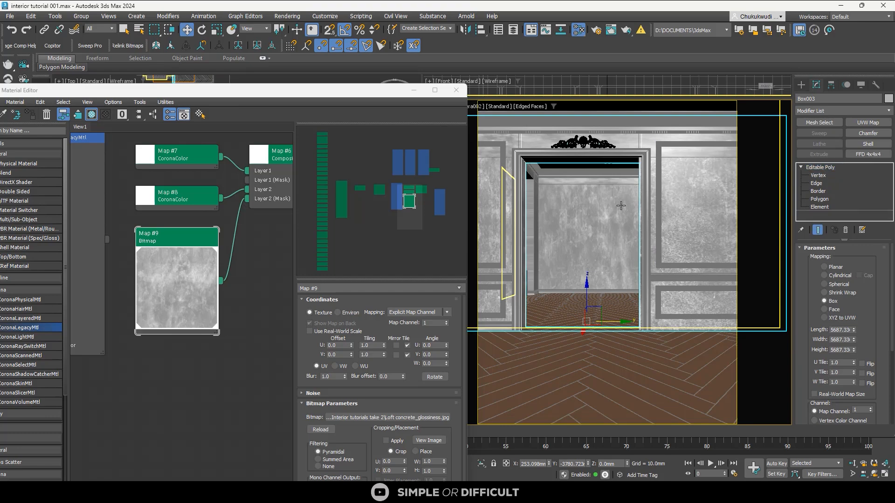
pyautogui.rightClick(822, 173)
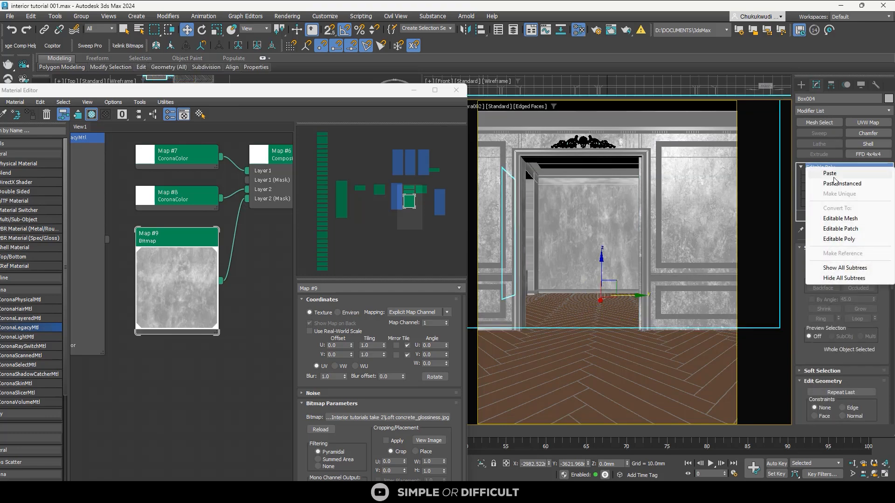
pyautogui.click(835, 175)
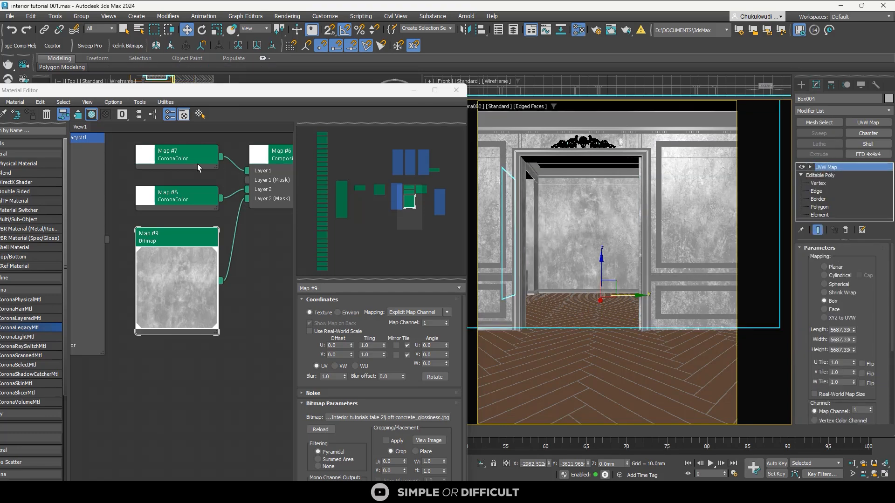
# Set the solid color of the Layer 1 CoronaColor map to a light grey with value 200
pyautogui.click(192, 152)
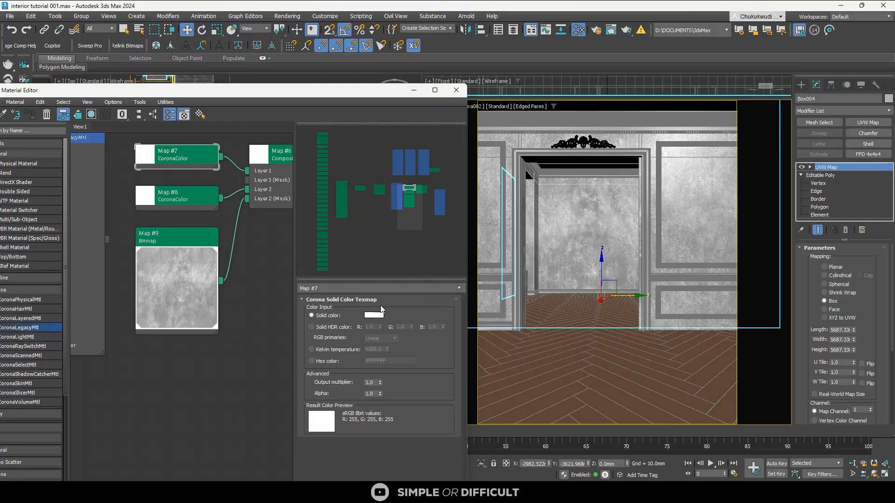
pyautogui.click(377, 315)
pyautogui.click(370, 224)
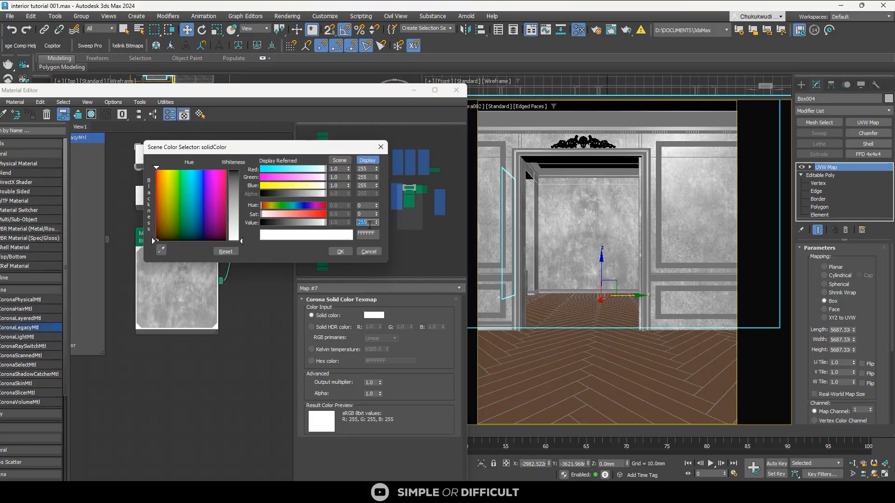
pyautogui.write('200')
pyautogui.press('Return')
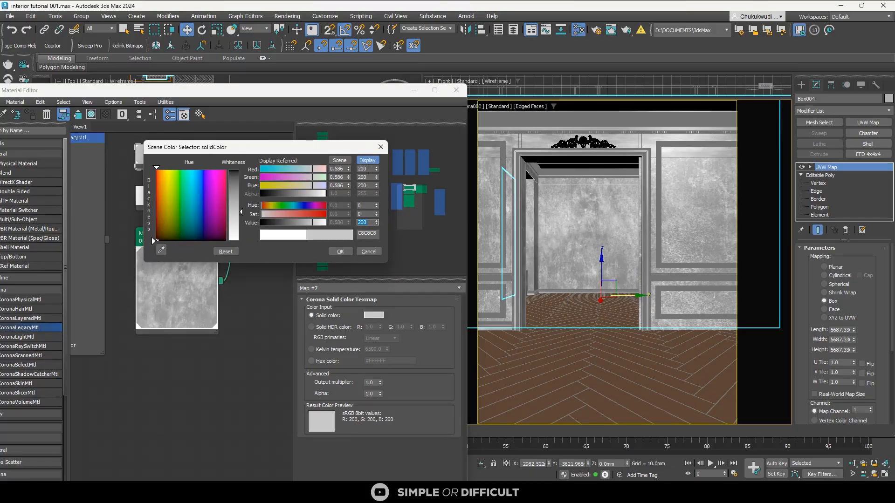
pyautogui.click(338, 251)
# Set the solid color of the Layer 2 CoronaColor map to a darker grey with value 150
pyautogui.doubleClick(167, 201)
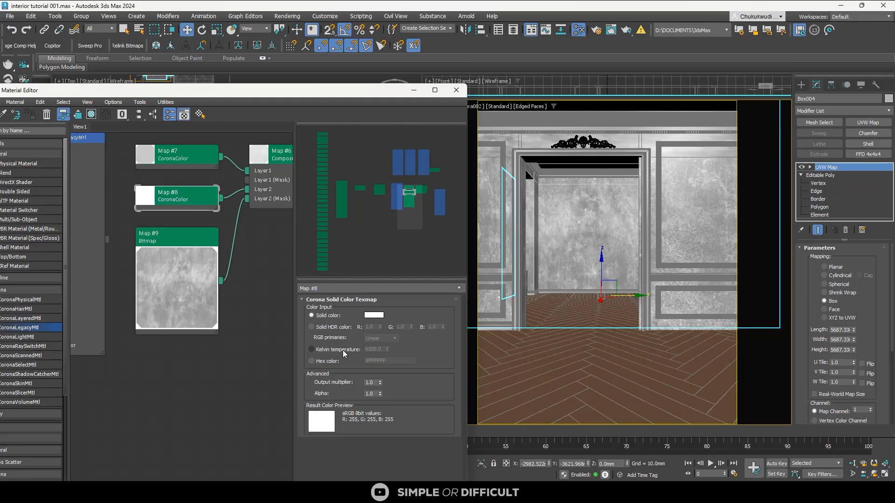
pyautogui.click(374, 316)
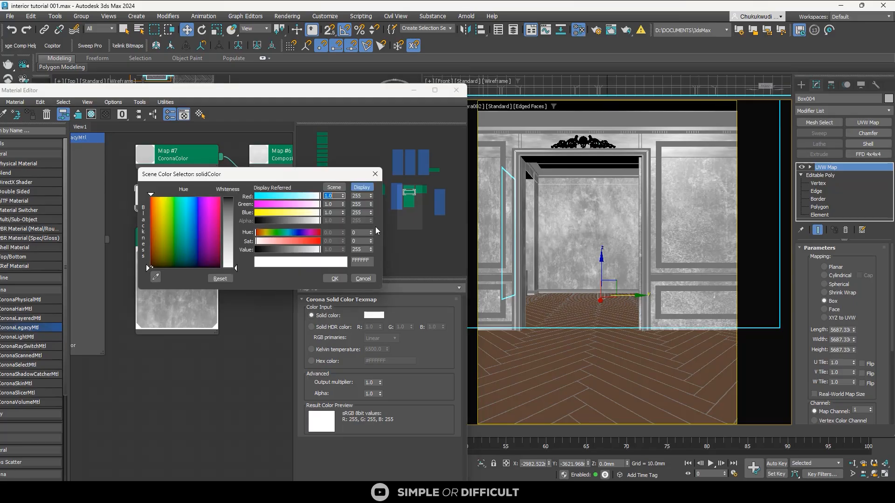
pyautogui.doubleClick(359, 250)
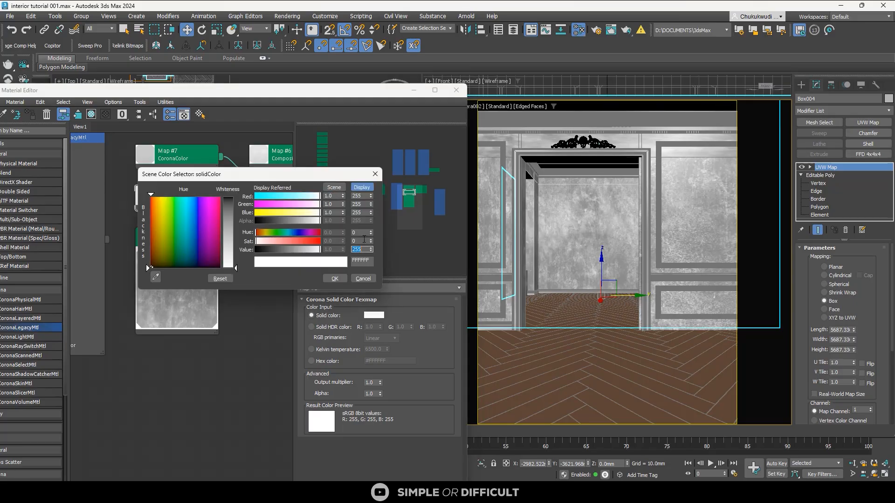
pyautogui.press('Return')
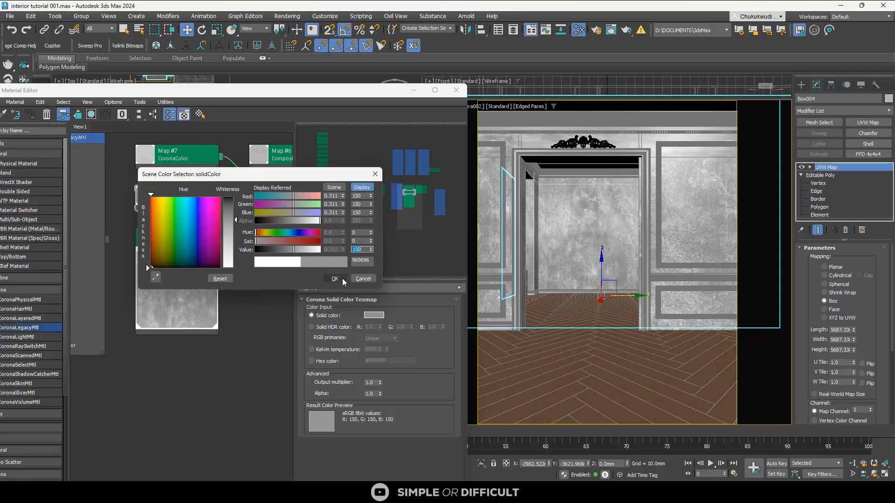
pyautogui.click(335, 278)
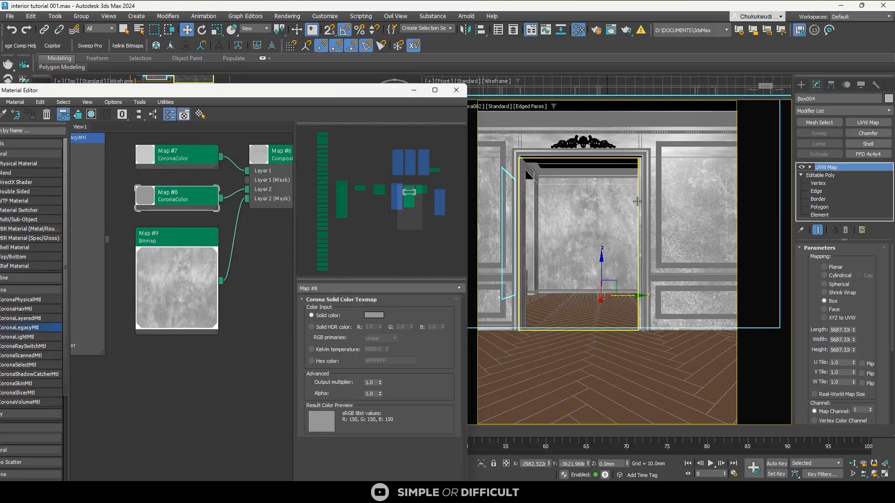
# Select the cornice molding group beyond the doorway and display it close up in the orthographic viewport with Default Shading, moving the material editor clear
pyautogui.click(620, 191)
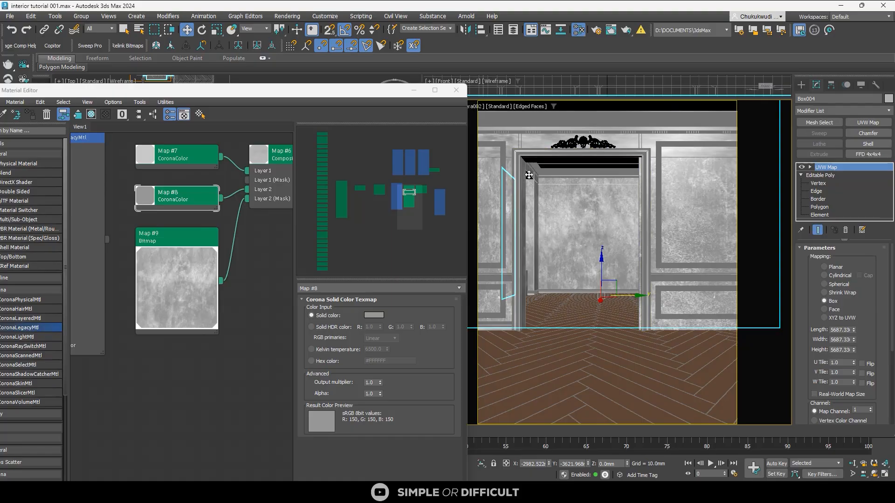
pyautogui.click(554, 172)
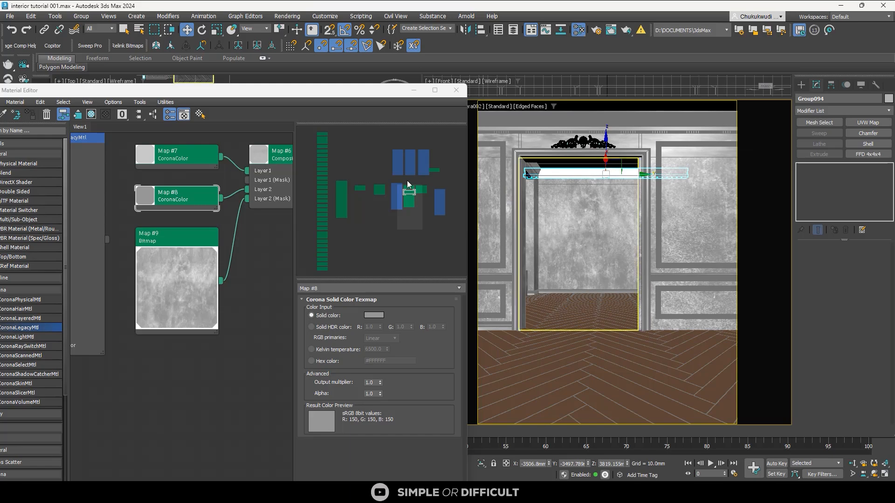
pyautogui.moveTo(382, 90); pyautogui.dragTo(518, 399)
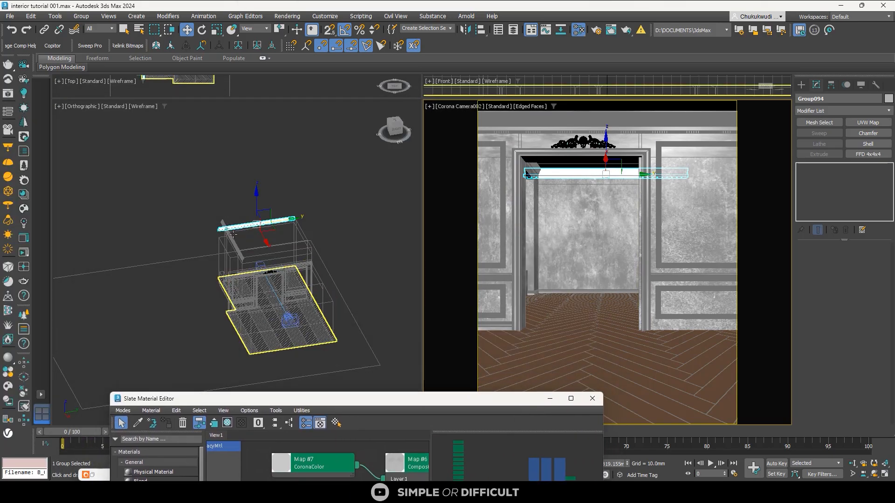
pyautogui.scroll(10, 233, 234)
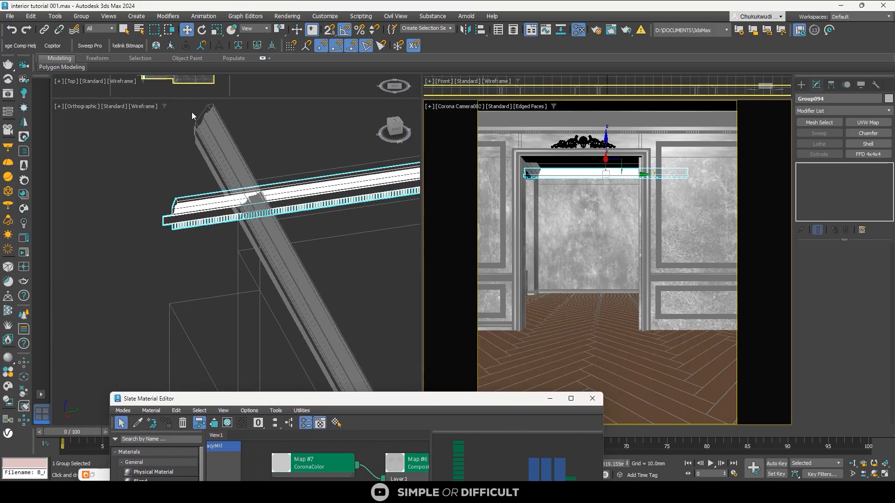
pyautogui.click(144, 106)
pyautogui.click(205, 116)
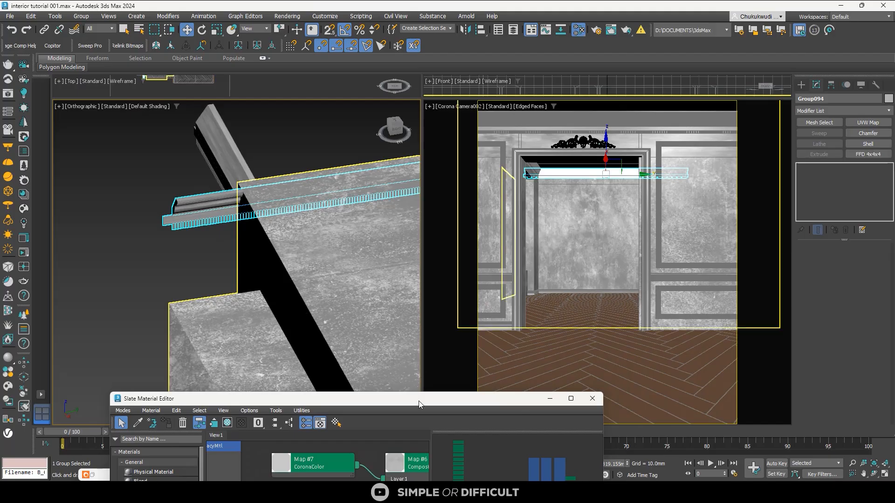
pyautogui.moveTo(397, 405); pyautogui.dragTo(605, 379)
pyautogui.scroll(10, 185, 201)
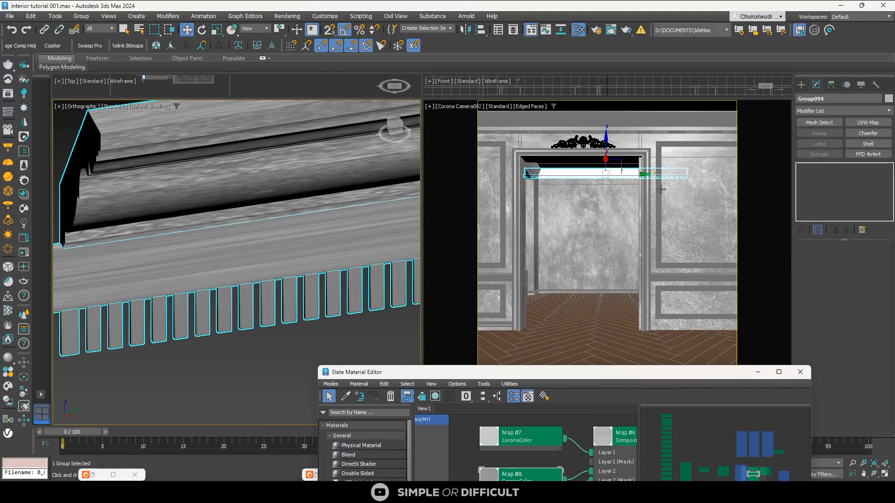
# Paste the copied UVW Map modifier onto the back cornice group beyond the doorway and the adjoining side cornice group
pyautogui.rightClick(827, 176)
pyautogui.click(801, 234)
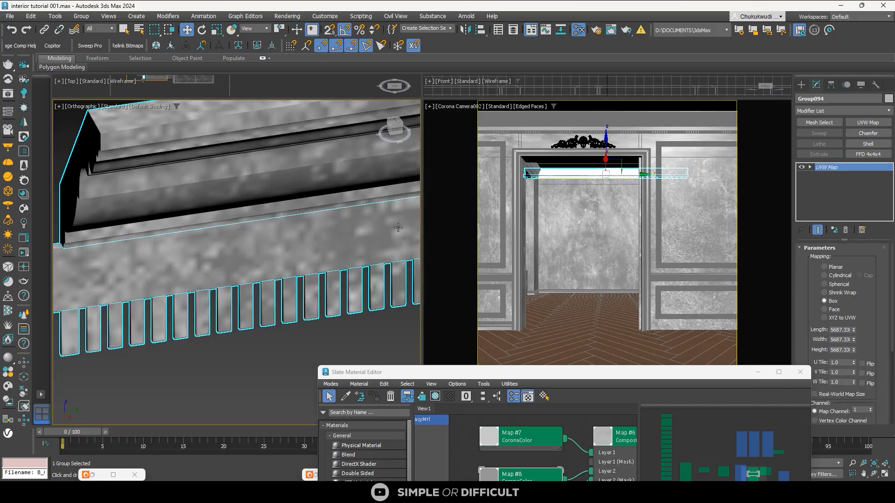
pyautogui.scroll(-6, 284, 235)
pyautogui.scroll(-8, 314, 197)
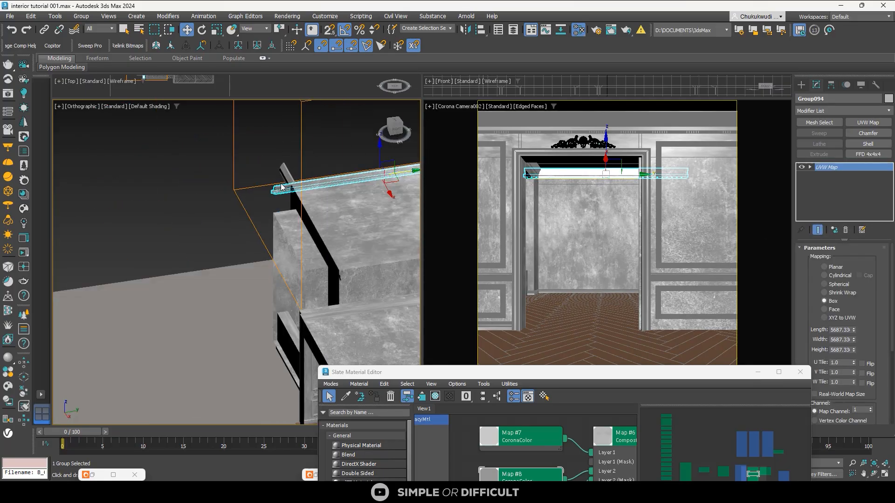
pyautogui.scroll(6, 281, 173)
pyautogui.click(299, 174)
pyautogui.rightClick(828, 176)
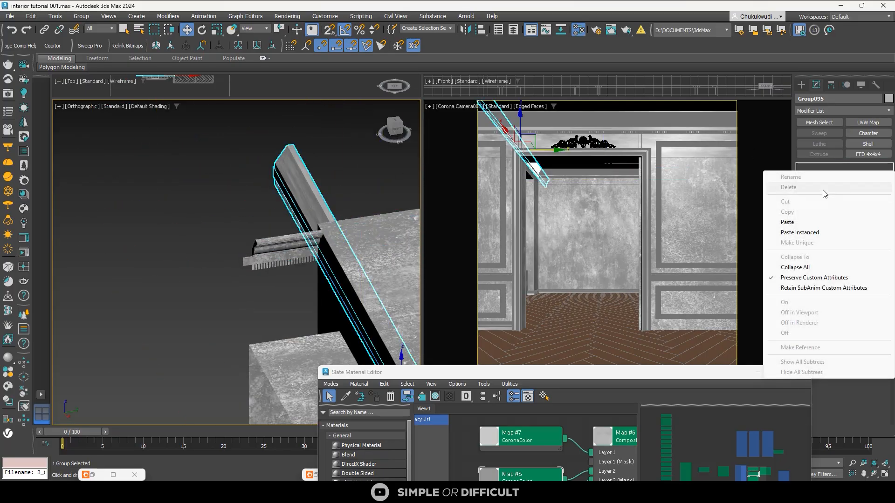
pyautogui.click(802, 225)
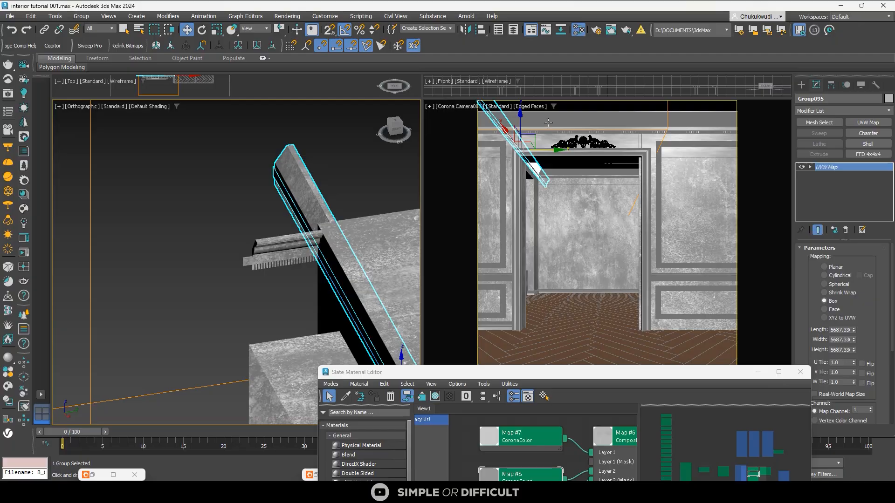
# Paste the UVW Map modifier onto the front wall's cornice group above the doorway
pyautogui.click(548, 122)
pyautogui.rightClick(828, 176)
pyautogui.click(786, 227)
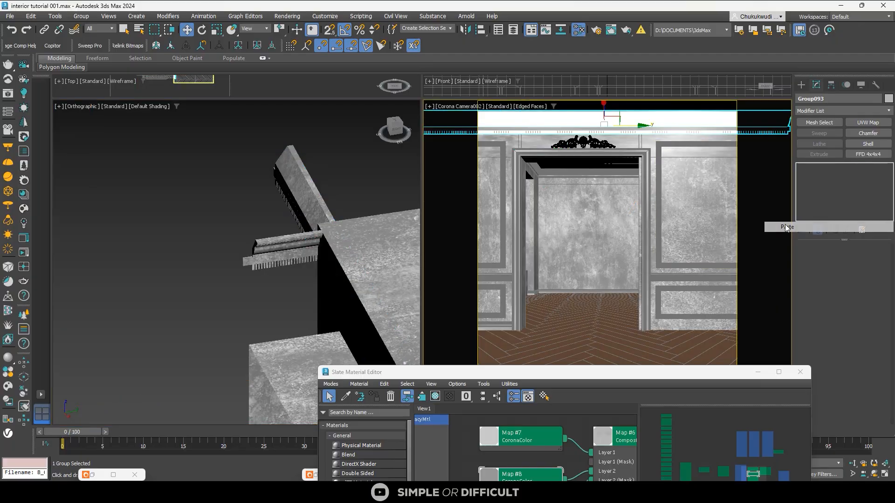
# Try the copied UVW Map modifier on the carved ornament above the doorway, then remove it from that group
pyautogui.click(583, 141)
pyautogui.rightClick(828, 194)
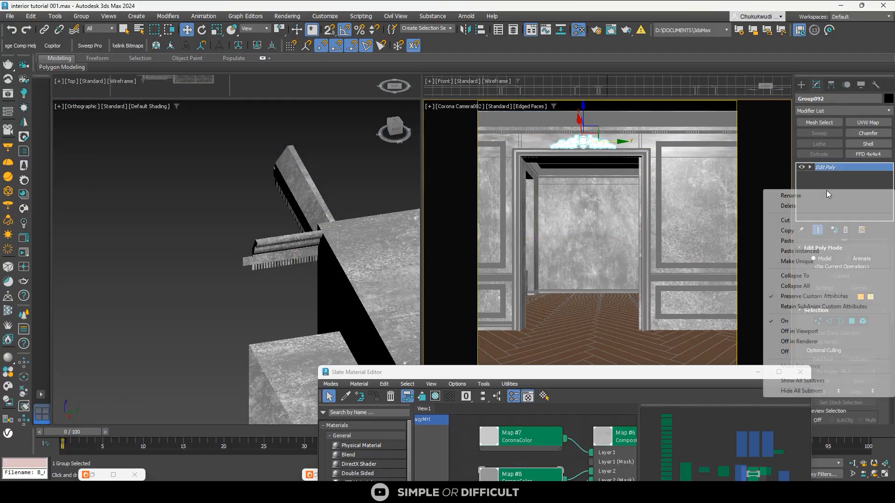
pyautogui.click(793, 242)
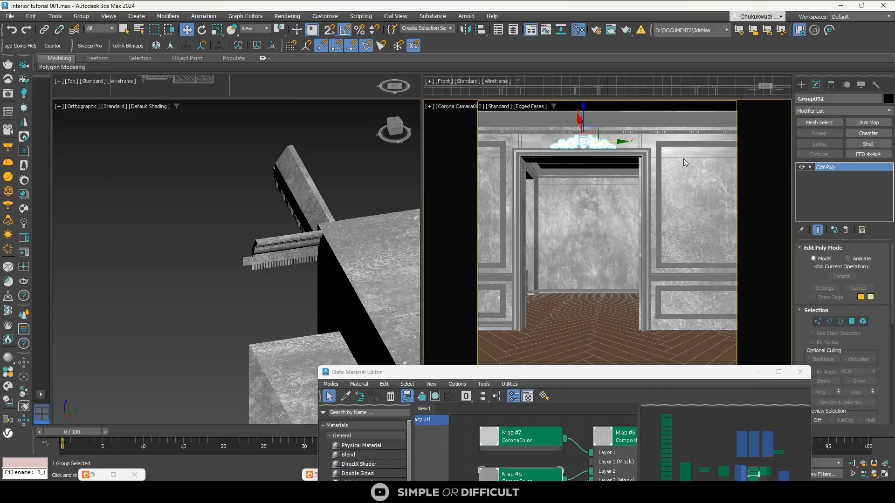
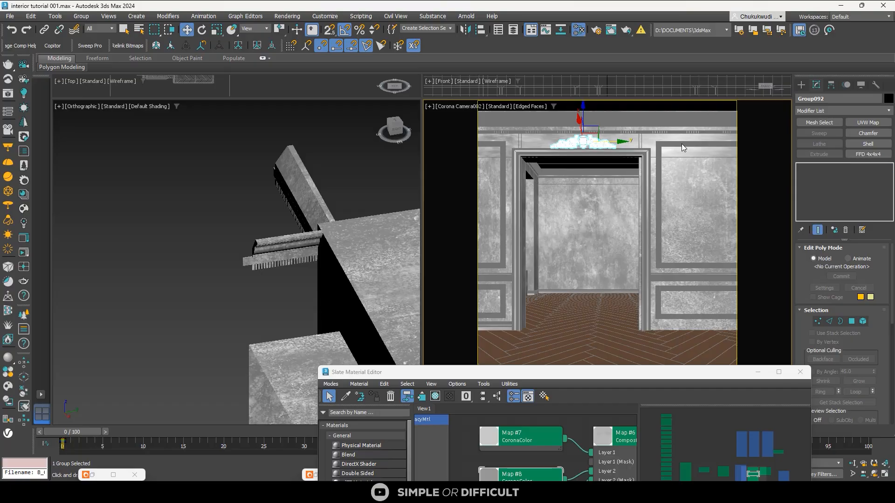
pyautogui.hotkey('ctrl', 'z')
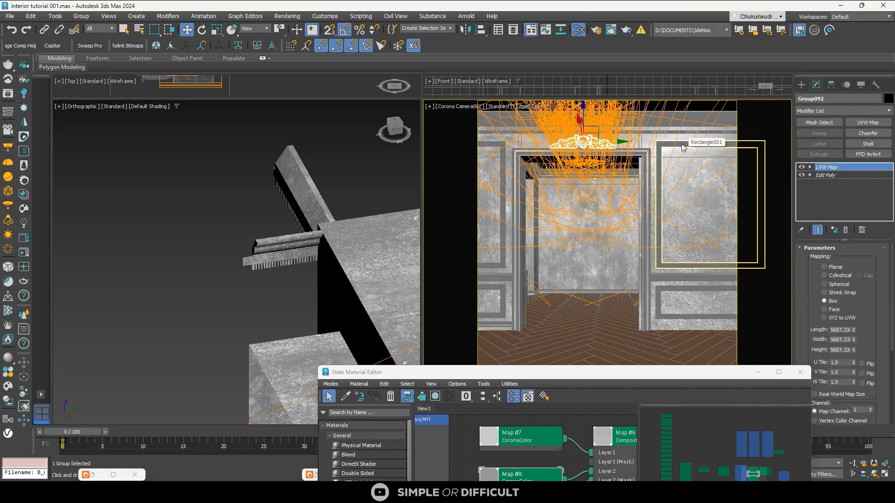
pyautogui.click(846, 229)
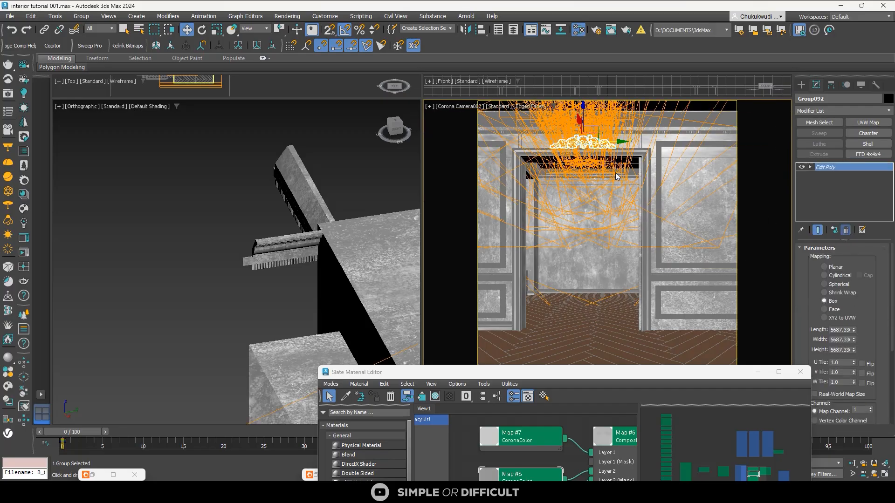
# Paste the UVW Map modifier above Sweep on the two upper wall panel frames flanking the doorway
pyautogui.click(662, 145)
pyautogui.rightClick(845, 169)
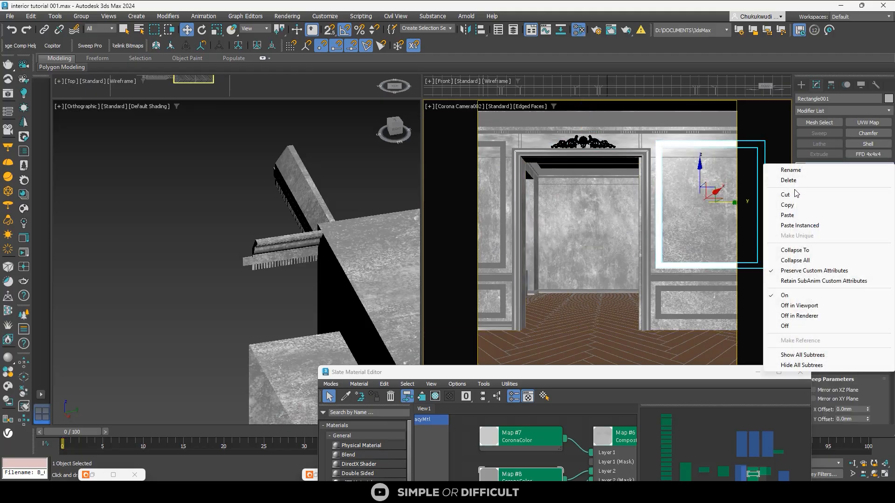
pyautogui.click(793, 215)
pyautogui.click(503, 144)
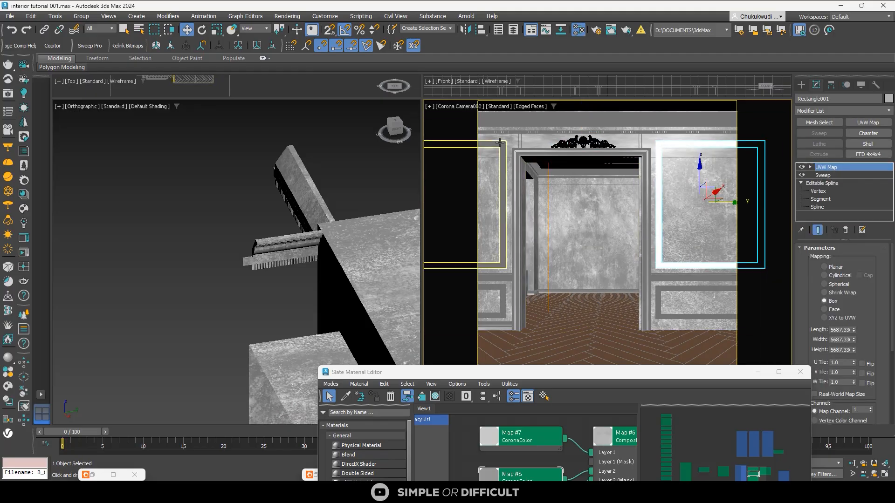
pyautogui.rightClick(826, 167)
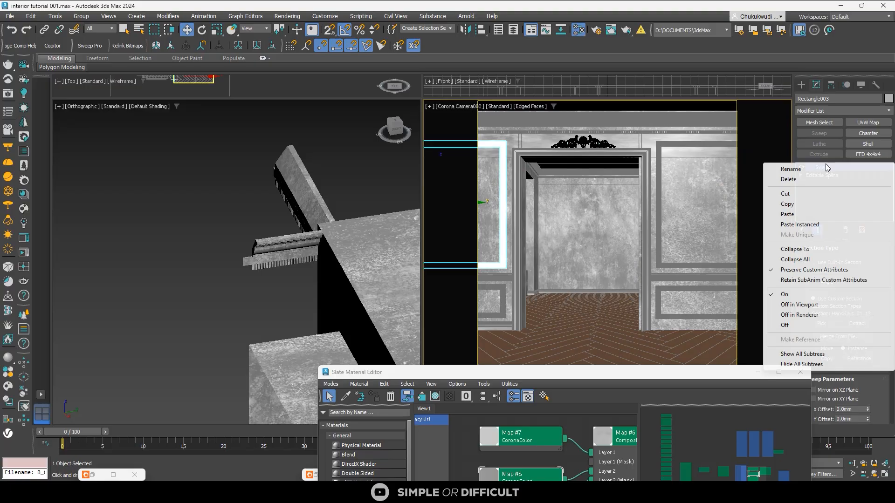
pyautogui.click(792, 214)
pyautogui.click(779, 194)
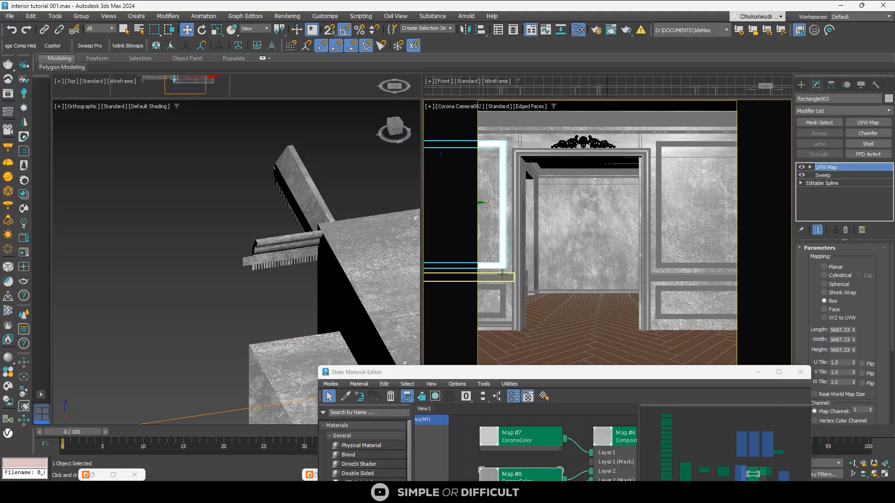
# Paste the UVW Map modifier above Sweep on the horizontal chair rail moldings on both sides of the doorway
pyautogui.rightClick(841, 195)
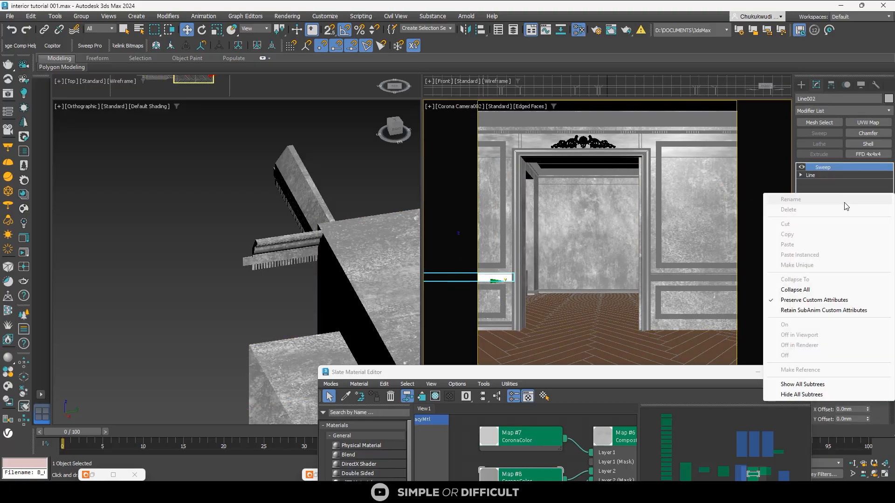
pyautogui.rightClick(824, 168)
pyautogui.click(793, 217)
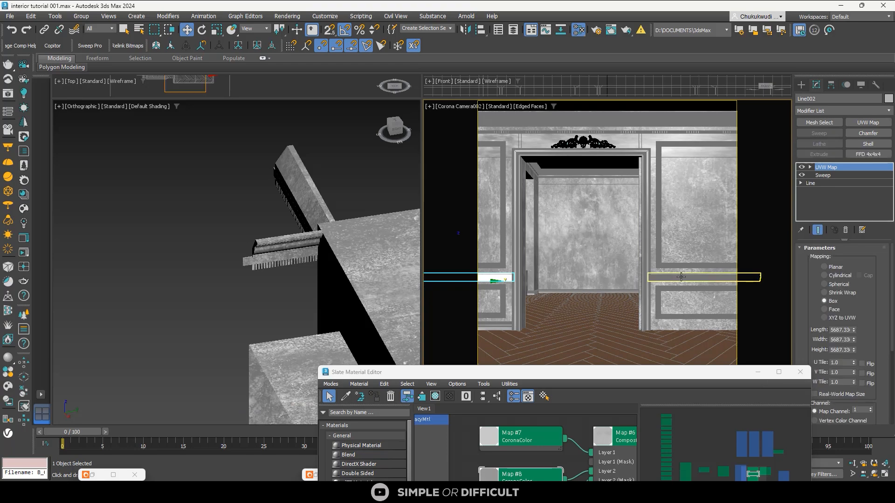
pyautogui.click(681, 277)
pyautogui.rightClick(822, 167)
pyautogui.click(792, 217)
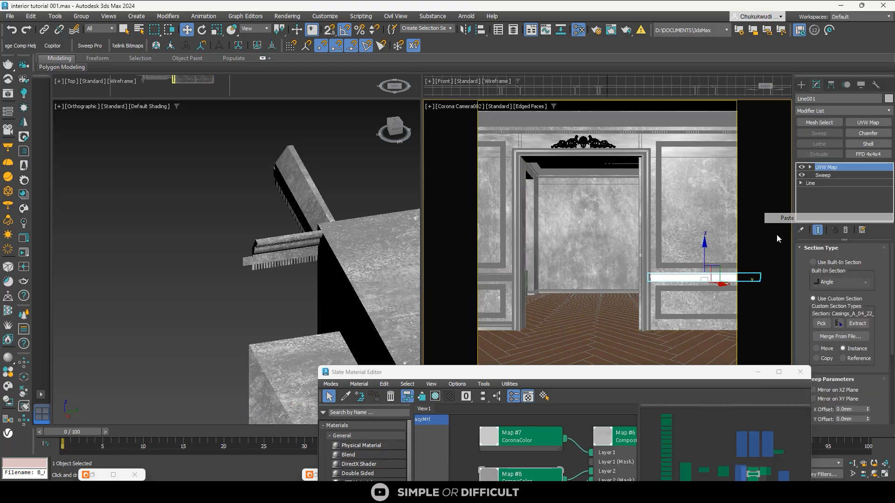
# Paste the UVW Map modifier above Sweep on the two lower wall panel frames flanking the doorway
pyautogui.click(672, 289)
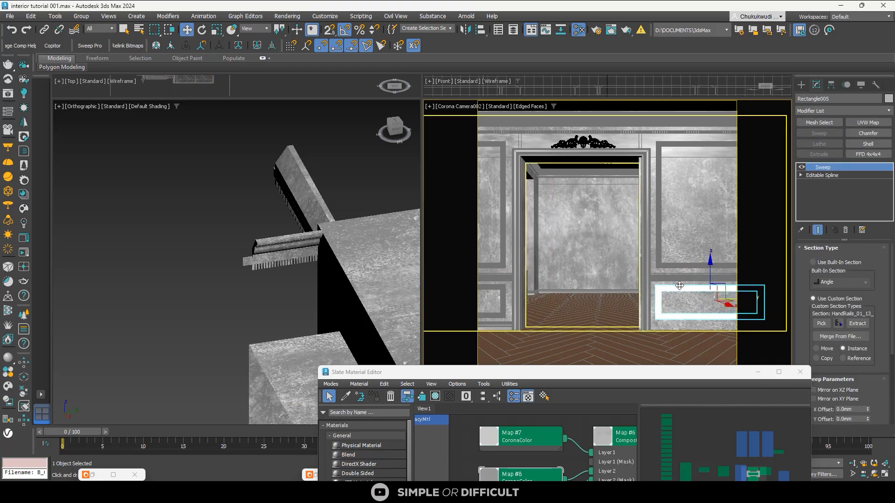
pyautogui.rightClick(823, 169)
pyautogui.click(792, 218)
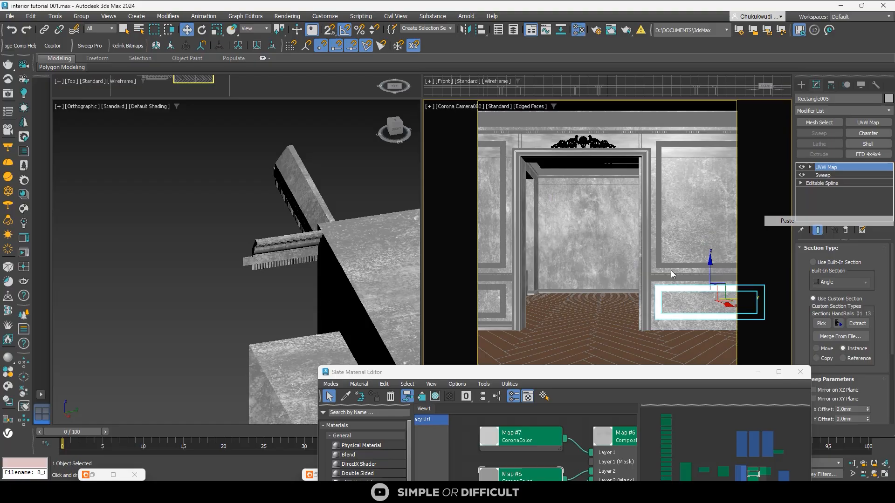
pyautogui.click(503, 289)
pyautogui.rightClick(843, 168)
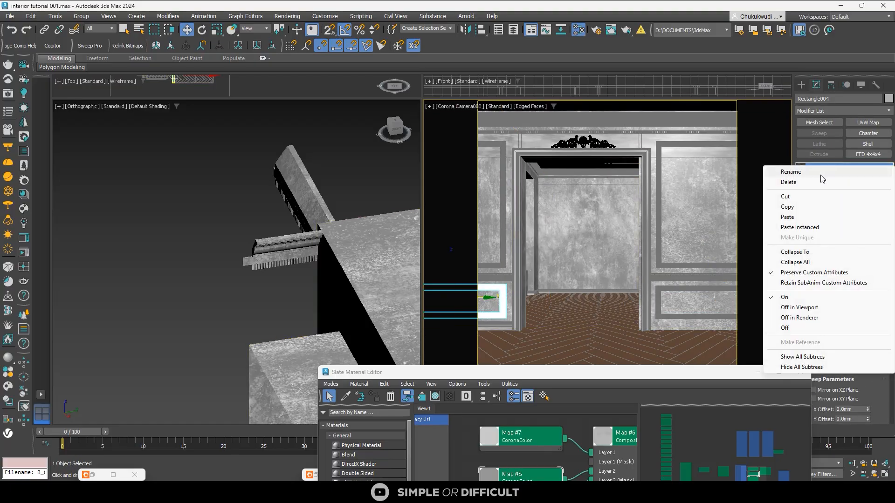
pyautogui.click(792, 218)
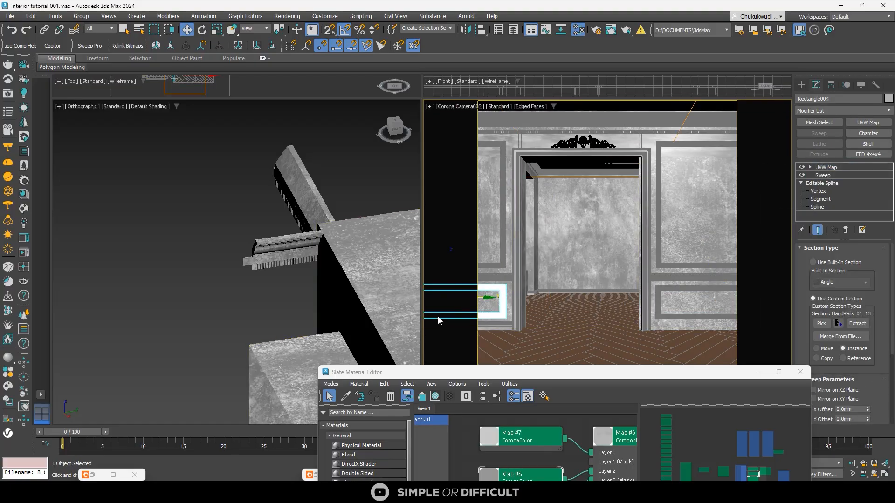
# Paste the UVW Map modifier onto the front wall's left baseboard and the baseboard of the room beyond the doorway
pyautogui.click(487, 326)
pyautogui.rightClick(816, 195)
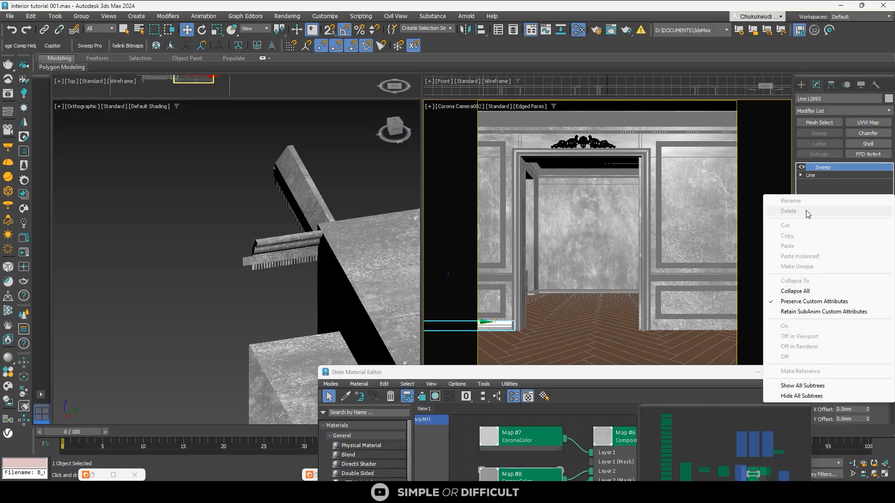
pyautogui.rightClick(823, 168)
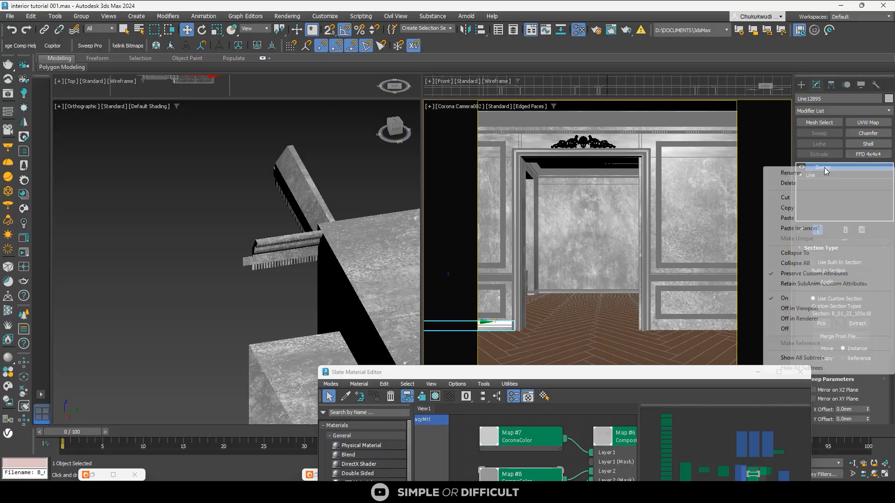
pyautogui.click(792, 217)
pyautogui.click(540, 294)
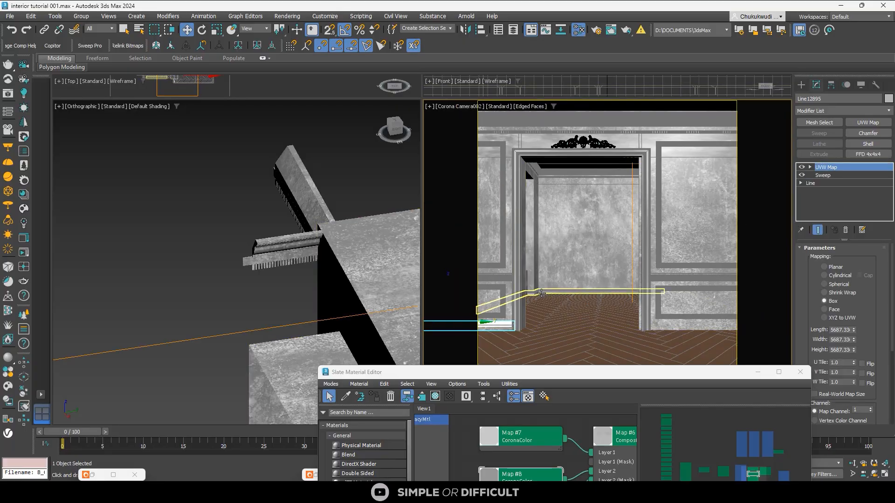
pyautogui.rightClick(834, 173)
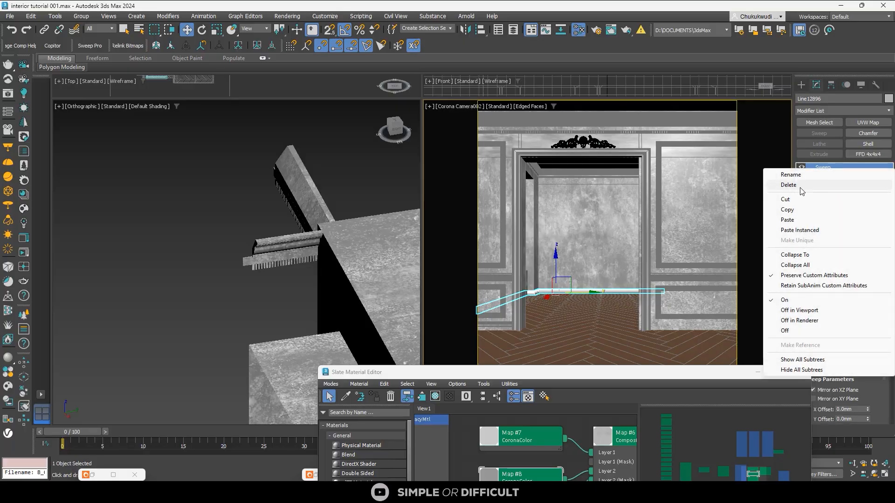
pyautogui.click(793, 220)
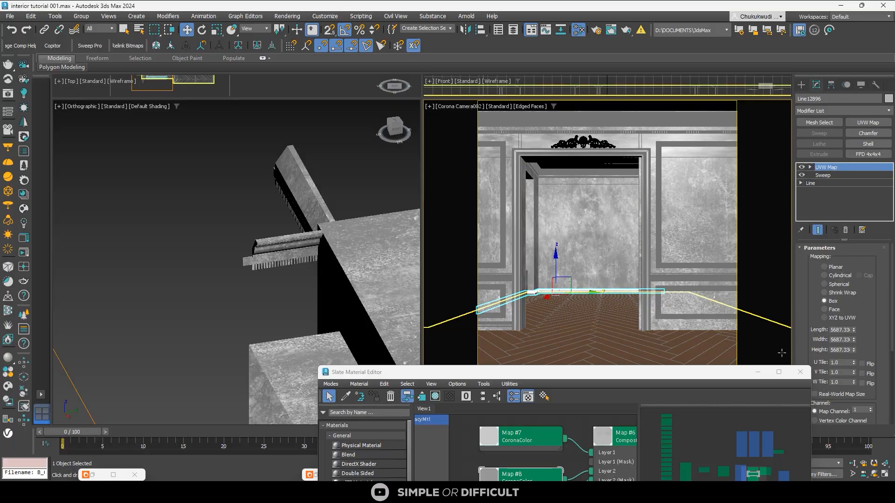
# Start an interactive Corona render of the Corona Camera002 view and show it in the frame buffer
pyautogui.click(199, 230)
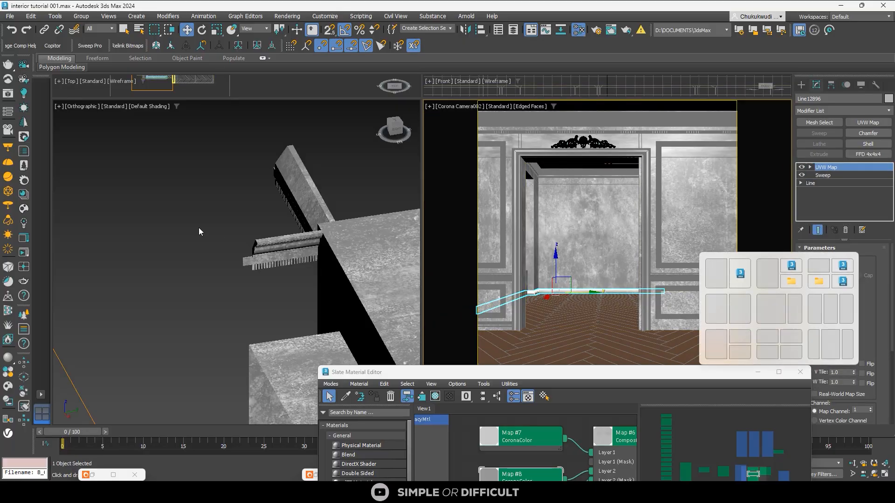
pyautogui.click(24, 238)
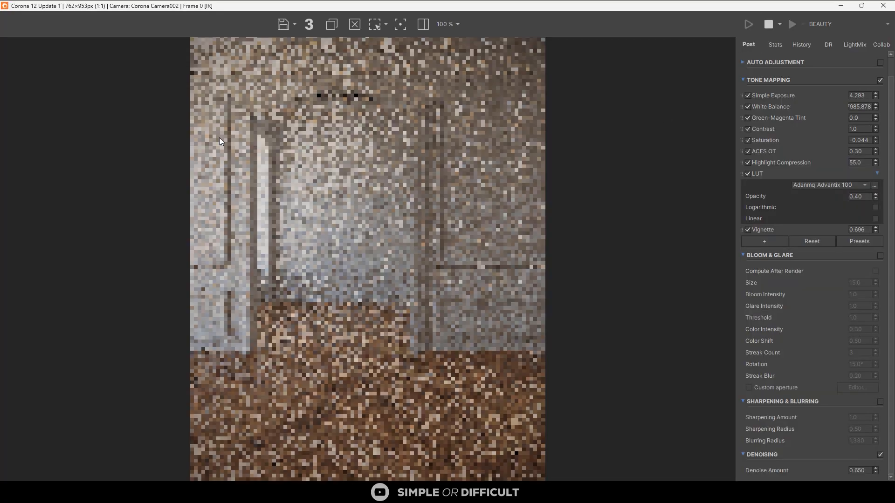
pyautogui.scroll(1, 222, 115)
pyautogui.scroll(-1, 319, 119)
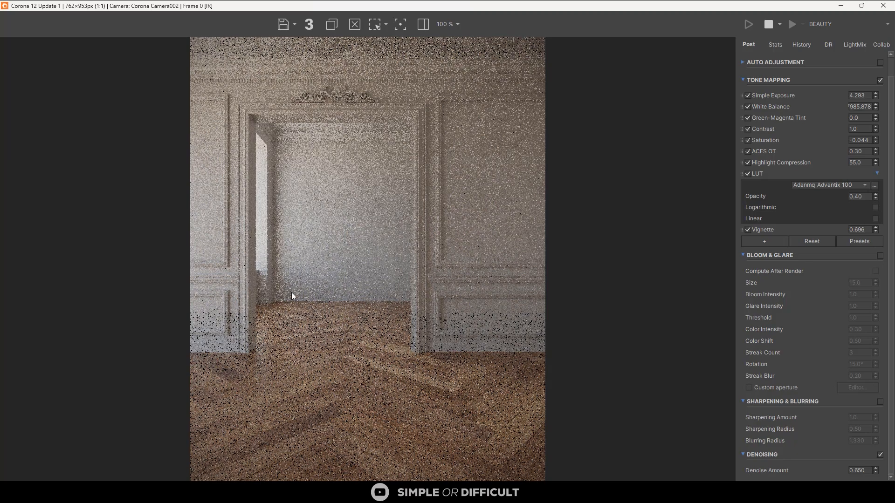
pyautogui.scroll(2, 292, 293)
pyautogui.scroll(-2, 348, 256)
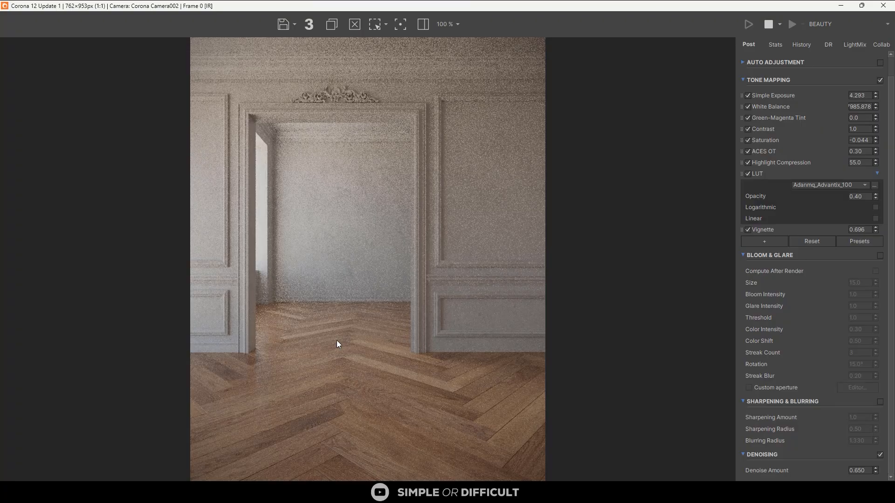
# Examine the wall texture and moldings around the doorway in the interactive render, both close up and in full
pyautogui.scroll(4, 360, 184)
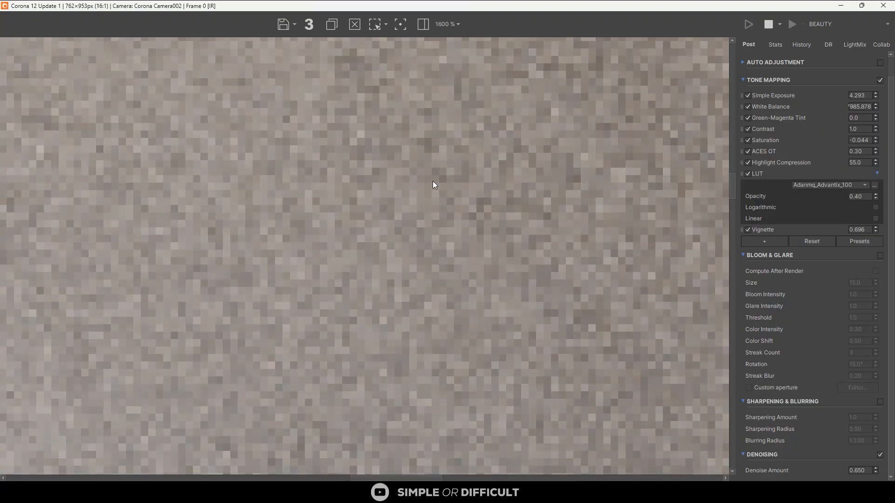
pyautogui.scroll(-1, 432, 181)
pyautogui.scroll(-3, 438, 177)
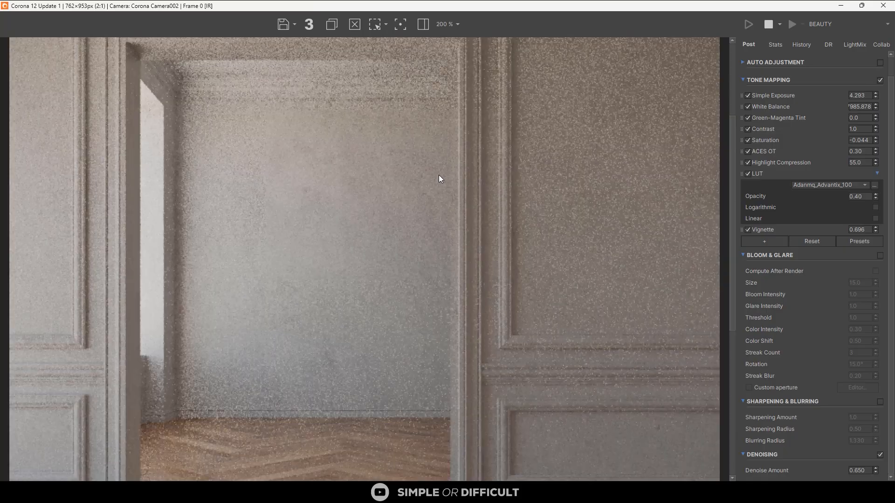
pyautogui.scroll(2, 249, 125)
pyautogui.scroll(-2, 340, 136)
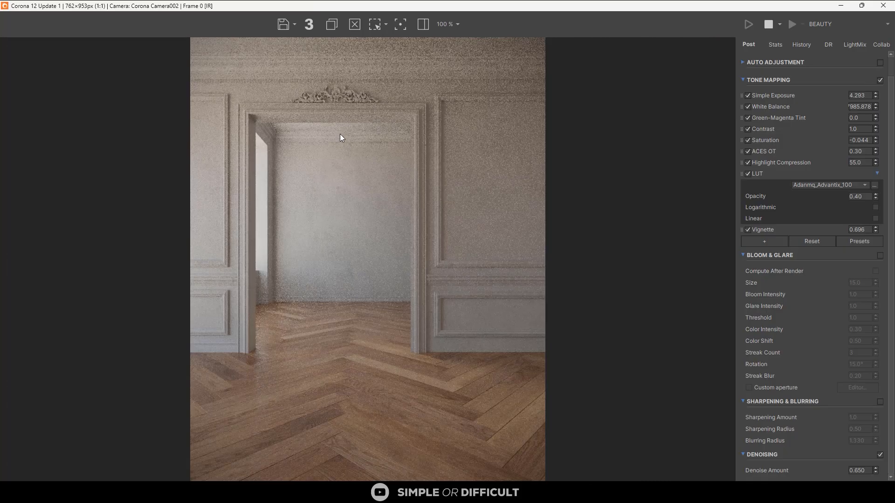
pyautogui.scroll(2, 340, 136)
pyautogui.scroll(1, 224, 117)
pyautogui.scroll(-2, 226, 151)
pyautogui.scroll(1, 256, 61)
pyautogui.scroll(-2, 298, 82)
pyautogui.scroll(1, 326, 112)
# Move the frame buffer aside to uncover the camera viewport and select the target of Corona Camera002
pyautogui.moveTo(513, 7); pyautogui.dragTo(251, 23)
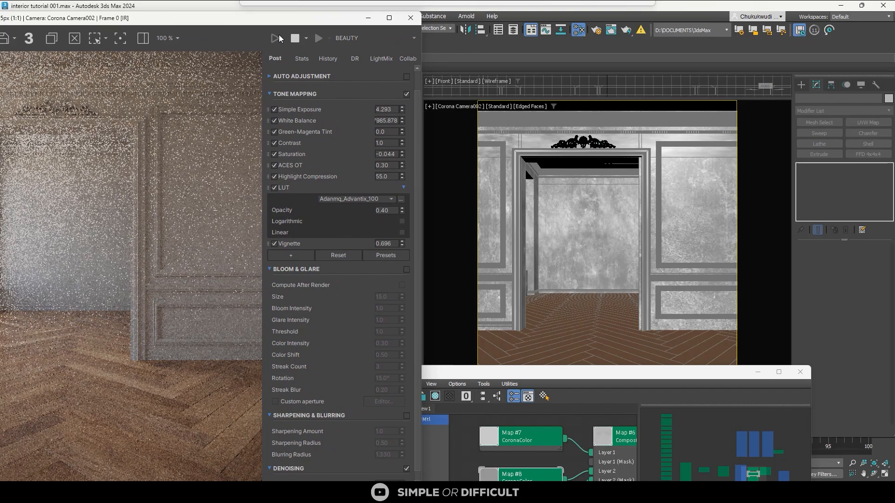
pyautogui.click(464, 108)
pyautogui.click(493, 293)
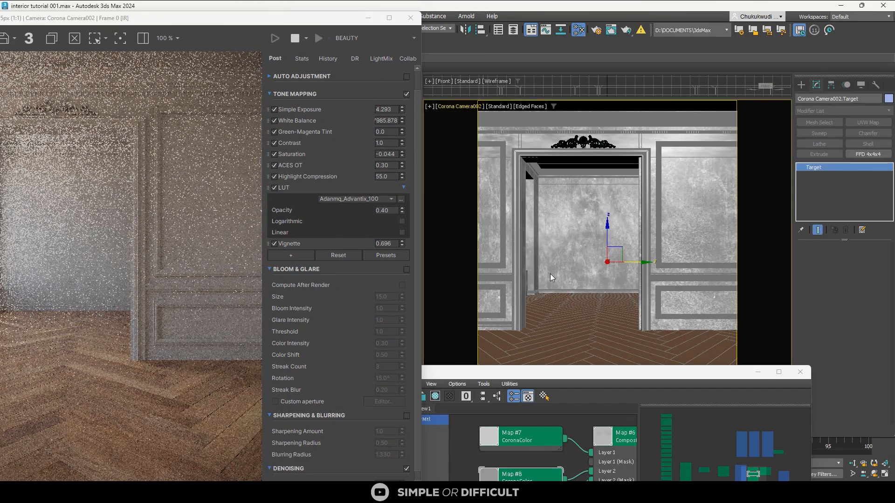
# Try raising the target of Corona Camera002 slightly, check the framing in the interactive render, and undo the move
pyautogui.moveTo(607, 238); pyautogui.dragTo(607, 231)
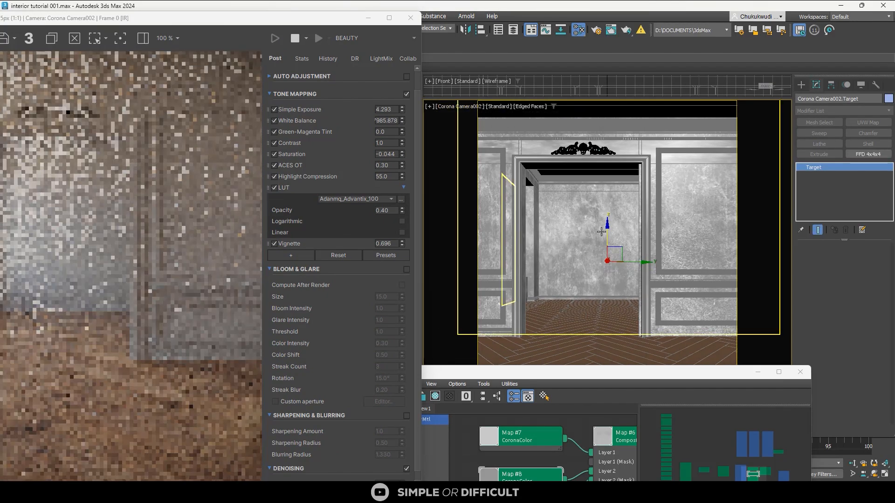
pyautogui.click(389, 18)
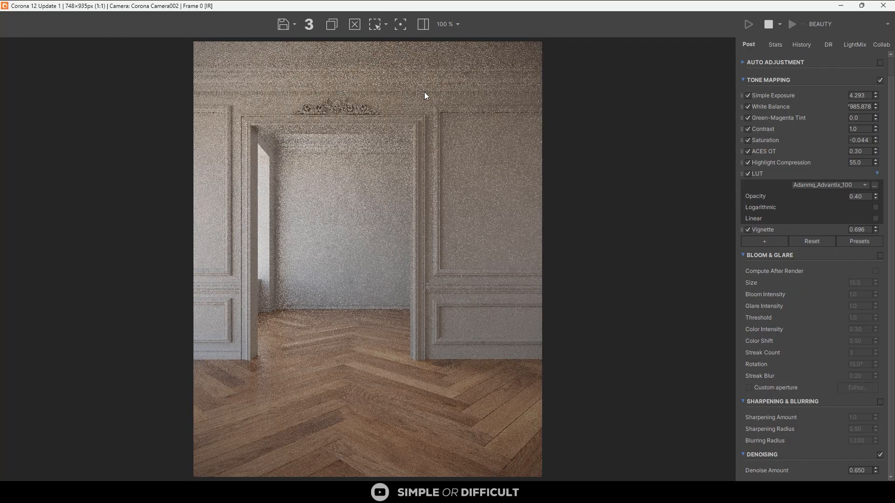
pyautogui.moveTo(635, 6); pyautogui.dragTo(762, 68)
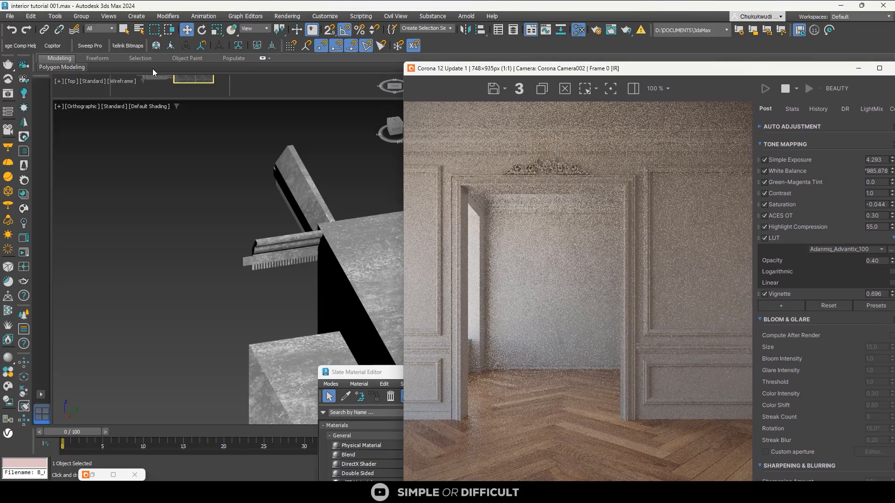
pyautogui.click(12, 30)
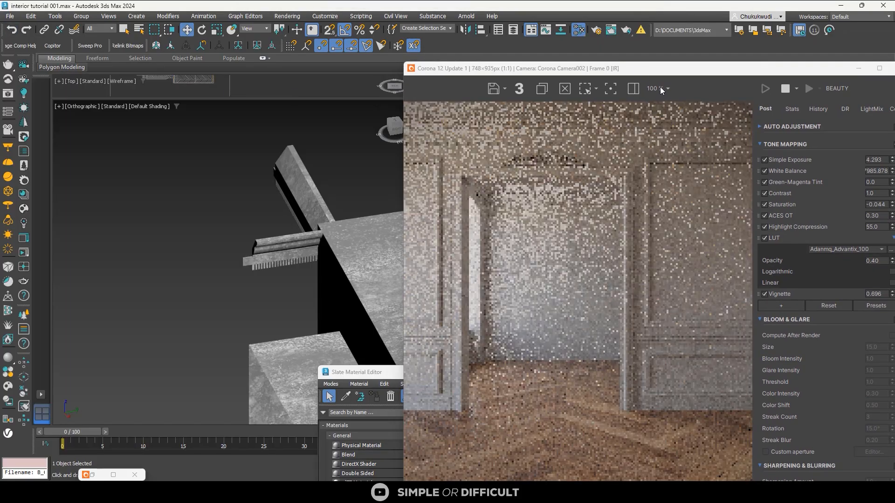
# Uncover the camera viewport and select the crown molding groups of the front room and the room beyond the doorway
pyautogui.moveTo(648, 69); pyautogui.dragTo(235, 32)
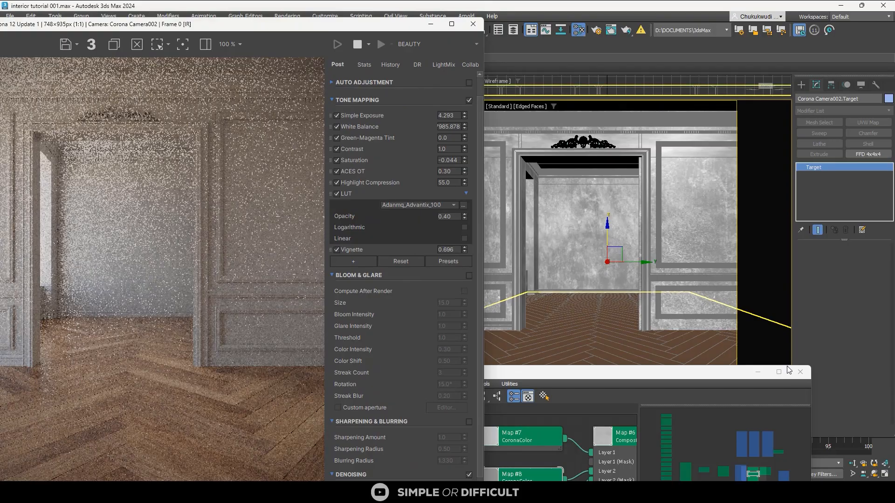
pyautogui.click(800, 372)
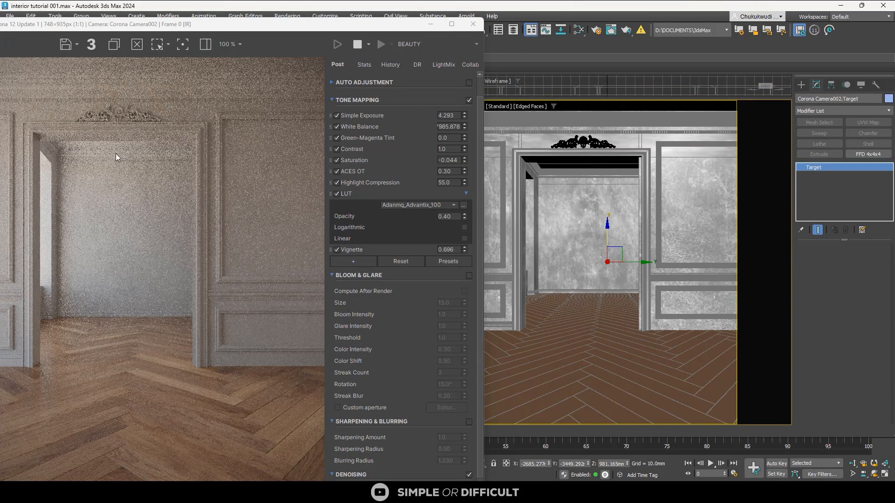
pyautogui.click(582, 127)
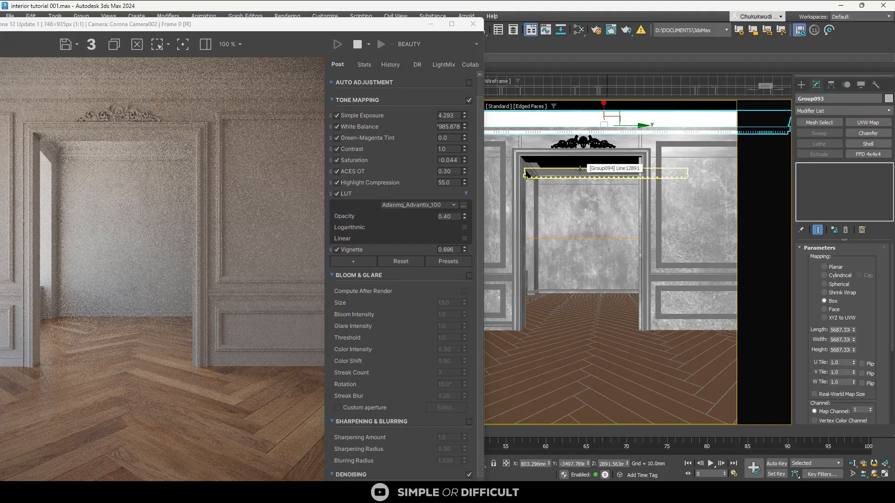
pyautogui.keyDown('ctrl'); pyautogui.click(526, 167); pyautogui.keyUp('ctrl')
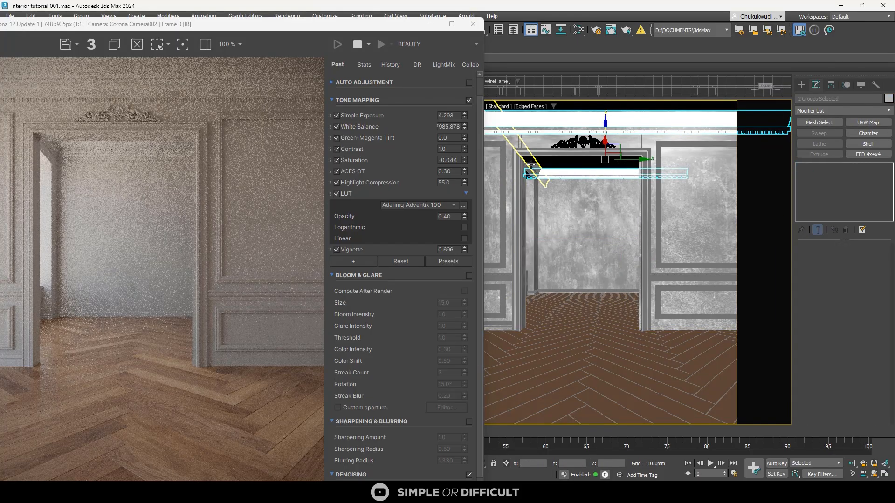
pyautogui.click(451, 23)
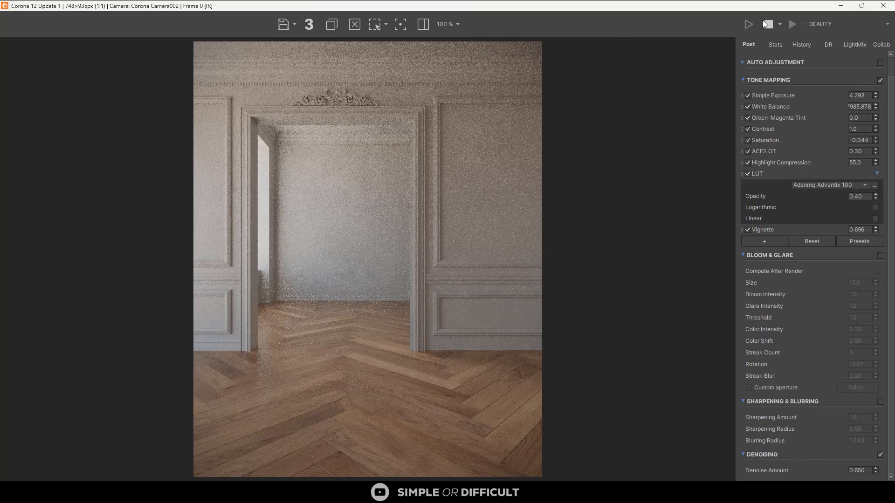
pyautogui.moveTo(753, 18); pyautogui.dragTo(536, 80)
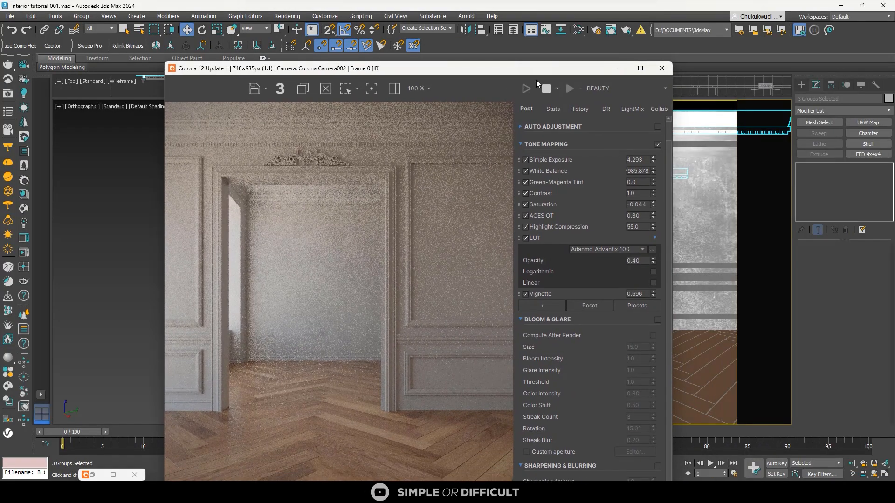
# Assign the plain light-grey Corona Legacy material, Material #25, from the Slate Material Editor to the selected crown moldings
pyautogui.click(581, 34)
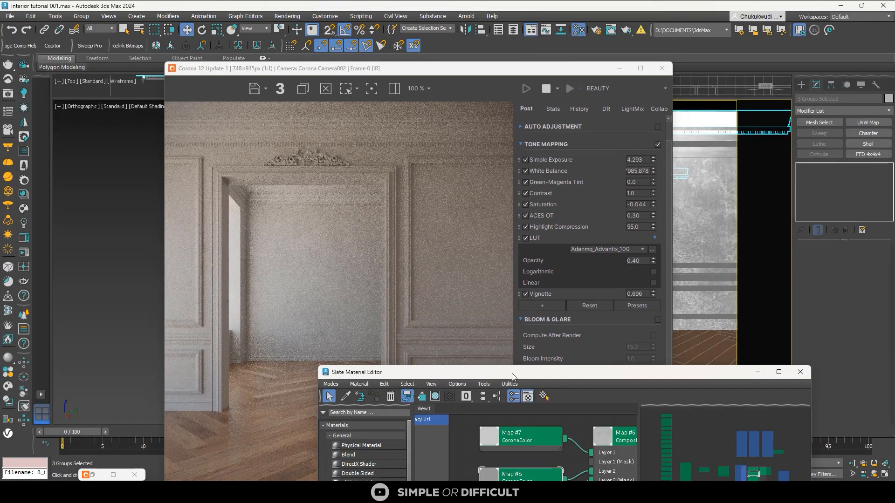
pyautogui.moveTo(588, 282); pyautogui.dragTo(577, 143)
pyautogui.scroll(-4, 499, 242)
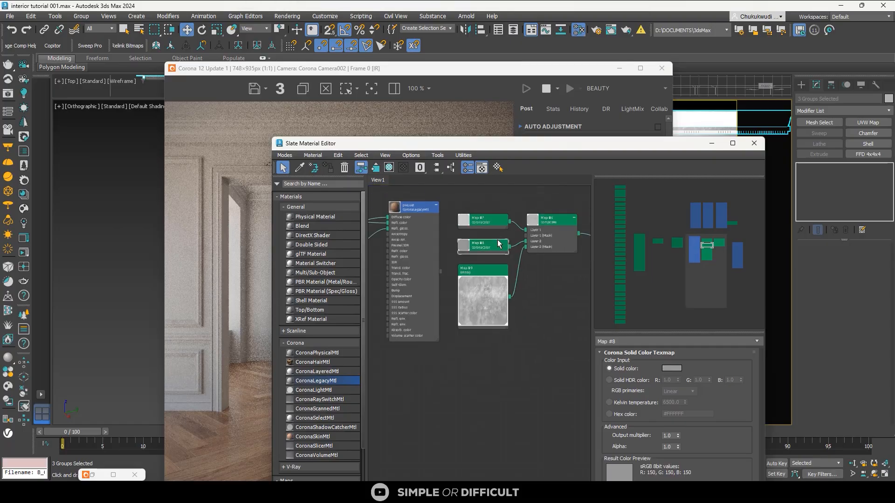
pyautogui.moveTo(503, 241); pyautogui.dragTo(460, 193, button='middle')
pyautogui.scroll(-4, 461, 195)
pyautogui.moveTo(462, 235); pyautogui.dragTo(473, 348, button='middle')
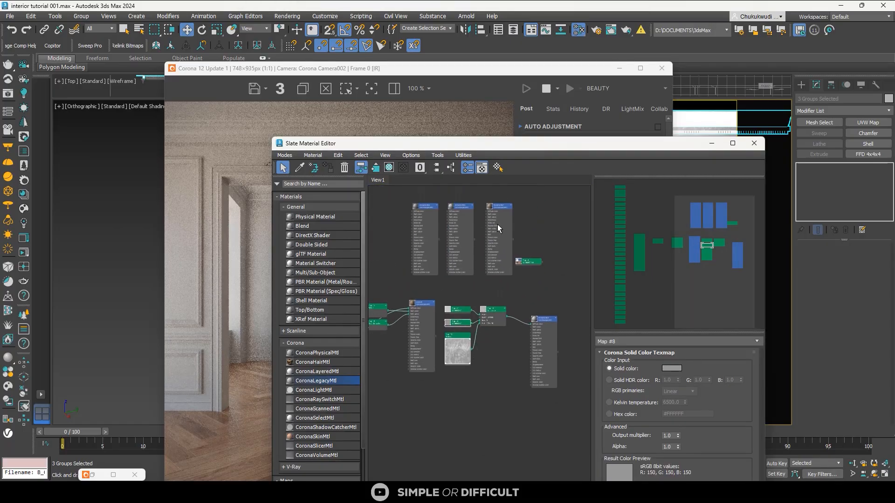
pyautogui.scroll(3, 457, 208)
pyautogui.click(457, 210)
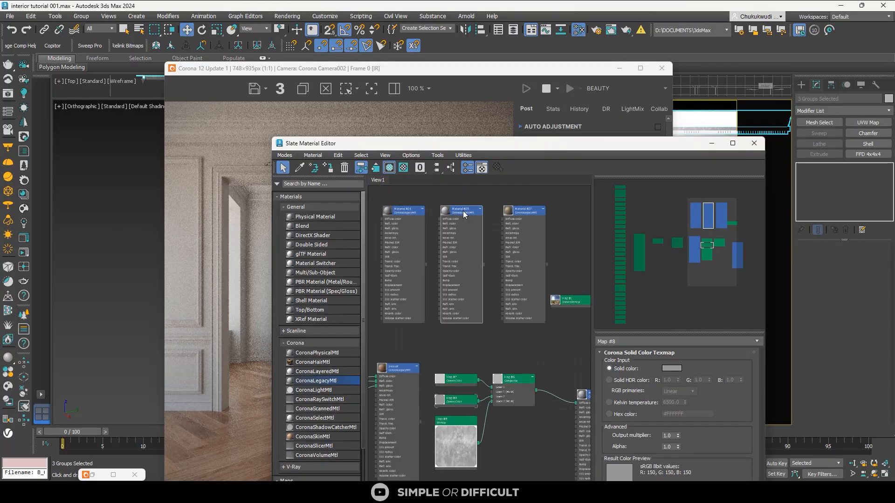
pyautogui.click(327, 167)
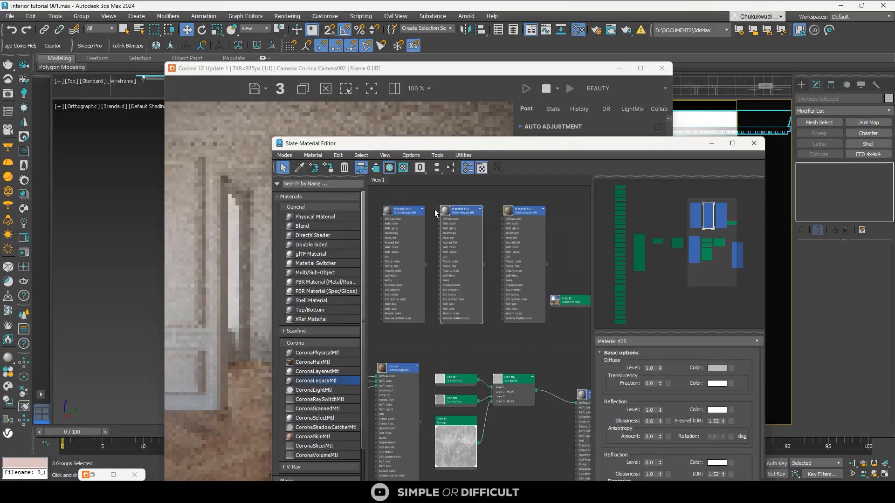
# Check the diffuse color of Material #25 and examine the crown moldings in the interactive render, close up and in full
pyautogui.click(716, 367)
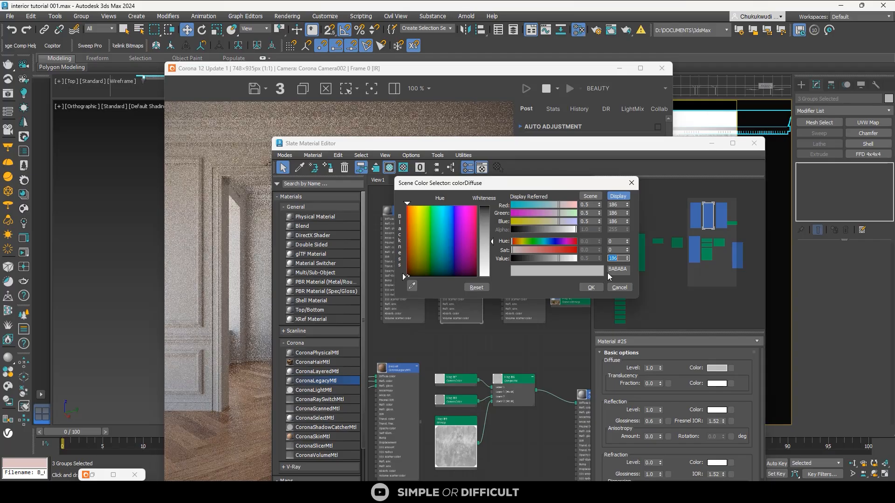
pyautogui.click(600, 288)
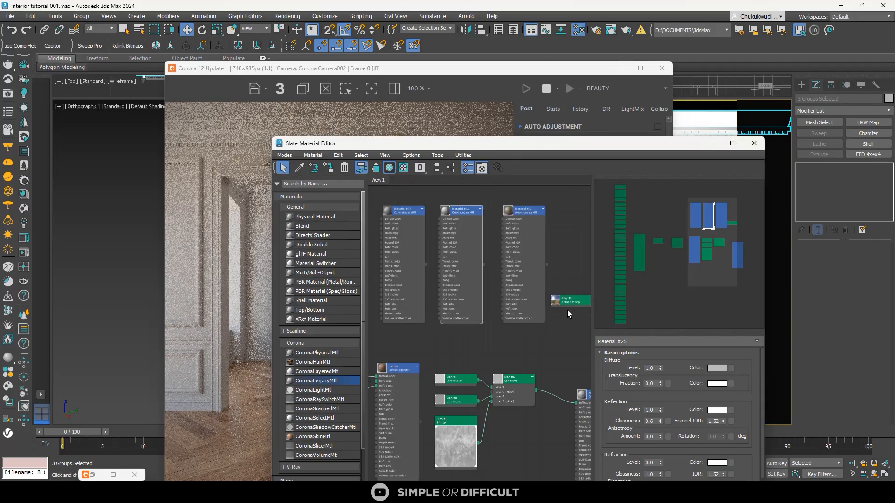
pyautogui.click(236, 299)
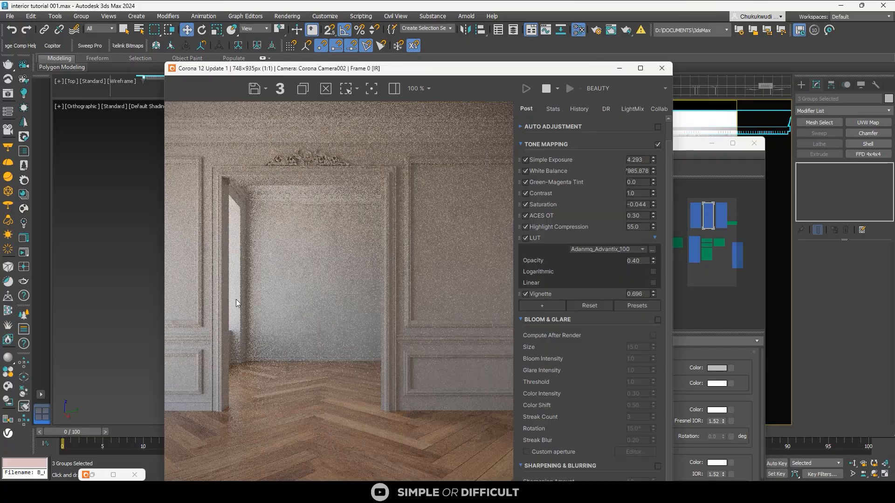
pyautogui.scroll(2, 251, 152)
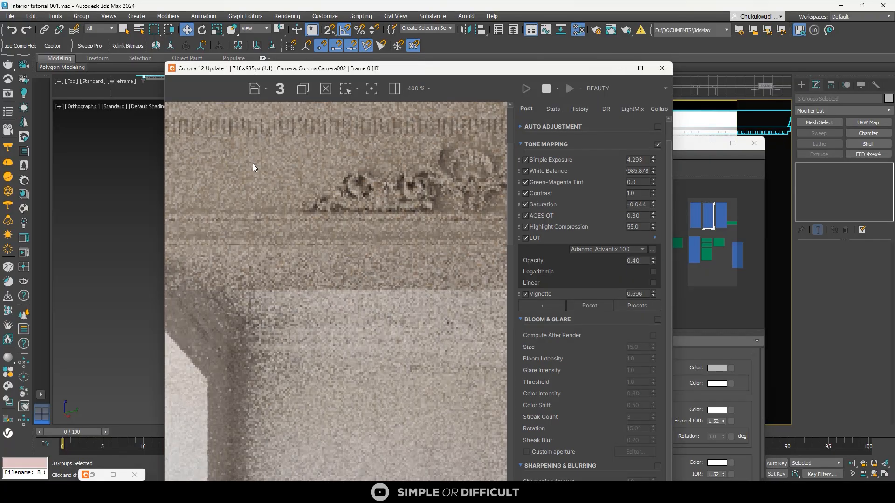
pyautogui.scroll(-2, 253, 167)
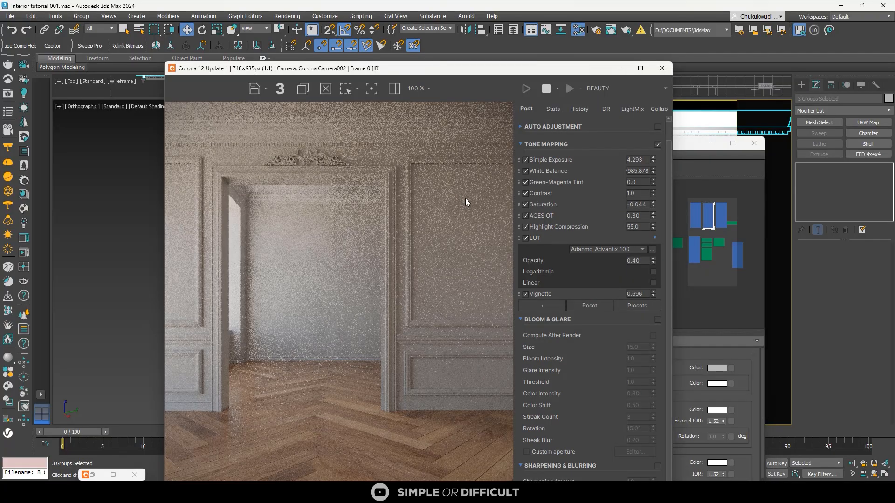
pyautogui.scroll(-1, 412, 242)
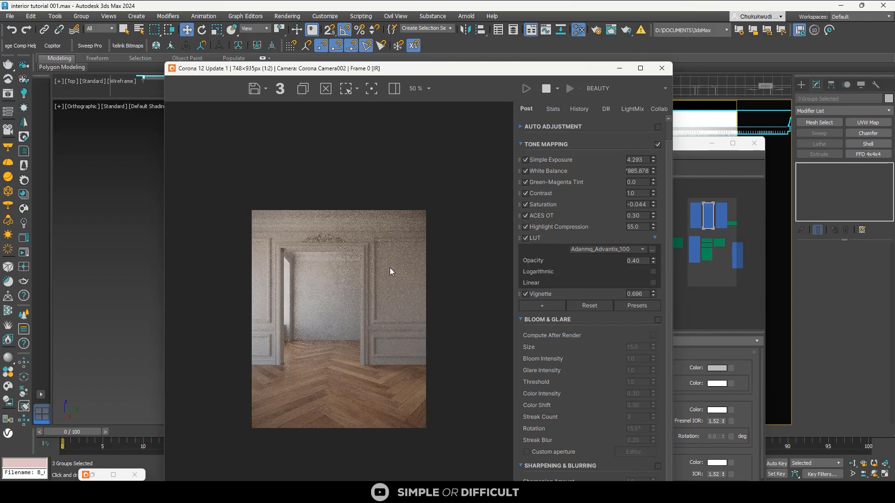
pyautogui.scroll(1, 309, 272)
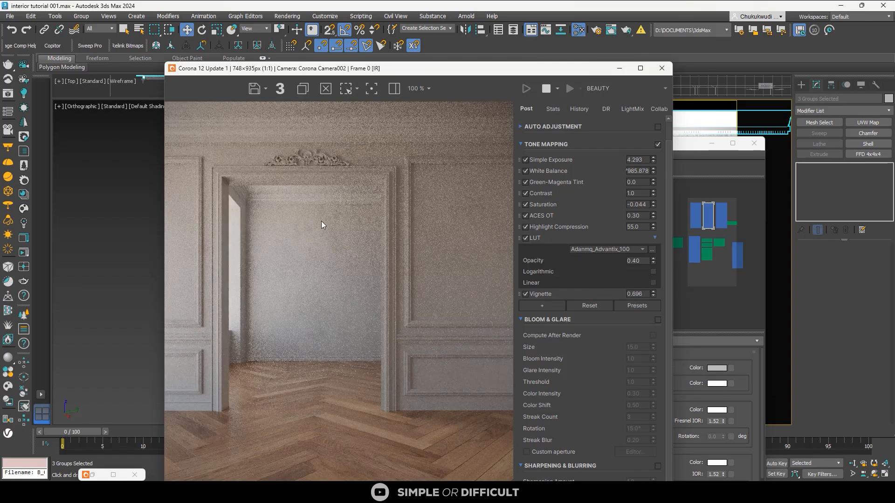
# Uncover the Corona Camera002 viewport, replace the molding selection with the doorway wall box, and display the view in Wireframe Override
pyautogui.click(713, 143)
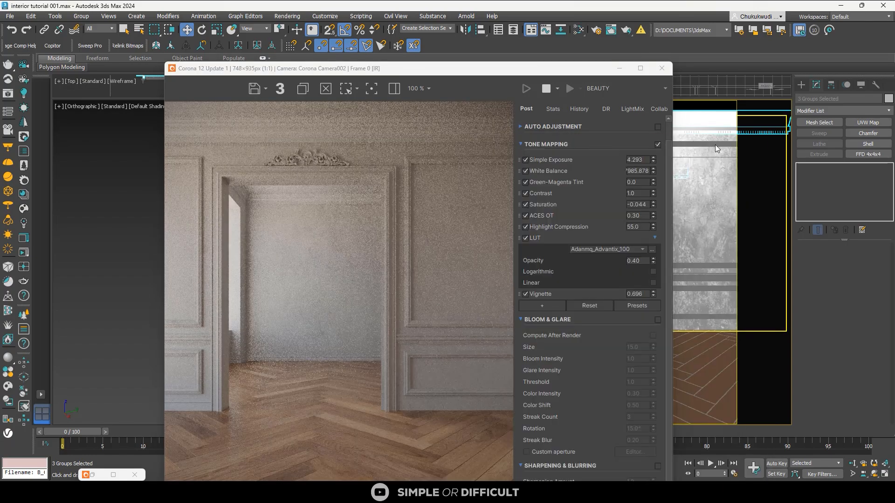
pyautogui.moveTo(528, 69); pyautogui.dragTo(336, 75)
pyautogui.click(562, 135)
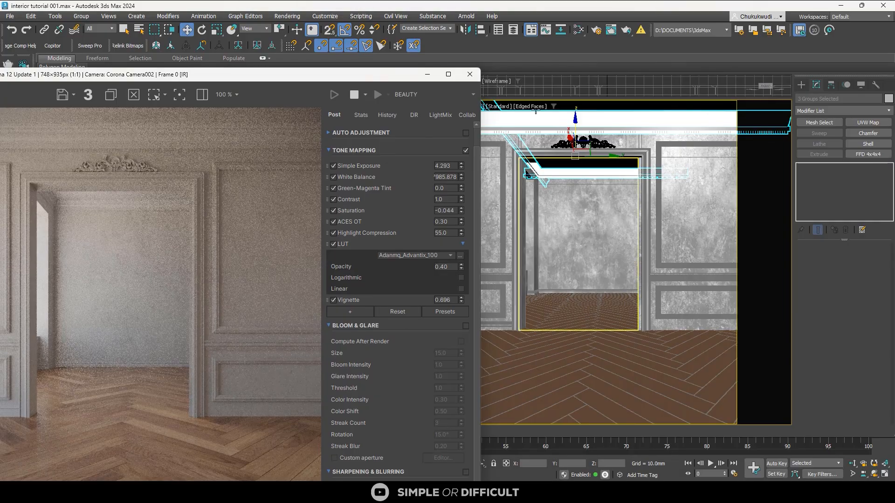
pyautogui.click(526, 174)
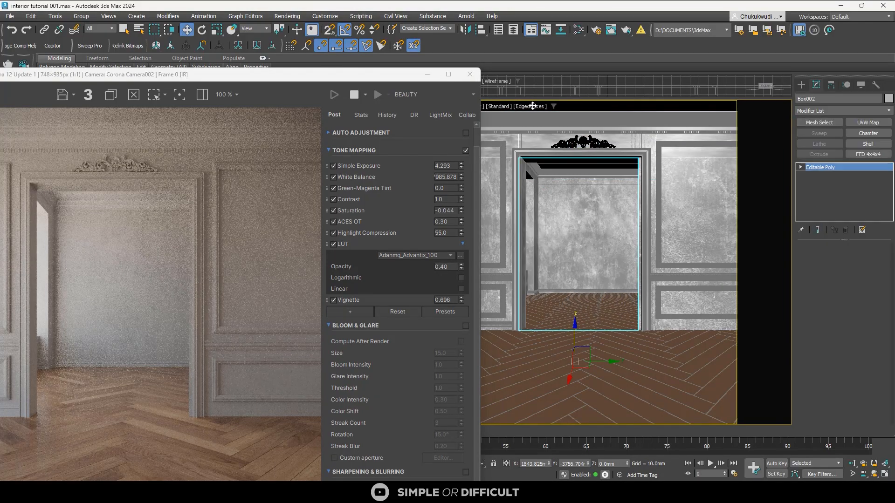
pyautogui.click(532, 106)
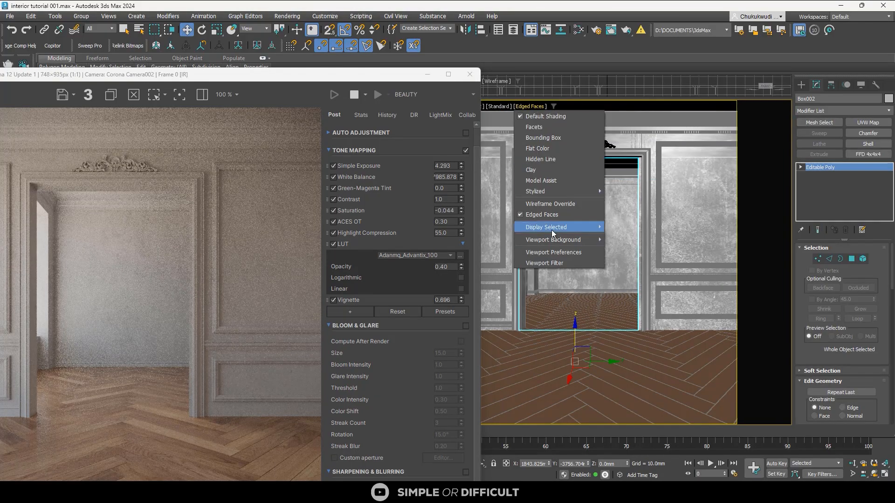
pyautogui.click(545, 205)
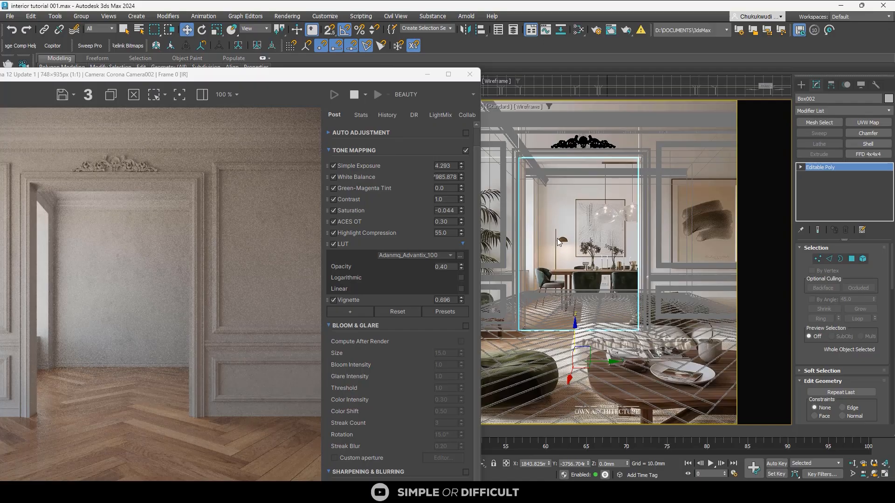
# Stop the interactive render, put the frame buffer away and clear the selection in the orthographic view
pyautogui.click(354, 95)
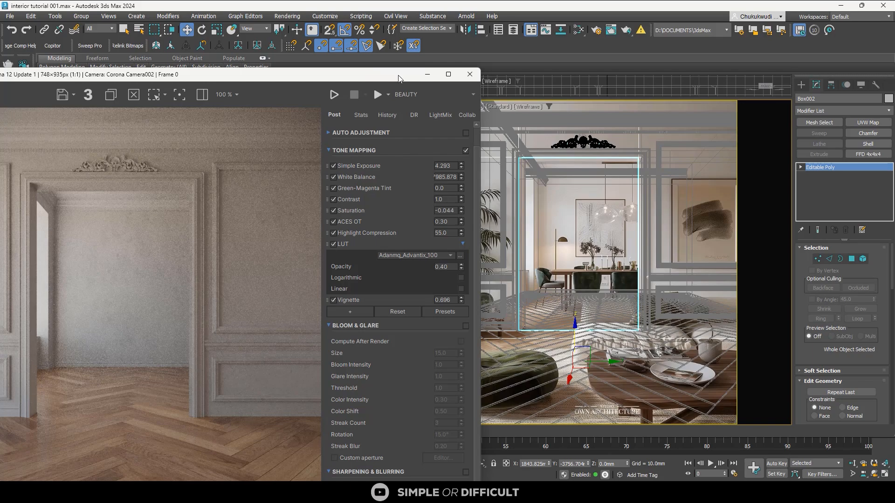
pyautogui.moveTo(374, 86); pyautogui.dragTo(625, 42)
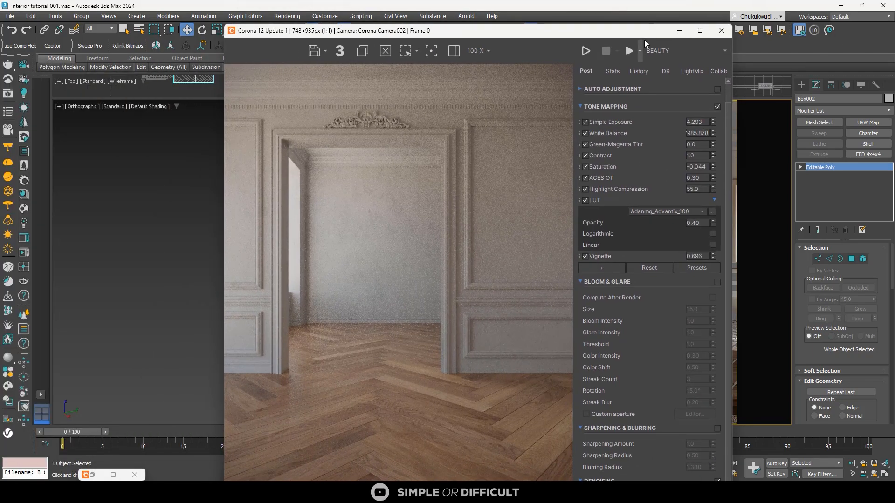
pyautogui.click(679, 31)
pyautogui.scroll(-5, 253, 223)
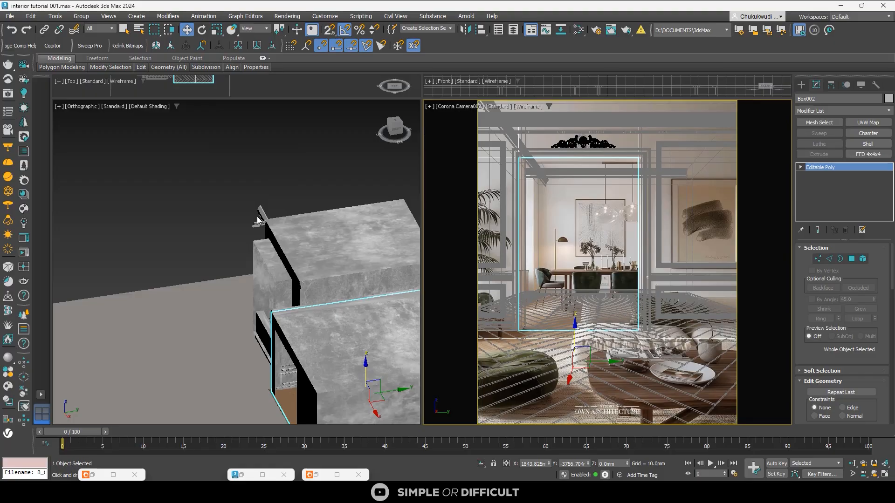
pyautogui.click(239, 186)
pyautogui.scroll(-4, 240, 186)
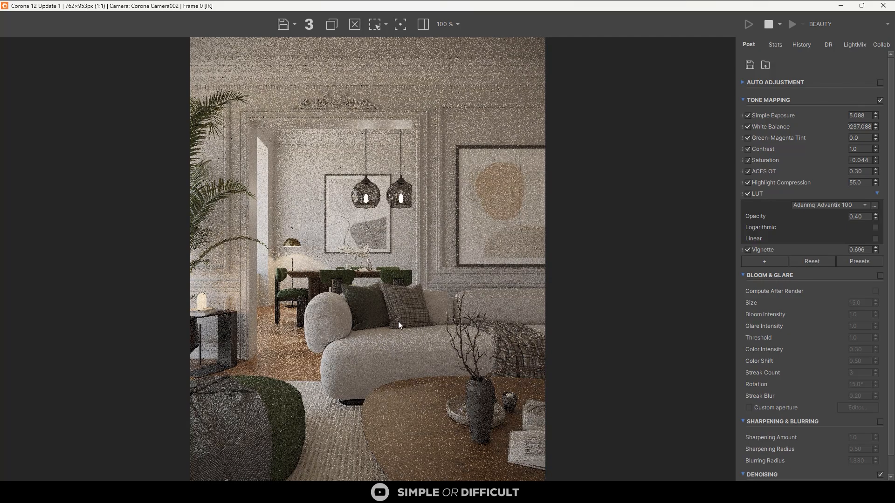
# Uncover the viewports, lower the selected pouf slightly, and check its placement in the interactive render
pyautogui.moveTo(513, 15); pyautogui.dragTo(237, 342)
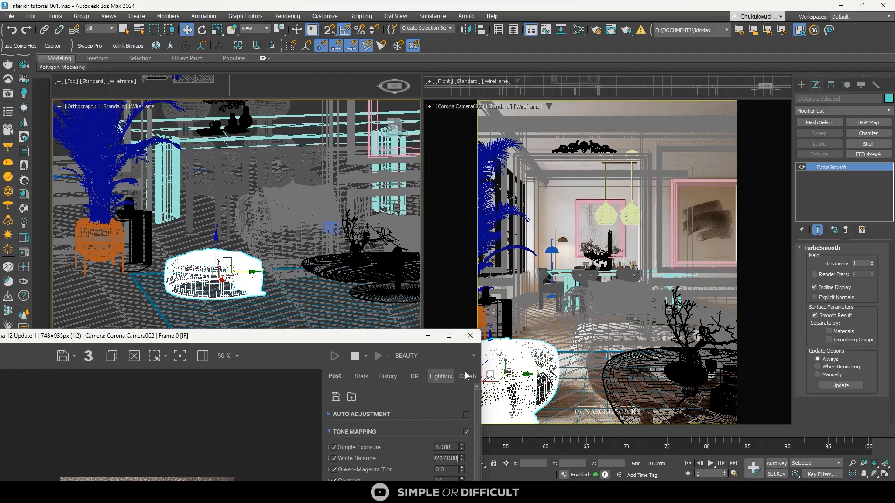
pyautogui.middleClick(502, 364)
pyautogui.moveTo(490, 350); pyautogui.dragTo(467, 368)
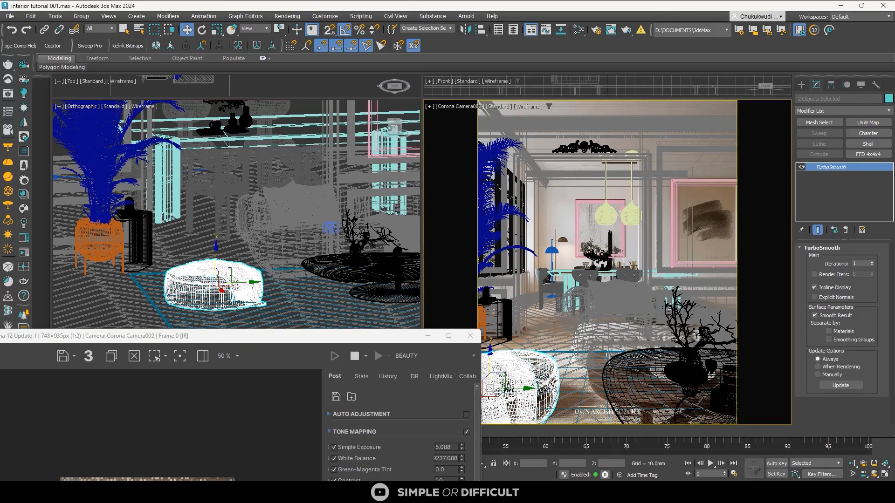
pyautogui.moveTo(378, 338); pyautogui.dragTo(625, 83)
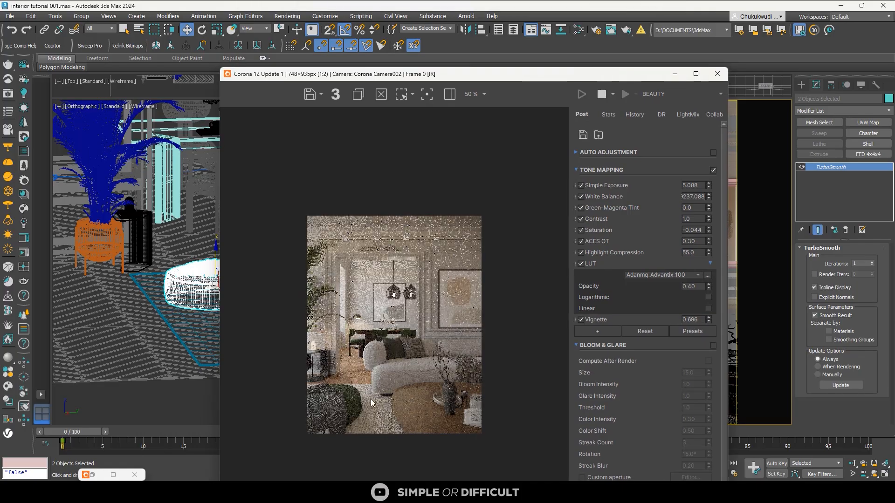
pyautogui.scroll(1, 371, 399)
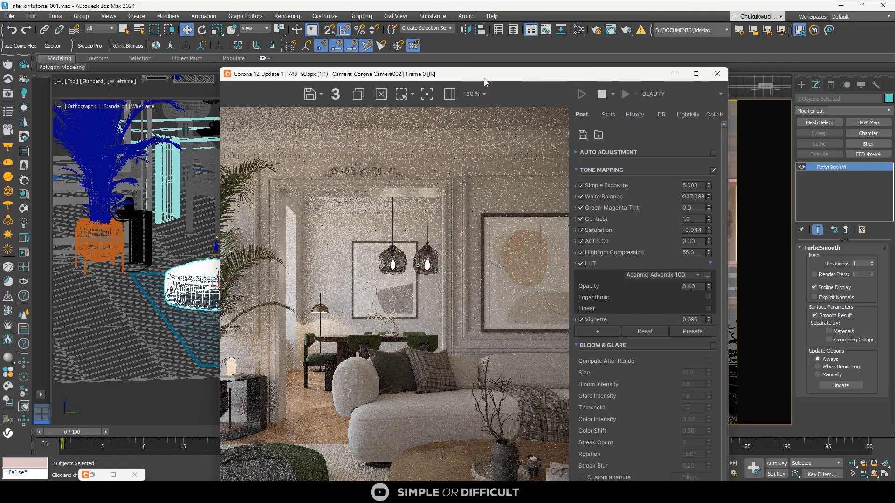
# Examine the pouf, rug and sofa in the interactive render, close up and in full, and stop the render
pyautogui.moveTo(484, 78); pyautogui.dragTo(553, 14)
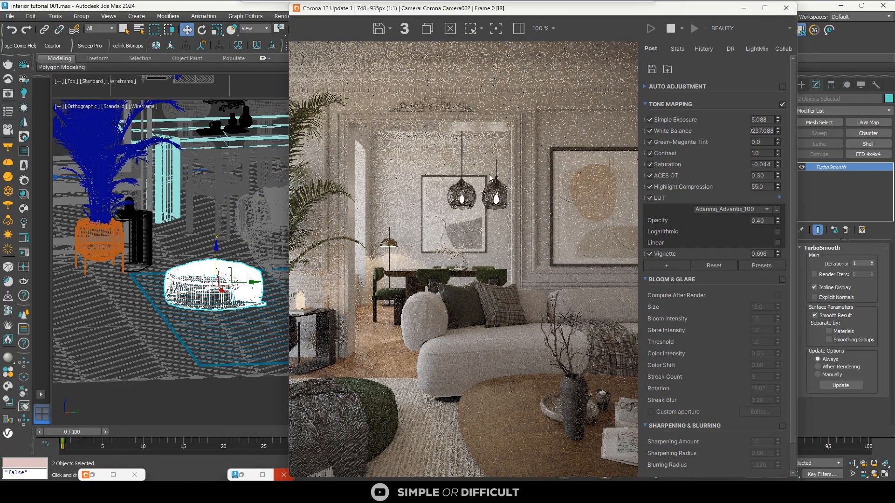
pyautogui.scroll(2, 392, 443)
pyautogui.scroll(-2, 437, 266)
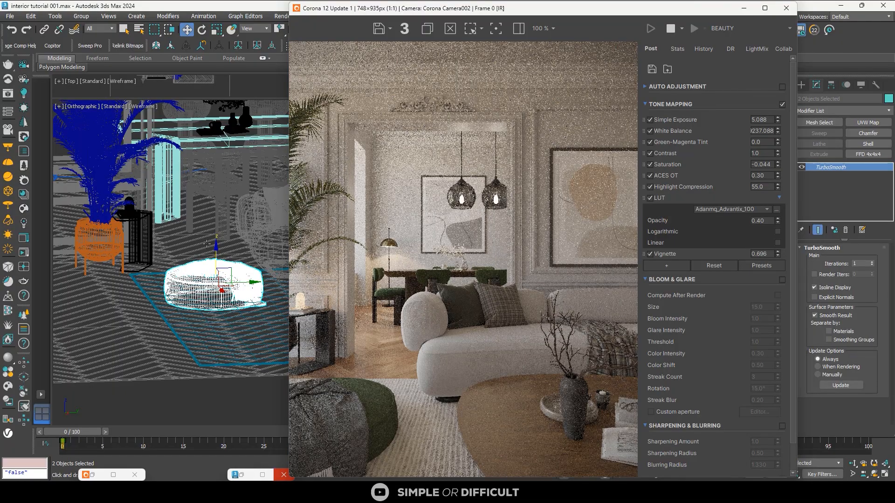
pyautogui.scroll(-1, 395, 359)
pyautogui.scroll(1, 395, 358)
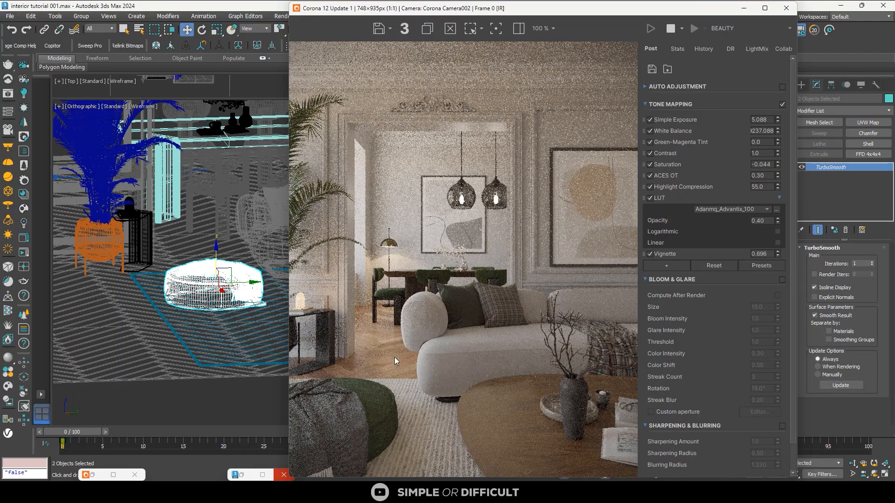
pyautogui.scroll(1, 362, 438)
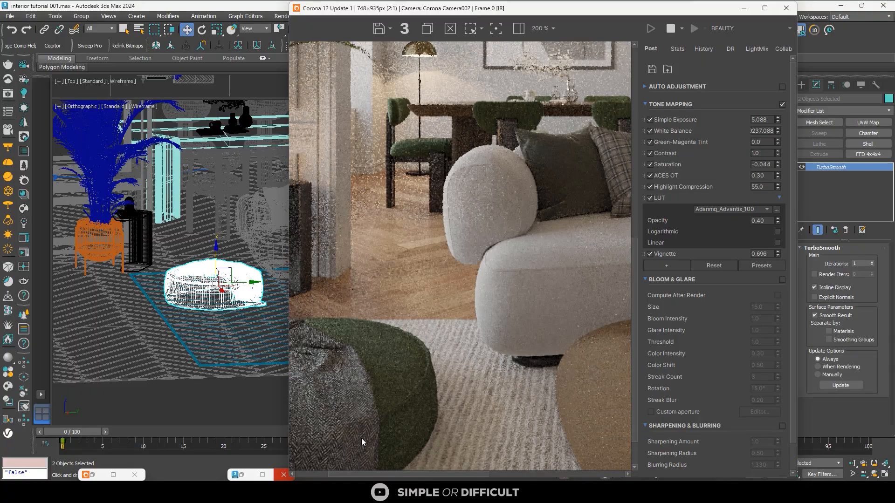
pyautogui.scroll(-1, 364, 441)
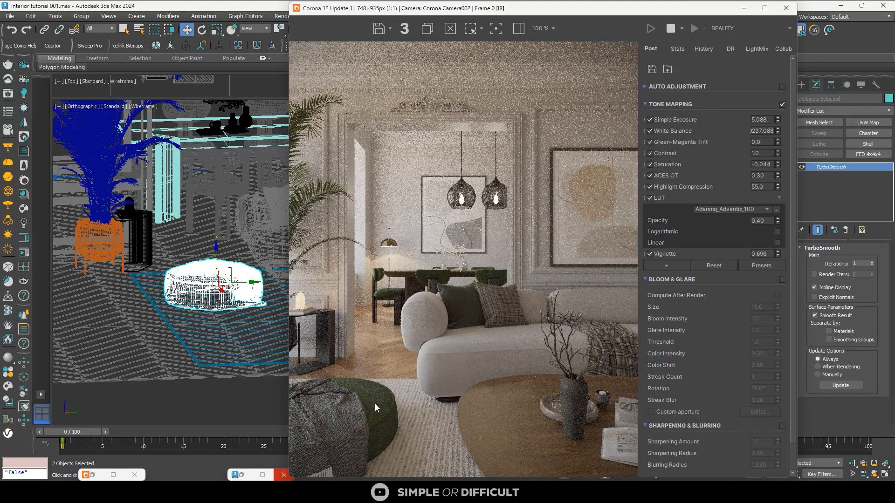
pyautogui.scroll(-1, 375, 403)
pyautogui.scroll(1, 508, 172)
pyautogui.click(670, 30)
pyautogui.click(743, 8)
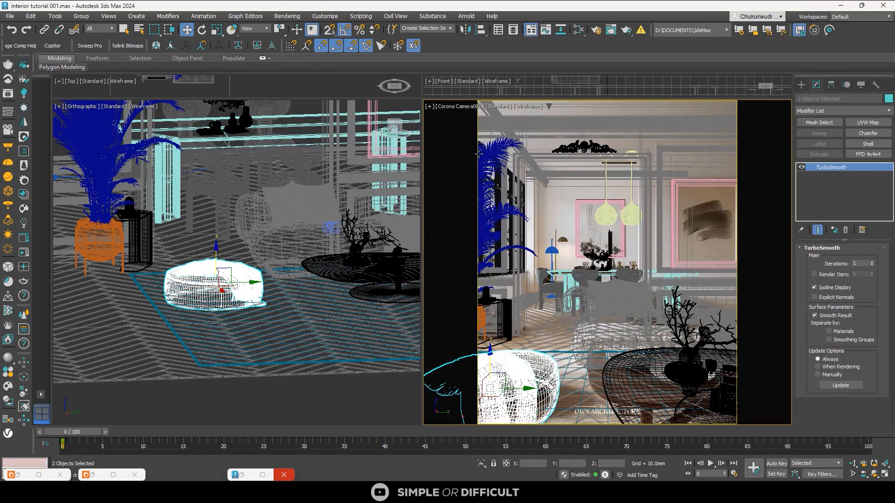
# Add the rug to the selected pouf and throw, isolate the three objects, and clear the selection
pyautogui.scroll(2, 156, 335)
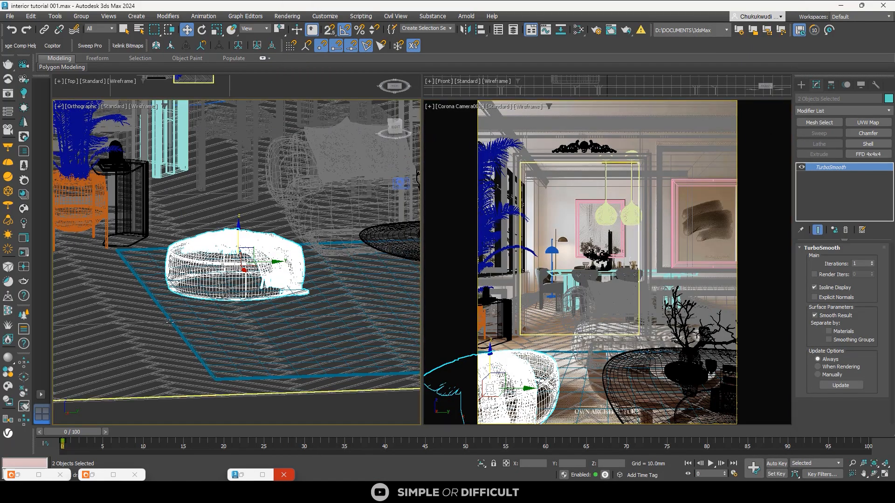
pyautogui.keyDown('ctrl'); pyautogui.click(169, 323); pyautogui.keyUp('ctrl')
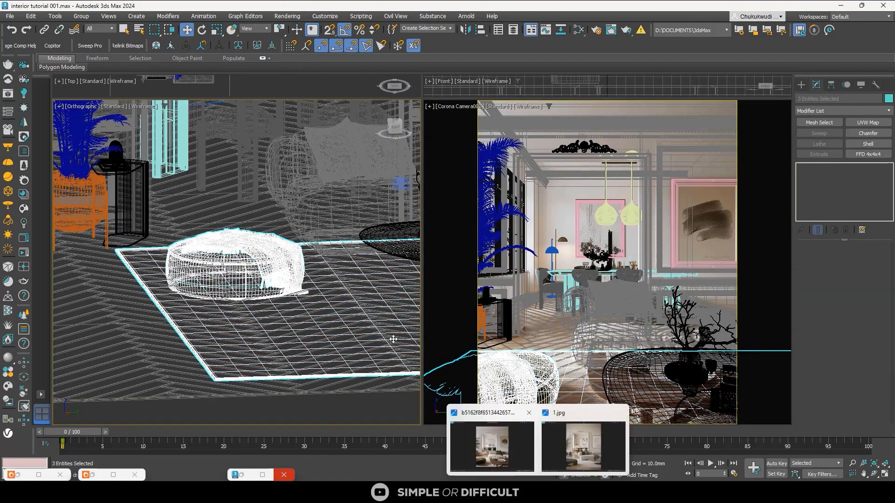
pyautogui.click(480, 464)
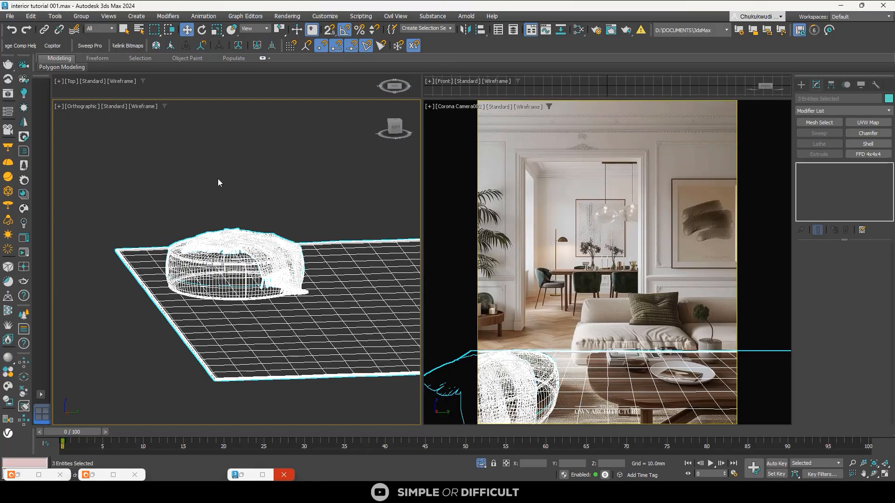
pyautogui.click(217, 178)
# Select the throw in the Right view and lower it onto the pouf, to a Z position of about 91 mm
pyautogui.keyDown('alt'); pyautogui.moveTo(242, 168); pyautogui.dragTo(254, 195, button='middle'); pyautogui.keyUp('alt')
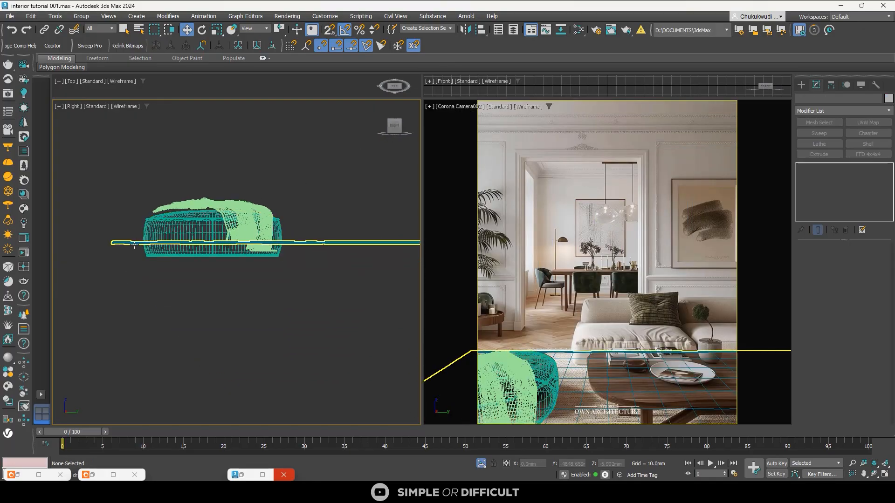
pyautogui.scroll(2, 210, 223)
pyautogui.scroll(2, 247, 196)
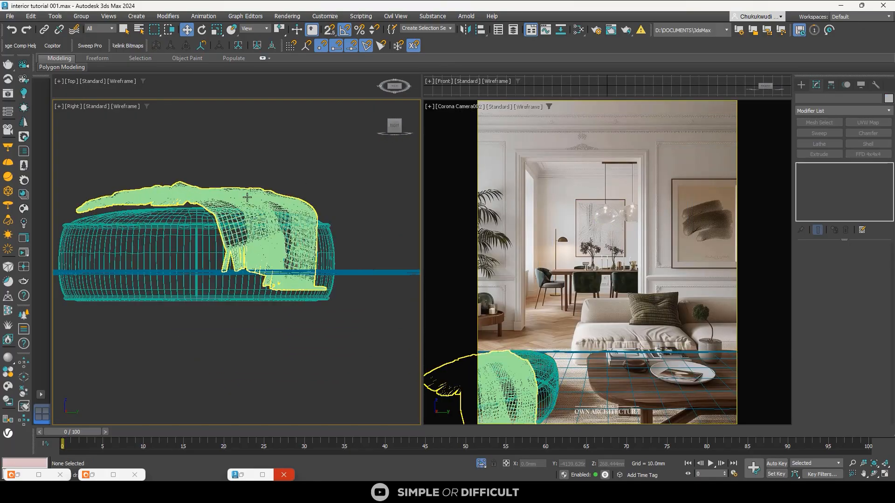
pyautogui.click(244, 198)
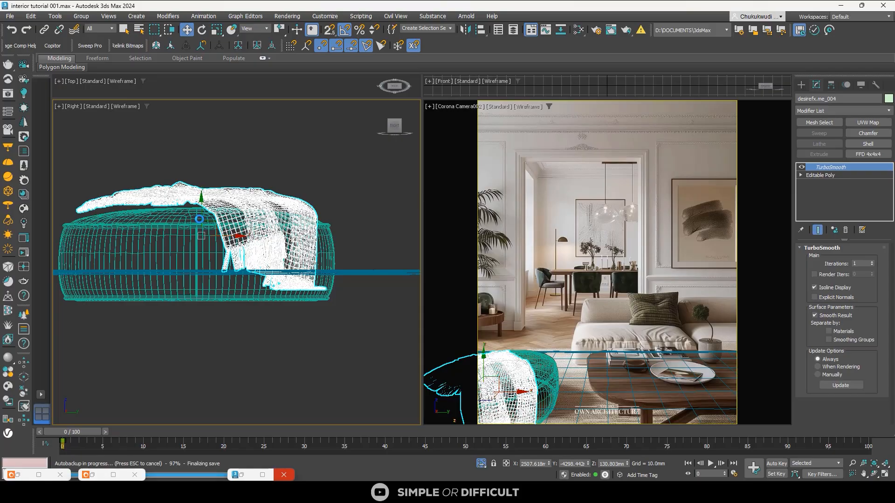
pyautogui.rightClick(199, 218)
pyautogui.click(188, 218)
pyautogui.scroll(4, 197, 220)
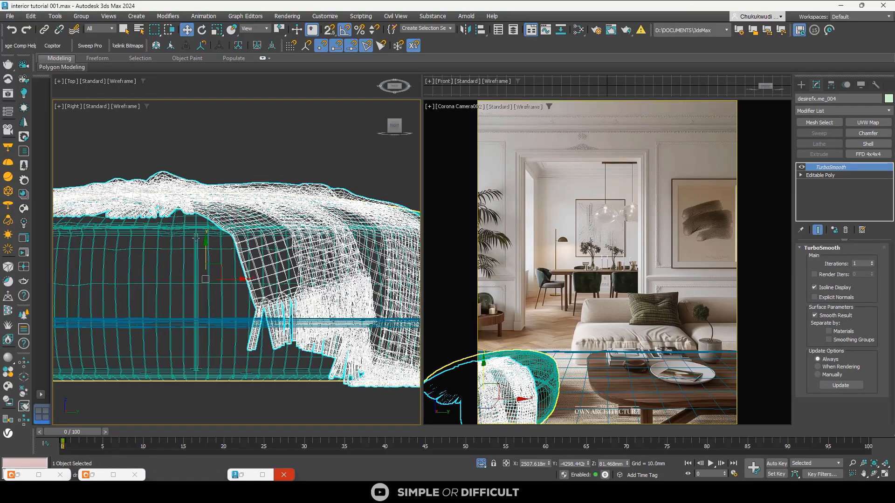
pyautogui.moveTo(205, 246); pyautogui.dragTo(215, 224)
pyautogui.scroll(-2, 218, 238)
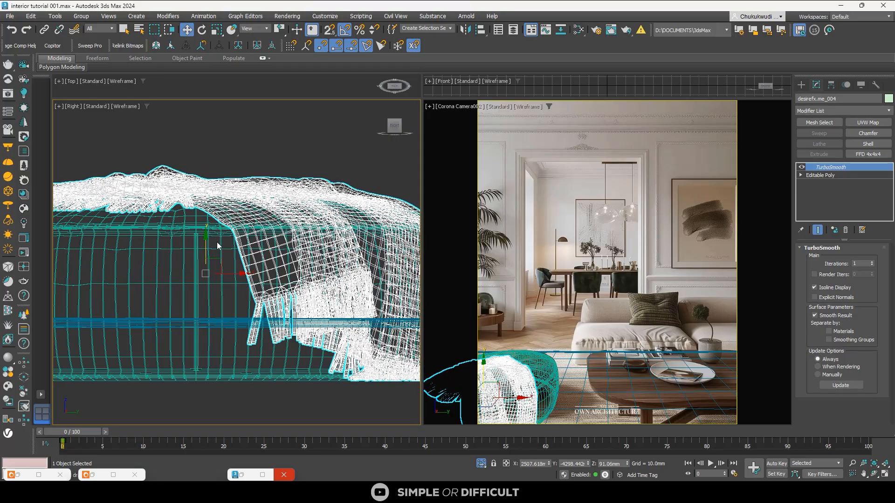
pyautogui.scroll(-3, 217, 242)
pyautogui.keyDown('alt'); pyautogui.moveTo(218, 242); pyautogui.dragTo(276, 255, button='middle'); pyautogui.keyUp('alt')
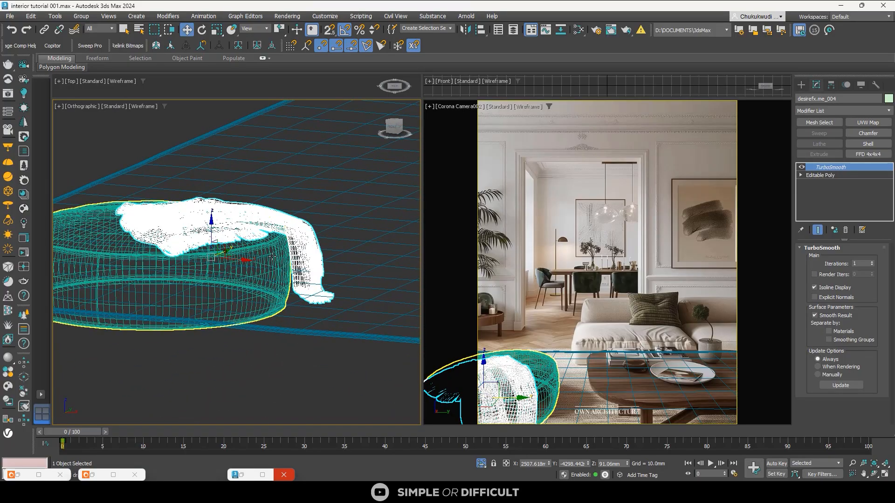
# Raise the pouf together with its throw until its base rests on the rug, and shift both slightly sideways
pyautogui.keyDown('ctrl'); pyautogui.click(272, 256); pyautogui.keyUp('ctrl')
pyautogui.scroll(-5, 272, 256)
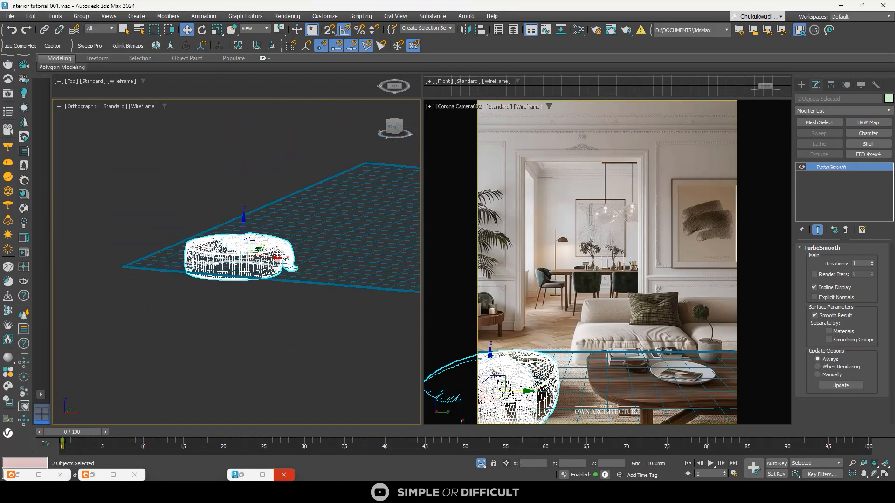
pyautogui.click(395, 128)
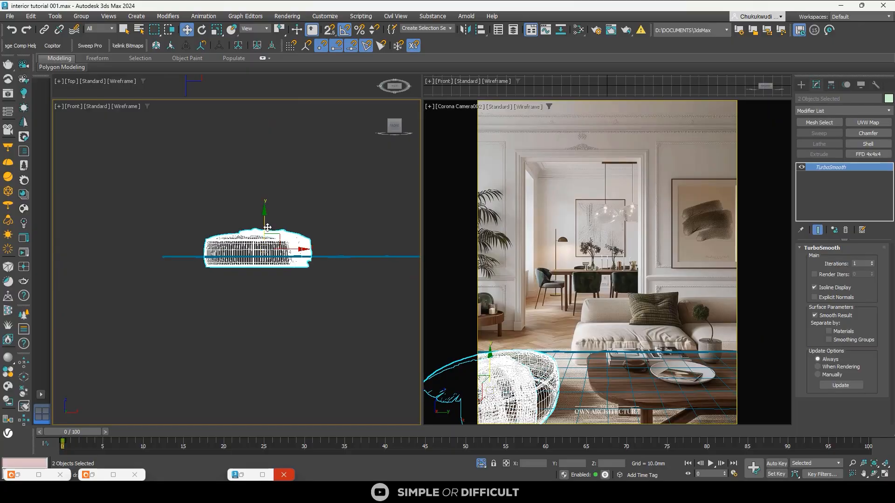
pyautogui.scroll(8, 218, 279)
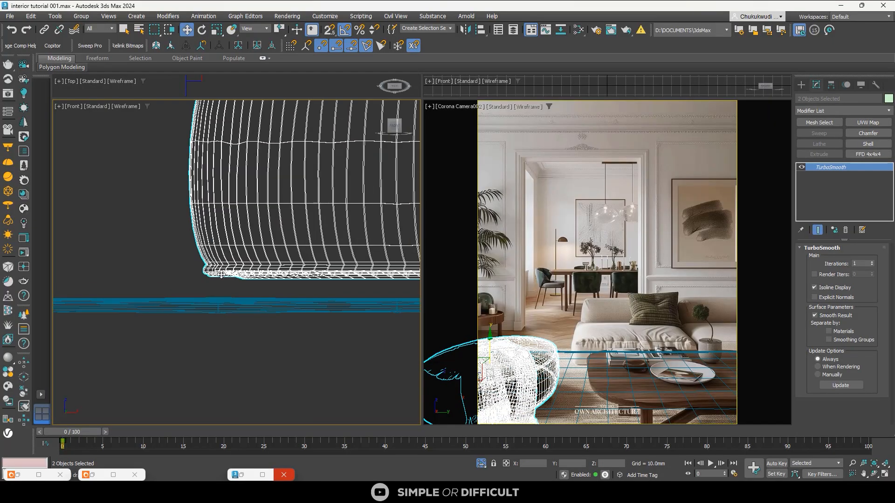
pyautogui.moveTo(257, 257); pyautogui.dragTo(251, 278)
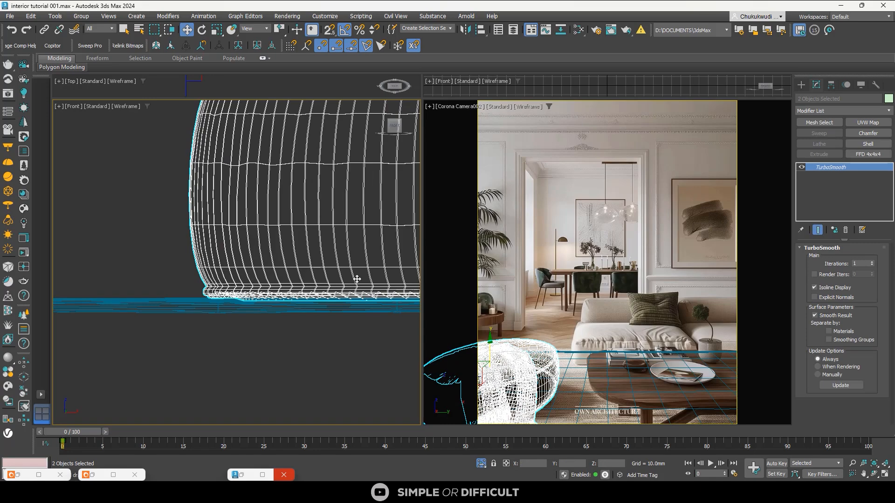
pyautogui.scroll(-10, 255, 288)
pyautogui.keyDown('alt'); pyautogui.moveTo(255, 288); pyautogui.dragTo(298, 298, button='middle'); pyautogui.keyUp('alt')
pyautogui.moveTo(304, 297); pyautogui.dragTo(303, 304)
pyautogui.scroll(3, 294, 302)
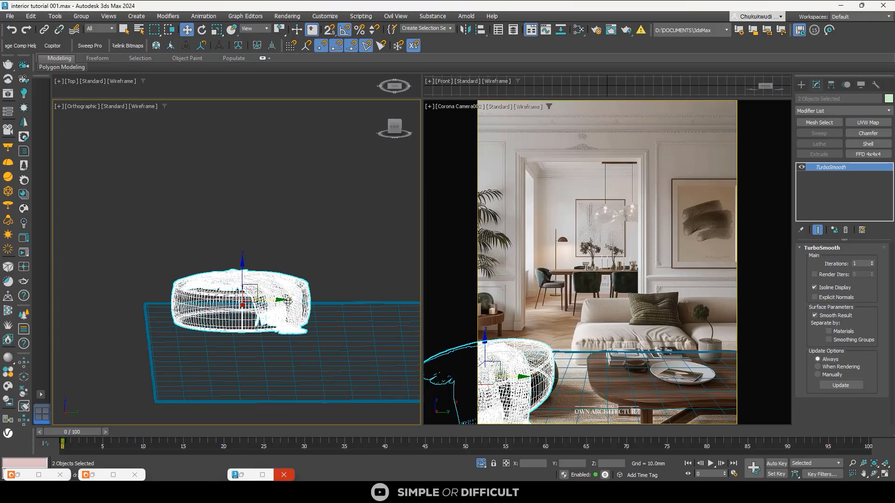
# Group the pouf with its throw and apply an FFD 4x4x4 modifier to the group
pyautogui.click(86, 18)
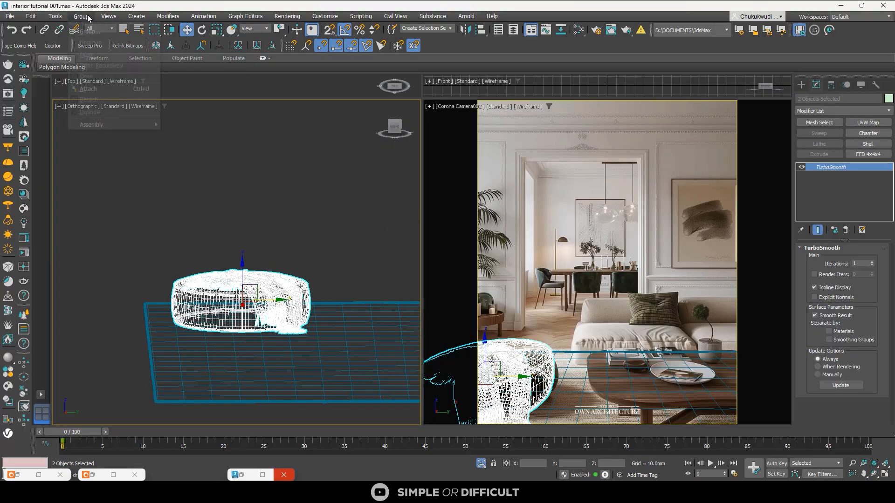
pyautogui.click(103, 36)
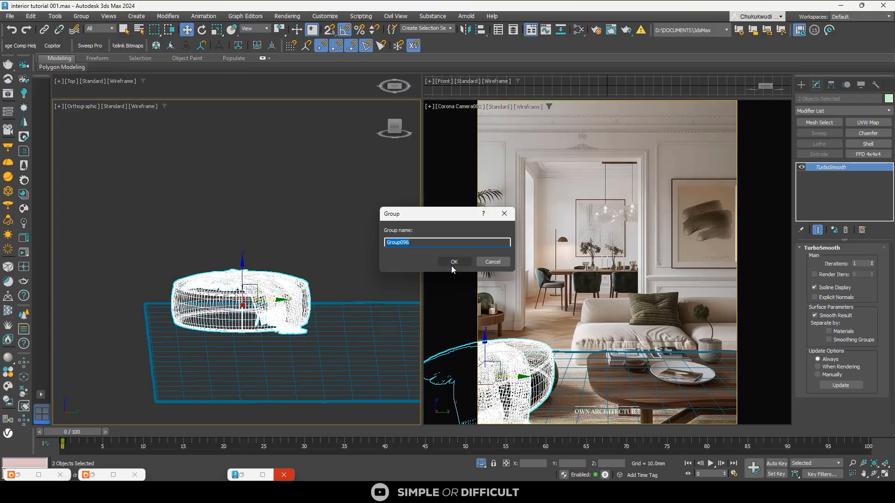
pyautogui.click(452, 263)
pyautogui.click(886, 154)
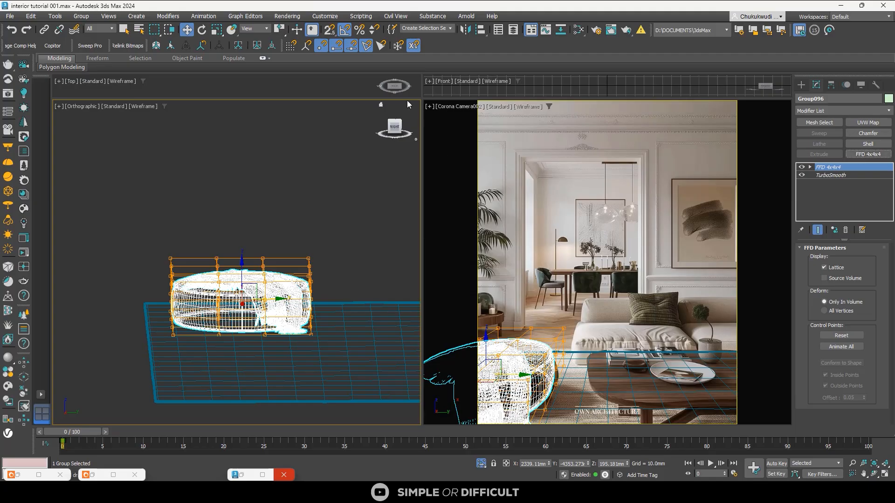
# Lower the upper FFD control points to flatten the pouf, and pull one end's column outward by about 44 mm
pyautogui.click(392, 135)
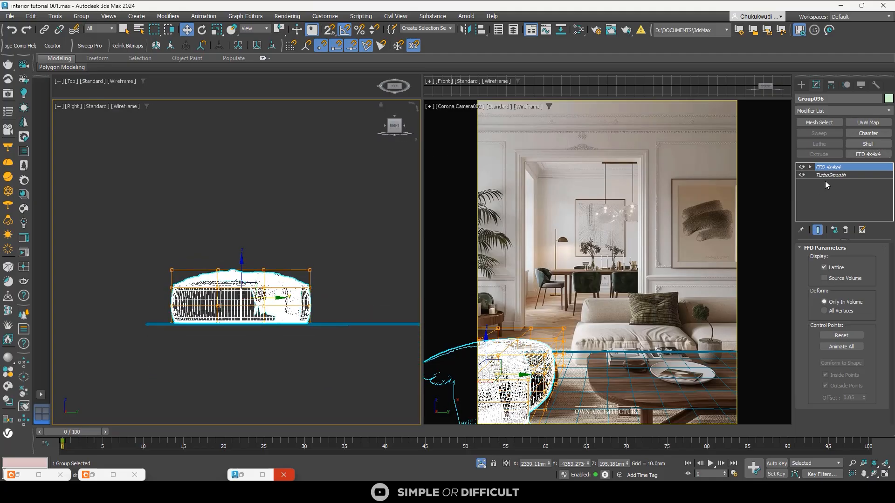
pyautogui.click(810, 167)
pyautogui.click(835, 175)
pyautogui.scroll(2, 168, 236)
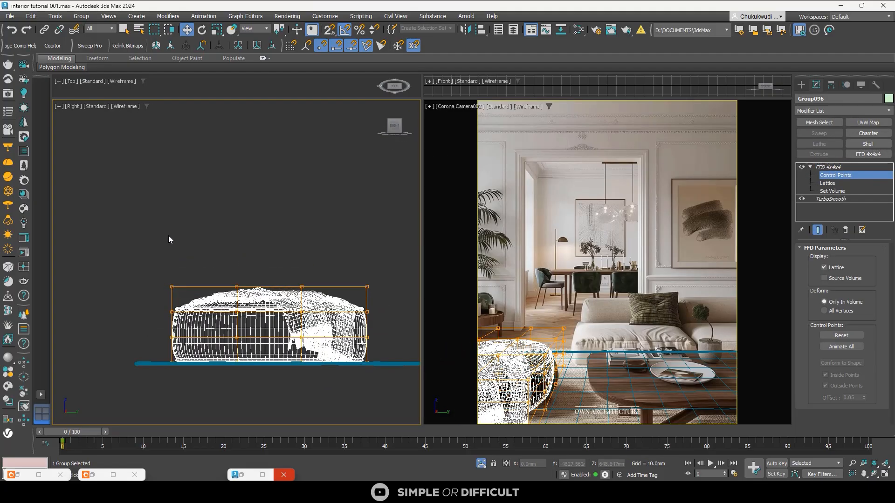
pyautogui.moveTo(418, 322); pyautogui.dragTo(418, 322)
pyautogui.scroll(2, 312, 316)
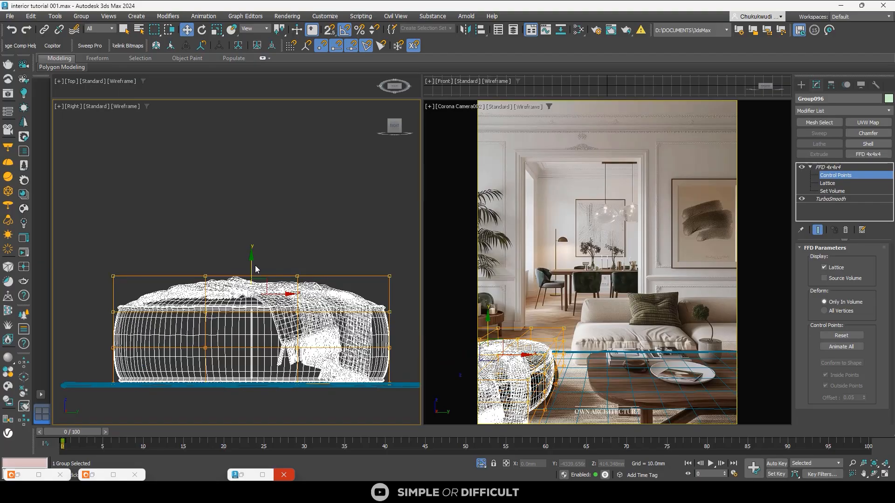
pyautogui.moveTo(251, 262); pyautogui.dragTo(251, 282)
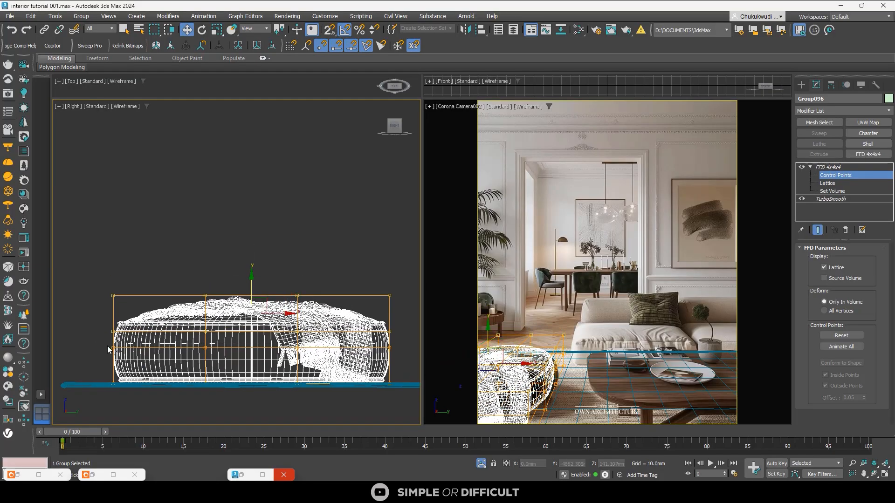
pyautogui.moveTo(397, 413); pyautogui.dragTo(403, 382)
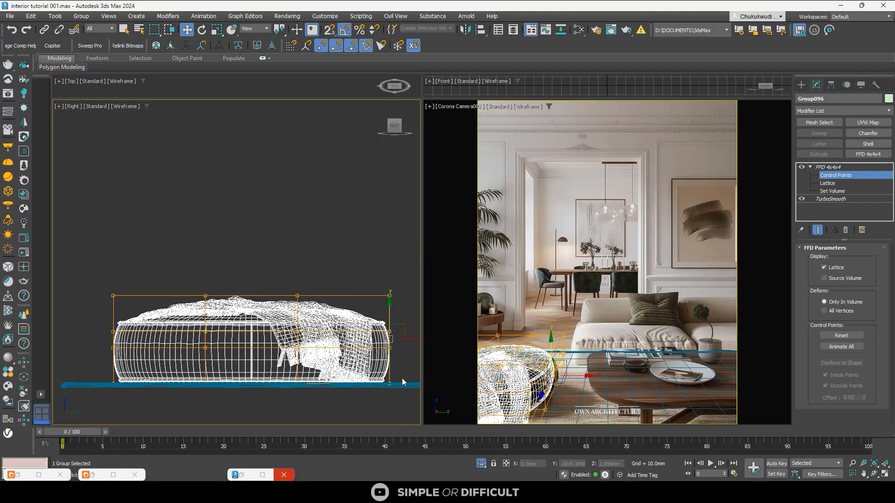
pyautogui.moveTo(418, 345); pyautogui.dragTo(429, 342)
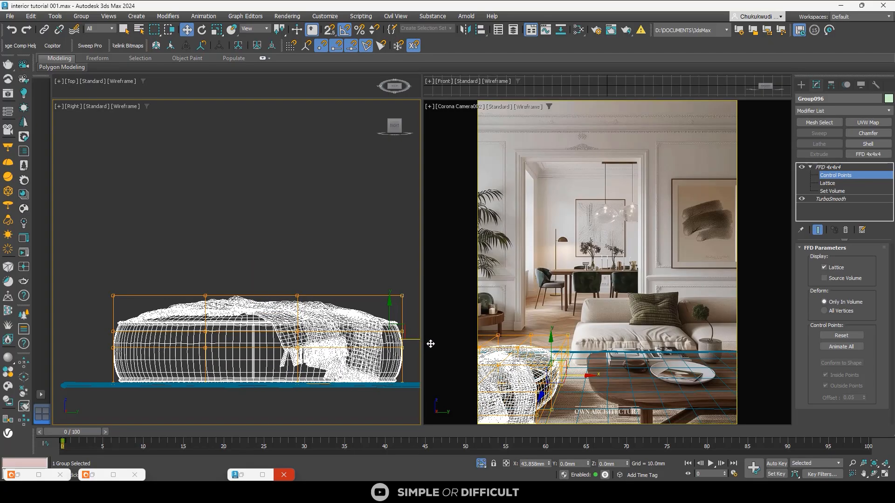
# Flatten the pouf group further by lowering the upper FFD control points about 40 mm
pyautogui.scroll(-3, 233, 302)
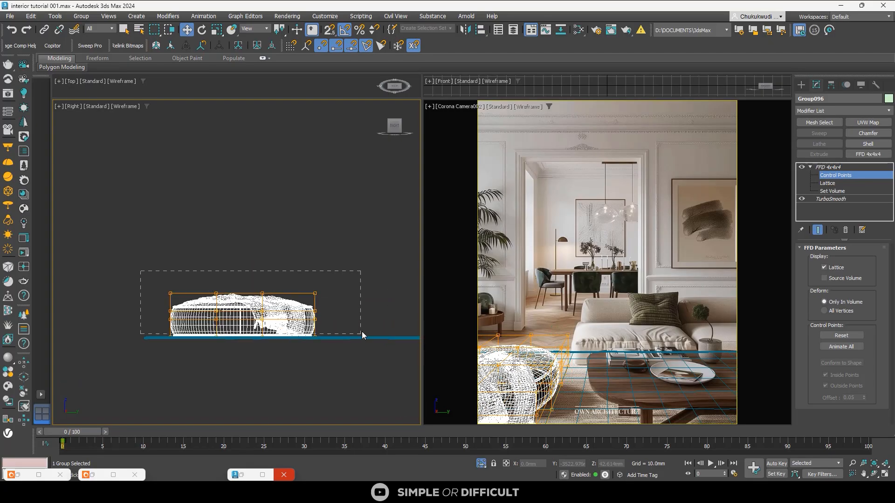
pyautogui.moveTo(361, 332); pyautogui.dragTo(362, 332)
pyautogui.scroll(4, 268, 326)
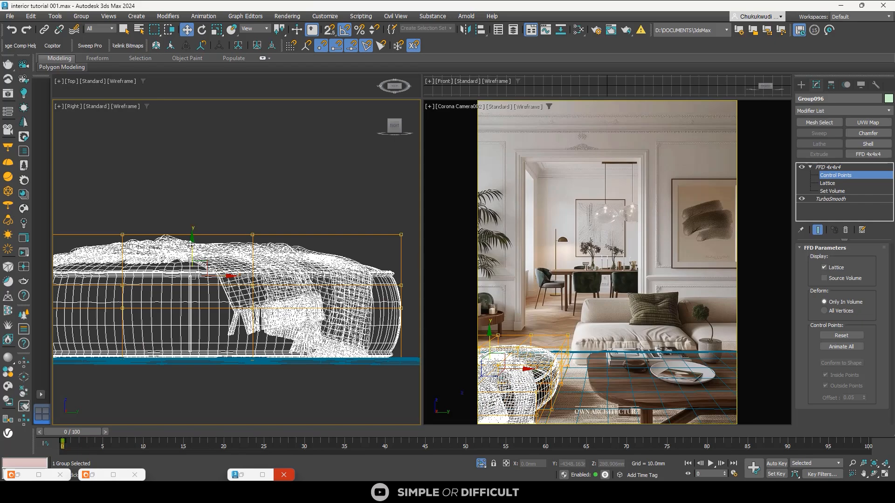
pyautogui.moveTo(192, 244); pyautogui.dragTo(193, 261)
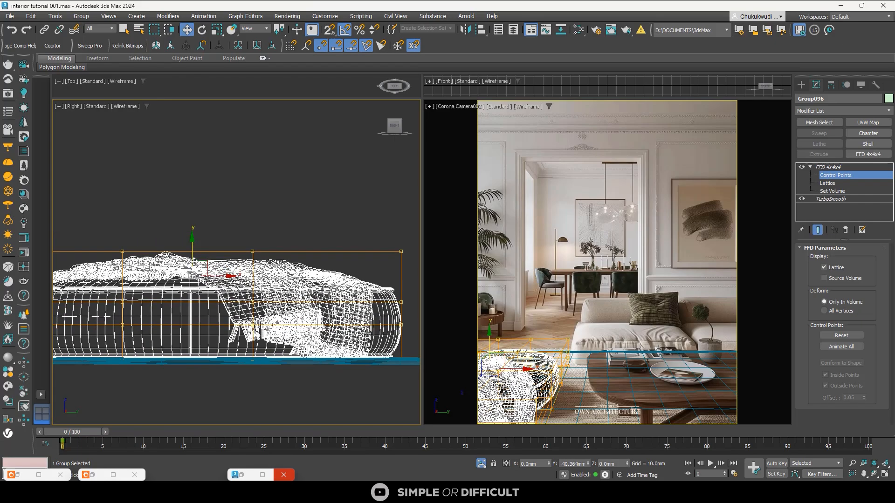
# Leave the FFD control point editing, deselect the pouf group, and bring up the Corona frame buffer
pyautogui.click(229, 193)
pyautogui.click(802, 84)
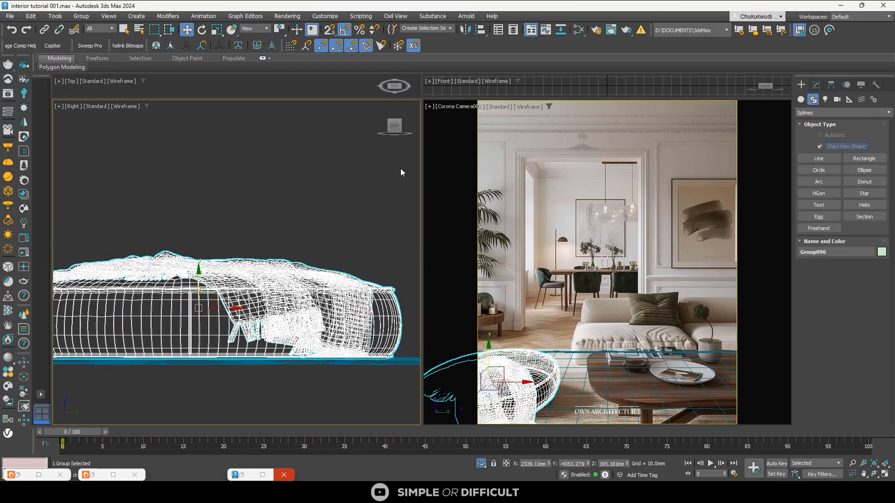
pyautogui.click(345, 177)
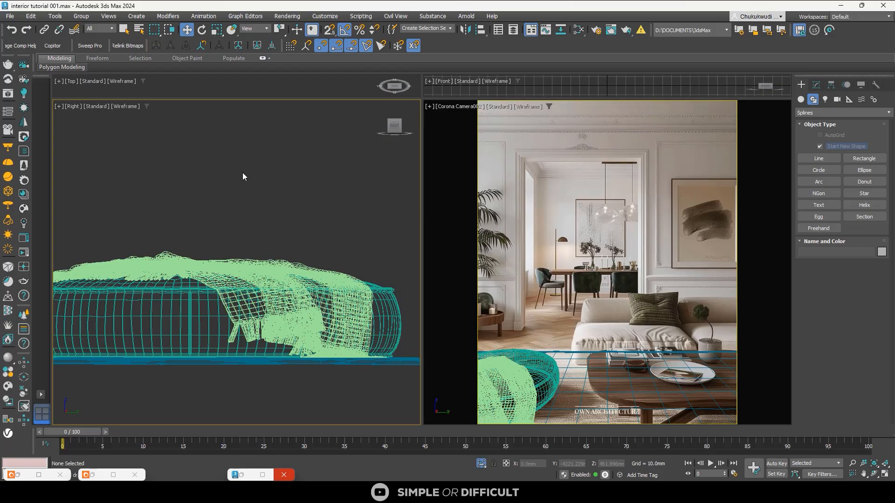
pyautogui.click(25, 239)
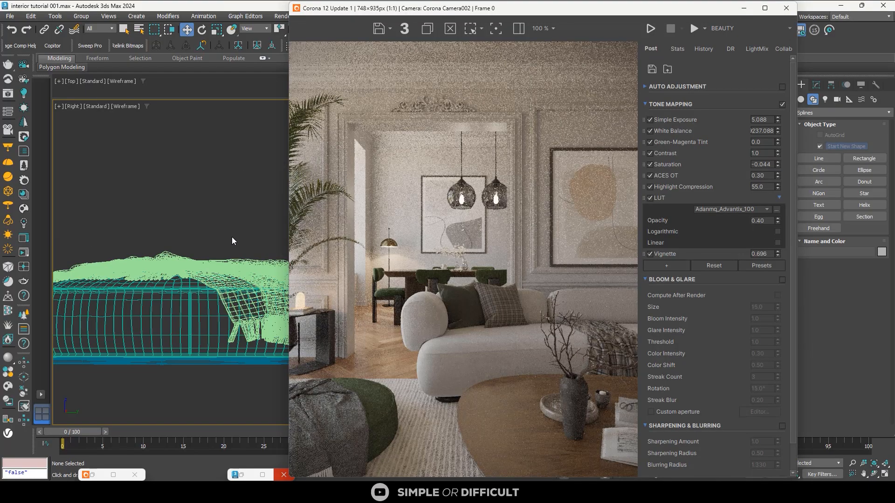
# Start an interactive render of the camera view and enlarge the frame buffer to inspect the pouf, sofa and coffee table
pyautogui.click(692, 28)
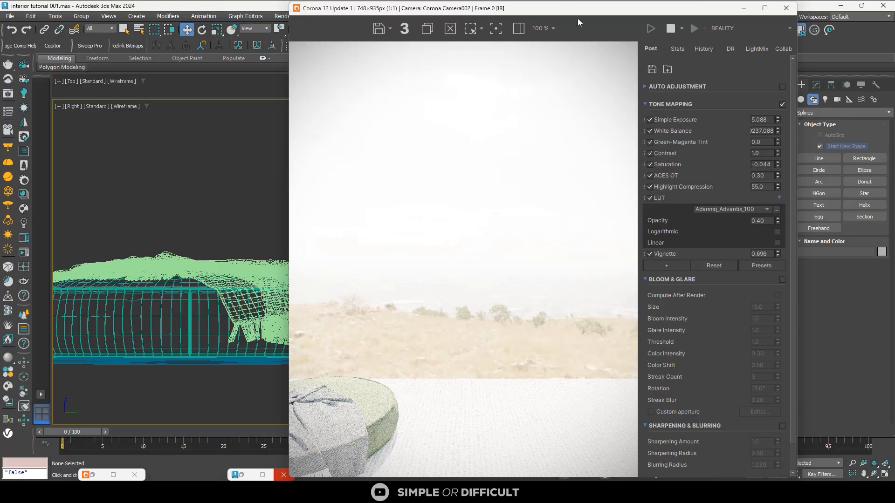
pyautogui.moveTo(562, 8); pyautogui.dragTo(334, 11)
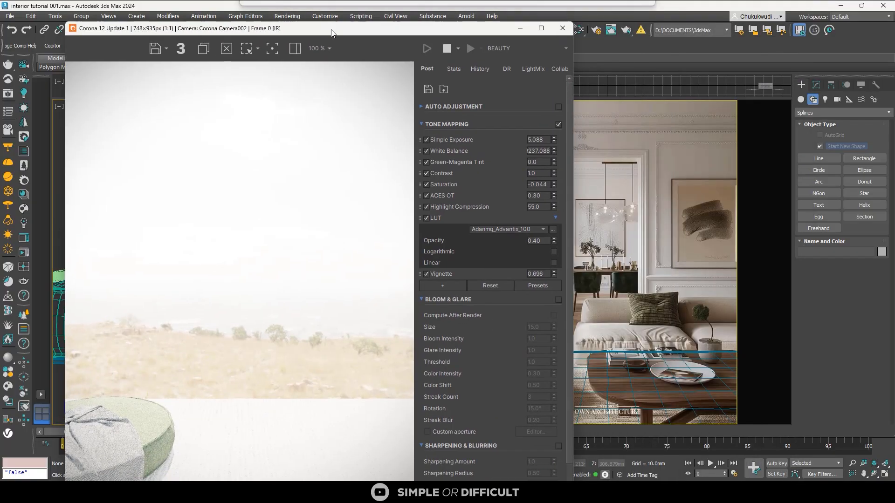
pyautogui.moveTo(474, 16); pyautogui.dragTo(359, 34)
pyautogui.click(484, 465)
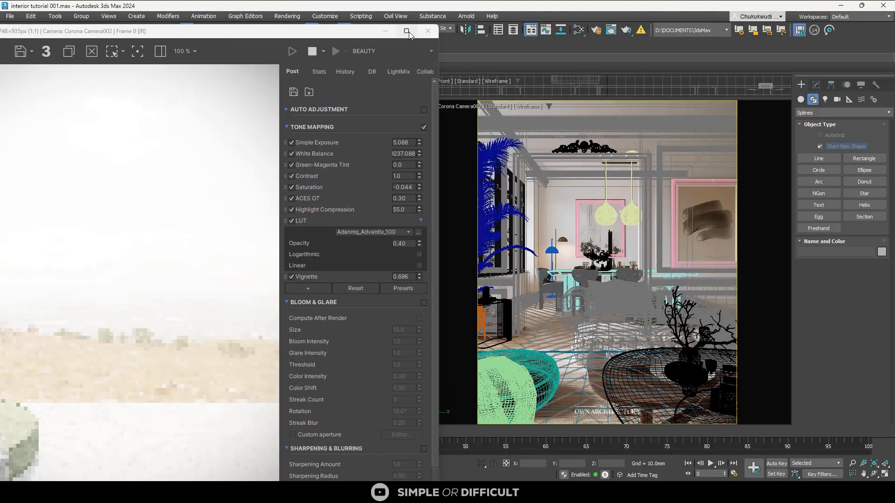
pyautogui.click(407, 32)
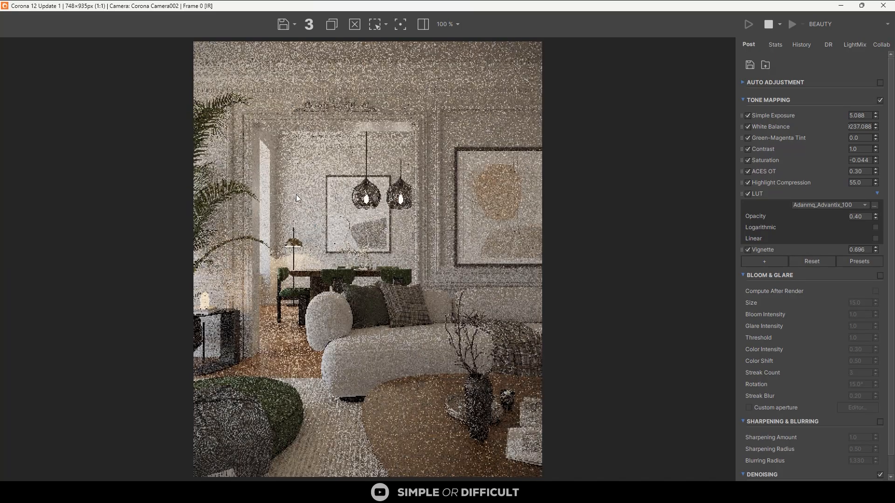
pyautogui.scroll(1, 290, 430)
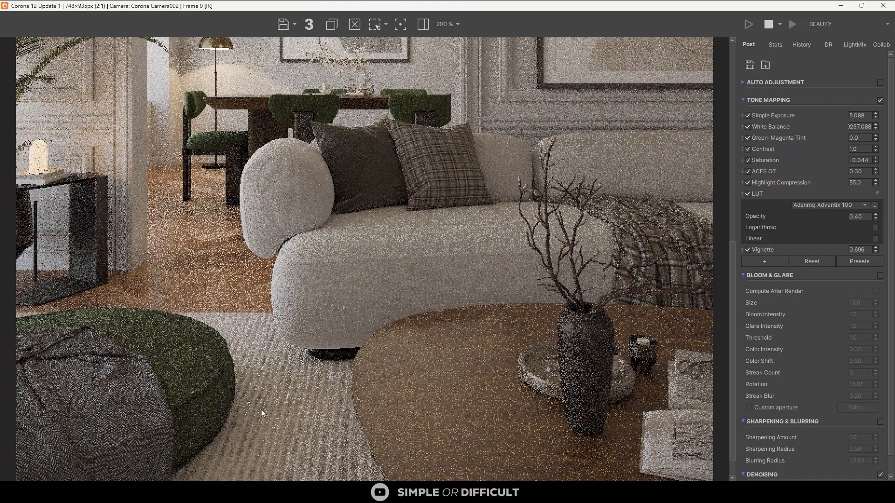
pyautogui.scroll(-1, 356, 341)
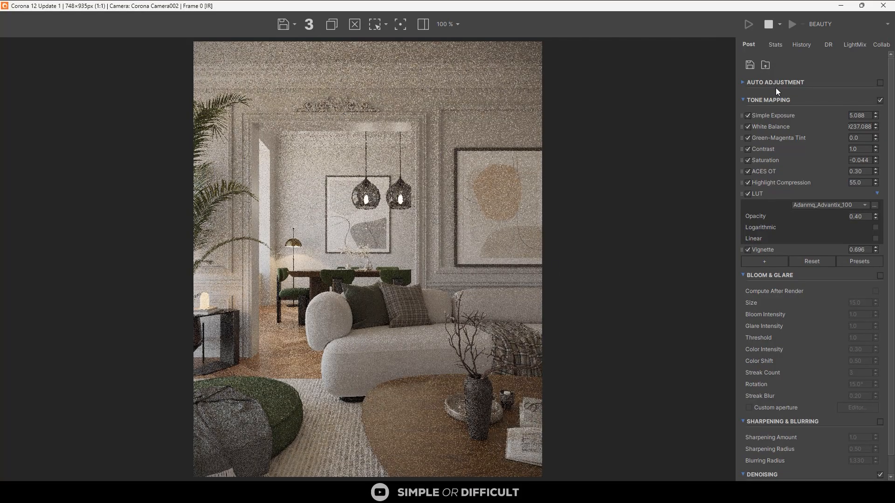
# Enable Bloom & Glare with bloom intensity and glare intensity both at 0.20, and check the pendant lamps up close
pyautogui.click(881, 276)
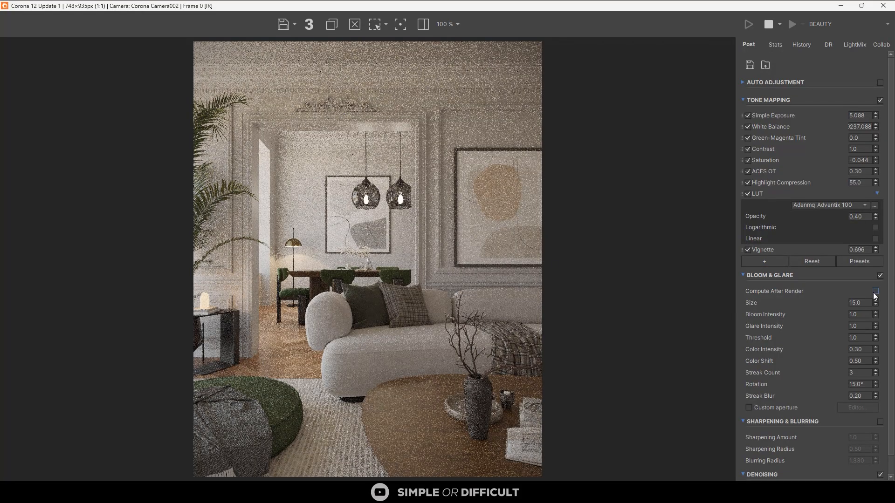
pyautogui.press('BackSpace')
pyautogui.click(866, 326)
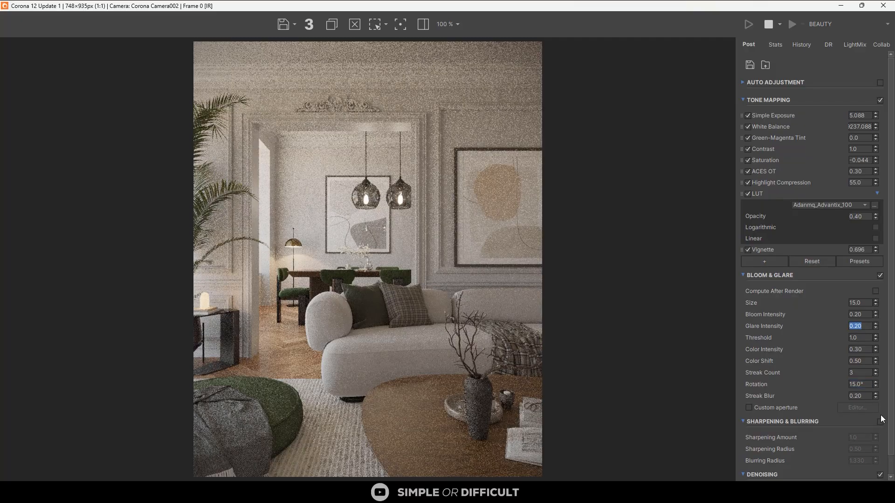
pyautogui.scroll(-1, 892, 258)
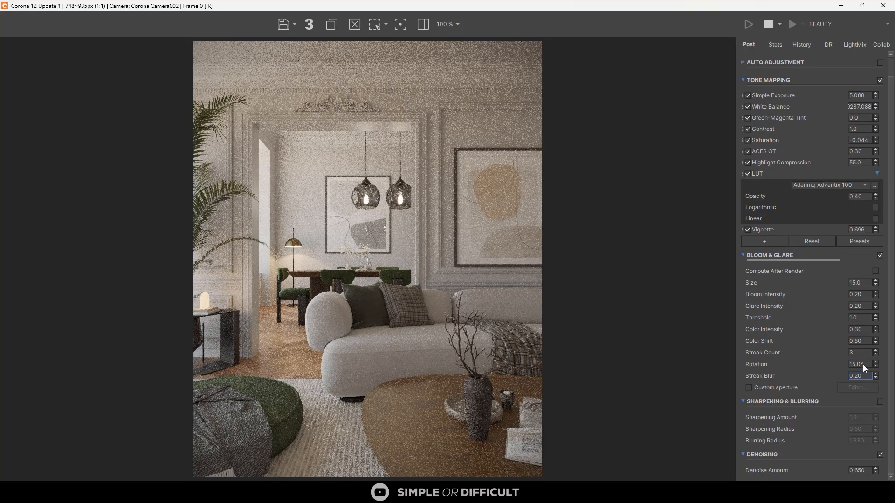
pyautogui.scroll(1, 356, 147)
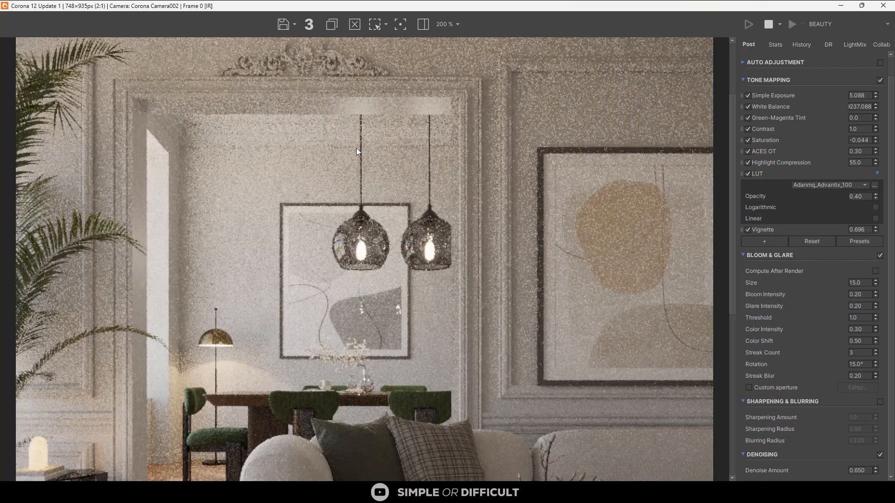
# Enable Sharpening & Blurring, set the sharpening amount to 3, and review the whole render
pyautogui.click(879, 401)
pyautogui.click(865, 416)
pyautogui.write('3')
pyautogui.press('Return')
pyautogui.scroll(-1, 456, 299)
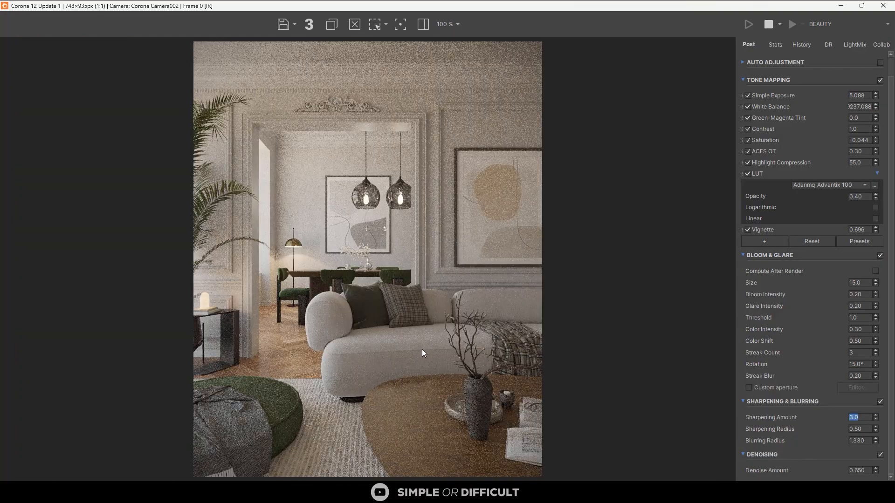
pyautogui.scroll(-1, 500, 223)
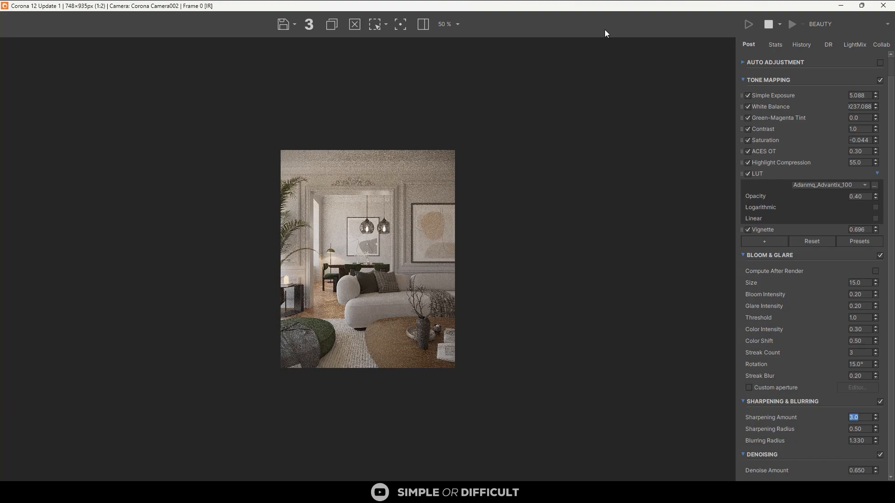
# Move the frame buffer aside, select the coffee table with its decor, and show them in a top view
pyautogui.moveTo(630, 7); pyautogui.dragTo(178, 114)
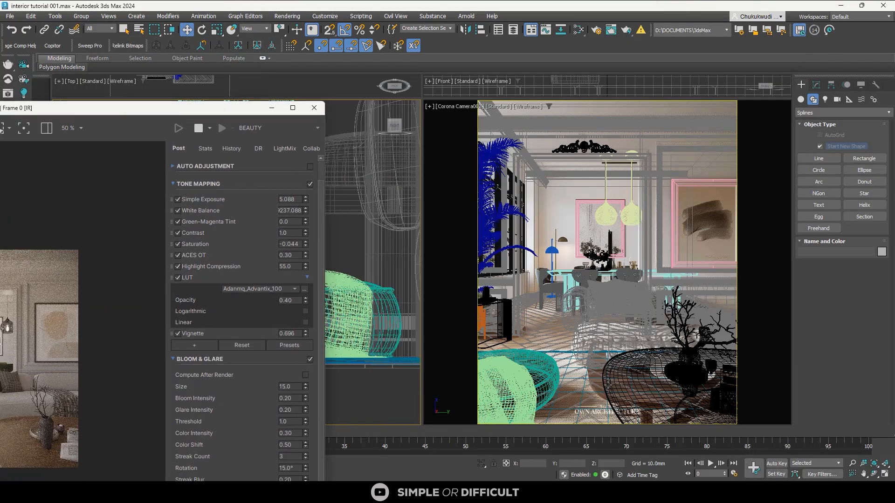
pyautogui.click(607, 385)
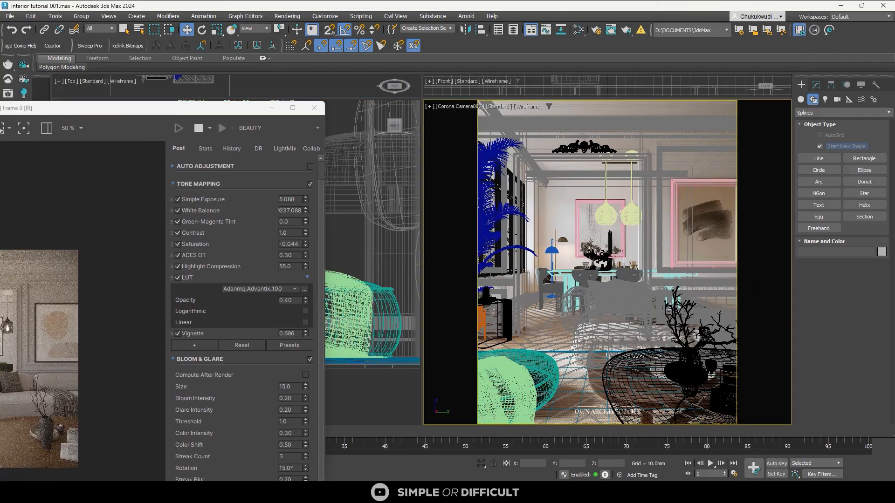
pyautogui.keyDown('ctrl'); pyautogui.click(695, 366); pyautogui.keyUp('ctrl')
pyautogui.moveTo(215, 109); pyautogui.dragTo(285, 241)
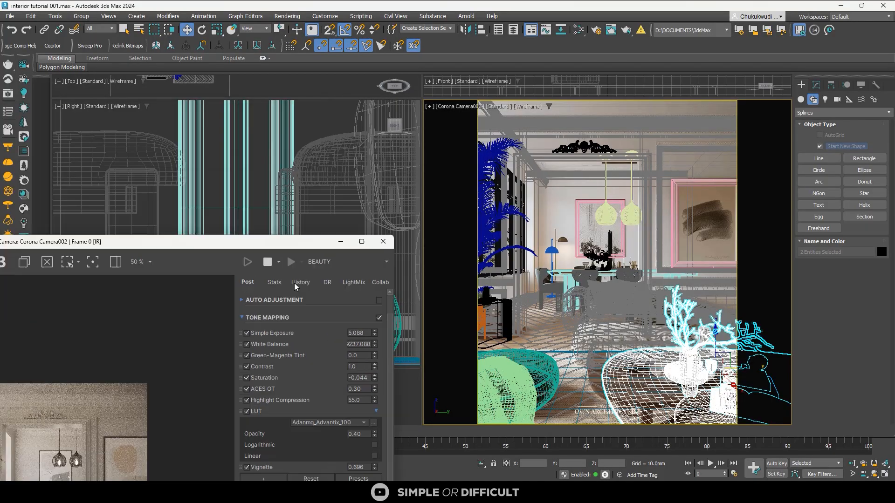
pyautogui.moveTo(294, 283); pyautogui.dragTo(322, 403)
pyautogui.scroll(-3, 271, 226)
pyautogui.press('t')
pyautogui.press('z')
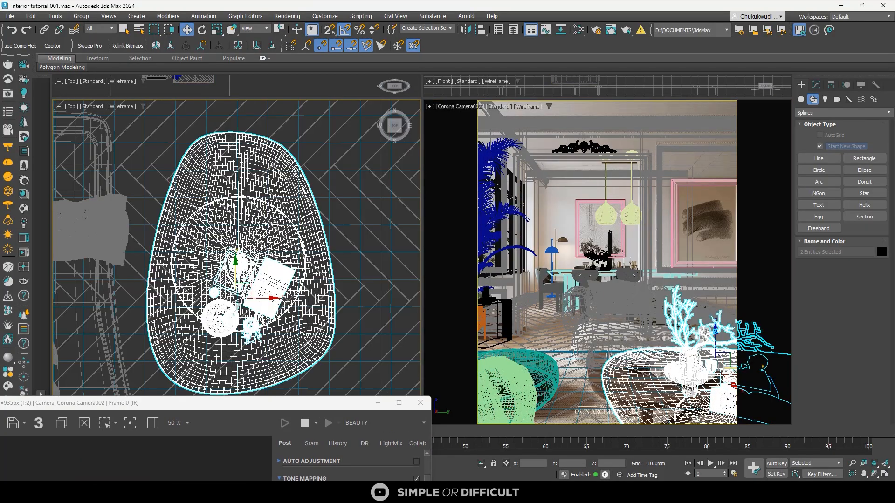
pyautogui.scroll(-4, 275, 225)
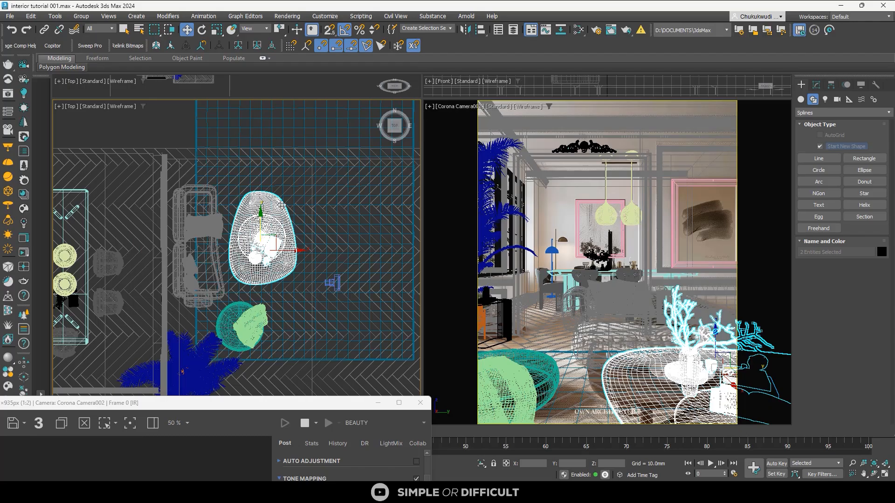
# Select only the coffee table and rotate it 180 degrees about Z so its narrow end points toward the pouf
pyautogui.click(282, 205)
pyautogui.click(202, 30)
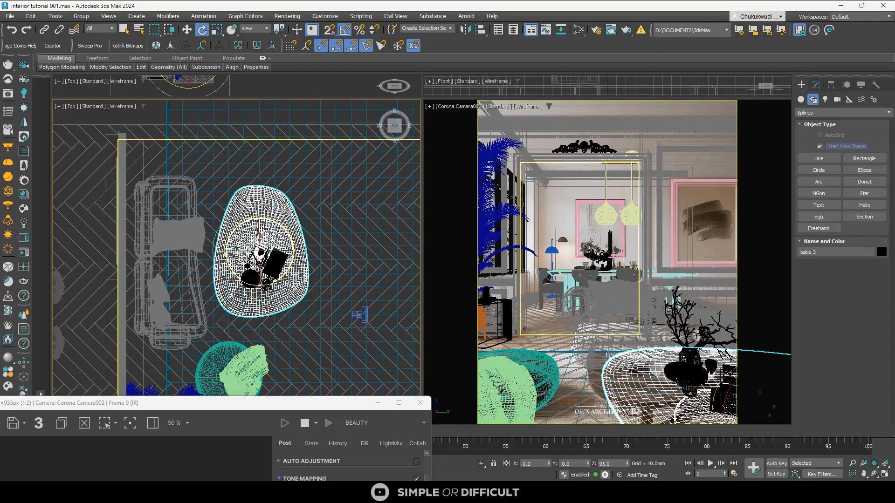
pyautogui.scroll(2, 267, 214)
pyautogui.moveTo(268, 221); pyautogui.dragTo(353, 248)
pyautogui.press('w')
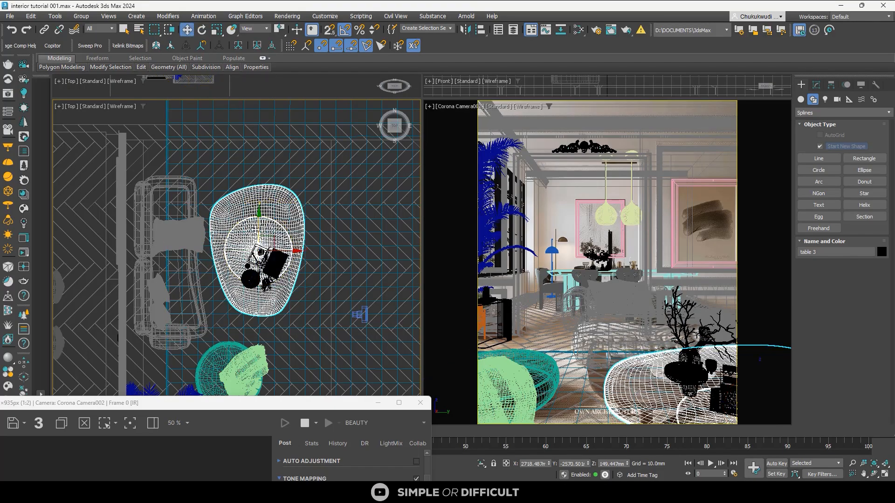
# Move the coffee table slightly toward the sofa and pouf, and rotate it about 10 degrees clockwise in the top view
pyautogui.moveTo(283, 251); pyautogui.dragTo(262, 248)
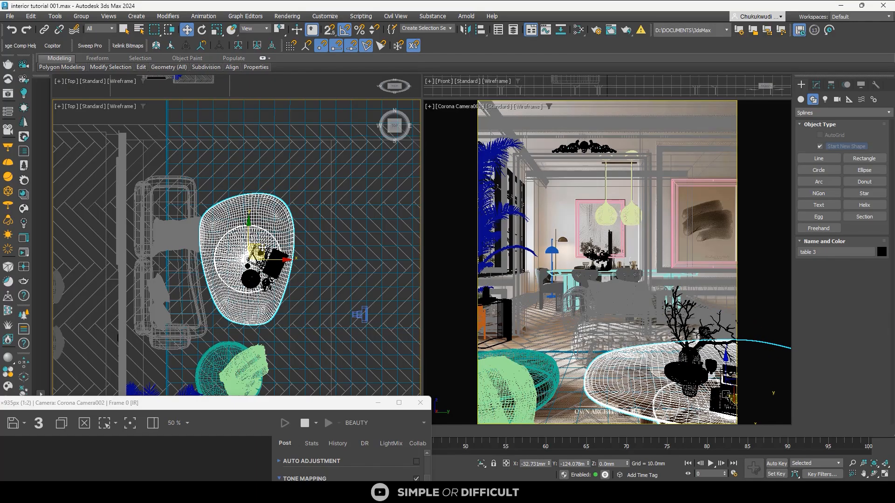
pyautogui.click(201, 30)
pyautogui.scroll(2, 254, 316)
pyautogui.scroll(2, 252, 253)
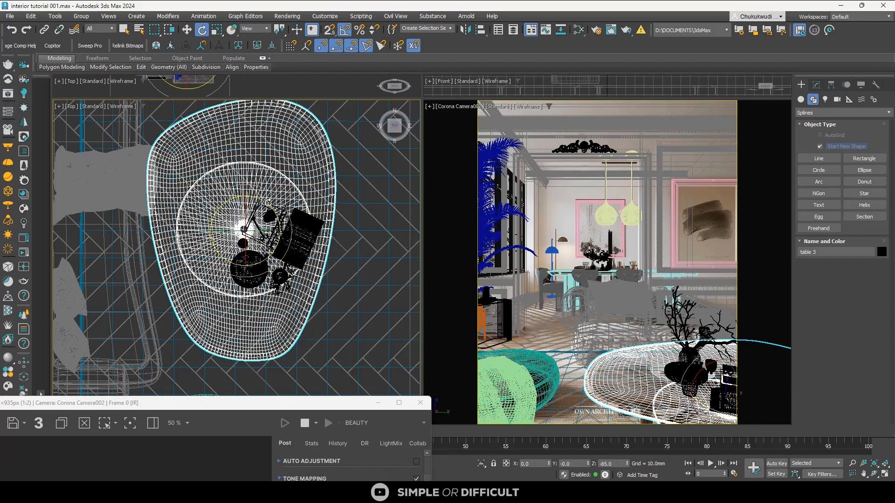
pyautogui.moveTo(269, 204); pyautogui.dragTo(272, 210)
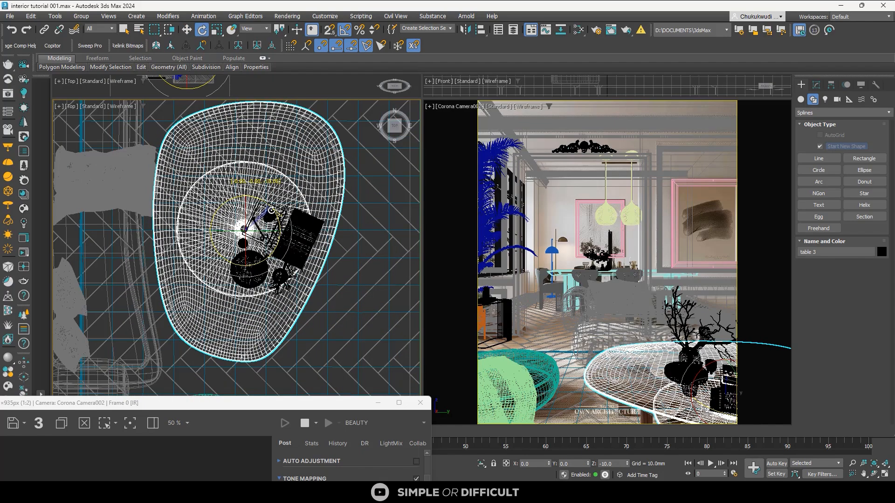
# Move the decor set on the coffee table toward the sofa and rotate it to -105 degrees about Z
pyautogui.click(187, 29)
pyautogui.click(292, 244)
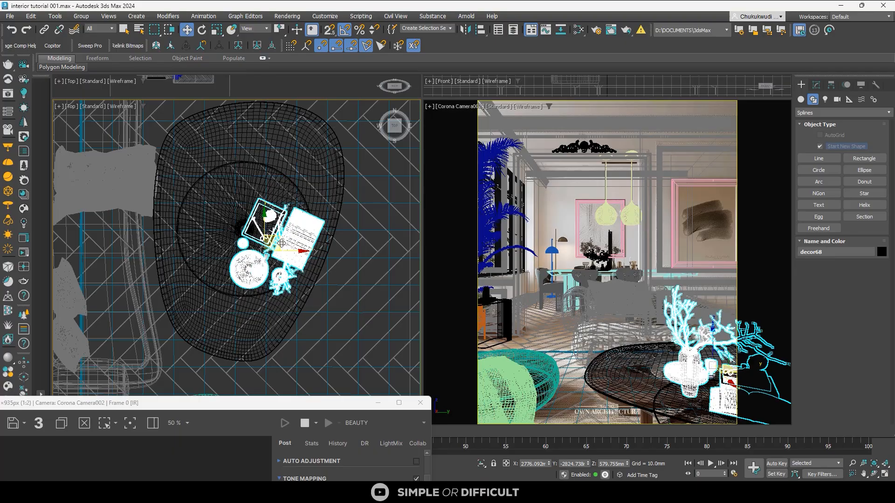
pyautogui.moveTo(281, 244); pyautogui.dragTo(248, 245)
pyautogui.click(202, 29)
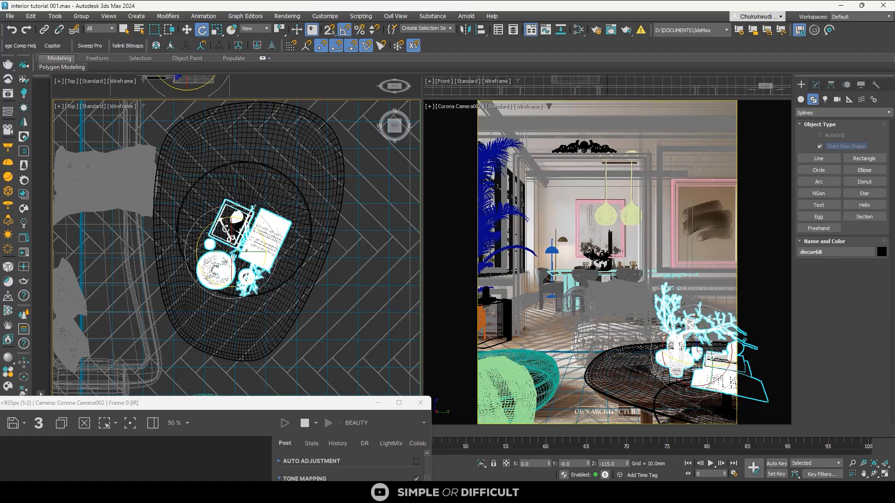
pyautogui.moveTo(252, 225); pyautogui.dragTo(244, 210)
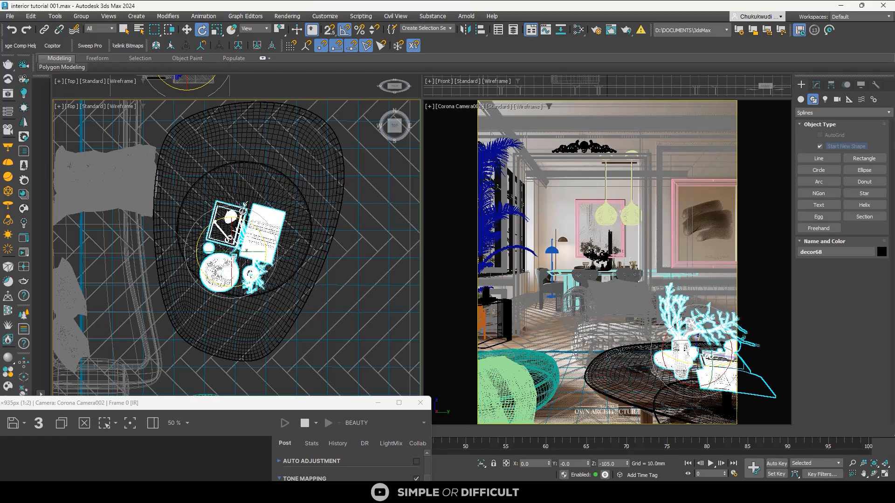
# Enlarge the frame buffer and examine the repositioned coffee table, decor and dining area in the interactive render
pyautogui.click(399, 406)
pyautogui.scroll(4, 420, 365)
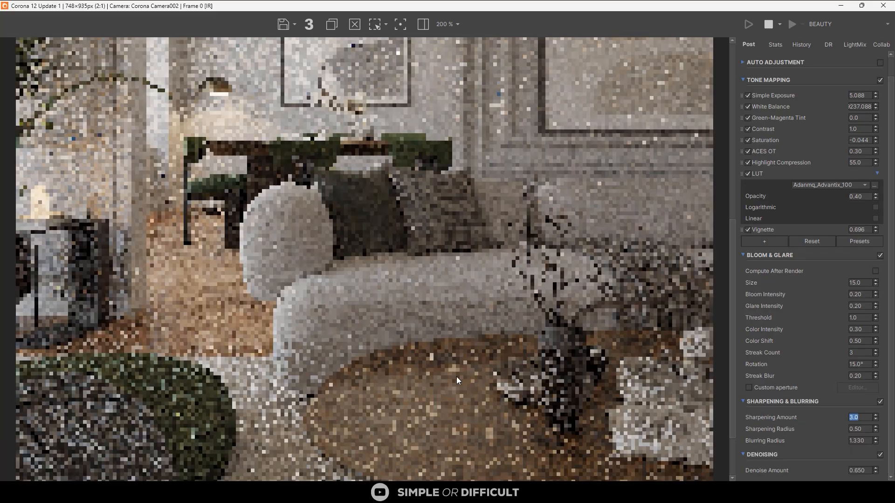
pyautogui.scroll(1, 456, 380)
pyautogui.scroll(-1, 456, 381)
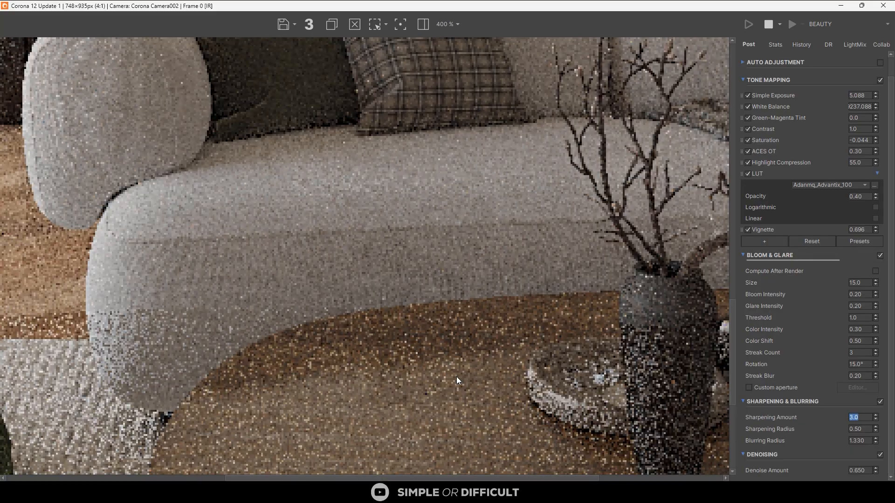
pyautogui.scroll(-1, 418, 305)
pyautogui.scroll(1, 519, 392)
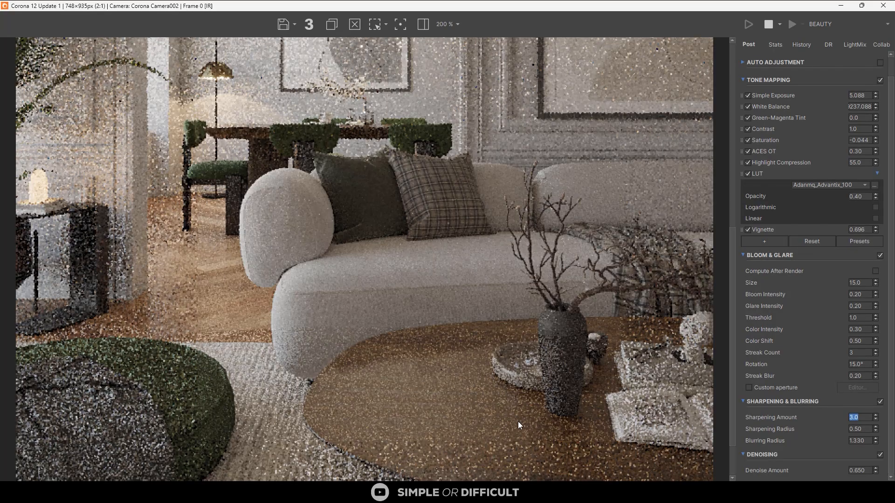
pyautogui.scroll(-1, 390, 213)
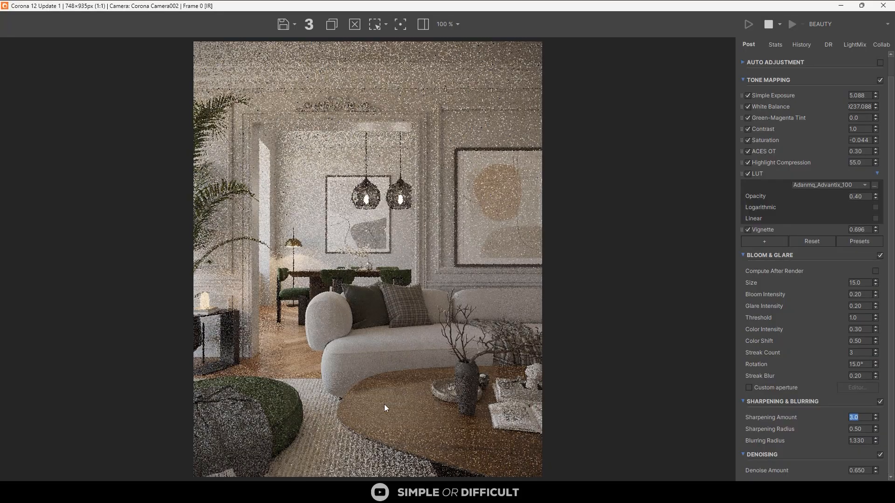
pyautogui.scroll(1, 276, 284)
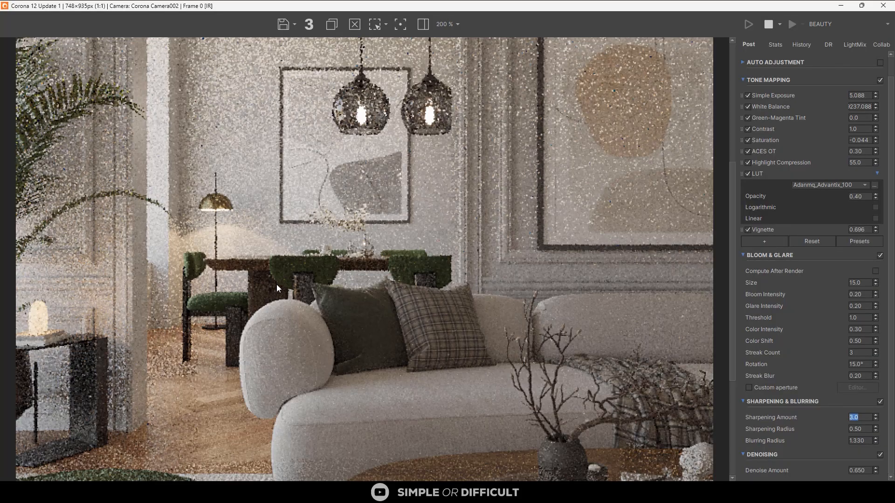
pyautogui.scroll(-1, 270, 233)
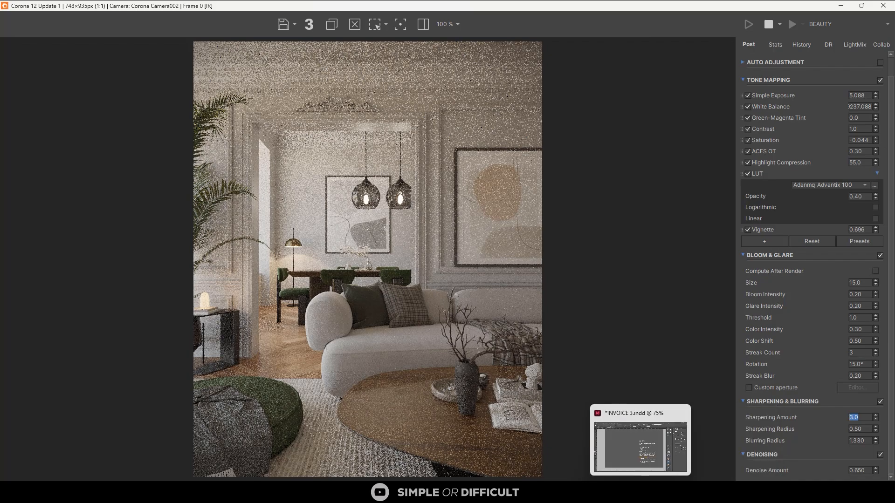
# Stop the interactive render, move the frame buffer off the camera view, and deselect the decor
pyautogui.moveTo(682, 493)
pyautogui.moveTo(681, 7); pyautogui.dragTo(258, 43)
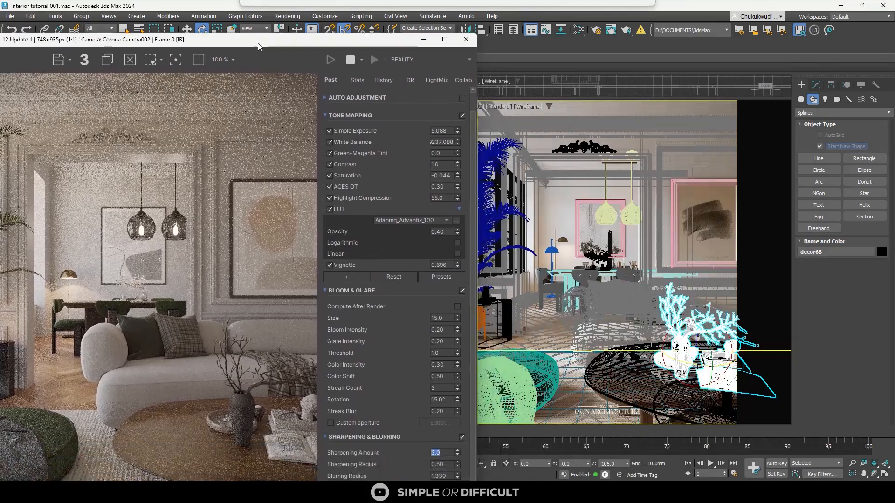
pyautogui.click(349, 59)
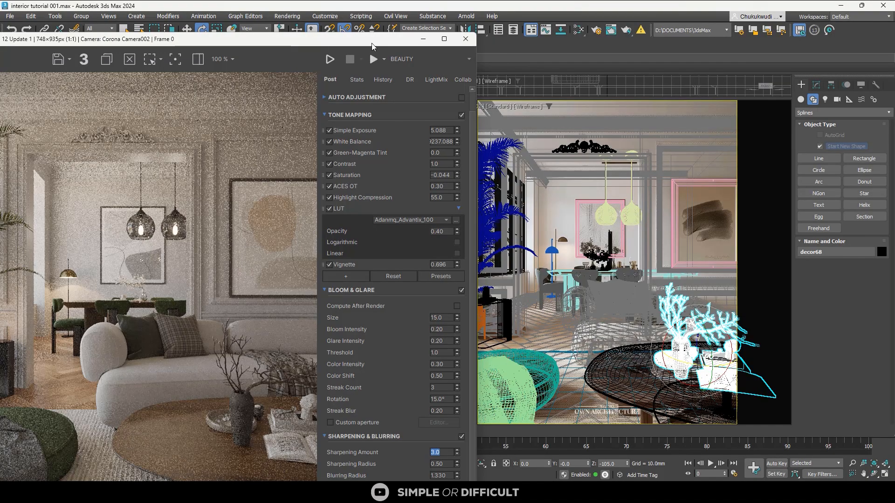
pyautogui.moveTo(371, 43); pyautogui.dragTo(289, 23)
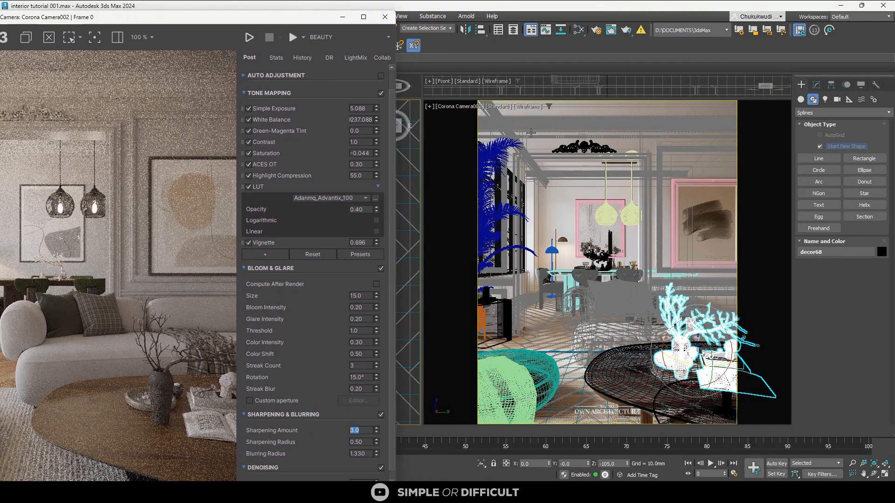
pyautogui.click(561, 233)
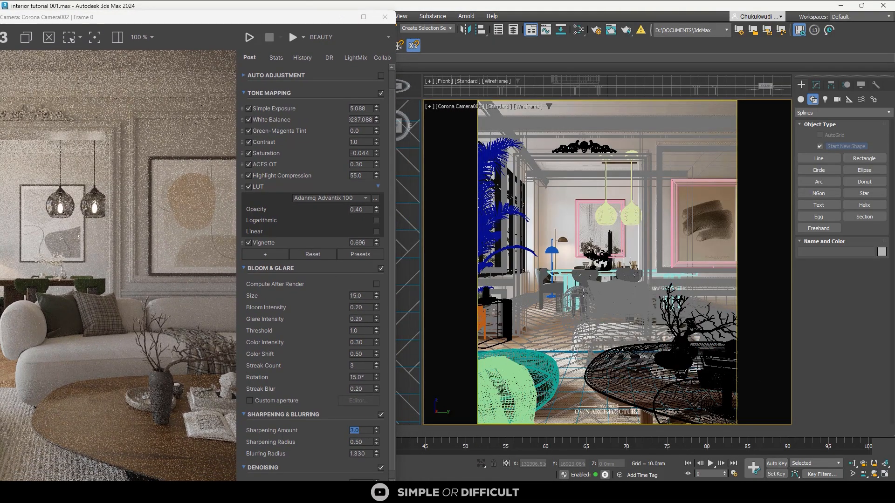
# Isolate the coffee table decor set and compare its placement in the camera view with the reference image and the render
pyautogui.click(673, 342)
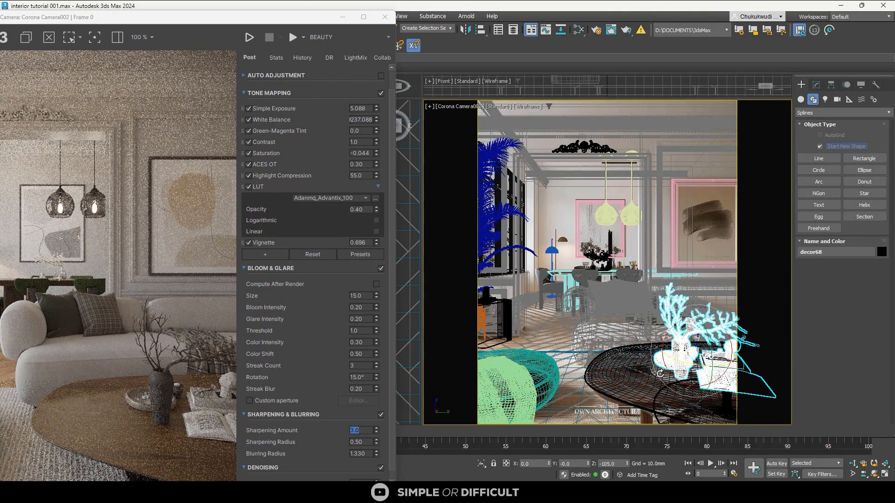
pyautogui.click(480, 464)
pyautogui.scroll(-2, 115, 264)
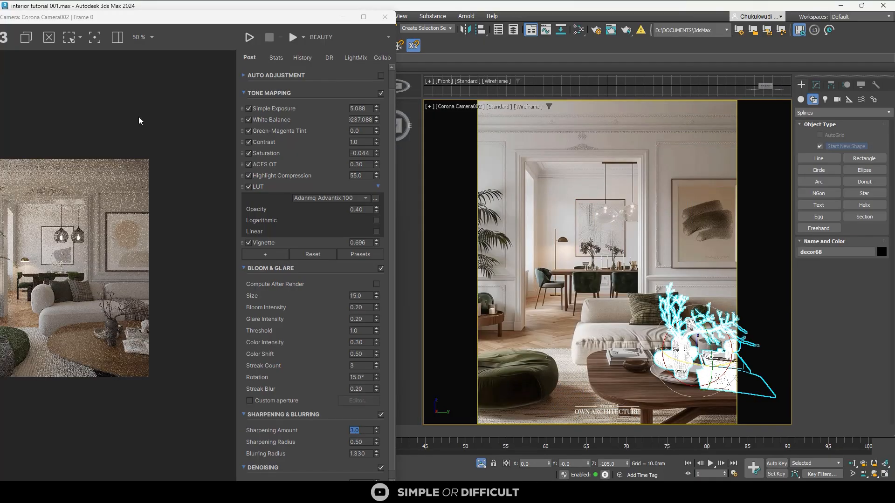
pyautogui.moveTo(199, 21); pyautogui.dragTo(373, 11)
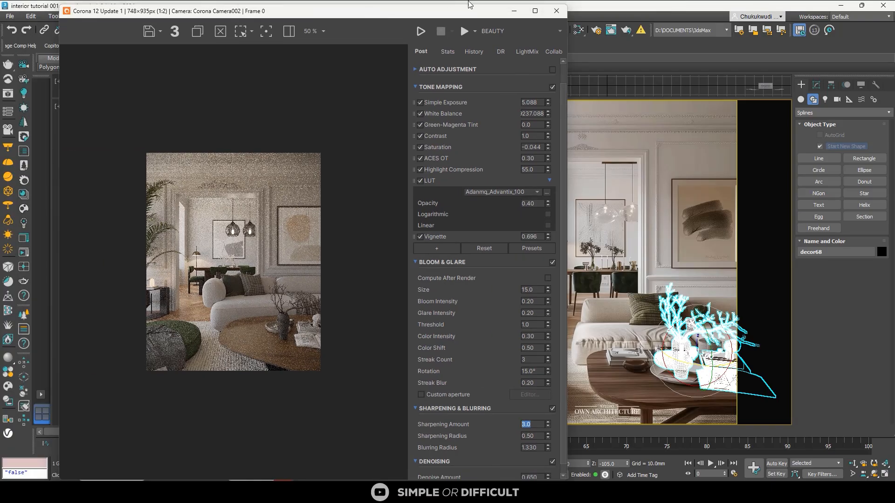
pyautogui.moveTo(459, 7); pyautogui.dragTo(722, 50)
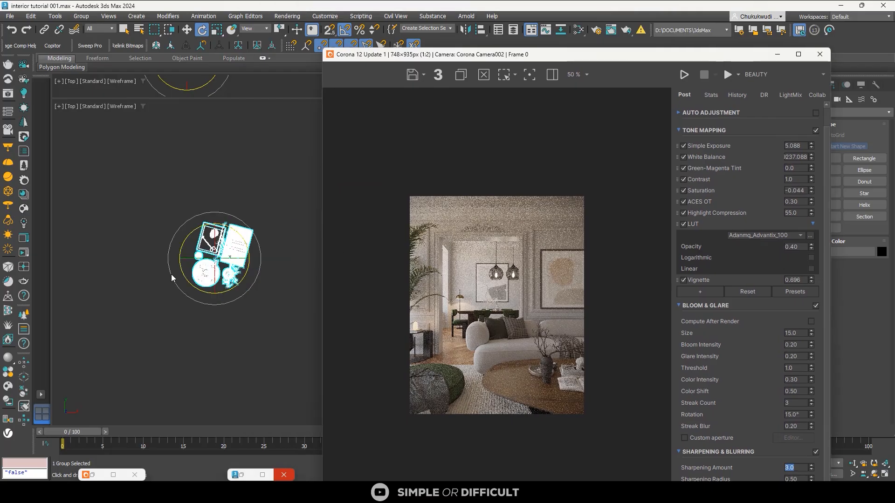
pyautogui.moveTo(625, 54); pyautogui.dragTo(345, 16)
pyautogui.moveTo(438, 22); pyautogui.dragTo(335, 40)
pyautogui.click(481, 464)
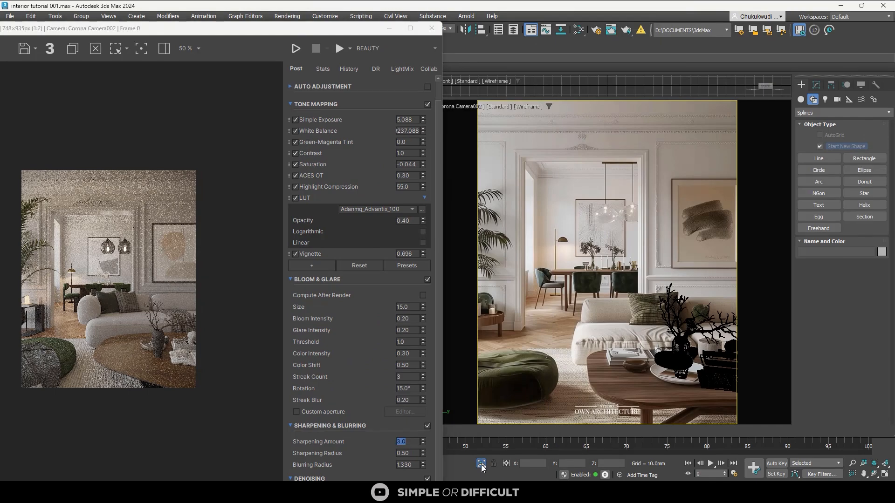
# Scale the coffee table down uniformly to about three quarters of its size in the top view
pyautogui.moveTo(317, 32); pyautogui.dragTo(662, 122)
pyautogui.scroll(-5, 250, 237)
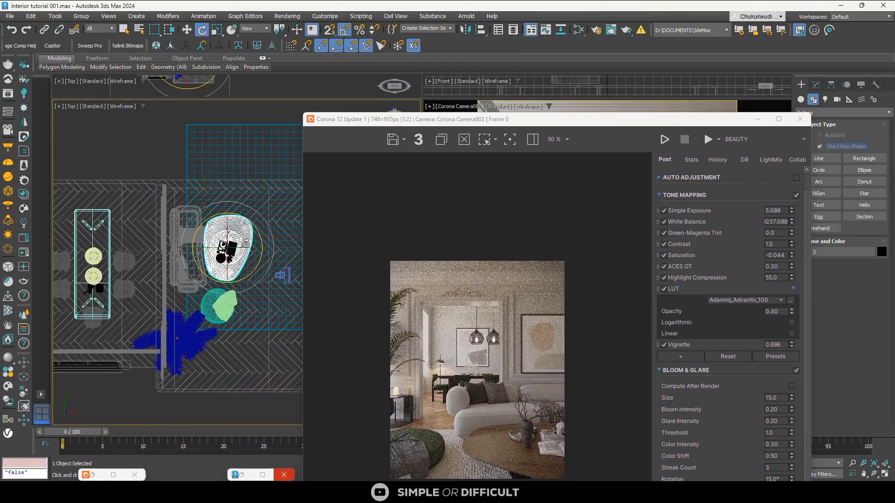
pyautogui.click(187, 29)
pyautogui.press('z')
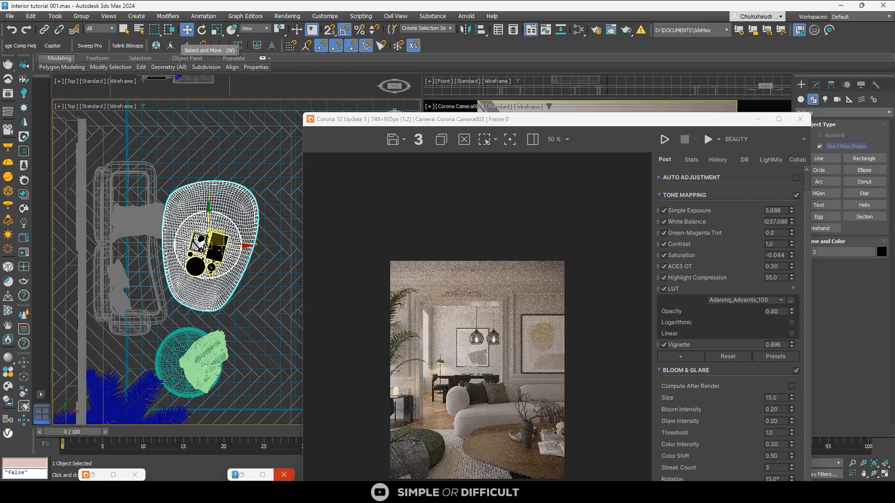
pyautogui.click(217, 30)
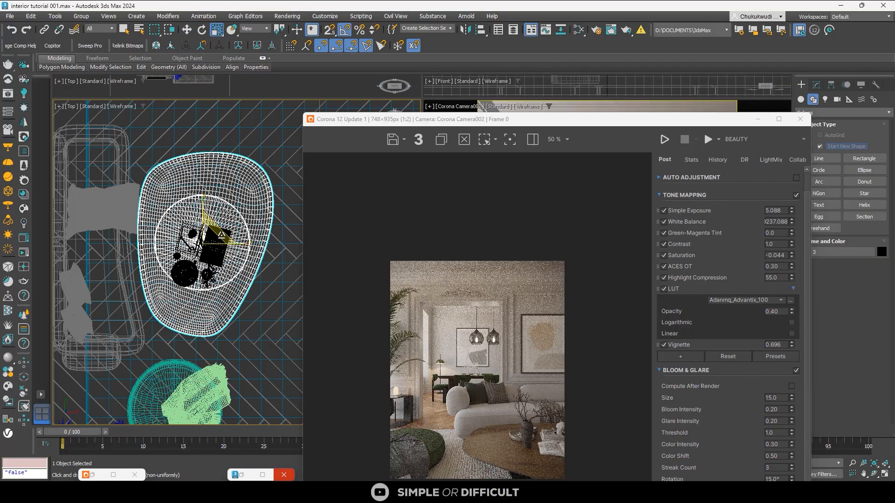
pyautogui.moveTo(221, 236); pyautogui.dragTo(215, 255)
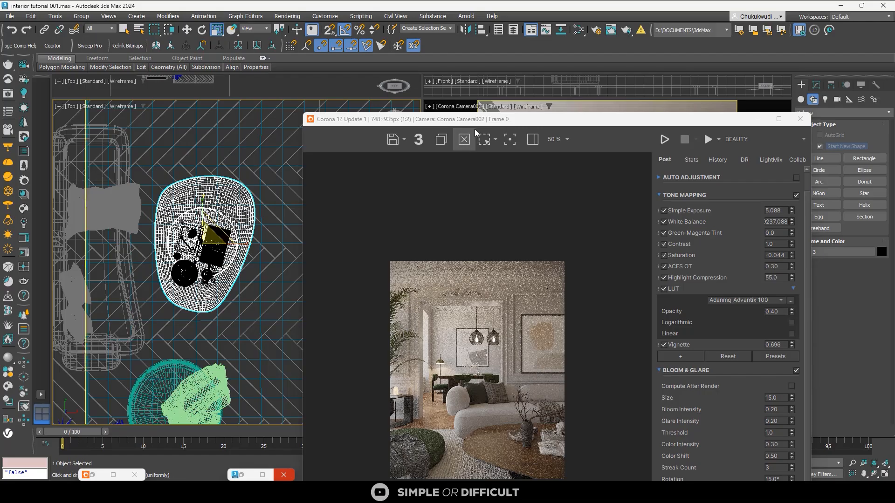
# Clear the frame buffer from the viewports and move the coffee table about 332 mm along negative Y toward the pouf
pyautogui.moveTo(476, 119); pyautogui.dragTo(210, 90)
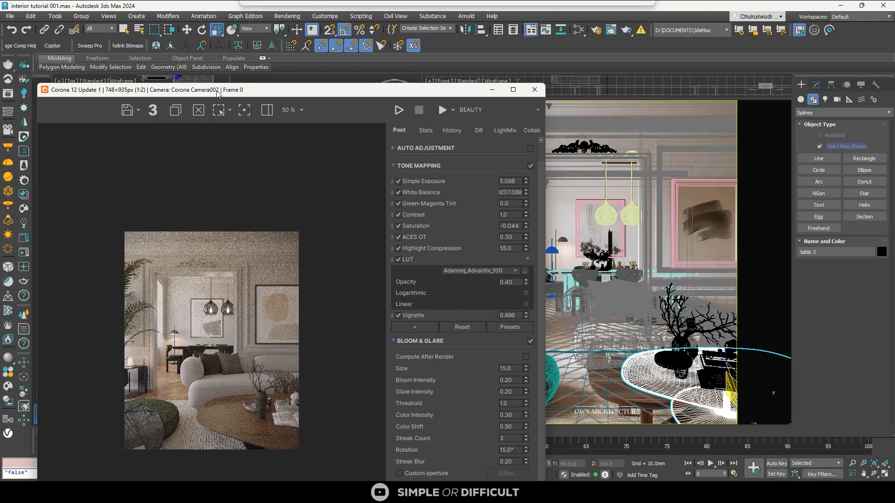
pyautogui.click(188, 28)
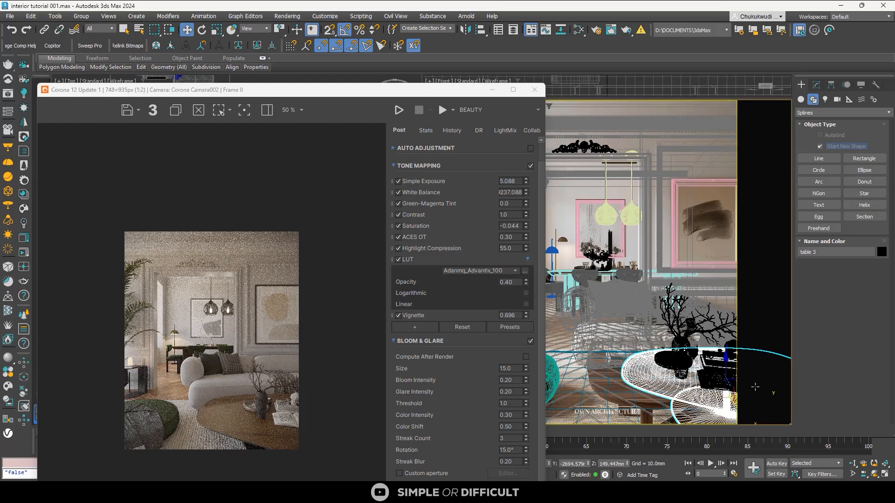
pyautogui.moveTo(341, 96); pyautogui.dragTo(392, 80)
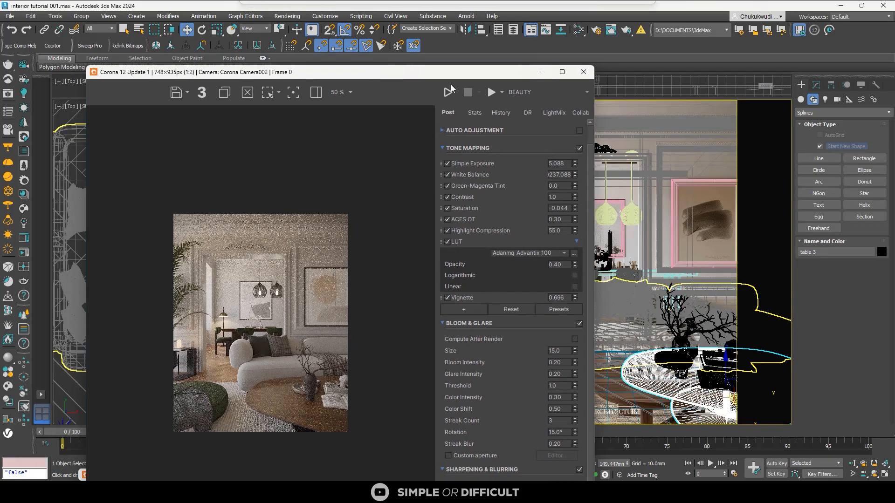
pyautogui.click(537, 78)
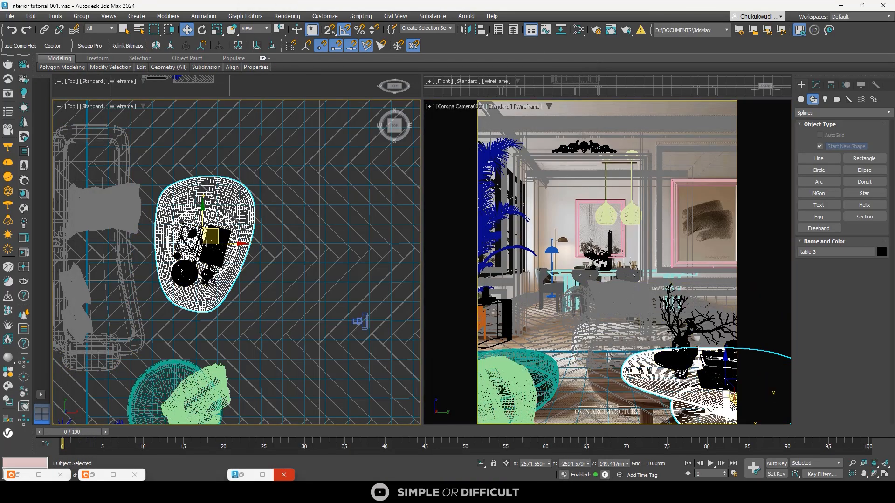
pyautogui.moveTo(218, 233); pyautogui.dragTo(216, 268)
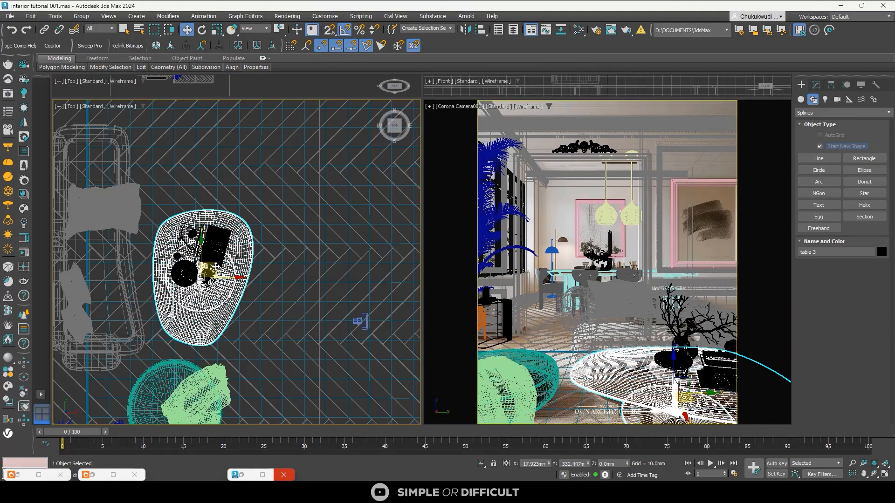
# Rotate the coffee table 10 degrees about Z, move it slightly back from the pouf and toward the sofa, and deselect it
pyautogui.click(200, 30)
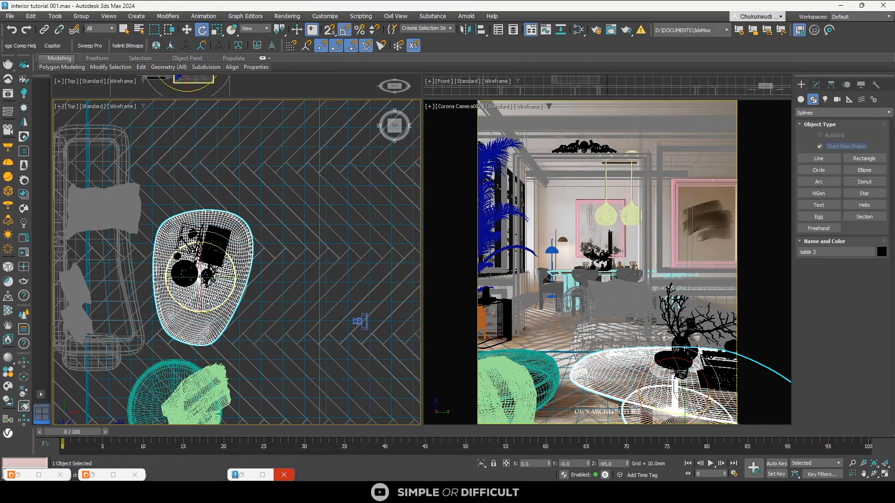
pyautogui.moveTo(229, 251); pyautogui.dragTo(228, 256)
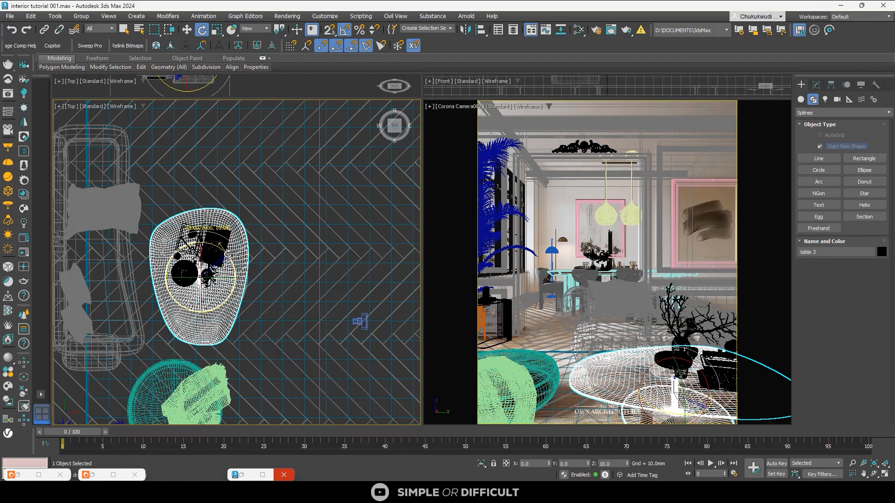
pyautogui.click(186, 30)
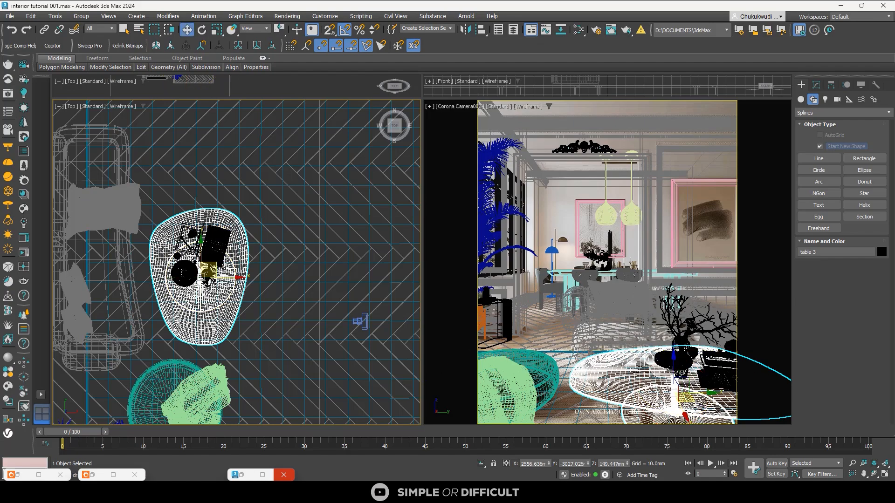
pyautogui.moveTo(207, 278); pyautogui.dragTo(200, 235)
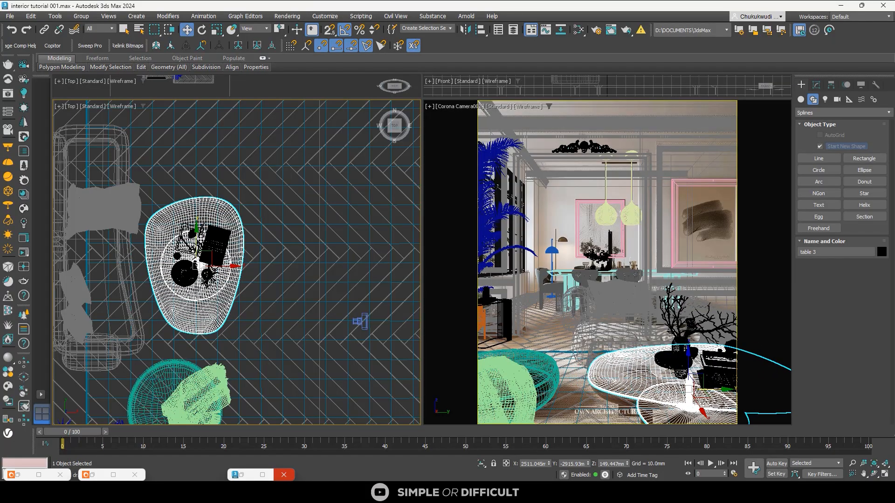
pyautogui.click(310, 235)
# Move the decor set toward the sofa and pouf so it sits on the reduced coffee table
pyautogui.click(225, 257)
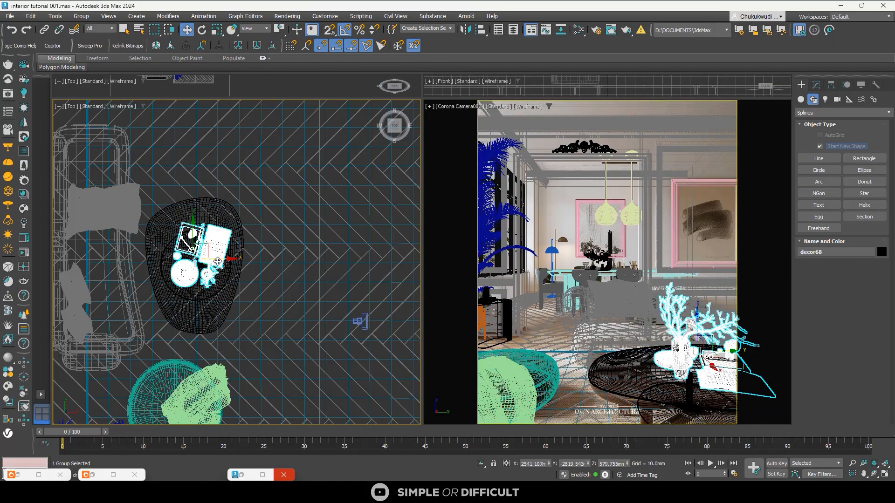
pyautogui.moveTo(226, 259); pyautogui.dragTo(214, 259)
pyautogui.moveTo(183, 230)
pyautogui.mouseDown()
pyautogui.moveTo(183, 256)
pyautogui.moveTo(189, 239)
pyautogui.mouseUp()
pyautogui.click(139, 244)
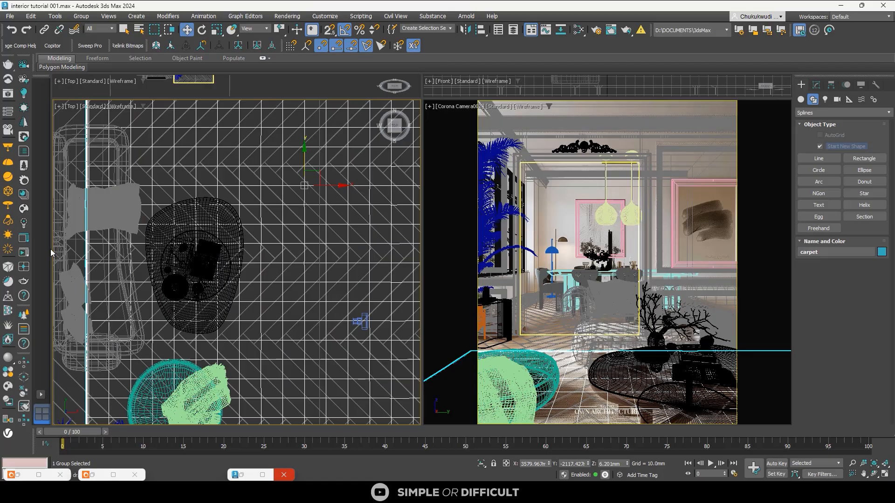
# Bring back the frame buffer and isolate the carpet and coffee table in turn to compare them with the reference image
pyautogui.click(26, 239)
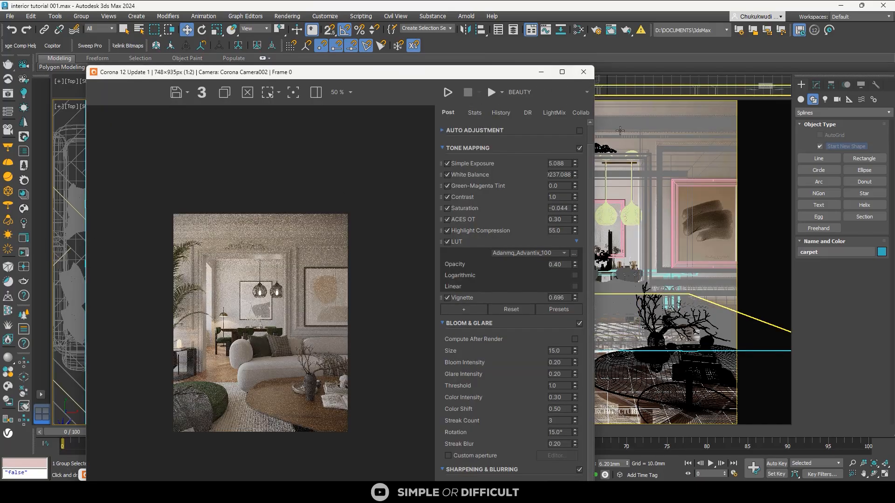
pyautogui.moveTo(482, 77); pyautogui.dragTo(333, 68)
pyautogui.click(481, 463)
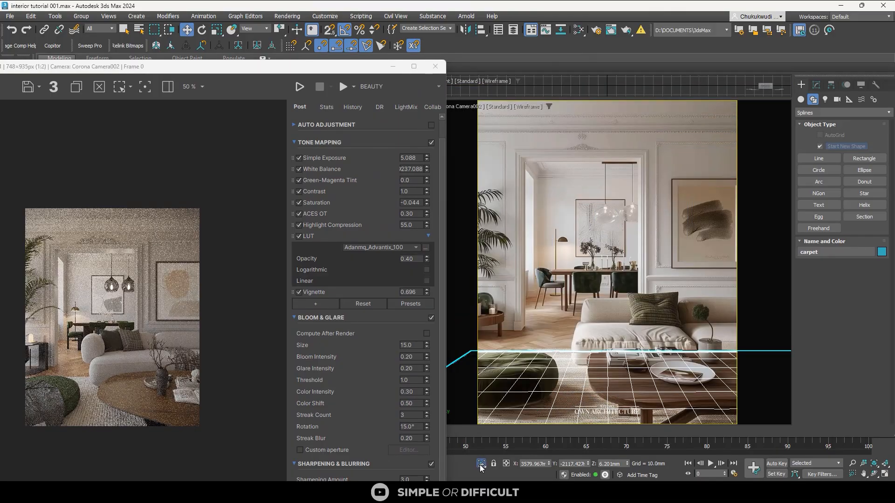
pyautogui.click(481, 464)
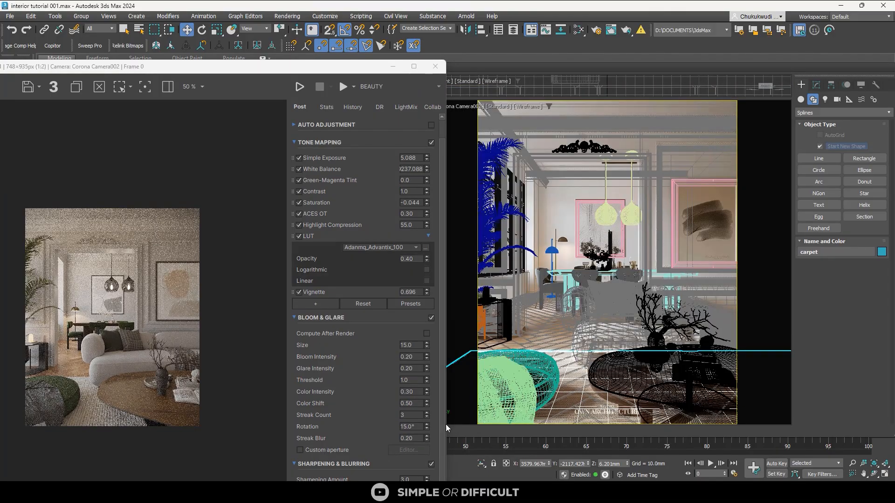
pyautogui.click(414, 66)
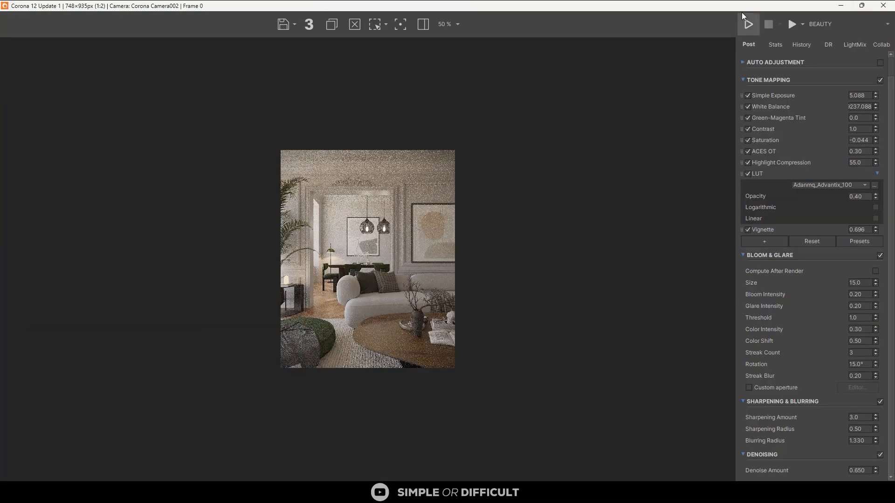
pyautogui.moveTo(742, 12); pyautogui.dragTo(296, 117)
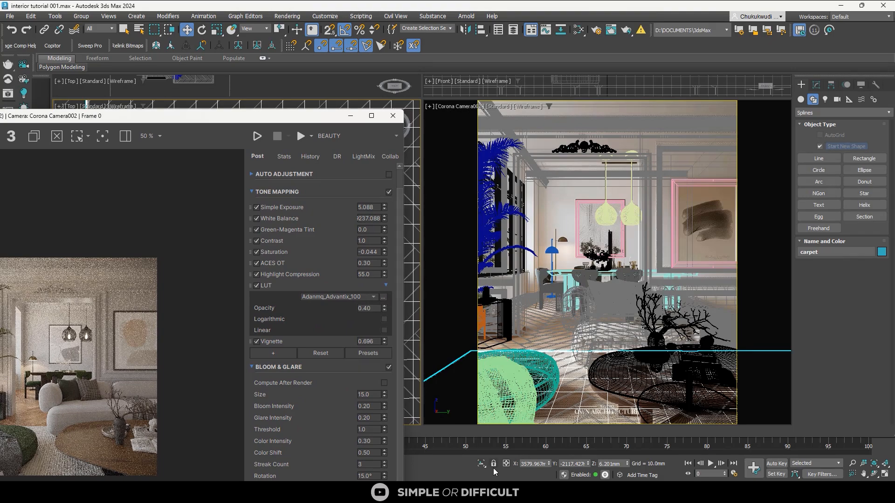
pyautogui.click(481, 465)
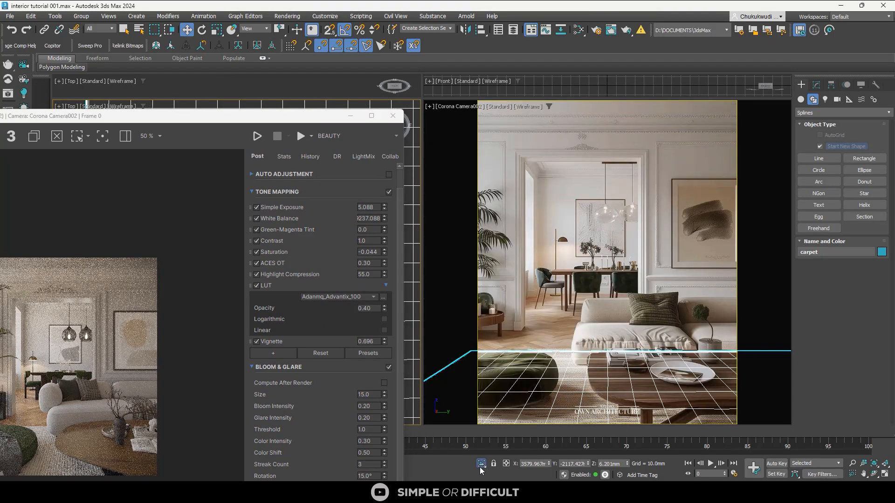
pyautogui.click(481, 463)
pyautogui.click(618, 387)
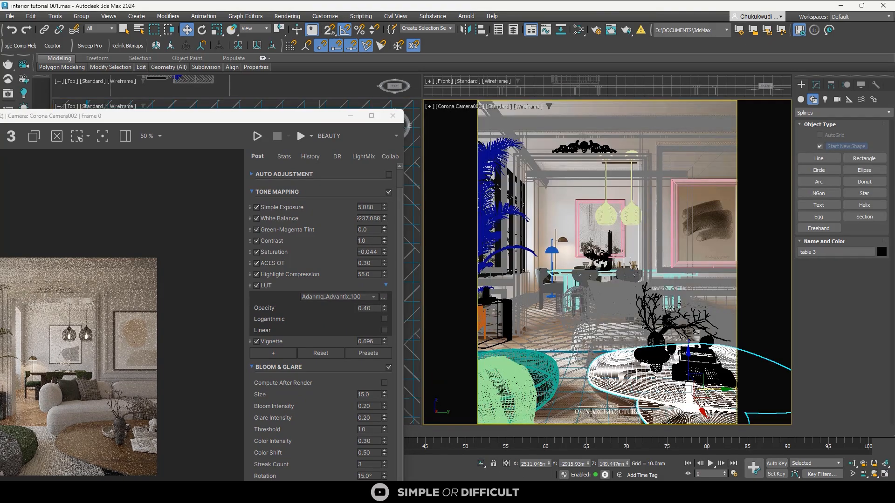
pyautogui.click(481, 464)
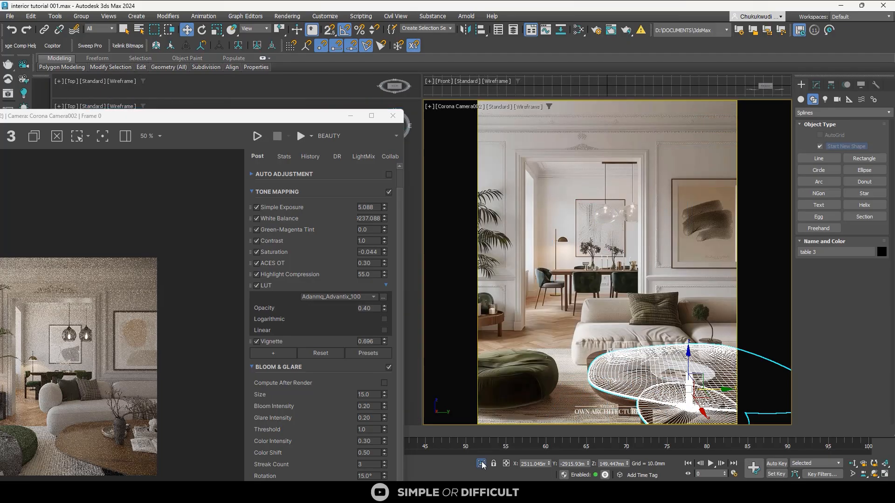
pyautogui.click(481, 464)
# Enlarge the frame buffer, start an interactive render, and examine the resized coffee table and its decor at 100% zoom
pyautogui.click(372, 116)
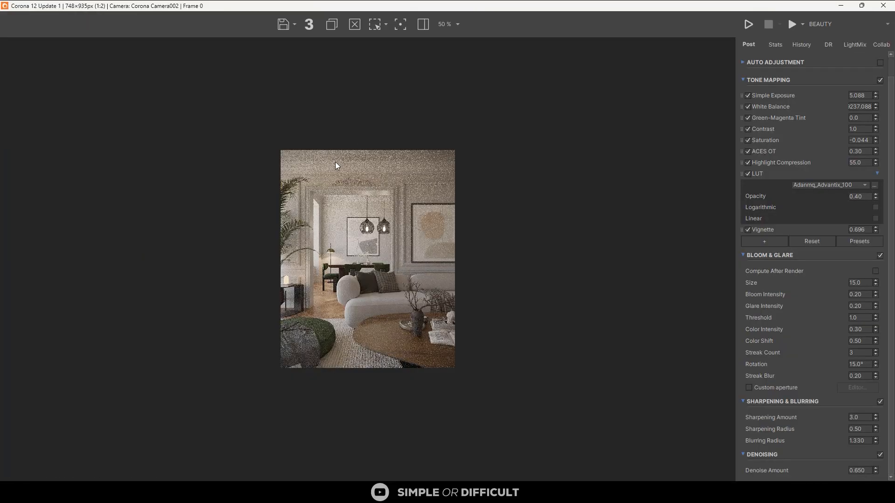
pyautogui.scroll(1, 430, 202)
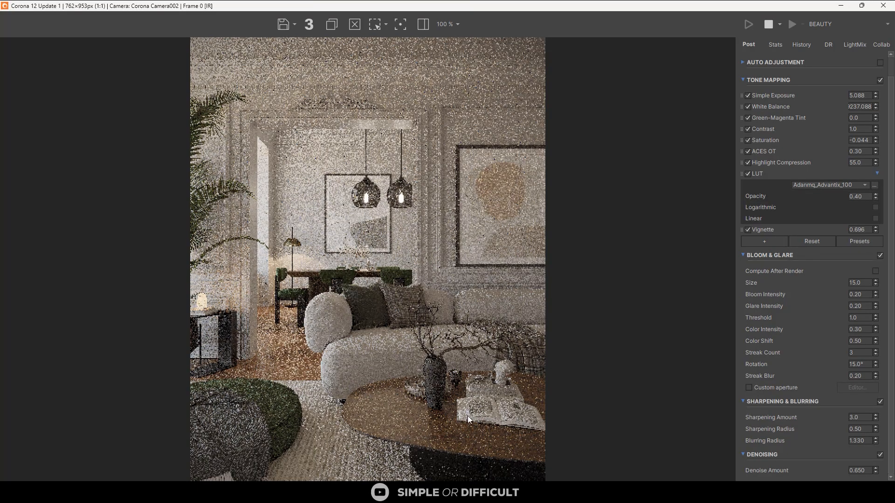
pyautogui.scroll(1, 468, 416)
pyautogui.scroll(-1, 419, 370)
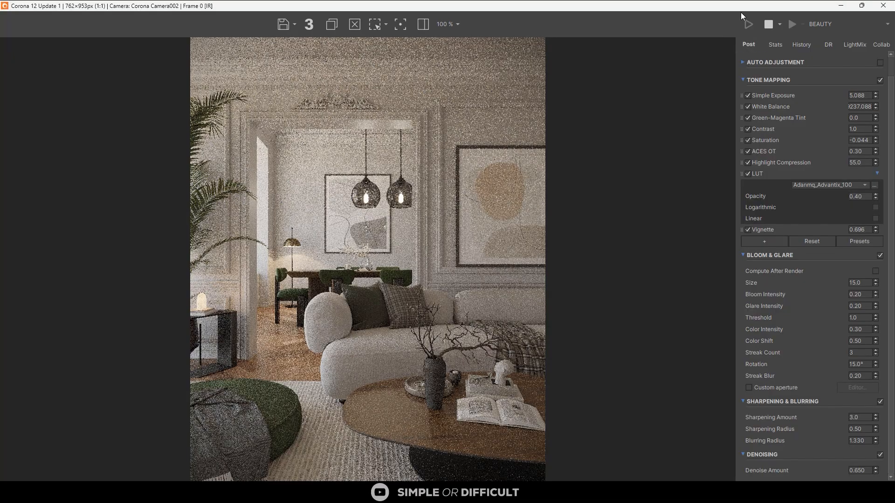
# Select the decor set and coffee table together and move them along Y, away from the pouf, in the camera view
pyautogui.moveTo(722, 9); pyautogui.dragTo(382, 68)
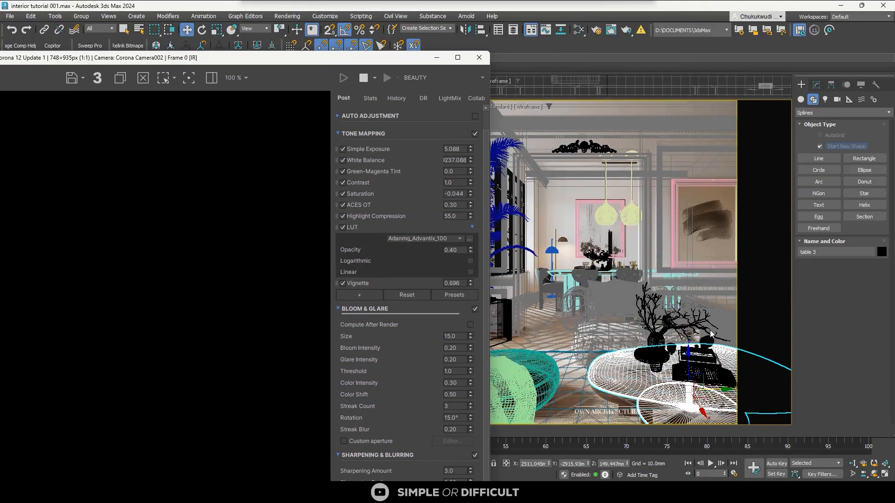
pyautogui.click(711, 341)
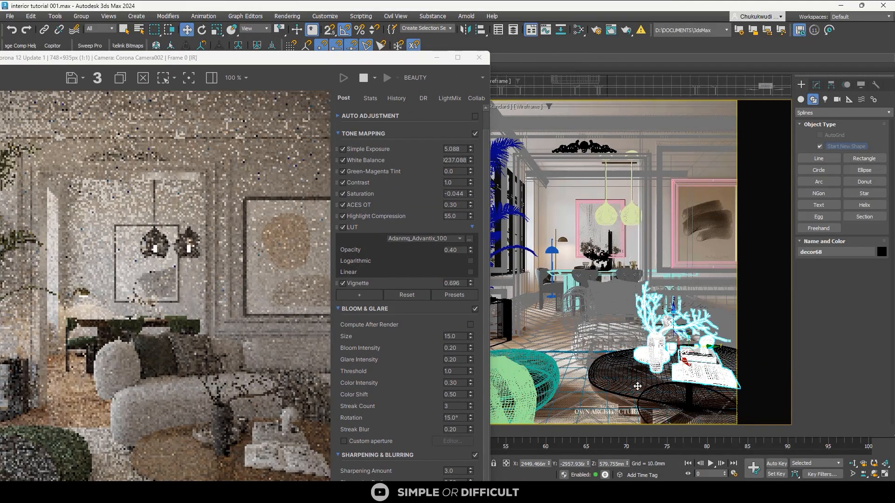
pyautogui.keyDown('ctrl'); pyautogui.click(639, 380); pyautogui.keyUp('ctrl')
pyautogui.scroll(-1, 244, 302)
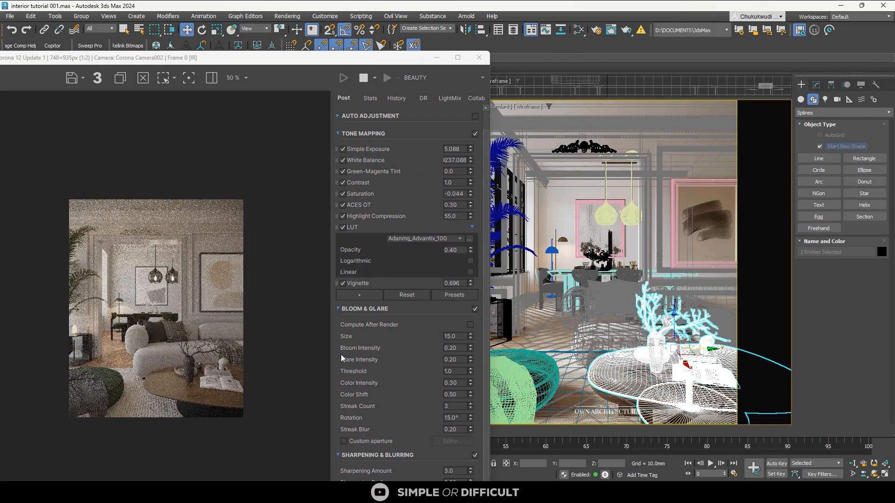
pyautogui.moveTo(703, 348); pyautogui.dragTo(732, 349)
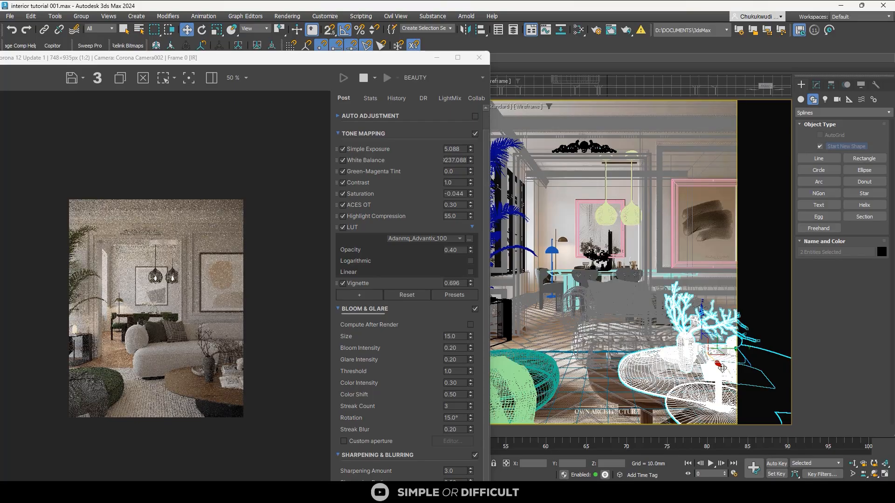
# Move the coffee table and decor set together along X, toward the sofa, in the camera view and check the interactive render at 100%
pyautogui.moveTo(718, 364); pyautogui.dragTo(710, 356)
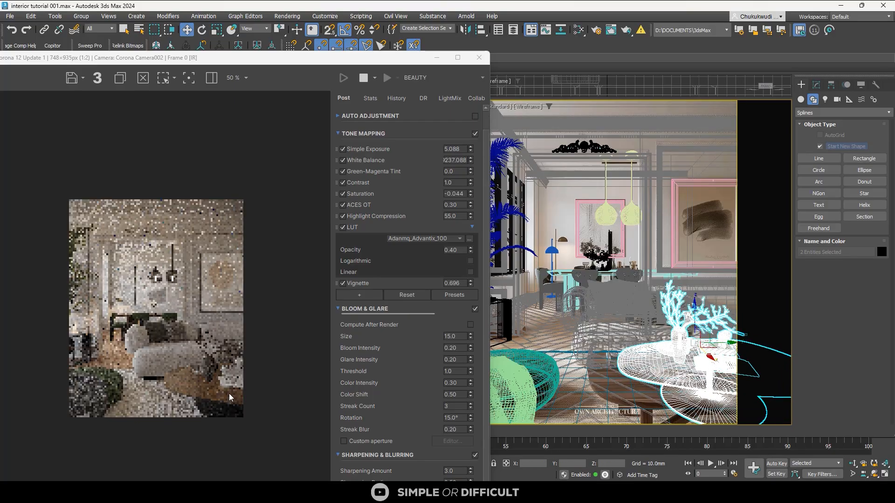
pyautogui.scroll(1, 206, 393)
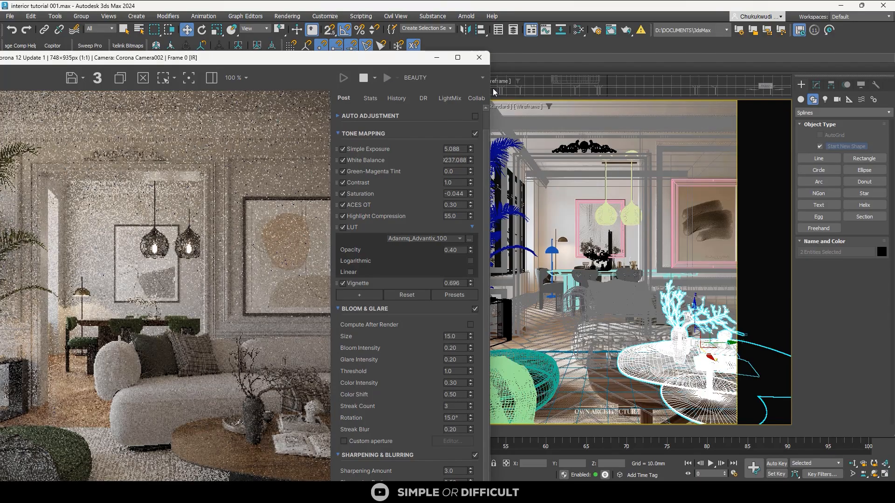
pyautogui.moveTo(338, 60); pyautogui.dragTo(744, 104)
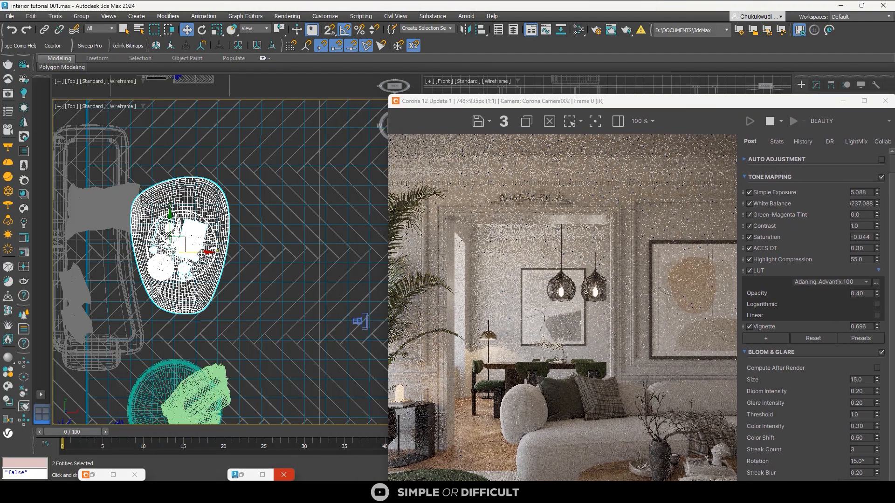
# Move the coffee table and decor set along X, away from the sofa, in the top view while checking the interactive render
pyautogui.moveTo(199, 253); pyautogui.dragTo(216, 254)
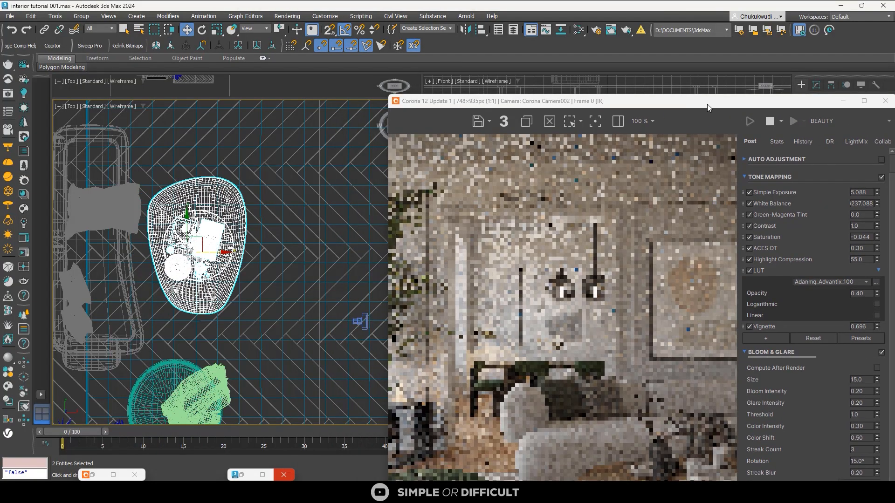
pyautogui.moveTo(708, 103); pyautogui.dragTo(488, 16)
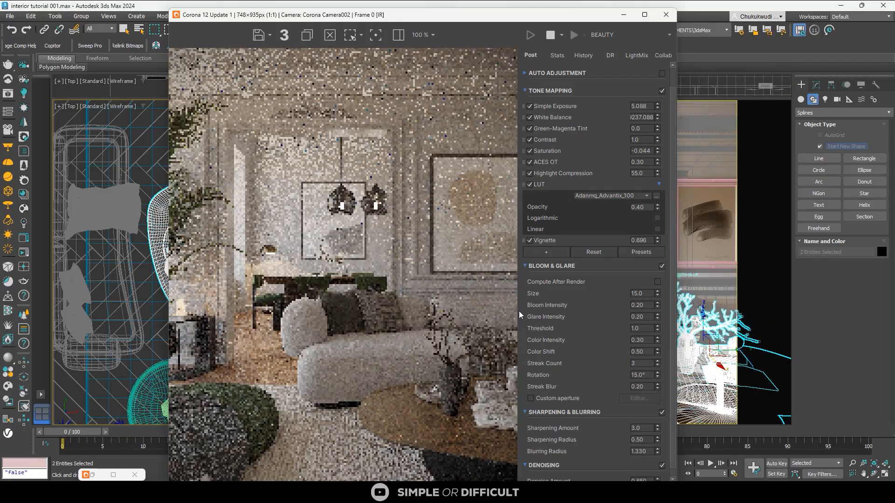
pyautogui.moveTo(461, 17); pyautogui.dragTo(553, 9)
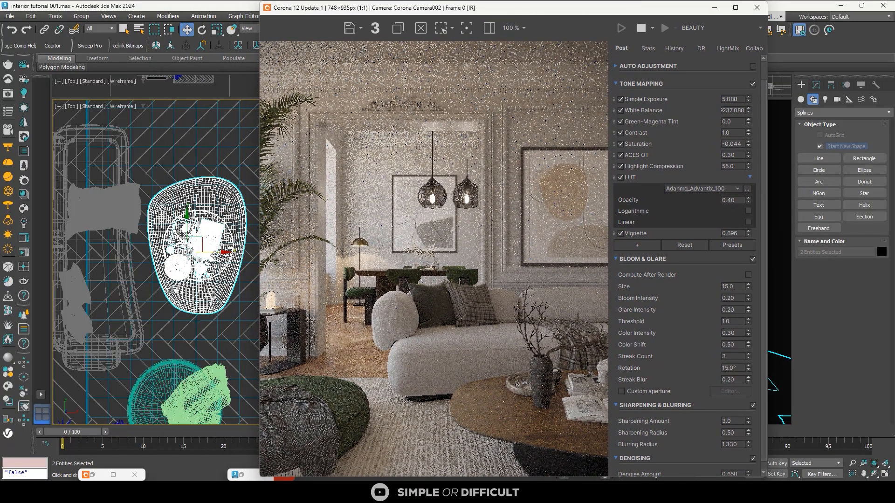
pyautogui.moveTo(215, 255); pyautogui.dragTo(224, 255)
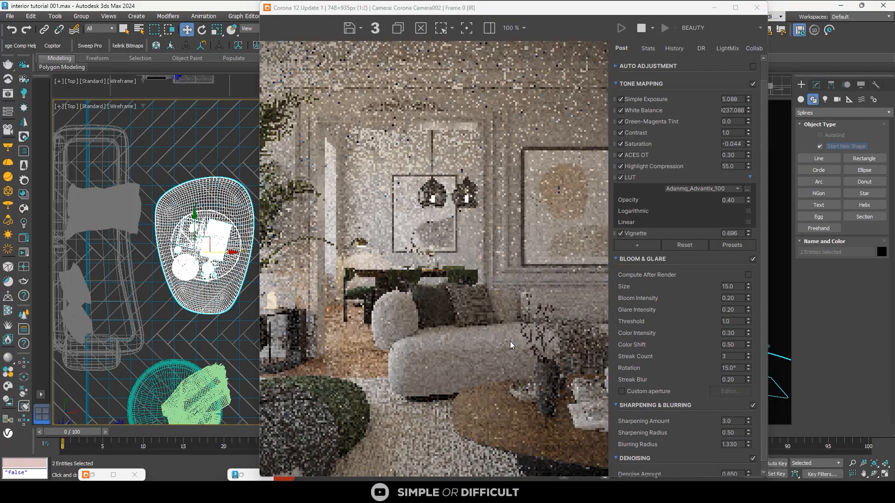
pyautogui.moveTo(616, 14); pyautogui.dragTo(248, 119)
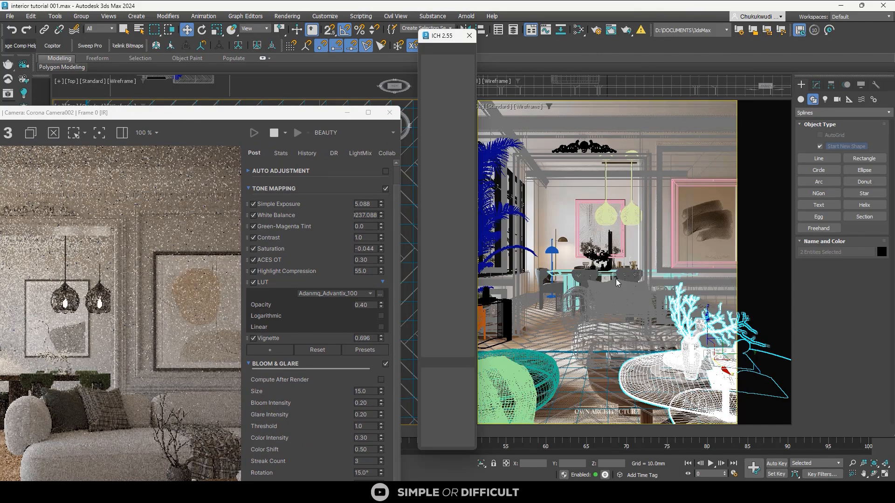
# Move the decor68 set and the table 3 coffee table in turn along Y, toward the pouf, in the camera view
pyautogui.click(677, 272)
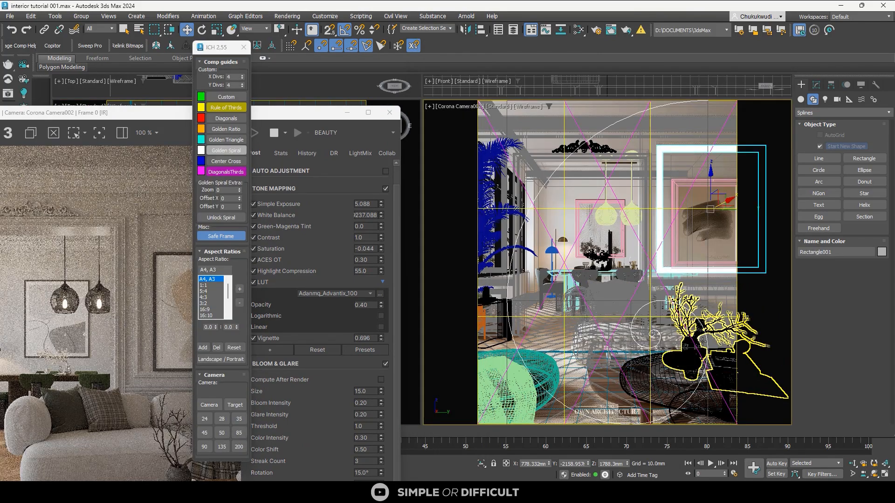
pyautogui.click(725, 353)
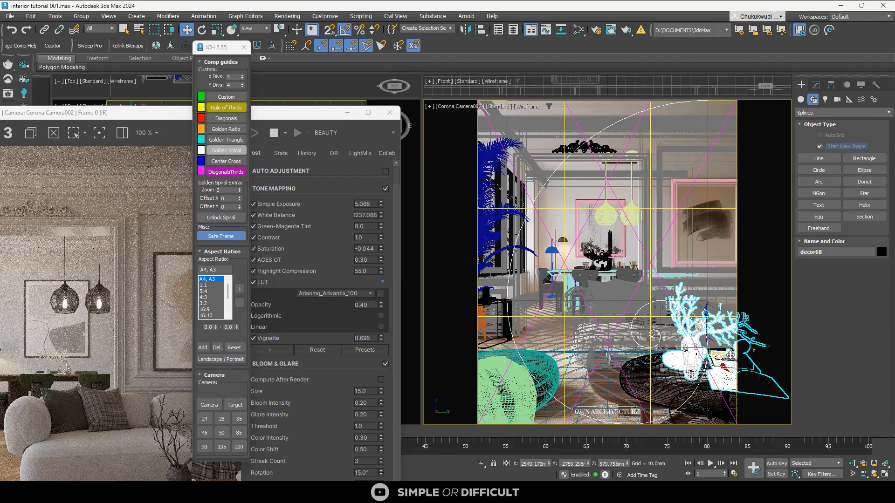
pyautogui.moveTo(730, 355); pyautogui.dragTo(692, 358)
pyautogui.click(725, 363)
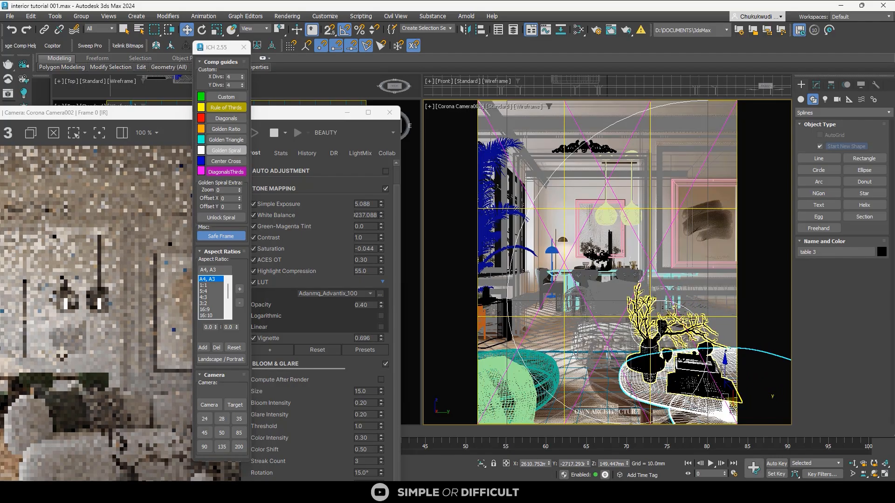
pyautogui.moveTo(748, 393); pyautogui.dragTo(725, 389)
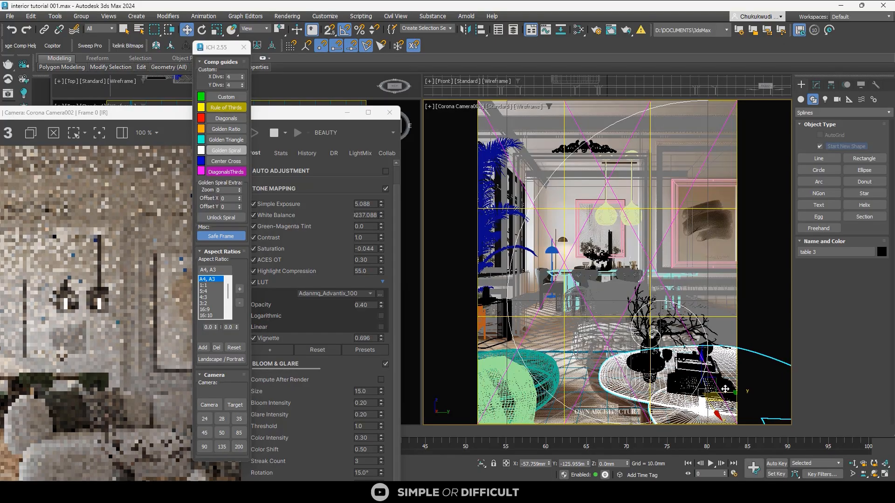
# Enlarge the frame buffer and examine the repositioned coffee table, its decor and the overall composition at 100% and 200% zoom
pyautogui.click(148, 221)
pyautogui.moveTo(277, 113); pyautogui.dragTo(465, 1)
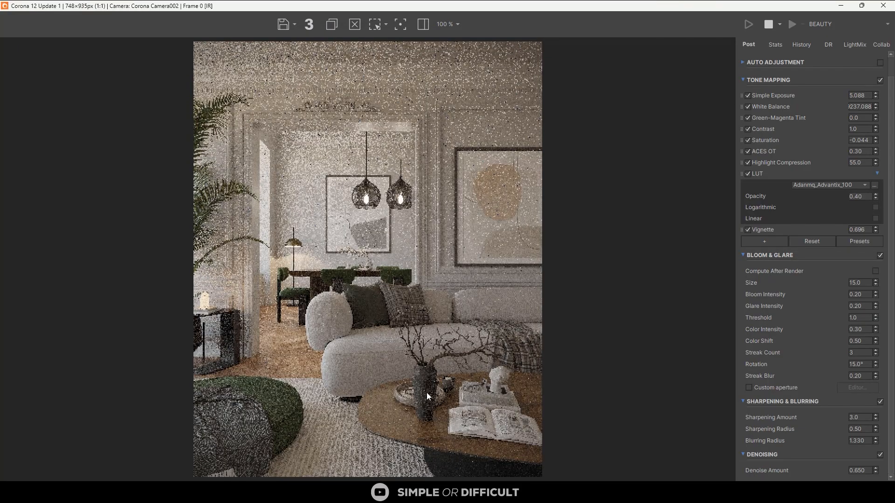
pyautogui.scroll(1, 424, 410)
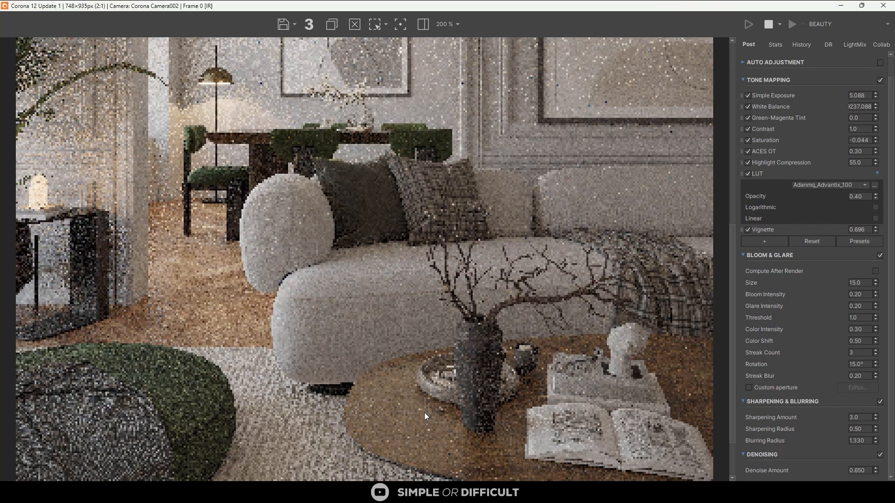
pyautogui.scroll(2, 501, 364)
pyautogui.scroll(-2, 420, 235)
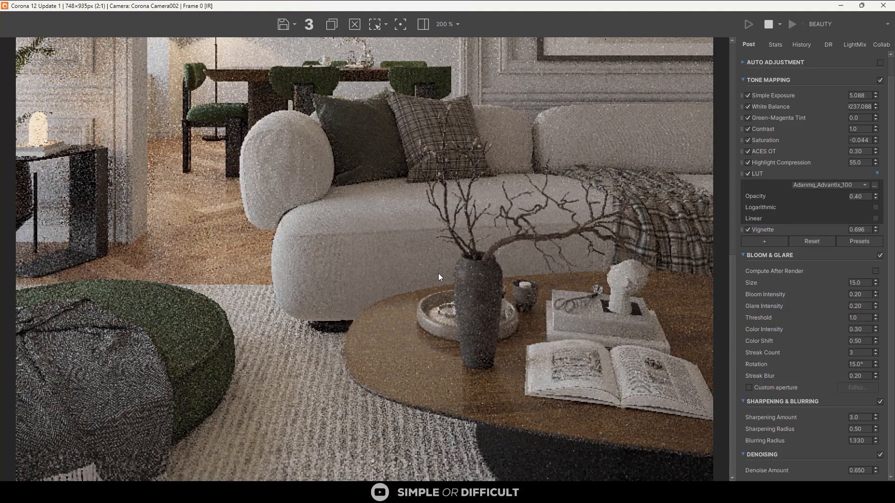
pyautogui.scroll(-1, 391, 277)
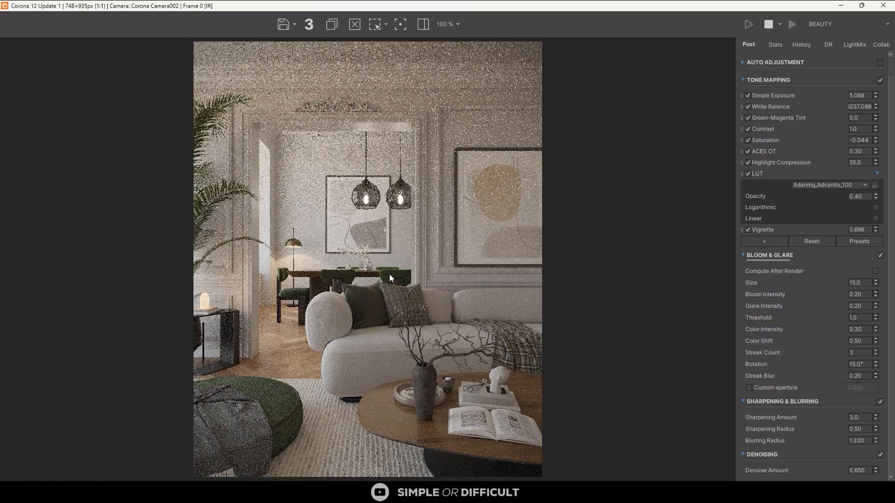
pyautogui.scroll(-1, 390, 275)
pyautogui.scroll(1, 401, 326)
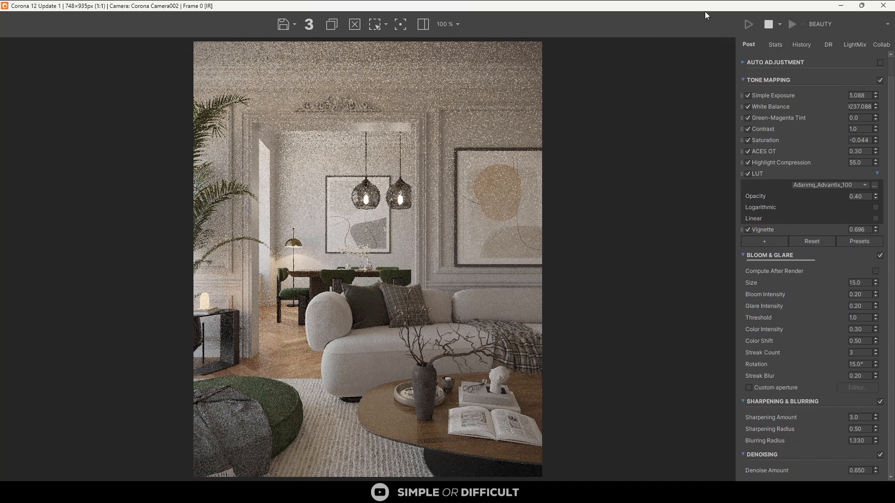
pyautogui.moveTo(746, 9); pyautogui.dragTo(393, 7)
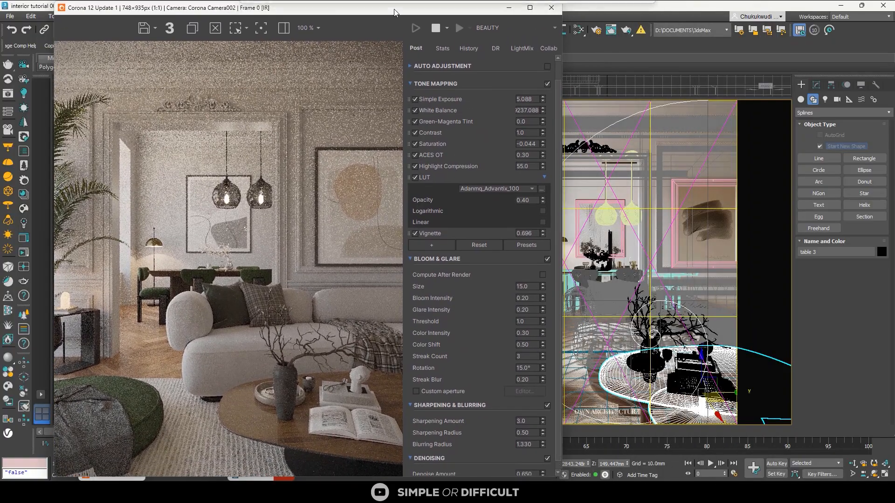
pyautogui.scroll(-1, 261, 192)
pyautogui.scroll(1, 269, 303)
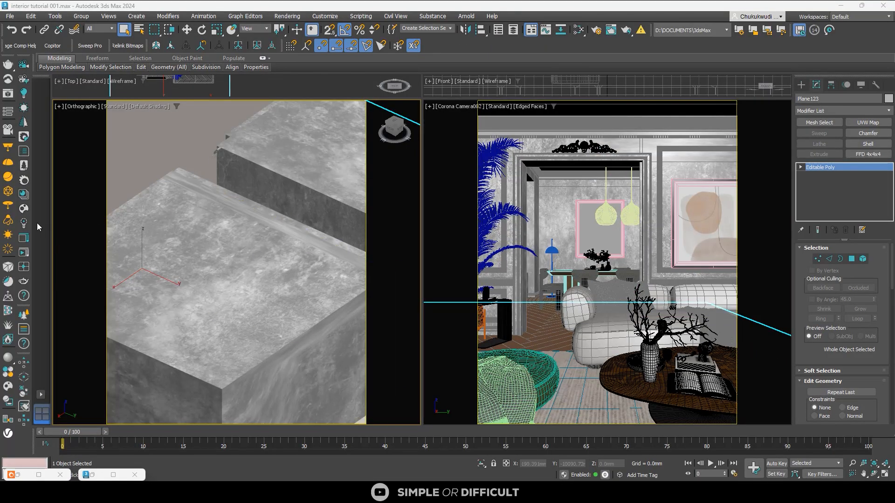
# Start an interactive render of the camera view and examine the wall surface and moldings up close at 200% and 400% zoom
pyautogui.click(22, 239)
pyautogui.scroll(1, 471, 204)
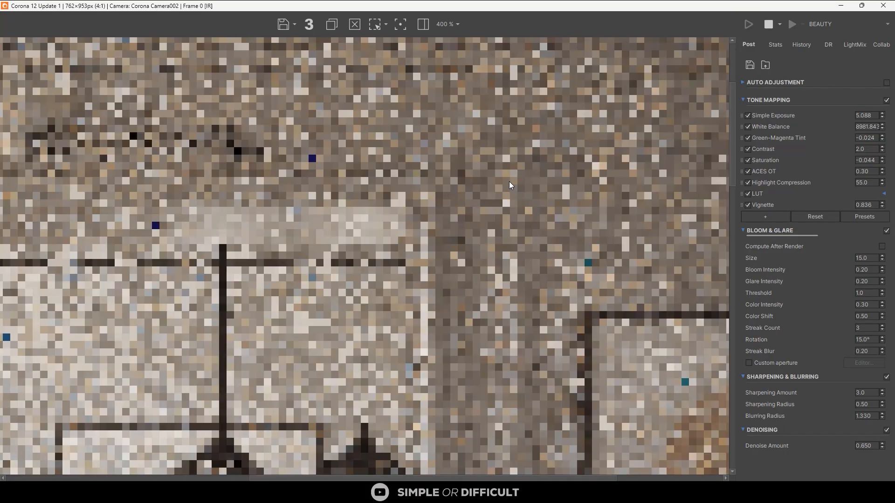
pyautogui.scroll(3, 510, 183)
pyautogui.scroll(-4, 510, 183)
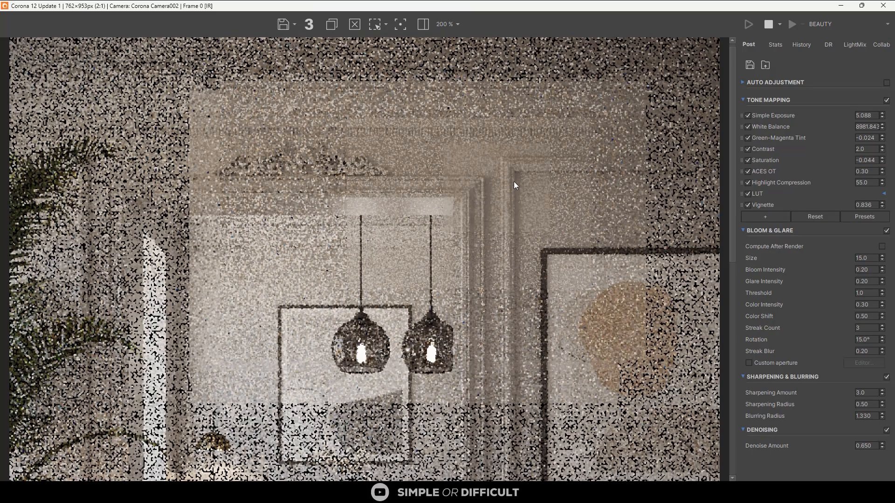
pyautogui.scroll(1, 536, 171)
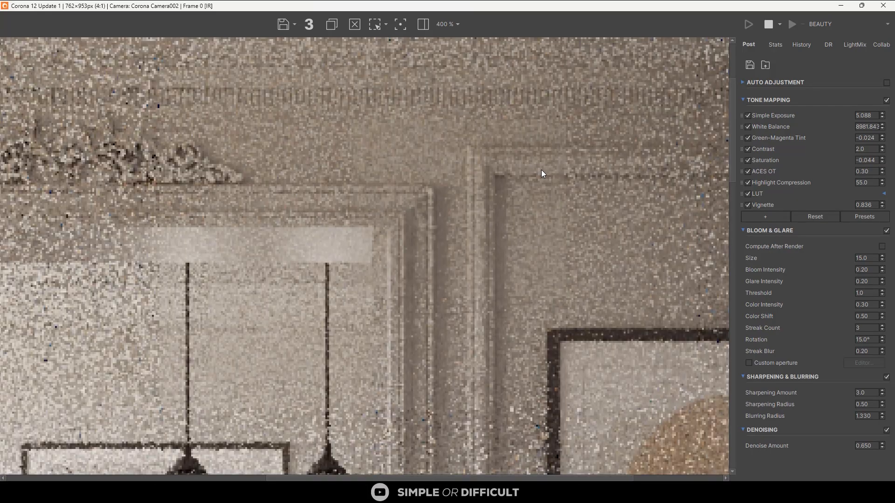
# Set the Diffuse map amount of the wall's Material #29 to 40 in the Slate Material Editor
pyautogui.moveTo(714, 7); pyautogui.dragTo(443, 50)
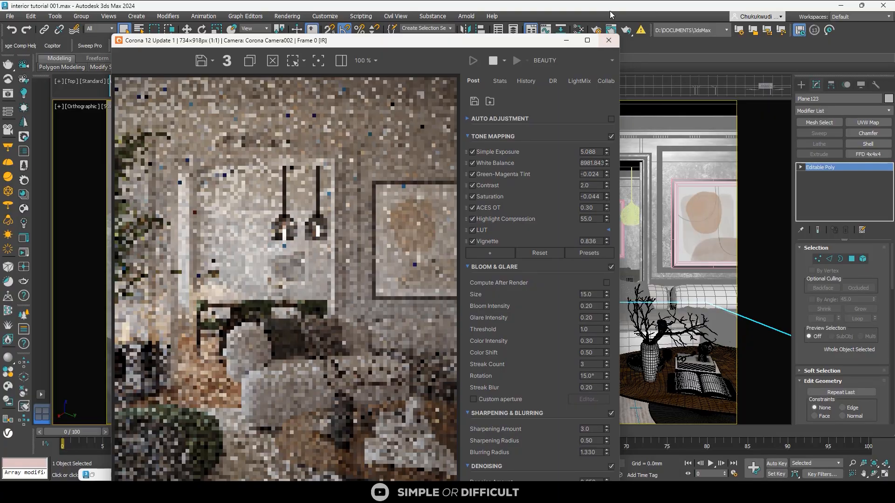
pyautogui.moveTo(525, 42); pyautogui.dragTo(437, 32)
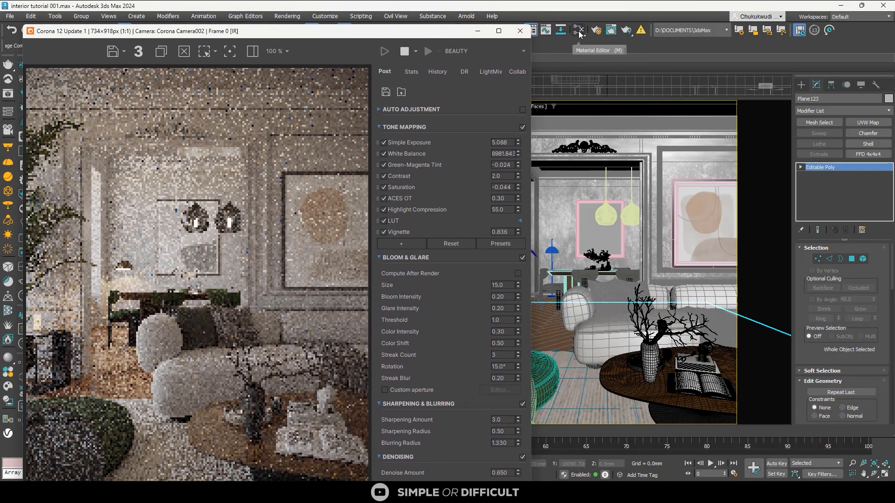
pyautogui.click(579, 30)
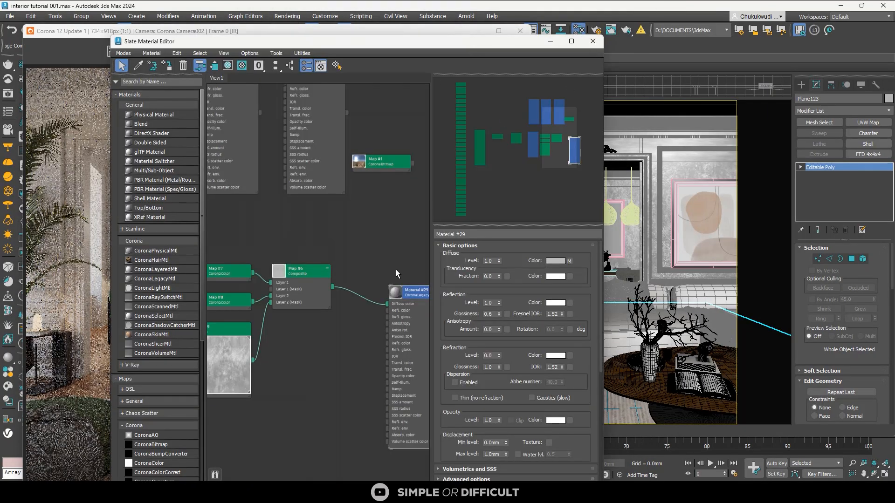
pyautogui.scroll(2, 401, 280)
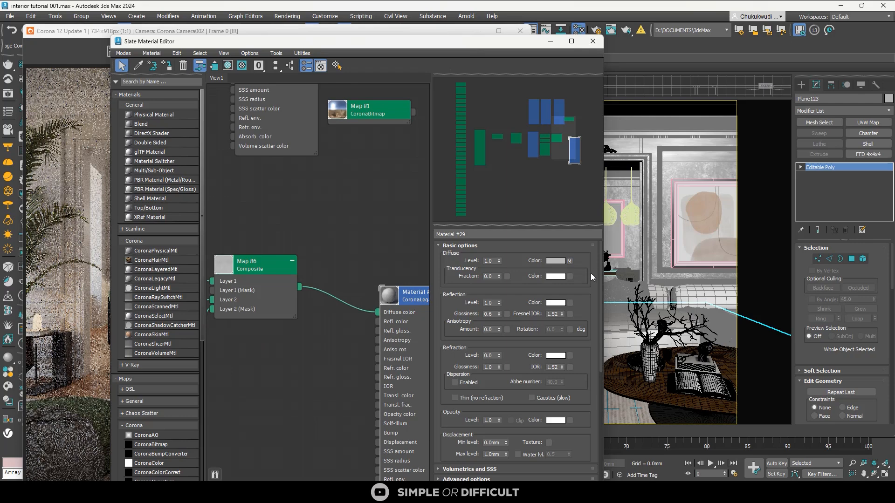
pyautogui.scroll(-5, 561, 334)
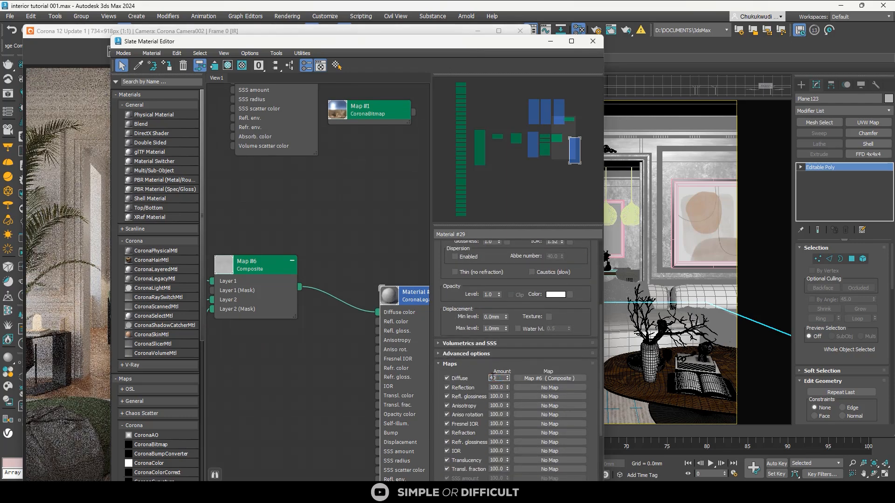
pyautogui.write('40')
pyautogui.press('Return')
# Examine the wall surface, door moldings and pendant lights in the interactive render with the reduced diffuse map, from 100% to 1600% zoom
pyautogui.moveTo(414, 43); pyautogui.dragTo(683, 50)
pyautogui.scroll(5, 256, 126)
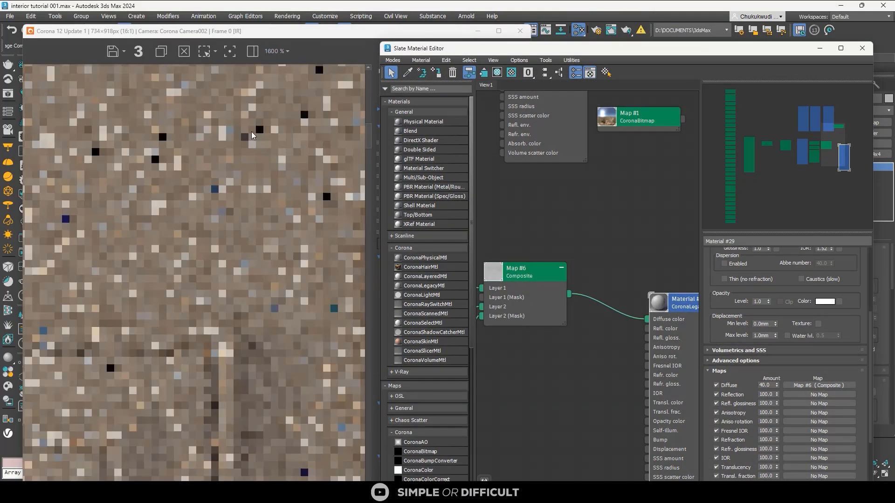
pyautogui.scroll(-4, 259, 149)
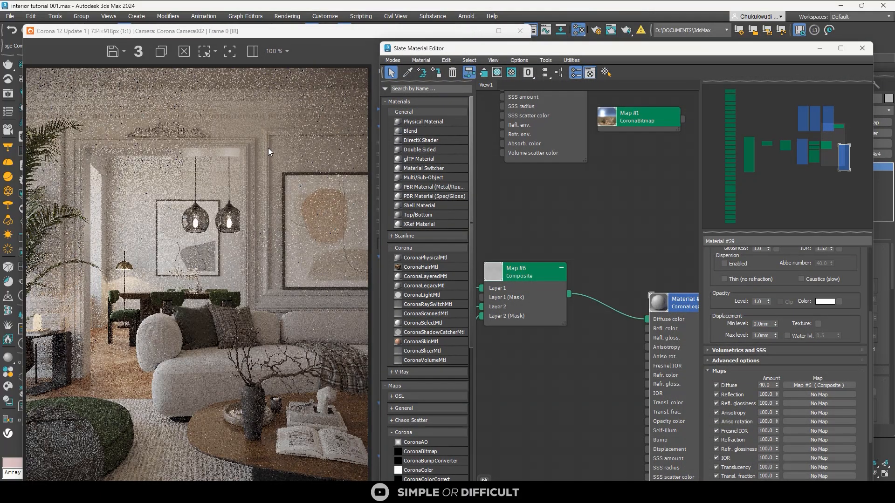
pyautogui.scroll(1, 82, 139)
pyautogui.scroll(2, 82, 135)
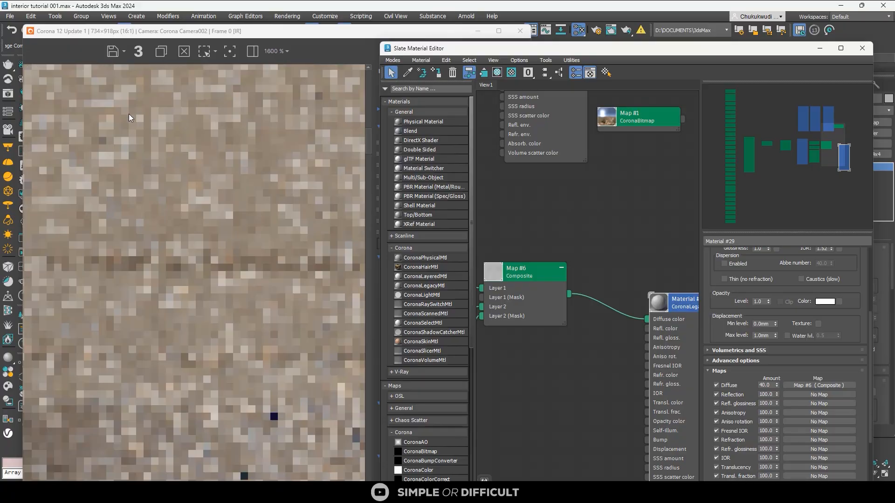
pyautogui.scroll(-1, 147, 123)
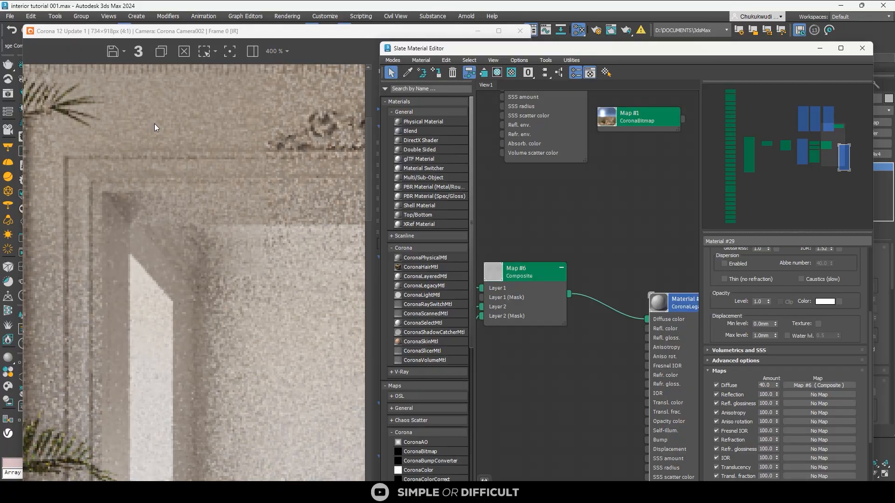
pyautogui.scroll(-2, 156, 126)
pyautogui.scroll(3, 144, 171)
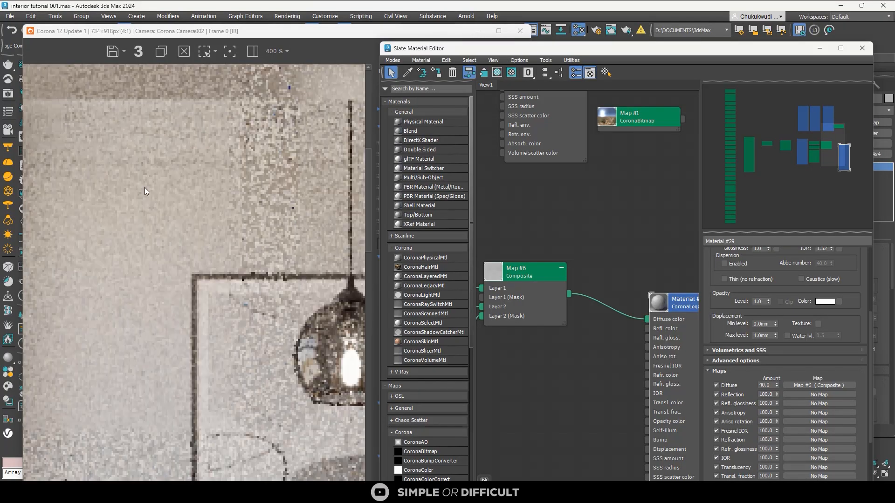
pyautogui.scroll(-3, 151, 193)
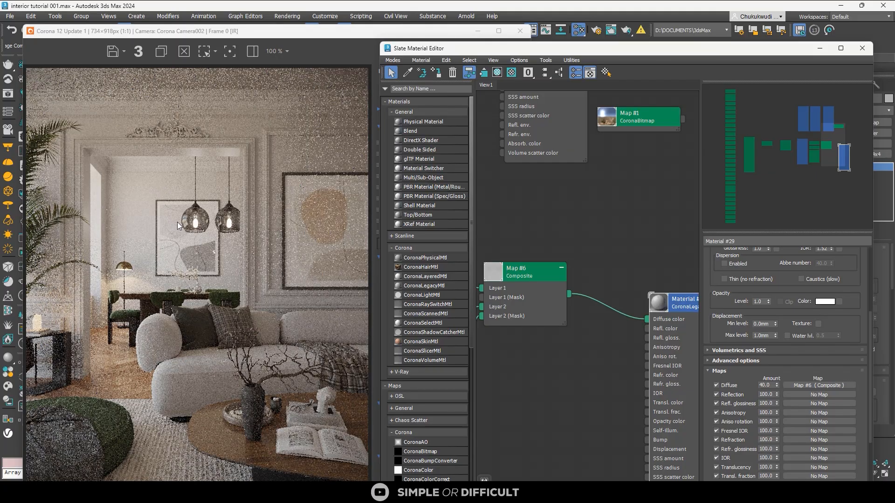
pyautogui.scroll(1, 58, 164)
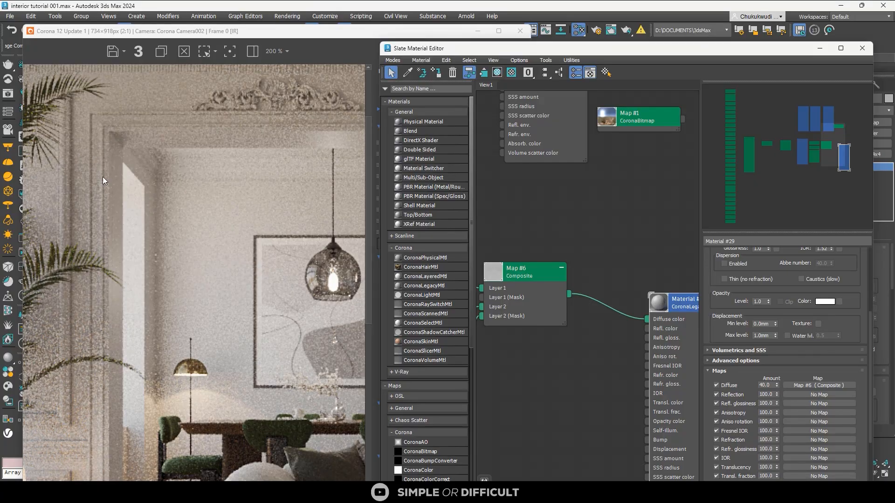
pyautogui.scroll(-2, 103, 178)
pyautogui.scroll(1, 177, 201)
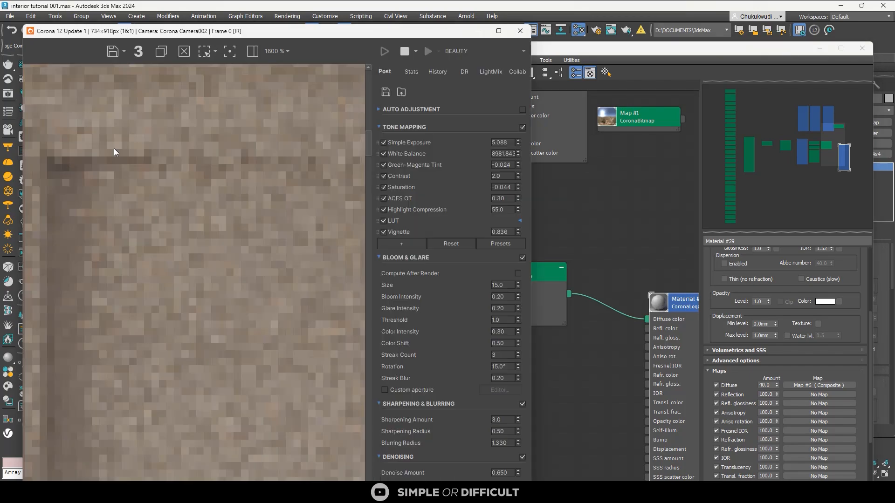
# Set the Diffuse map amount of the wall's Material #29 to 60
pyautogui.scroll(-4, 162, 144)
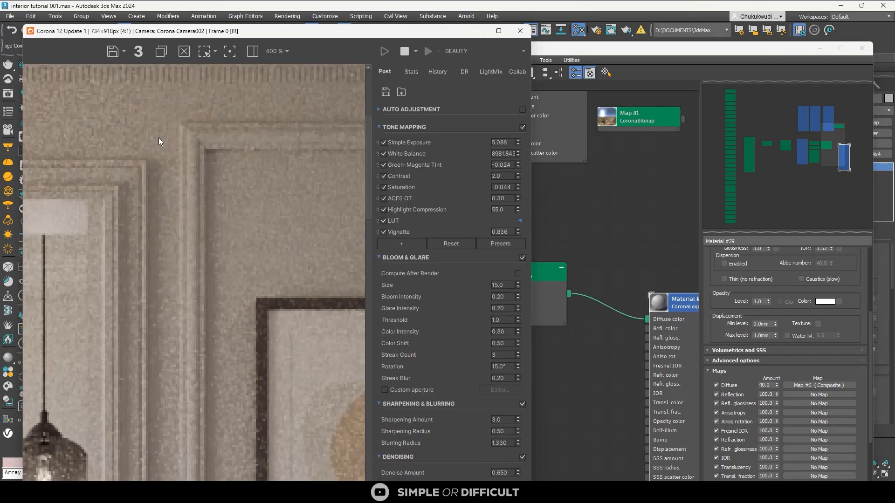
pyautogui.scroll(2, 158, 138)
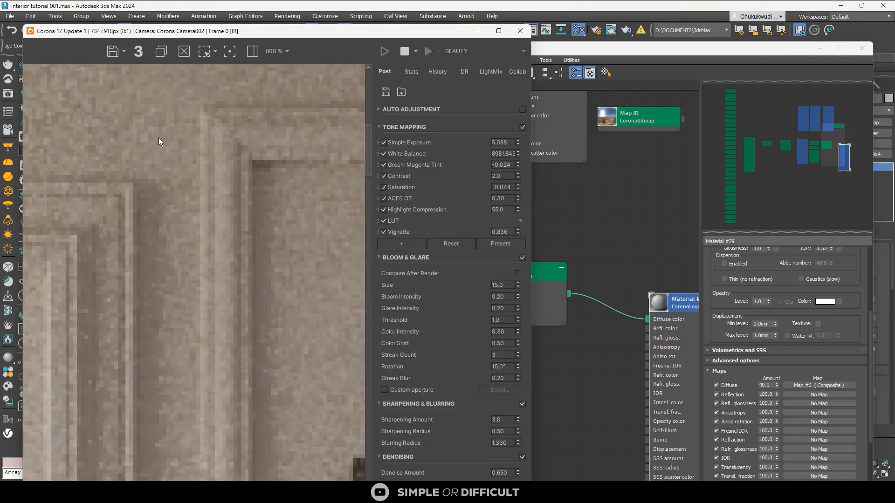
pyautogui.click(764, 380)
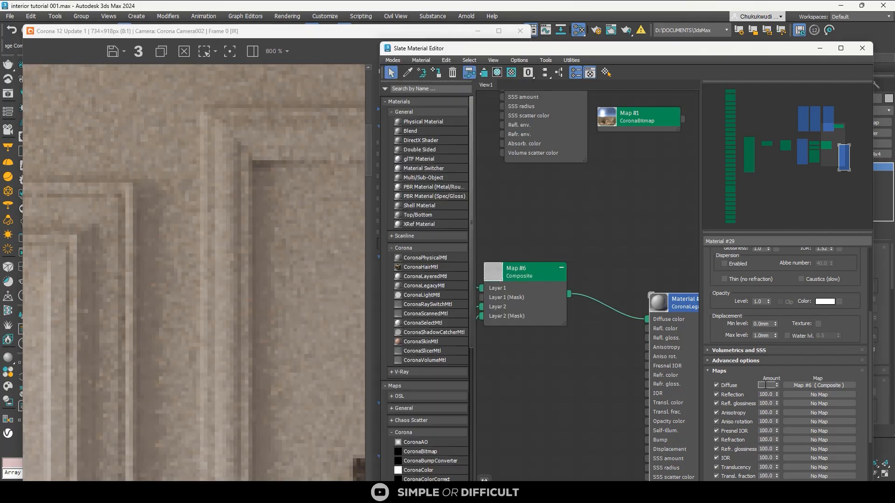
pyautogui.click(770, 386)
pyautogui.write('60')
pyautogui.press('Return')
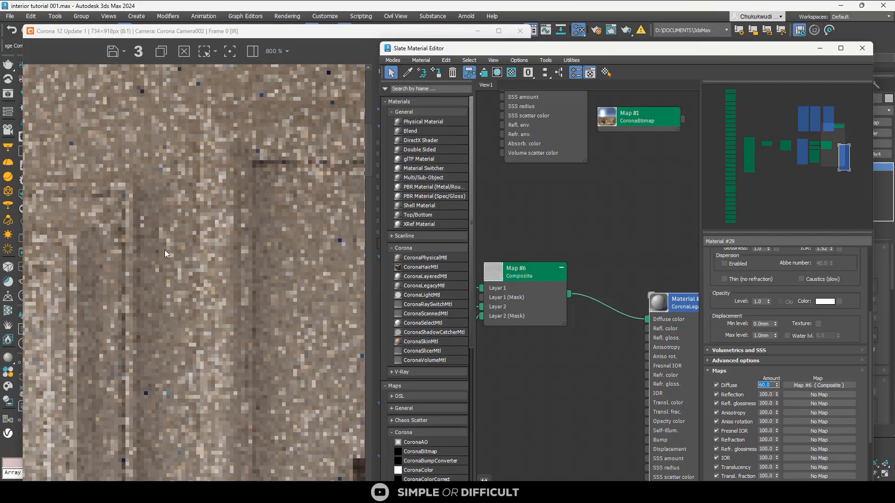
# Examine the wall surface, doorway moldings and palm corner in the interactive render at varying zoom levels with the stronger diffuse map
pyautogui.scroll(-1, 180, 232)
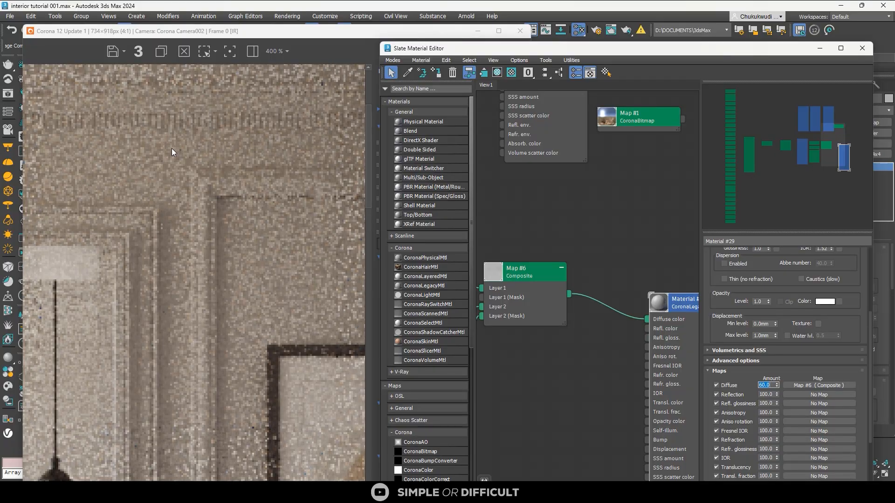
pyautogui.scroll(-3, 171, 148)
pyautogui.scroll(2, 178, 147)
pyautogui.click(108, 149)
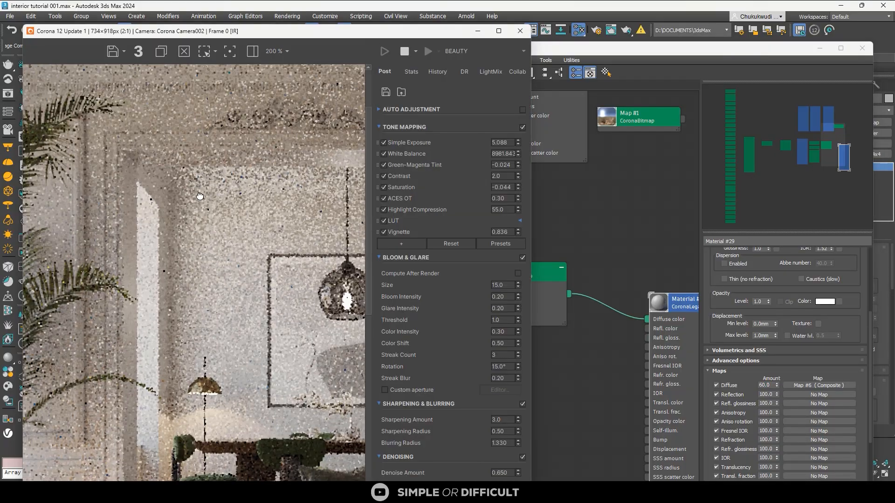
pyautogui.scroll(3, 186, 135)
pyautogui.scroll(-2, 263, 162)
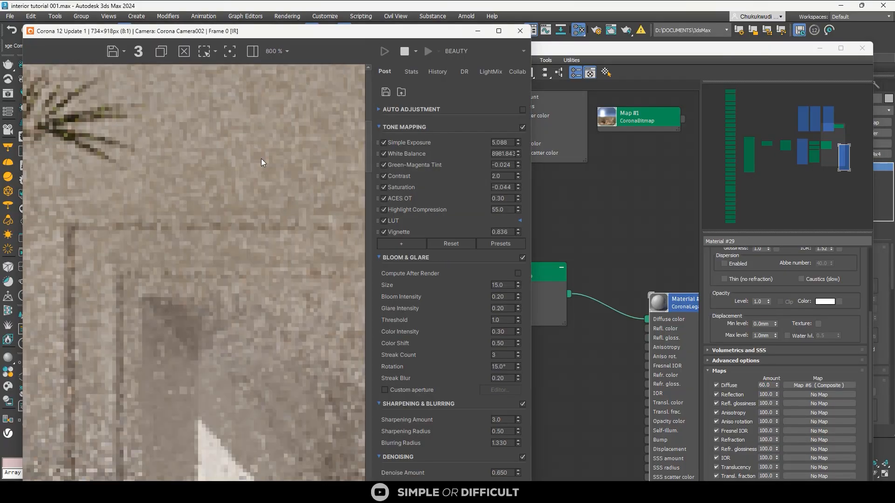
pyautogui.scroll(-1, 264, 158)
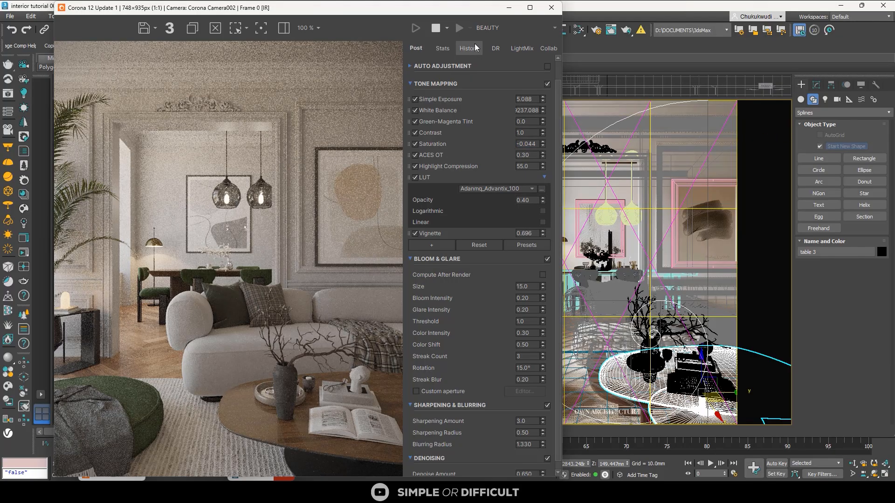
# Check the whole composition in the enlarged frame buffer, stop the interactive render, and minimize the frame buffer
pyautogui.click(530, 7)
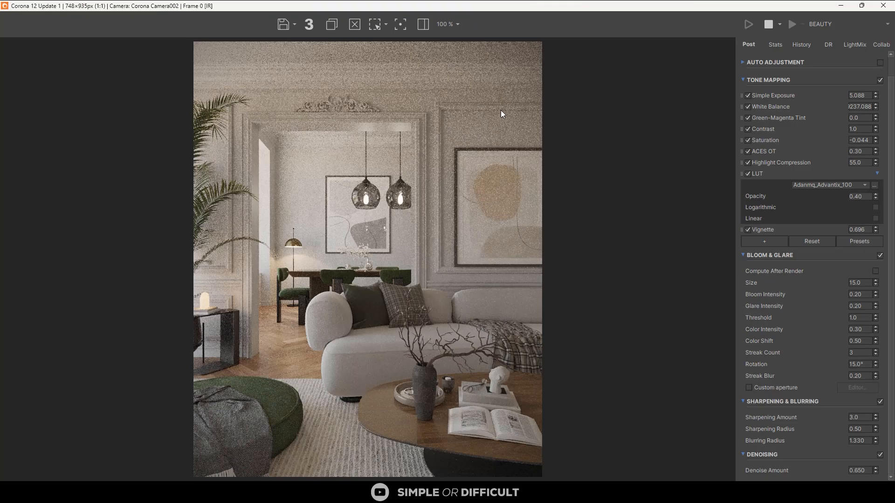
pyautogui.click(763, 26)
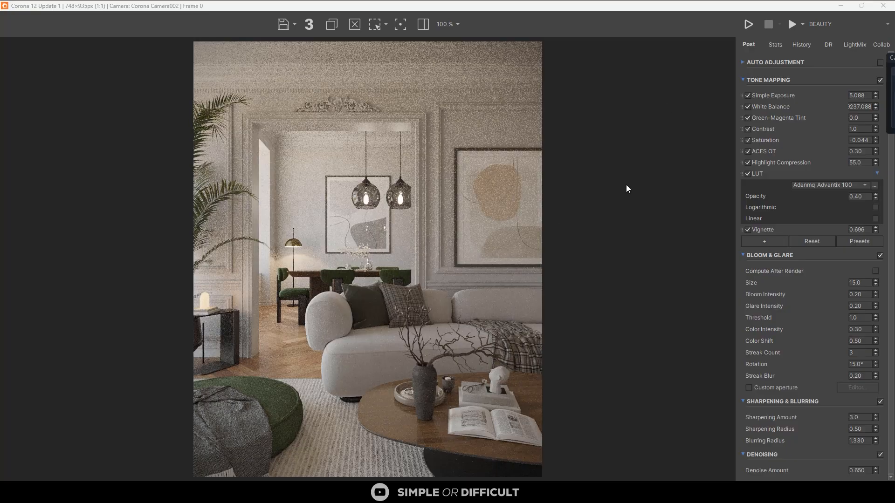
pyautogui.doubleClick(809, 8)
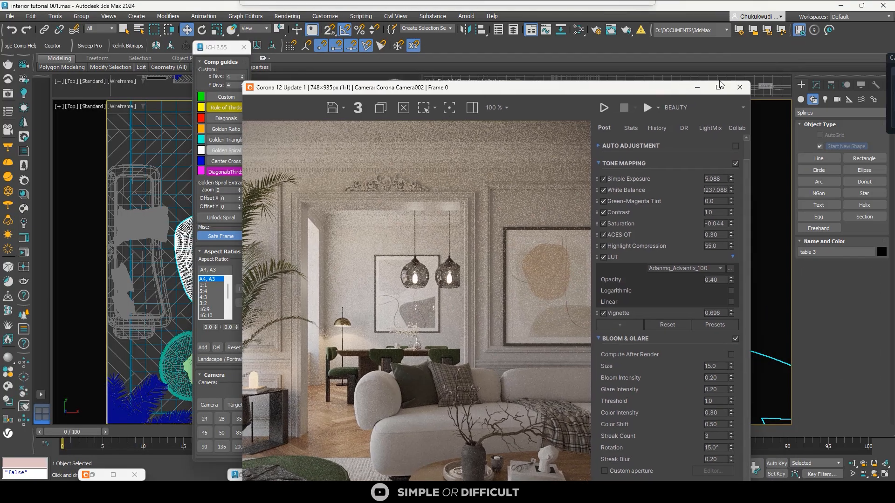
pyautogui.click(702, 88)
# Open Render Setup, close the ICH composition helper, and set the render output width to 3000
pyautogui.click(596, 30)
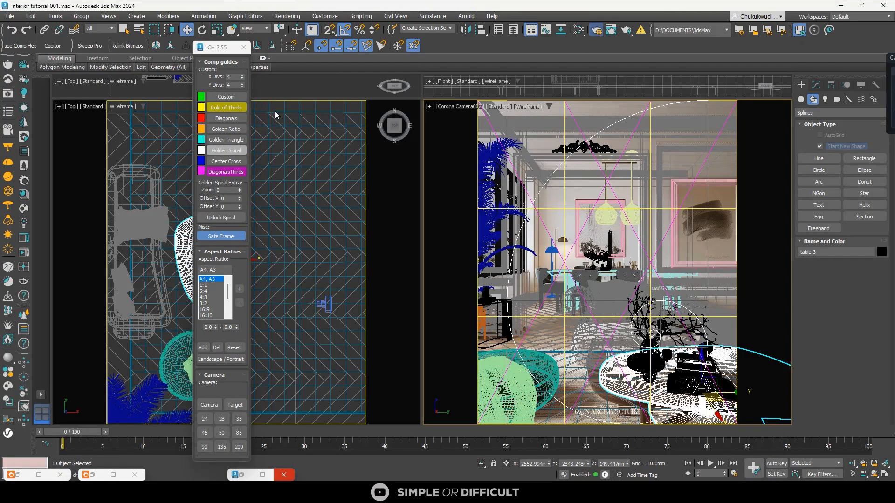
pyautogui.click(244, 48)
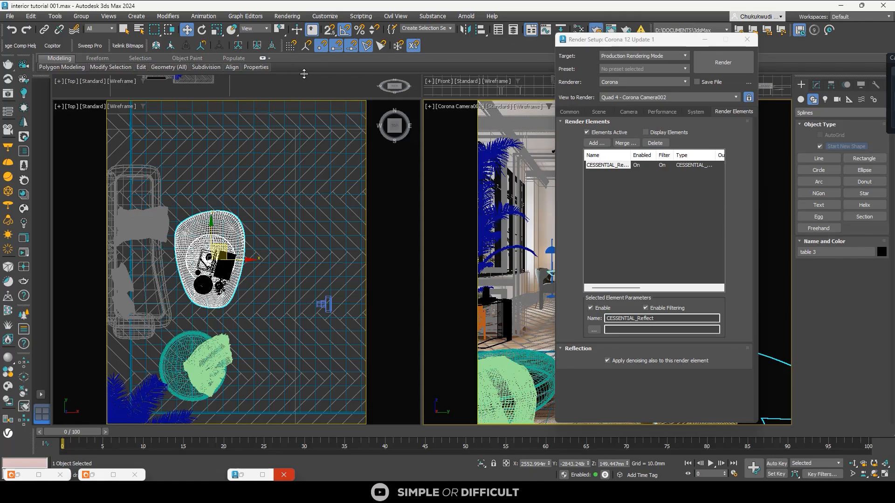
pyautogui.click(599, 112)
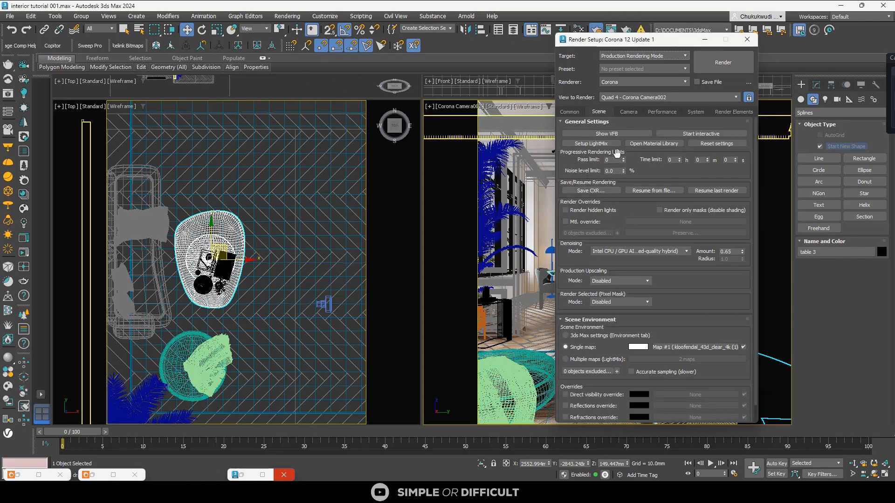
pyautogui.click(569, 112)
pyautogui.doubleClick(624, 239)
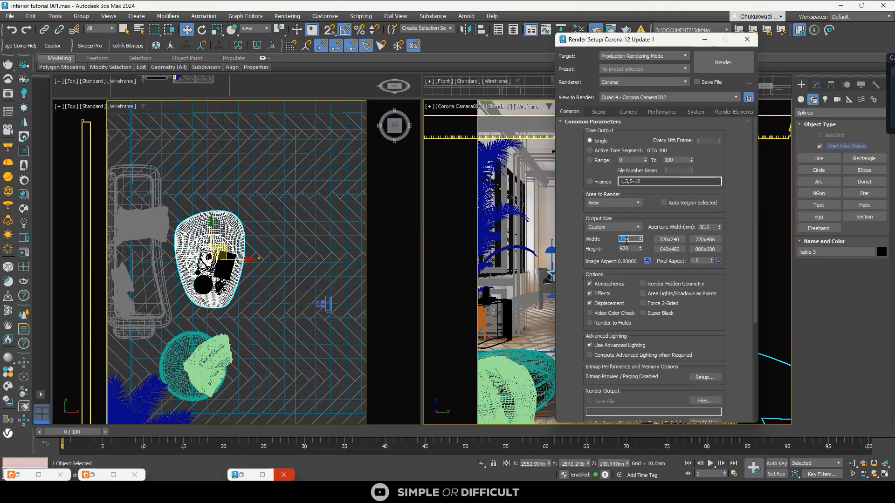
pyautogui.write('3000')
pyautogui.press('Return')
# Set the denoising mode to Corona High Quality, look through the remaining render settings, and close Render Setup
pyautogui.click(606, 112)
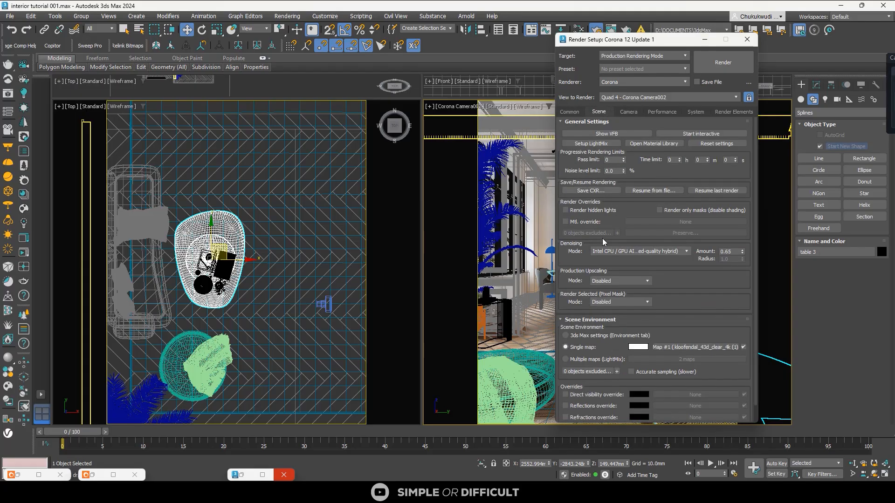
pyautogui.click(613, 254)
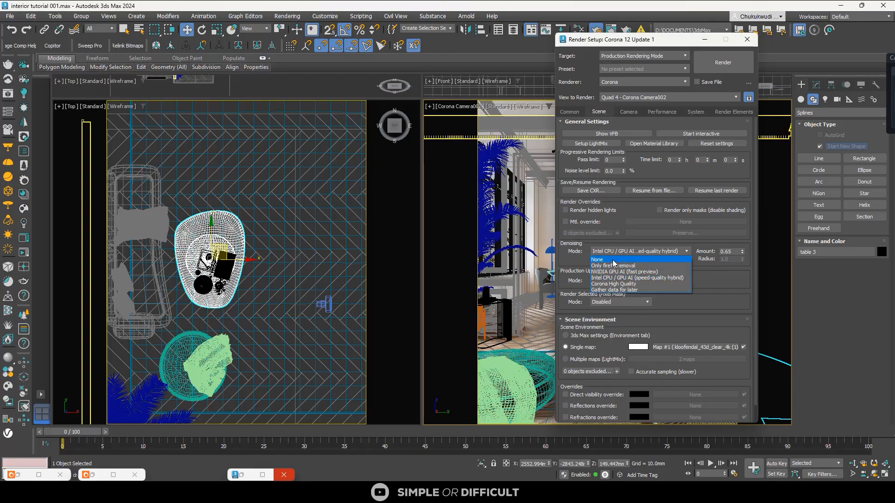
pyautogui.click(613, 284)
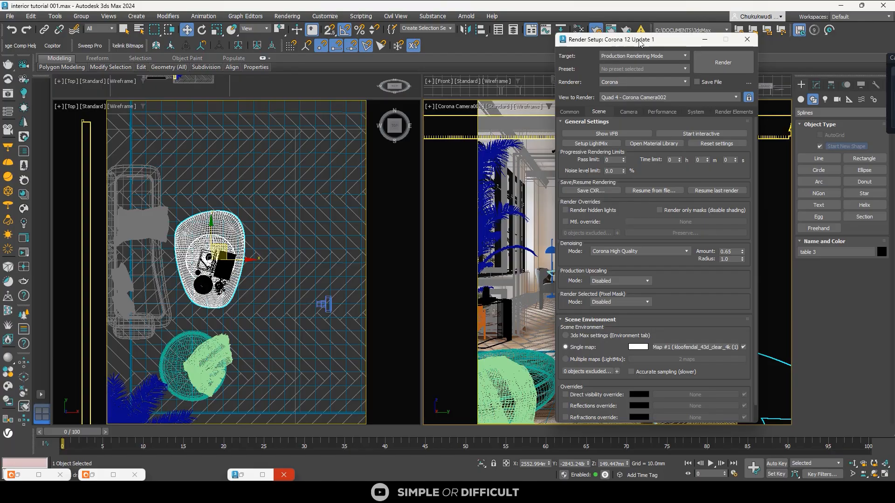
pyautogui.click(627, 111)
pyautogui.click(663, 112)
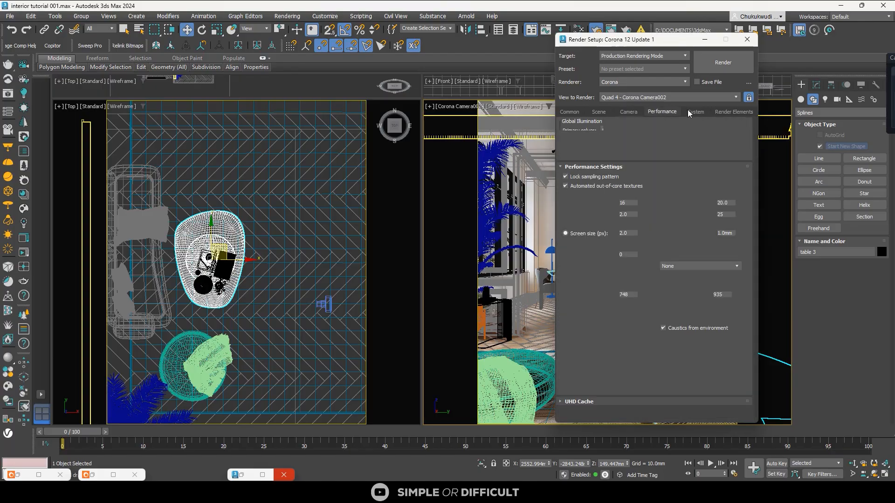
pyautogui.click(692, 110)
pyautogui.click(748, 39)
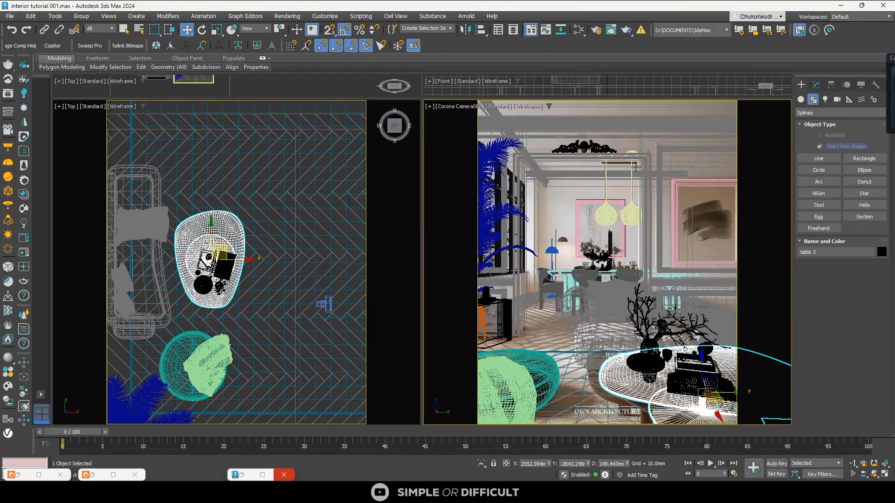
# Reopen the frame buffer at full size and set the tone mapping Contrast to 2.0
pyautogui.click(24, 238)
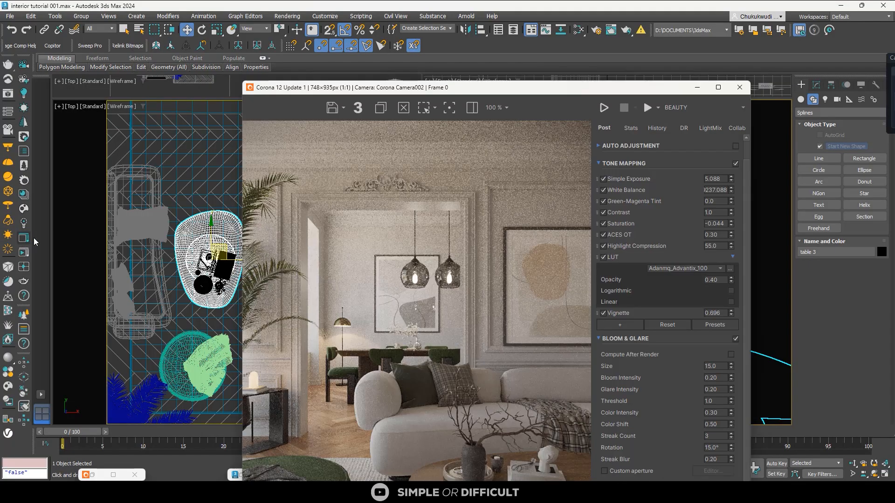
pyautogui.click(718, 88)
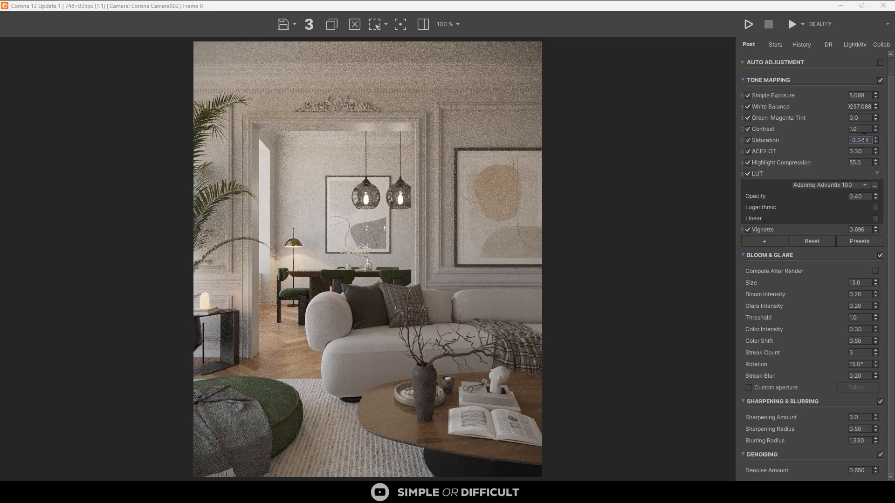
pyautogui.doubleClick(853, 129)
pyautogui.write('2.0')
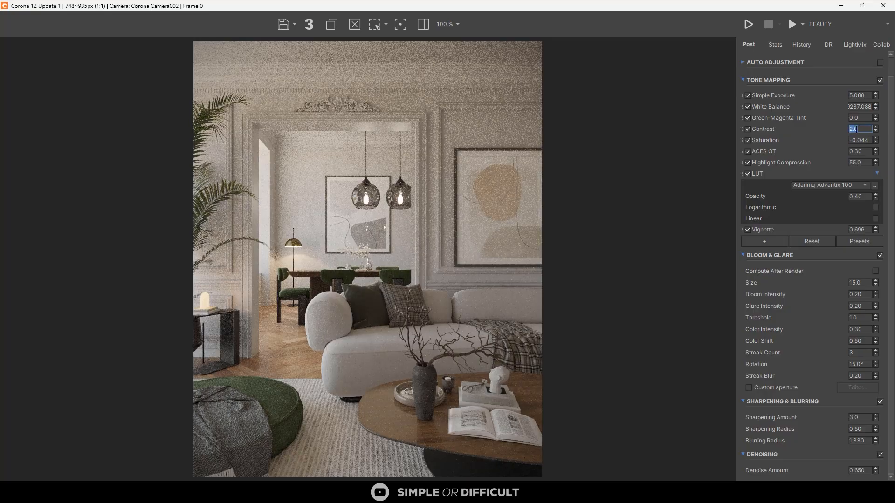
pyautogui.press('Return')
# Adjust the tone mapping Green-Magenta Tint to -0.024 and the White Balance to 8981.843
pyautogui.click(862, 162)
pyautogui.click(876, 120)
pyautogui.click(875, 120)
pyautogui.click(875, 121)
pyautogui.click(875, 120)
pyautogui.click(875, 120)
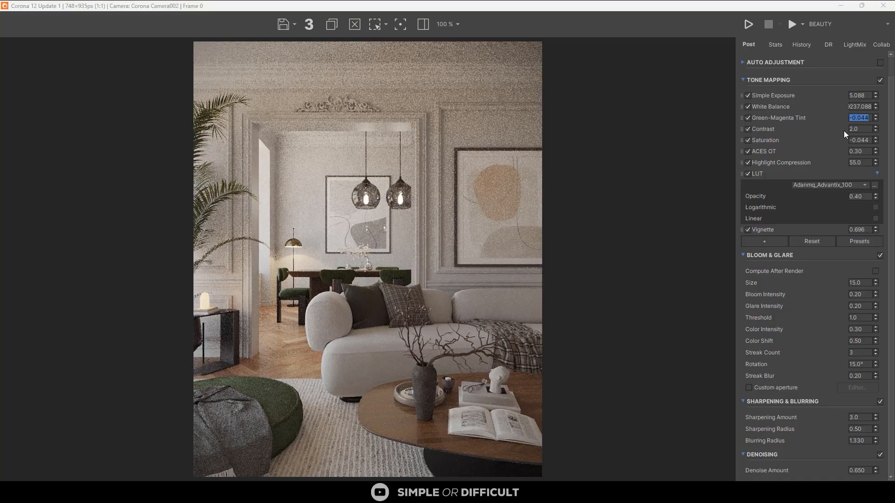
pyautogui.click(875, 116)
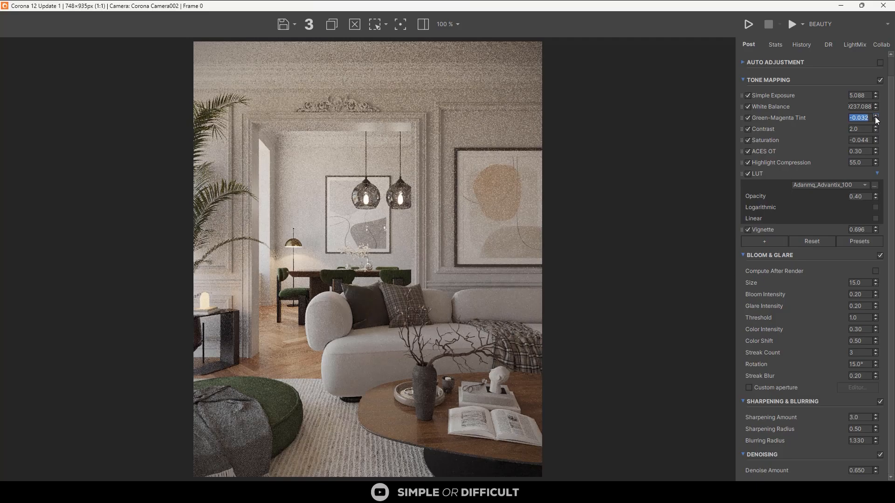
pyautogui.click(876, 116)
pyautogui.click(875, 116)
pyautogui.click(857, 118)
pyautogui.click(876, 109)
pyautogui.moveTo(877, 110); pyautogui.dragTo(859, 108)
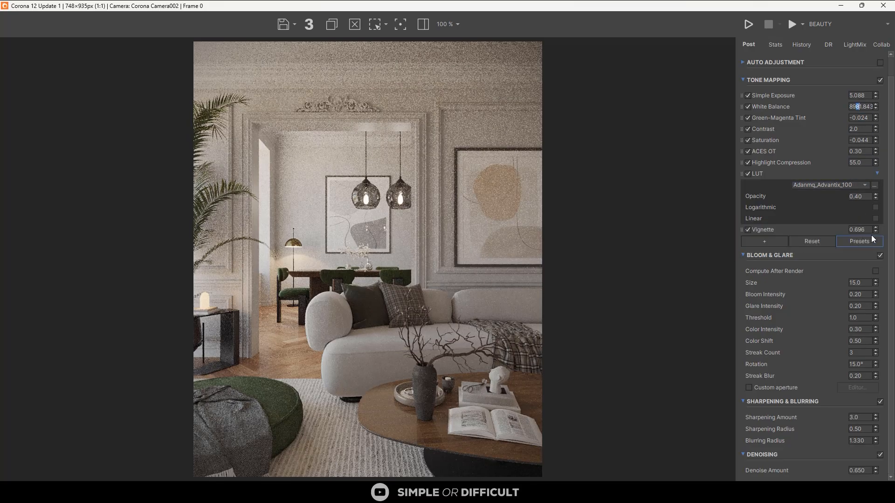
# Compare the image with and without the vignette, set Vignette to 0.836, and collapse the LUT settings
pyautogui.moveTo(878, 229); pyautogui.dragTo(875, 209)
pyautogui.click(748, 230)
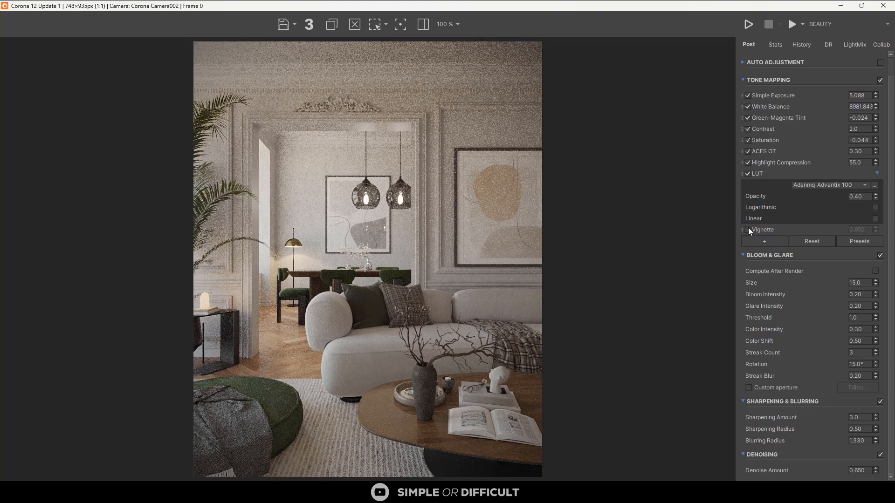
pyautogui.click(748, 229)
pyautogui.moveTo(876, 232); pyautogui.dragTo(871, 253)
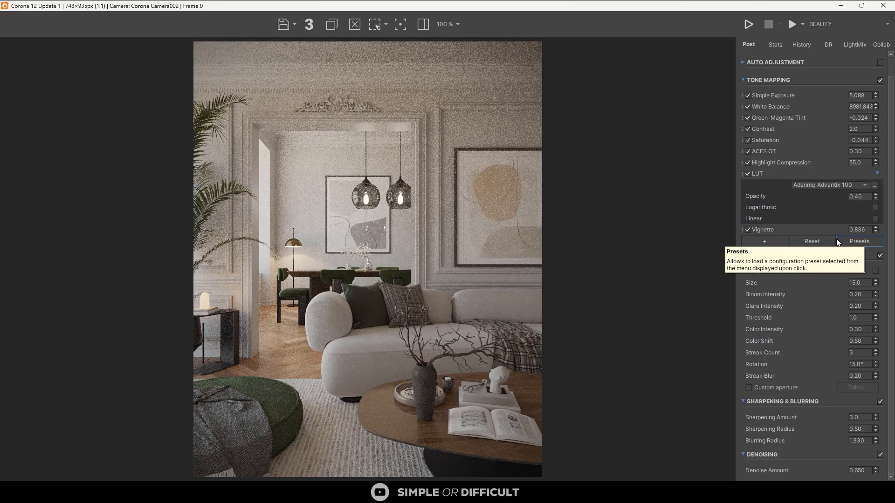
pyautogui.click(875, 174)
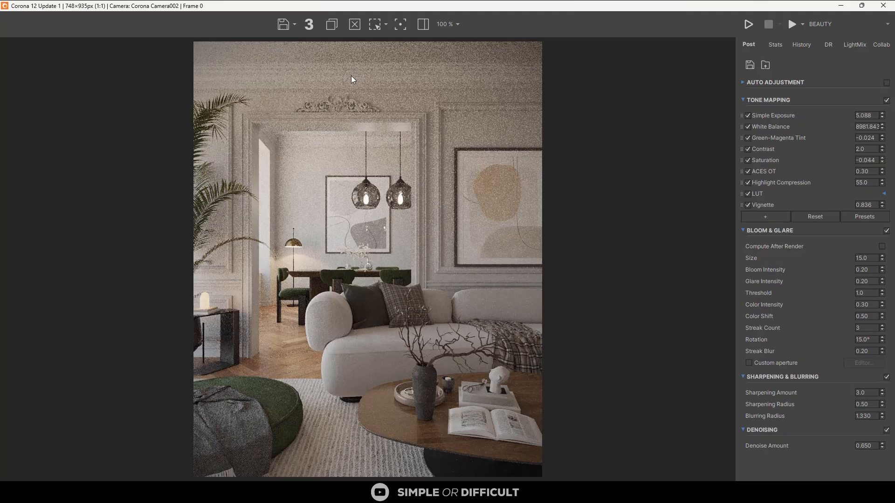
# Examine the door ornament, wall moldings, dining area and sofa in the color-adjusted render at up to 400% zoom
pyautogui.scroll(3, 284, 58)
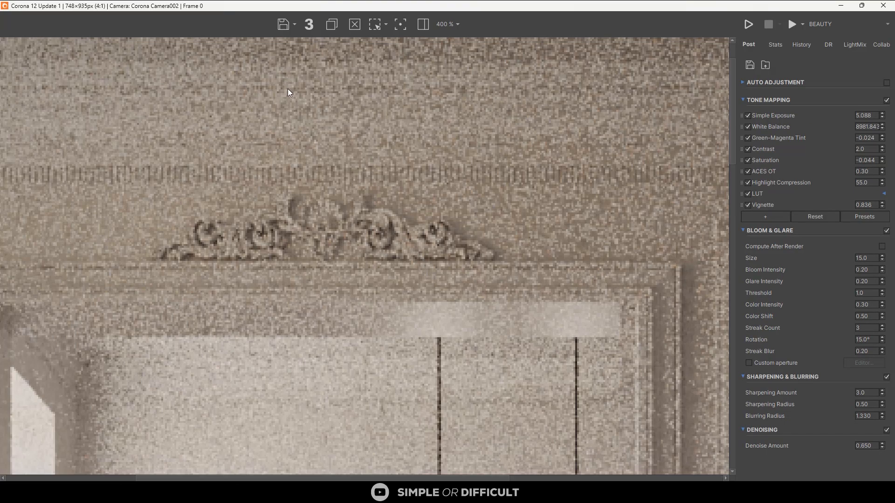
pyautogui.scroll(-3, 287, 89)
pyautogui.scroll(3, 276, 86)
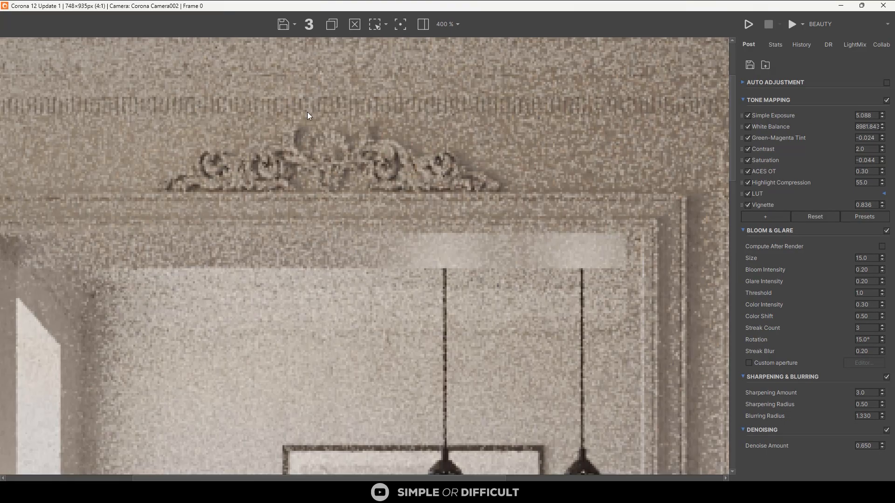
pyautogui.scroll(-3, 326, 109)
pyautogui.scroll(3, 261, 284)
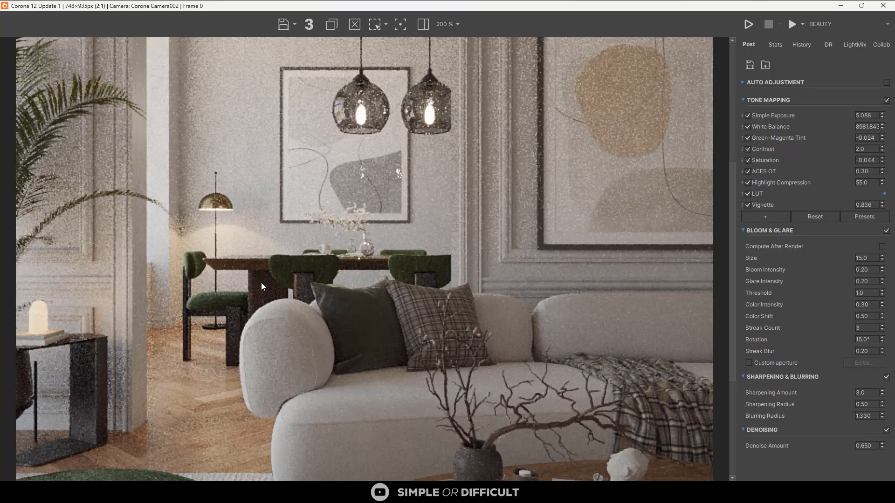
pyautogui.scroll(-3, 266, 275)
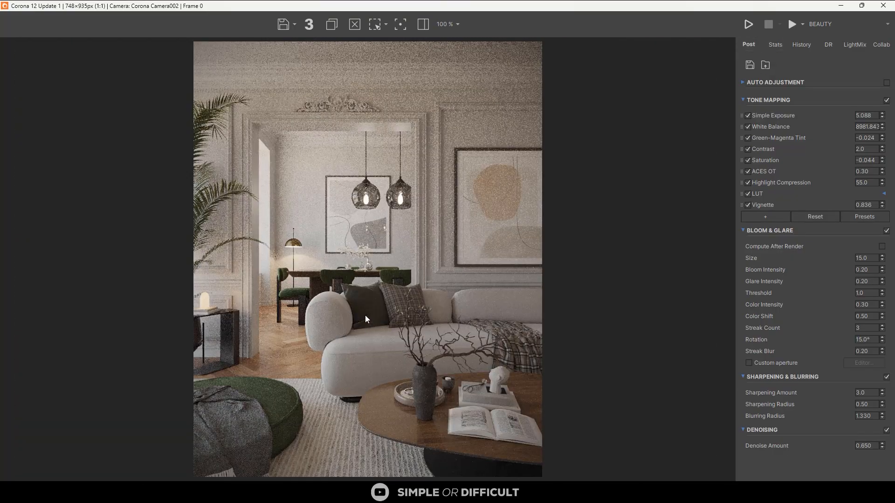
pyautogui.scroll(-2, 409, 281)
pyautogui.scroll(2, 409, 305)
# Start the final production render of the camera view at 3000×3750 px and view the whole image
pyautogui.click(794, 22)
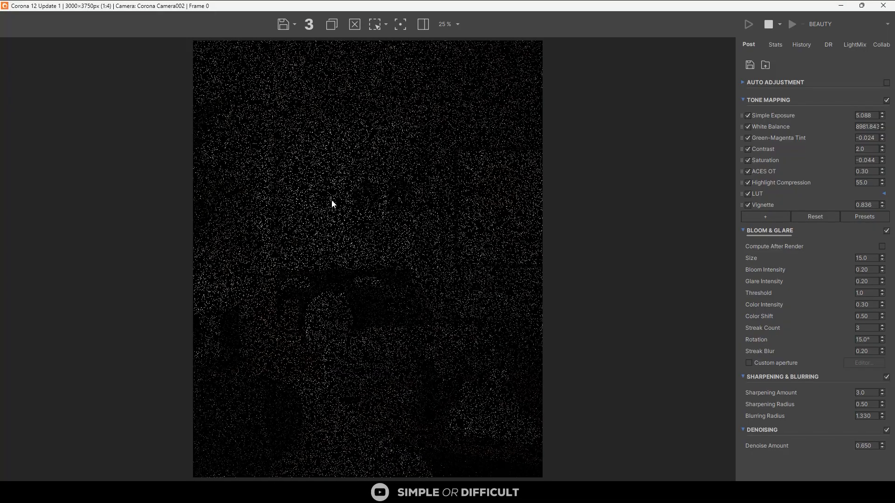
pyautogui.scroll(-2, 329, 220)
pyautogui.scroll(2, 347, 243)
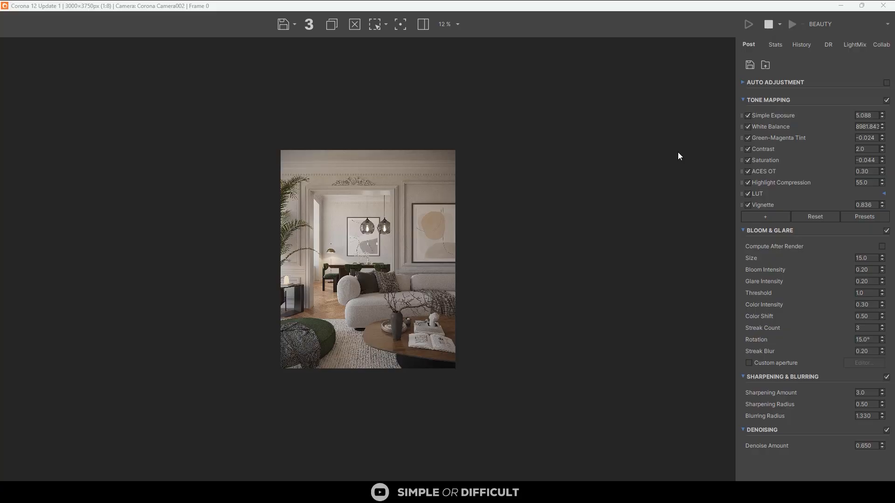
# Examine the sofa, cushions and floor in the production render at up to 200% zoom and return to the whole image
pyautogui.scroll(1, 349, 239)
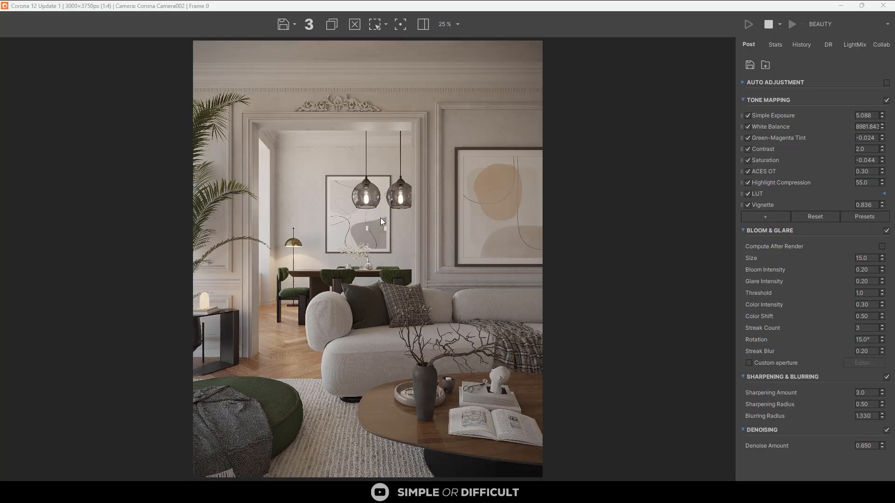
pyautogui.scroll(2, 397, 192)
pyautogui.scroll(-2, 397, 192)
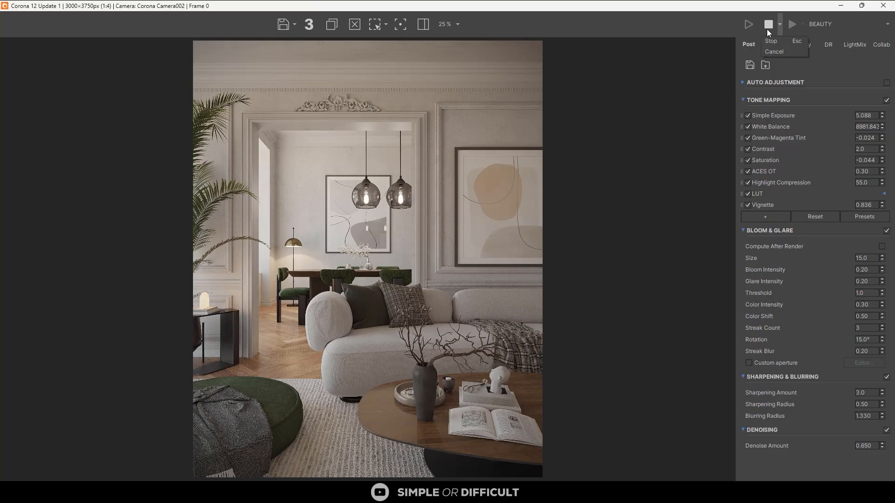
pyautogui.click(648, 84)
pyautogui.scroll(2, 269, 350)
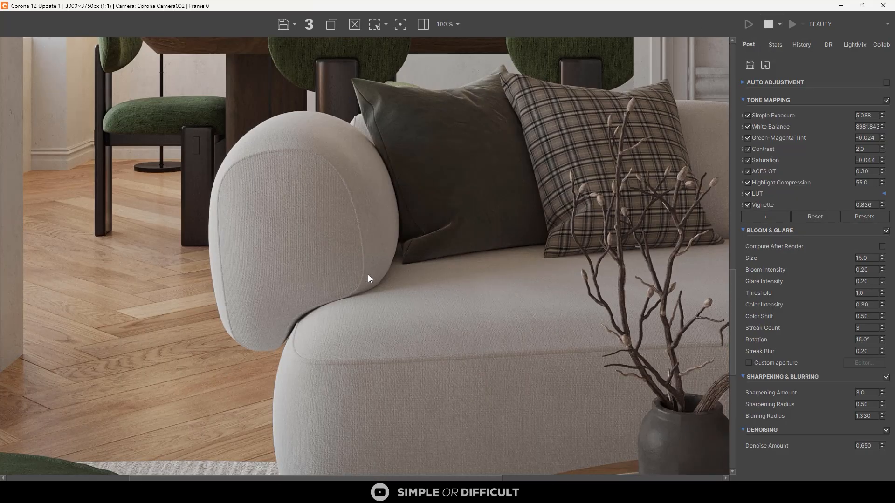
pyautogui.scroll(1, 92, 328)
pyautogui.scroll(-3, 194, 276)
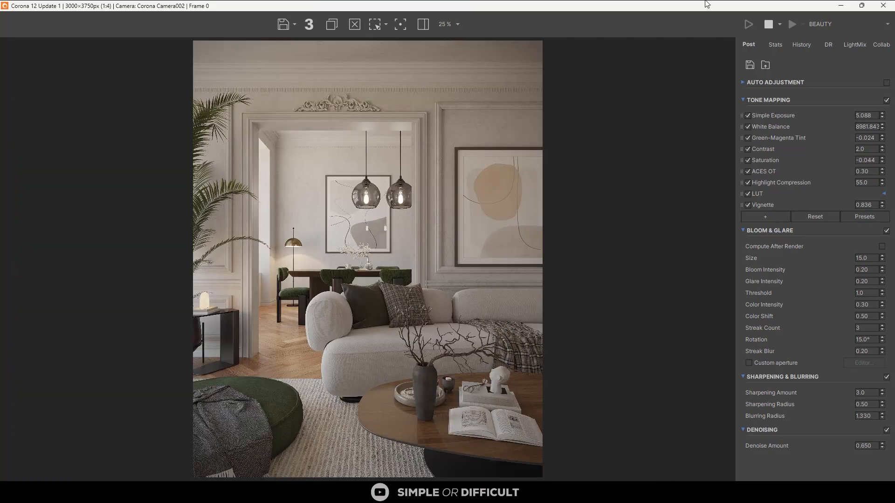
# Place the frame buffer window and the Rendering progress dialog side by side to check the denoising progress
pyautogui.moveTo(706, 6); pyautogui.dragTo(247, 35)
pyautogui.moveTo(474, 117); pyautogui.dragTo(612, 91)
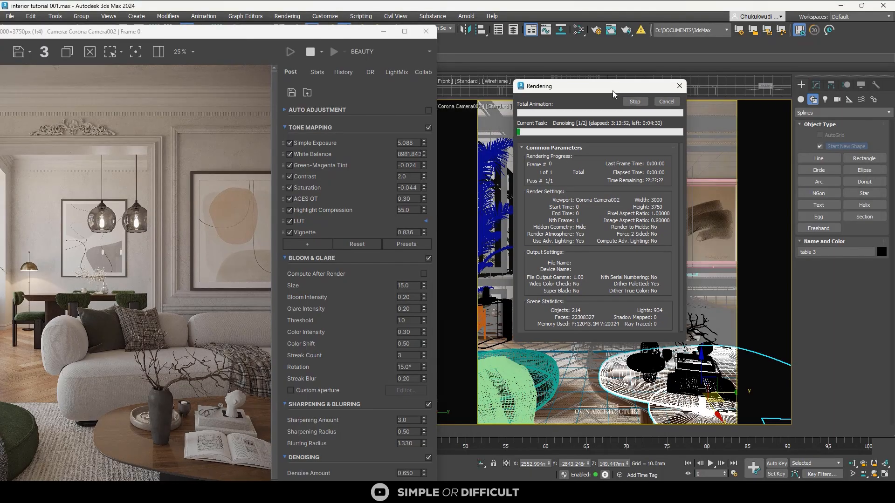
pyautogui.moveTo(298, 32); pyautogui.dragTo(347, 9)
pyautogui.moveTo(495, 6); pyautogui.dragTo(282, 27)
pyautogui.moveTo(518, 89); pyautogui.dragTo(558, 88)
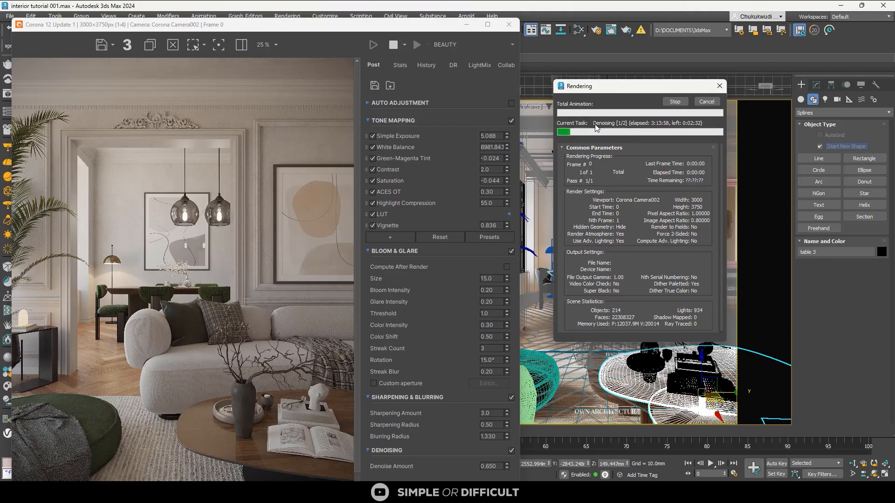
# Examine the floor lamp, dining chair and table in the render at up to 400% zoom
pyautogui.scroll(1, 245, 328)
pyautogui.scroll(-1, 108, 381)
pyautogui.scroll(2, 84, 268)
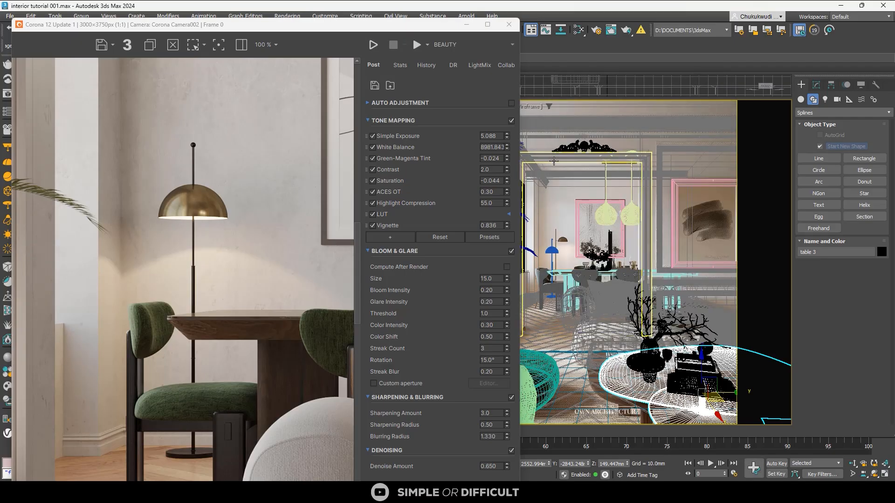
pyautogui.scroll(2, 157, 391)
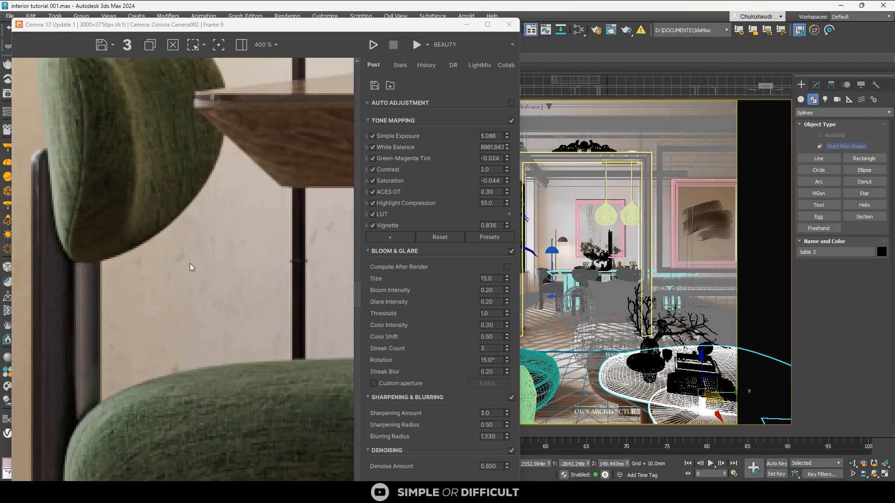
pyautogui.scroll(-2, 190, 263)
pyautogui.scroll(-1, 195, 265)
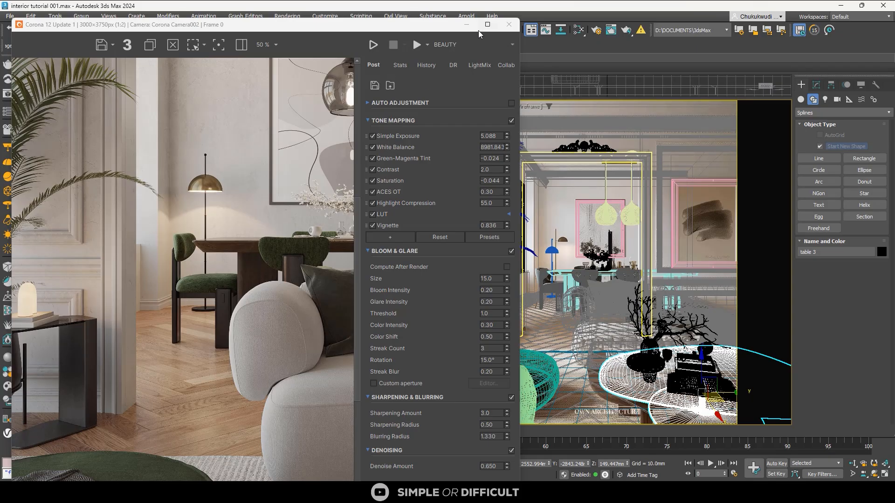
# Maximize the frame buffer window and view the whole render
pyautogui.moveTo(487, 27)
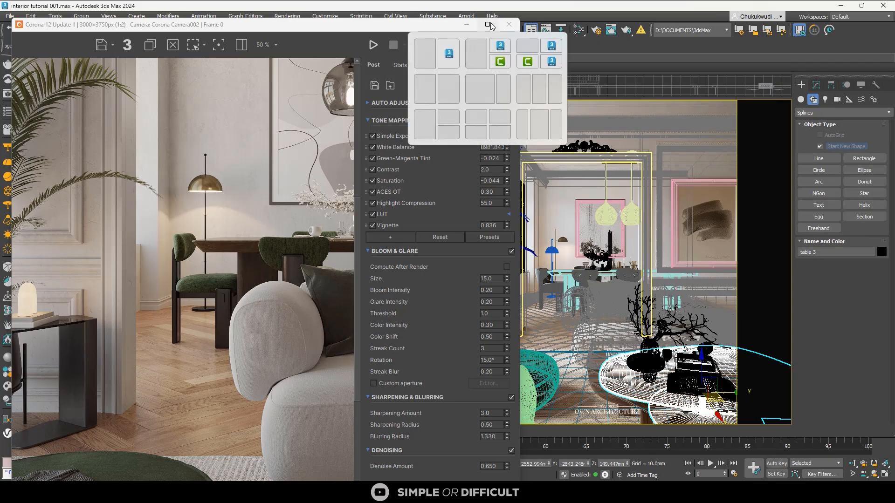
pyautogui.click(490, 26)
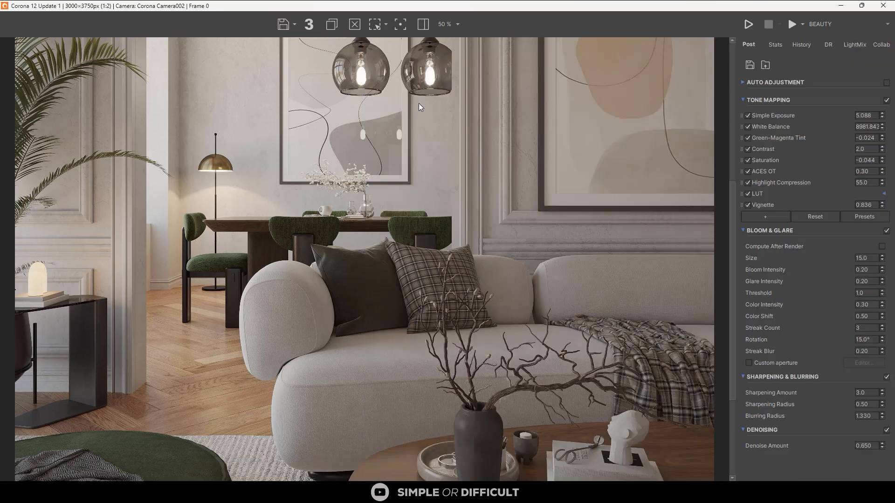
pyautogui.scroll(-1, 424, 126)
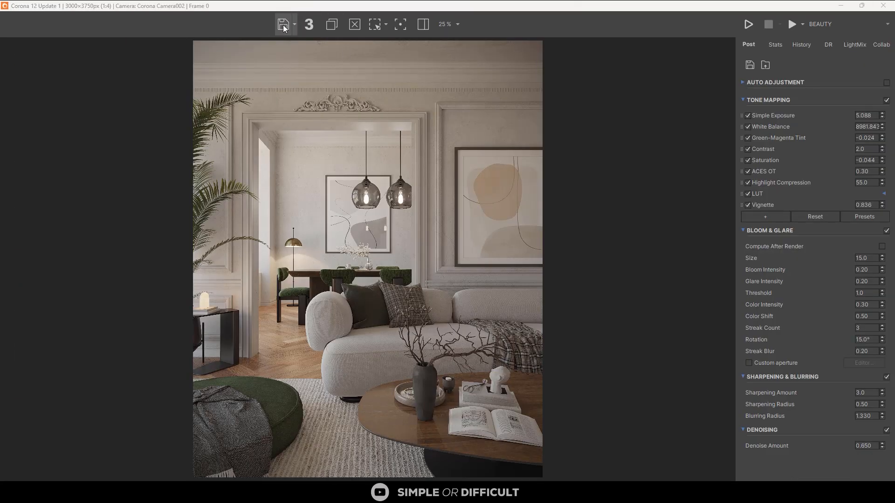
# Save the render to the Desktop as "interior render 001" in PNG format, accepting the RGB 48 bit color configuration
pyautogui.click(282, 26)
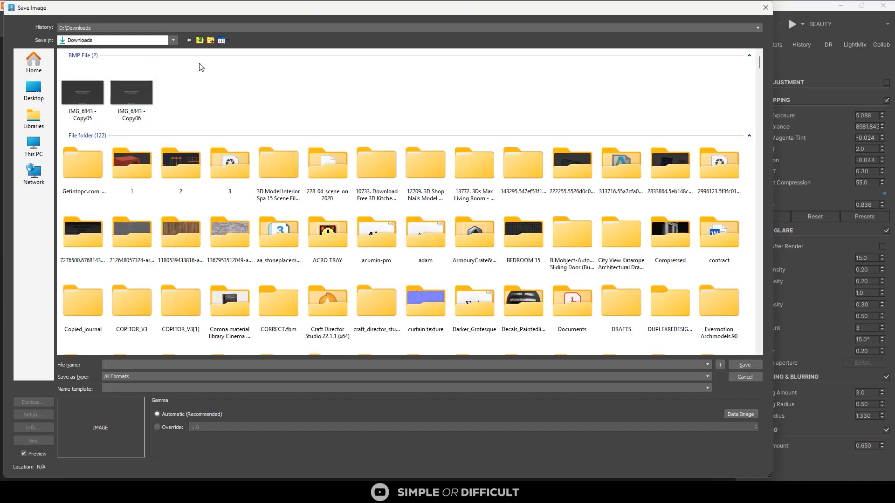
pyautogui.click(41, 90)
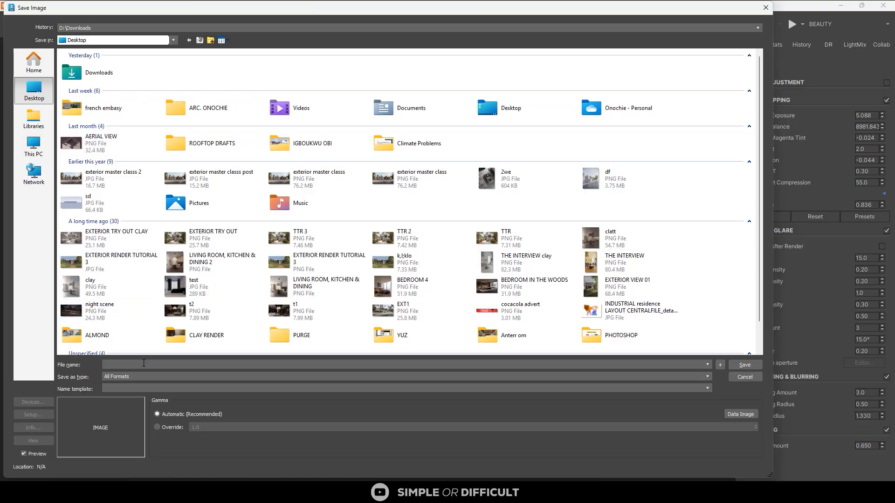
pyautogui.write('interior render 001')
pyautogui.click(141, 378)
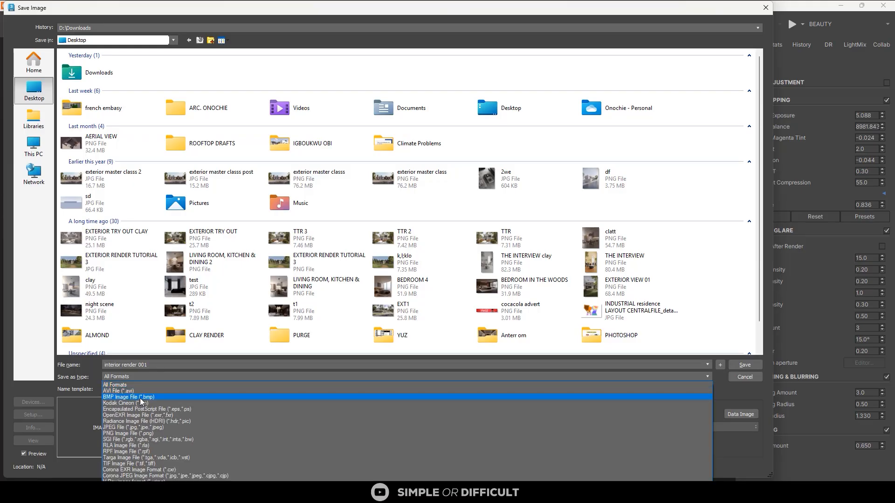
pyautogui.click(142, 433)
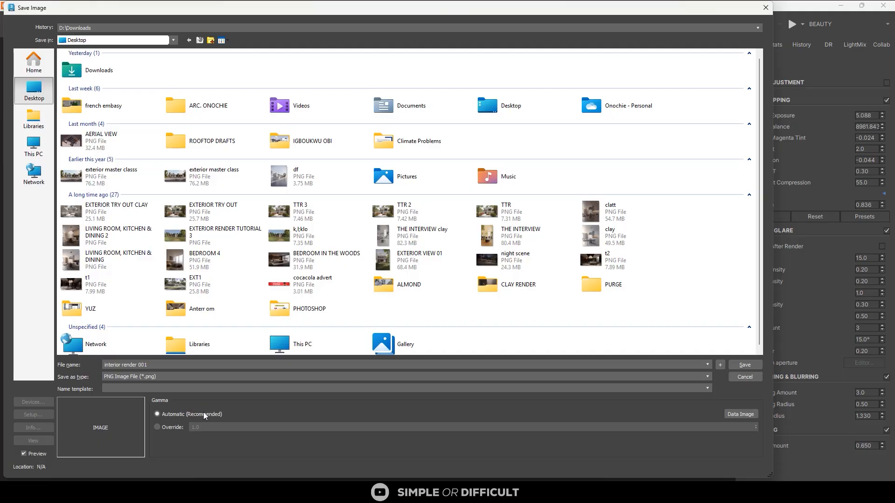
pyautogui.click(741, 365)
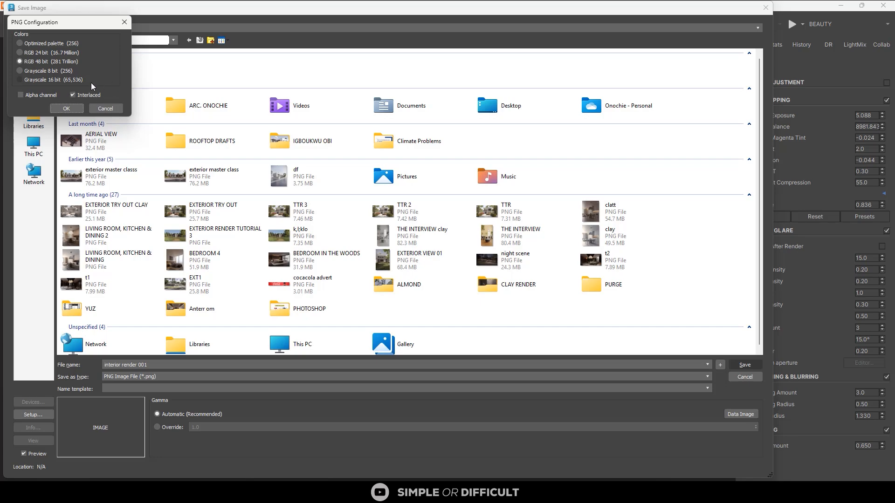
pyautogui.click(55, 108)
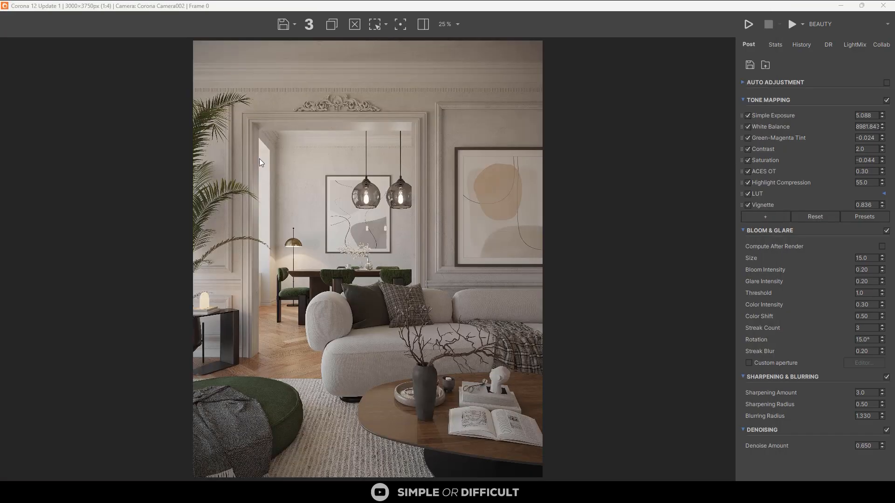